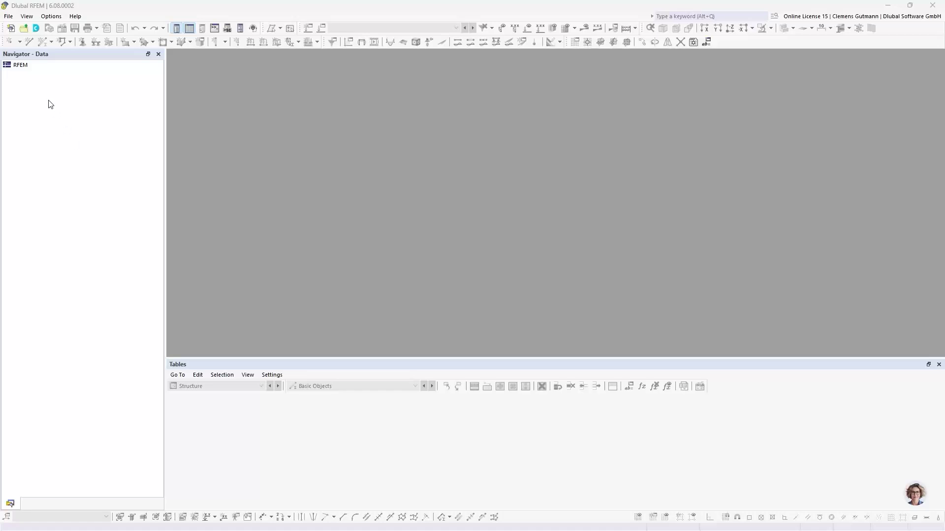
{"action": "right_click", "coordinate": [22, 70]}
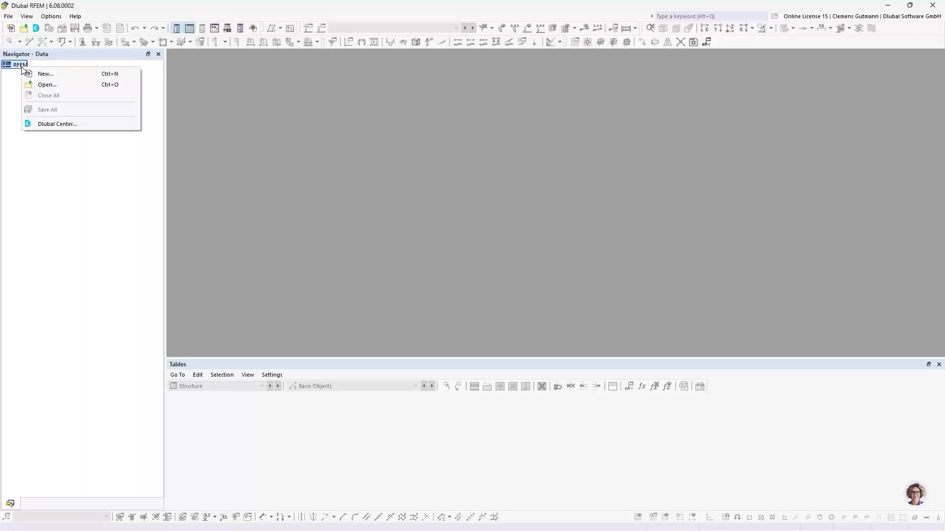
{"action": "left_click", "coordinate": [16, 77]}
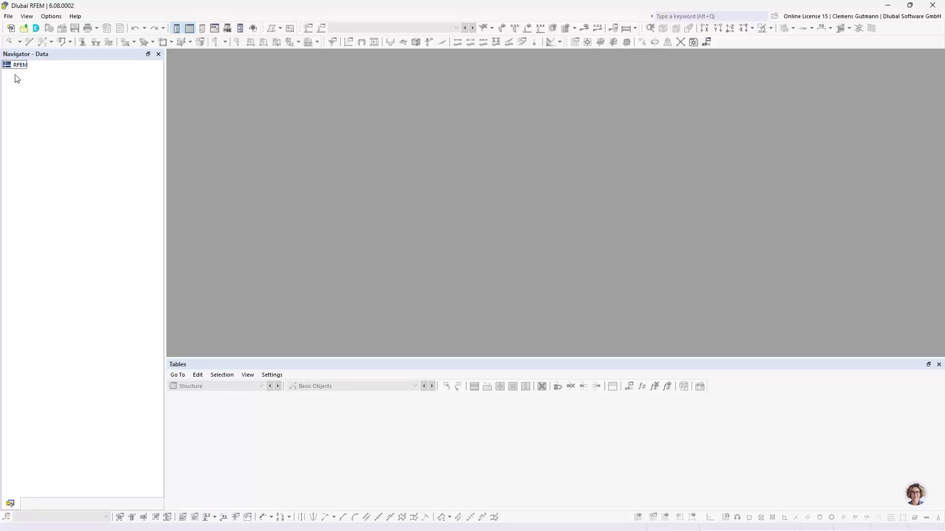
{"action": "left_click", "coordinate": [9, 17]}
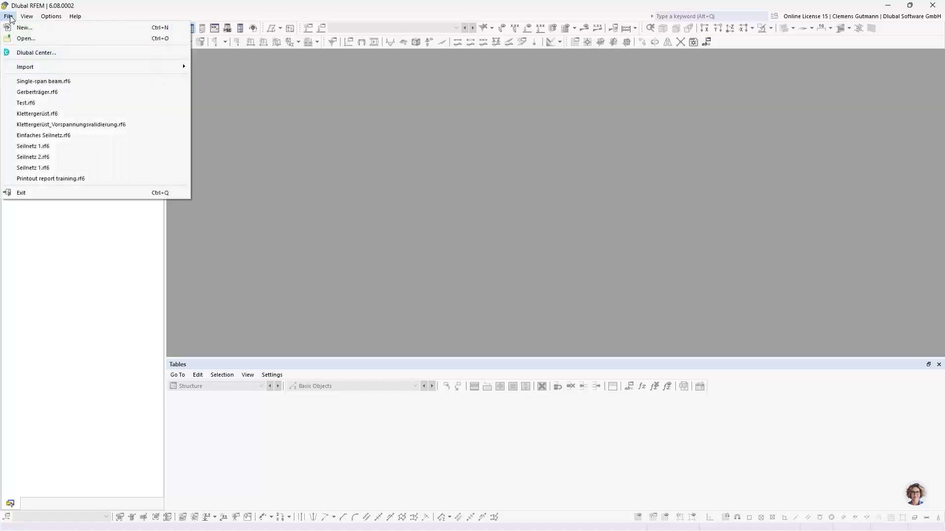
{"action": "left_click", "coordinate": [10, 19]}
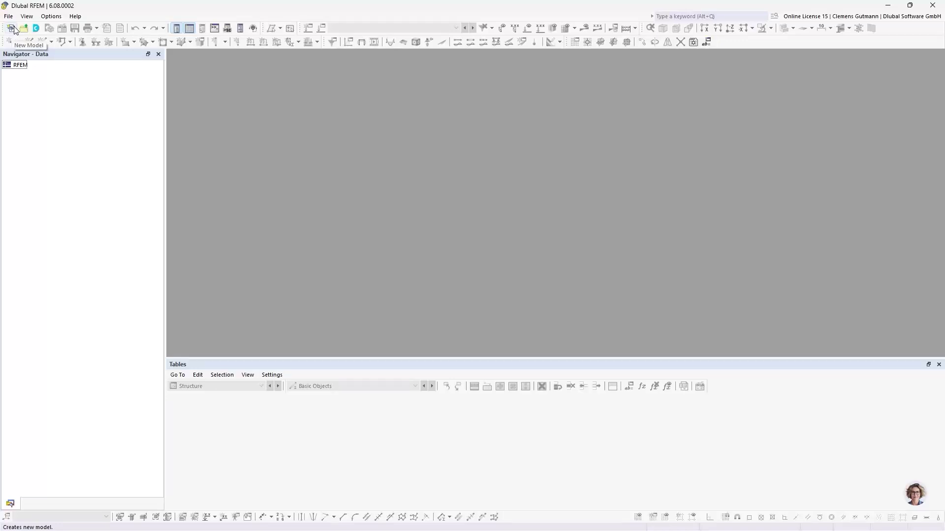
Create a blank model named "Single-span beam" with the 2D | XZ | Plane Stress type and no add-ons activated.
{"action": "left_click", "coordinate": [13, 29]}
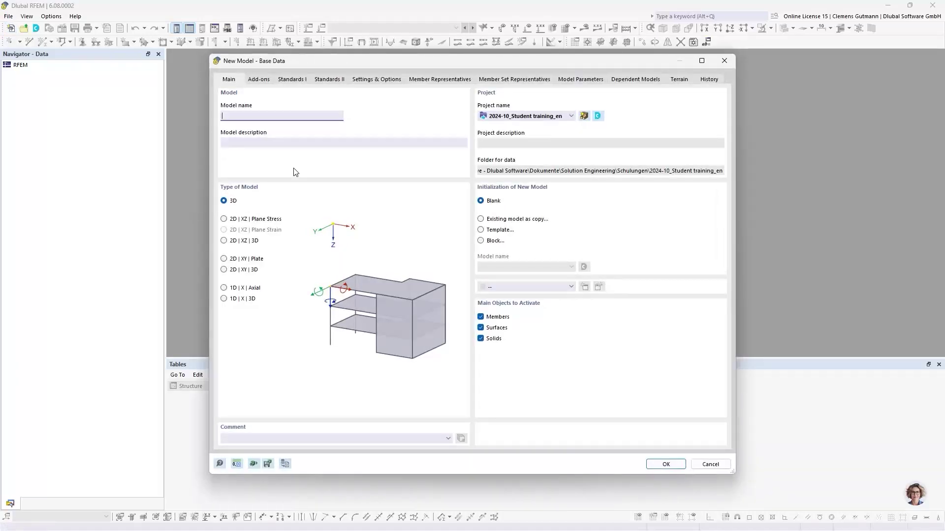
{"action": "mouse_move", "coordinate": [342, 62]}
{"action": "left_mouse_down"}
{"action": "mouse_move", "coordinate": [314, 55]}
{"action": "mouse_move", "coordinate": [324, 59]}
{"action": "left_mouse_up"}
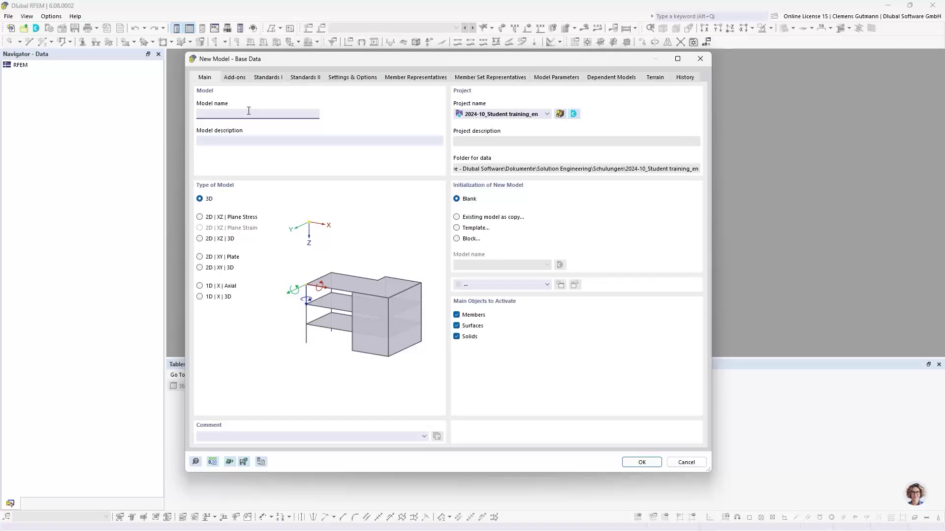
{"action": "type", "text": "ngle-span beam"}
{"action": "key", "text": "Tab"}
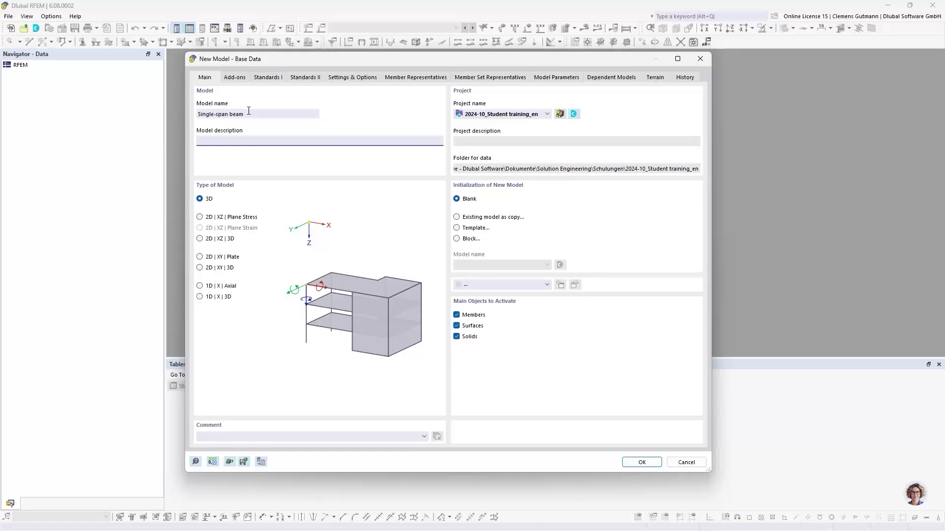
{"action": "left_click", "coordinate": [201, 219]}
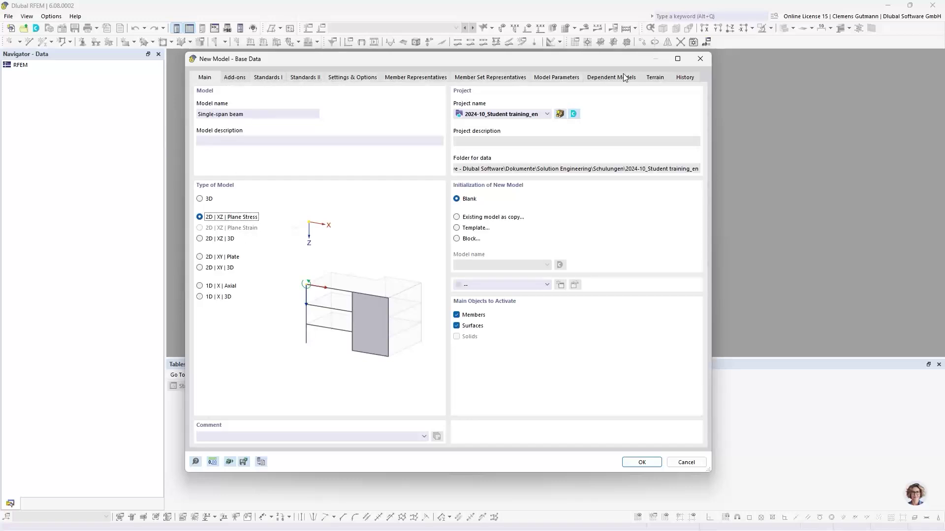
{"action": "left_click", "coordinate": [234, 78]}
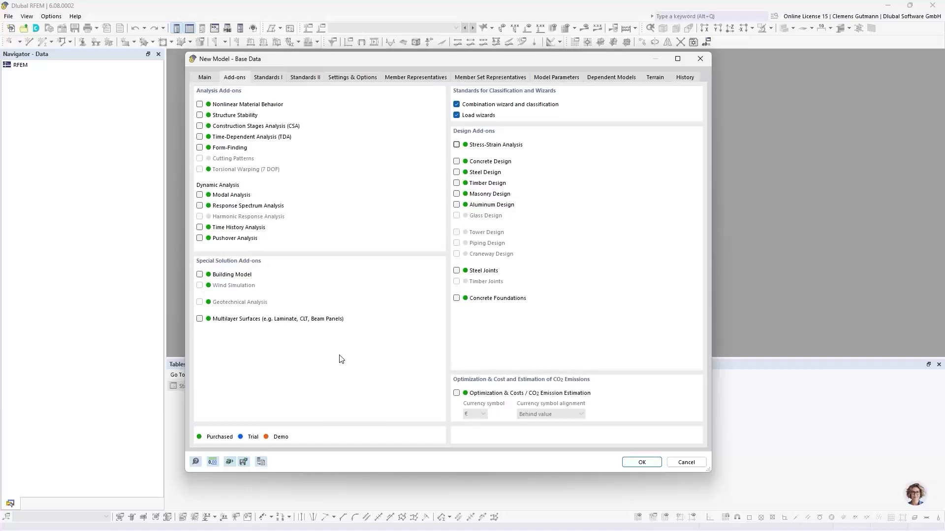
{"action": "left_click", "coordinate": [642, 463]}
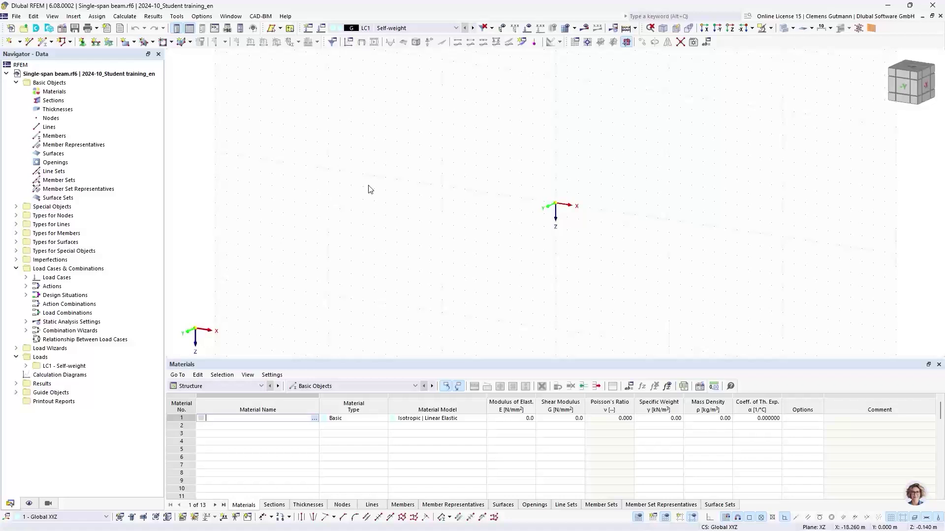
Reduce the height of the Materials table to give the model view more room.
{"action": "middle_click_drag", "start_coordinate": [629, 218], "coordinate": [517, 231]}
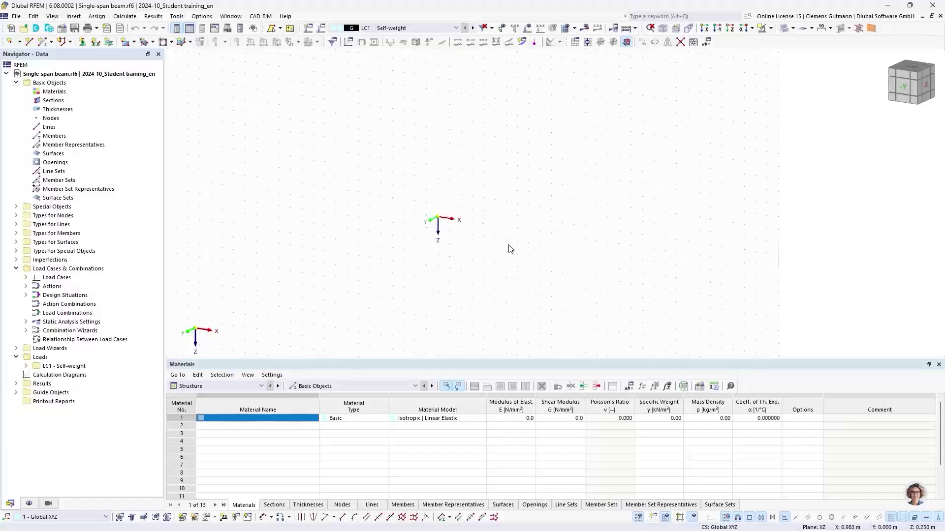
{"action": "middle_click_drag", "start_coordinate": [465, 312], "coordinate": [512, 251], "text": "ctrl"}
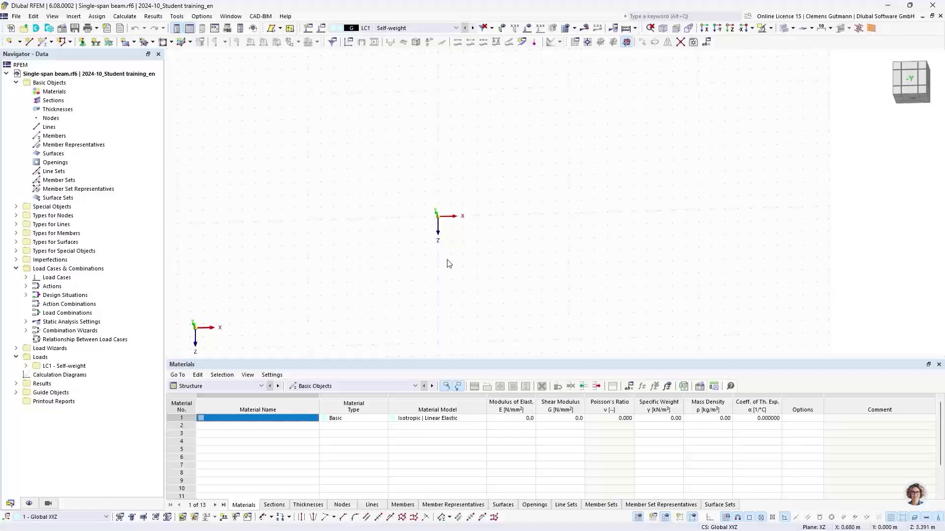
{"action": "left_click_drag", "start_coordinate": [437, 363], "coordinate": [441, 408]}
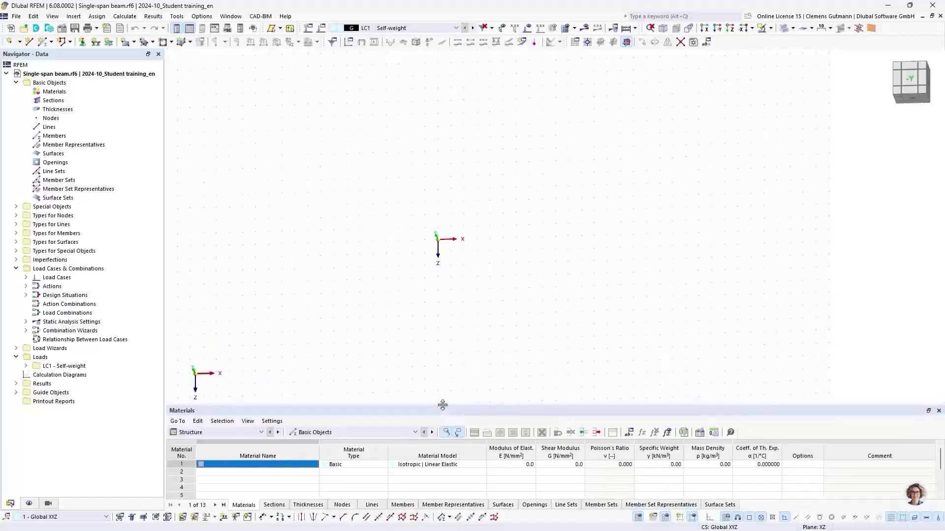
Orient the model view straight onto the XZ plane from the -Y direction, with the origin shifted off-centre.
{"action": "middle_click_drag", "start_coordinate": [341, 373], "coordinate": [352, 261], "text": "ctrl"}
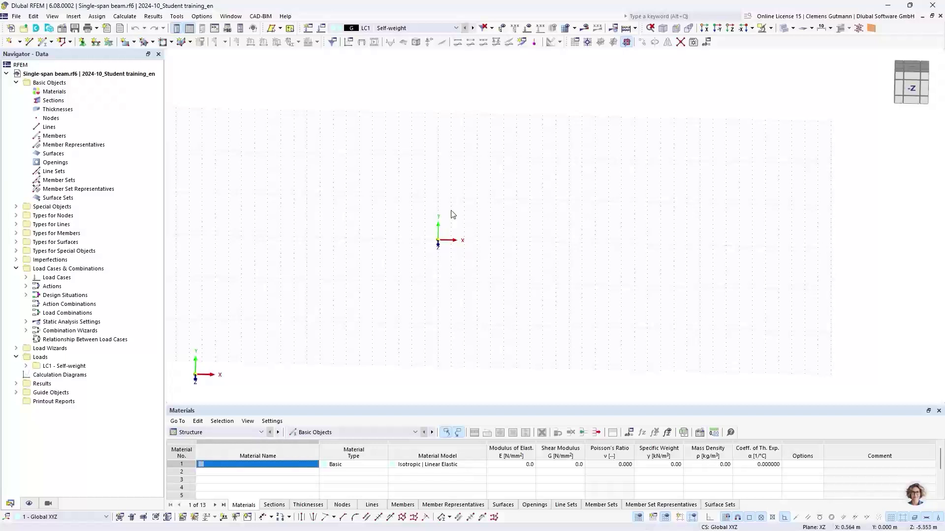
{"action": "middle_click_drag", "start_coordinate": [463, 203], "coordinate": [500, 242]}
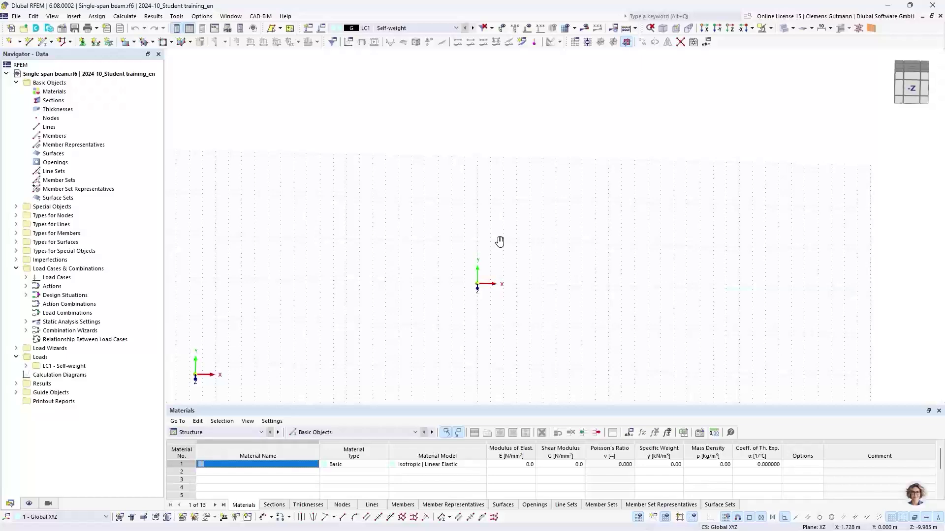
{"action": "middle_click_drag", "start_coordinate": [485, 234], "coordinate": [484, 264], "text": "ctrl"}
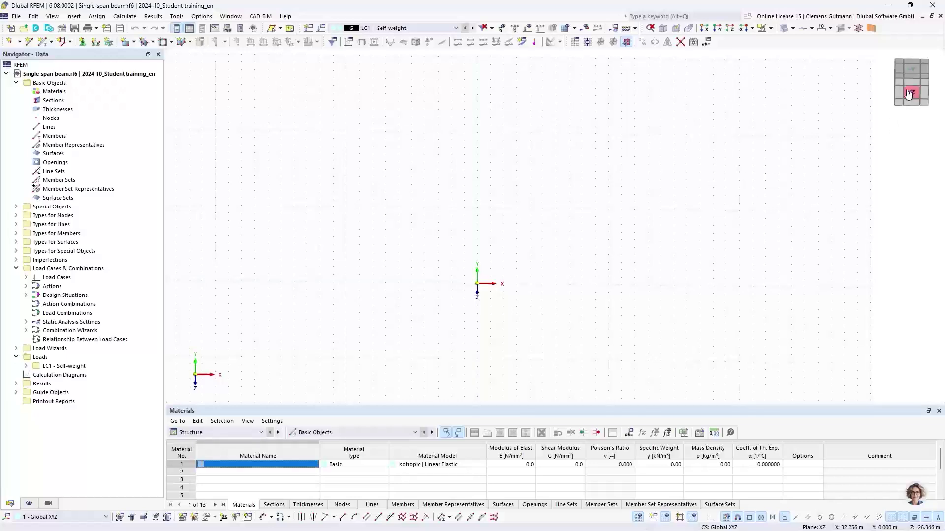
{"action": "mouse_move", "coordinate": [924, 80]}
{"action": "left_mouse_down"}
{"action": "mouse_move", "coordinate": [917, 87]}
{"action": "mouse_move", "coordinate": [923, 75]}
{"action": "mouse_move", "coordinate": [934, 86]}
{"action": "left_mouse_up"}
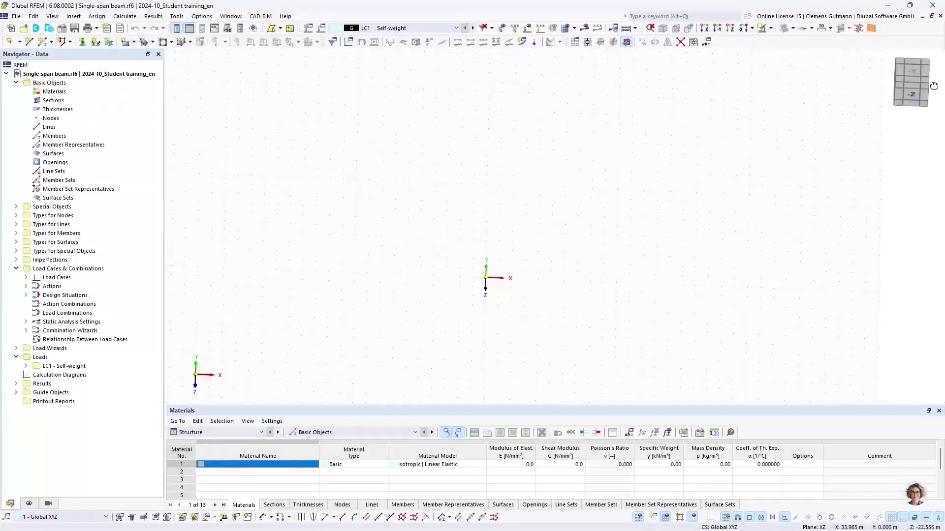
{"action": "left_click", "coordinate": [911, 69]}
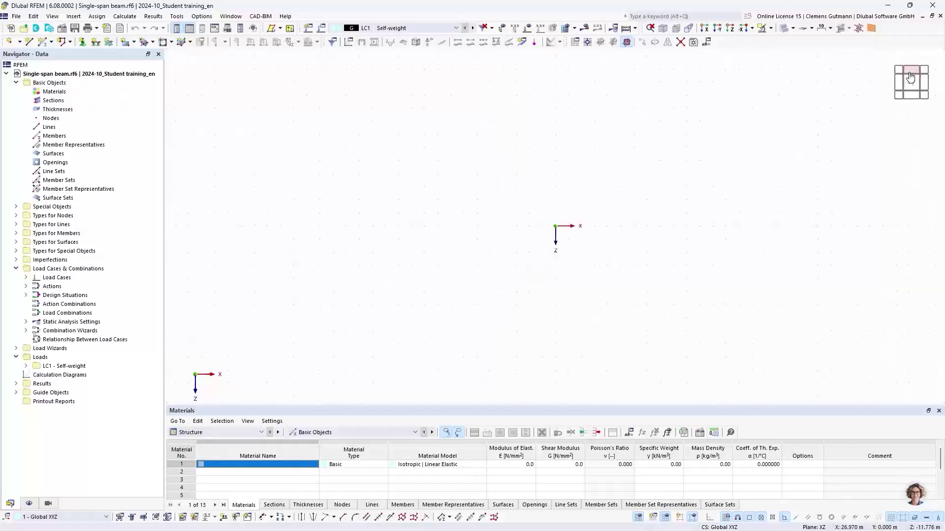
{"action": "left_click", "coordinate": [919, 69]}
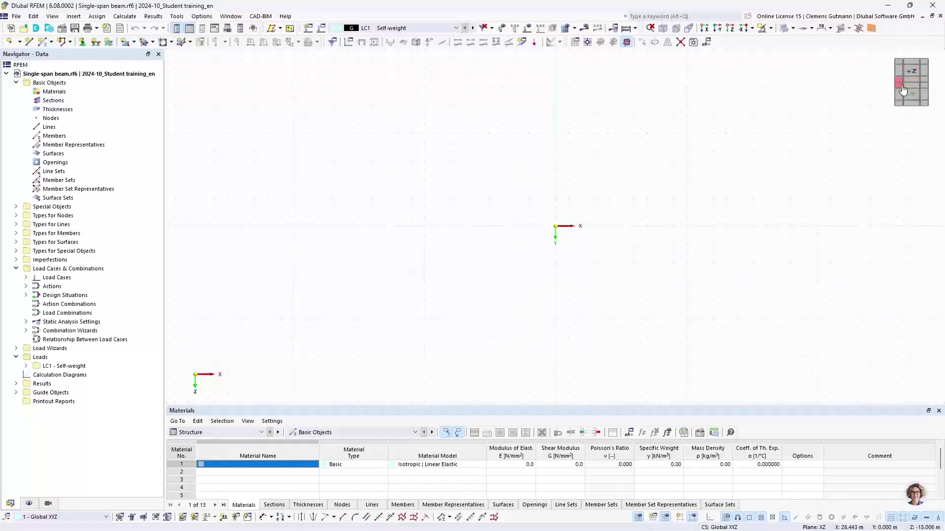
{"action": "left_click", "coordinate": [902, 86]}
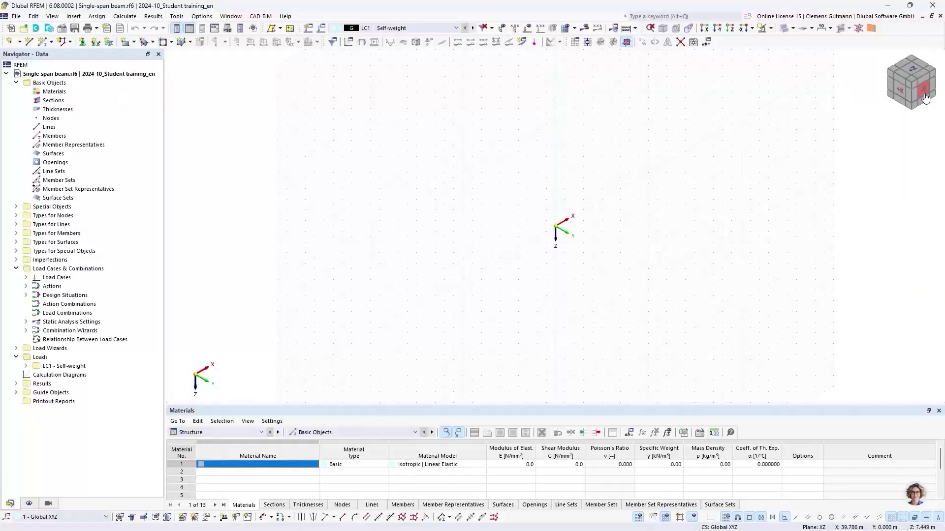
{"action": "left_click", "coordinate": [924, 97]}
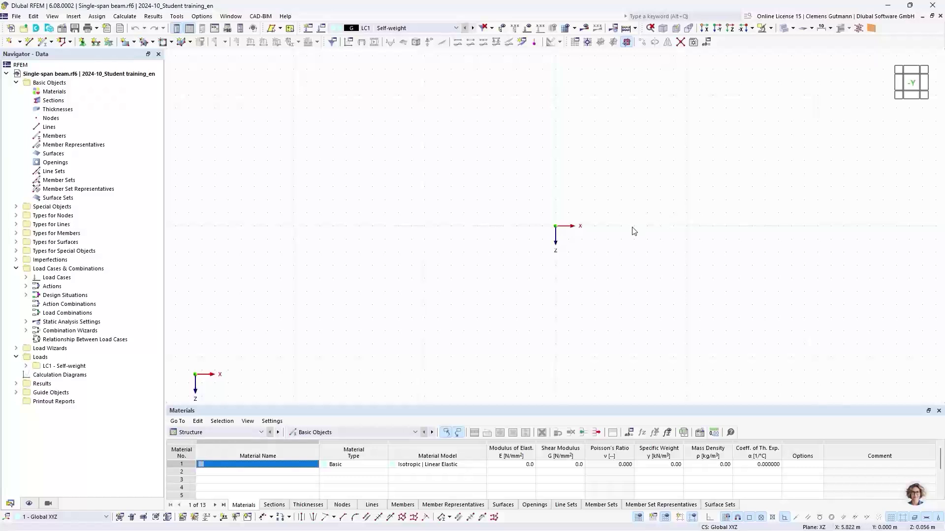
{"action": "middle_click_drag", "start_coordinate": [634, 232], "coordinate": [460, 204]}
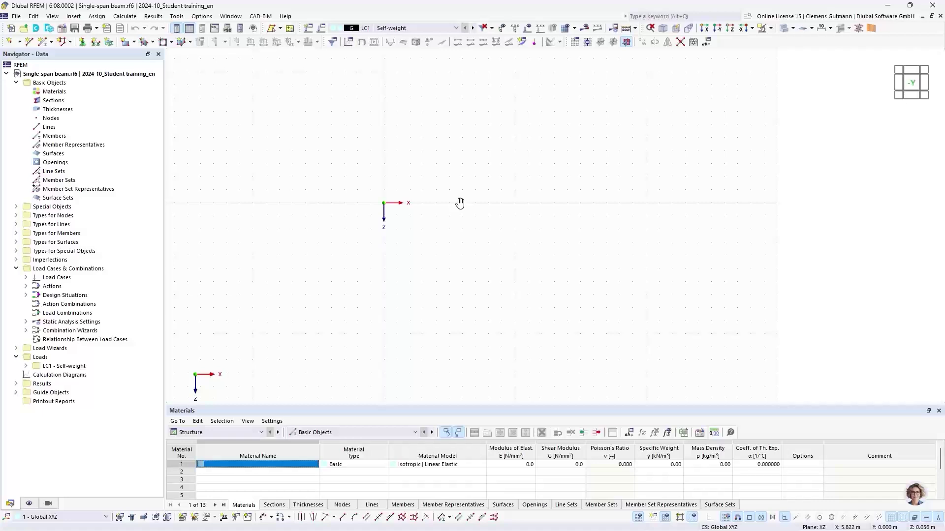
Start a new material and open the material library for it.
{"action": "right_click", "coordinate": [55, 95]}
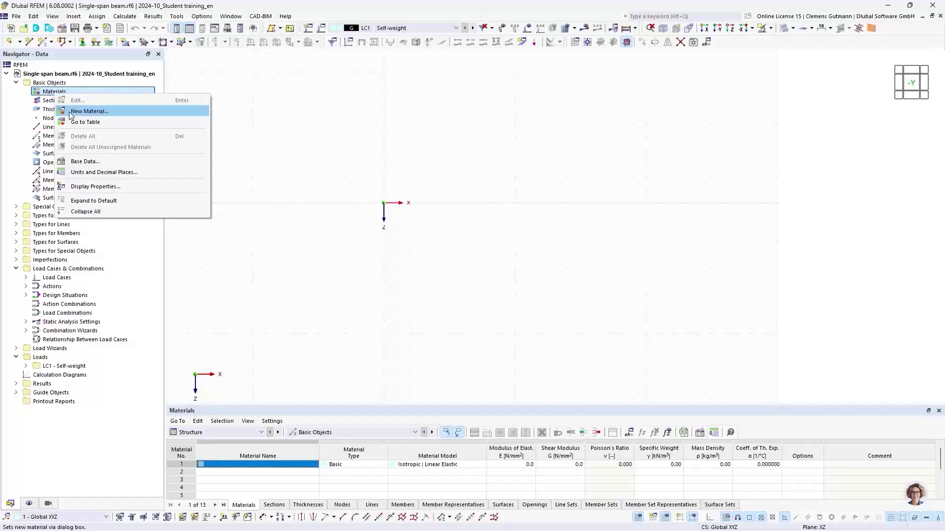
{"action": "left_click", "coordinate": [71, 113]}
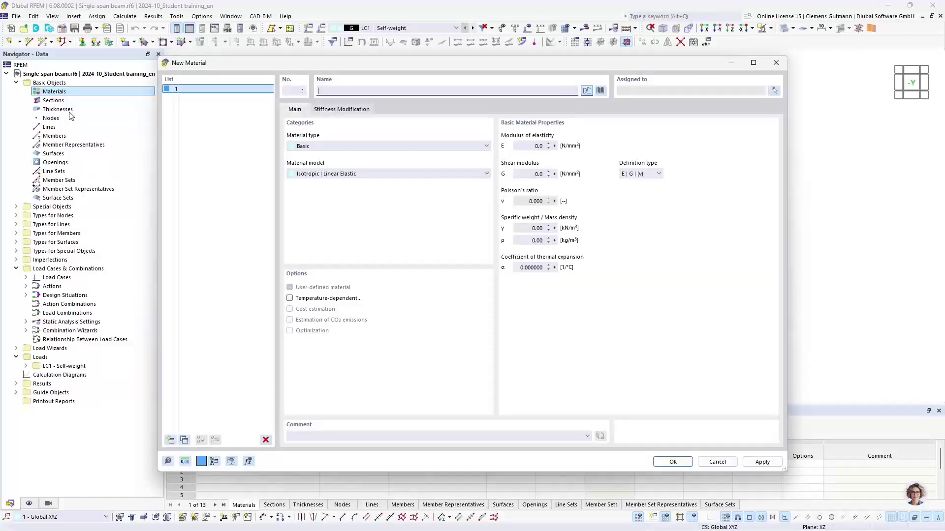
{"action": "mouse_move", "coordinate": [300, 66]}
{"action": "left_mouse_down"}
{"action": "mouse_move", "coordinate": [288, 64]}
{"action": "mouse_move", "coordinate": [302, 68]}
{"action": "left_mouse_up"}
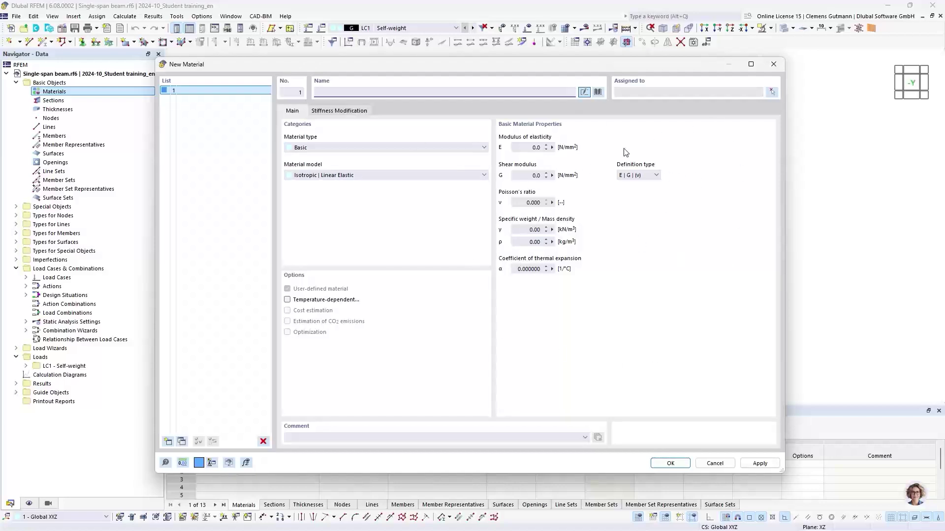
{"action": "left_click", "coordinate": [598, 93]}
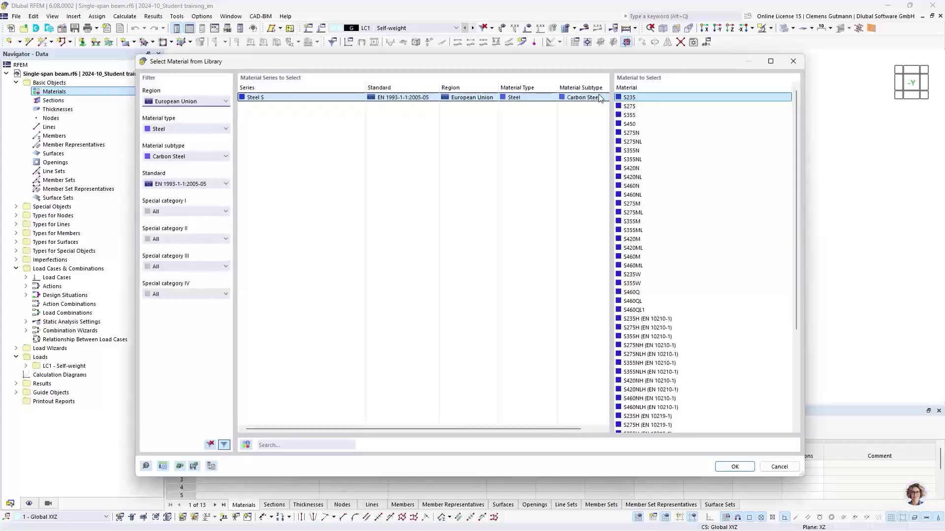
Reset the material library filters and restrict the list to European Union, Steel, Carbon Steel and standard EN 1993-1-1:2005-05.
{"action": "left_click", "coordinate": [211, 445]}
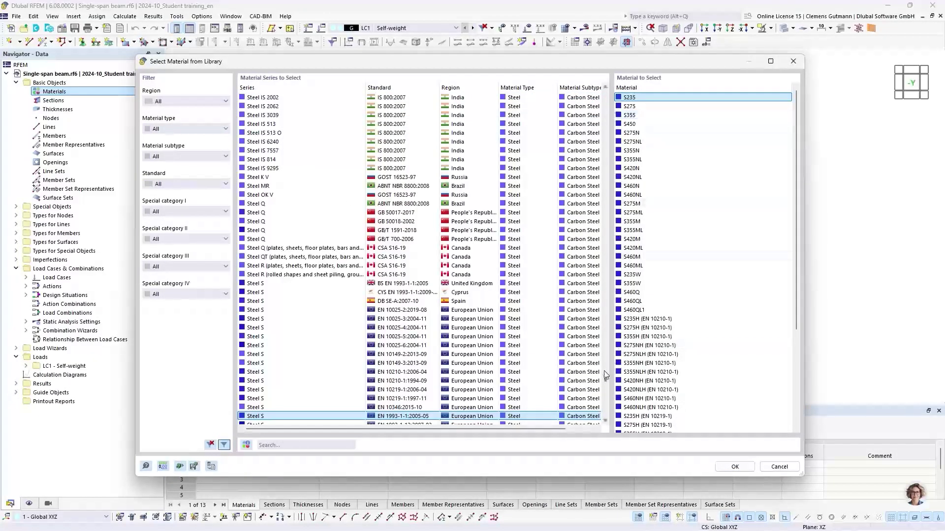
{"action": "left_click_drag", "start_coordinate": [605, 380], "coordinate": [612, 110]}
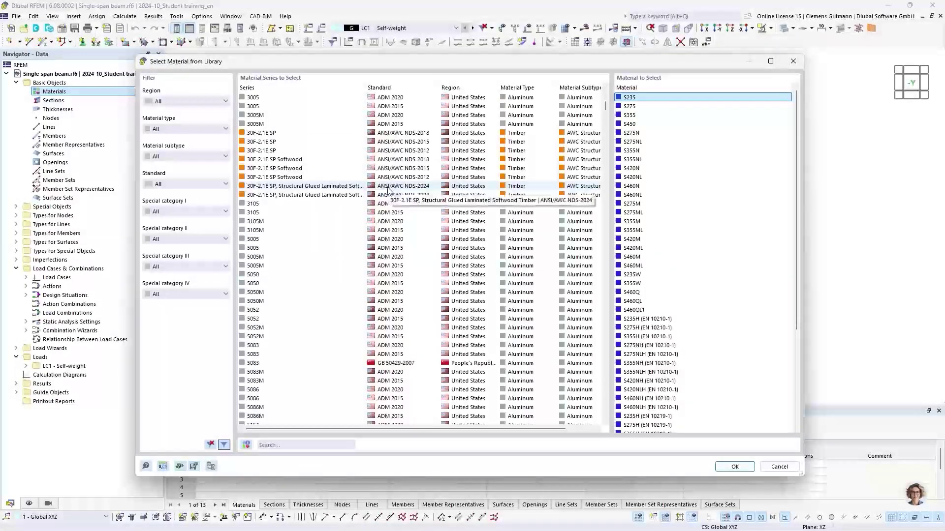
{"action": "left_click", "coordinate": [186, 102]}
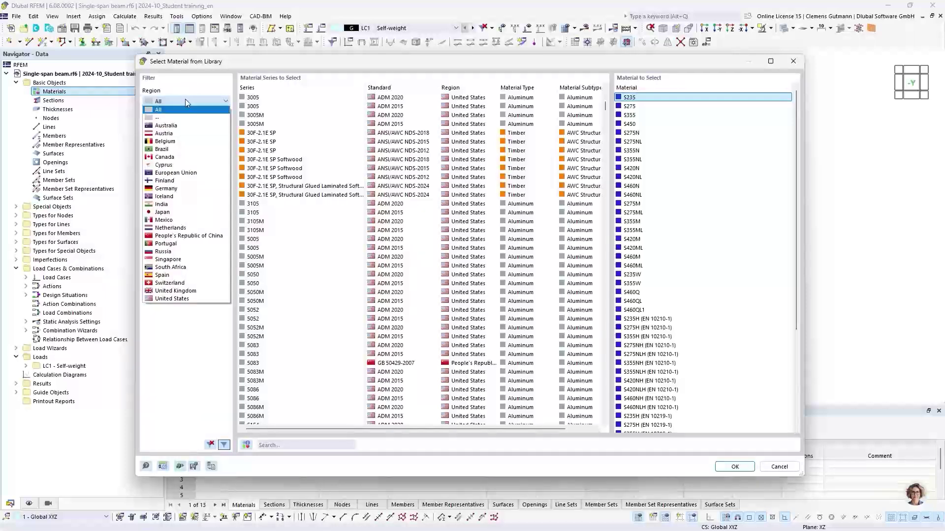
{"action": "left_click", "coordinate": [193, 174]}
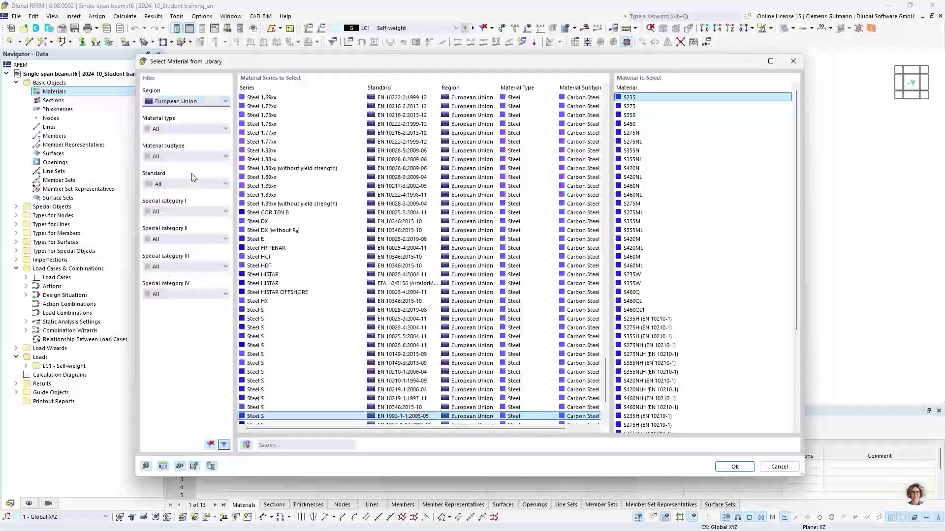
{"action": "left_click", "coordinate": [201, 130]}
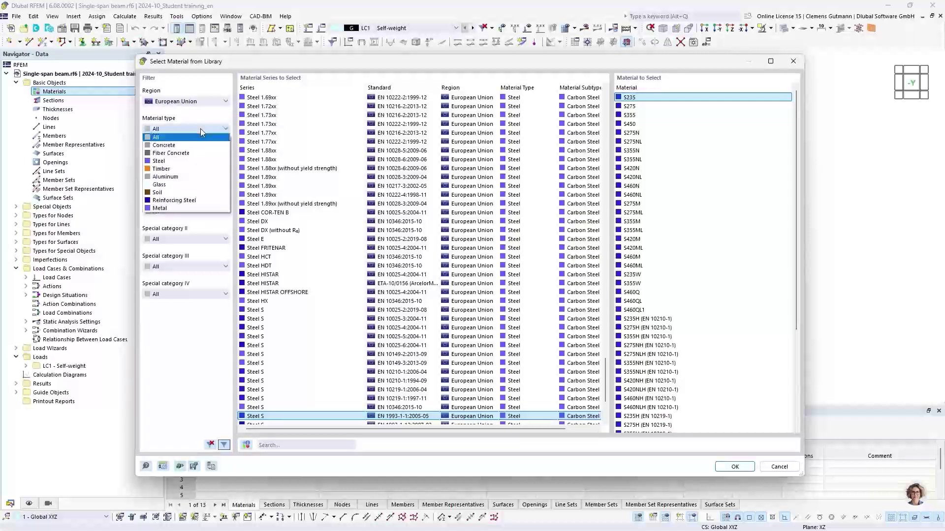
{"action": "left_click", "coordinate": [172, 161]}
{"action": "left_click", "coordinate": [174, 157]}
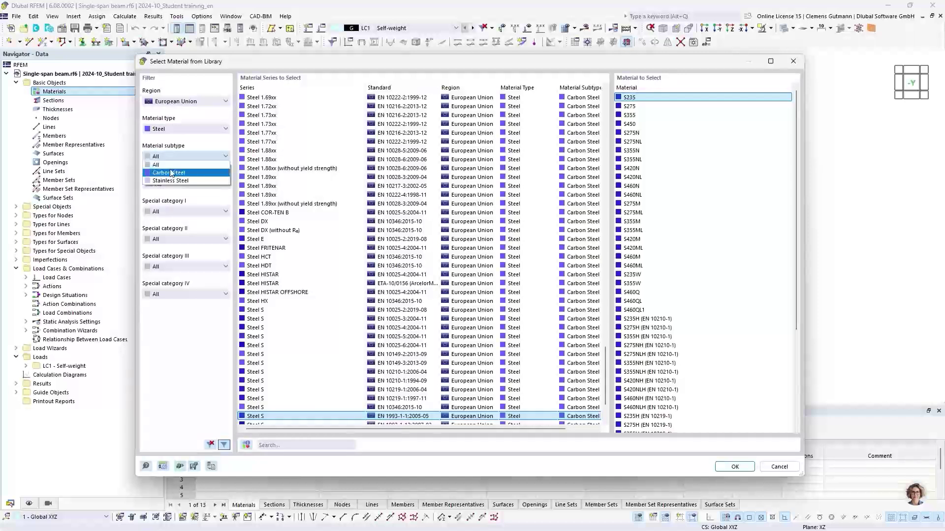
{"action": "left_click", "coordinate": [173, 174]}
{"action": "left_click", "coordinate": [176, 186]}
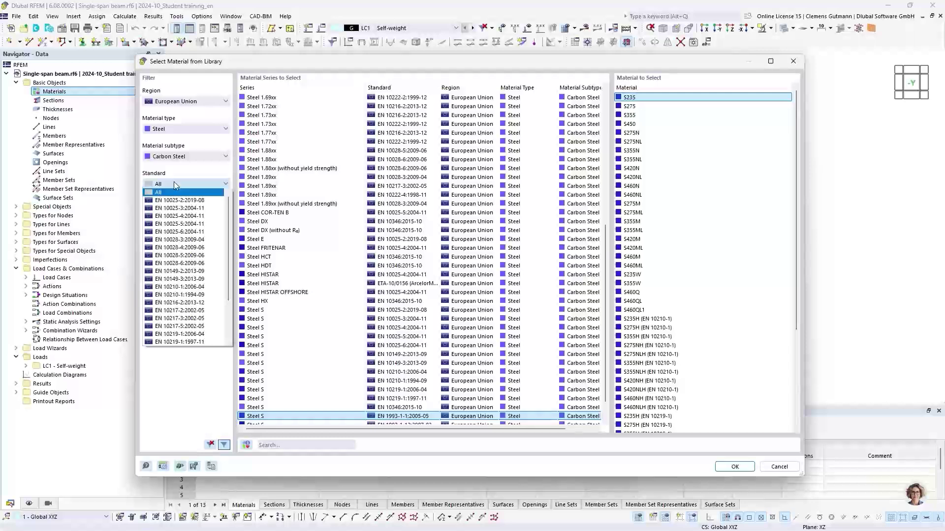
{"action": "scroll", "coordinate": [178, 224], "scroll_direction": "down", "scroll_amount": 3}
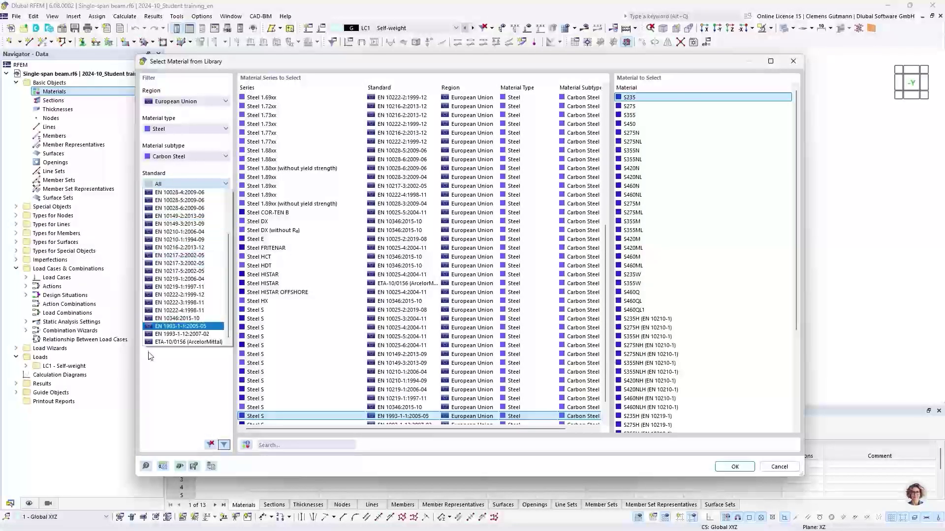
{"action": "left_click", "coordinate": [181, 327]}
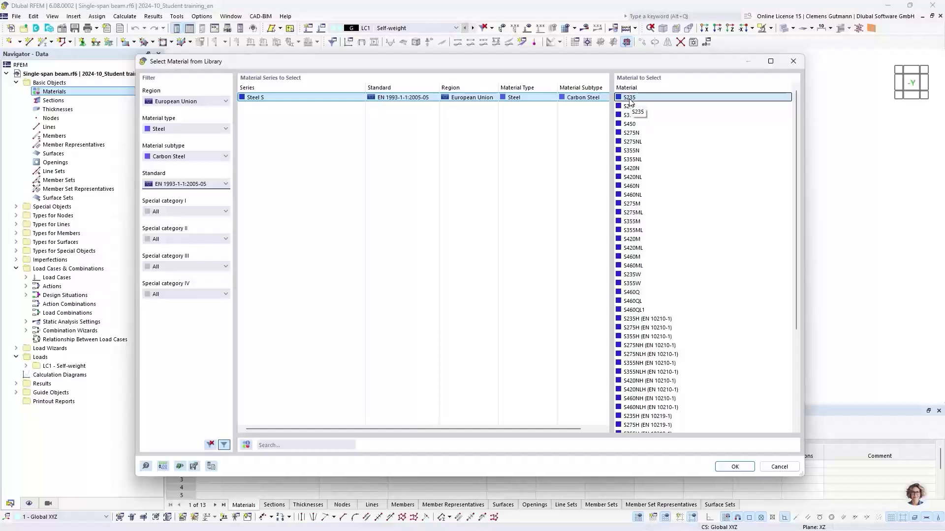
Adopt steel grade S235 as the new material, check its material values, create it and expand the Materials branch.
{"action": "left_click", "coordinate": [735, 466]}
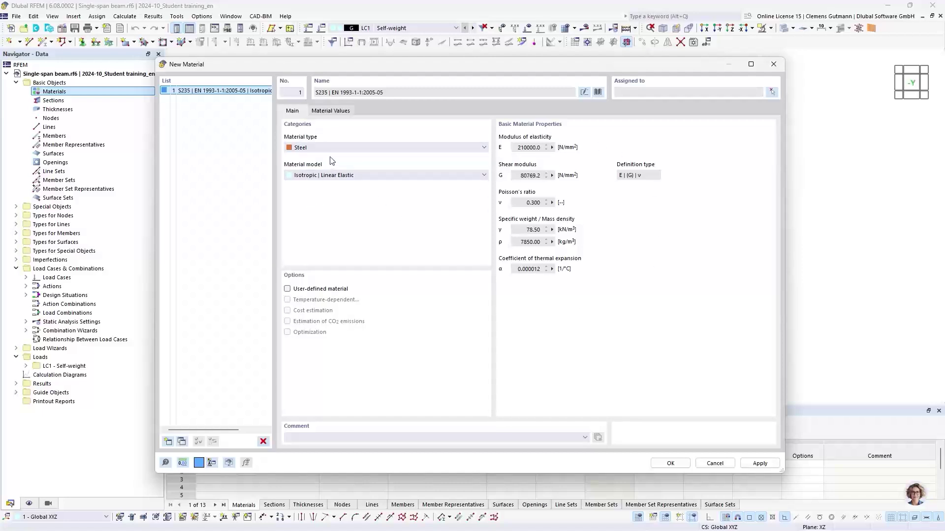
{"action": "left_click", "coordinate": [345, 112]}
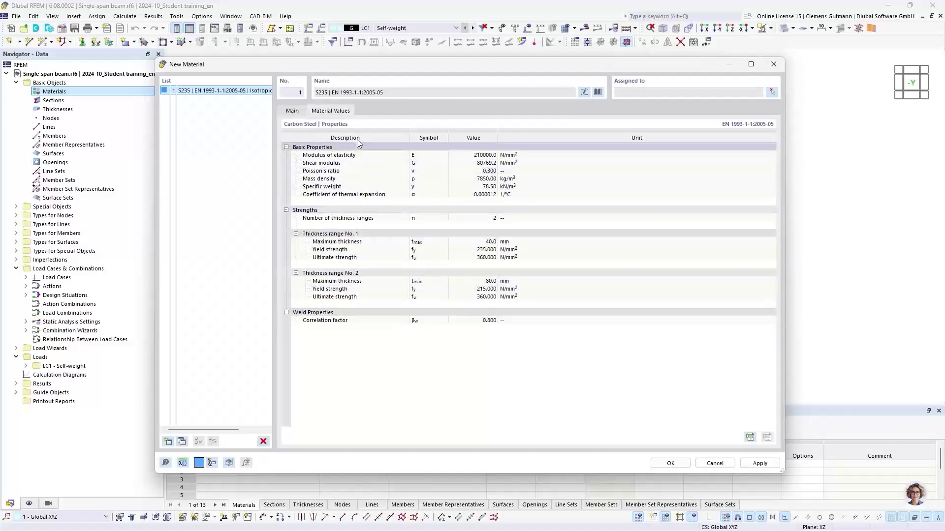
{"action": "left_click", "coordinate": [293, 111]}
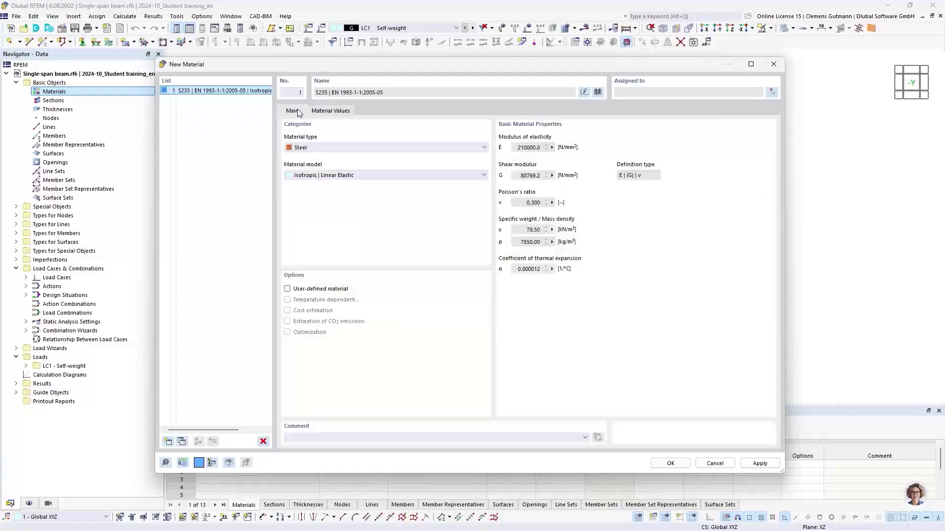
{"action": "left_click", "coordinate": [670, 463]}
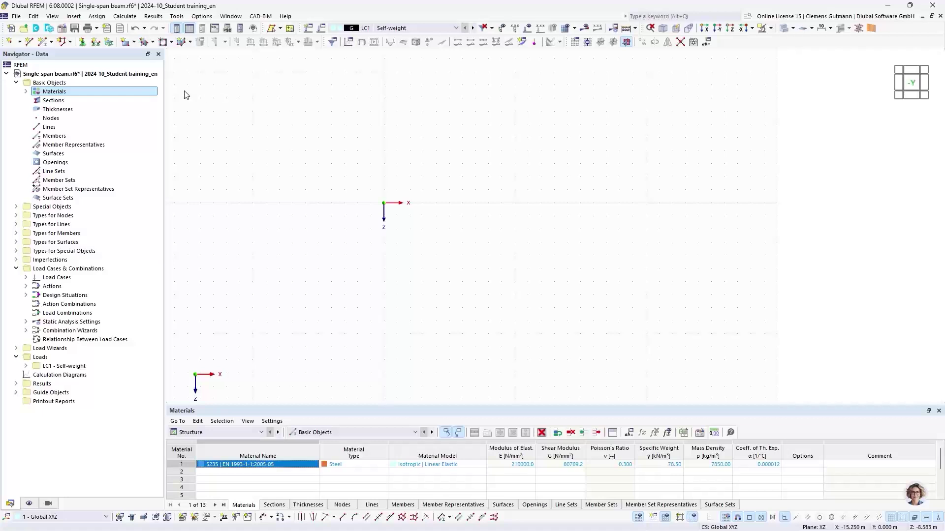
{"action": "left_click", "coordinate": [27, 92]}
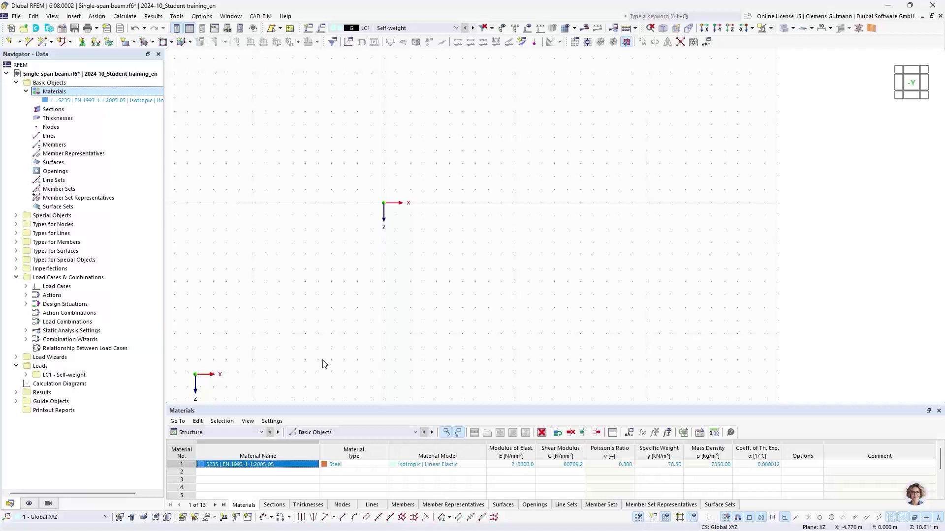
Make the Materials table moderately taller so that more of its rows show below the model view.
{"action": "left_click_drag", "start_coordinate": [331, 405], "coordinate": [339, 339]}
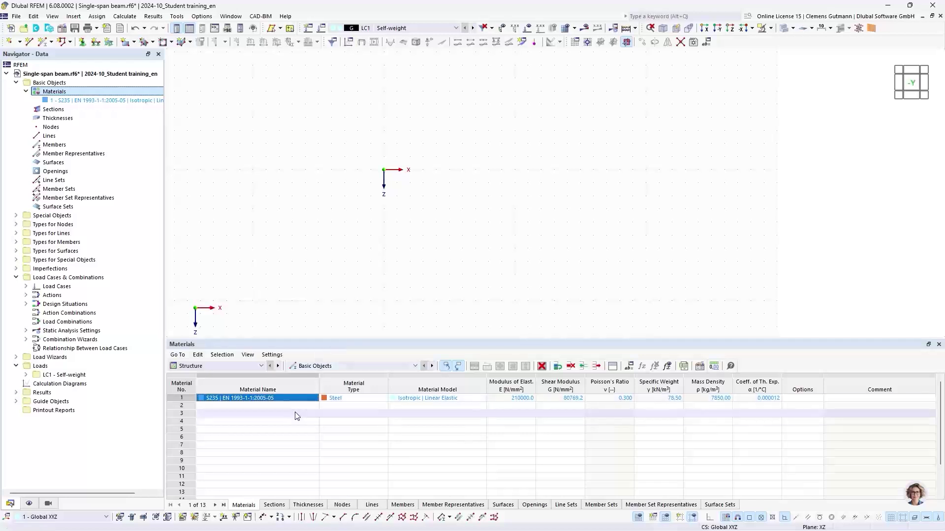
{"action": "left_click_drag", "start_coordinate": [316, 337], "coordinate": [322, 374]}
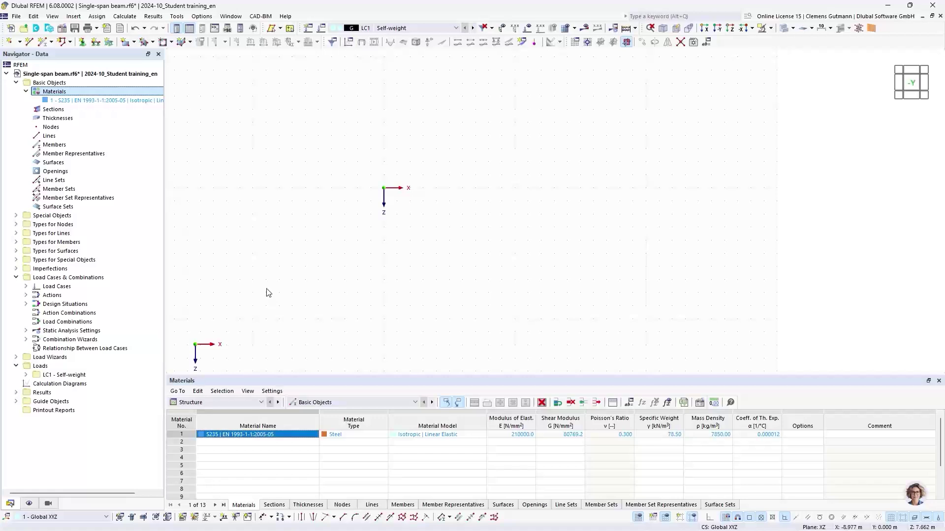
Start a new section and open the section library at the standardized steel I-sections.
{"action": "right_click", "coordinate": [43, 109]}
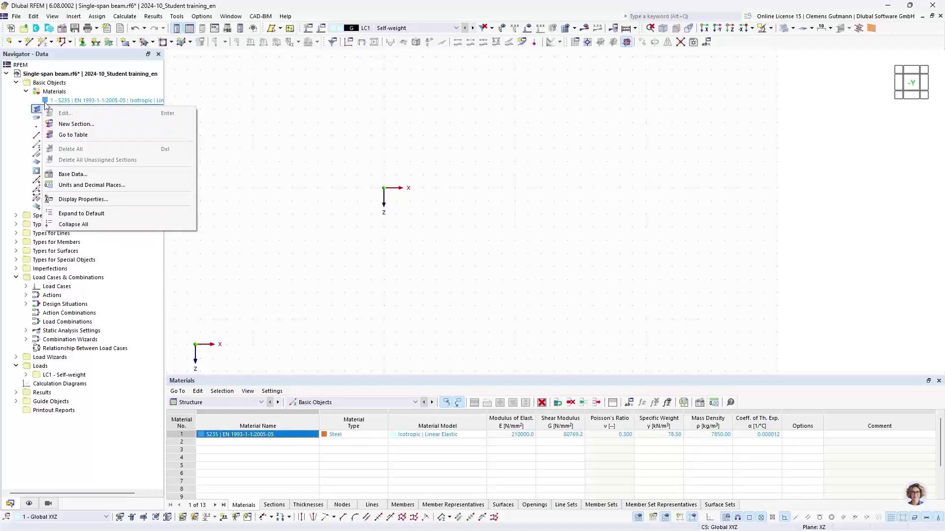
{"action": "left_click", "coordinate": [89, 83]}
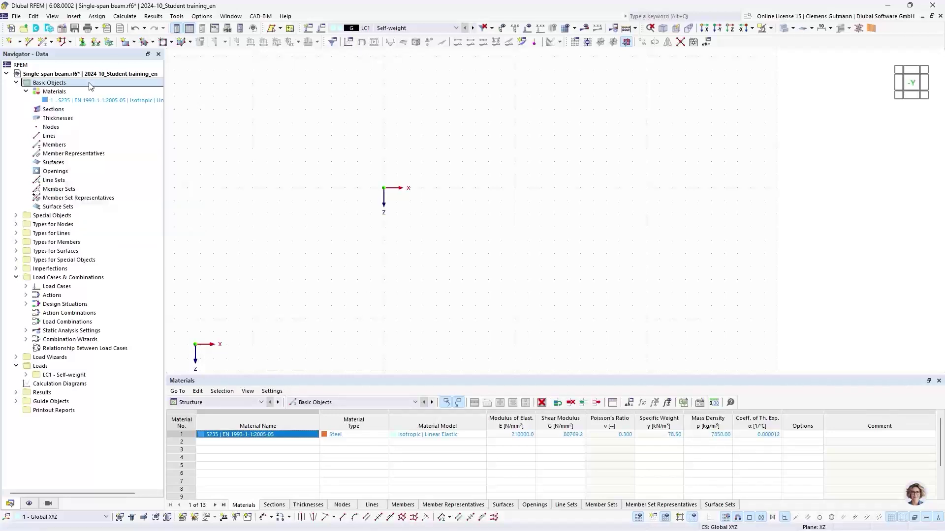
{"action": "left_click", "coordinate": [73, 16]}
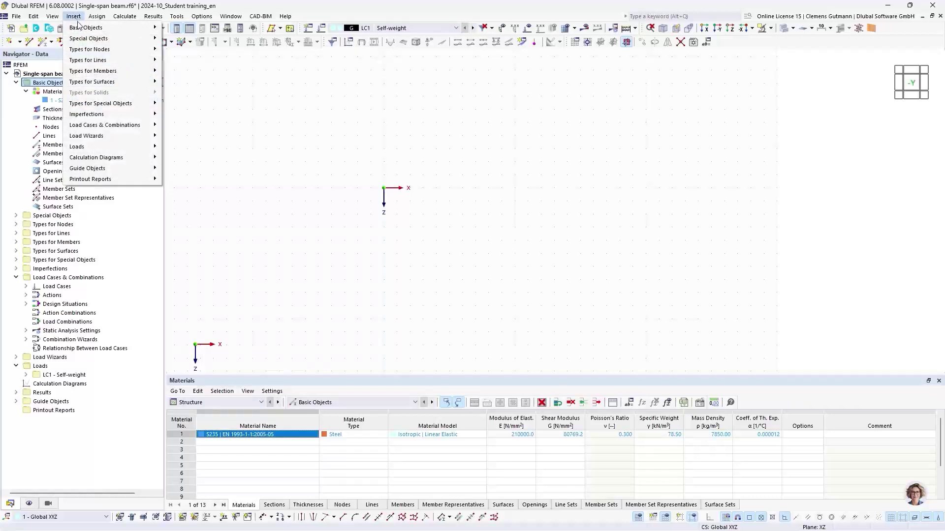
{"action": "mouse_move", "coordinate": [142, 31]}
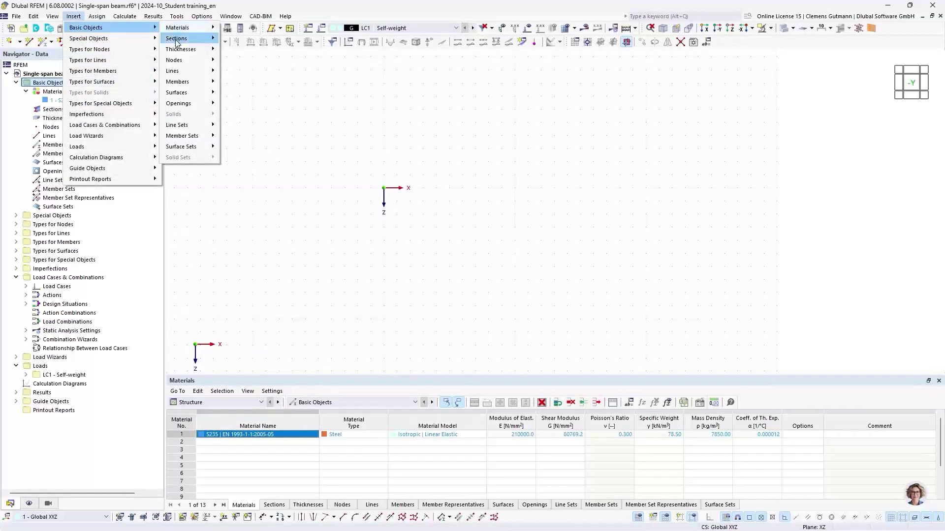
{"action": "mouse_move", "coordinate": [185, 39]}
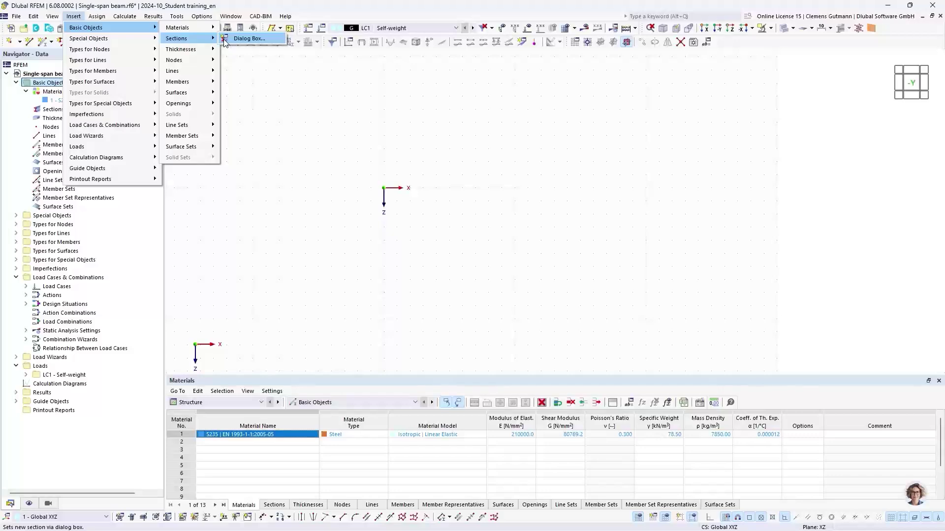
{"action": "left_click", "coordinate": [248, 38]}
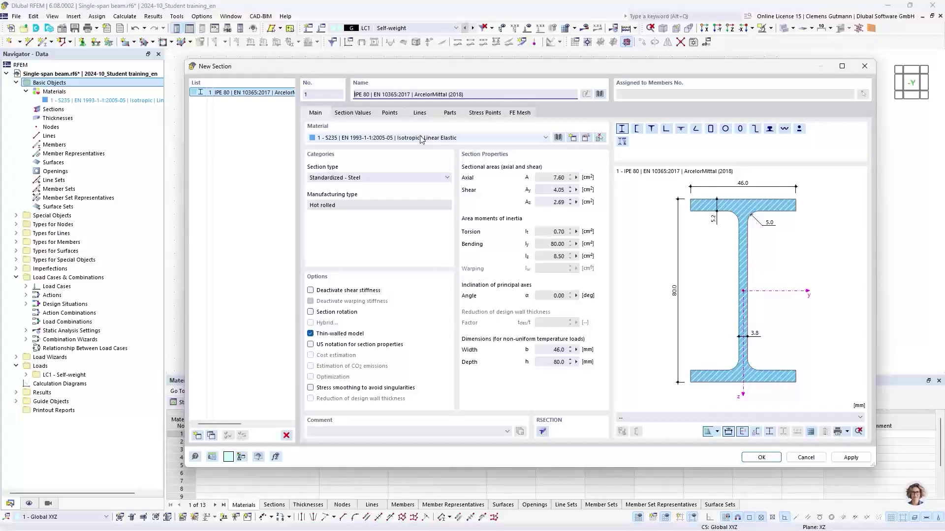
{"action": "left_click", "coordinate": [599, 94]}
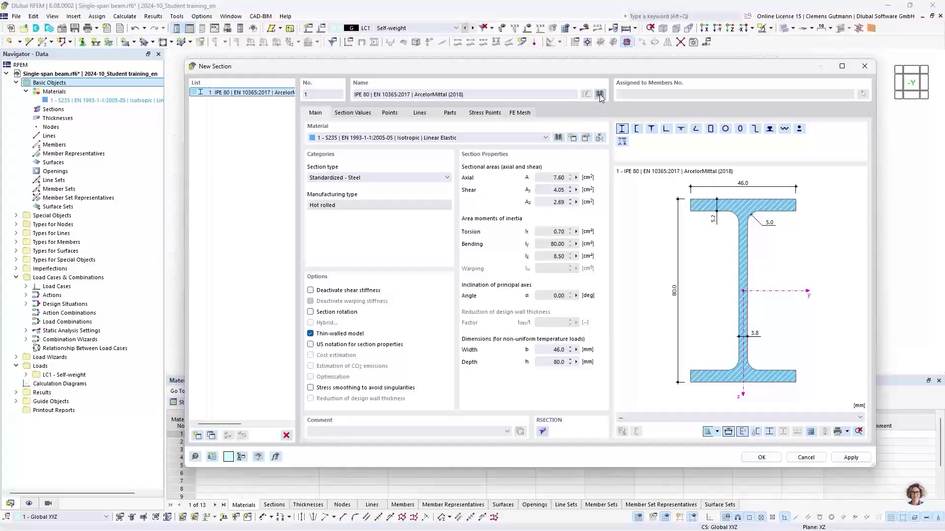
{"action": "left_click_drag", "start_coordinate": [599, 93], "coordinate": [547, 117]}
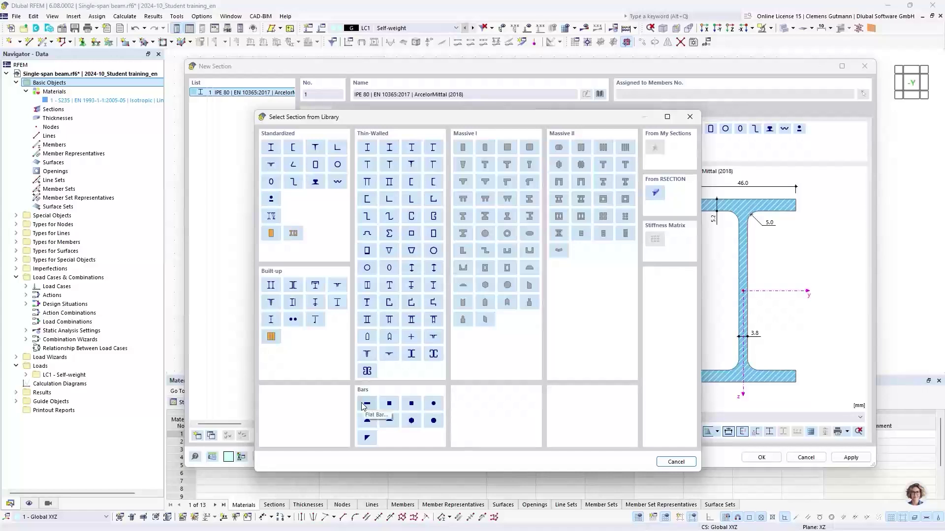
{"action": "left_click", "coordinate": [271, 148]}
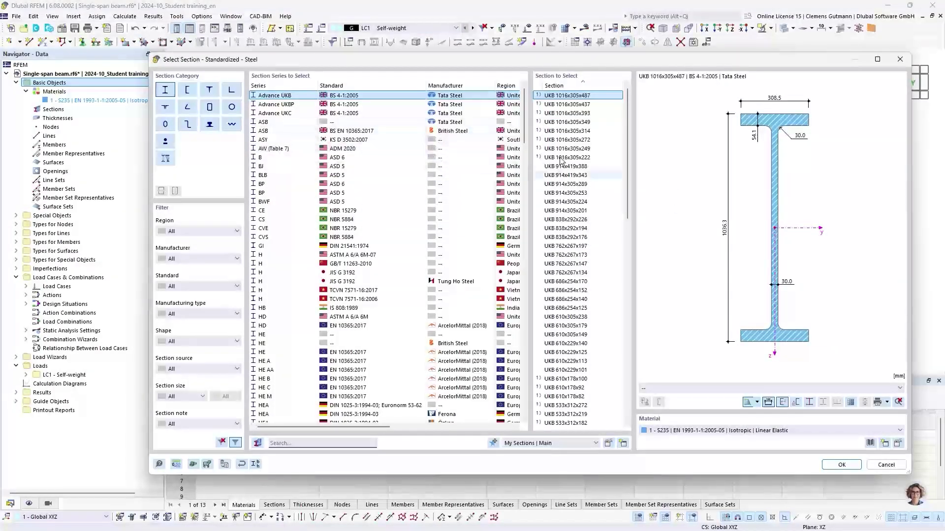
Search the section library for HEA 200 and adopt it from the SZS series to Euronorm 53-62; DIN 1025-3.
{"action": "left_click_drag", "start_coordinate": [524, 129], "coordinate": [527, 359]}
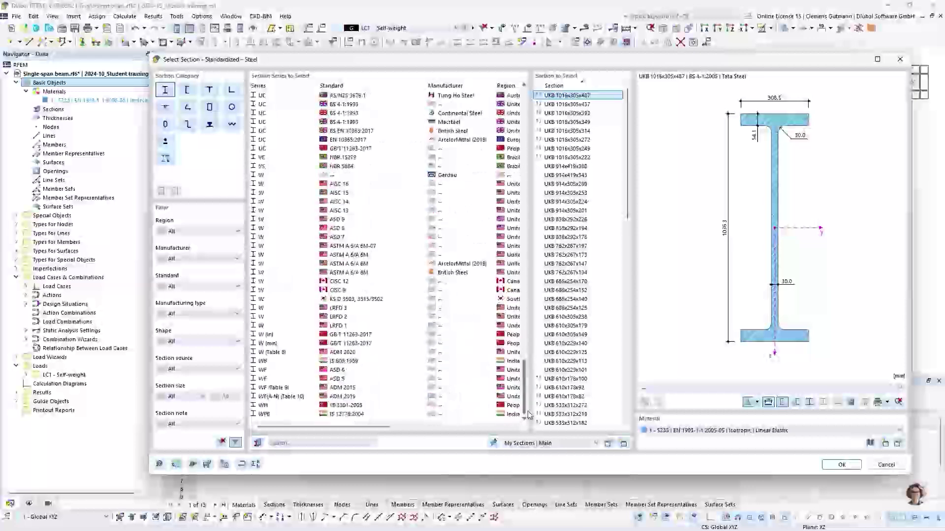
{"action": "scroll", "coordinate": [411, 184], "scroll_direction": "up", "scroll_amount": 15}
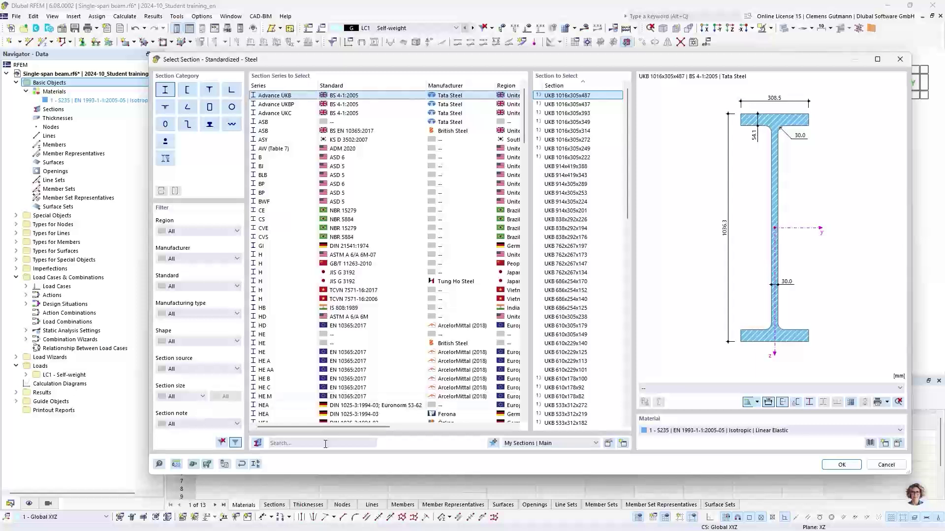
{"action": "left_click", "coordinate": [293, 447]}
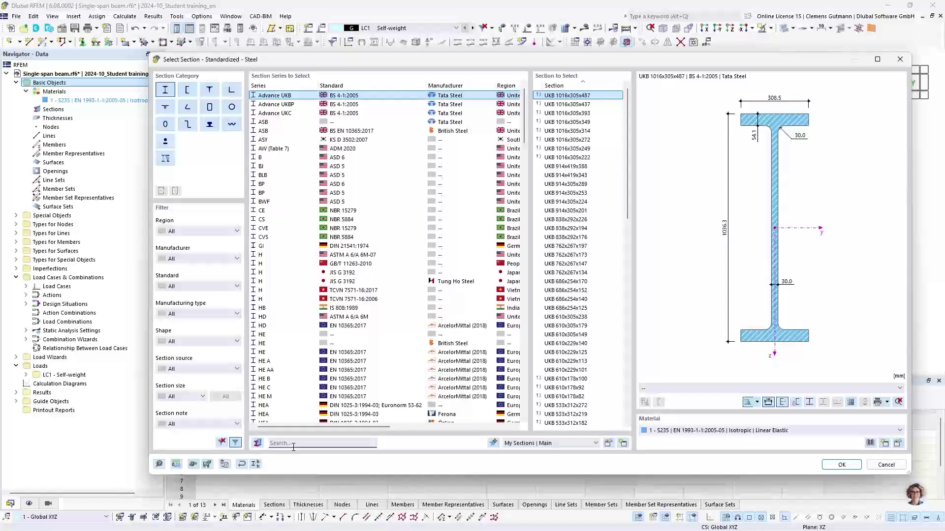
{"action": "type", "text": "H"}
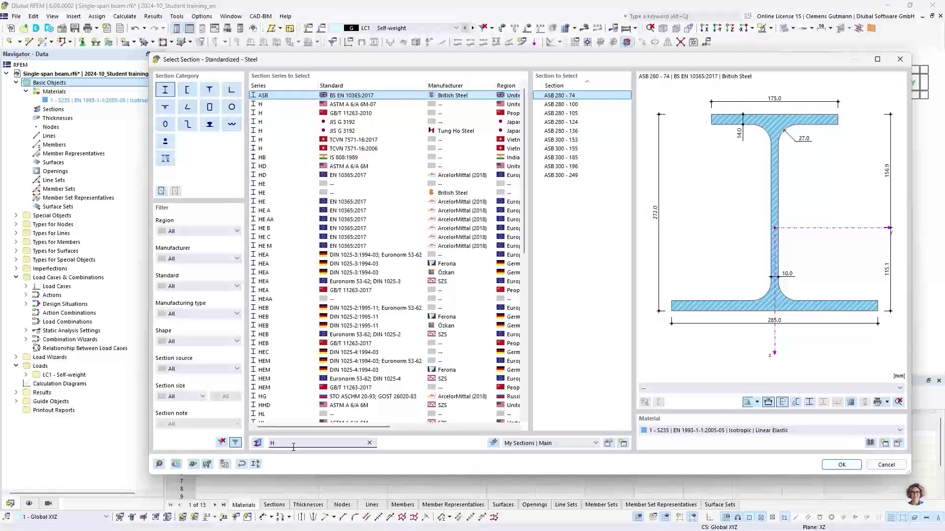
{"action": "type", "text": "EA "}
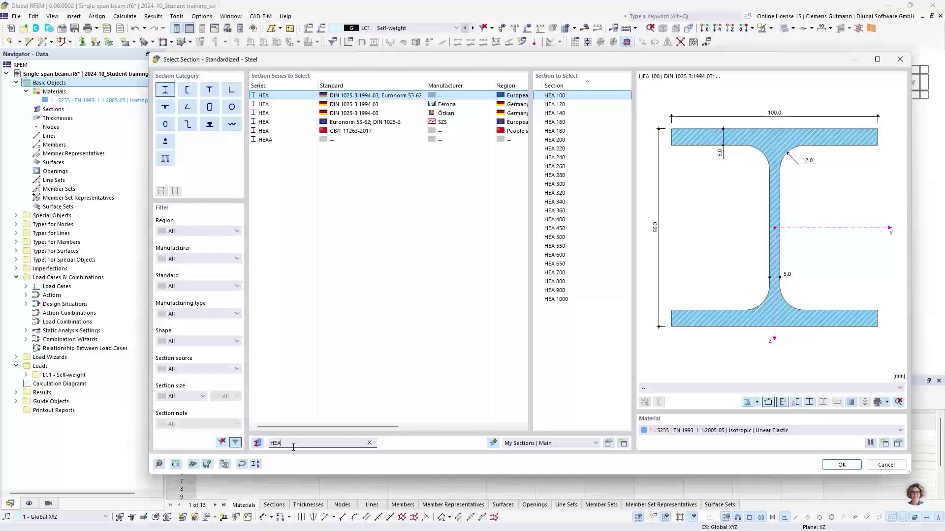
{"action": "type", "text": "200"}
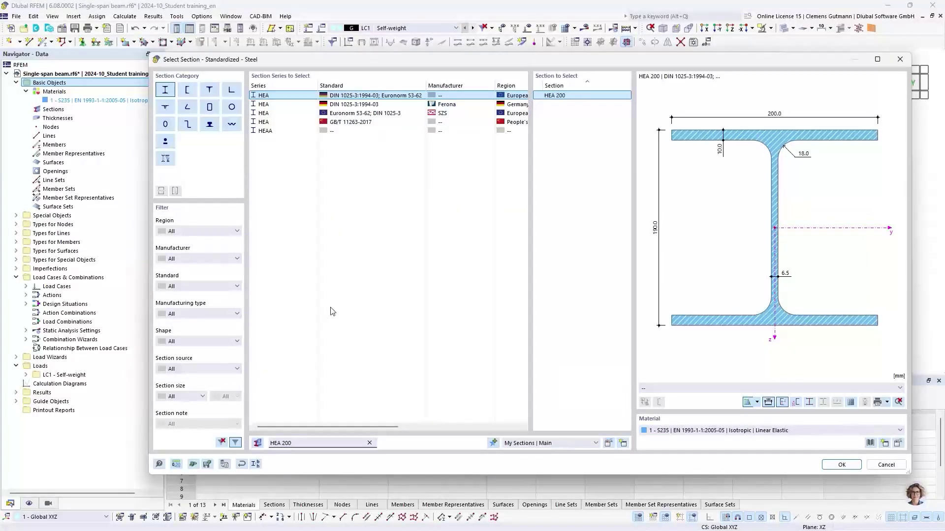
{"action": "left_click", "coordinate": [353, 116]}
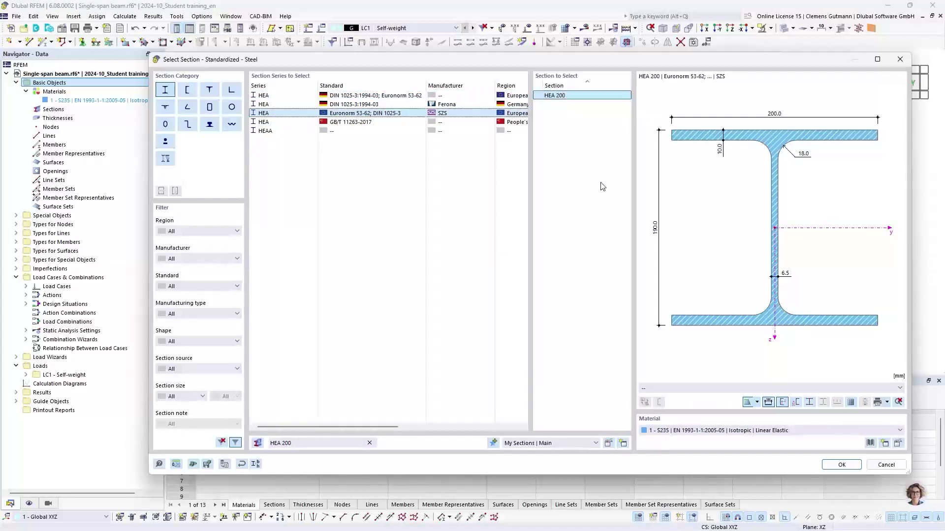
{"action": "left_click", "coordinate": [837, 466]}
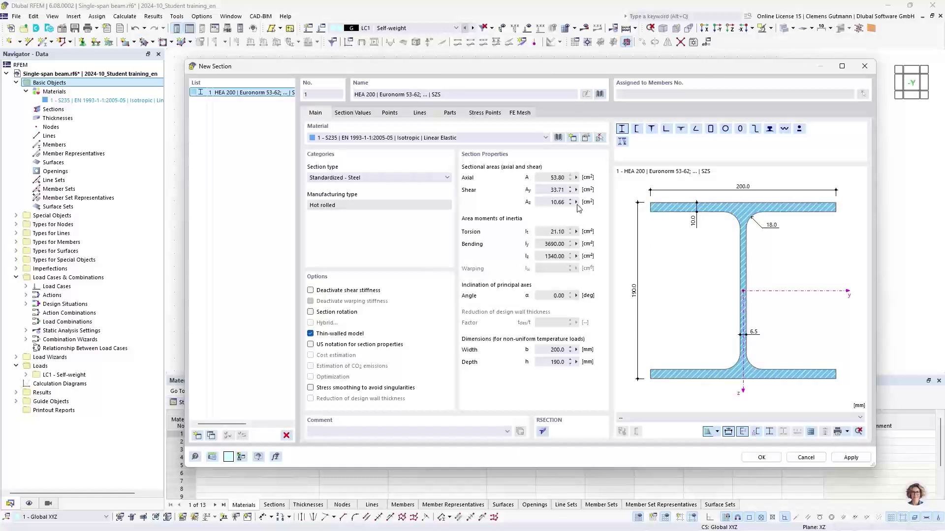
Review the HEA 200 section's values, points, lines, parts and stress points, then create the section and expand the Sections branch.
{"action": "left_click", "coordinate": [350, 113]}
{"action": "left_click", "coordinate": [386, 114]}
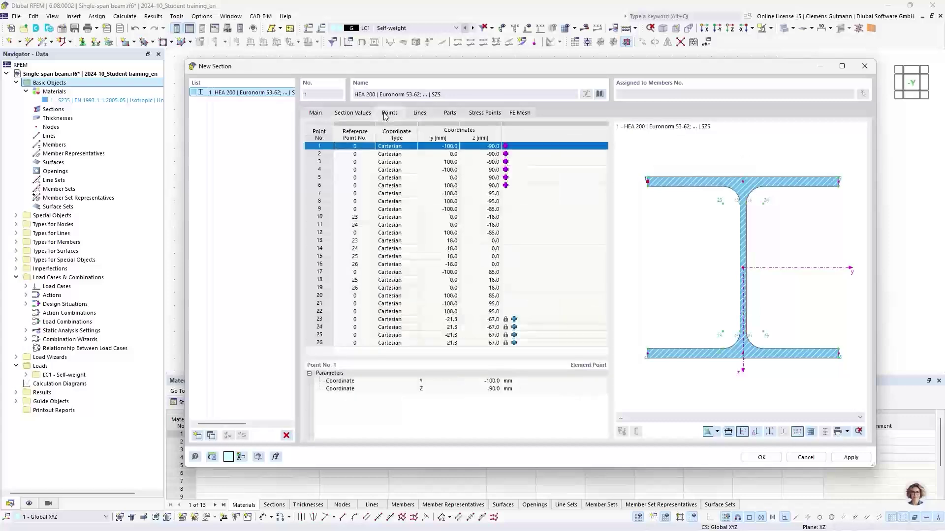
{"action": "left_click", "coordinate": [419, 114]}
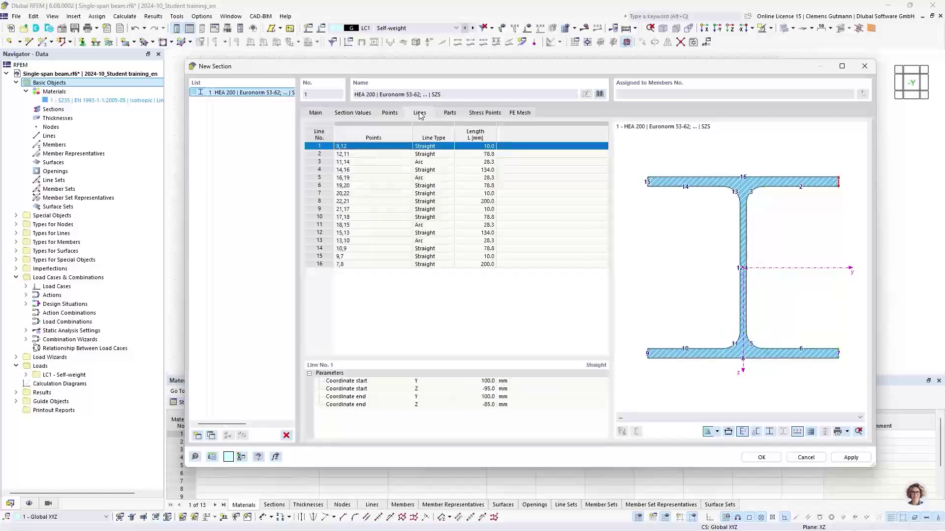
{"action": "left_click", "coordinate": [449, 114]}
{"action": "left_click", "coordinate": [472, 114]}
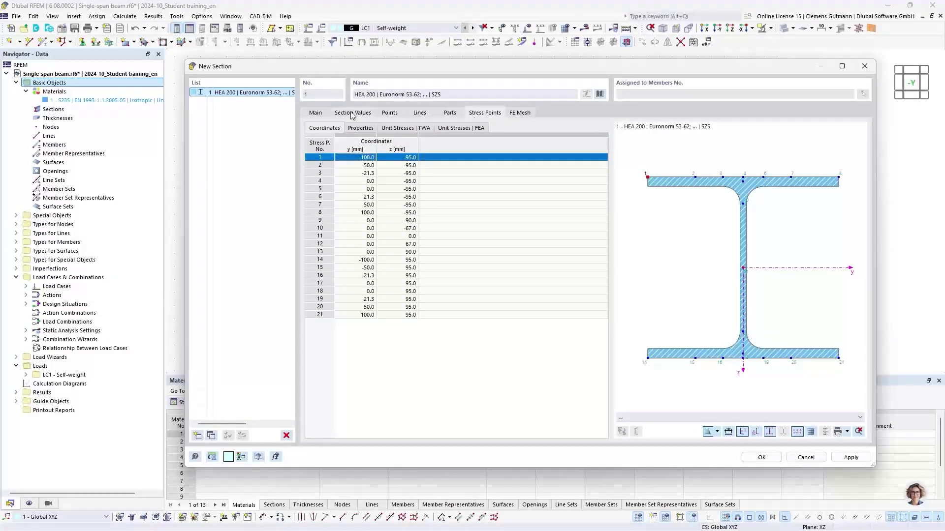
{"action": "left_click", "coordinate": [315, 114]}
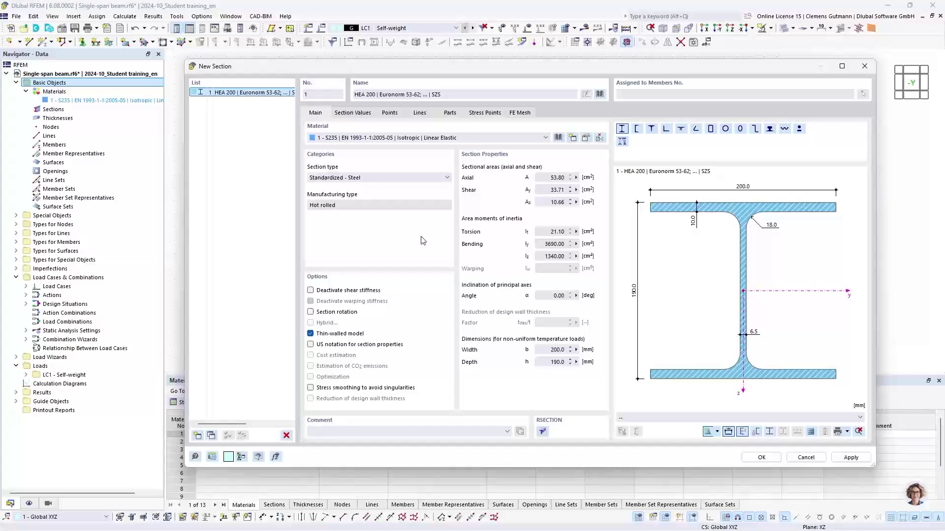
{"action": "left_click", "coordinate": [754, 459]}
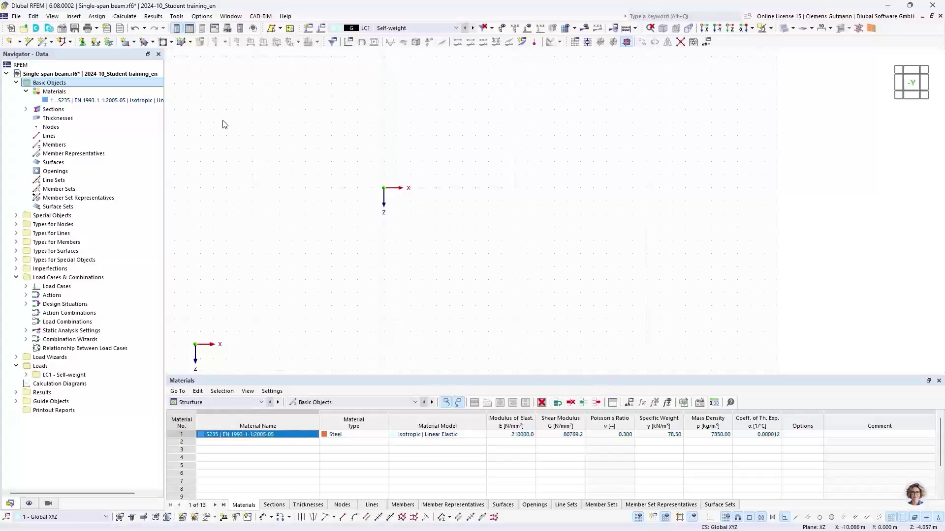
{"action": "left_click", "coordinate": [25, 111]}
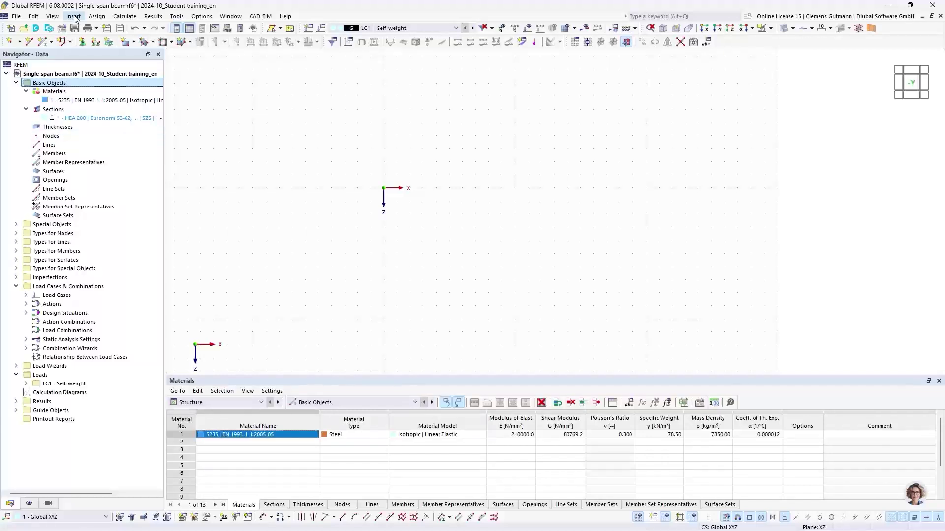
Place a single node at the coordinate system origin, X 0.000 m and Z 0.000 m, and expand the Nodes branch.
{"action": "left_click", "coordinate": [11, 46]}
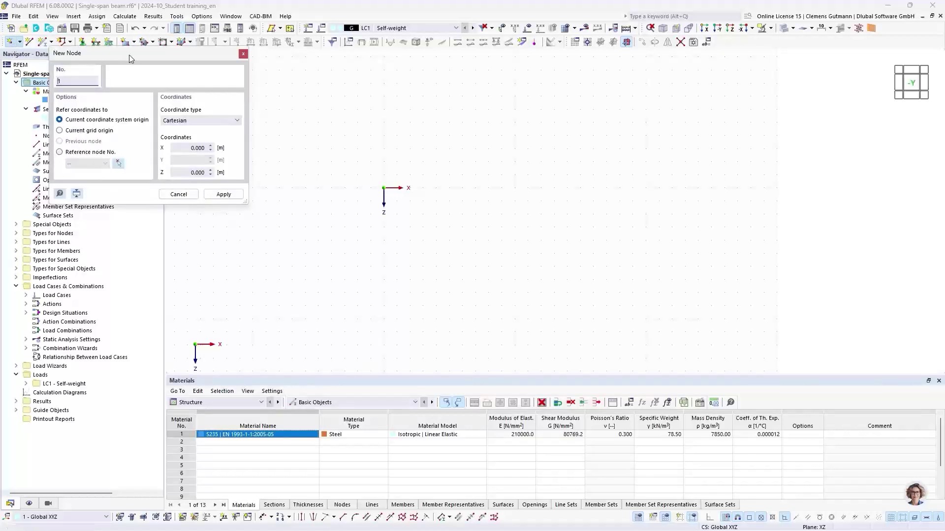
{"action": "left_click_drag", "start_coordinate": [129, 54], "coordinate": [108, 67]}
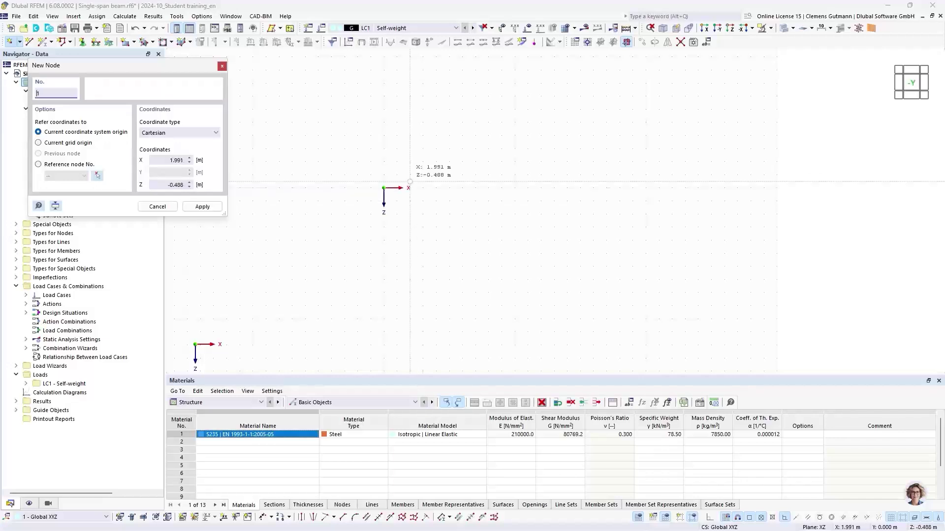
{"action": "left_click", "coordinate": [383, 188]}
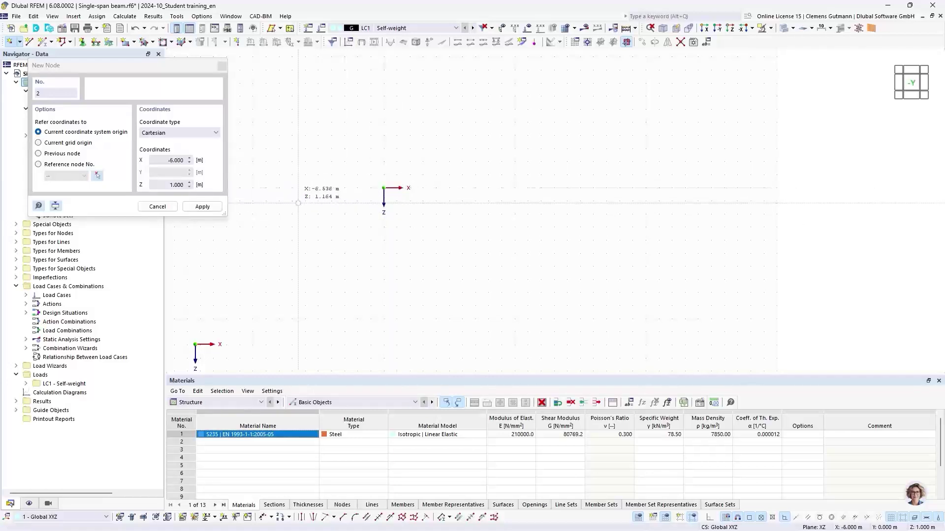
{"action": "left_click", "coordinate": [157, 207]}
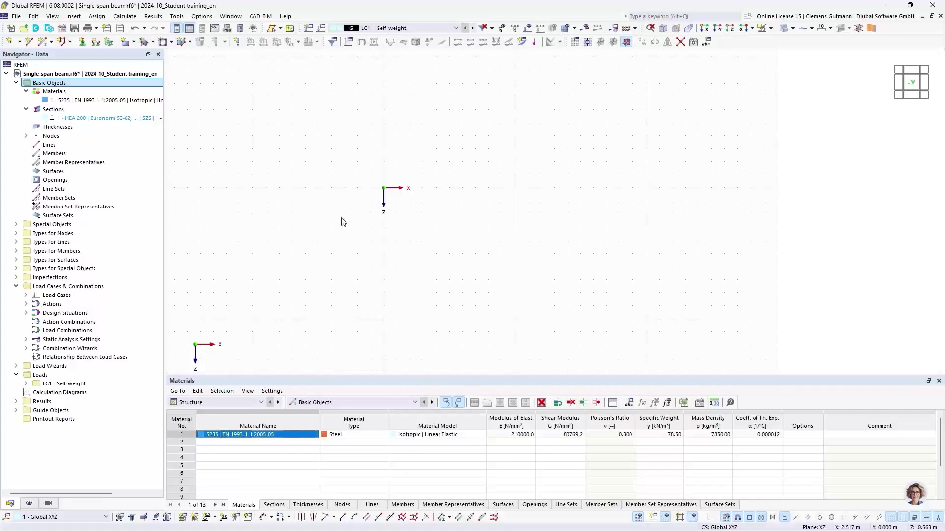
{"action": "left_click", "coordinate": [26, 136]}
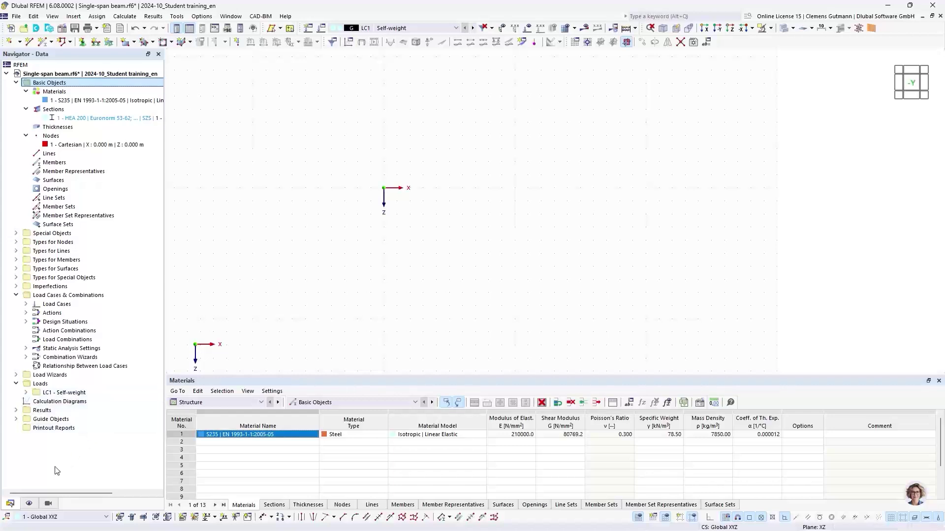
Hide the Global Coordinate System X, Y, Z at the zero point in the display settings and return to the model data.
{"action": "left_click", "coordinate": [30, 504]}
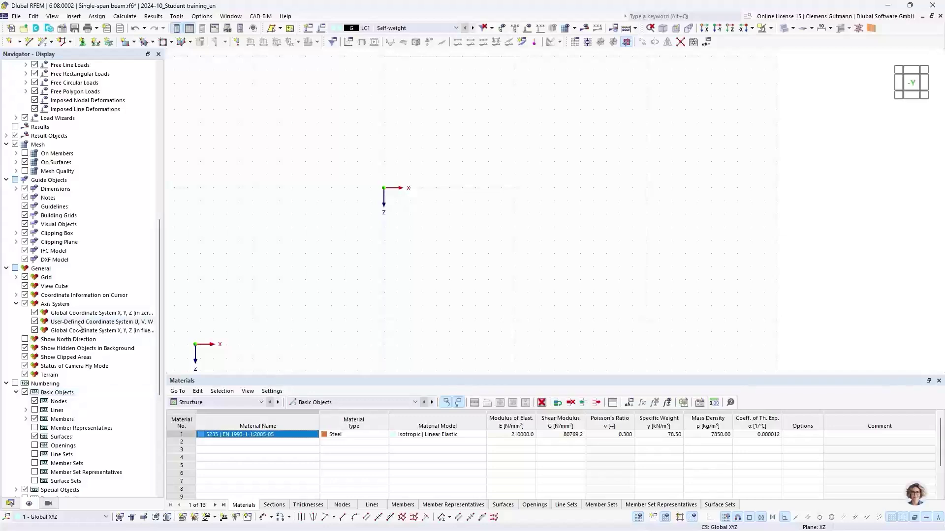
{"action": "scroll", "coordinate": [97, 264], "scroll_direction": "up", "scroll_amount": 5}
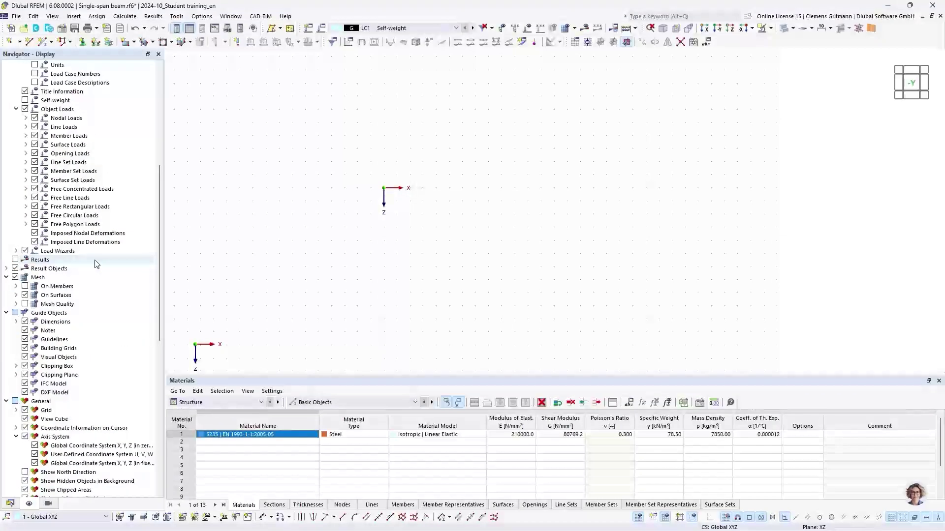
{"action": "scroll", "coordinate": [97, 265], "scroll_direction": "up", "scroll_amount": 3}
{"action": "scroll", "coordinate": [97, 264], "scroll_direction": "up", "scroll_amount": 6}
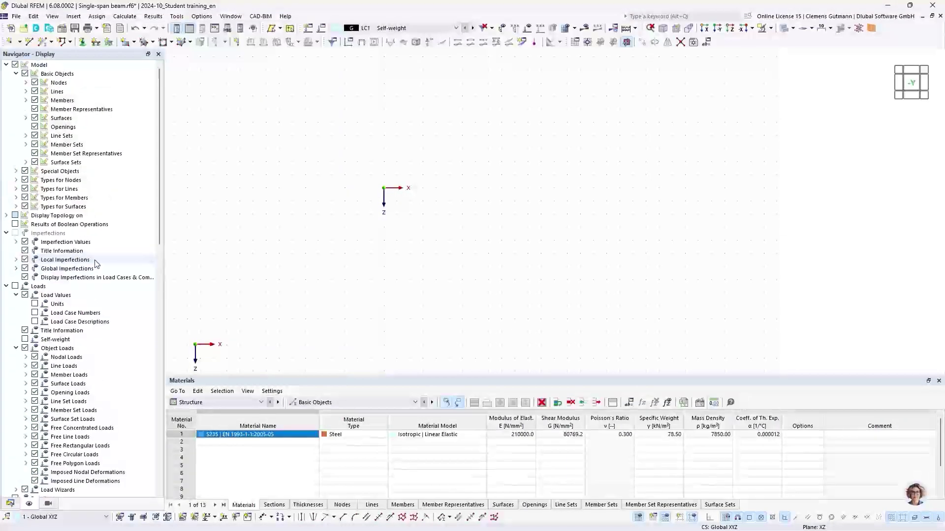
{"action": "scroll", "coordinate": [97, 264], "scroll_direction": "down", "scroll_amount": 7}
{"action": "scroll", "coordinate": [96, 265], "scroll_direction": "down", "scroll_amount": 6}
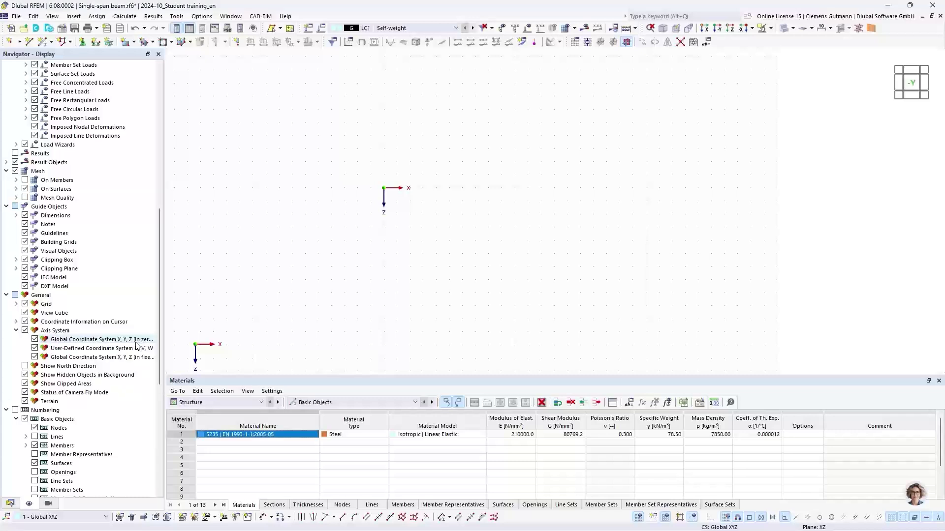
{"action": "left_click", "coordinate": [34, 339]}
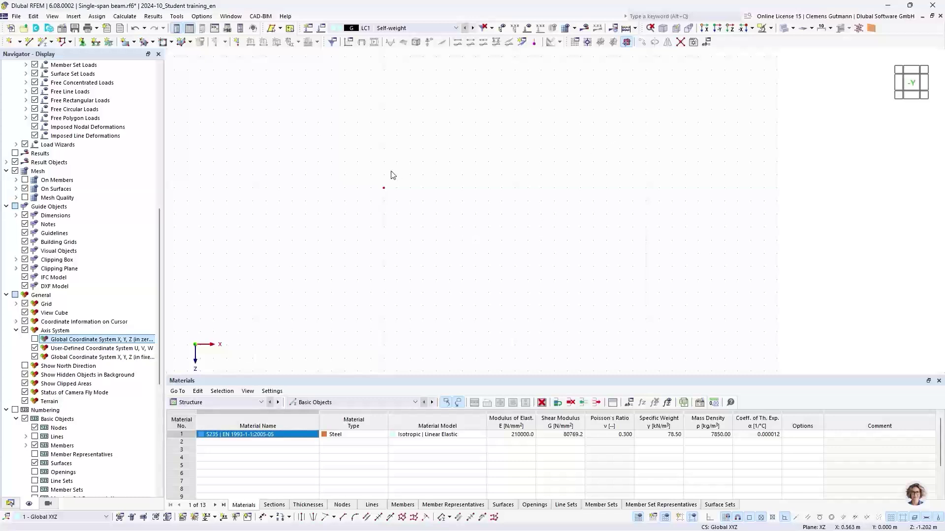
{"action": "left_click_drag", "start_coordinate": [364, 164], "coordinate": [420, 227]}
{"action": "left_click", "coordinate": [337, 236]}
{"action": "left_click", "coordinate": [11, 505]}
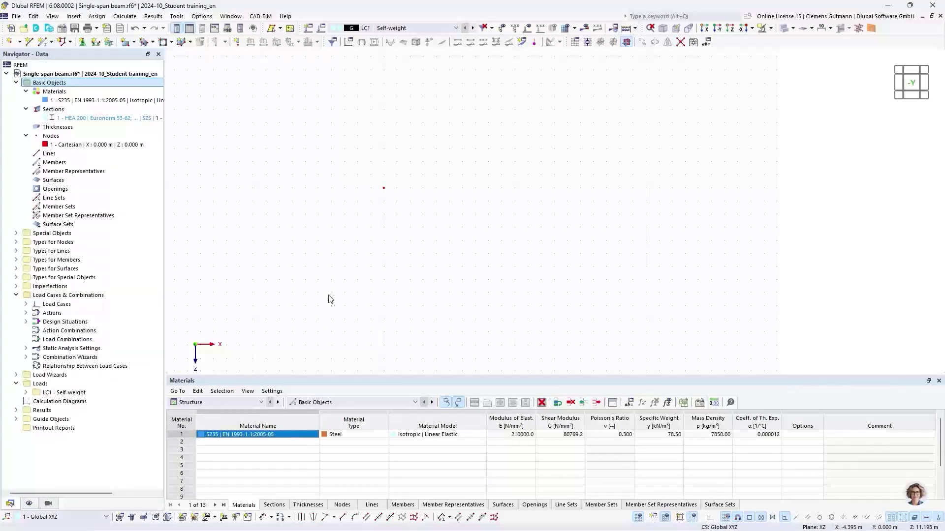
{"action": "double_click", "coordinate": [8, 42]}
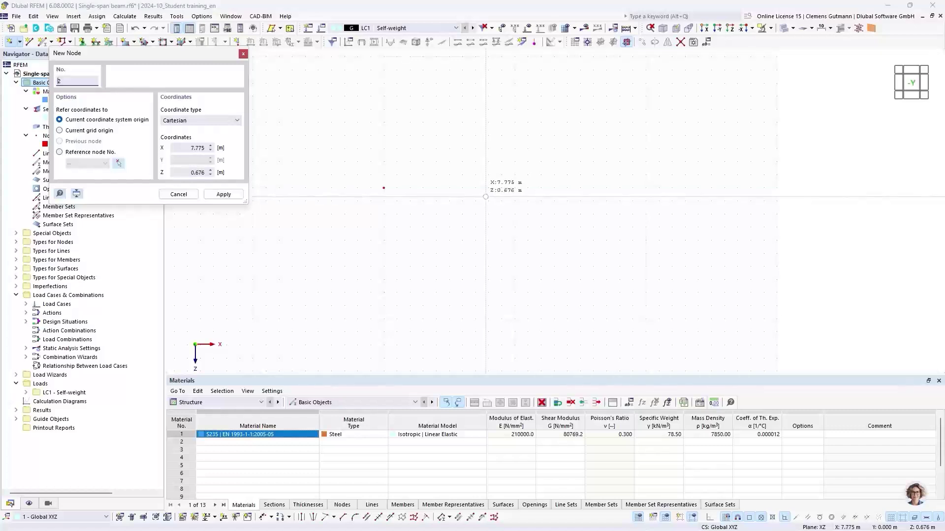
{"action": "left_click", "coordinate": [244, 54]}
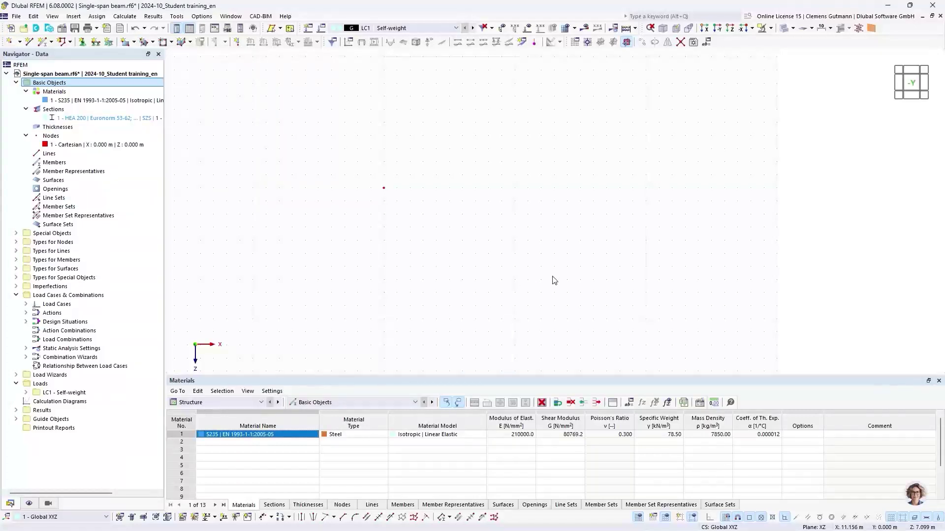
{"action": "left_click", "coordinate": [201, 16]}
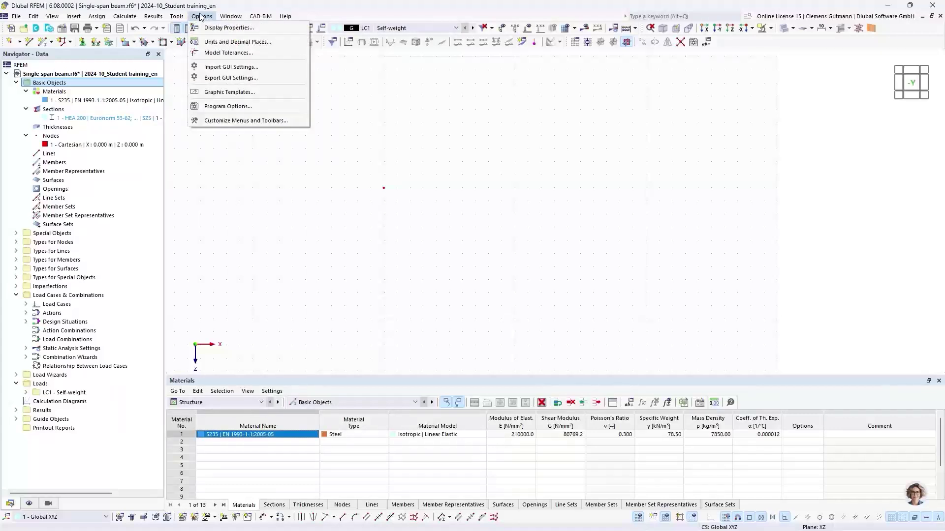
{"action": "mouse_move", "coordinate": [186, 17]}
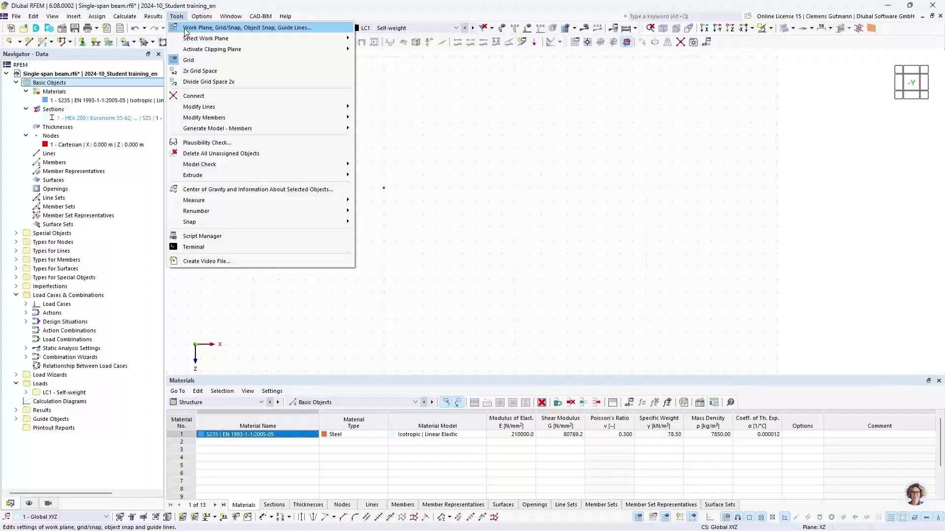
{"action": "left_click", "coordinate": [186, 29]}
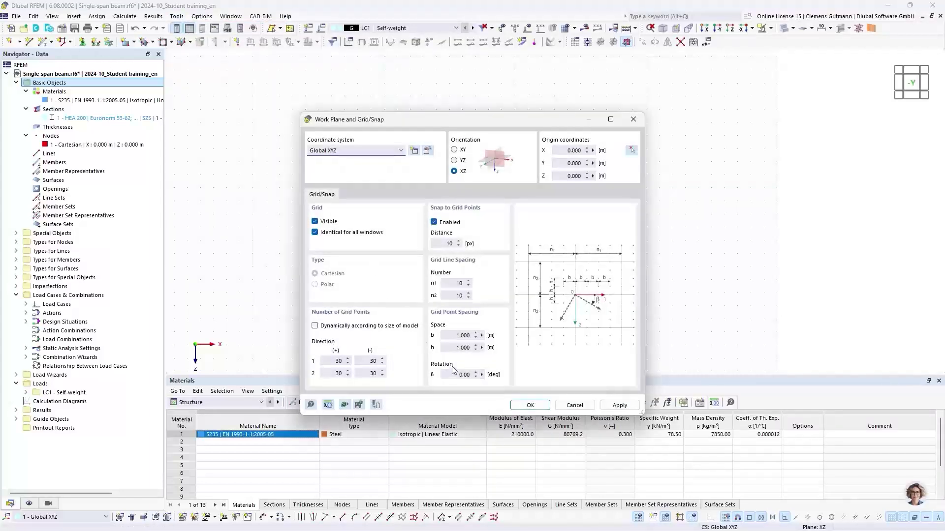
{"action": "double_click", "coordinate": [452, 337]}
{"action": "type", "text": "0,5"}
{"action": "double_click", "coordinate": [446, 349]}
{"action": "type", "text": "0,5"}
{"action": "key", "text": "Tab"}
{"action": "left_click_drag", "start_coordinate": [460, 121], "coordinate": [321, 112]}
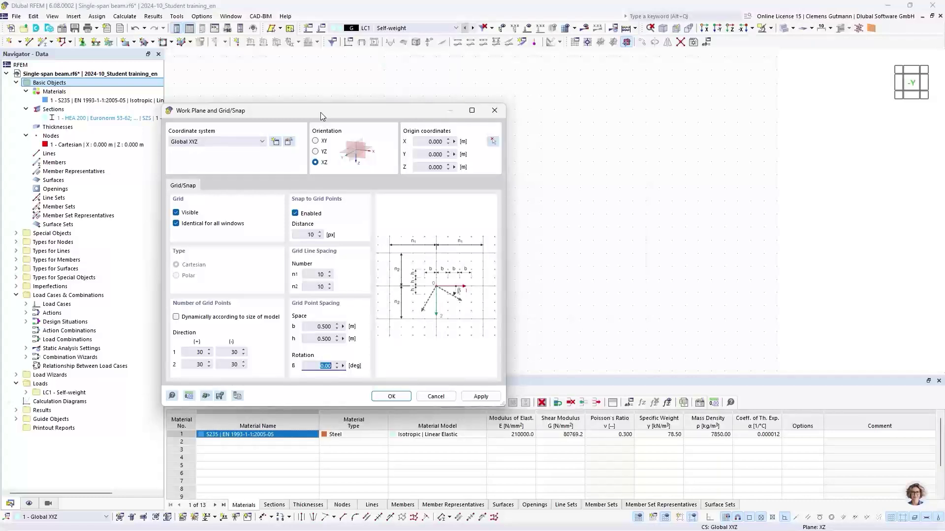
{"action": "left_click", "coordinate": [436, 396]}
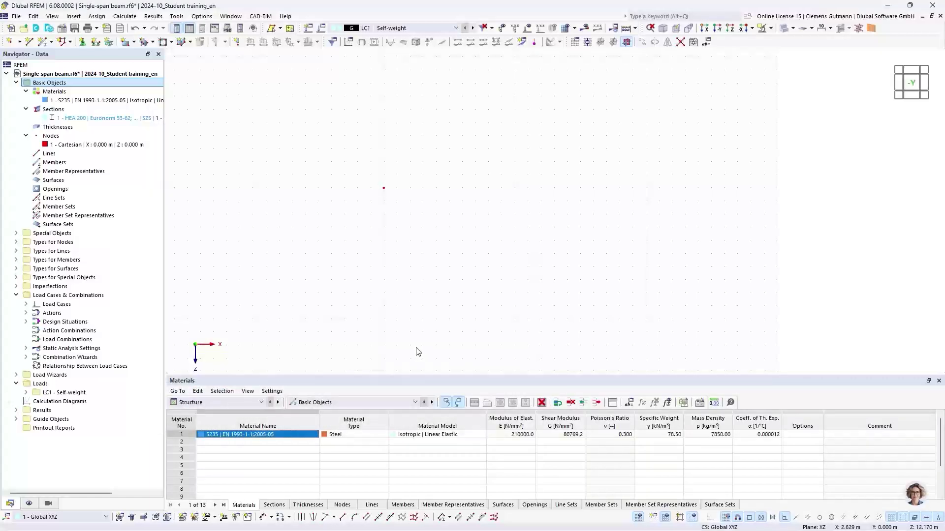
Enlarge the table area and add a second standard node in the nodes table at X 7.500 m and Z 0.000 m.
{"action": "left_click_drag", "start_coordinate": [395, 374], "coordinate": [404, 343]}
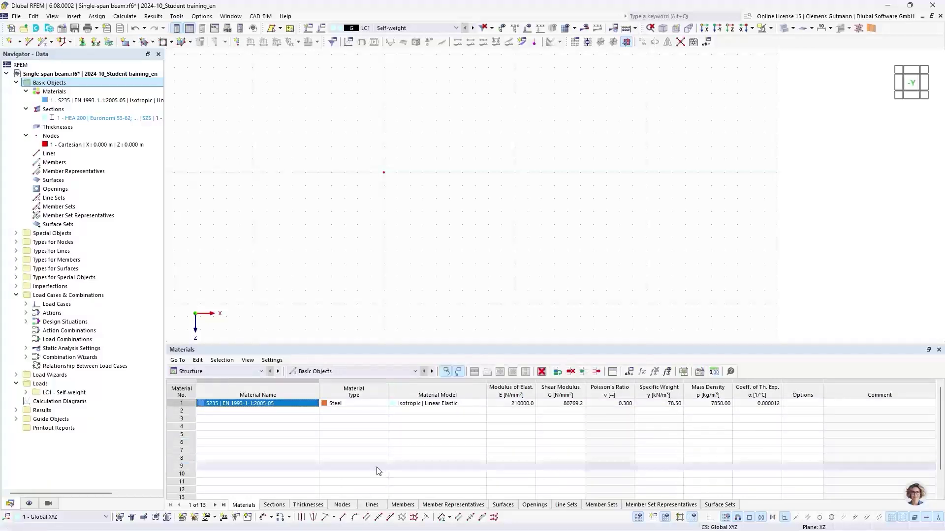
{"action": "left_click", "coordinate": [255, 371]}
{"action": "left_click", "coordinate": [255, 371]}
{"action": "left_click", "coordinate": [337, 372]}
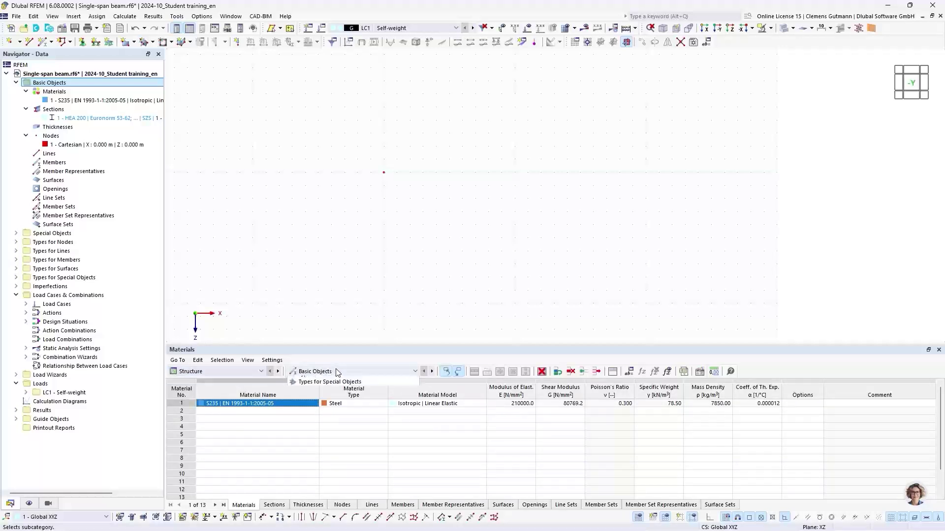
{"action": "left_click", "coordinate": [337, 372]}
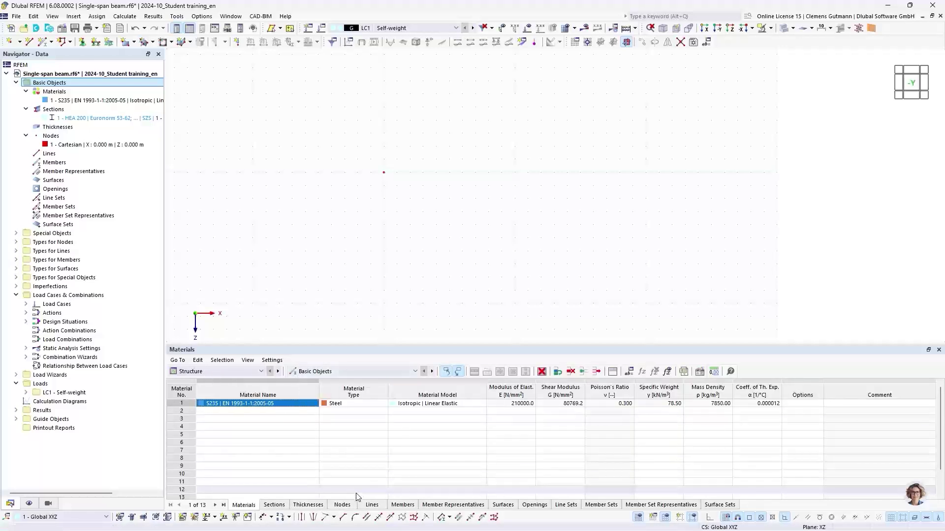
{"action": "left_click", "coordinate": [353, 506]}
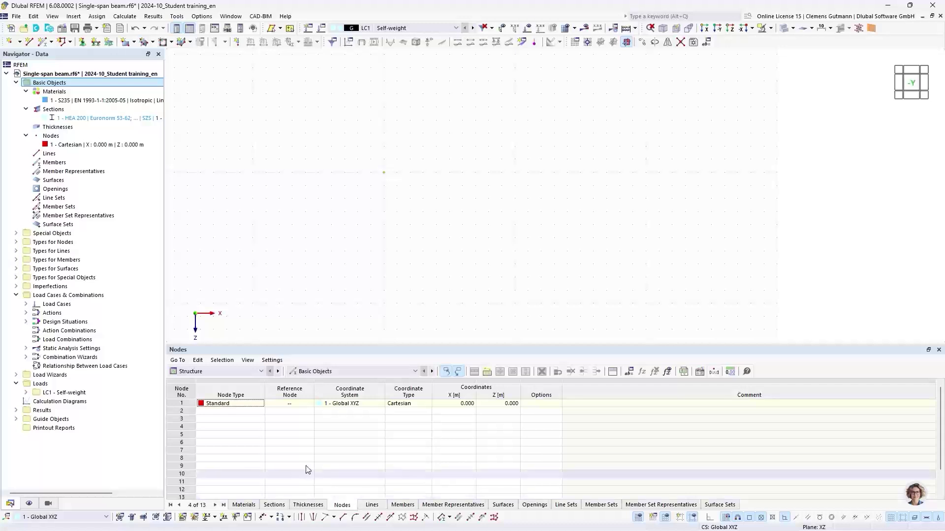
{"action": "left_click", "coordinate": [211, 411]}
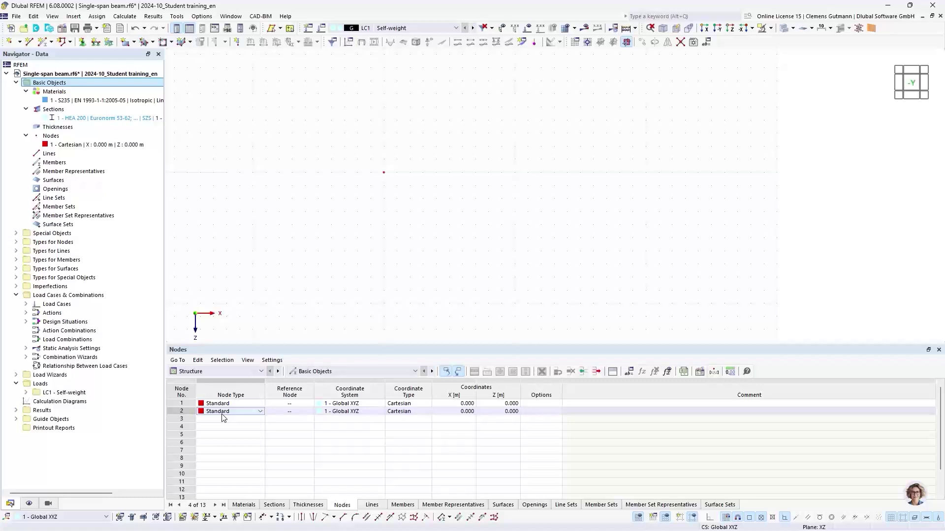
{"action": "left_click", "coordinate": [459, 413]}
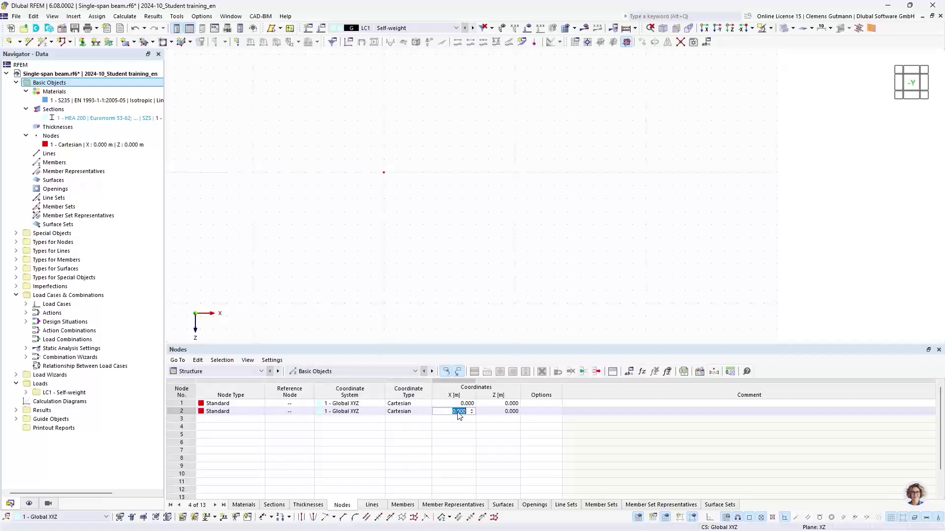
{"action": "type", "text": "7.5"}
{"action": "key", "text": "Tab"}
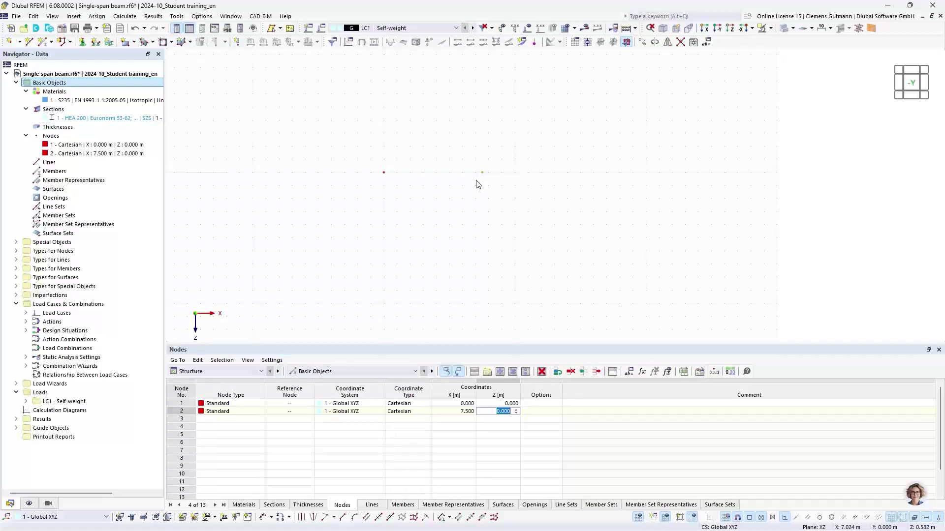
{"action": "left_click", "coordinate": [235, 421]}
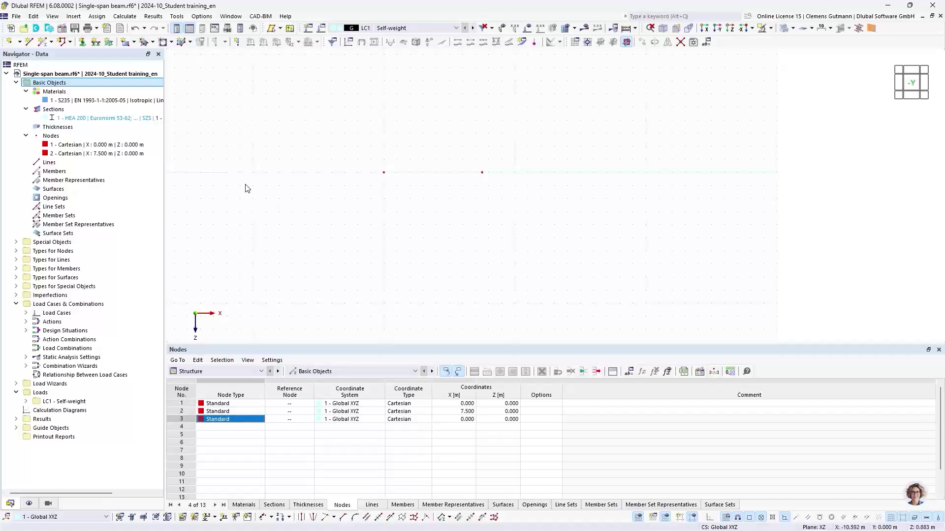
Create a polyline line connecting the origin node, No. 1, to node No. 2.
{"action": "right_click", "coordinate": [41, 166]}
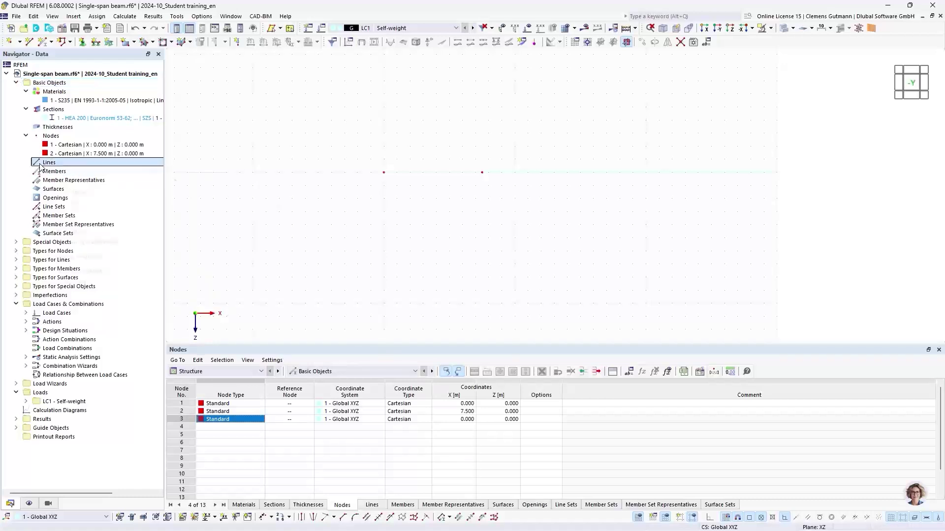
{"action": "mouse_move", "coordinate": [57, 185]}
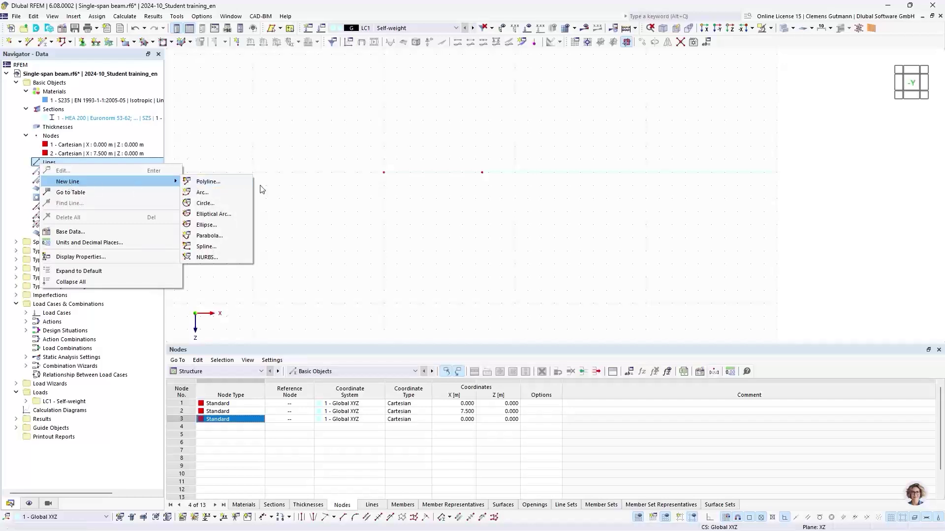
{"action": "left_click", "coordinate": [222, 184]}
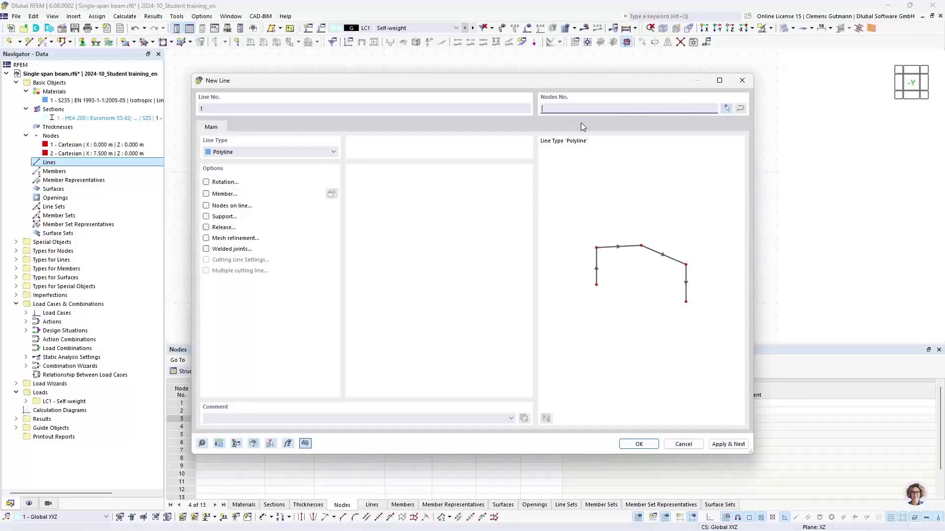
{"action": "left_click", "coordinate": [727, 108]}
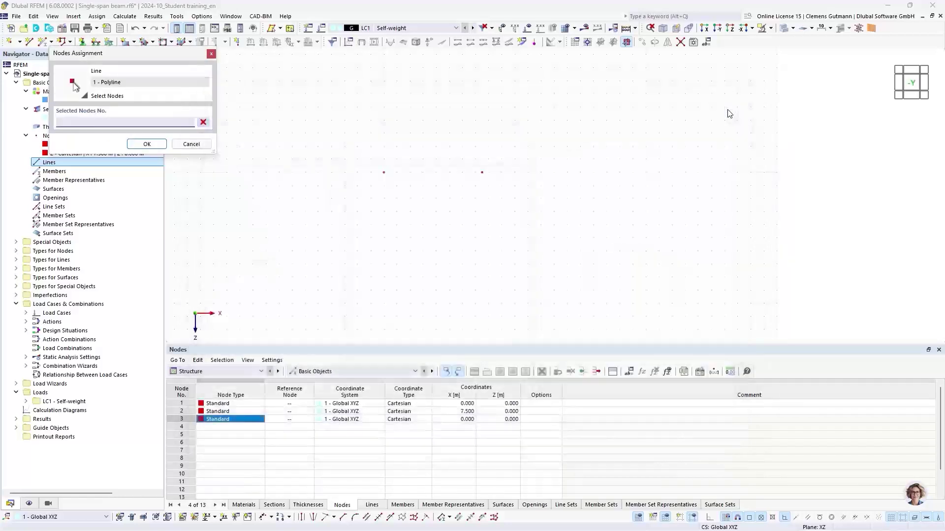
{"action": "left_click", "coordinate": [384, 173]}
{"action": "left_click", "coordinate": [482, 172]}
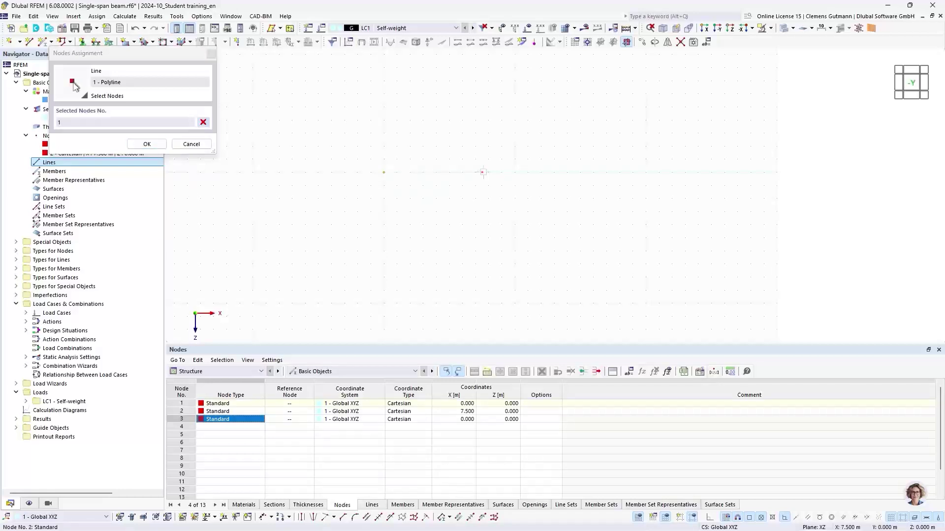
{"action": "left_click", "coordinate": [147, 144]}
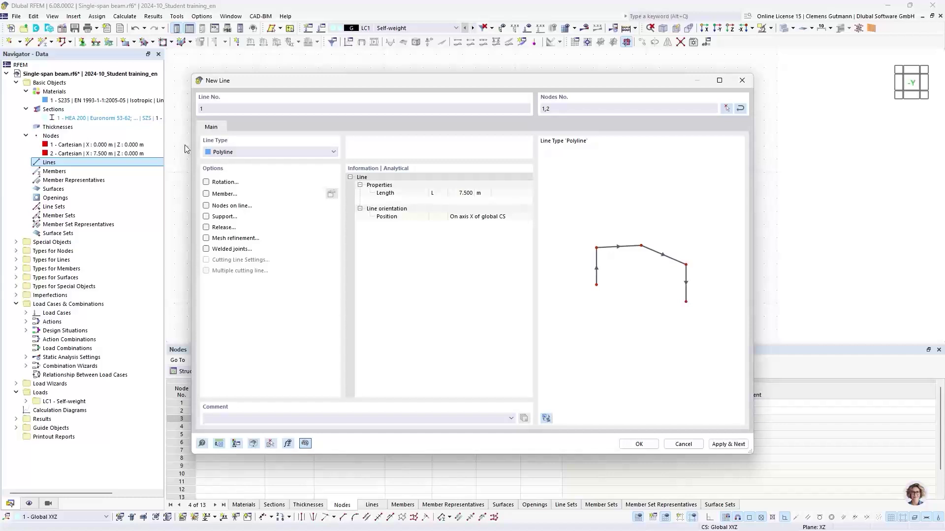
{"action": "left_click", "coordinate": [638, 445]}
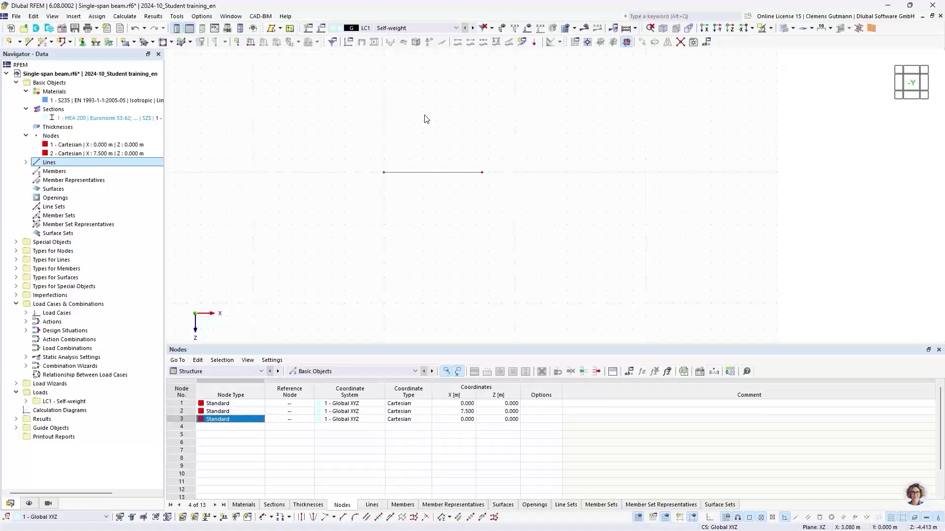
Open the line between the two nodes for editing and activate its Member option to define a new member on it.
{"action": "right_click", "coordinate": [56, 172]}
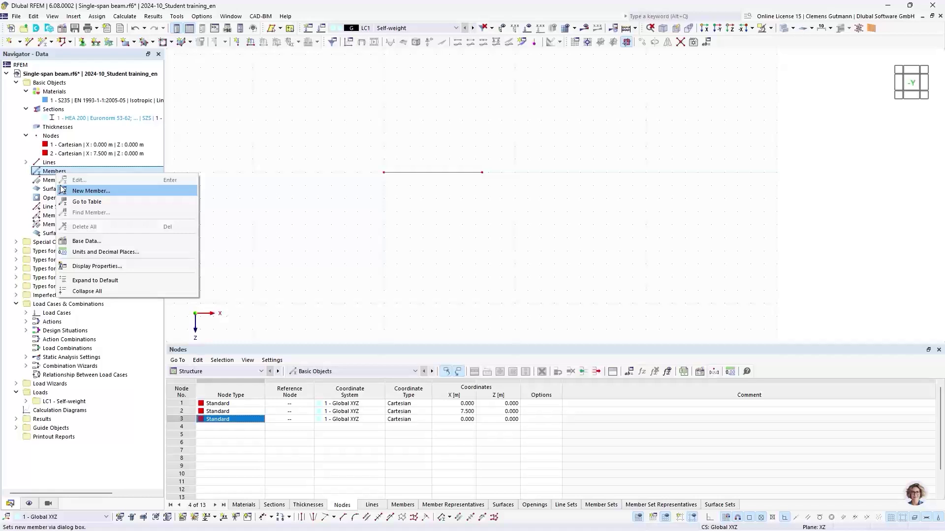
{"action": "left_click", "coordinate": [79, 190]}
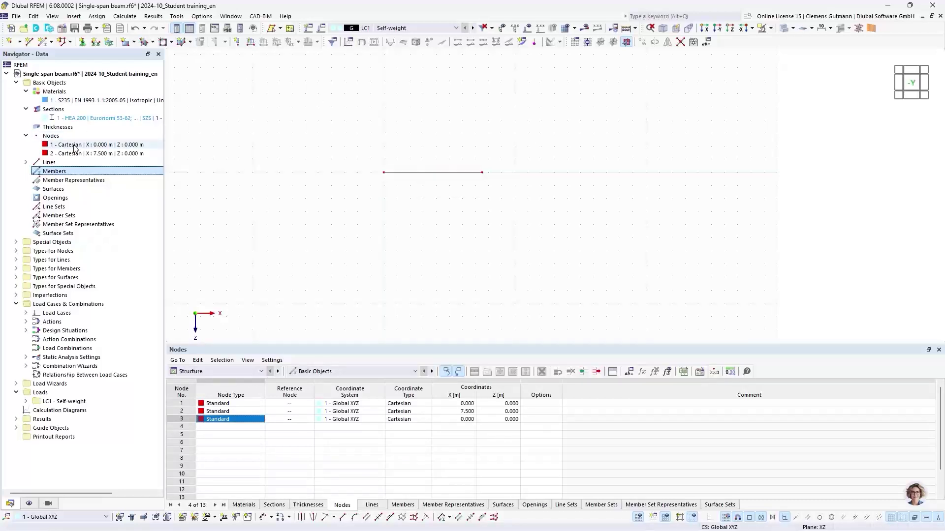
{"action": "double_click", "coordinate": [435, 173]}
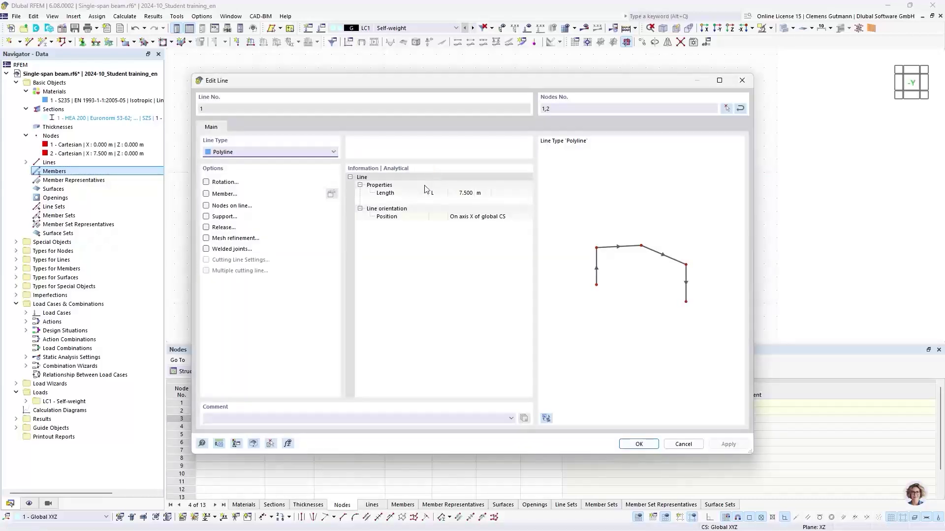
{"action": "left_click", "coordinate": [207, 194]}
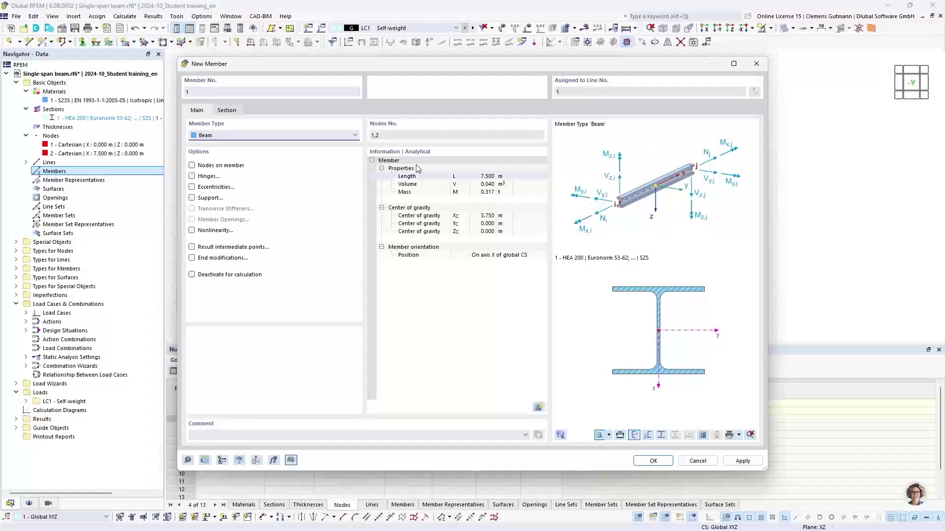
Switch the new member's type to Truss to preview its internal forces, and set it back to Beam.
{"action": "left_click", "coordinate": [228, 136]}
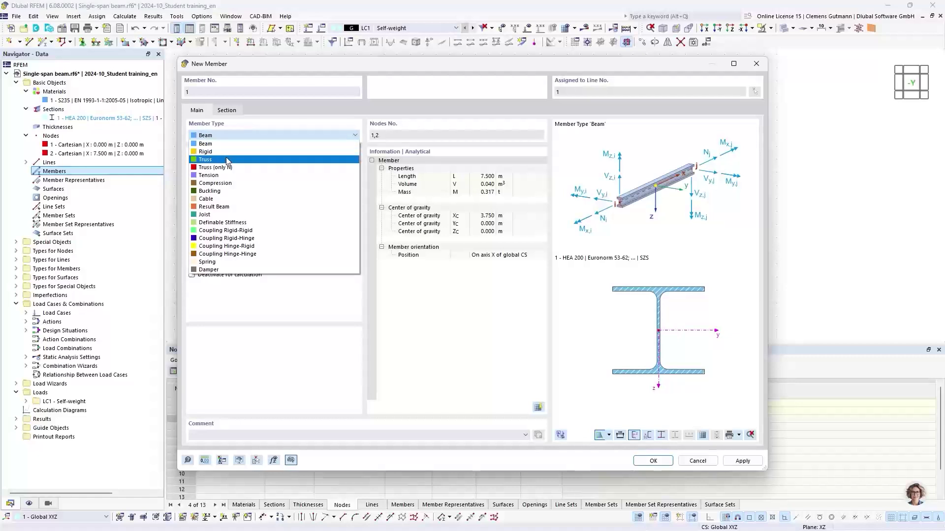
{"action": "left_click", "coordinate": [228, 160]}
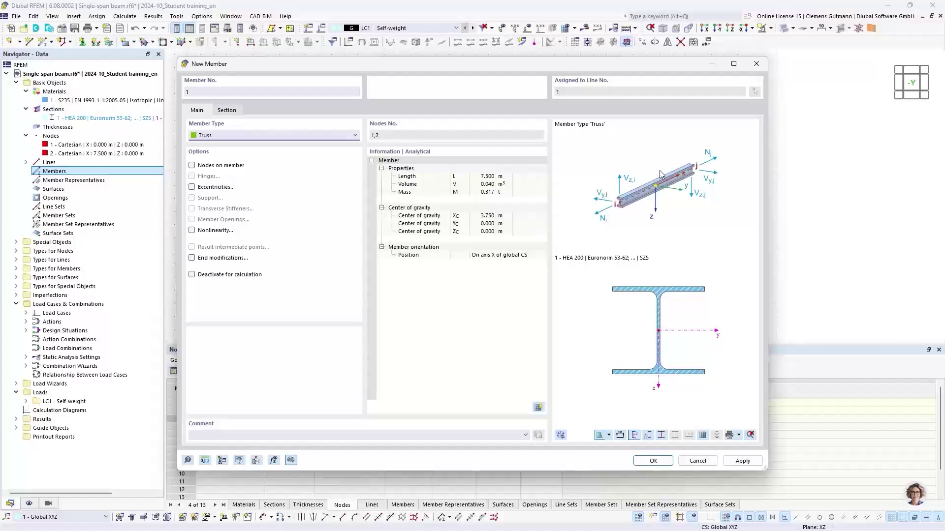
{"action": "left_click", "coordinate": [317, 136]}
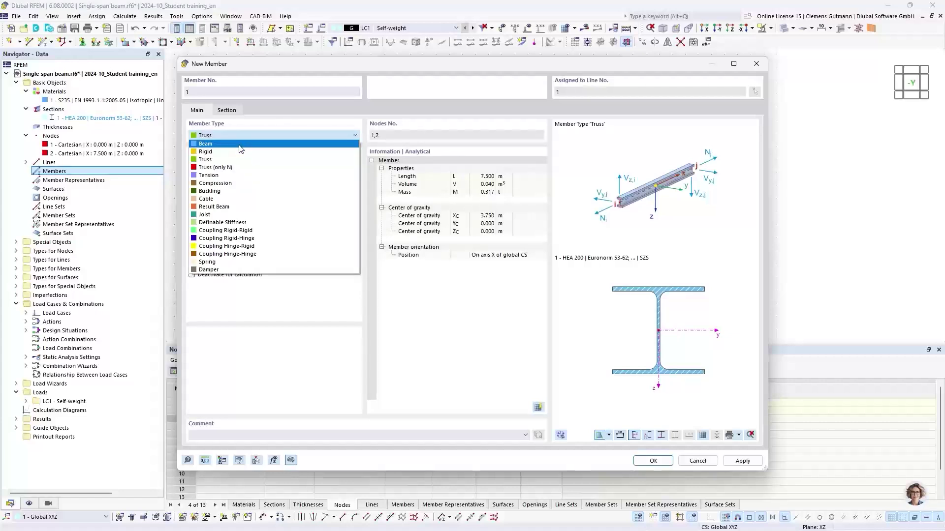
{"action": "left_click", "coordinate": [240, 149]}
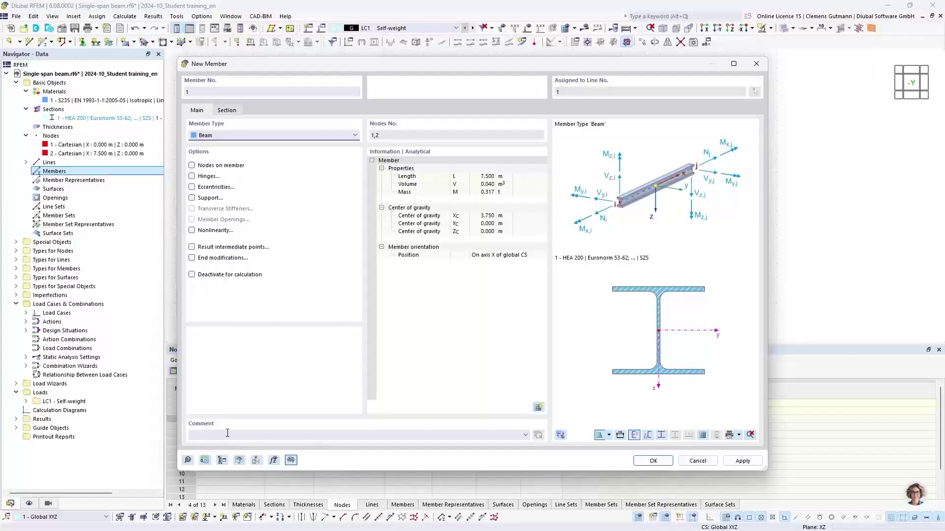
Open the online manual page for the member's main settings, examine the member type descriptions down to Truss, and close it.
{"action": "left_click", "coordinate": [187, 460]}
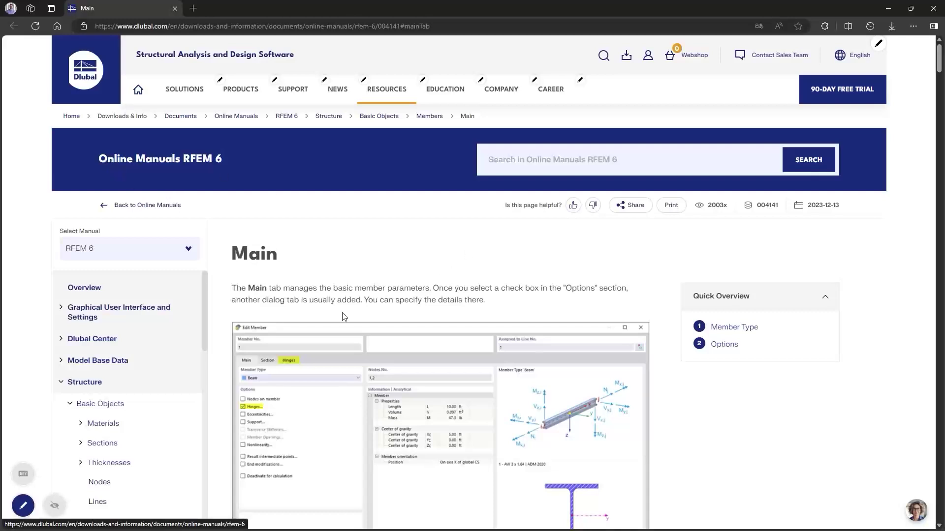
{"action": "scroll", "coordinate": [384, 303], "scroll_direction": "down", "scroll_amount": 1}
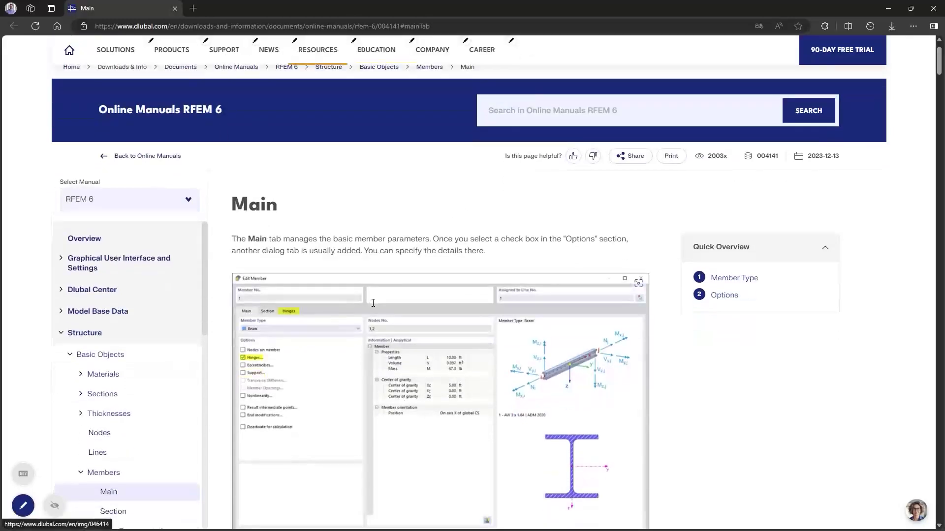
{"action": "scroll", "coordinate": [423, 320], "scroll_direction": "down", "scroll_amount": 2}
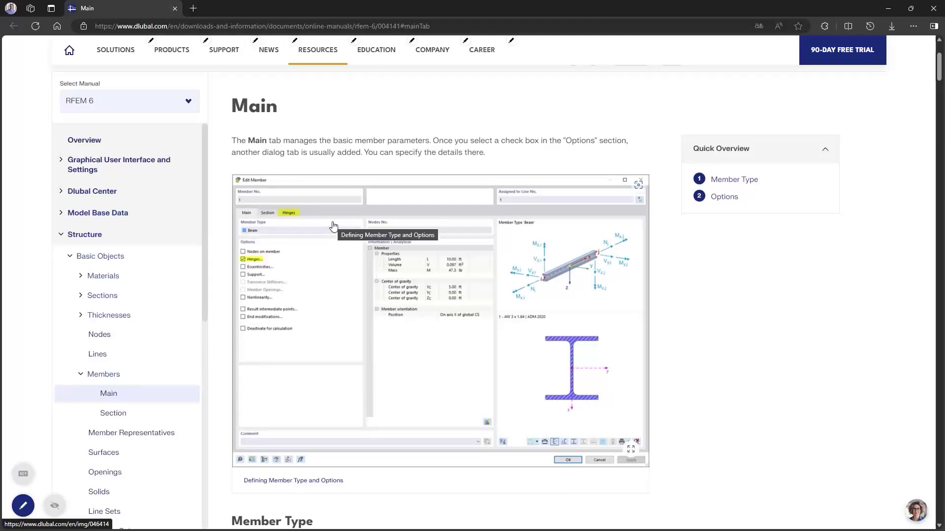
{"action": "scroll", "coordinate": [333, 226], "scroll_direction": "up", "scroll_amount": 2}
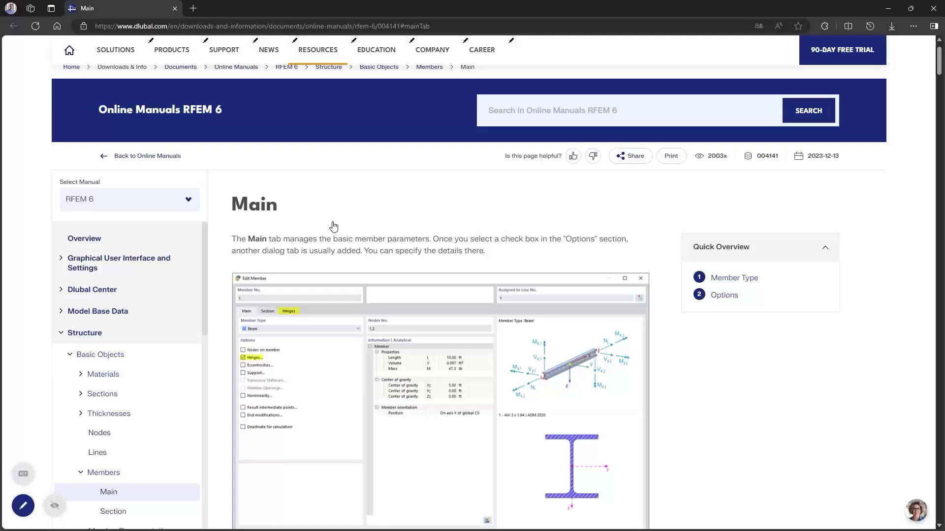
{"action": "scroll", "coordinate": [308, 266], "scroll_direction": "down", "scroll_amount": 4}
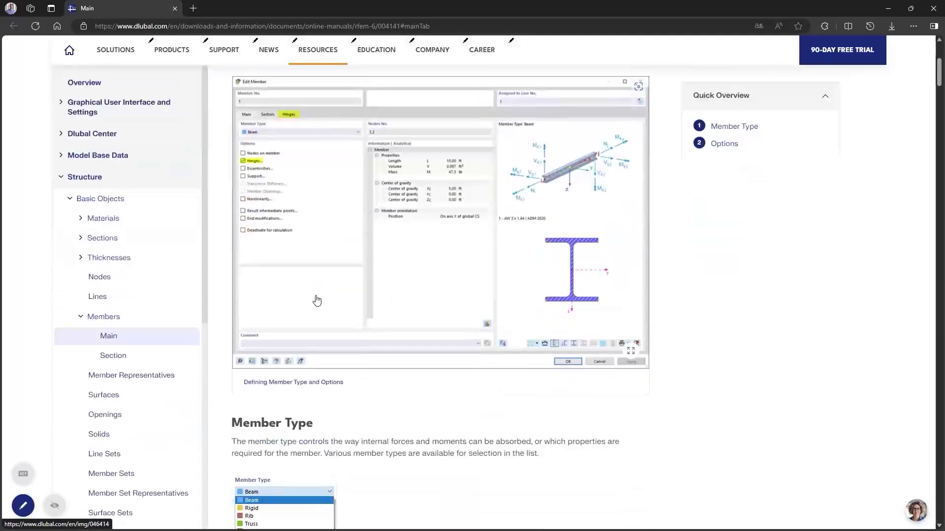
{"action": "scroll", "coordinate": [317, 300], "scroll_direction": "down", "scroll_amount": 6}
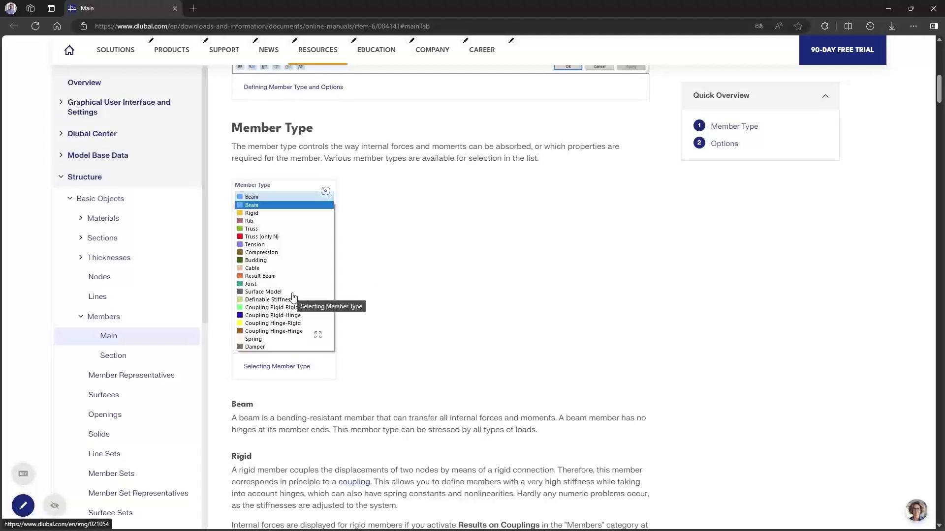
{"action": "scroll", "coordinate": [365, 239], "scroll_direction": "down", "scroll_amount": 4}
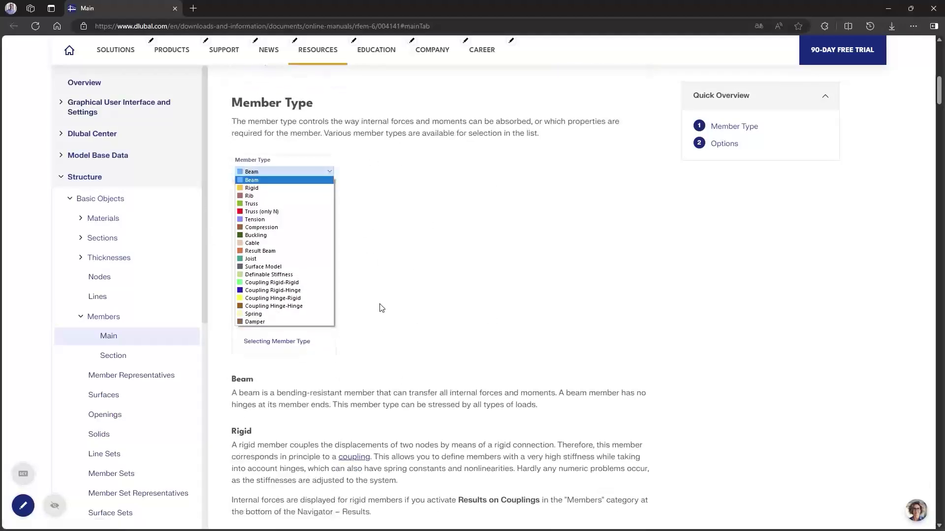
{"action": "scroll", "coordinate": [357, 345], "scroll_direction": "down", "scroll_amount": 5}
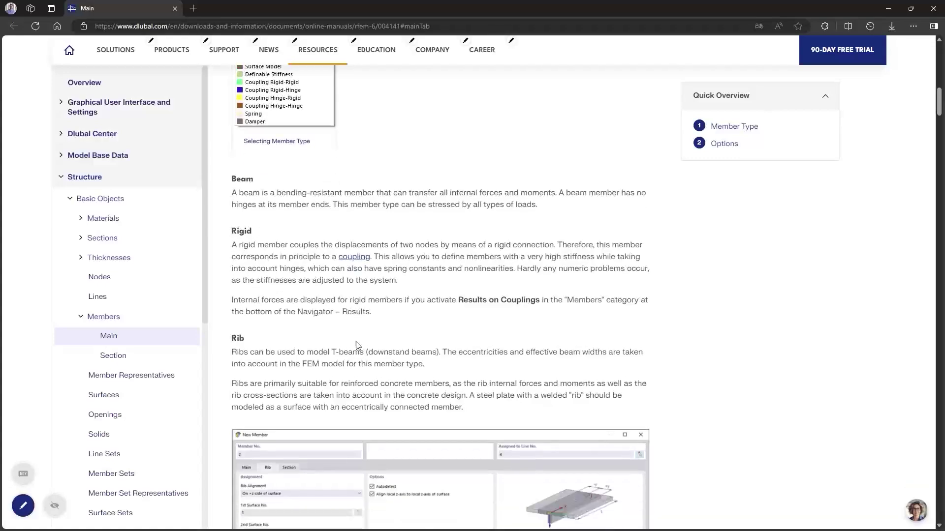
{"action": "scroll", "coordinate": [355, 350], "scroll_direction": "down", "scroll_amount": 11}
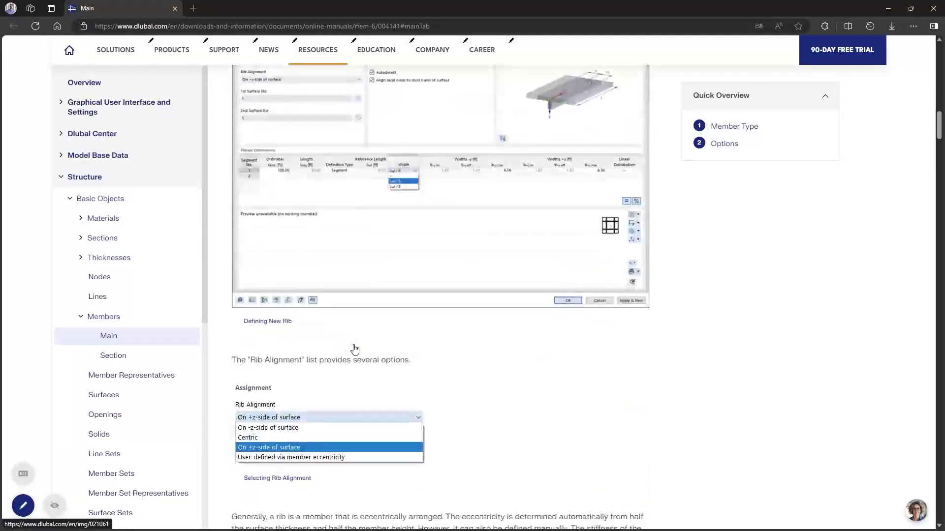
{"action": "scroll", "coordinate": [355, 348], "scroll_direction": "down", "scroll_amount": 3}
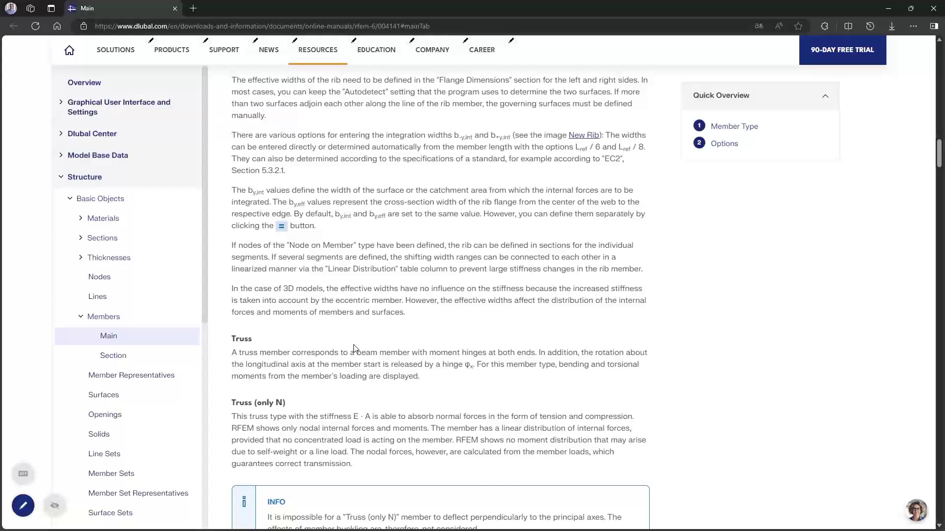
{"action": "scroll", "coordinate": [354, 348], "scroll_direction": "up", "scroll_amount": 5}
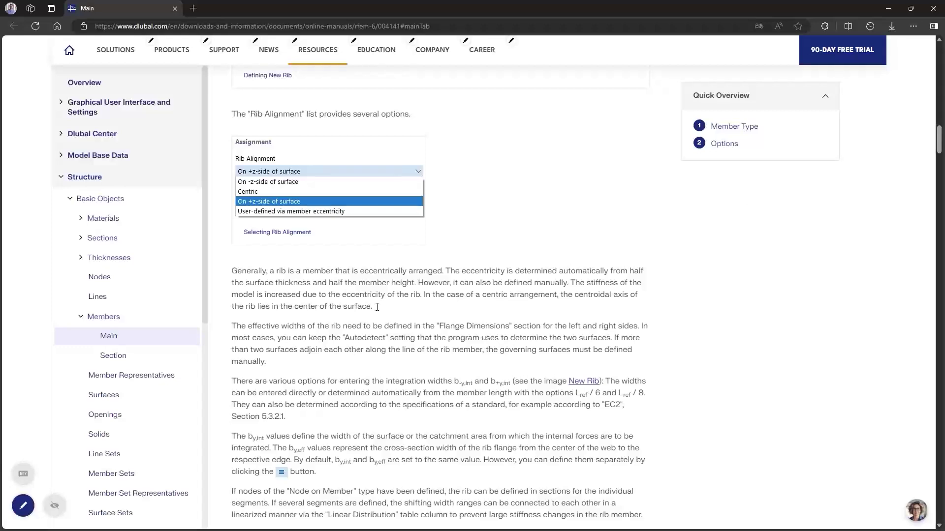
{"action": "left_click", "coordinate": [934, 8]}
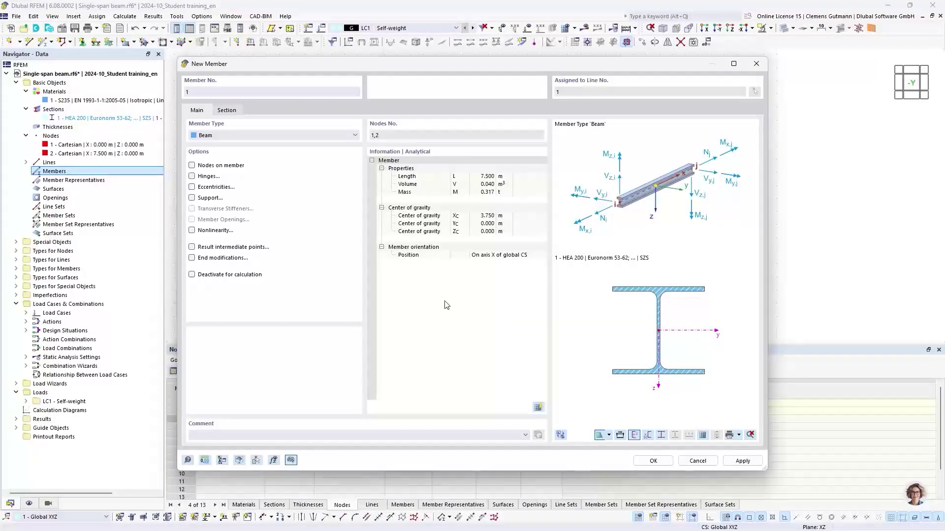
Create the member as a Beam with section HEA 200 in S235 at the member start, and confirm the line edit.
{"action": "left_click", "coordinate": [293, 136]}
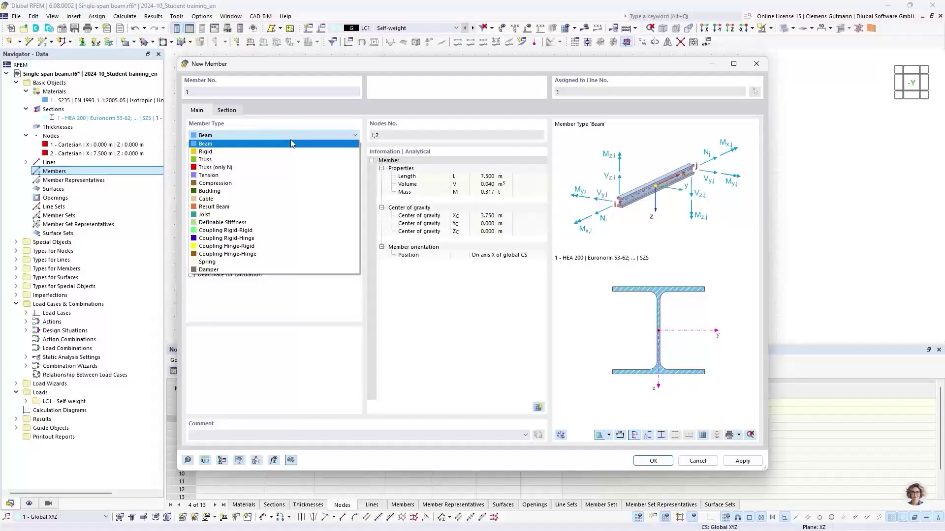
{"action": "left_click", "coordinate": [290, 143]}
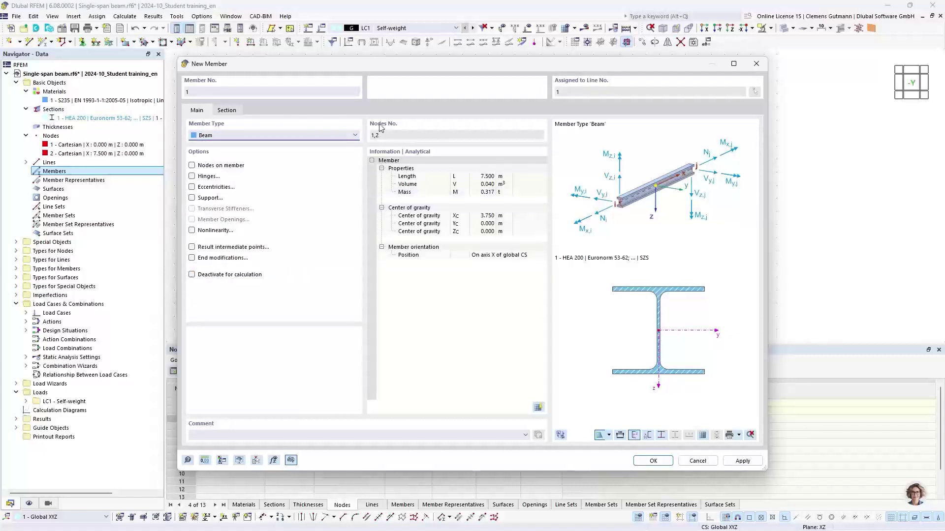
{"action": "left_click", "coordinate": [227, 110]}
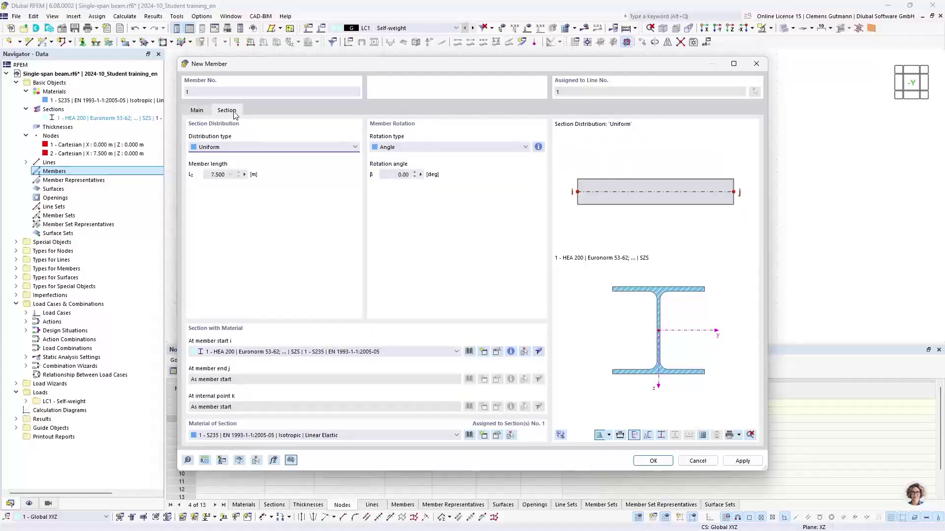
{"action": "left_click", "coordinate": [215, 352]}
{"action": "left_click", "coordinate": [242, 370]}
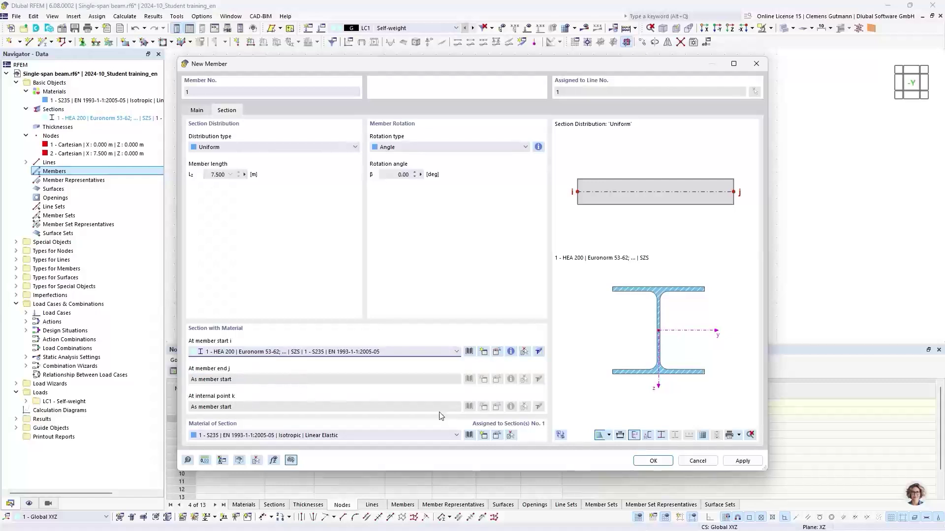
{"action": "left_click", "coordinate": [653, 462]}
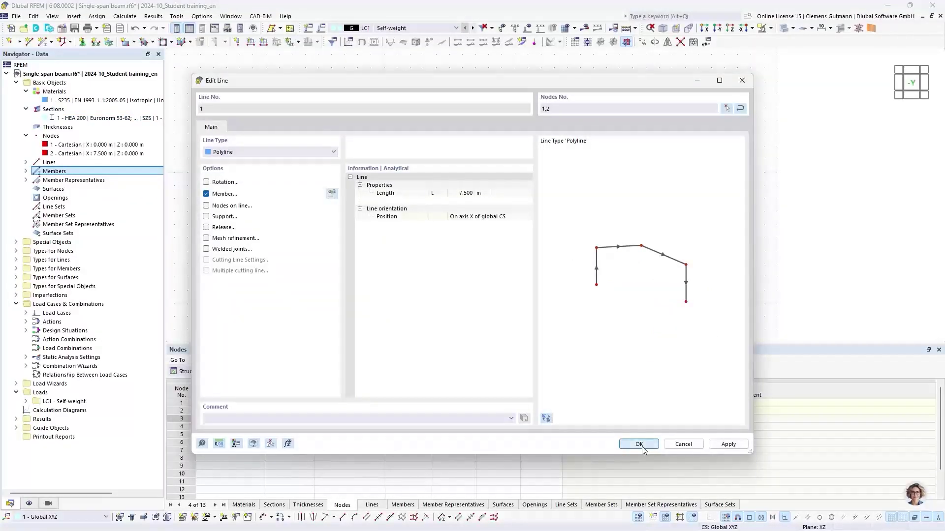
{"action": "left_click", "coordinate": [639, 444]}
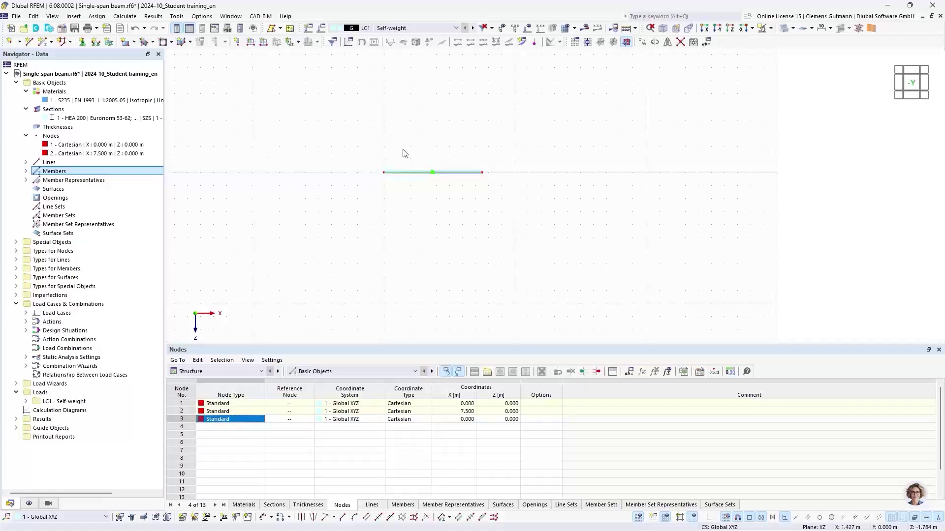
Examine the beam's profile in 3D in wireframe, solid and transparent display, and return to the -Y view.
{"action": "scroll", "coordinate": [397, 152], "scroll_direction": "up", "scroll_amount": 3}
{"action": "scroll", "coordinate": [386, 217], "scroll_direction": "up", "scroll_amount": 2}
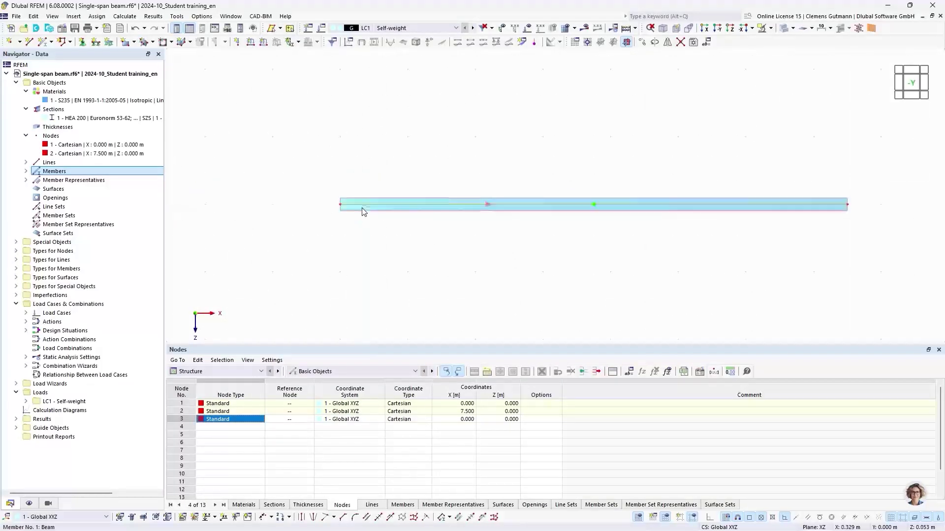
{"action": "middle_click_drag", "start_coordinate": [446, 238], "coordinate": [322, 228]}
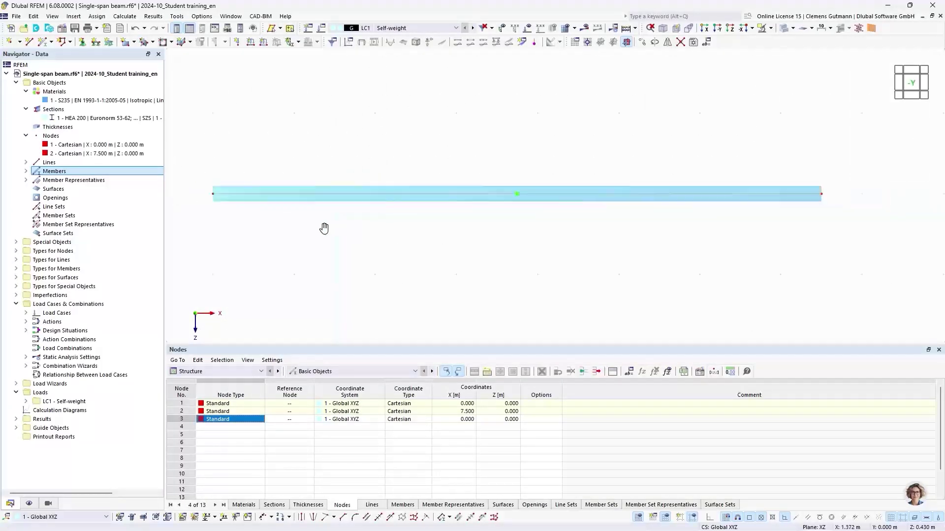
{"action": "middle_click_drag", "start_coordinate": [261, 234], "coordinate": [348, 255], "text": "ctrl"}
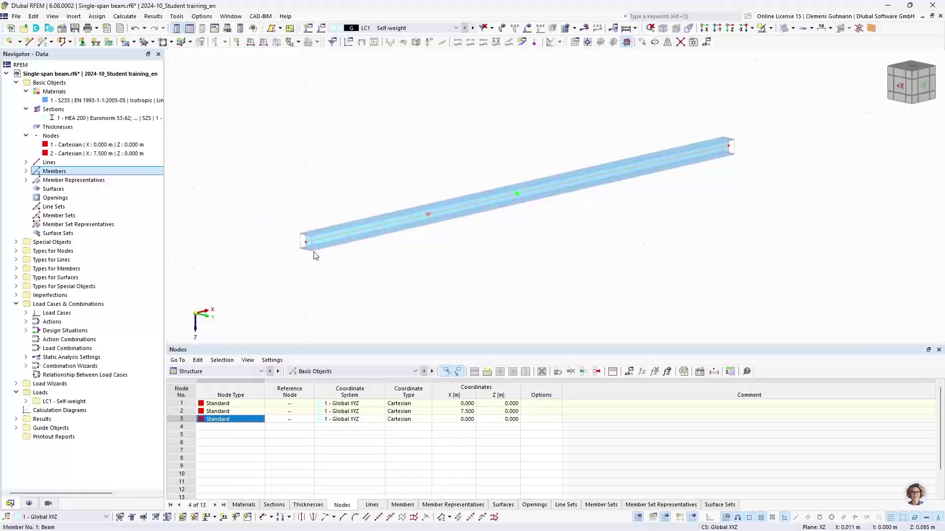
{"action": "scroll", "coordinate": [306, 240], "scroll_direction": "up", "scroll_amount": 3}
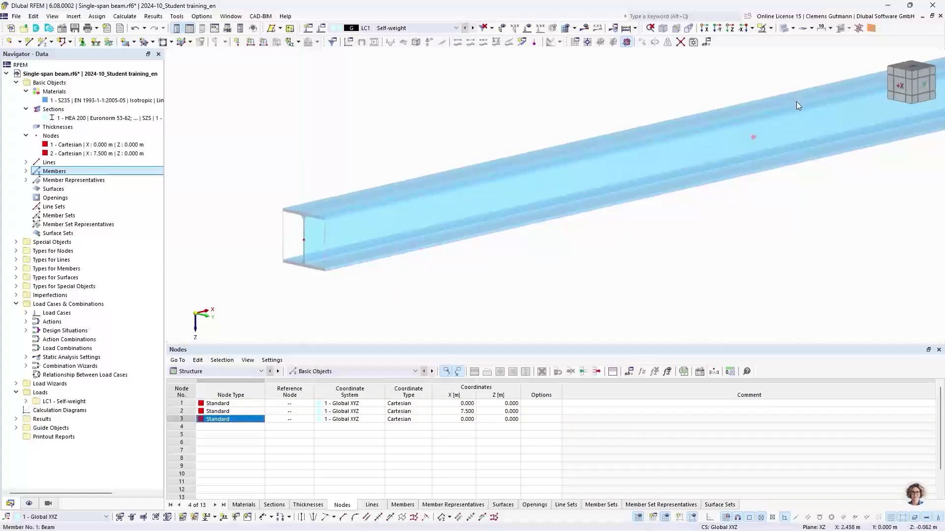
{"action": "left_click", "coordinate": [793, 29]}
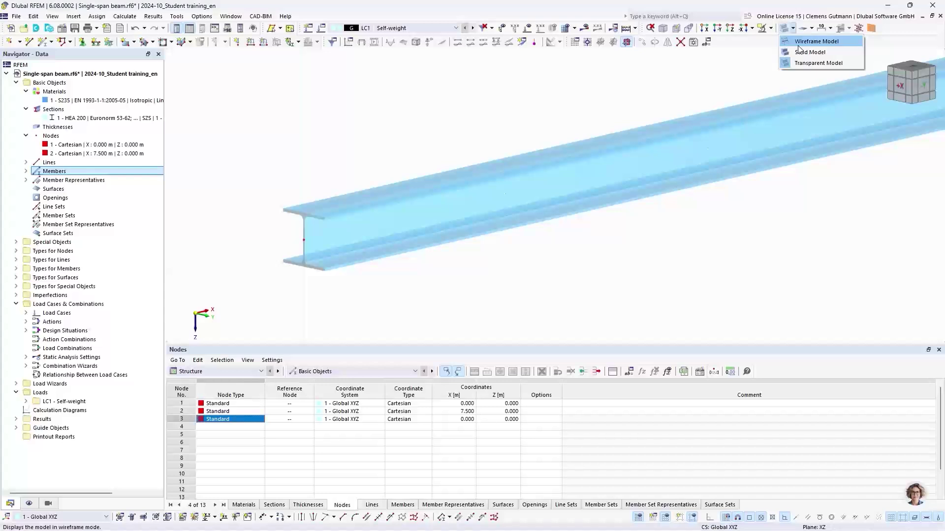
{"action": "left_click", "coordinate": [798, 45]}
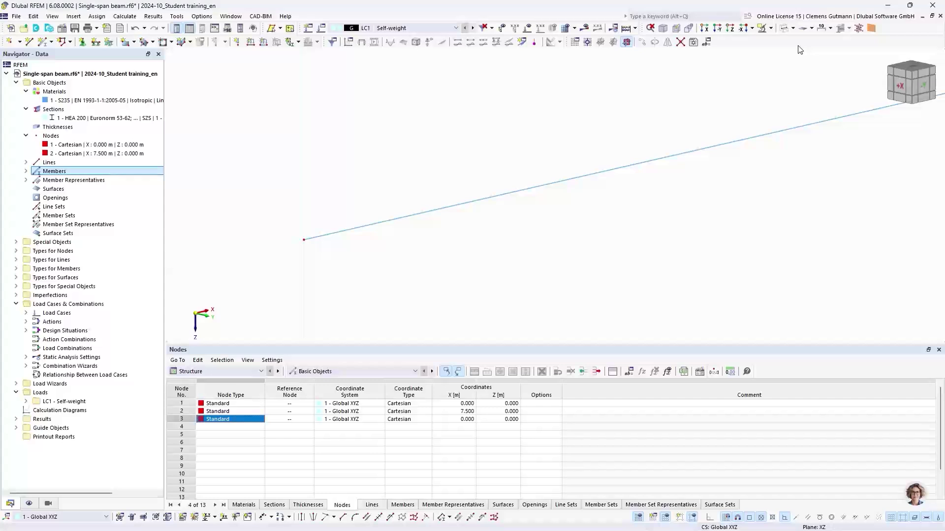
{"action": "scroll", "coordinate": [279, 179], "scroll_direction": "down", "scroll_amount": 5}
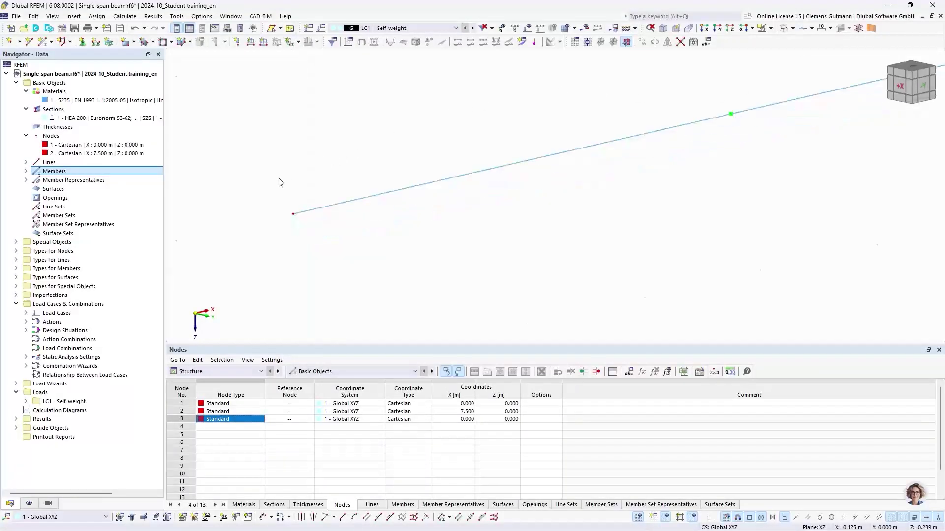
{"action": "scroll", "coordinate": [310, 164], "scroll_direction": "up", "scroll_amount": 2}
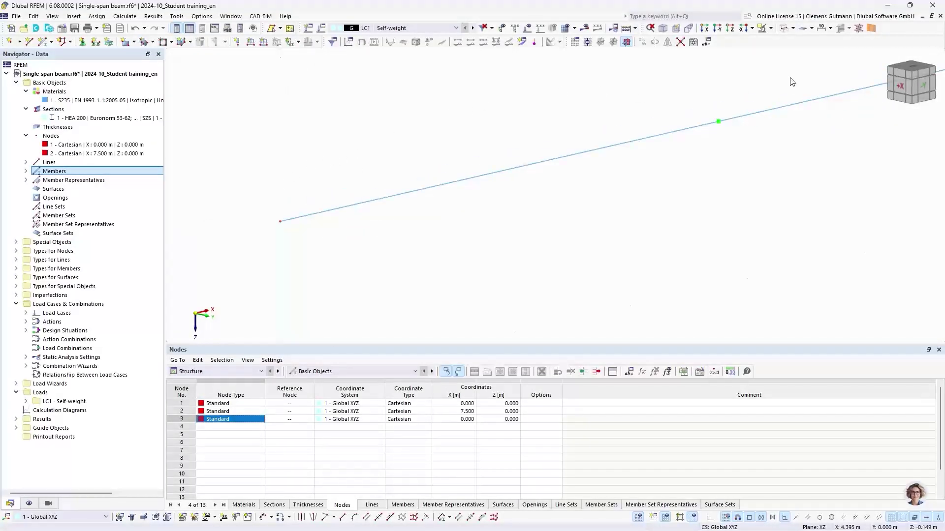
{"action": "left_click", "coordinate": [786, 29]}
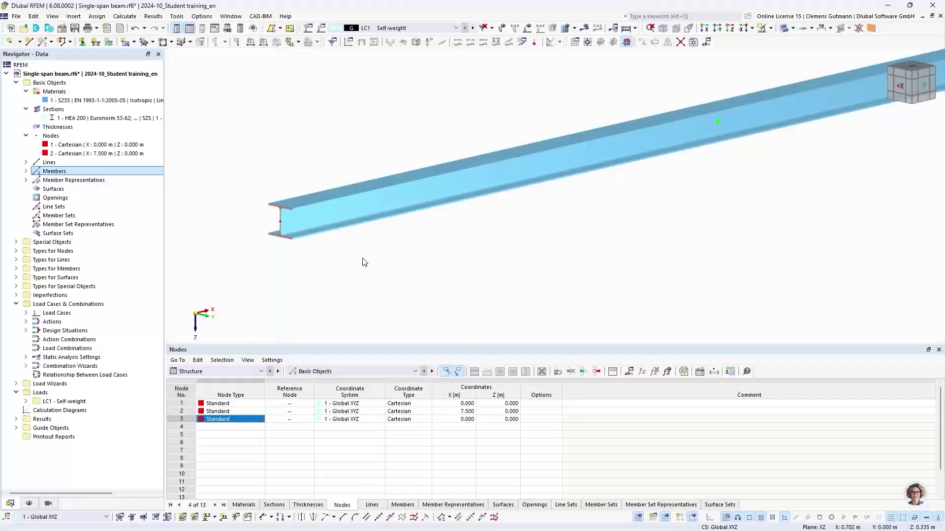
{"action": "left_click", "coordinate": [783, 30]}
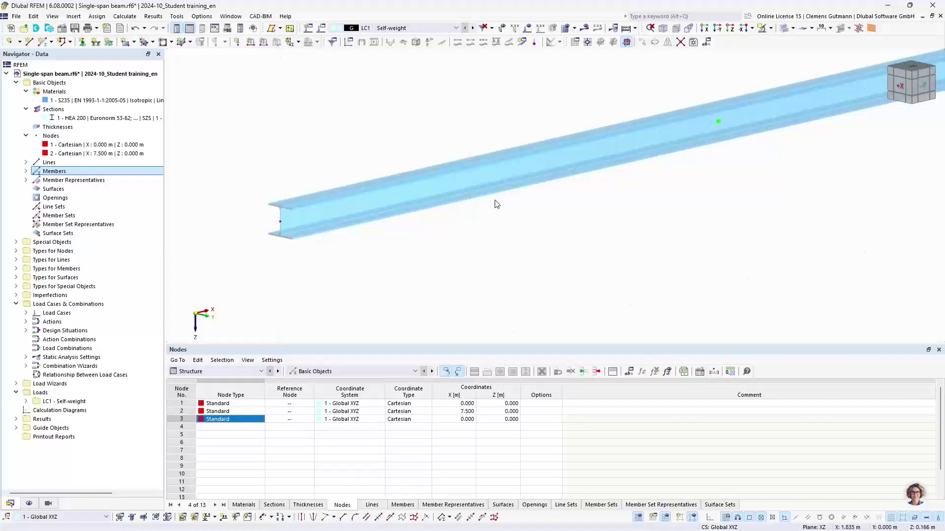
{"action": "left_click", "coordinate": [927, 91]}
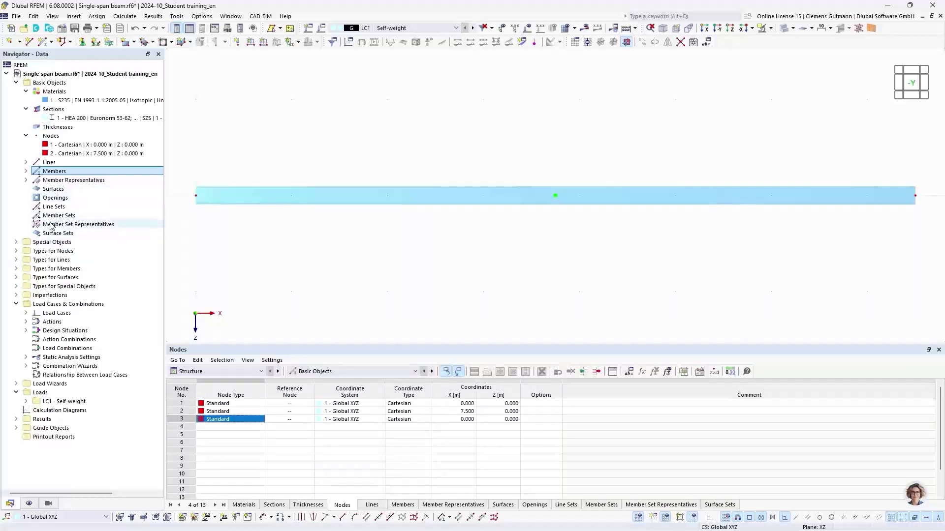
Assign the Hinged nodal support to the node at the beam's start.
{"action": "left_click", "coordinate": [16, 251]}
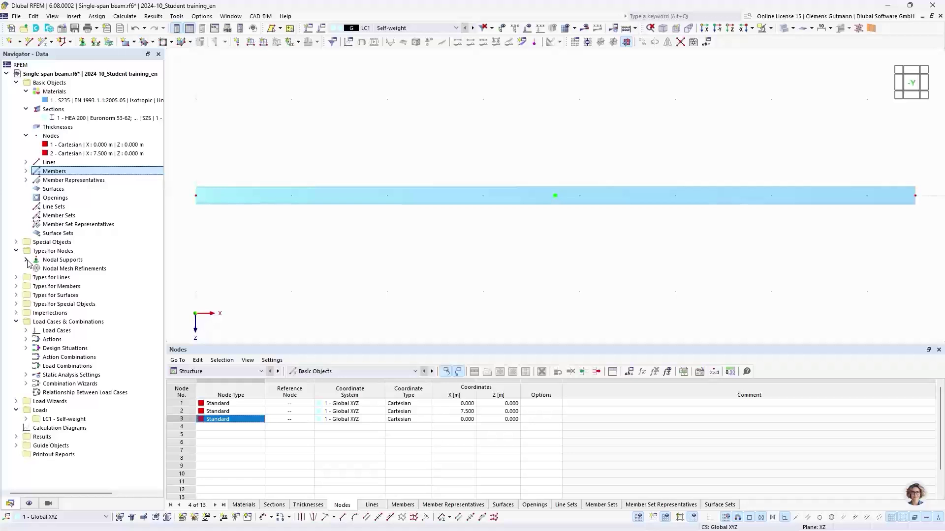
{"action": "left_click", "coordinate": [26, 260]}
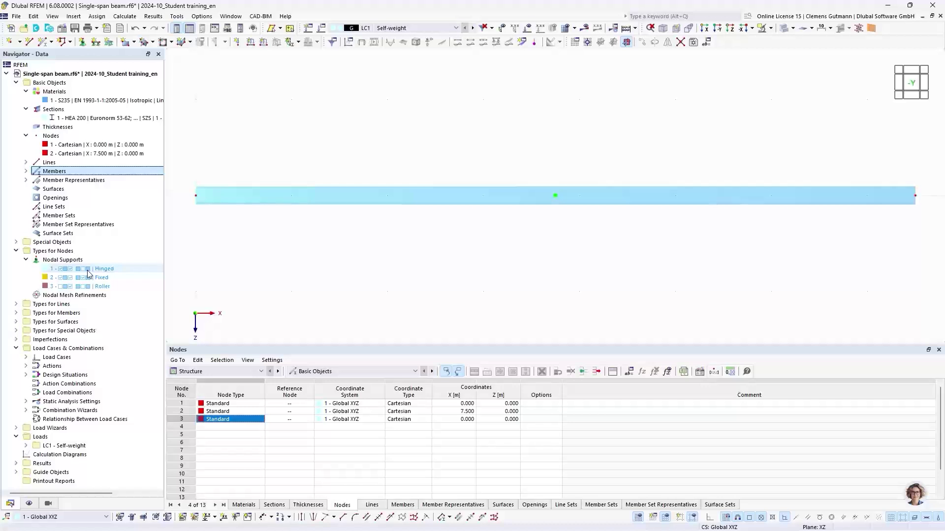
{"action": "right_click", "coordinate": [89, 275]}
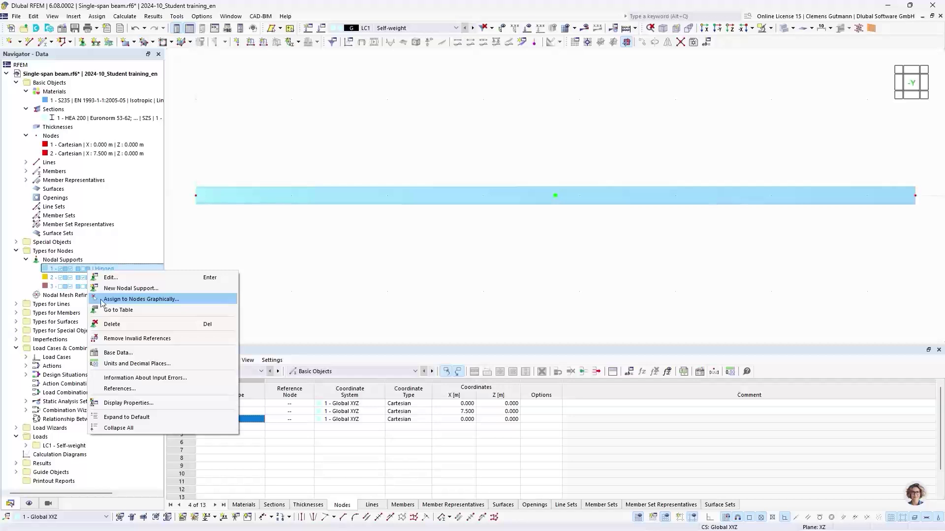
{"action": "left_click", "coordinate": [142, 301]}
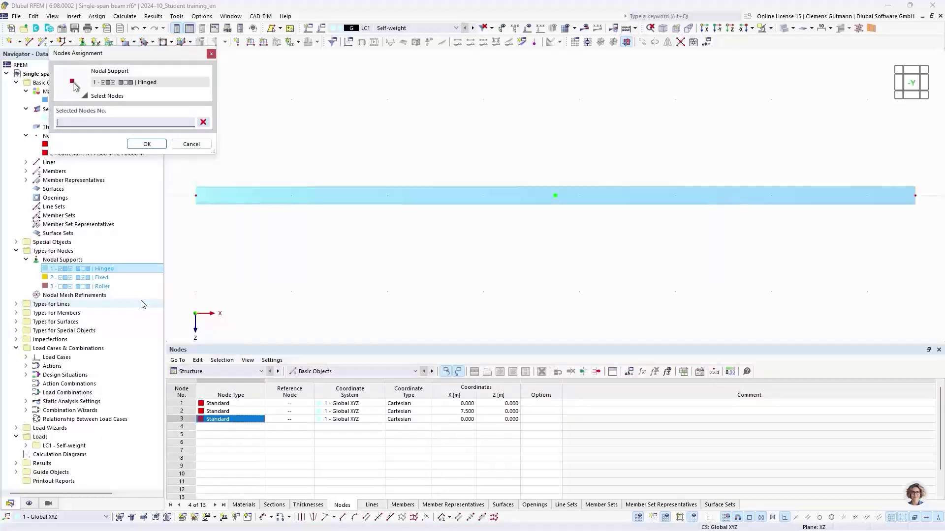
{"action": "left_click", "coordinate": [196, 196]}
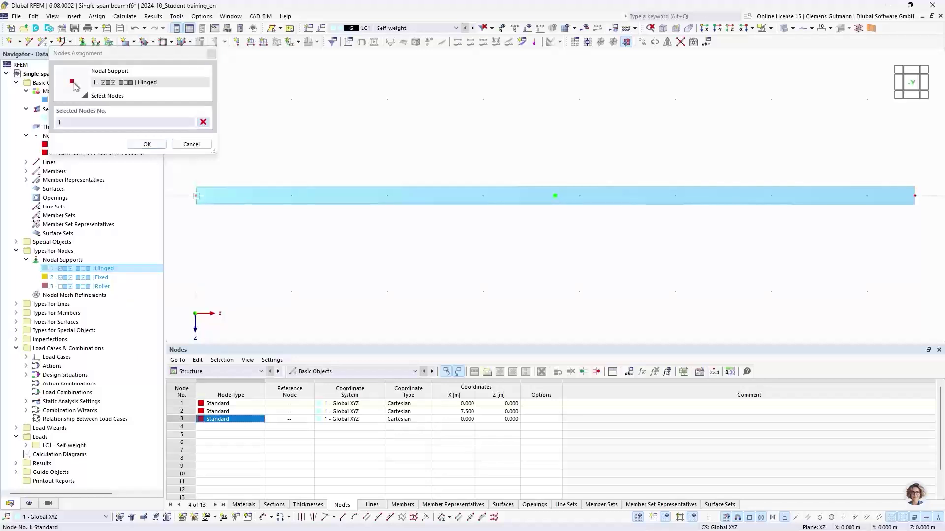
{"action": "left_click", "coordinate": [146, 144]}
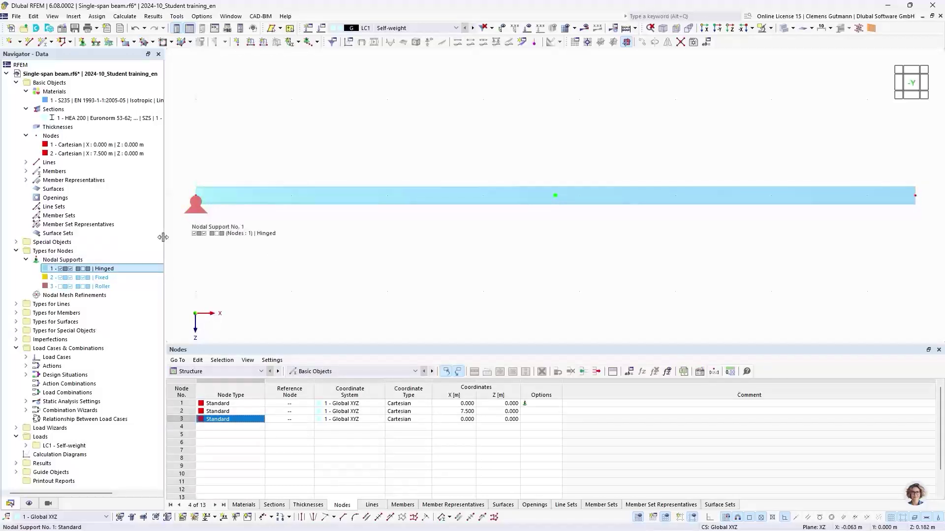
Assign the Roller nodal support to the node at the beam's end, X = 7.500 m.
{"action": "right_click", "coordinate": [110, 288]}
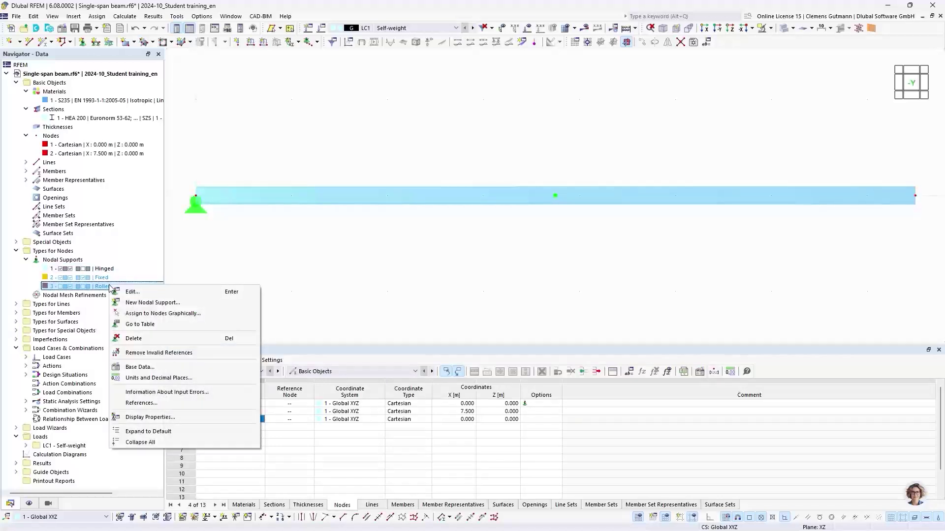
{"action": "left_click", "coordinate": [147, 314]}
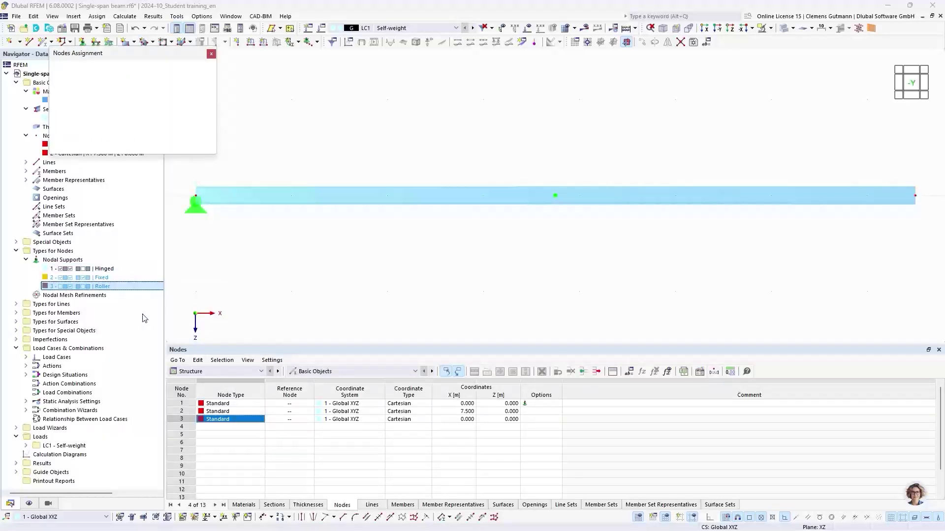
{"action": "left_click", "coordinate": [916, 196]}
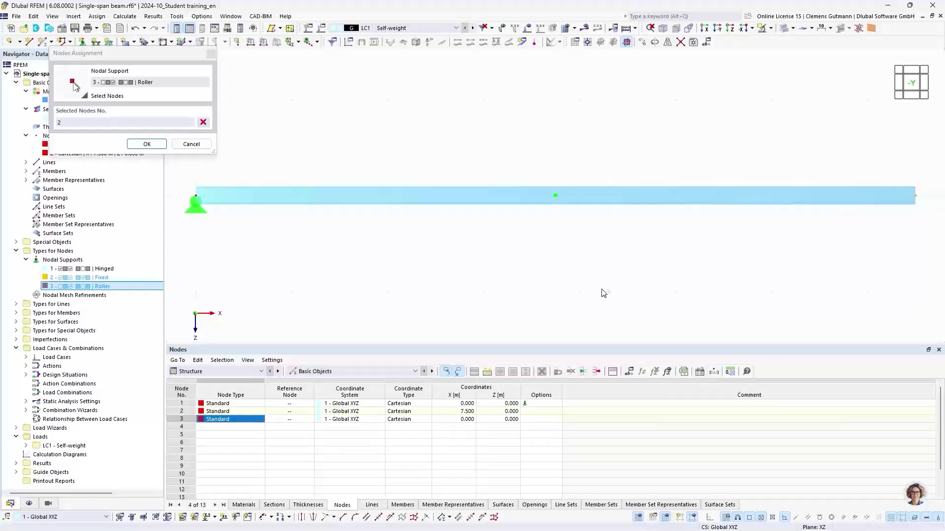
{"action": "left_click", "coordinate": [162, 147]}
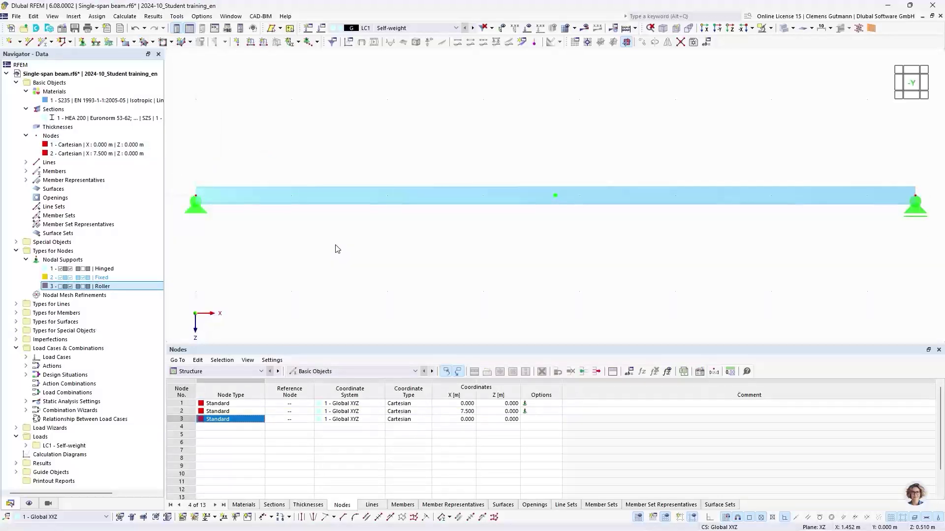
Examine the Roller support's translational and rotational conditions, and list the model's existing load cases.
{"action": "left_click", "coordinate": [100, 287]}
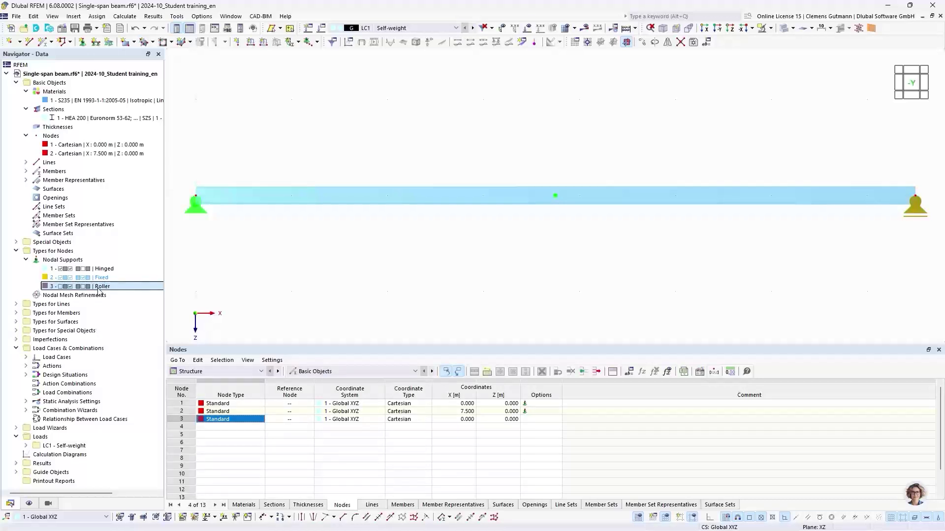
{"action": "double_click", "coordinate": [99, 289]}
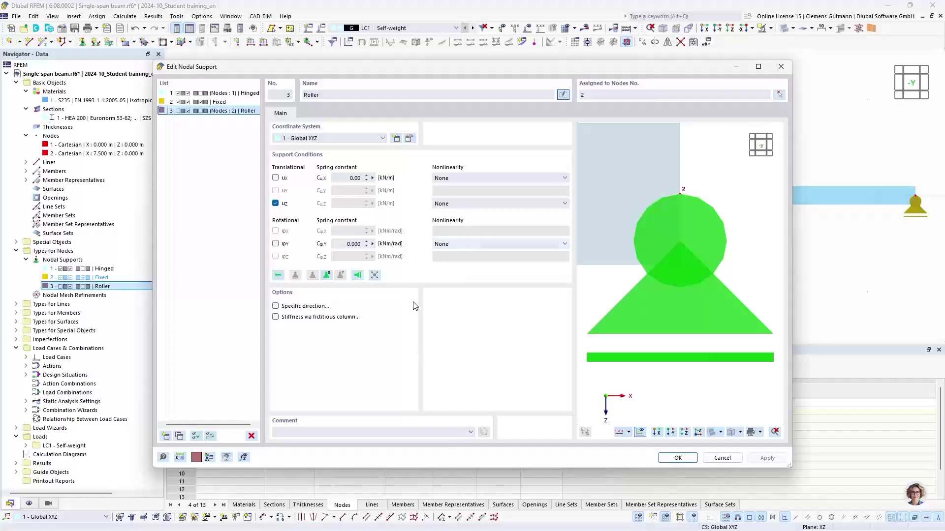
{"action": "left_click", "coordinate": [678, 459]}
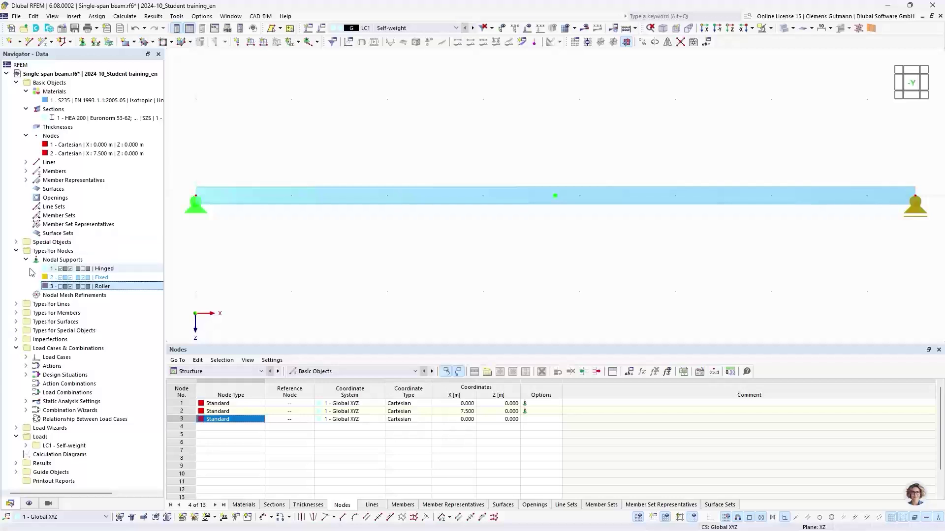
{"action": "left_click", "coordinate": [16, 250]}
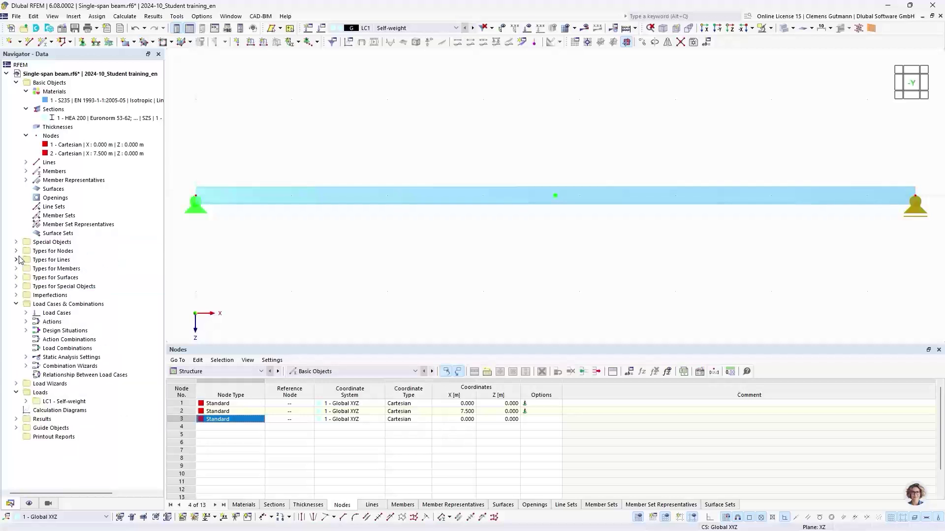
{"action": "left_click", "coordinate": [26, 313]}
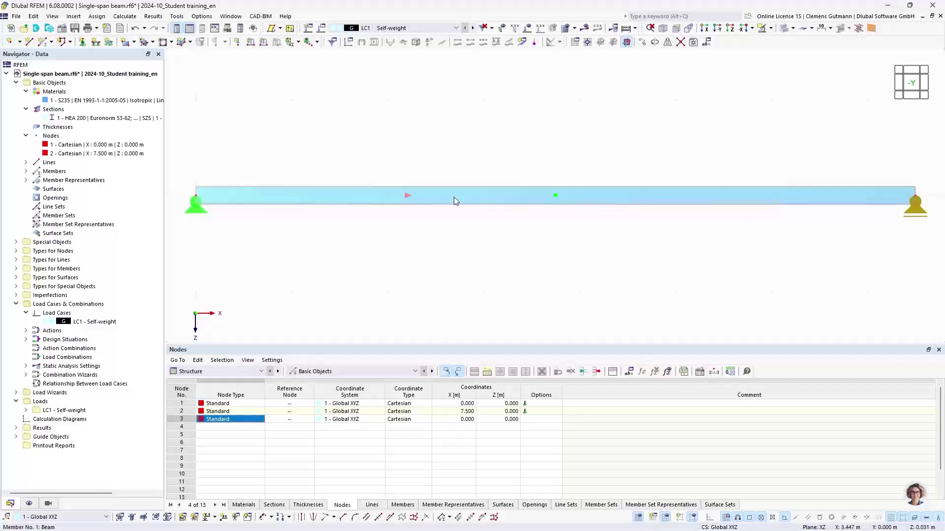
Set up a division of the beam member by distance, with the new node 4.5 m from the member start.
{"action": "right_click", "coordinate": [419, 195]}
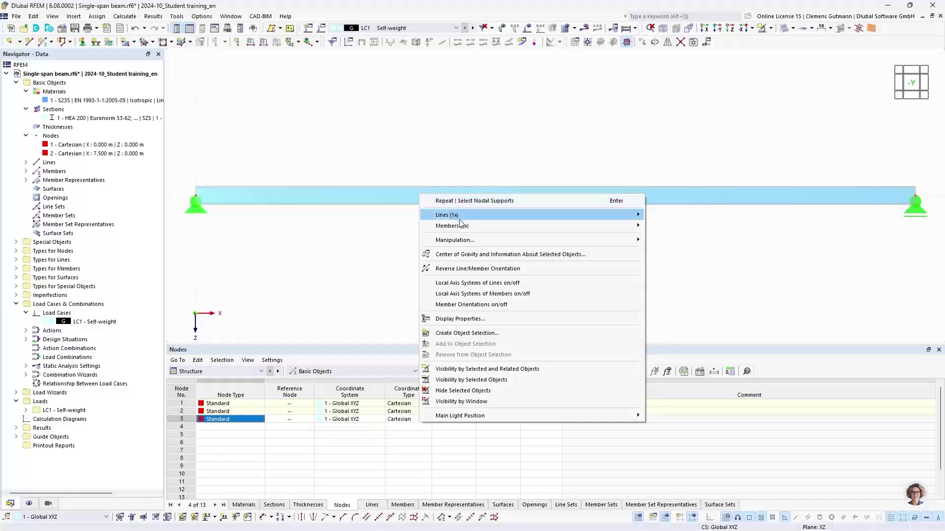
{"action": "mouse_move", "coordinate": [465, 226]}
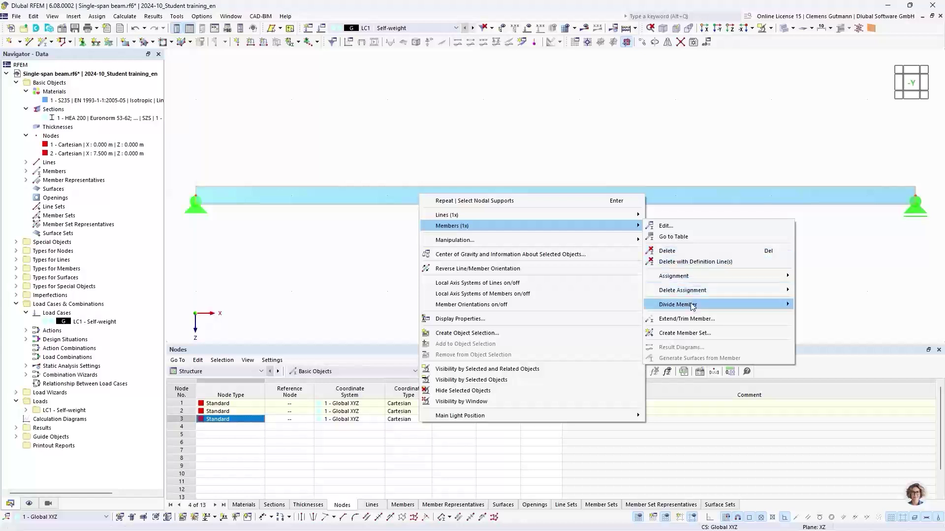
{"action": "mouse_move", "coordinate": [692, 305]}
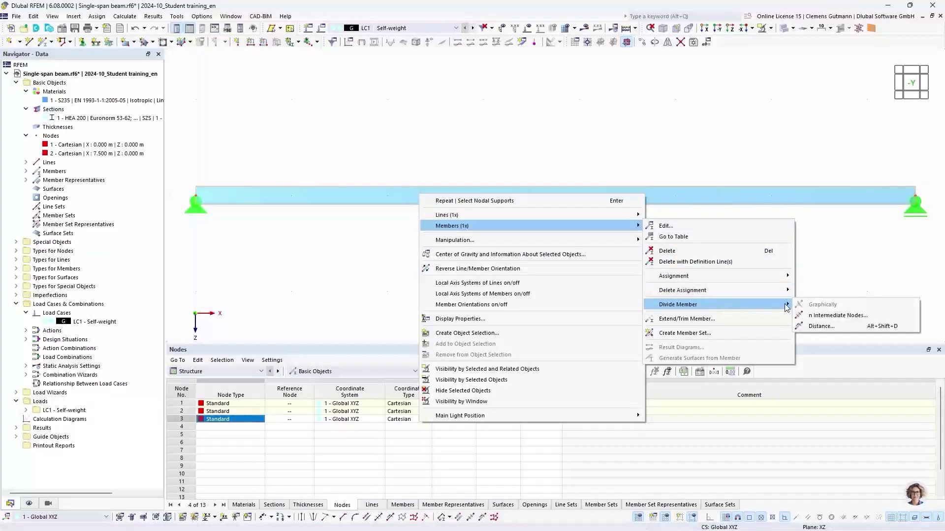
{"action": "left_click", "coordinate": [820, 327]}
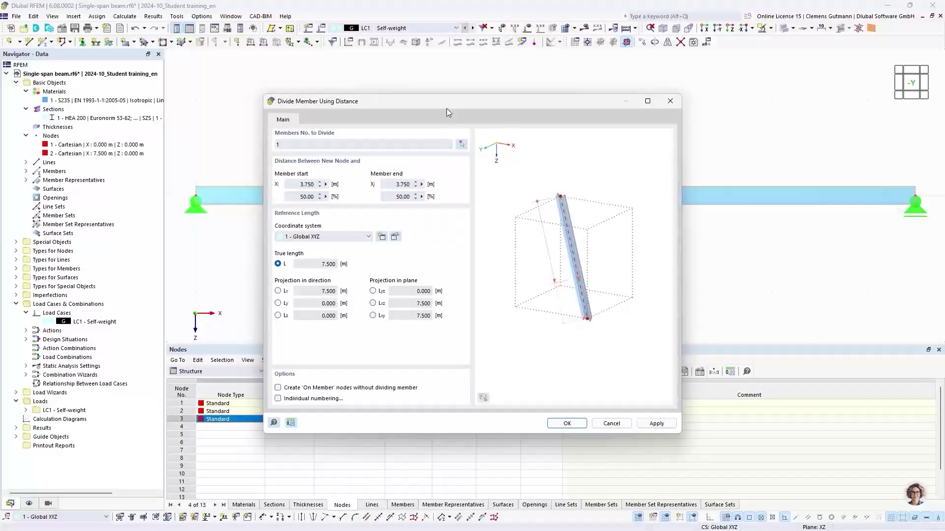
{"action": "left_click_drag", "start_coordinate": [446, 108], "coordinate": [440, 230]}
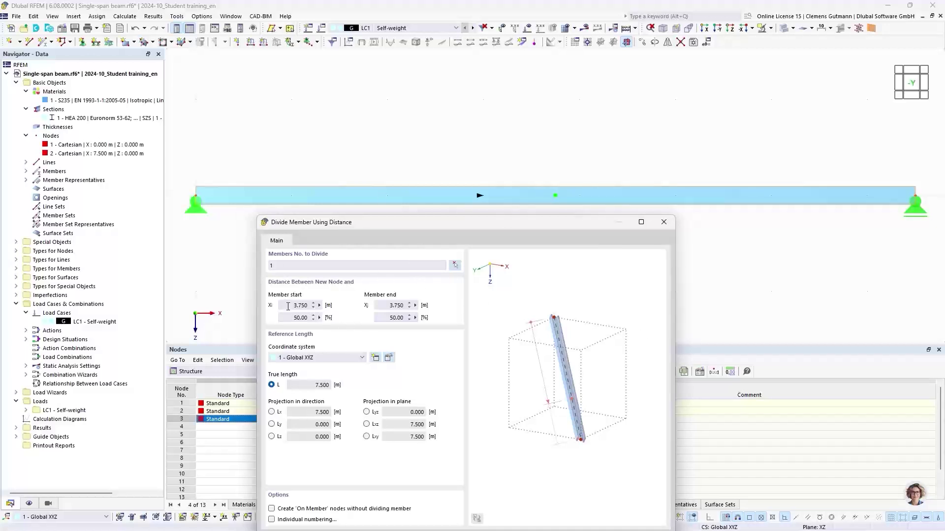
{"action": "left_click_drag", "start_coordinate": [287, 306], "coordinate": [322, 306]}
{"action": "type", "text": "4"}
{"action": "type", "text": "."}
{"action": "type", "text": "5"}
{"action": "key", "text": "Tab"}
Choose to create 'On Member' nodes without dividing the member, and confirm the division.
{"action": "left_click_drag", "start_coordinate": [497, 224], "coordinate": [505, 150]}
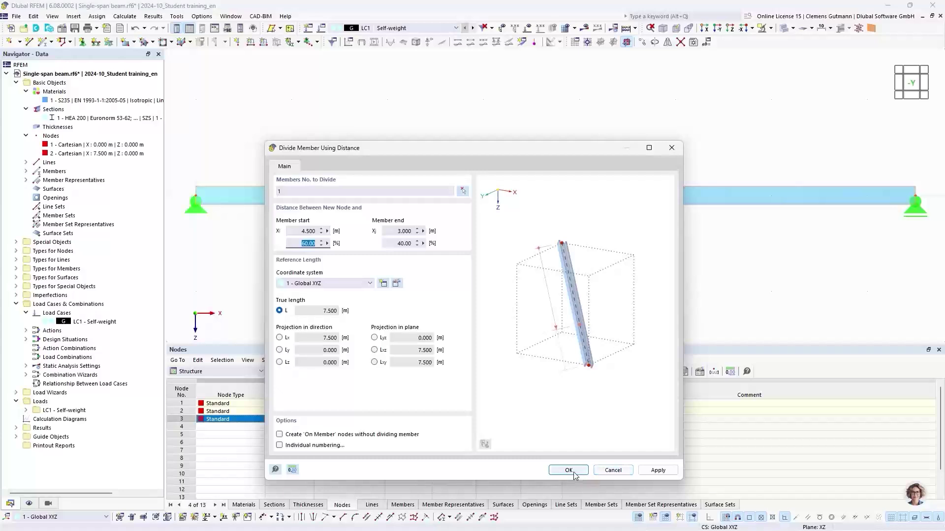
{"action": "left_click_drag", "start_coordinate": [533, 152], "coordinate": [494, 218]}
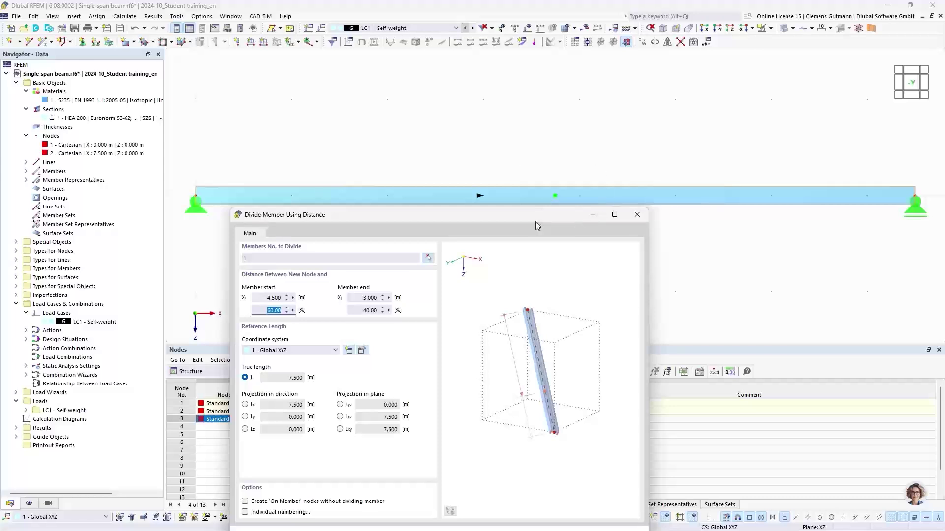
{"action": "left_click_drag", "start_coordinate": [532, 220], "coordinate": [537, 104]}
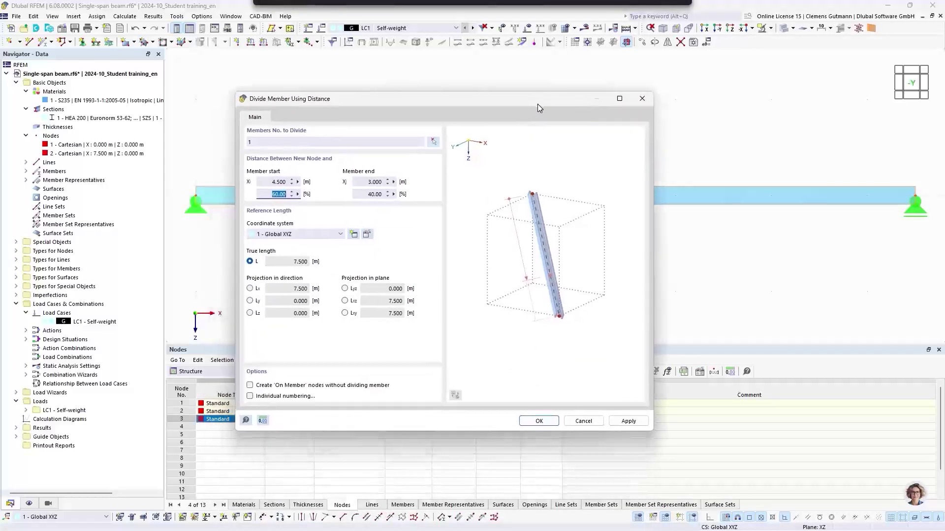
{"action": "left_click_drag", "start_coordinate": [421, 108], "coordinate": [512, 112]}
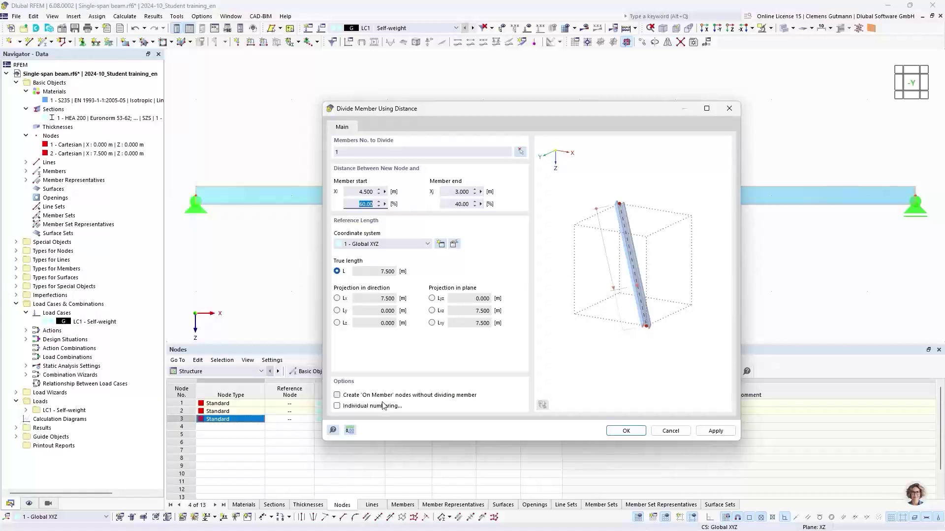
{"action": "left_click", "coordinate": [337, 396]}
{"action": "left_click", "coordinate": [626, 432]}
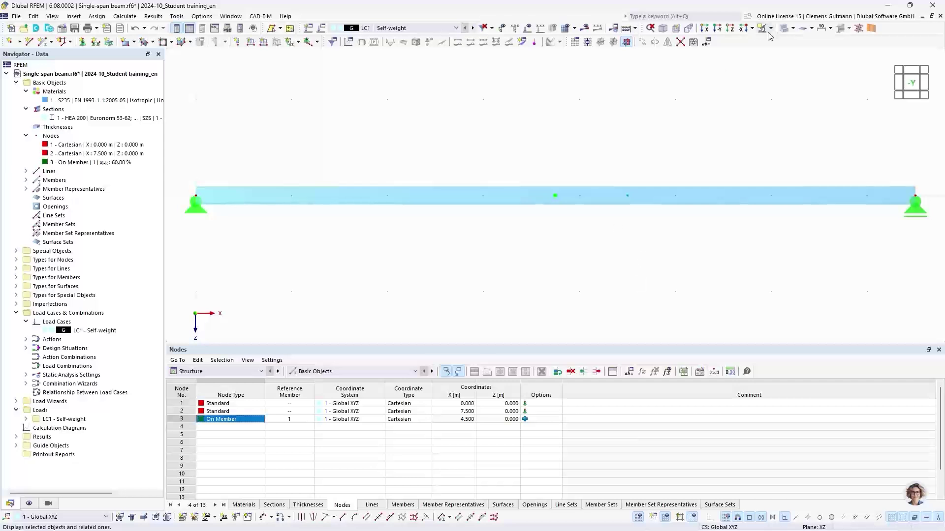
Display the beam as a wireframe line and check the new node on the member.
{"action": "left_click", "coordinate": [785, 30]}
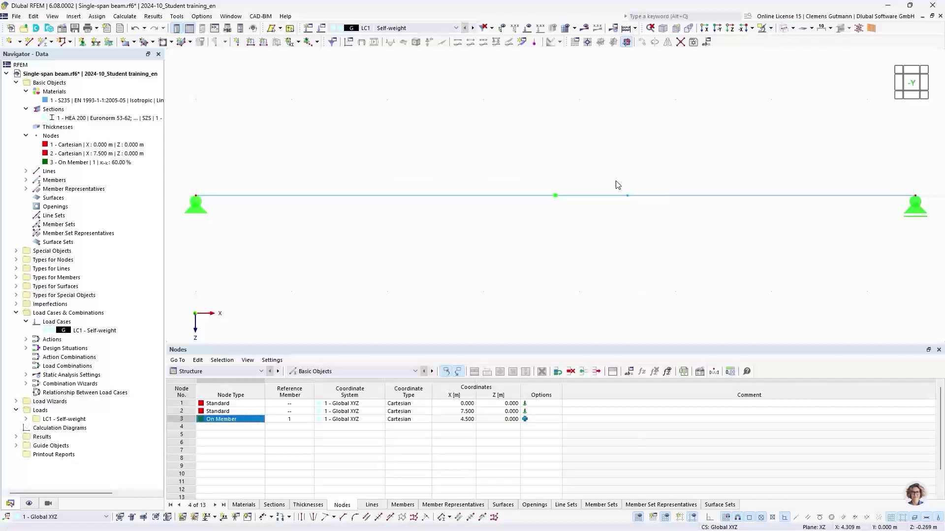
{"action": "left_click", "coordinate": [627, 196]}
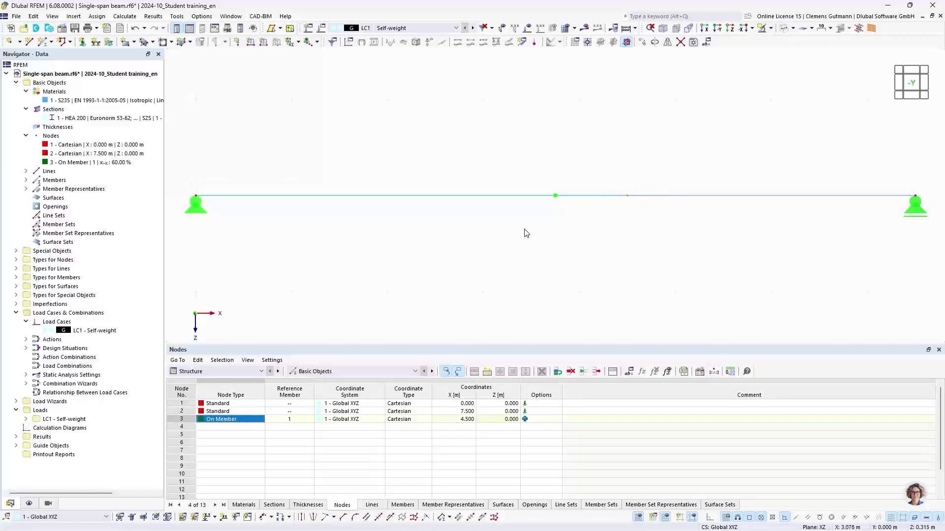
{"action": "left_click", "coordinate": [597, 225]}
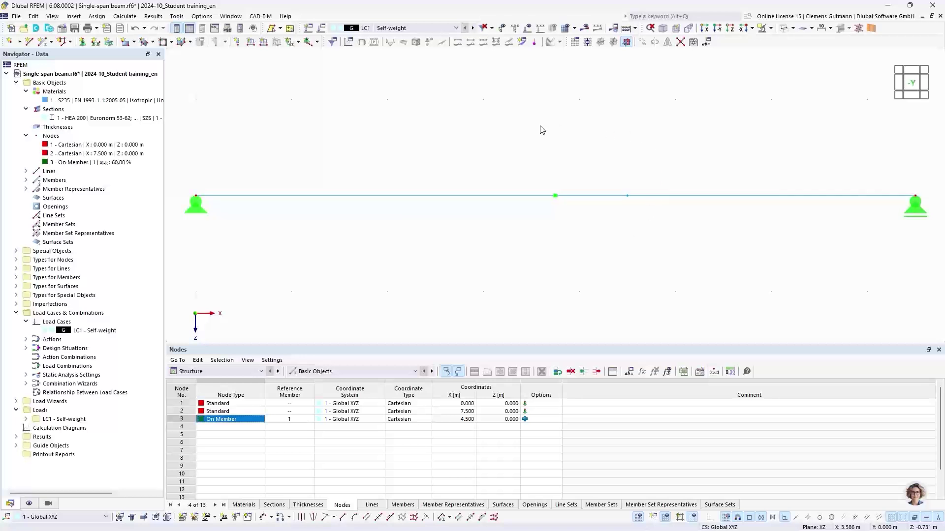
Apply a 10 kN nodal force in Z to the on-member node in LC1 - Self-weight, and fit the model in the -Y view.
{"action": "left_click", "coordinate": [237, 43]}
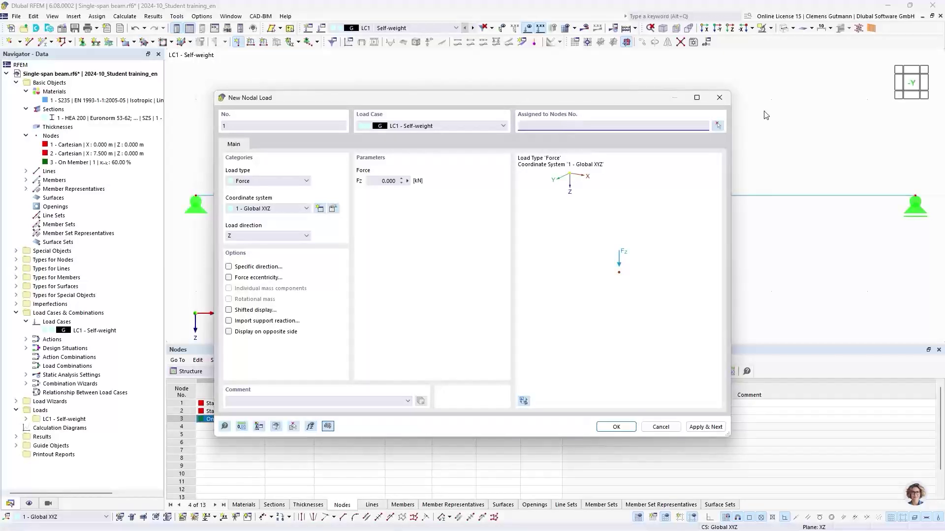
{"action": "left_click", "coordinate": [718, 127]}
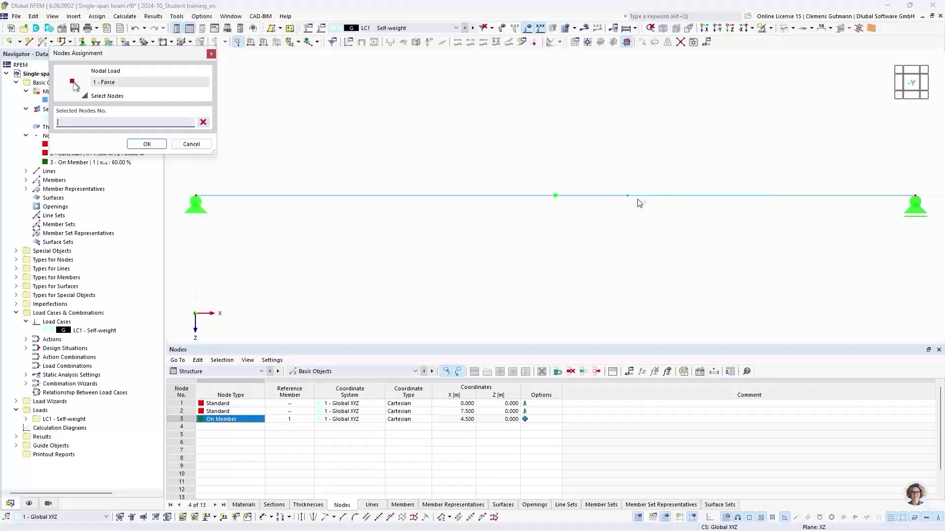
{"action": "left_click", "coordinate": [627, 196]}
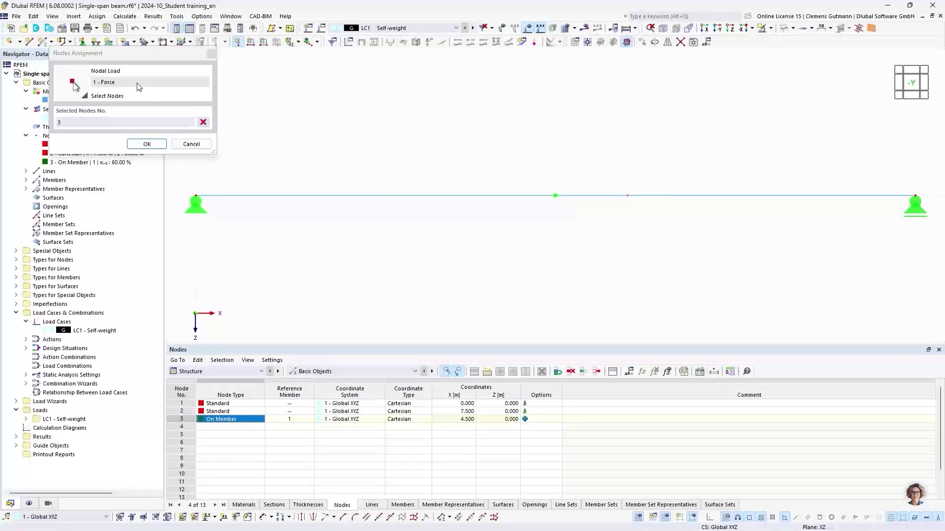
{"action": "left_click", "coordinate": [133, 144]}
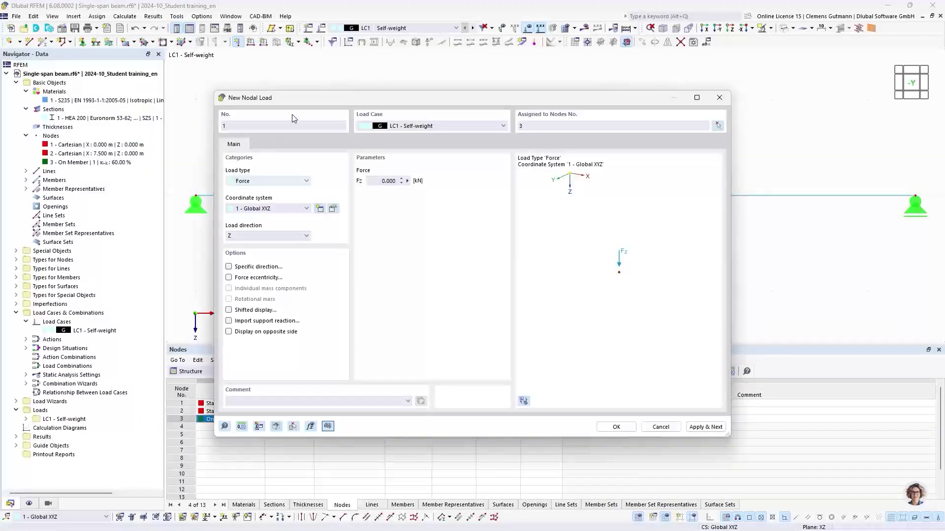
{"action": "left_click", "coordinate": [391, 181]}
{"action": "type", "text": "10"}
{"action": "key", "text": "Tab"}
{"action": "left_click", "coordinate": [616, 426]}
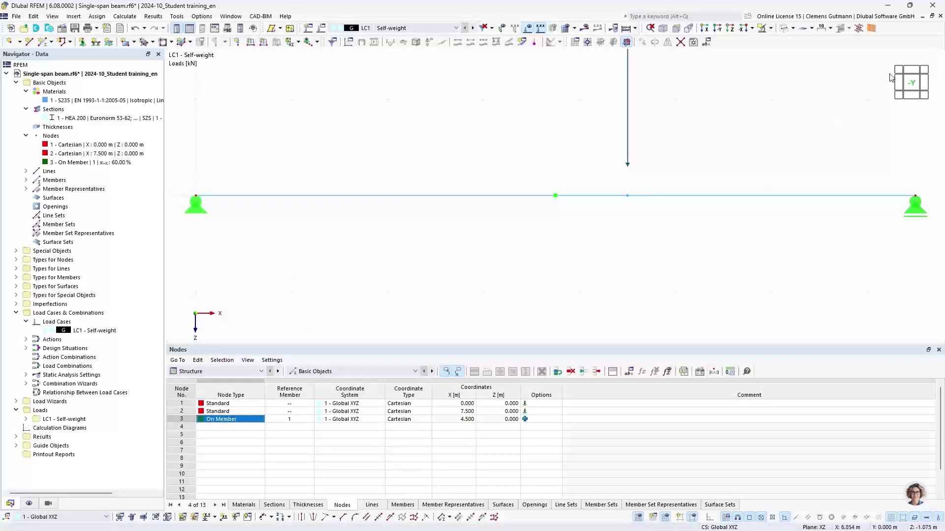
{"action": "left_click", "coordinate": [911, 84]}
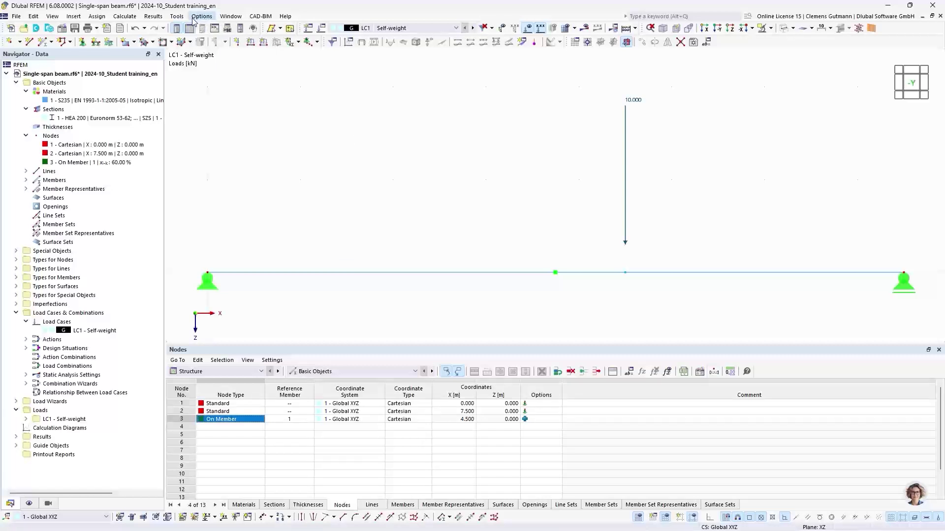
Calculate the current loading LC1 and inspect the beam's global deformation |u|.
{"action": "left_click", "coordinate": [121, 18]}
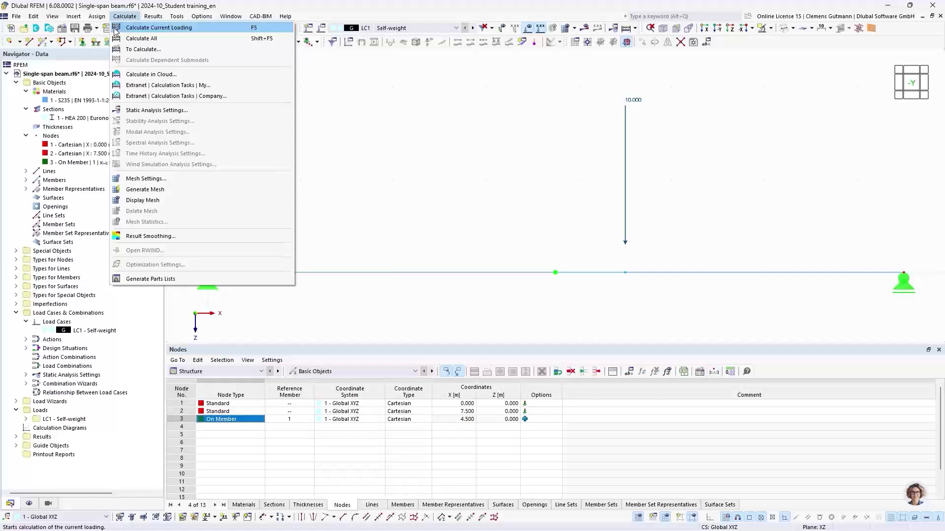
{"action": "left_click", "coordinate": [196, 30]}
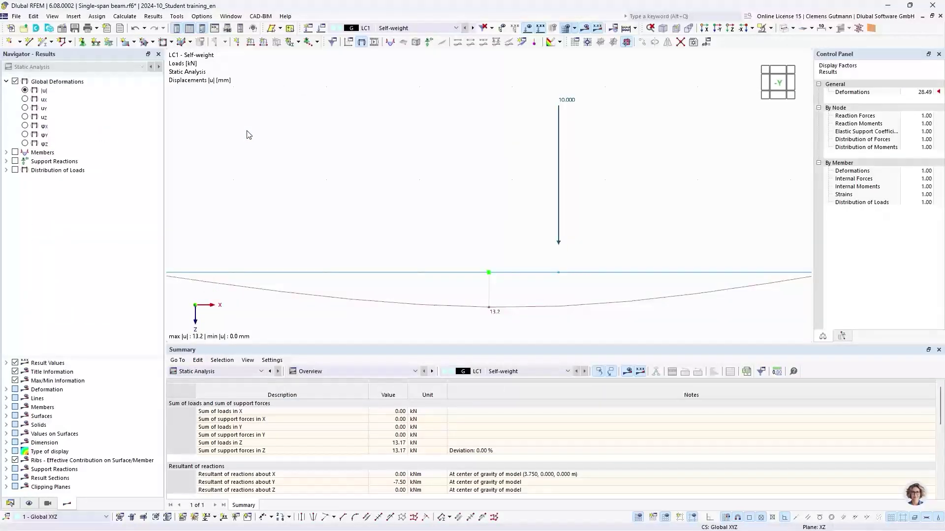
{"action": "scroll", "coordinate": [550, 234], "scroll_direction": "down", "scroll_amount": 1}
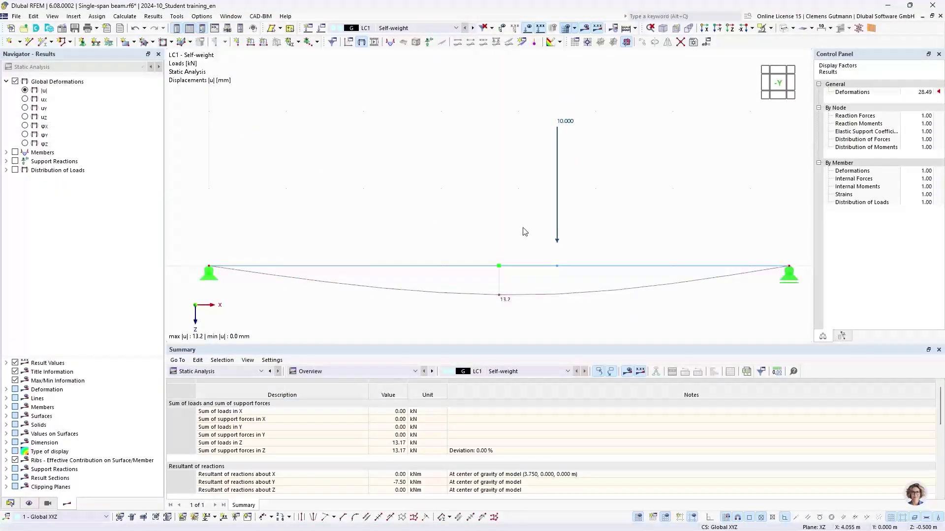
{"action": "middle_click_drag", "start_coordinate": [528, 240], "coordinate": [521, 218]}
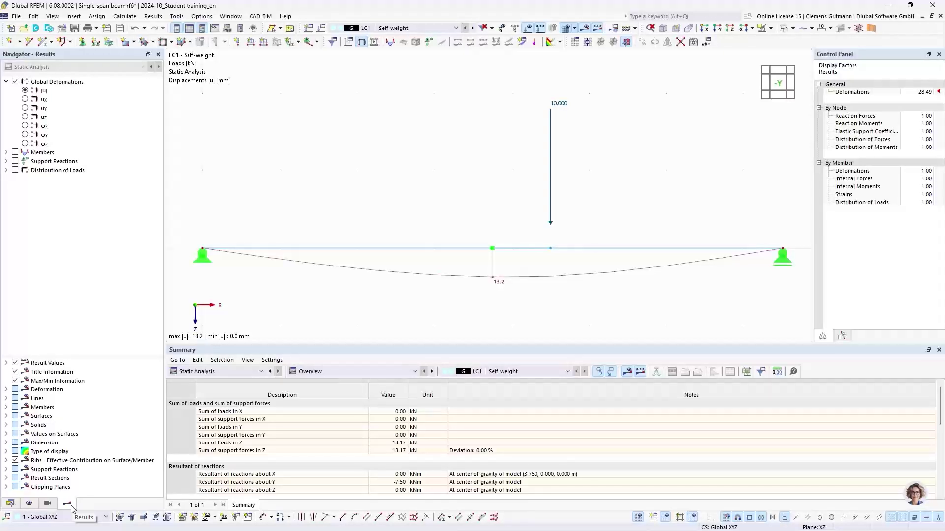
{"action": "left_click", "coordinate": [10, 504]}
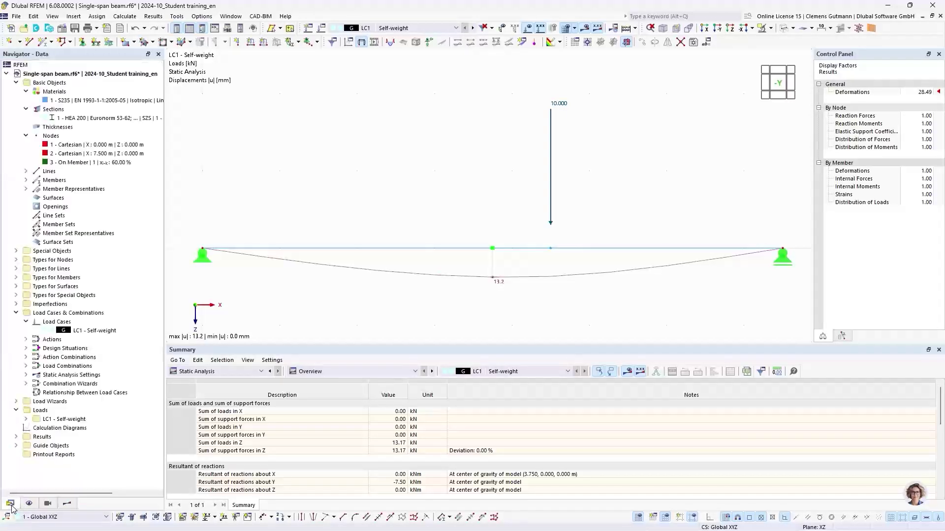
{"action": "left_click", "coordinate": [69, 506]}
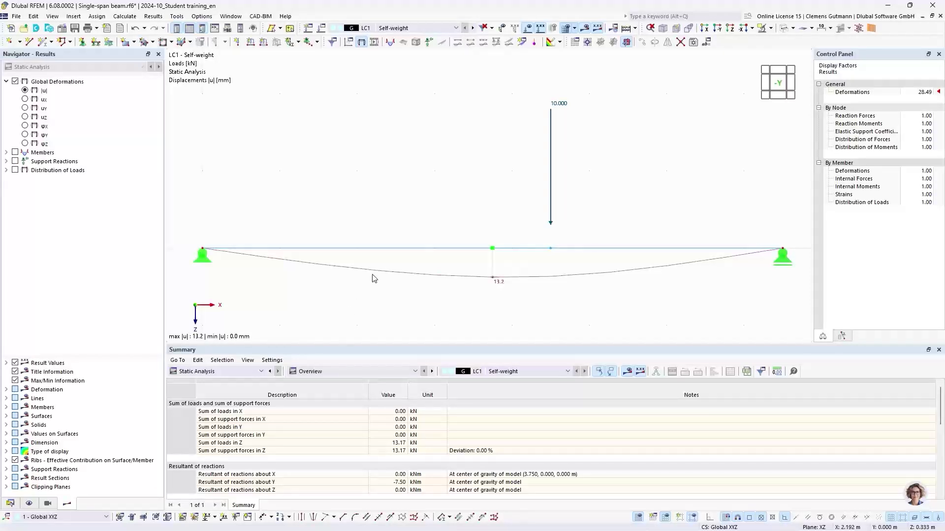
{"action": "middle_click_drag", "start_coordinate": [356, 296], "coordinate": [355, 281]}
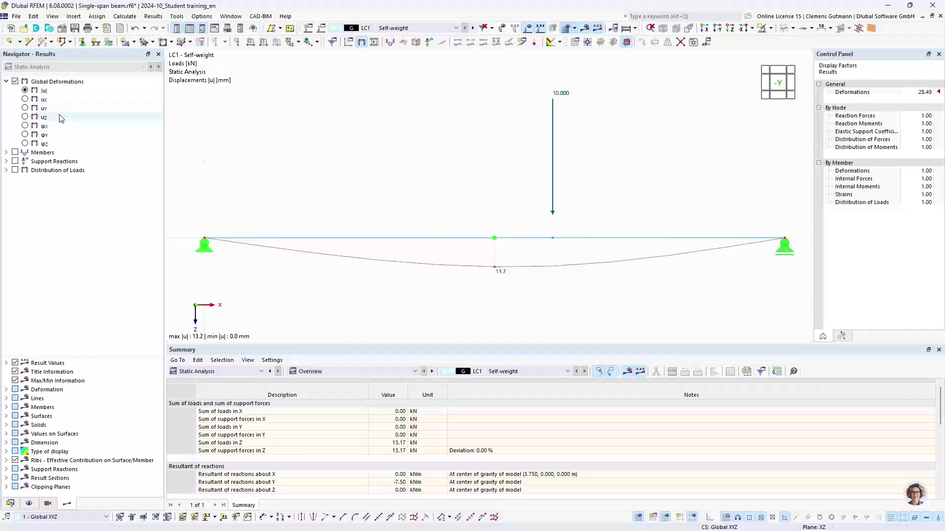
Expand the members' internal forces results and display the support reactions on the beam.
{"action": "left_click", "coordinate": [6, 153]}
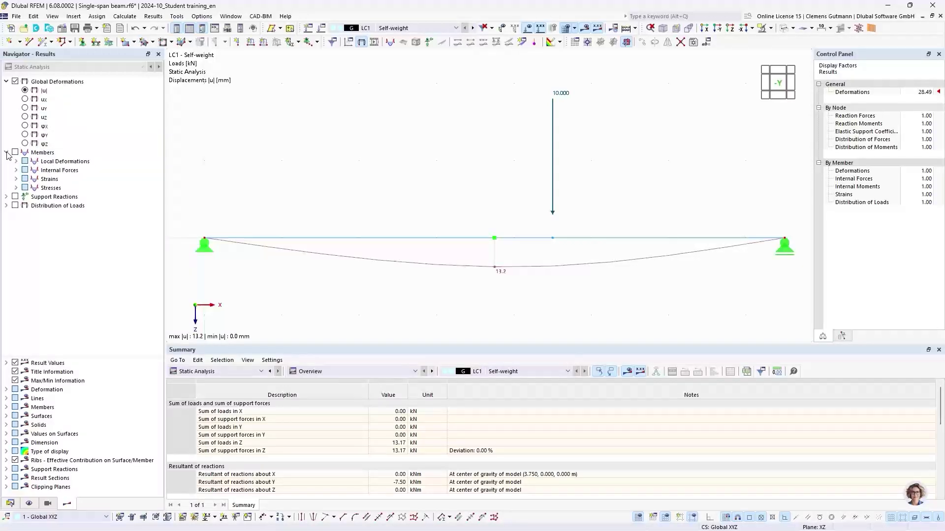
{"action": "left_click", "coordinate": [17, 171]}
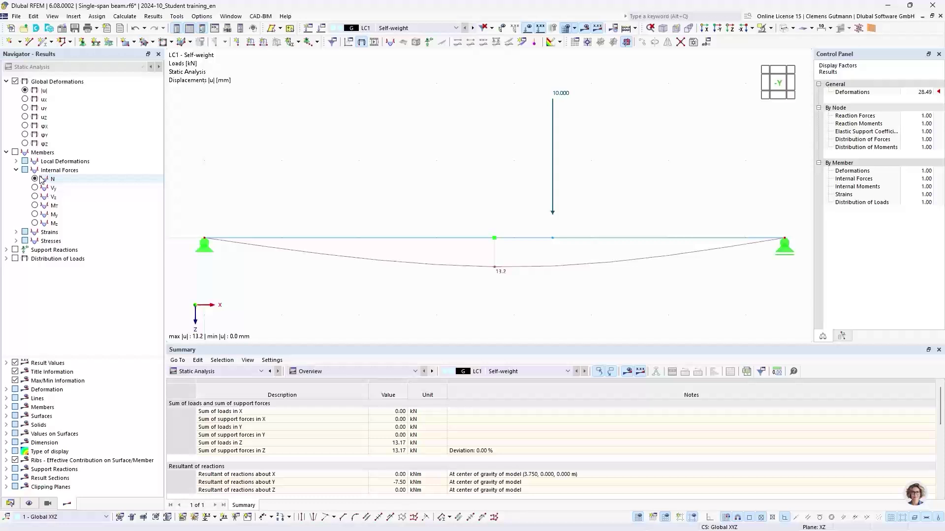
{"action": "left_click", "coordinate": [15, 250]}
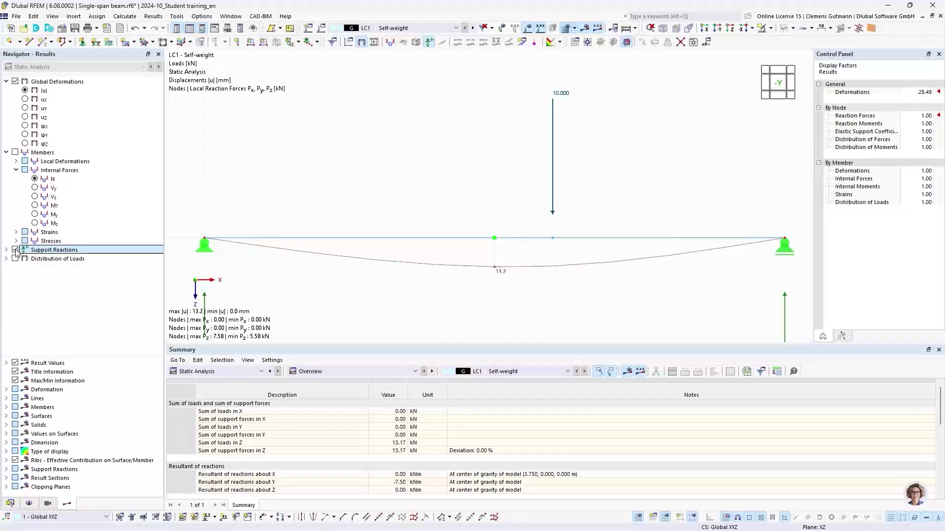
{"action": "scroll", "coordinate": [355, 164], "scroll_direction": "down", "scroll_amount": 3}
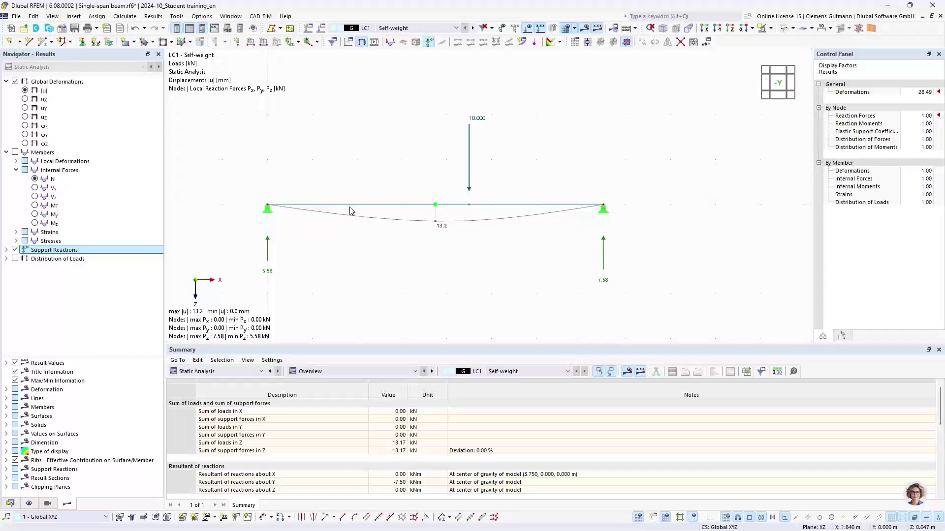
{"action": "scroll", "coordinate": [345, 238], "scroll_direction": "up", "scroll_amount": 2}
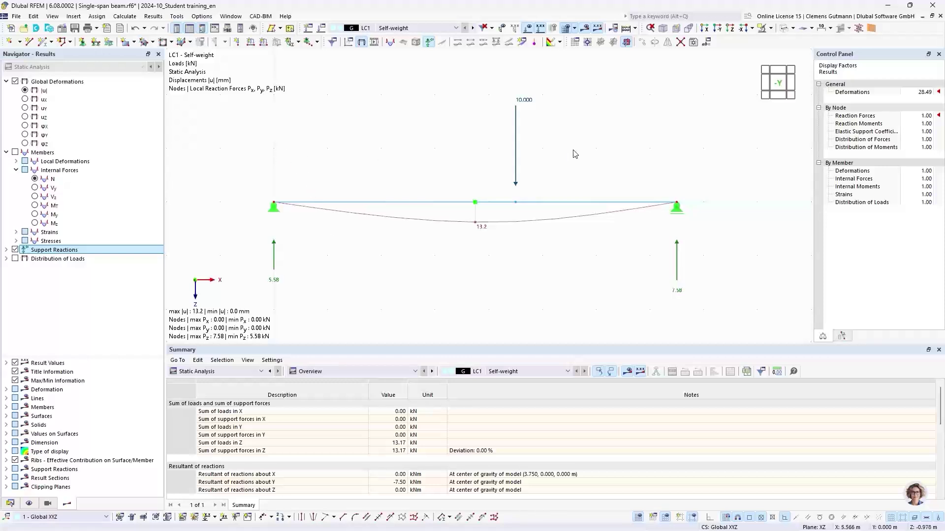
Compare the sum of loads with the sum of support forces in Z in the results summary.
{"action": "left_click_drag", "start_coordinate": [568, 151], "coordinate": [495, 77]}
{"action": "key", "text": "Escape"}
{"action": "left_click_drag", "start_coordinate": [339, 346], "coordinate": [343, 306]}
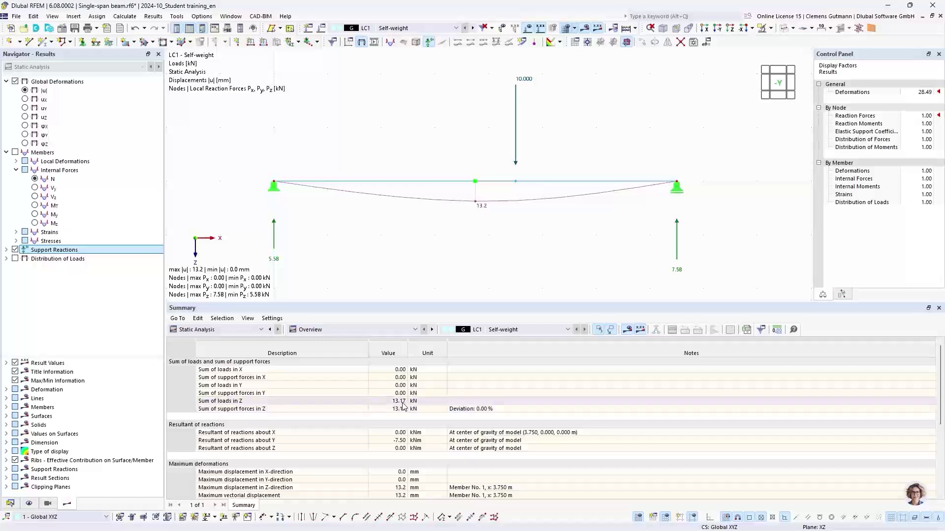
{"action": "left_click_drag", "start_coordinate": [398, 303], "coordinate": [402, 372]}
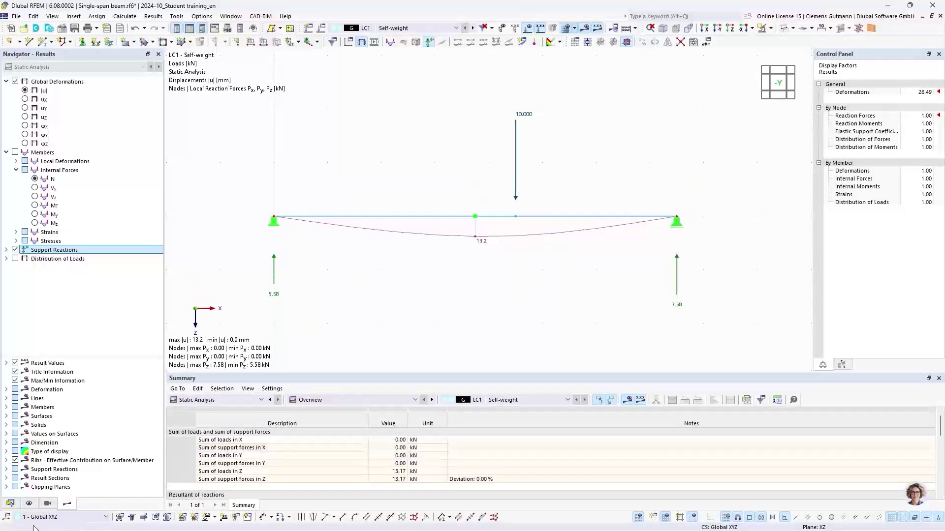
Check the self-weight settings of load case LC1 and leave them without changes.
{"action": "left_click", "coordinate": [10, 503]}
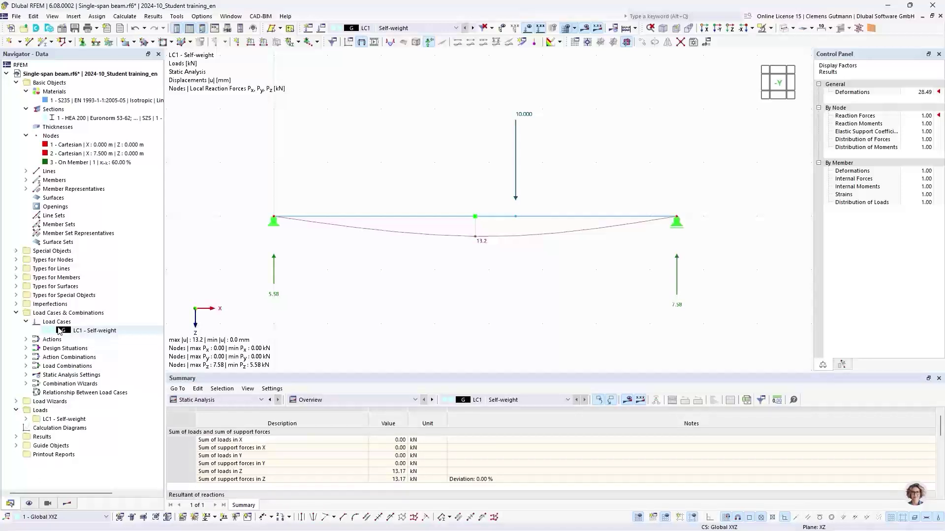
{"action": "right_click", "coordinate": [59, 331]}
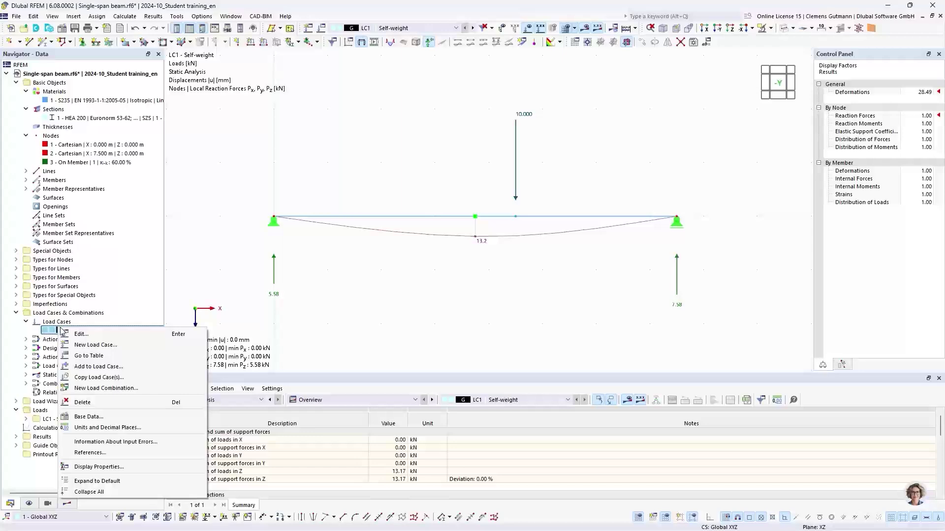
{"action": "left_click", "coordinate": [63, 337]}
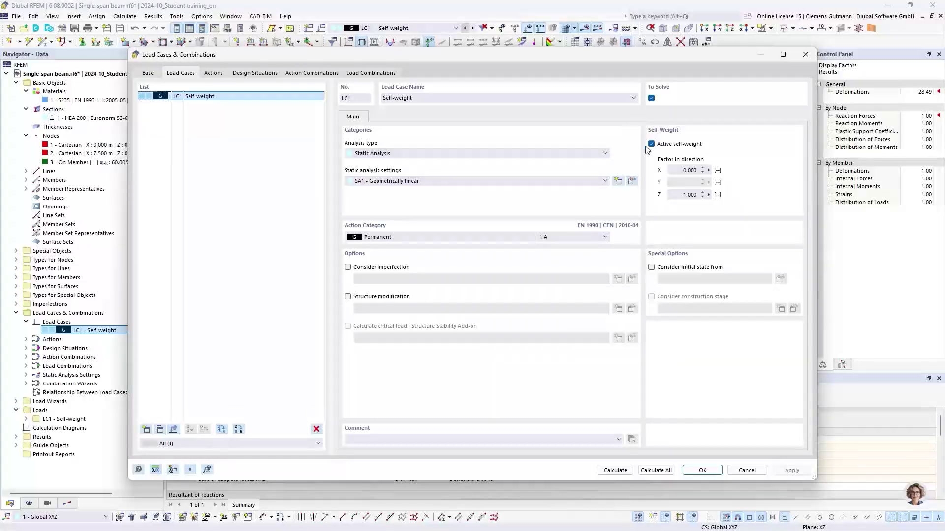
{"action": "left_click", "coordinate": [747, 471]}
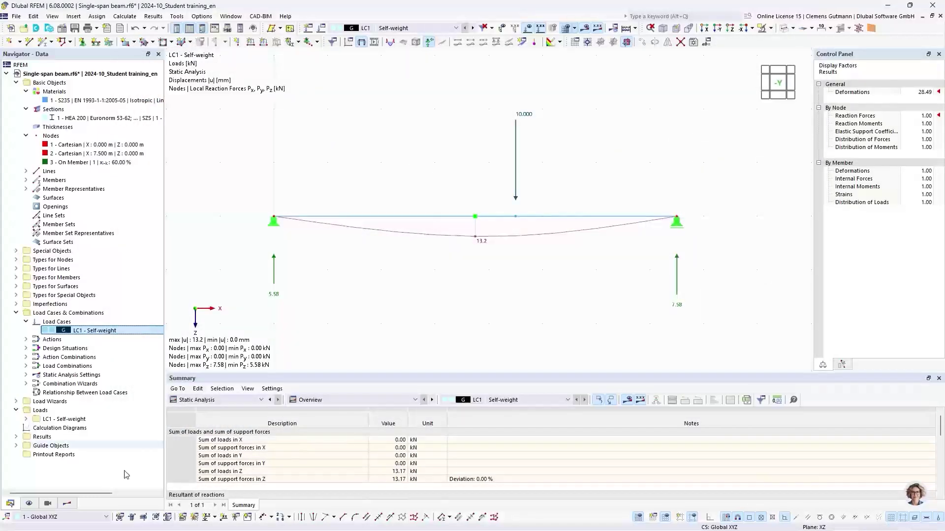
Turn on the display of the self-weight load in the model.
{"action": "left_click", "coordinate": [29, 504]}
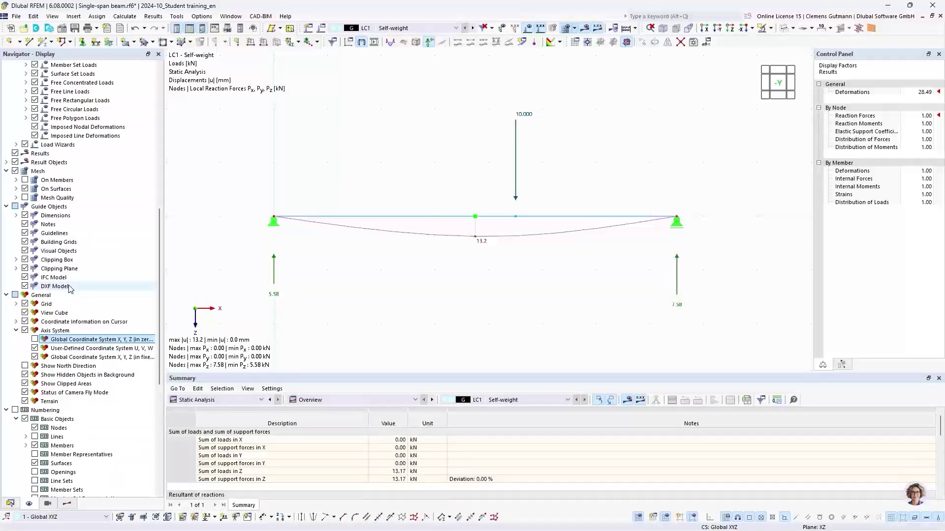
{"action": "scroll", "coordinate": [70, 289], "scroll_direction": "up", "scroll_amount": 7}
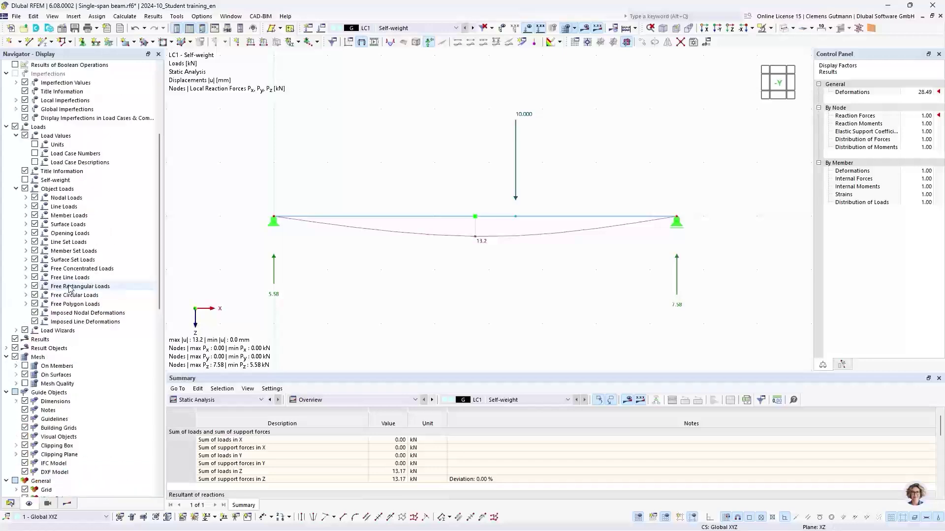
{"action": "scroll", "coordinate": [69, 289], "scroll_direction": "up", "scroll_amount": 3}
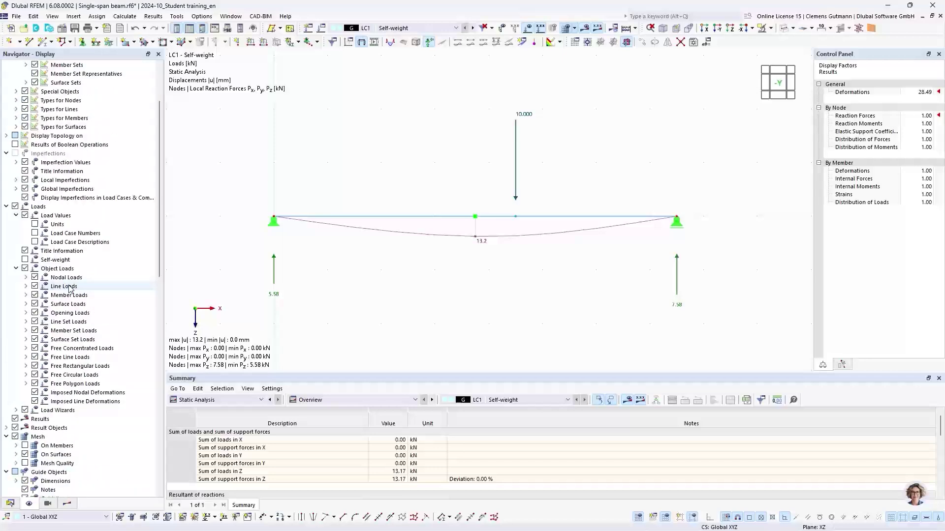
{"action": "left_click", "coordinate": [25, 259]}
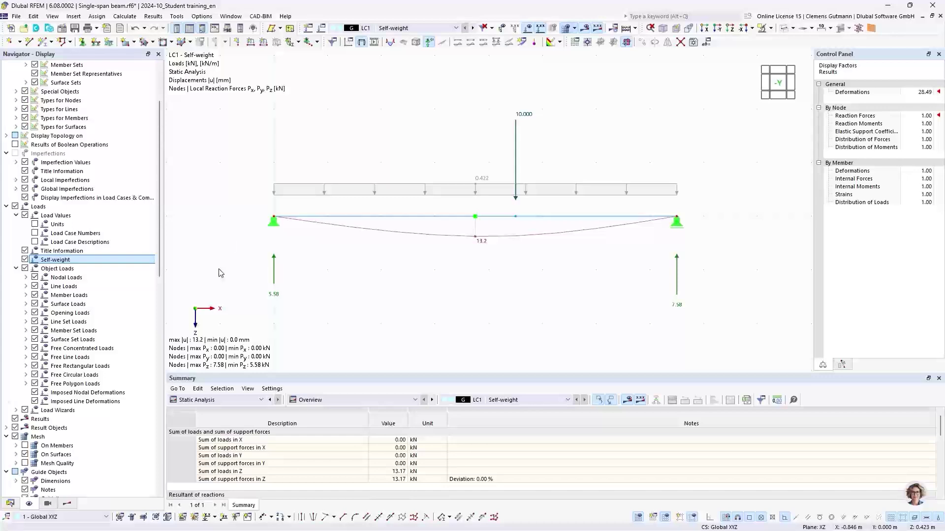
Deactivate the active self-weight in load case LC1 and recalculate it.
{"action": "left_click", "coordinate": [10, 504]}
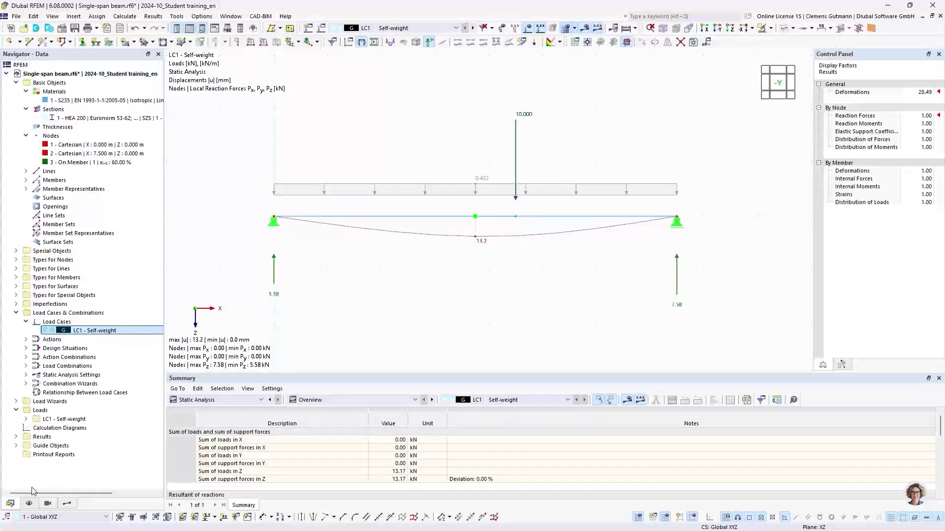
{"action": "double_click", "coordinate": [95, 333]}
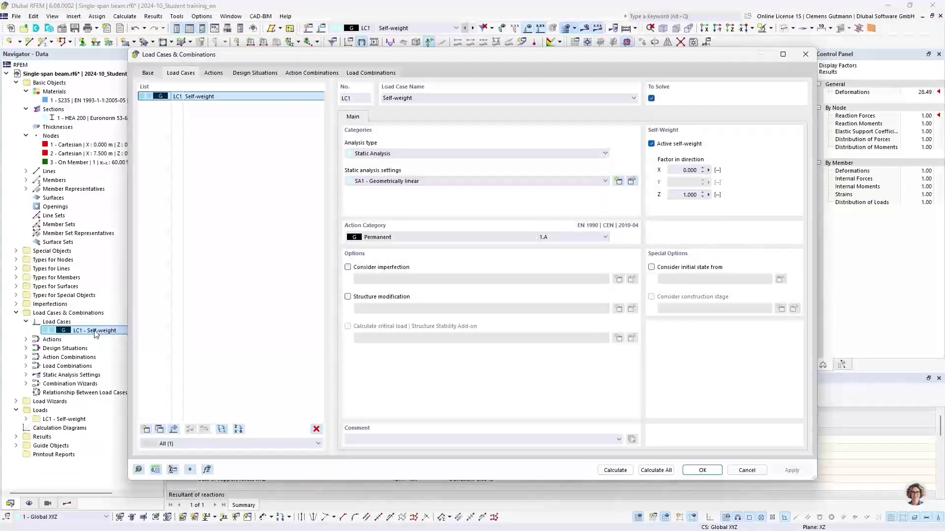
{"action": "left_click", "coordinate": [653, 144]}
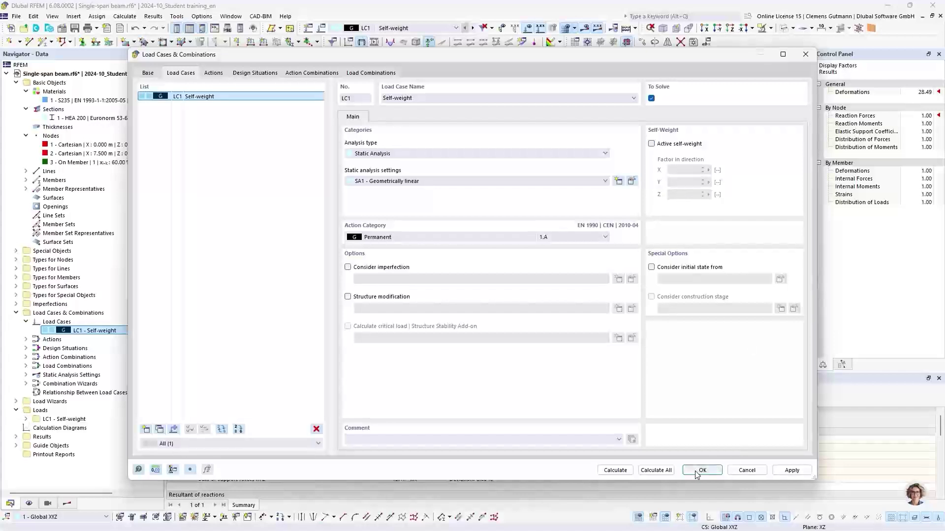
{"action": "left_click", "coordinate": [615, 470]}
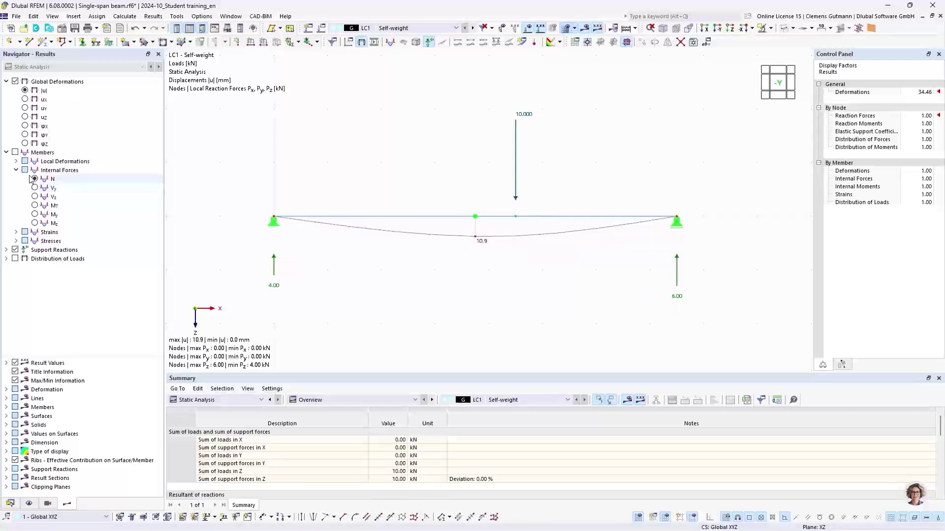
Display the member moments My, followed by the shear forces Vz.
{"action": "left_click", "coordinate": [38, 215]}
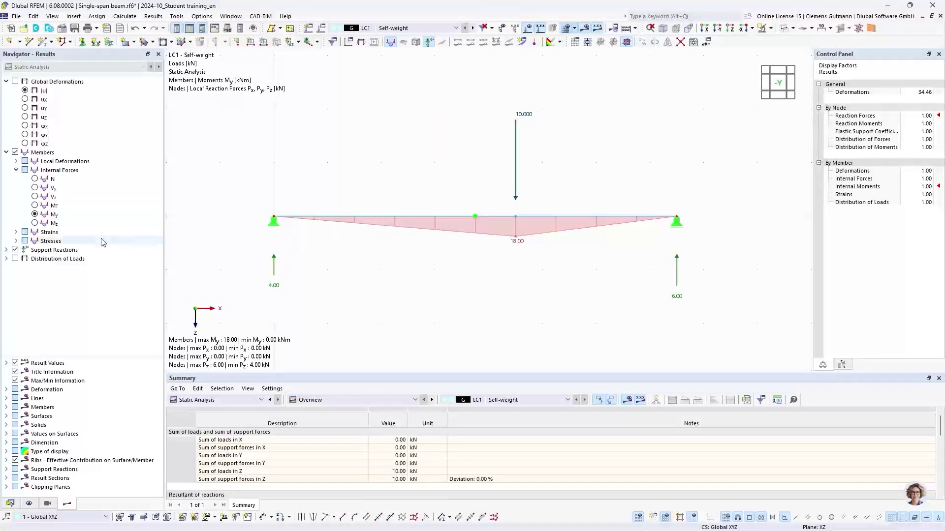
{"action": "left_click", "coordinate": [35, 197]}
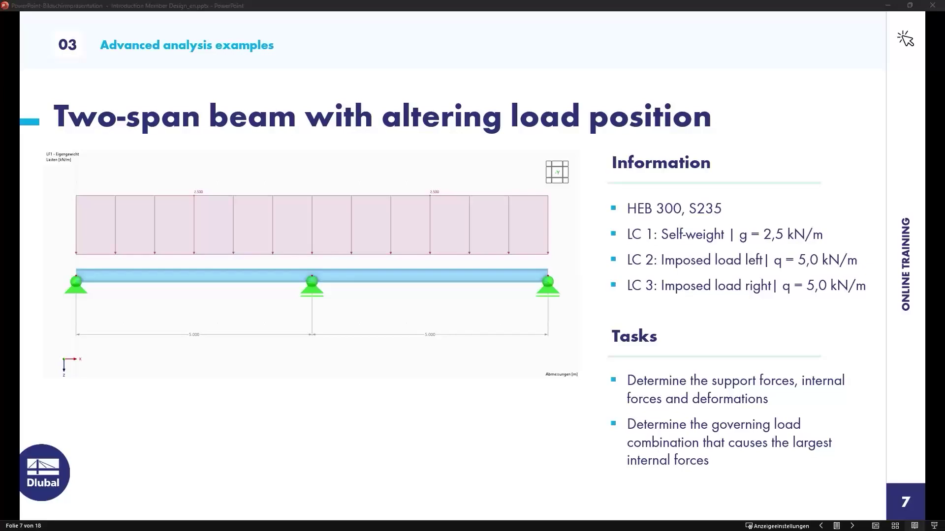
Switch back to RFEM and create a new model 'Two-span beam' of type 2D | XZ | Plane Stress.
{"action": "key", "text": "alt+Tab"}
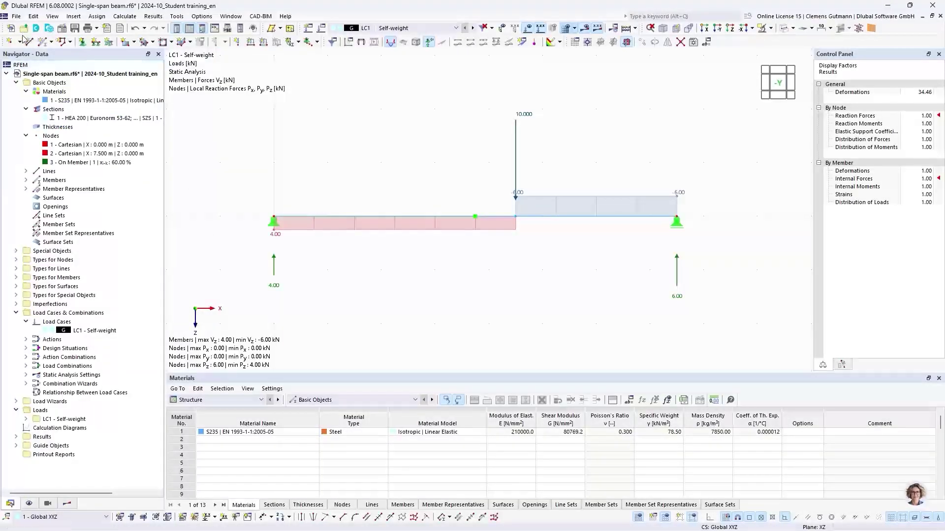
{"action": "left_click", "coordinate": [10, 28]}
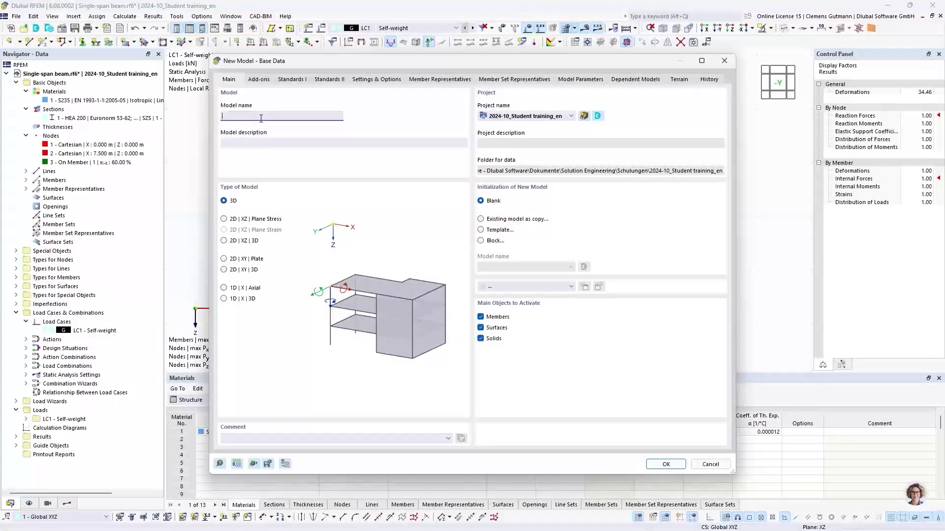
{"action": "type", "text": "Two-span beam"}
{"action": "key", "text": "Tab"}
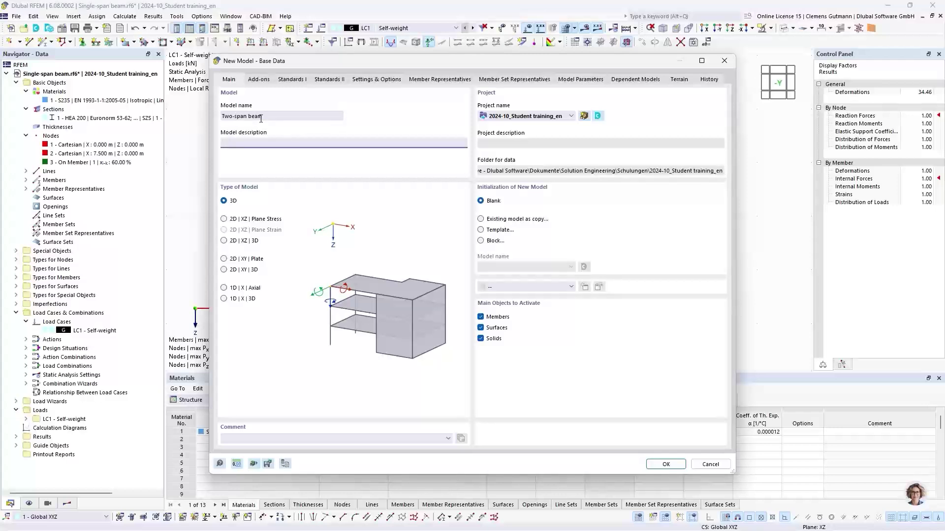
{"action": "left_click", "coordinate": [224, 220]}
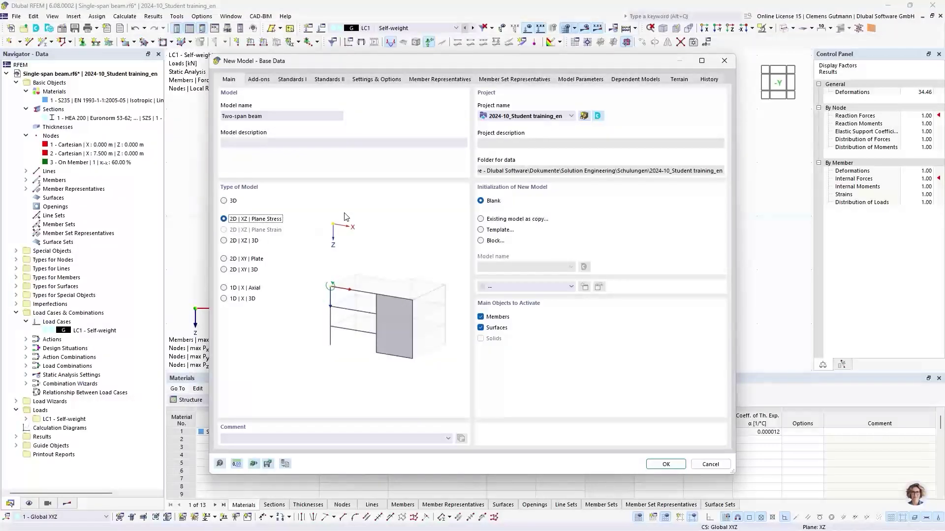
{"action": "left_click", "coordinate": [664, 464]}
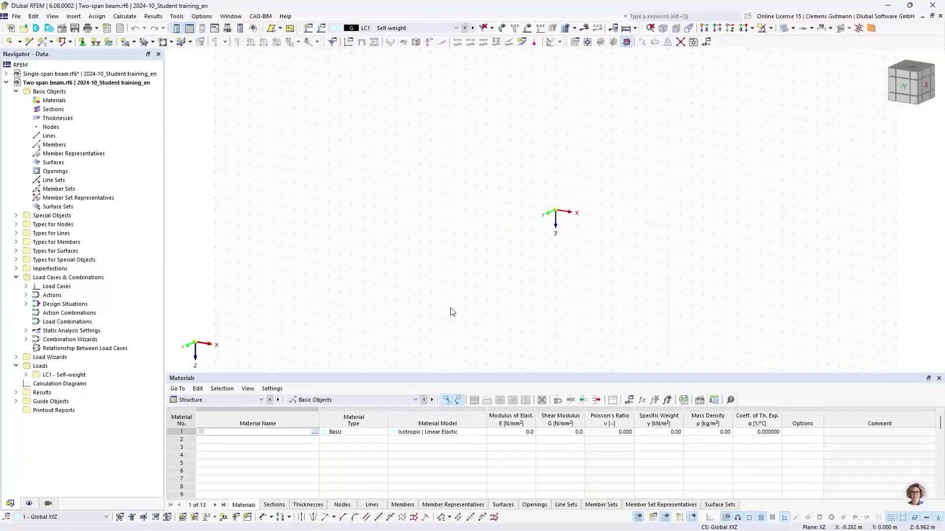
Create a new material S235 | EN 1993-1-1:2005-05 with the isotropic linear elastic model and show it in the materials list.
{"action": "left_click", "coordinate": [904, 87]}
{"action": "middle_click_drag", "start_coordinate": [558, 224], "coordinate": [420, 228]}
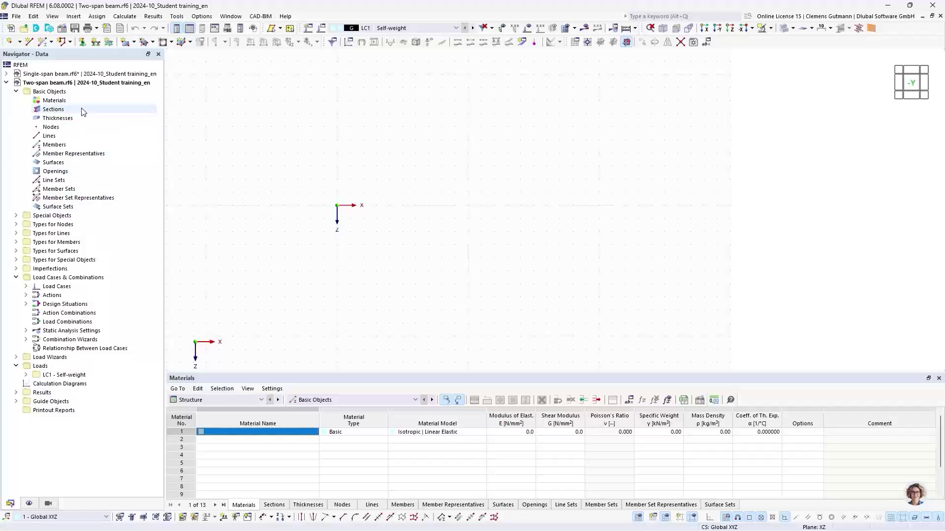
{"action": "right_click", "coordinate": [71, 100]}
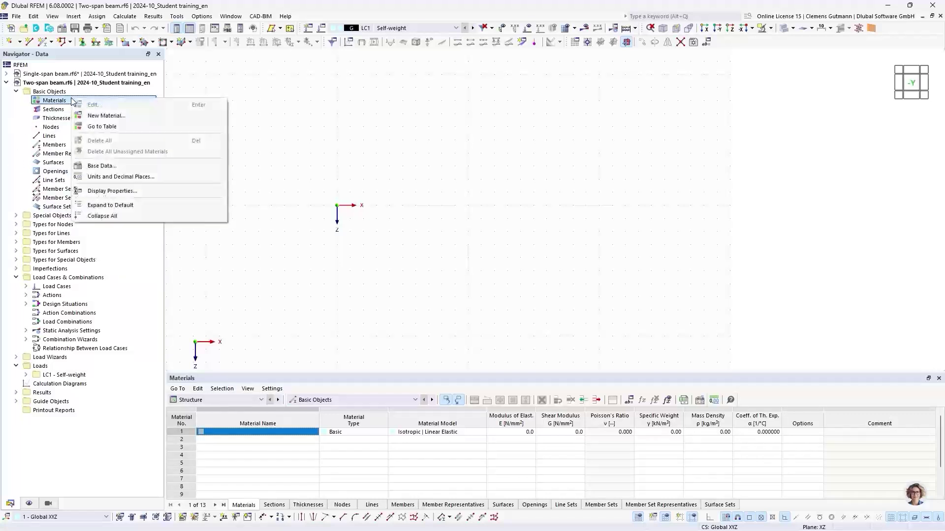
{"action": "left_click", "coordinate": [86, 116]}
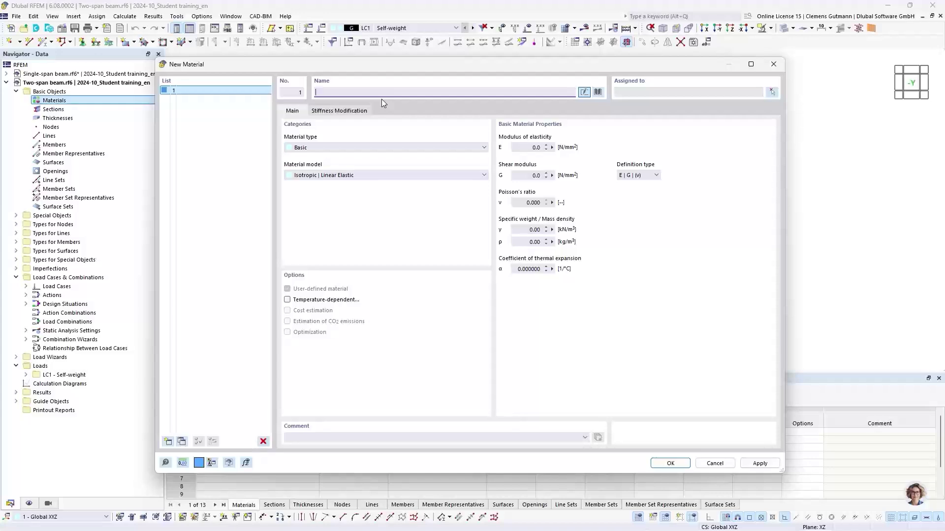
{"action": "type", "text": "S235"}
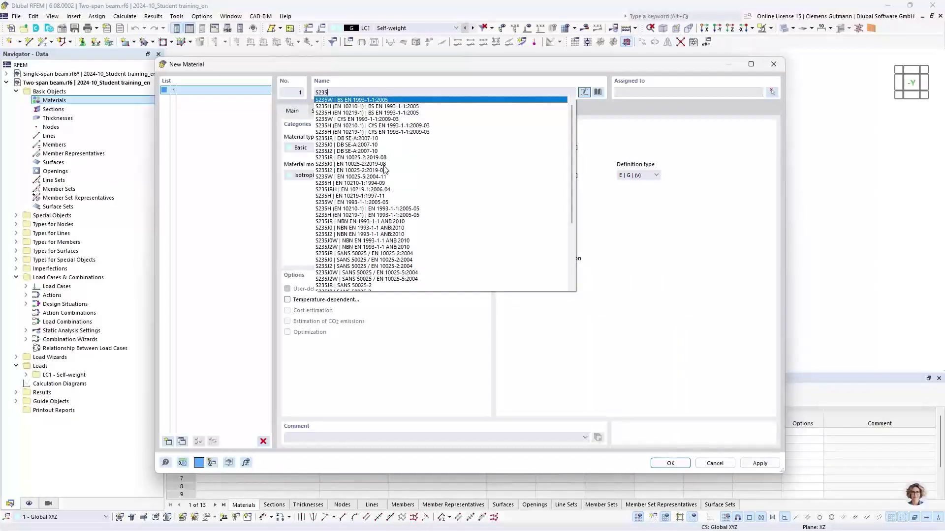
{"action": "scroll", "coordinate": [385, 181], "scroll_direction": "down", "scroll_amount": 5}
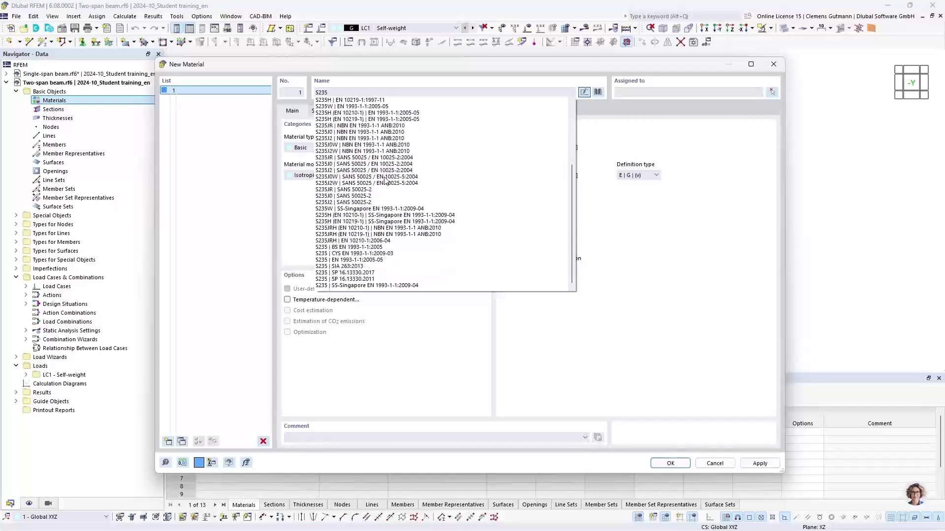
{"action": "scroll", "coordinate": [385, 166], "scroll_direction": "up", "scroll_amount": 4}
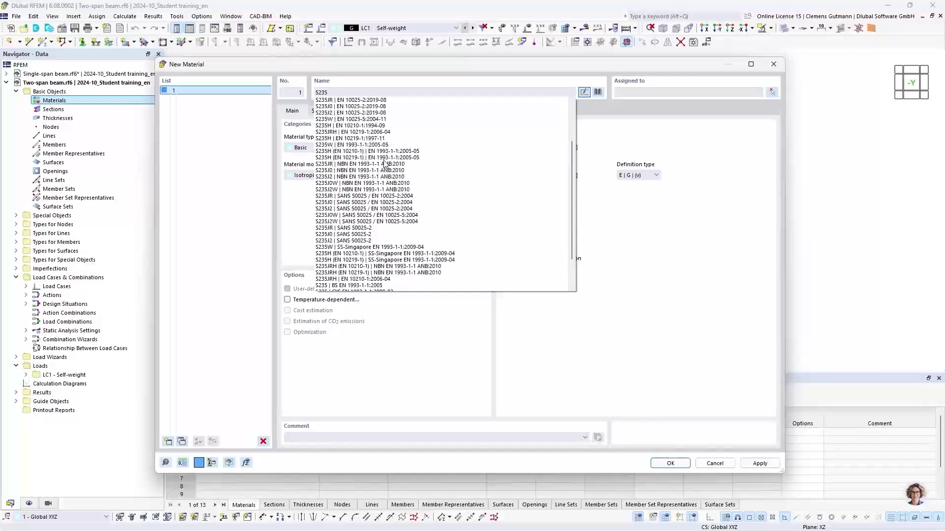
{"action": "scroll", "coordinate": [385, 165], "scroll_direction": "down", "scroll_amount": 4}
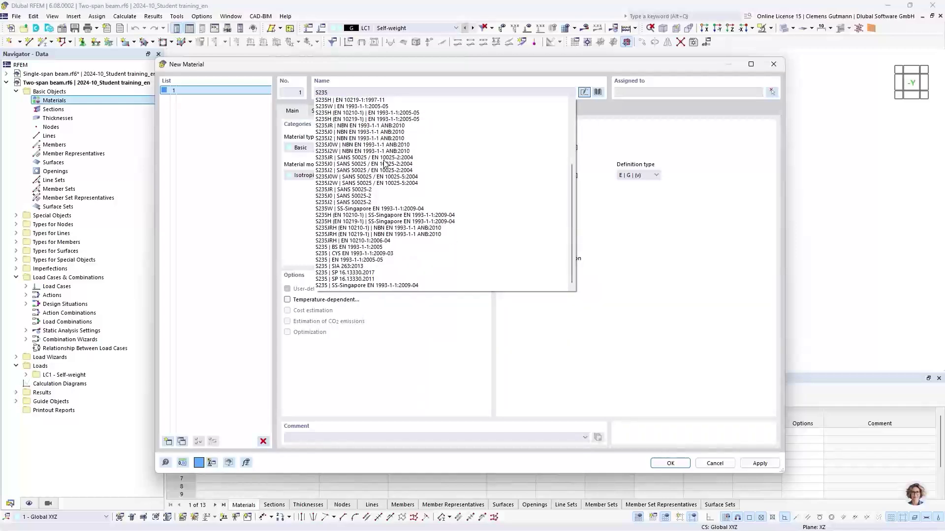
{"action": "left_click", "coordinate": [355, 260]}
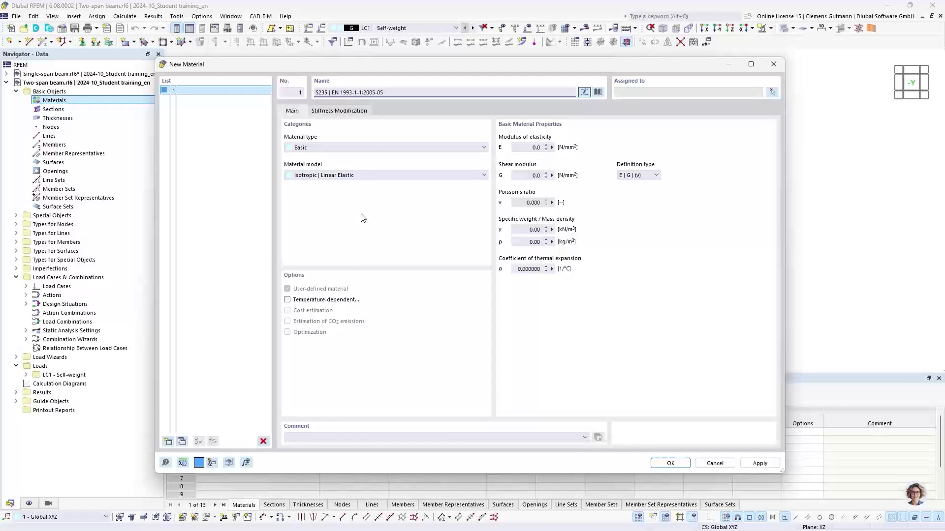
{"action": "key", "text": "Tab"}
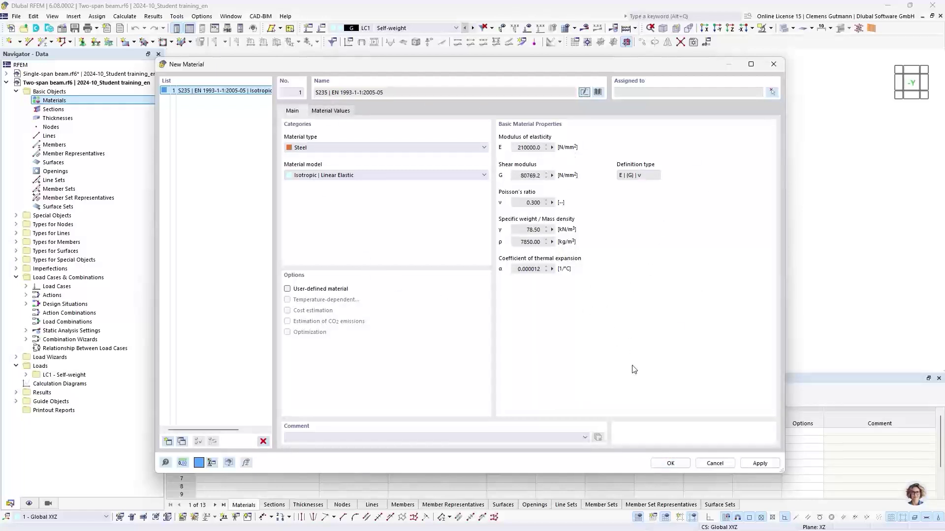
{"action": "left_click", "coordinate": [671, 464]}
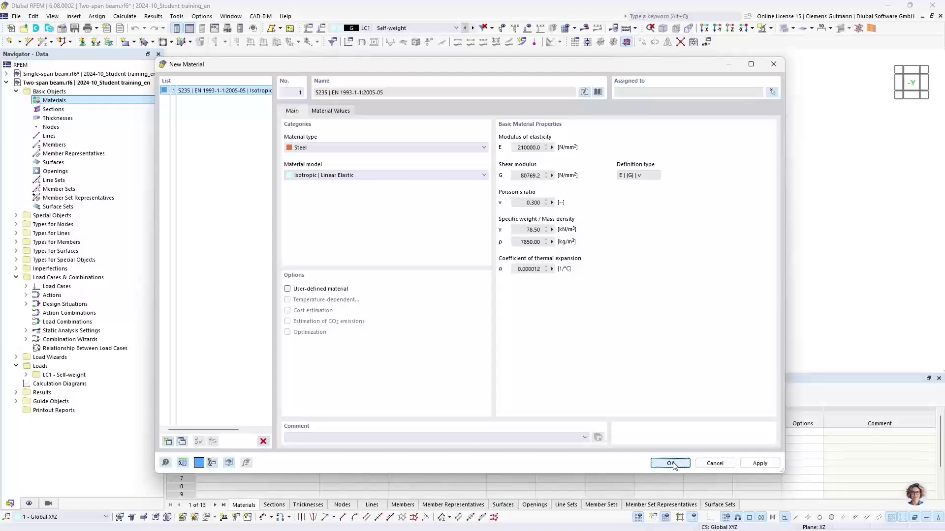
{"action": "left_click", "coordinate": [26, 101]}
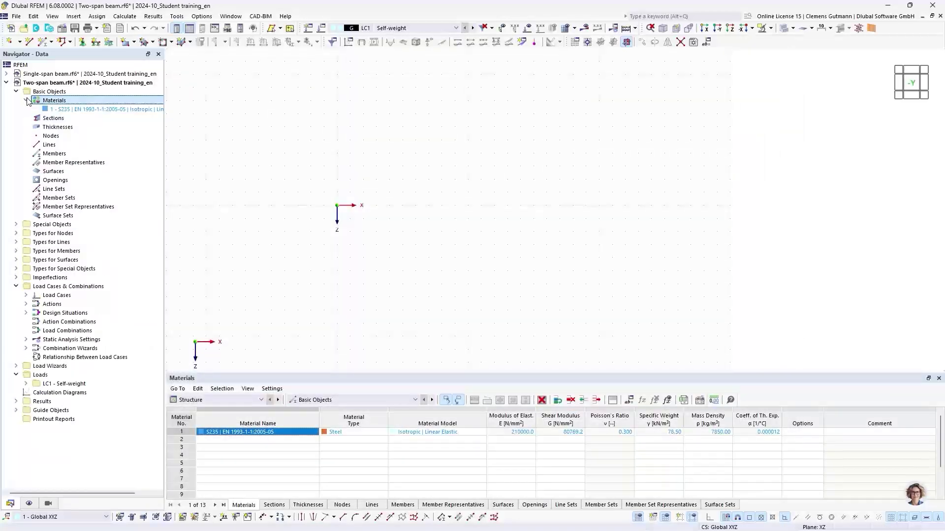
Create a new section HEB 300 | Euronorm 53-62; DIN 1025-2 | SZS using the S235 material.
{"action": "left_click", "coordinate": [47, 118]}
{"action": "right_click", "coordinate": [45, 118]}
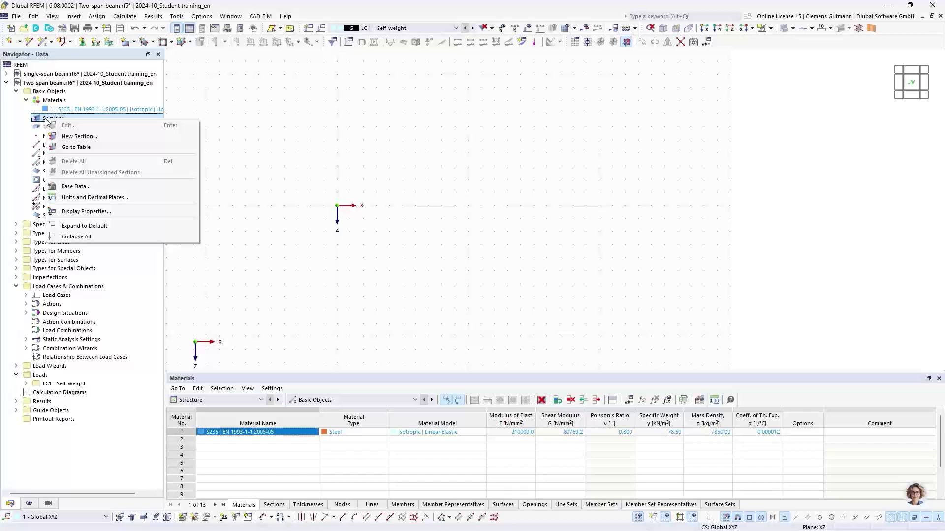
{"action": "left_click", "coordinate": [74, 137]}
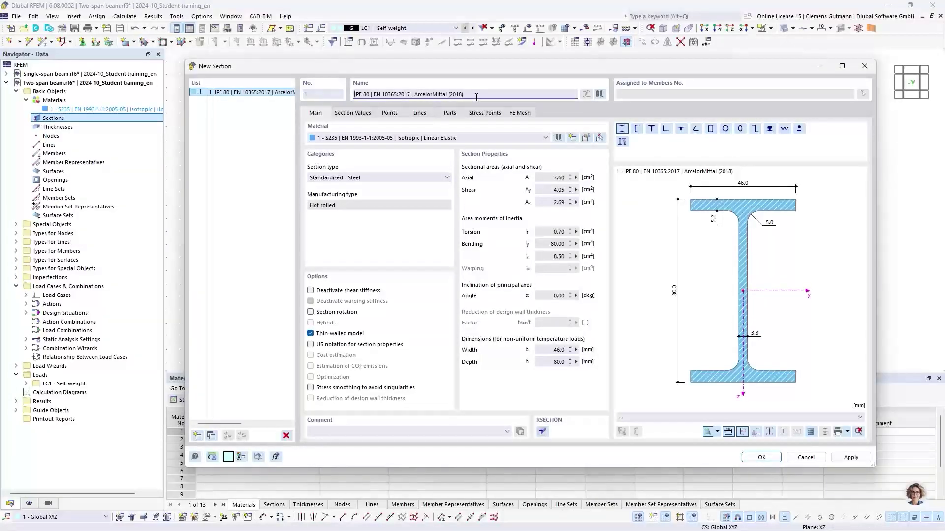
{"action": "left_click_drag", "start_coordinate": [475, 95], "coordinate": [348, 99]}
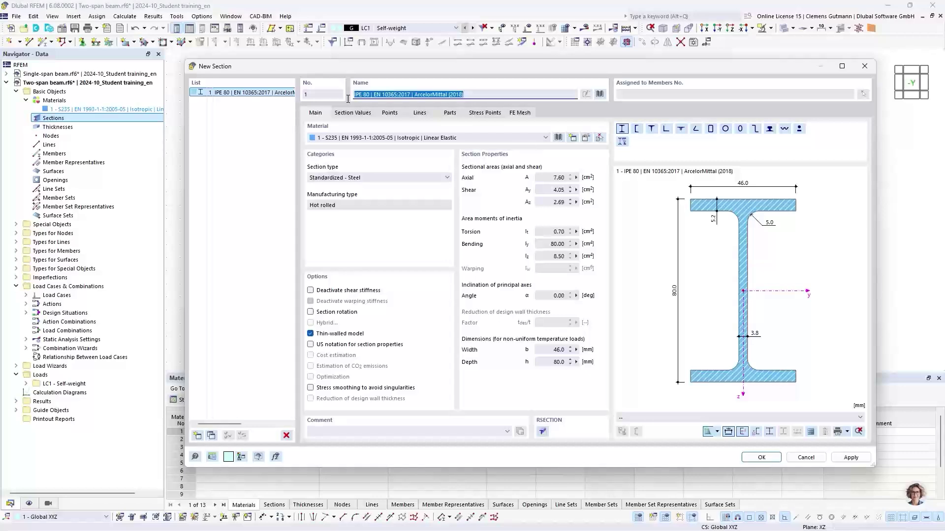
{"action": "key", "text": "BackSpace"}
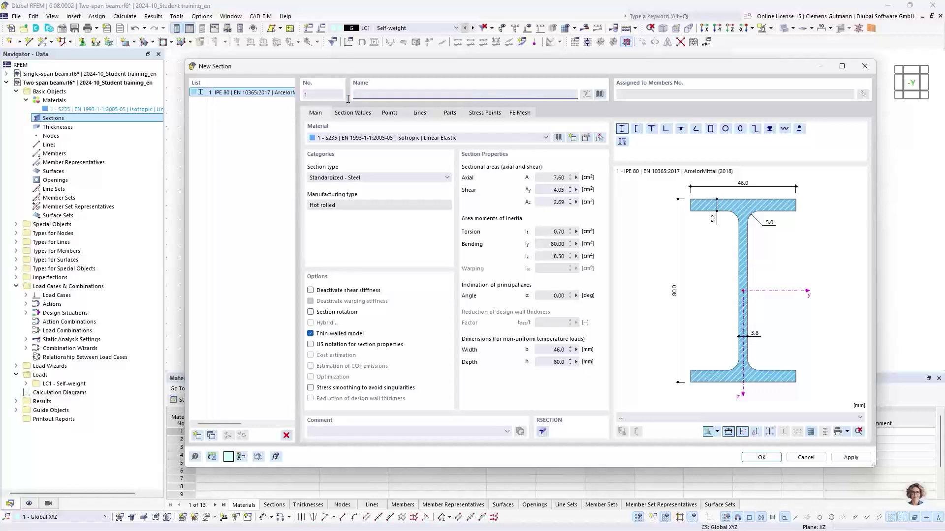
{"action": "type", "text": "HE"}
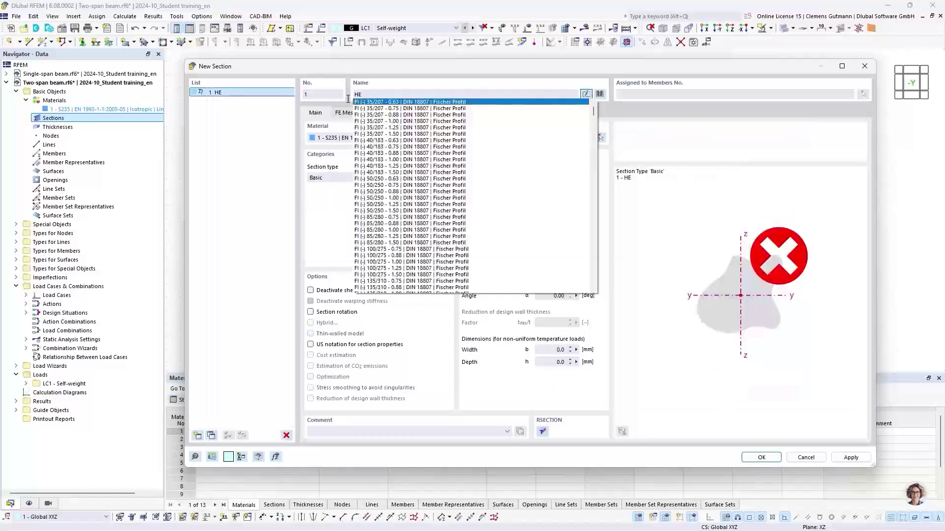
{"action": "type", "text": "B 300"}
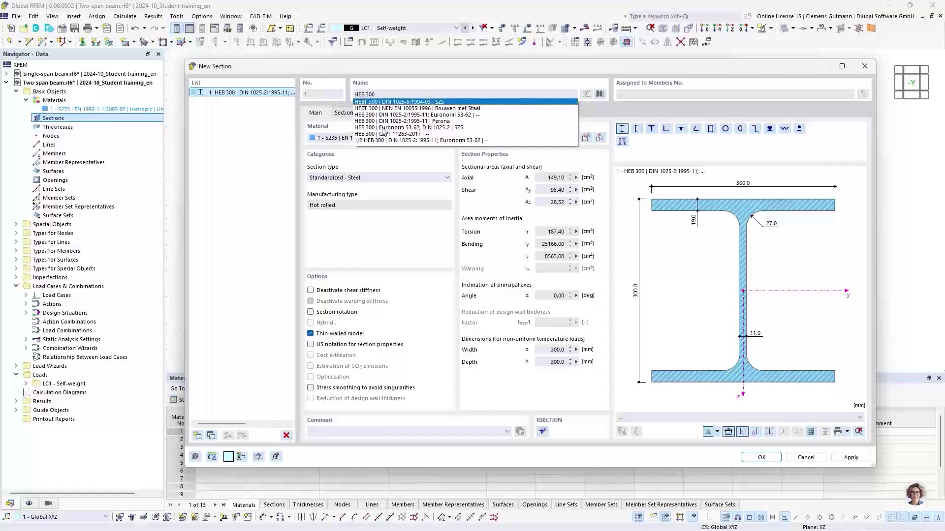
{"action": "left_click", "coordinate": [401, 128]}
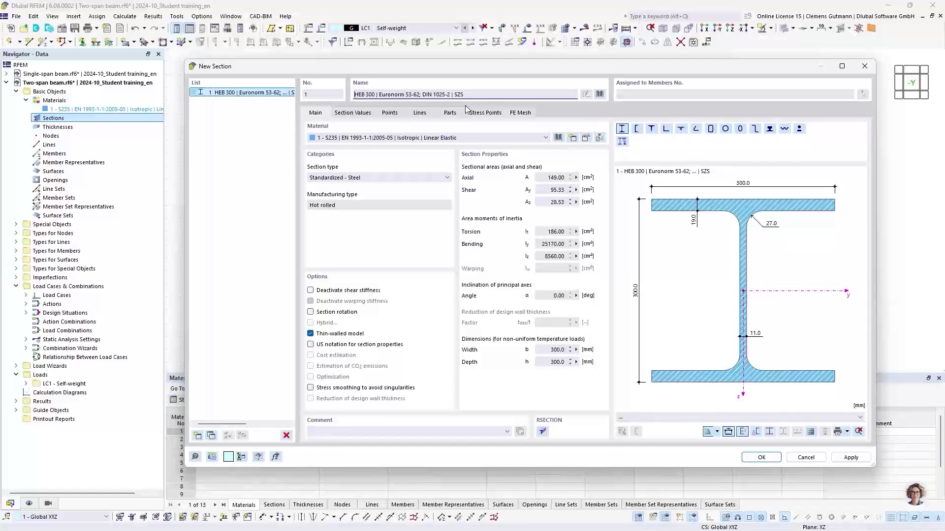
{"action": "key", "text": "Tab"}
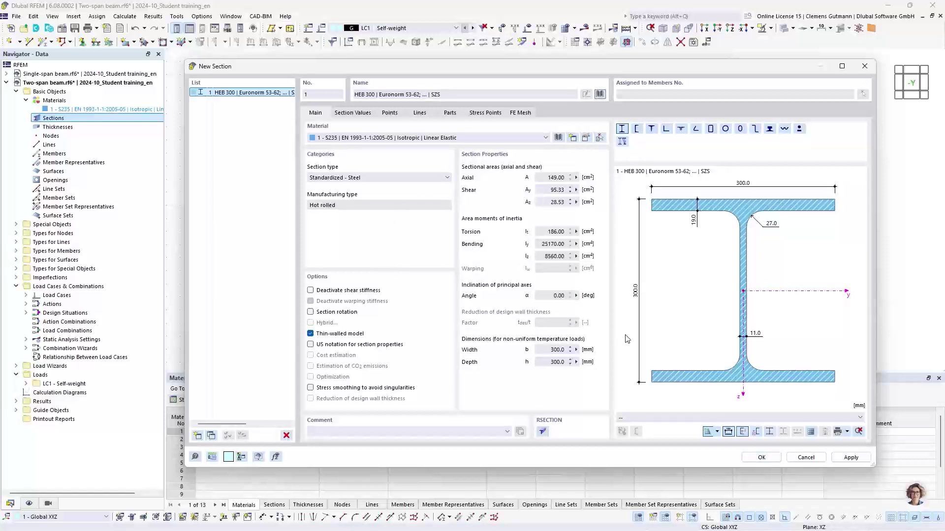
{"action": "left_click", "coordinate": [762, 458]}
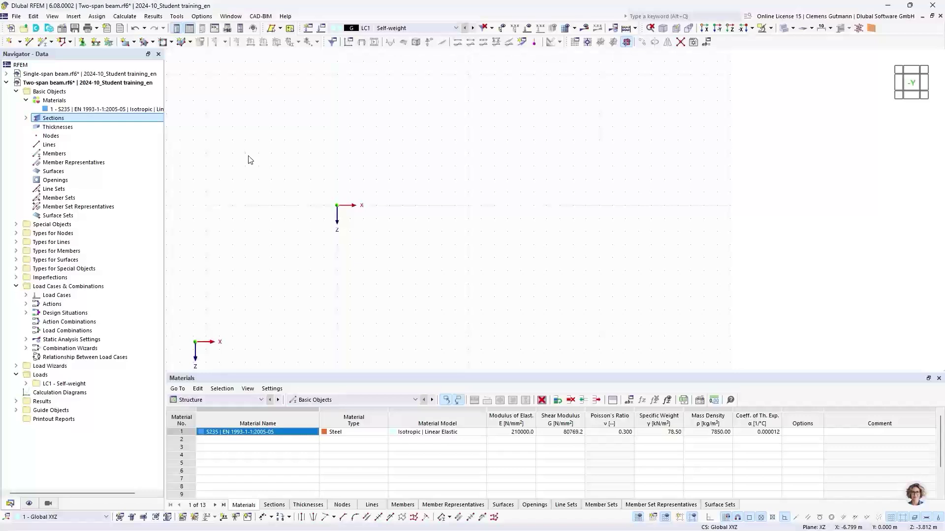
Model a continuous beam along Z = 0 with nodes at X = 0, 5 and 10 m, and list its members, lines and nodes.
{"action": "left_click", "coordinate": [53, 43]}
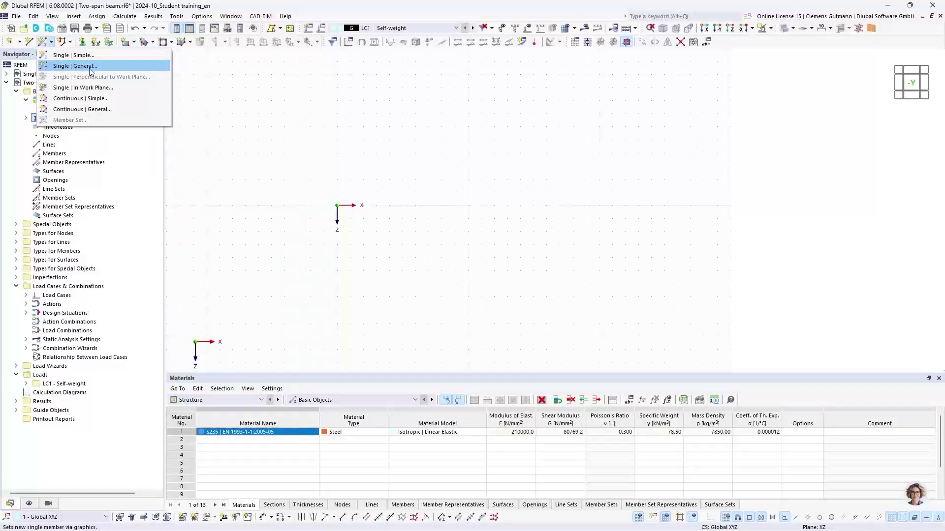
{"action": "left_click", "coordinate": [72, 98]}
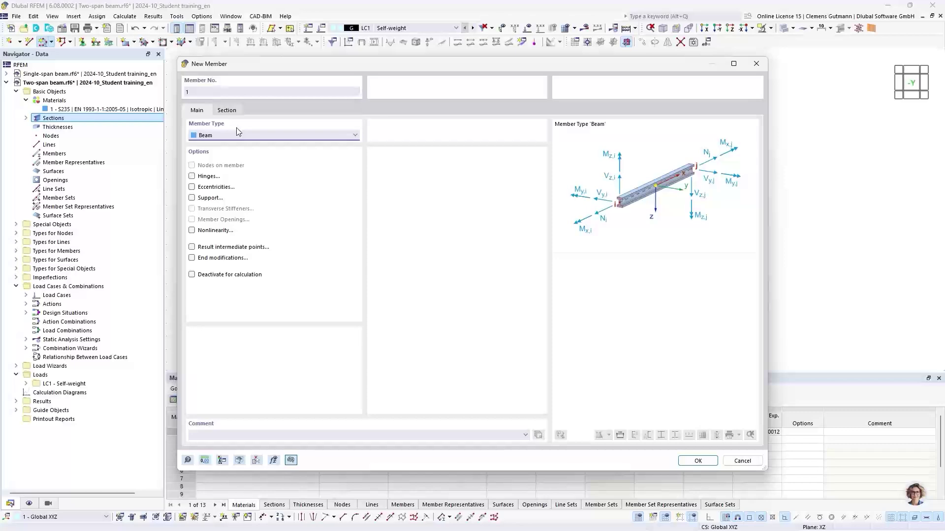
{"action": "left_click", "coordinate": [694, 460]}
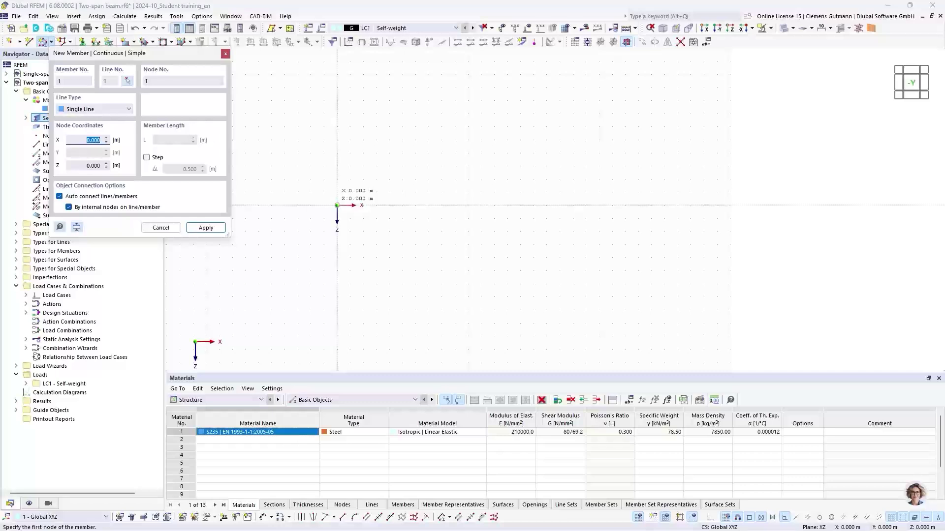
{"action": "left_click", "coordinate": [337, 206]}
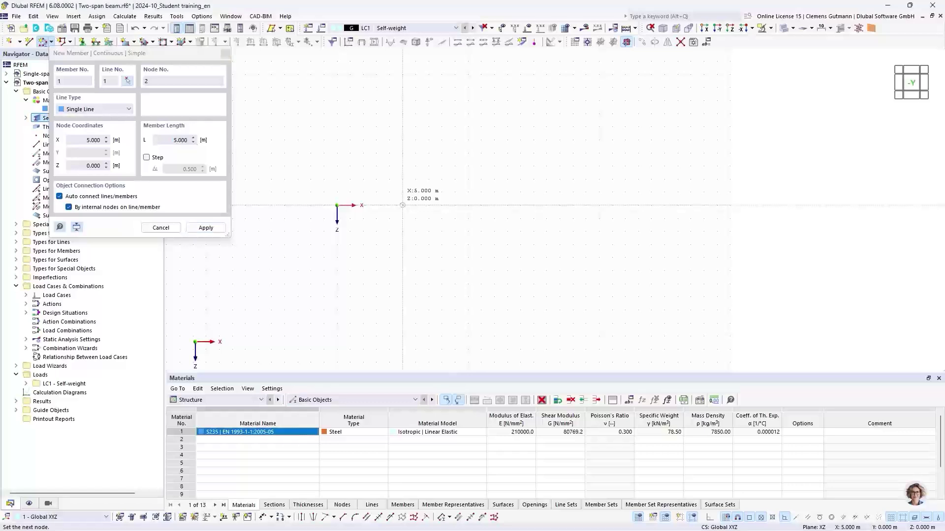
{"action": "left_click", "coordinate": [403, 205]}
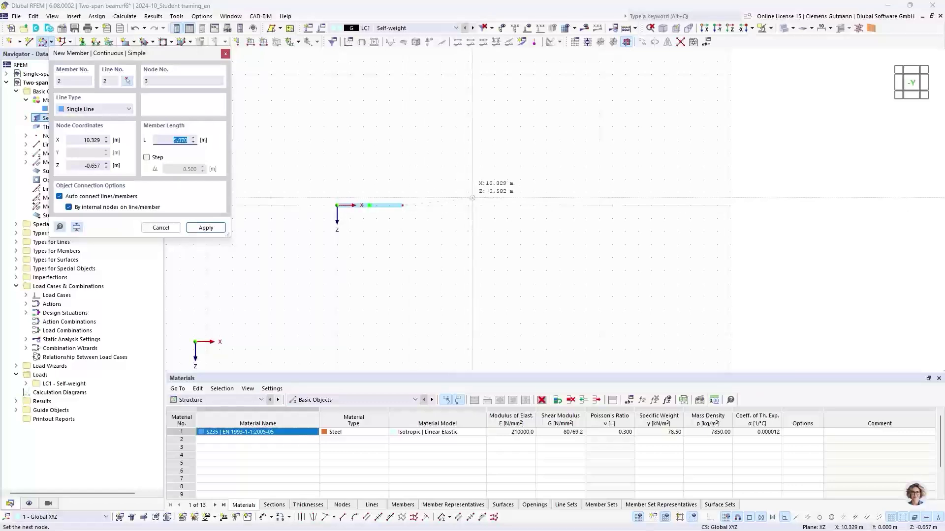
{"action": "left_click", "coordinate": [468, 205]}
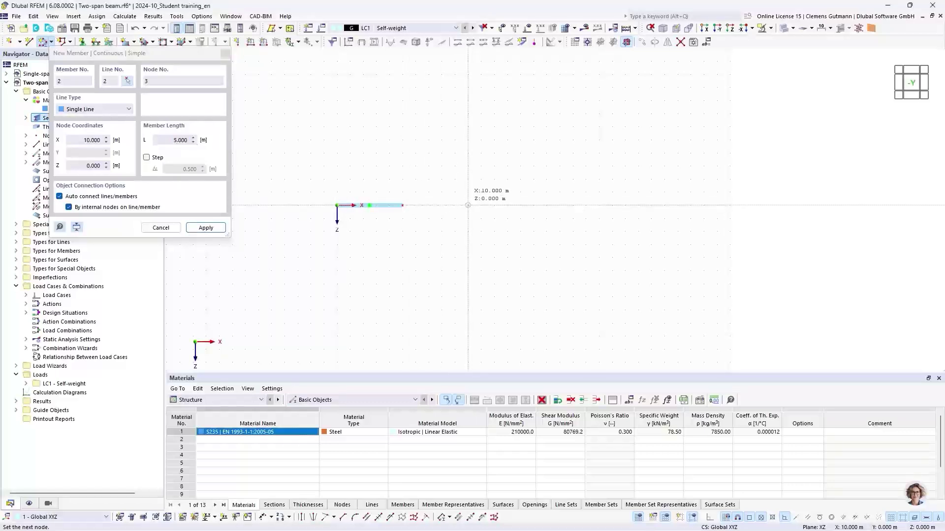
{"action": "left_click", "coordinate": [176, 228]}
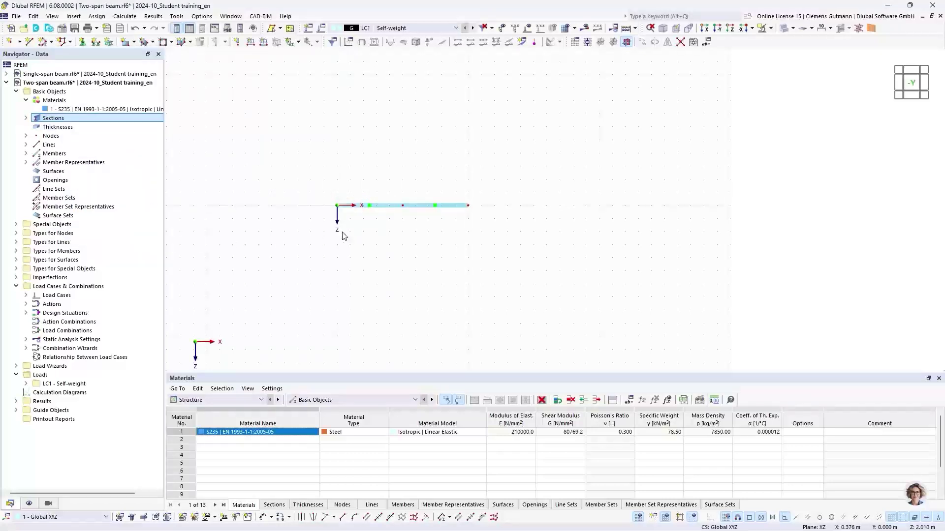
{"action": "scroll", "coordinate": [390, 216], "scroll_direction": "up", "scroll_amount": 1}
{"action": "scroll", "coordinate": [390, 215], "scroll_direction": "up", "scroll_amount": 1}
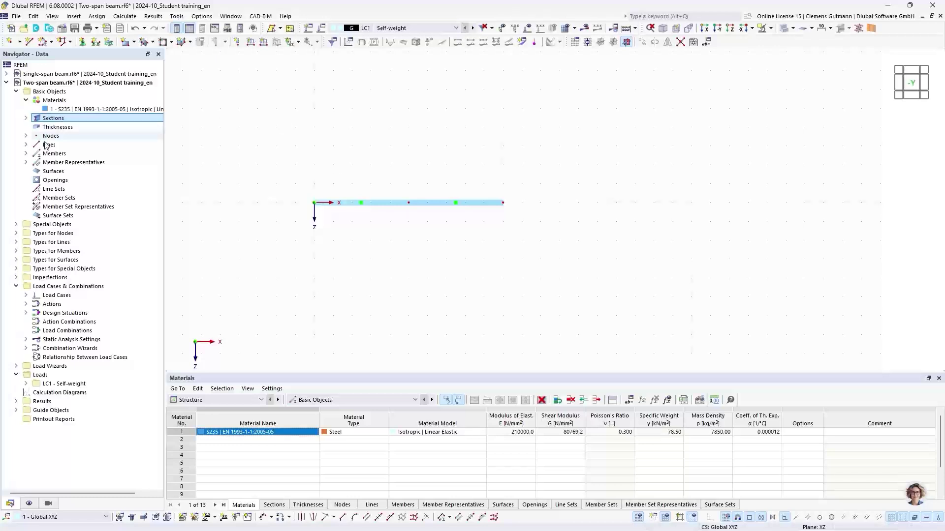
{"action": "left_click", "coordinate": [26, 154]}
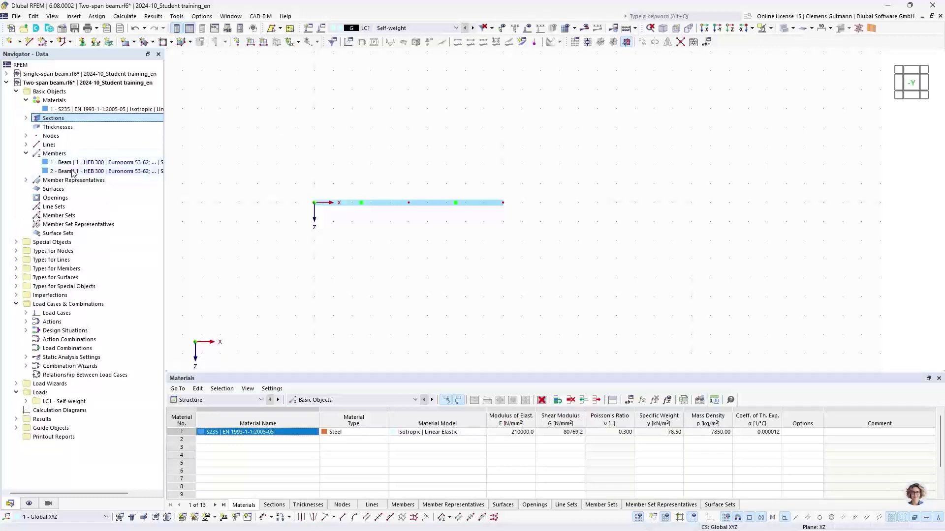
{"action": "left_click", "coordinate": [26, 144]}
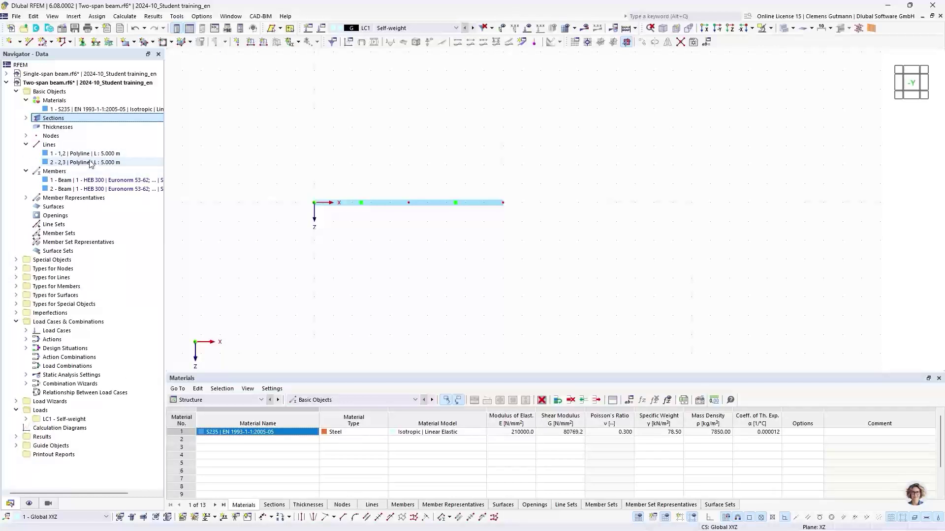
{"action": "left_click", "coordinate": [26, 136]}
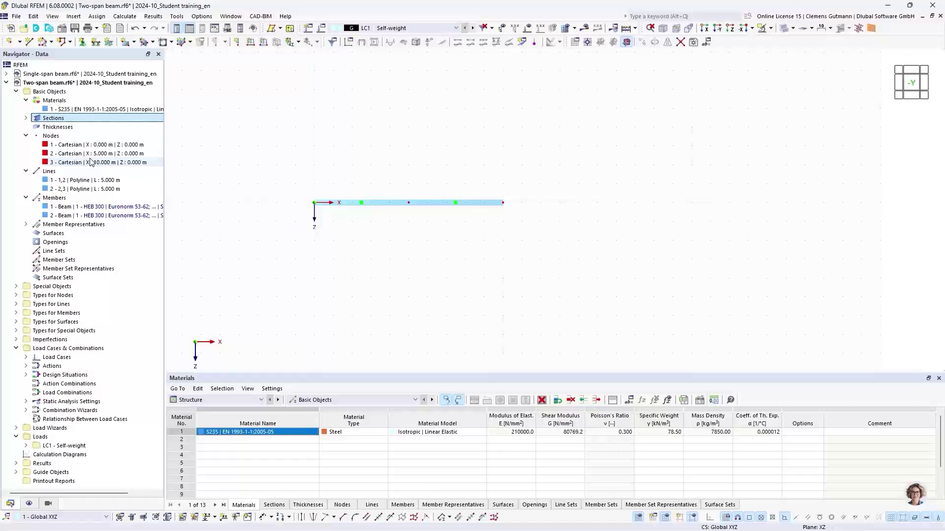
Assign the Hinged nodal support to node 1 at the beam's start.
{"action": "left_click", "coordinate": [17, 287]}
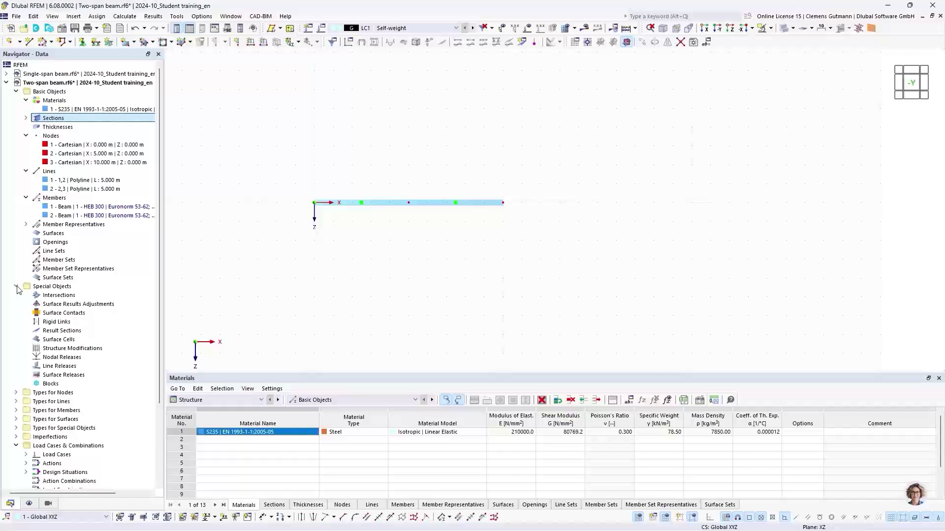
{"action": "left_click", "coordinate": [16, 287]}
{"action": "left_click", "coordinate": [16, 295]}
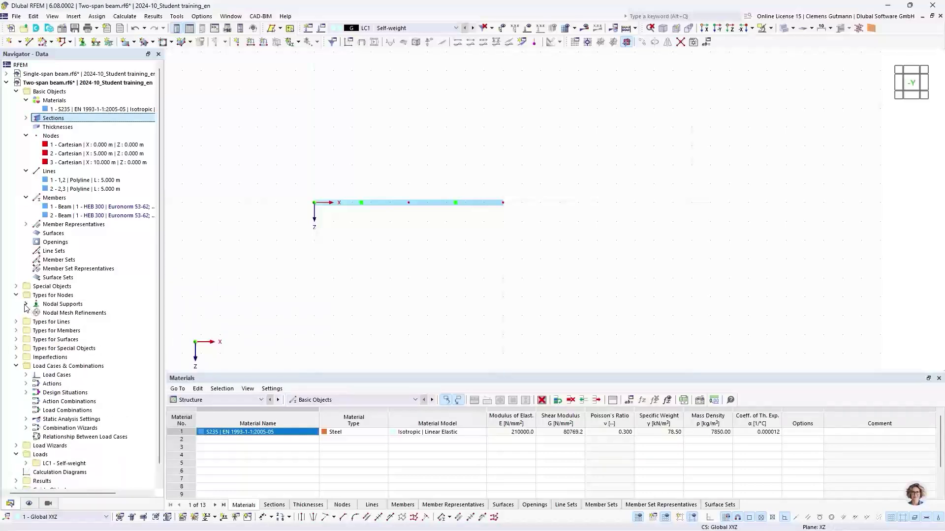
{"action": "left_click", "coordinate": [26, 304]}
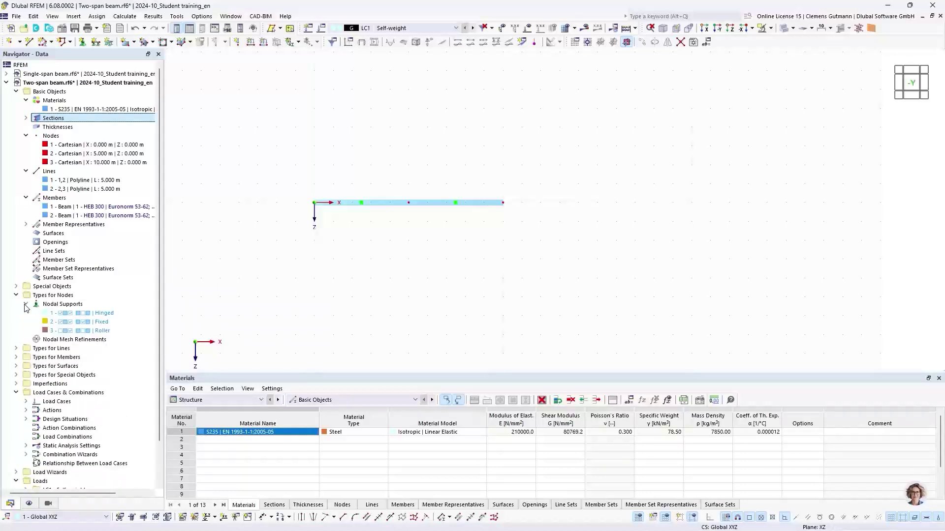
{"action": "right_click", "coordinate": [71, 317]}
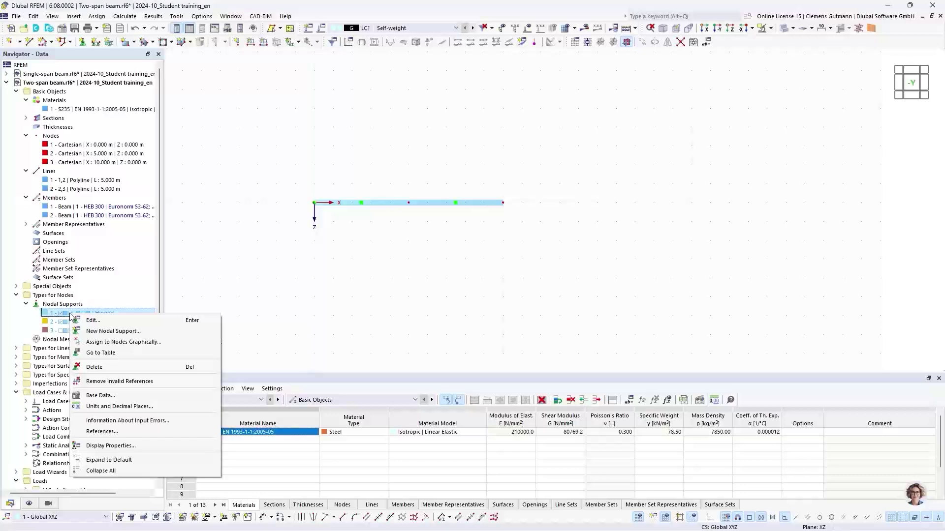
{"action": "left_click", "coordinate": [101, 343]}
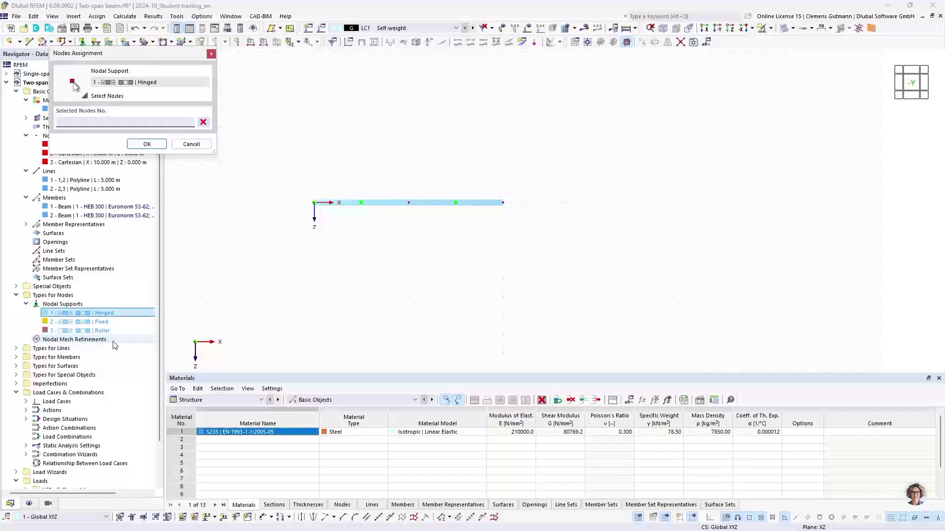
{"action": "left_click", "coordinate": [314, 202]}
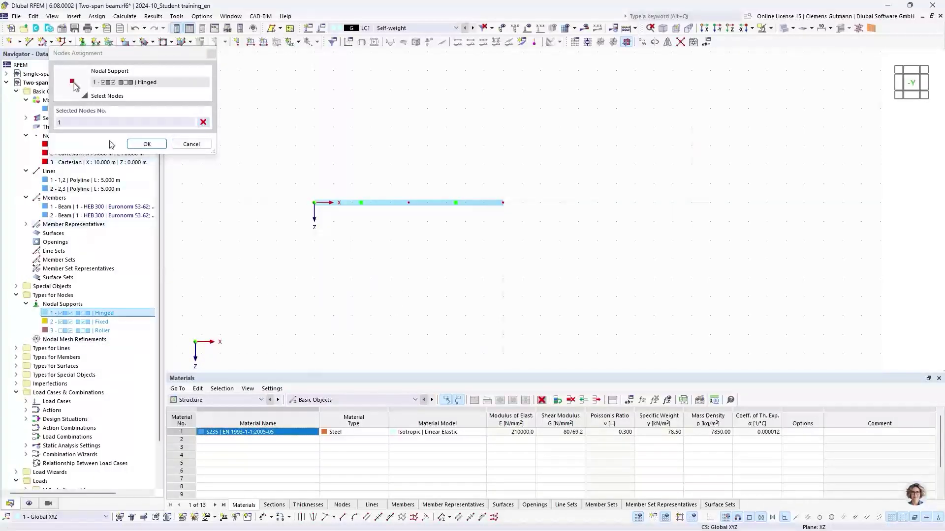
{"action": "left_click", "coordinate": [146, 144]}
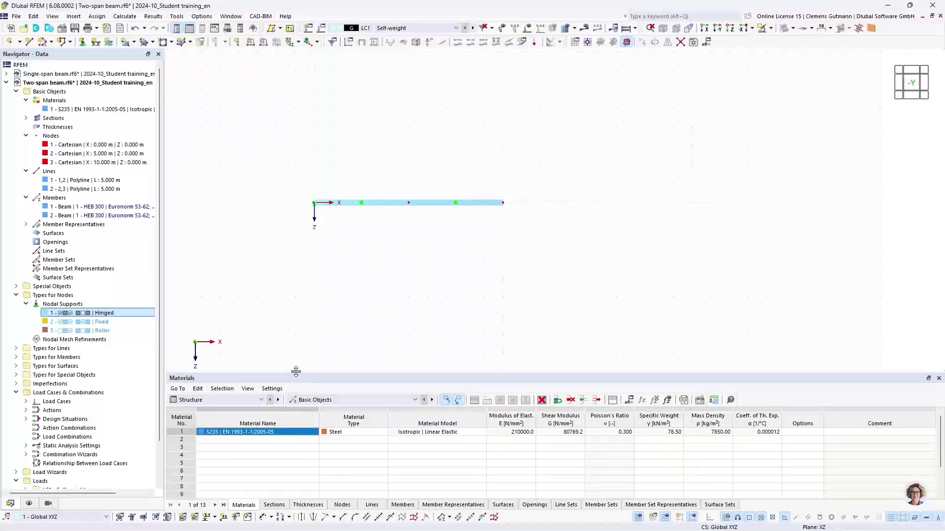
Enlarge the table area, list the nodal supports, and assign the roller support to nodes 2,3.
{"action": "left_click_drag", "start_coordinate": [295, 371], "coordinate": [278, 279]}
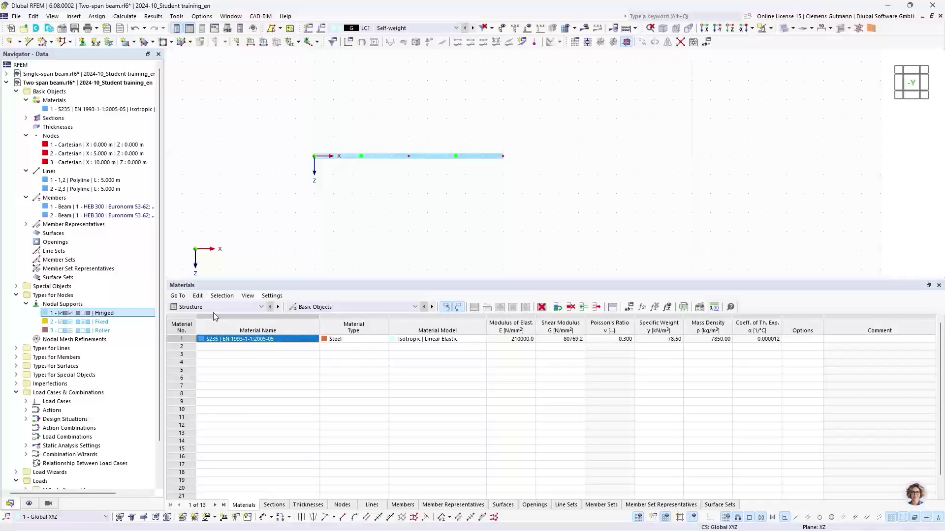
{"action": "left_click", "coordinate": [312, 307]}
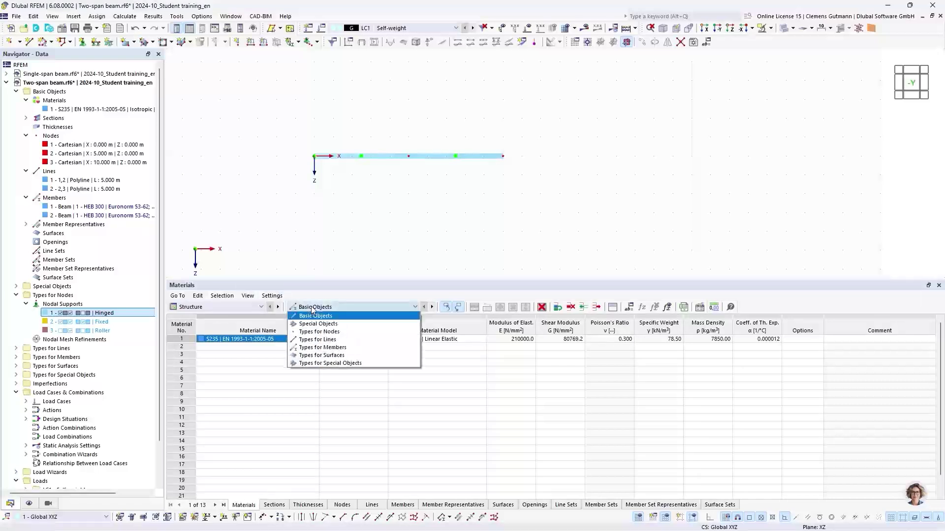
{"action": "left_click", "coordinate": [328, 332]}
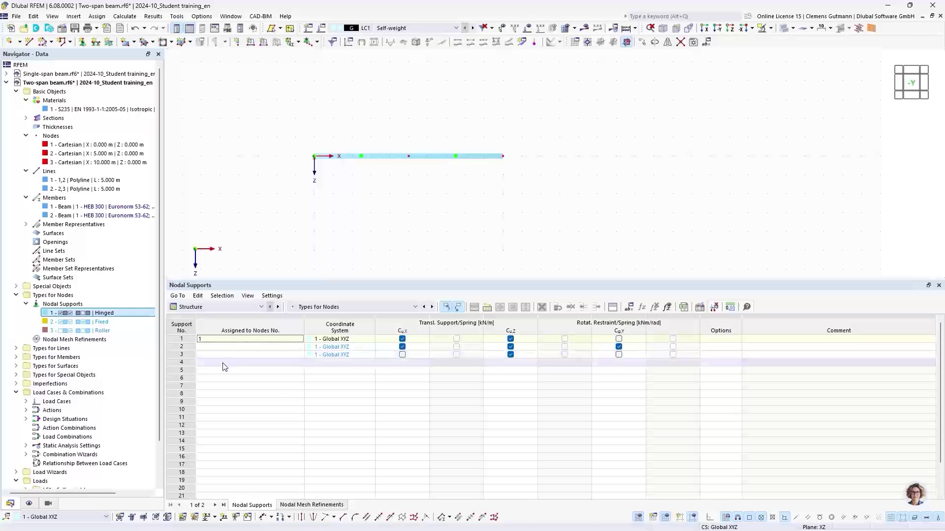
{"action": "left_click", "coordinate": [200, 343]}
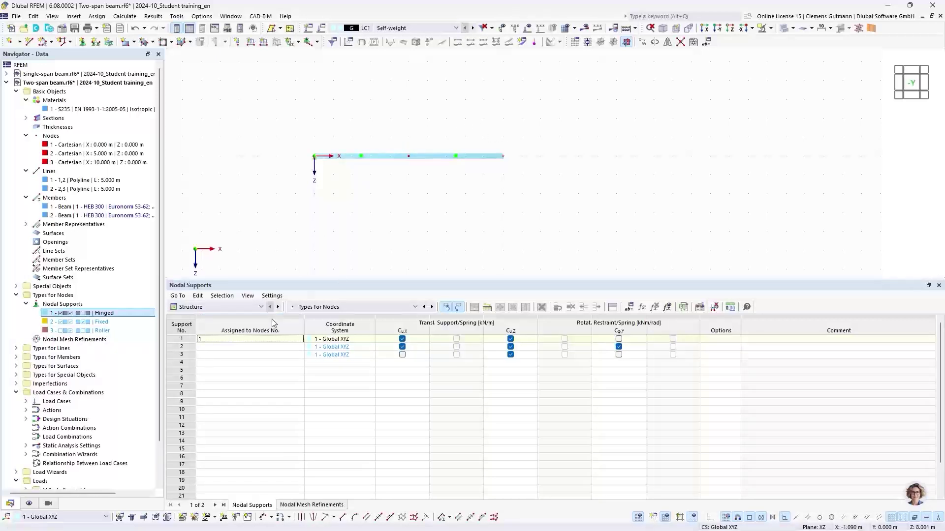
{"action": "left_click", "coordinate": [225, 354]}
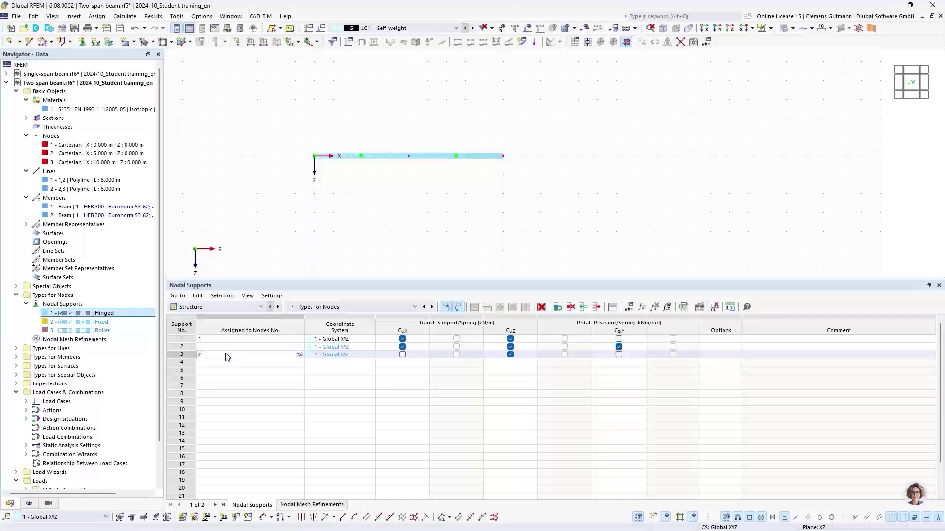
{"action": "type", "text": "2,3"}
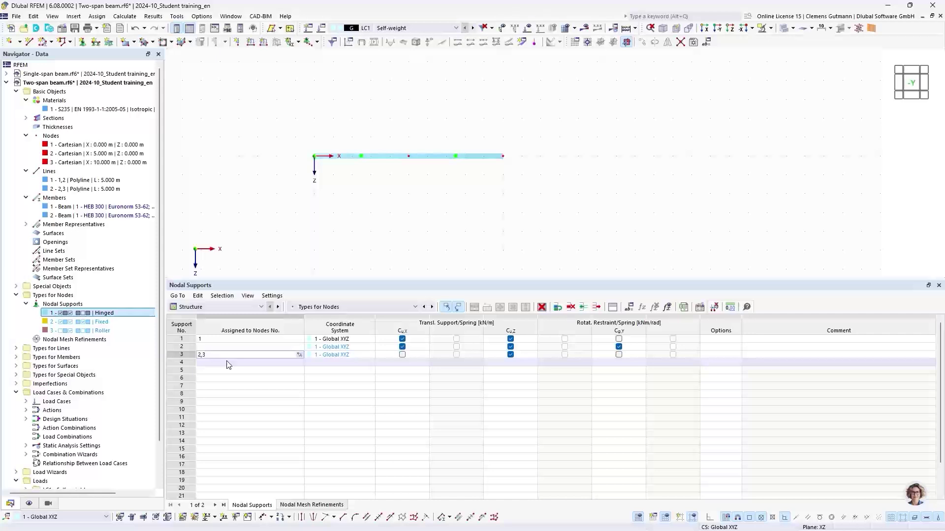
{"action": "left_click", "coordinate": [228, 365]}
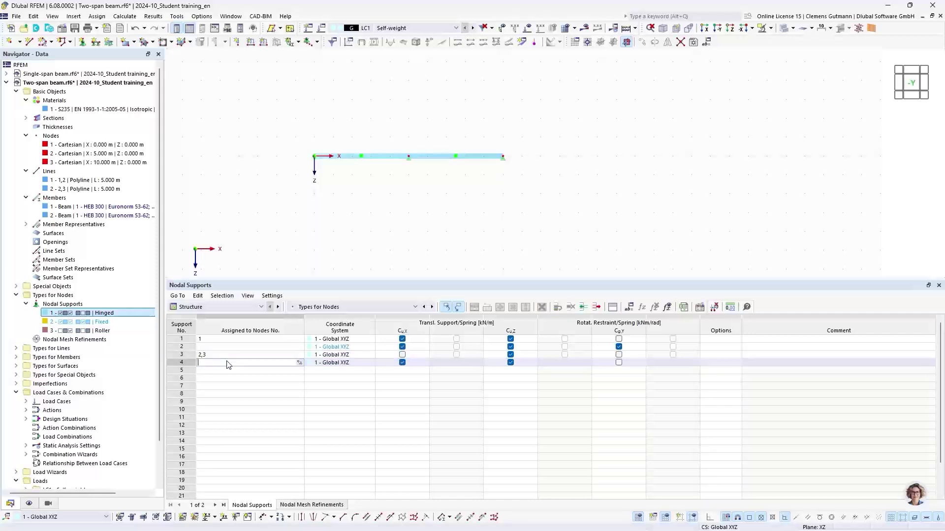
Enlarge the displayed size of the nodal support symbols on the beam.
{"action": "scroll", "coordinate": [432, 156], "scroll_direction": "up", "scroll_amount": 2}
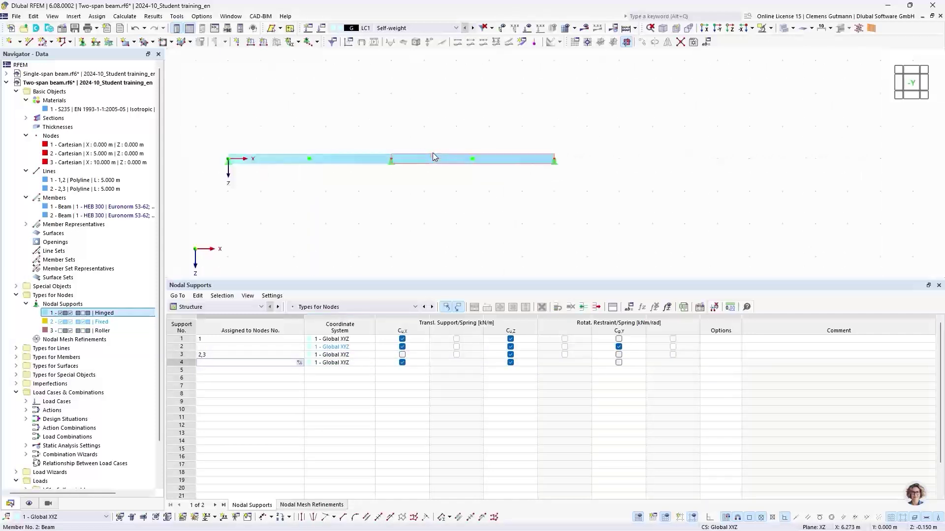
{"action": "scroll", "coordinate": [433, 153], "scroll_direction": "up", "scroll_amount": 1}
{"action": "middle_click_drag", "start_coordinate": [383, 219], "coordinate": [428, 228]}
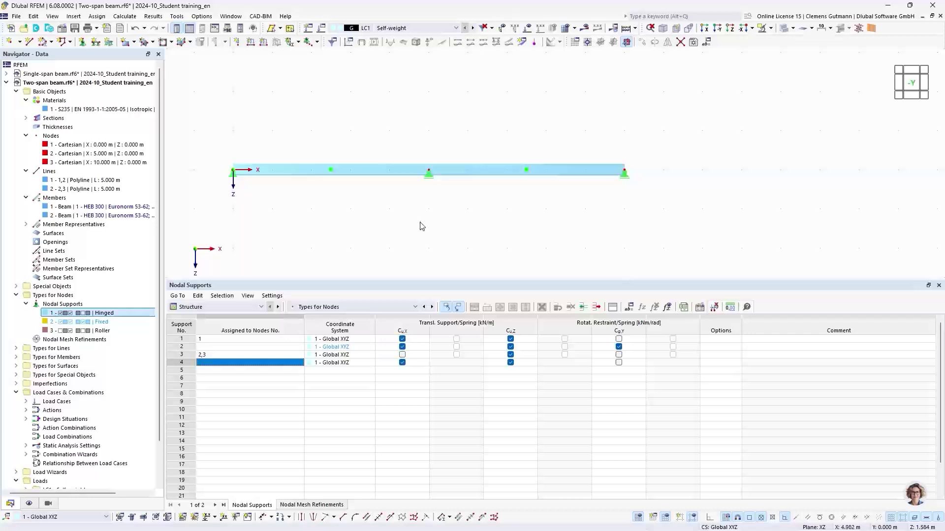
{"action": "right_click", "coordinate": [429, 180]}
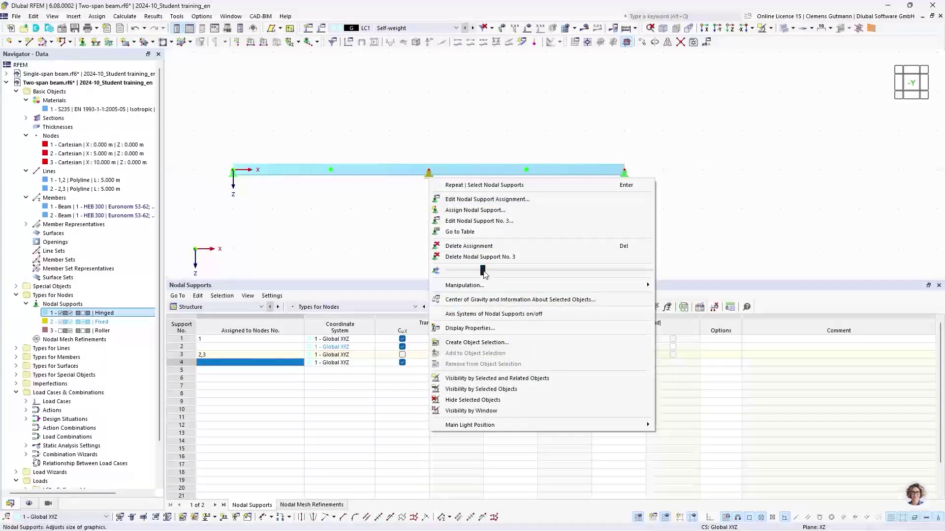
{"action": "left_click_drag", "start_coordinate": [483, 270], "coordinate": [537, 270]}
{"action": "left_click", "coordinate": [407, 228]}
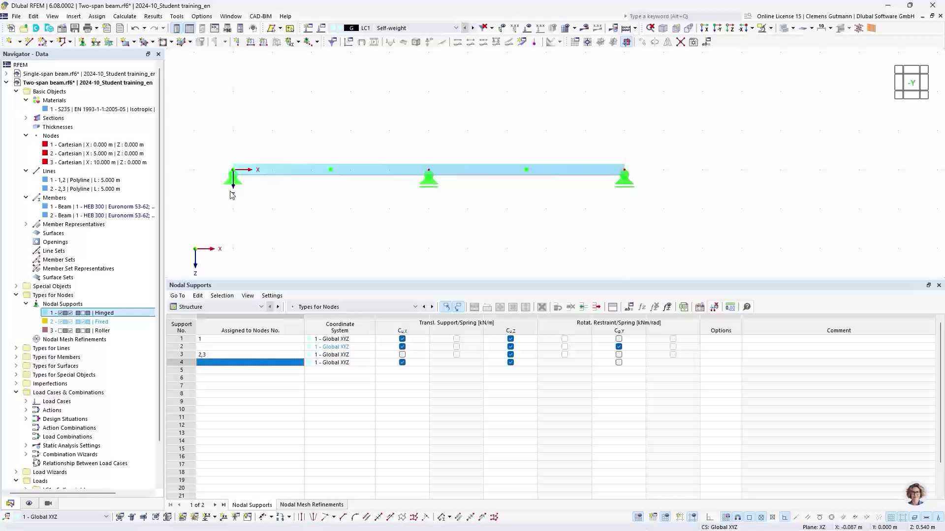
Open the load case and combination settings and review the EN 1990 standard, combination wizard options and the self-weight load case.
{"action": "scroll", "coordinate": [56, 325], "scroll_direction": "down", "scroll_amount": 2}
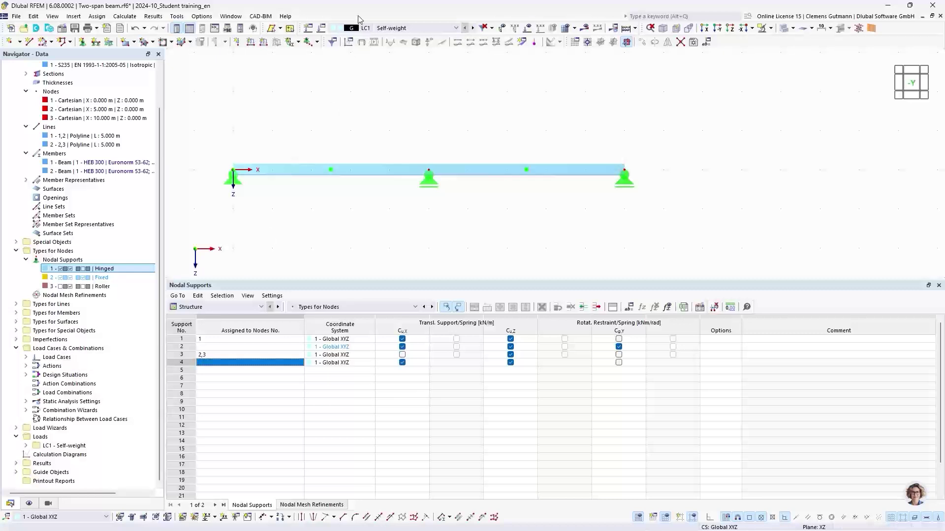
{"action": "left_click", "coordinate": [321, 28]}
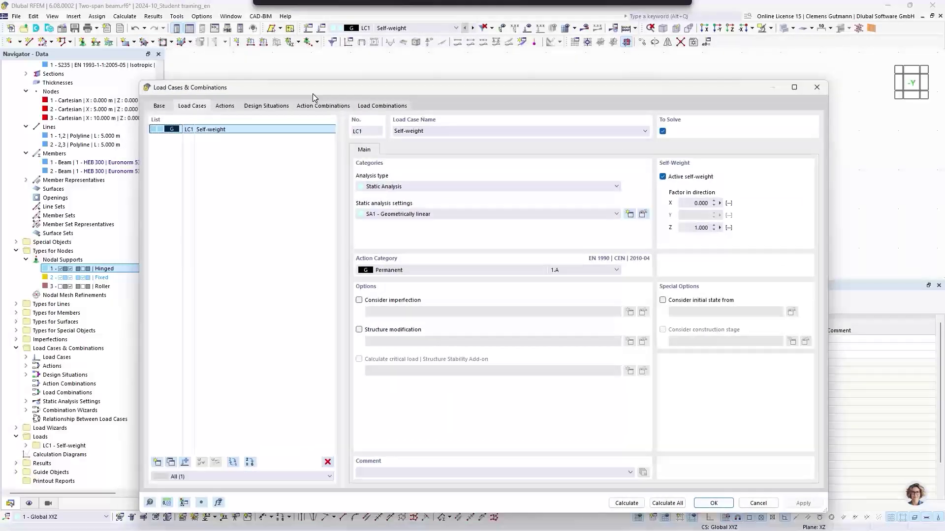
{"action": "left_click_drag", "start_coordinate": [312, 93], "coordinate": [300, 74]}
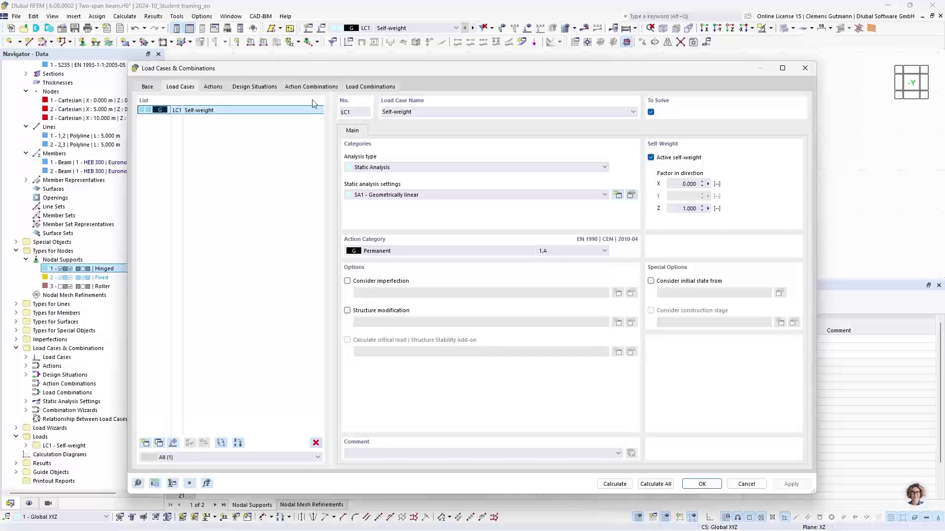
{"action": "left_click", "coordinate": [148, 87]}
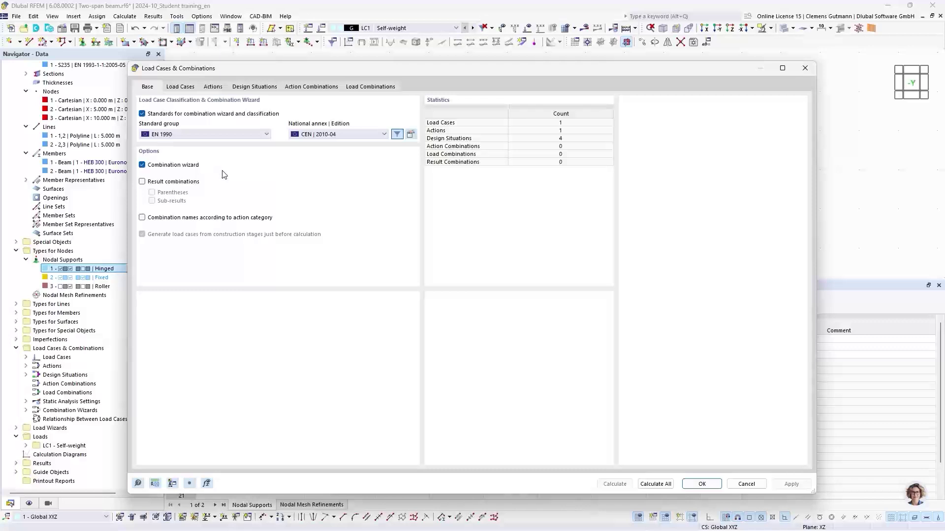
{"action": "left_click", "coordinate": [187, 89]}
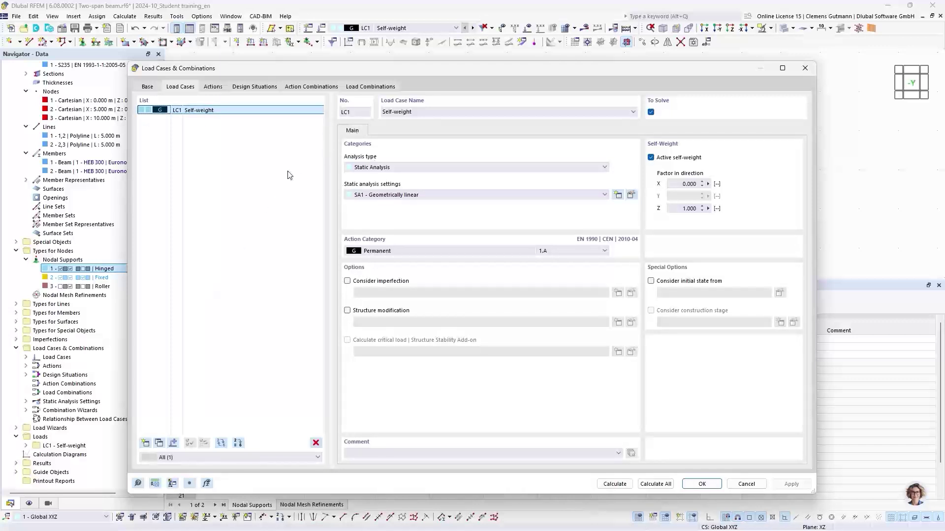
Create load case LC2 'Imposed load left' with the action category Imposed loads - category A: domestic, residential areas.
{"action": "left_click", "coordinate": [146, 444]}
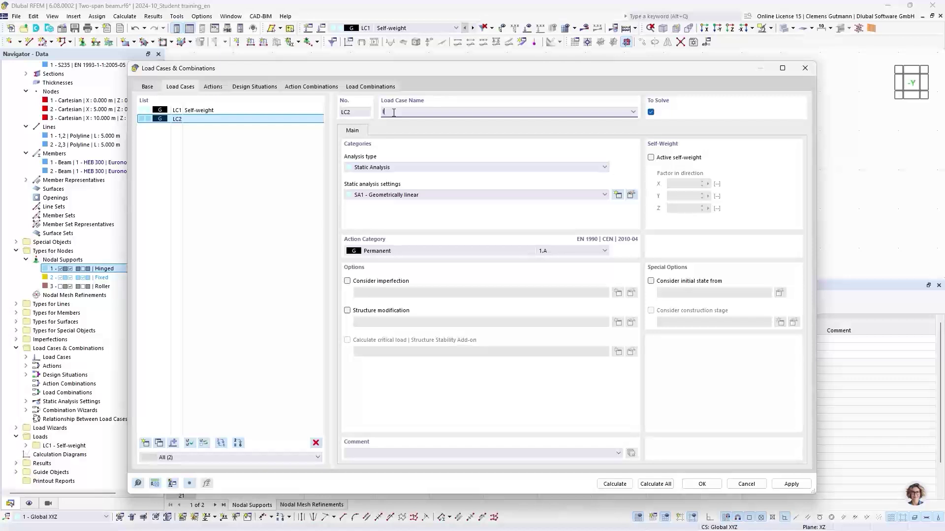
{"action": "type", "text": "Imposed load left"}
{"action": "key", "text": "Tab"}
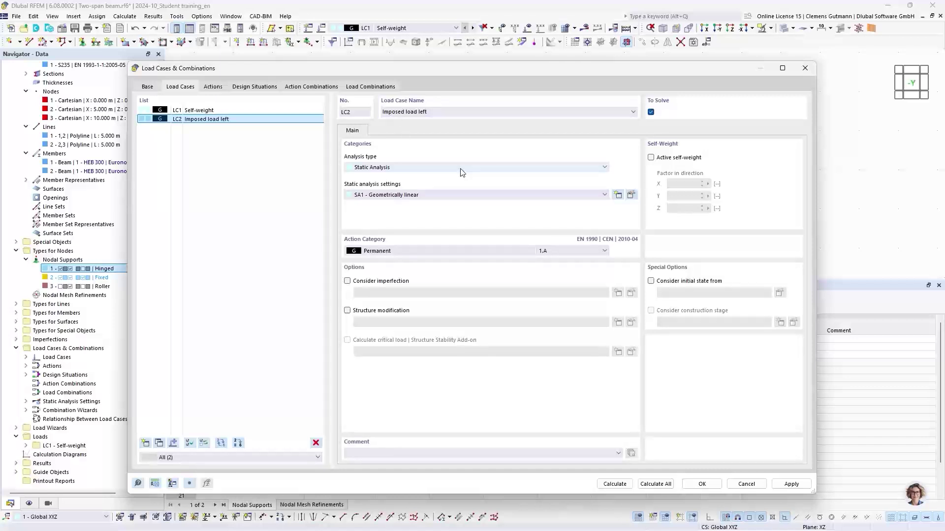
{"action": "left_click", "coordinate": [386, 252]}
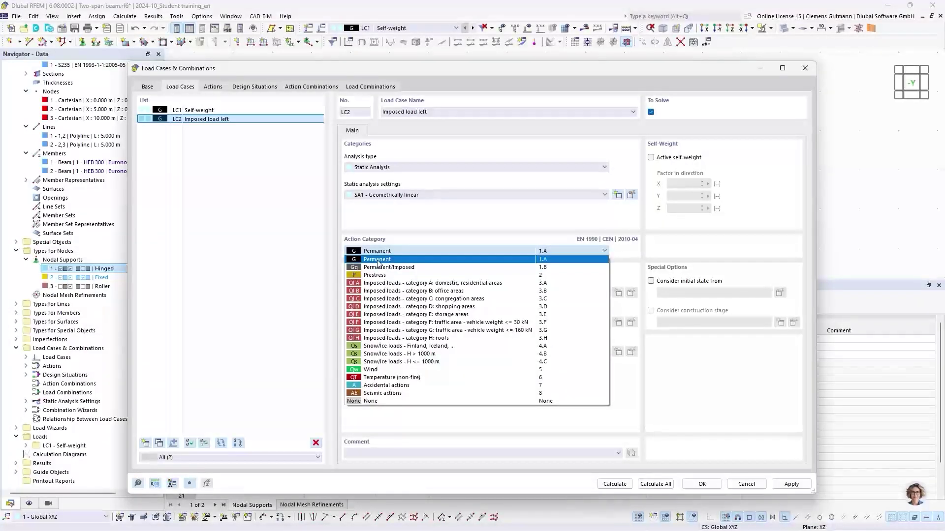
{"action": "left_click", "coordinate": [386, 284]}
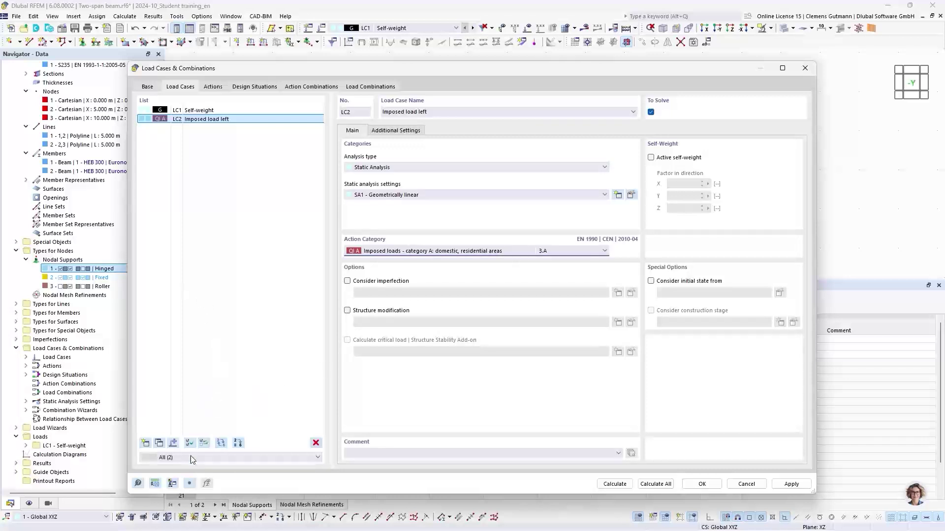
Copy load case LC2 and rename the copy 'Imposed load right'.
{"action": "left_click", "coordinate": [160, 444]}
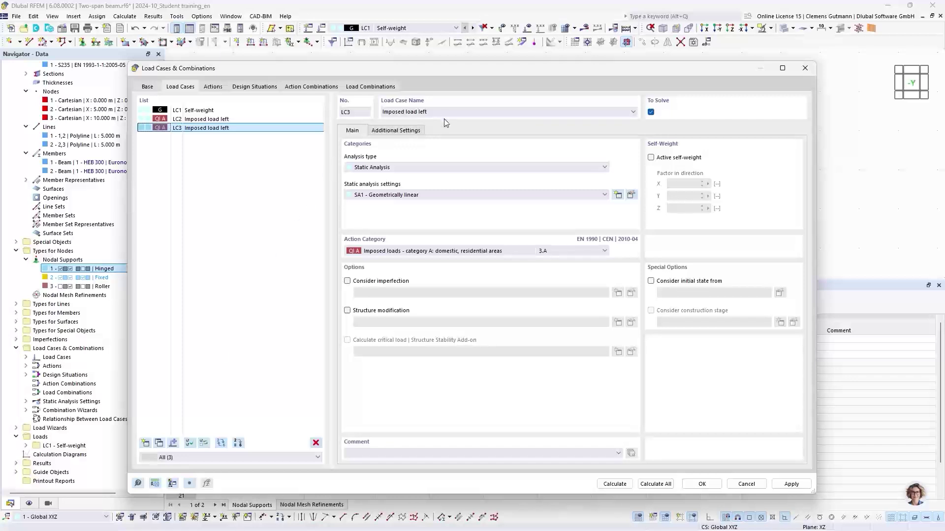
{"action": "double_click", "coordinate": [424, 112]}
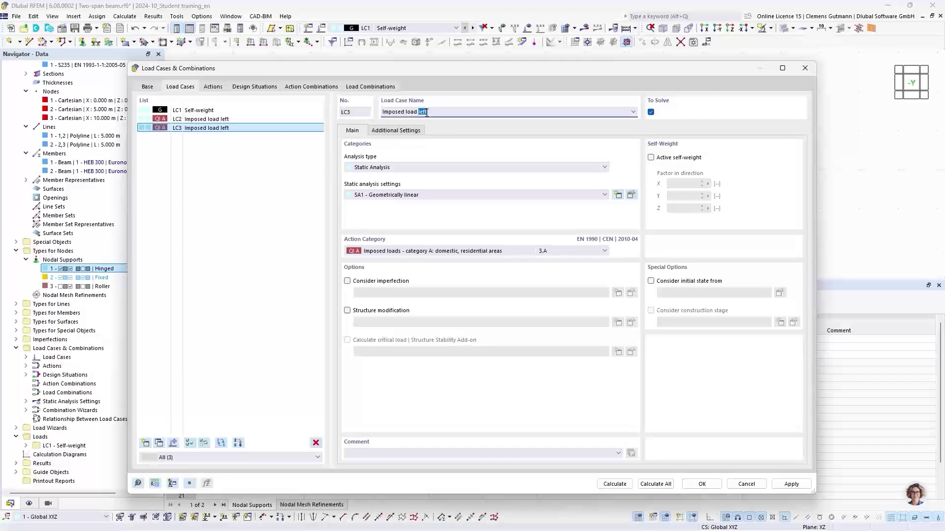
{"action": "type", "text": "right"}
{"action": "key", "text": "Return"}
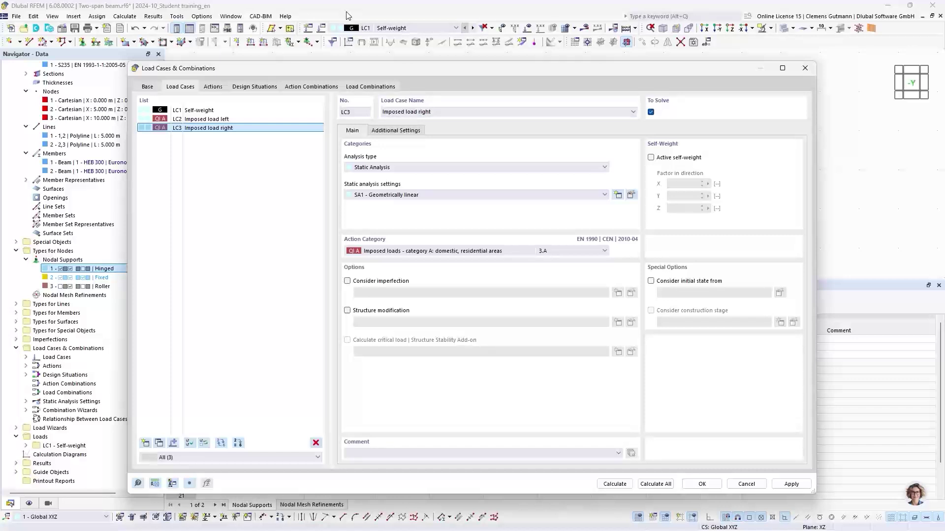
Examine the action types and the assigned load cases of the permanent and imposed load actions.
{"action": "left_click", "coordinate": [213, 87]}
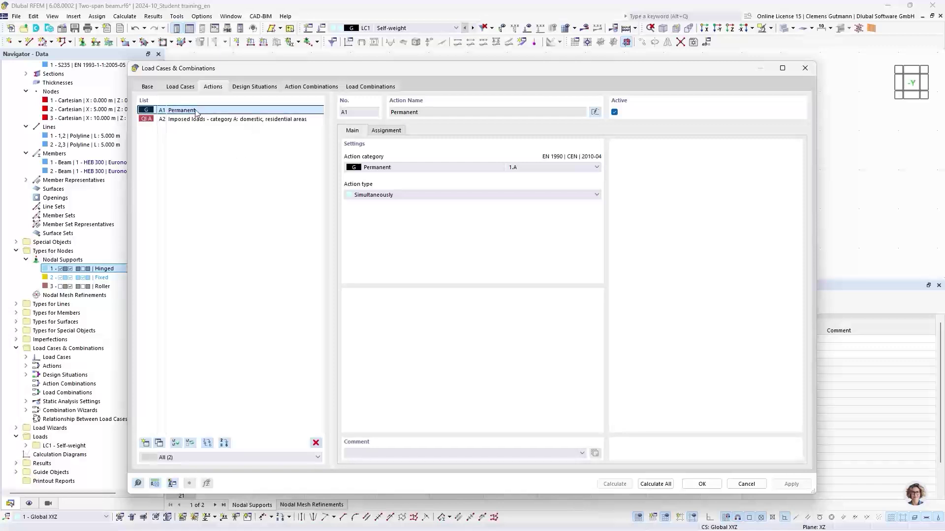
{"action": "left_click", "coordinate": [384, 133]}
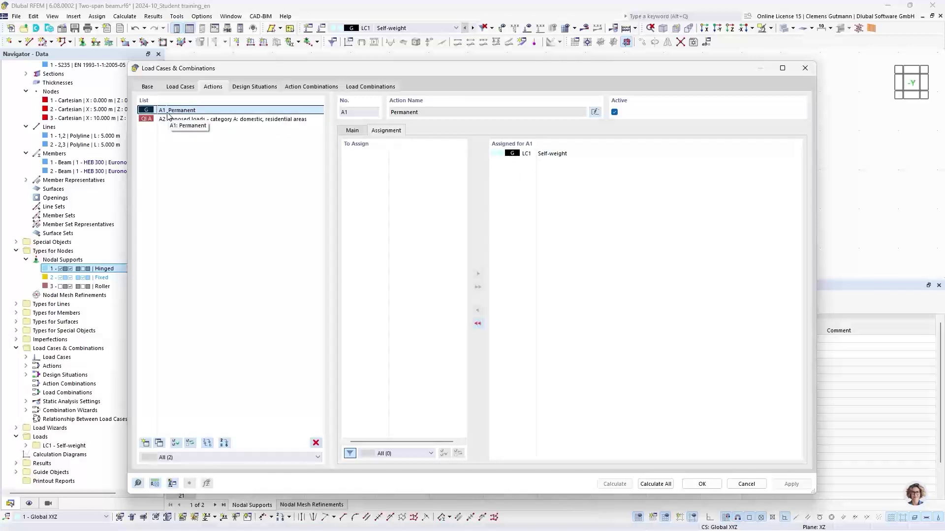
{"action": "left_click", "coordinate": [182, 121]}
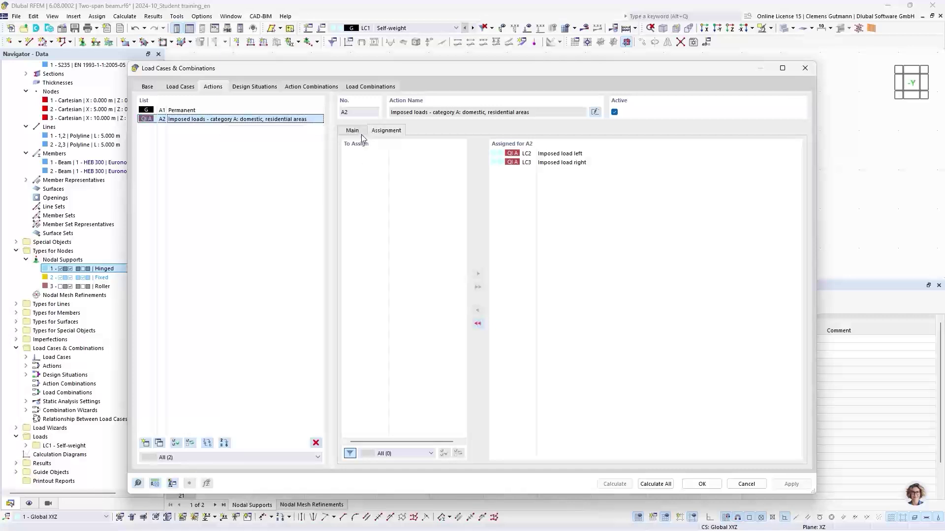
{"action": "left_click", "coordinate": [357, 134]}
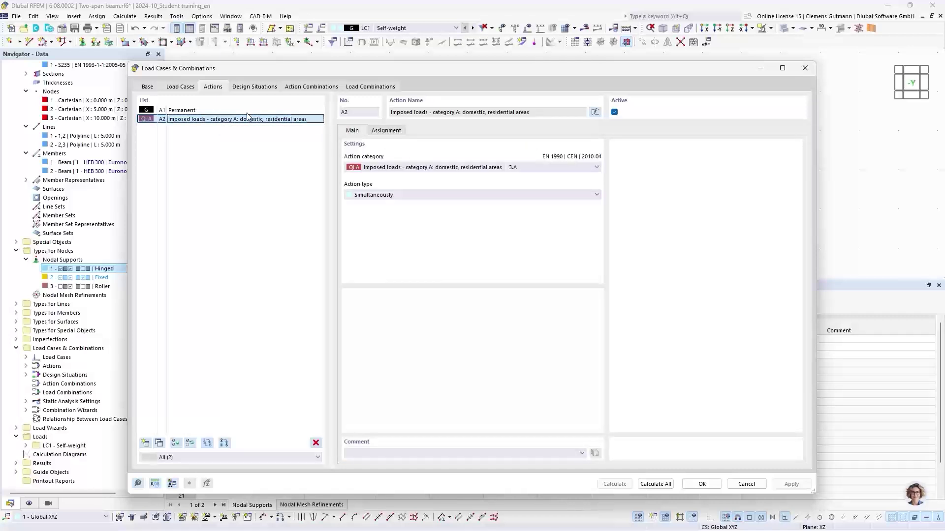
{"action": "left_click", "coordinate": [197, 111]}
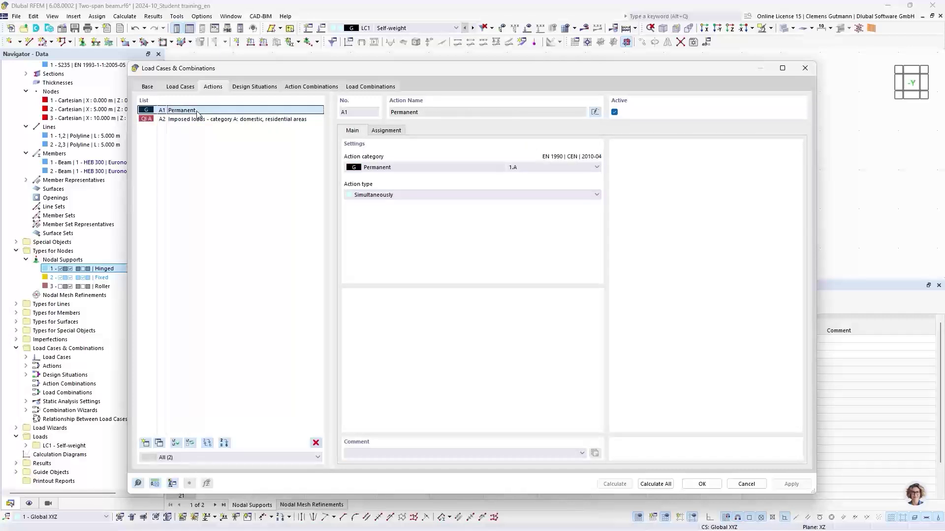
Check the available action types for the permanent and imposed load actions and which load cases belong to each.
{"action": "left_click", "coordinate": [378, 197]}
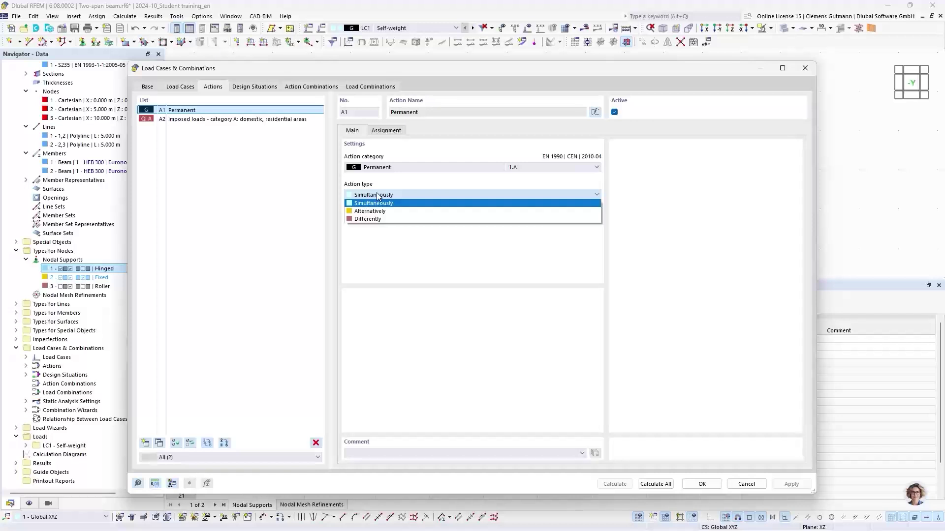
{"action": "left_click", "coordinate": [377, 196]}
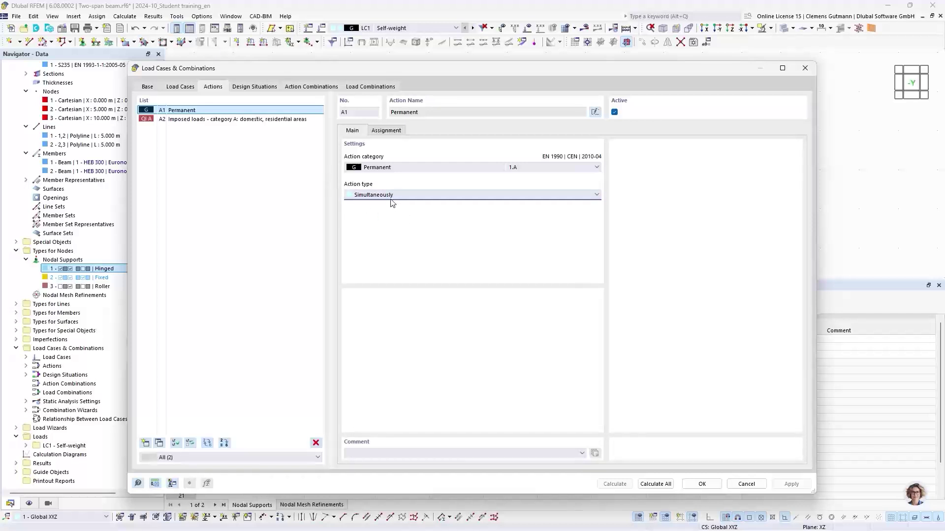
{"action": "left_click", "coordinate": [388, 196]}
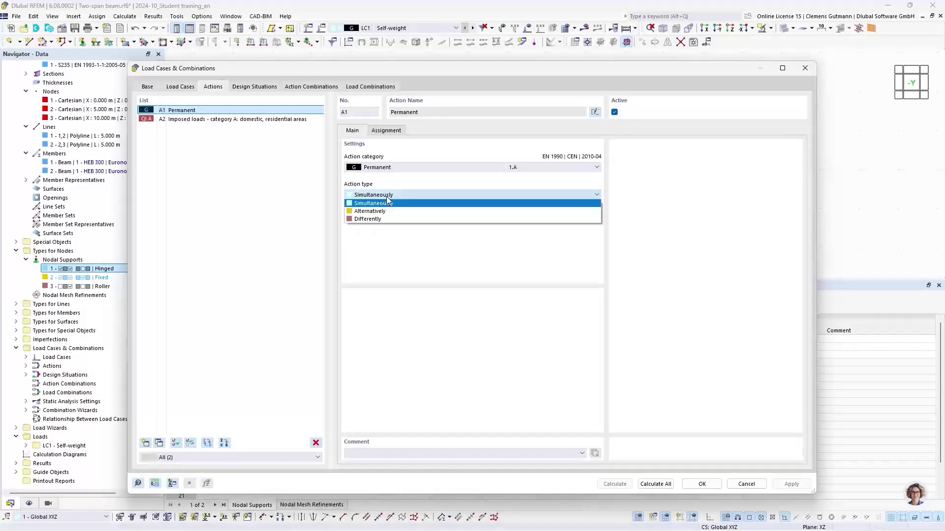
{"action": "left_click", "coordinate": [387, 199]}
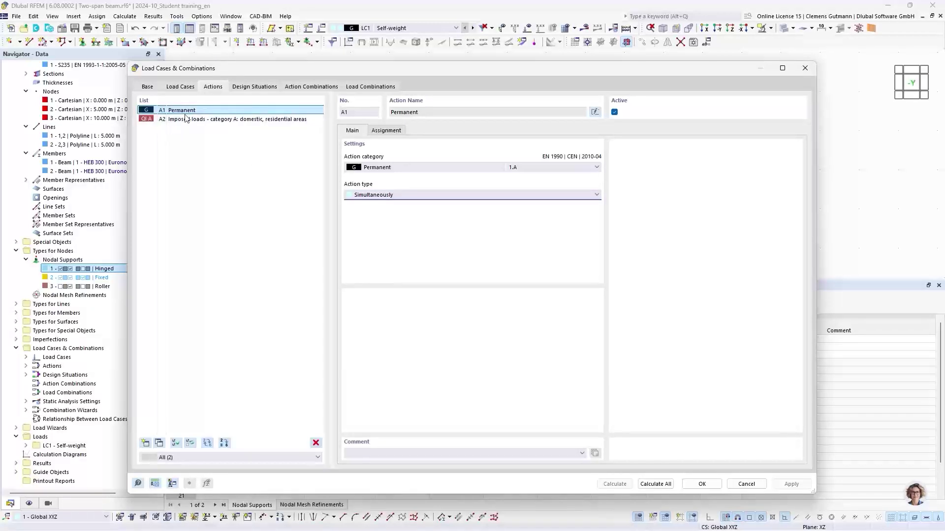
{"action": "left_click", "coordinate": [387, 131]}
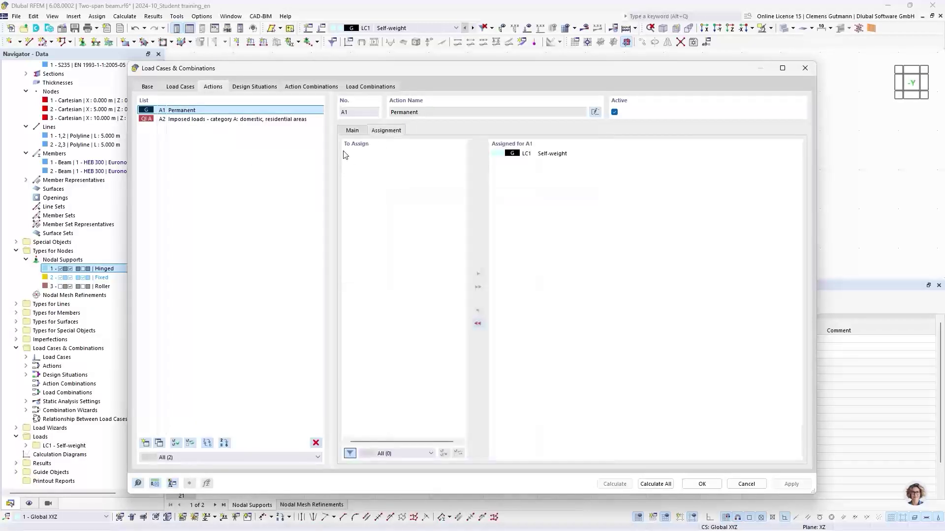
{"action": "left_click", "coordinate": [192, 119]}
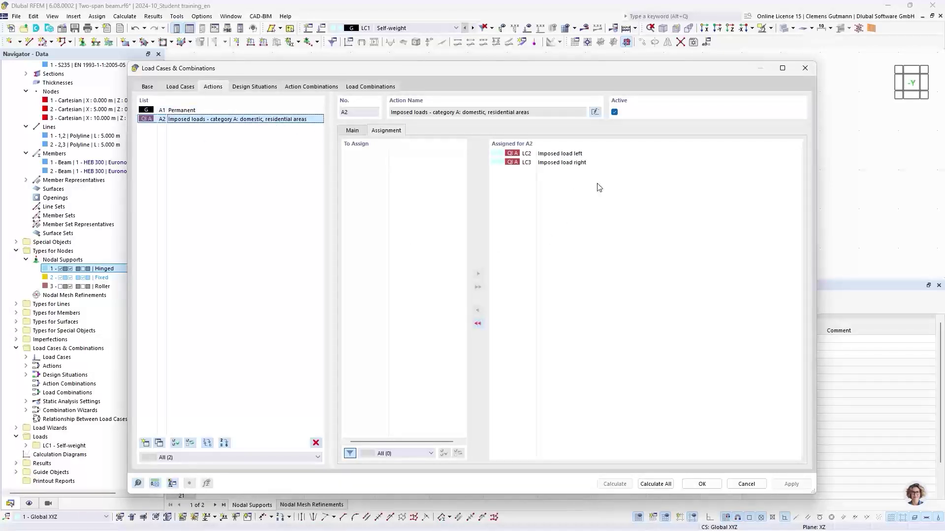
{"action": "left_click", "coordinate": [363, 132]}
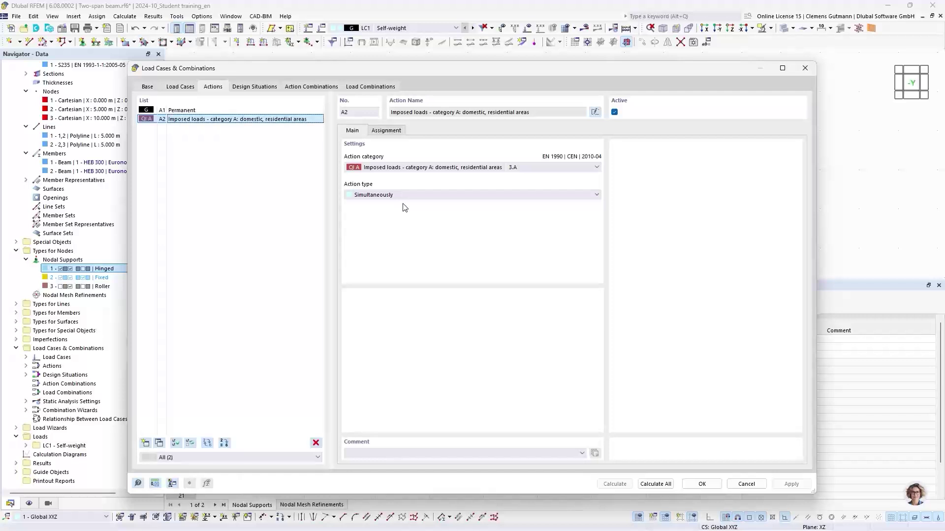
{"action": "left_click", "coordinate": [412, 194]}
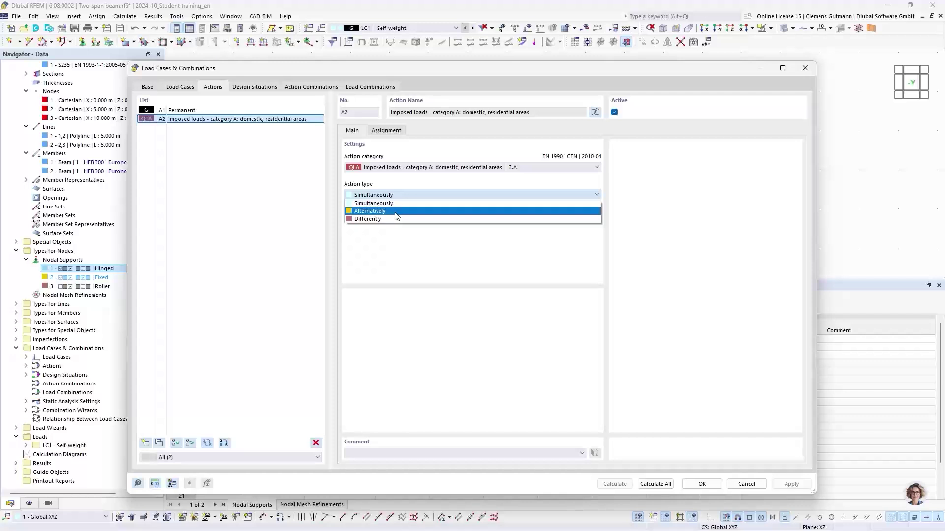
{"action": "left_click", "coordinate": [406, 204]}
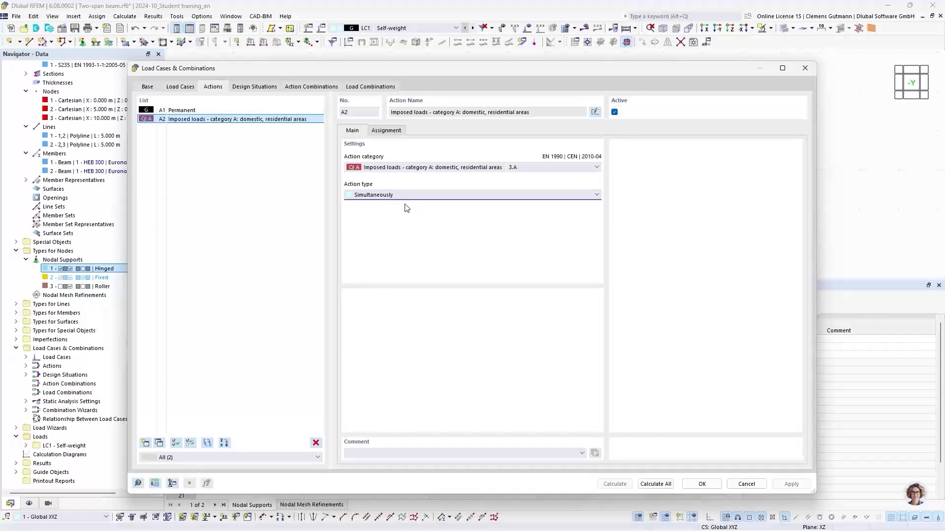
Review the design situations and the generated action combinations, including AC3 of the SLS characteristic situation.
{"action": "left_click", "coordinate": [254, 87]}
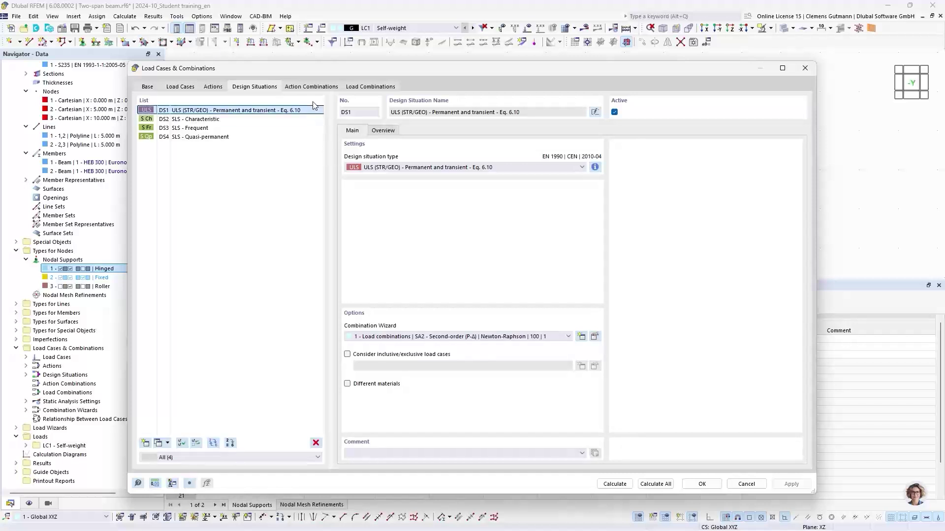
{"action": "left_click", "coordinate": [319, 90]}
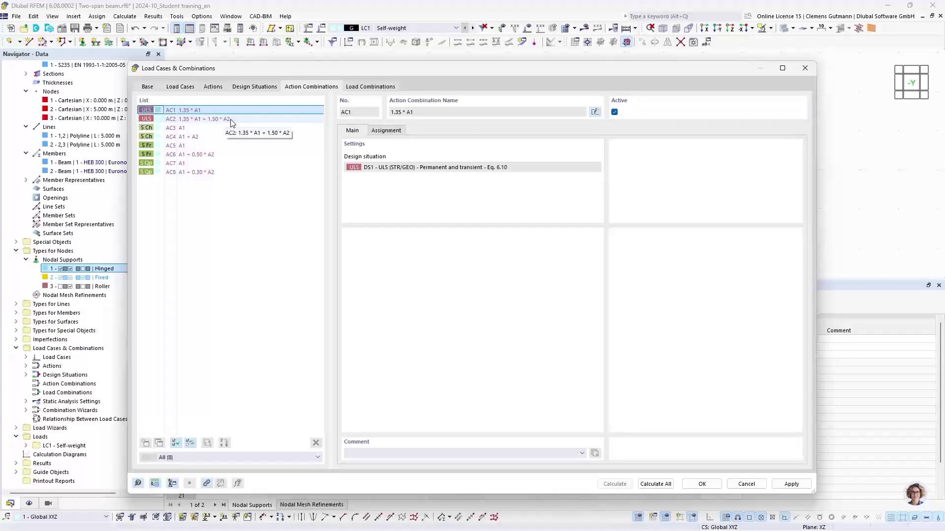
{"action": "left_click", "coordinate": [183, 128]}
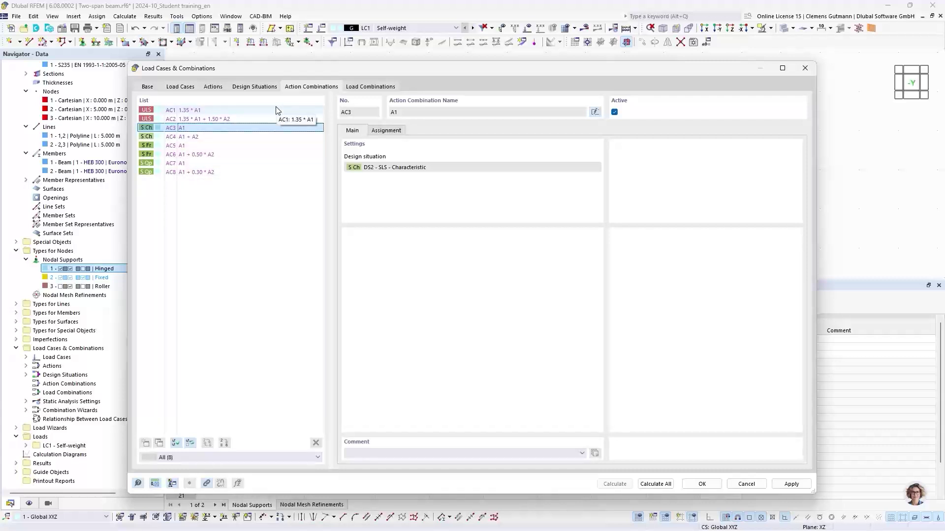
Examine the load cases and factors assigned to ULS load combinations CO1 to CO4.
{"action": "left_click", "coordinate": [367, 88]}
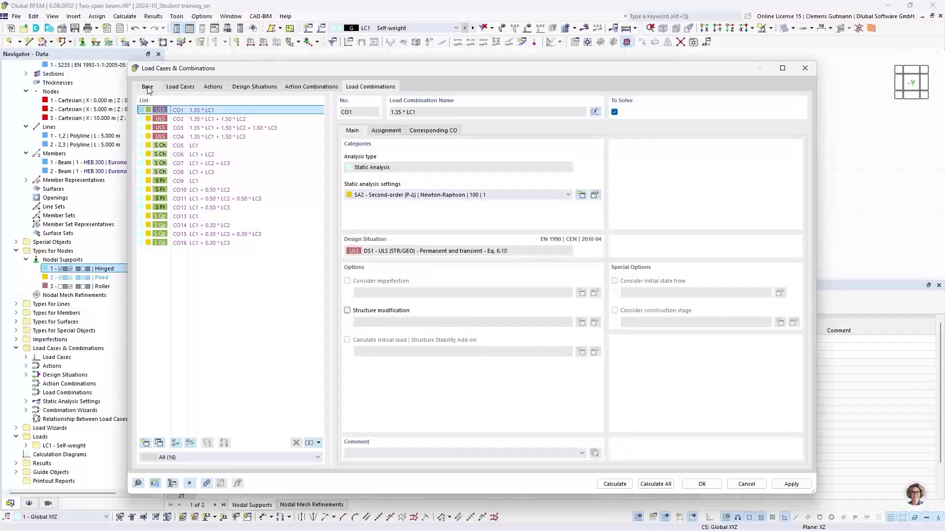
{"action": "left_click", "coordinate": [386, 131]}
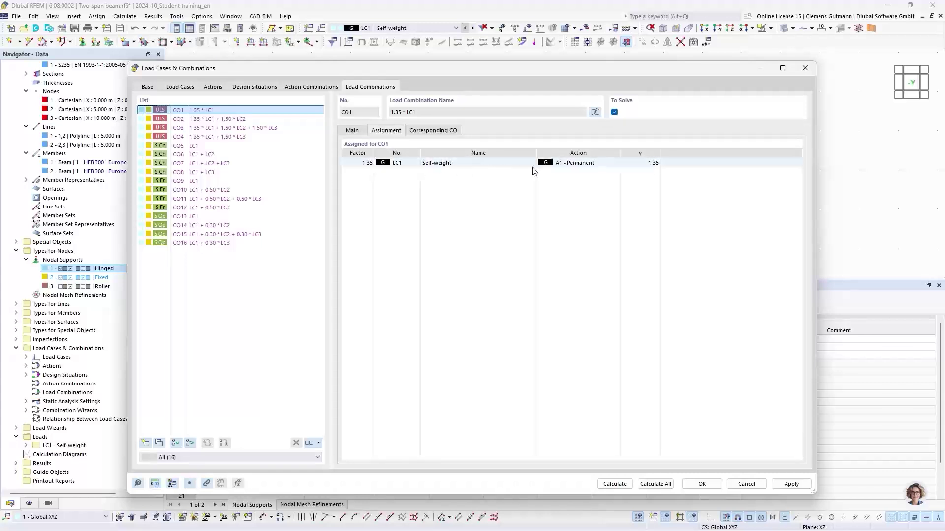
{"action": "left_click", "coordinate": [215, 123]}
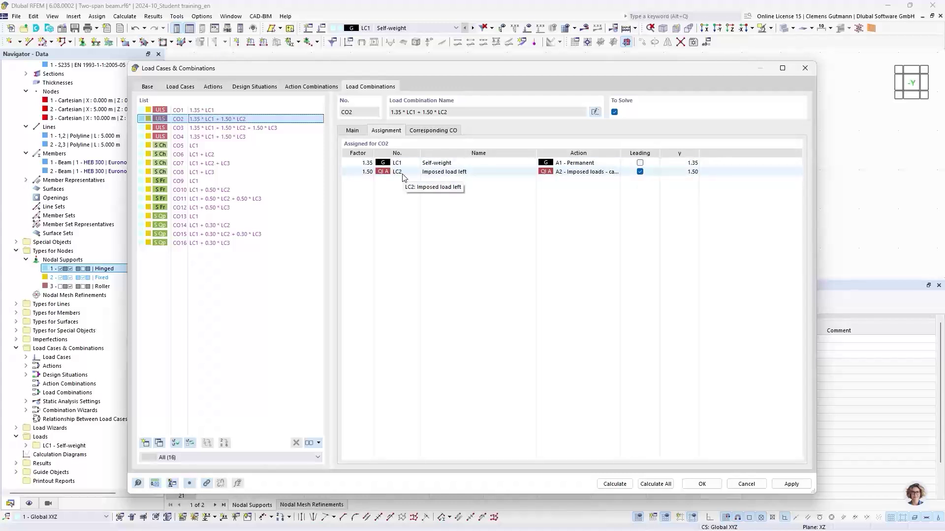
{"action": "left_click", "coordinate": [221, 130]}
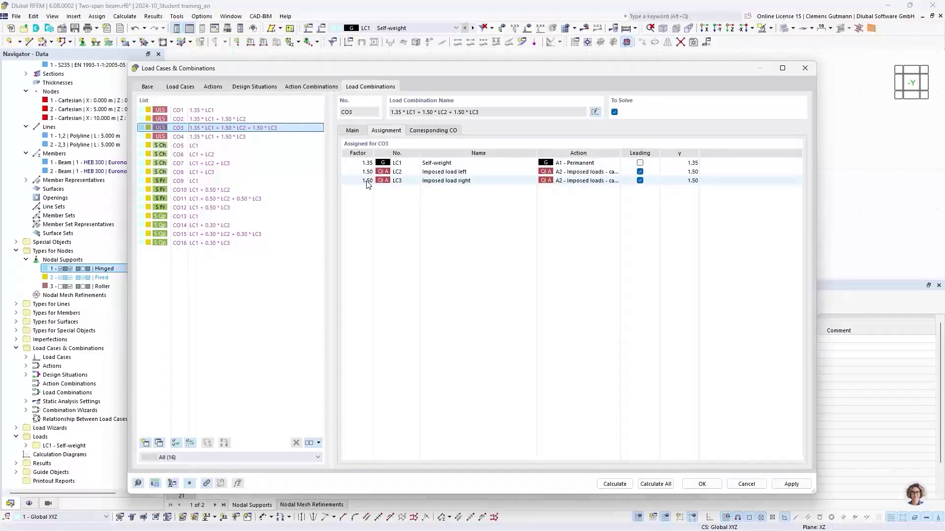
{"action": "left_click", "coordinate": [236, 137]}
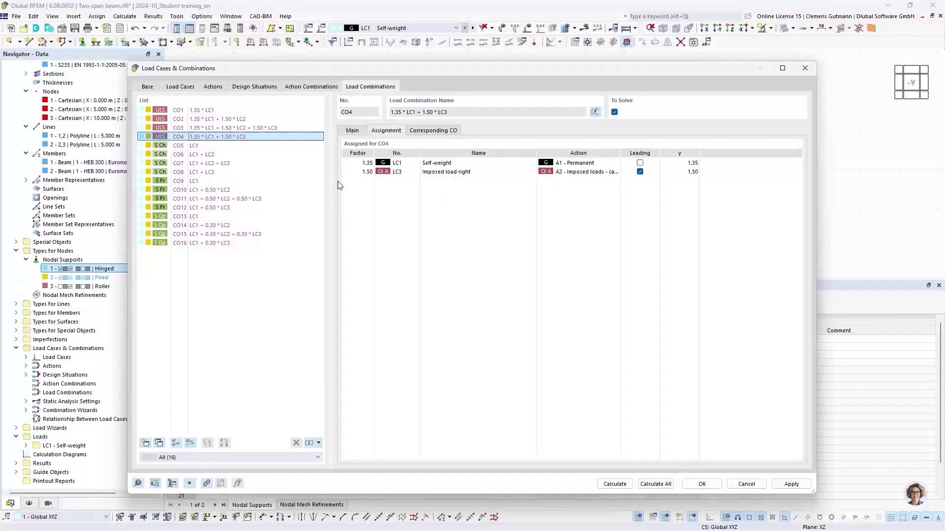
Set the action type of the imposed loads action A2 to Alternatively and inspect the regenerated load combinations.
{"action": "left_click", "coordinate": [216, 87]}
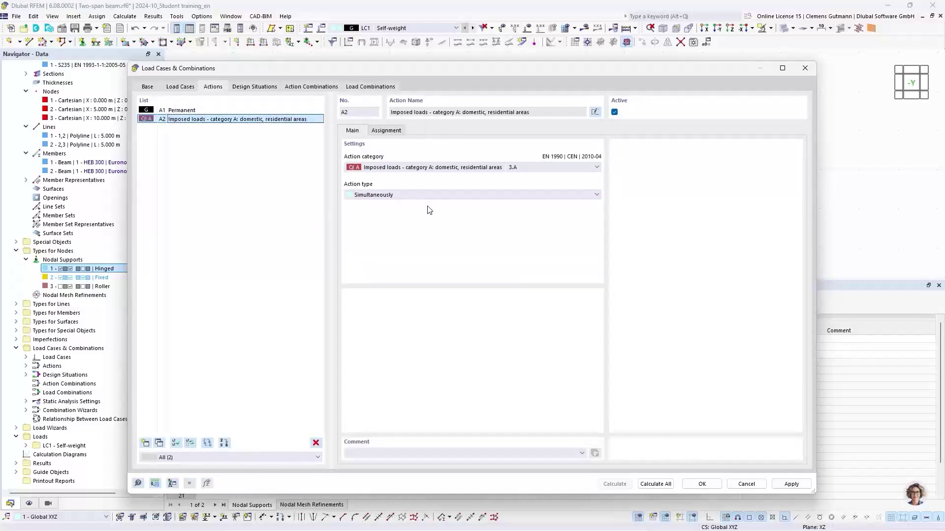
{"action": "left_click", "coordinate": [377, 195]}
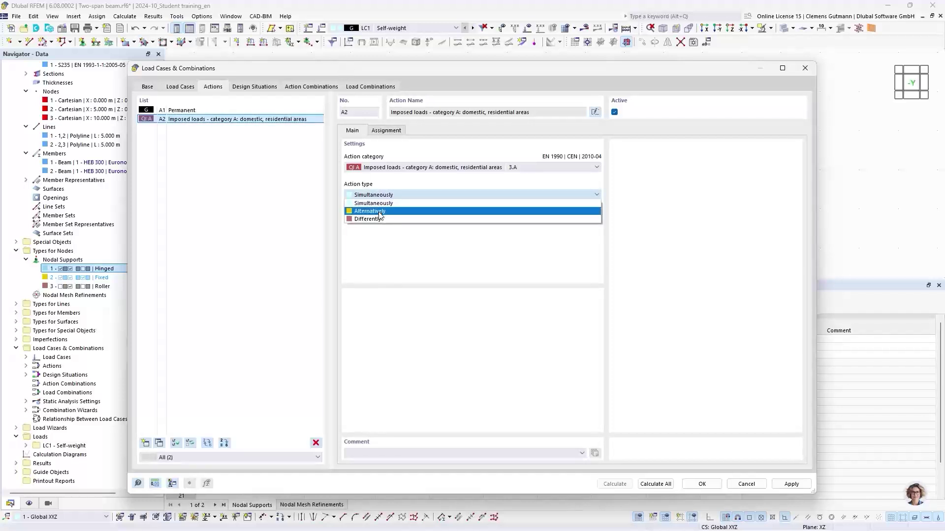
{"action": "left_click", "coordinate": [380, 212]}
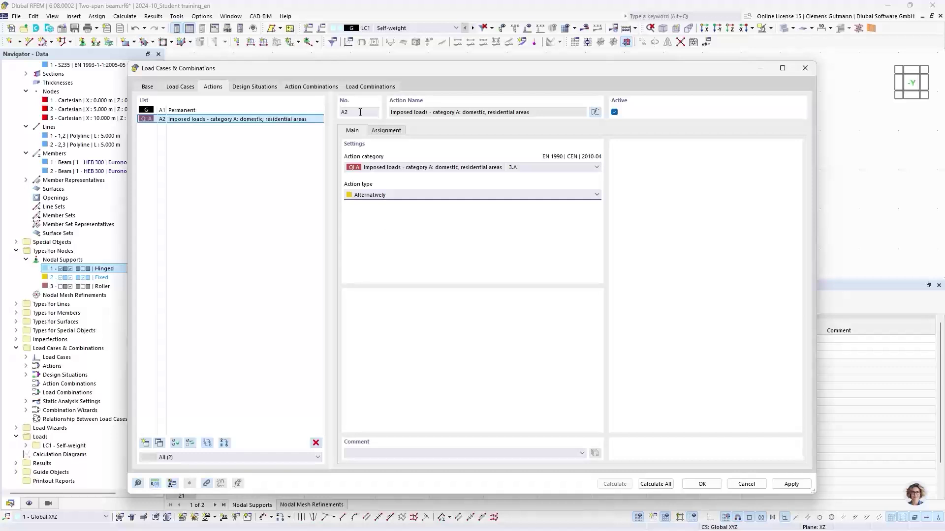
{"action": "left_click", "coordinate": [354, 88]}
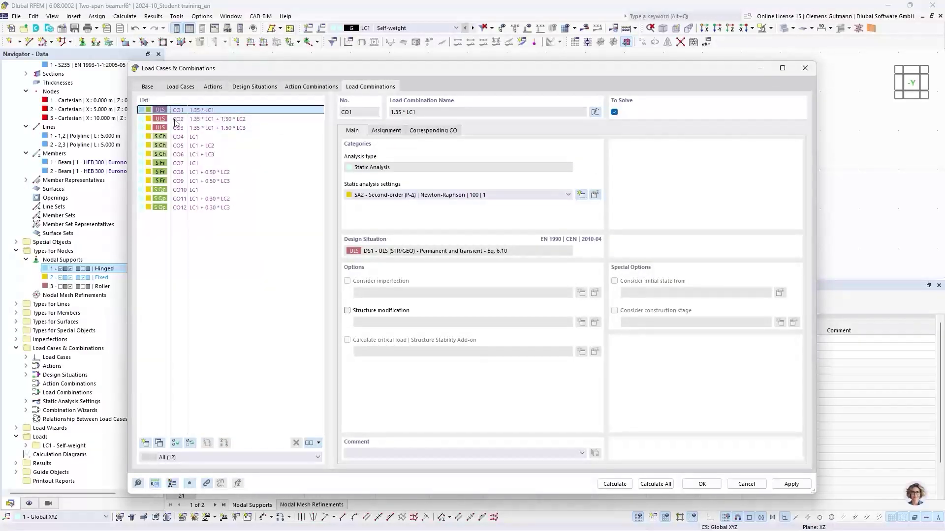
{"action": "left_click", "coordinate": [245, 119]}
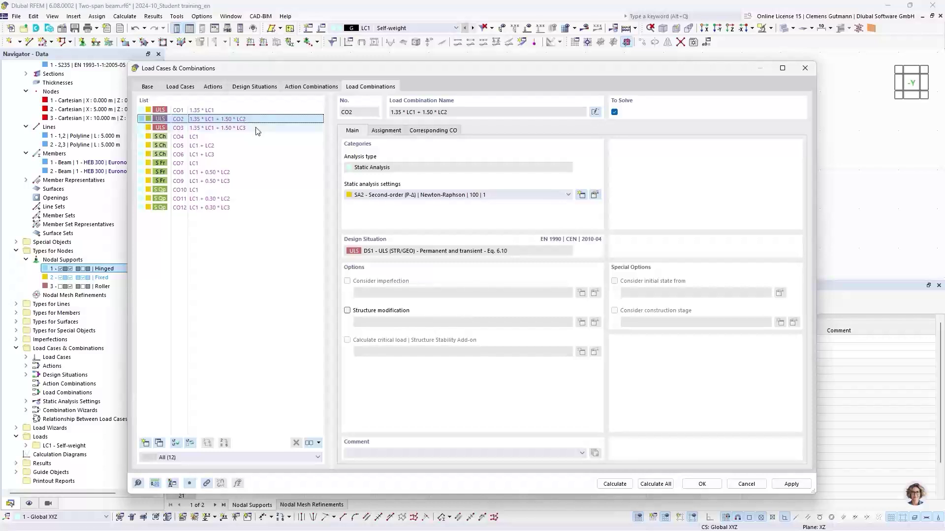
{"action": "left_click", "coordinate": [396, 132]}
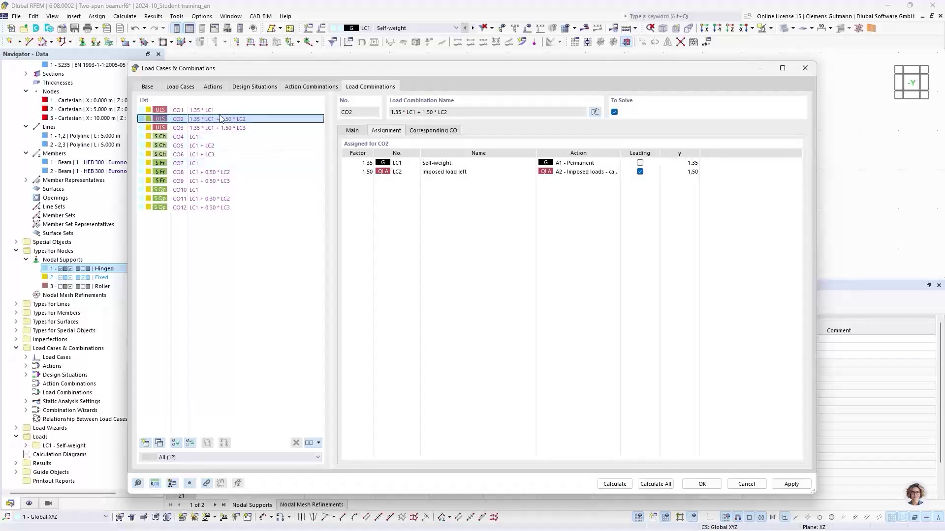
Set the action type of the imposed loads action A2 back to Simultaneously.
{"action": "left_click", "coordinate": [213, 87]}
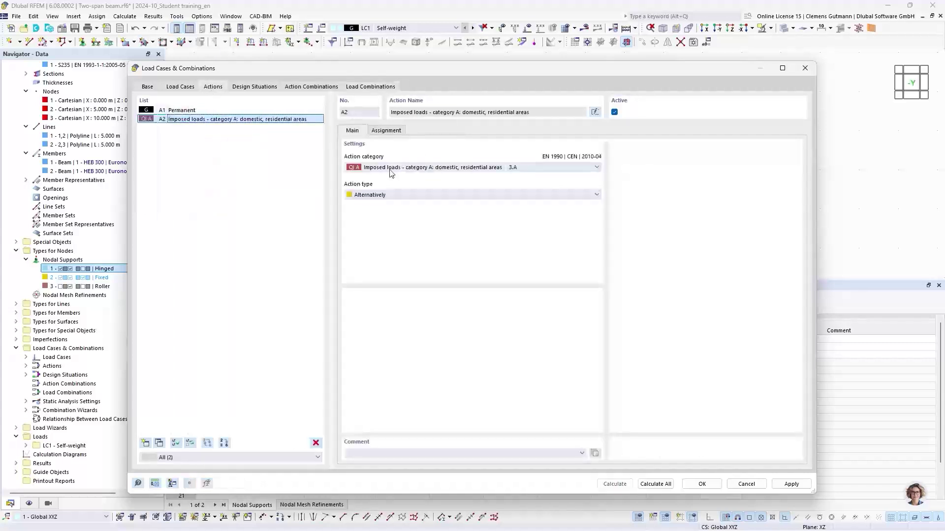
{"action": "left_click", "coordinate": [392, 194]}
{"action": "left_click", "coordinate": [374, 211]}
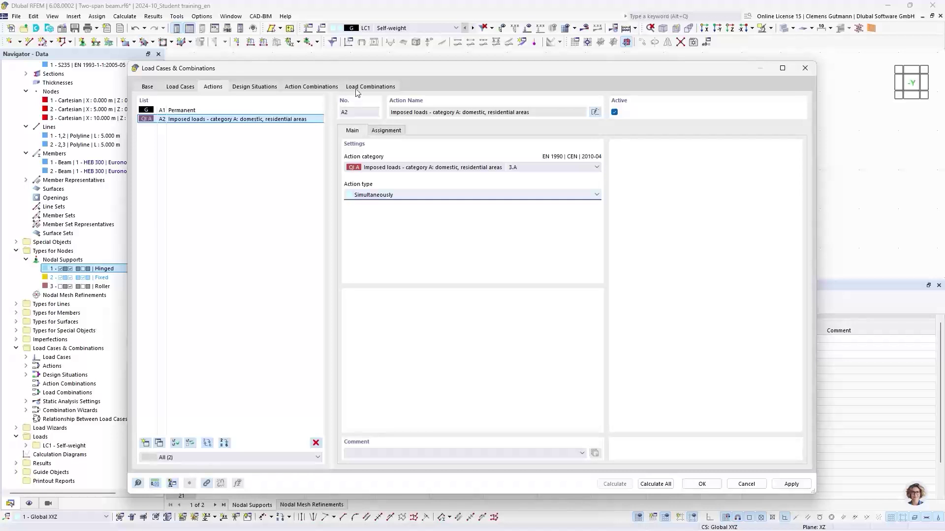
Review ULS load combinations CO1 to CO4 again and accept the load case and combination settings.
{"action": "left_click", "coordinate": [370, 87]}
{"action": "left_click", "coordinate": [258, 128]}
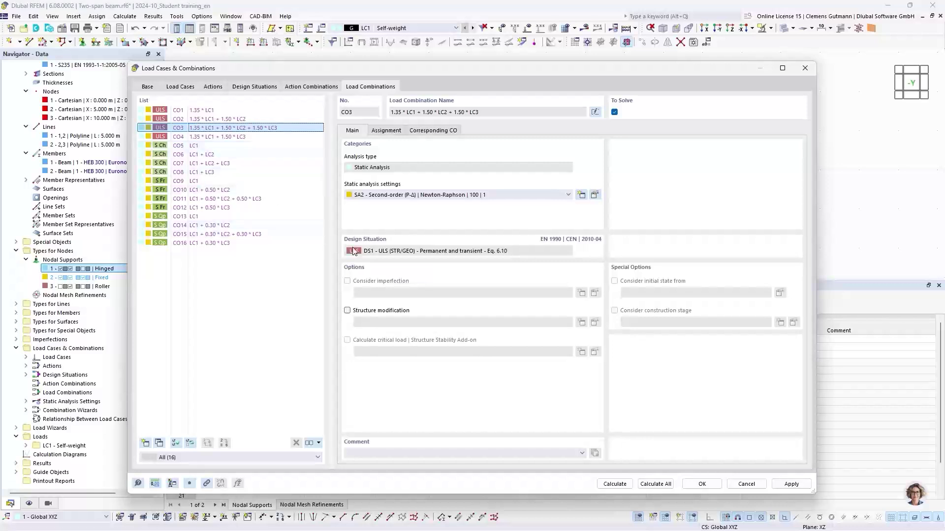
{"action": "left_click", "coordinate": [200, 111]}
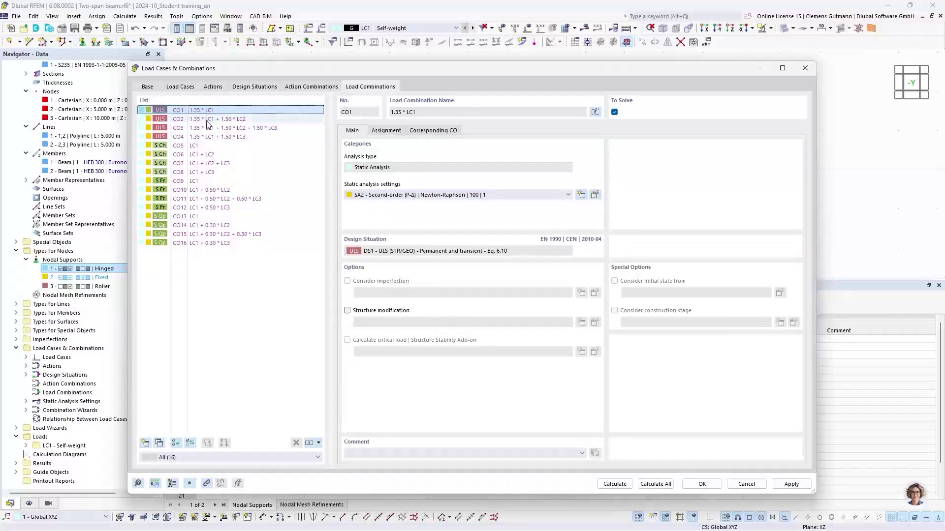
{"action": "left_click", "coordinate": [206, 119]}
{"action": "left_click", "coordinate": [211, 129]}
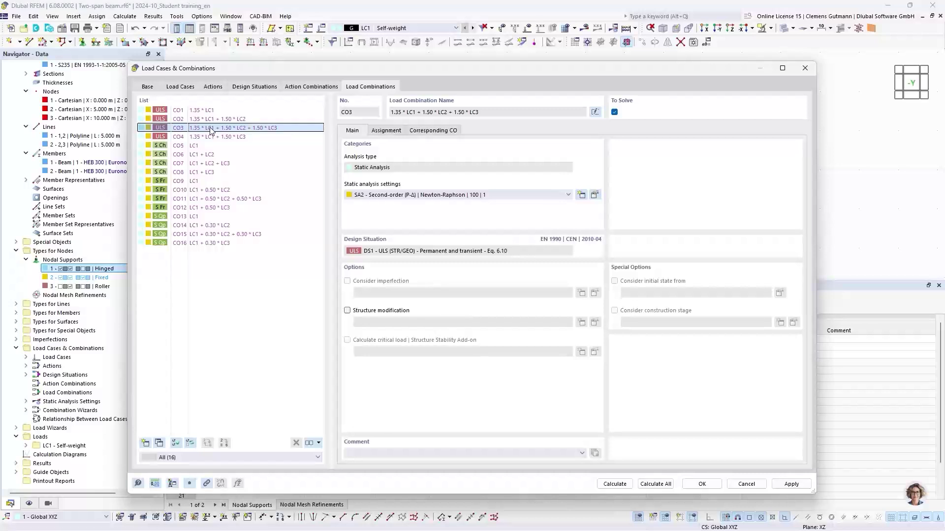
{"action": "left_click", "coordinate": [216, 137]}
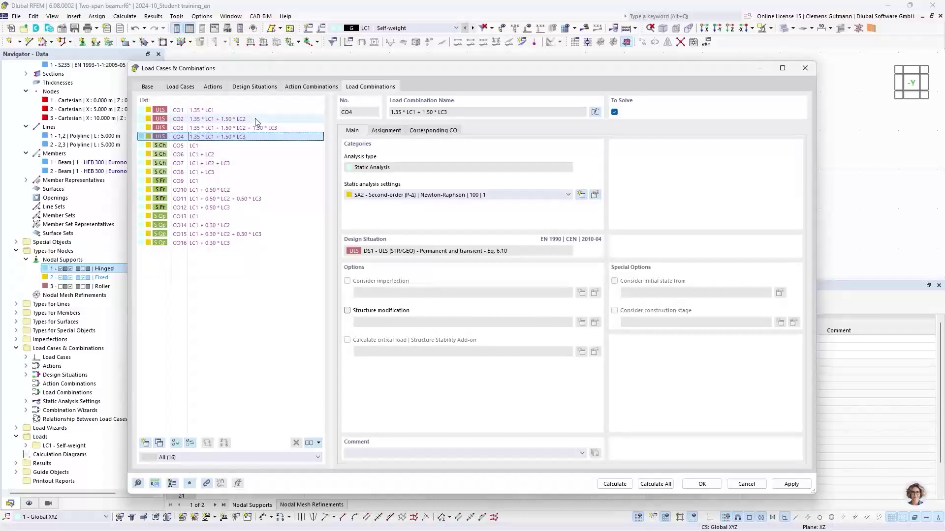
{"action": "left_click", "coordinate": [702, 484]}
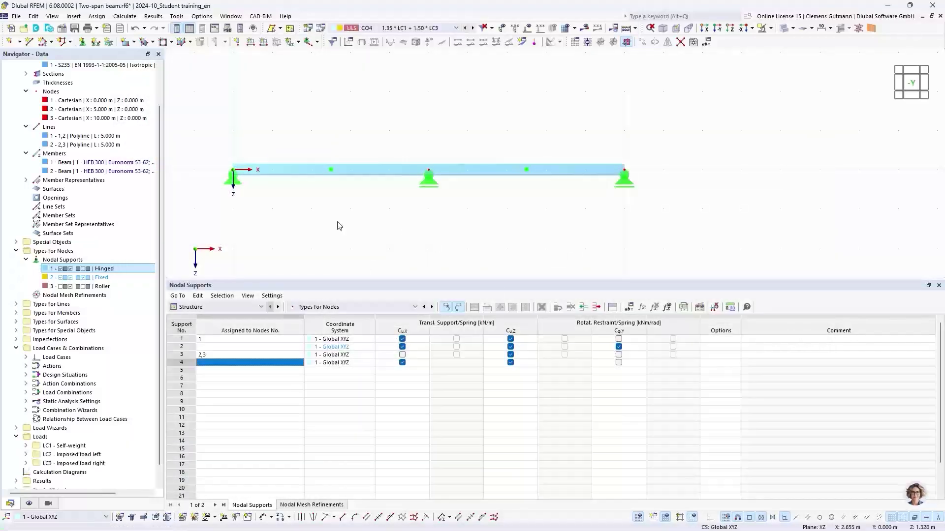
Start a new member load in load case LC1 - Self-weight and assign it to members 1 and 2.
{"action": "scroll", "coordinate": [95, 358], "scroll_direction": "down", "scroll_amount": 1}
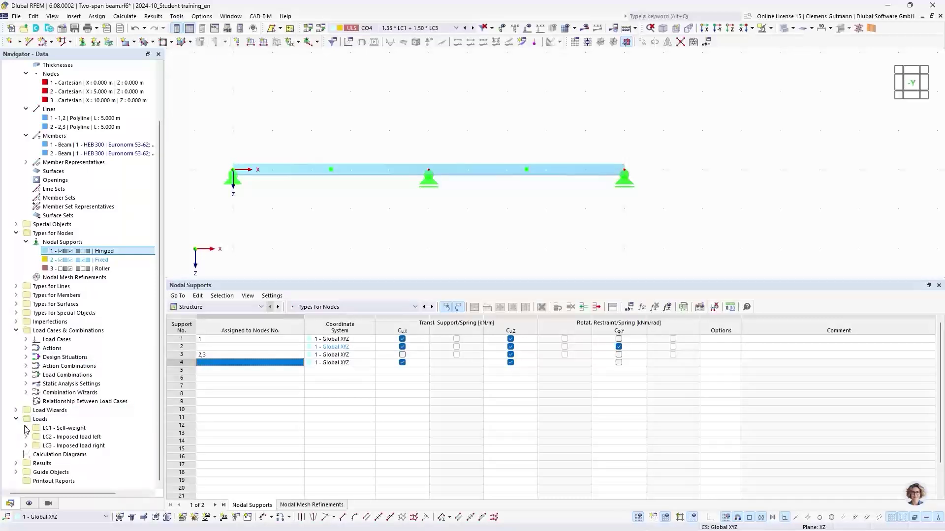
{"action": "left_click", "coordinate": [265, 44]}
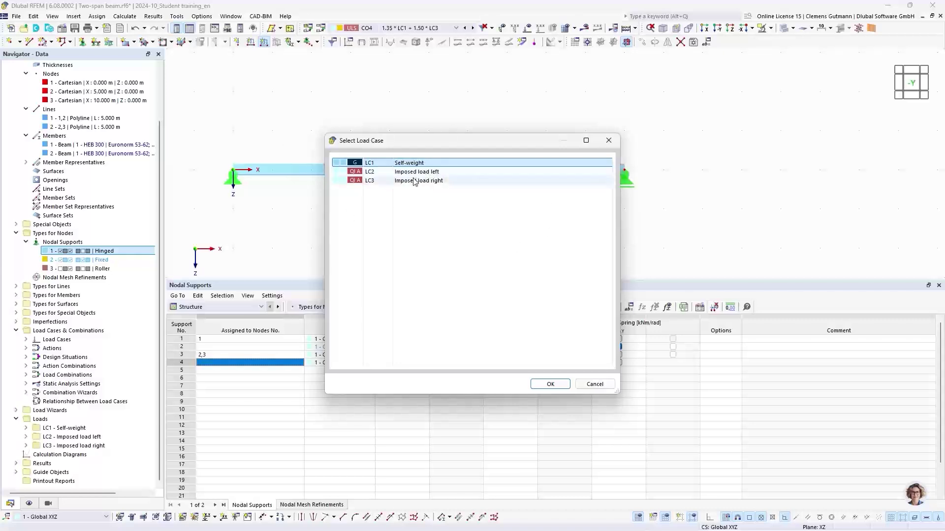
{"action": "left_click", "coordinate": [551, 383]}
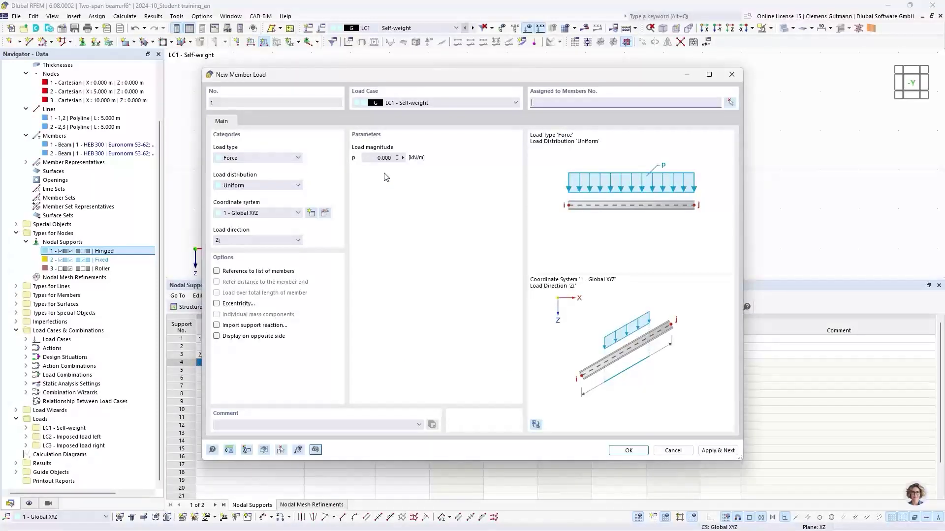
{"action": "left_click_drag", "start_coordinate": [568, 79], "coordinate": [432, 208]}
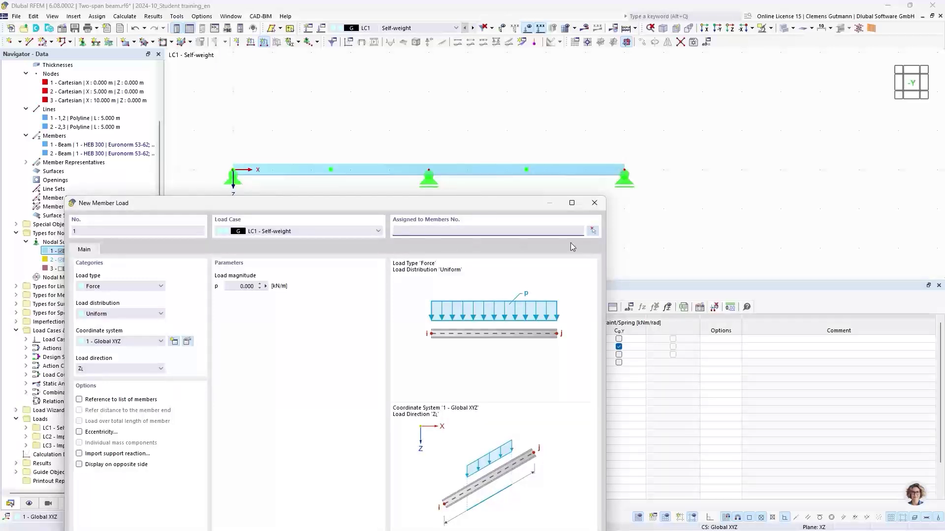
{"action": "left_click", "coordinate": [594, 232]}
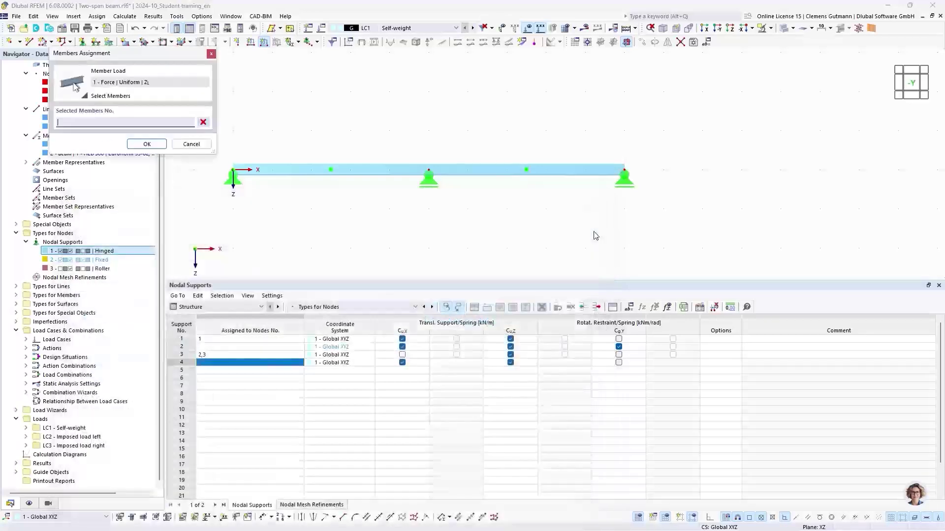
{"action": "left_click", "coordinate": [295, 171]}
{"action": "left_click", "coordinate": [487, 171]}
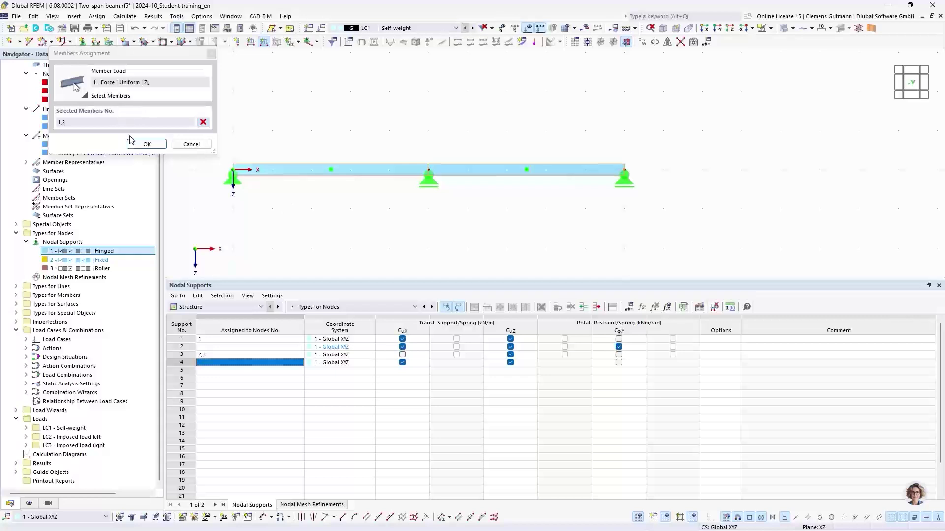
{"action": "left_click", "coordinate": [146, 143]}
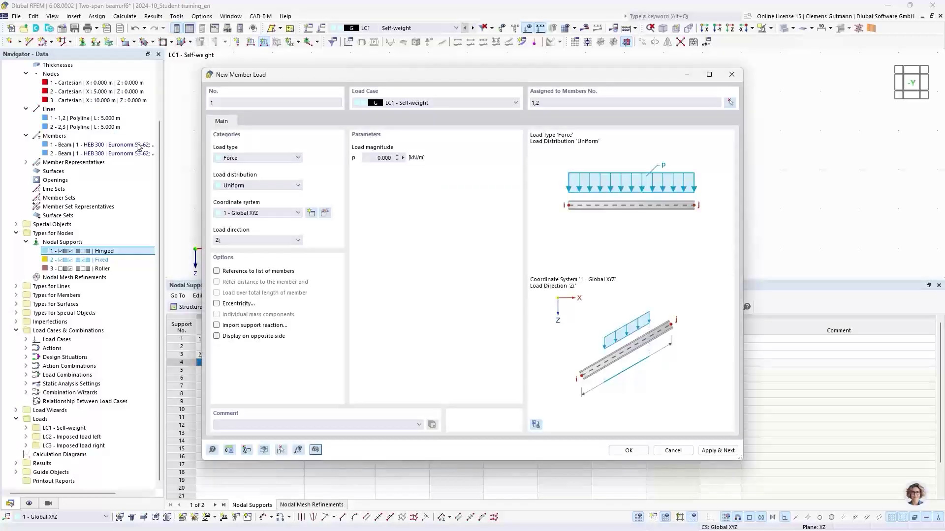
Set the uniform load magnitude to 2.5 kN/m and apply the self-weight member load.
{"action": "left_click", "coordinate": [369, 159]}
{"action": "type", "text": "2.5"}
{"action": "key", "text": "Tab"}
{"action": "left_click", "coordinate": [719, 451]}
Set the next uniform member load to 5 kN/m in load case LC2 - Imposed load left and start its graphical member selection.
{"action": "left_click", "coordinate": [415, 104]}
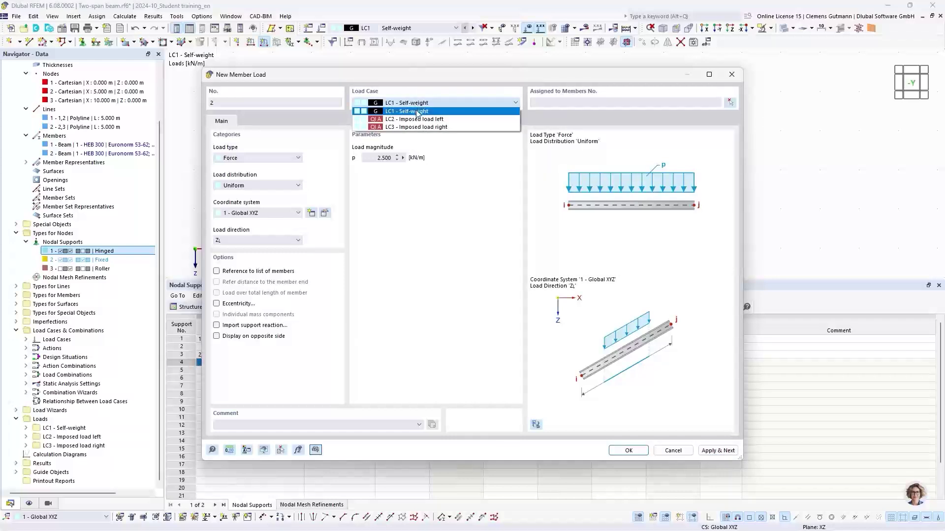
{"action": "left_click", "coordinate": [421, 119]}
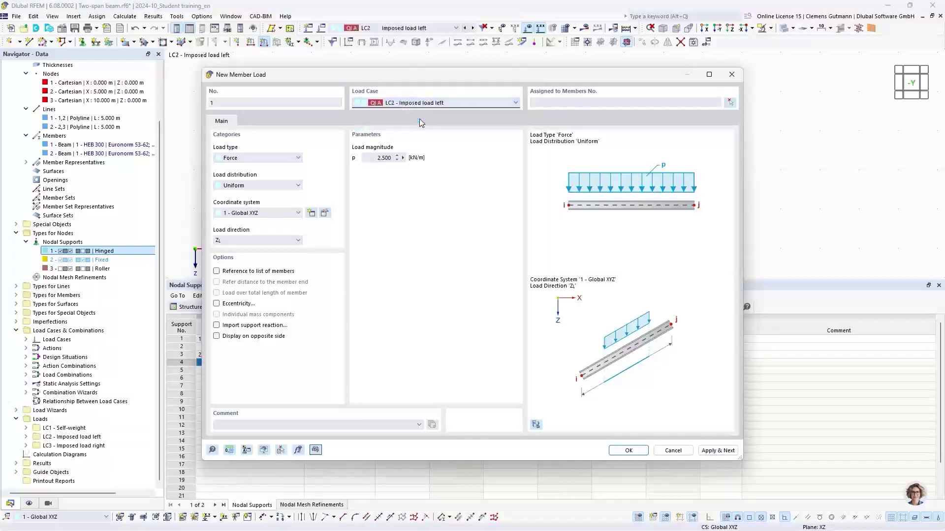
{"action": "double_click", "coordinate": [381, 158]}
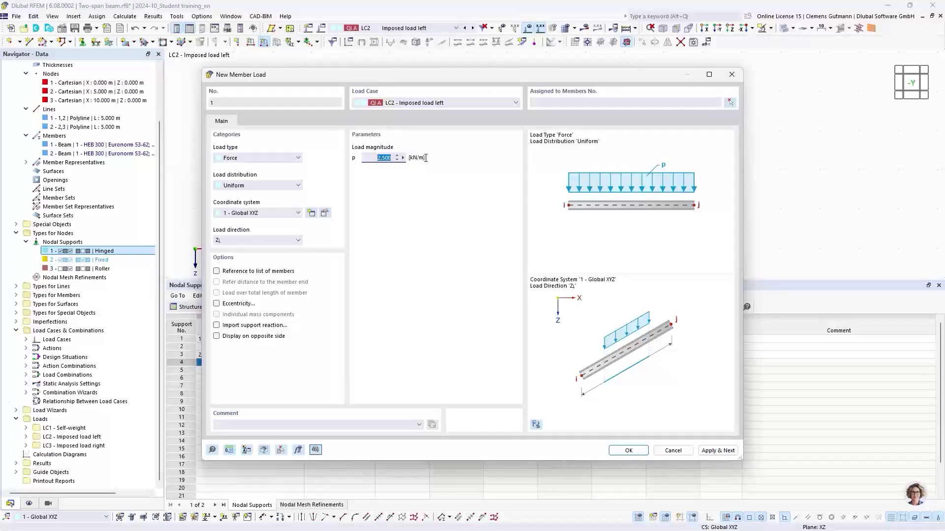
{"action": "type", "text": "5"}
{"action": "key", "text": "Tab"}
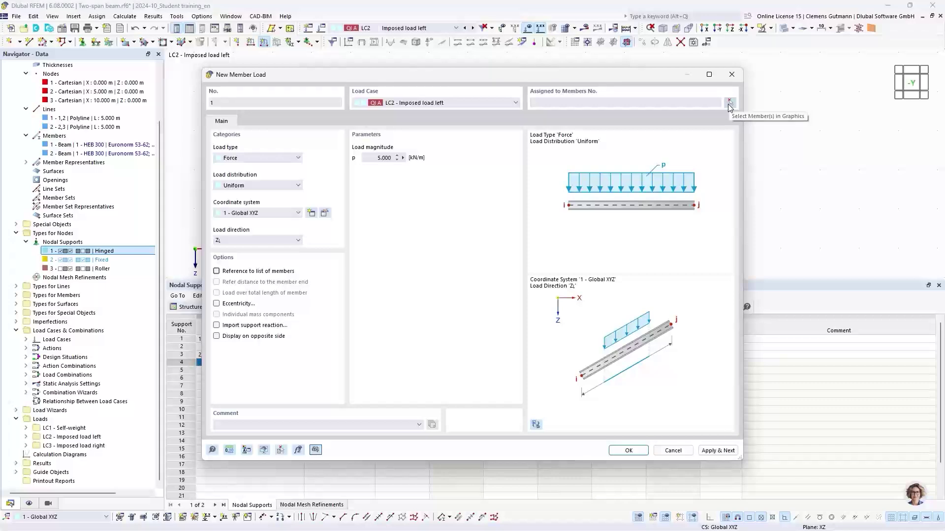
{"action": "left_click", "coordinate": [728, 105]}
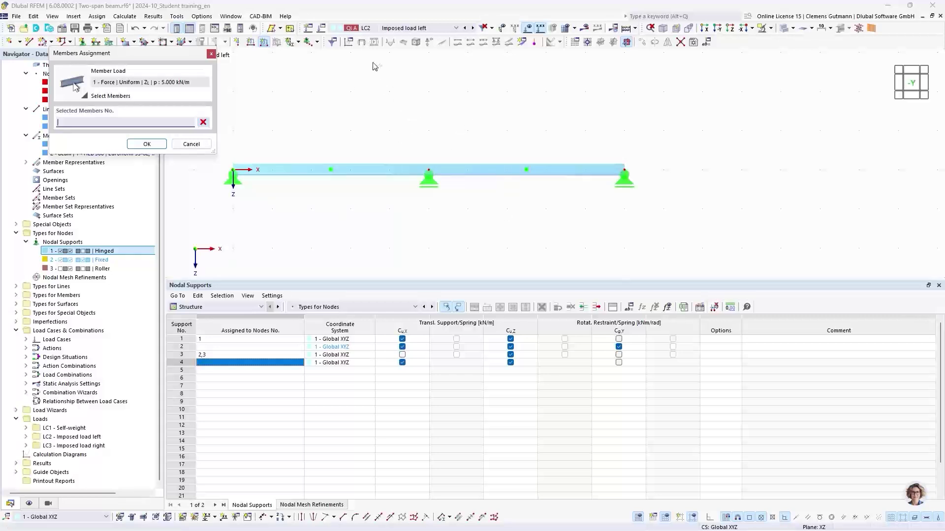
Try enclosing and crossing selection windows around part of the right span to pick its member.
{"action": "left_click_drag", "start_coordinate": [395, 91], "coordinate": [642, 156]}
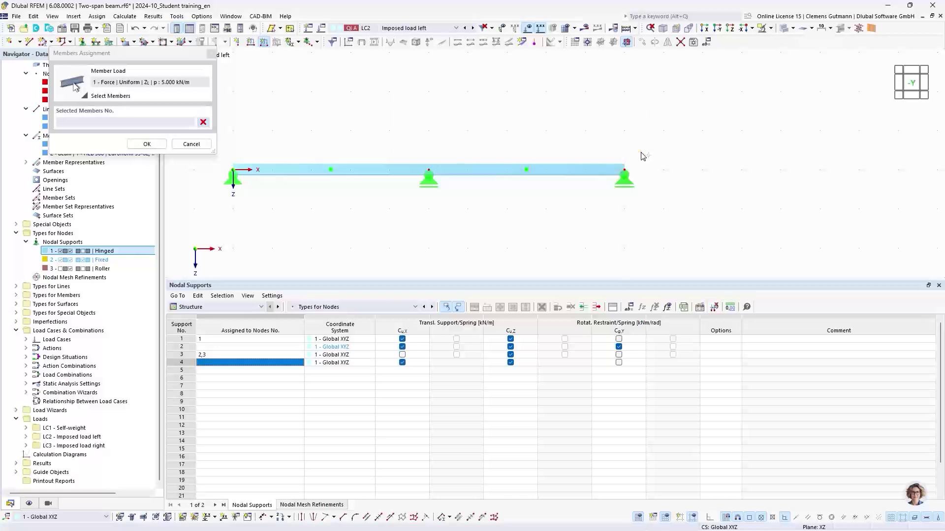
{"action": "left_click_drag", "start_coordinate": [712, 232], "coordinate": [531, 120]}
{"action": "left_click", "coordinate": [203, 122]}
{"action": "left_click_drag", "start_coordinate": [536, 110], "coordinate": [756, 243]}
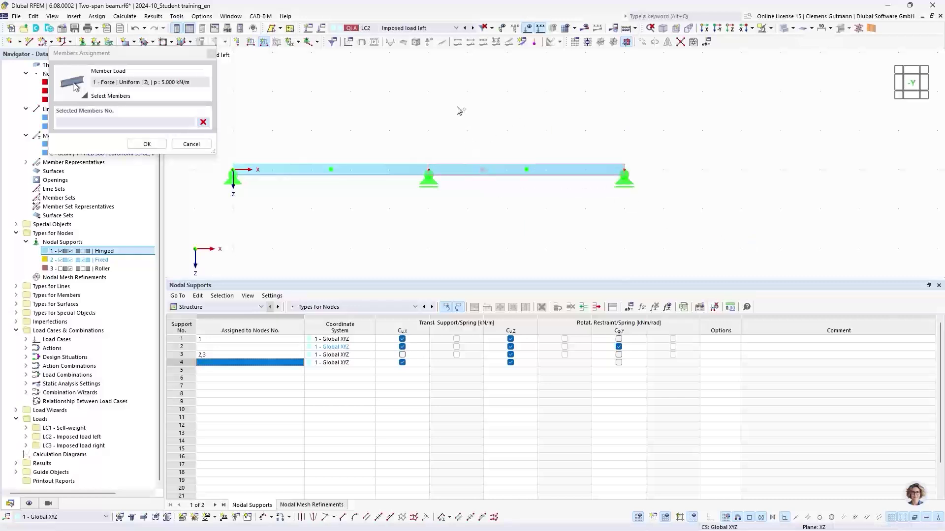
{"action": "left_click_drag", "start_coordinate": [481, 74], "coordinate": [719, 233]}
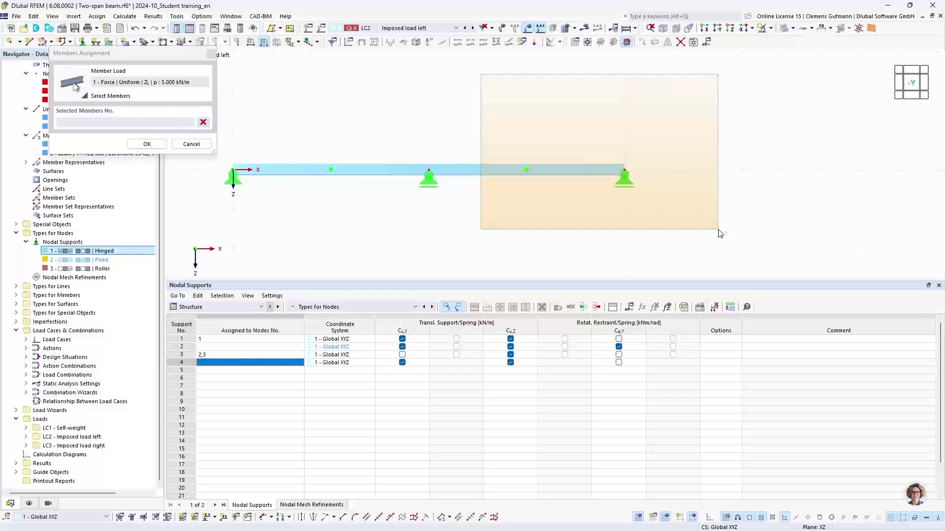
{"action": "left_click_drag", "start_coordinate": [718, 229], "coordinate": [718, 229]}
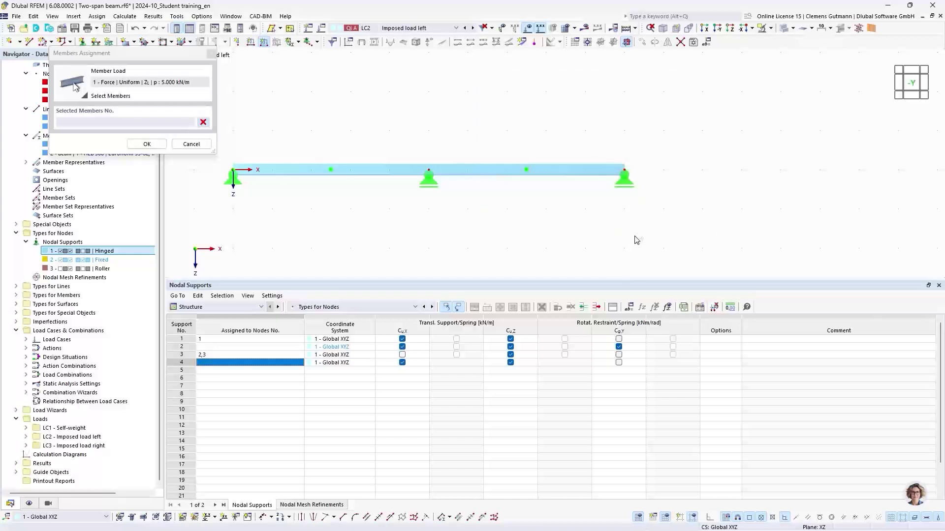
{"action": "left_click_drag", "start_coordinate": [720, 253], "coordinate": [514, 102]}
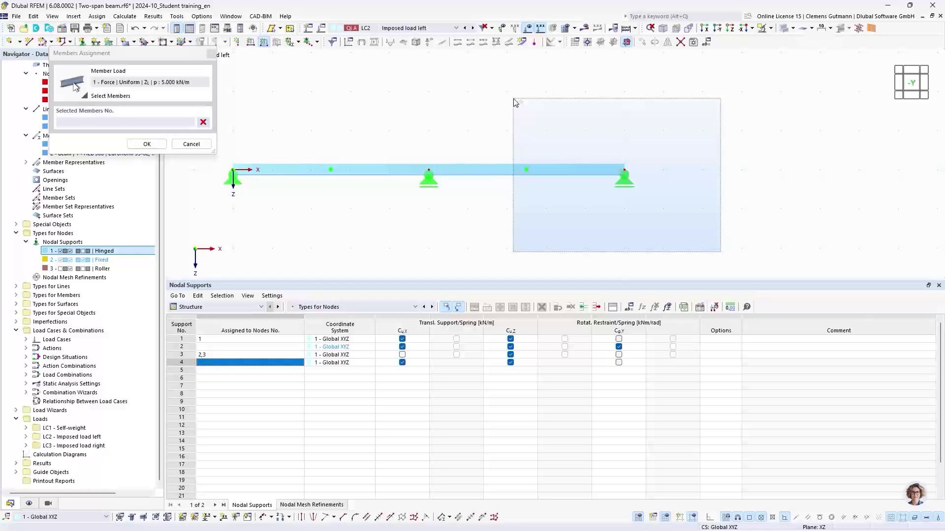
{"action": "left_click_drag", "start_coordinate": [513, 99], "coordinate": [513, 99]}
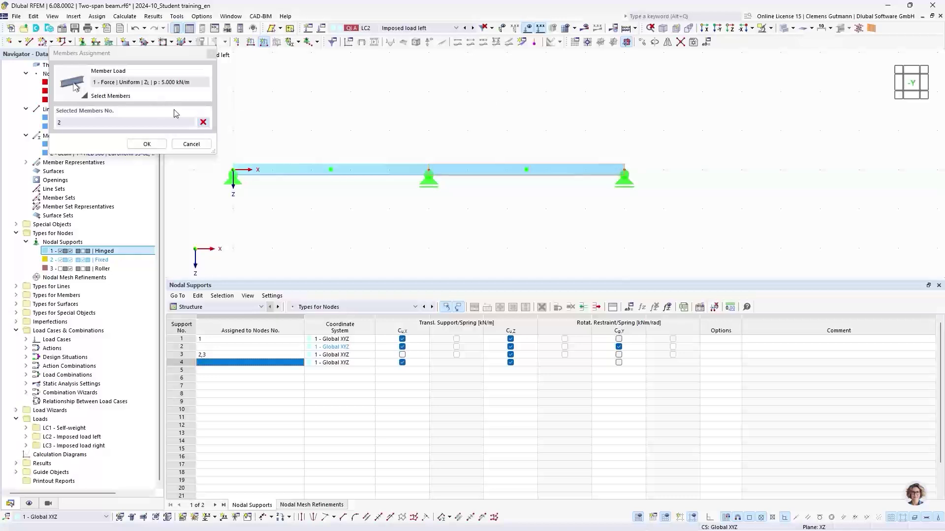
Clear the member selection, assign the LC2 load to member 1 in the left span, and apply it.
{"action": "left_click", "coordinate": [202, 122]}
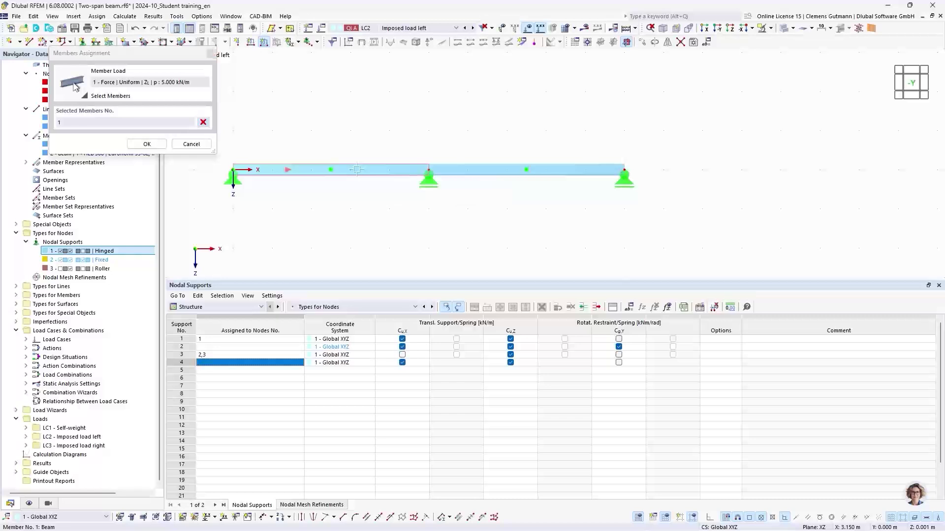
{"action": "left_click", "coordinate": [152, 144]}
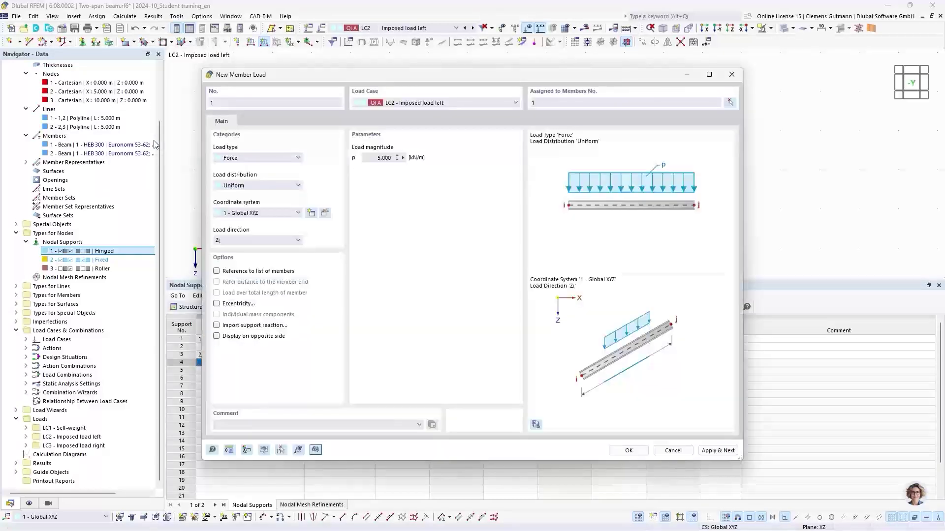
{"action": "left_click", "coordinate": [718, 450]}
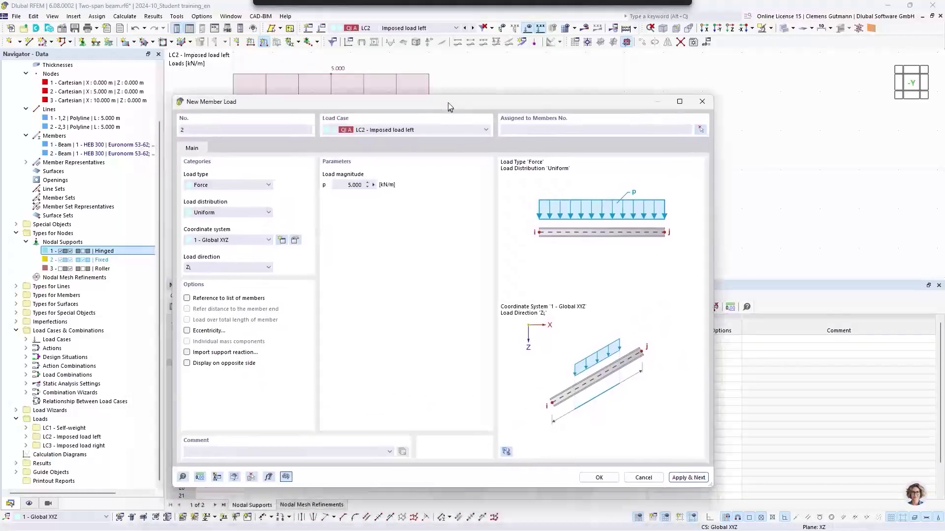
Create a uniform 5 kN/m member load on member 2 in load case LC3 - Imposed load right.
{"action": "left_click", "coordinate": [438, 131]}
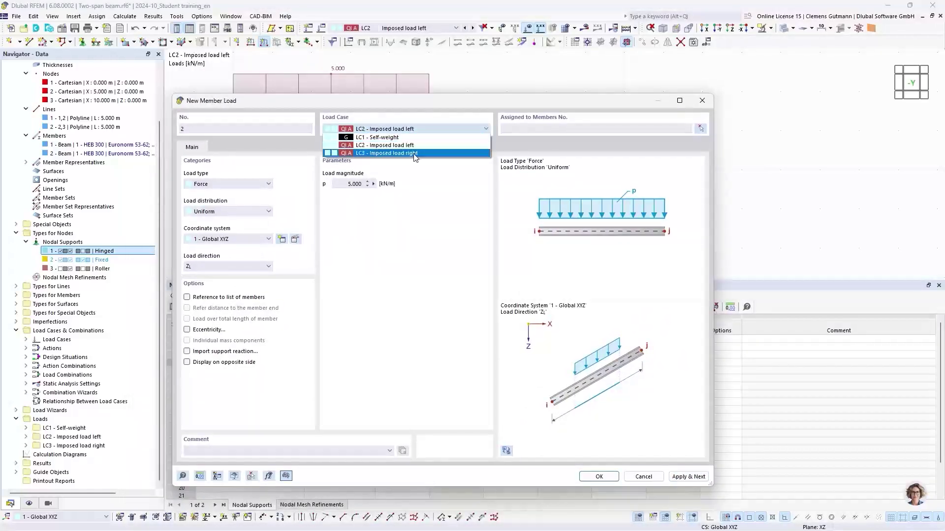
{"action": "left_click", "coordinate": [425, 157]}
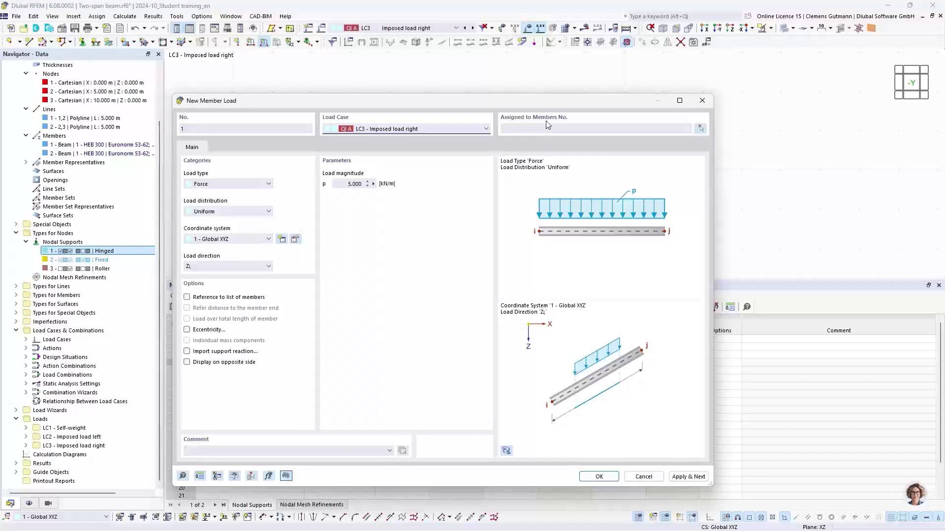
{"action": "left_click_drag", "start_coordinate": [548, 106], "coordinate": [524, 255]}
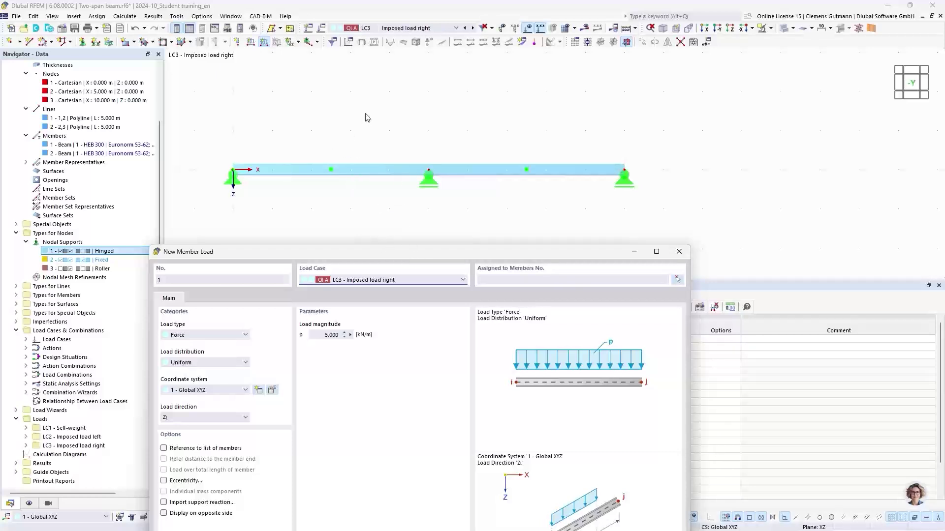
{"action": "left_click_drag", "start_coordinate": [486, 252], "coordinate": [481, 105]}
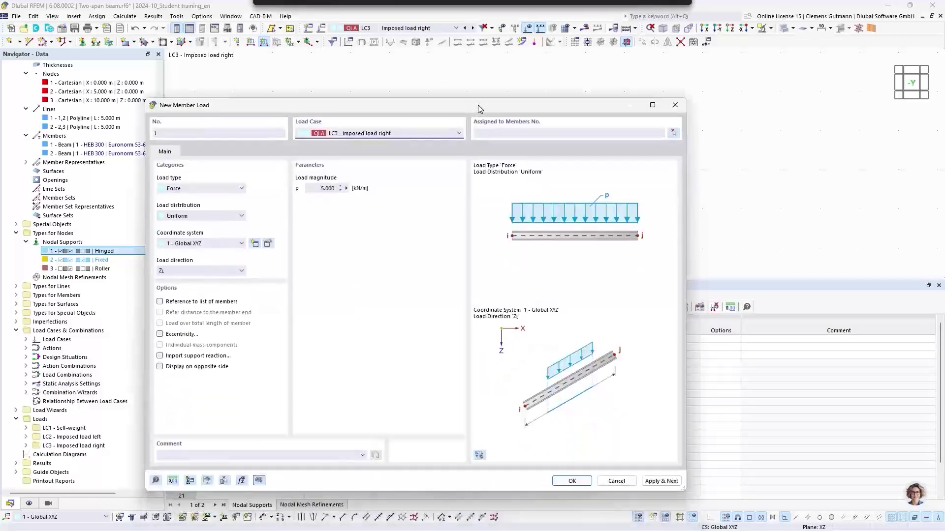
{"action": "left_click", "coordinate": [499, 132]}
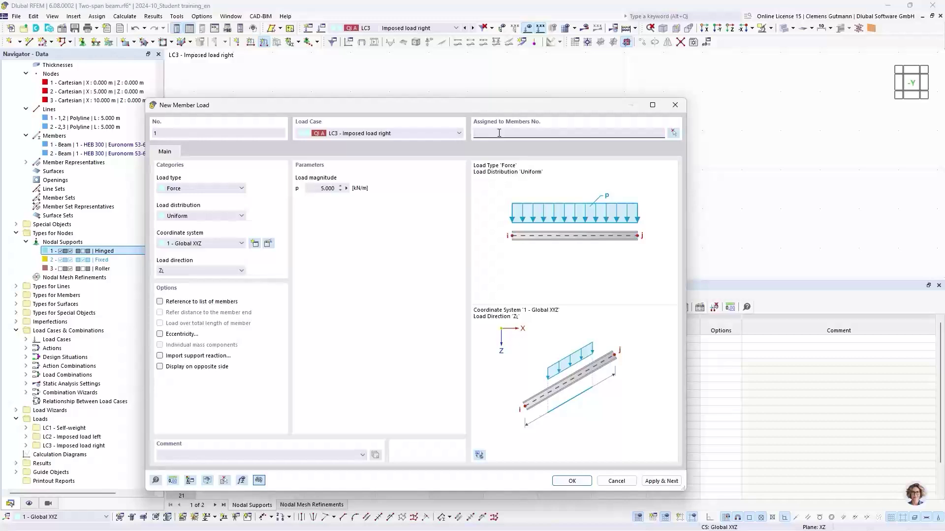
{"action": "type", "text": "2"}
{"action": "left_click", "coordinate": [320, 189]}
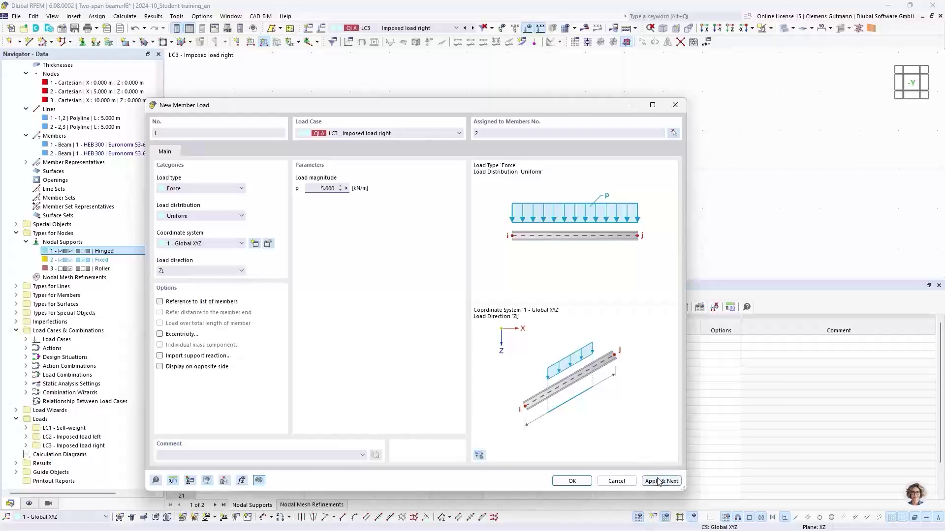
{"action": "left_click", "coordinate": [581, 482]}
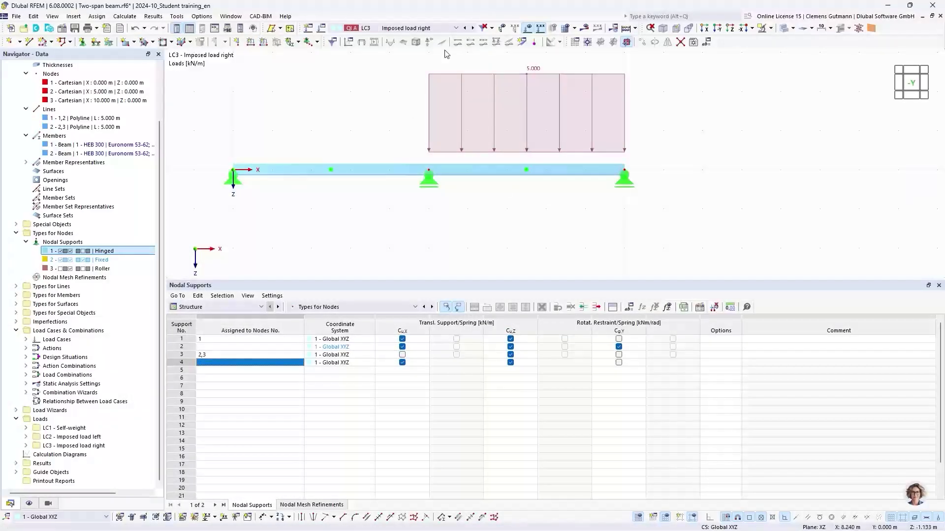
Check the applied member loads of load cases LC2 and LC1 on the beam.
{"action": "scroll", "coordinate": [406, 213], "scroll_direction": "down", "scroll_amount": 2}
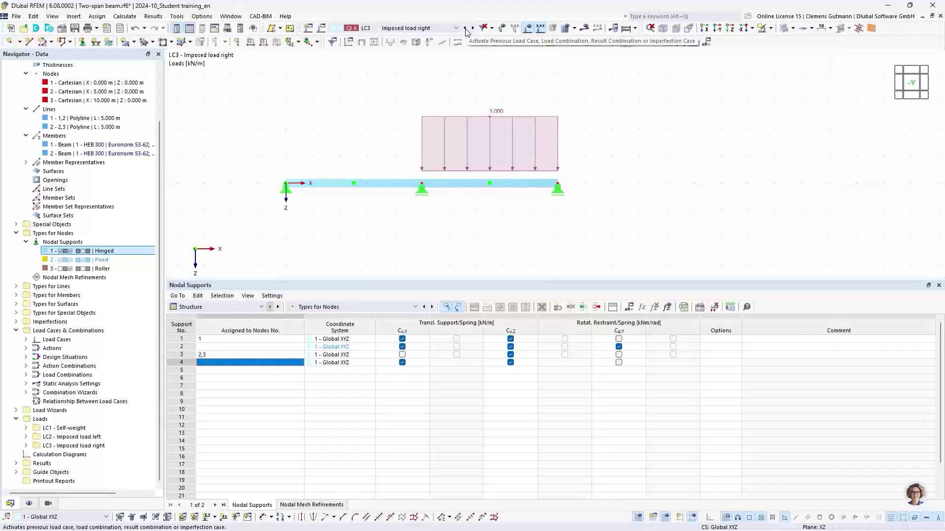
{"action": "left_click", "coordinate": [466, 28]}
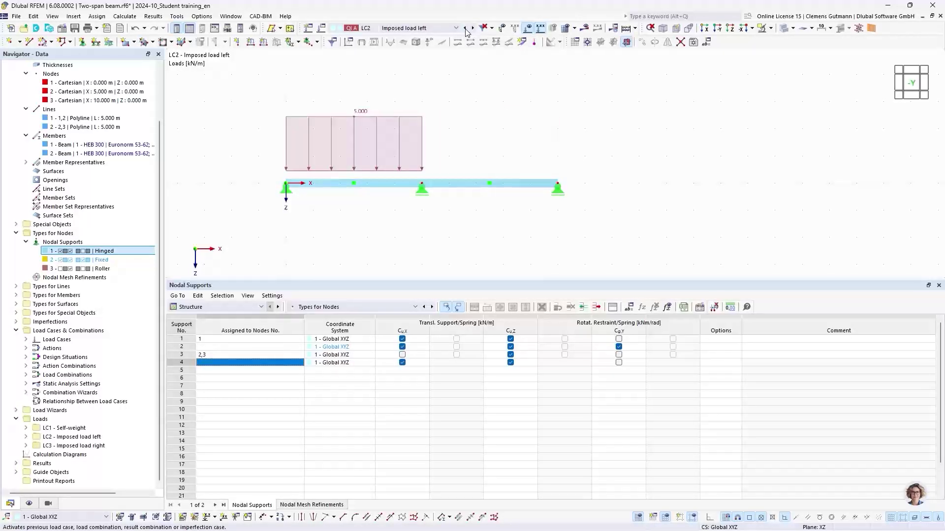
{"action": "left_click", "coordinate": [466, 29]}
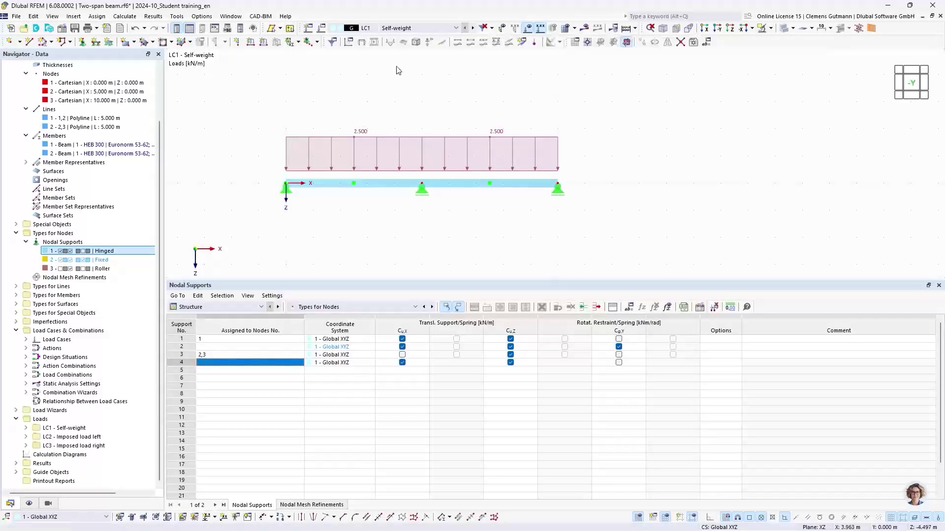
{"action": "middle_click_drag", "start_coordinate": [401, 80], "coordinate": [424, 98]}
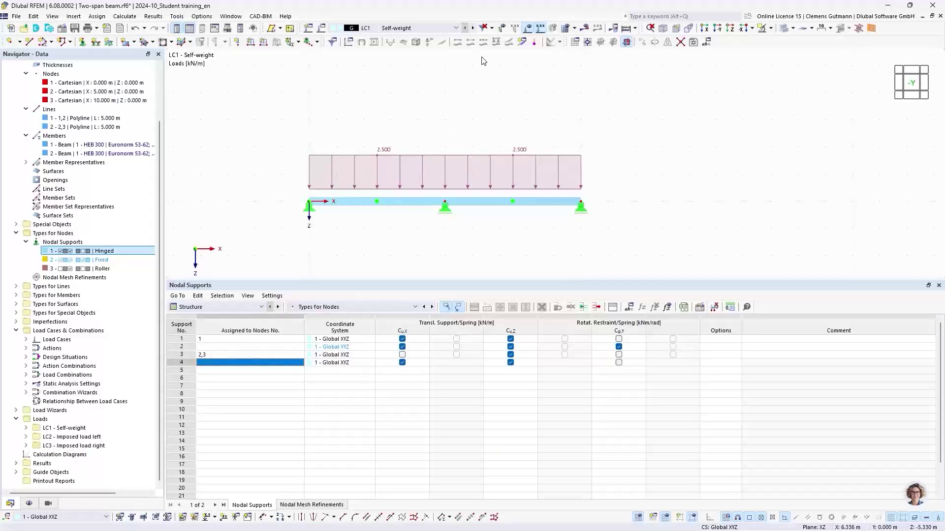
Calculate the model and display the member bending moments My for load case LC1.
{"action": "left_click", "coordinate": [626, 30]}
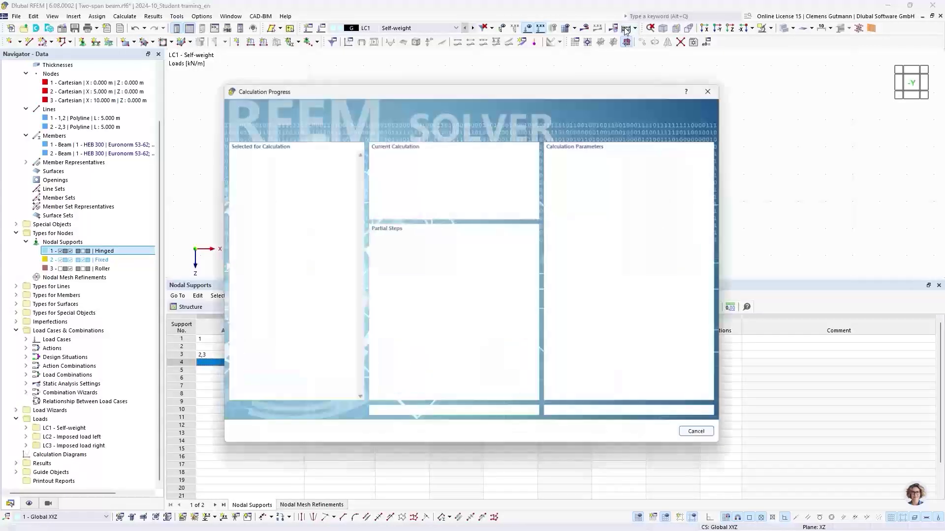
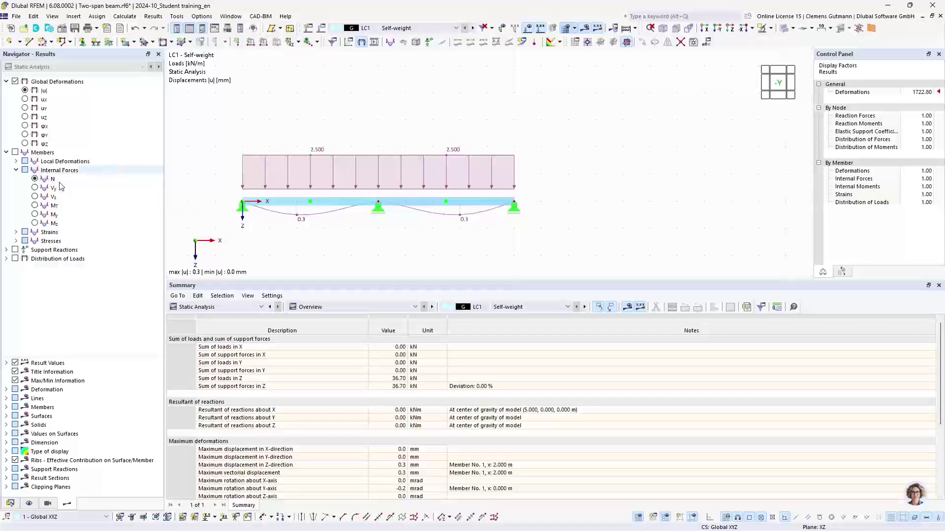
{"action": "left_click", "coordinate": [35, 215]}
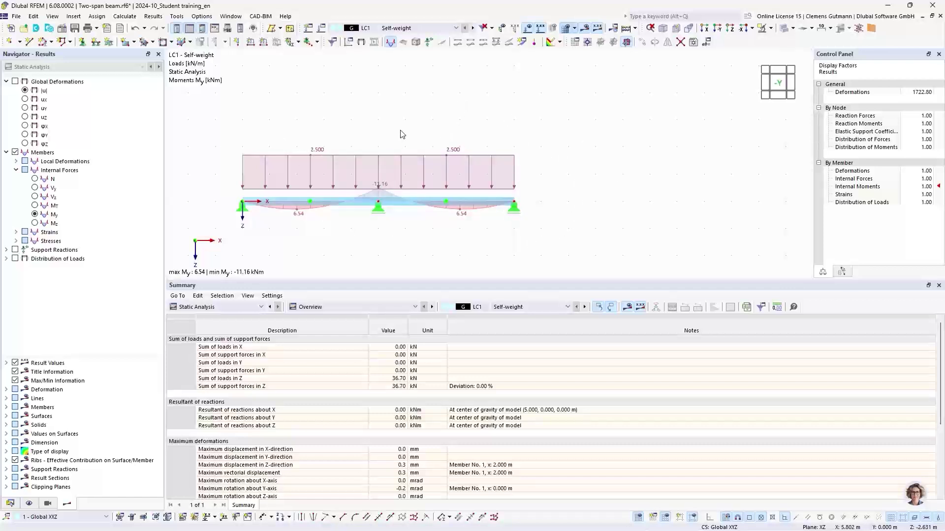
Hide the loads, enlarge the graphics area in the -Y view, and display the beam as a wireframe with its moment diagram.
{"action": "left_click", "coordinate": [528, 29]}
{"action": "left_click", "coordinate": [787, 81]}
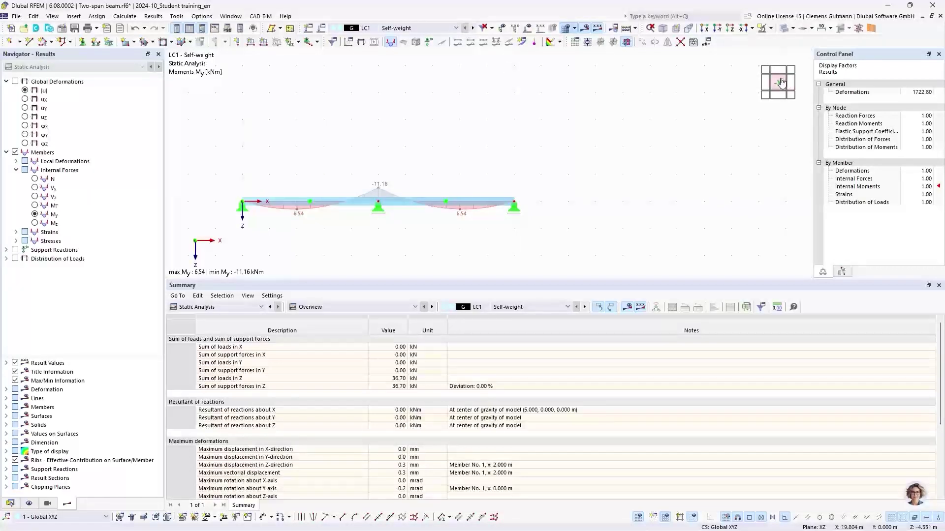
{"action": "left_click_drag", "start_coordinate": [506, 279], "coordinate": [514, 419]}
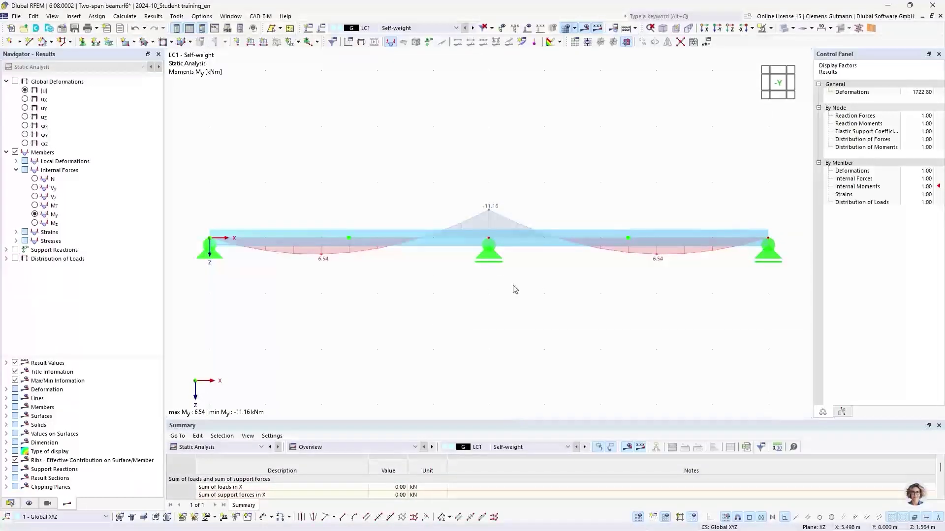
{"action": "left_click", "coordinate": [784, 29]}
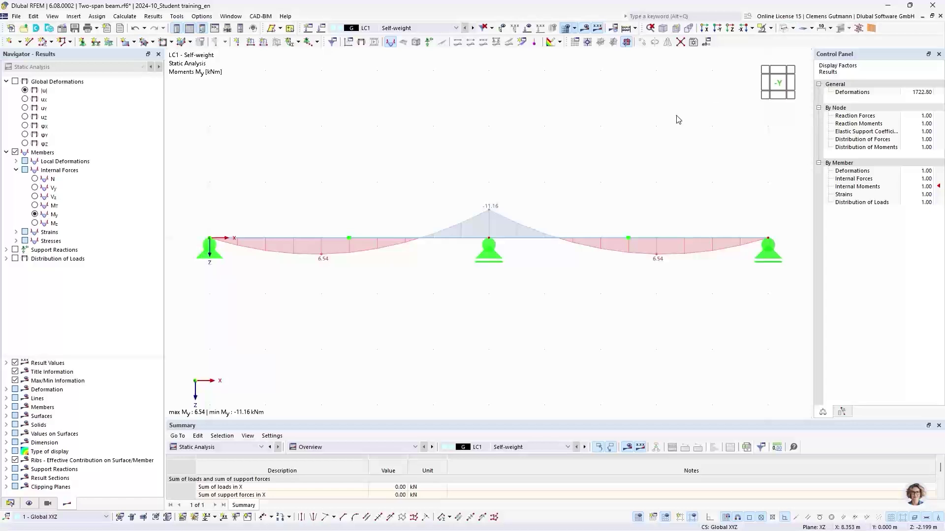
Display the My moment envelope for design situation DS1 - ULS (STR/GEO) and review the load combinations available.
{"action": "left_click", "coordinate": [407, 31]}
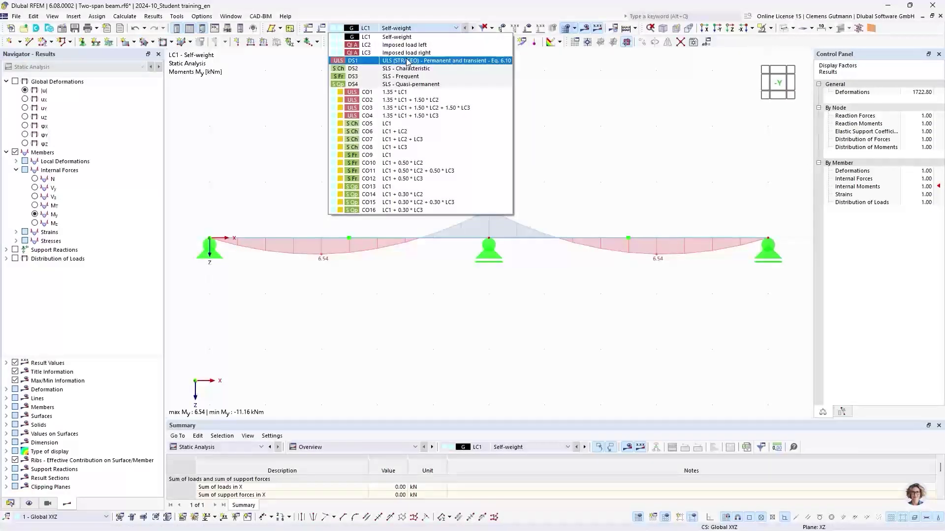
{"action": "left_click", "coordinate": [348, 62]}
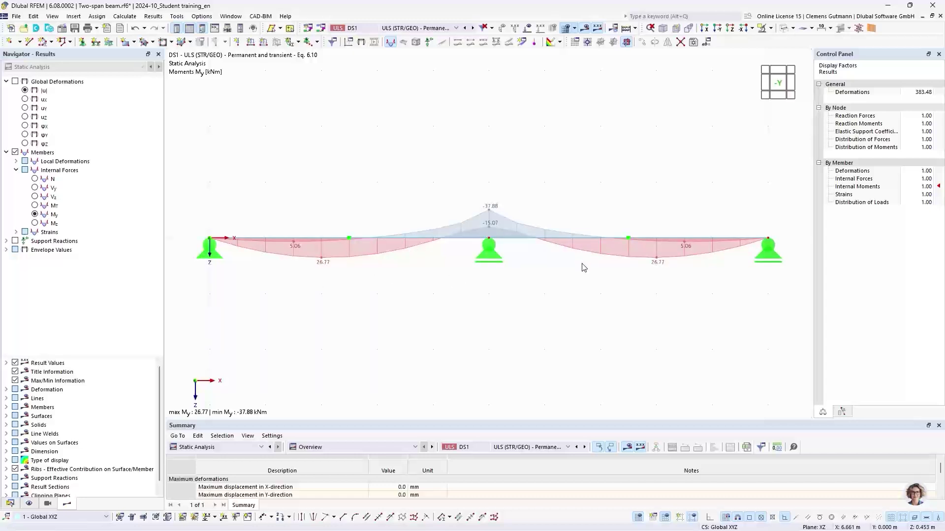
{"action": "left_click", "coordinate": [359, 30]}
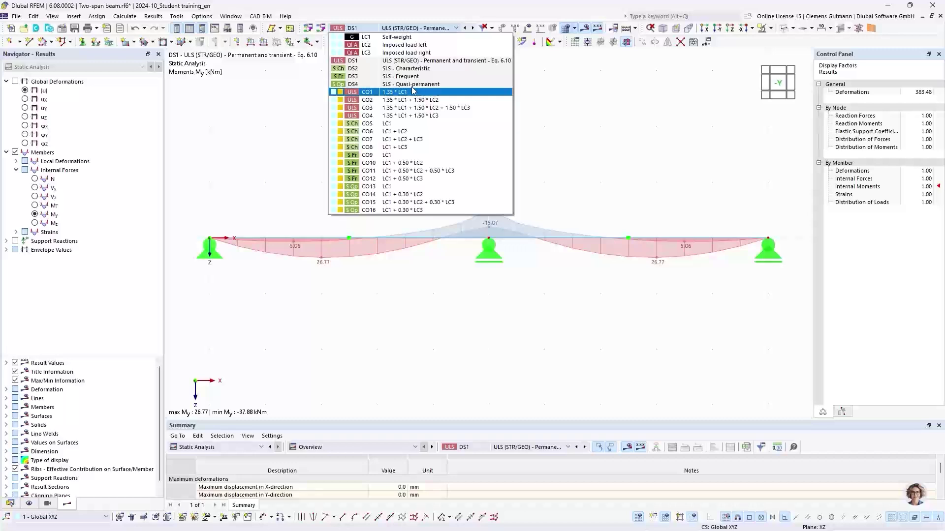
{"action": "left_click", "coordinate": [366, 64]}
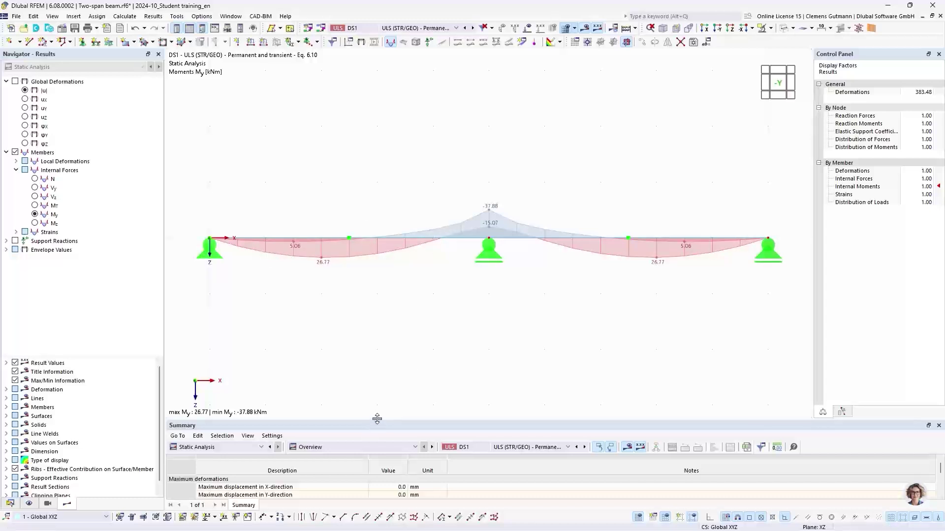
Show the member internal forces table for DS1 in an enlarged results table and examine the extreme values of members 1 and 2.
{"action": "left_click_drag", "start_coordinate": [377, 418], "coordinate": [393, 310]}
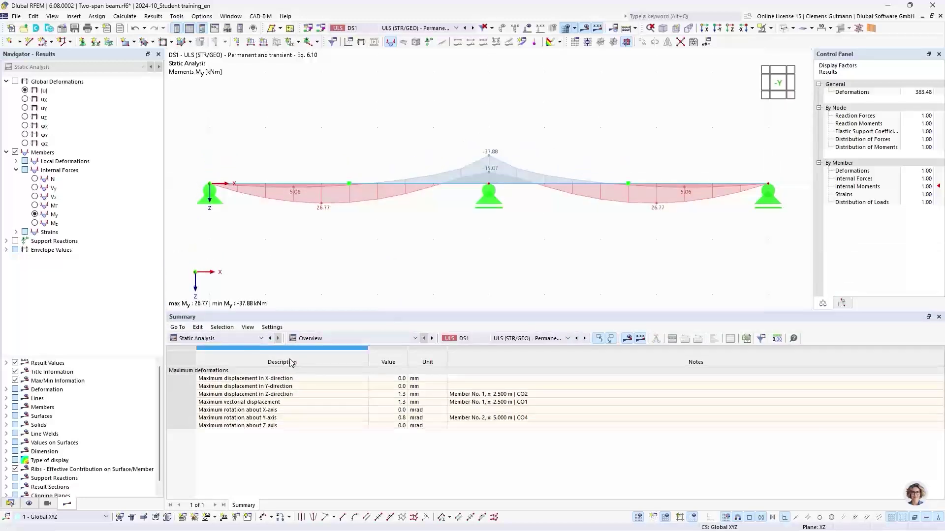
{"action": "left_click", "coordinate": [315, 342]}
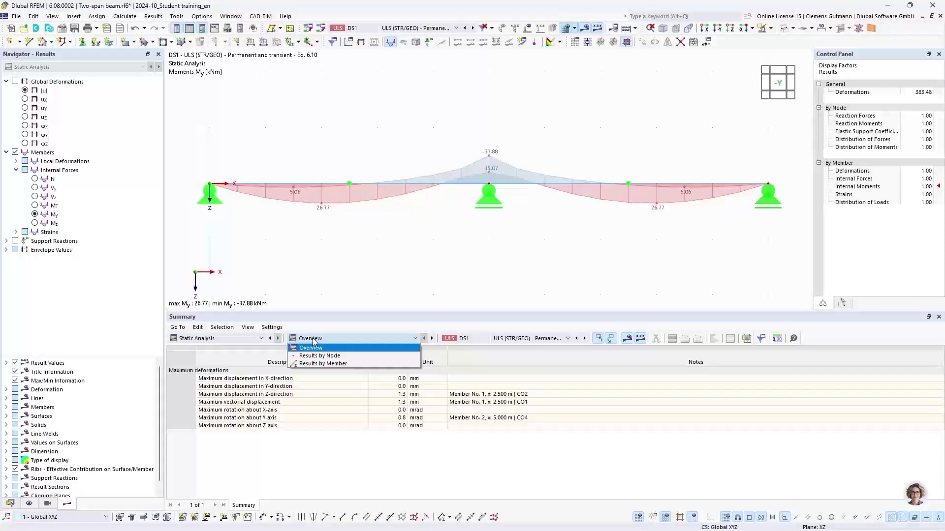
{"action": "left_click", "coordinate": [322, 364]}
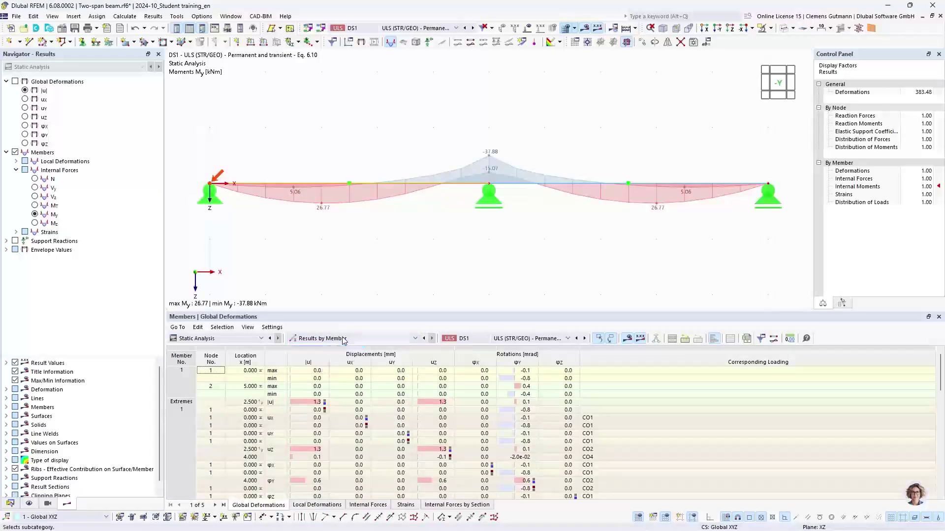
{"action": "left_click", "coordinate": [377, 508]}
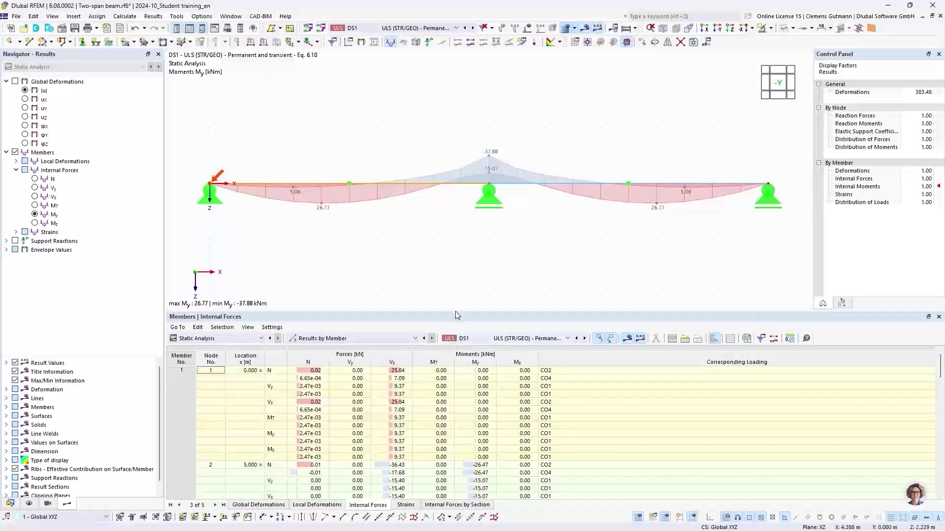
{"action": "left_click_drag", "start_coordinate": [455, 311], "coordinate": [456, 225]}
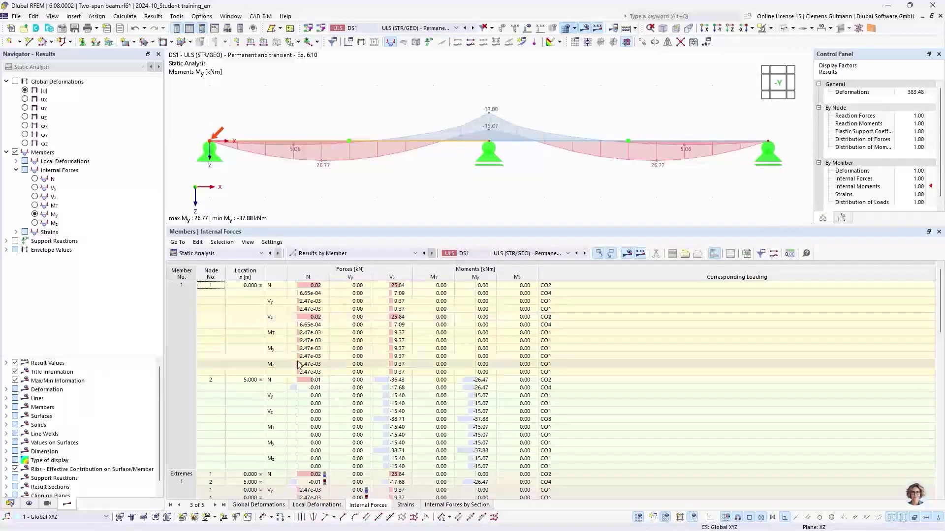
{"action": "scroll", "coordinate": [419, 381], "scroll_direction": "down", "scroll_amount": 15}
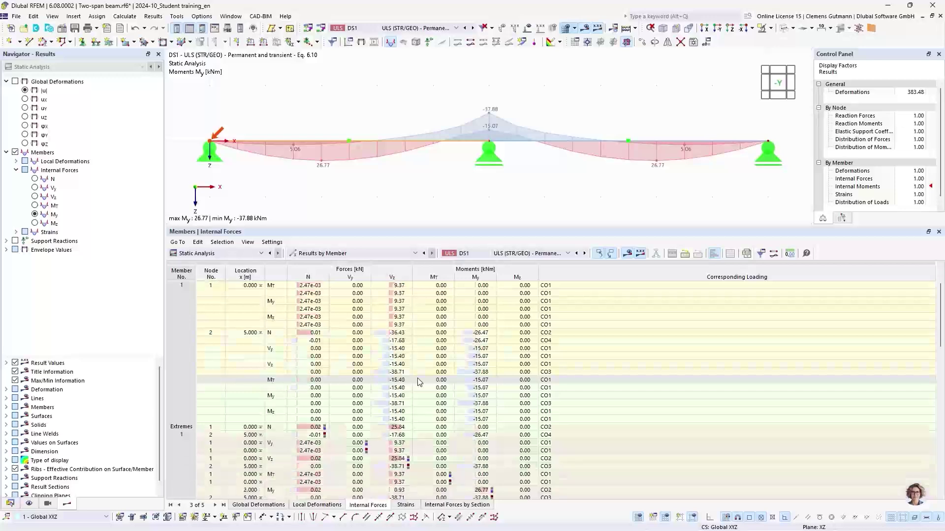
{"action": "scroll", "coordinate": [418, 381], "scroll_direction": "down", "scroll_amount": 6}
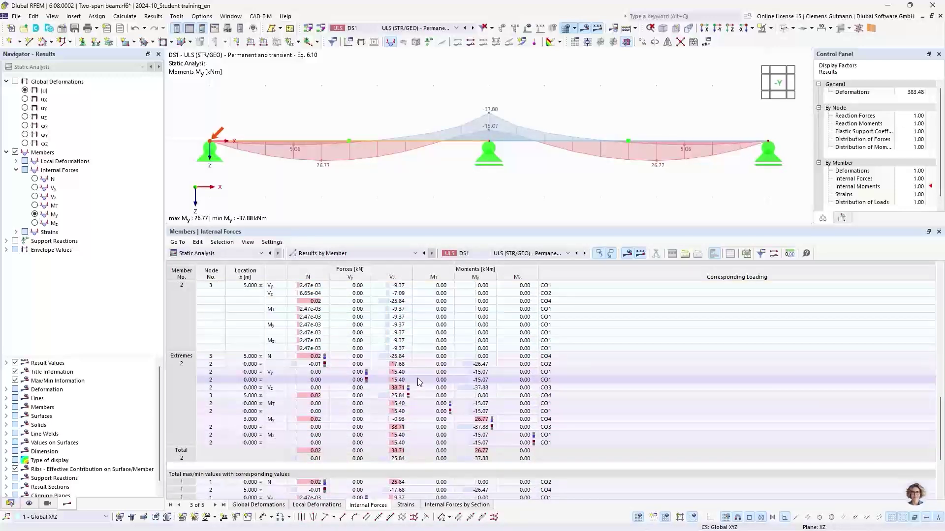
{"action": "scroll", "coordinate": [418, 377], "scroll_direction": "up", "scroll_amount": 8}
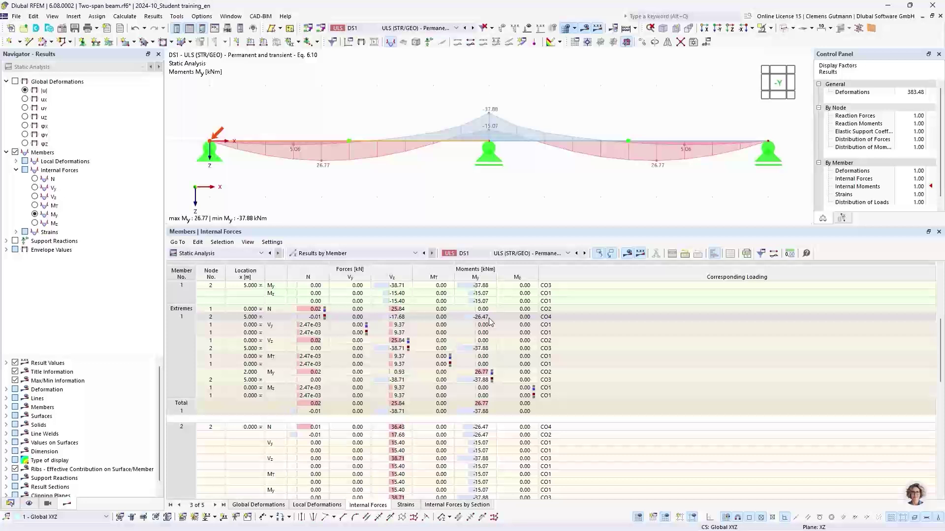
Locate member 1's minimum My at node 2, view the moments of its governing combination CO3, and return to DS1.
{"action": "left_click", "coordinate": [481, 348]}
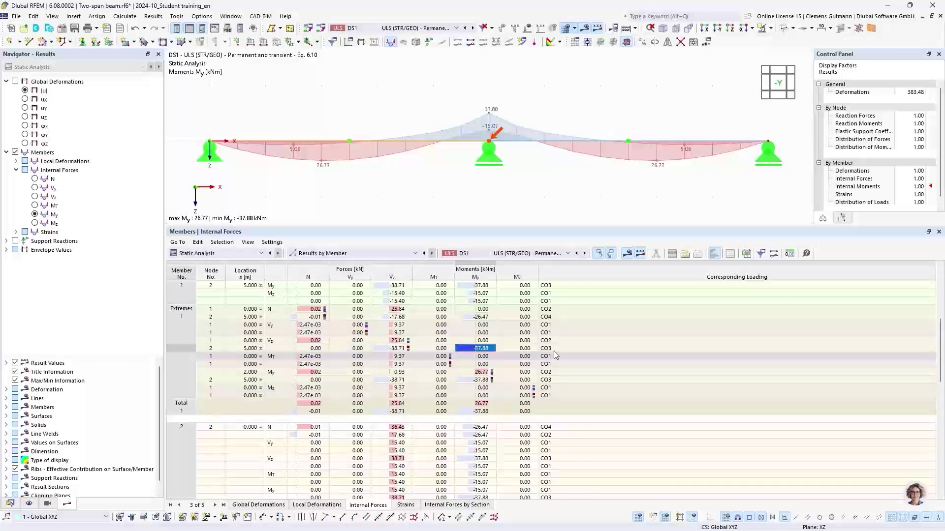
{"action": "left_click", "coordinate": [417, 29]}
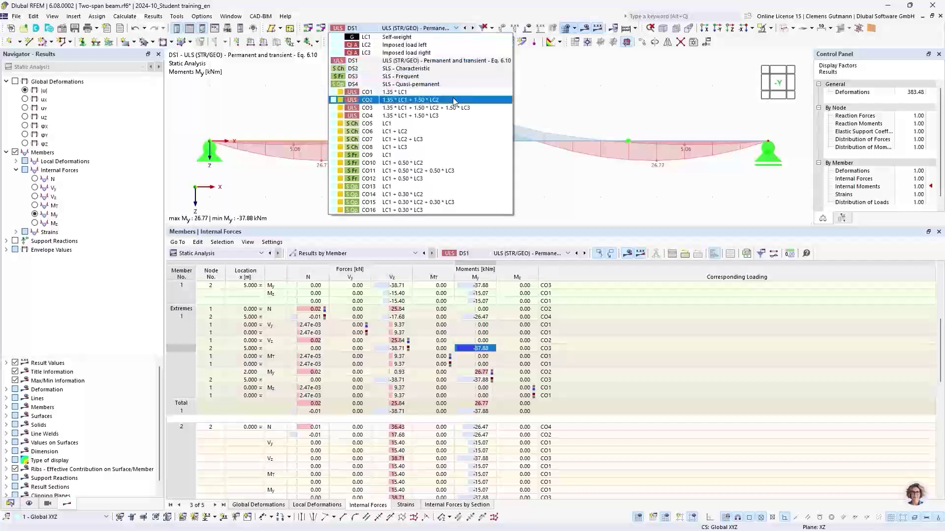
{"action": "left_click", "coordinate": [366, 109]}
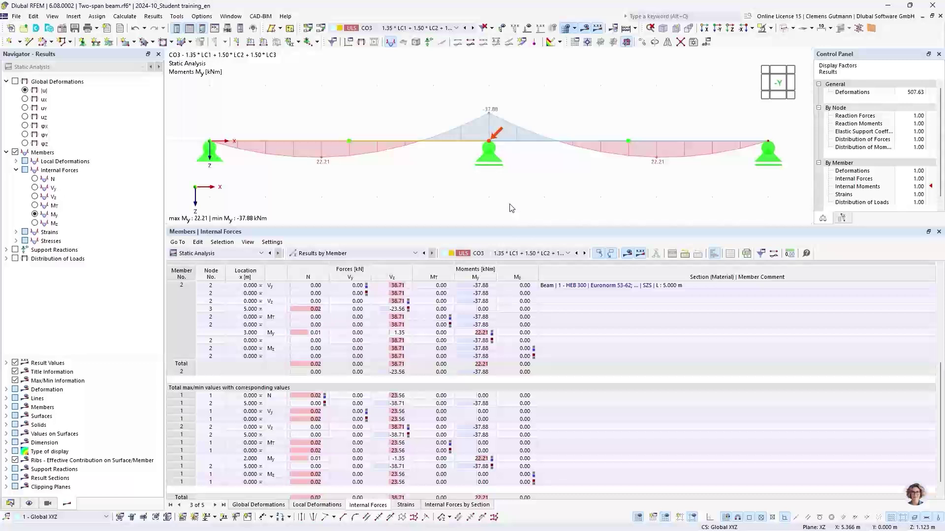
{"action": "left_click", "coordinate": [416, 28]}
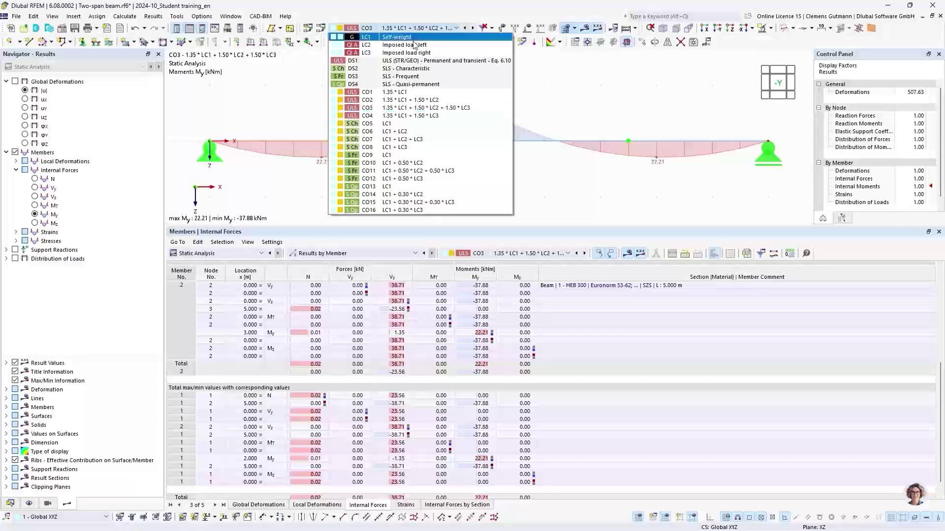
{"action": "left_click", "coordinate": [403, 61]}
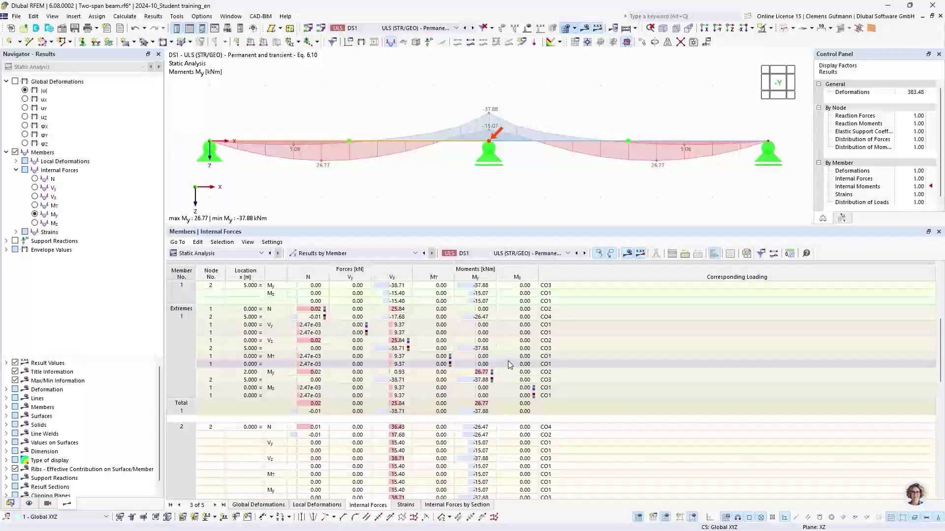
Locate member 1's maximum span moment My and display the moment diagram of its governing combination CO2.
{"action": "left_click", "coordinate": [480, 372]}
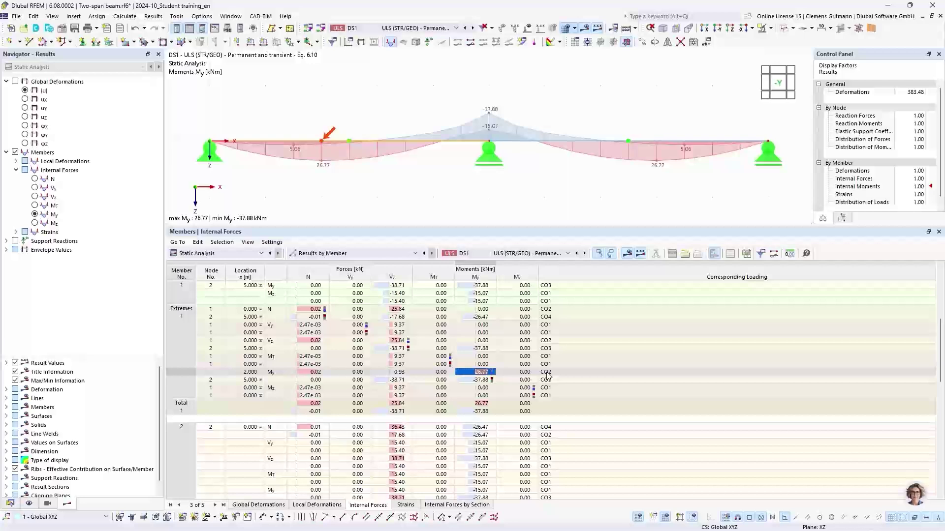
{"action": "left_click", "coordinate": [386, 29]}
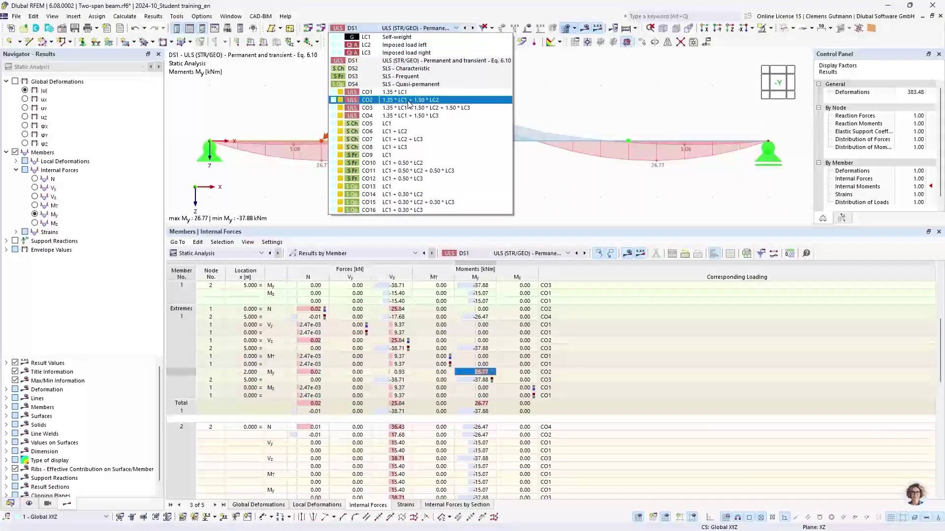
{"action": "left_click", "coordinate": [408, 100]}
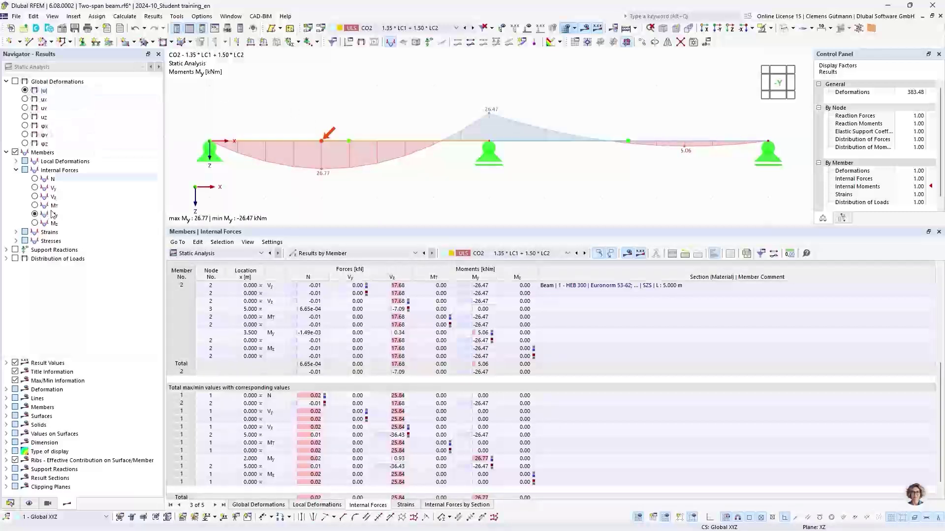
Turn on the support reactions and display them for design situation DS1 in an enlarged graphics area.
{"action": "left_click", "coordinate": [15, 250]}
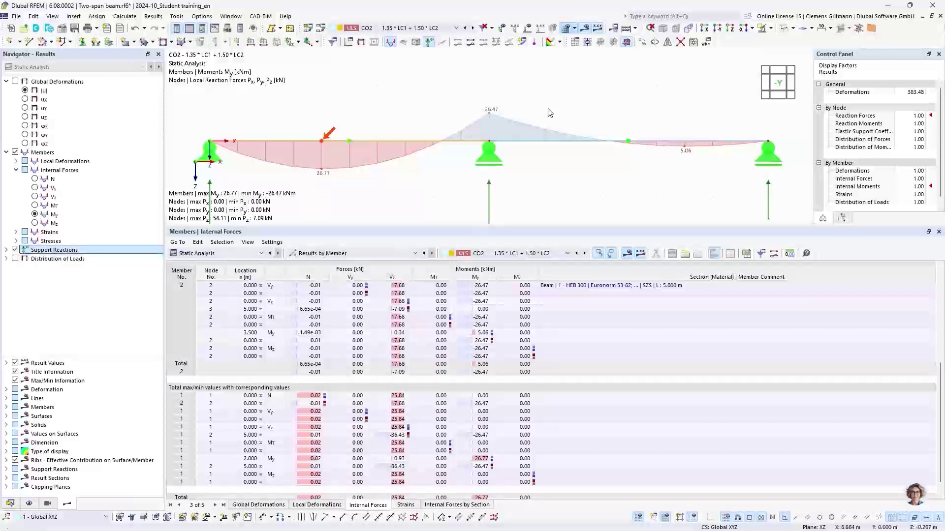
{"action": "scroll", "coordinate": [464, 109], "scroll_direction": "down", "scroll_amount": 3}
{"action": "left_click", "coordinate": [399, 29]}
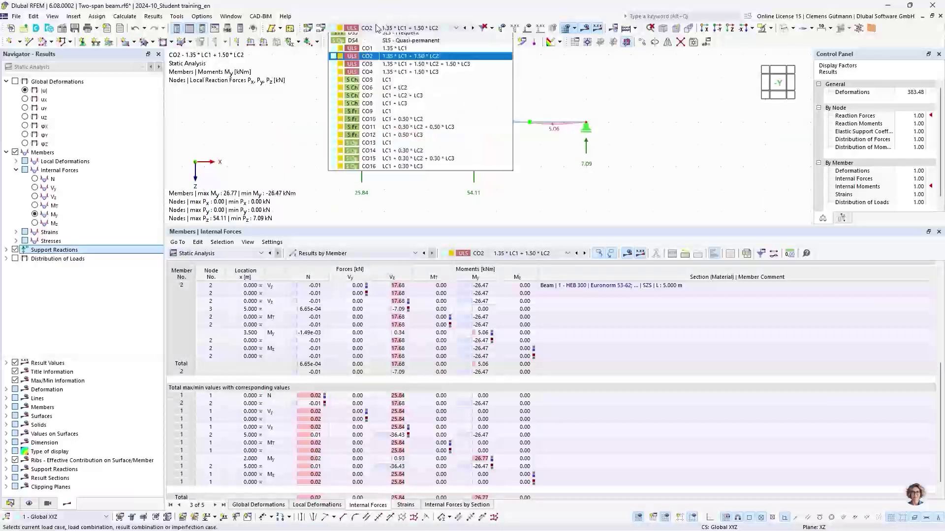
{"action": "left_click", "coordinate": [398, 60]}
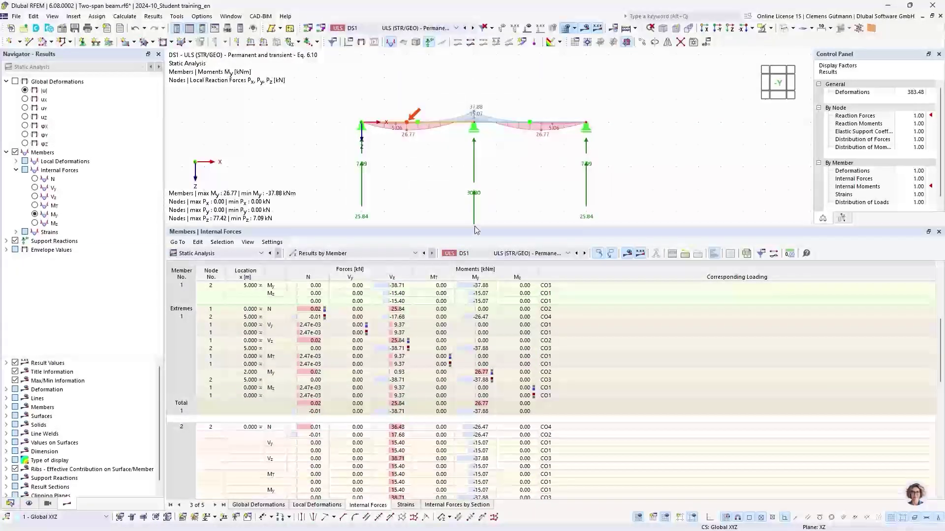
{"action": "left_click_drag", "start_coordinate": [477, 228], "coordinate": [482, 337]}
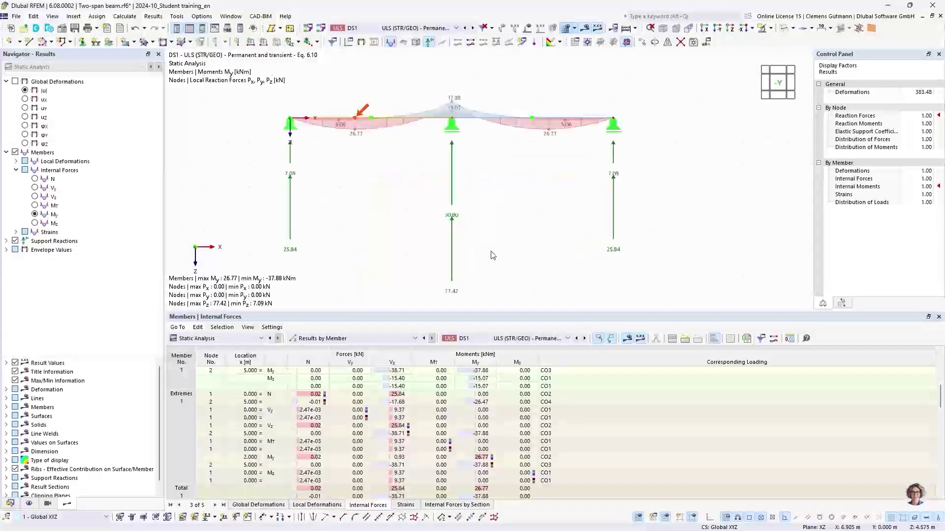
{"action": "middle_click_drag", "start_coordinate": [493, 250], "coordinate": [477, 247]}
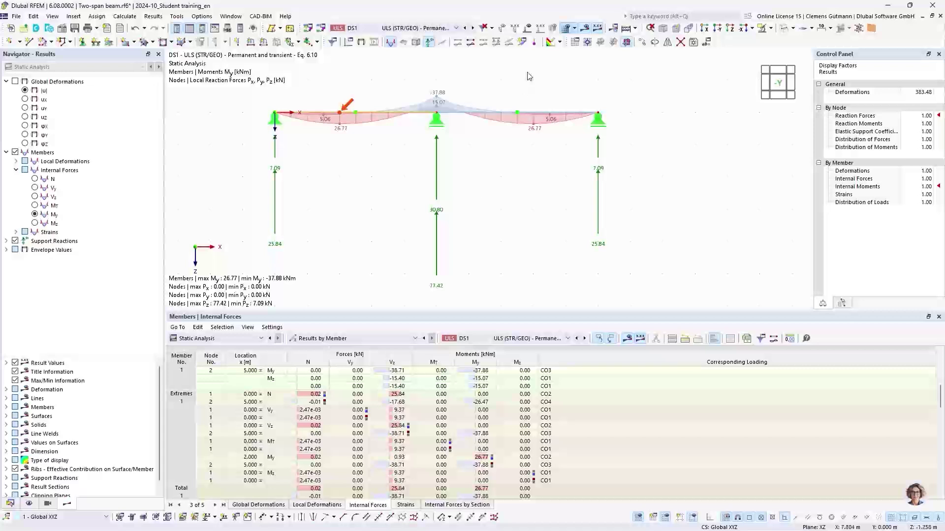
Turn the load display back on, check the loads and support reactions of combination CO3, and return to DS1.
{"action": "left_click", "coordinate": [528, 29]}
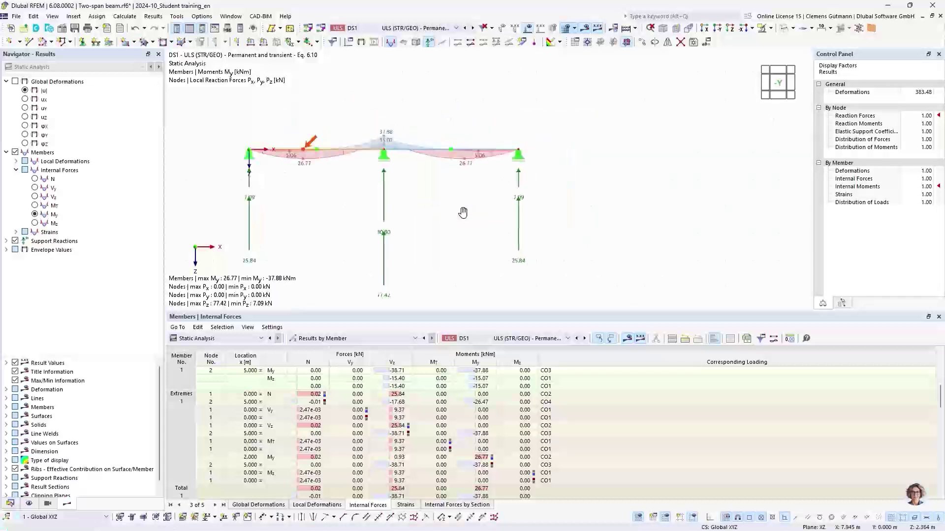
{"action": "left_click", "coordinate": [456, 28]}
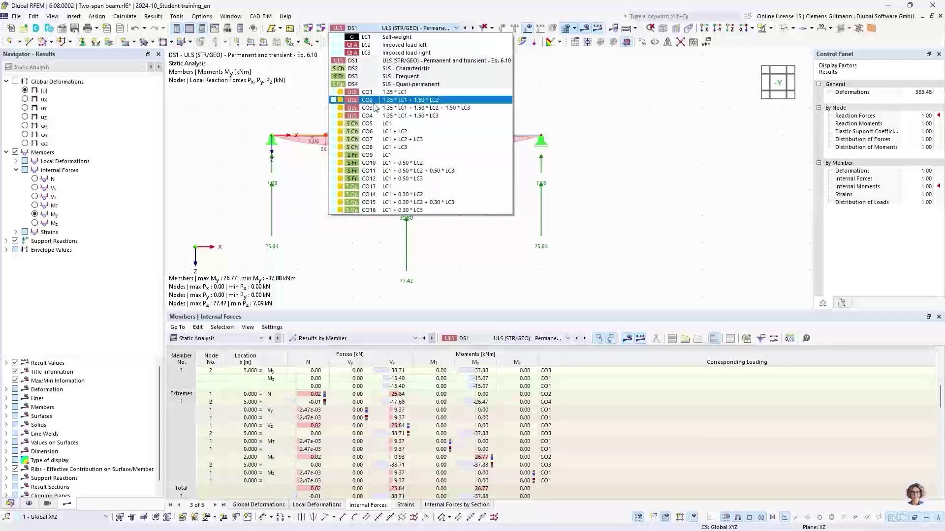
{"action": "key", "text": "Escape"}
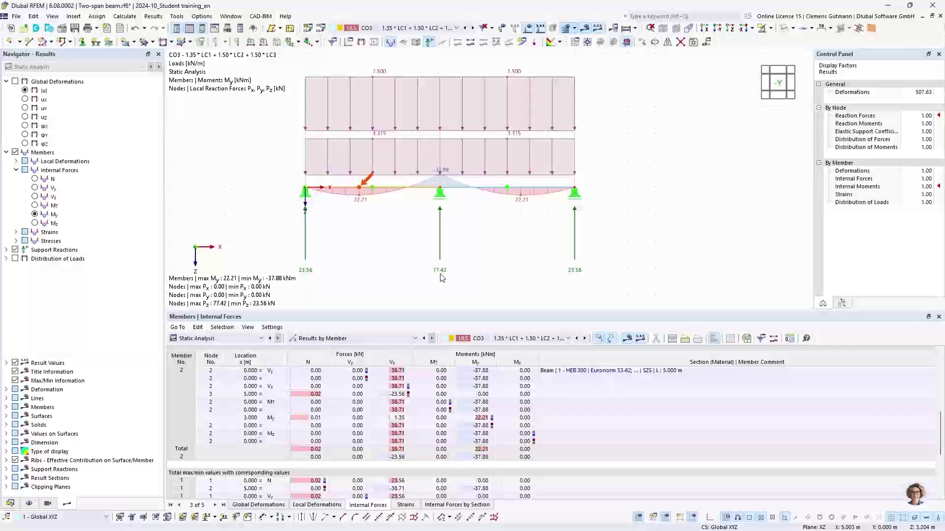
{"action": "left_click", "coordinate": [411, 28]}
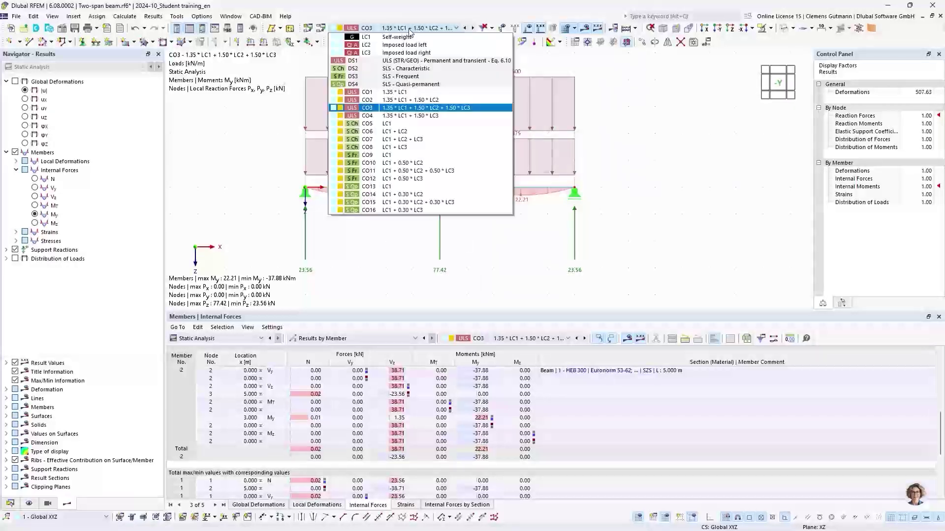
{"action": "left_click", "coordinate": [365, 61]}
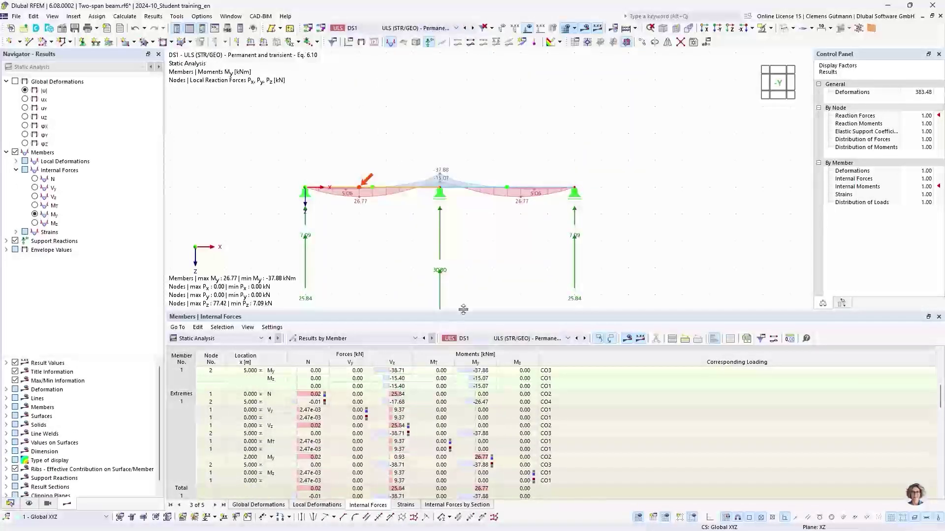
Show the static analysis results by node and list the support forces for DS1 in an enlarged table.
{"action": "left_click", "coordinate": [330, 338]}
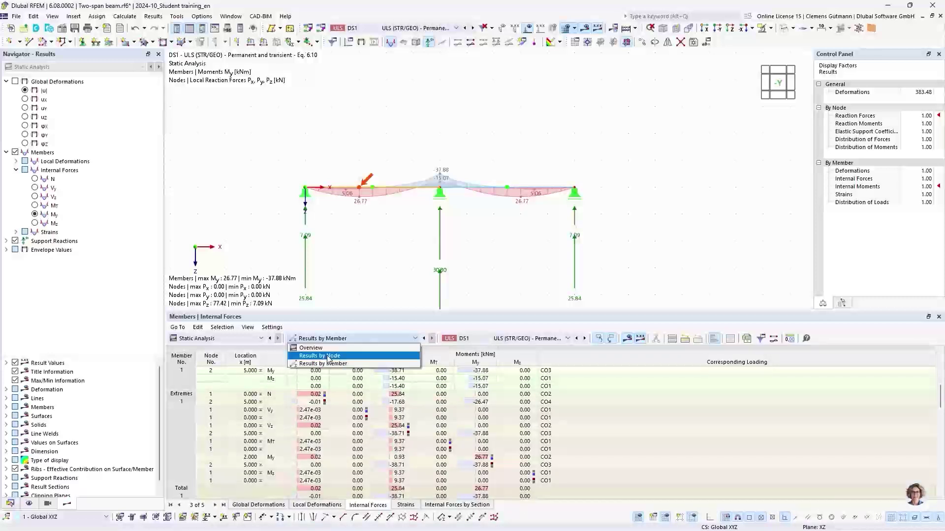
{"action": "left_click", "coordinate": [329, 356]}
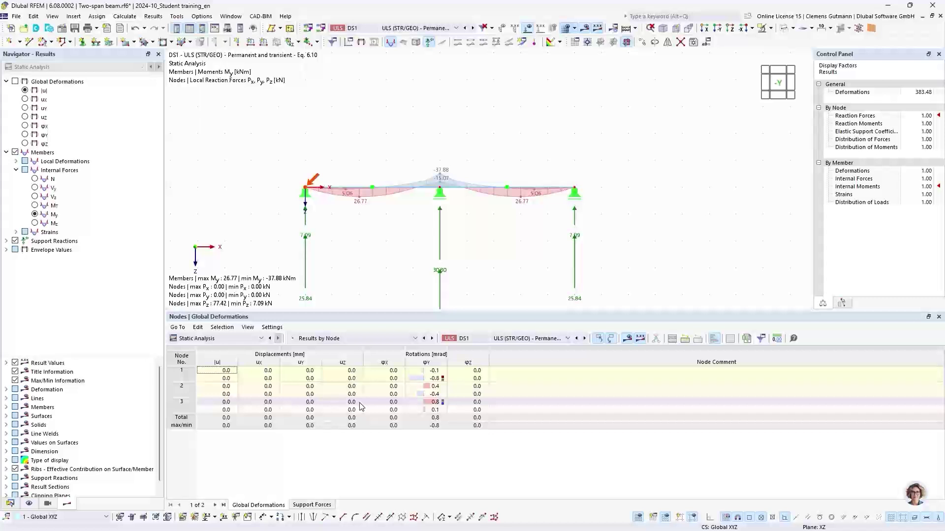
{"action": "left_click", "coordinate": [300, 507]}
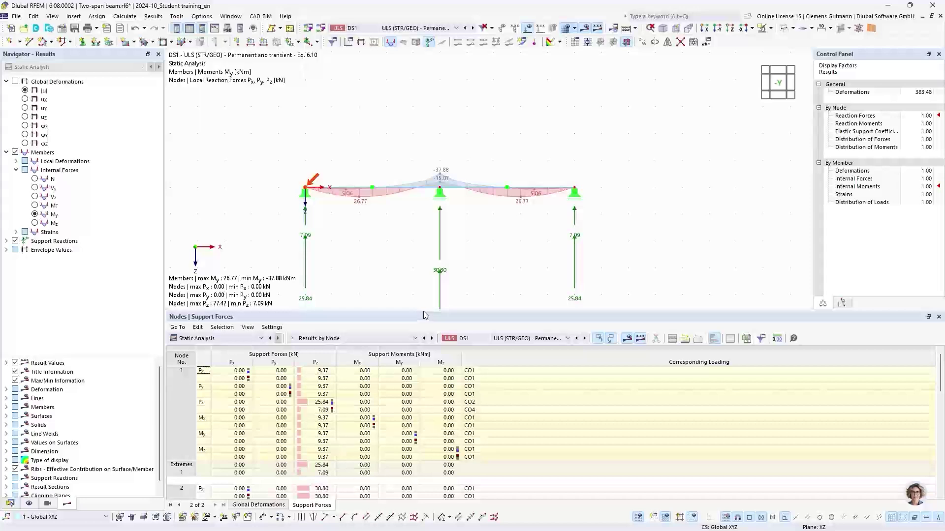
{"action": "left_click_drag", "start_coordinate": [425, 316], "coordinate": [424, 228]}
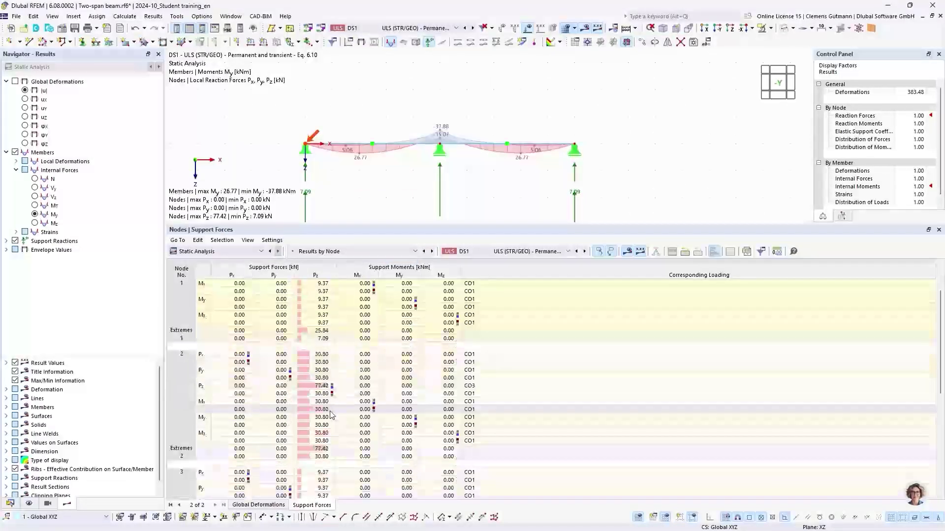
Locate node 2's maximum support force Pz and its governing combination, with all support reactions in view in the model.
{"action": "left_click", "coordinate": [319, 389]}
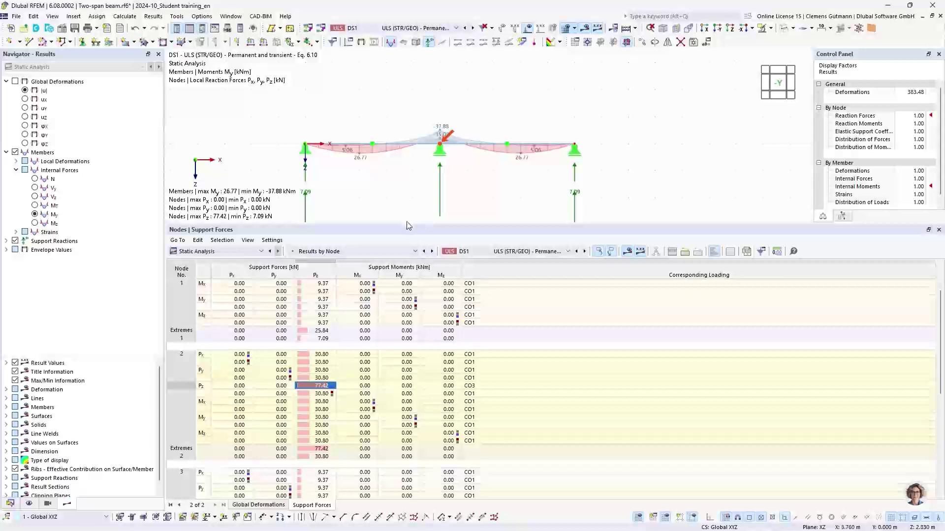
{"action": "left_click_drag", "start_coordinate": [406, 225], "coordinate": [409, 292]}
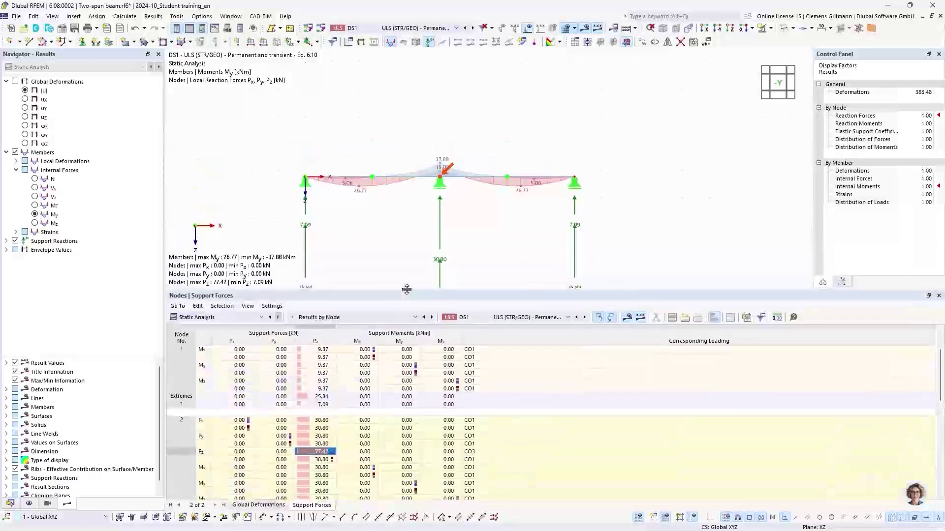
{"action": "left_click", "coordinate": [470, 452]}
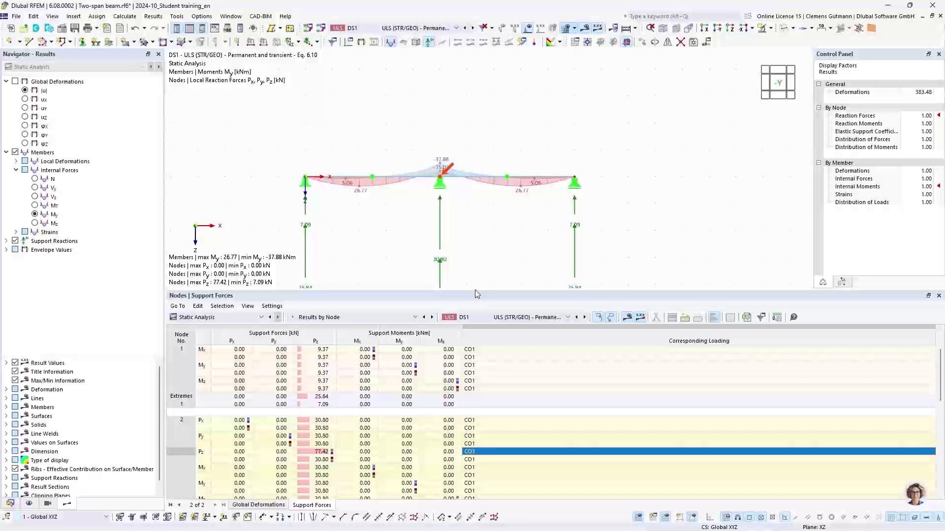
{"action": "left_click_drag", "start_coordinate": [476, 294], "coordinate": [473, 335]}
{"action": "middle_click_drag", "start_coordinate": [477, 266], "coordinate": [477, 228]}
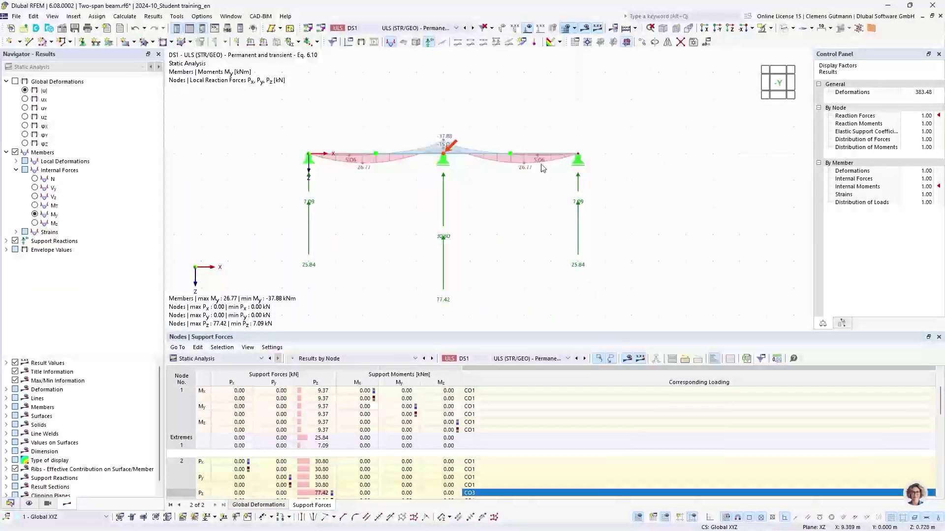
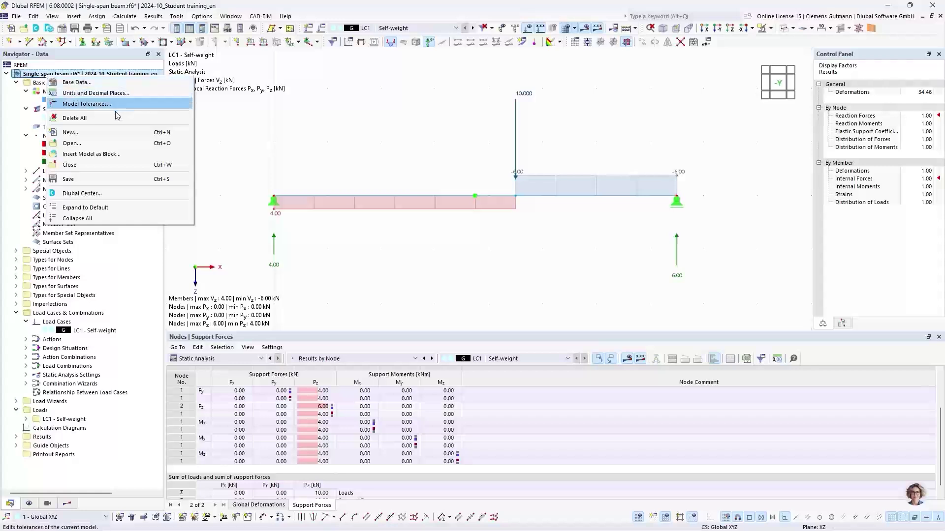
Close the single-span beam model and save its changes.
{"action": "left_click", "coordinate": [148, 165]}
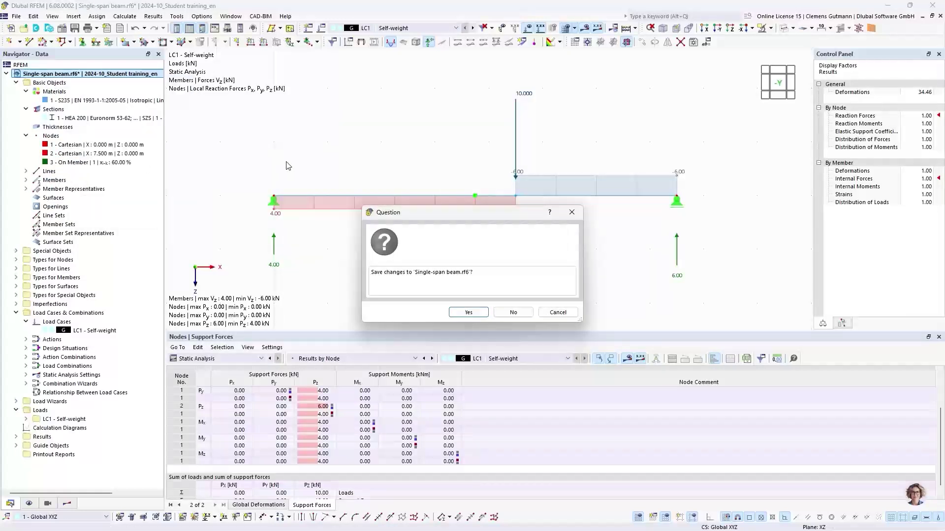
{"action": "left_click", "coordinate": [479, 312]}
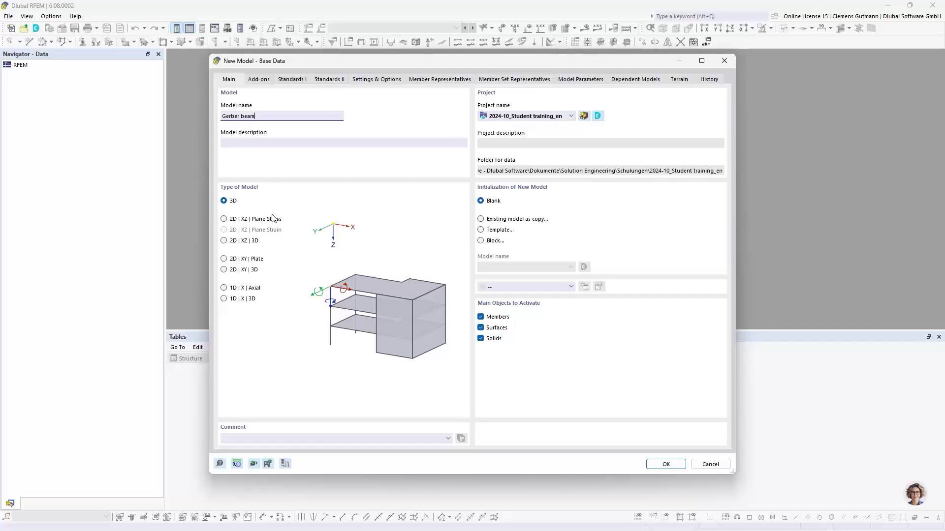
Name the new model "Gerber beam" and set it to be initialized as a copy of an existing model.
{"action": "key", "text": "Tab"}
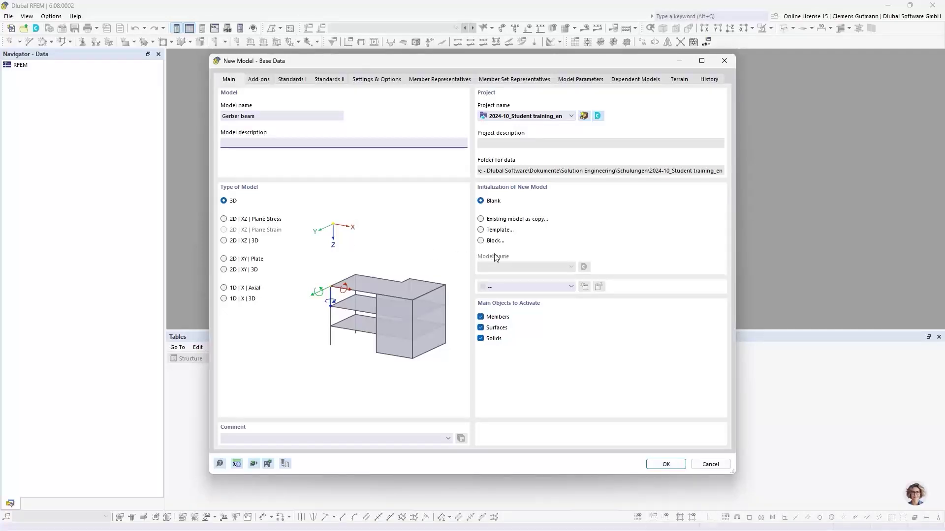
{"action": "left_click", "coordinate": [481, 219]}
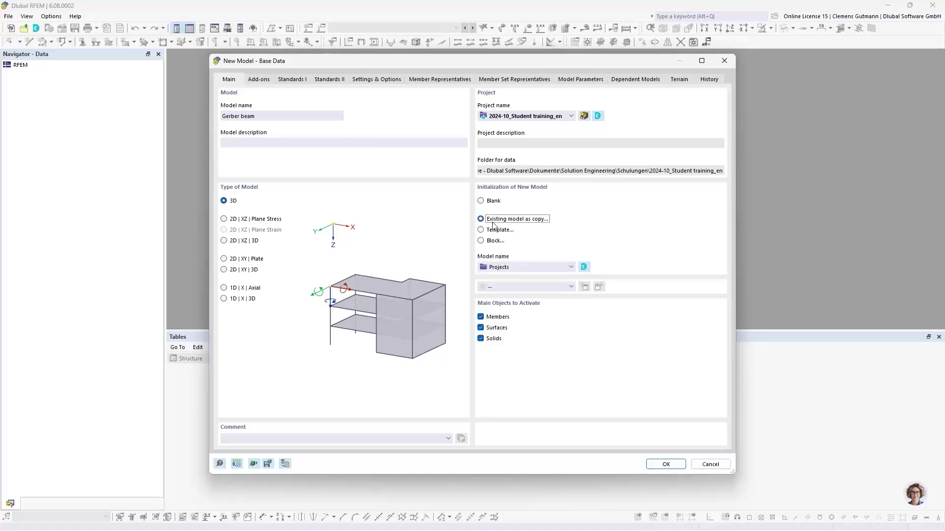
Choose the Two-span beam model from the 2024-10_Student training_en project as the existing model to copy.
{"action": "left_click", "coordinate": [571, 269]}
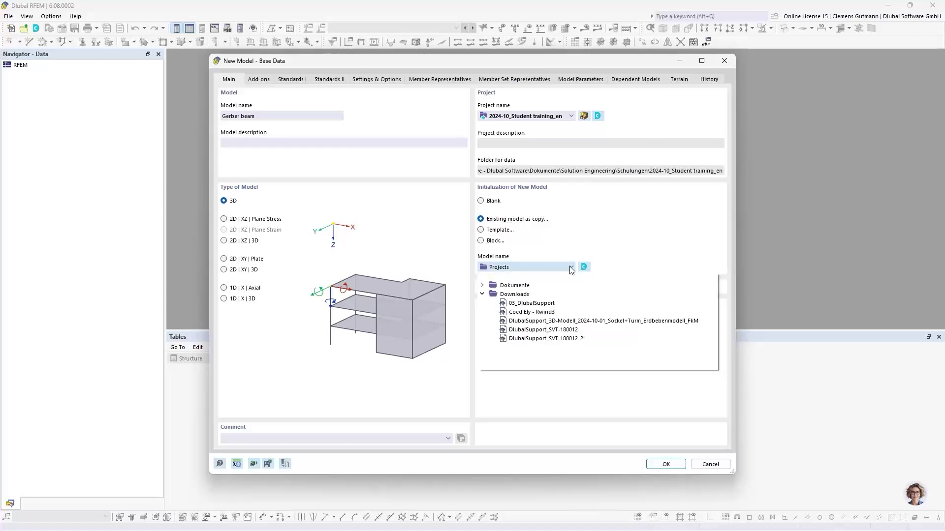
{"action": "left_click", "coordinate": [482, 286]}
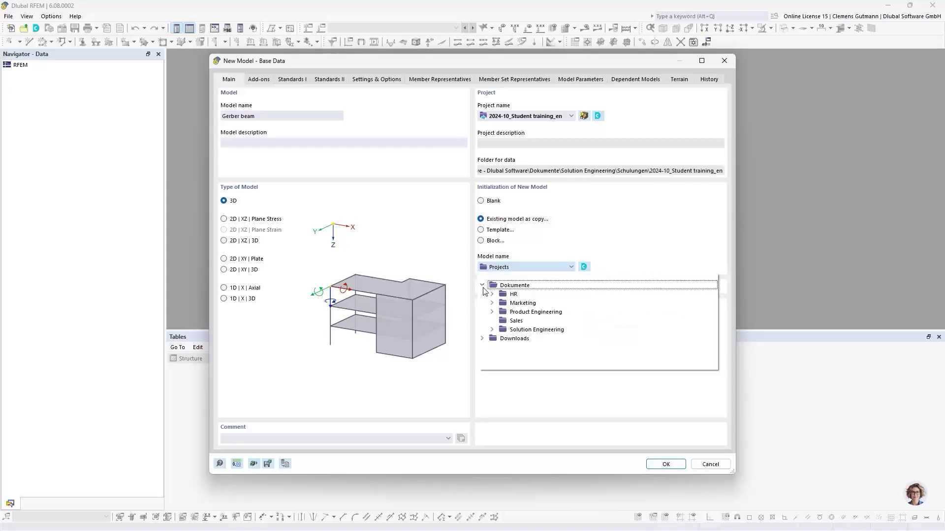
{"action": "left_click", "coordinate": [492, 330]}
{"action": "scroll", "coordinate": [505, 361], "scroll_direction": "down", "scroll_amount": 2}
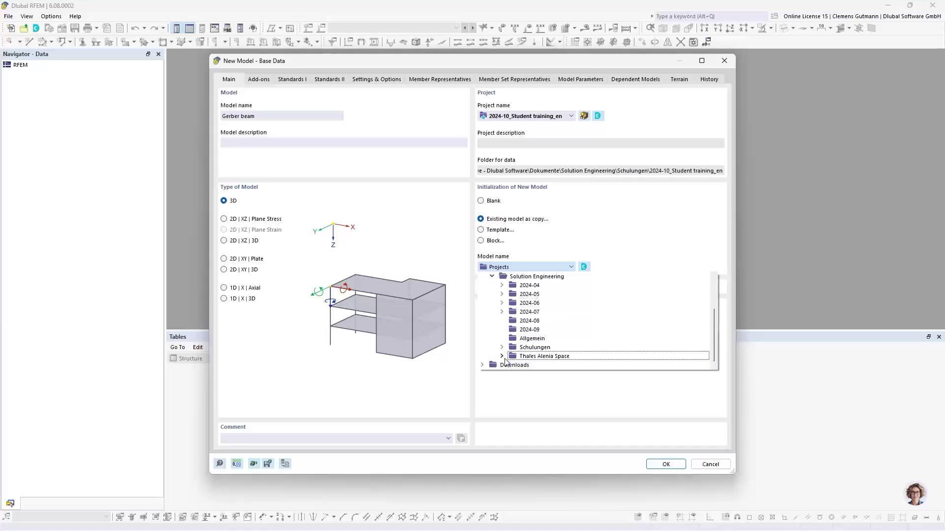
{"action": "left_click", "coordinate": [502, 348]}
{"action": "scroll", "coordinate": [510, 344], "scroll_direction": "down", "scroll_amount": 1}
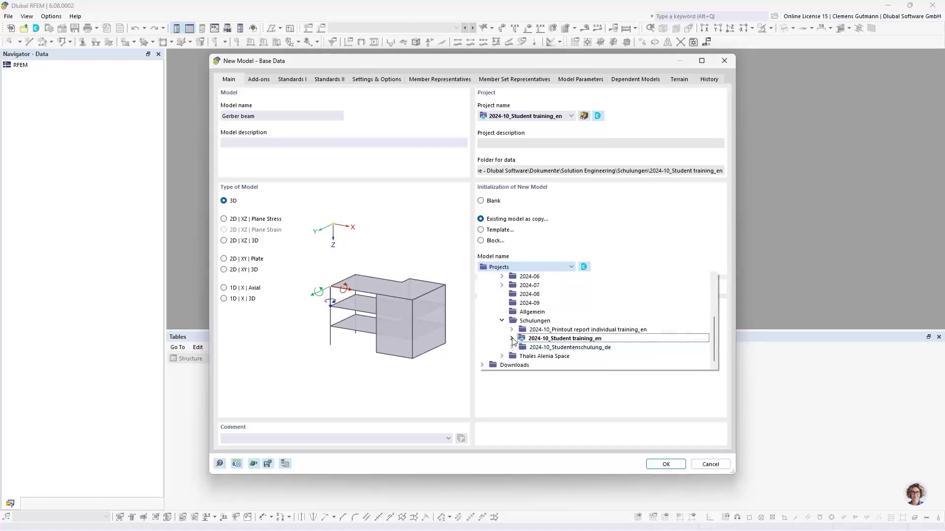
{"action": "left_click", "coordinate": [512, 340]}
{"action": "scroll", "coordinate": [542, 345], "scroll_direction": "down", "scroll_amount": 1}
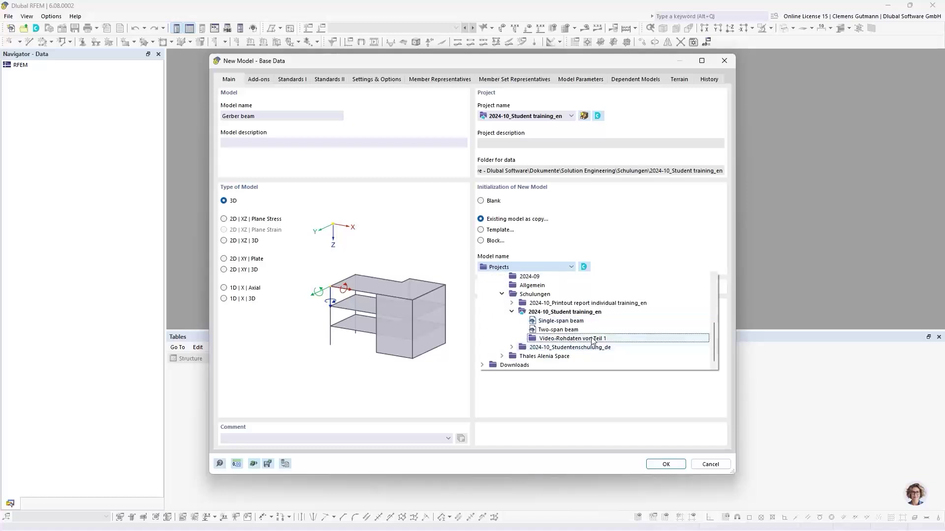
{"action": "left_click", "coordinate": [551, 330]}
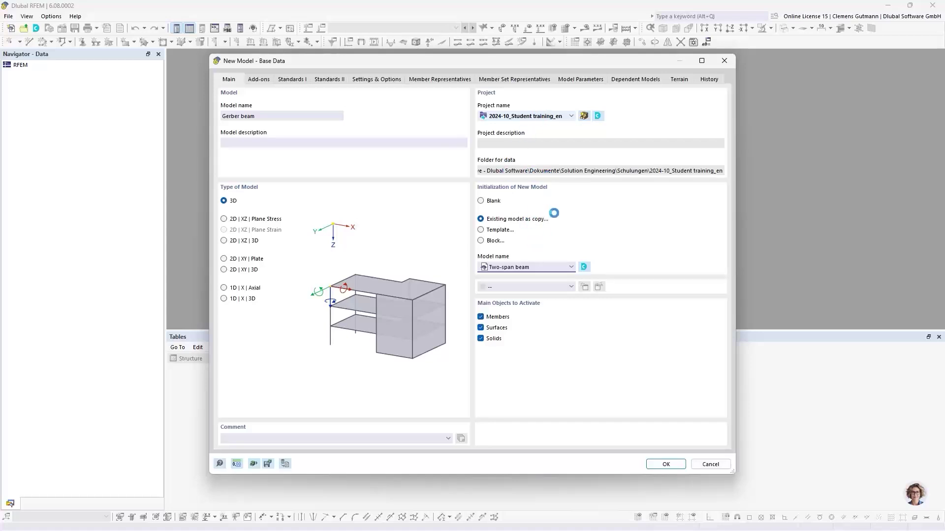
Check the available projects and source models, and cancel the creation of the new model.
{"action": "left_click", "coordinate": [571, 116]}
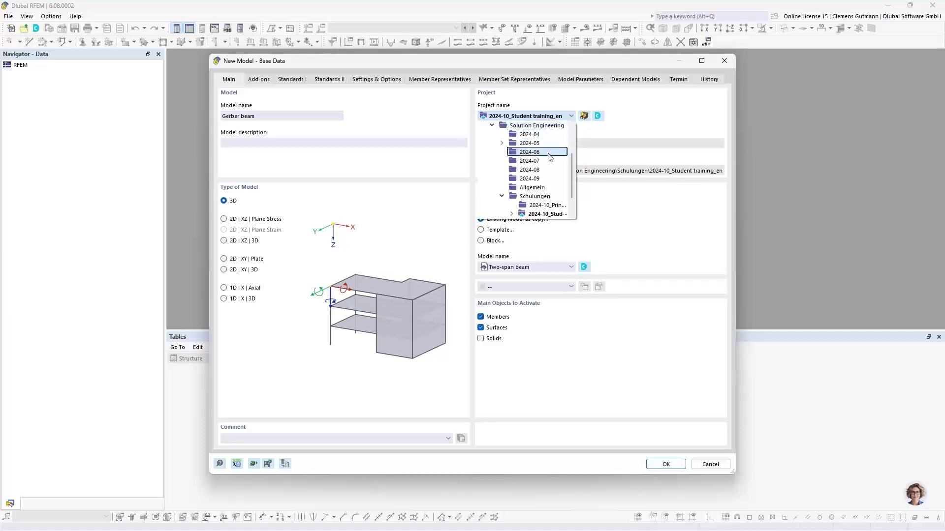
{"action": "left_click", "coordinate": [512, 116]}
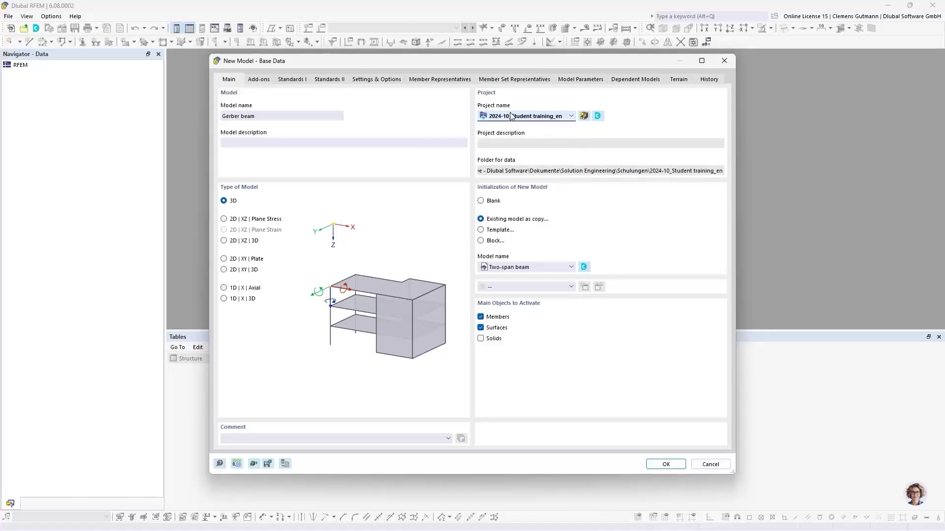
{"action": "left_click", "coordinate": [556, 271]}
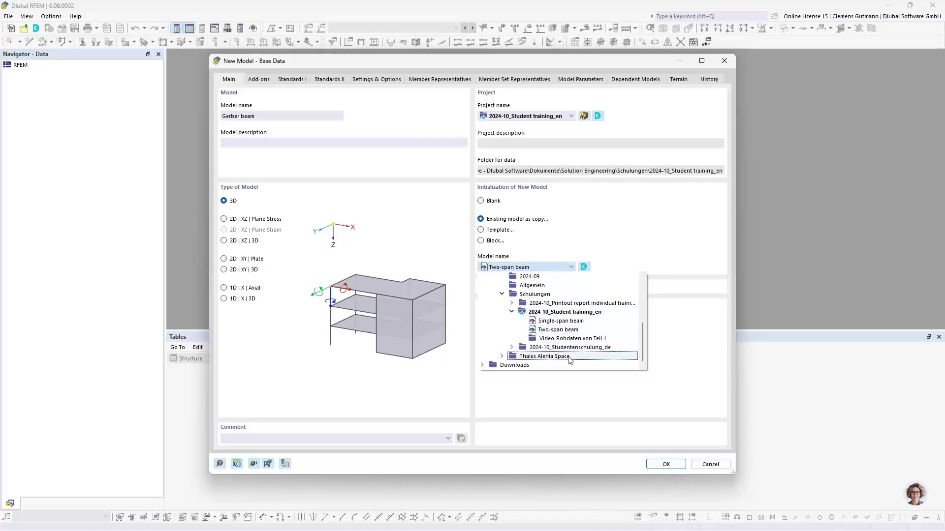
{"action": "left_click", "coordinate": [625, 244]}
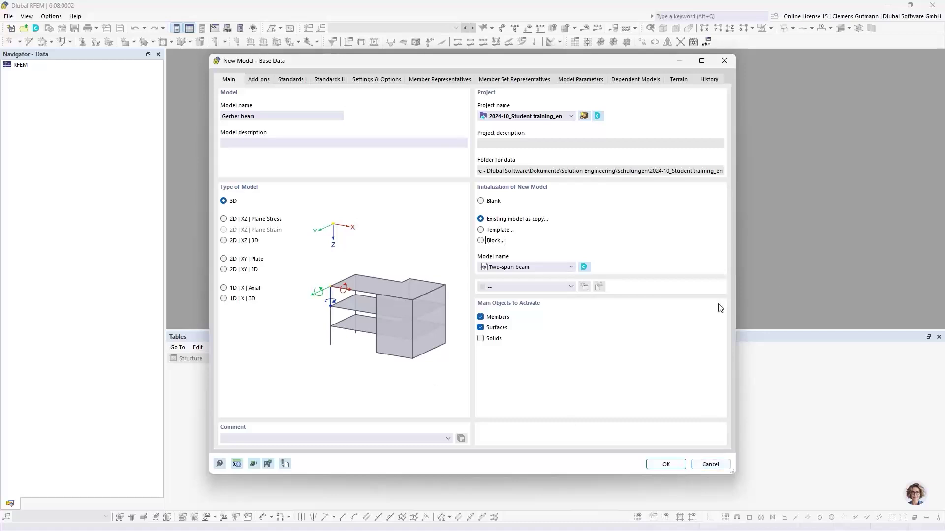
{"action": "left_click", "coordinate": [707, 464]}
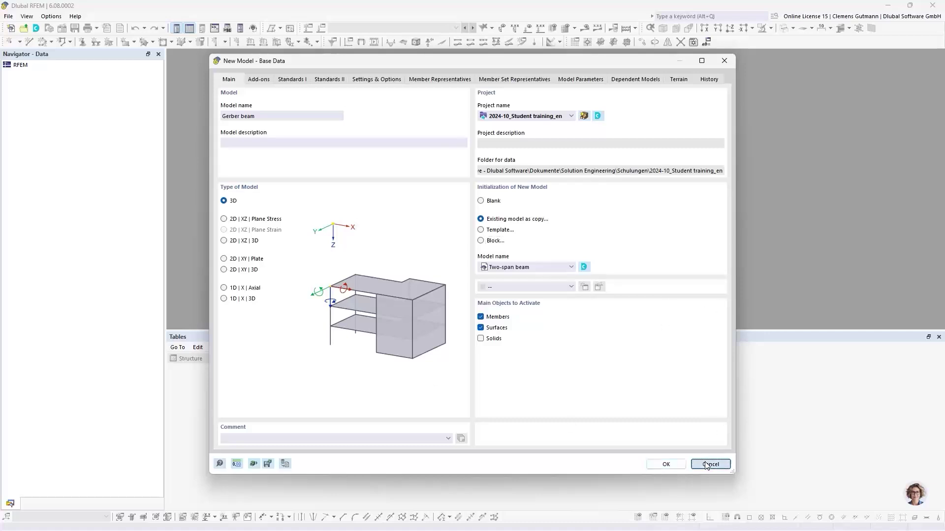
Switch to Dlubal Center and reposition its window so that the whole of it is visible.
{"action": "left_click", "coordinate": [38, 28]}
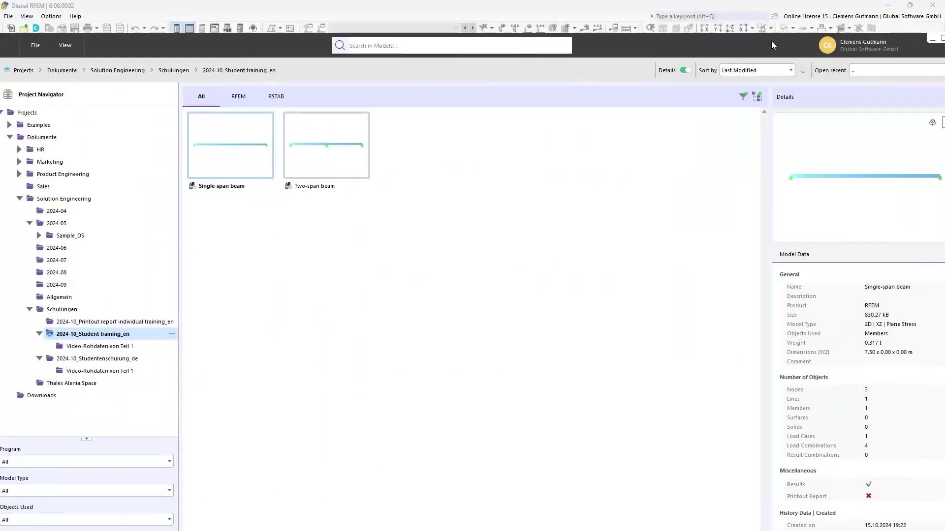
{"action": "double_click", "coordinate": [758, 45]}
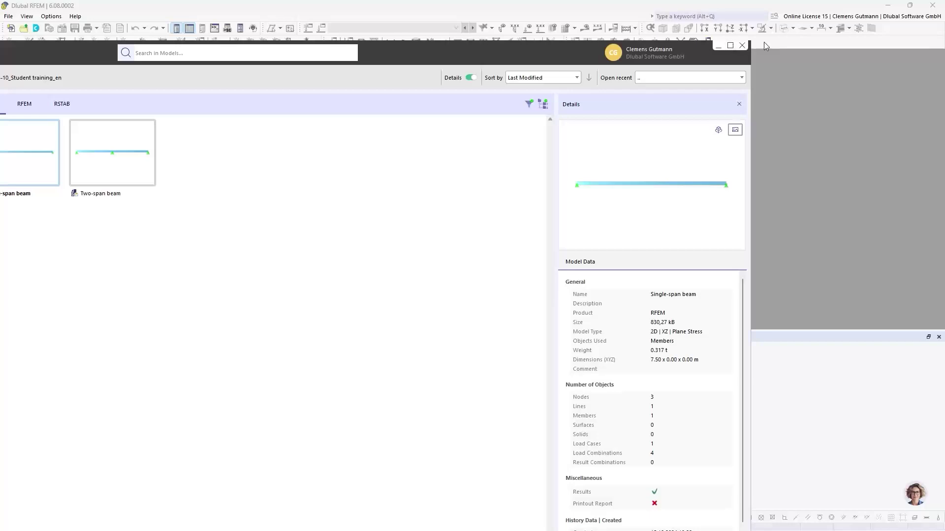
{"action": "left_click_drag", "start_coordinate": [751, 43], "coordinate": [534, 196]}
{"action": "left_click_drag", "start_coordinate": [309, 210], "coordinate": [643, 55]}
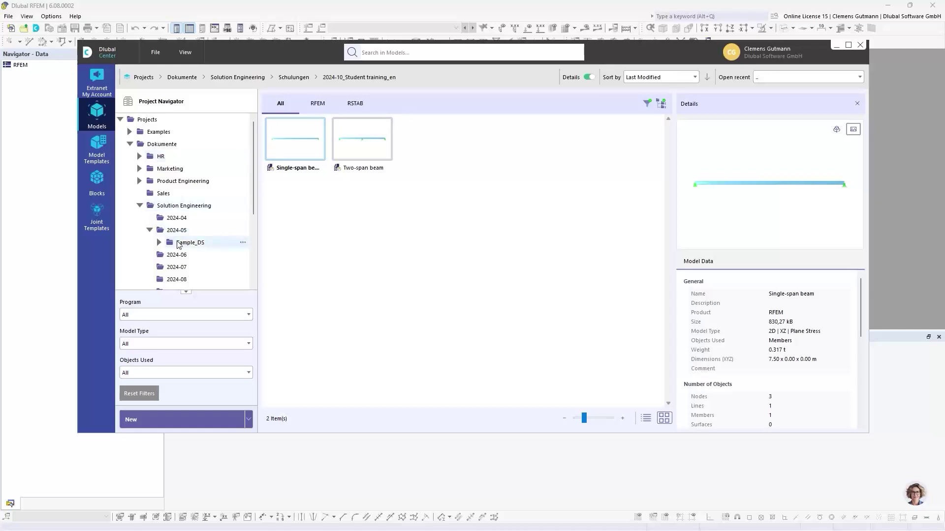
Look through the project folder tree and widen the Project Navigator so the full folder names can be read.
{"action": "scroll", "coordinate": [178, 242], "scroll_direction": "down", "scroll_amount": 3}
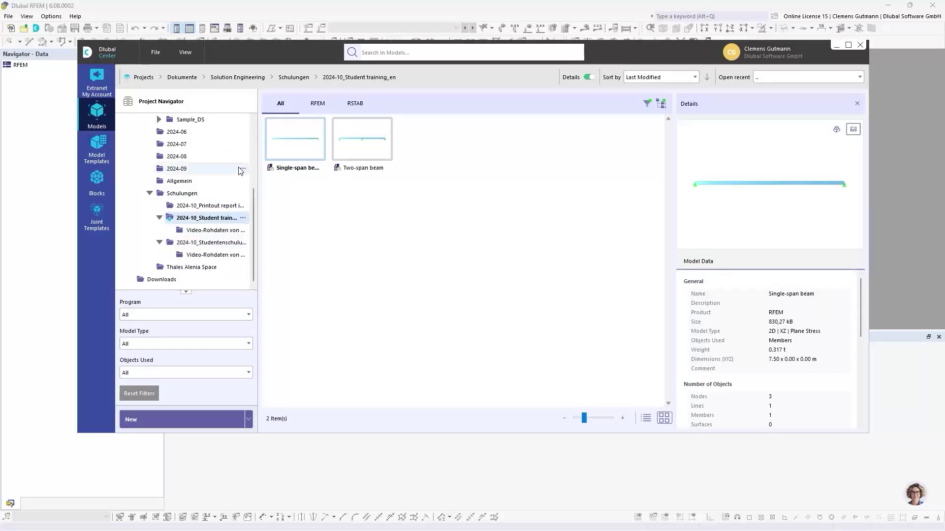
{"action": "scroll", "coordinate": [162, 187], "scroll_direction": "up", "scroll_amount": 3}
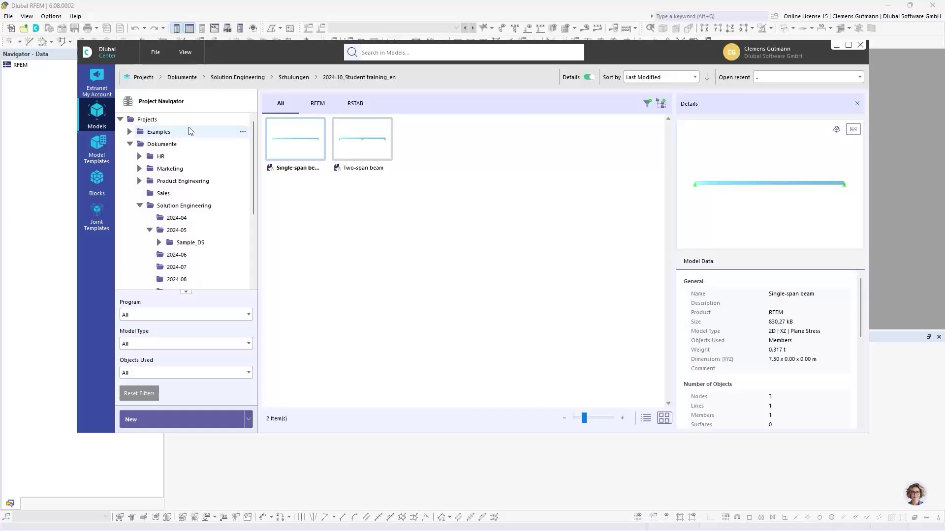
{"action": "scroll", "coordinate": [175, 207], "scroll_direction": "down", "scroll_amount": 3}
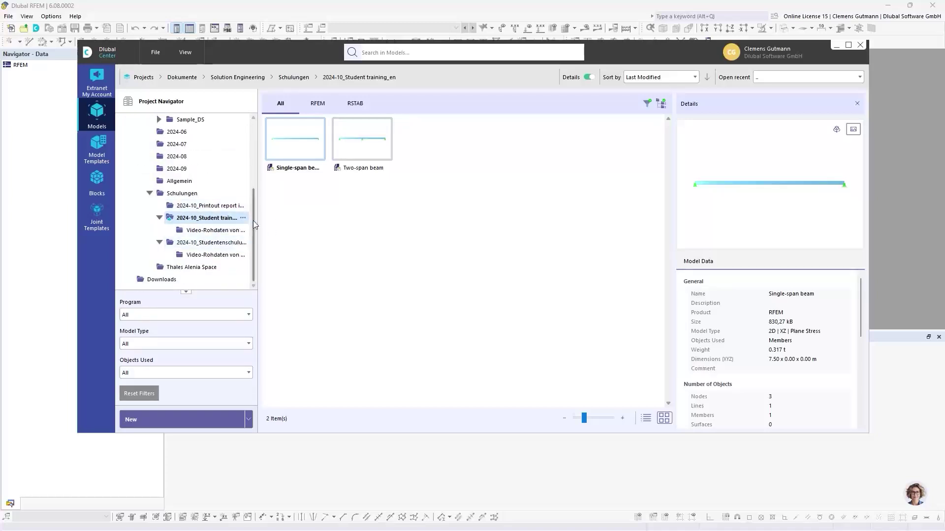
{"action": "left_click_drag", "start_coordinate": [258, 215], "coordinate": [319, 217]}
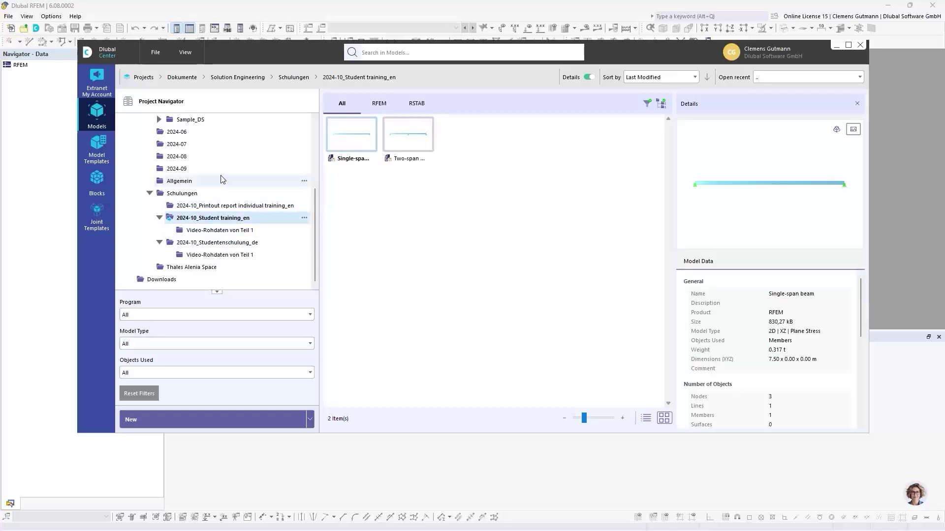
{"action": "scroll", "coordinate": [197, 172], "scroll_direction": "up", "scroll_amount": 4}
{"action": "scroll", "coordinate": [186, 211], "scroll_direction": "down", "scroll_amount": 3}
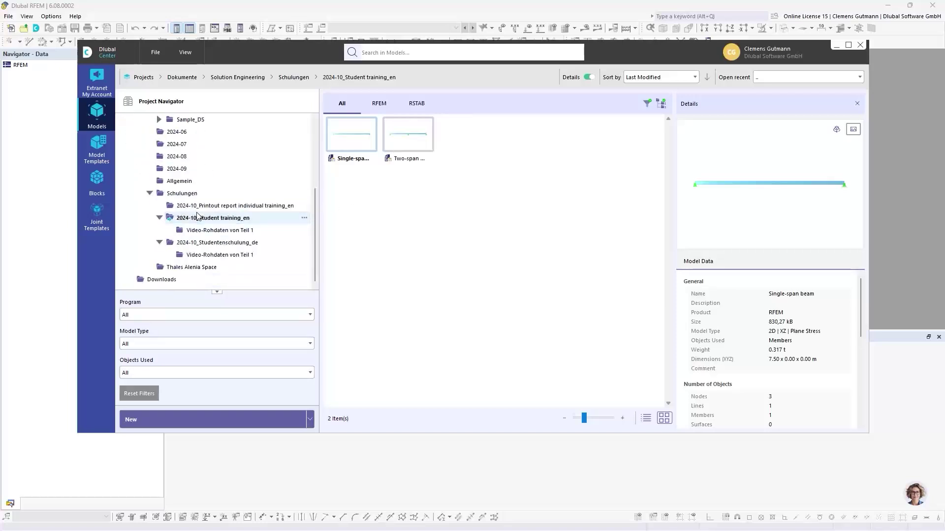
{"action": "scroll", "coordinate": [186, 215], "scroll_direction": "up", "scroll_amount": 4}
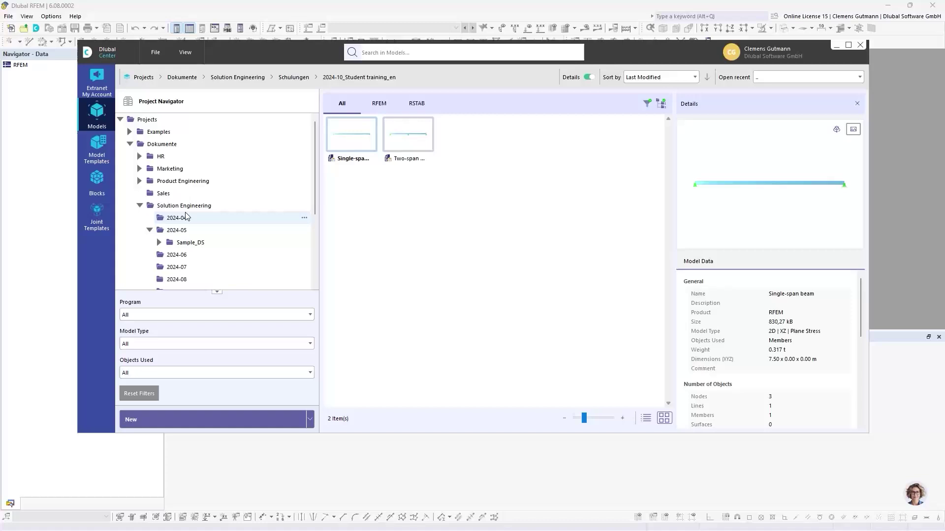
Start connecting a folder as a project under Projects and cancel the directory selection.
{"action": "right_click", "coordinate": [148, 122]}
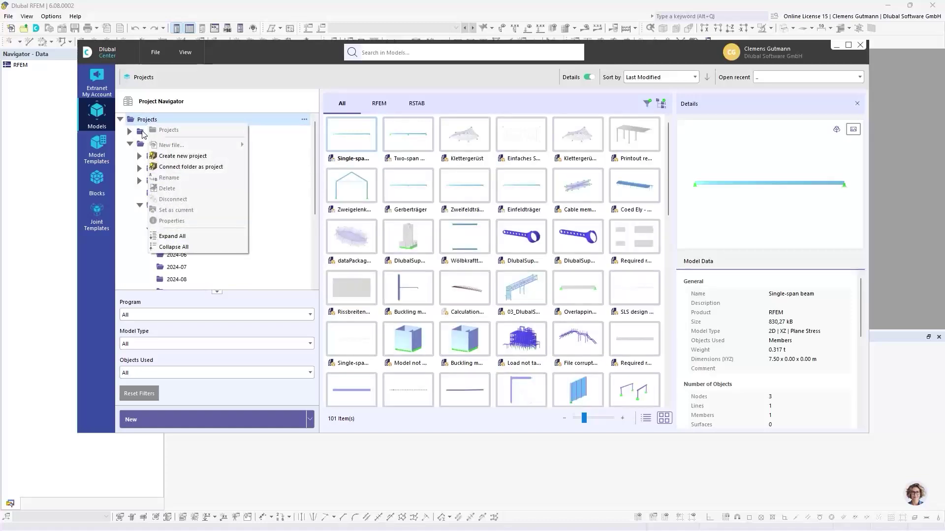
{"action": "left_click", "coordinate": [193, 168]}
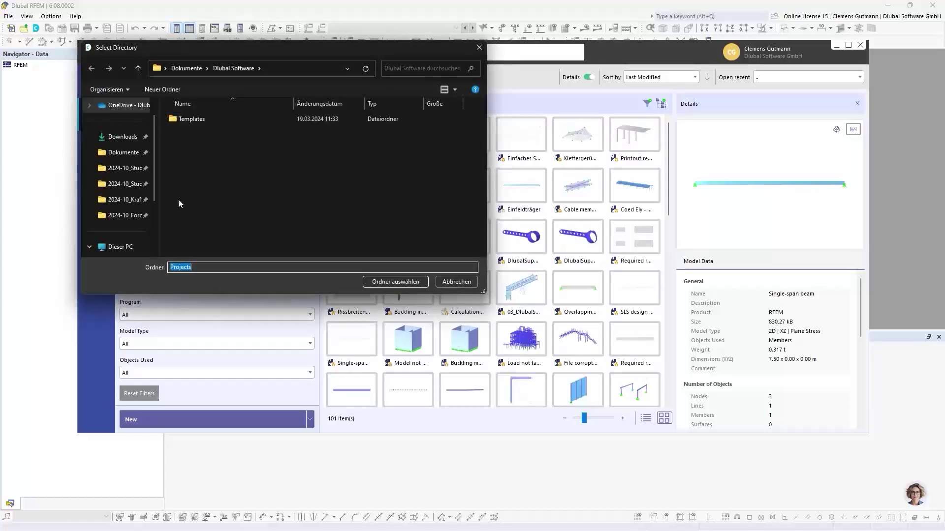
{"action": "scroll", "coordinate": [148, 162], "scroll_direction": "up", "scroll_amount": 2}
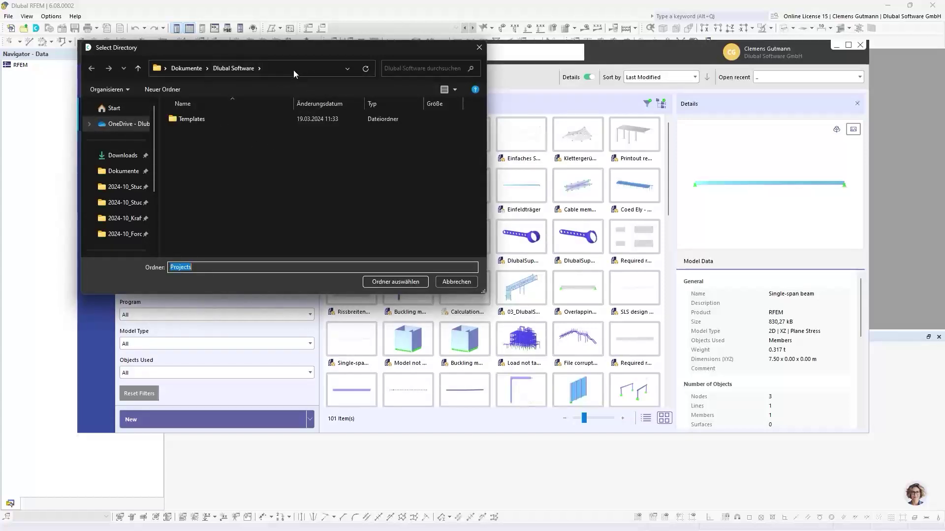
{"action": "left_click_drag", "start_coordinate": [341, 47], "coordinate": [367, 82]}
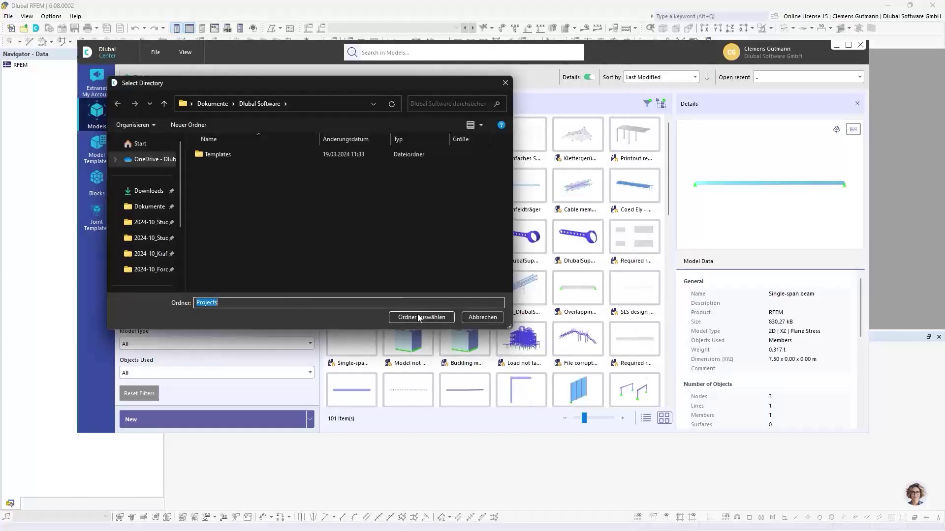
{"action": "left_click", "coordinate": [482, 318]}
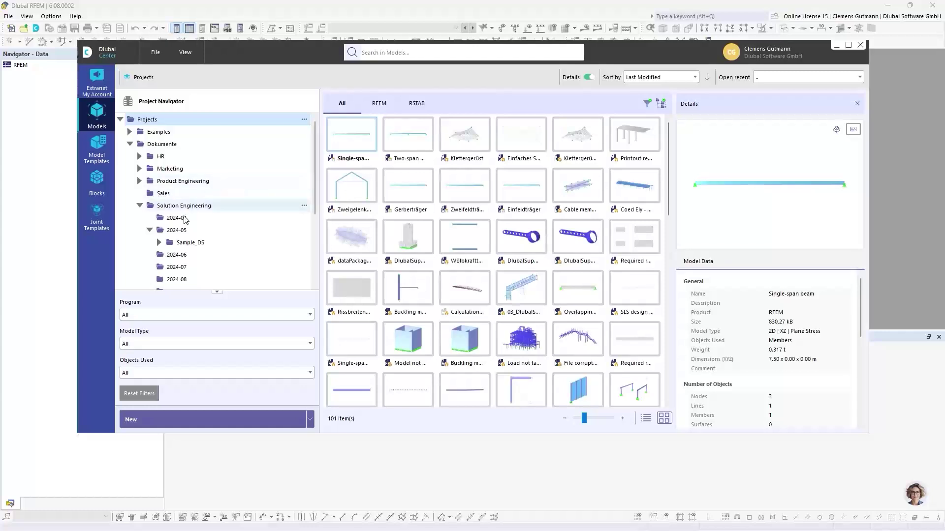
Look over the connected project folders once more and close Dlubal Center.
{"action": "scroll", "coordinate": [185, 220], "scroll_direction": "down", "scroll_amount": 1}
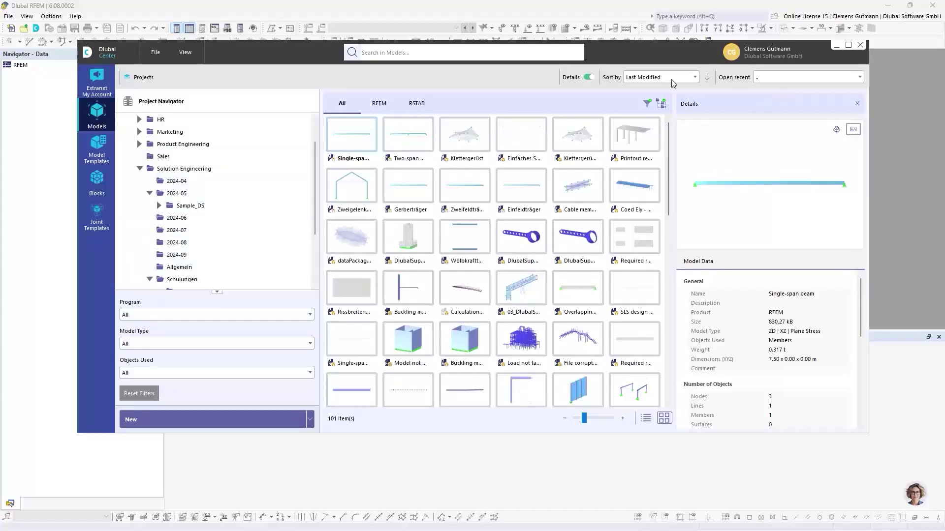
{"action": "scroll", "coordinate": [238, 143], "scroll_direction": "up", "scroll_amount": 1}
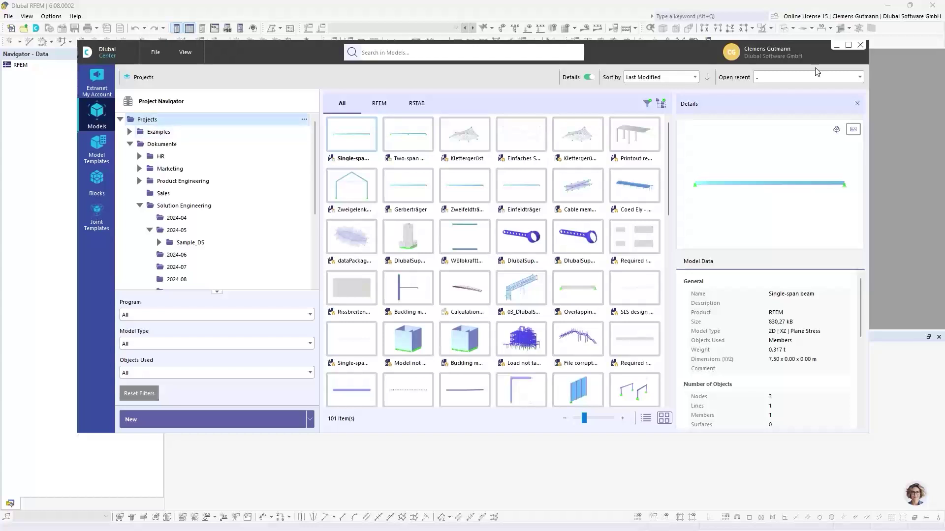
{"action": "left_click", "coordinate": [859, 45]}
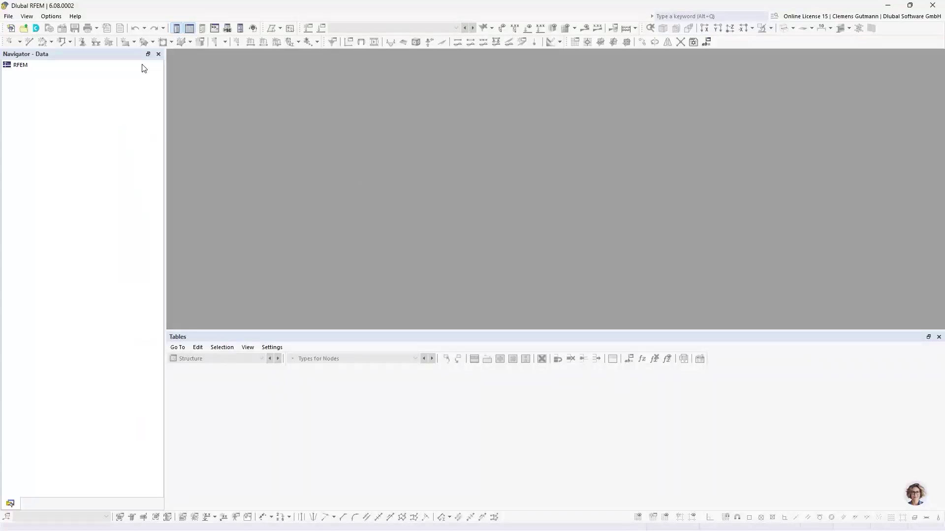
Start a new model in RFEM and name it Gerber beam.
{"action": "left_click", "coordinate": [8, 17]}
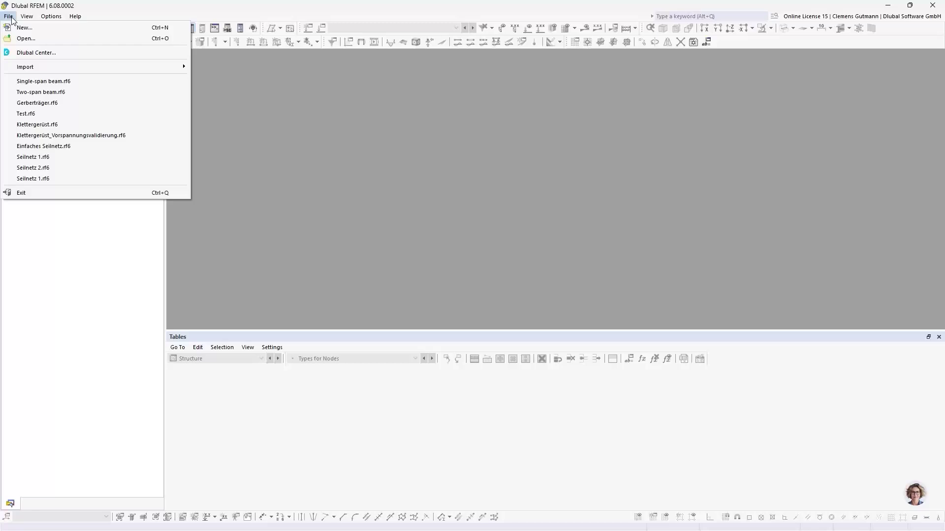
{"action": "left_click", "coordinate": [25, 28]}
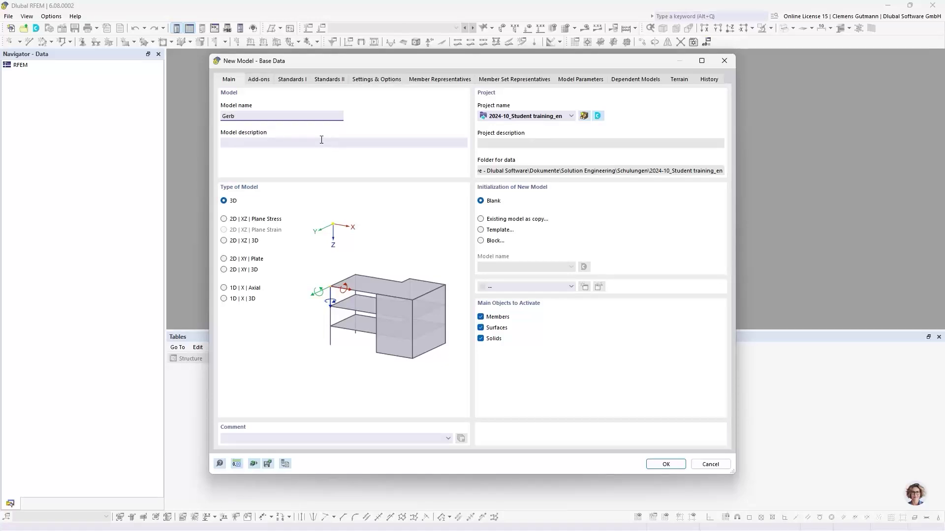
{"action": "type", "text": "beam"}
{"action": "left_click", "coordinate": [322, 139]}
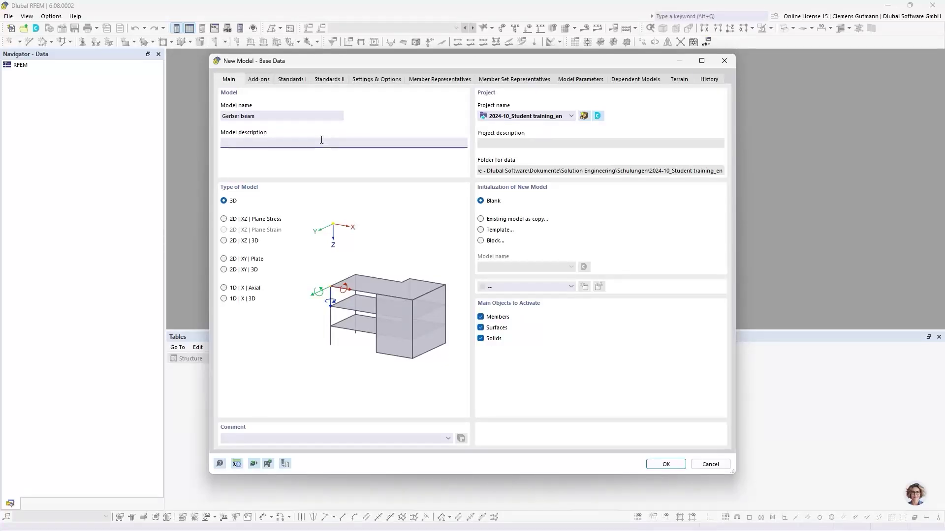
Create the model as a copy of Two-span beam from the 2024-10_Student training_en folder, with model type 2D | XZ | Plane Stress.
{"action": "left_click", "coordinate": [504, 222]}
{"action": "left_click", "coordinate": [553, 267]}
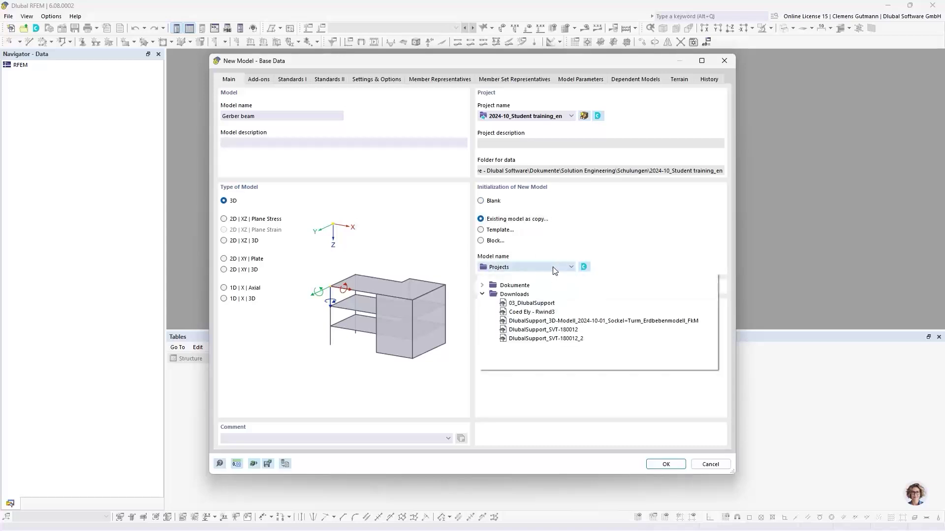
{"action": "left_click", "coordinate": [483, 286]}
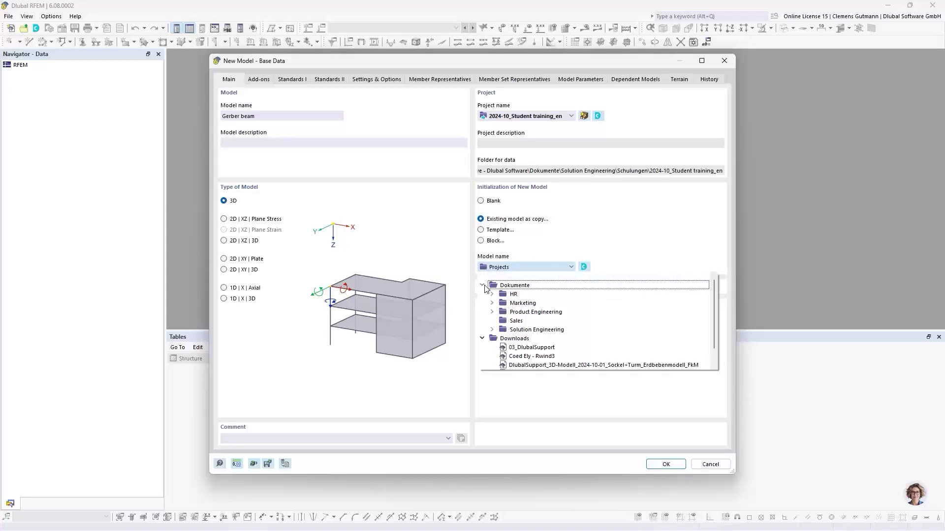
{"action": "left_click", "coordinate": [492, 329]}
{"action": "scroll", "coordinate": [502, 339], "scroll_direction": "down", "scroll_amount": 3}
{"action": "left_click", "coordinate": [502, 320]}
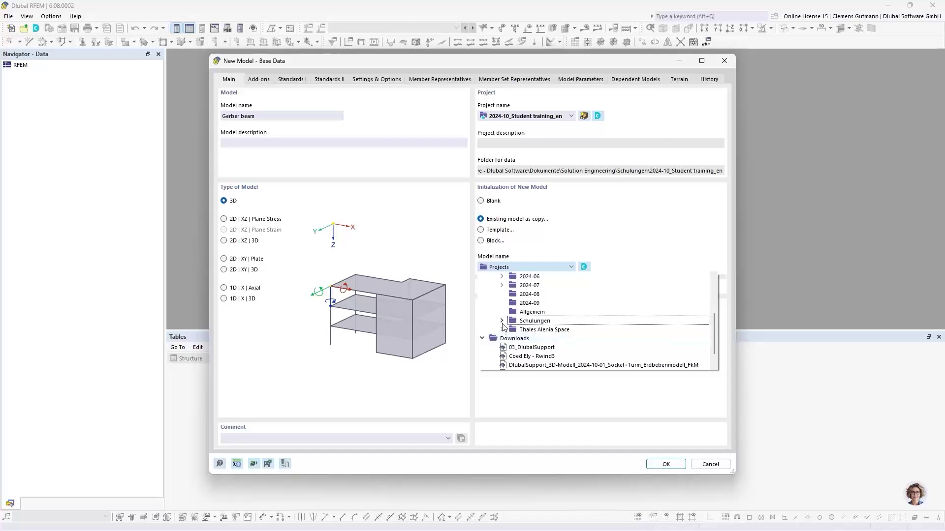
{"action": "left_click", "coordinate": [512, 338]}
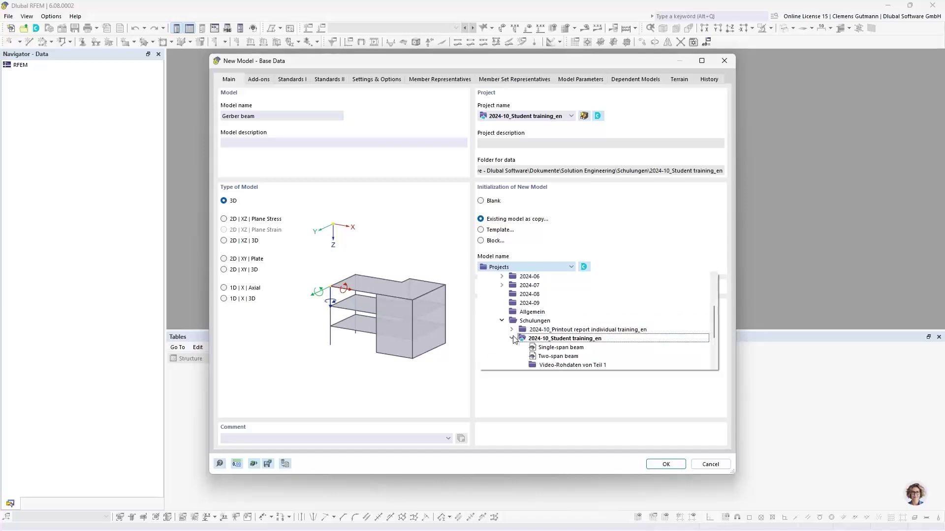
{"action": "left_click", "coordinate": [558, 356]}
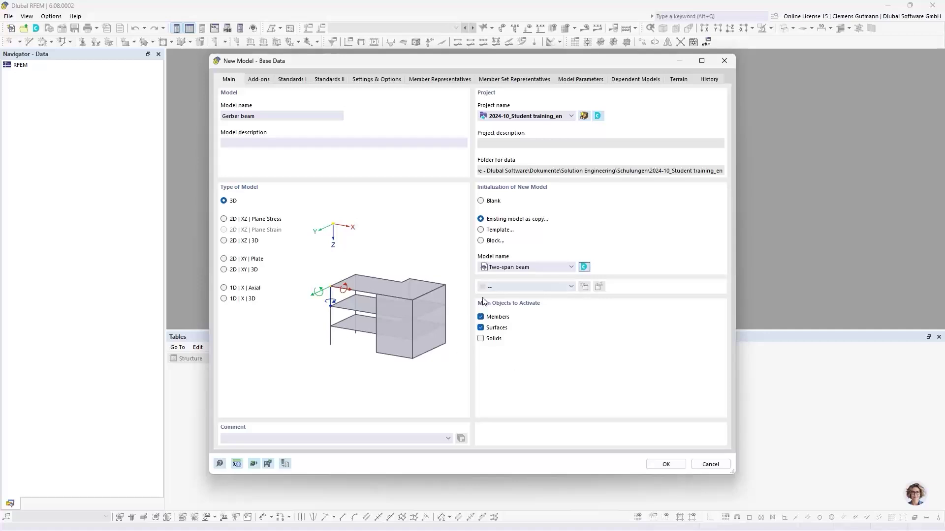
{"action": "left_click", "coordinate": [224, 219]}
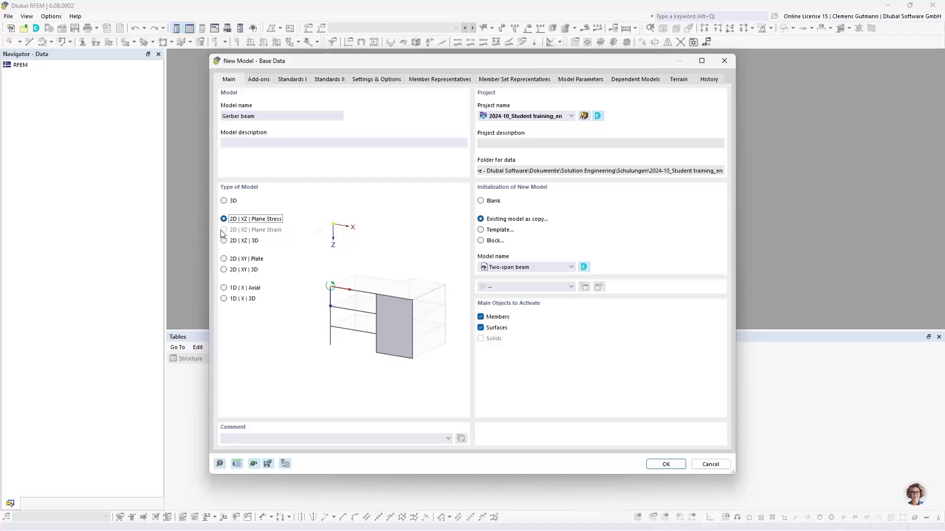
{"action": "left_click", "coordinate": [665, 465]}
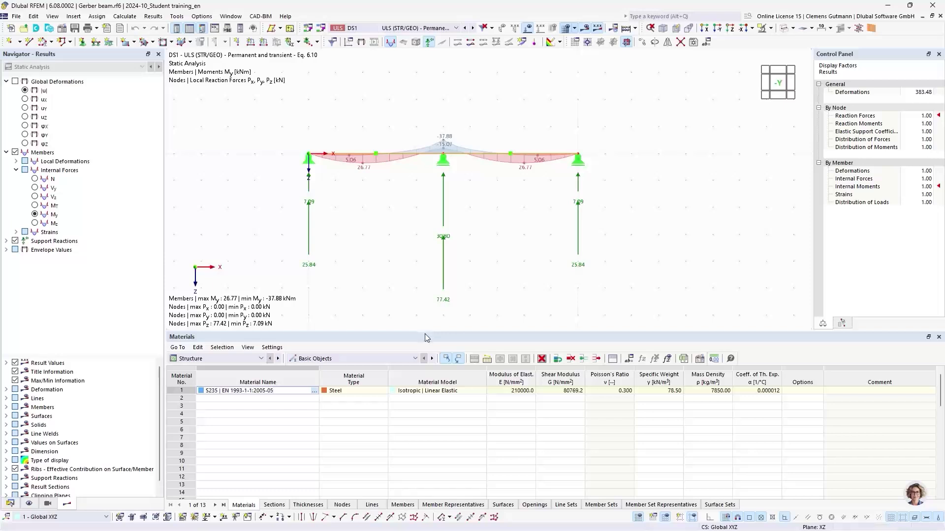
Enlarge the model view over the tables and show the structure without results, with the navigator set to Data.
{"action": "left_click_drag", "start_coordinate": [425, 330], "coordinate": [426, 405]}
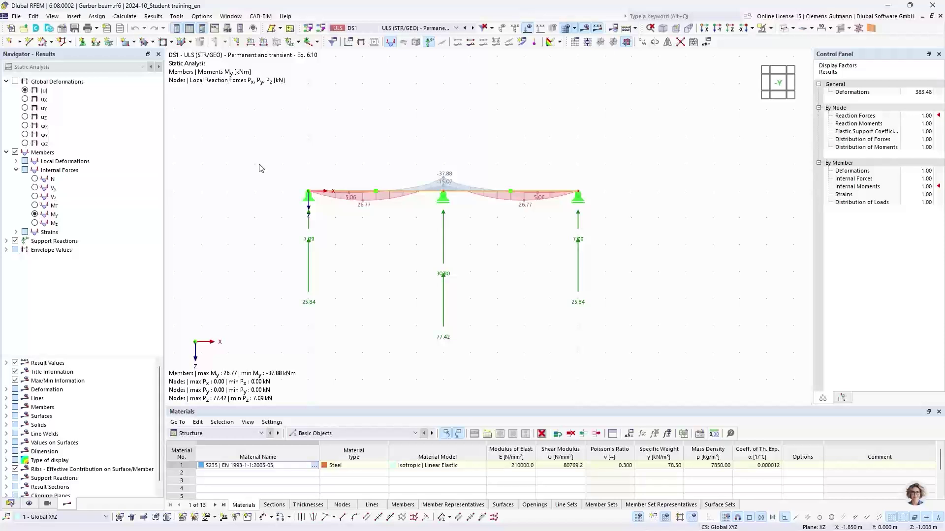
{"action": "left_click", "coordinate": [11, 504]}
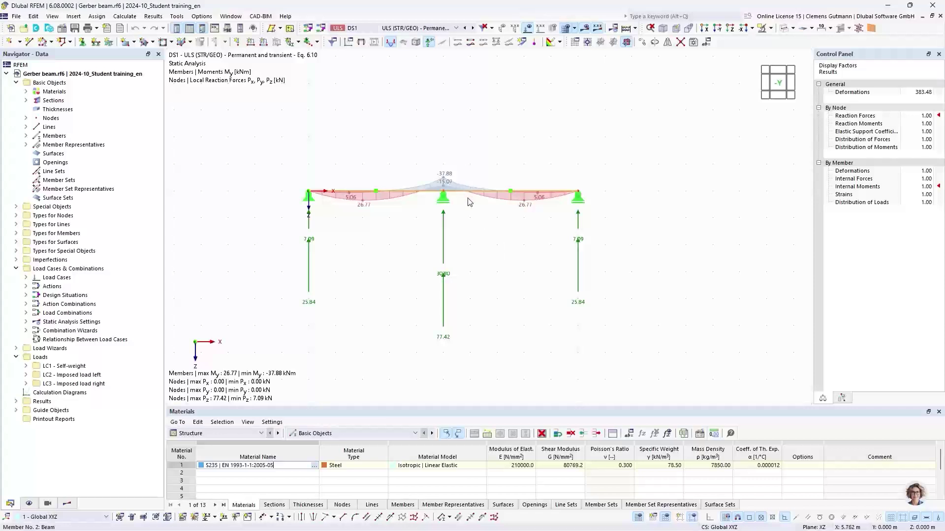
{"action": "scroll", "coordinate": [467, 170], "scroll_direction": "up", "scroll_amount": 2}
{"action": "left_click", "coordinate": [584, 28]}
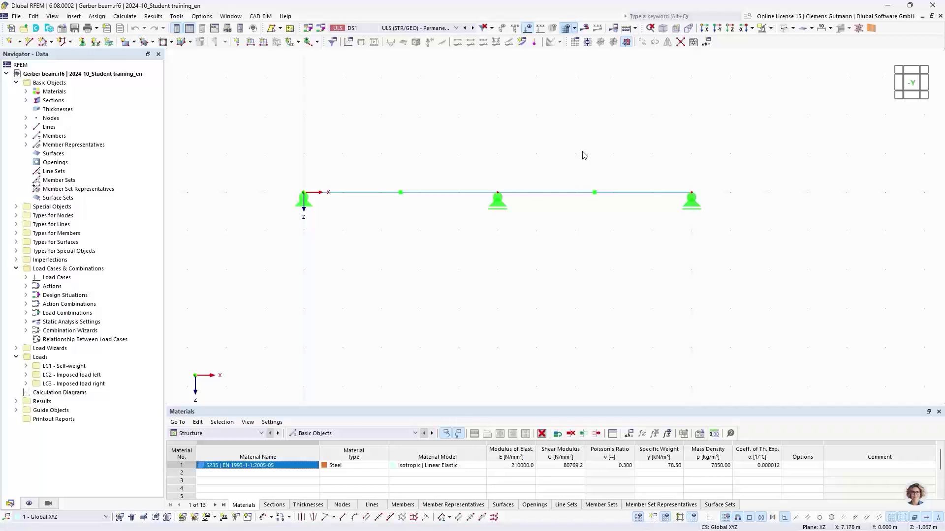
{"action": "middle_click_drag", "start_coordinate": [584, 154], "coordinate": [569, 172]}
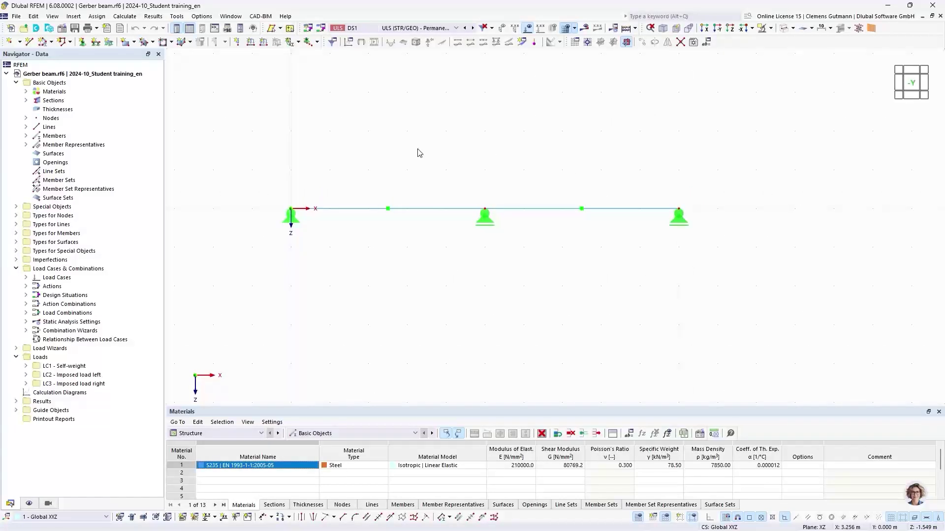
Add a global parameter named FieldLength in the Lengths unit group with a value of 5 m.
{"action": "left_click", "coordinate": [33, 16]}
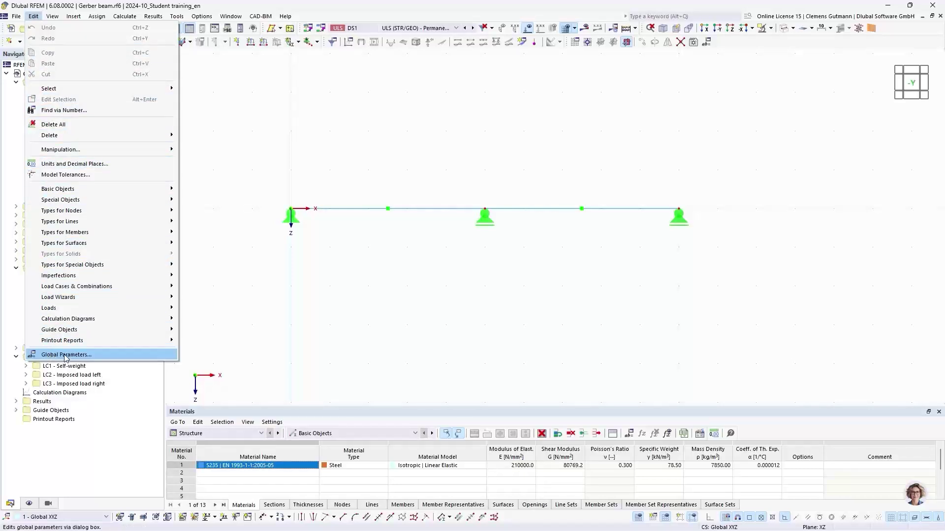
{"action": "left_click", "coordinate": [108, 355]}
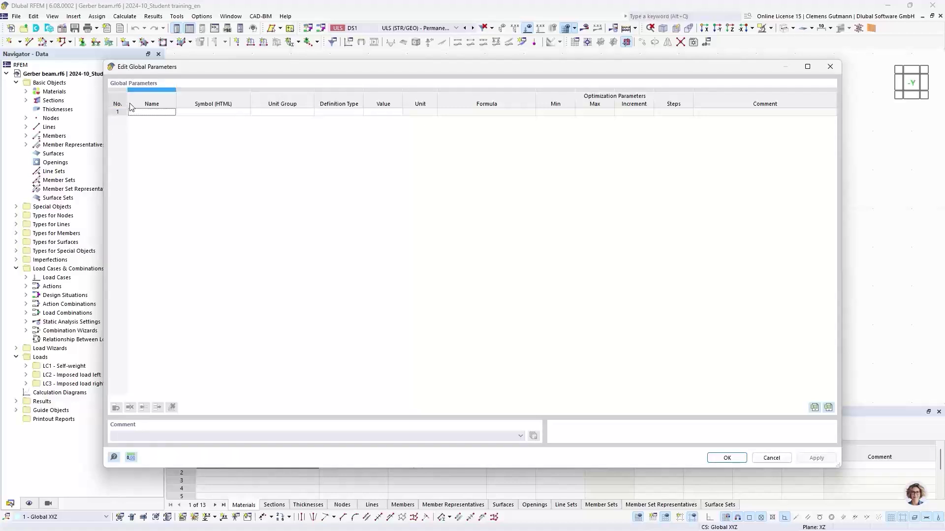
{"action": "left_click", "coordinate": [141, 113]}
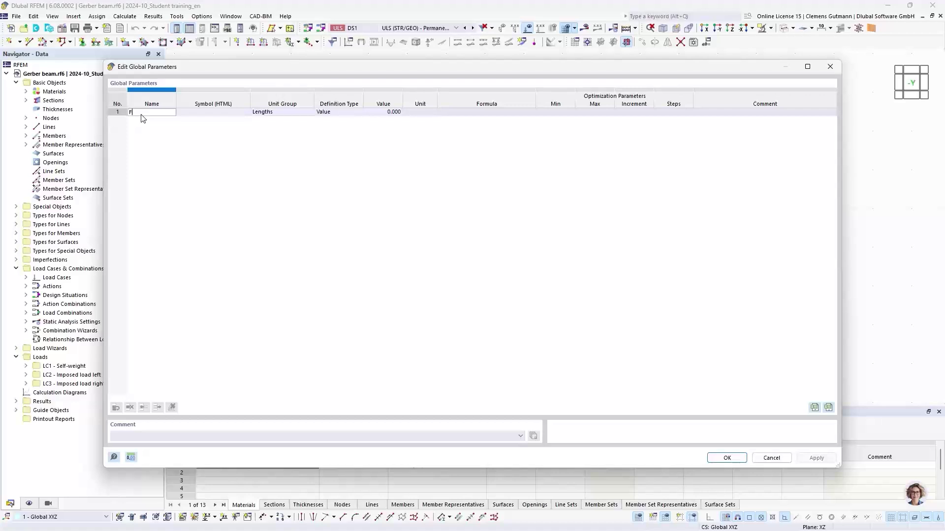
{"action": "type", "text": "dLength"}
{"action": "key", "text": "BackSpace"}
{"action": "key", "text": "BackSpace"}
{"action": "key", "text": "BackSpace"}
{"action": "key", "text": "BackSpace"}
{"action": "key", "text": "BackSpace"}
{"action": "type", "text": "ength"}
{"action": "key", "text": "Tab"}
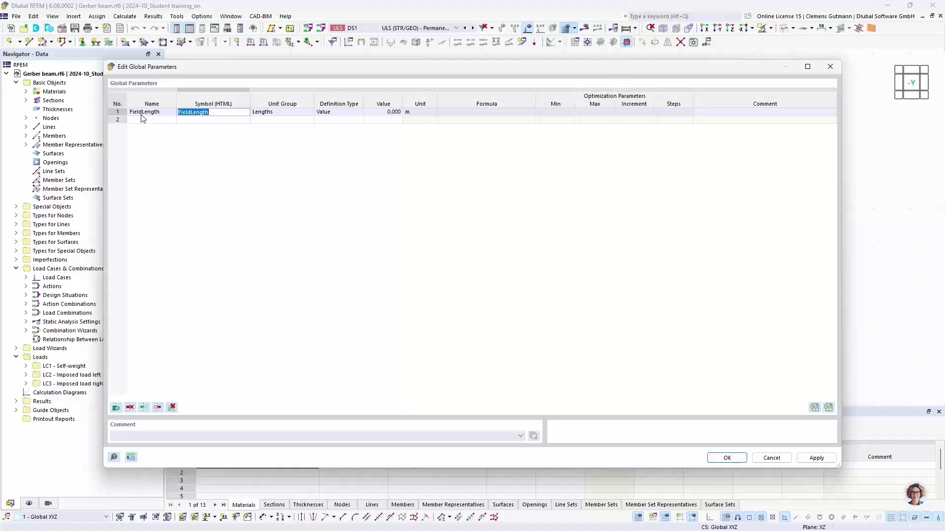
{"action": "key", "text": "Tab"}
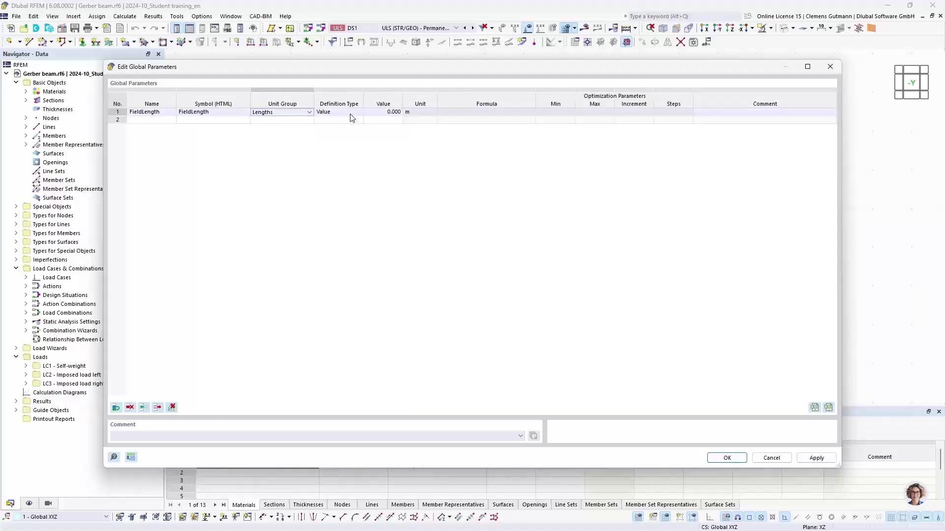
{"action": "left_click", "coordinate": [399, 113]}
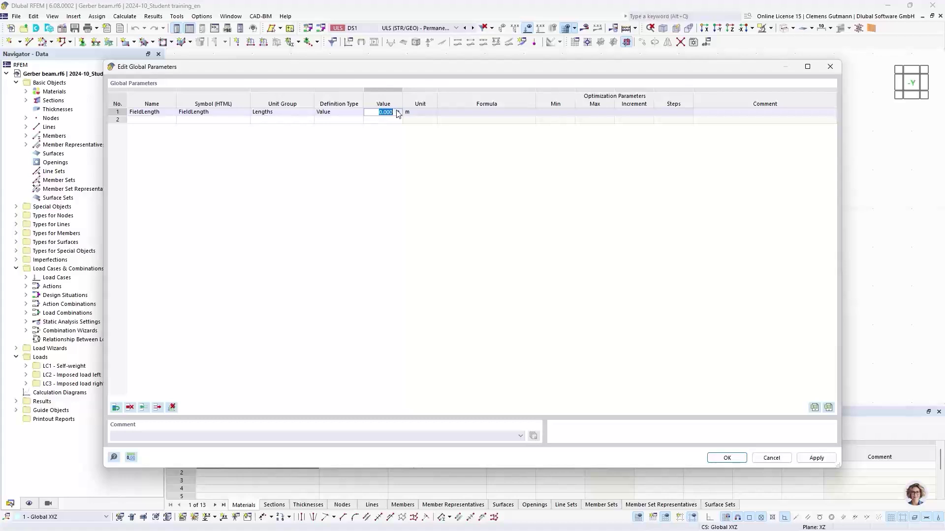
{"action": "type", "text": "5"}
{"action": "key", "text": "Tab"}
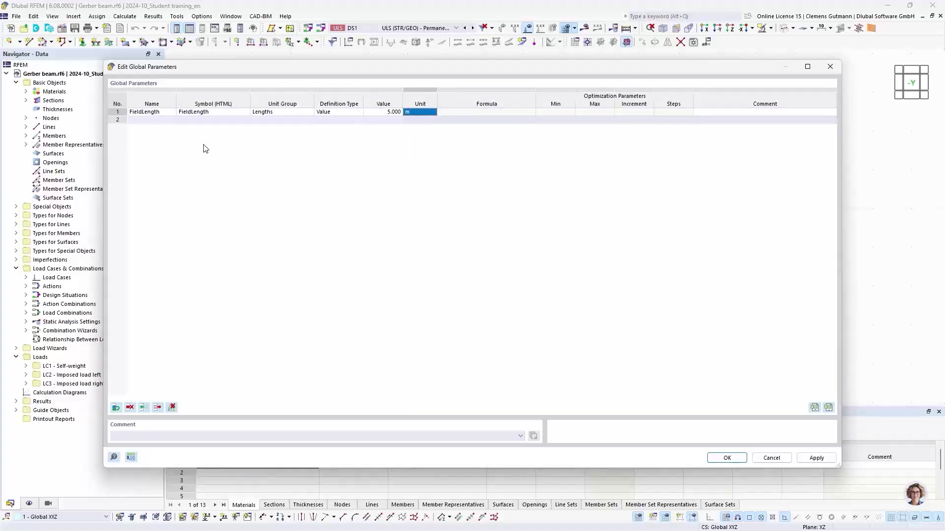
Add a second global parameter named GerberFactor and assign it the Float unit group of the Model category.
{"action": "left_click", "coordinate": [160, 119]}
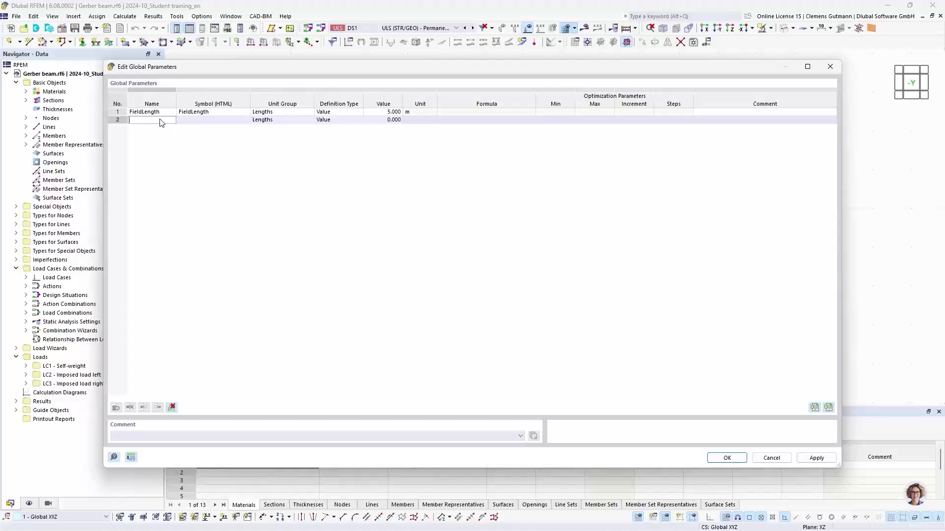
{"action": "type", "text": "Gerberfac"}
{"action": "key", "text": "BackSpace"}
{"action": "key", "text": "BackSpace"}
{"action": "type", "text": "Fact"}
{"action": "key", "text": "Tab"}
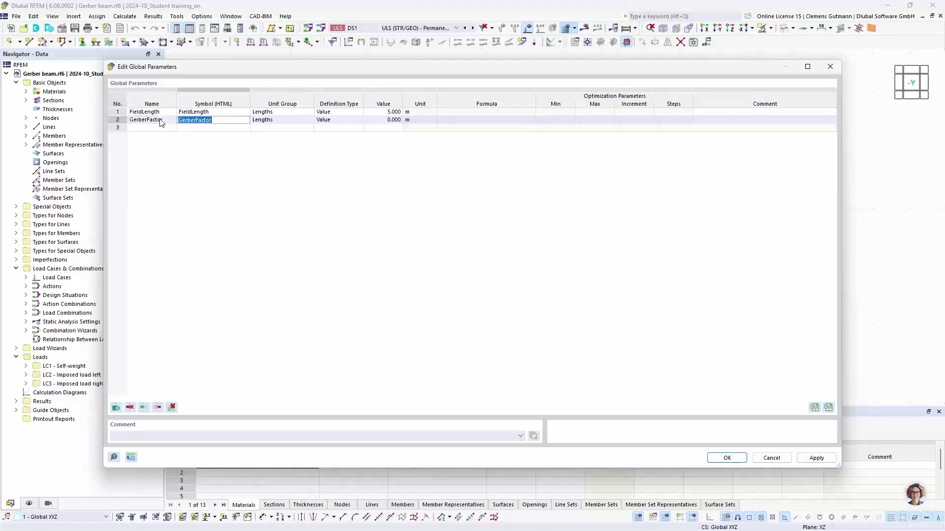
{"action": "left_click", "coordinate": [272, 122]}
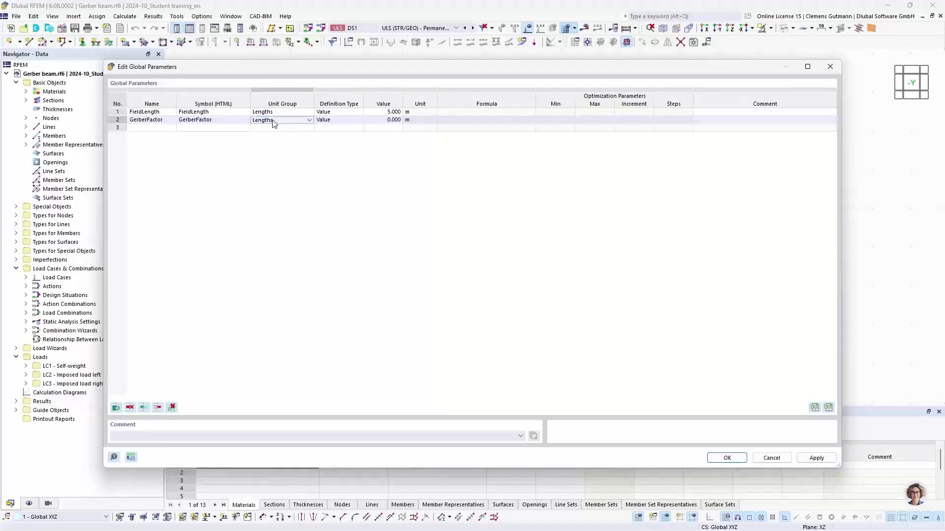
{"action": "left_click", "coordinate": [274, 121]}
{"action": "scroll", "coordinate": [293, 242], "scroll_direction": "down", "scroll_amount": 3}
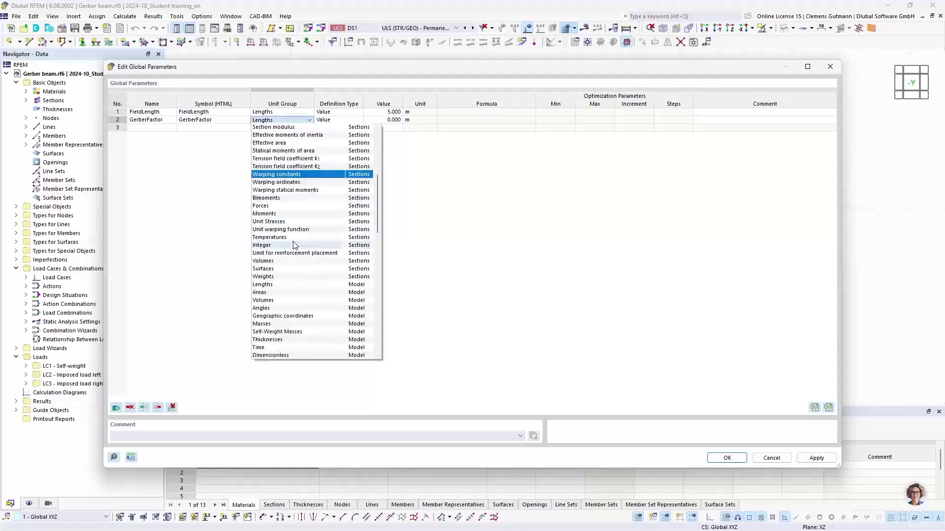
{"action": "scroll", "coordinate": [294, 256], "scroll_direction": "down", "scroll_amount": 3}
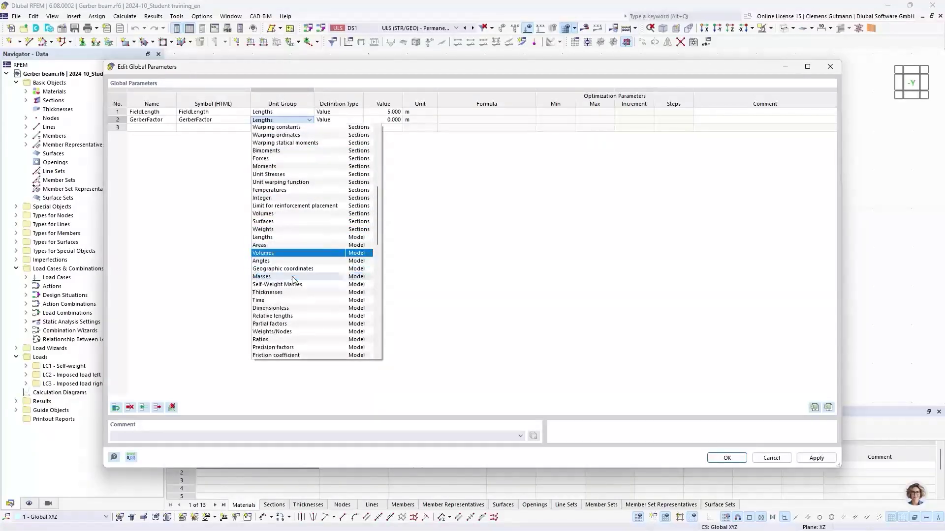
{"action": "scroll", "coordinate": [274, 290], "scroll_direction": "down", "scroll_amount": 2}
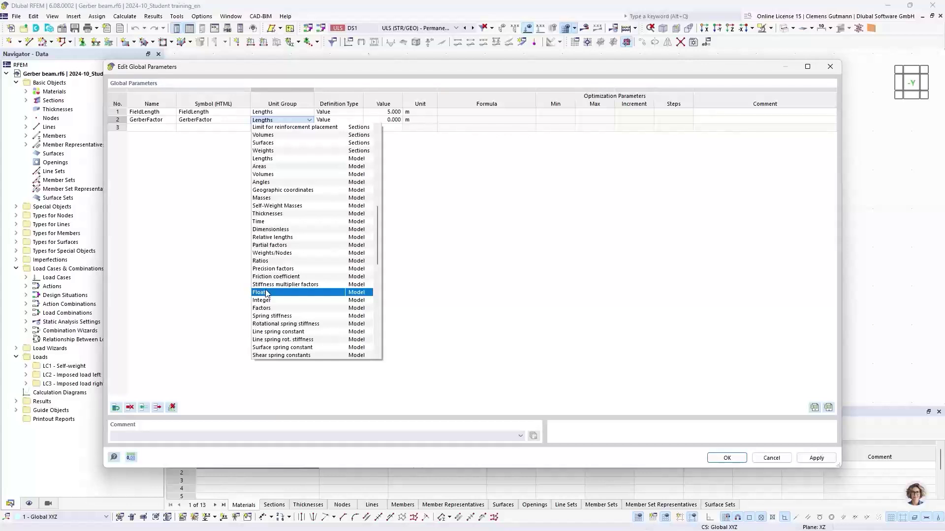
{"action": "left_click", "coordinate": [268, 293]}
Set the value of the GerberFactor parameter to 0.1716.
{"action": "left_click", "coordinate": [384, 120]}
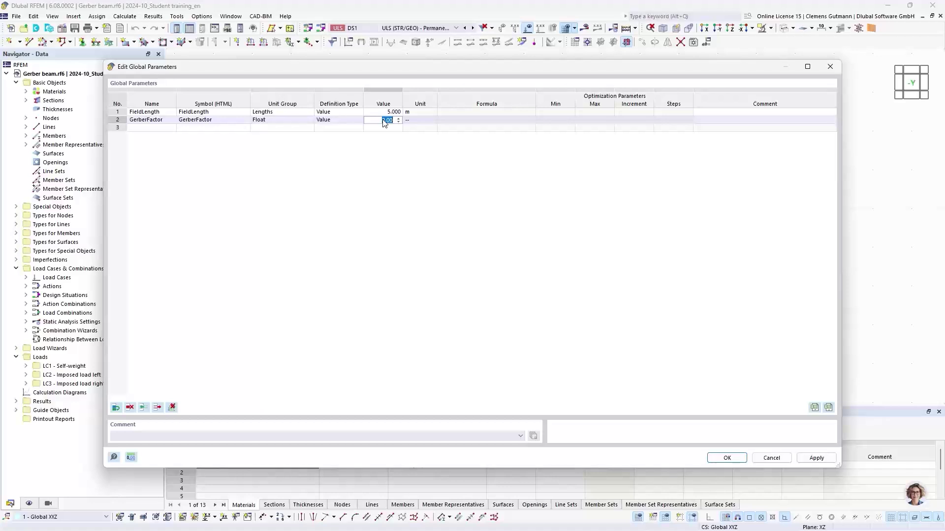
{"action": "type", "text": "0"}
{"action": "type", "text": ".17"}
{"action": "type", "text": "171"}
{"action": "type", "text": "6"}
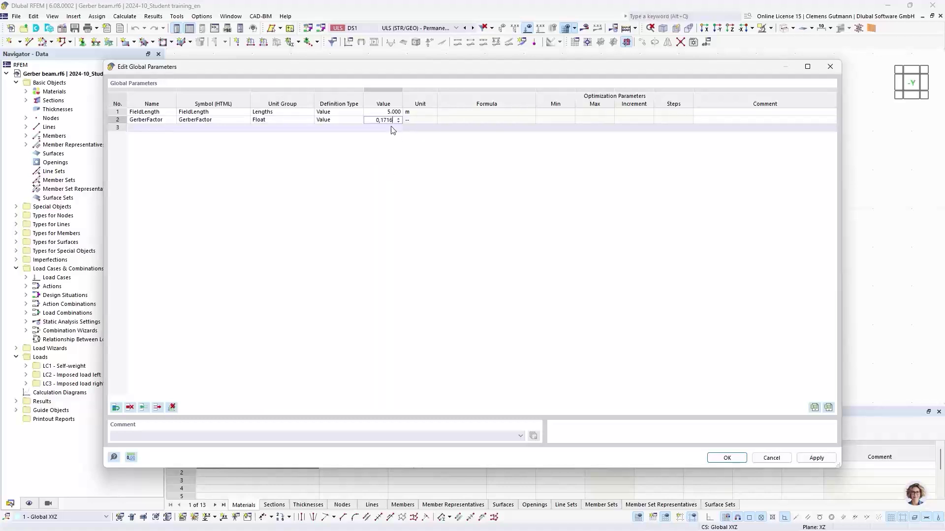
{"action": "left_click", "coordinate": [392, 129]}
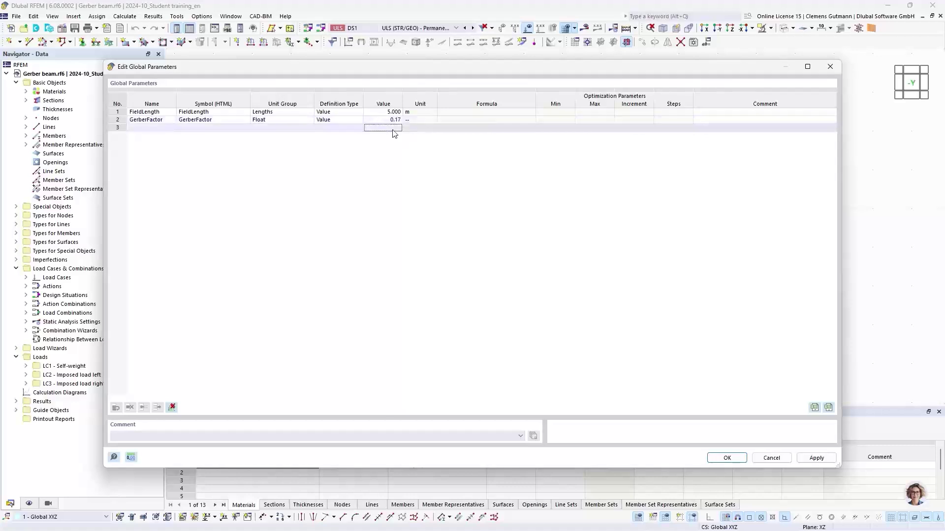
Set the decimal places for Float model values to 4 and accept the global parameters.
{"action": "left_click", "coordinate": [131, 458]}
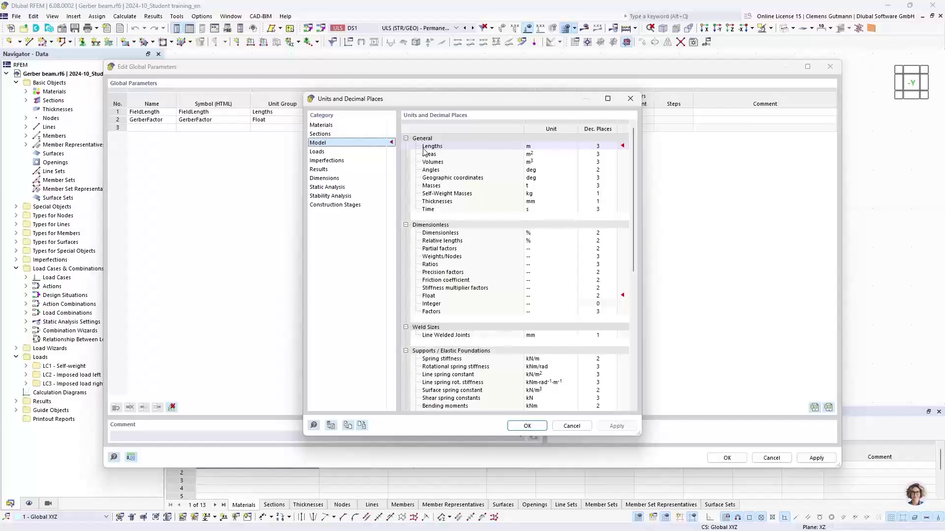
{"action": "left_click_drag", "start_coordinate": [454, 101], "coordinate": [439, 138]}
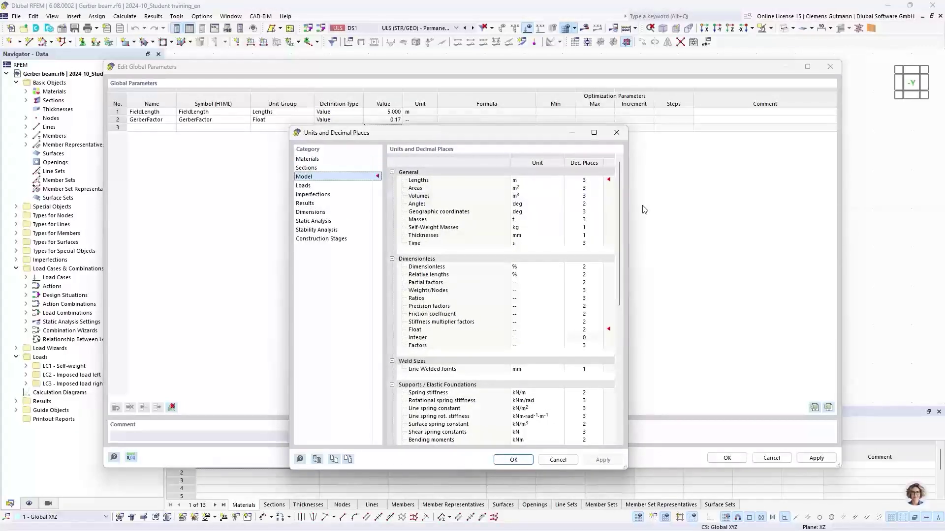
{"action": "left_click", "coordinate": [585, 331]}
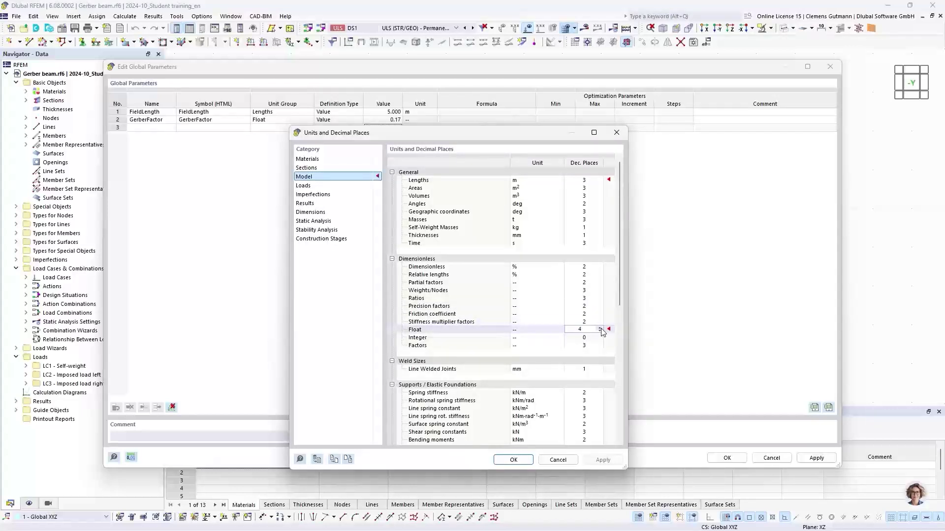
{"action": "left_click", "coordinate": [523, 461]}
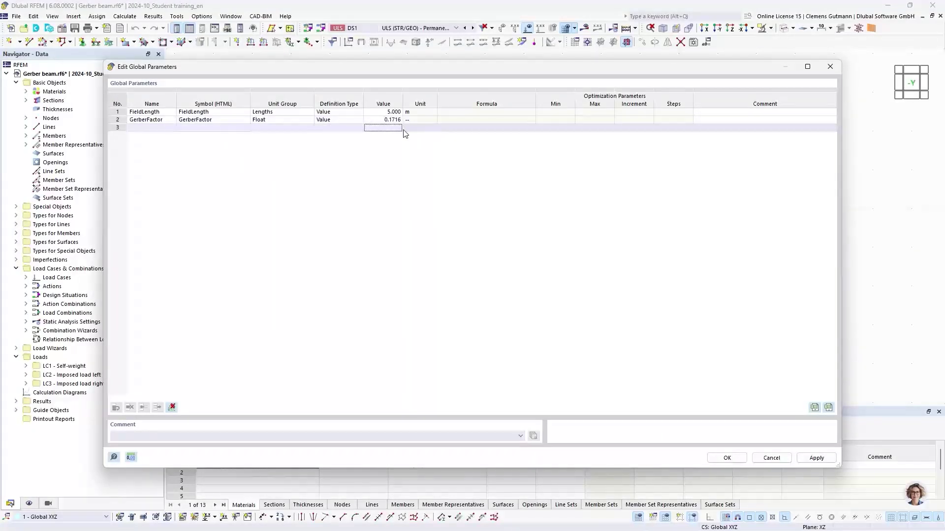
{"action": "left_click", "coordinate": [729, 459]}
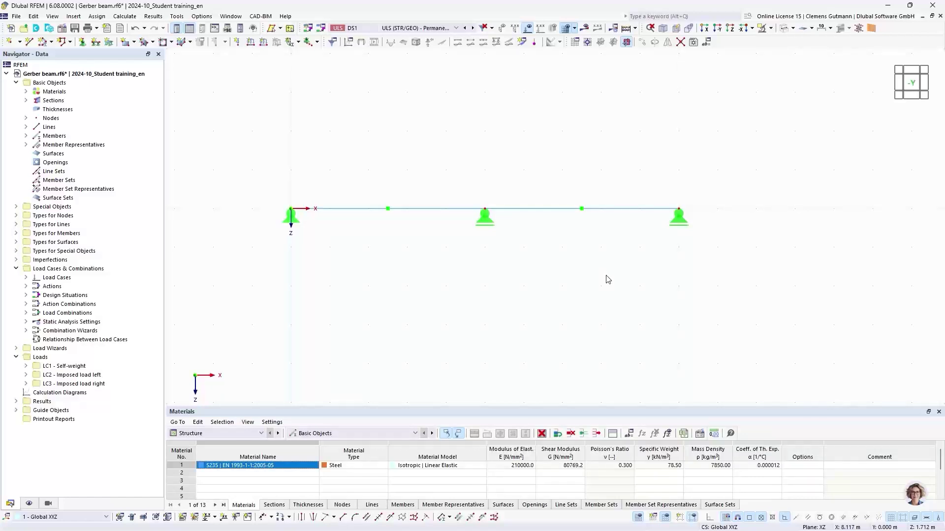
Search the commands for "global", view the Edit Global Parameters dialog and leave it without changes.
{"action": "left_click", "coordinate": [33, 16]}
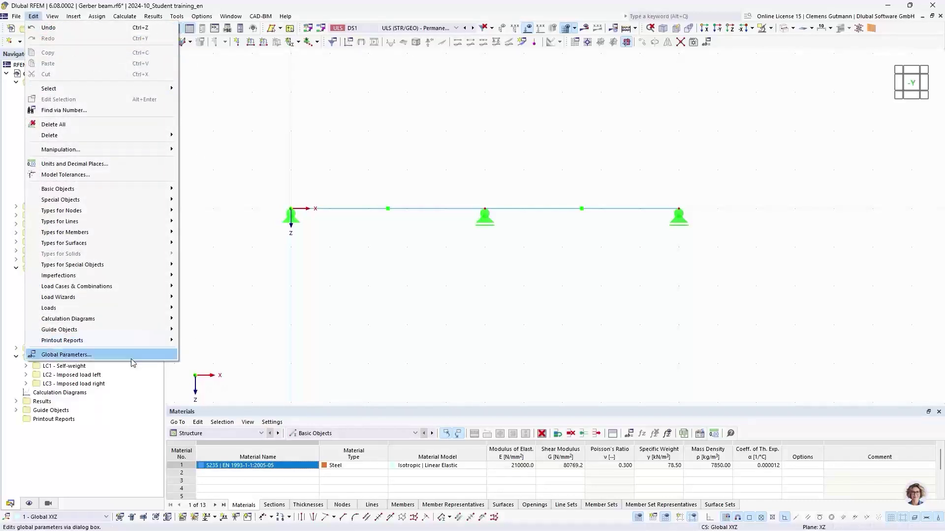
{"action": "left_click", "coordinate": [33, 17]}
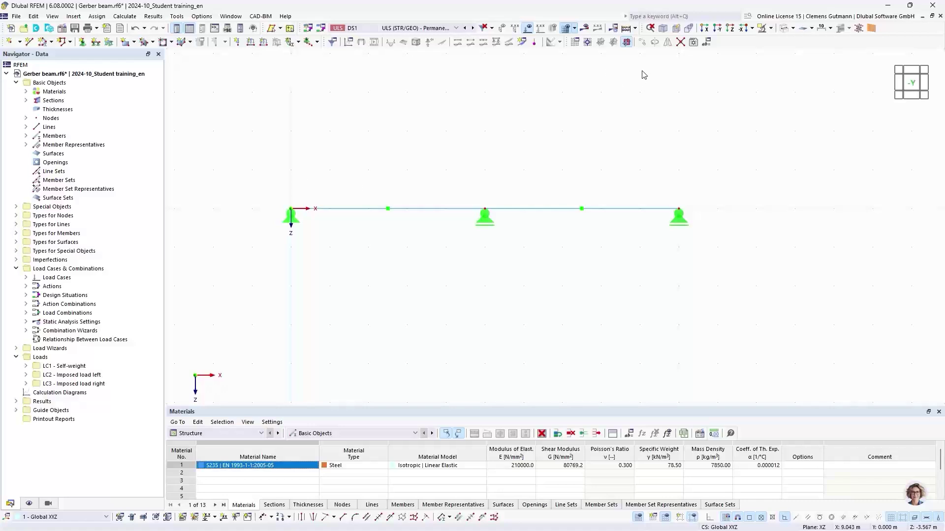
{"action": "left_click", "coordinate": [645, 16]}
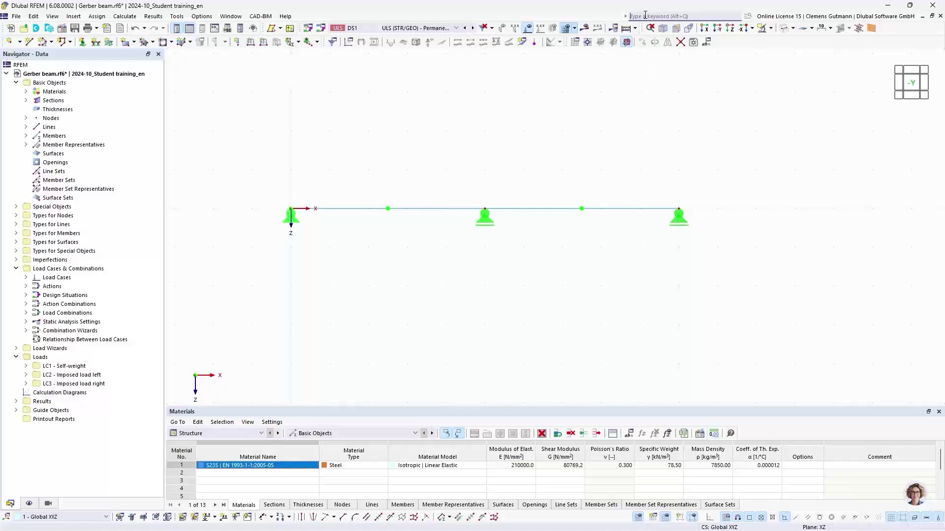
{"action": "type", "text": "global"}
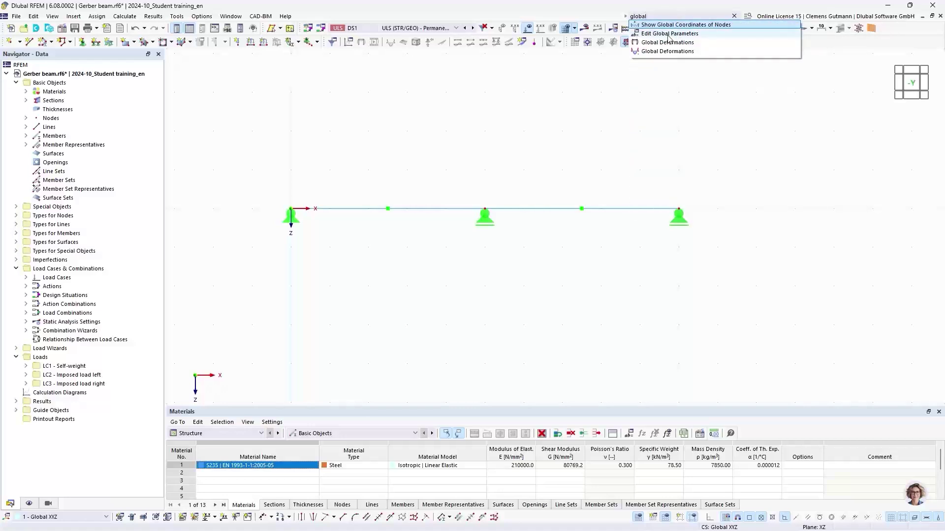
{"action": "left_click", "coordinate": [661, 34]}
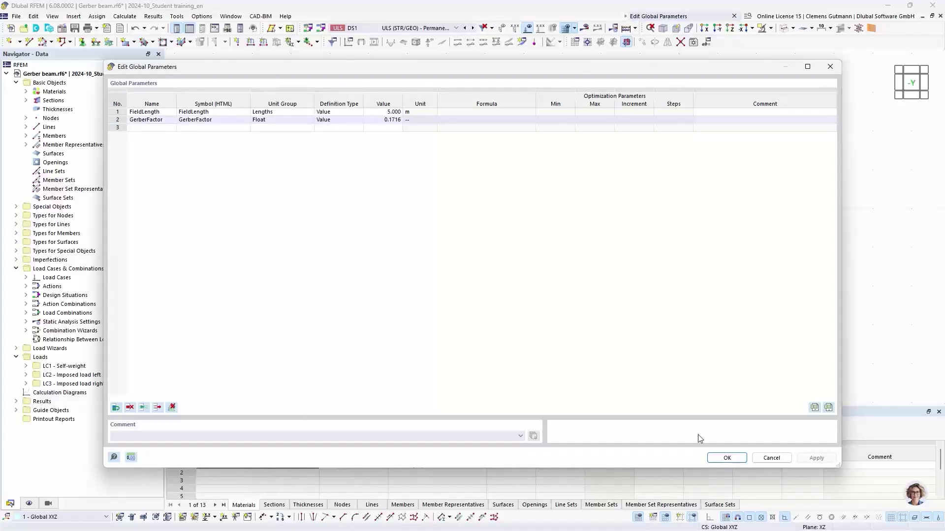
{"action": "left_click", "coordinate": [764, 458]}
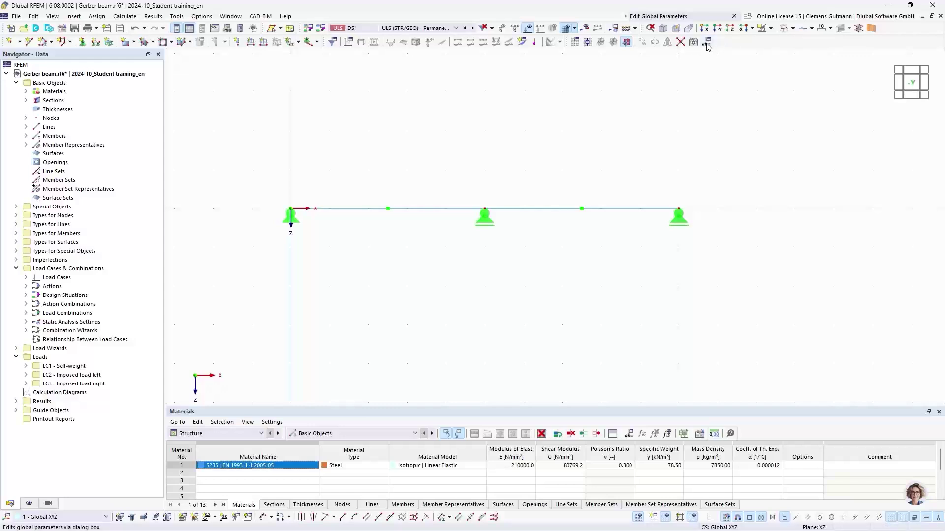
Reset all menus and toolbars to their default configuration.
{"action": "right_click", "coordinate": [727, 44]}
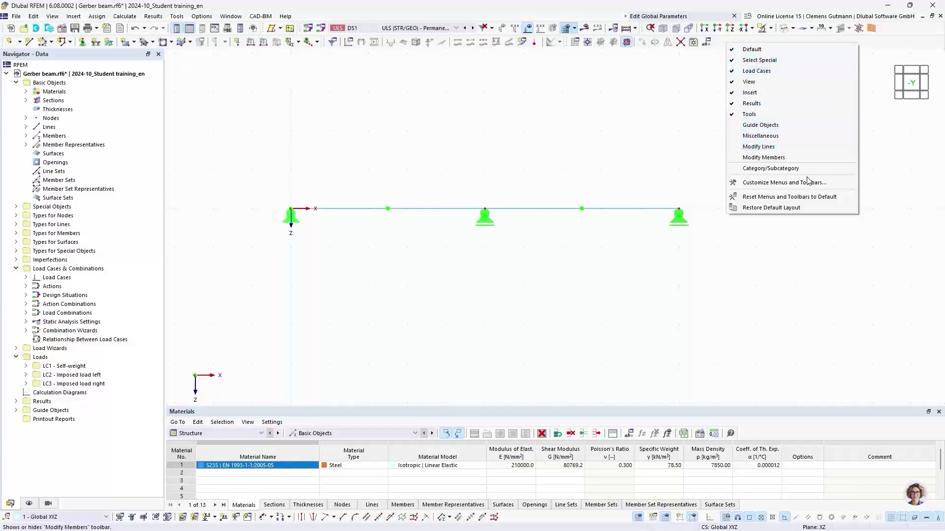
{"action": "left_click", "coordinate": [746, 197]}
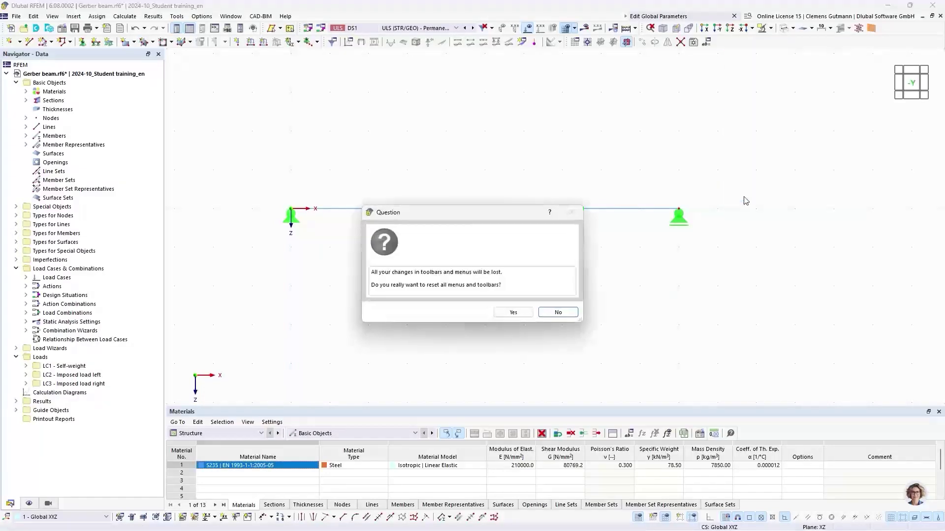
{"action": "left_click", "coordinate": [512, 314]}
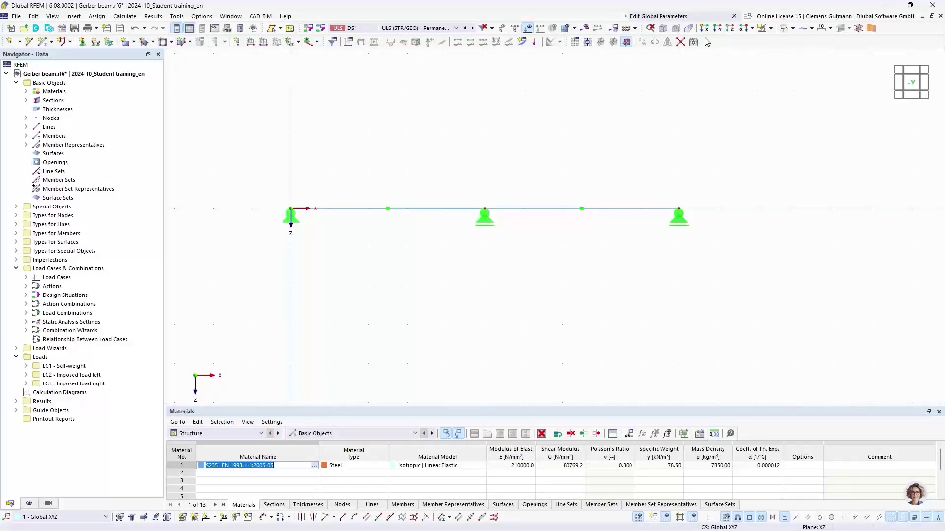
Customize the toolbars by adding the Edit Global Parameters command after the last tool of the second row, and check that it opens the parameters.
{"action": "left_click", "coordinate": [97, 16]}
{"action": "mouse_move", "coordinate": [58, 17]}
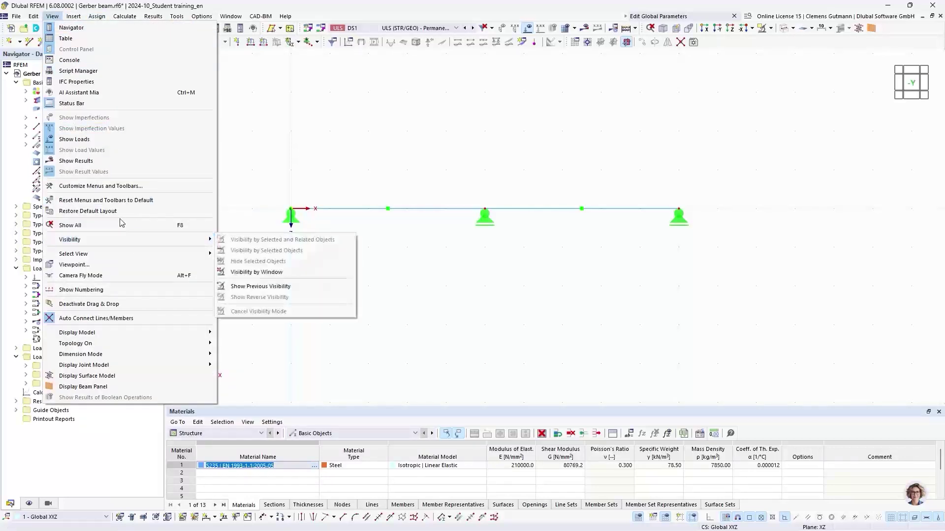
{"action": "left_click", "coordinate": [86, 187]}
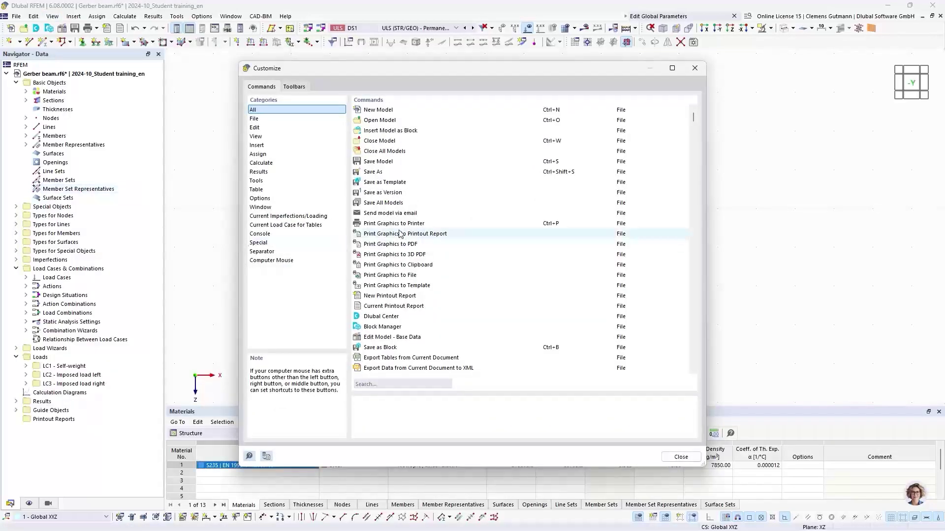
{"action": "left_click", "coordinate": [376, 383]}
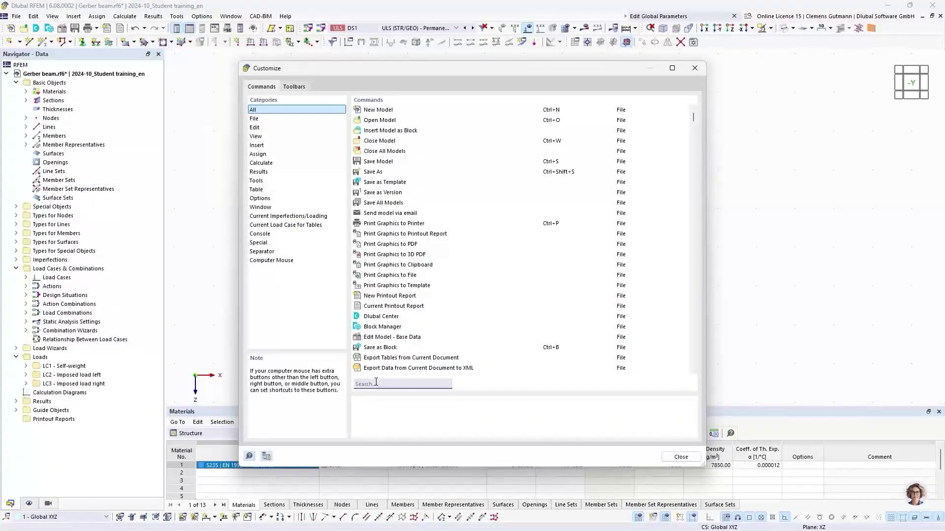
{"action": "type", "text": "global"}
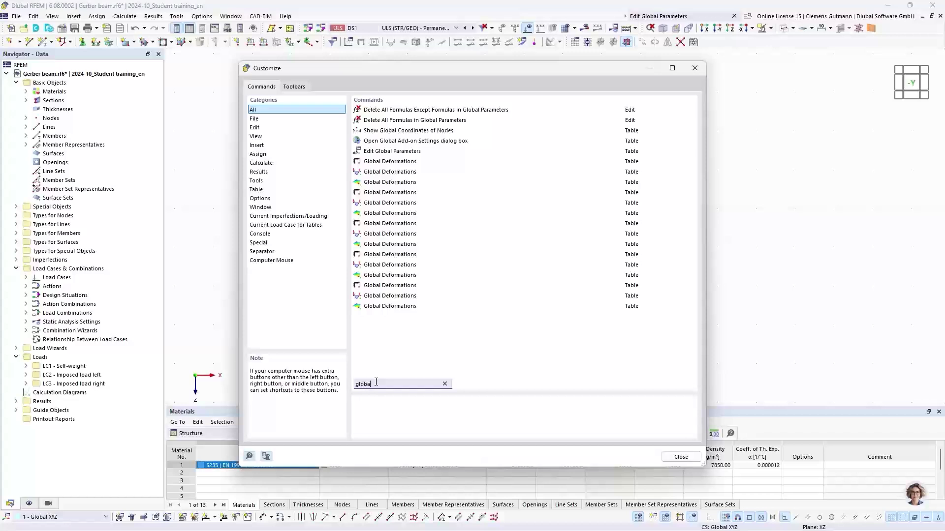
{"action": "left_click", "coordinate": [383, 152]}
{"action": "left_click_drag", "start_coordinate": [383, 154], "coordinate": [709, 44]}
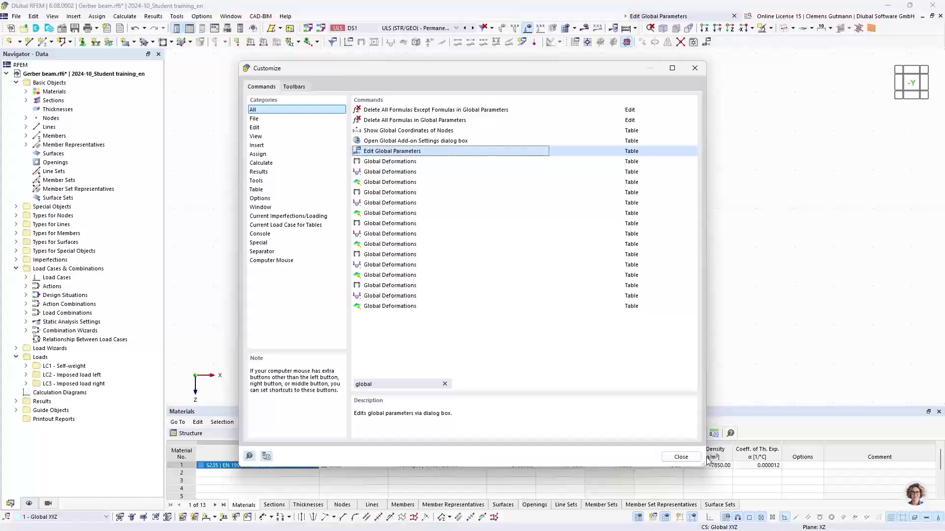
{"action": "left_click", "coordinate": [681, 458]}
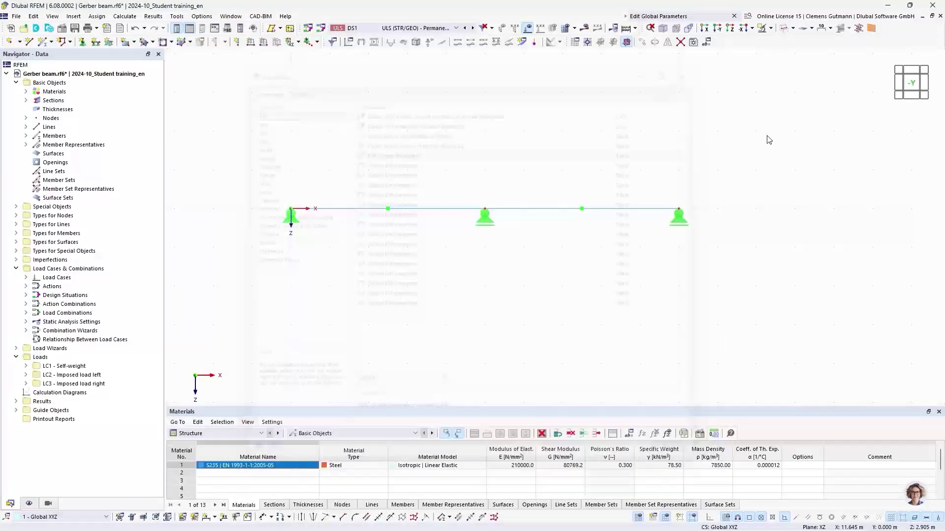
{"action": "left_click", "coordinate": [708, 43]}
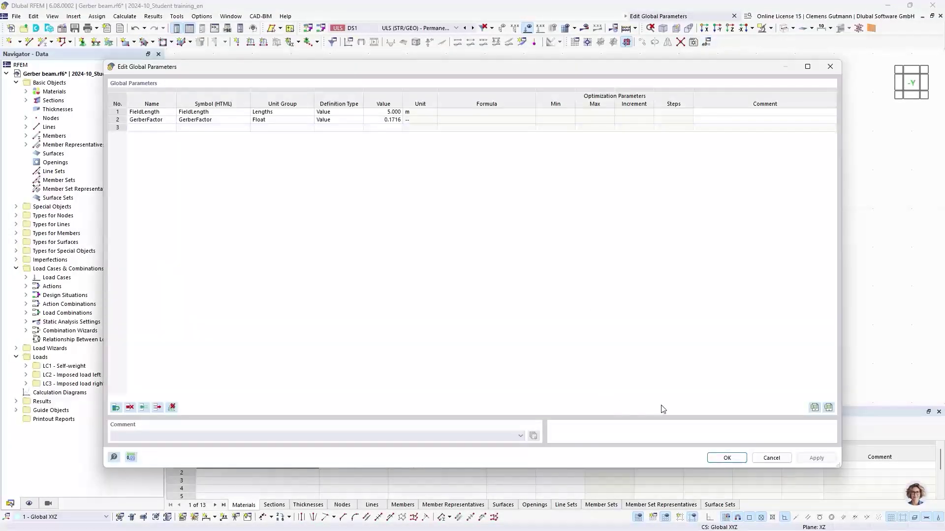
{"action": "left_click", "coordinate": [727, 458]}
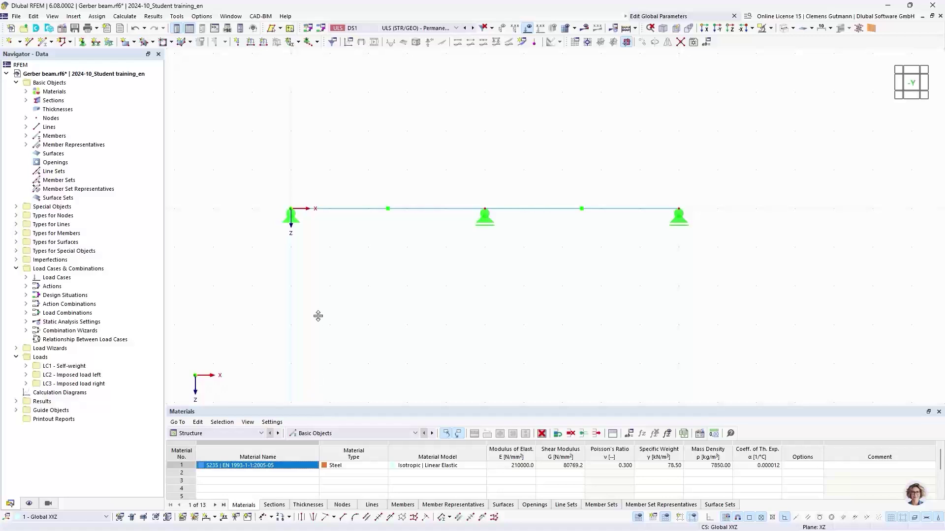
Show the Nodes table and resize the table area so that both the node list and the beam are visible.
{"action": "left_click_drag", "start_coordinate": [318, 316], "coordinate": [321, 290]}
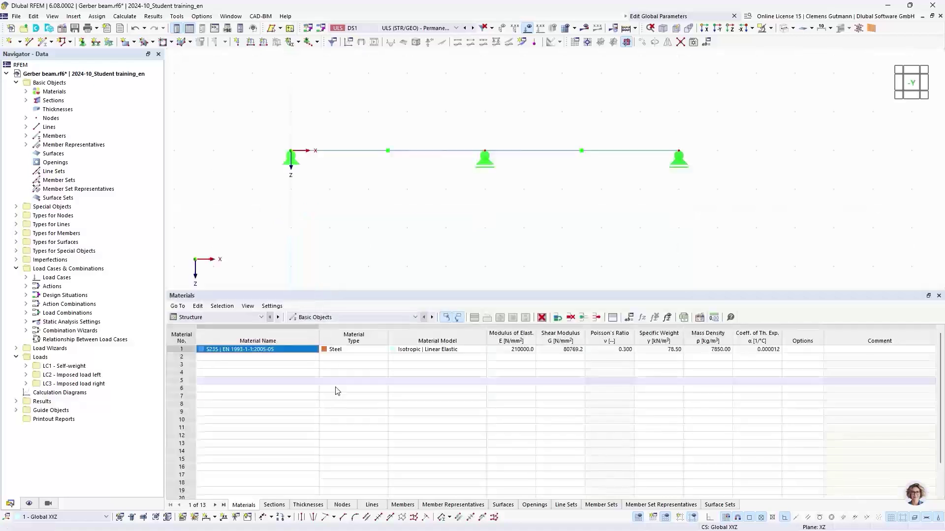
{"action": "left_click", "coordinate": [346, 509]}
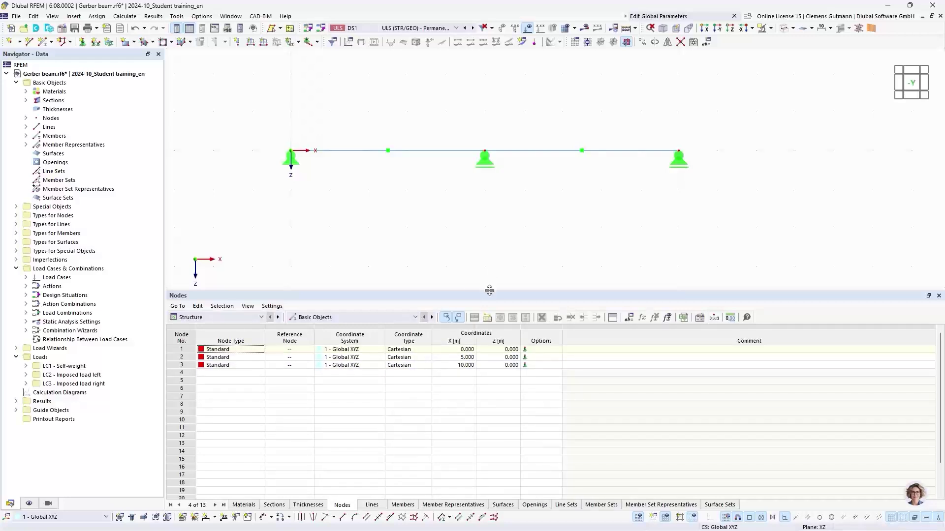
{"action": "left_click_drag", "start_coordinate": [495, 290], "coordinate": [502, 336]}
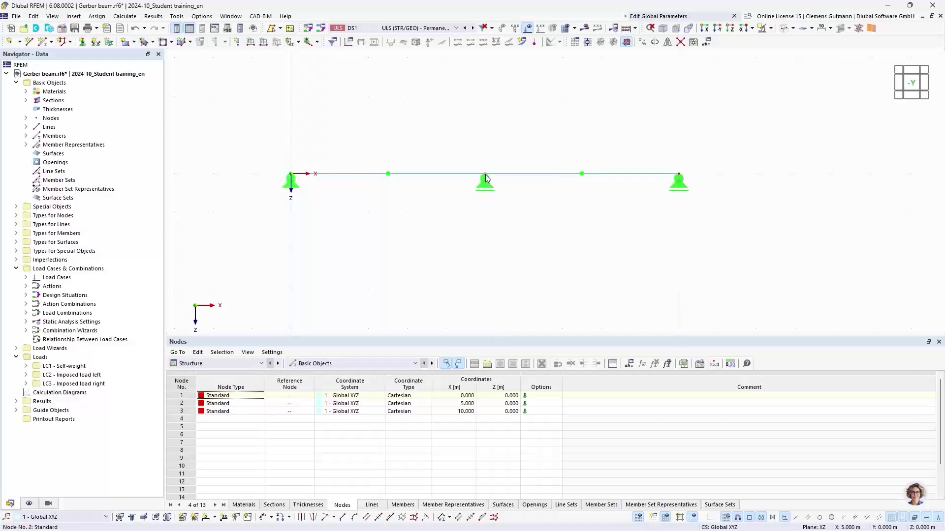
Link the X coordinate of the middle support node to the global parameter FieldLength and recheck the node's settings.
{"action": "mouse_move", "coordinate": [485, 178]}
{"action": "double_click", "coordinate": [485, 178]}
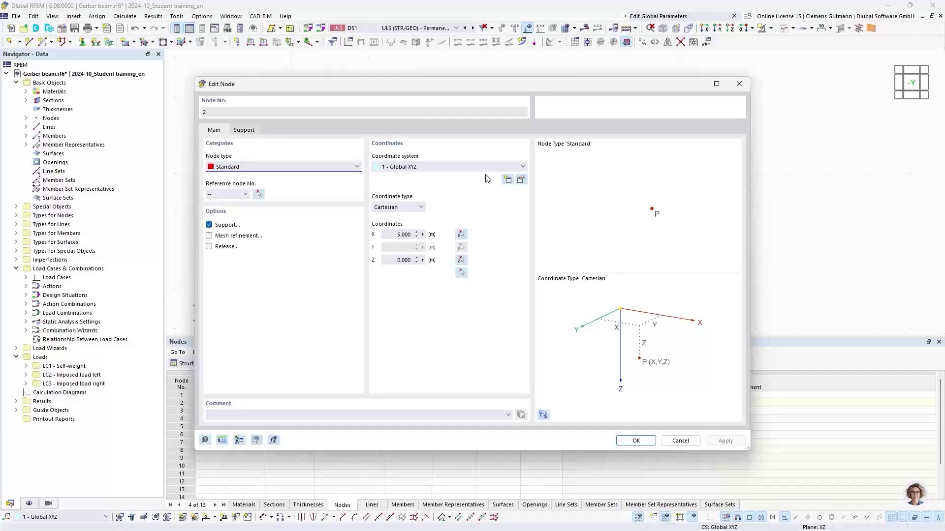
{"action": "left_click", "coordinate": [422, 236]}
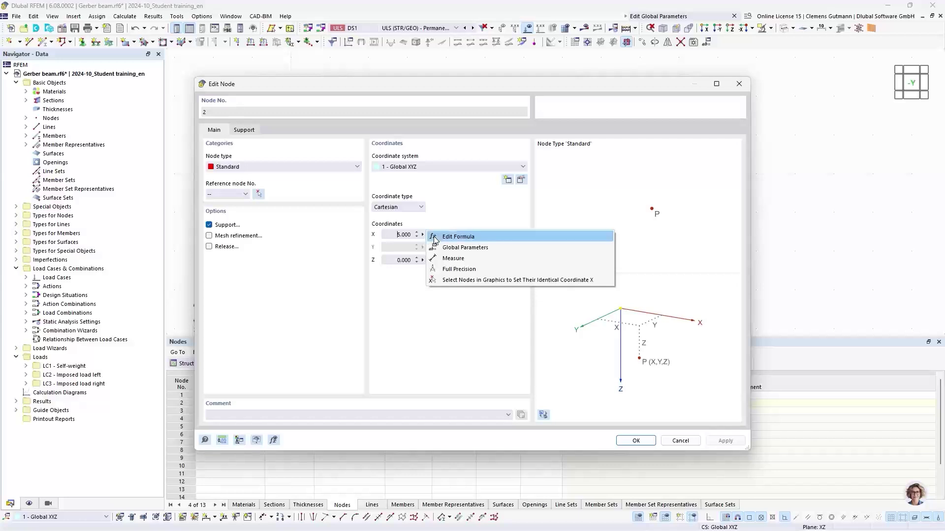
{"action": "left_click", "coordinate": [465, 248]}
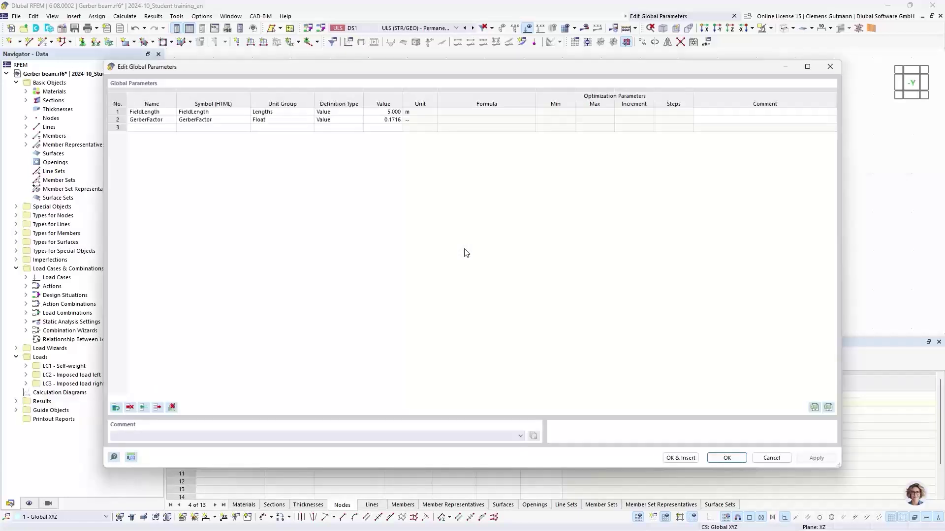
{"action": "double_click", "coordinate": [158, 112]}
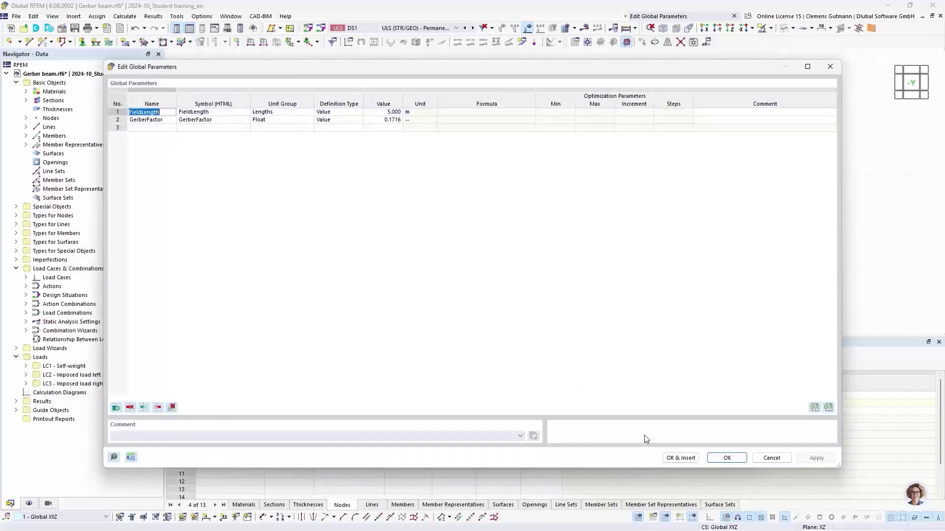
{"action": "left_click", "coordinate": [670, 458]}
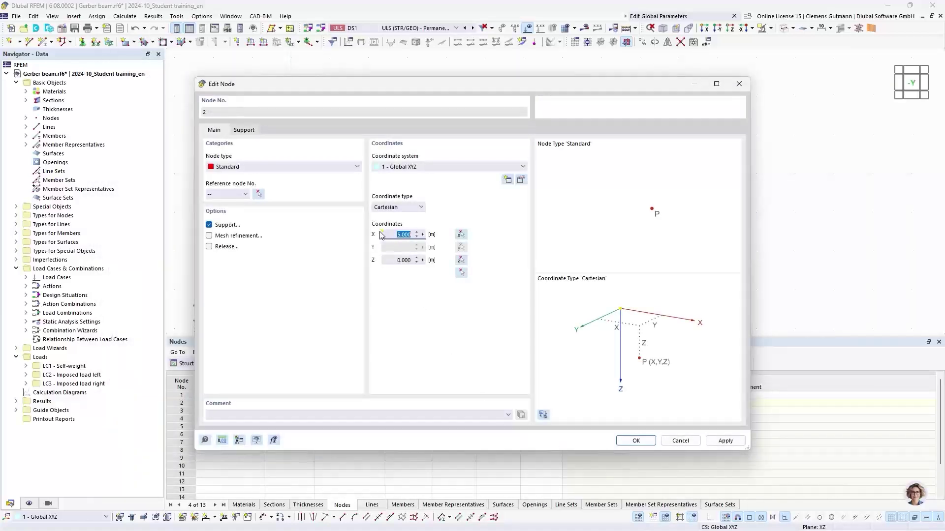
{"action": "mouse_move", "coordinate": [382, 235]}
{"action": "left_click", "coordinate": [422, 234]}
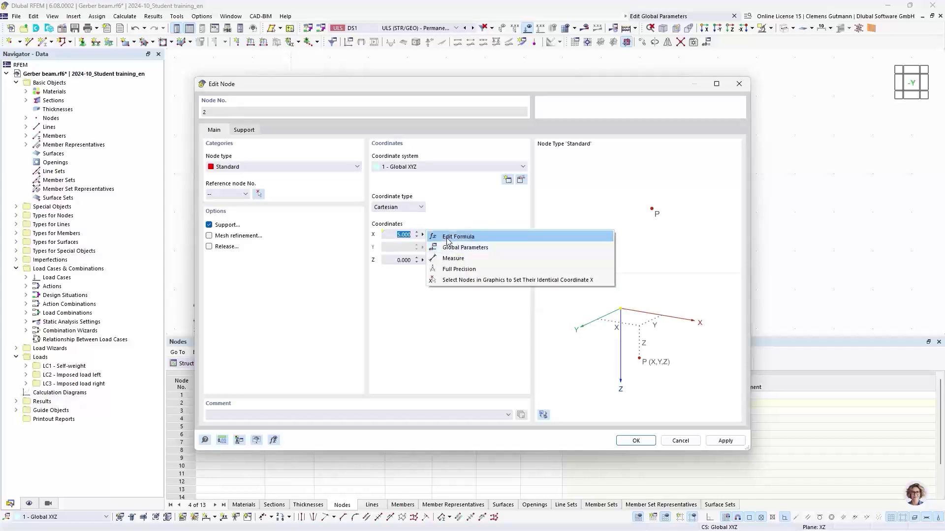
{"action": "left_click", "coordinate": [452, 218]}
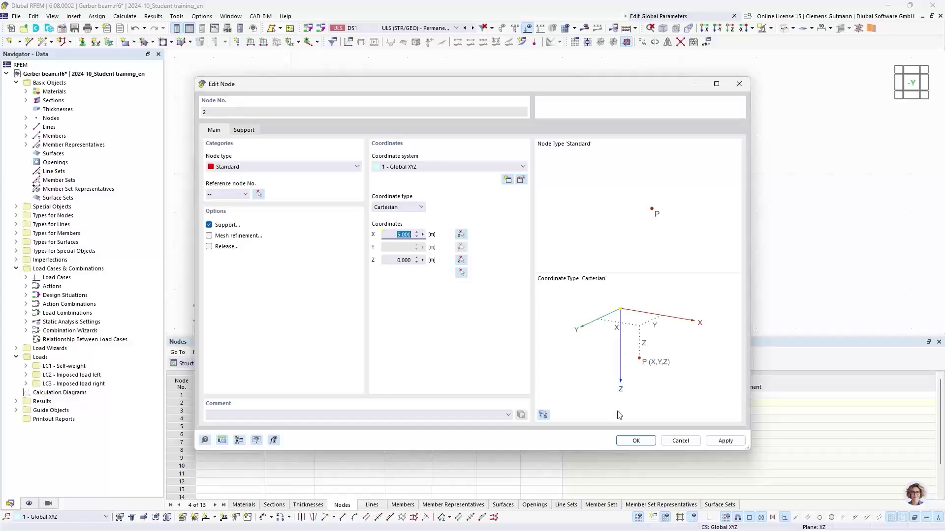
{"action": "left_click", "coordinate": [636, 441]}
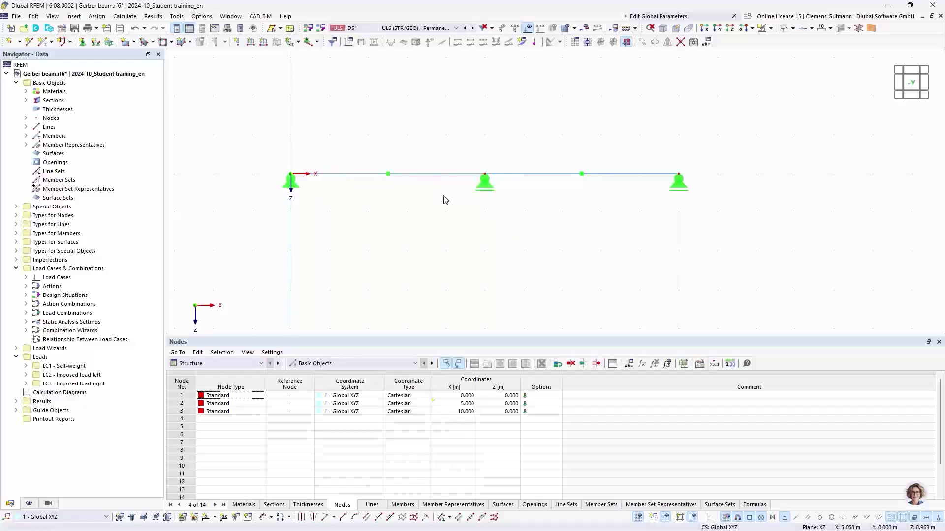
{"action": "double_click", "coordinate": [484, 177]}
{"action": "left_click", "coordinate": [679, 441]}
Define the X coordinate of the end support node at the far end of the second span with the formula 2*FieldLength.
{"action": "double_click", "coordinate": [679, 177]}
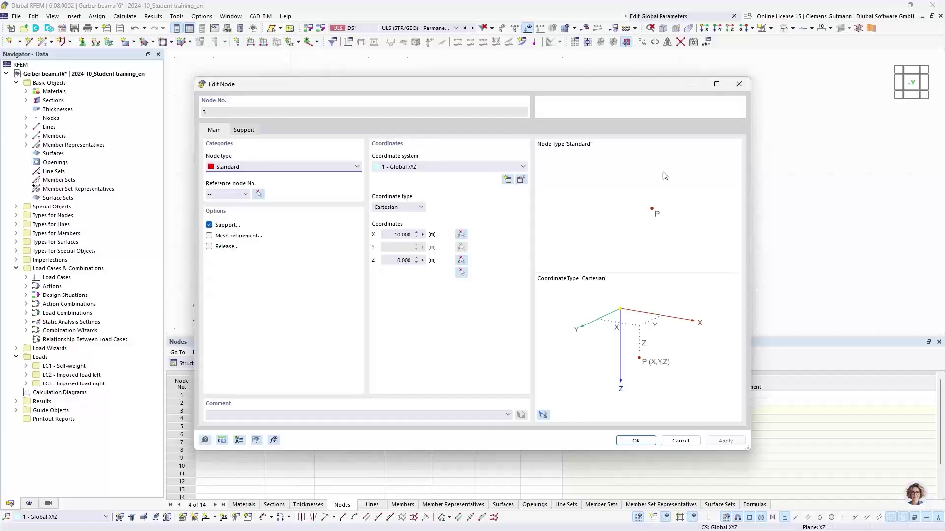
{"action": "left_click", "coordinate": [423, 235]}
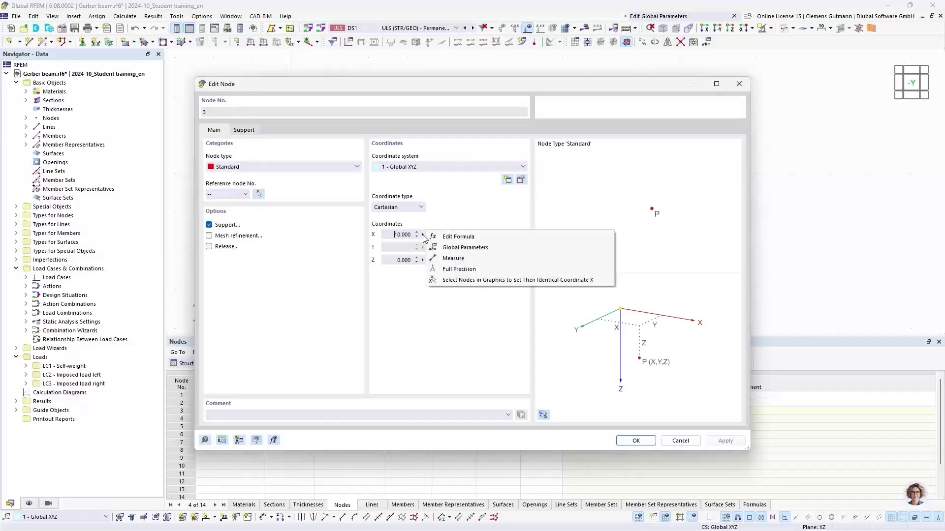
{"action": "left_click", "coordinate": [433, 237]}
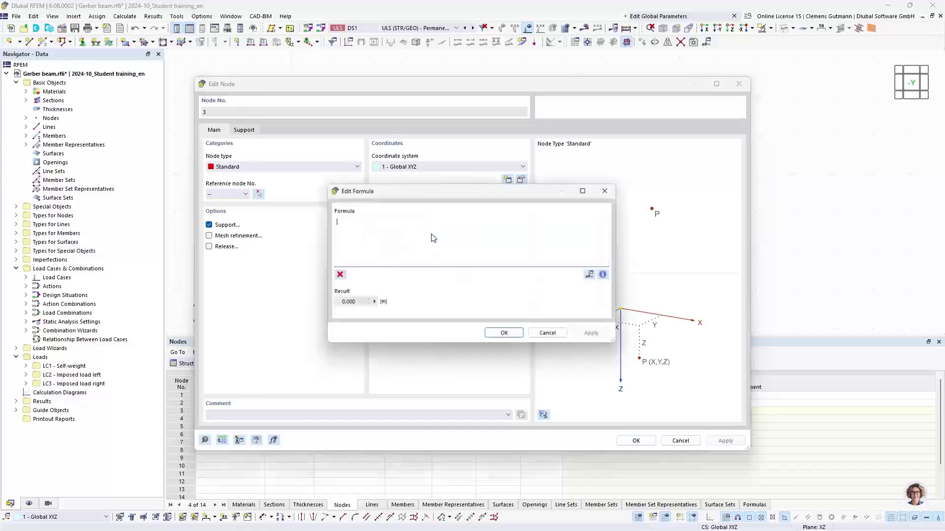
{"action": "left_click_drag", "start_coordinate": [432, 196], "coordinate": [569, 223]}
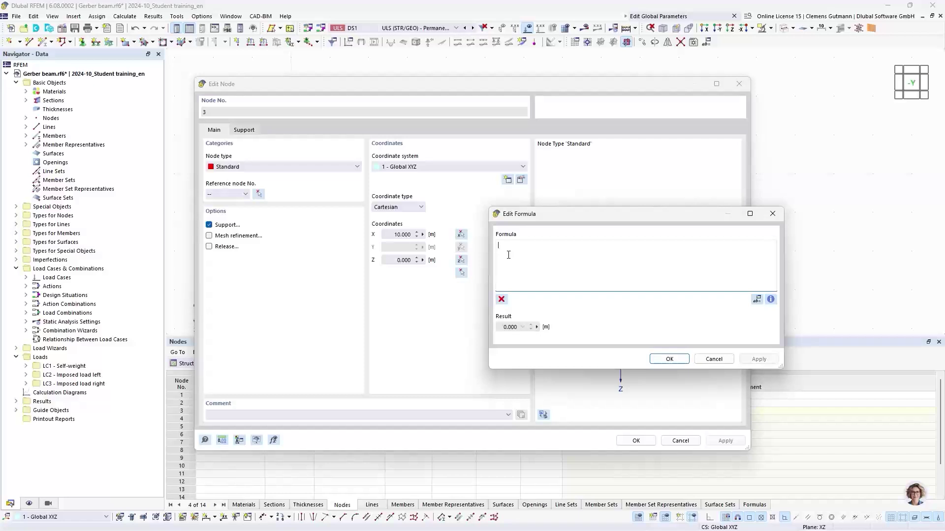
{"action": "type", "text": "2*f"}
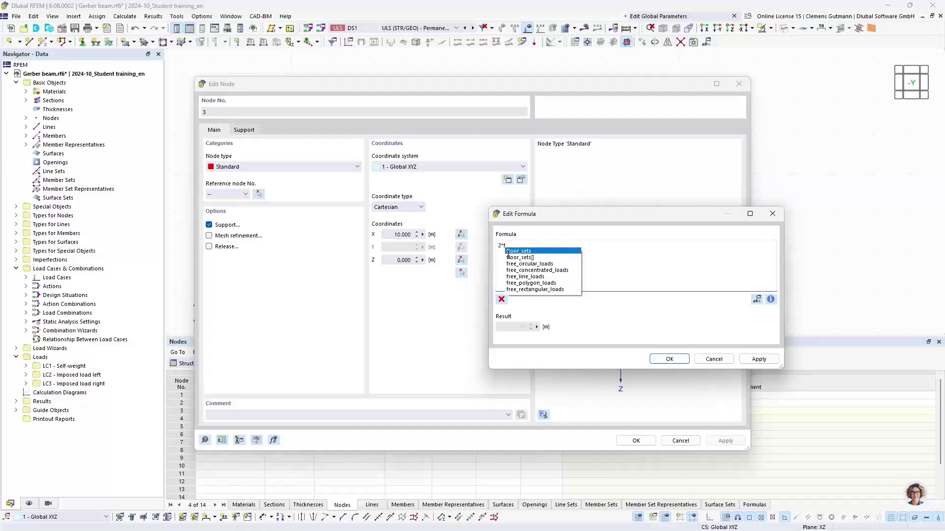
{"action": "type", "text": "ie"}
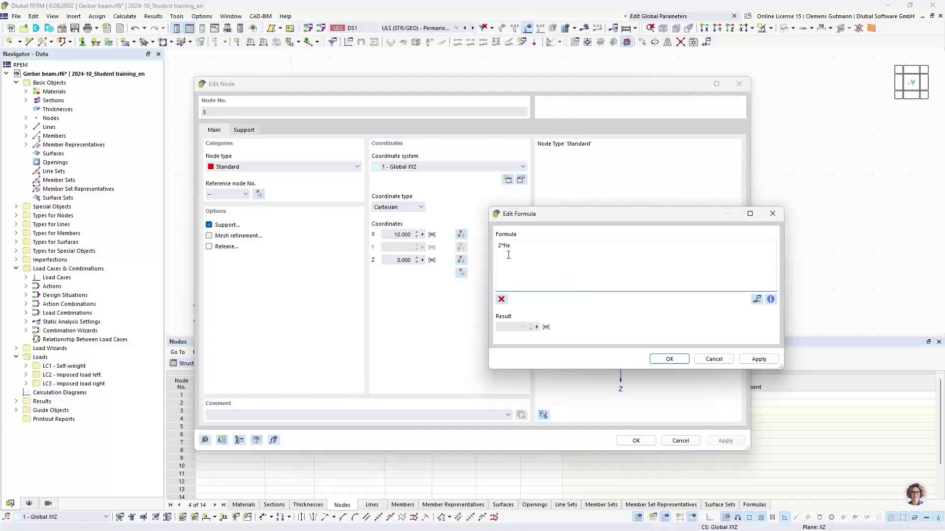
{"action": "key", "text": "BackSpace"}
{"action": "key", "text": "BackSpace"}
{"action": "key", "text": "BackSpace"}
{"action": "type", "text": "Fi"}
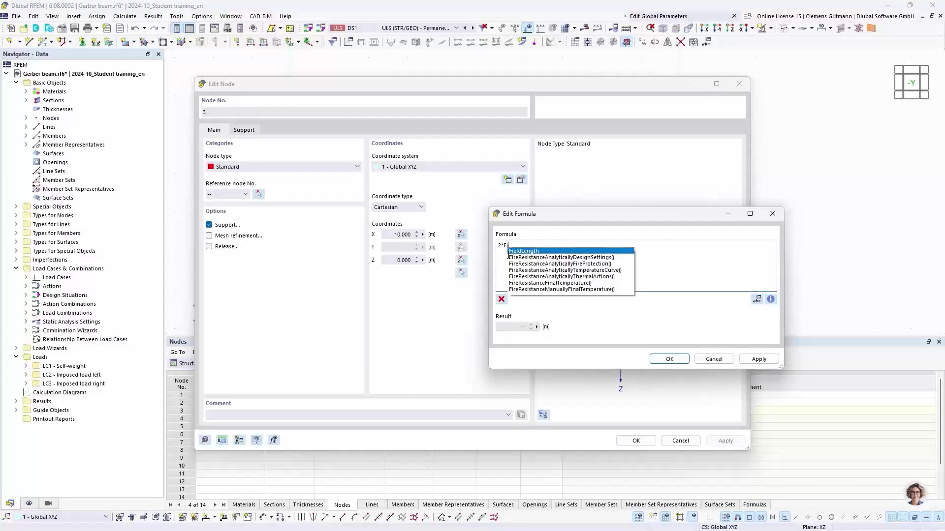
{"action": "type", "text": "e"}
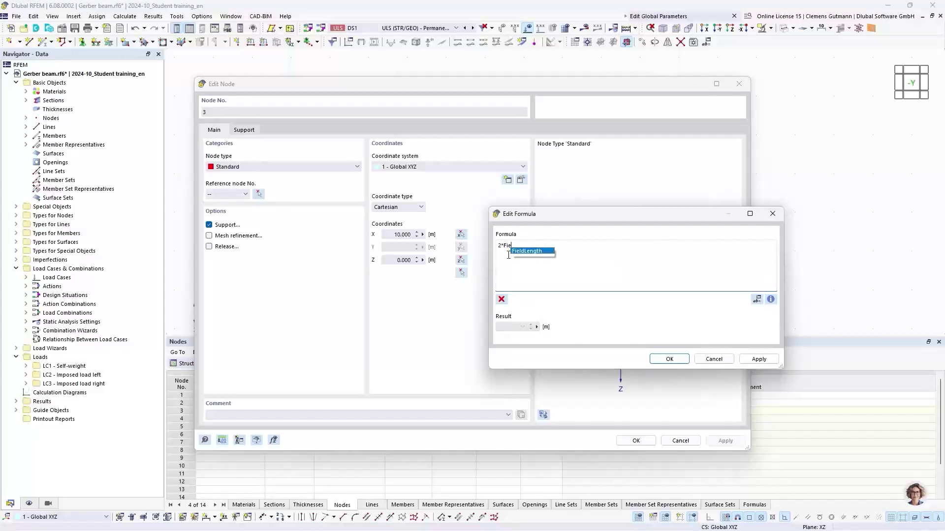
{"action": "left_click", "coordinate": [540, 252]}
{"action": "left_click", "coordinate": [661, 363]}
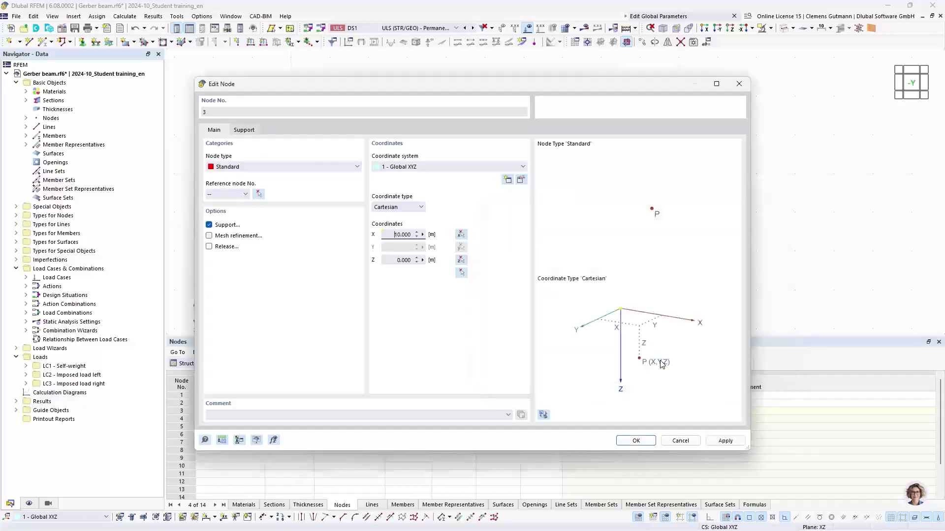
{"action": "left_click", "coordinate": [636, 441]}
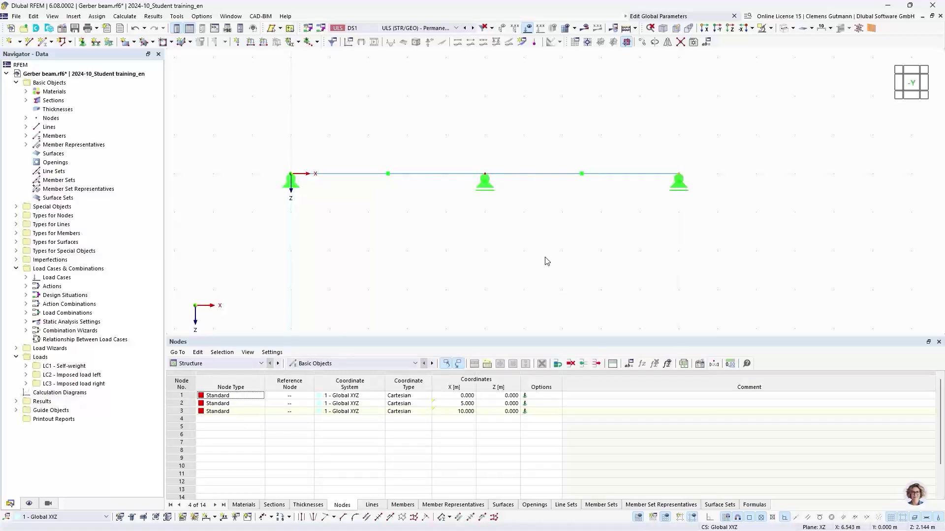
Divide the second-span member by distance, placing the new node 1 m from the member start.
{"action": "right_click", "coordinate": [536, 177]}
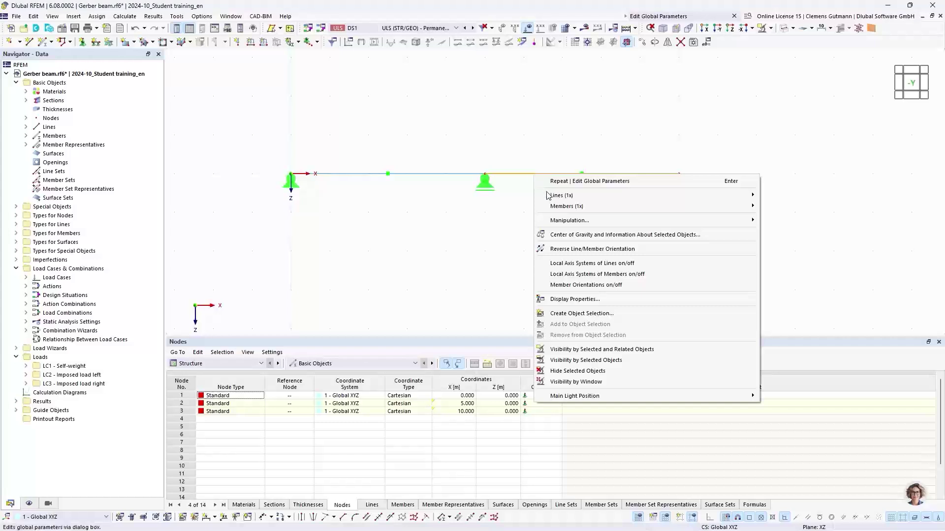
{"action": "mouse_move", "coordinate": [633, 208]}
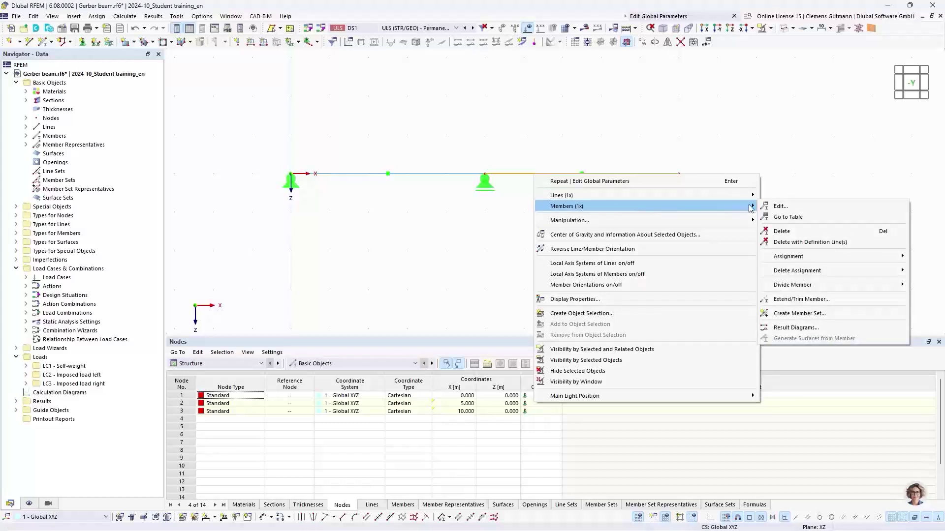
{"action": "mouse_move", "coordinate": [790, 285]}
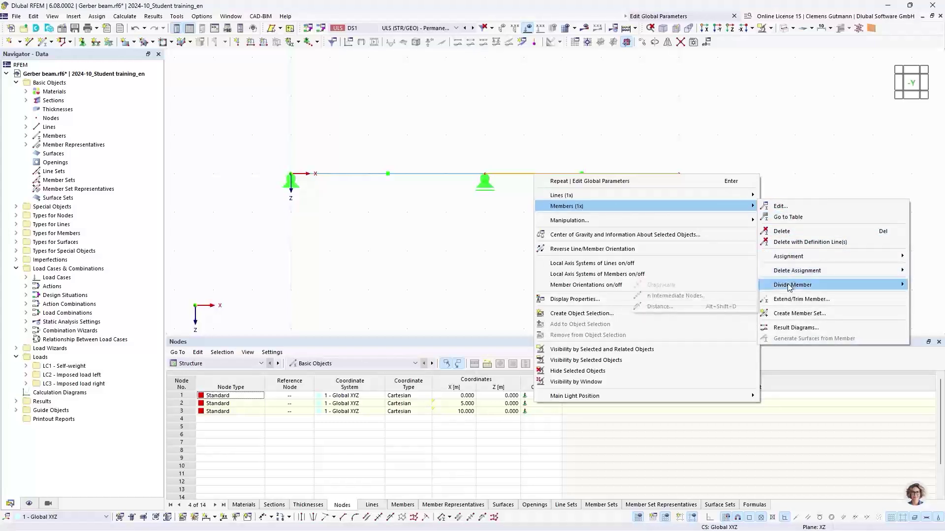
{"action": "left_click", "coordinate": [660, 307]}
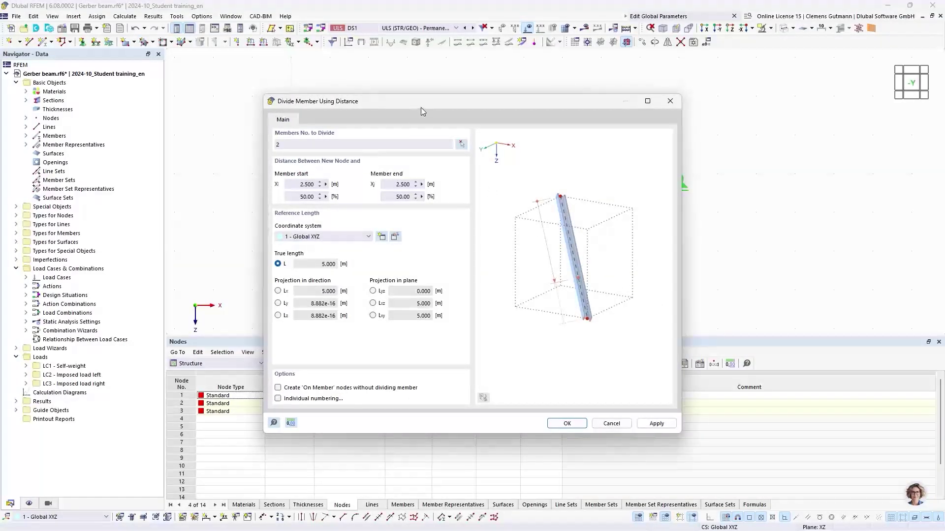
{"action": "left_click_drag", "start_coordinate": [424, 102], "coordinate": [364, 214]}
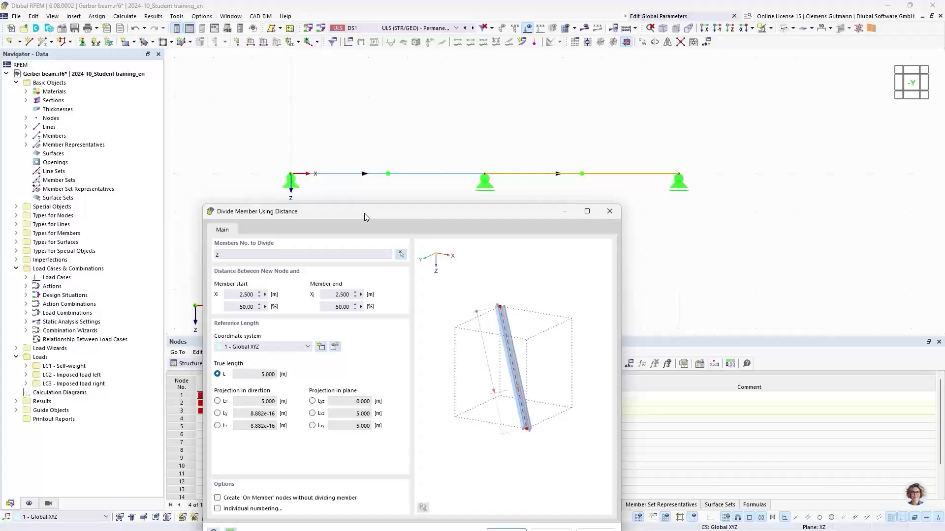
{"action": "left_click", "coordinate": [241, 295]}
{"action": "left_click_drag", "start_coordinate": [241, 296], "coordinate": [272, 302]}
{"action": "type", "text": "1"}
{"action": "key", "text": "Tab"}
{"action": "left_click_drag", "start_coordinate": [489, 214], "coordinate": [494, 143]}
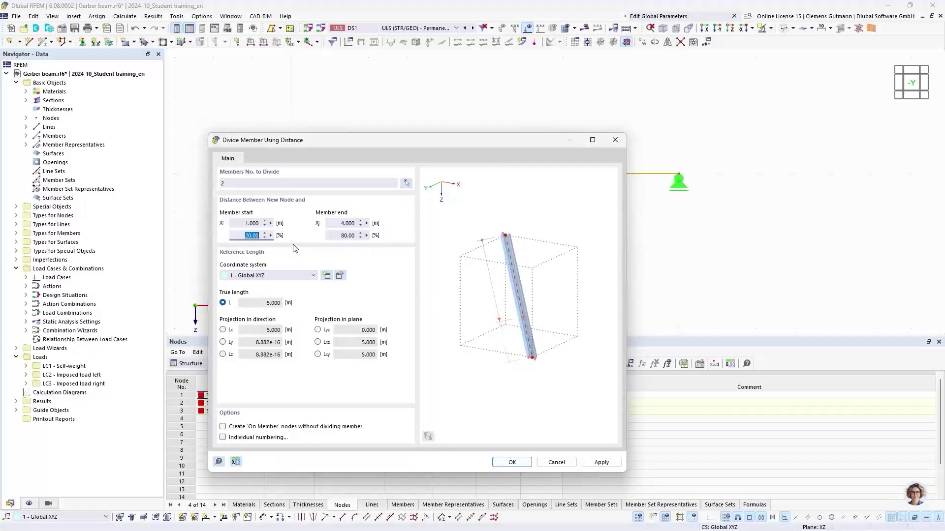
{"action": "left_click", "coordinate": [513, 464]}
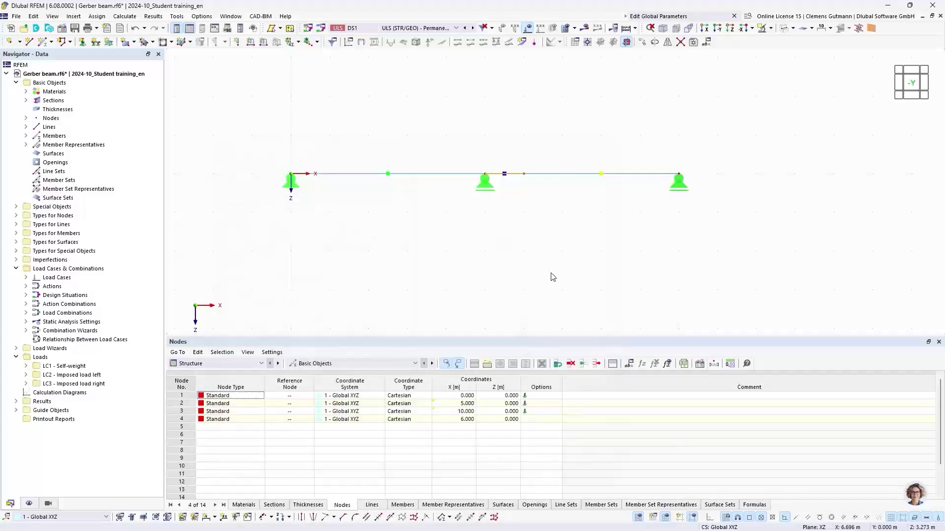
{"action": "left_click", "coordinate": [530, 246]}
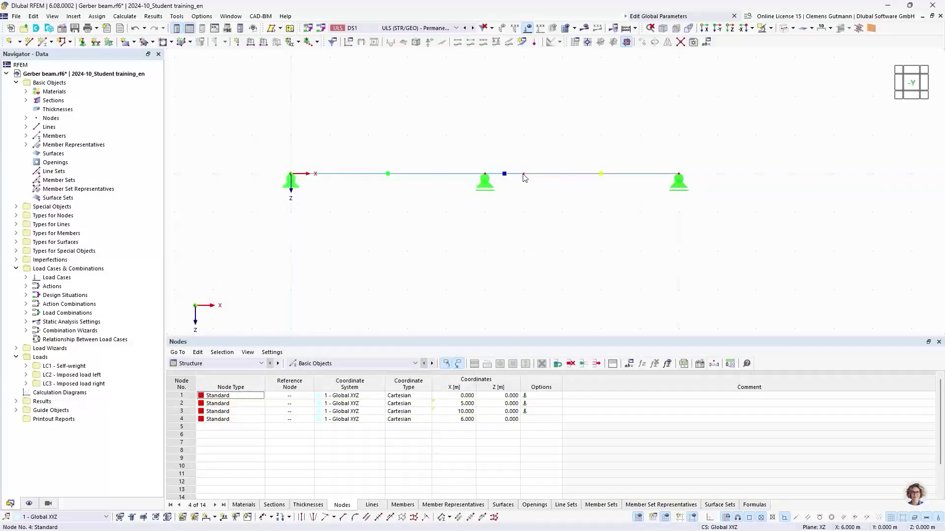
Define the X coordinate of the new dividing node in the second span with the formula (1+GerberFactor)*FieldLength.
{"action": "double_click", "coordinate": [524, 176]}
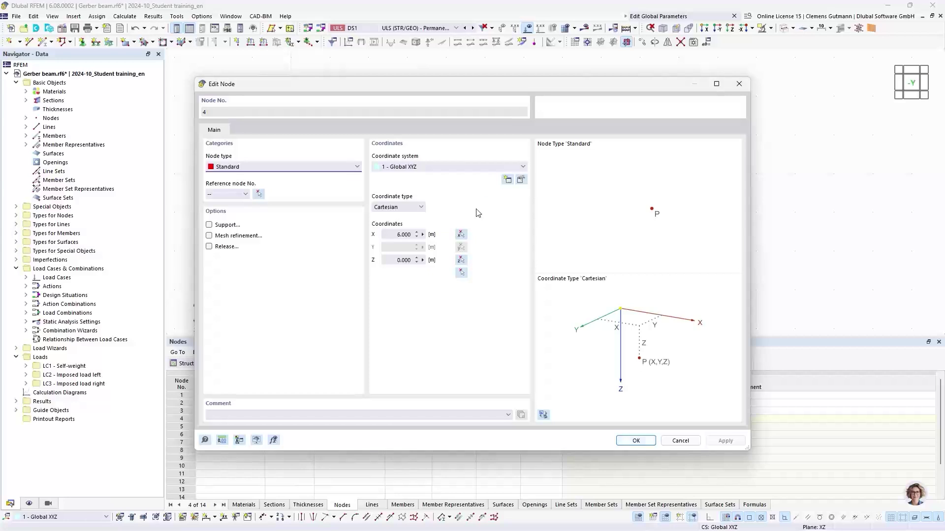
{"action": "left_click", "coordinate": [422, 235]}
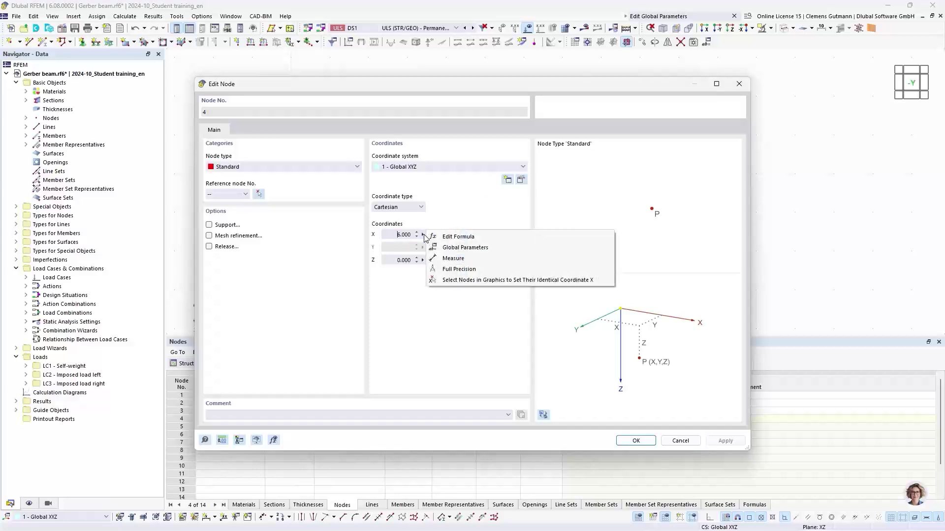
{"action": "left_click", "coordinate": [478, 237]}
{"action": "left_click_drag", "start_coordinate": [445, 192], "coordinate": [606, 237]}
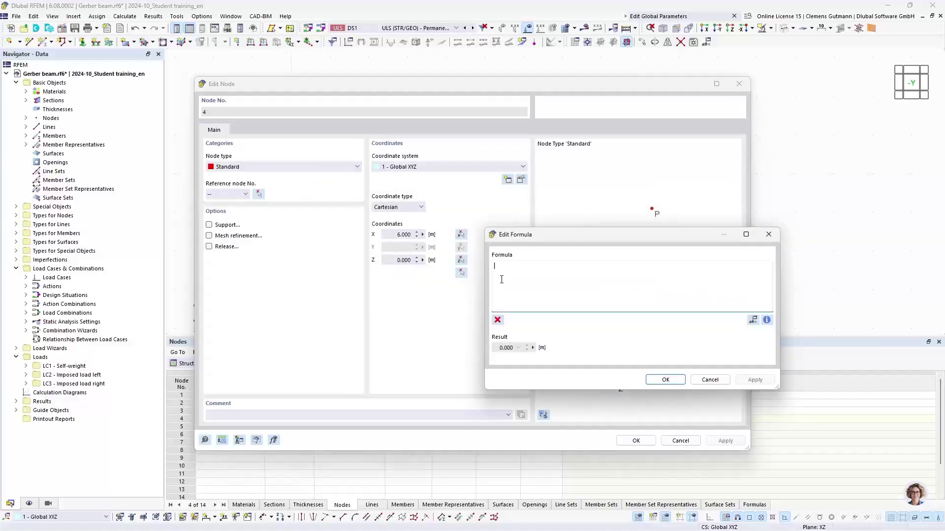
{"action": "type", "text": "(1+Ger"}
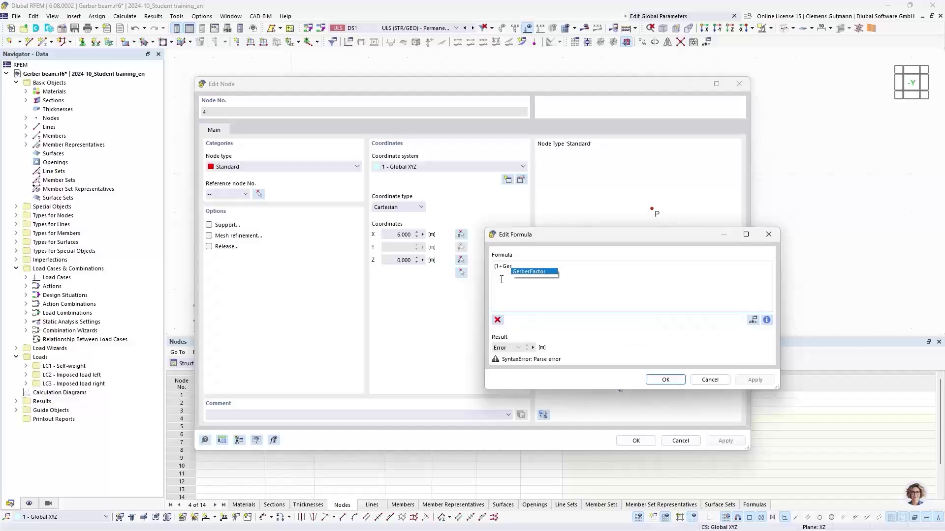
{"action": "key", "text": "Return"}
{"action": "type", "text": ")"}
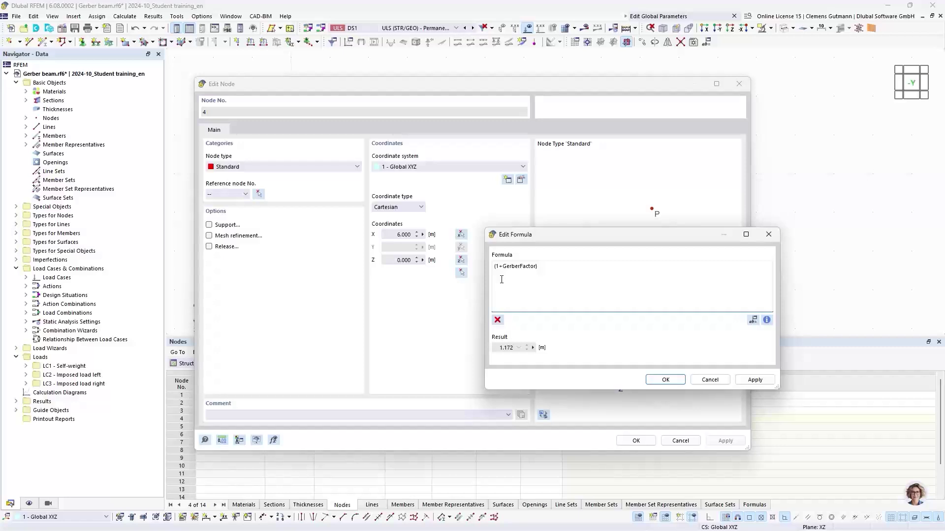
{"action": "type", "text": "*Fi"}
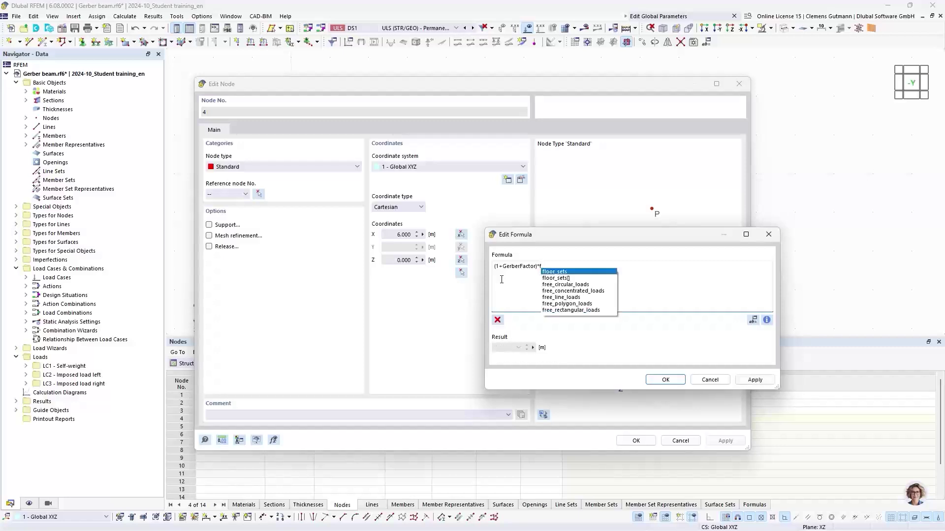
{"action": "type", "text": "e"}
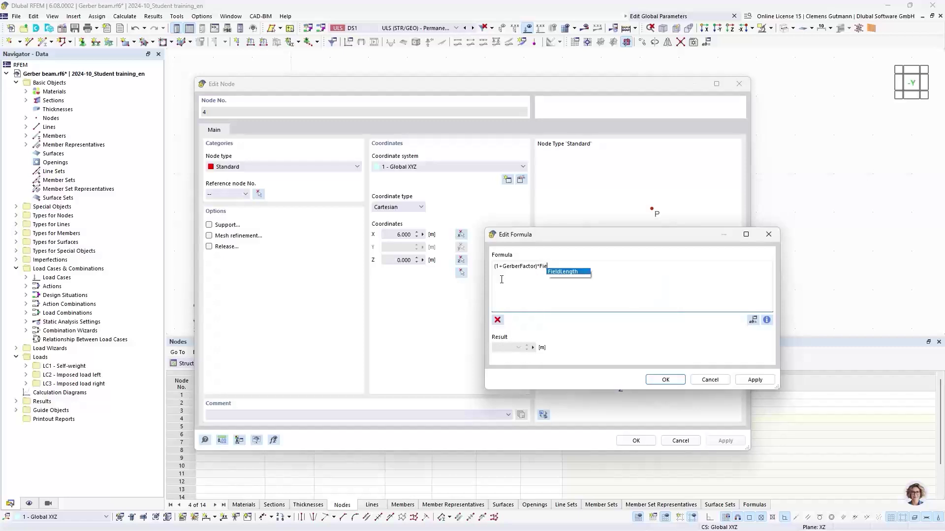
{"action": "key", "text": "Return"}
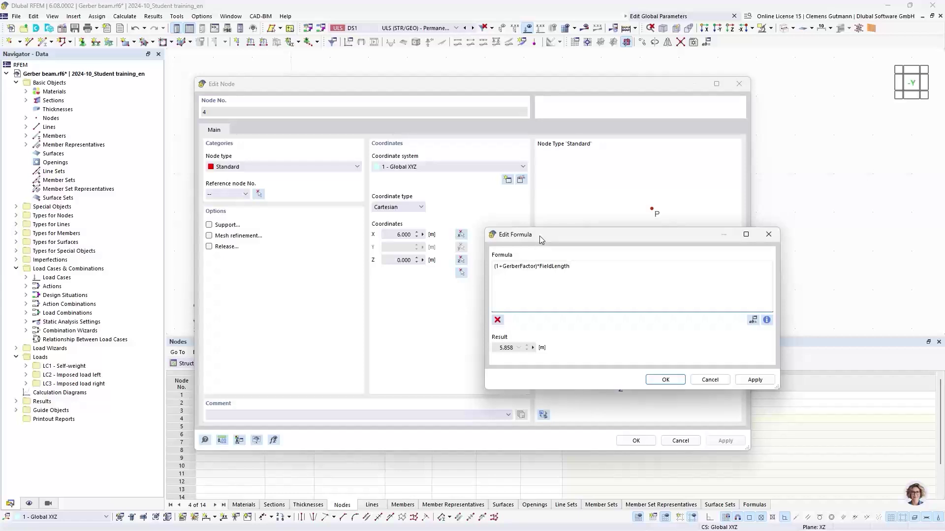
{"action": "left_click_drag", "start_coordinate": [539, 235], "coordinate": [503, 208]}
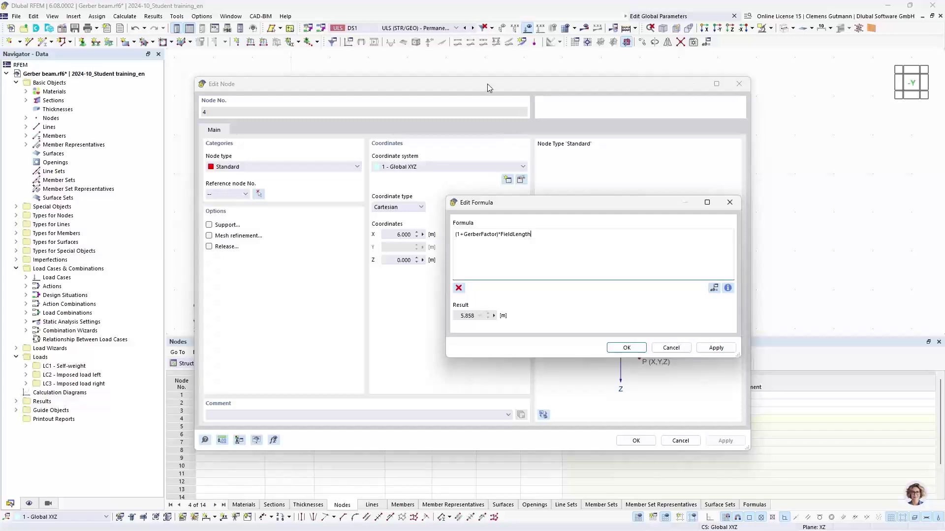
{"action": "left_click_drag", "start_coordinate": [492, 84], "coordinate": [661, 116]}
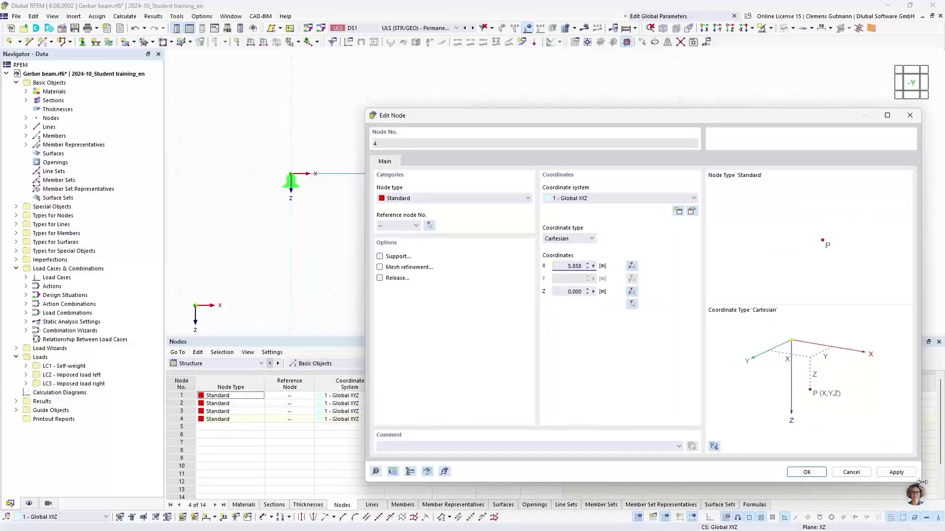
{"action": "left_click_drag", "start_coordinate": [922, 482], "coordinate": [856, 453]}
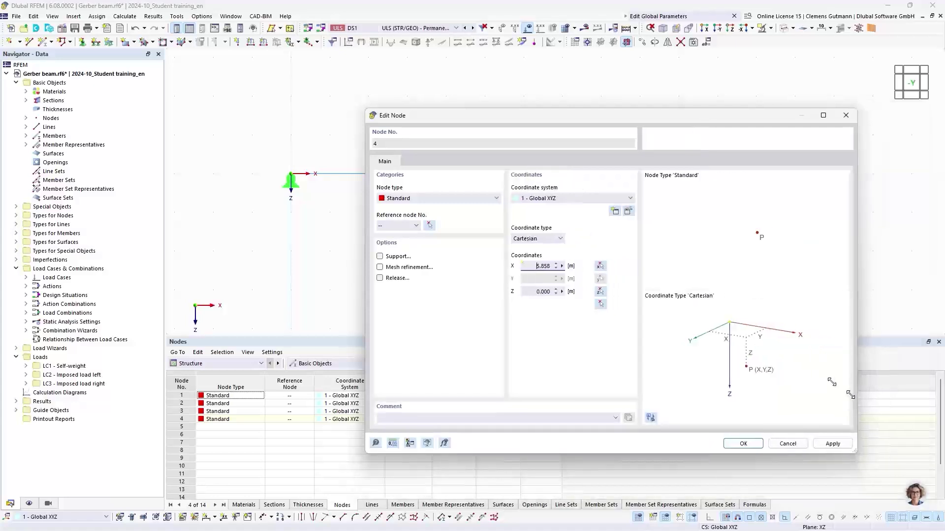
{"action": "left_click_drag", "start_coordinate": [571, 116], "coordinate": [445, 206]}
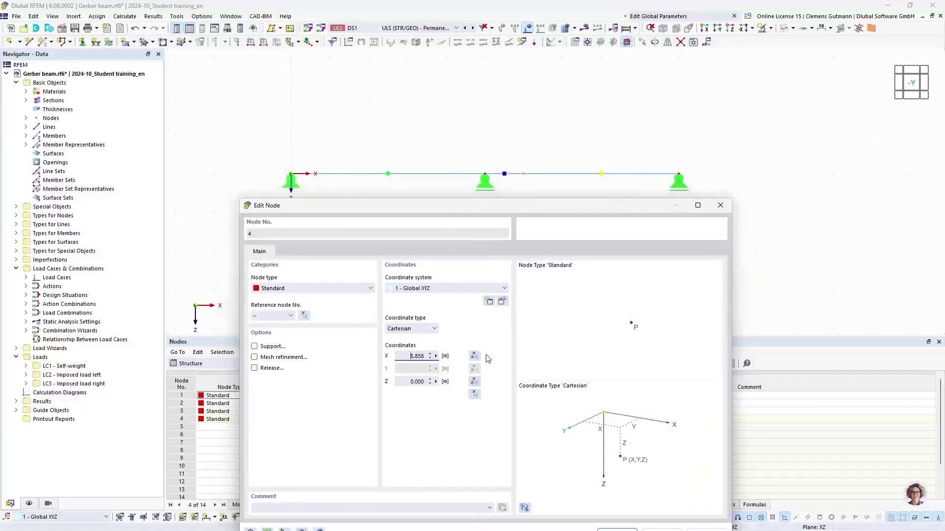
Recheck the dividing node's X formula against the Gerber beam slide in PowerPoint, and apply the node changes back in RFEM.
{"action": "right_click", "coordinate": [436, 357]}
{"action": "left_click", "coordinate": [460, 358]}
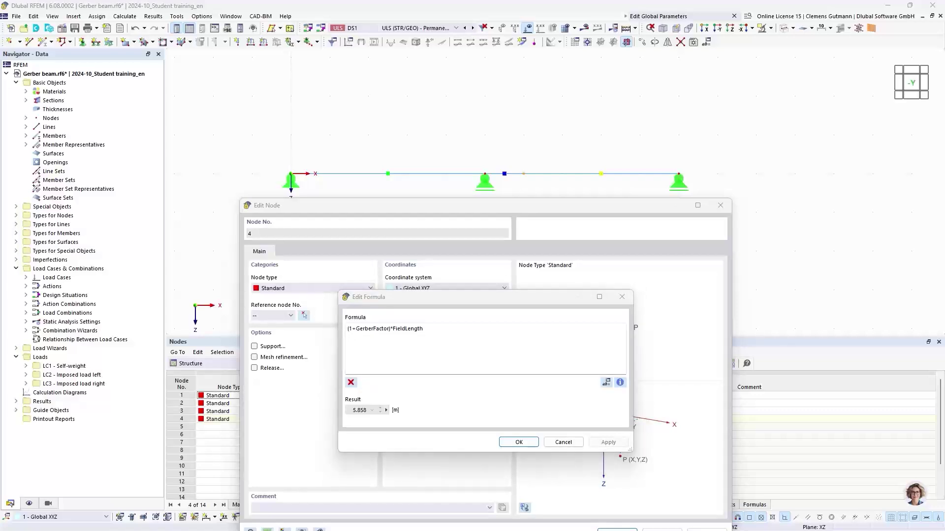
{"action": "key", "text": "alt+Tab"}
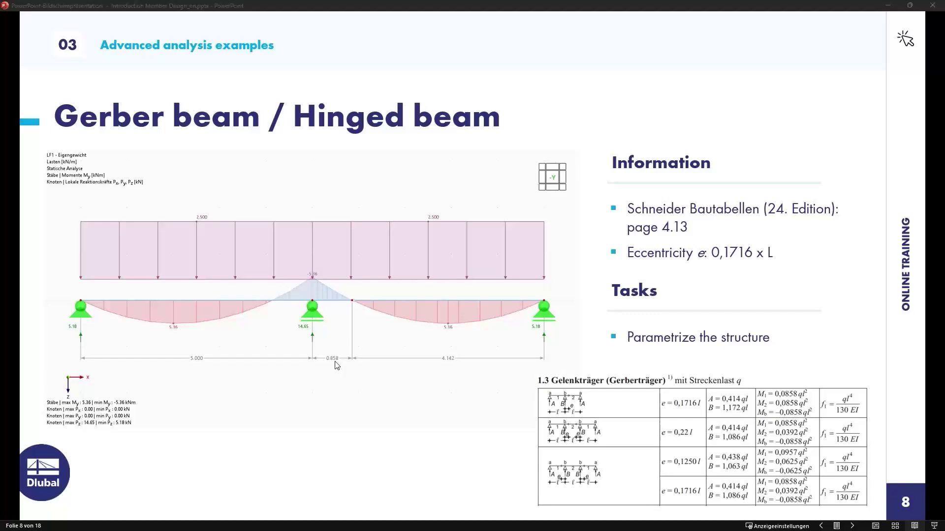
{"action": "key", "text": "alt+Tab"}
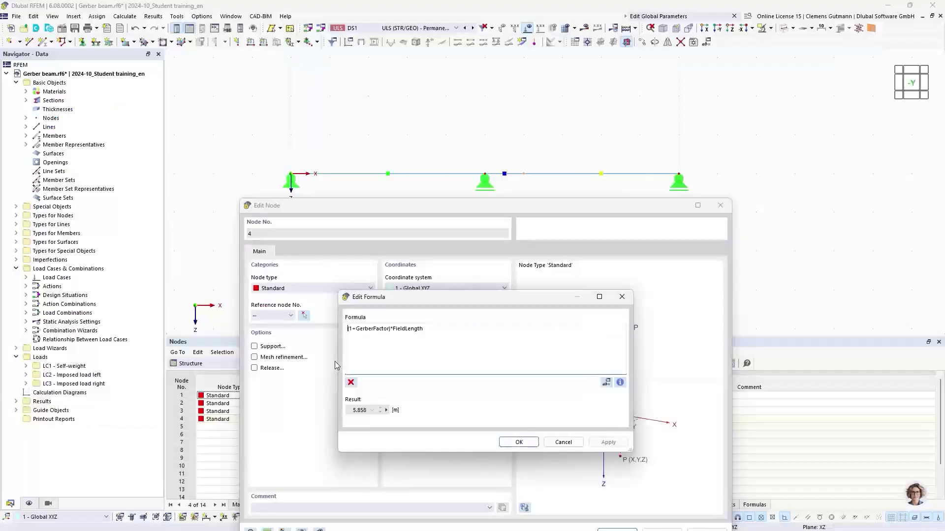
{"action": "left_click", "coordinate": [517, 443]}
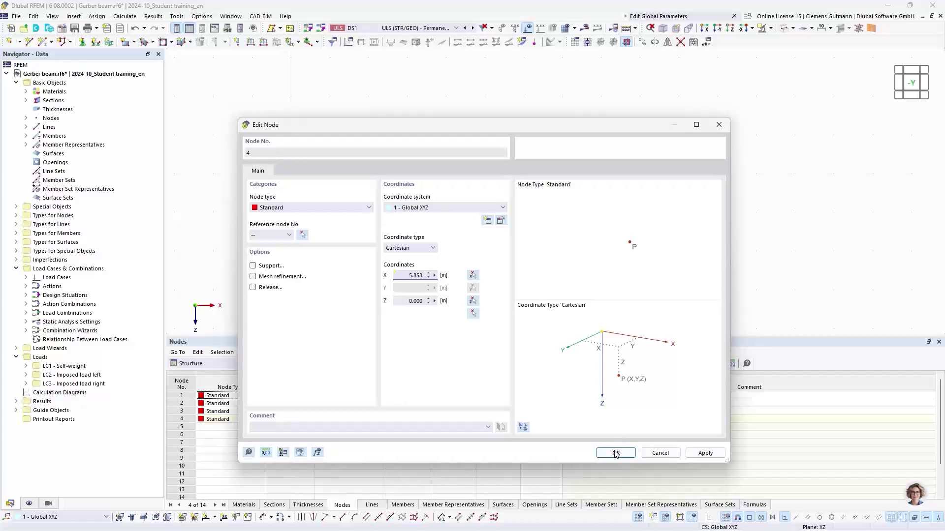
{"action": "left_click", "coordinate": [616, 453]}
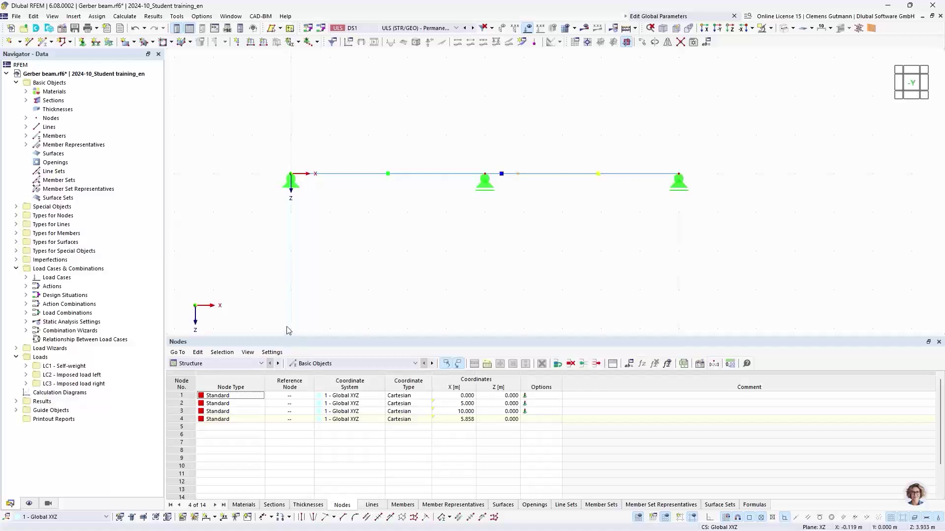
Add linear length dimensions to all beam segments in the second plane, with a dimension line offset of about -1.293 m.
{"action": "left_click", "coordinate": [215, 517]}
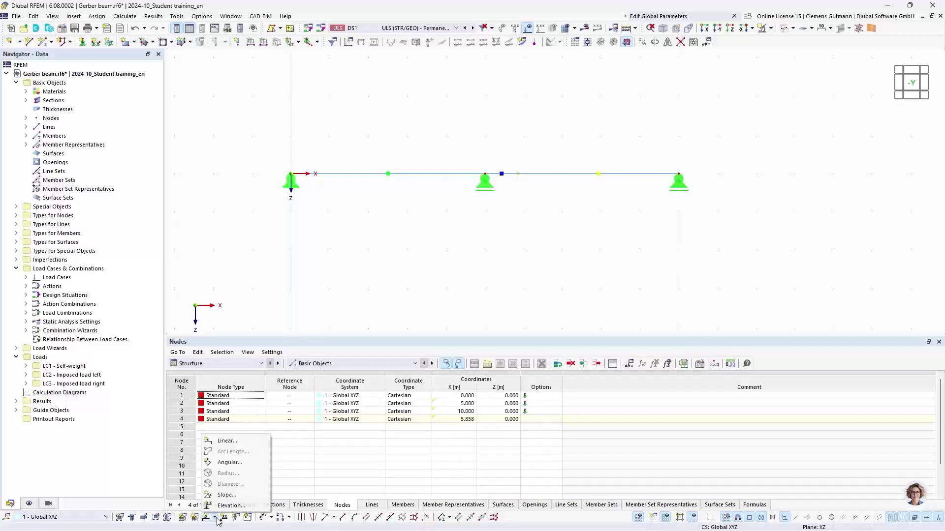
{"action": "left_click", "coordinate": [219, 443]}
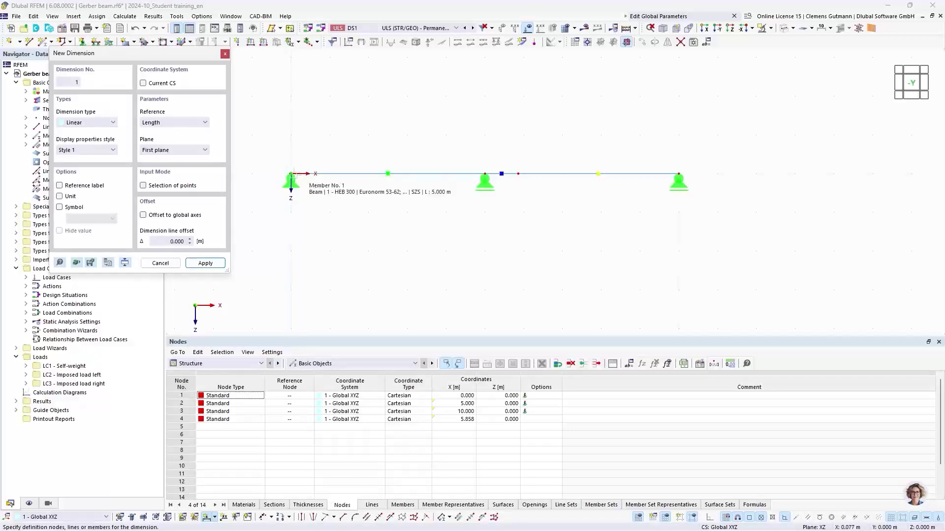
{"action": "left_click", "coordinate": [291, 174]}
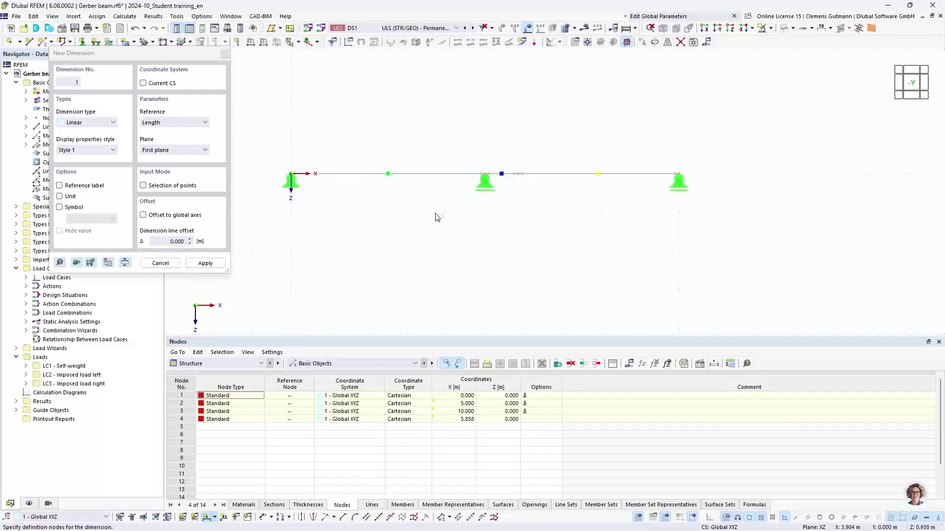
{"action": "left_click", "coordinate": [202, 150]}
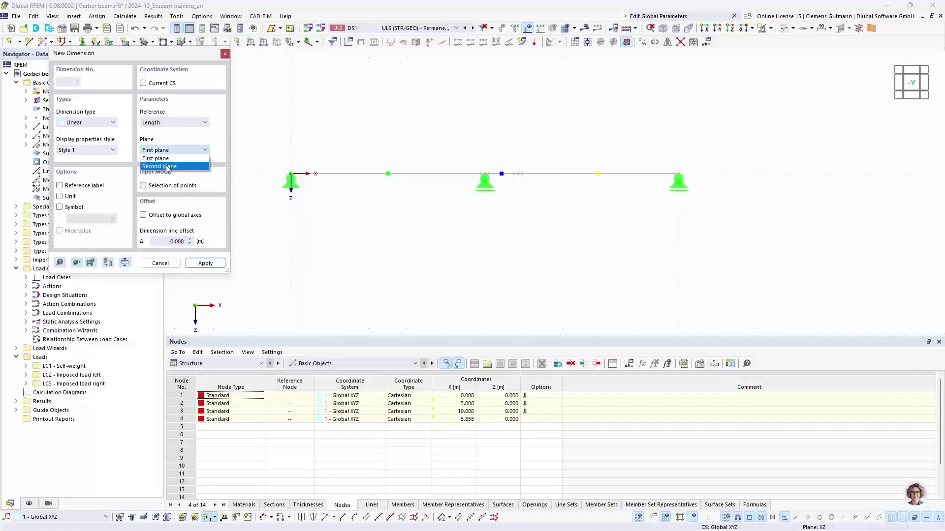
{"action": "left_click", "coordinate": [168, 167]}
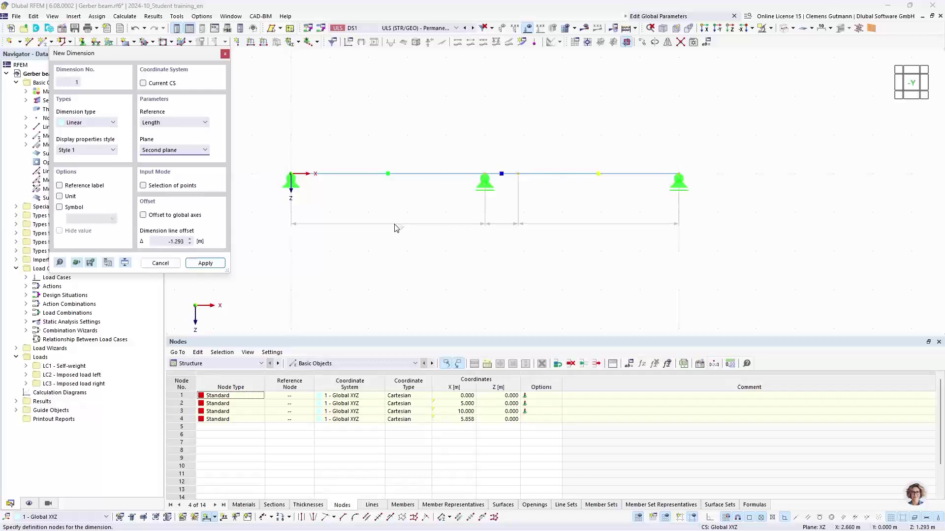
{"action": "left_click", "coordinate": [396, 228]}
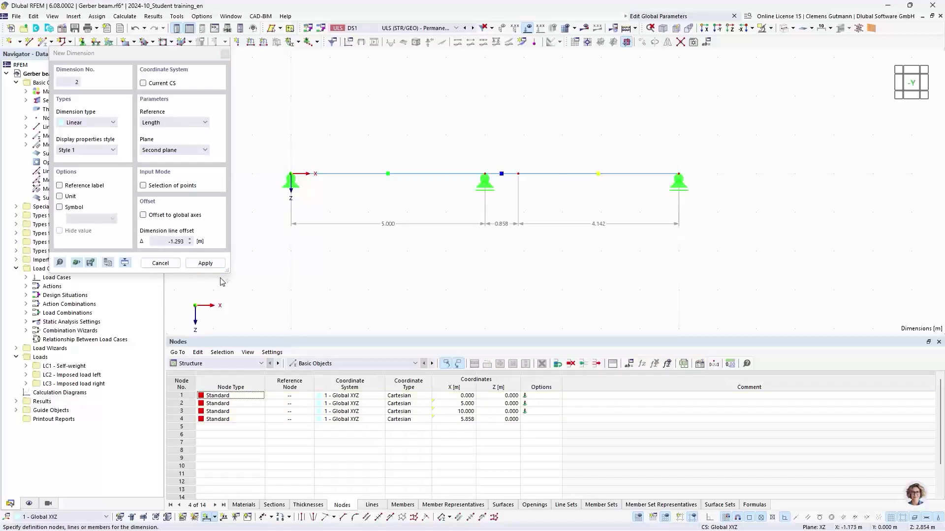
{"action": "left_click", "coordinate": [190, 262]}
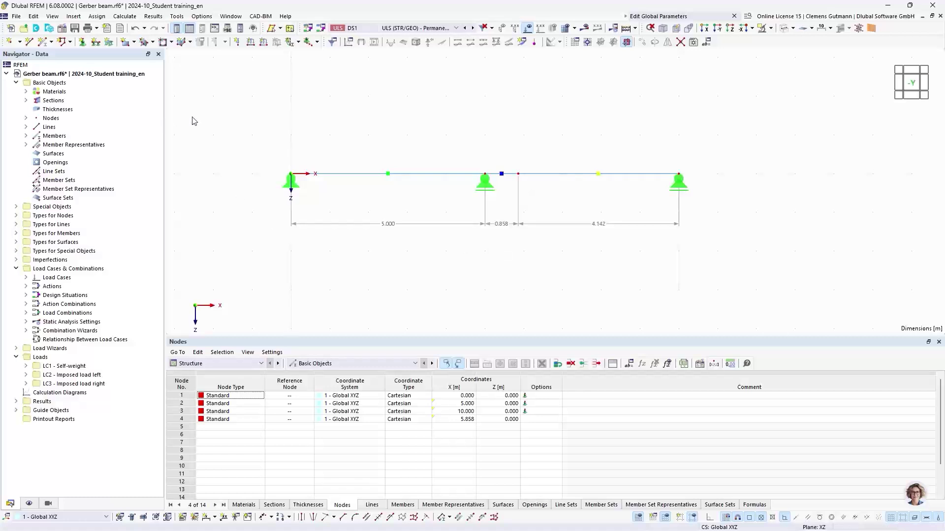
Set the global parameter FieldLength to 4 m.
{"action": "left_click", "coordinate": [707, 43]}
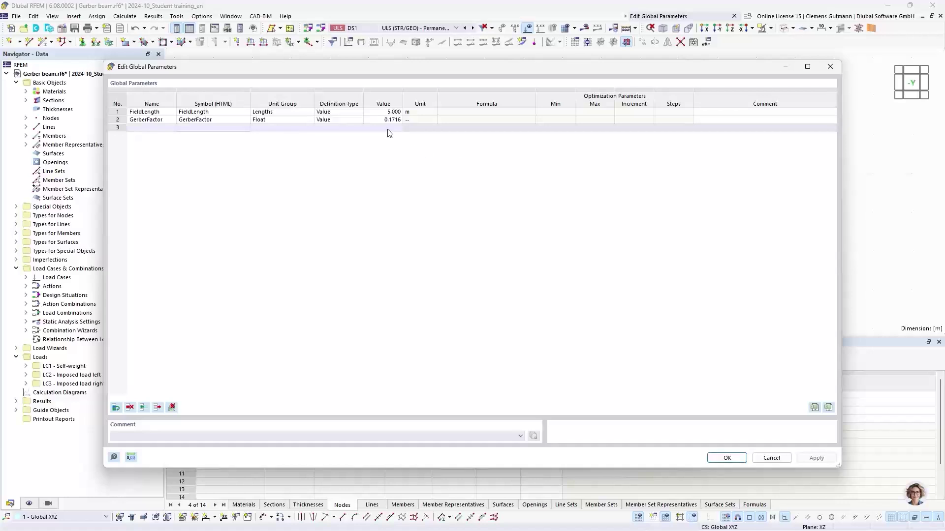
{"action": "left_click", "coordinate": [389, 112]}
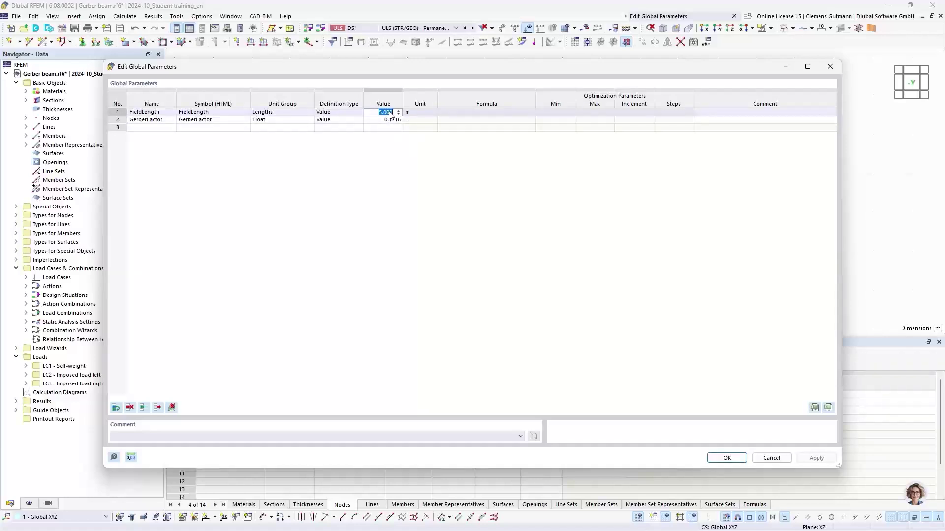
{"action": "key", "text": "BackSpace"}
{"action": "type", "text": "4"}
{"action": "key", "text": "Tab"}
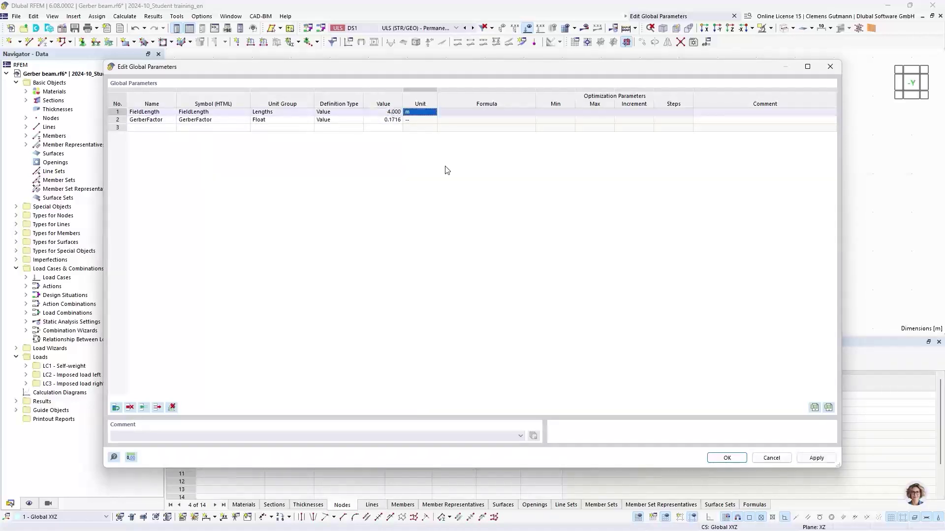
{"action": "left_click", "coordinate": [727, 458]}
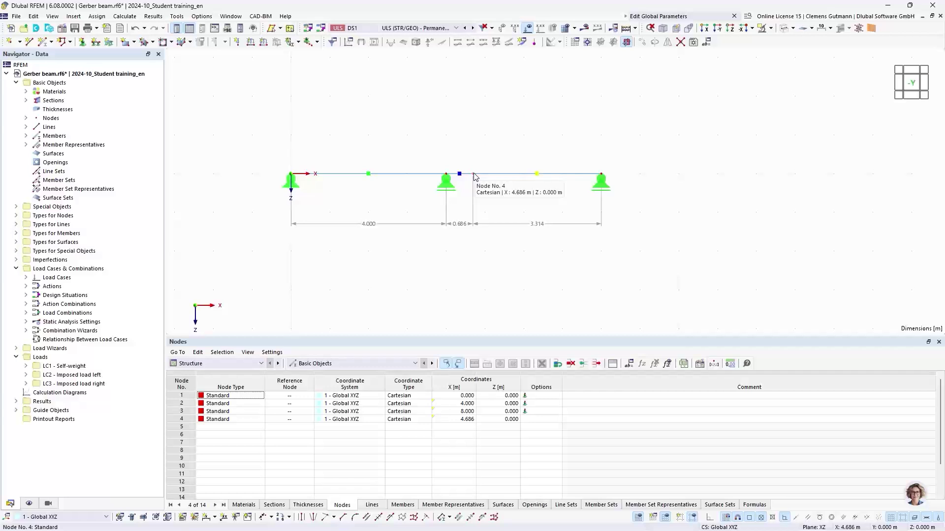
Inspect the dividing node's X coordinate and its formula and parameter options in the node settings.
{"action": "scroll", "coordinate": [458, 232], "scroll_direction": "up", "scroll_amount": 1}
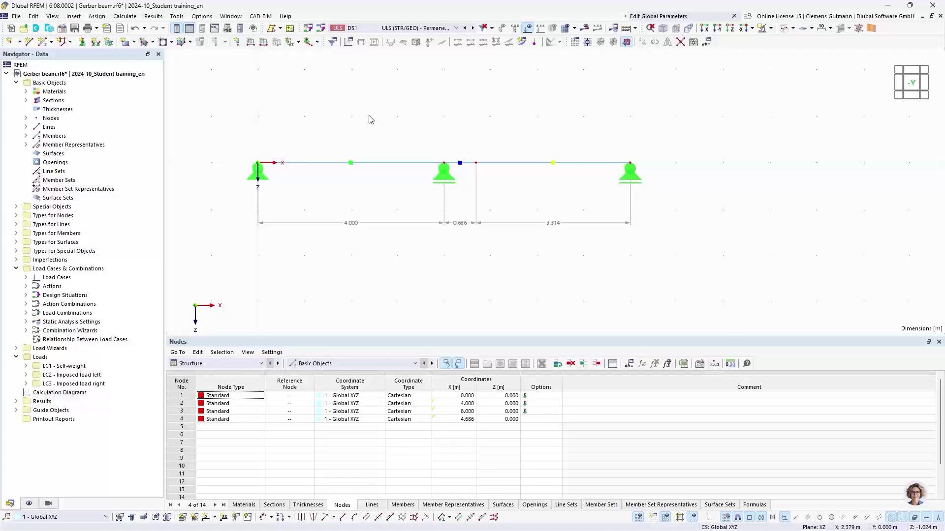
{"action": "double_click", "coordinate": [475, 163]}
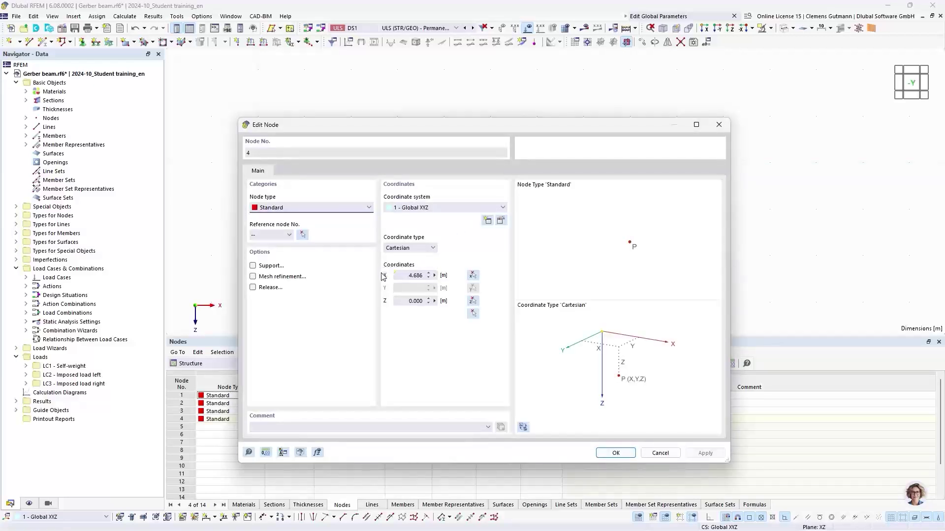
{"action": "left_click", "coordinate": [435, 276]}
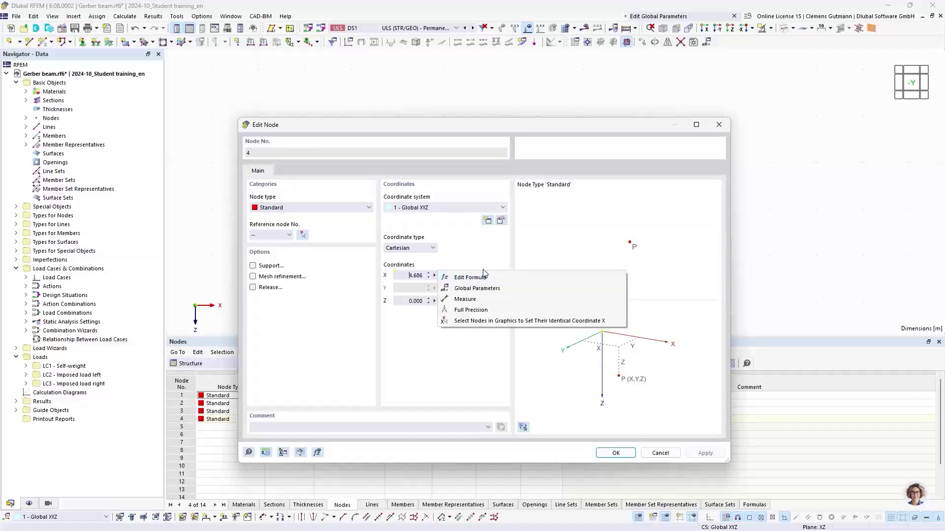
{"action": "left_click", "coordinate": [480, 350]}
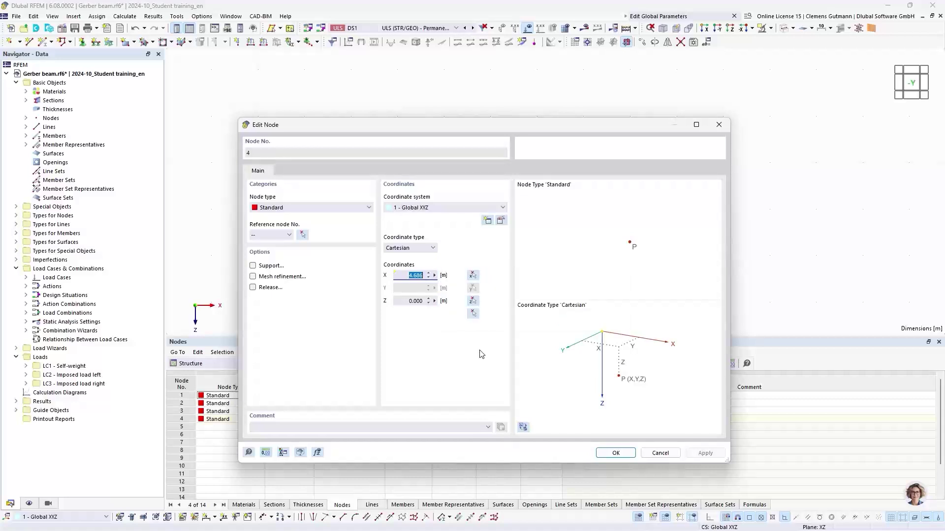
{"action": "left_click", "coordinate": [615, 454]}
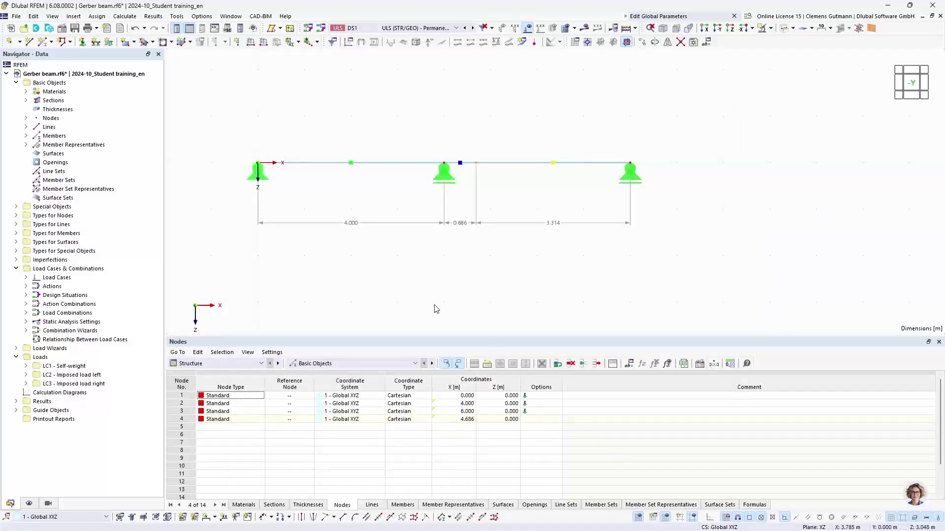
Enable hinges for the member between the dividing node and the end support, and open its hinge assignment.
{"action": "right_click", "coordinate": [486, 166]}
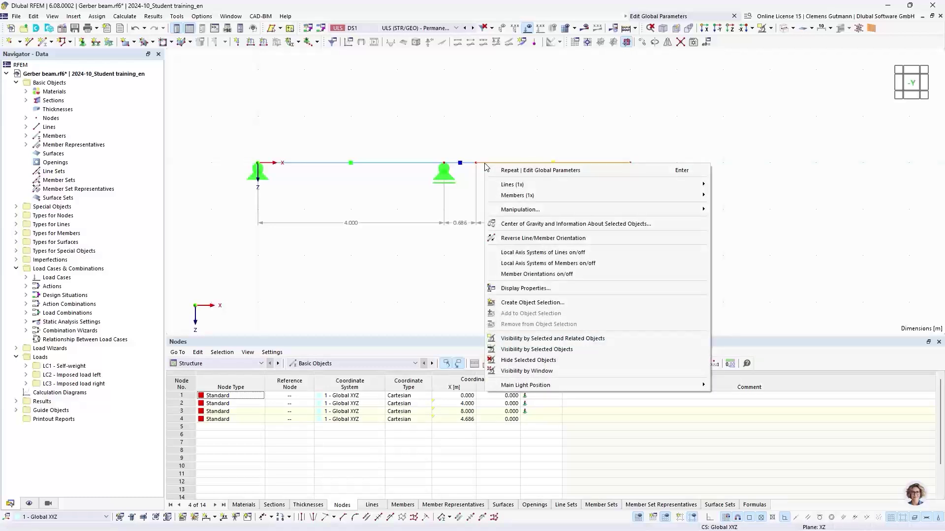
{"action": "left_click", "coordinate": [496, 158]}
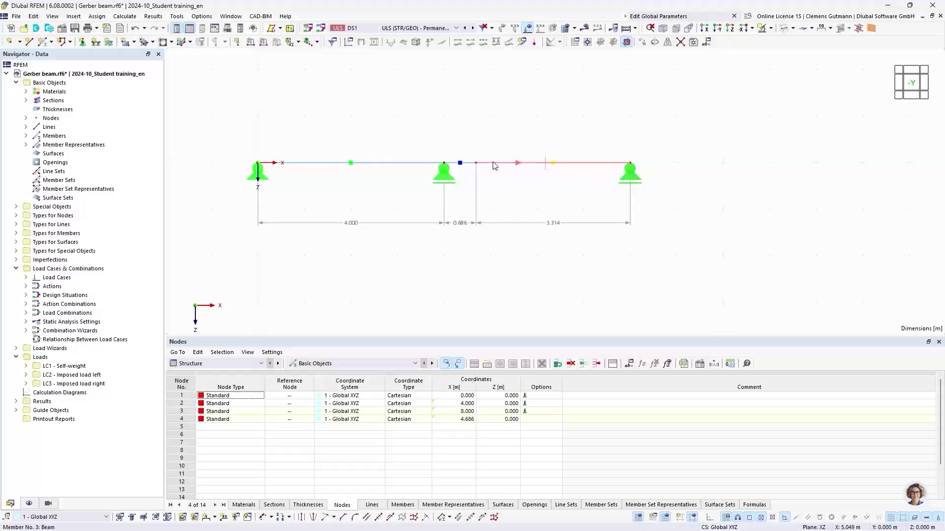
{"action": "double_click", "coordinate": [495, 166]}
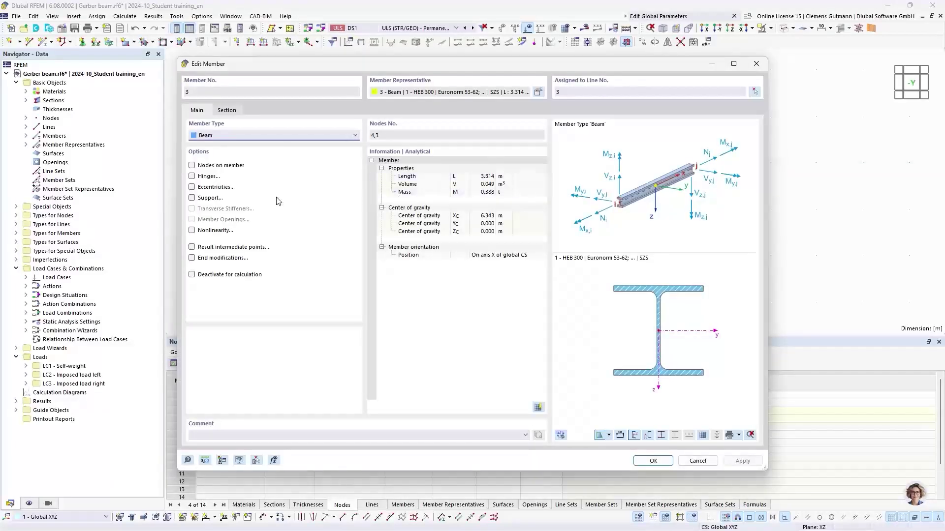
{"action": "left_click", "coordinate": [192, 176]}
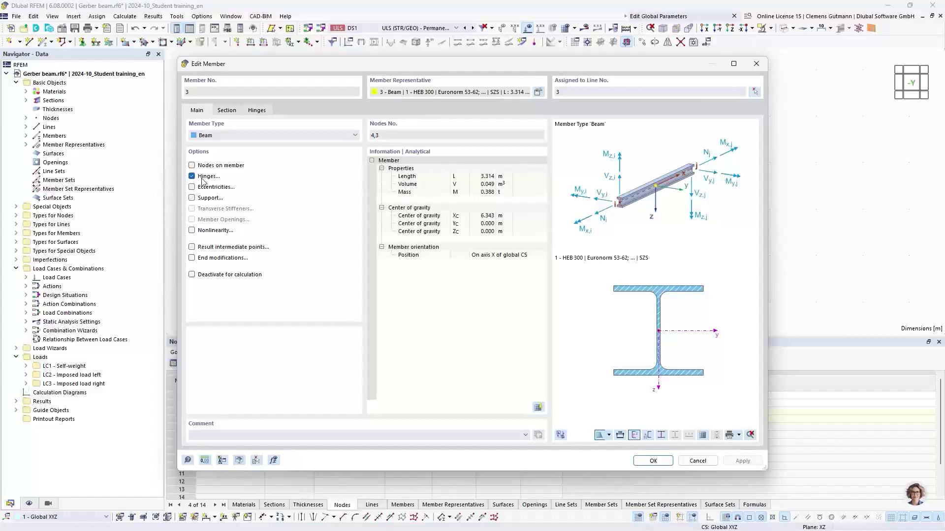
{"action": "left_click_drag", "start_coordinate": [401, 66], "coordinate": [496, 110]}
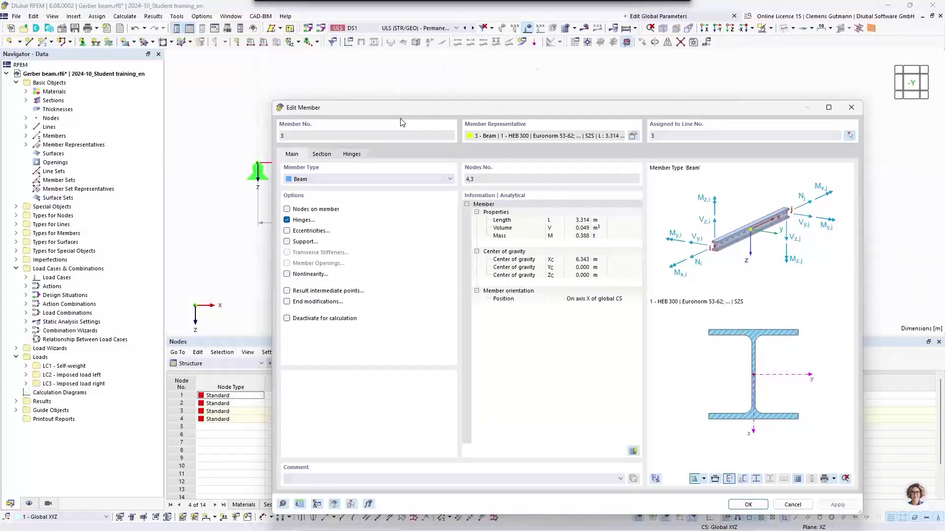
{"action": "left_click", "coordinate": [351, 154]}
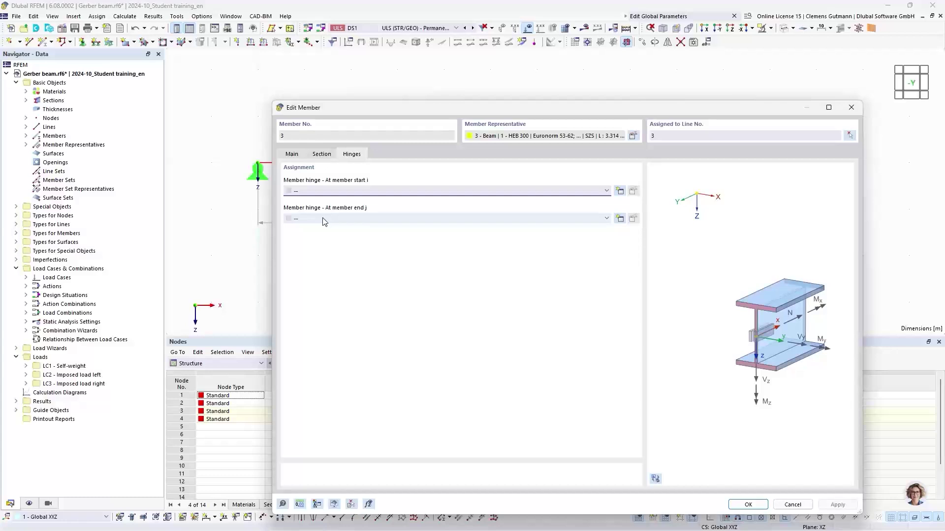
Examine the member's orientation in the model and in the 3D preview to identify its start and end nodes.
{"action": "left_click_drag", "start_coordinate": [520, 112], "coordinate": [444, 225]}
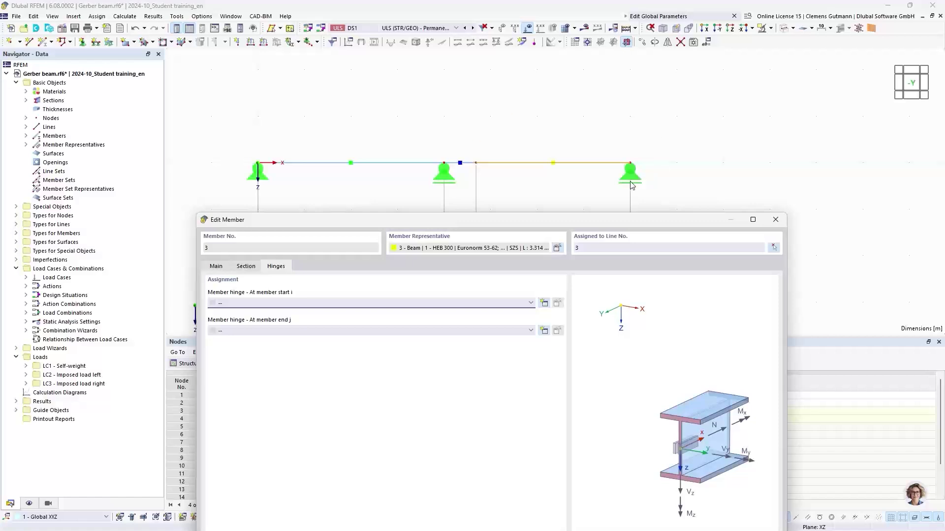
{"action": "left_click_drag", "start_coordinate": [570, 222], "coordinate": [533, 81]}
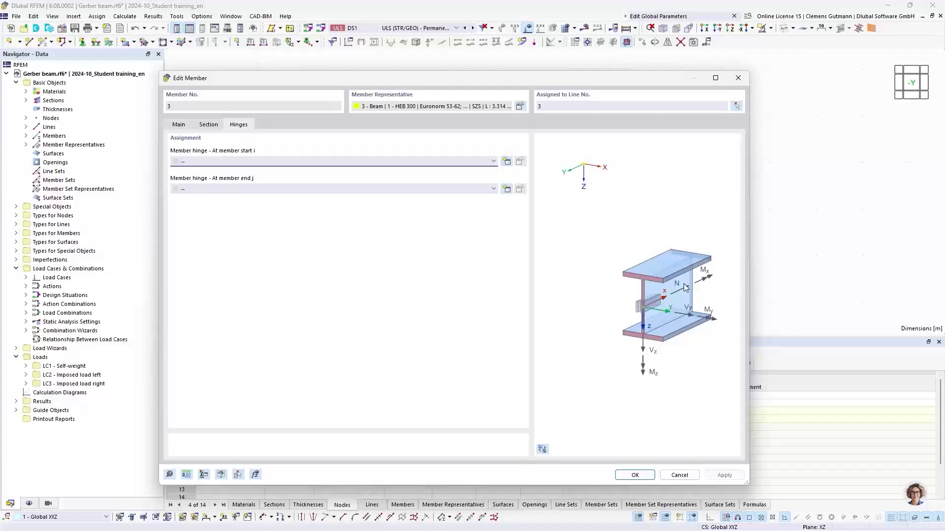
{"action": "left_click", "coordinate": [542, 449]}
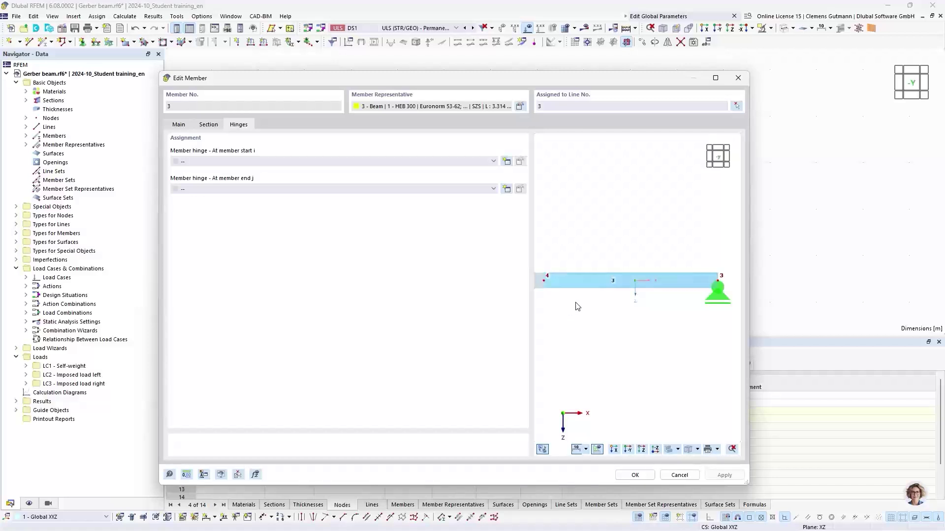
{"action": "middle_click_drag", "start_coordinate": [575, 305], "coordinate": [599, 340], "text": "ctrl"}
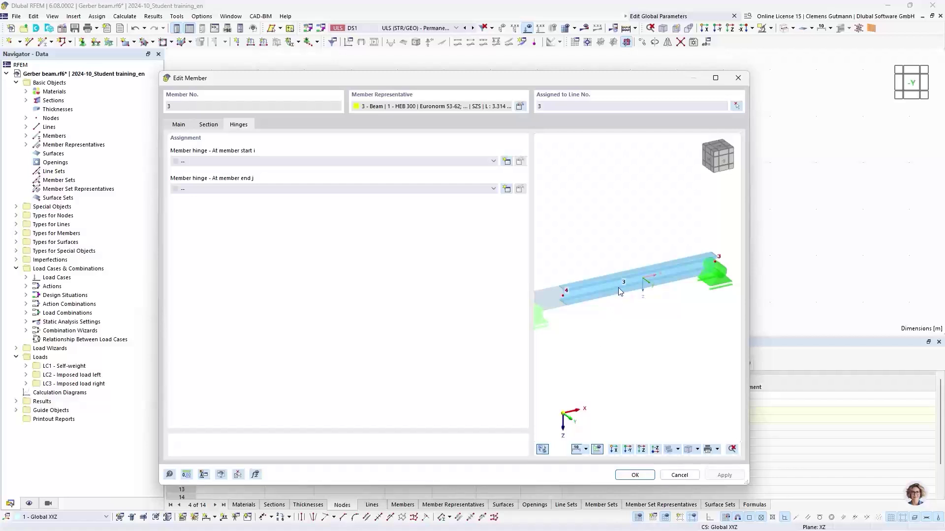
{"action": "scroll", "coordinate": [610, 311], "scroll_direction": "up", "scroll_amount": 3}
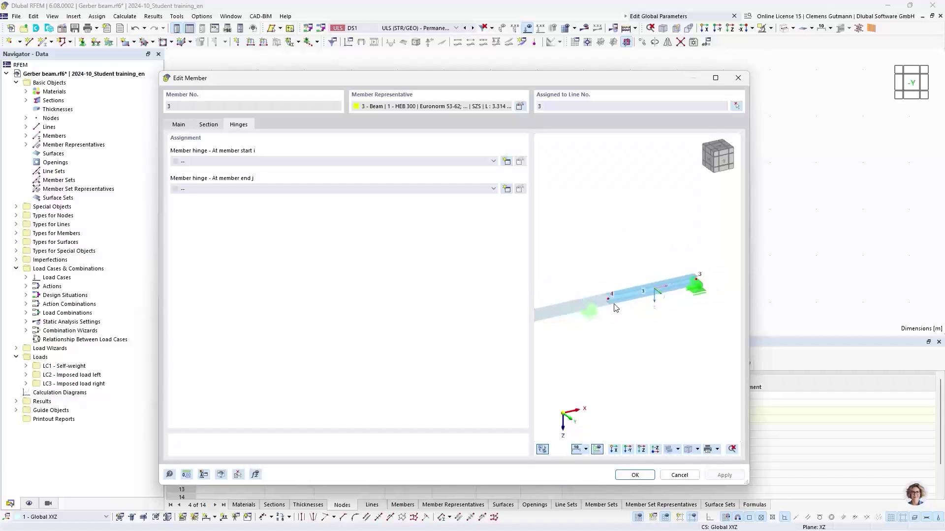
{"action": "middle_click_drag", "start_coordinate": [666, 350], "coordinate": [630, 356], "text": "ctrl"}
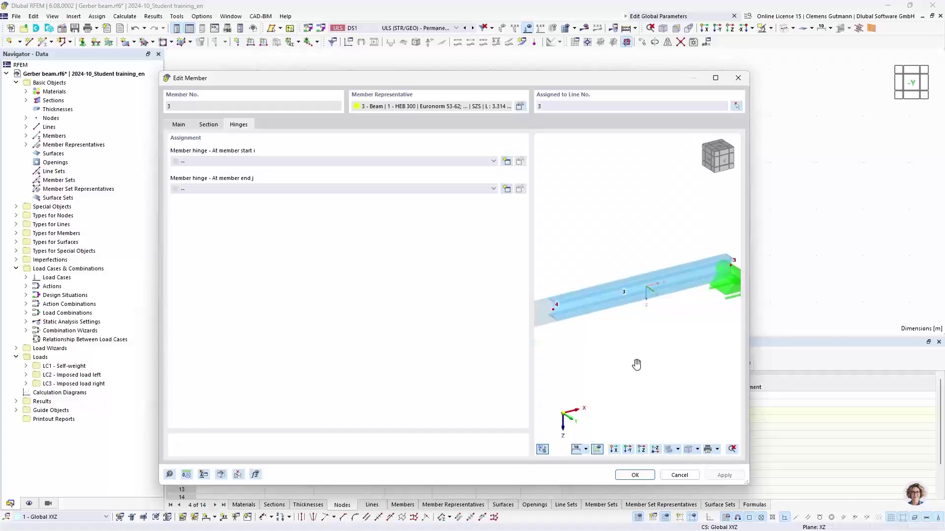
{"action": "scroll", "coordinate": [566, 286], "scroll_direction": "down", "scroll_amount": 1}
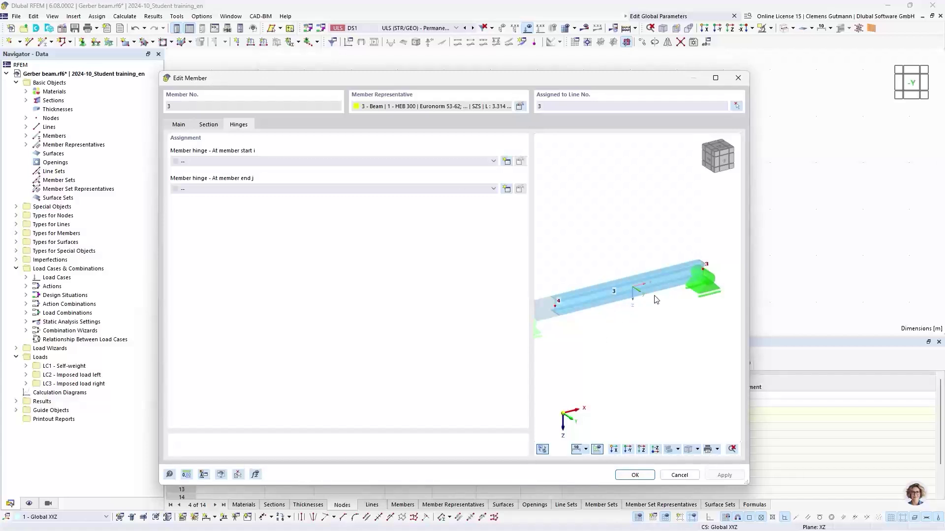
{"action": "scroll", "coordinate": [656, 300], "scroll_direction": "up", "scroll_amount": 1}
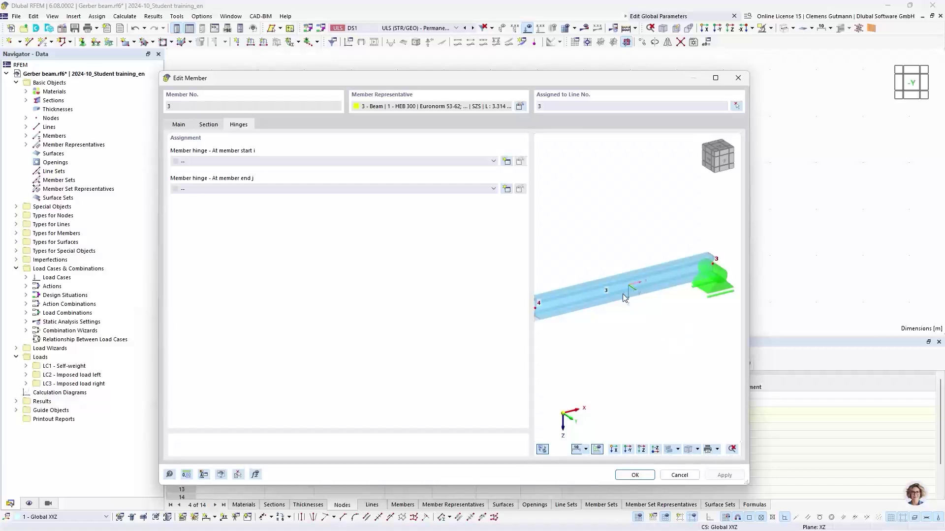
{"action": "mouse_move", "coordinate": [587, 343]}
{"action": "middle_mouse_down"}
{"action": "mouse_move", "coordinate": [606, 331]}
{"action": "mouse_move", "coordinate": [594, 343]}
{"action": "middle_mouse_up"}
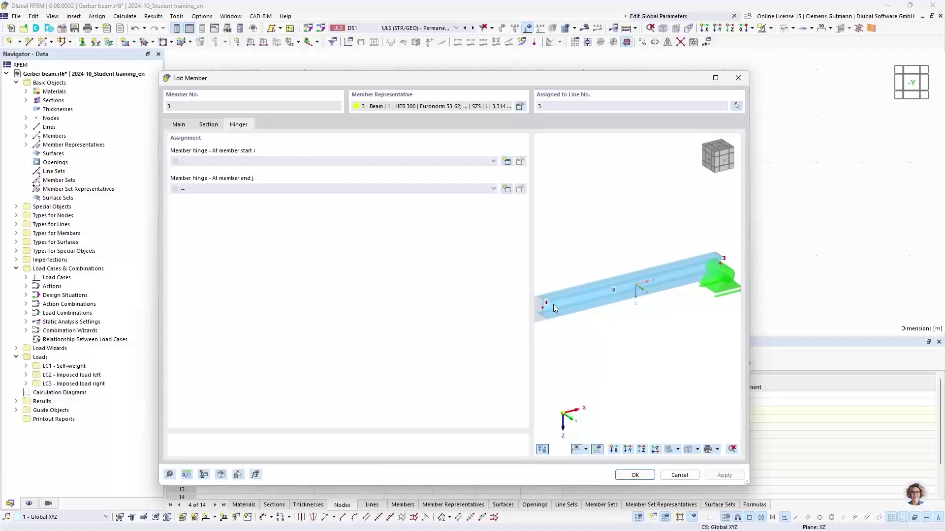
{"action": "middle_click_drag", "start_coordinate": [562, 350], "coordinate": [580, 343]}
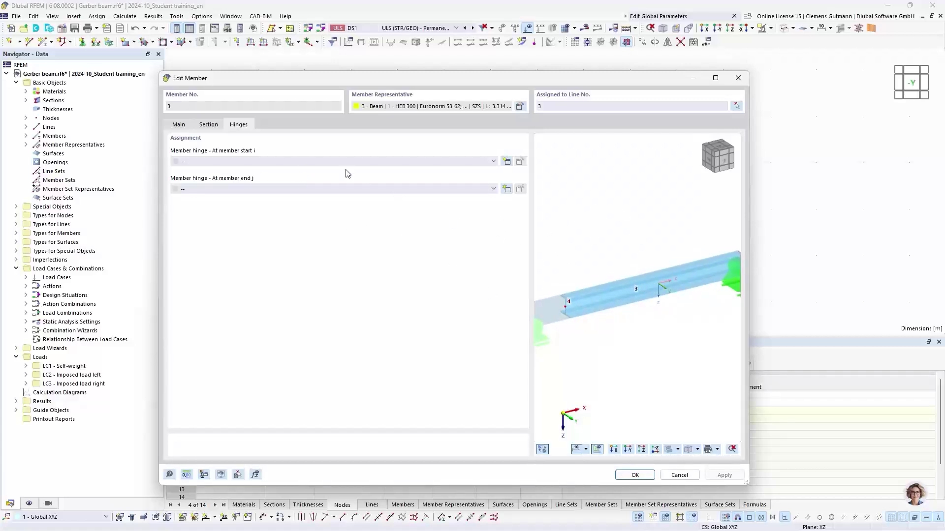
Create a member hinge in local xyz with φy released and assign it to the member start at the dividing node.
{"action": "left_click", "coordinate": [506, 162]}
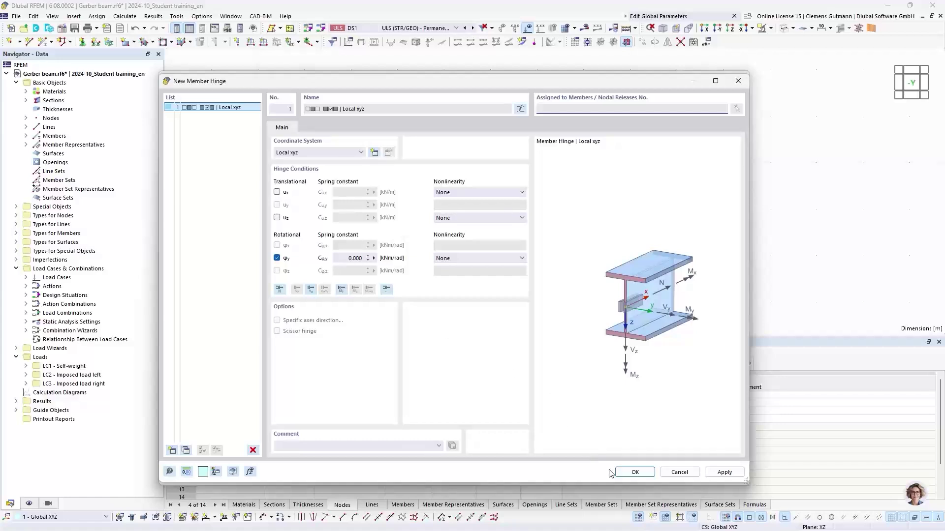
{"action": "left_click", "coordinate": [634, 473]}
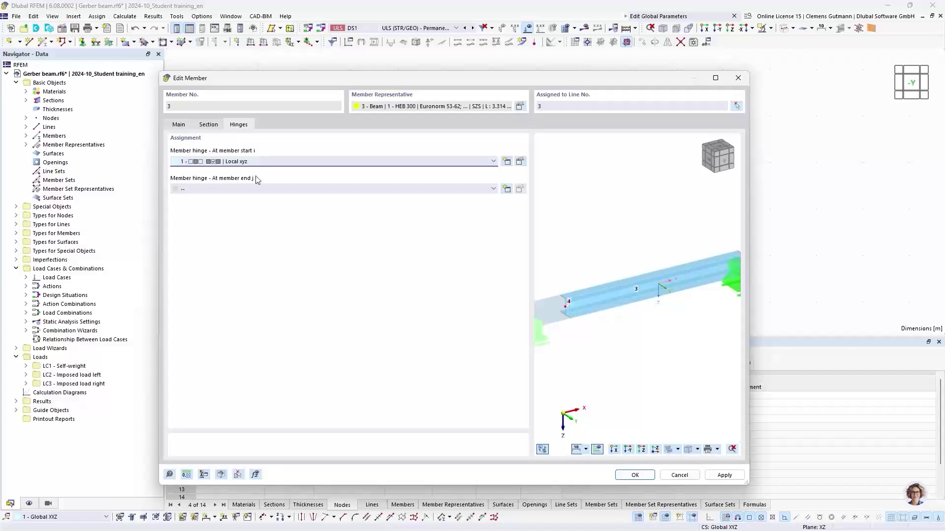
{"action": "left_click", "coordinate": [635, 476]}
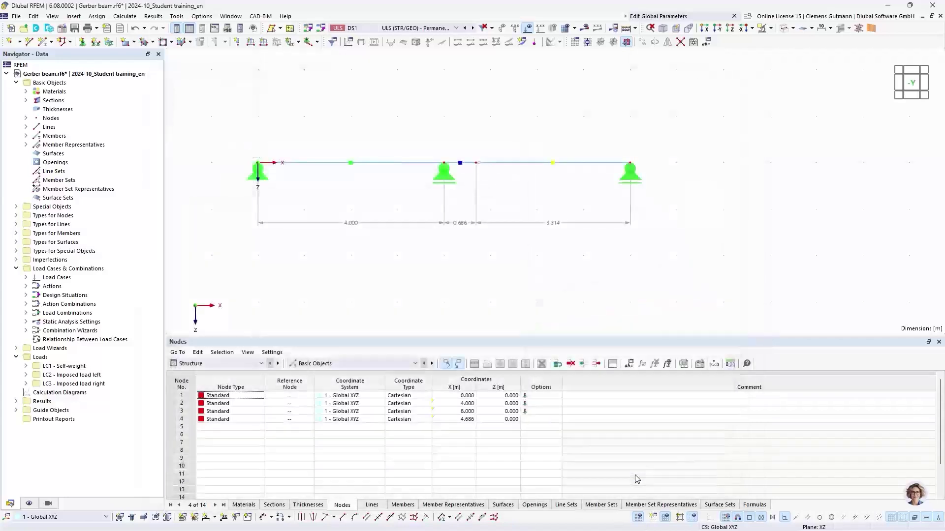
Enlarge the display size of the member hinge symbol at the dividing node.
{"action": "right_click", "coordinate": [480, 168]}
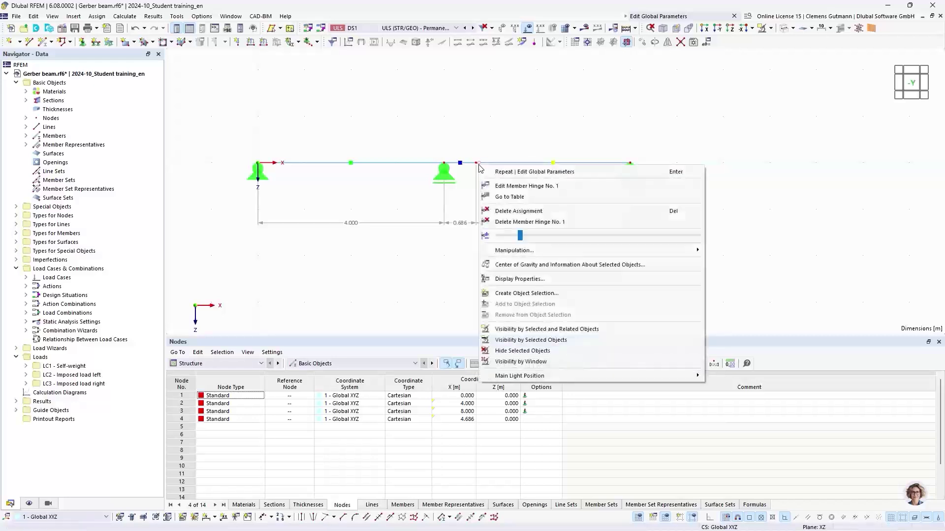
{"action": "left_click_drag", "start_coordinate": [521, 235], "coordinate": [595, 239]}
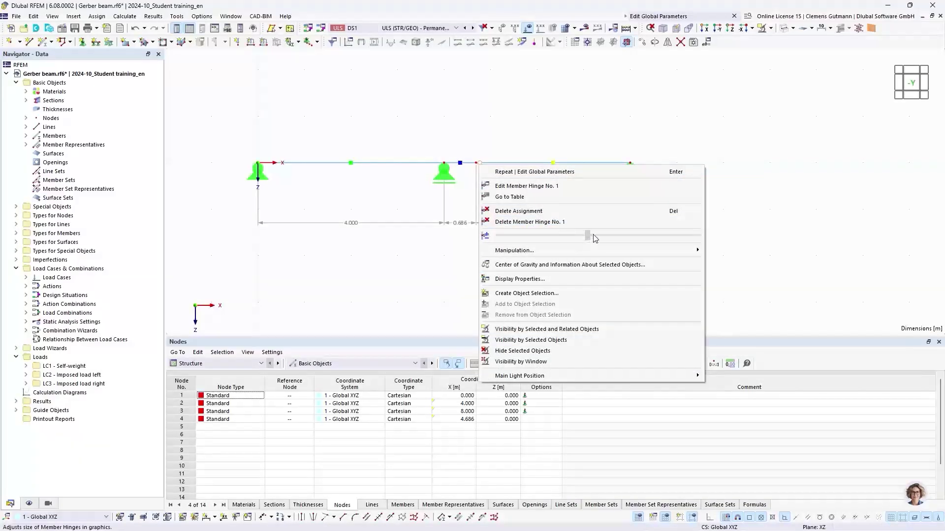
{"action": "left_click", "coordinate": [445, 230]}
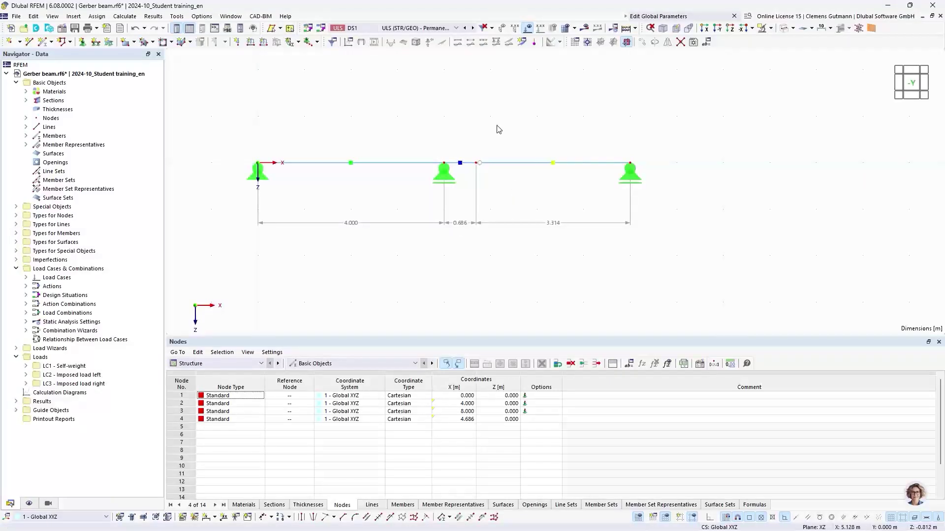
Calculate the model and display the My moments and support reactions for CO2 (1.35 * LC1 + 1.50 * LC2).
{"action": "left_click", "coordinate": [628, 29]}
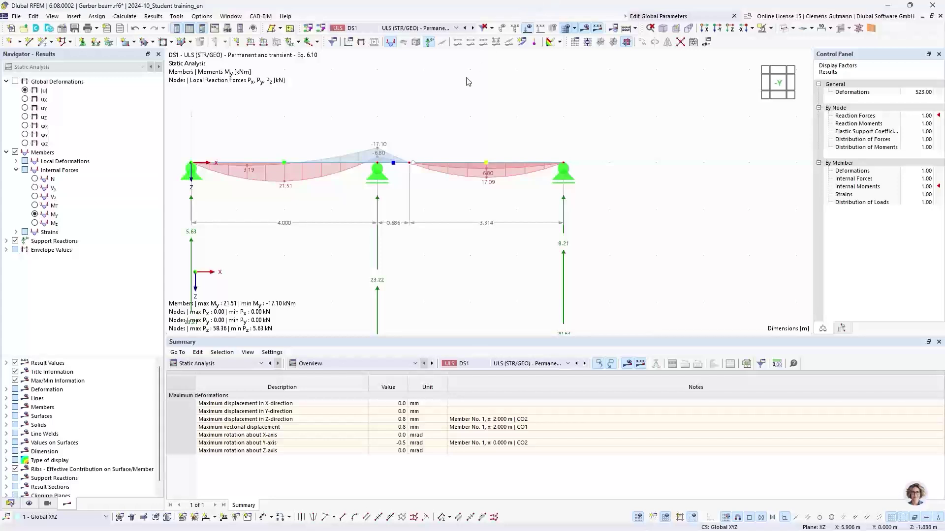
{"action": "left_click", "coordinate": [389, 28]}
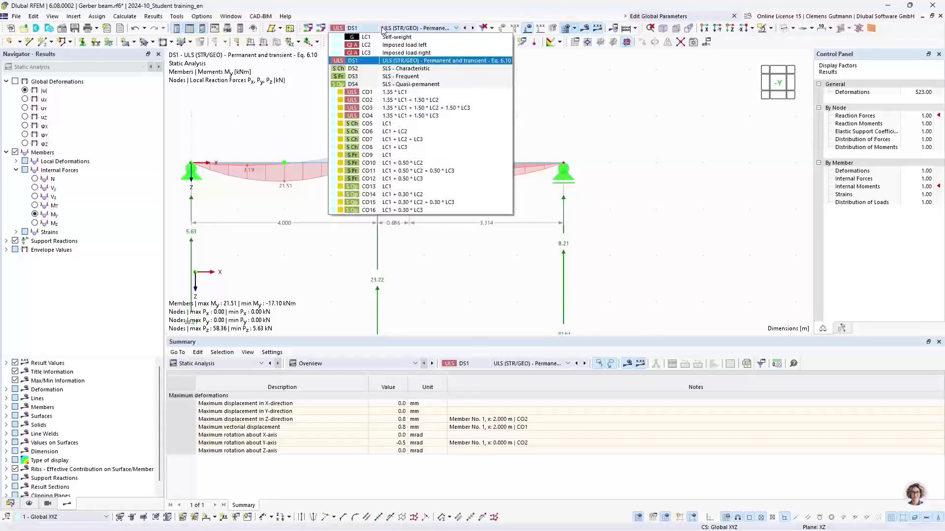
{"action": "left_click", "coordinate": [411, 100]}
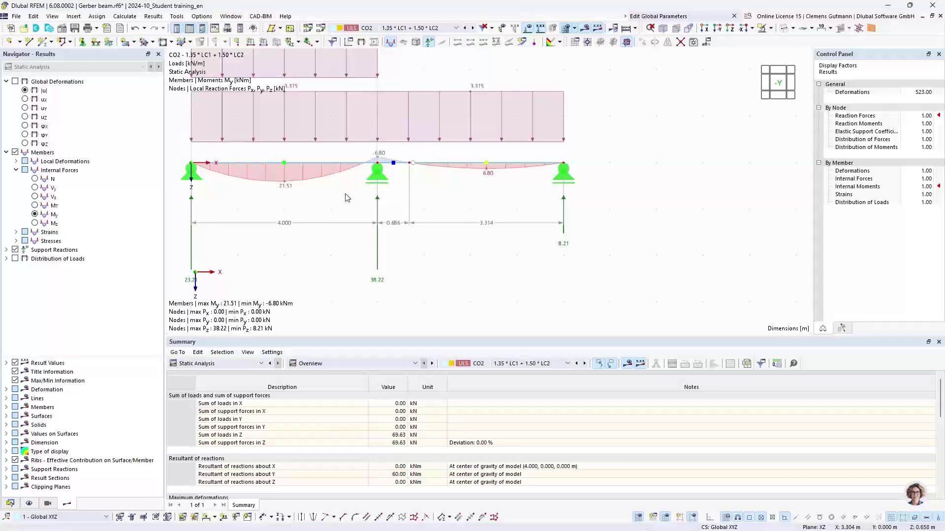
{"action": "middle_click_drag", "start_coordinate": [375, 254], "coordinate": [377, 256]}
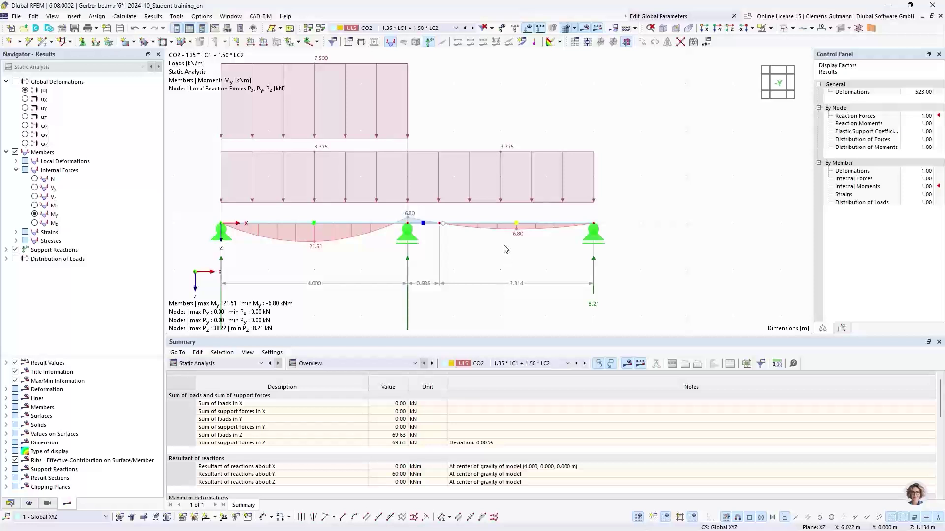
{"action": "middle_click_drag", "start_coordinate": [498, 134], "coordinate": [533, 168]}
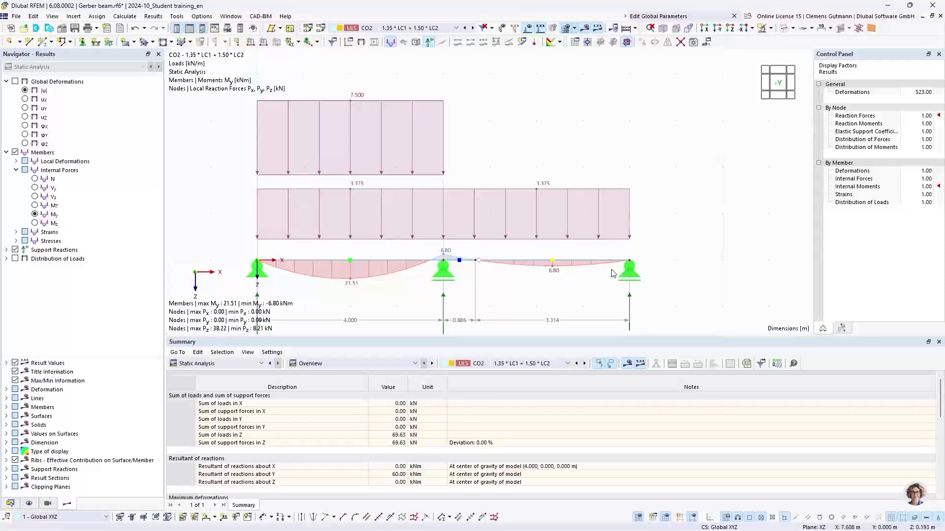
Display CO3 (1.35 * LC1 + 1.50 * LC2 + 1.50 * LC3) with loads hidden and examine the moment diagram around the hinge.
{"action": "left_click", "coordinate": [438, 28]}
{"action": "left_click", "coordinate": [465, 108]}
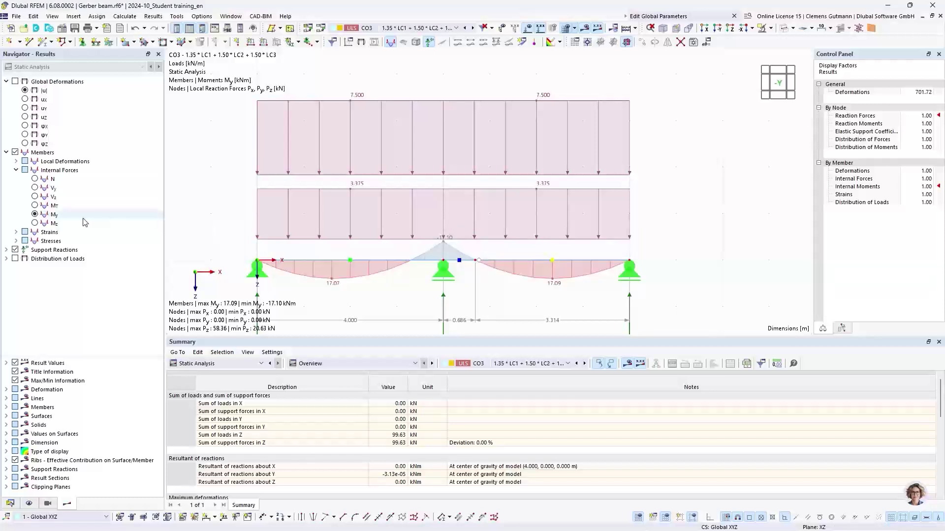
{"action": "left_click", "coordinate": [527, 28]}
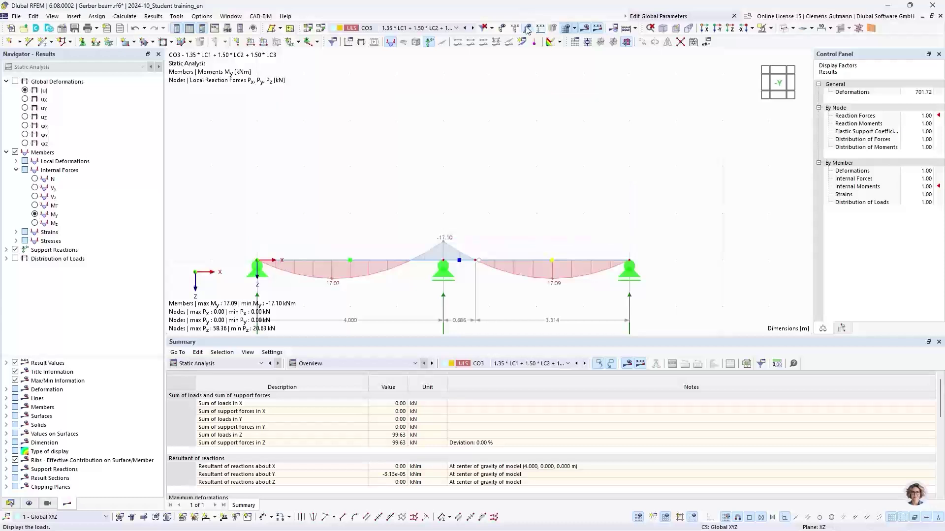
{"action": "scroll", "coordinate": [487, 264], "scroll_direction": "up", "scroll_amount": 3}
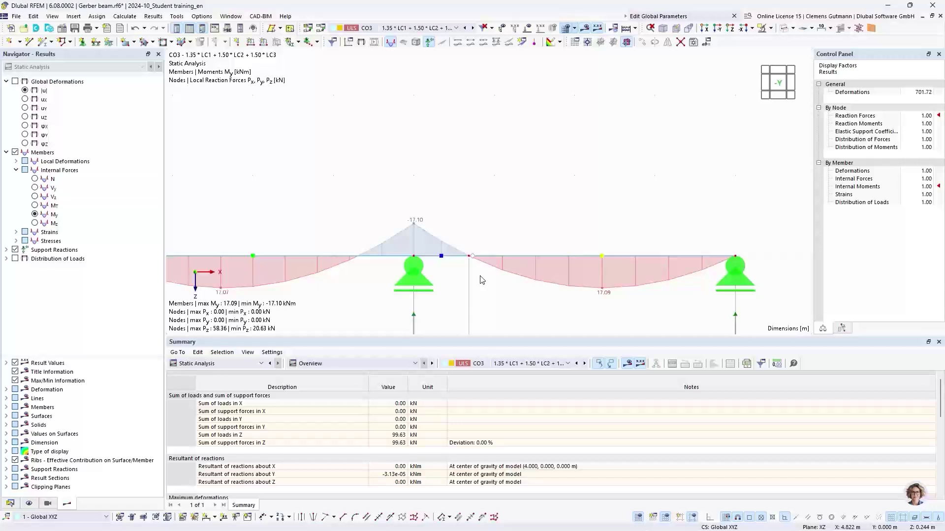
{"action": "scroll", "coordinate": [486, 245], "scroll_direction": "down", "scroll_amount": 3}
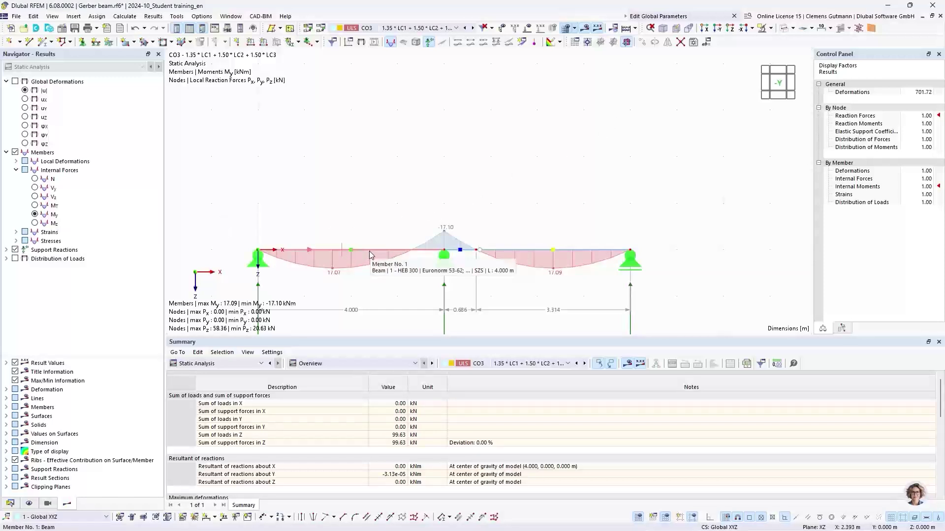
{"action": "middle_click_drag", "start_coordinate": [389, 286], "coordinate": [359, 225]}
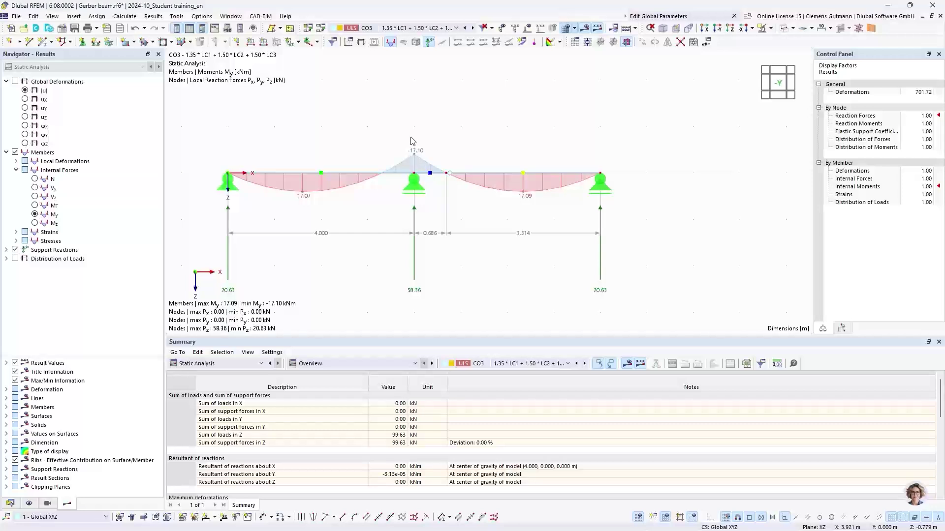
Set the global parameter FieldLength to 6 m and view the recalculated moment diagram.
{"action": "left_click", "coordinate": [706, 44]}
{"action": "double_click", "coordinate": [384, 112]}
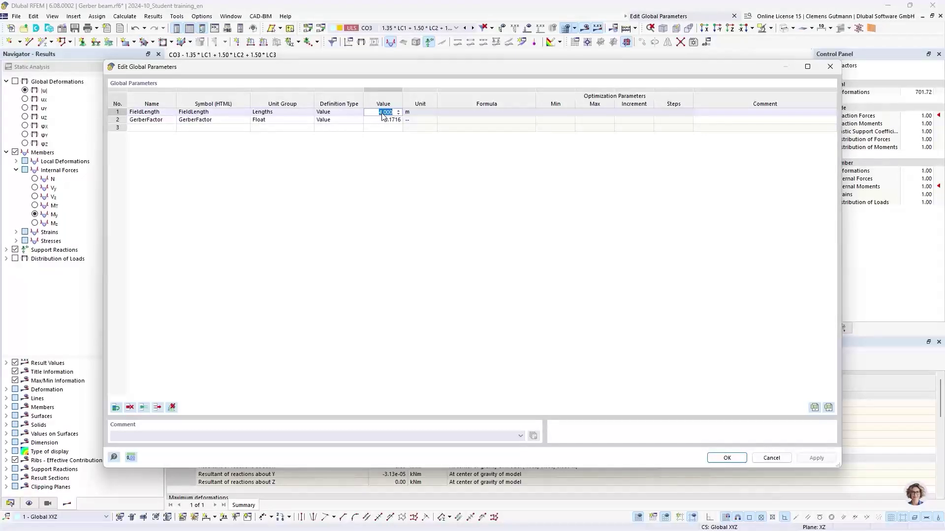
{"action": "type", "text": "6"}
{"action": "key", "text": "Tab"}
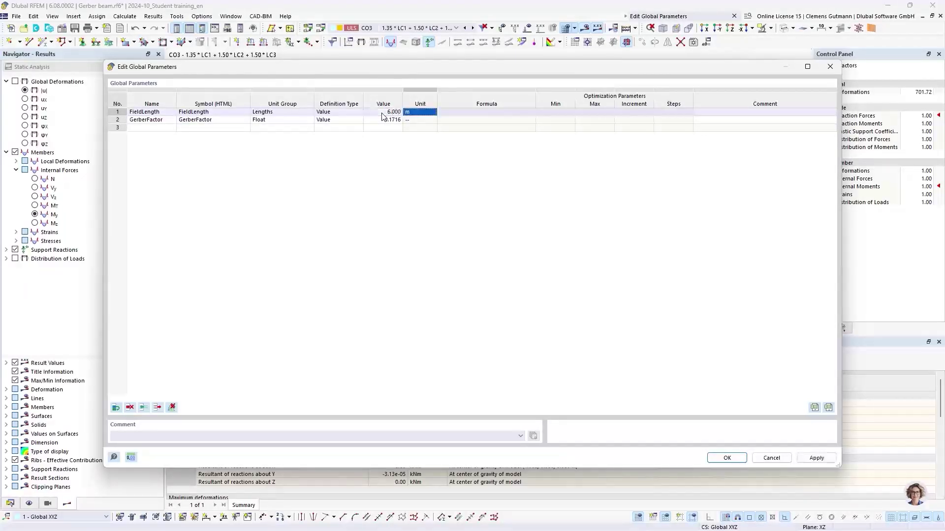
{"action": "left_click", "coordinate": [727, 459]}
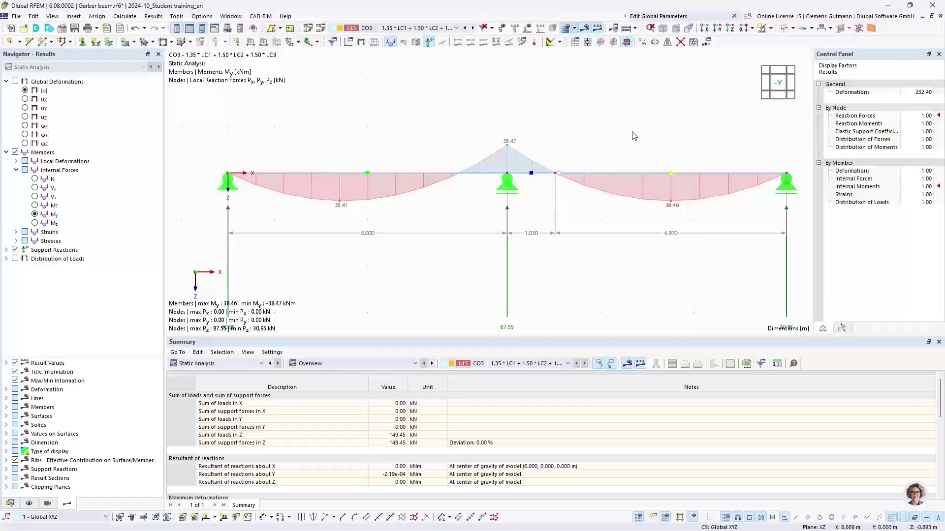
{"action": "middle_click_drag", "start_coordinate": [622, 129], "coordinate": [595, 142]}
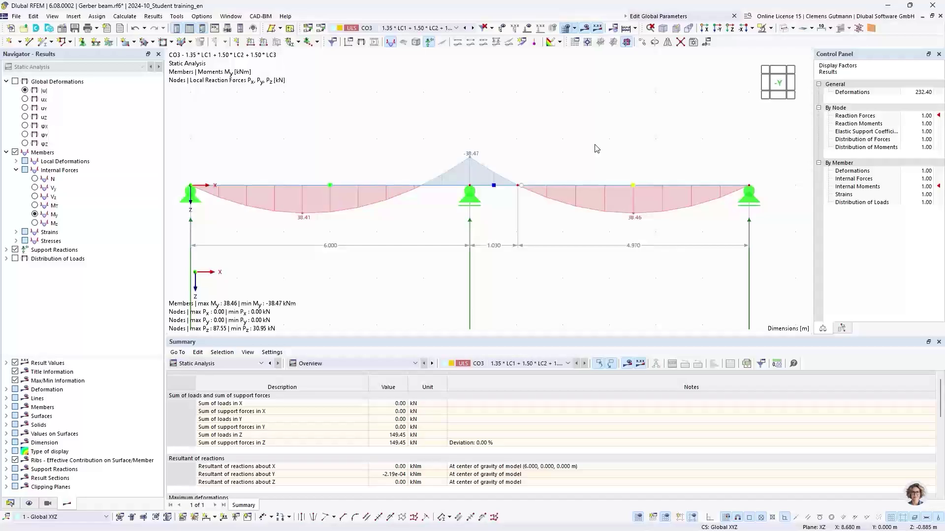
Create a blank model named "Two-hinged frame" of type 2D | XZ | Plane Stress, shown in the -Y view.
{"action": "key", "text": "alt+Tab"}
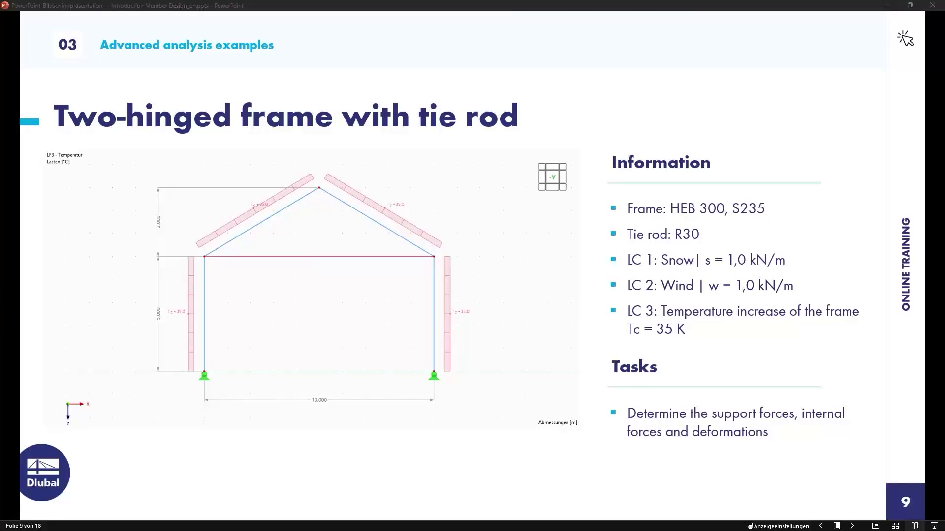
{"action": "key", "text": "alt+Tab"}
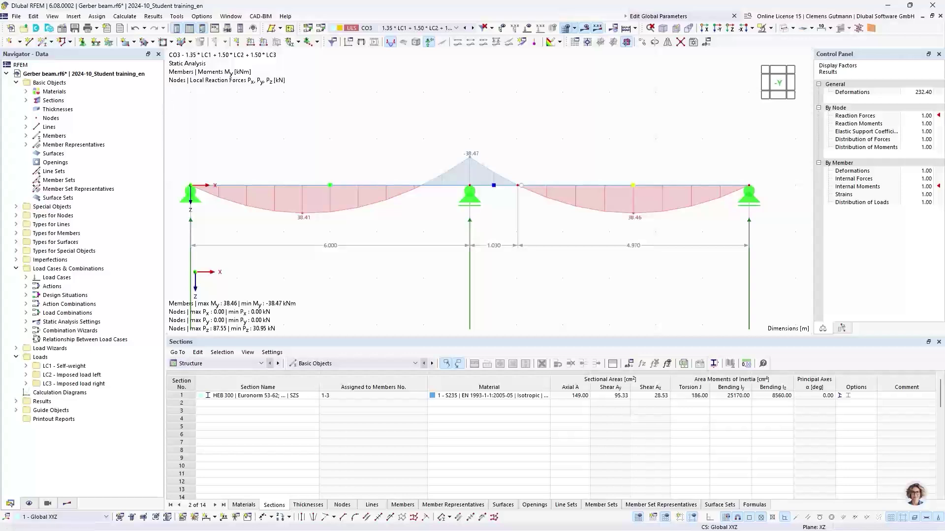
{"action": "left_click", "coordinate": [11, 28]}
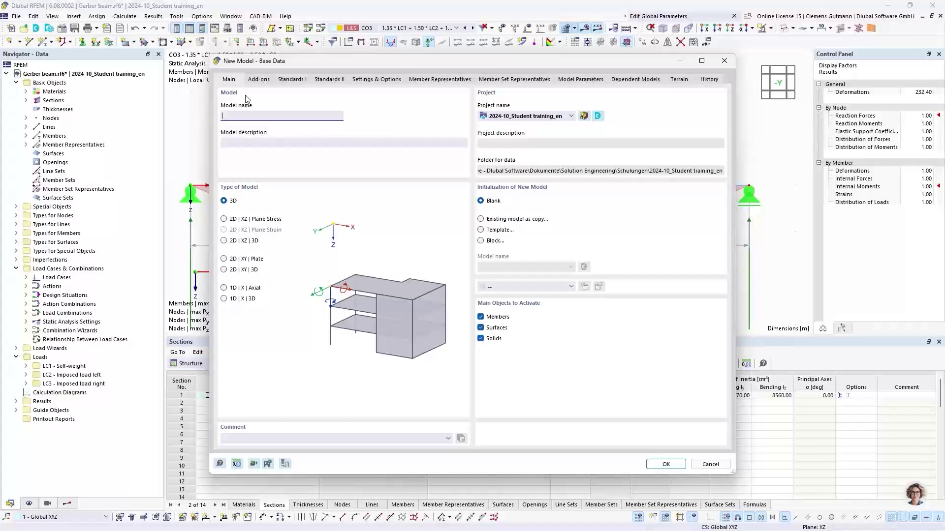
{"action": "type", "text": "Two-hinged f"}
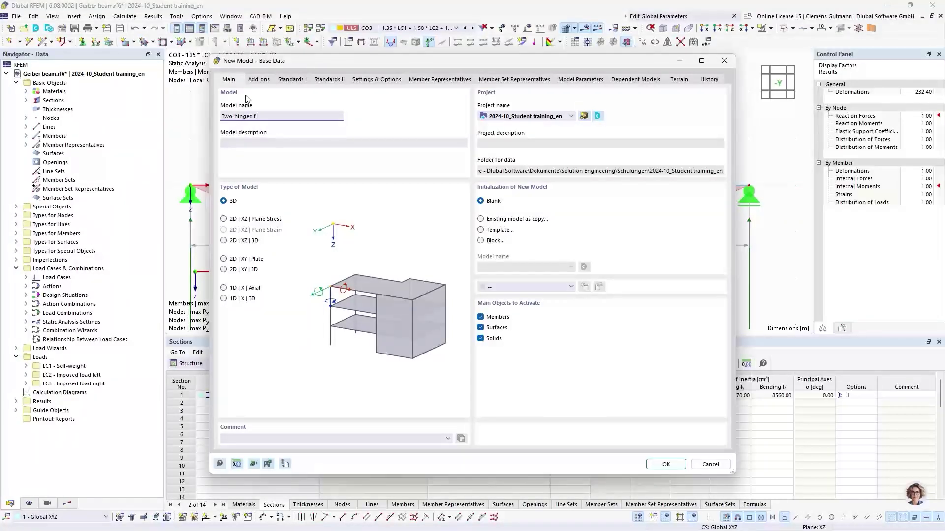
{"action": "type", "text": "rame"}
{"action": "key", "text": "Tab"}
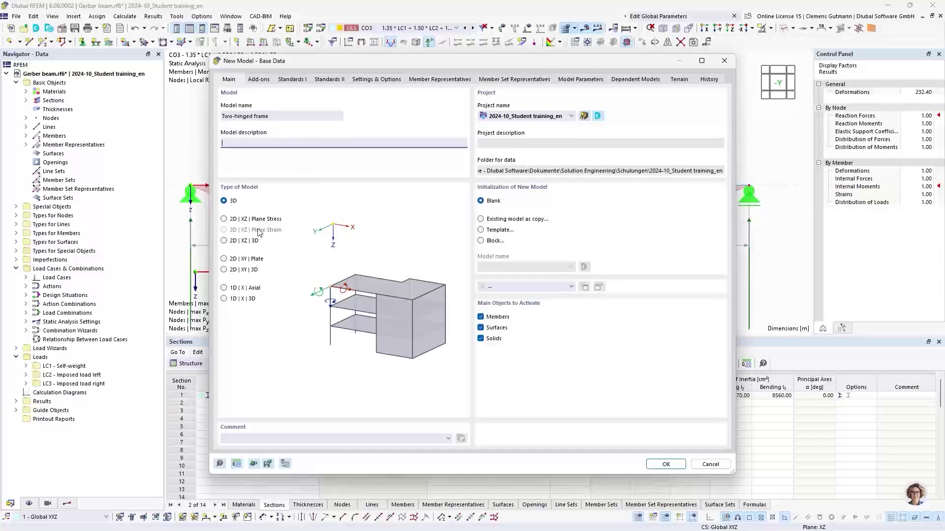
{"action": "left_click", "coordinate": [224, 219]}
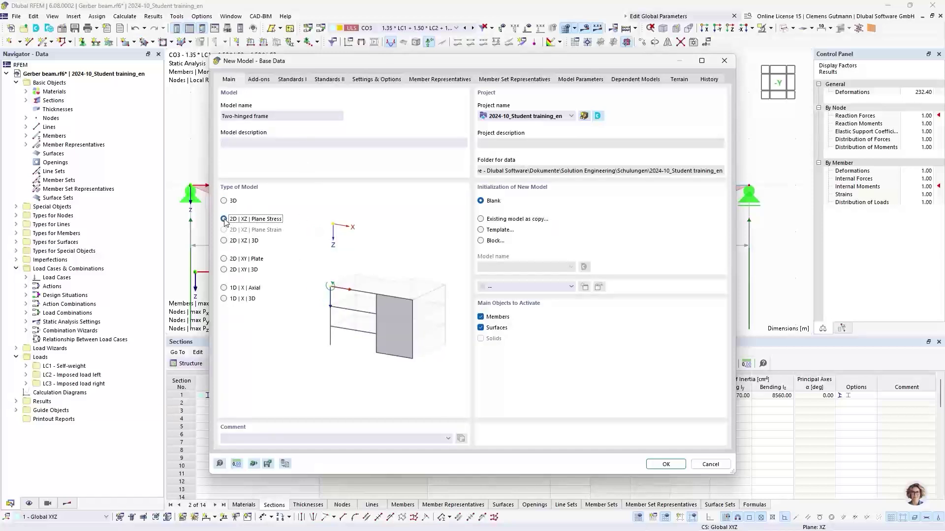
{"action": "left_click", "coordinate": [657, 464]}
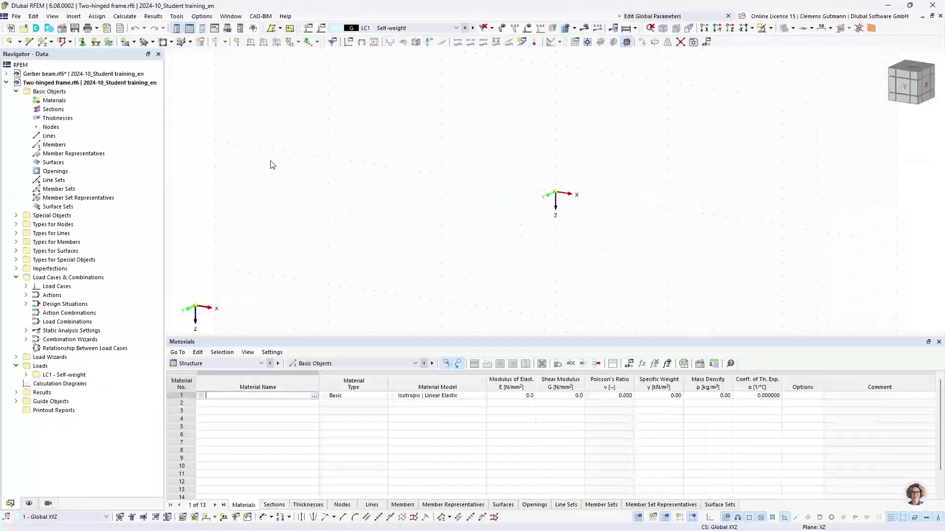
{"action": "left_click", "coordinate": [906, 88]}
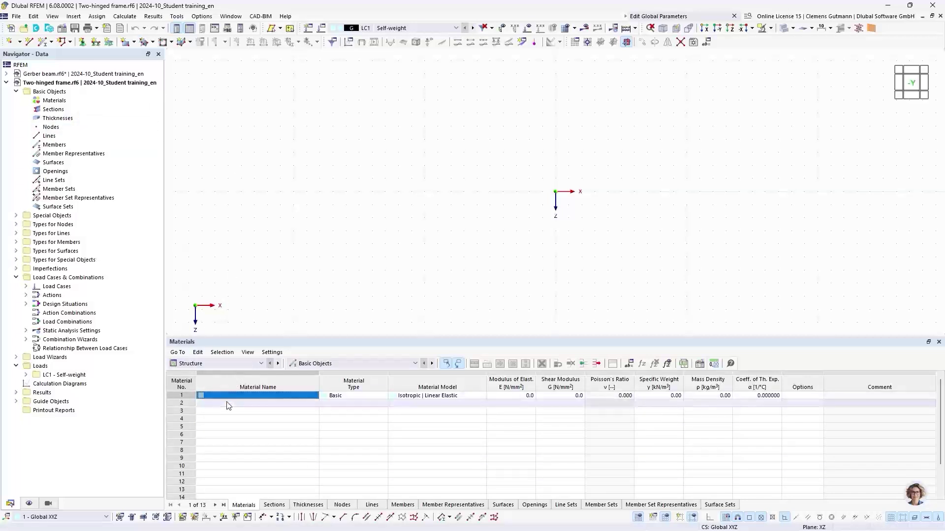
Define the first material as S235 | EN 1993-1-1:2005-05.
{"action": "left_click", "coordinate": [260, 400]}
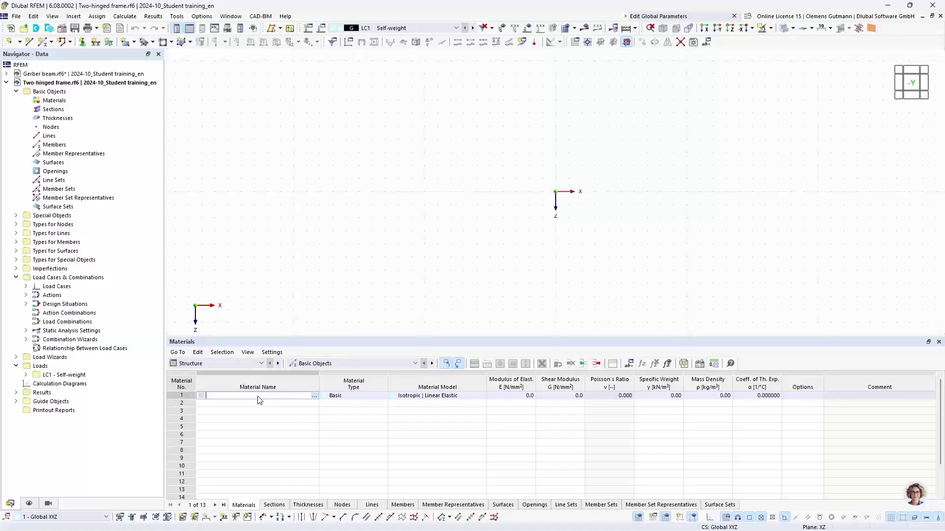
{"action": "type", "text": "S2"}
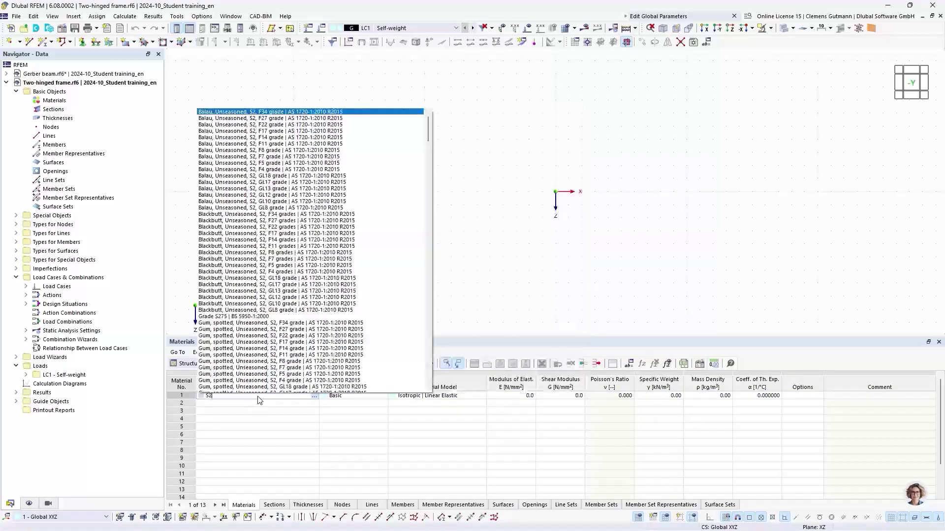
{"action": "type", "text": "35"}
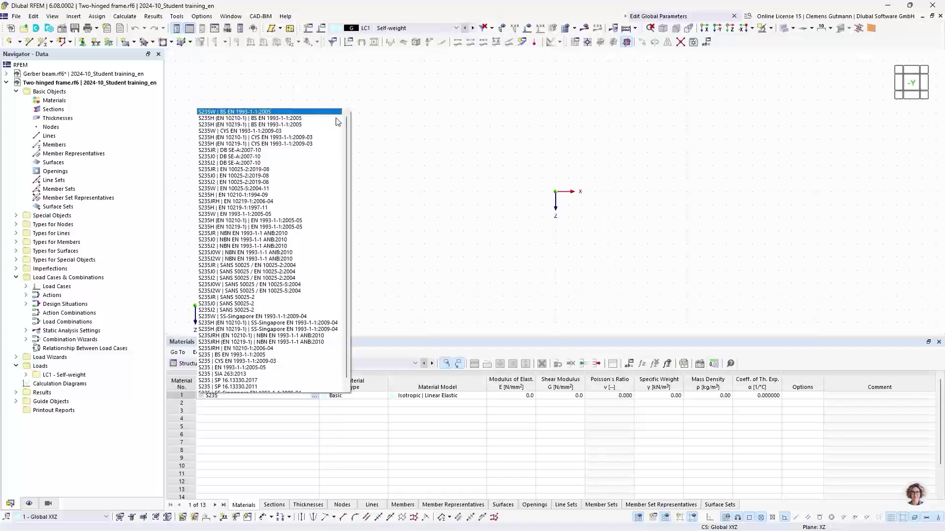
{"action": "scroll", "coordinate": [262, 272], "scroll_direction": "down", "scroll_amount": 1}
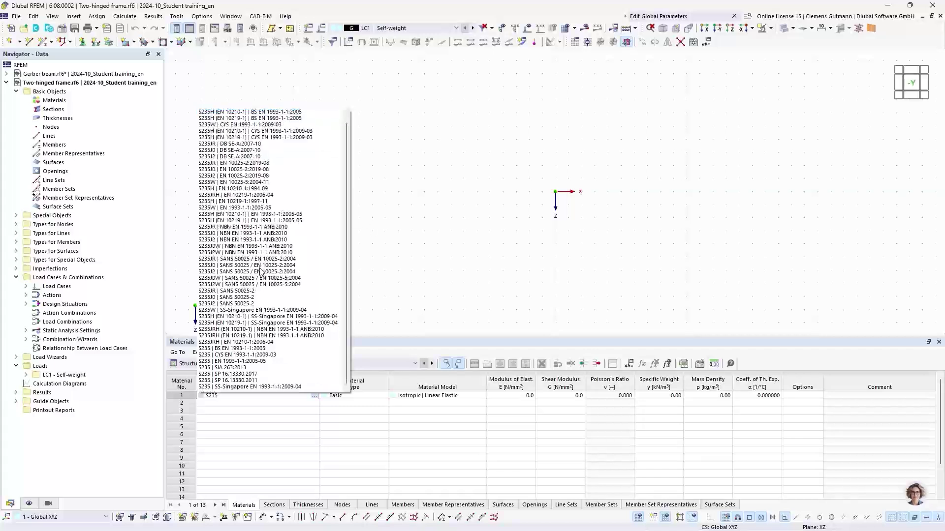
{"action": "left_click", "coordinate": [222, 361]}
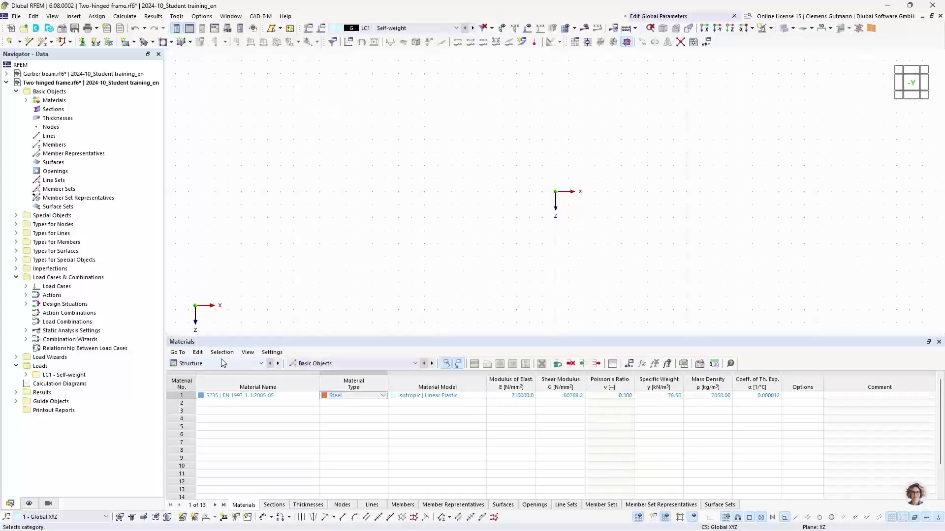
Define the first section as HEB 300 | Euronorm 53-62; DIN 1025-2 | SZS.
{"action": "left_click", "coordinate": [275, 505]}
{"action": "left_click", "coordinate": [209, 397]}
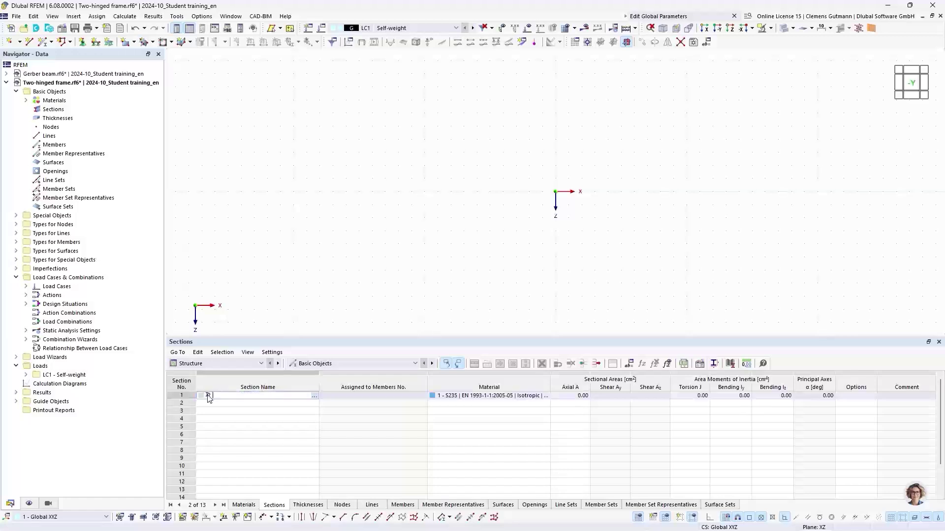
{"action": "type", "text": "H"}
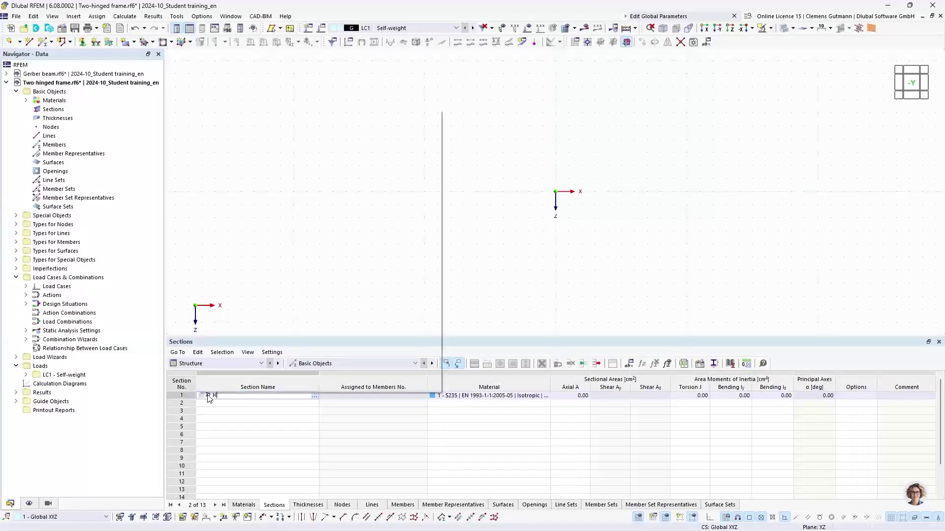
{"action": "type", "text": "EB 300"}
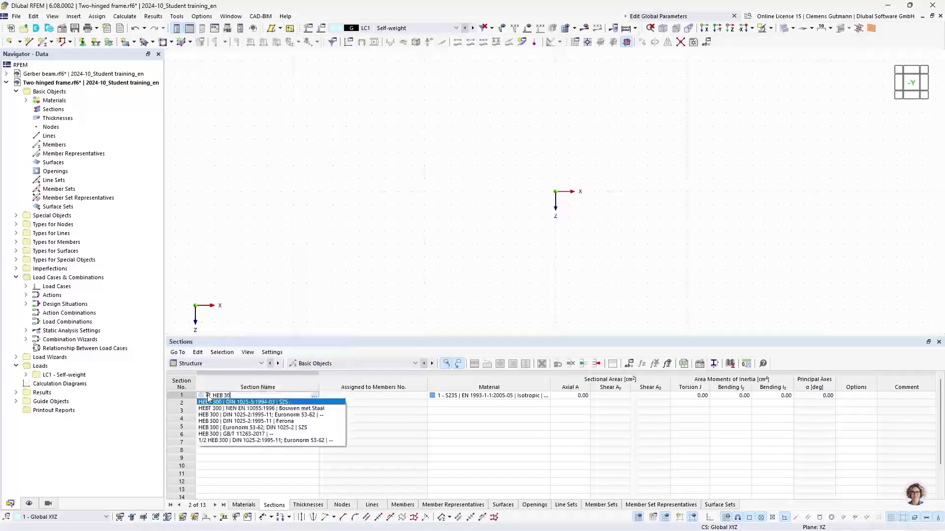
{"action": "left_click", "coordinate": [235, 428]}
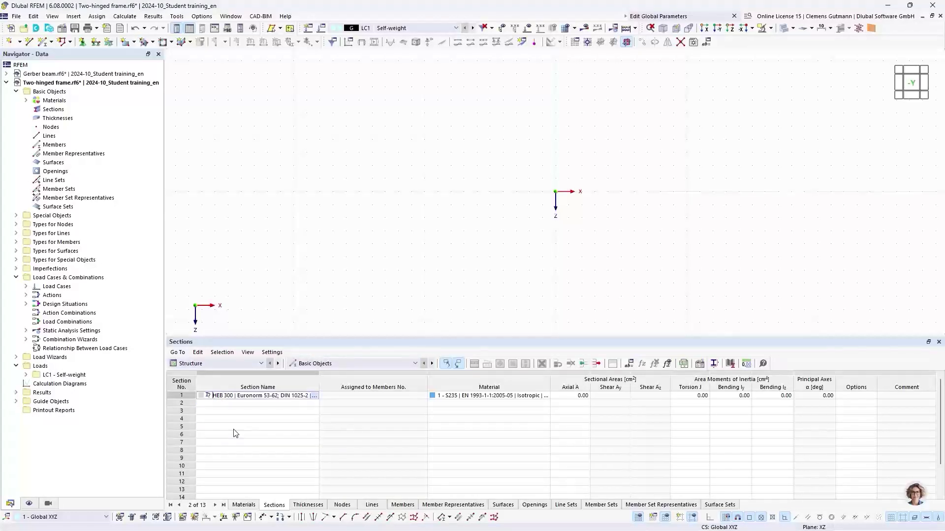
{"action": "key", "text": "Tab"}
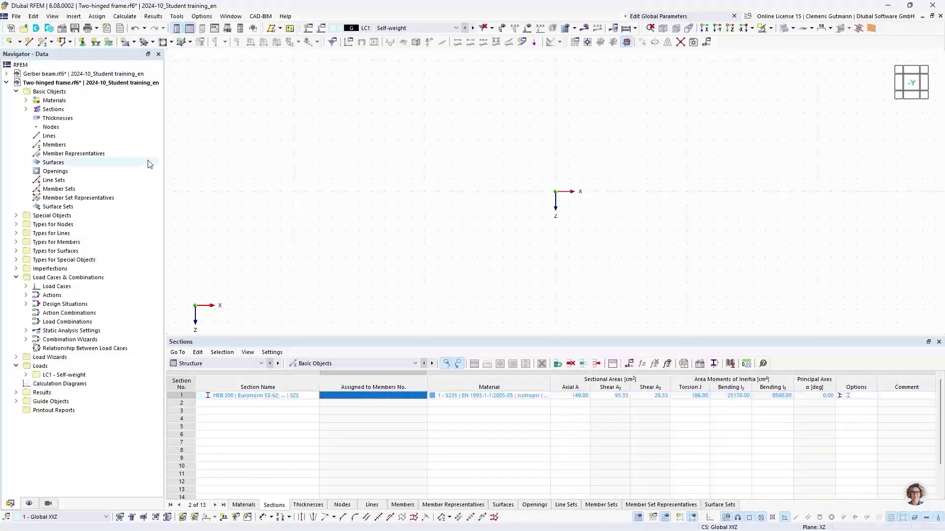
Add a second section from the library's bars: a solid round bar with diameter 30 mm in S235.
{"action": "right_click", "coordinate": [56, 113]}
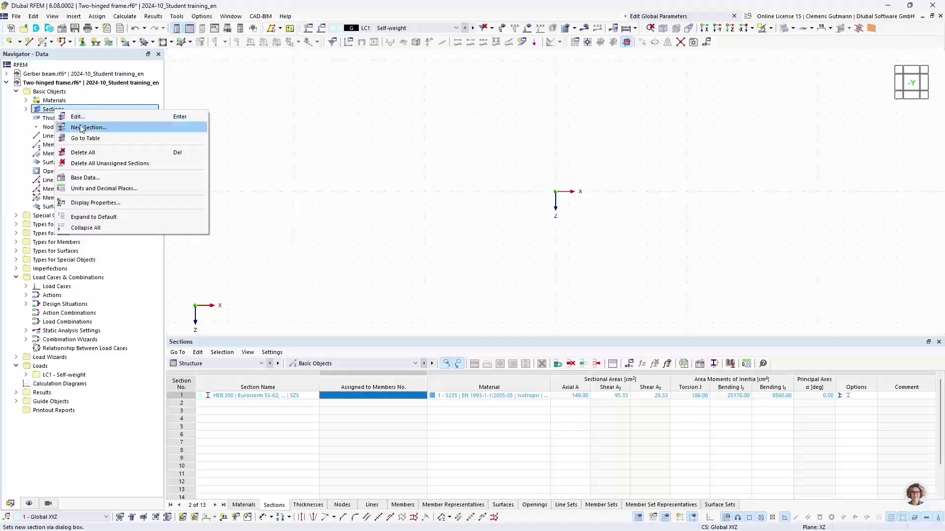
{"action": "left_click", "coordinate": [82, 129]}
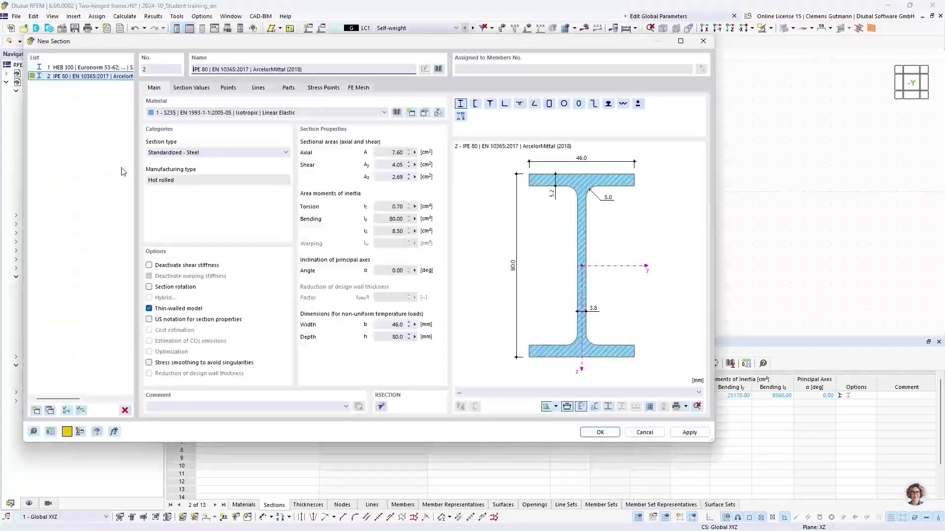
{"action": "left_click", "coordinate": [438, 69]}
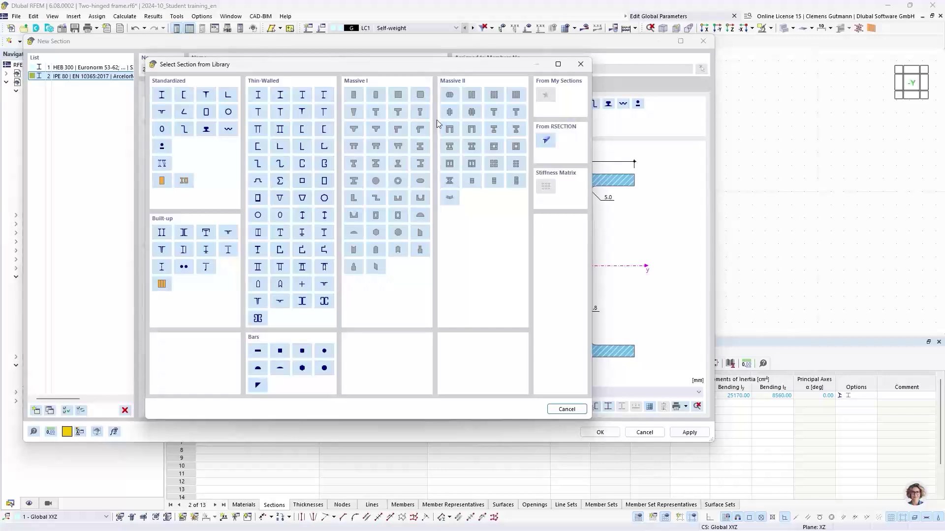
{"action": "left_click", "coordinate": [330, 356]}
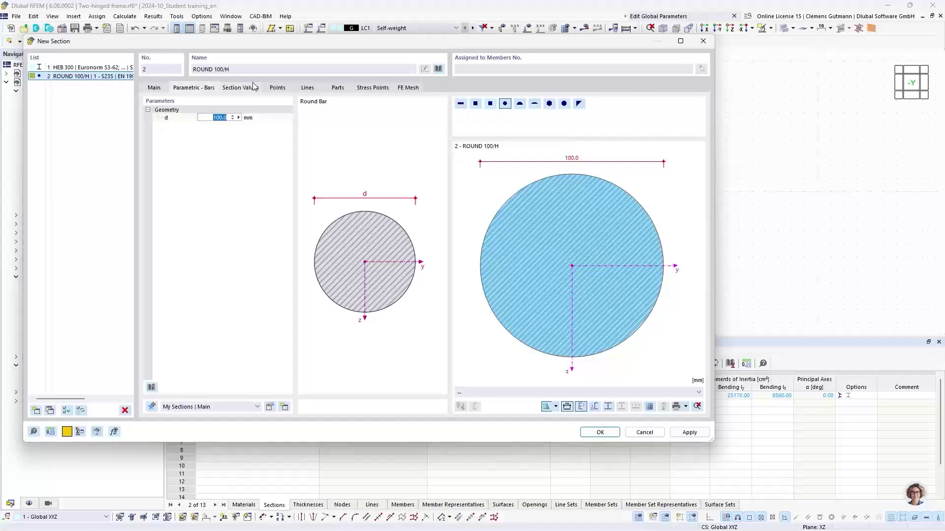
{"action": "type", "text": "30"}
{"action": "key", "text": "Return"}
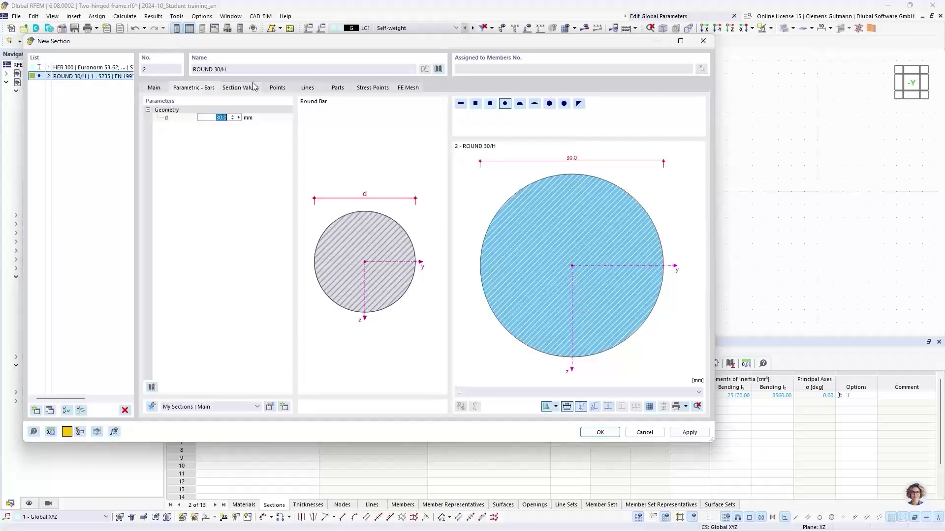
{"action": "left_click", "coordinate": [599, 432]}
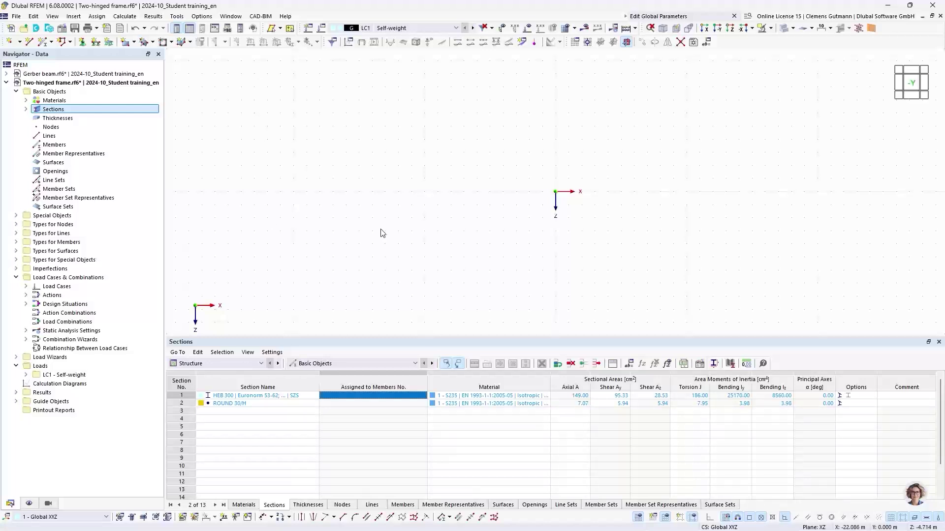
Draw continuous HEB 300 beam members from the origin to X 0, Z -5 m and on to the ridge at X 5, Z -8 m.
{"action": "middle_click_drag", "start_coordinate": [625, 194], "coordinate": [383, 241]}
{"action": "left_click", "coordinate": [53, 43]}
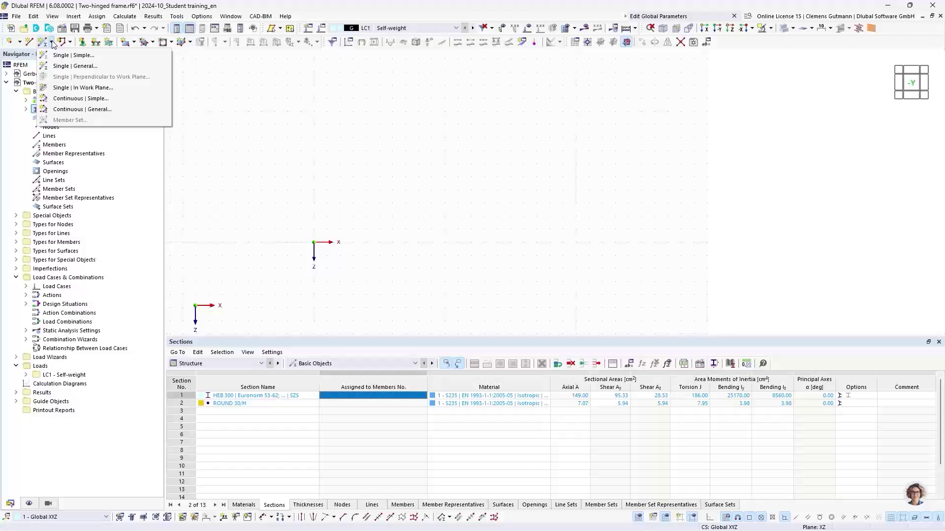
{"action": "left_click", "coordinate": [89, 100]}
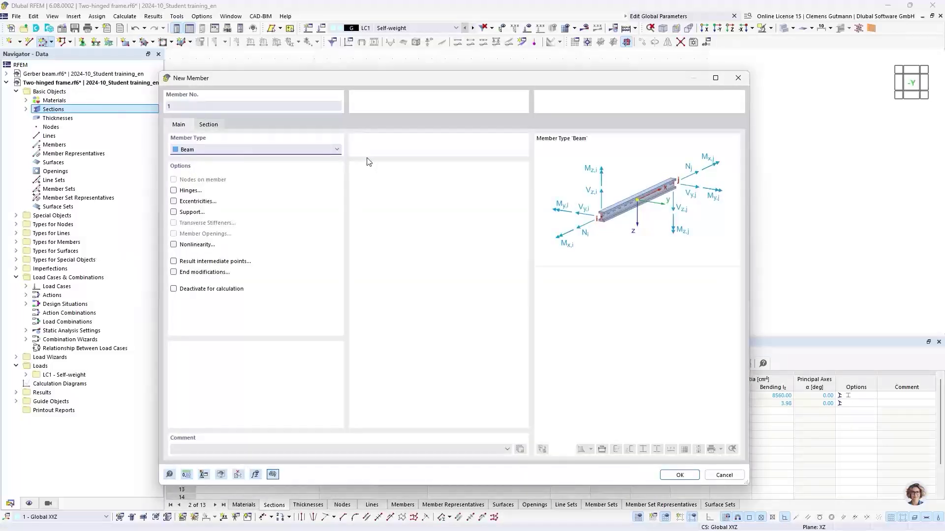
{"action": "left_click", "coordinate": [681, 476]}
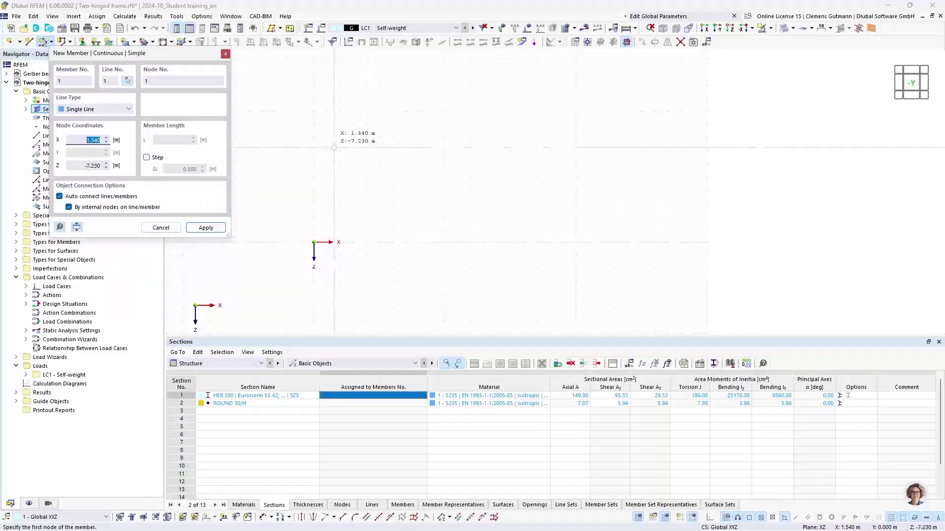
{"action": "middle_click_drag", "start_coordinate": [369, 200], "coordinate": [403, 185]}
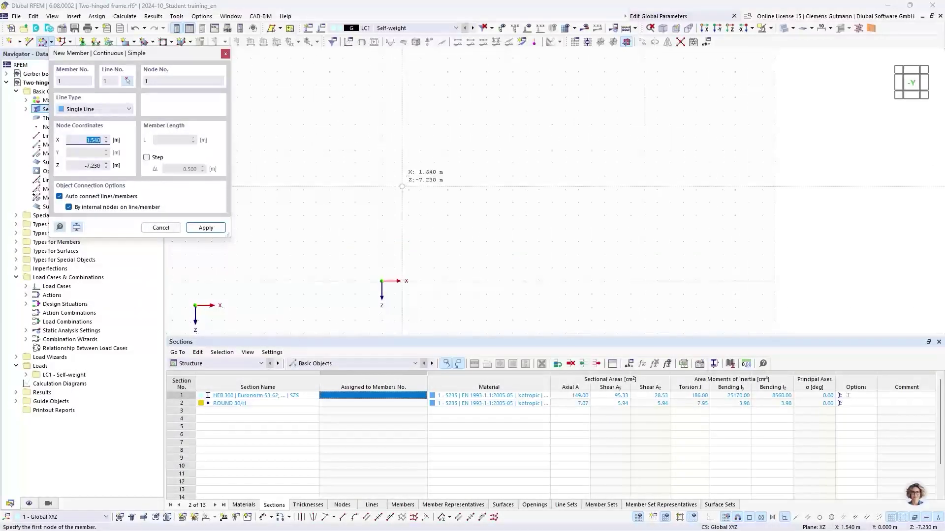
{"action": "left_click", "coordinate": [382, 281]}
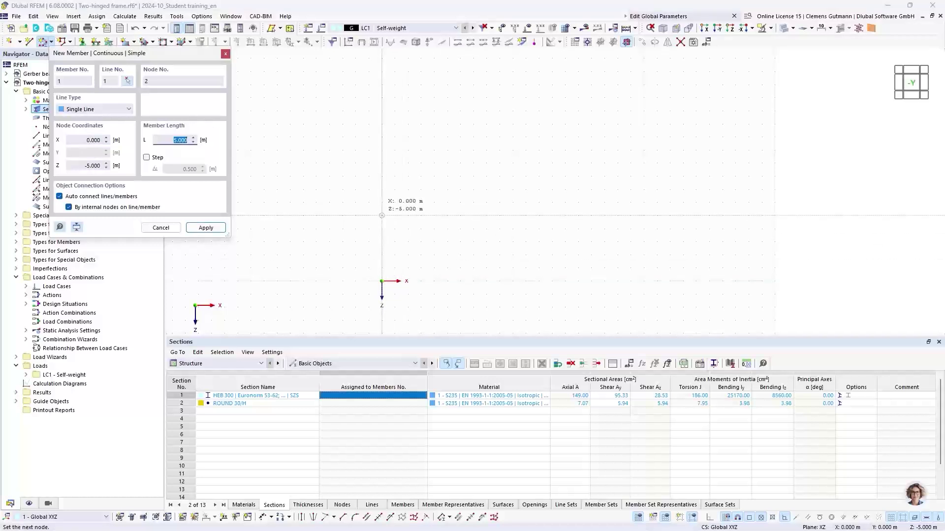
{"action": "left_click", "coordinate": [382, 215]}
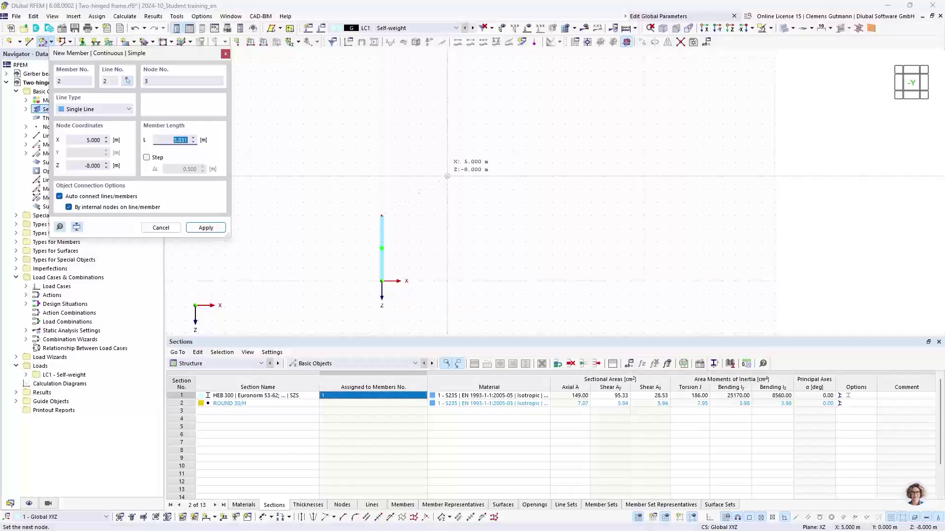
{"action": "left_click", "coordinate": [447, 176]}
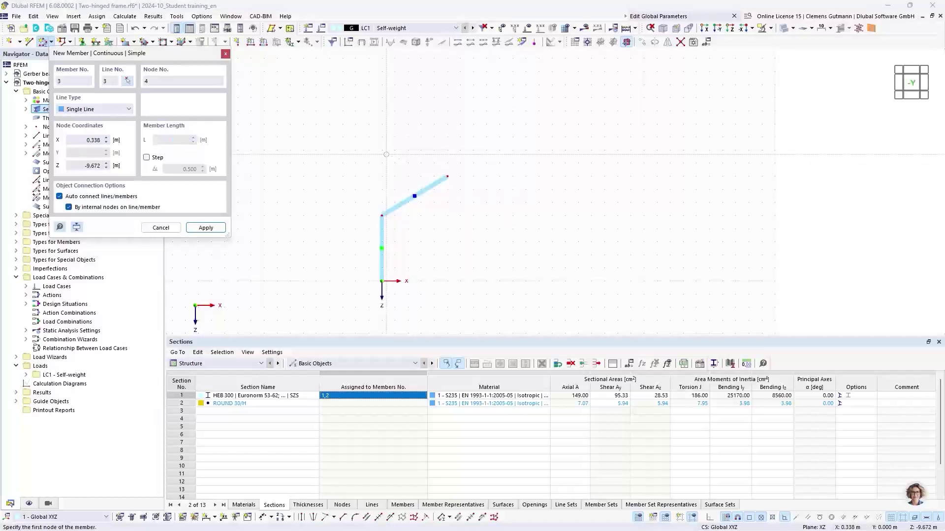
{"action": "key", "text": "Escape"}
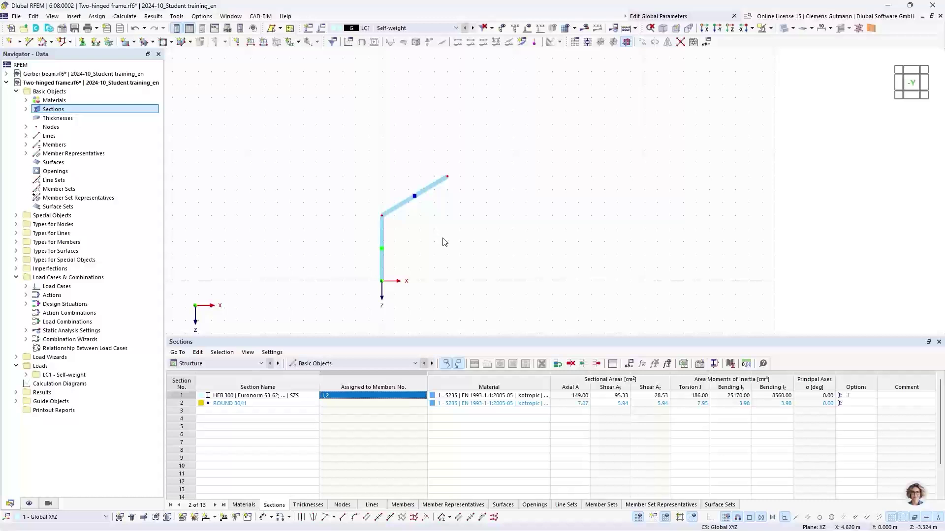
Mirror a copy of the column and rafter about the YZ plane through the ridge node at X 5, Z -8 m.
{"action": "middle_click_drag", "start_coordinate": [441, 237], "coordinate": [402, 215]}
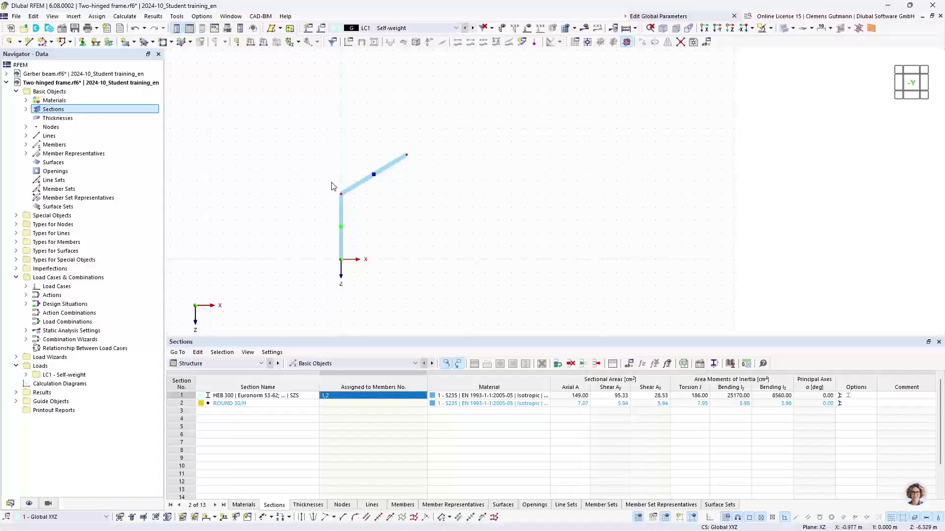
{"action": "left_click_drag", "start_coordinate": [301, 126], "coordinate": [437, 301]}
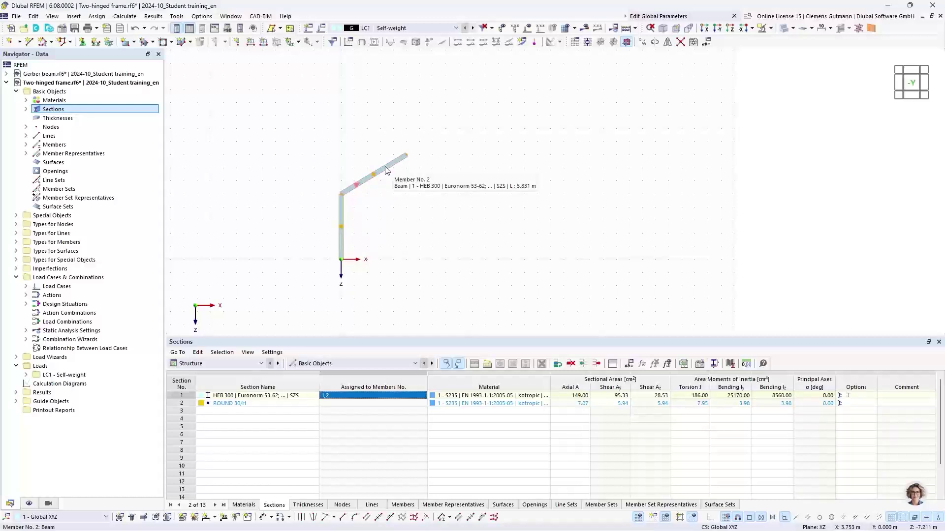
{"action": "left_click", "coordinate": [294, 126]}
{"action": "left_click_drag", "start_coordinate": [294, 126], "coordinate": [454, 301]}
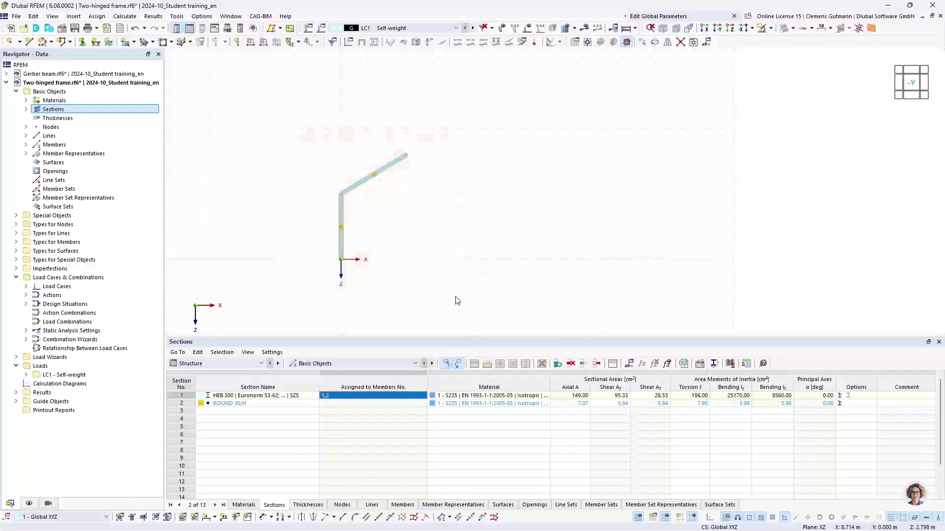
{"action": "right_click", "coordinate": [390, 170]}
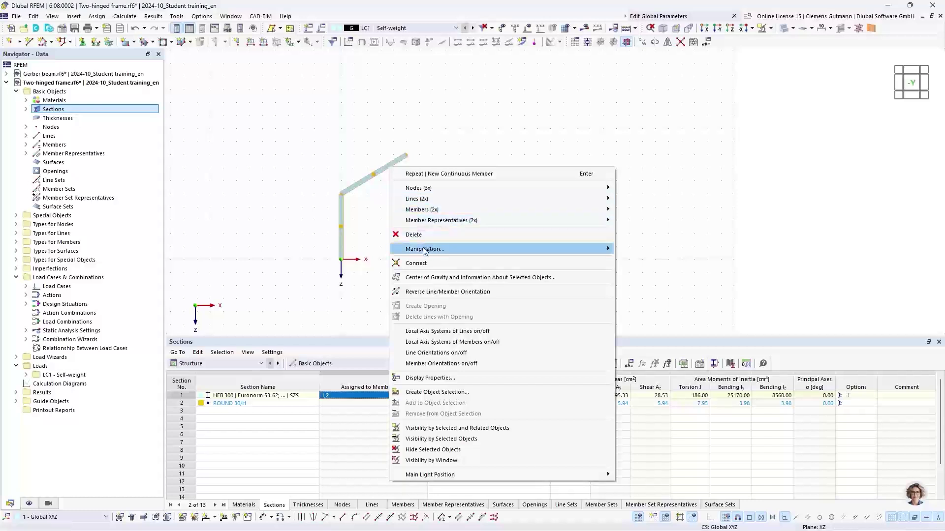
{"action": "mouse_move", "coordinate": [423, 249]}
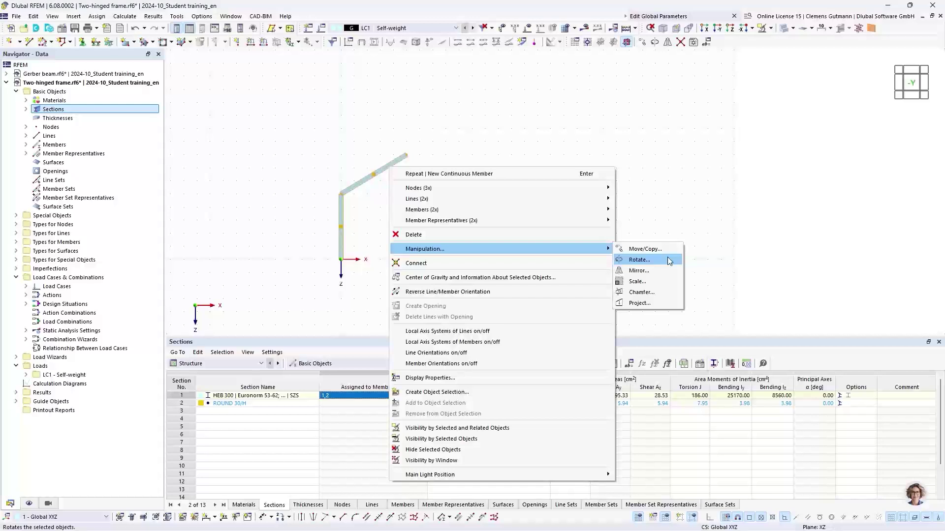
{"action": "left_click", "coordinate": [642, 271]}
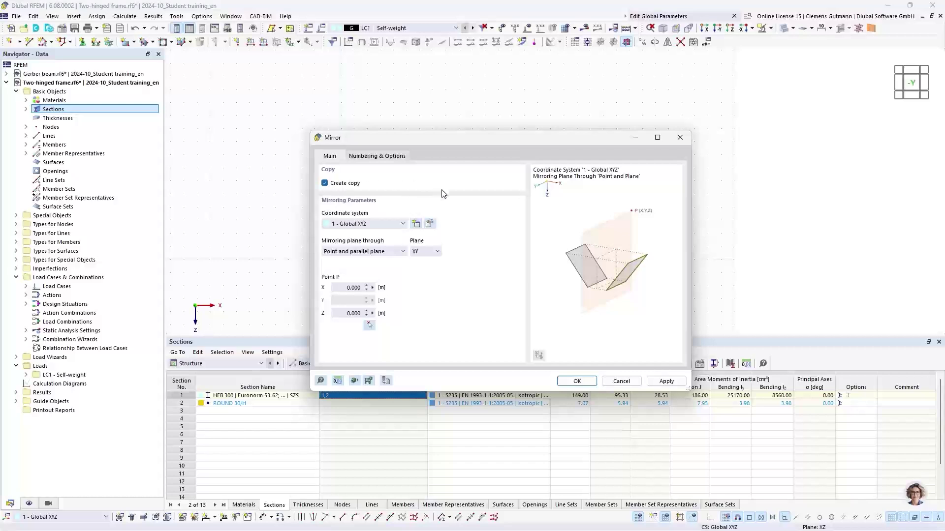
{"action": "left_click", "coordinate": [427, 256]}
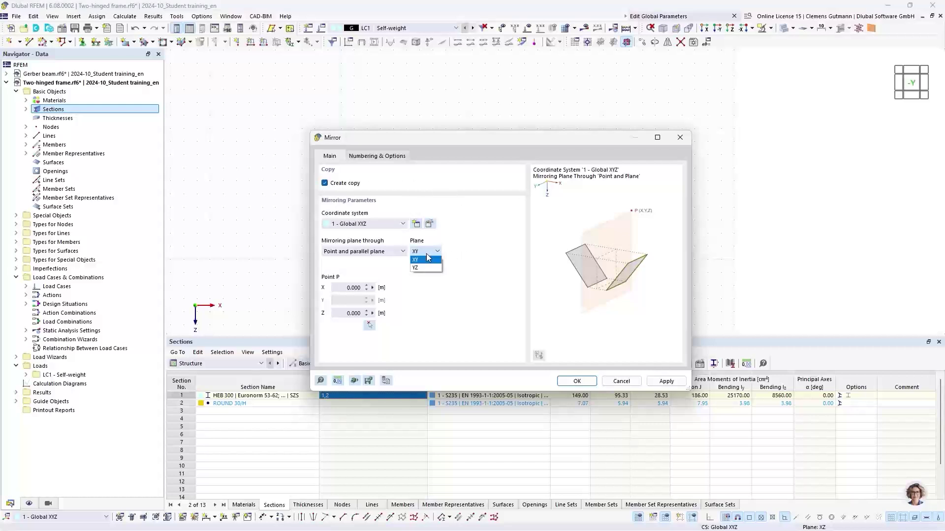
{"action": "left_click", "coordinate": [422, 268]}
{"action": "left_click", "coordinate": [371, 328]}
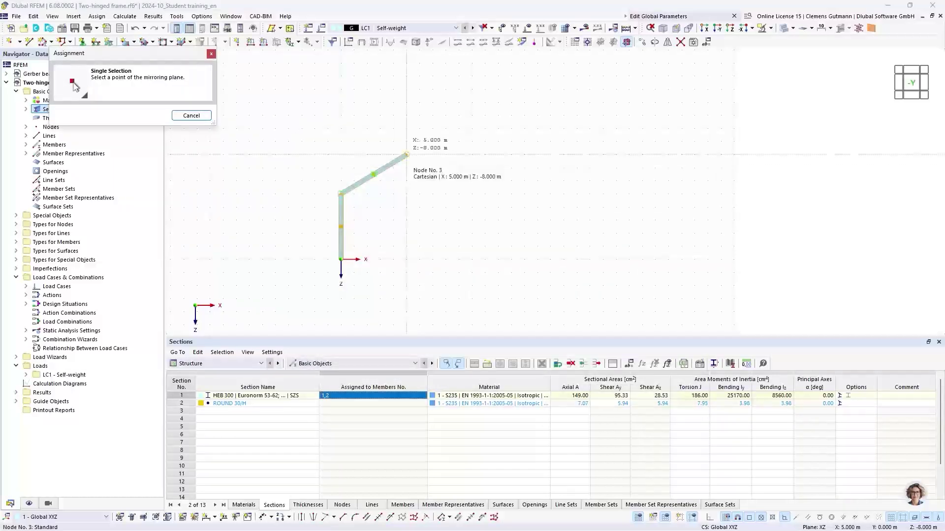
{"action": "left_click", "coordinate": [406, 154]}
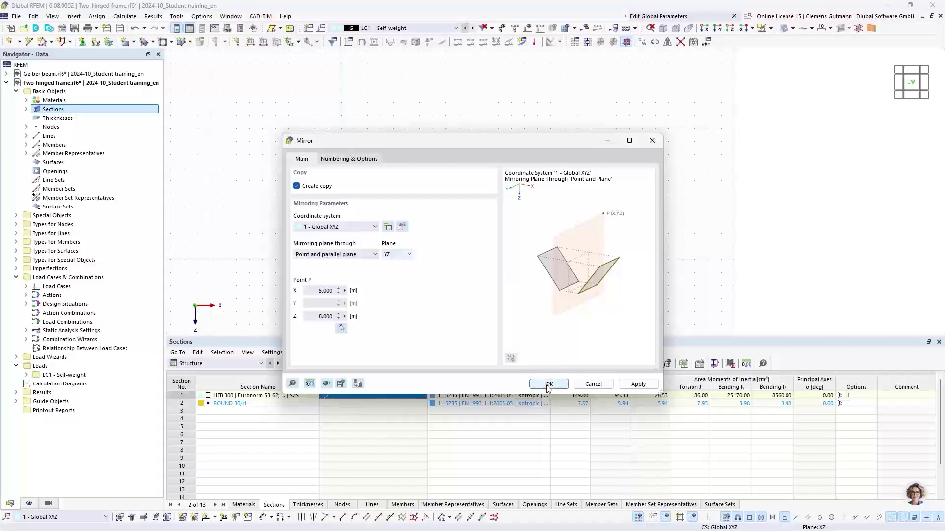
{"action": "left_click", "coordinate": [549, 385]}
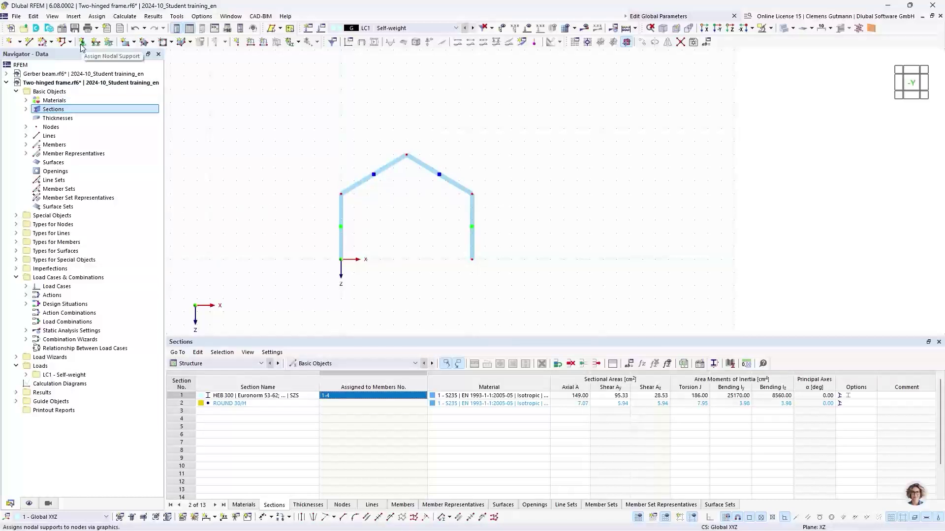
Draw a single beam member with section ROUND 30/H between the two eaves nodes as the tie rod.
{"action": "left_click", "coordinate": [51, 43]}
{"action": "left_click", "coordinate": [56, 56]}
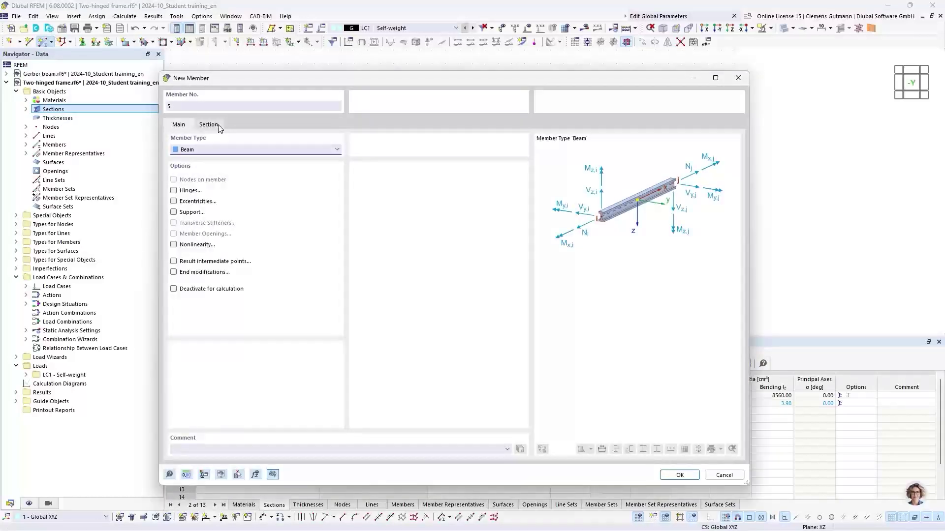
{"action": "left_click", "coordinate": [217, 125]}
{"action": "left_click", "coordinate": [238, 369]}
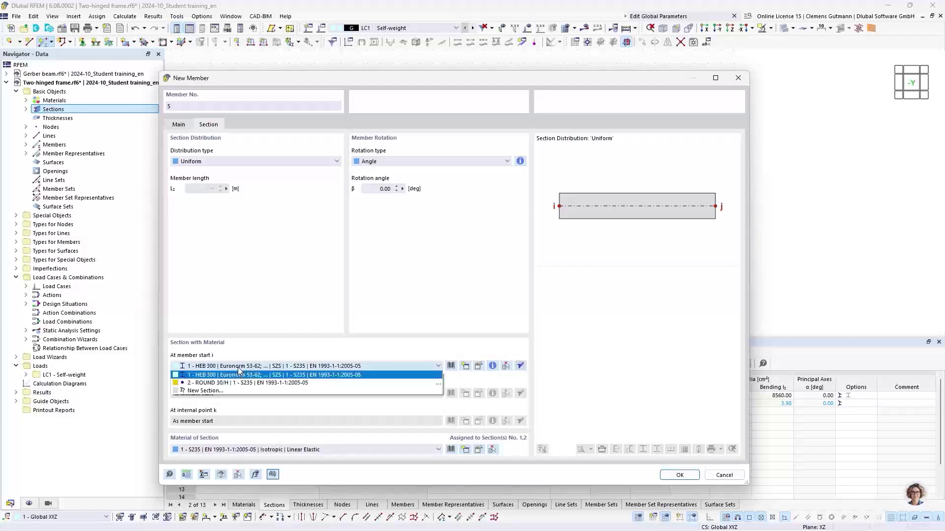
{"action": "left_click", "coordinate": [244, 380]}
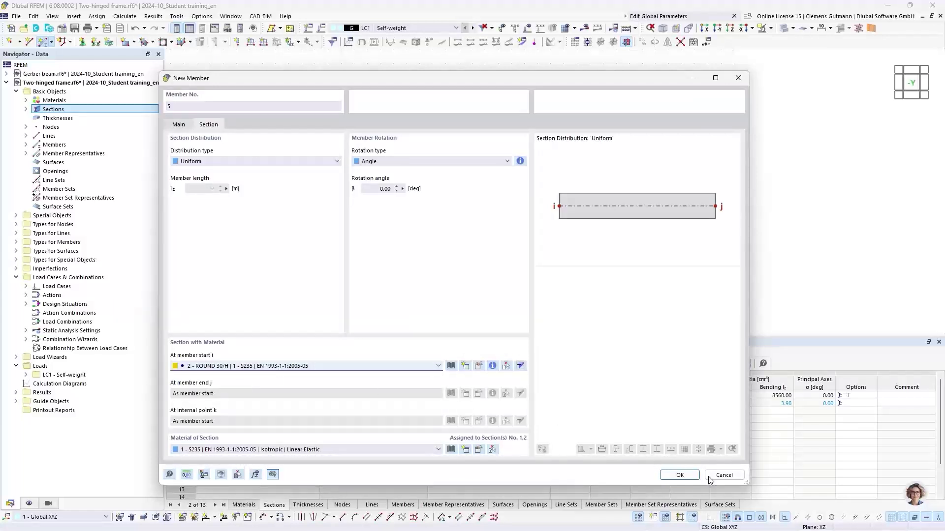
{"action": "left_click", "coordinate": [678, 475]}
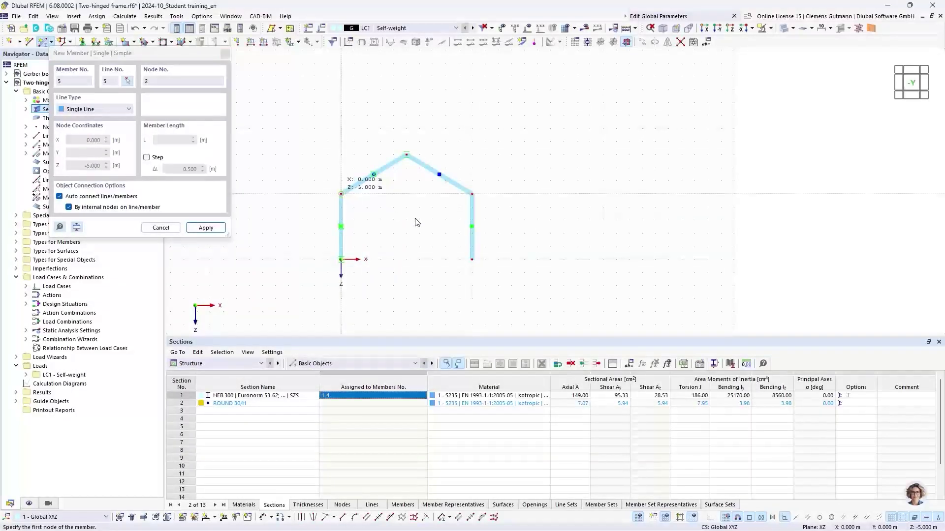
{"action": "left_click", "coordinate": [341, 194]}
{"action": "left_click", "coordinate": [472, 194]}
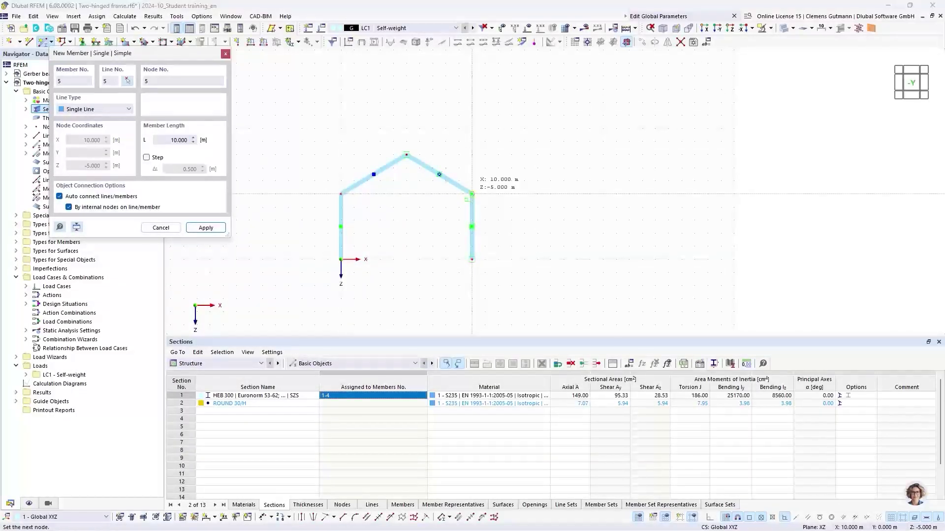
{"action": "right_click", "coordinate": [466, 225]}
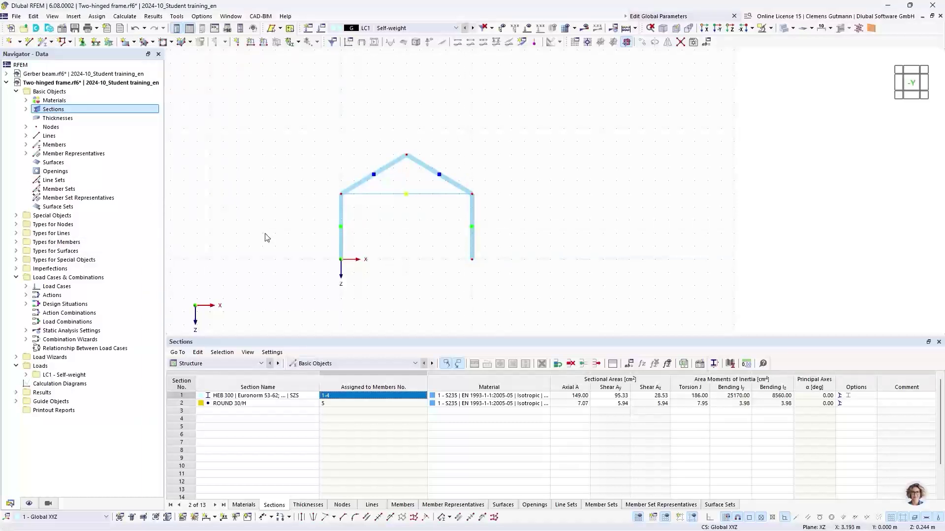
Assign the Hinged nodal support to the base nodes of both columns.
{"action": "left_click", "coordinate": [17, 225]}
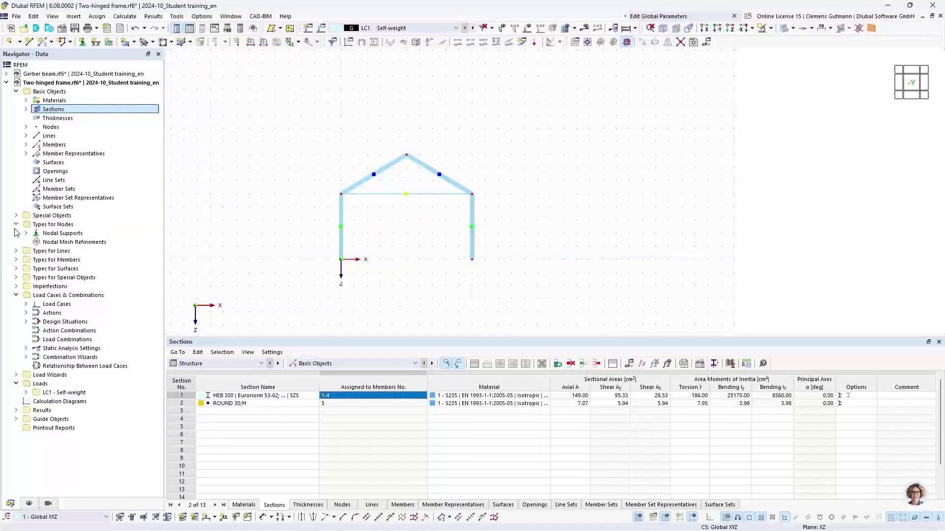
{"action": "left_click", "coordinate": [85, 43]}
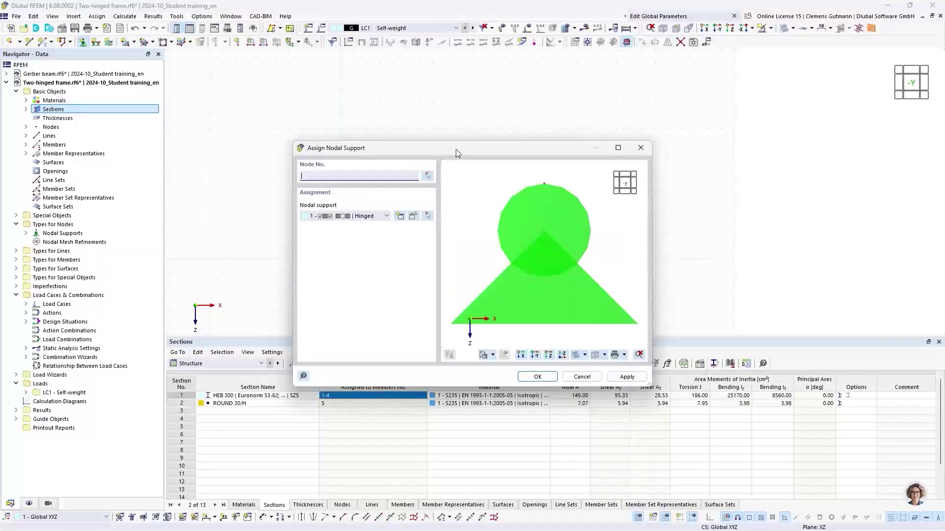
{"action": "left_click_drag", "start_coordinate": [456, 149], "coordinate": [599, 130]}
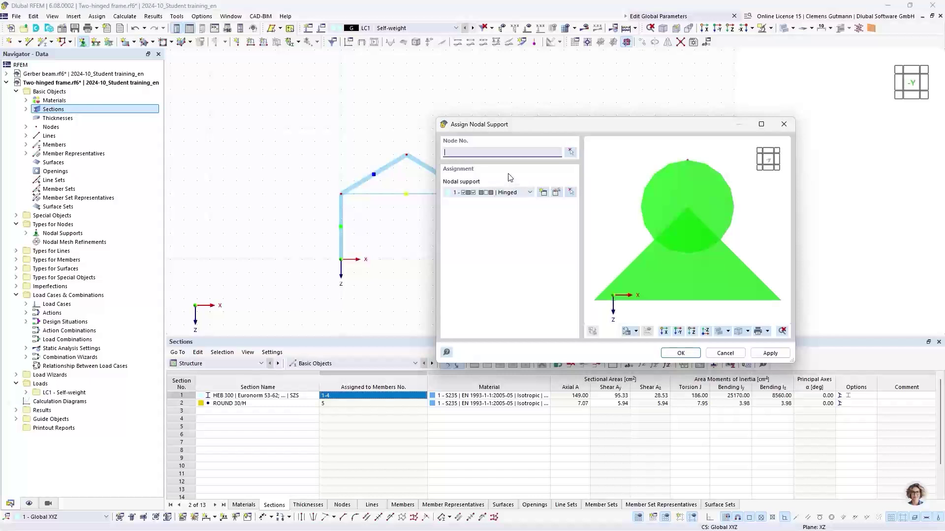
{"action": "left_click", "coordinate": [472, 194]}
{"action": "left_click", "coordinate": [476, 197]}
{"action": "left_click", "coordinate": [571, 151]}
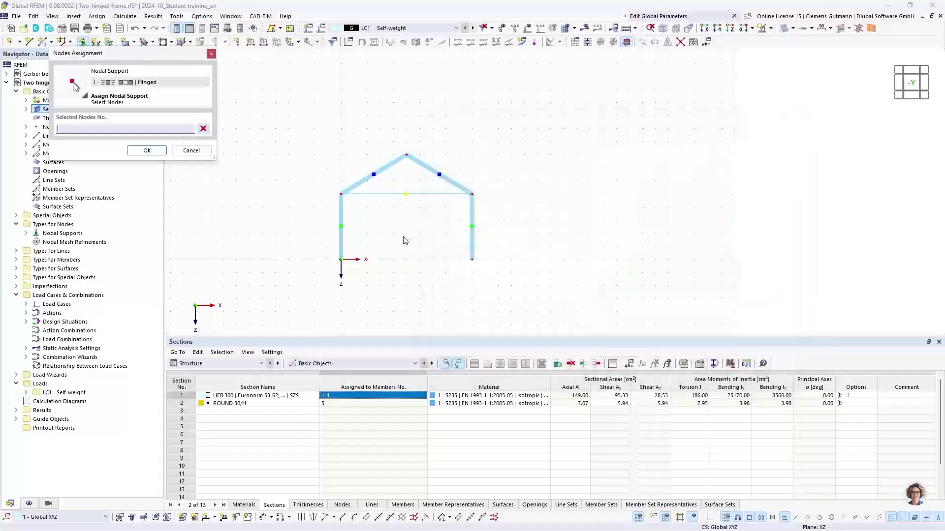
{"action": "left_click_drag", "start_coordinate": [315, 245], "coordinate": [518, 285]}
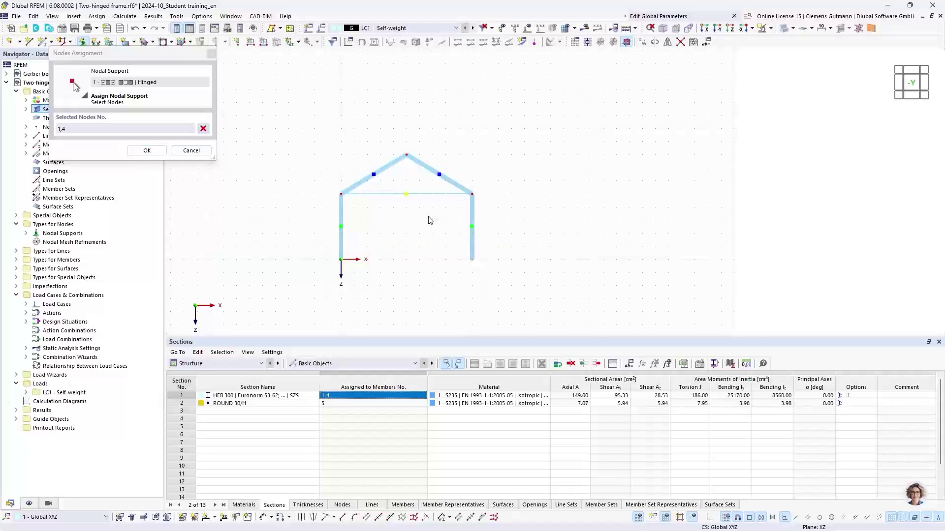
{"action": "left_click", "coordinate": [148, 150]}
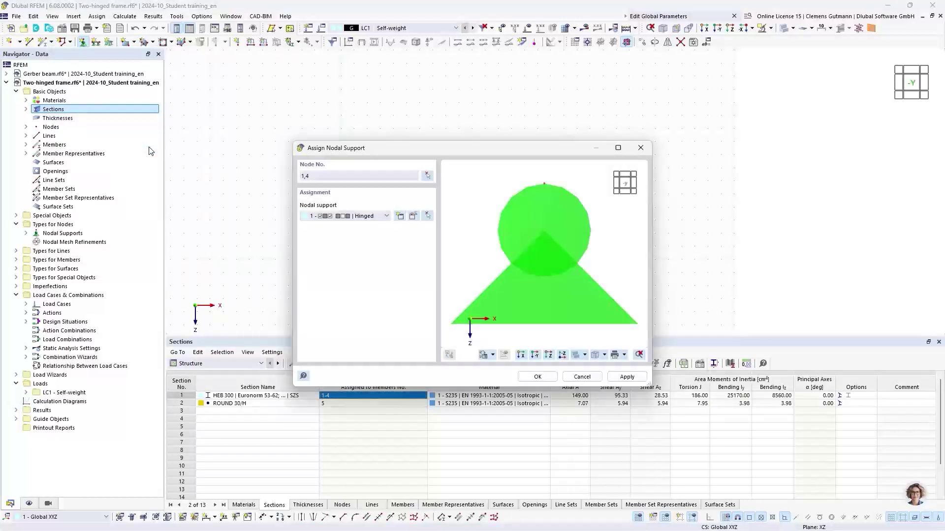
{"action": "left_click", "coordinate": [536, 381]}
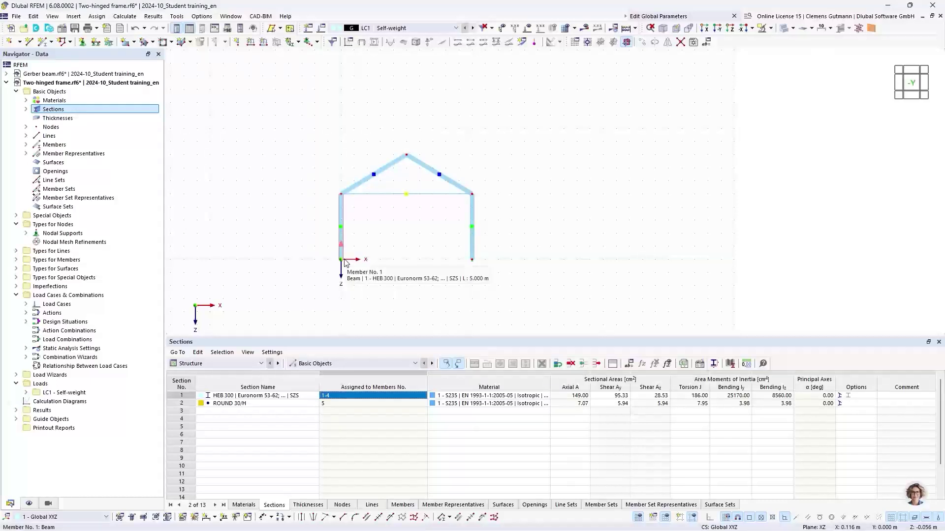
Change the member type of the horizontal ROUND 30/H tie rod to Tension.
{"action": "double_click", "coordinate": [384, 197]}
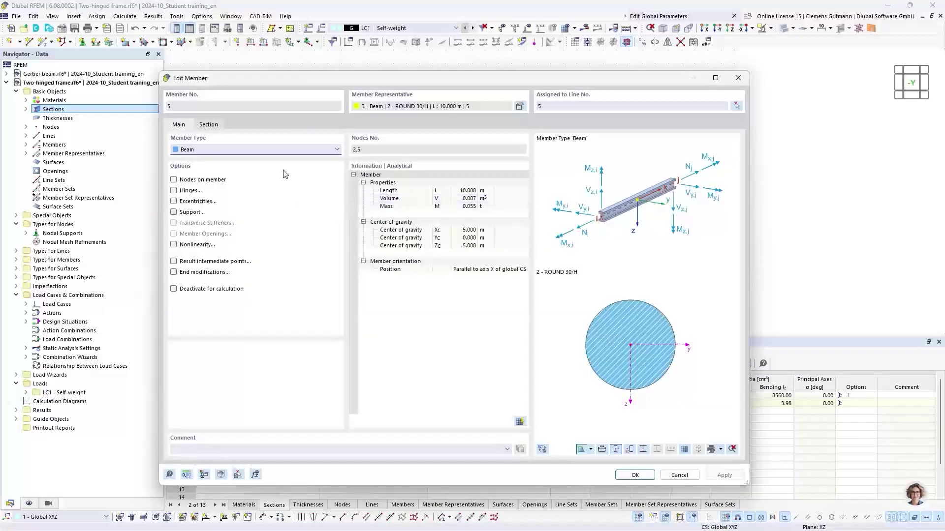
{"action": "left_click", "coordinate": [218, 151]}
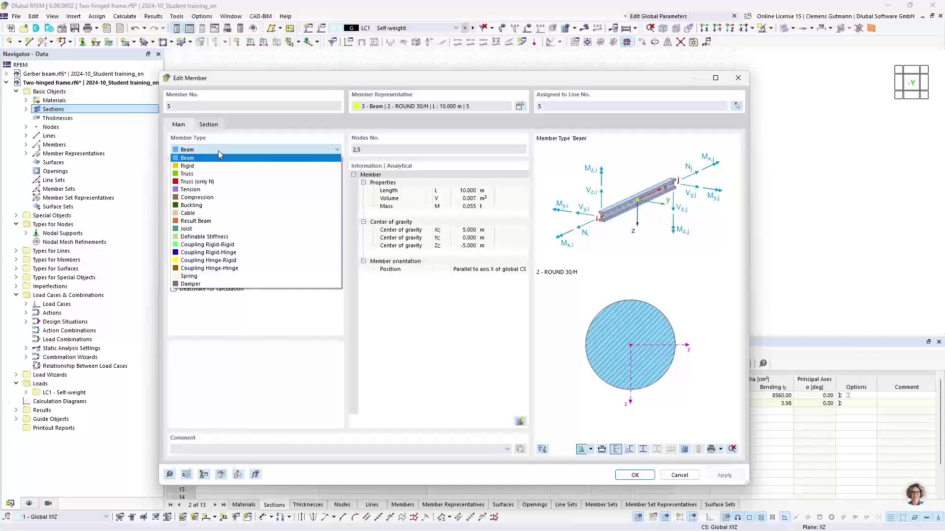
{"action": "left_click", "coordinate": [197, 190]}
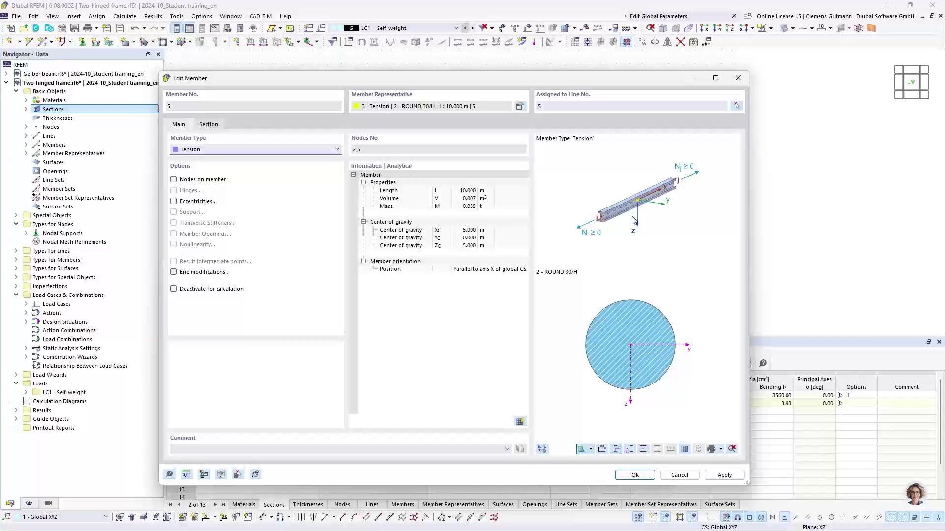
{"action": "left_click", "coordinate": [635, 476]}
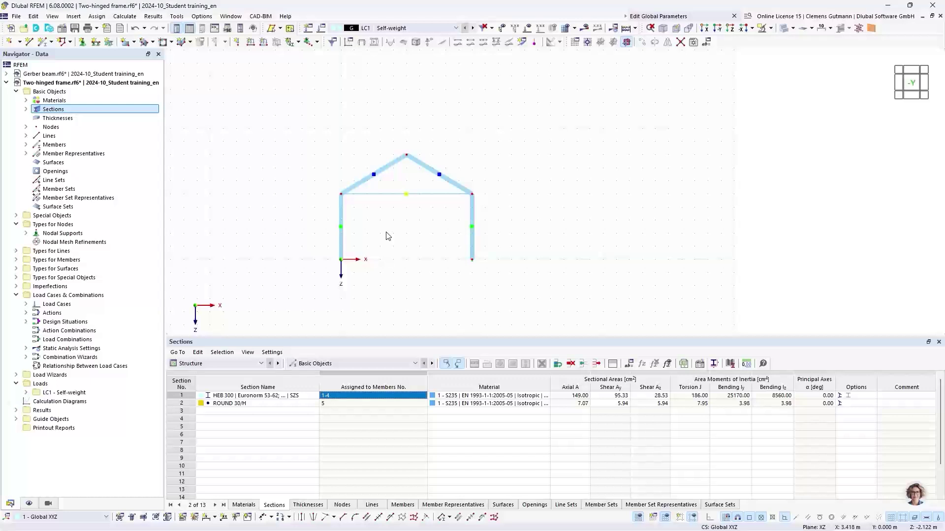
Enlarge the display size of the nodal support symbols at the column bases.
{"action": "scroll", "coordinate": [477, 261], "scroll_direction": "up", "scroll_amount": 1}
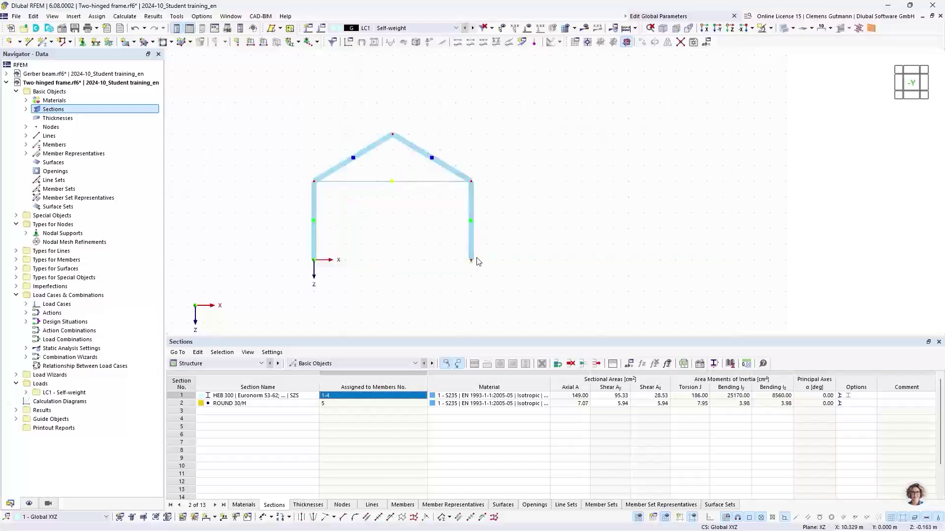
{"action": "scroll", "coordinate": [477, 261], "scroll_direction": "up", "scroll_amount": 2}
{"action": "right_click", "coordinate": [470, 264]}
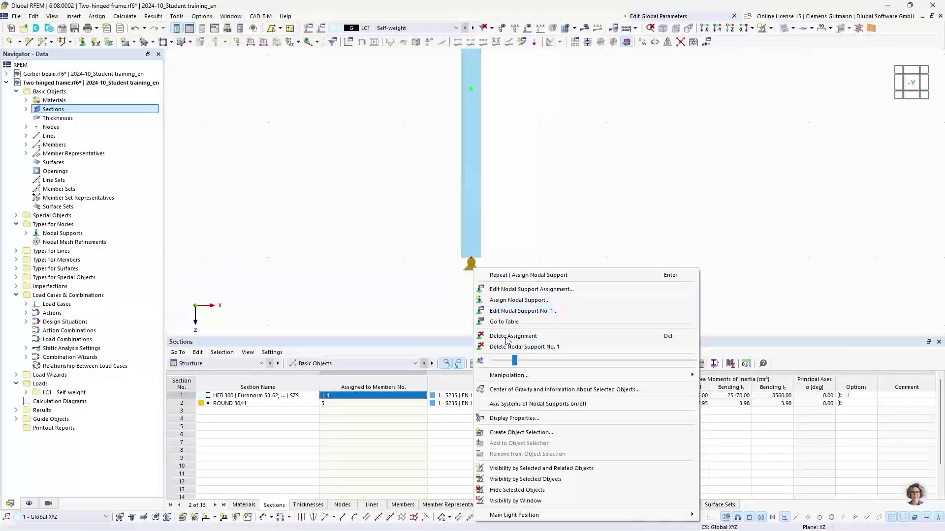
{"action": "left_click_drag", "start_coordinate": [515, 361], "coordinate": [624, 361]}
{"action": "left_click", "coordinate": [381, 264]}
{"action": "scroll", "coordinate": [624, 253], "scroll_direction": "down", "scroll_amount": 3}
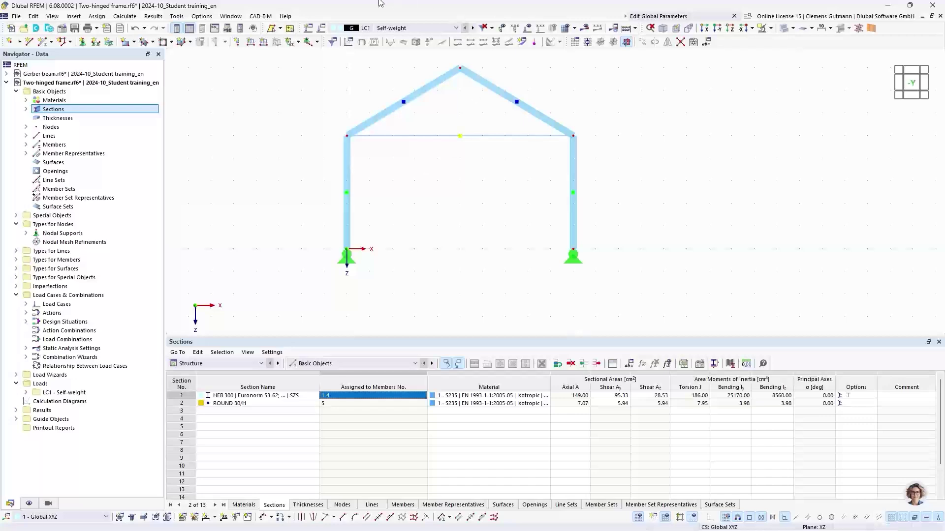
Rename load case LC1 to Snow, deactivate its self-weight and set its action category to Snow/Ice loads - H <= 1000 m.
{"action": "left_click", "coordinate": [320, 29]}
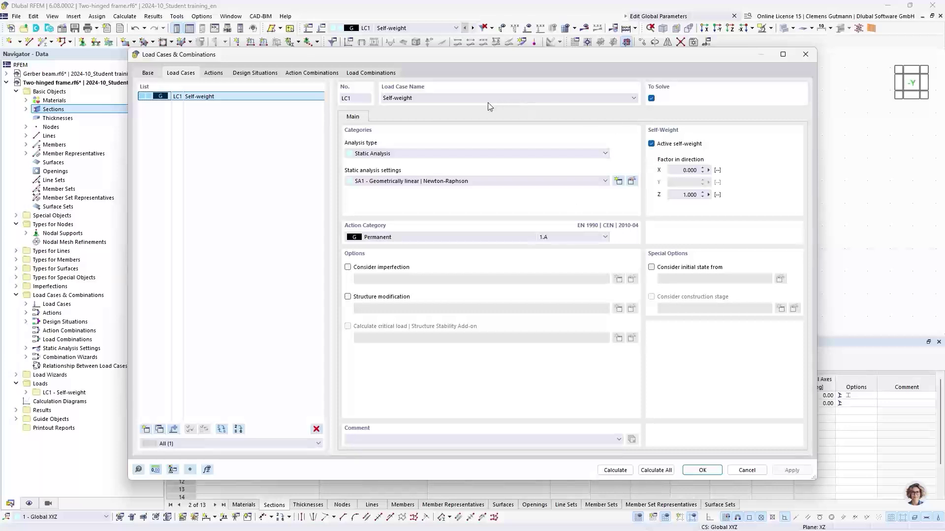
{"action": "left_click", "coordinate": [488, 104]}
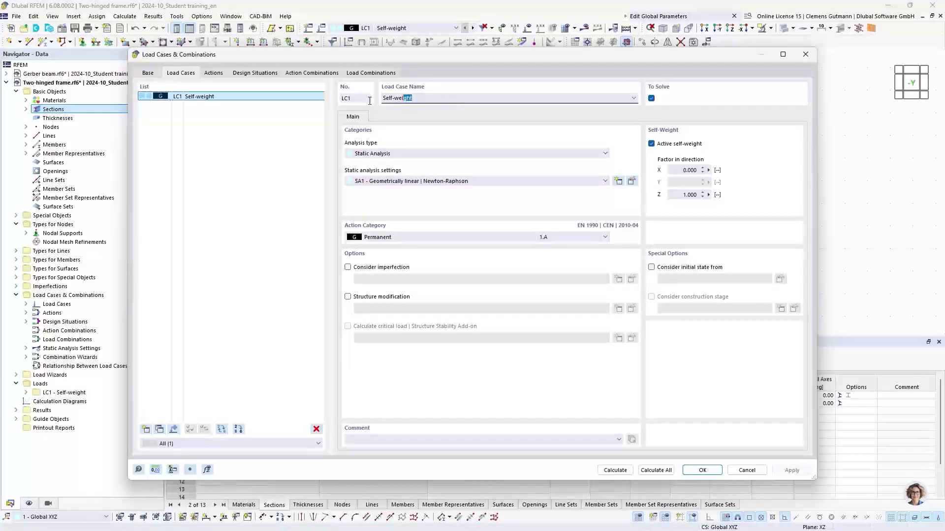
{"action": "left_click", "coordinate": [651, 144]}
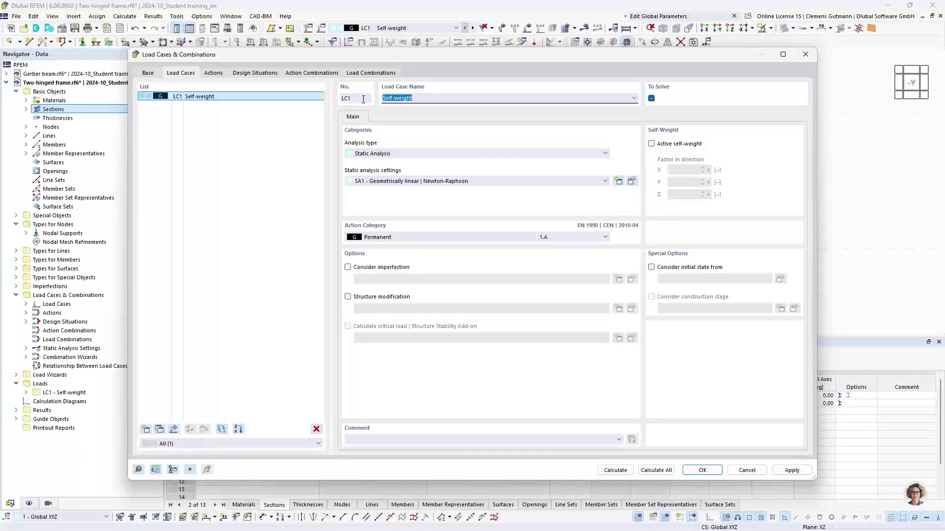
{"action": "type", "text": "Snow"}
{"action": "key", "text": "Tab"}
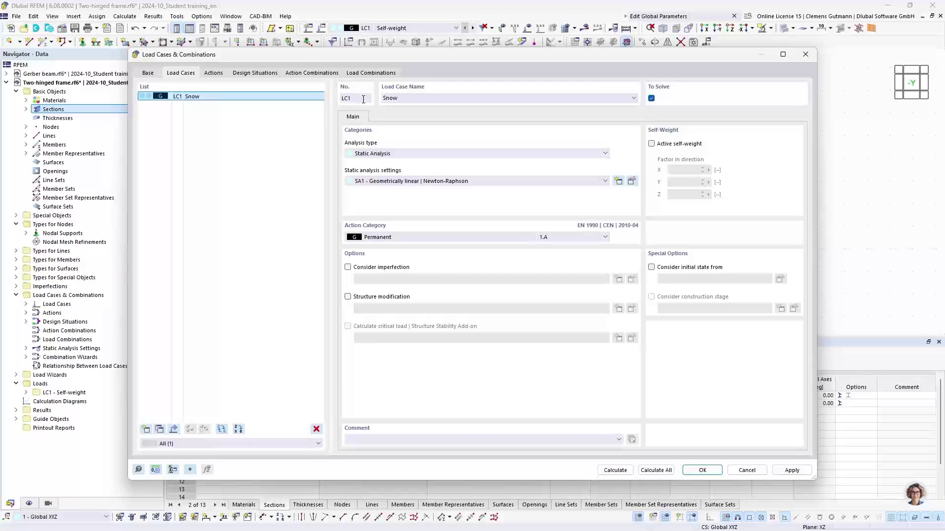
{"action": "left_click", "coordinate": [385, 238]}
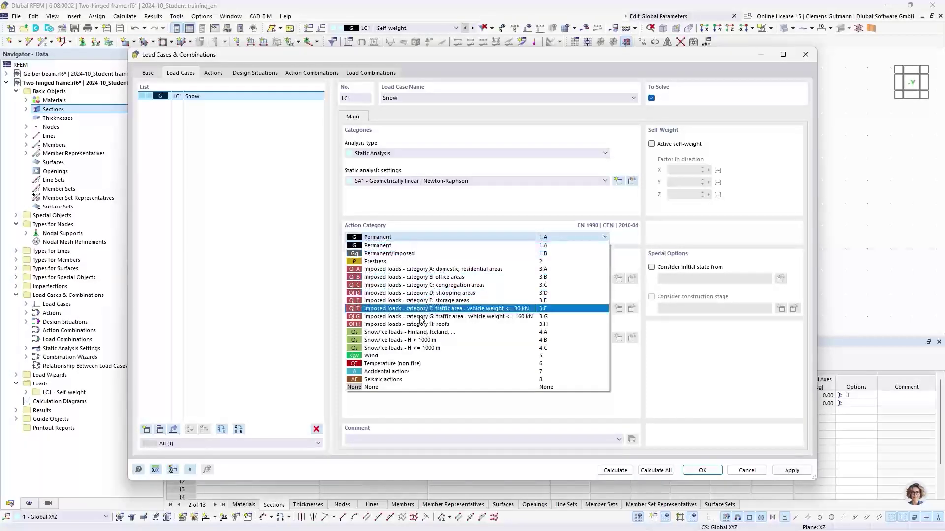
{"action": "left_click", "coordinate": [401, 348]}
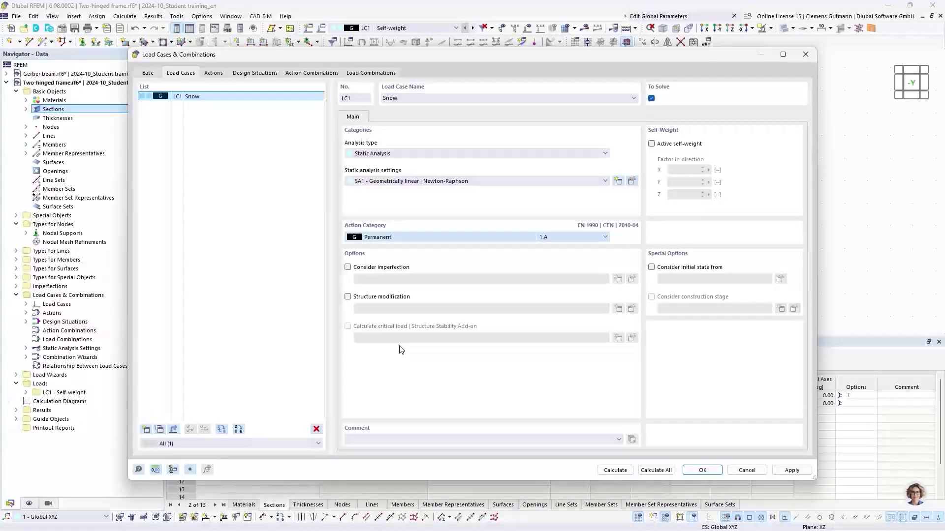
Add load case LC2 named Wind with the action category Wind.
{"action": "left_click", "coordinate": [146, 430]}
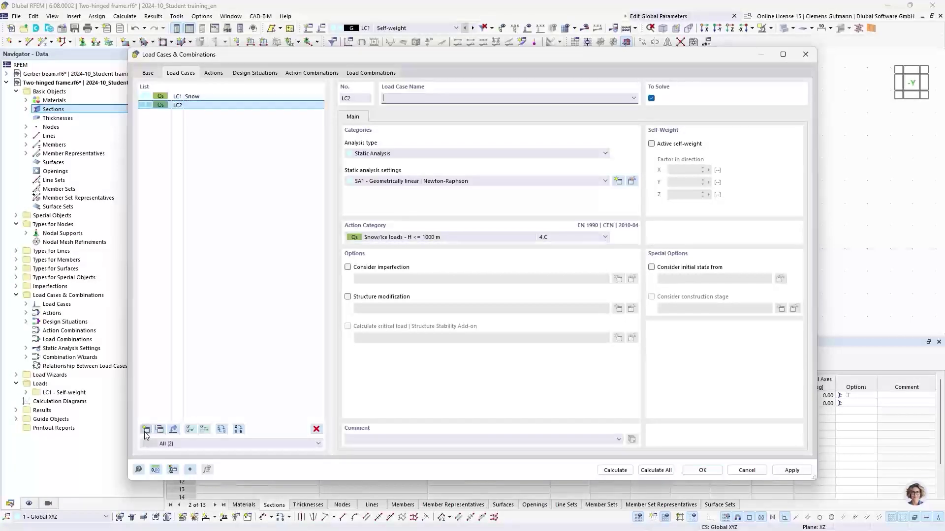
{"action": "left_click", "coordinate": [388, 238]}
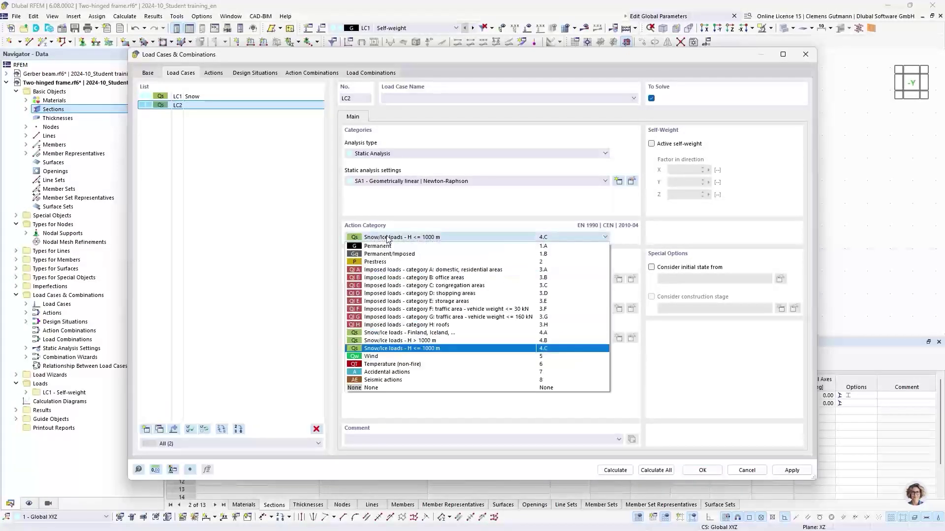
{"action": "left_click", "coordinate": [376, 358]}
{"action": "left_click", "coordinate": [393, 98]}
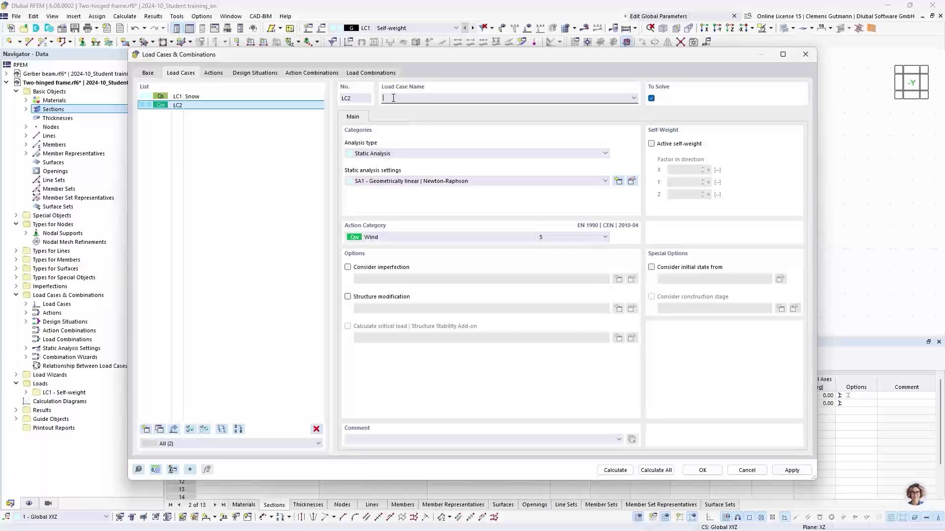
{"action": "type", "text": "Wind"}
{"action": "key", "text": "Tab"}
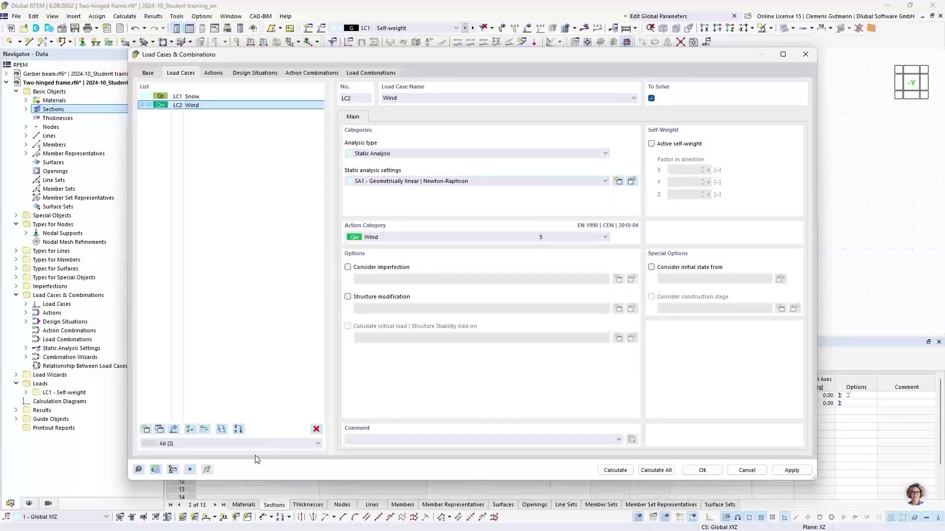
Add load case LC3 named Temperature with the action category Temperature (non-fire).
{"action": "left_click", "coordinate": [146, 429]}
{"action": "left_click", "coordinate": [369, 238]}
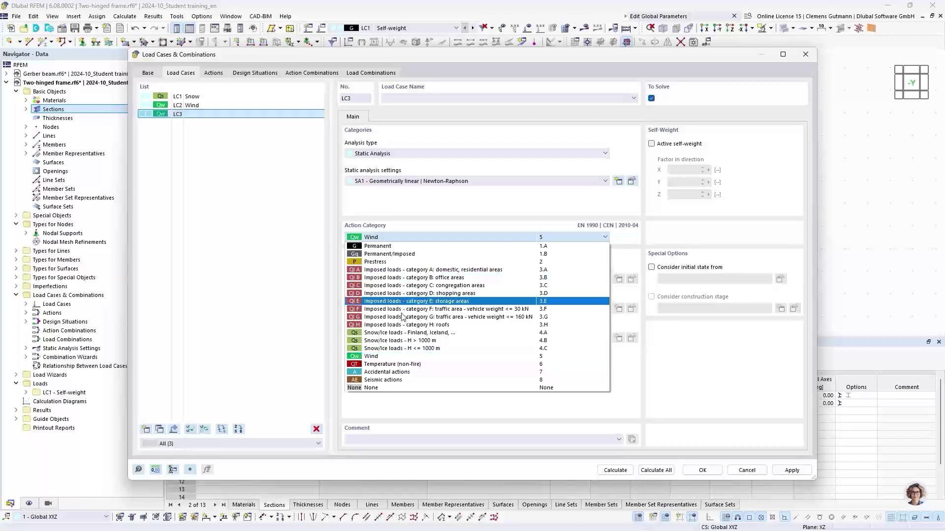
{"action": "left_click", "coordinate": [397, 364]}
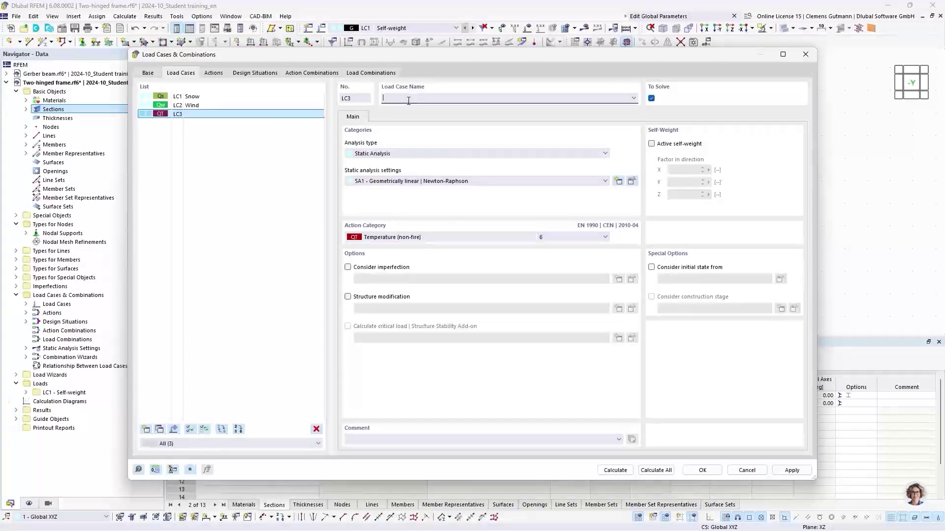
{"action": "left_click", "coordinate": [409, 100]}
{"action": "type", "text": "Temperatu"}
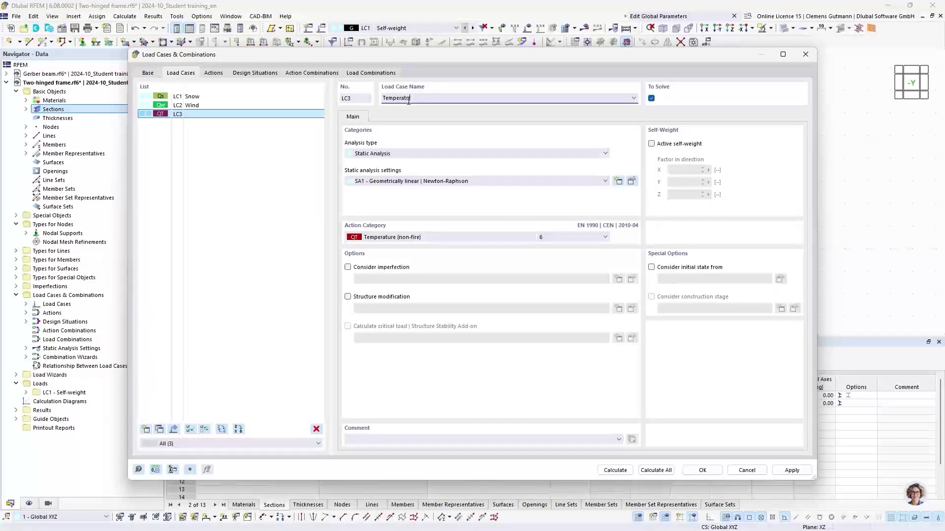
{"action": "type", "text": "re"}
{"action": "key", "text": "Tab"}
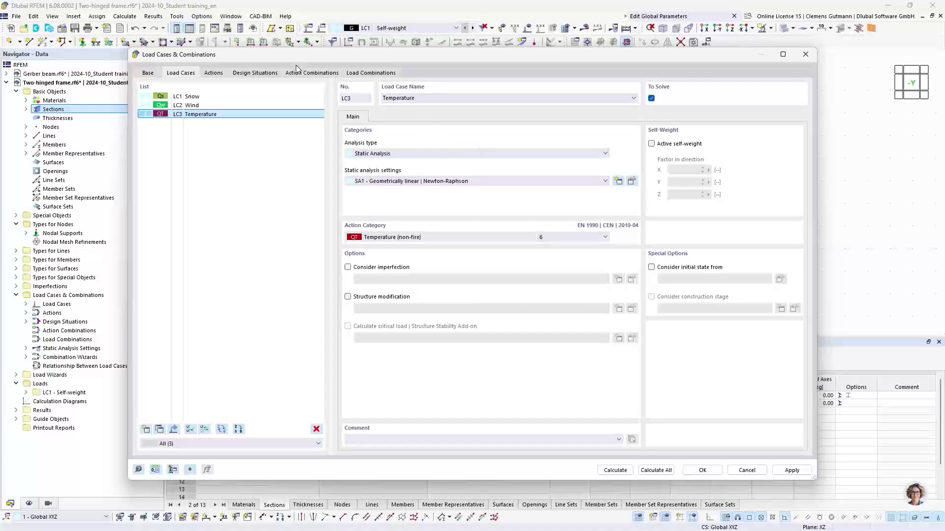
Review the actions, design situations and generated action combinations, examining the SLS frequent combinations AC25 to AC27.
{"action": "left_click", "coordinate": [214, 73]}
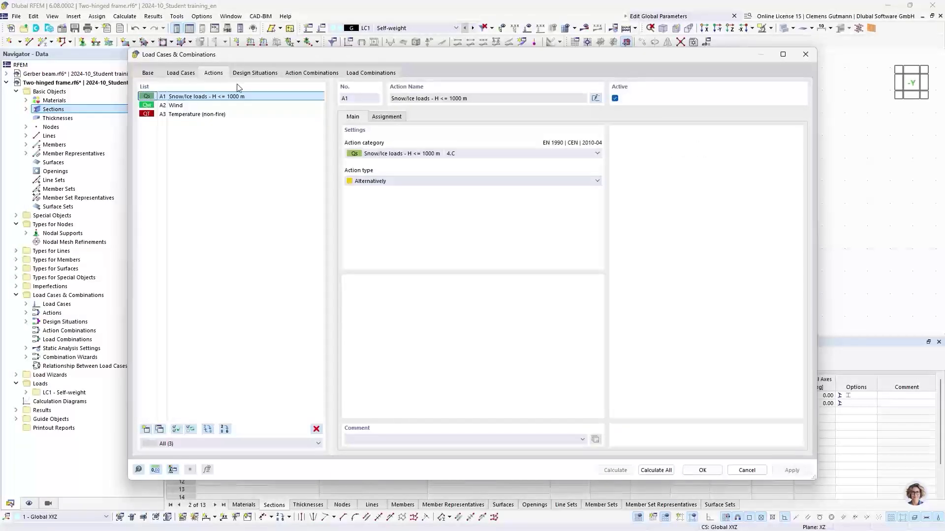
{"action": "left_click", "coordinate": [251, 73]}
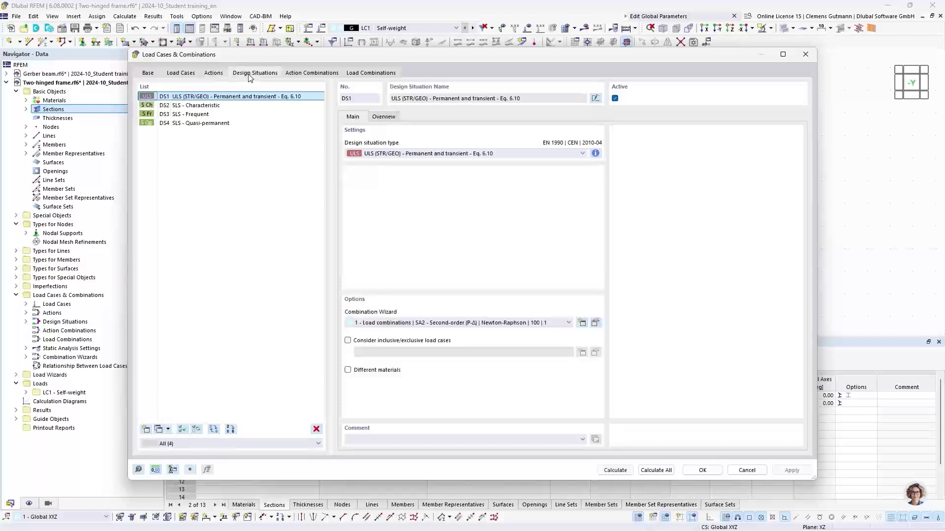
{"action": "left_click", "coordinate": [315, 75]}
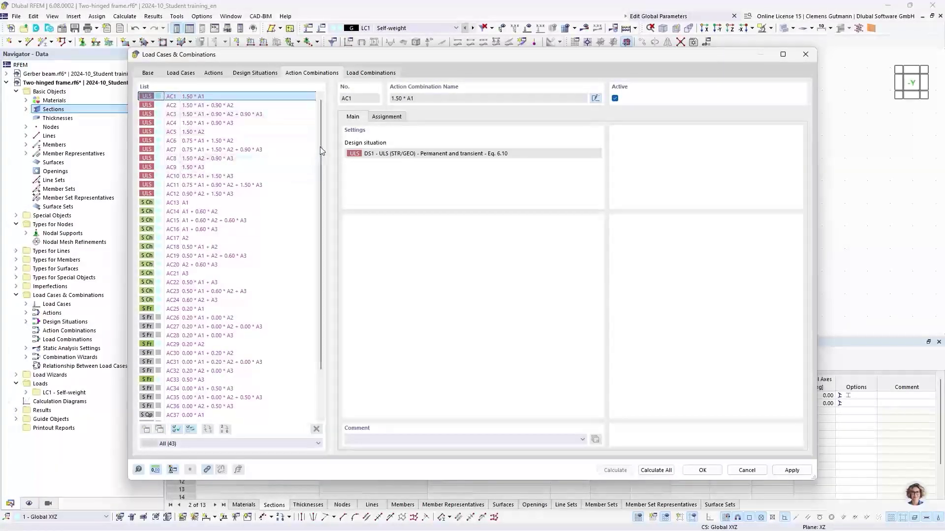
{"action": "left_click_drag", "start_coordinate": [325, 147], "coordinate": [324, 220]}
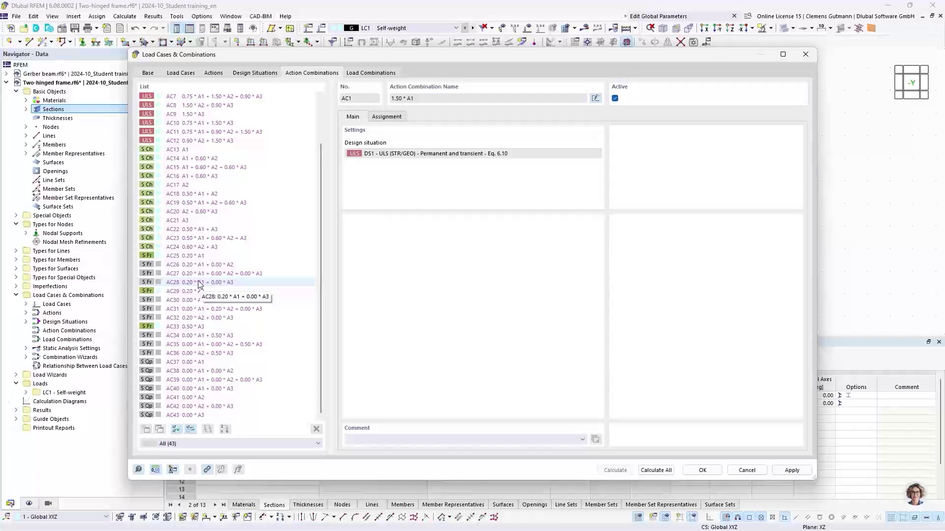
{"action": "left_click", "coordinate": [164, 257]}
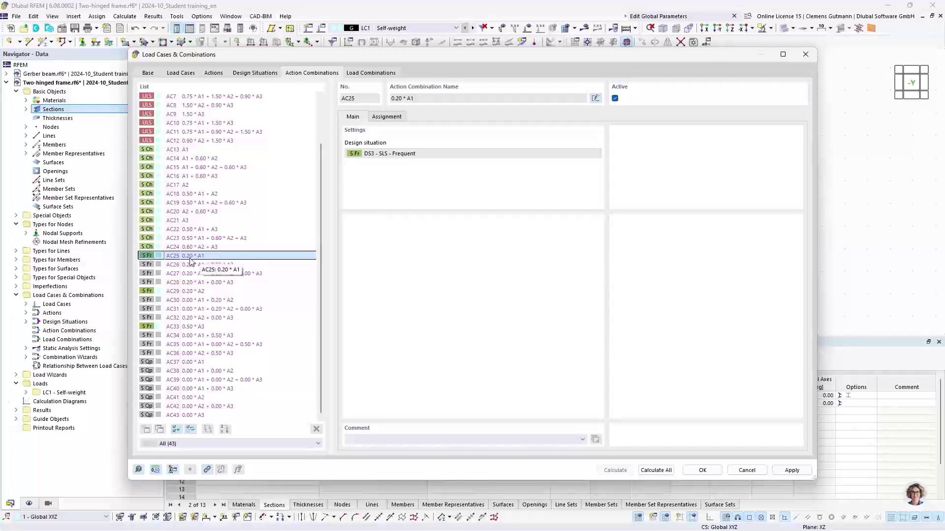
{"action": "left_click", "coordinate": [167, 266]}
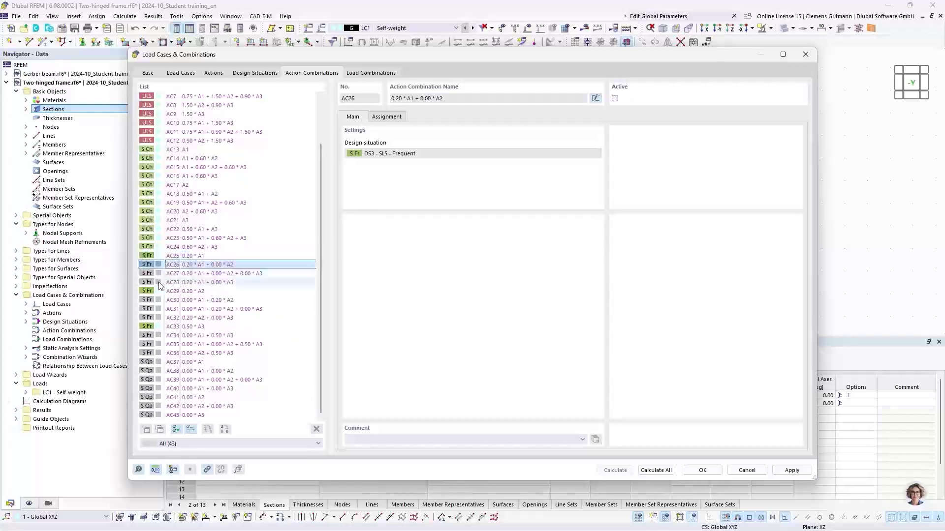
{"action": "left_click", "coordinate": [167, 275]}
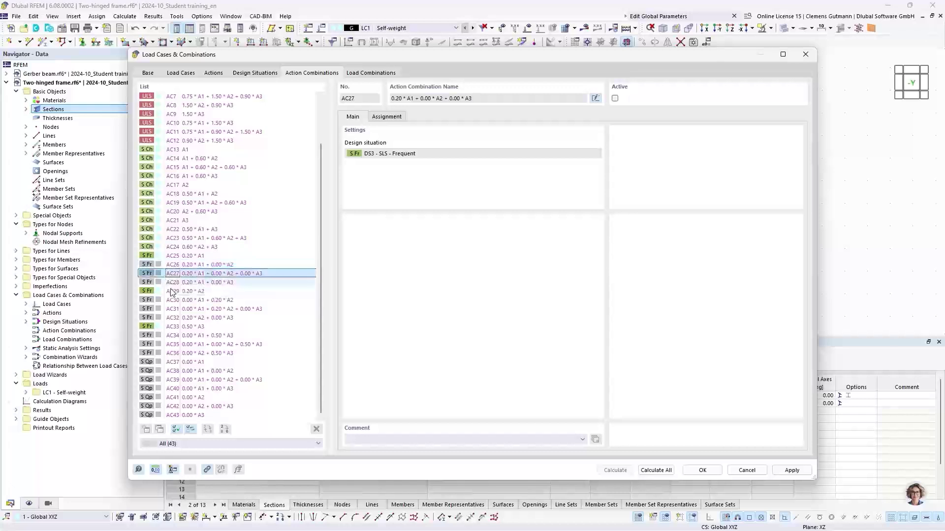
Compare the generated action combinations with the load combinations derived from them, including AC28 and the ULS combinations.
{"action": "left_click", "coordinate": [171, 283]}
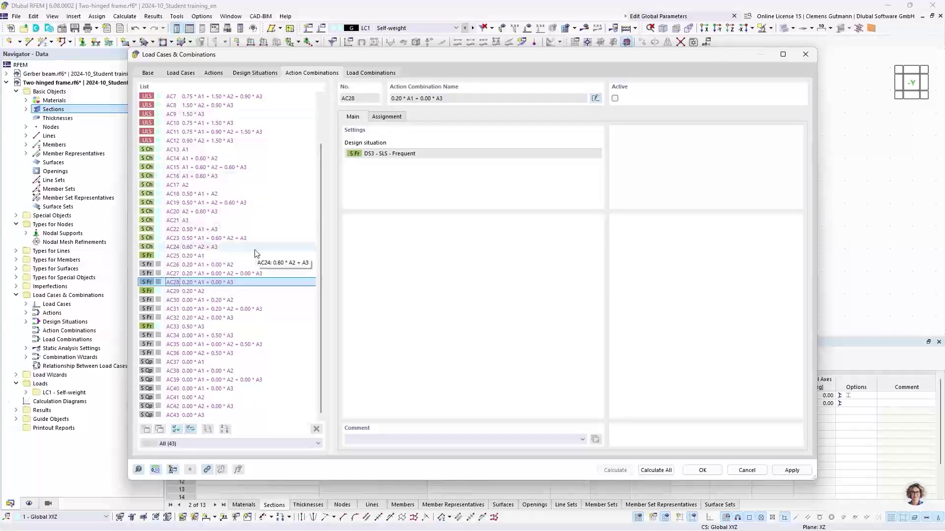
{"action": "scroll", "coordinate": [256, 253], "scroll_direction": "up", "scroll_amount": 2}
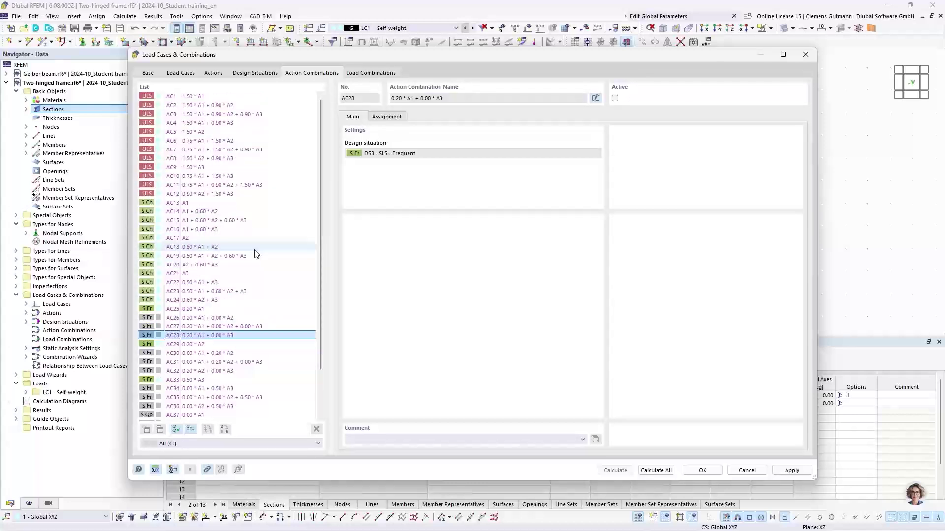
{"action": "left_click", "coordinate": [370, 76]}
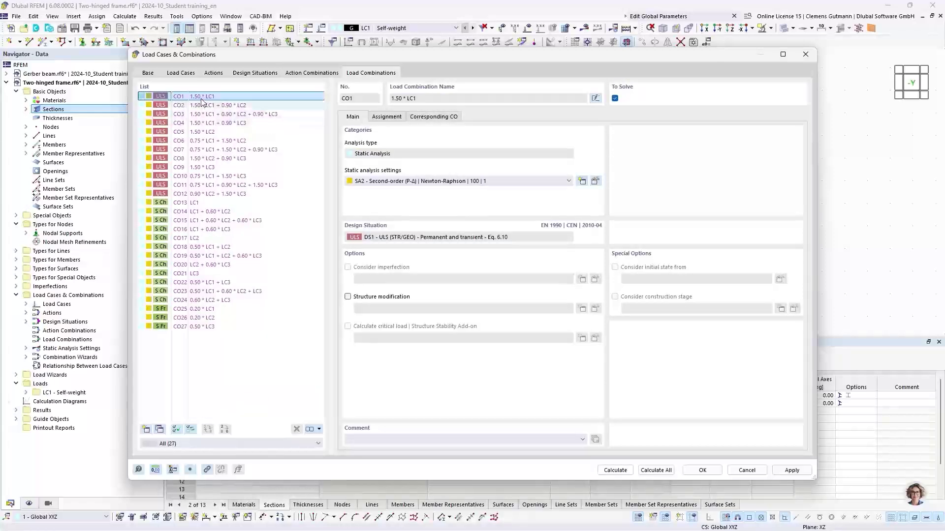
{"action": "left_click", "coordinate": [312, 73]}
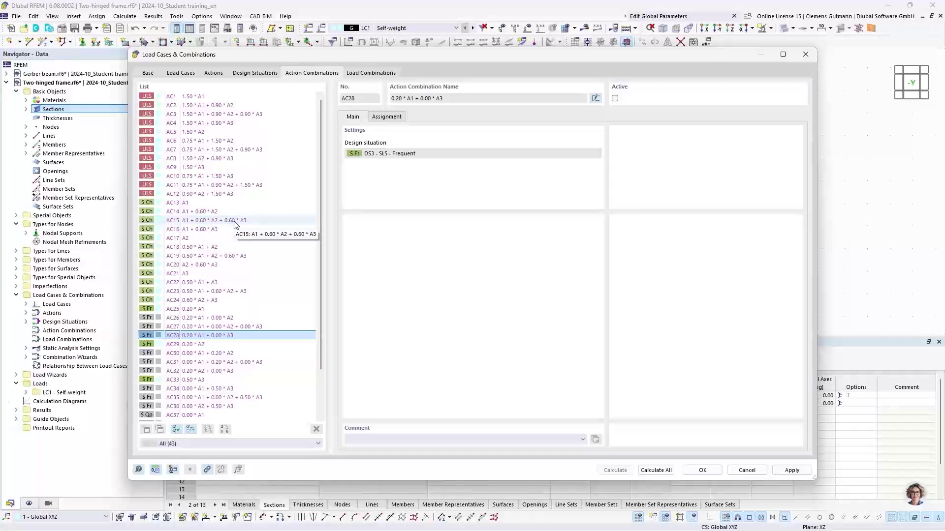
{"action": "left_click", "coordinate": [370, 74]}
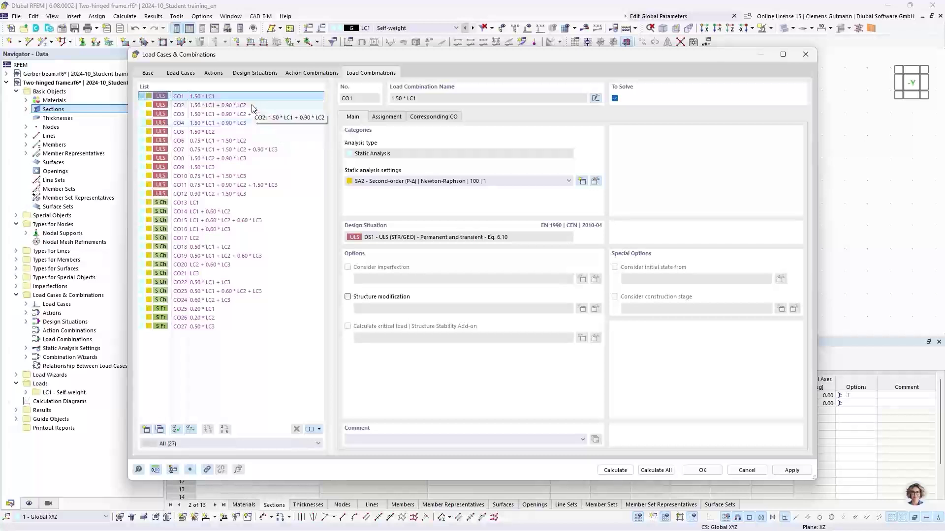
Examine the assigned load cases, factors and leading actions of CO3, CO7, CO11 and CO12, and accept the load case and combination settings.
{"action": "left_click", "coordinate": [222, 195]}
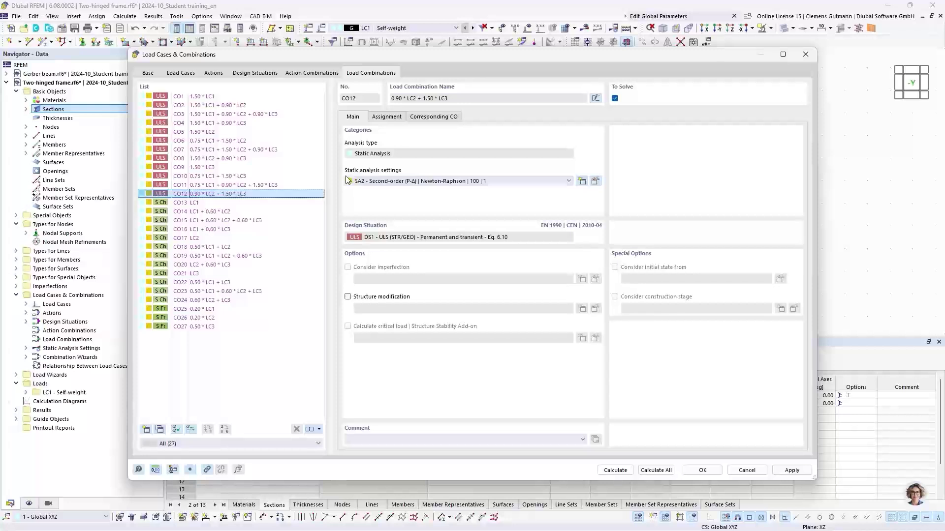
{"action": "left_click", "coordinate": [393, 122]}
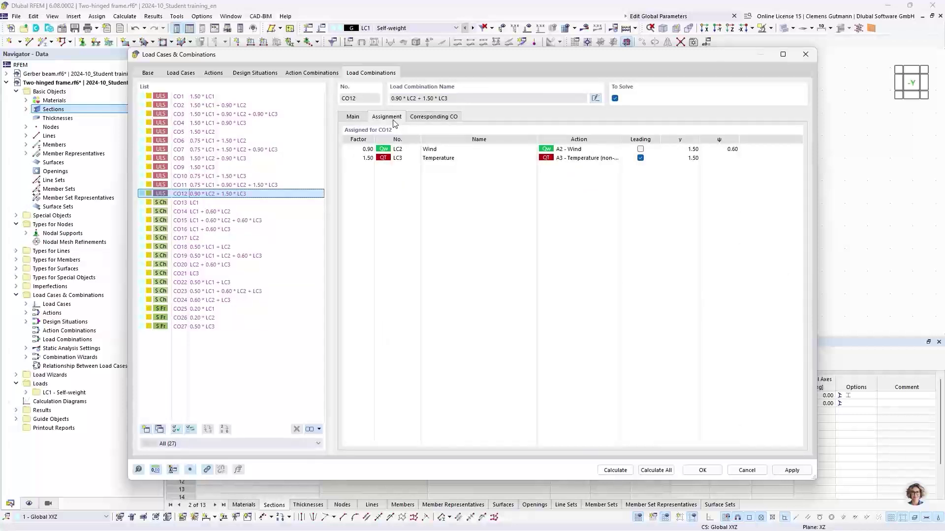
{"action": "left_click", "coordinate": [237, 115]}
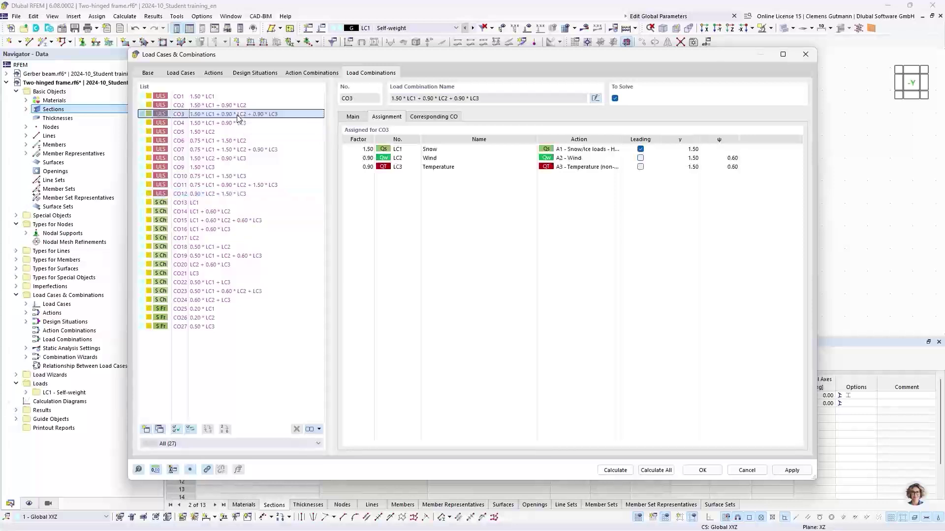
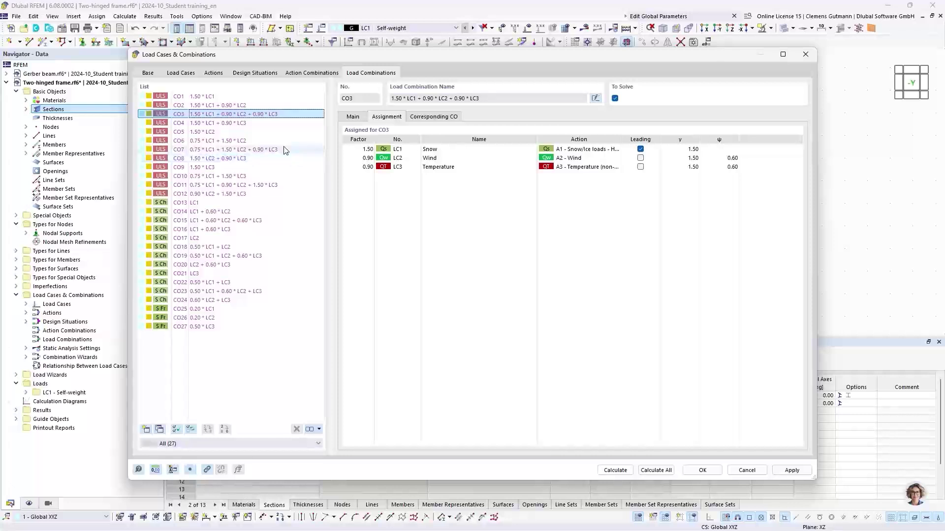
{"action": "left_click", "coordinate": [269, 189]}
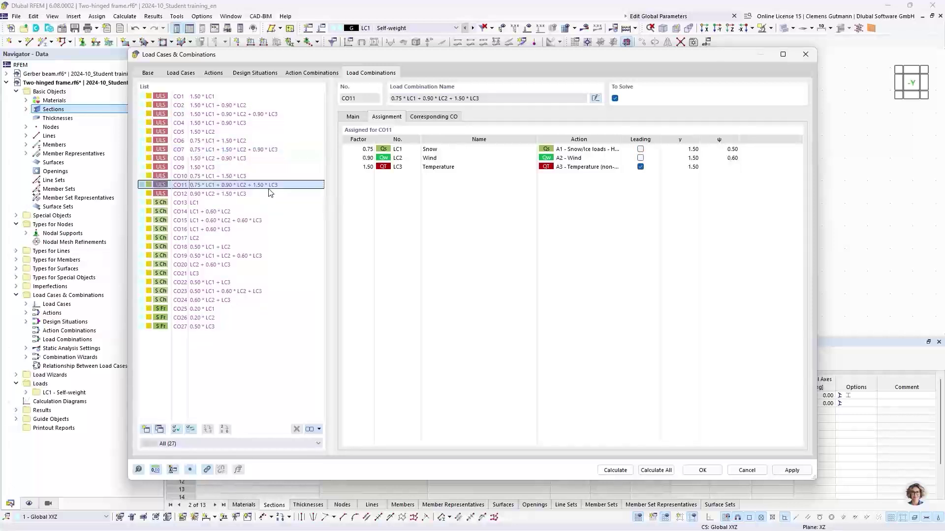
{"action": "left_click", "coordinate": [268, 150]}
{"action": "left_click", "coordinate": [269, 115]}
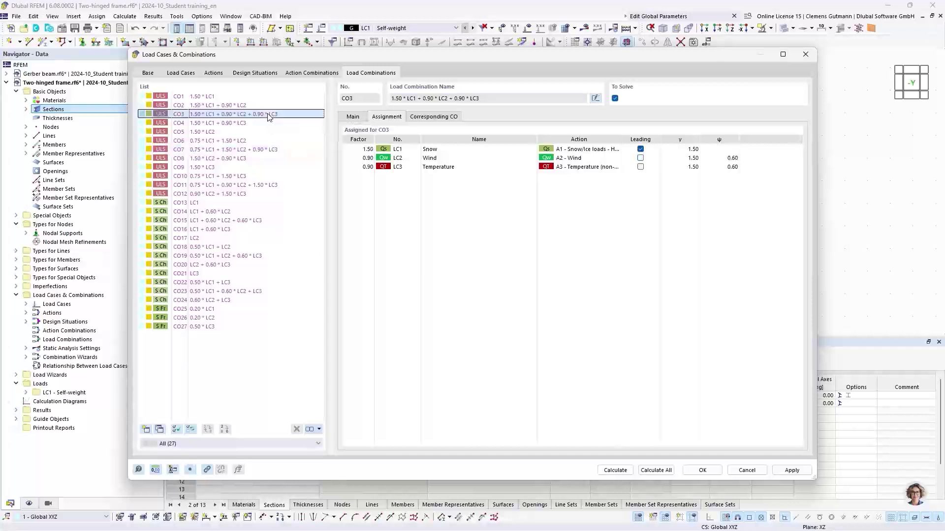
{"action": "left_click", "coordinate": [275, 149]}
{"action": "left_click", "coordinate": [278, 185]}
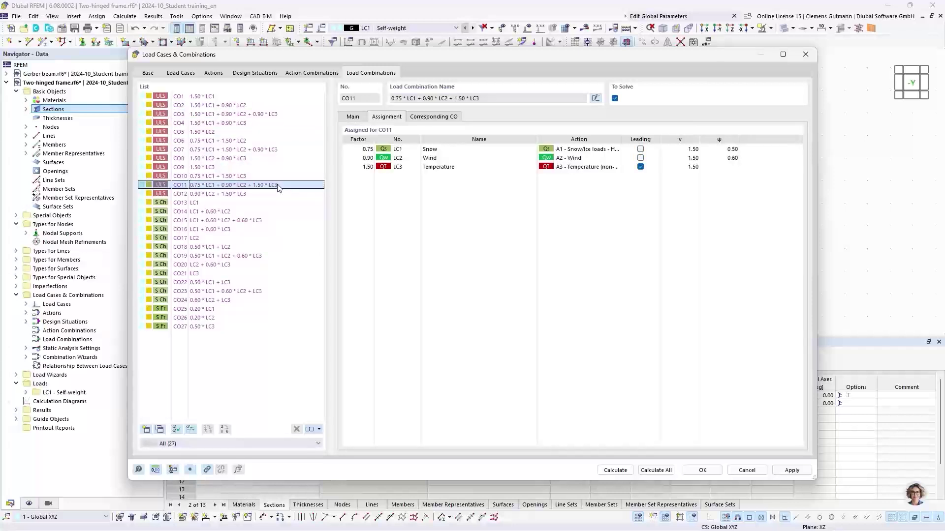
{"action": "left_click", "coordinate": [274, 150]}
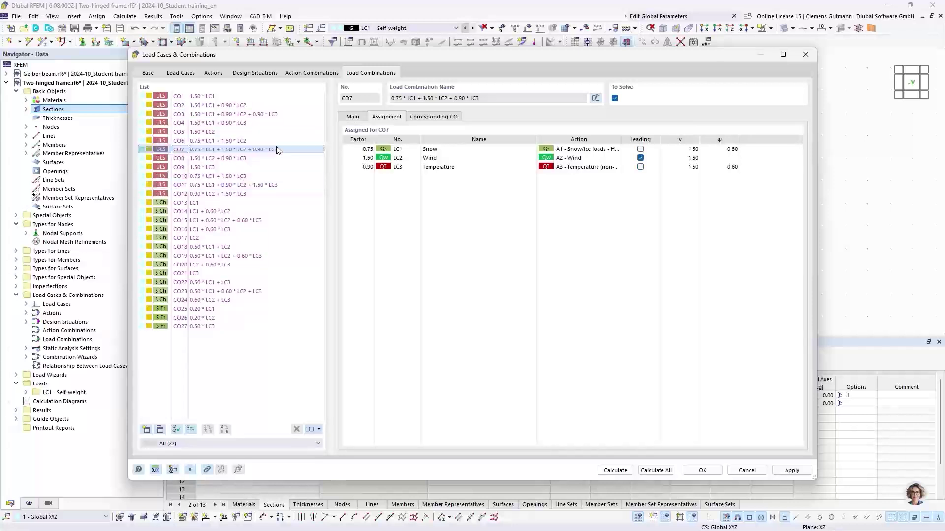
{"action": "left_click", "coordinate": [275, 115]}
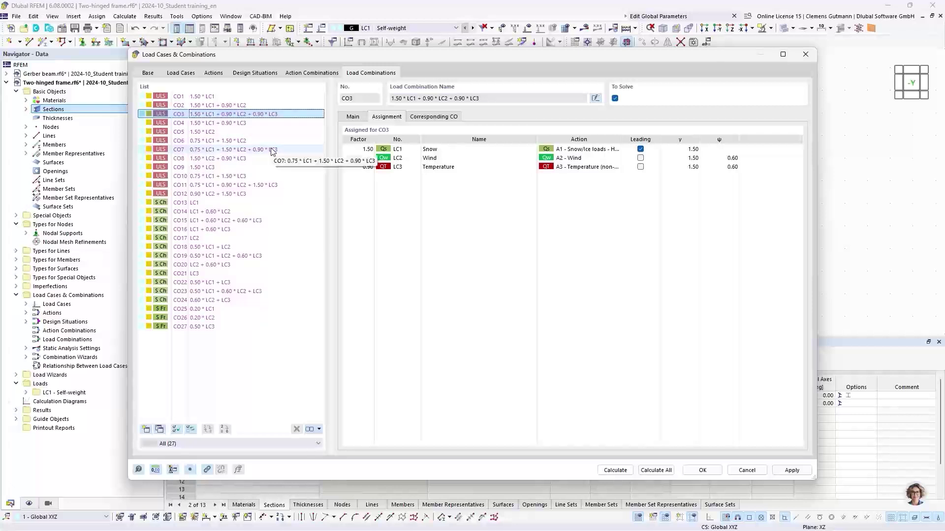
{"action": "left_click", "coordinate": [691, 473]}
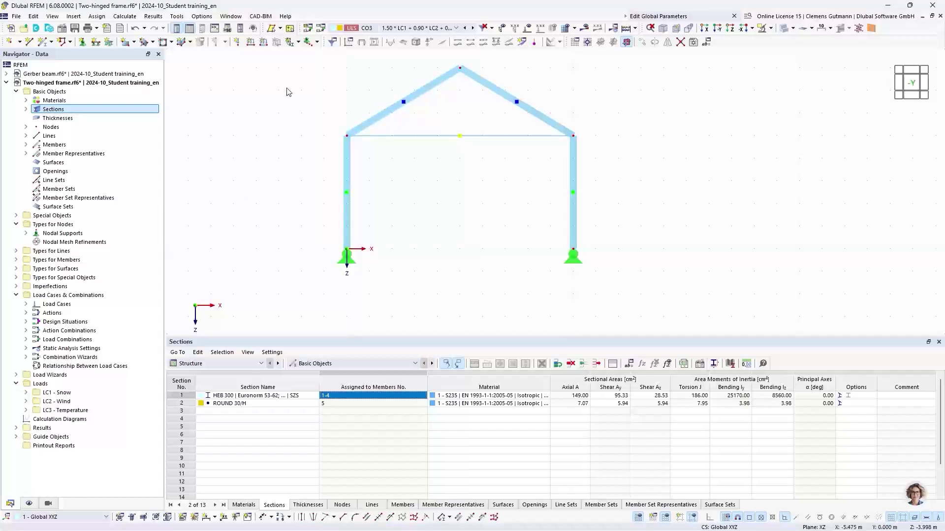
Start a uniform force member load in load case LC1 Snow with a magnitude of 1 kN/m.
{"action": "left_click", "coordinate": [262, 42]}
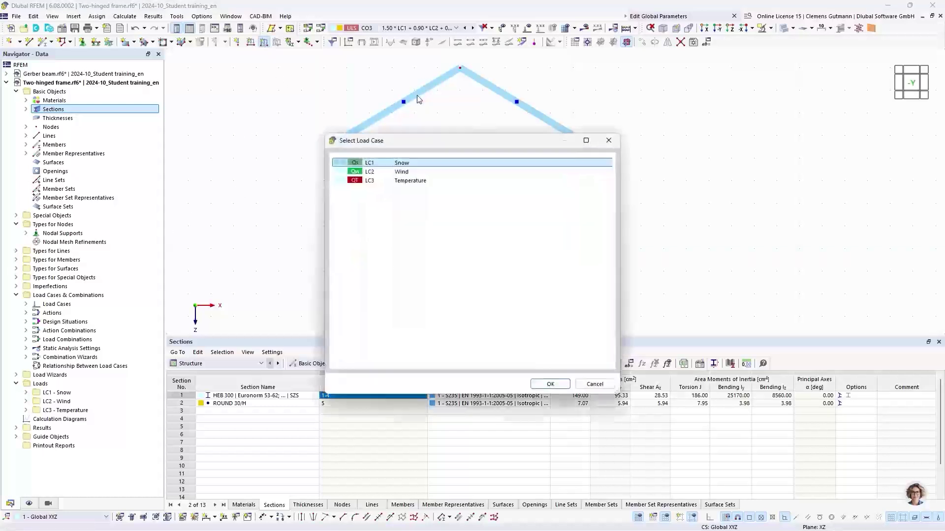
{"action": "left_click", "coordinate": [547, 384]}
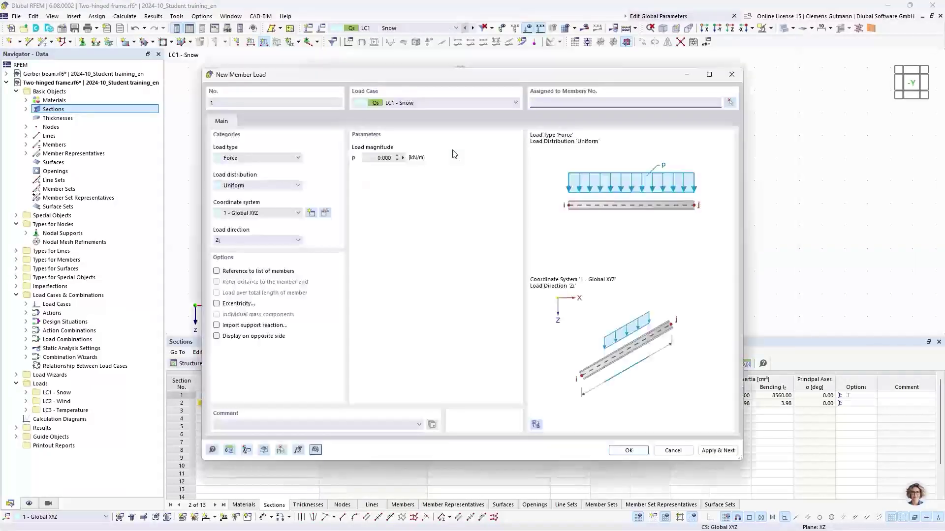
{"action": "left_click", "coordinate": [377, 160]}
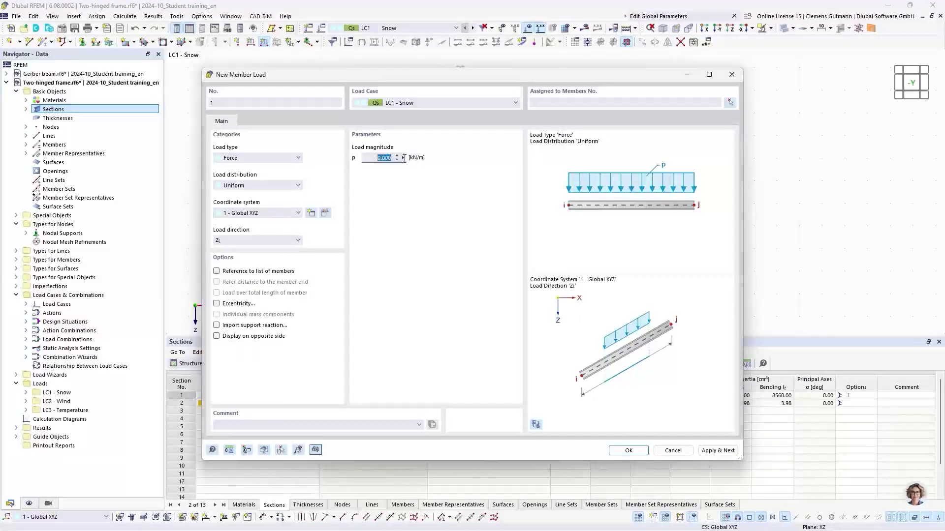
{"action": "type", "text": "1"}
{"action": "key", "text": "Tab"}
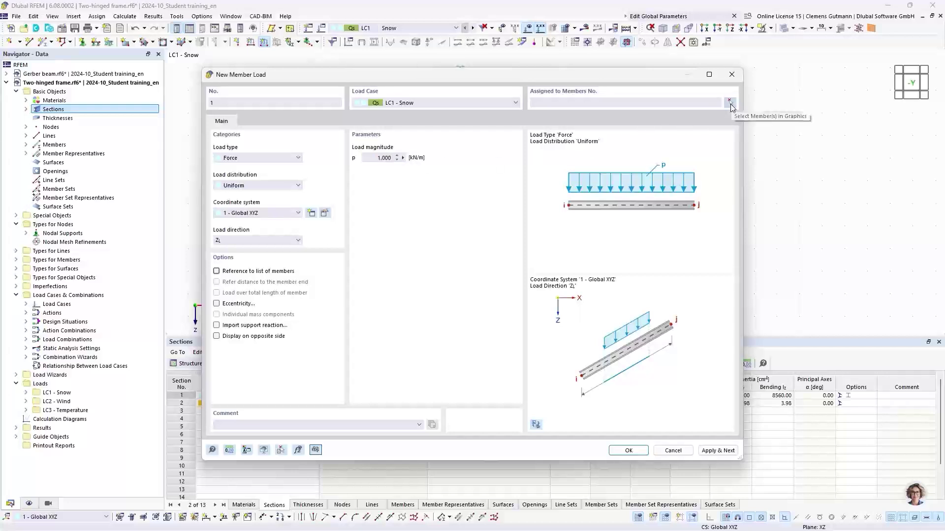
Assign the snow load to the two rafters, members 2 and 4, acting in global Z on projected length, and apply it.
{"action": "left_click", "coordinate": [730, 103]}
{"action": "middle_click_drag", "start_coordinate": [467, 119], "coordinate": [374, 207]}
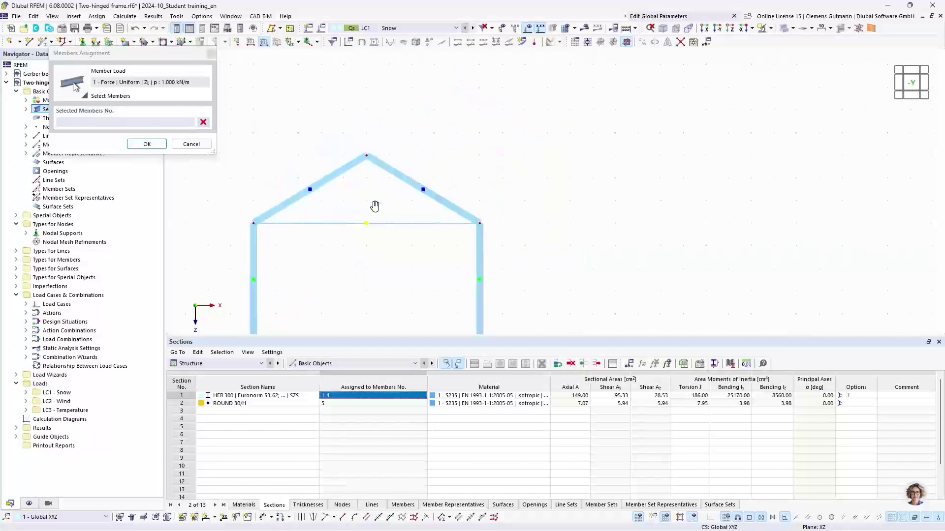
{"action": "left_click_drag", "start_coordinate": [410, 122], "coordinate": [343, 172]}
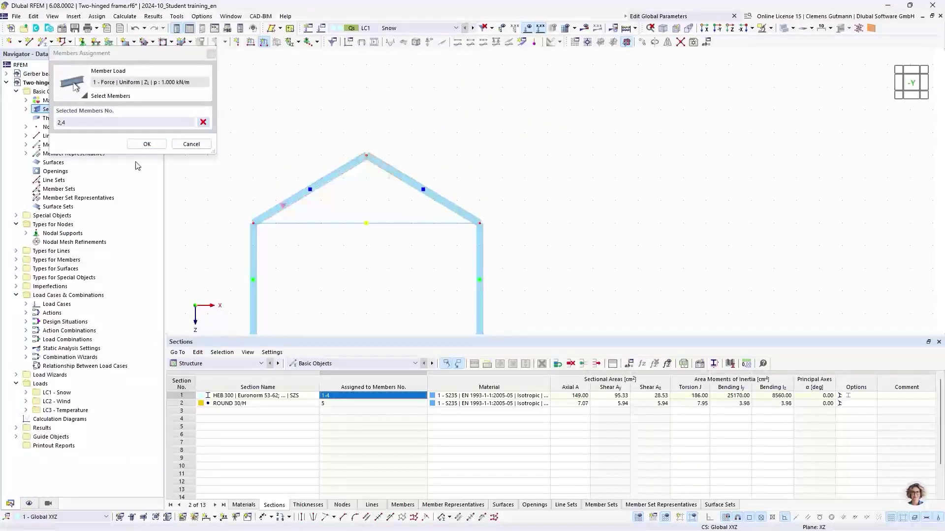
{"action": "left_click", "coordinate": [147, 143]}
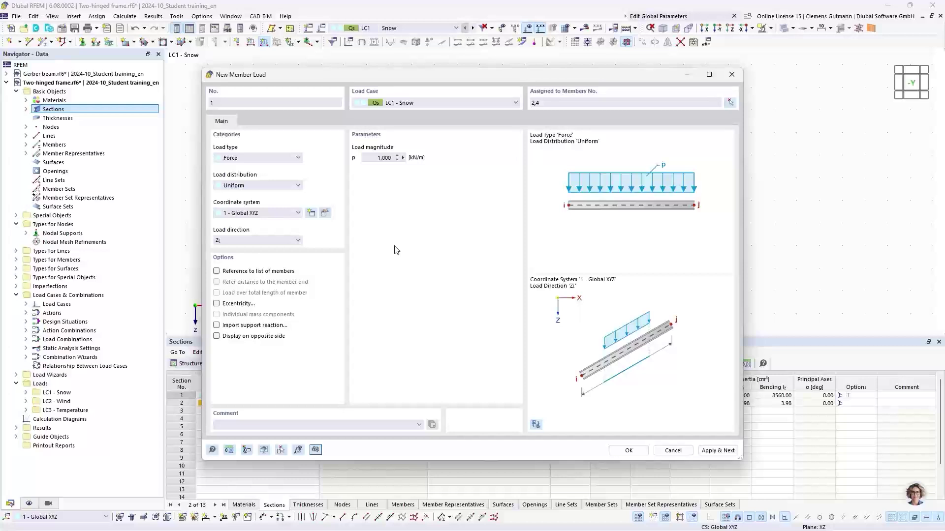
{"action": "left_click", "coordinate": [288, 241]}
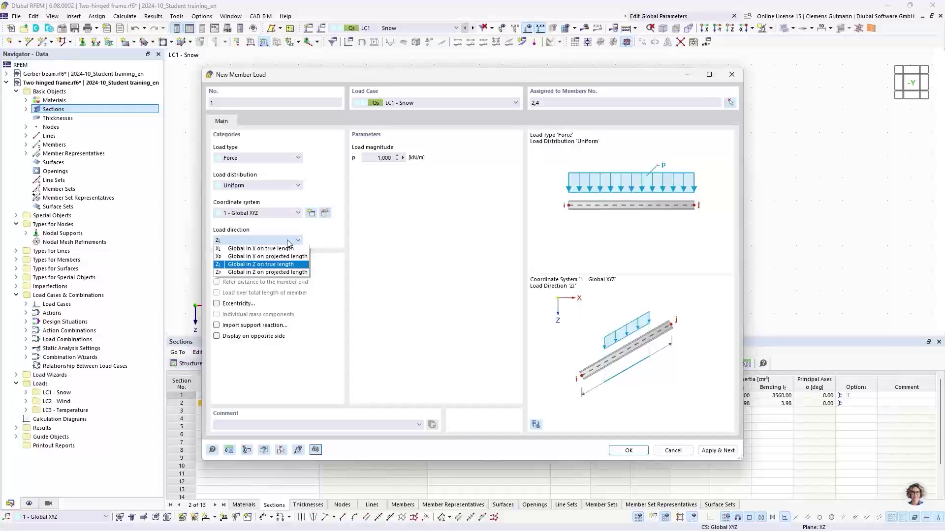
{"action": "left_click", "coordinate": [249, 273]}
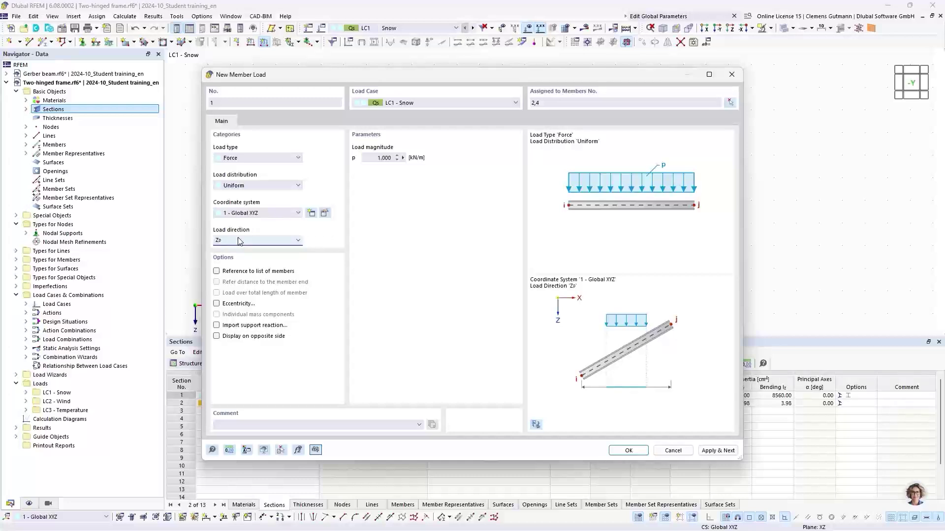
{"action": "left_click", "coordinate": [719, 451]}
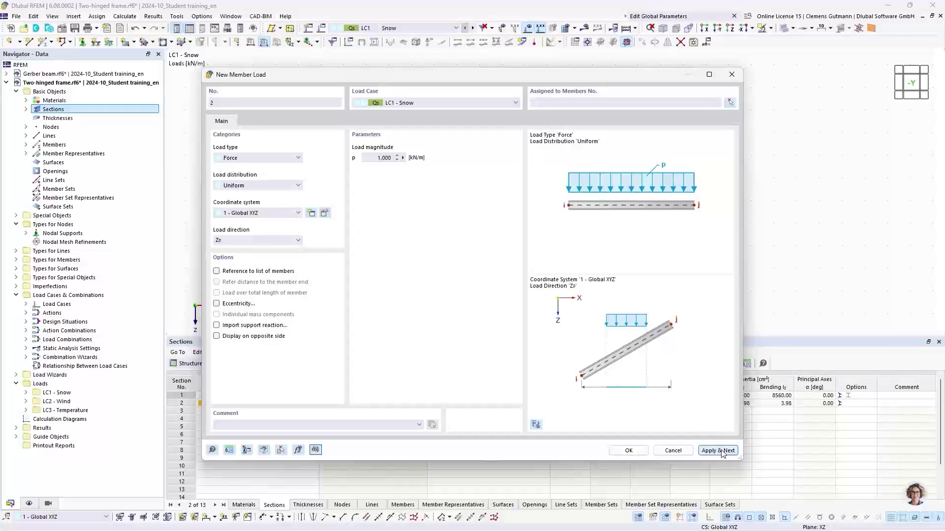
Switch the next member load to load case LC2 Wind and assign it to both columns and both rafters, members 1-4.
{"action": "left_click", "coordinate": [423, 105]}
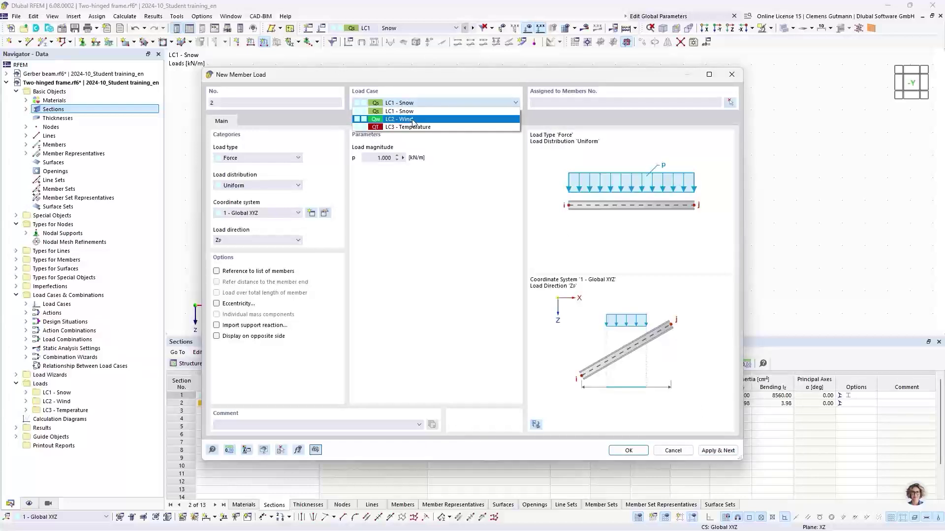
{"action": "left_click", "coordinate": [414, 119]}
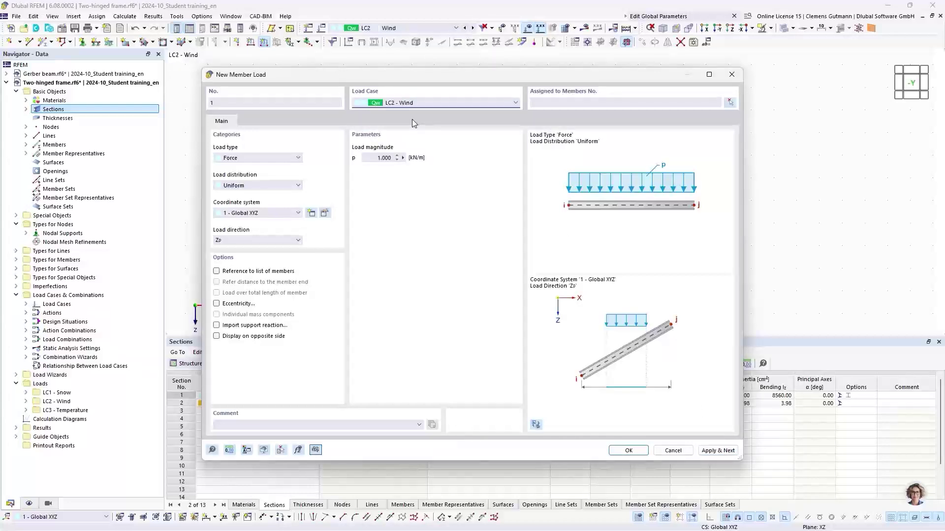
{"action": "left_click", "coordinate": [734, 102]}
{"action": "scroll", "coordinate": [458, 113], "scroll_direction": "down", "scroll_amount": 2}
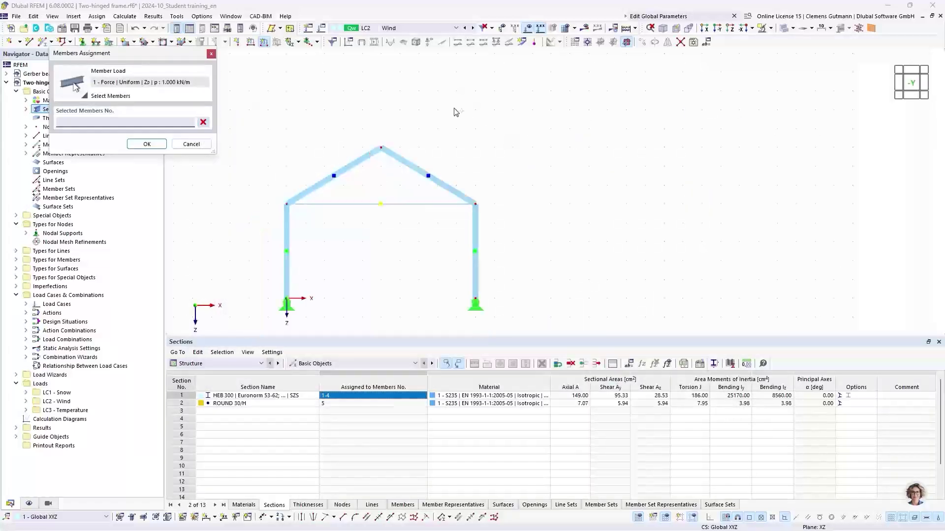
{"action": "left_click", "coordinate": [337, 202]}
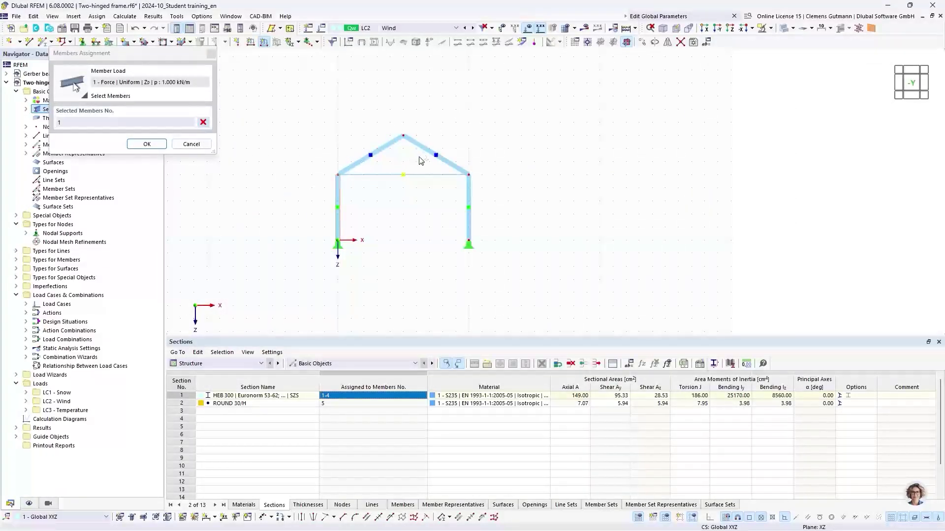
{"action": "left_click", "coordinate": [396, 143]}
{"action": "left_click_drag", "start_coordinate": [505, 207], "coordinate": [429, 209]}
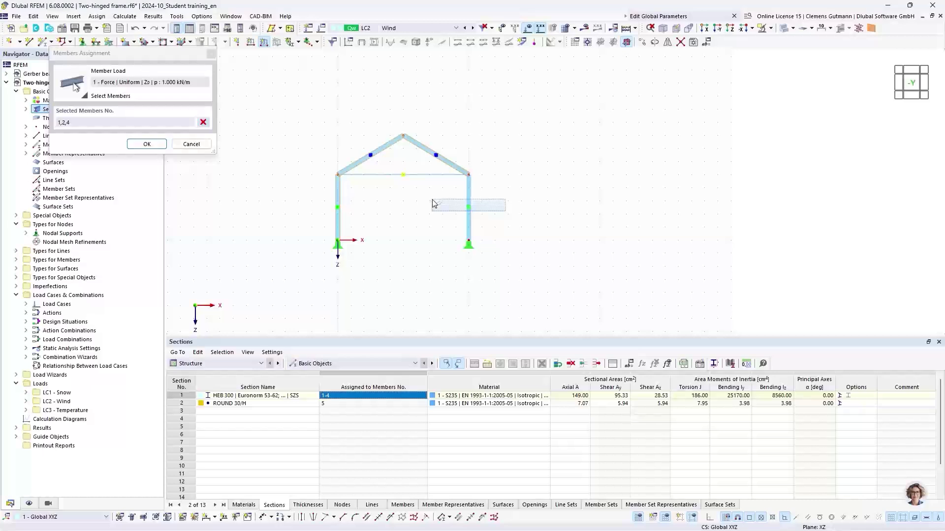
{"action": "left_click", "coordinate": [146, 144]}
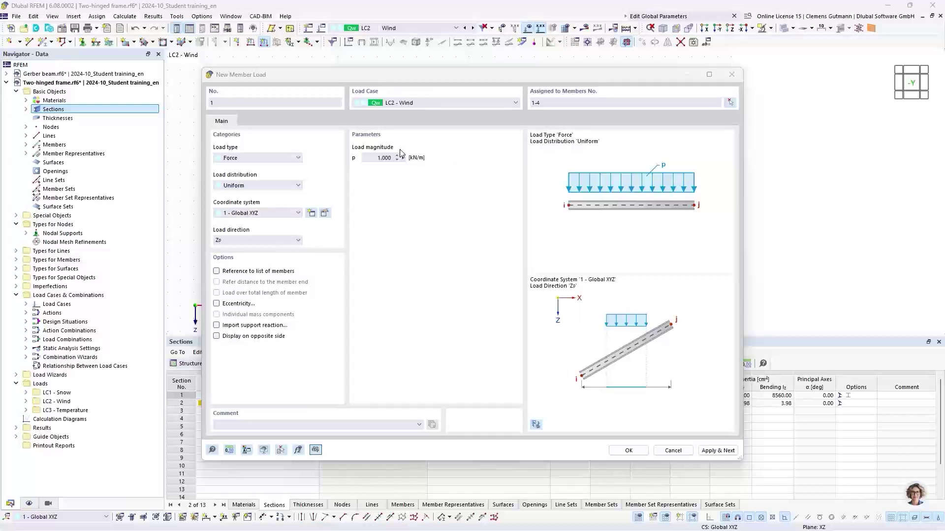
Set the wind load's coordinate system to Local xyz.
{"action": "left_click", "coordinate": [248, 213]}
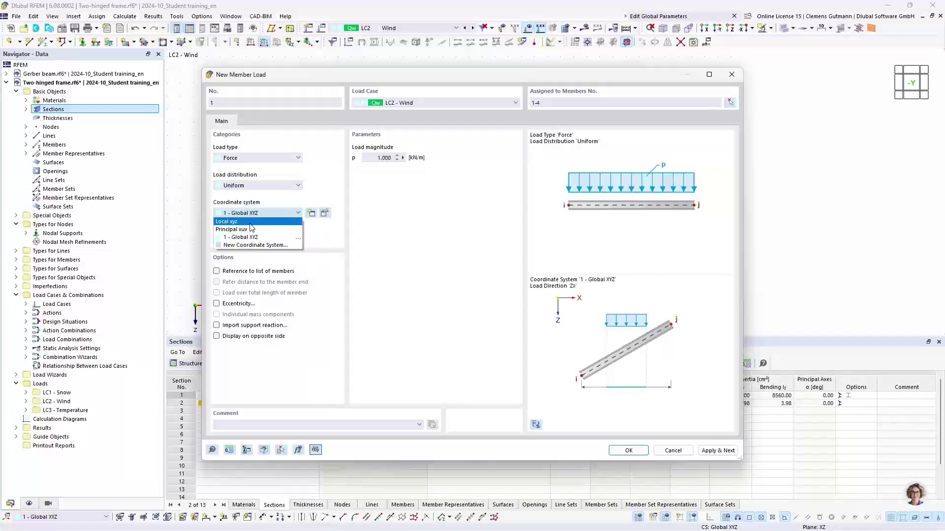
{"action": "left_click", "coordinate": [251, 222]}
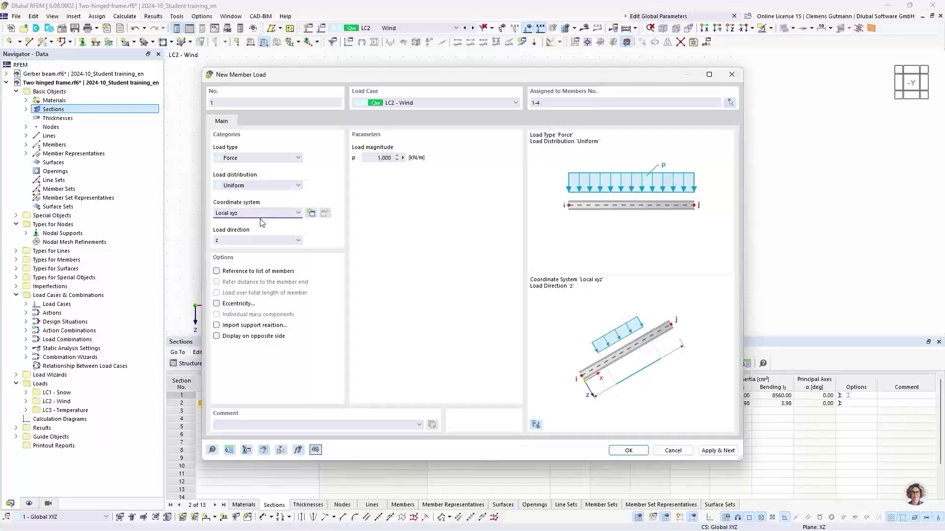
{"action": "left_click", "coordinate": [261, 215]}
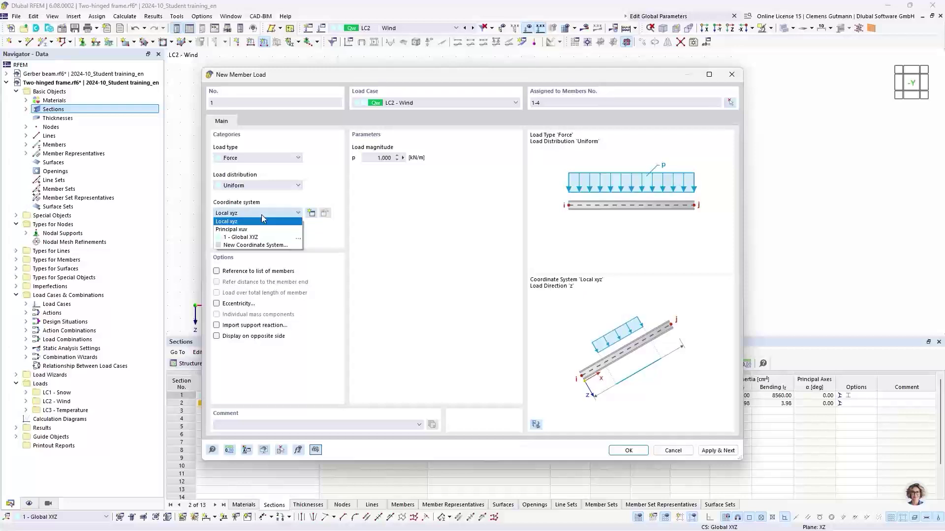
{"action": "left_click", "coordinate": [262, 215]}
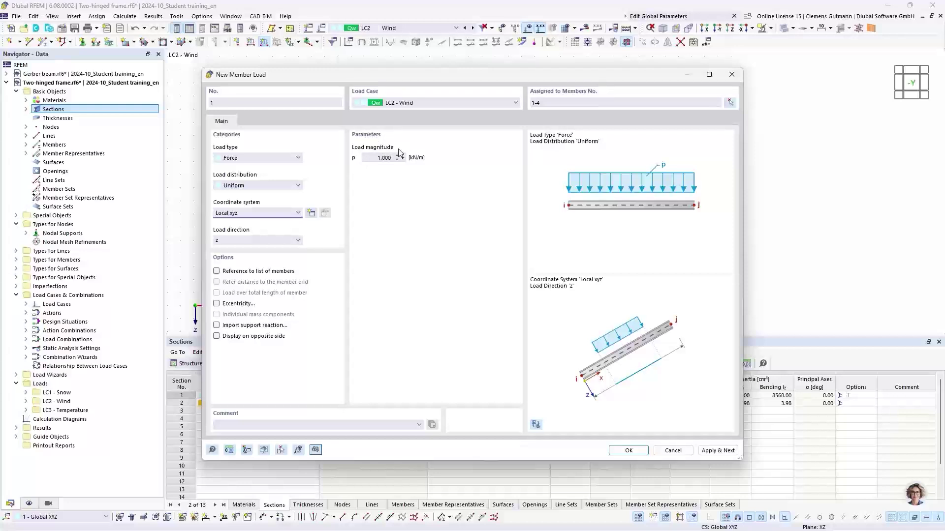
Apply the wind load and set up a member load in LC3 Temperature as a uniform temperature change with Tc of 35 °C.
{"action": "left_click", "coordinate": [705, 452]}
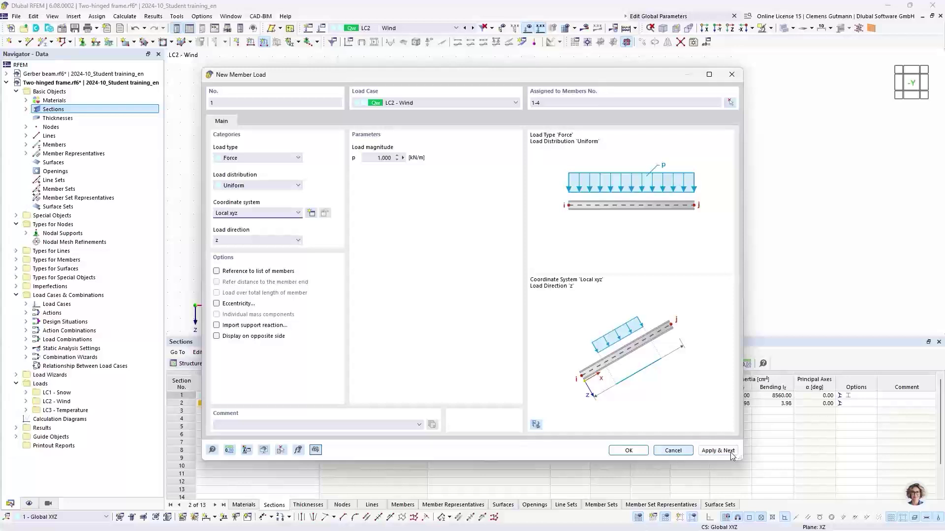
{"action": "left_click", "coordinate": [417, 102]}
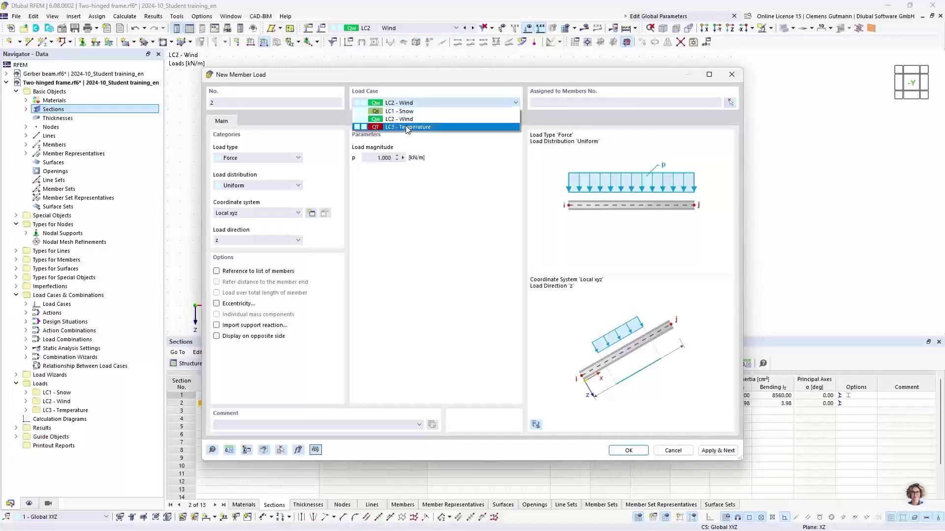
{"action": "left_click", "coordinate": [407, 127]}
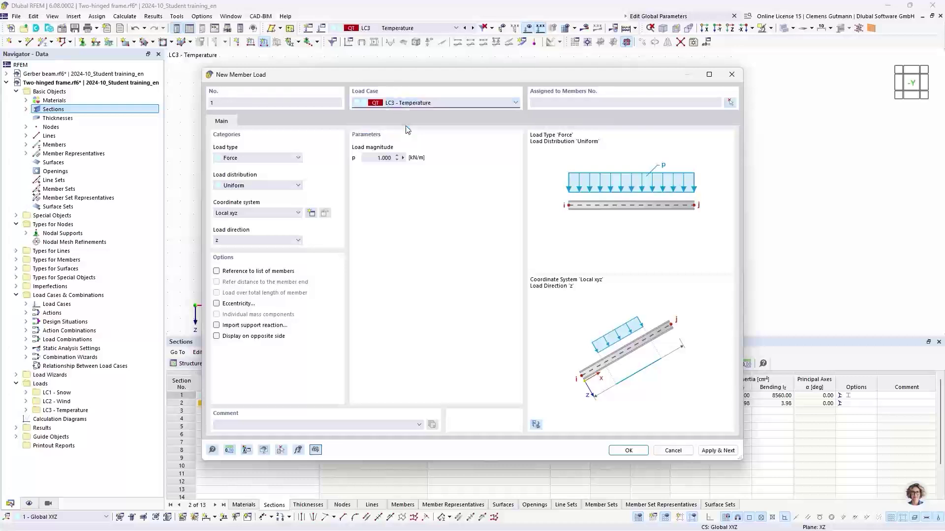
{"action": "left_click", "coordinate": [276, 160]}
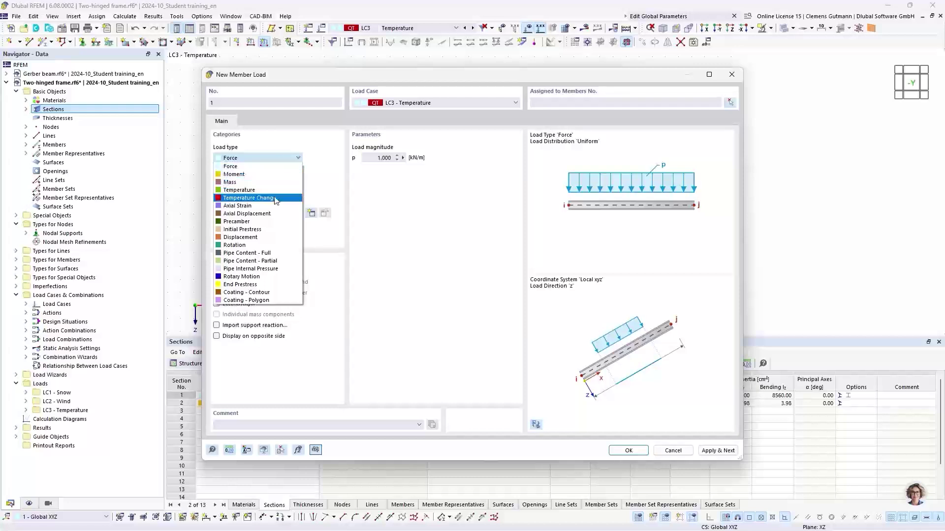
{"action": "left_click", "coordinate": [276, 198]}
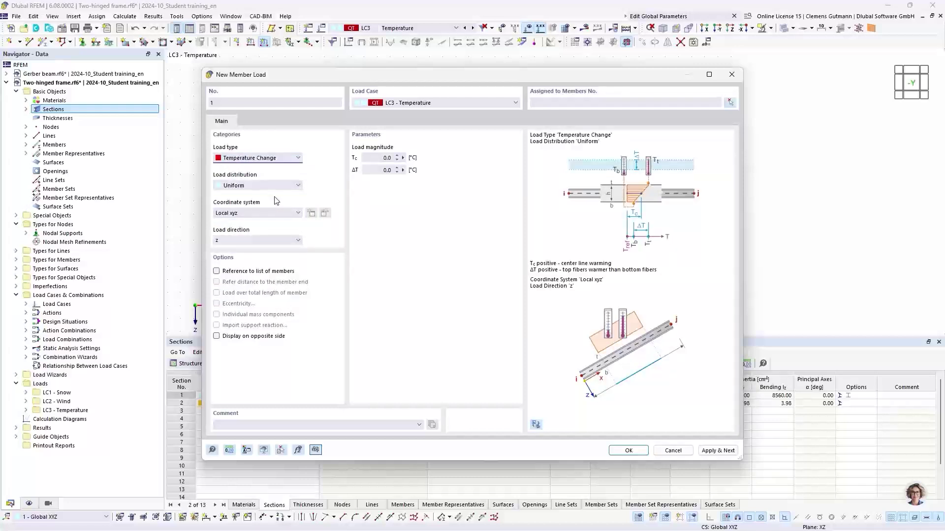
{"action": "left_click", "coordinate": [380, 158]}
{"action": "type", "text": "35"}
{"action": "key", "text": "Tab"}
Assign the temperature load to both columns and both rafters, members 1-4, and confirm the load.
{"action": "left_click", "coordinate": [731, 105]}
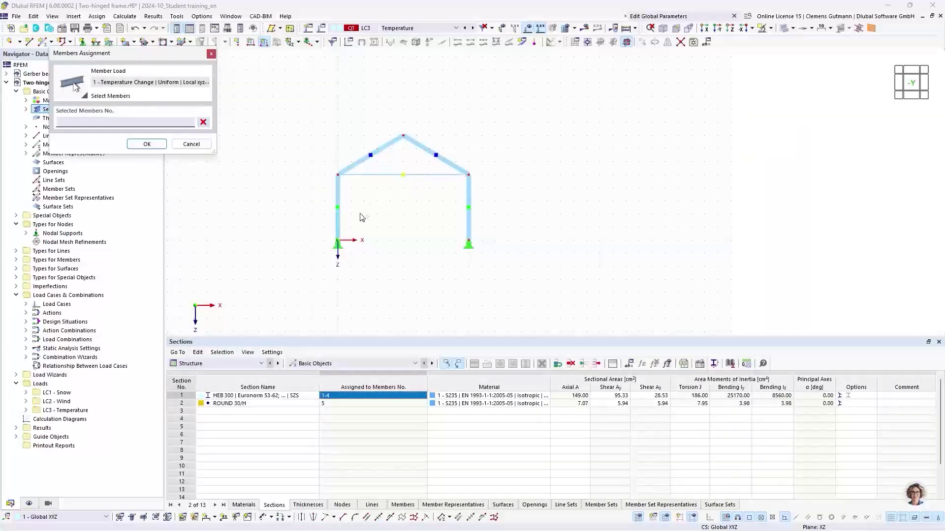
{"action": "left_click", "coordinate": [339, 207]}
{"action": "left_click_drag", "start_coordinate": [416, 155], "coordinate": [375, 116]}
{"action": "left_click_drag", "start_coordinate": [499, 214], "coordinate": [448, 197]}
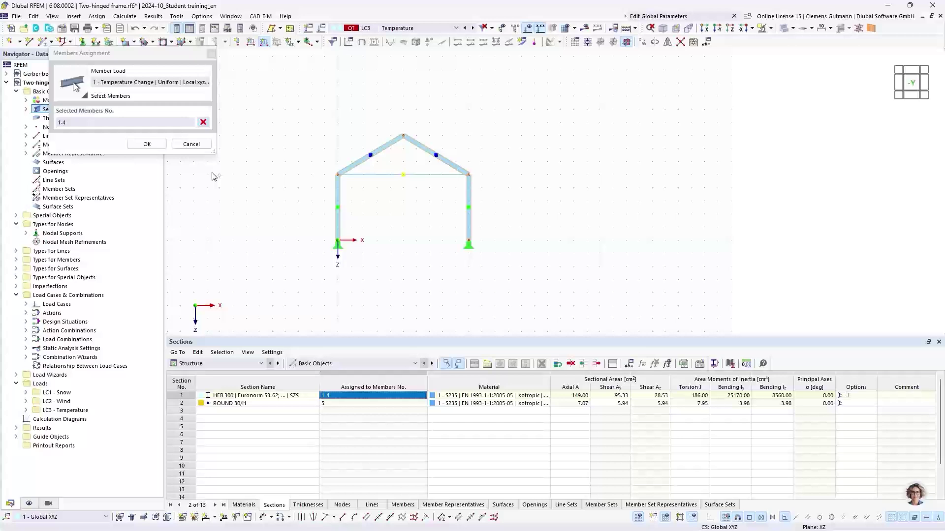
{"action": "left_click", "coordinate": [146, 143]}
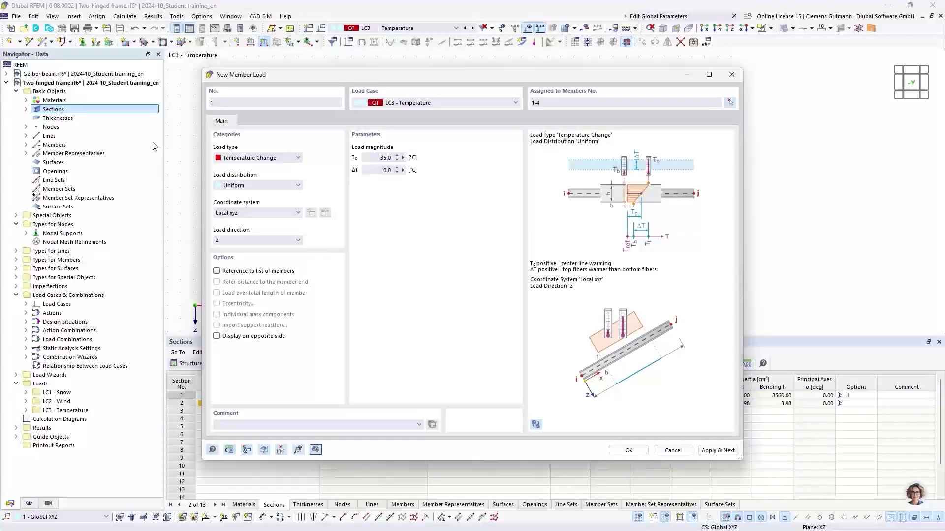
{"action": "left_click", "coordinate": [621, 452]}
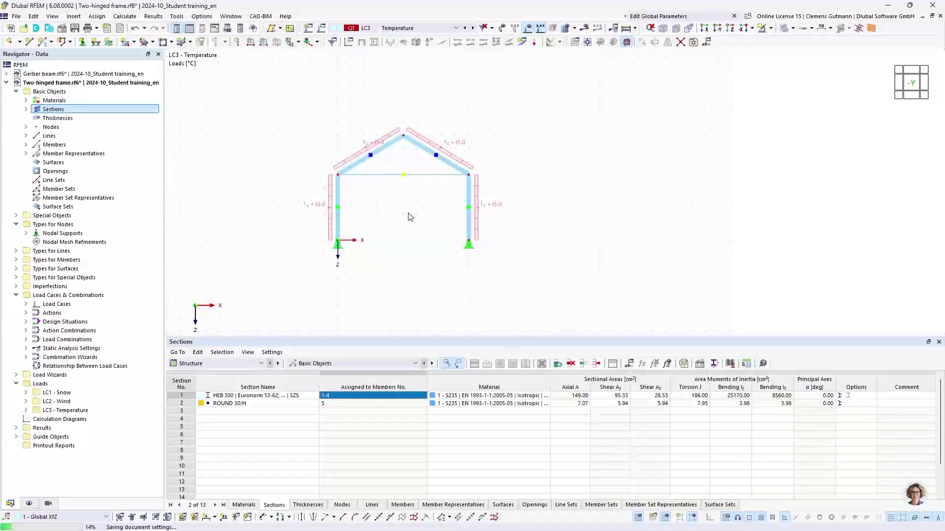
Show load case LC2 Wind and list its member loads in the table.
{"action": "left_click", "coordinate": [468, 28]}
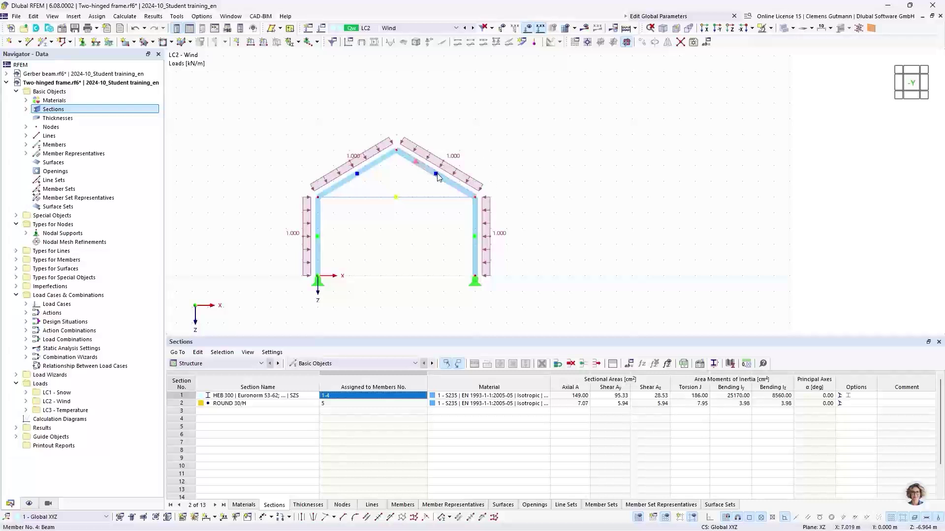
{"action": "scroll", "coordinate": [437, 176], "scroll_direction": "up", "scroll_amount": 1}
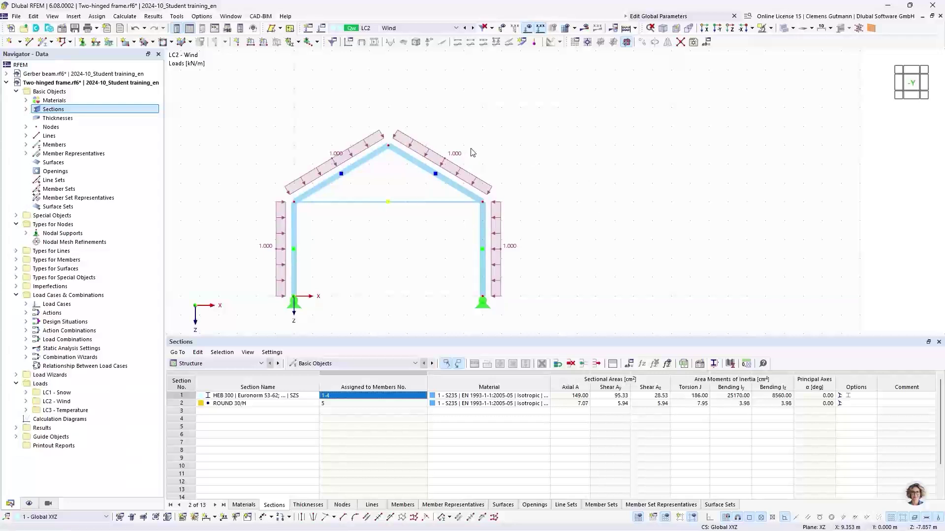
{"action": "mouse_move", "coordinate": [484, 186]}
{"action": "left_click", "coordinate": [258, 368]}
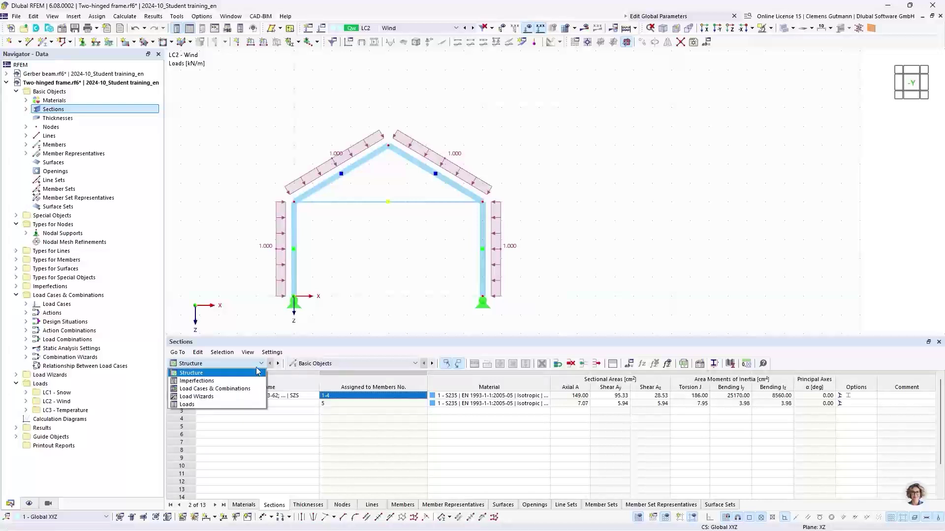
{"action": "left_click", "coordinate": [214, 405]}
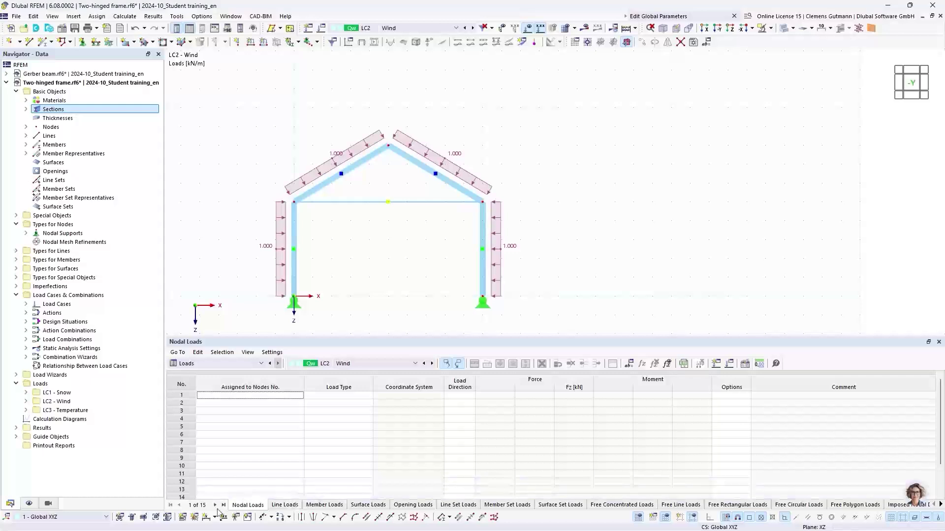
{"action": "left_click", "coordinate": [311, 506]}
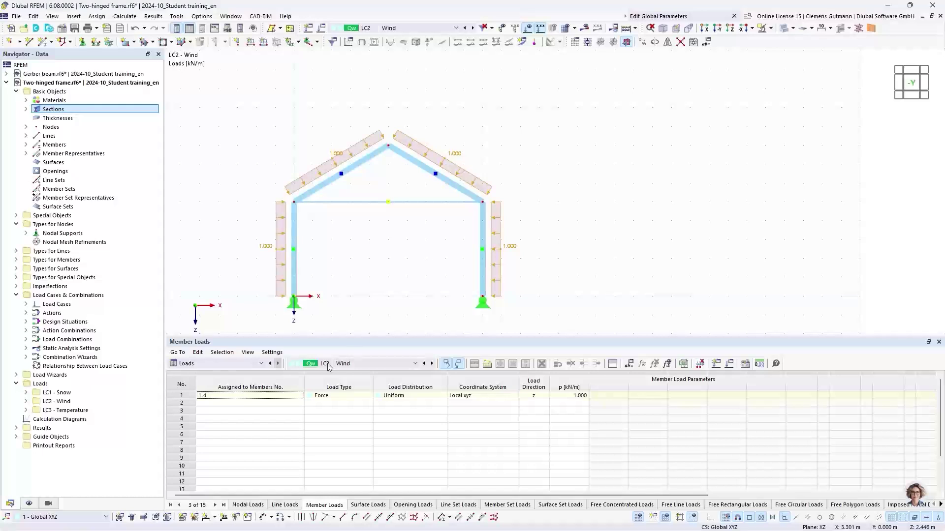
{"action": "left_click", "coordinate": [447, 223]}
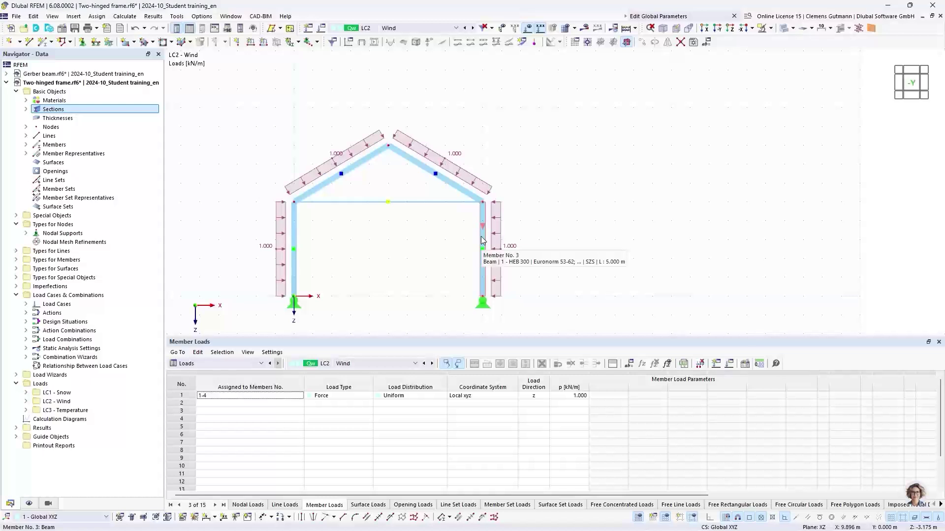
Restrict the existing wind load to members 1,2 and add a second uniform local-z wind force on members 3,4.
{"action": "left_click", "coordinate": [229, 400]}
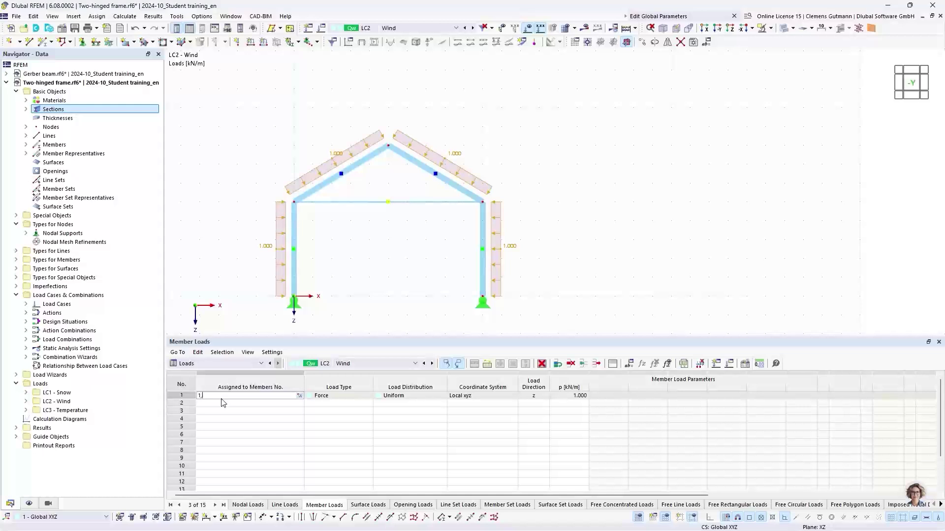
{"action": "type", "text": "1,2"}
{"action": "key", "text": "Return"}
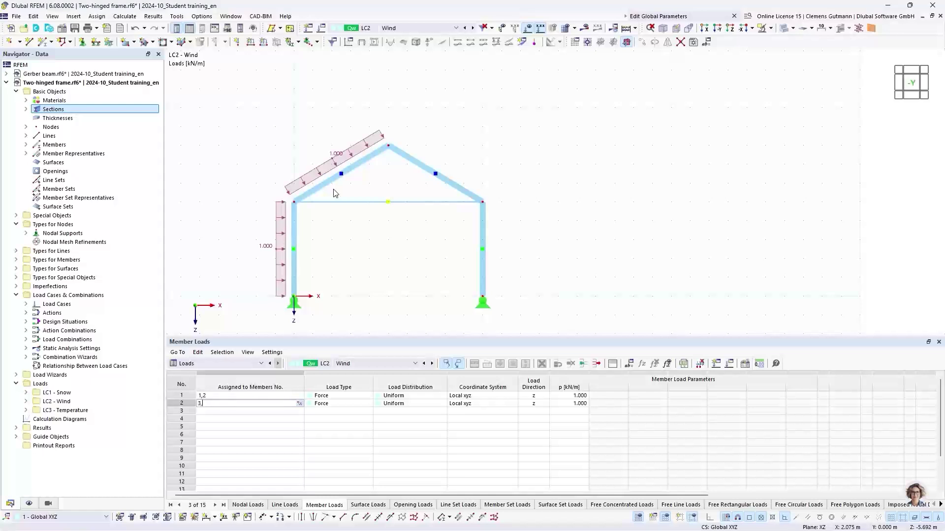
{"action": "type", "text": "3,4"}
{"action": "key", "text": "Tab"}
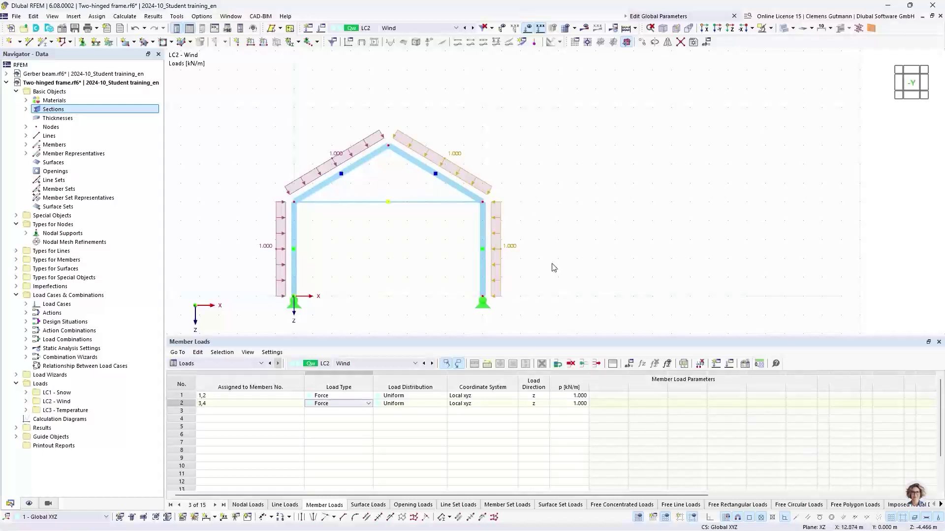
Set the wind load on members 3,4 to -1 kN/m and have it displayed on the opposite side.
{"action": "left_click", "coordinate": [573, 404]}
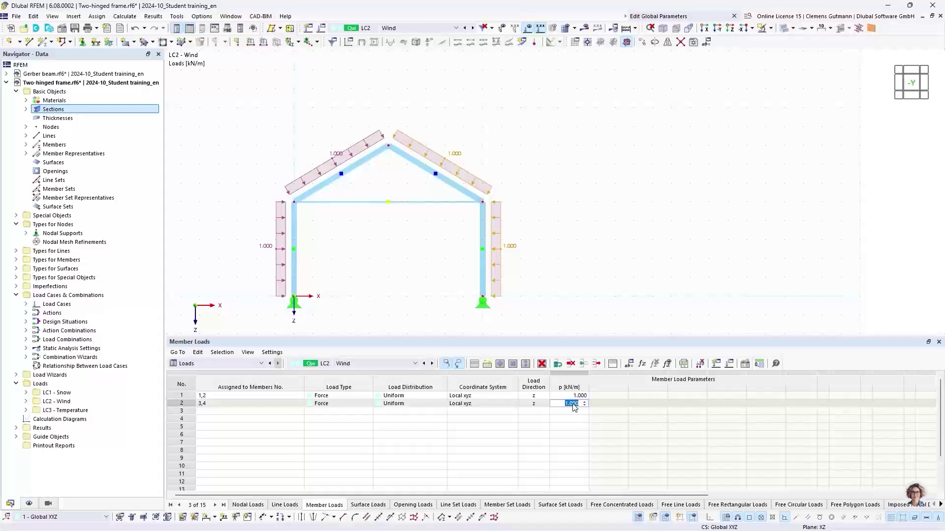
{"action": "type", "text": "-1"}
{"action": "key", "text": "Tab"}
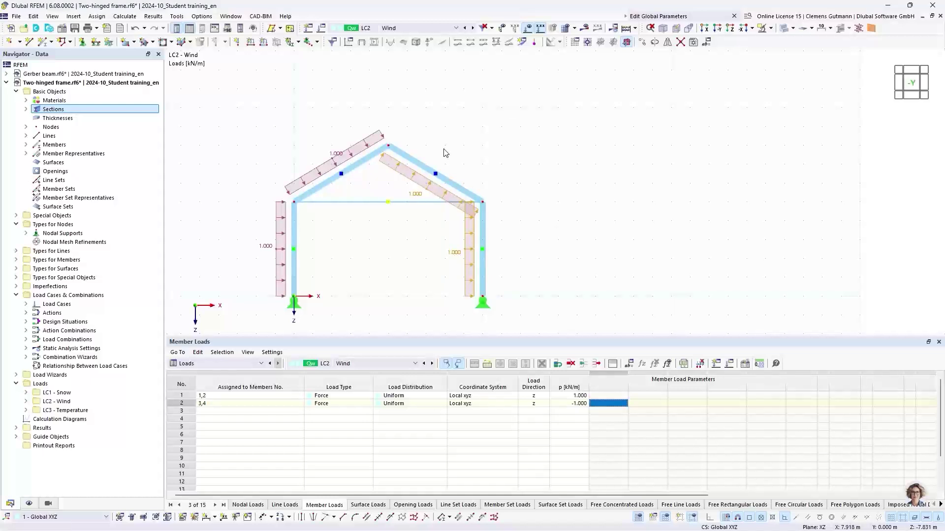
{"action": "double_click", "coordinate": [179, 405]}
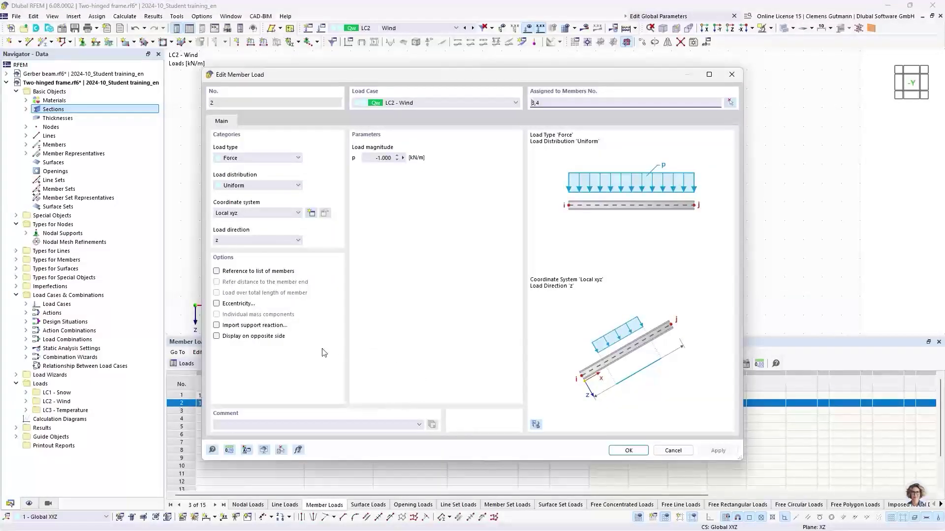
{"action": "left_click", "coordinate": [216, 336]}
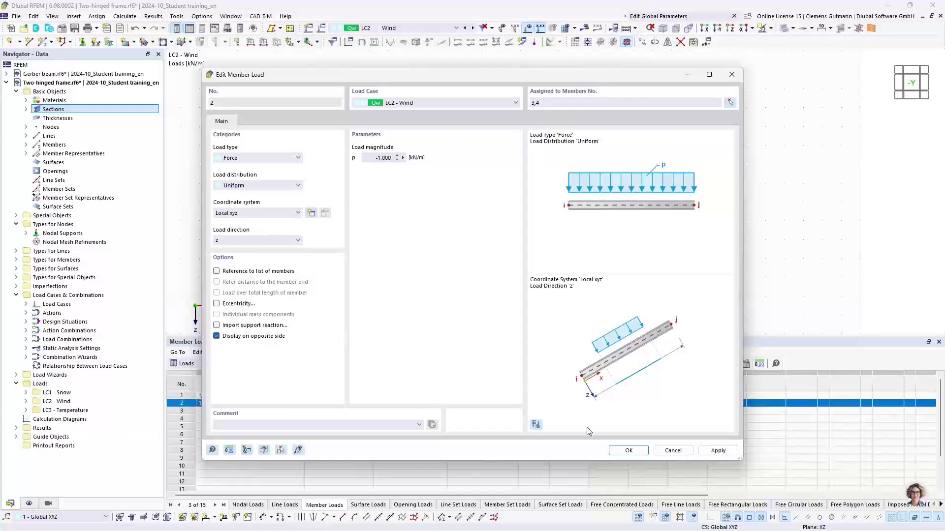
{"action": "left_click", "coordinate": [628, 451]}
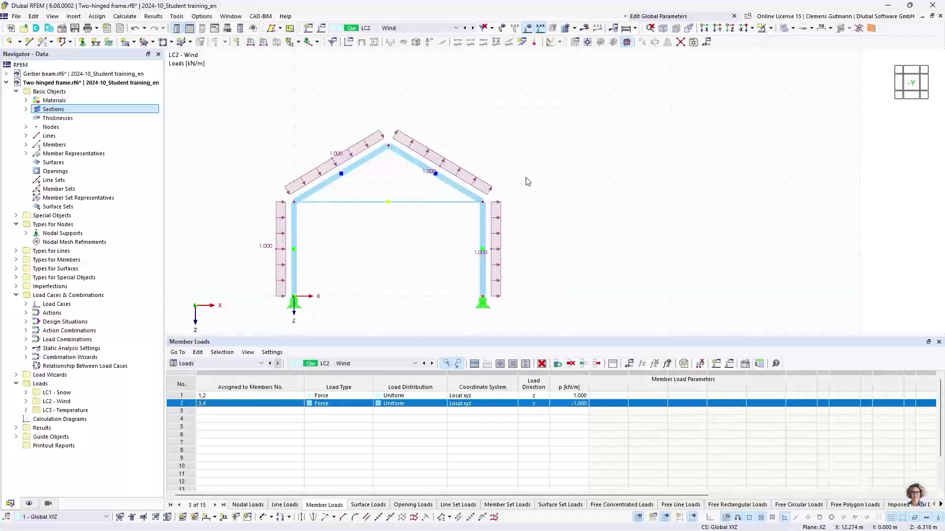
Calculate all load cases and load combinations of the frame.
{"action": "left_click", "coordinate": [626, 30]}
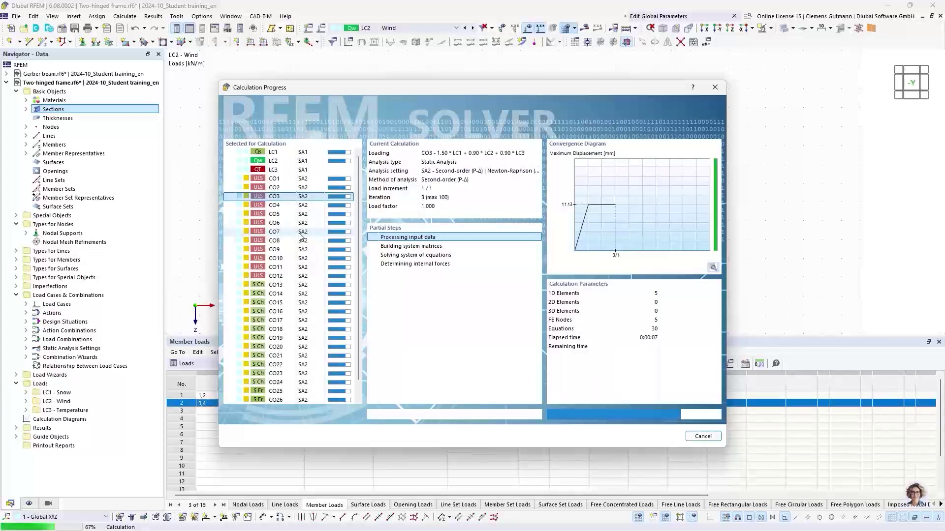
{"action": "scroll", "coordinate": [301, 237], "scroll_direction": "down", "scroll_amount": 1}
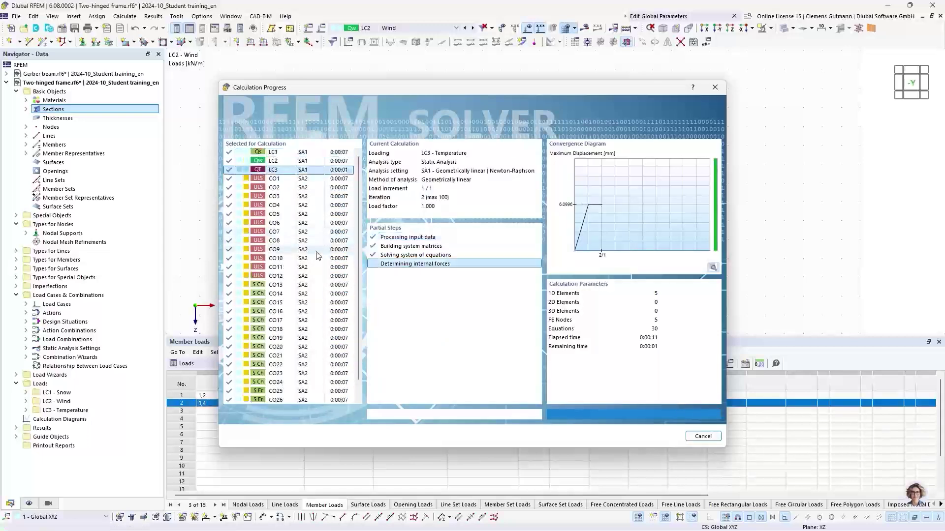
{"action": "middle_click_drag", "start_coordinate": [280, 235], "coordinate": [382, 226]}
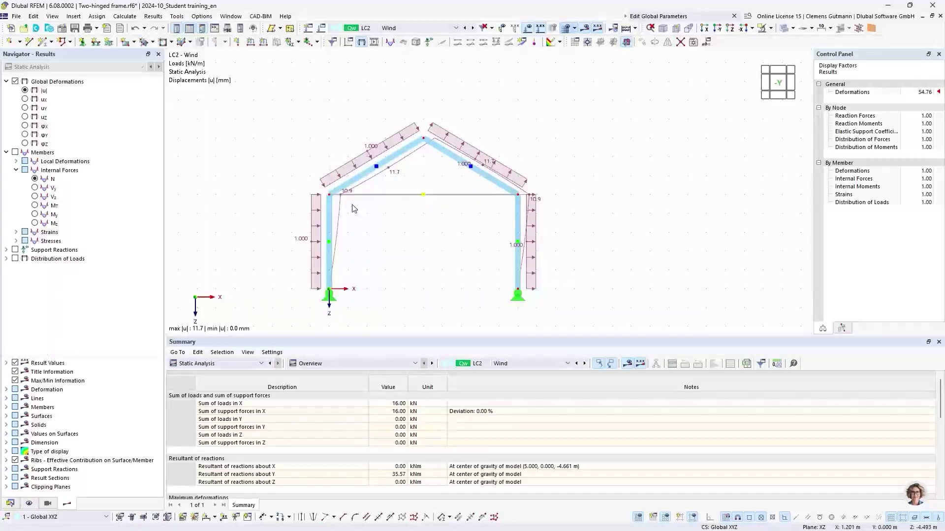
View the global deformations of load case LC1 Snow with the members displayed as a wireframe model.
{"action": "left_click", "coordinate": [424, 29]}
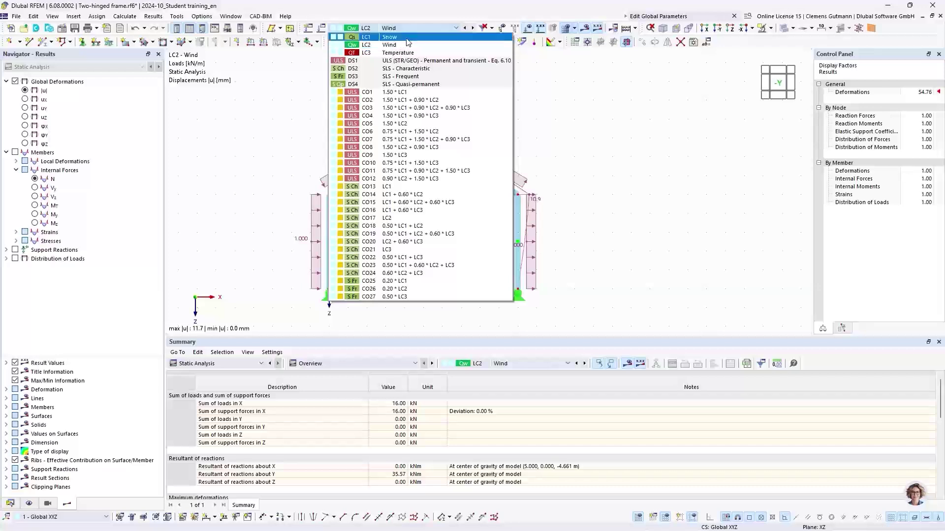
{"action": "left_click", "coordinate": [408, 37]}
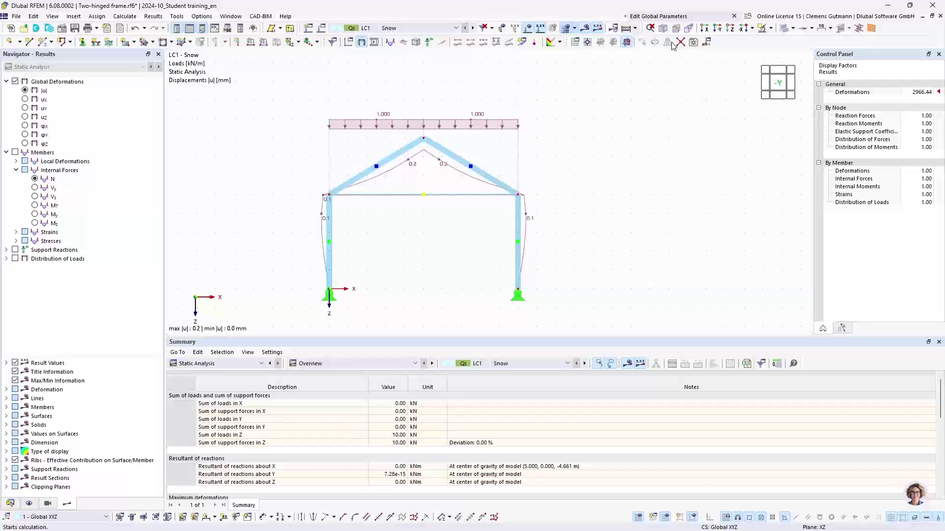
{"action": "left_click", "coordinate": [785, 29]}
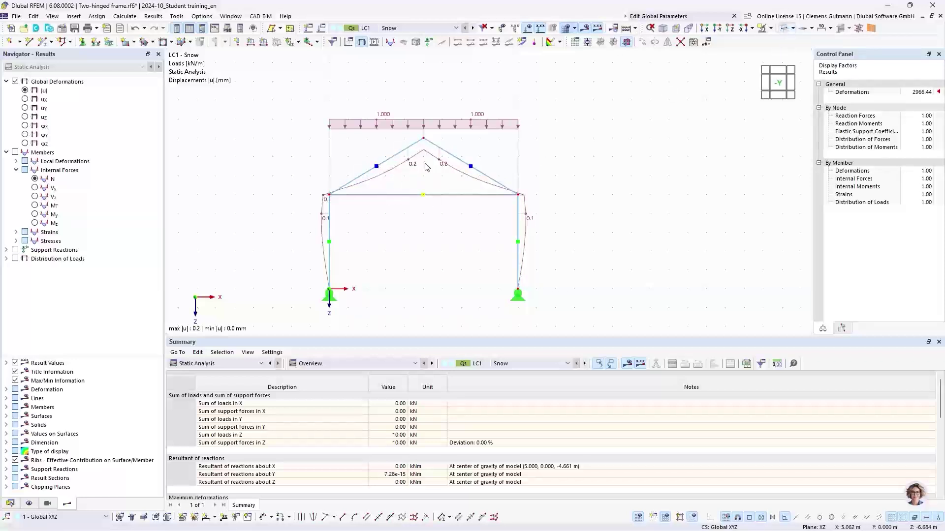
{"action": "scroll", "coordinate": [433, 187], "scroll_direction": "up", "scroll_amount": 1}
{"action": "scroll", "coordinate": [416, 193], "scroll_direction": "up", "scroll_amount": 1}
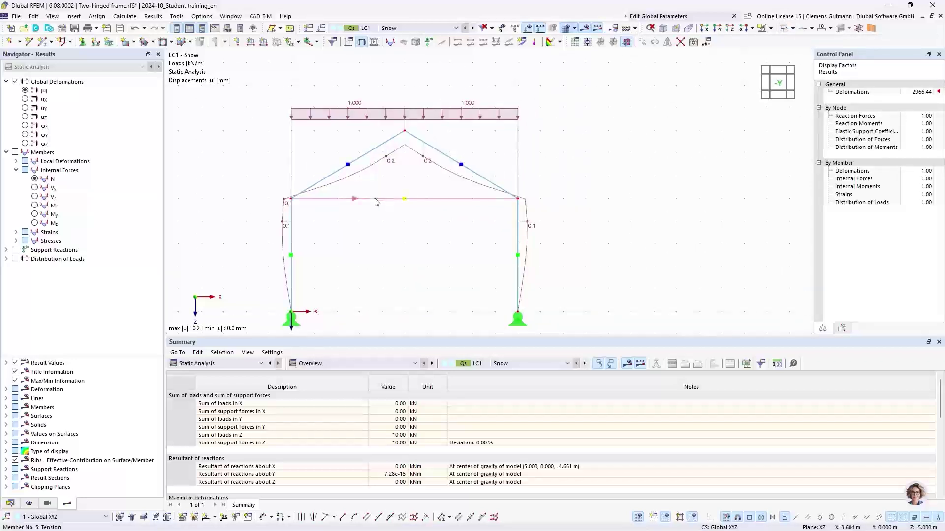
{"action": "middle_click_drag", "start_coordinate": [411, 191], "coordinate": [426, 174]}
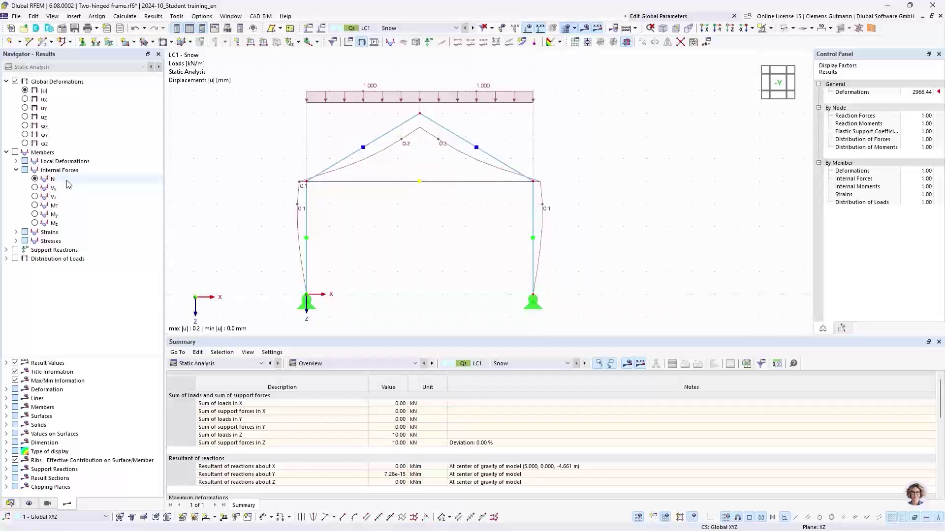
Look at the axial forces N for LC1 Snow, and view the total displacements |u| for LC2 Wind with the loads hidden.
{"action": "left_click", "coordinate": [35, 179]}
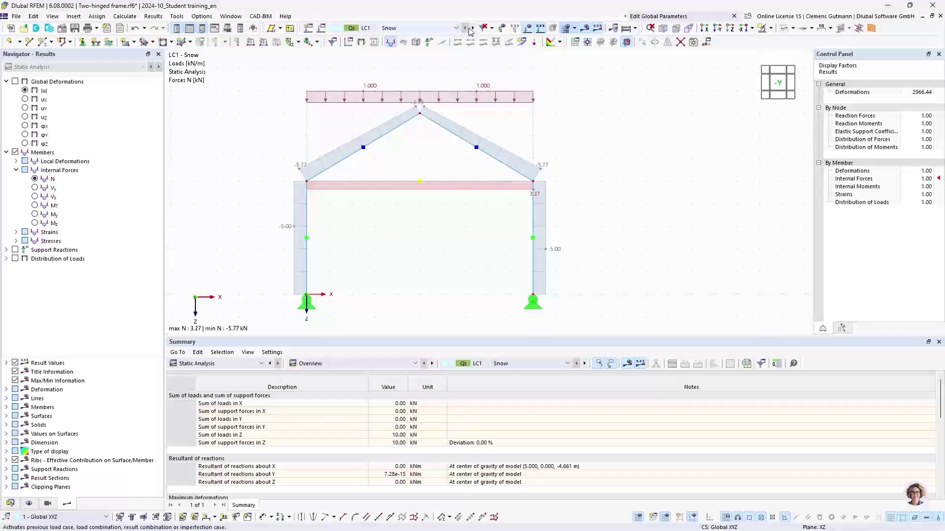
{"action": "left_click", "coordinate": [44, 90]}
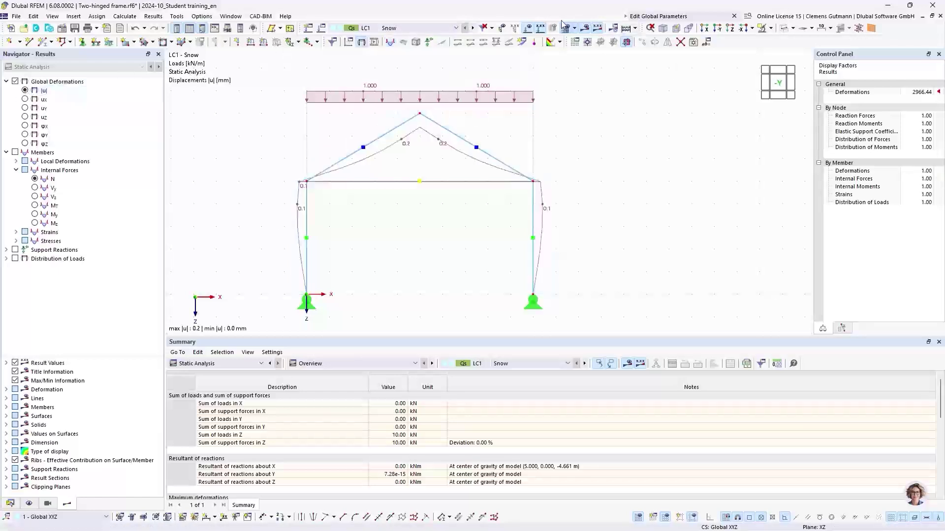
{"action": "left_click", "coordinate": [473, 28]}
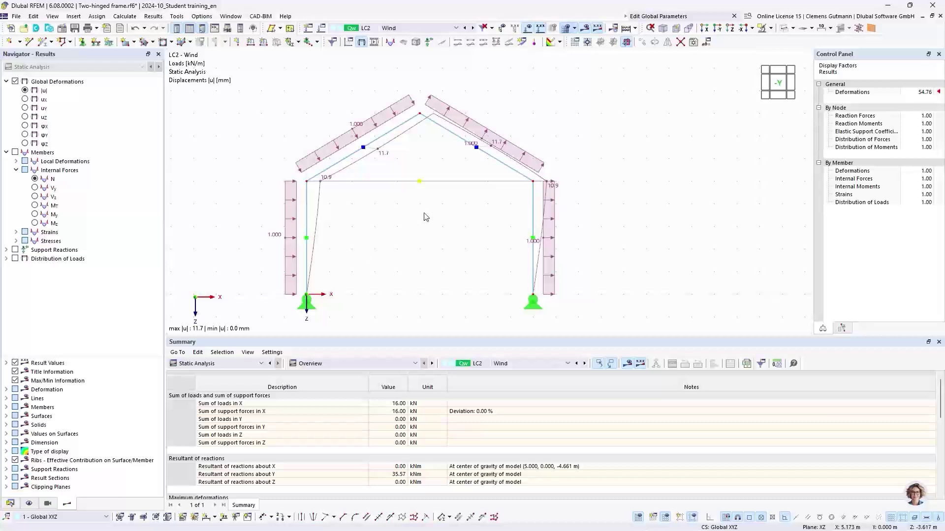
{"action": "left_click", "coordinate": [530, 31]}
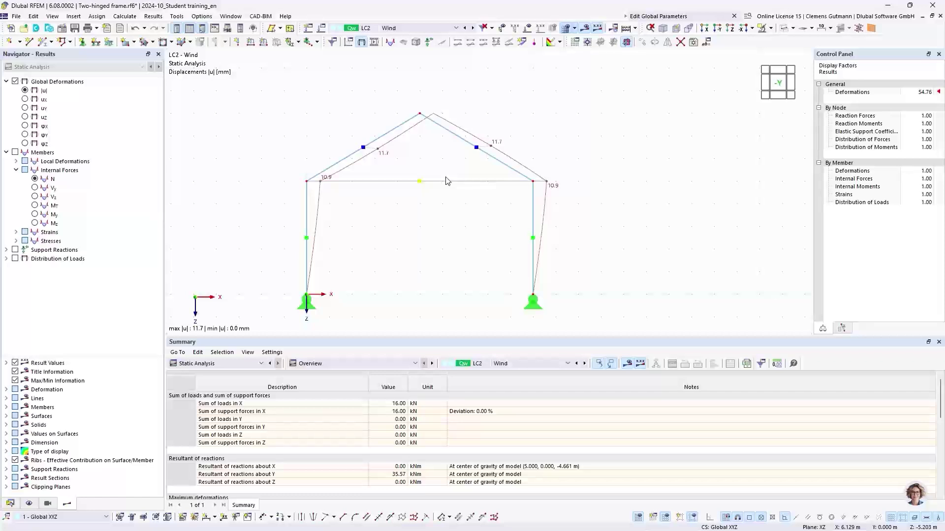
View the axial forces N for LC2 Wind, and compare the axial forces N and total displacements |u| for LC3 Temperature.
{"action": "left_click", "coordinate": [35, 179]}
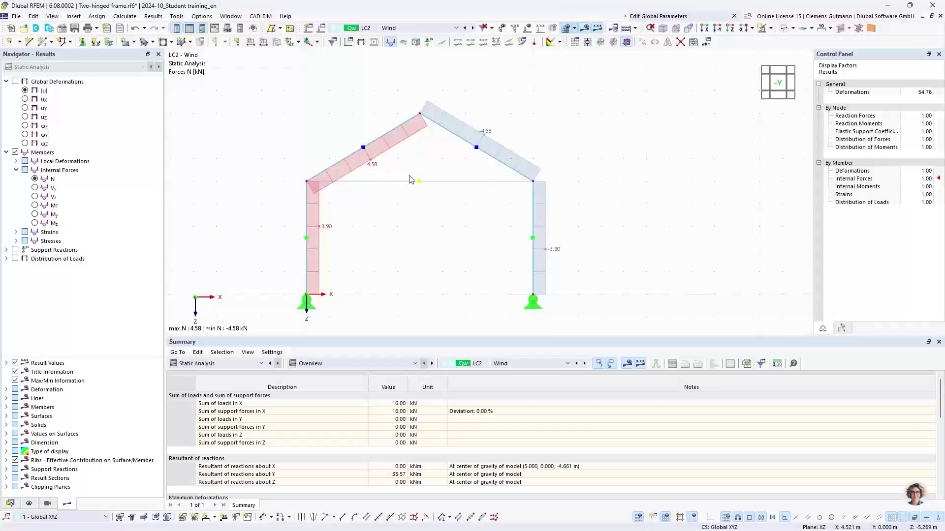
{"action": "left_click", "coordinate": [413, 30]}
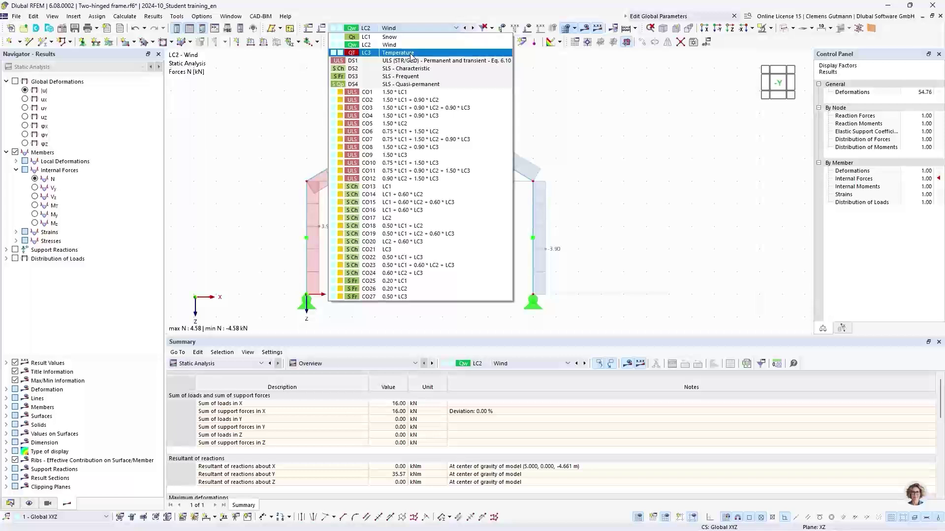
{"action": "left_click", "coordinate": [411, 54]}
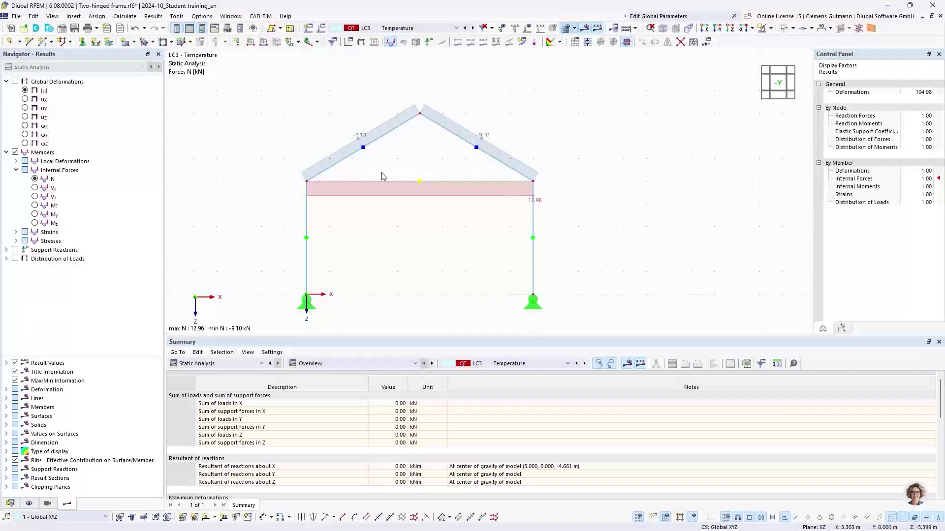
{"action": "left_click", "coordinate": [25, 90]}
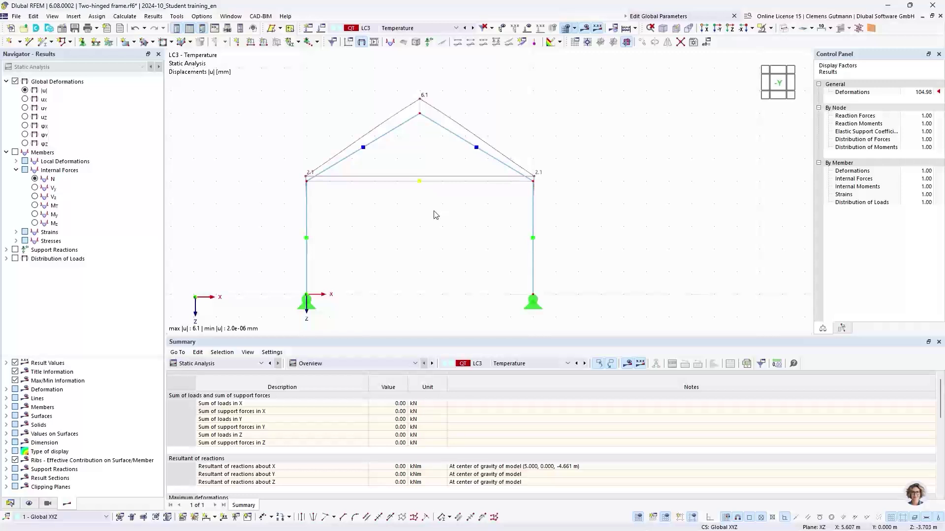
{"action": "left_click", "coordinate": [35, 182]}
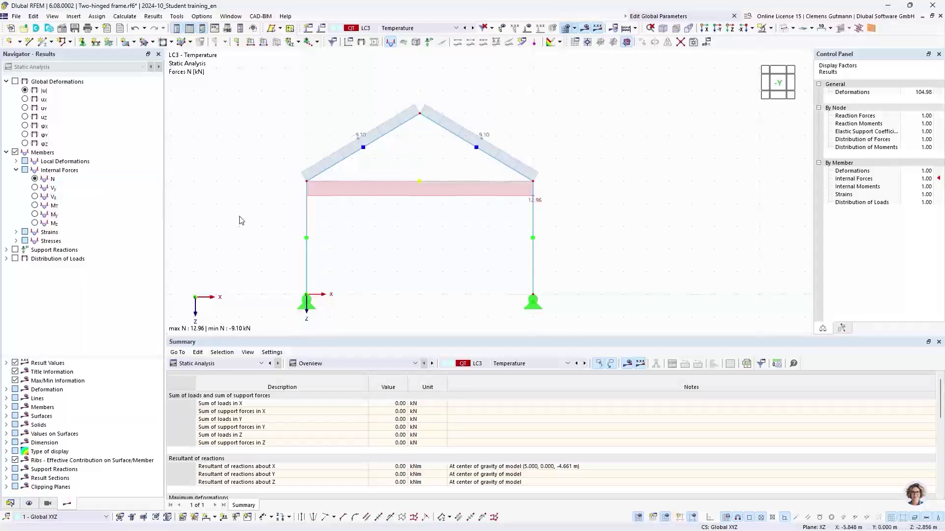
View the support reactions for LC3 Temperature and LC2 Wind with the member results hidden.
{"action": "left_click", "coordinate": [15, 250]}
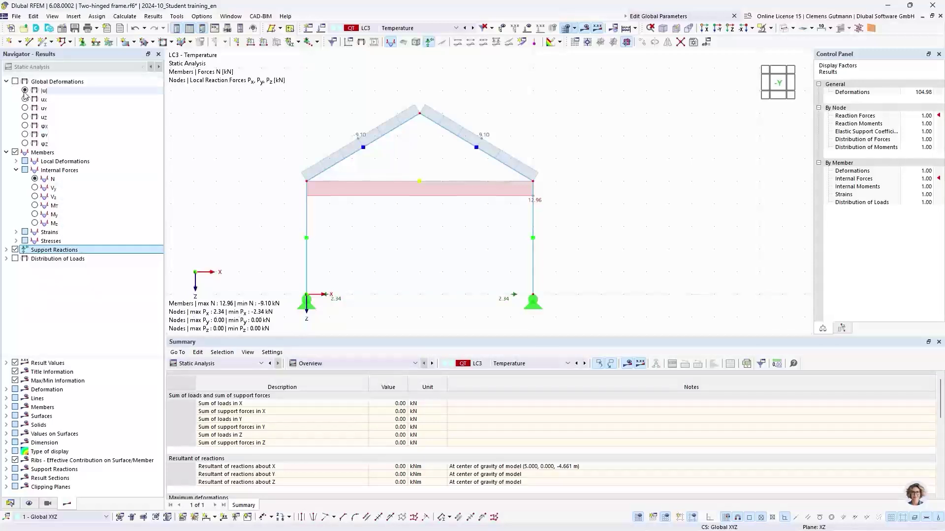
{"action": "left_click", "coordinate": [15, 153]}
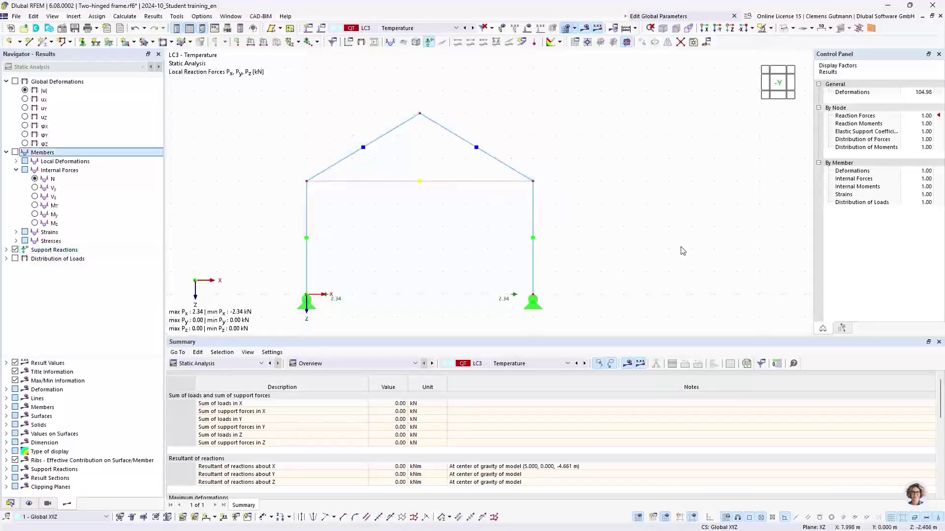
{"action": "middle_click_drag", "start_coordinate": [423, 242], "coordinate": [460, 175]}
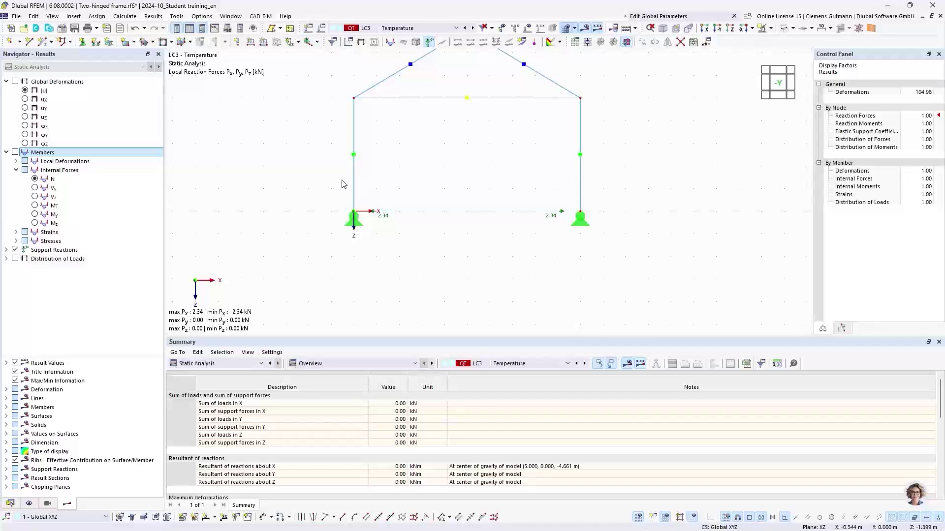
{"action": "left_click", "coordinate": [412, 30]}
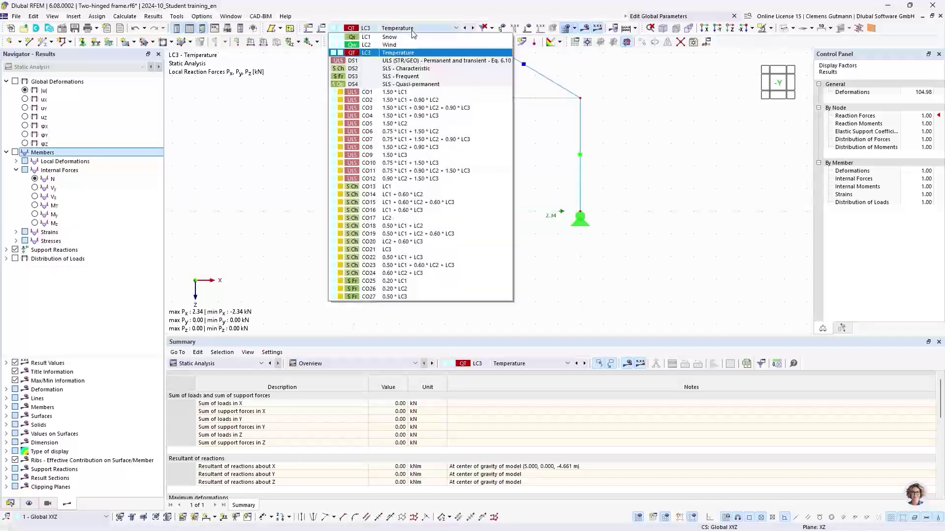
{"action": "left_click", "coordinate": [408, 45]}
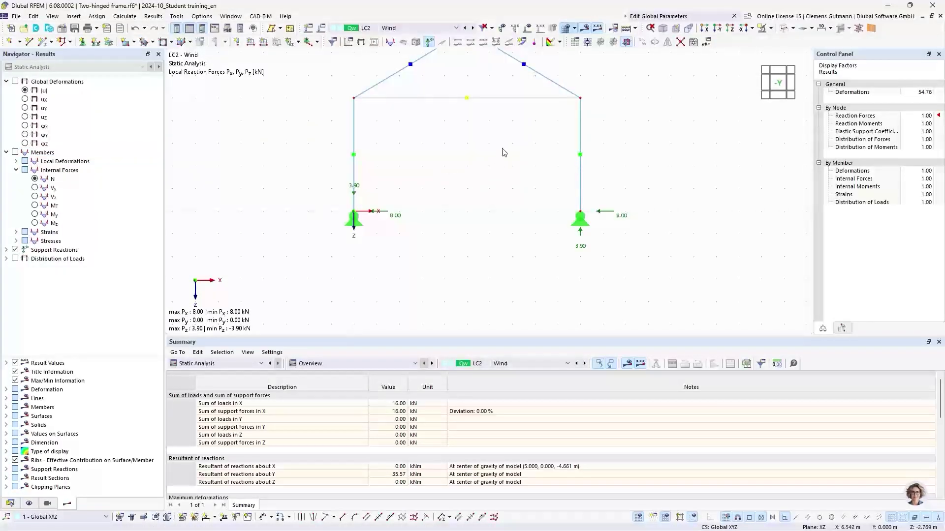
{"action": "middle_click_drag", "start_coordinate": [489, 157], "coordinate": [446, 178]}
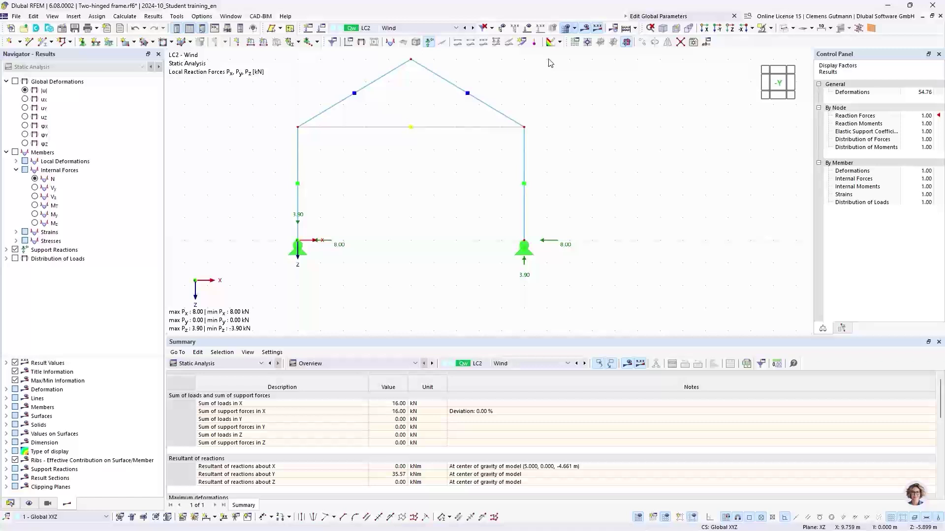
Display the loads and the total displacements |u| together with the support reactions for LC2 Wind.
{"action": "left_click", "coordinate": [528, 28]}
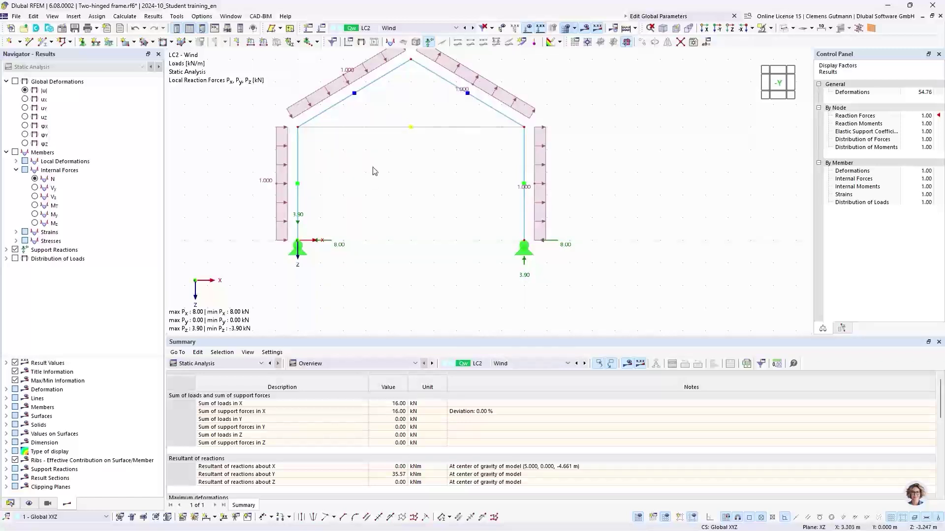
{"action": "middle_click_drag", "start_coordinate": [384, 164], "coordinate": [395, 216]}
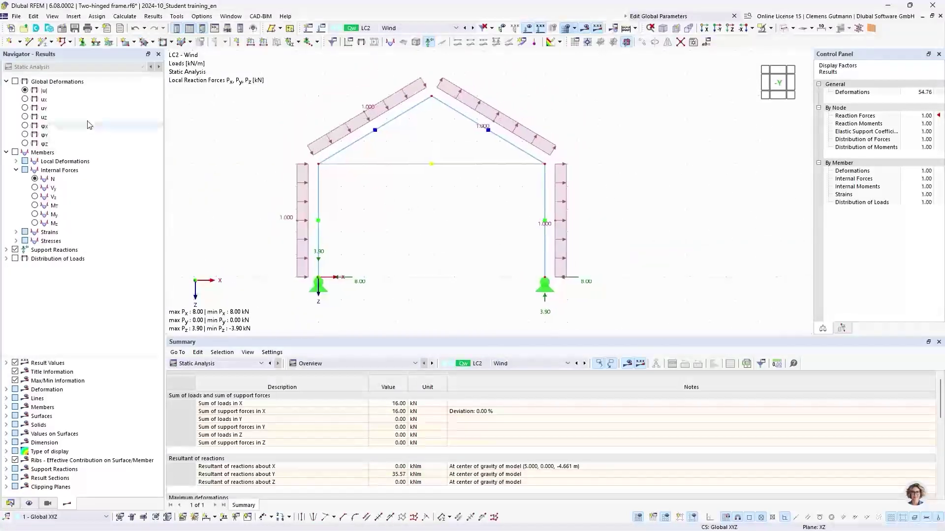
{"action": "left_click", "coordinate": [25, 91]}
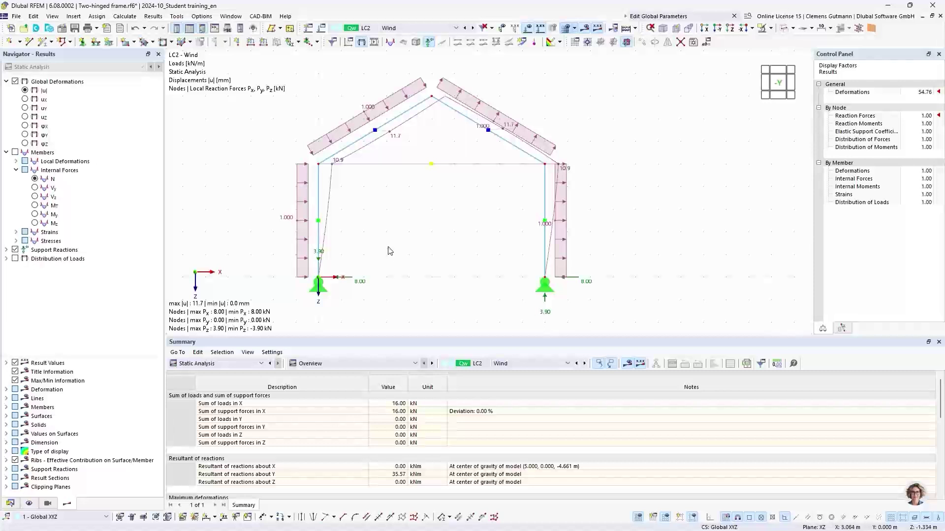
{"action": "middle_click_drag", "start_coordinate": [391, 252], "coordinate": [380, 196]}
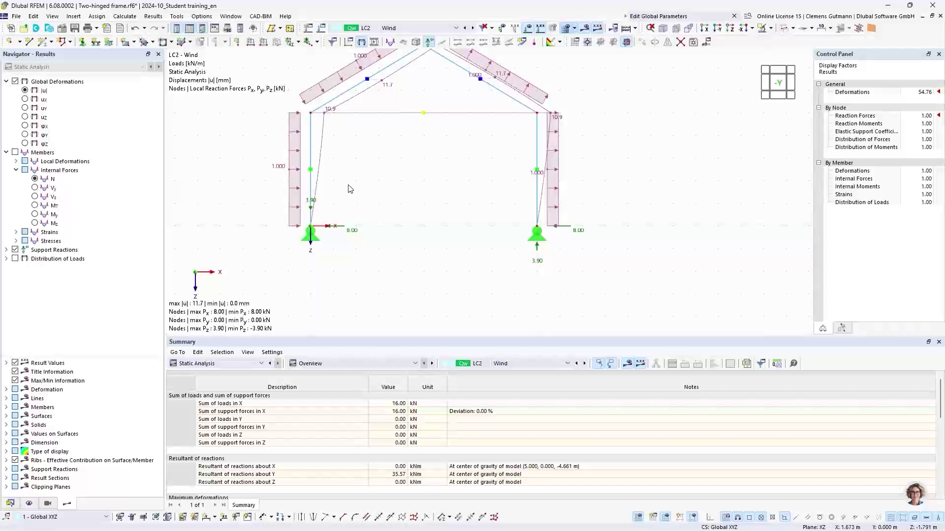
{"action": "mouse_move", "coordinate": [293, 210]}
Examine the support reactions and displacements at both column bases for load combination CO2 (1.50 * LC1 + 0.90 * LC2).
{"action": "left_click", "coordinate": [401, 29]}
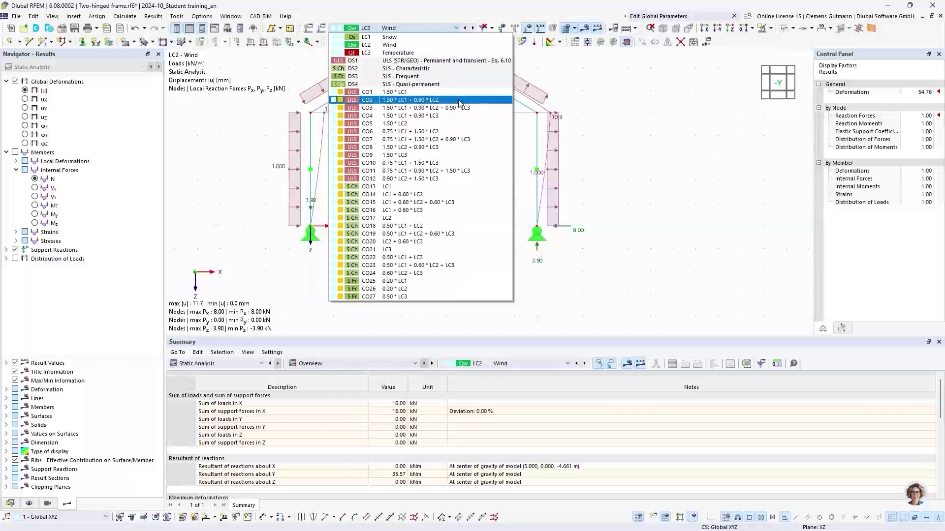
{"action": "left_click", "coordinate": [408, 100]}
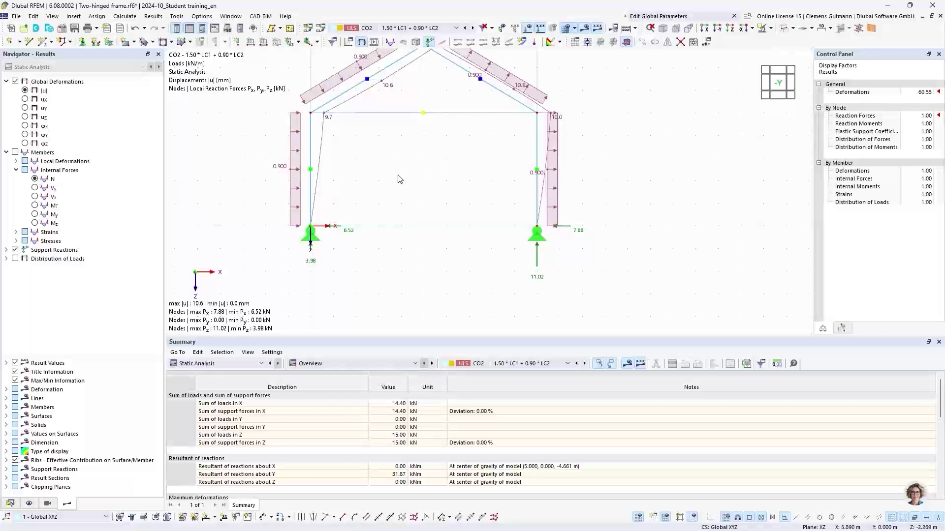
{"action": "middle_click_drag", "start_coordinate": [399, 179], "coordinate": [412, 182]}
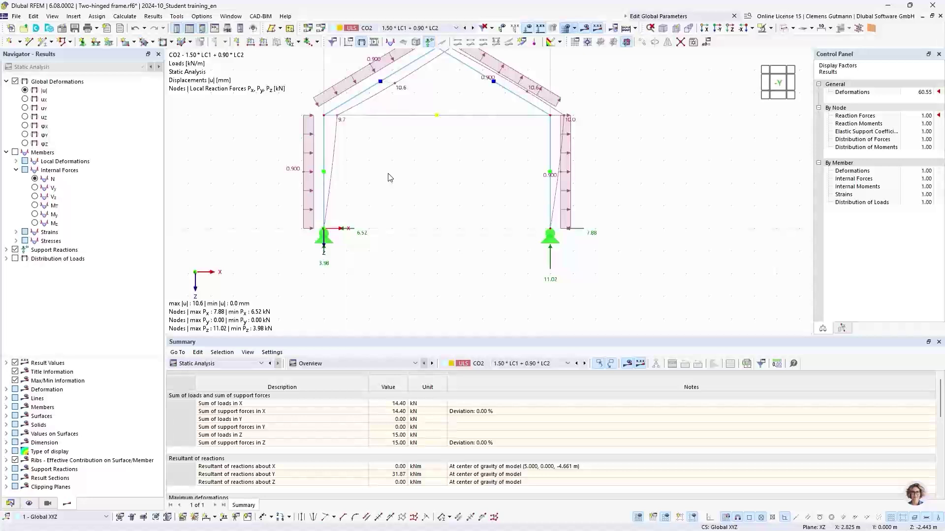
{"action": "scroll", "coordinate": [315, 251], "scroll_direction": "up", "scroll_amount": 3}
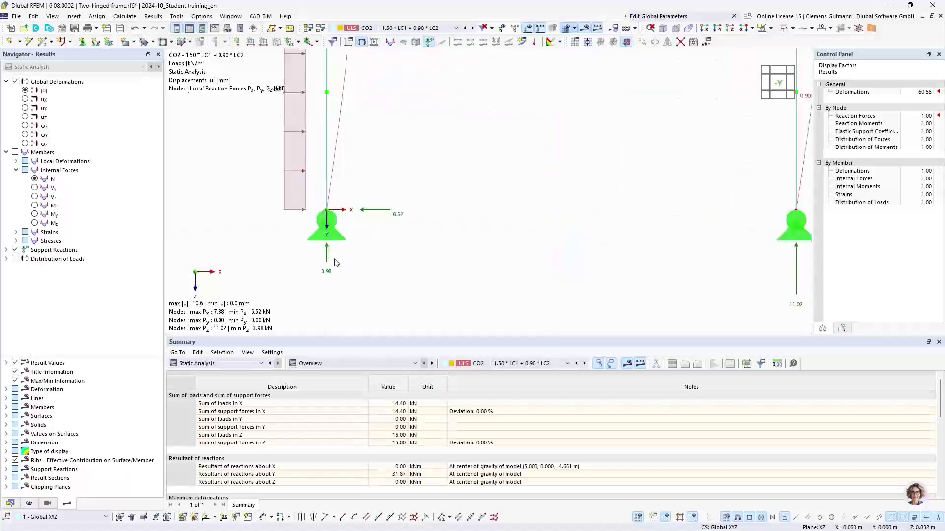
{"action": "scroll", "coordinate": [270, 239], "scroll_direction": "down", "scroll_amount": 2}
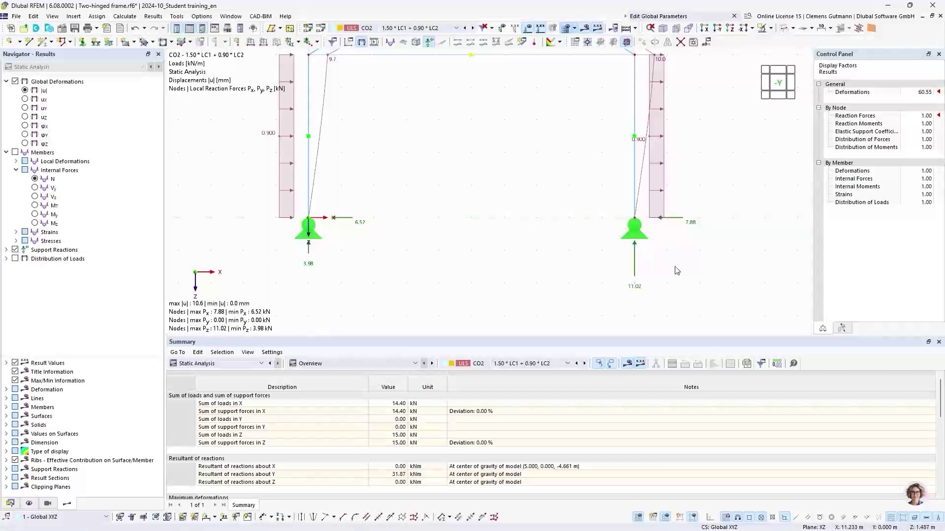
{"action": "middle_click_drag", "start_coordinate": [675, 267], "coordinate": [621, 250]}
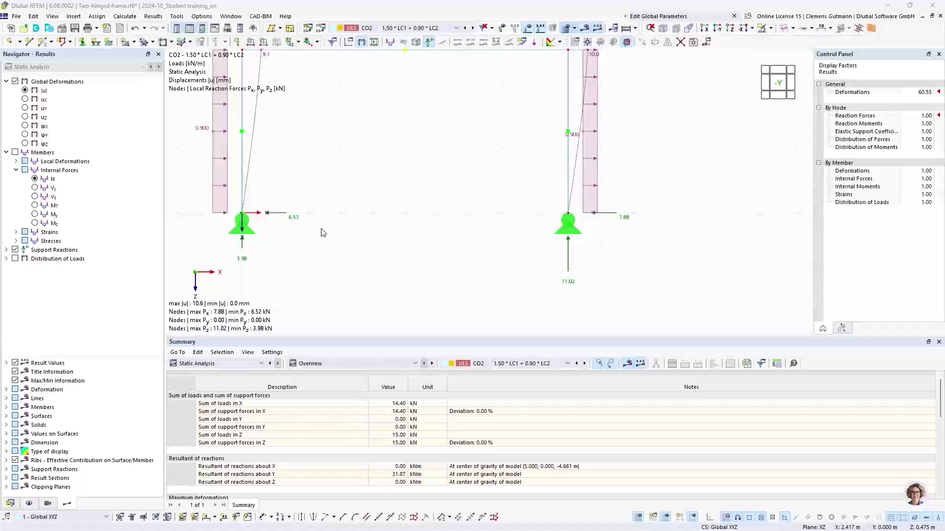
{"action": "key", "text": "alt+Tab"}
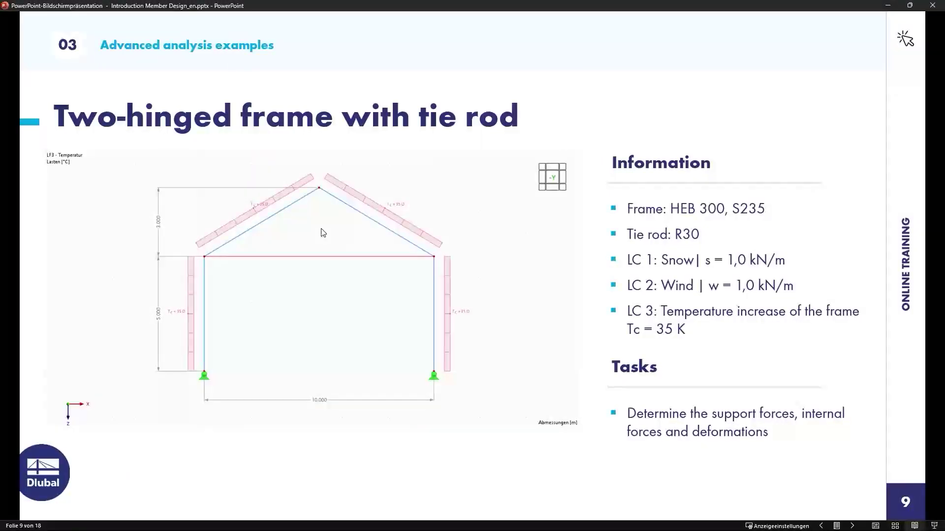
{"action": "key", "text": "Right"}
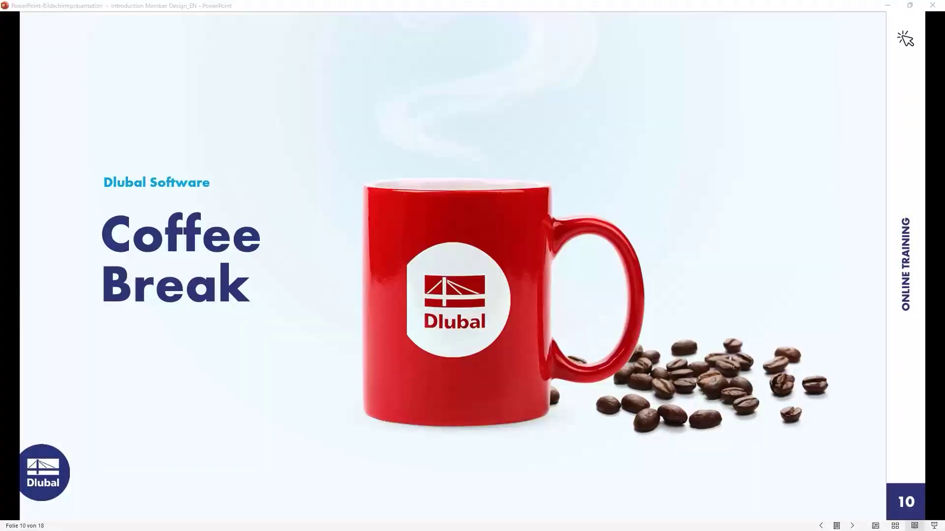
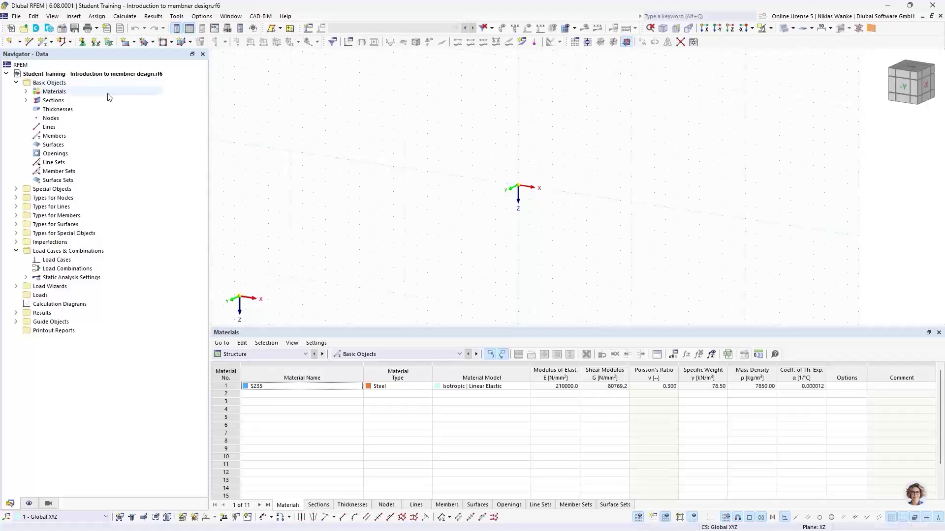
Review the model's predefined material and section, and check the model type and activated add-ons in the base data.
{"action": "left_click", "coordinate": [26, 91]}
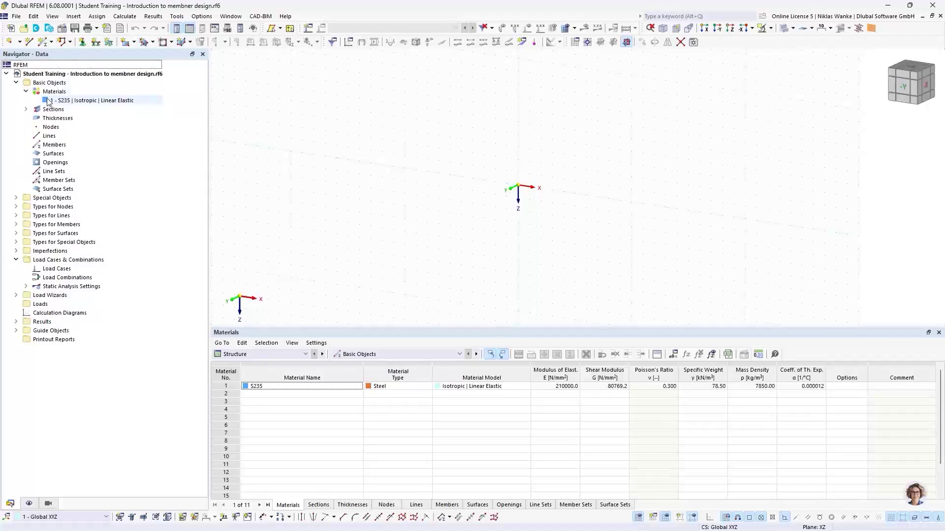
{"action": "left_click", "coordinate": [26, 109]}
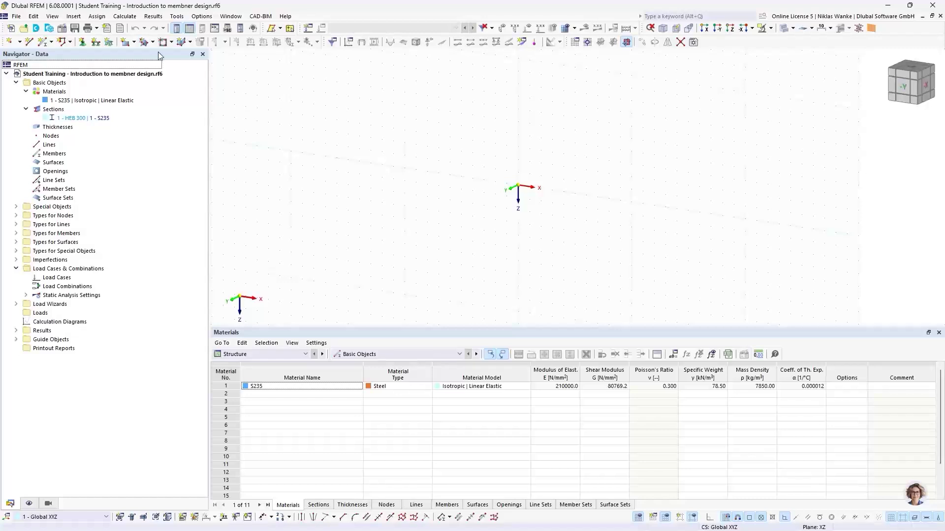
{"action": "left_click", "coordinate": [62, 28]}
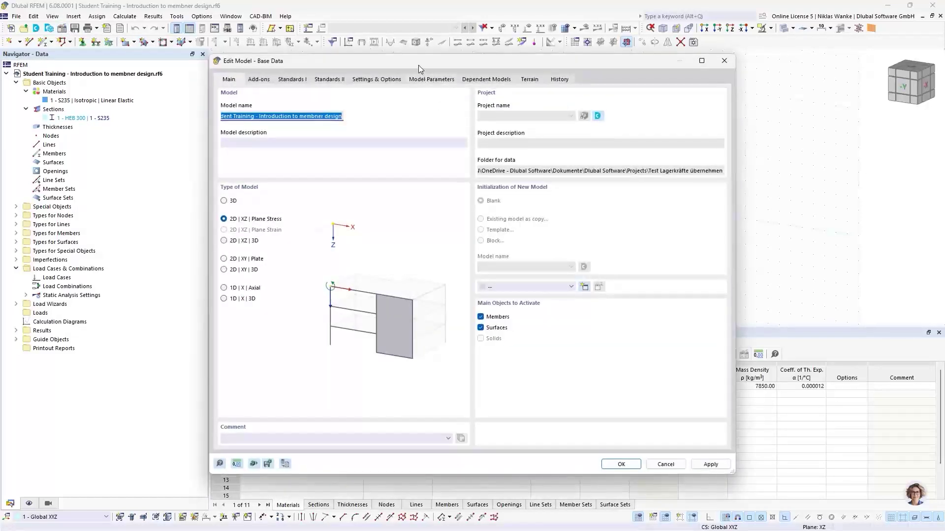
{"action": "left_click_drag", "start_coordinate": [418, 63], "coordinate": [444, 63]}
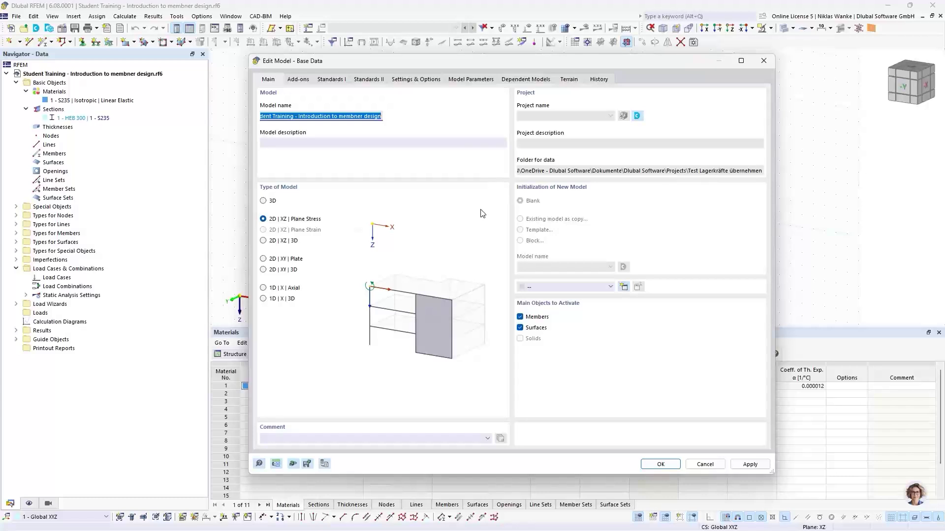
{"action": "left_click", "coordinate": [300, 81]}
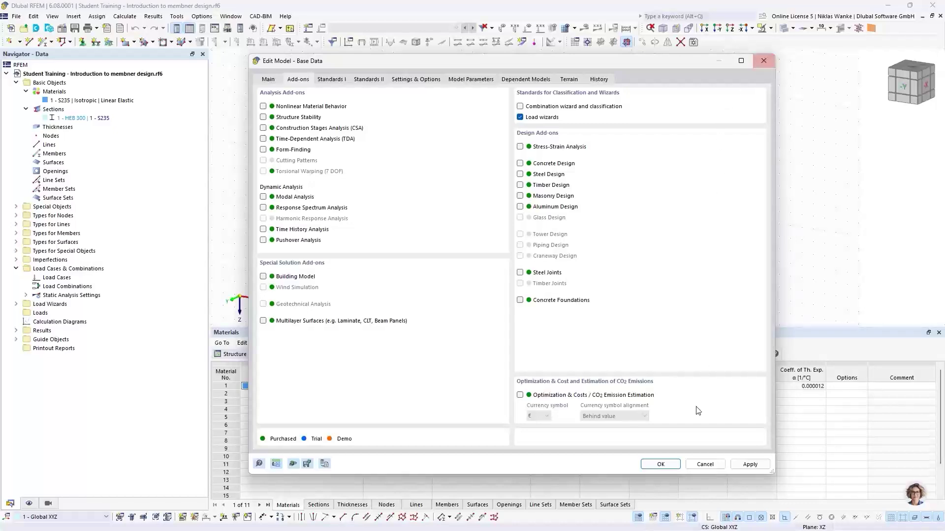
{"action": "left_click", "coordinate": [660, 464]}
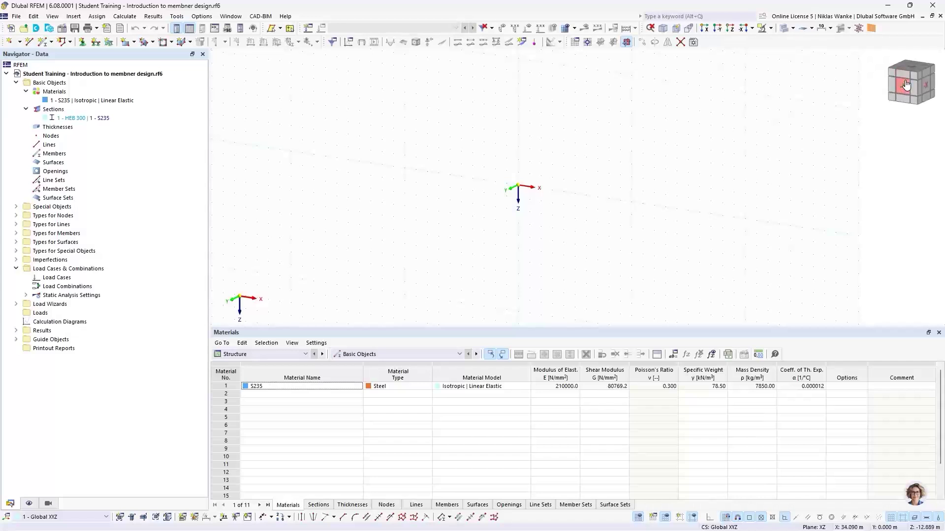
View the model in the -Y direction and start defining a new single member with the general options.
{"action": "mouse_move", "coordinate": [563, 205]}
{"action": "middle_mouse_down", "text": "ctrl"}
{"action": "mouse_move", "coordinate": [557, 211]}
{"action": "mouse_move", "coordinate": [559, 200]}
{"action": "middle_mouse_up", "text": "ctrl"}
{"action": "left_click", "coordinate": [903, 92]}
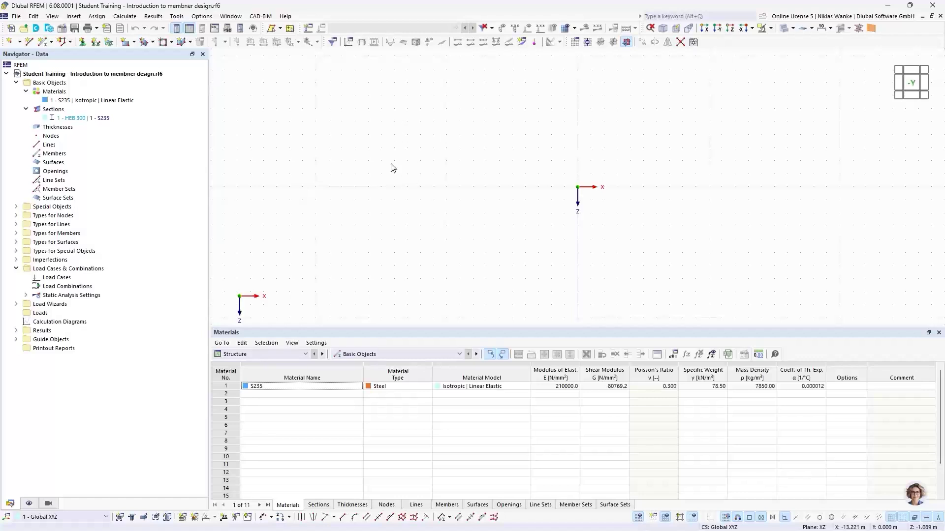
{"action": "left_click", "coordinate": [51, 42]}
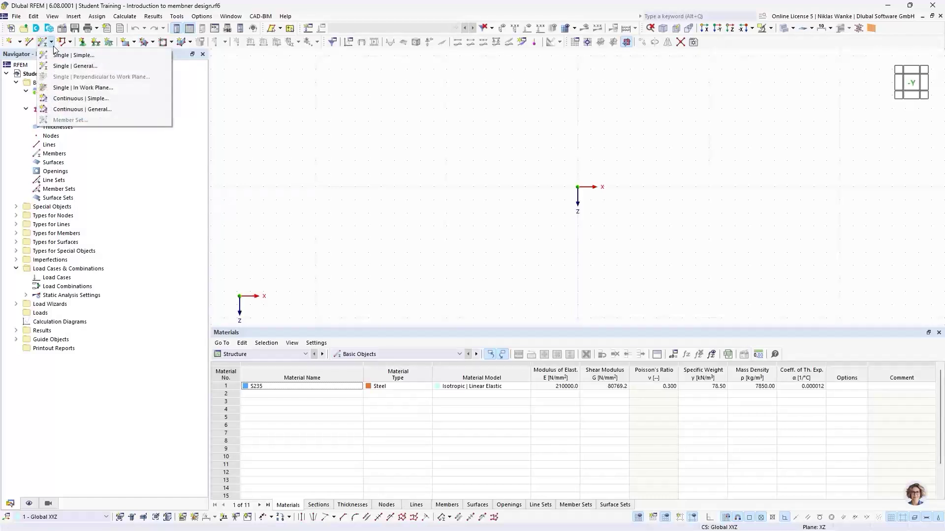
{"action": "left_click", "coordinate": [93, 68]}
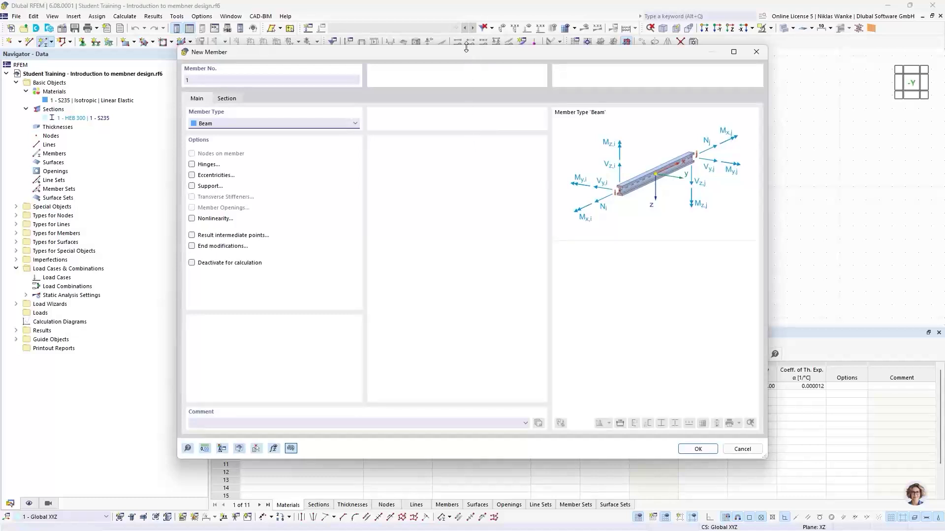
{"action": "left_click_drag", "start_coordinate": [455, 53], "coordinate": [473, 64]}
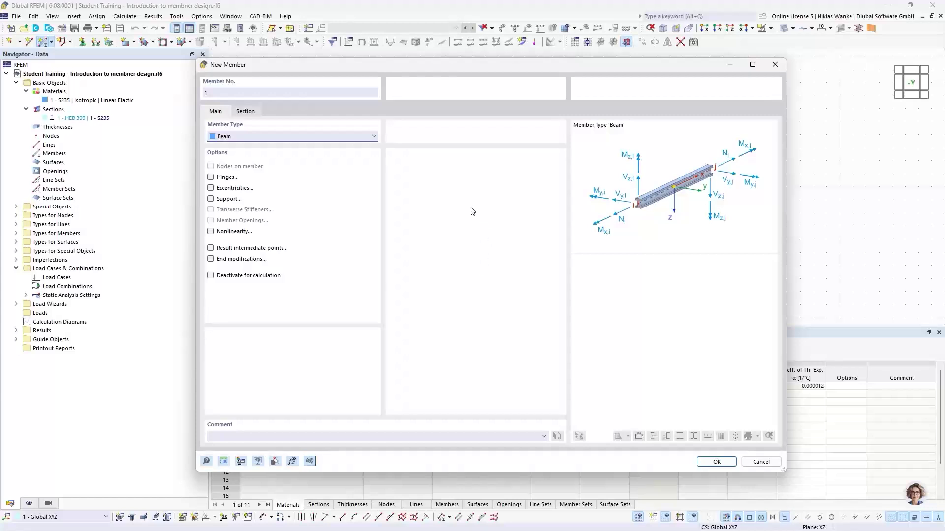
Switch the new member's type between Beam and Truss (only N) to compare their internal forces, ending on Truss (only N).
{"action": "left_click", "coordinate": [362, 137]}
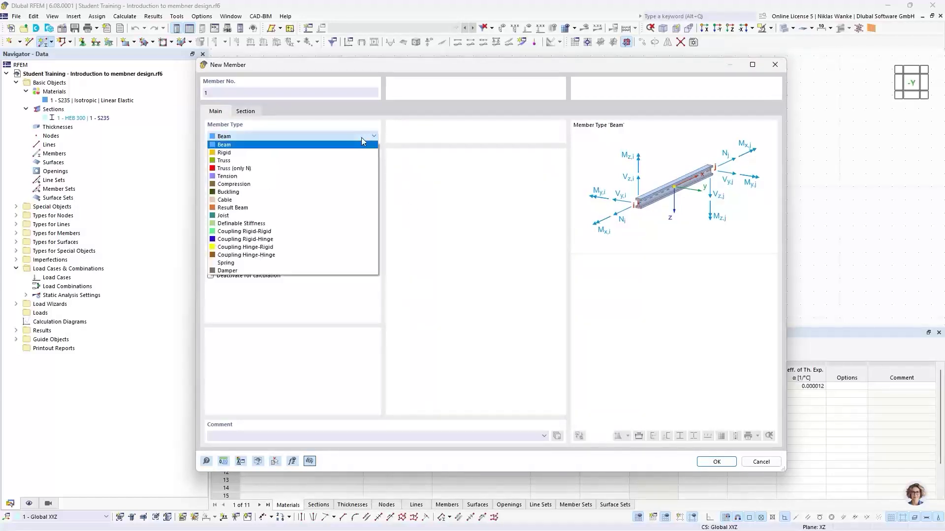
{"action": "left_click", "coordinate": [264, 170]}
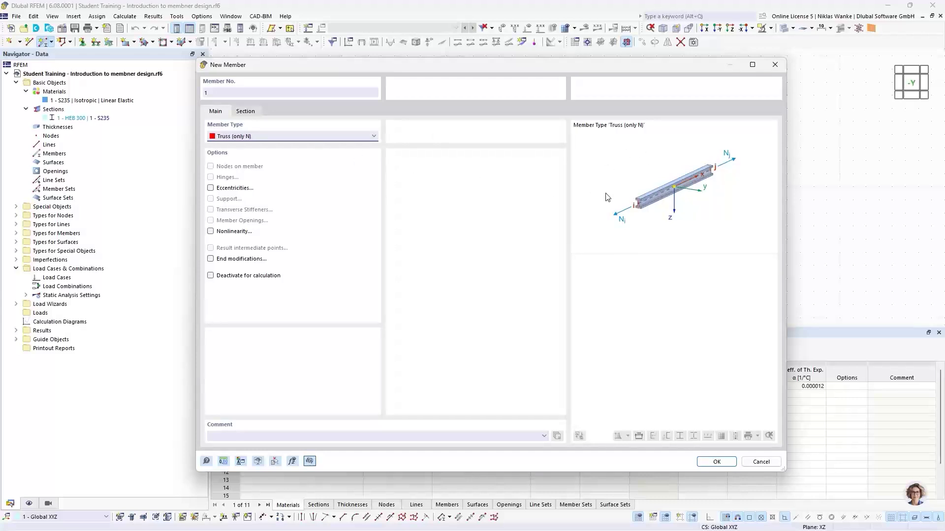
{"action": "left_click", "coordinate": [277, 141]}
{"action": "left_click", "coordinate": [230, 145]}
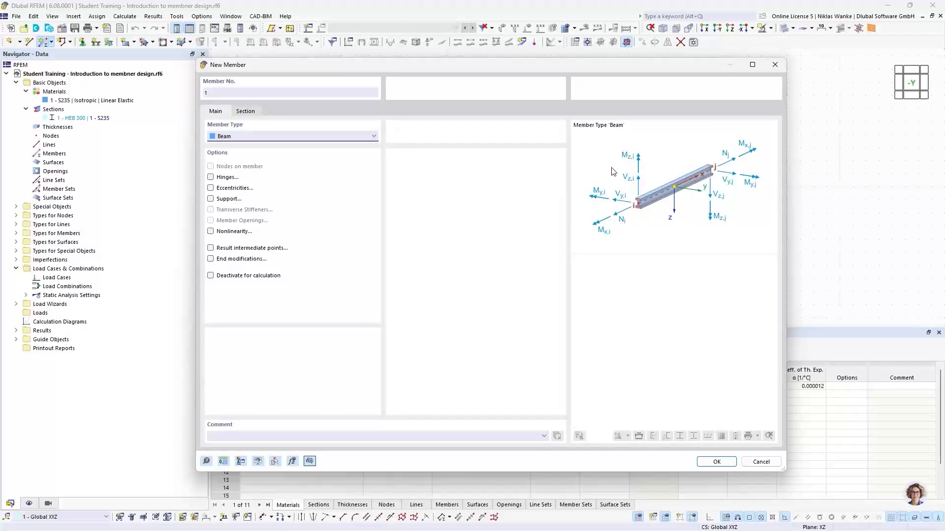
{"action": "left_click", "coordinate": [242, 138]}
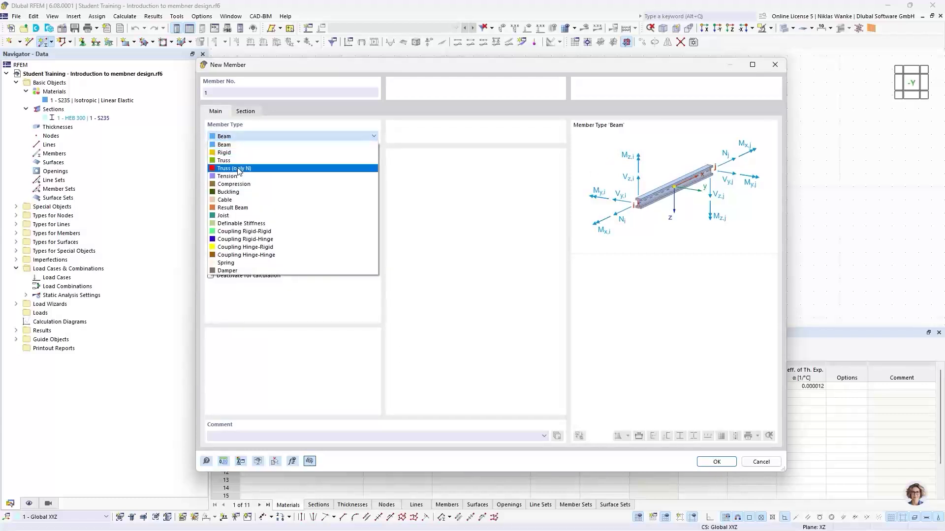
{"action": "left_click", "coordinate": [237, 168]}
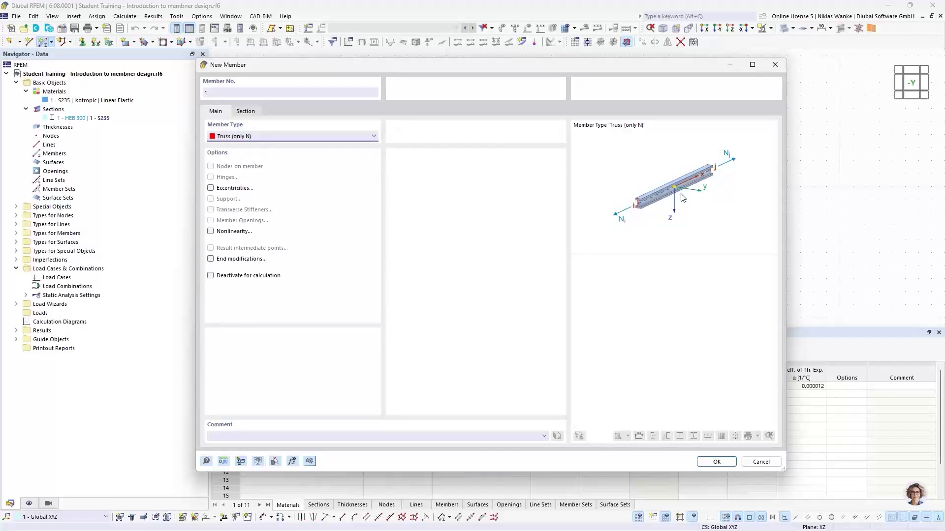
{"action": "left_click", "coordinate": [290, 137]}
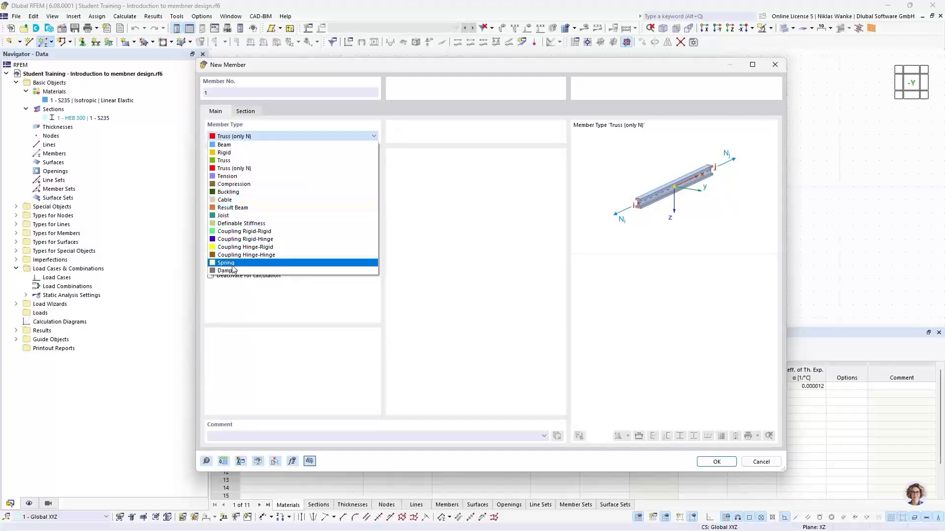
{"action": "left_click", "coordinate": [258, 137]}
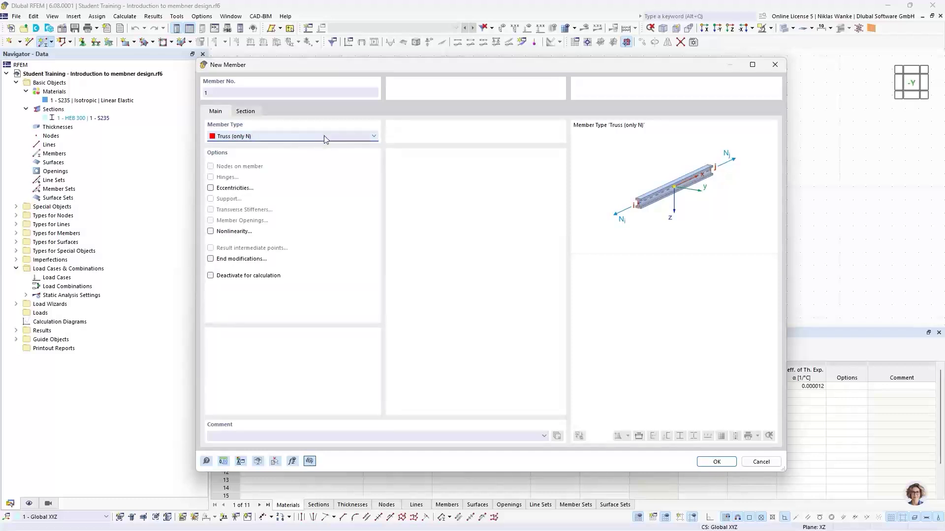
Open the online manual page for the member's main settings and read the descriptions of the member types.
{"action": "left_click", "coordinate": [206, 461]}
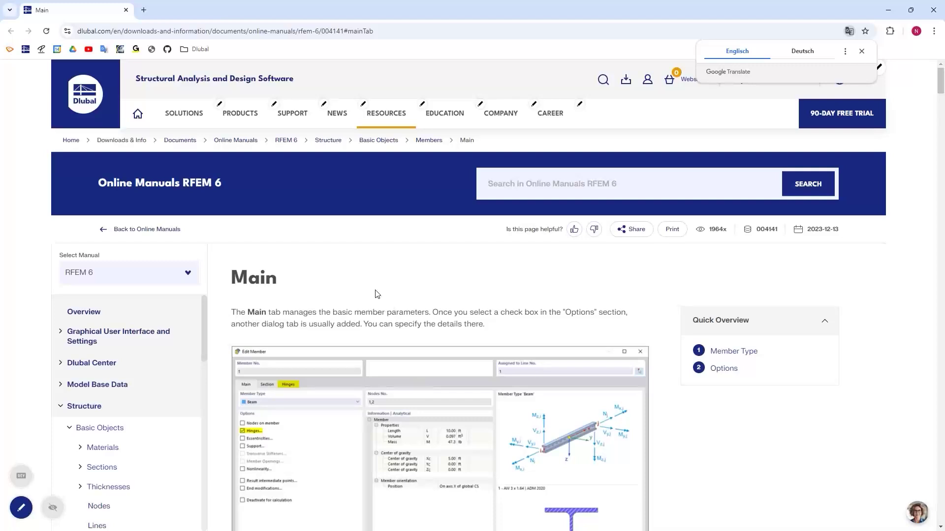
{"action": "scroll", "coordinate": [396, 309], "scroll_direction": "down", "scroll_amount": 4}
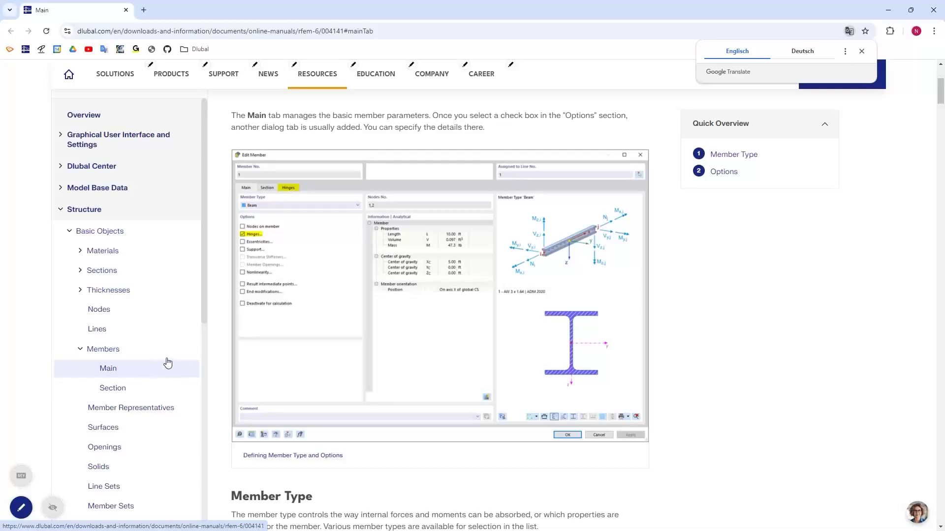
{"action": "scroll", "coordinate": [169, 362], "scroll_direction": "up", "scroll_amount": 2}
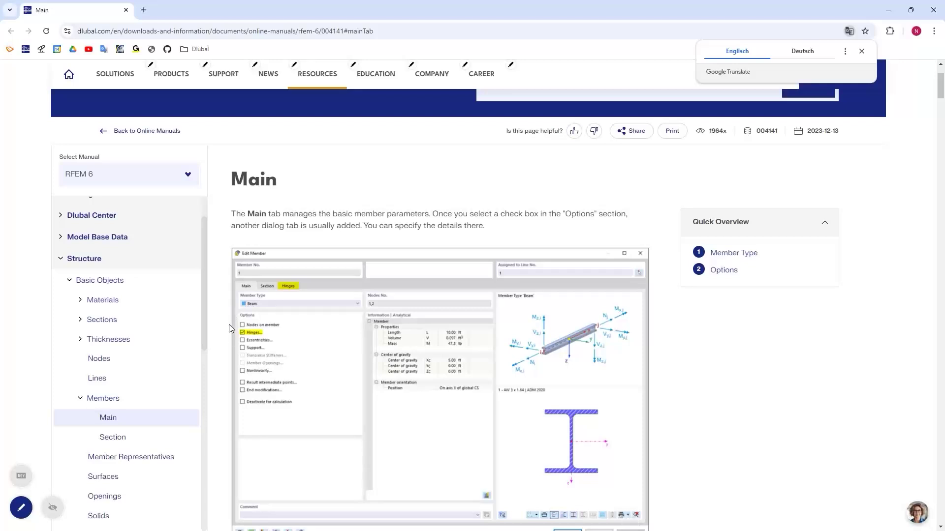
{"action": "scroll", "coordinate": [231, 321], "scroll_direction": "down", "scroll_amount": 6}
{"action": "scroll", "coordinate": [233, 326], "scroll_direction": "down", "scroll_amount": 4}
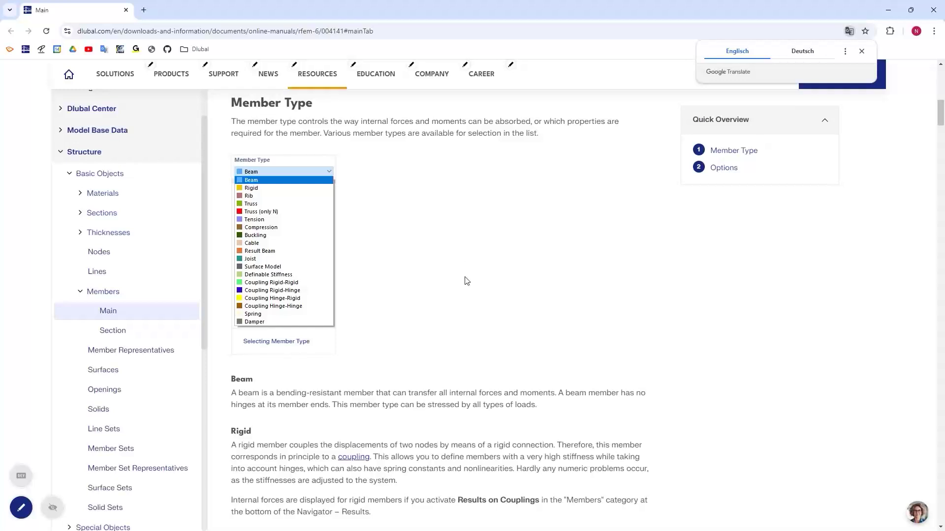
{"action": "scroll", "coordinate": [467, 281], "scroll_direction": "up", "scroll_amount": 1}
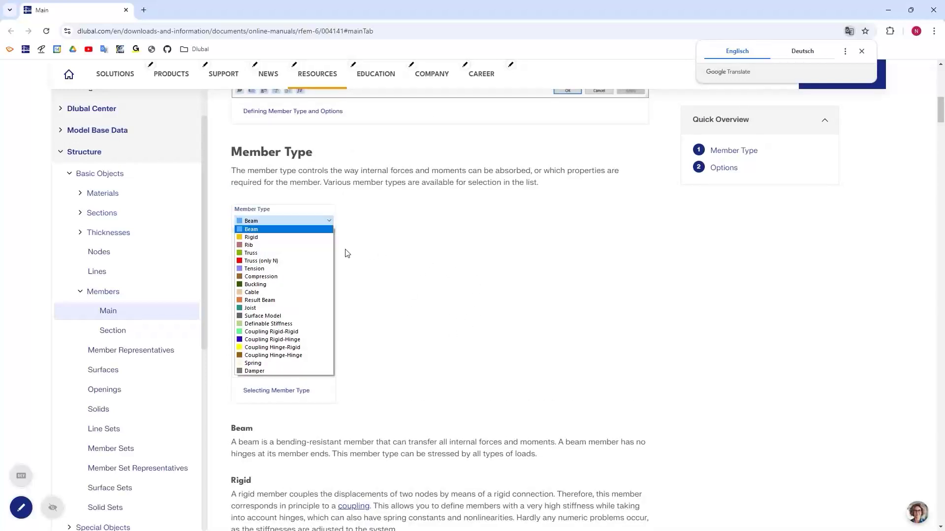
{"action": "scroll", "coordinate": [376, 348], "scroll_direction": "down", "scroll_amount": 2}
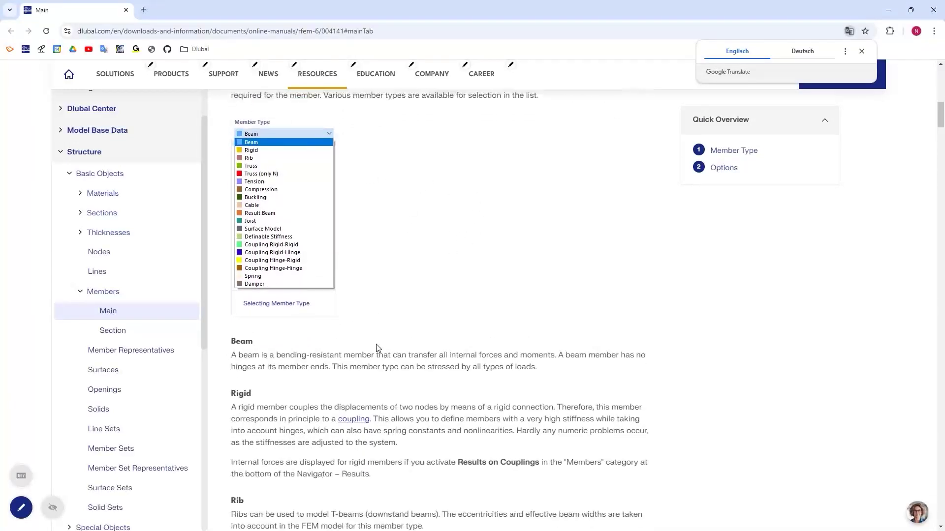
{"action": "scroll", "coordinate": [377, 348], "scroll_direction": "down", "scroll_amount": 1}
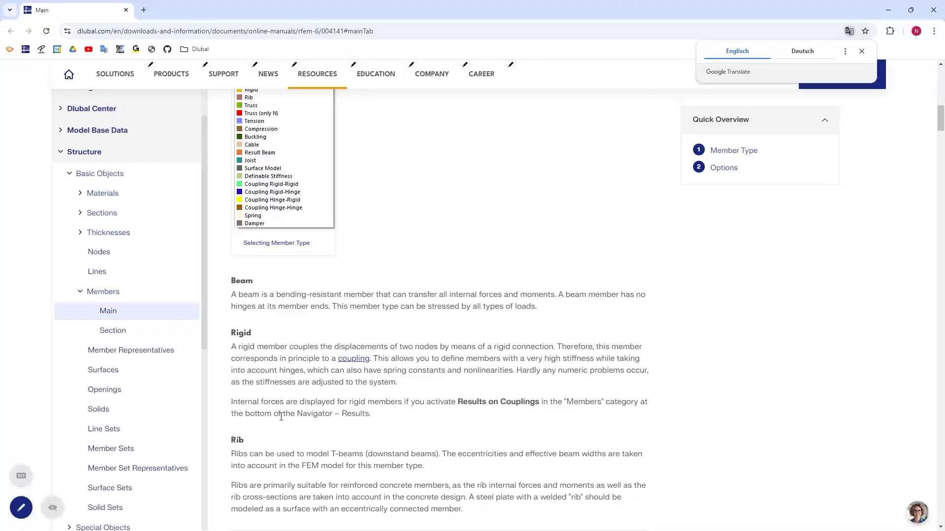
Read the Truss (only N) member type description and its tip in the online manual, and return to Dlubal RFEM.
{"action": "scroll", "coordinate": [296, 408], "scroll_direction": "down", "scroll_amount": 5}
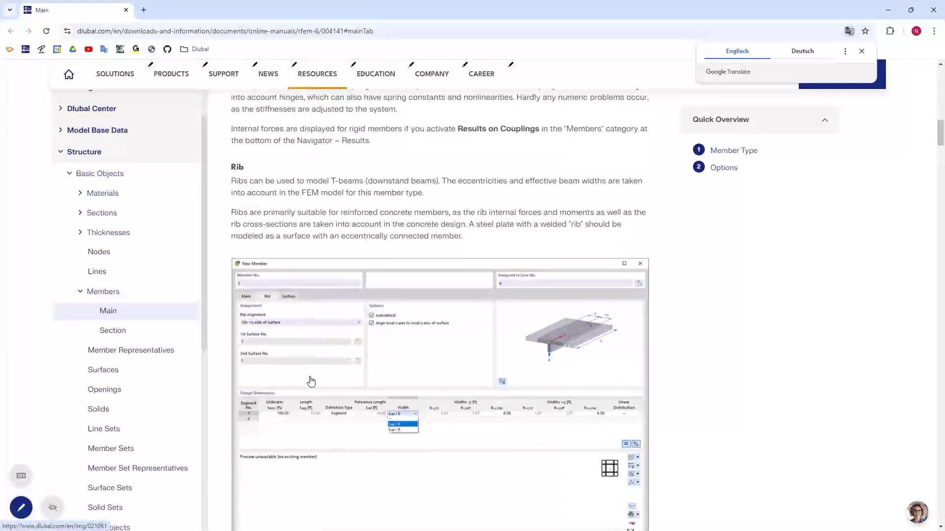
{"action": "scroll", "coordinate": [311, 382], "scroll_direction": "down", "scroll_amount": 17}
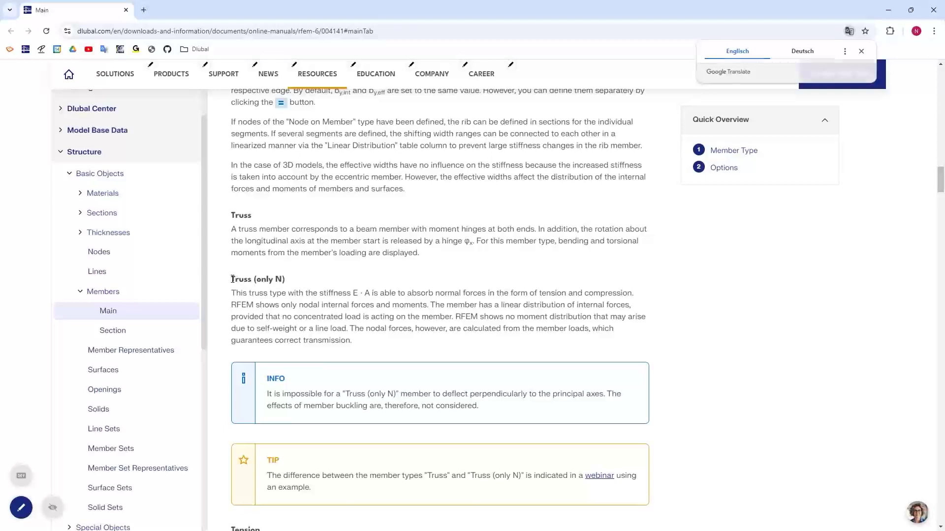
{"action": "left_click_drag", "start_coordinate": [232, 279], "coordinate": [281, 279]}
{"action": "left_click", "coordinate": [336, 278]}
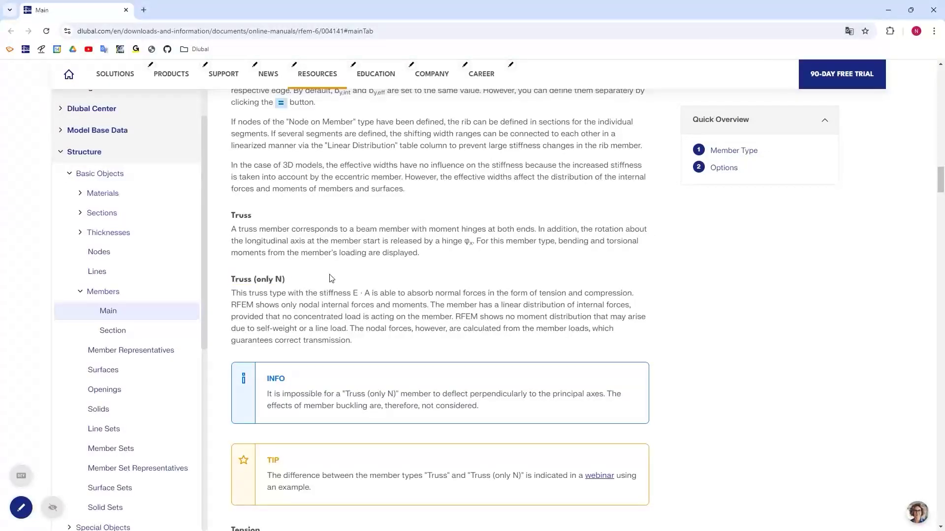
{"action": "scroll", "coordinate": [322, 271], "scroll_direction": "down", "scroll_amount": 3}
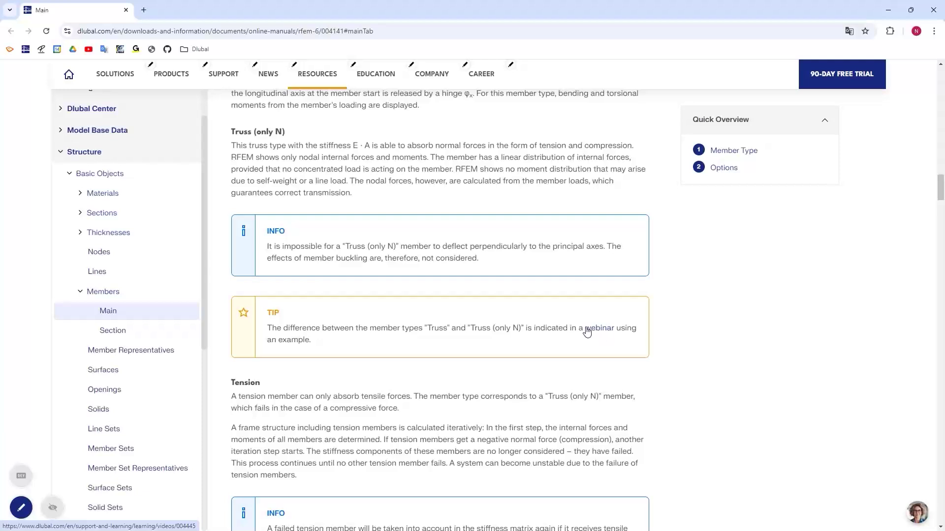
{"action": "left_click", "coordinate": [933, 11]}
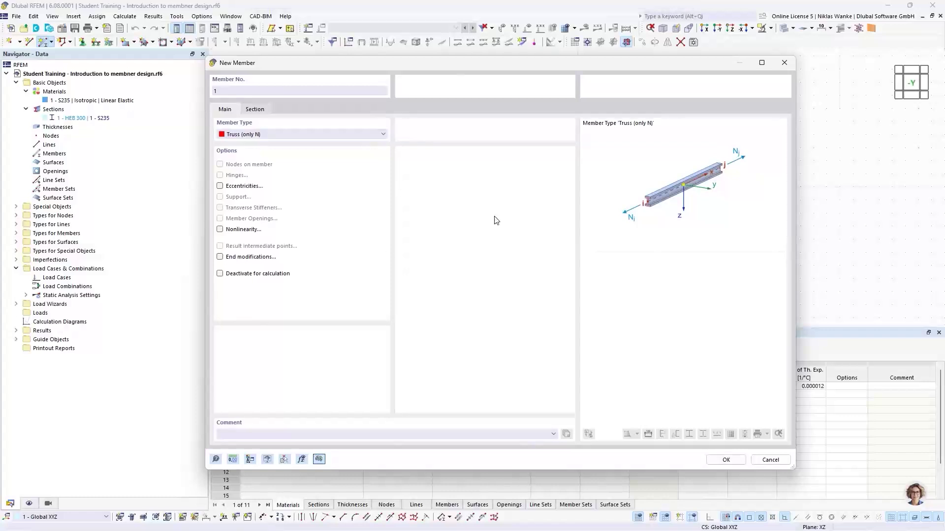
Assign section 1 - HEB 300 with material S235 to the new Truss (only N) member and confirm its definition.
{"action": "left_click", "coordinate": [253, 112]}
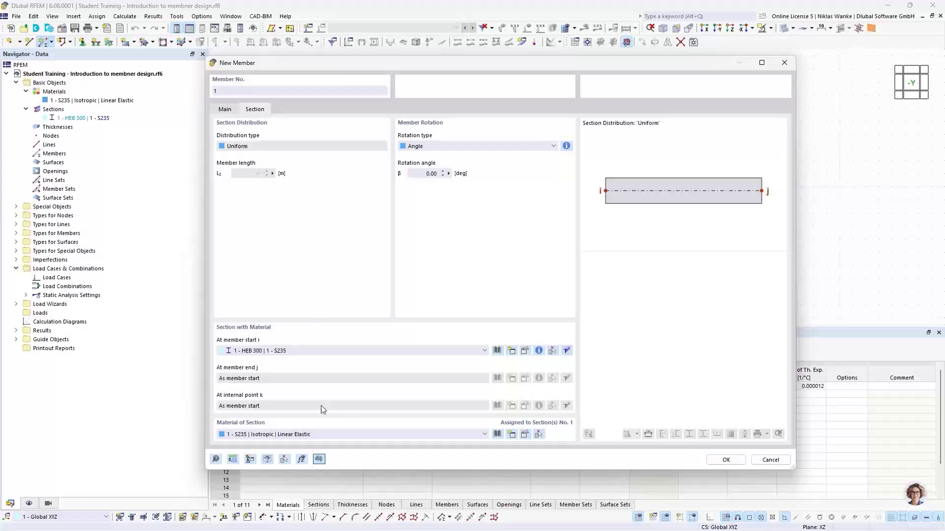
{"action": "left_click", "coordinate": [279, 351]}
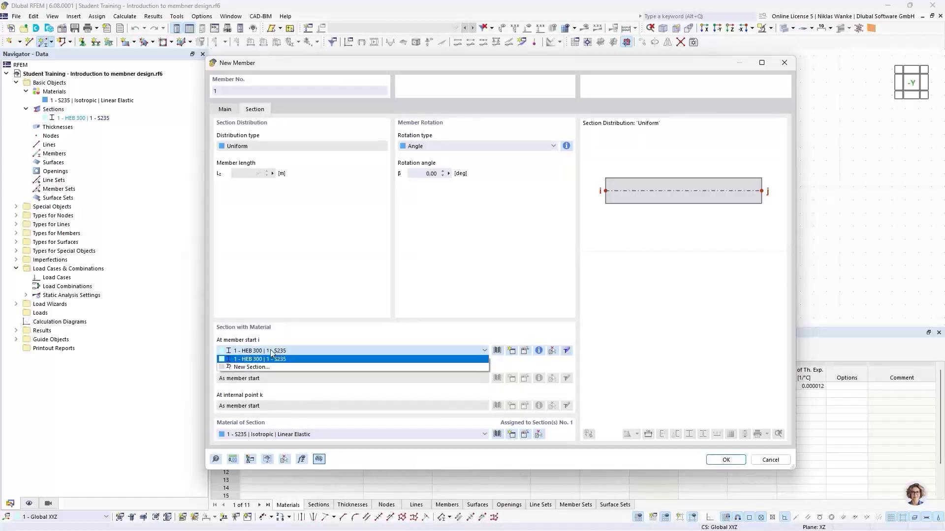
{"action": "left_click", "coordinate": [244, 353]}
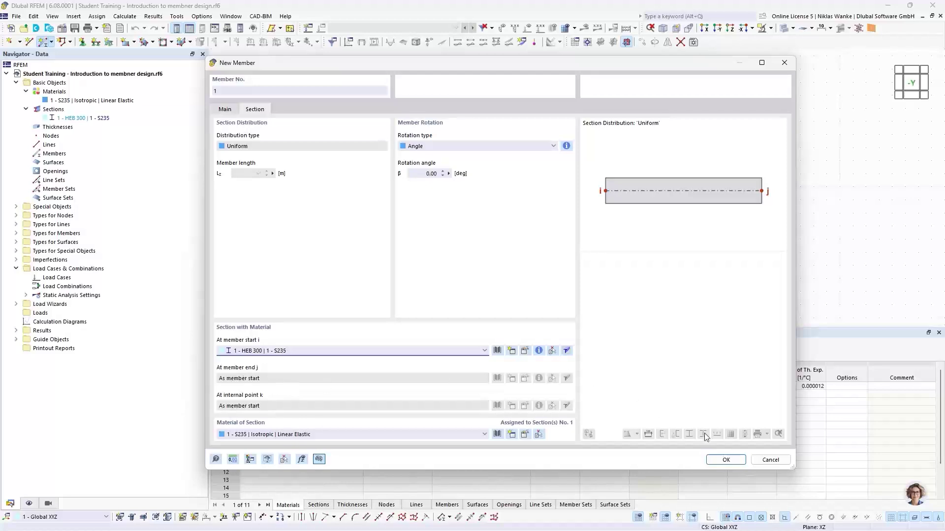
{"action": "left_click", "coordinate": [725, 460]}
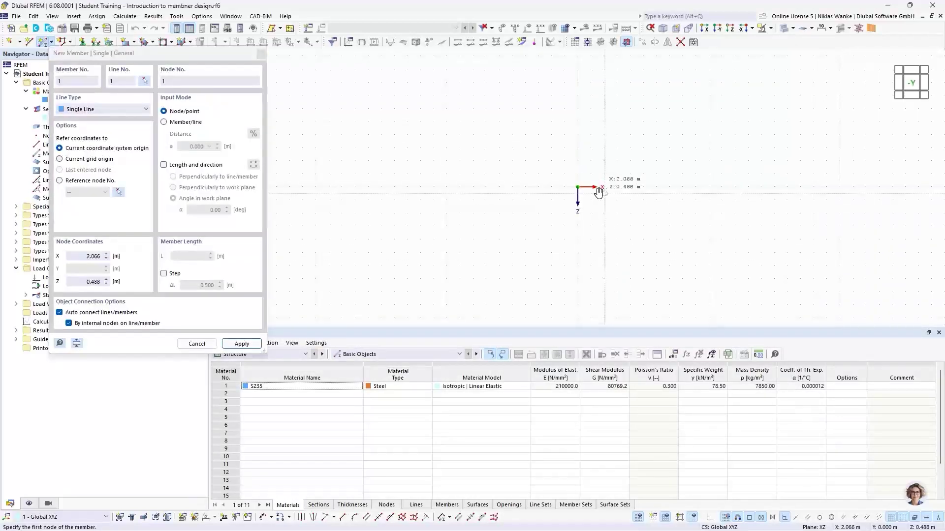
Place one member starting at the coordinate origin with a length of 3 m and a work-plane angle of 150°.
{"action": "middle_click_drag", "start_coordinate": [599, 192], "coordinate": [575, 201]}
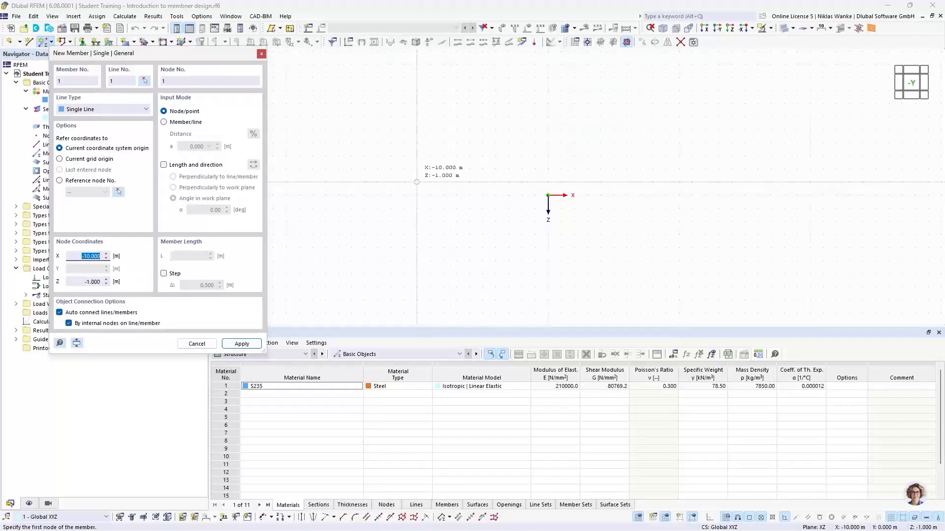
{"action": "left_click", "coordinate": [165, 166]}
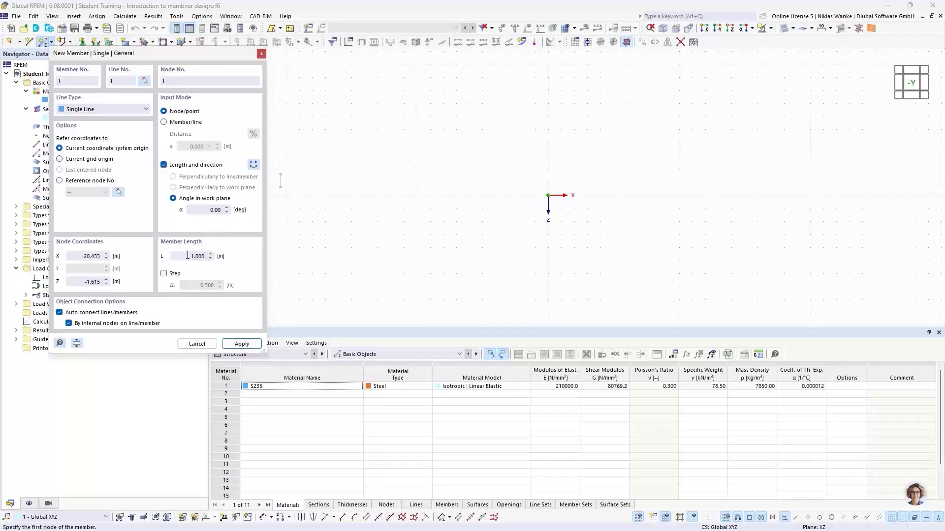
{"action": "left_click_drag", "start_coordinate": [188, 256], "coordinate": [216, 256]}
{"action": "type", "text": "3"}
{"action": "left_click", "coordinate": [203, 209]}
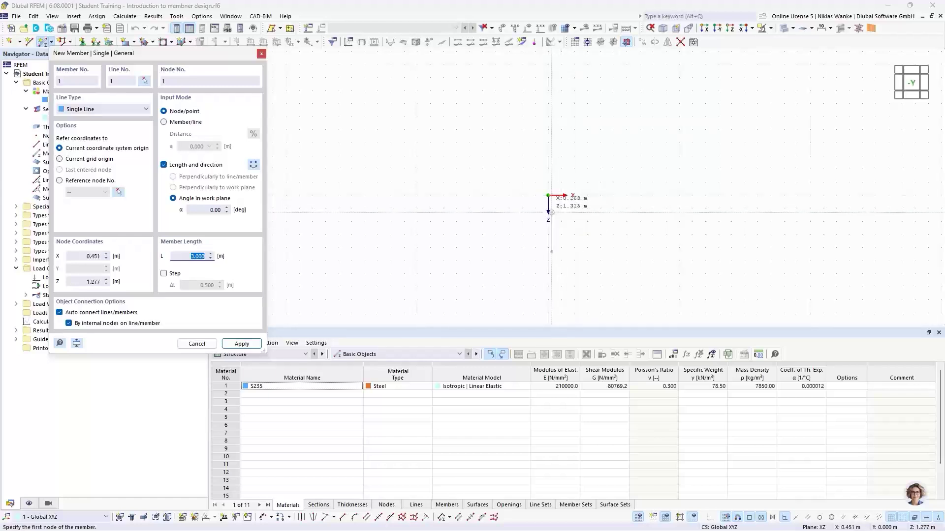
{"action": "left_click", "coordinate": [224, 211]}
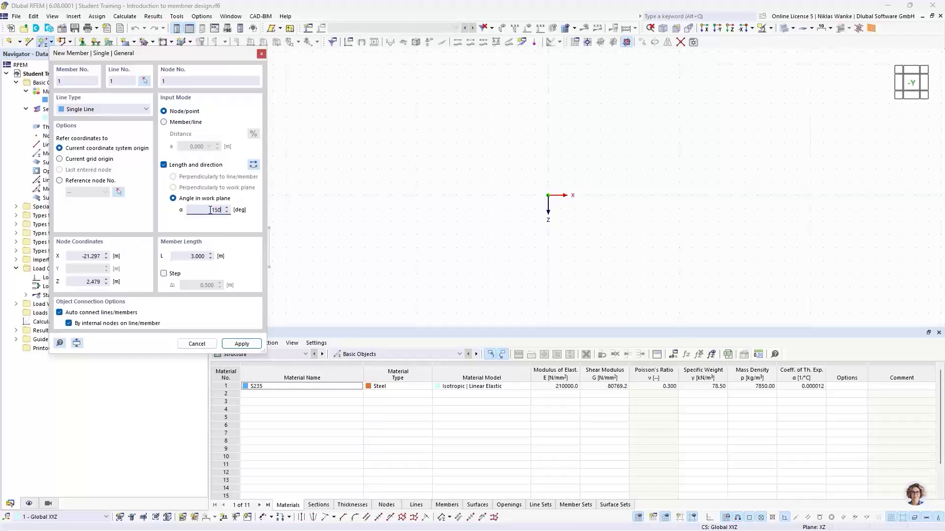
{"action": "key", "text": "Tab"}
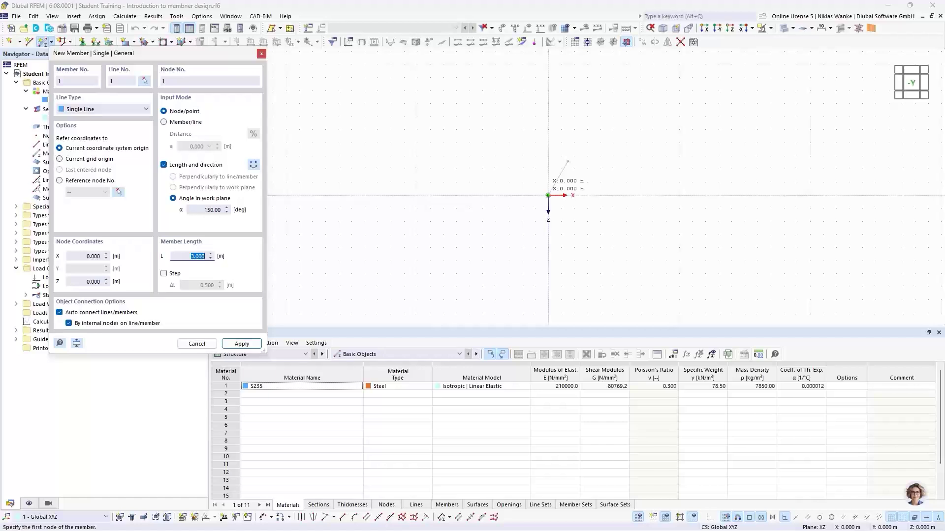
{"action": "left_click", "coordinate": [547, 195]}
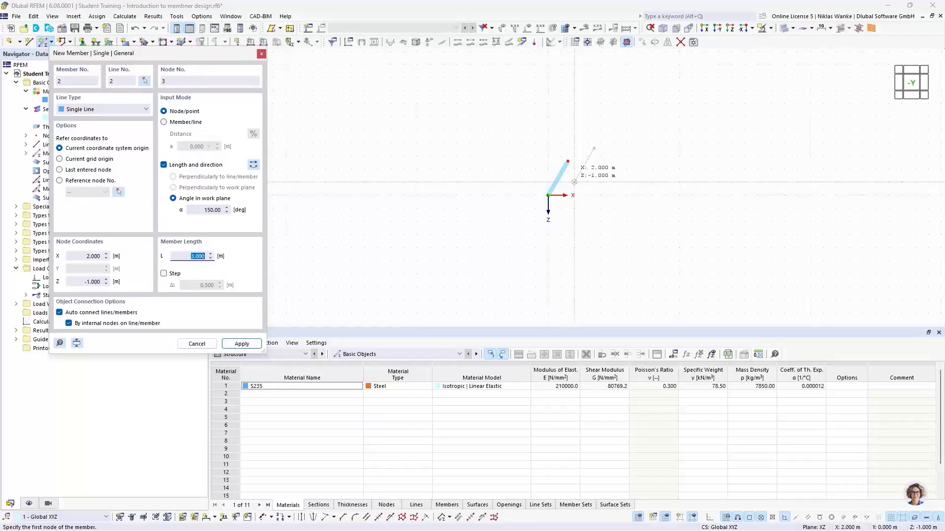
{"action": "key", "text": "Escape"}
Create one copy of the inclined member rotated by 60° about the Y-axis through its upper end node.
{"action": "scroll", "coordinate": [573, 183], "scroll_direction": "up", "scroll_amount": 4}
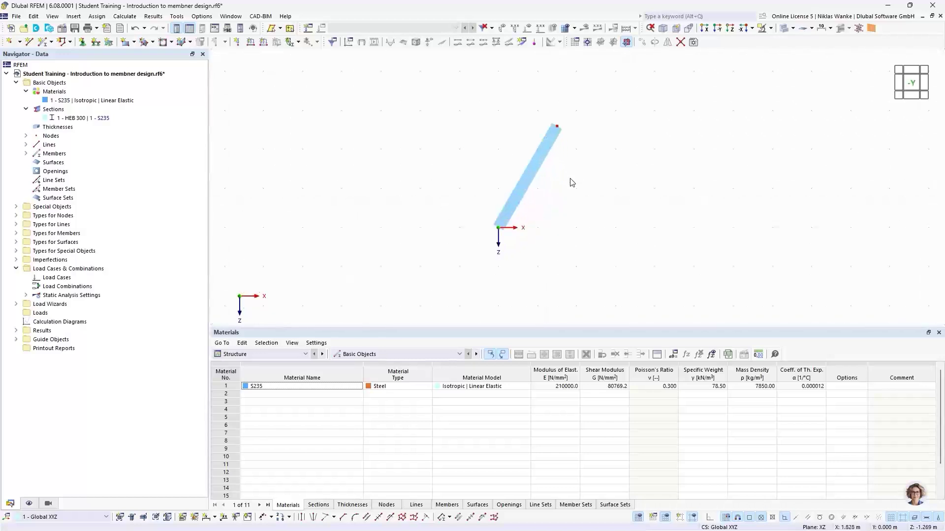
{"action": "middle_click_drag", "start_coordinate": [531, 190], "coordinate": [505, 178]}
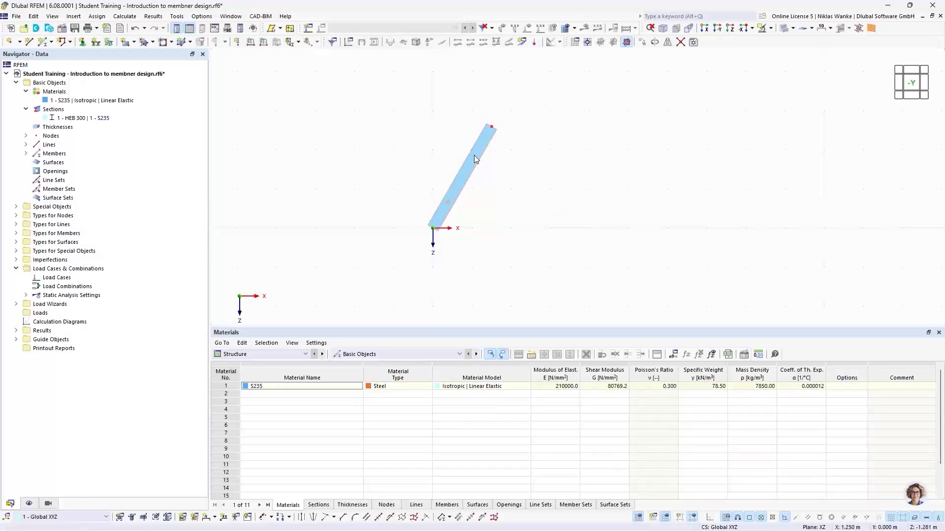
{"action": "left_click", "coordinate": [655, 43]}
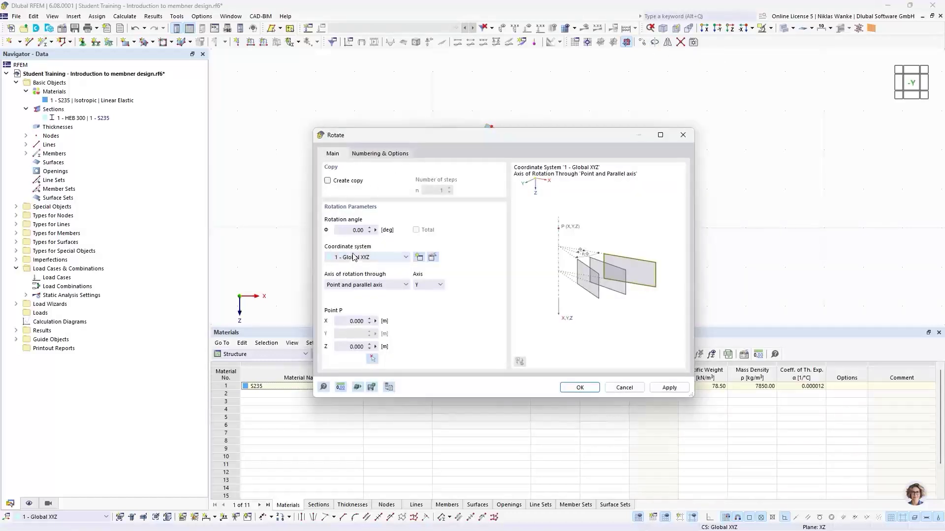
{"action": "left_click", "coordinate": [349, 230]}
{"action": "left_click", "coordinate": [328, 181]}
{"action": "left_click_drag", "start_coordinate": [490, 139], "coordinate": [503, 279]}
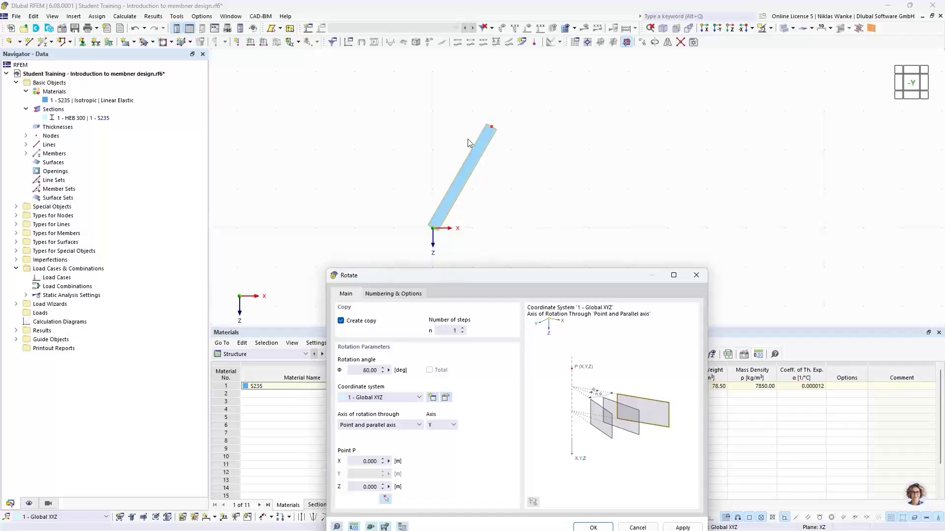
{"action": "left_click_drag", "start_coordinate": [495, 279], "coordinate": [510, 143]}
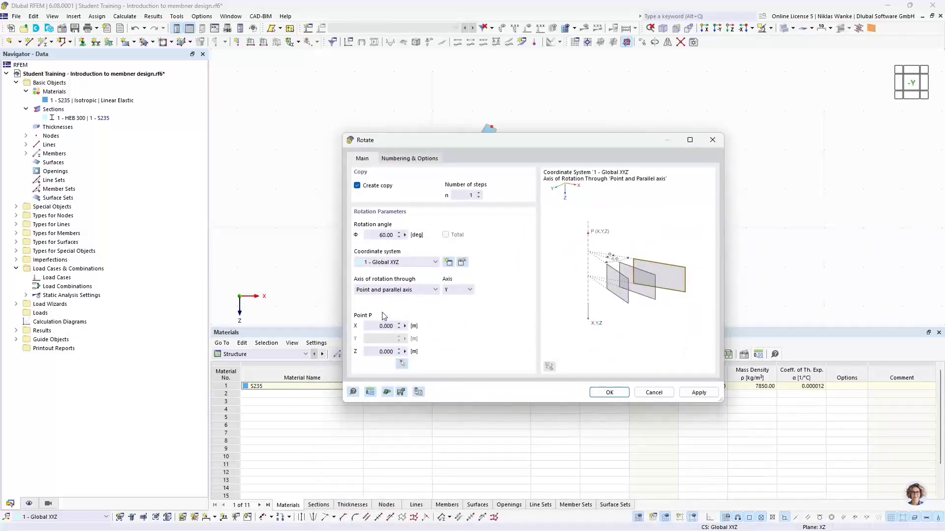
{"action": "left_click", "coordinate": [401, 364]}
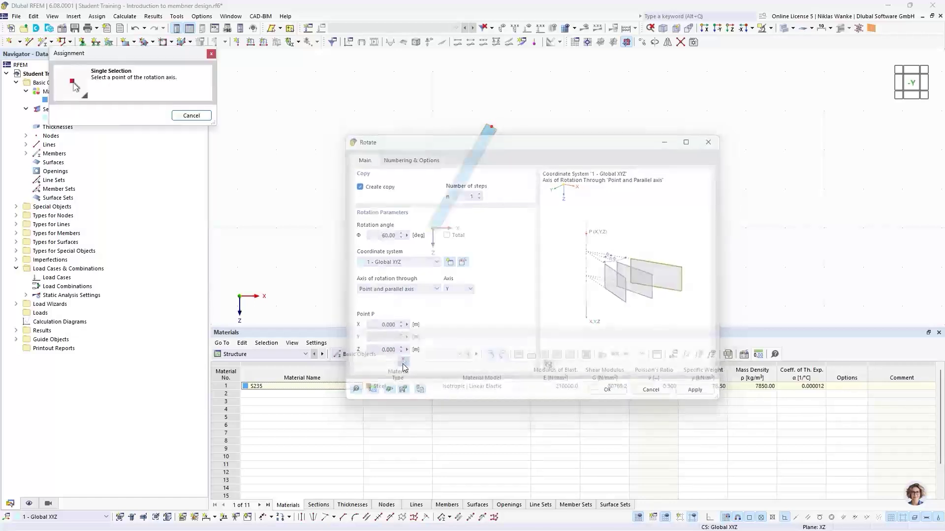
{"action": "left_click", "coordinate": [491, 127]}
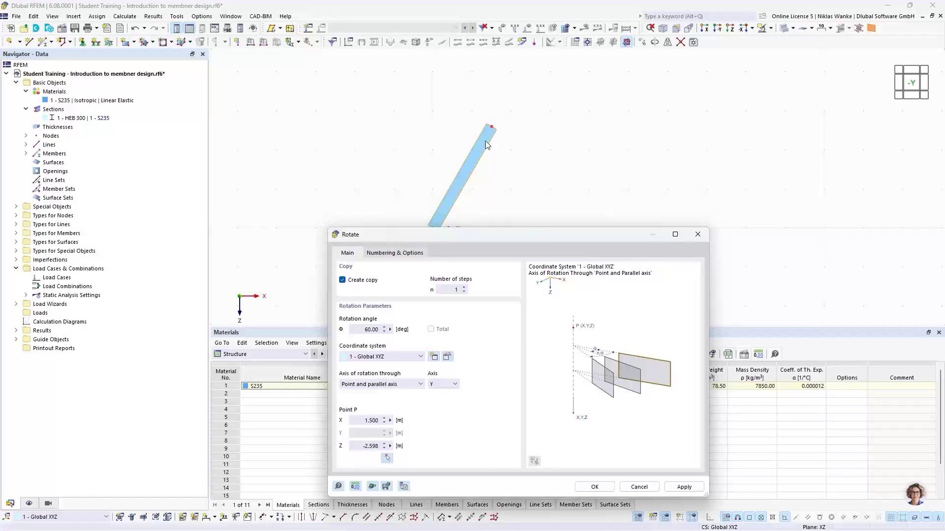
{"action": "left_click_drag", "start_coordinate": [527, 237], "coordinate": [518, 138]}
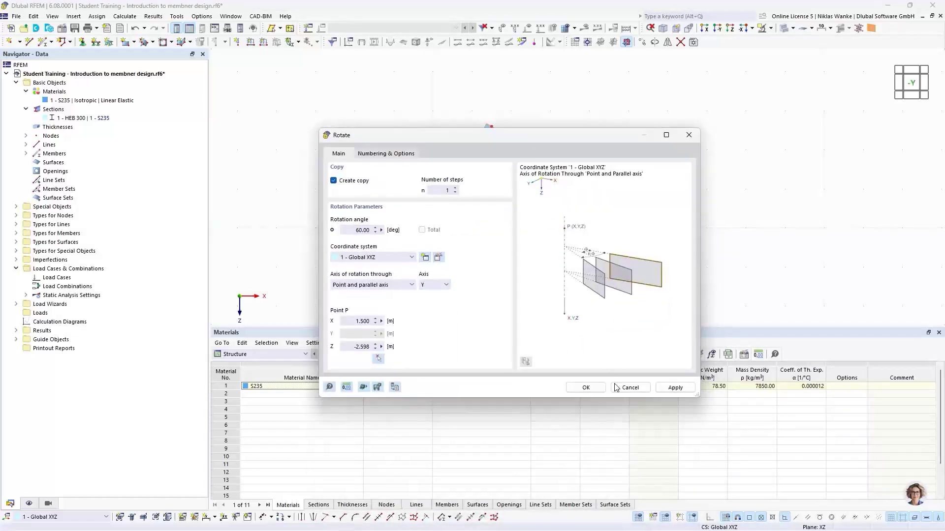
{"action": "left_click", "coordinate": [586, 387]}
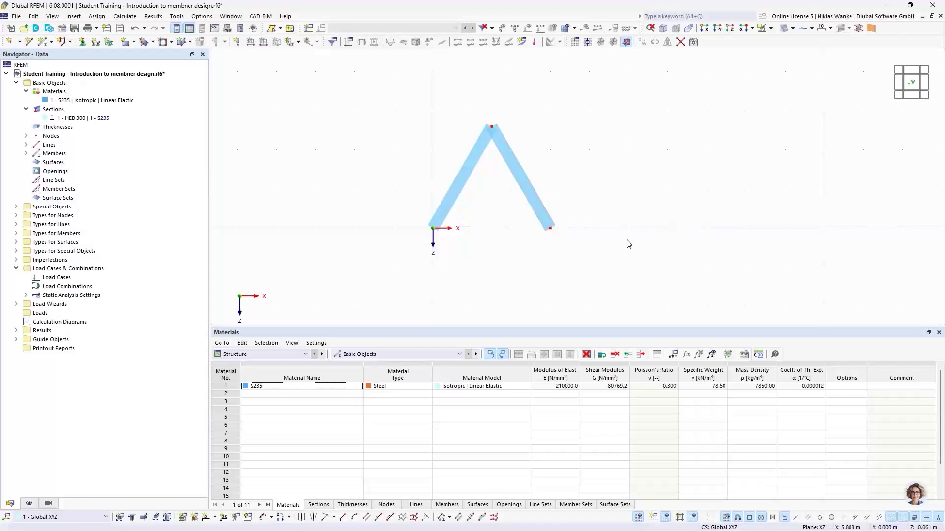
Set up a Move/Copy of both inclined members with copy creation enabled and 2 steps.
{"action": "middle_click_drag", "start_coordinate": [628, 214], "coordinate": [570, 231]}
{"action": "scroll", "coordinate": [570, 232], "scroll_direction": "down", "scroll_amount": 1}
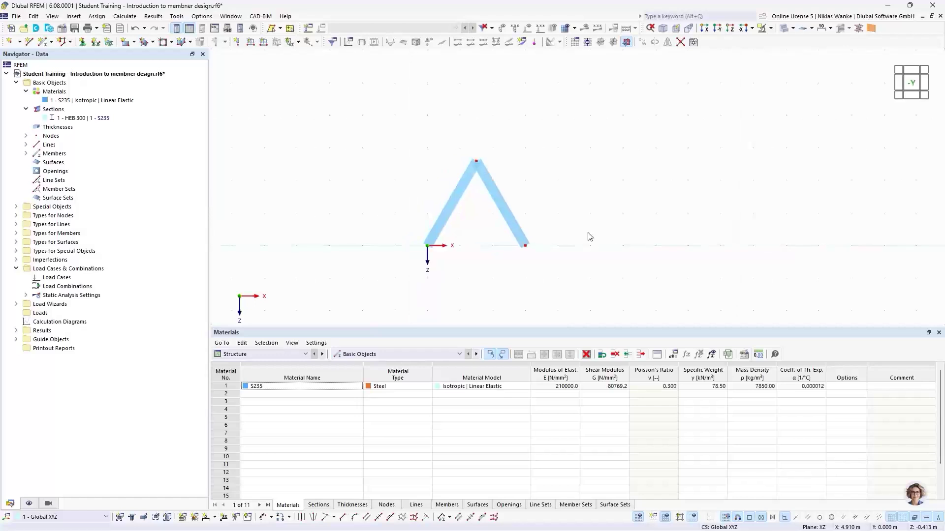
{"action": "left_click_drag", "start_coordinate": [563, 279], "coordinate": [405, 120]}
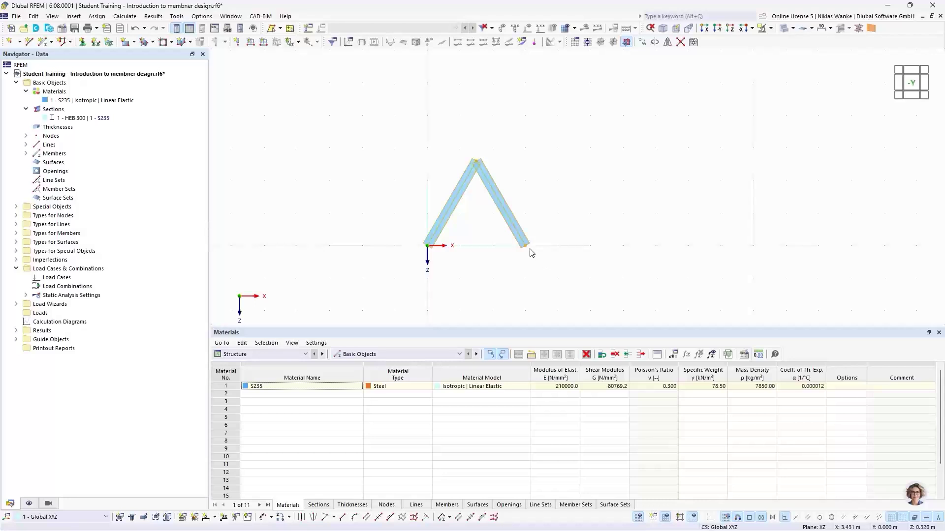
{"action": "left_click", "coordinate": [643, 43]}
{"action": "left_click_drag", "start_coordinate": [443, 139], "coordinate": [441, 275]}
{"action": "left_click", "coordinate": [324, 312]}
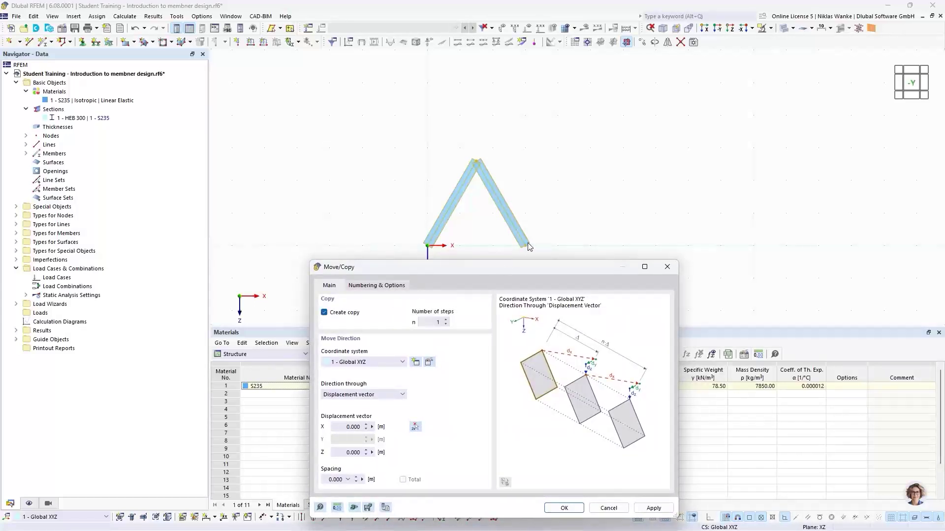
{"action": "left_click", "coordinate": [447, 320]}
{"action": "left_click_drag", "start_coordinate": [562, 272], "coordinate": [594, 146]}
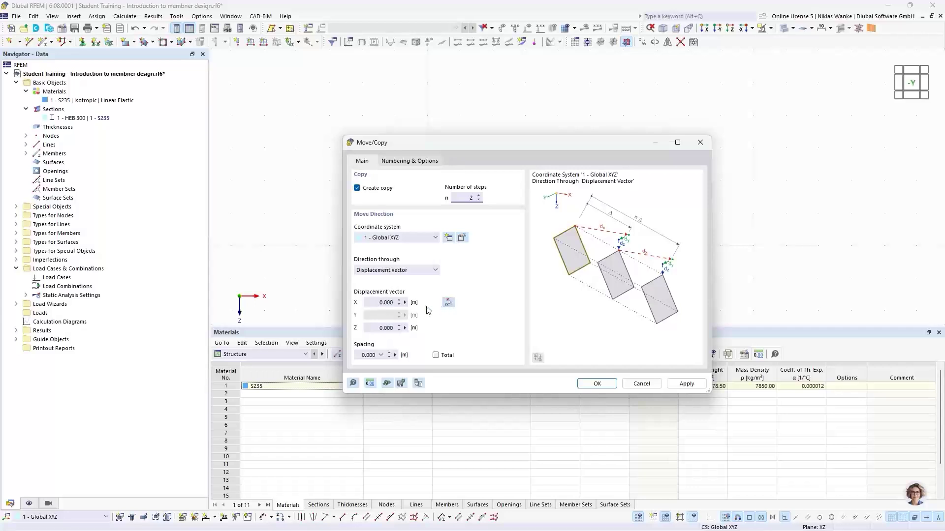
Define the 3 m X displacement by picking the origin node and the other base node, and create the copies.
{"action": "left_click_drag", "start_coordinate": [372, 303], "coordinate": [400, 303]}
{"action": "left_click_drag", "start_coordinate": [424, 147], "coordinate": [539, 276]}
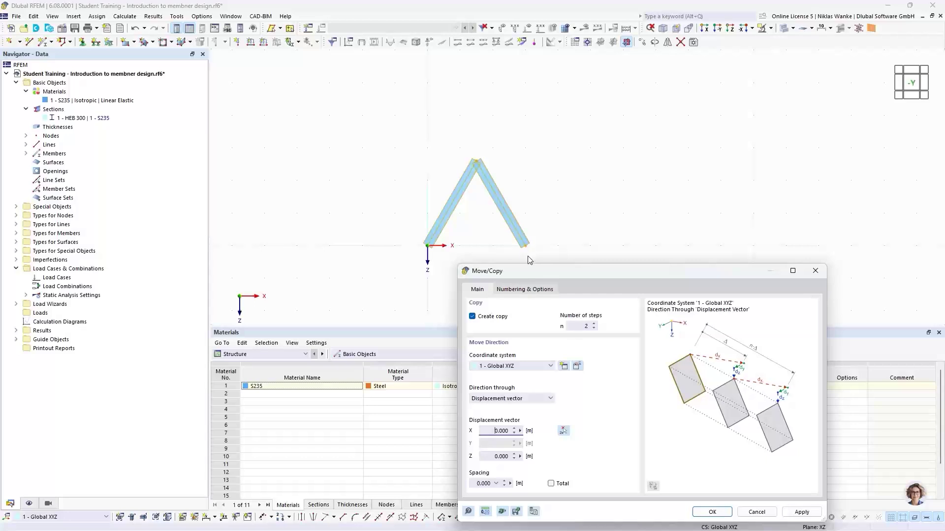
{"action": "left_click_drag", "start_coordinate": [627, 272], "coordinate": [618, 199]}
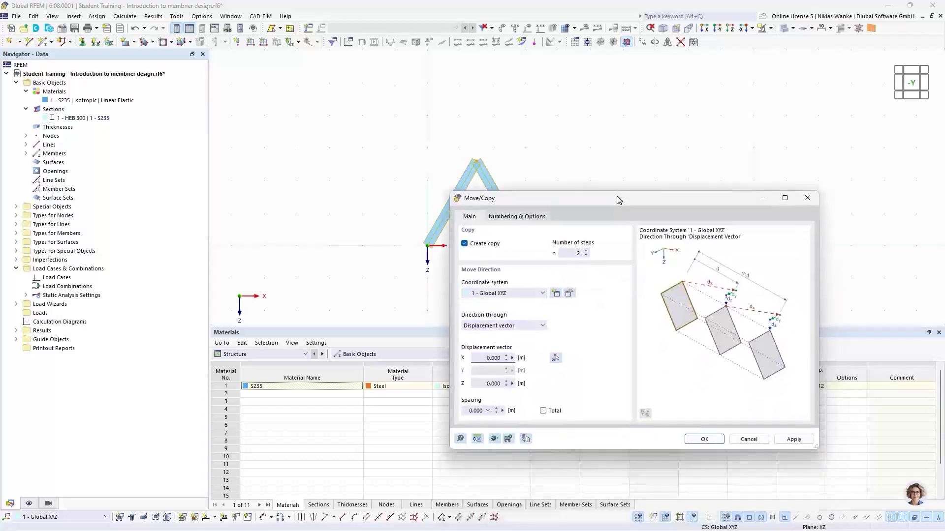
{"action": "left_click", "coordinate": [555, 360]}
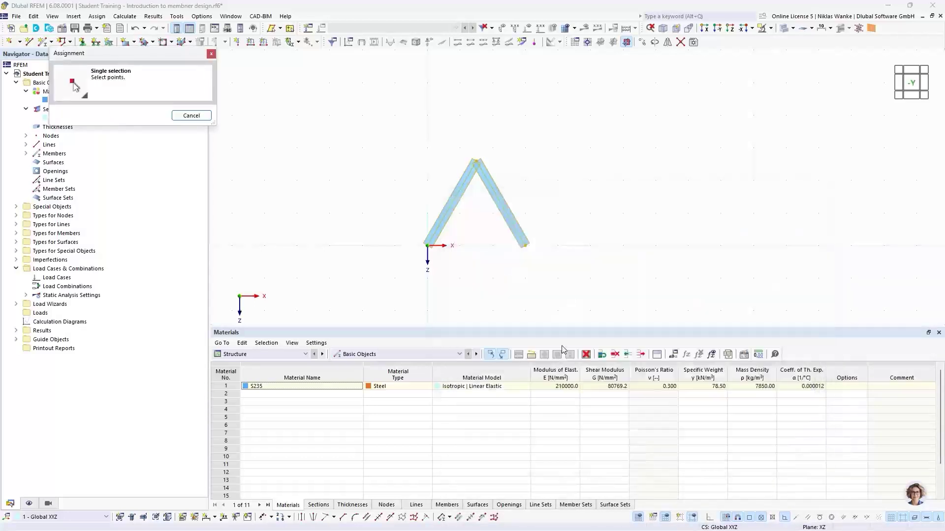
{"action": "left_click", "coordinate": [428, 245]}
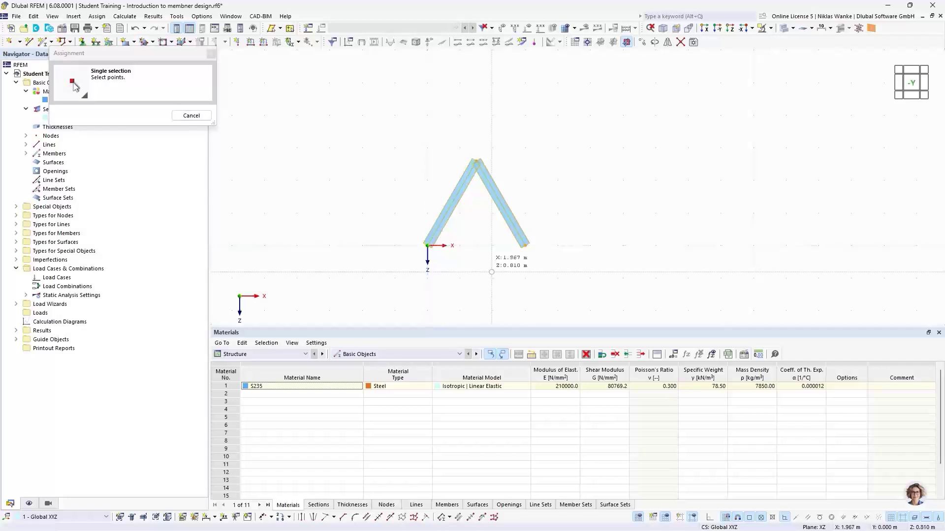
{"action": "left_click", "coordinate": [525, 245]}
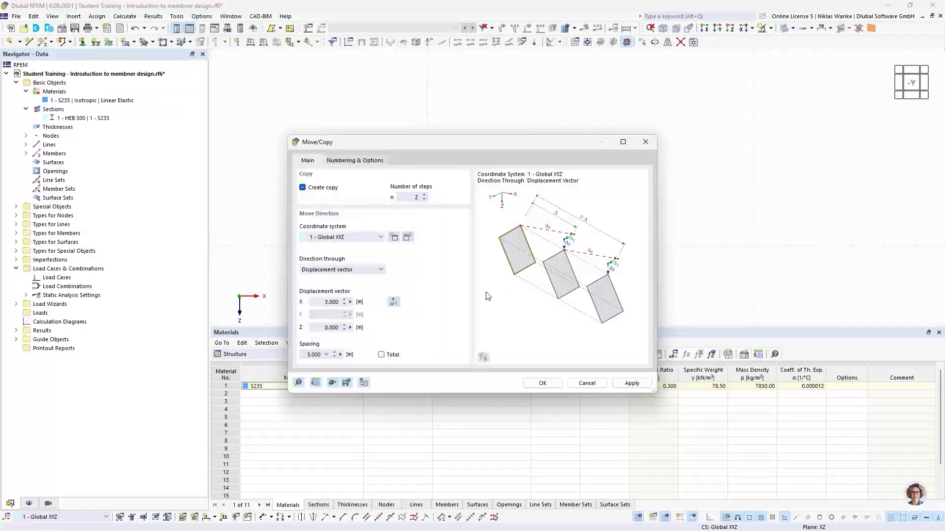
{"action": "left_click", "coordinate": [320, 302]}
{"action": "left_click_drag", "start_coordinate": [322, 302], "coordinate": [355, 302]}
{"action": "left_click", "coordinate": [541, 383]}
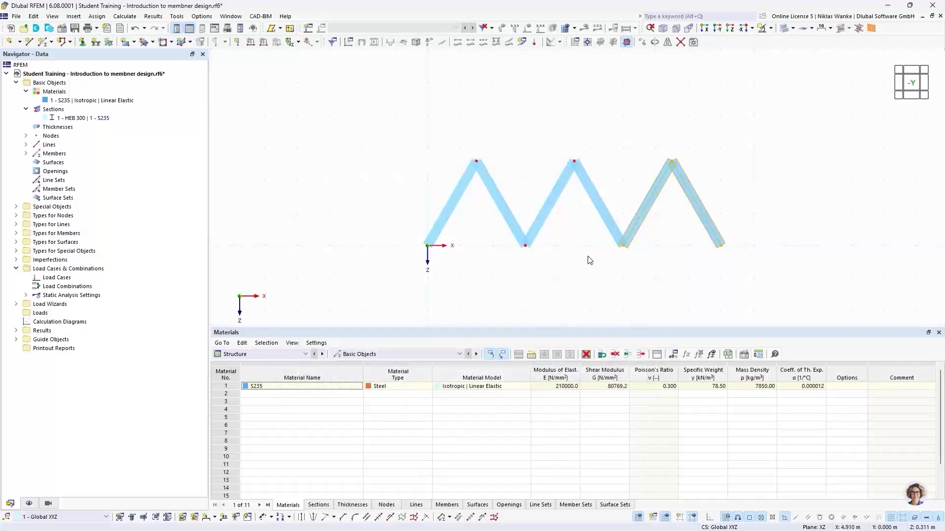
Draw the top chord as one Truss (only N) member with HEB 300 section, from the first to the last apex node.
{"action": "left_click", "coordinate": [590, 260]}
{"action": "left_click", "coordinate": [52, 41]}
{"action": "left_click", "coordinate": [64, 57]}
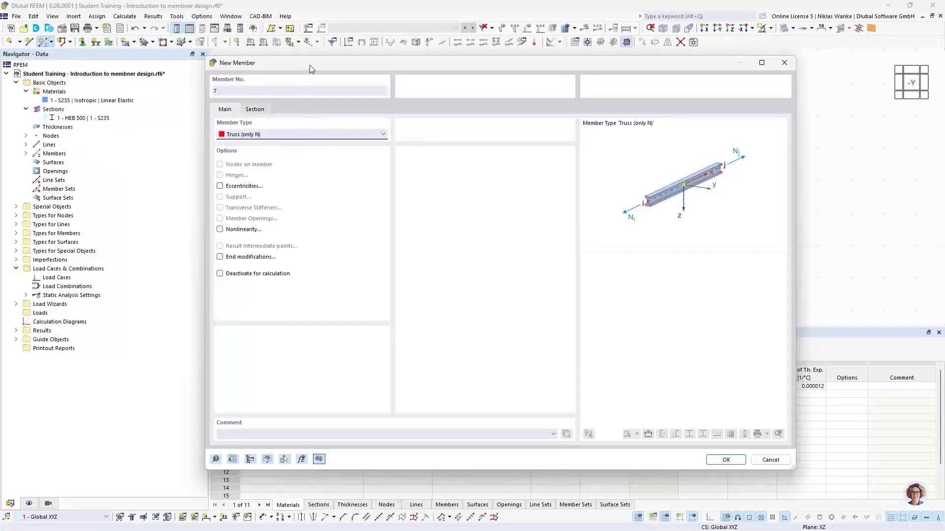
{"action": "left_click_drag", "start_coordinate": [310, 65], "coordinate": [322, 78]}
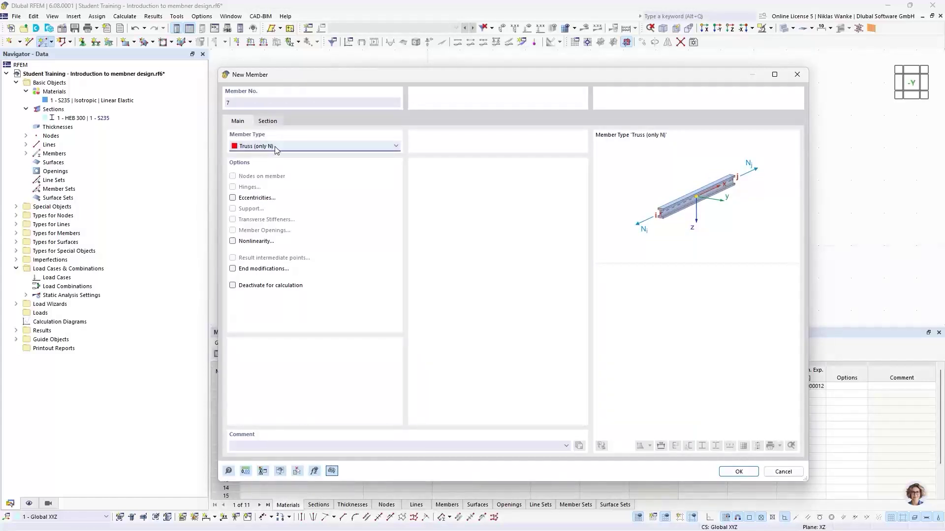
{"action": "left_click", "coordinate": [268, 122]}
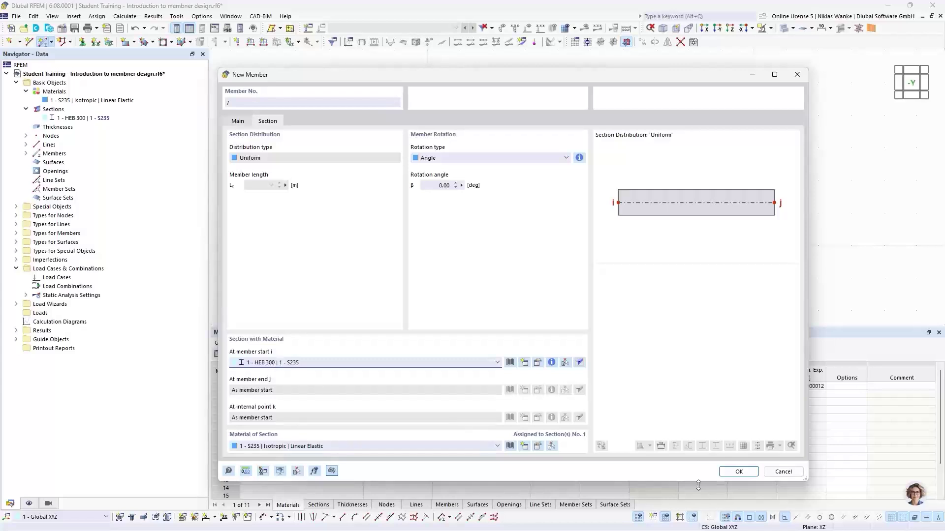
{"action": "left_click", "coordinate": [738, 472]}
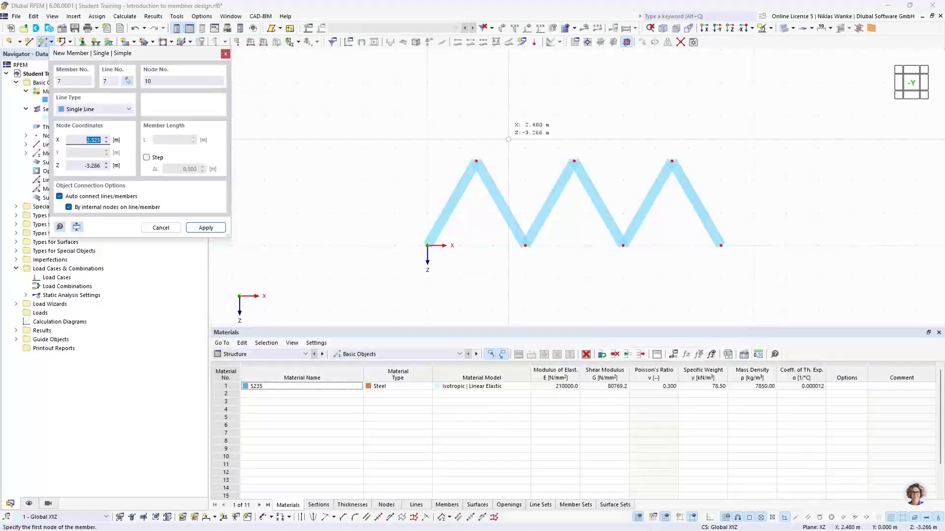
{"action": "left_click", "coordinate": [476, 160]}
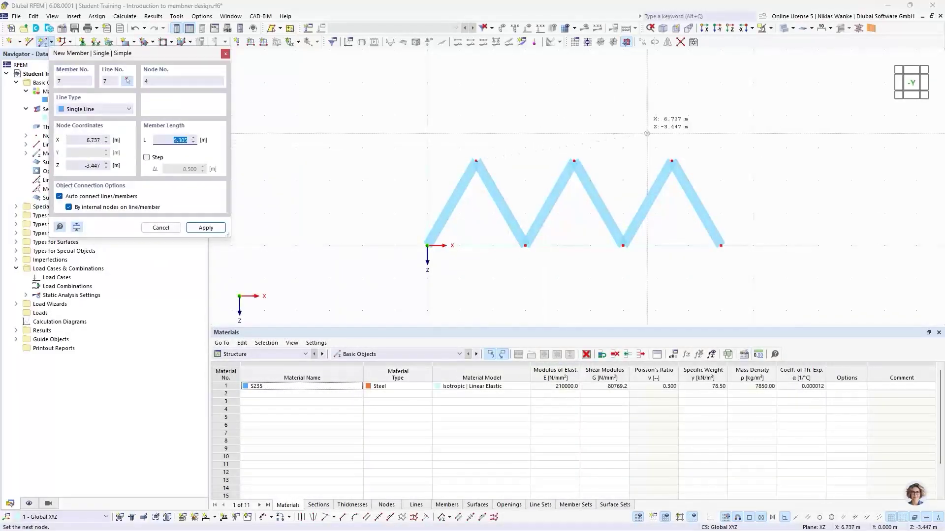
{"action": "left_click", "coordinate": [672, 161]}
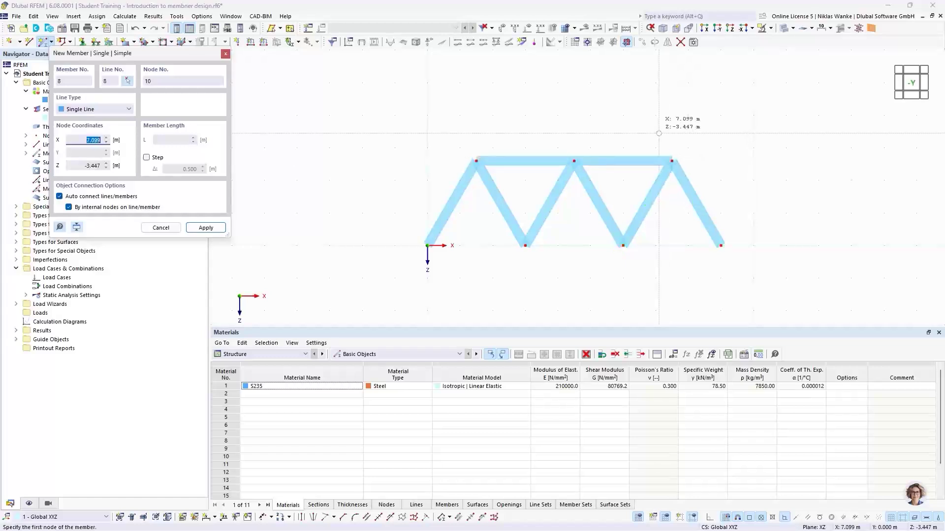
Draw the bottom chord as one member from the origin node to the last base node, and finish member placement.
{"action": "left_click", "coordinate": [567, 276]}
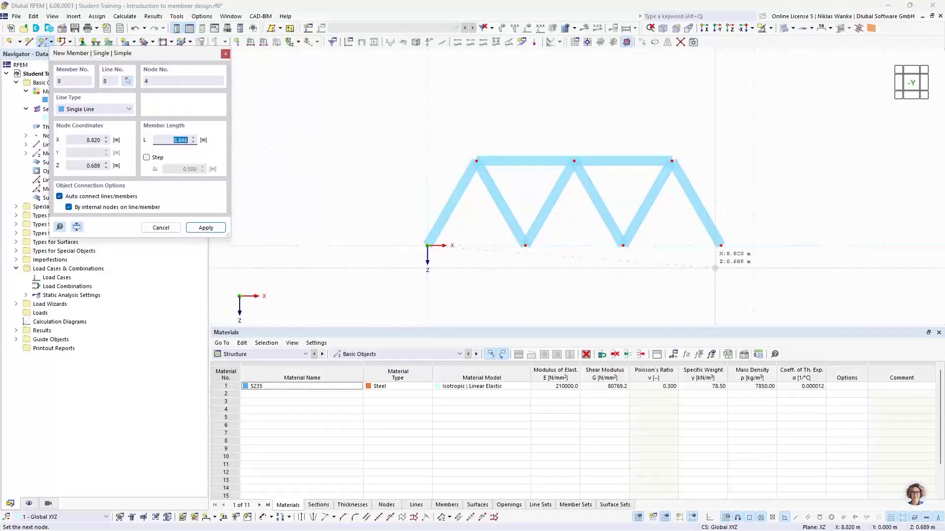
{"action": "left_click", "coordinate": [727, 223]}
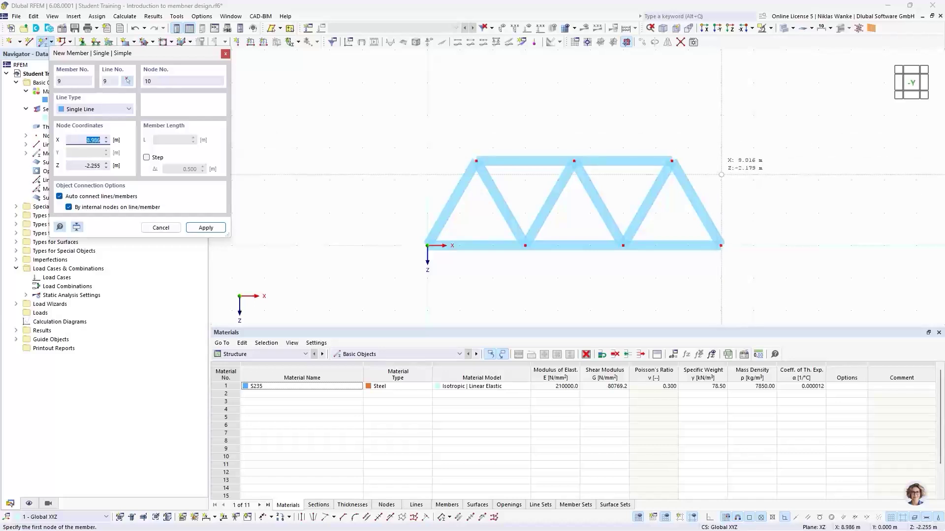
{"action": "key", "text": "Escape"}
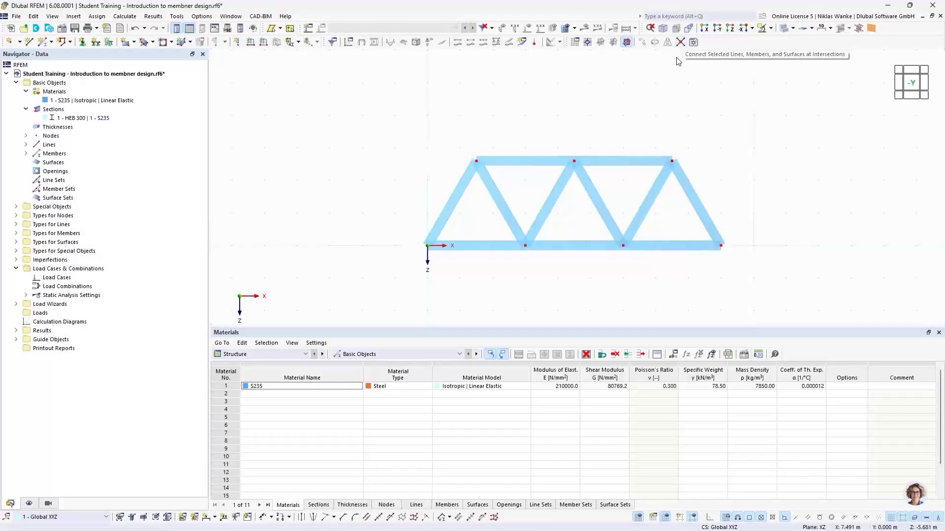
Connect lines and members at their intersections across the whole truss by enclosing it in a selection window.
{"action": "left_click", "coordinate": [681, 43]}
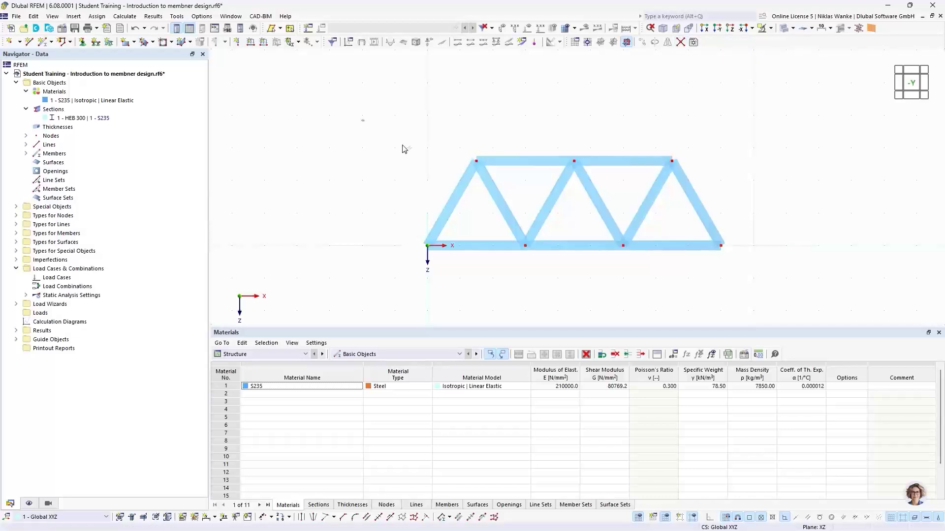
{"action": "left_click", "coordinate": [801, 279]}
Add a linear length dimension to the first inclined member in the second plane, offset about 0.95 m outside the truss.
{"action": "middle_click_drag", "start_coordinate": [409, 201], "coordinate": [381, 190]}
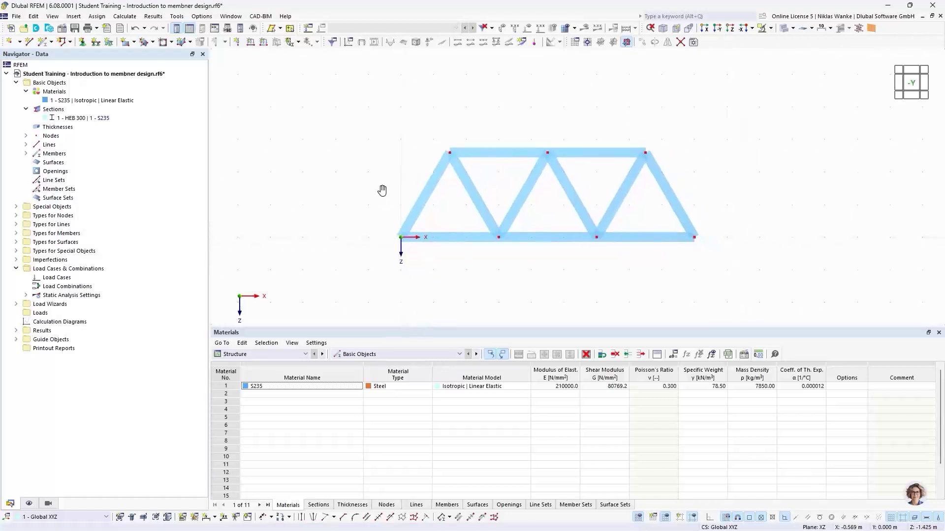
{"action": "left_click", "coordinate": [215, 517]}
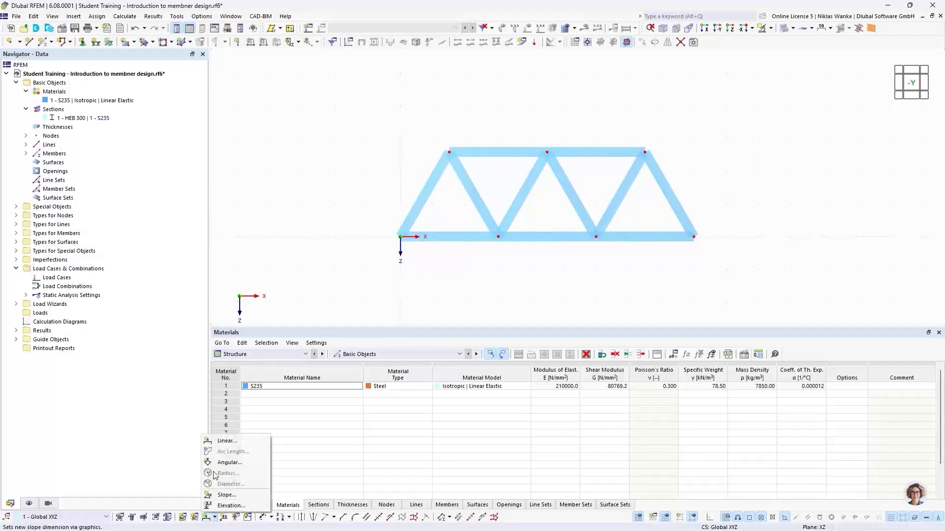
{"action": "left_click", "coordinate": [225, 441]}
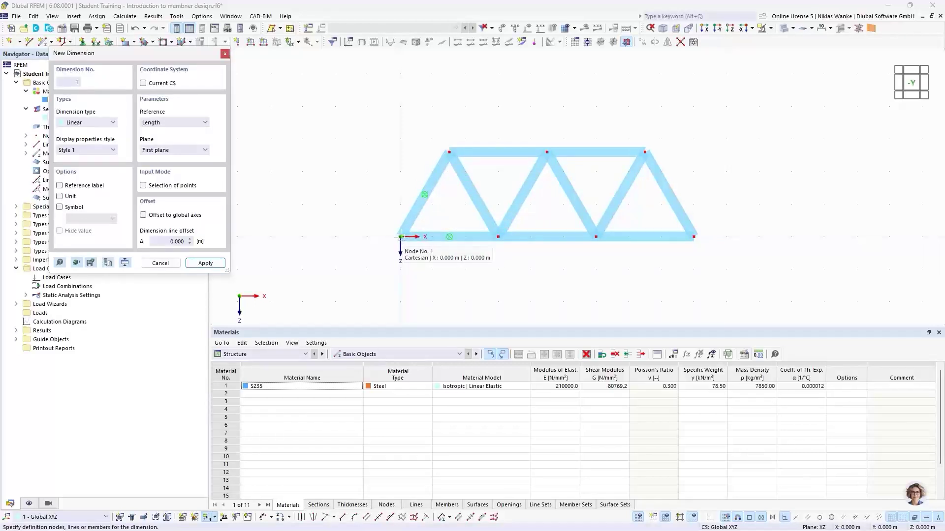
{"action": "left_click", "coordinate": [418, 207]}
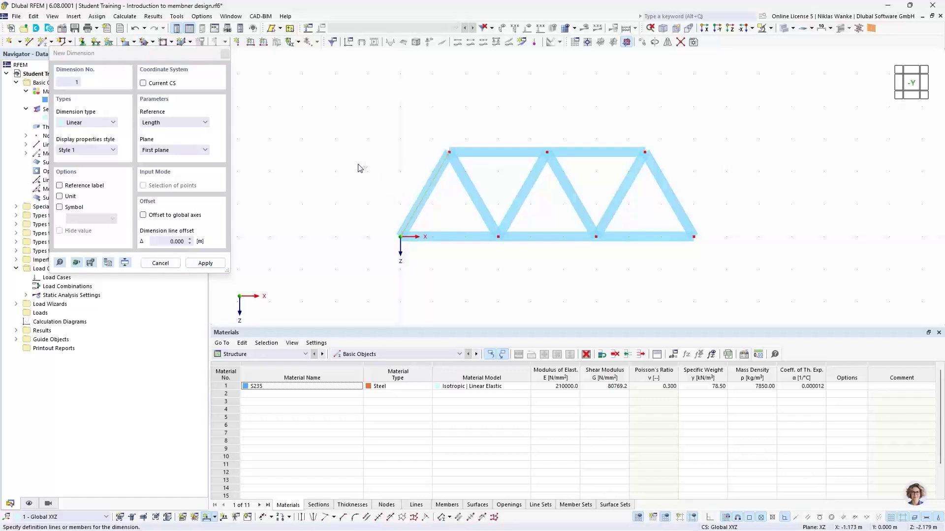
{"action": "left_click", "coordinate": [145, 148]}
{"action": "left_click", "coordinate": [158, 159]}
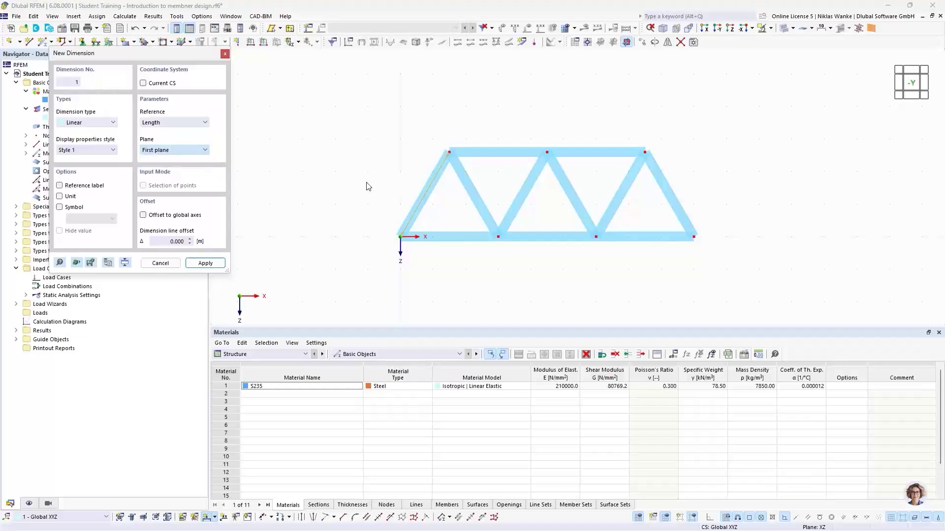
{"action": "left_click", "coordinate": [399, 182]}
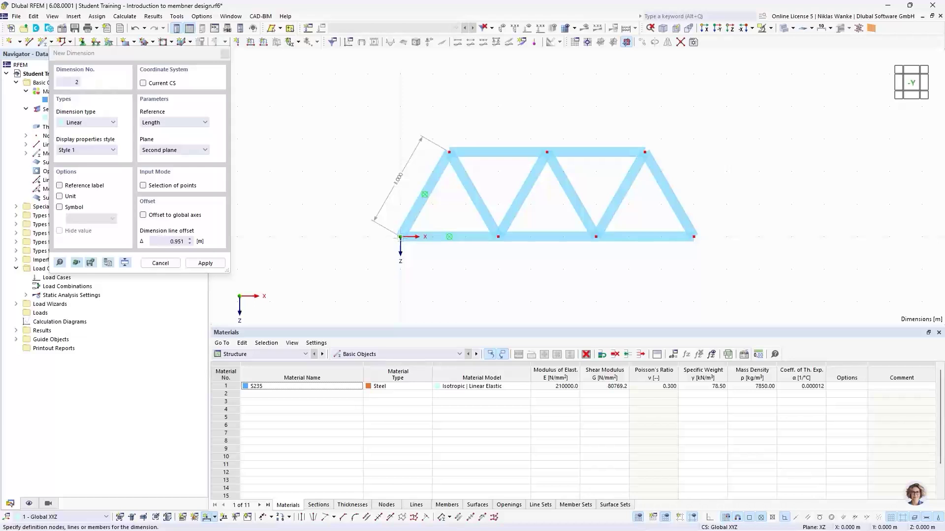
Add a linear dimension chain through the four base nodes, placed below the bottom chord.
{"action": "left_click", "coordinate": [400, 237]}
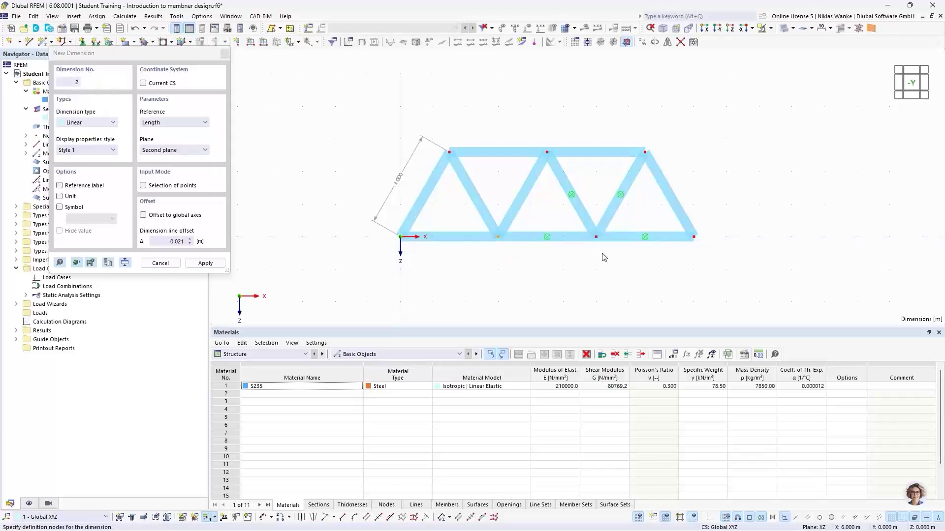
{"action": "left_click", "coordinate": [693, 237]}
{"action": "left_click", "coordinate": [642, 271]}
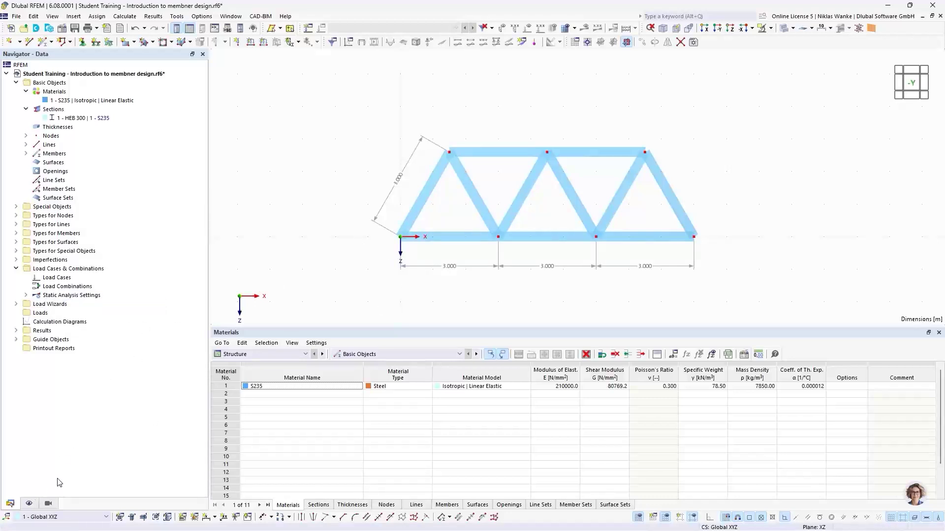
Hide the Global Coordinate System X, Y, Z (in zero point) axes in the display settings.
{"action": "left_click", "coordinate": [32, 502]}
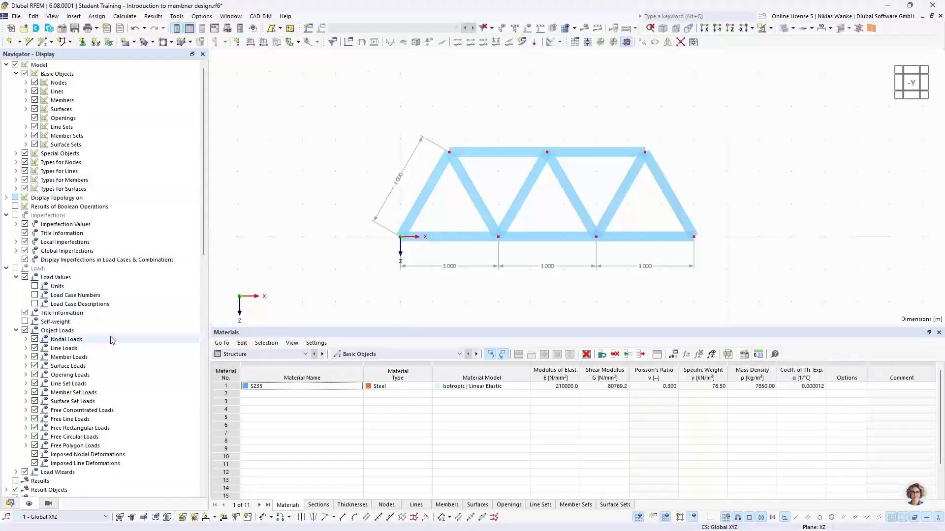
{"action": "mouse_move", "coordinate": [203, 184]}
{"action": "left_mouse_down"}
{"action": "mouse_move", "coordinate": [203, 200]}
{"action": "mouse_move", "coordinate": [204, 185]}
{"action": "left_mouse_up"}
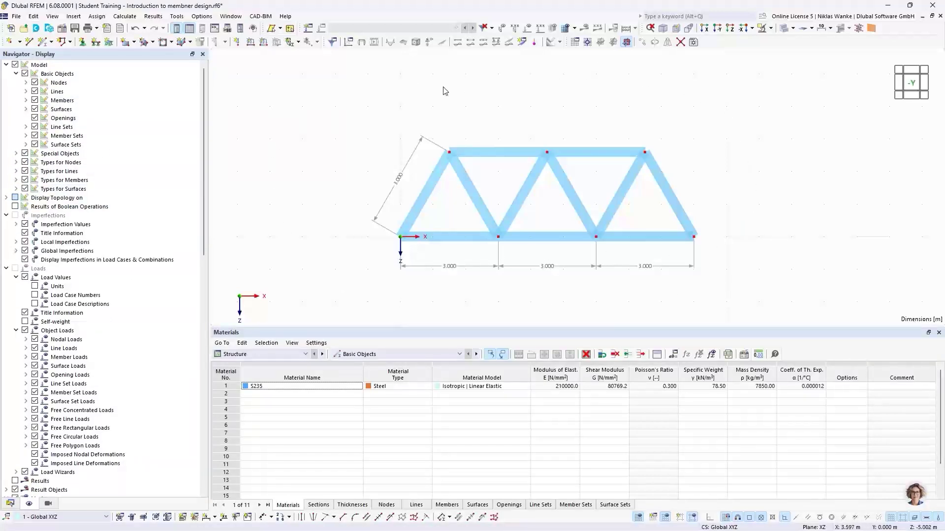
{"action": "scroll", "coordinate": [94, 316], "scroll_direction": "down", "scroll_amount": 11}
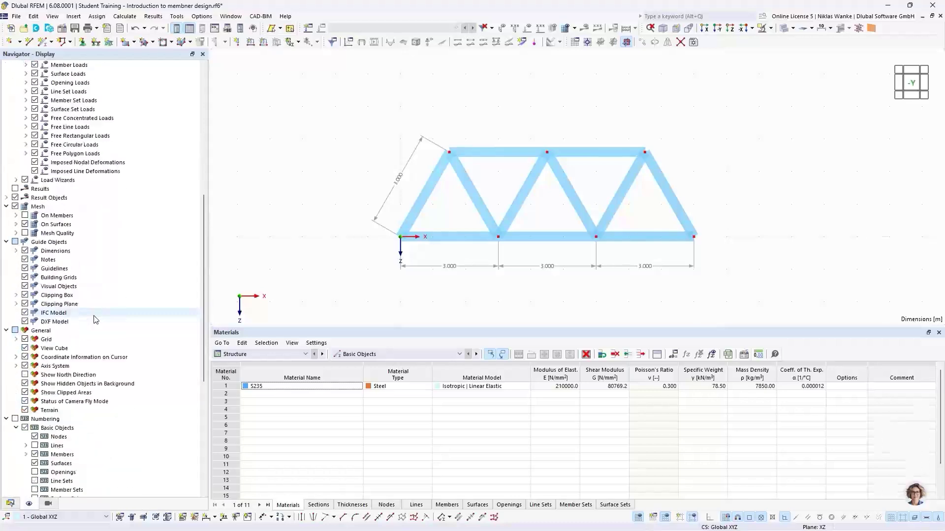
{"action": "scroll", "coordinate": [95, 320], "scroll_direction": "down", "scroll_amount": 4}
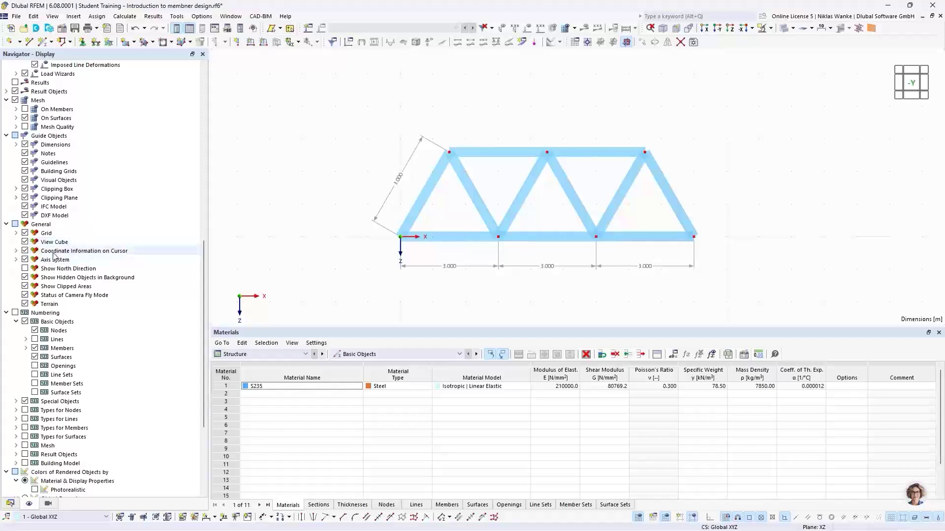
{"action": "left_click", "coordinate": [18, 252]}
{"action": "left_click", "coordinate": [18, 252]}
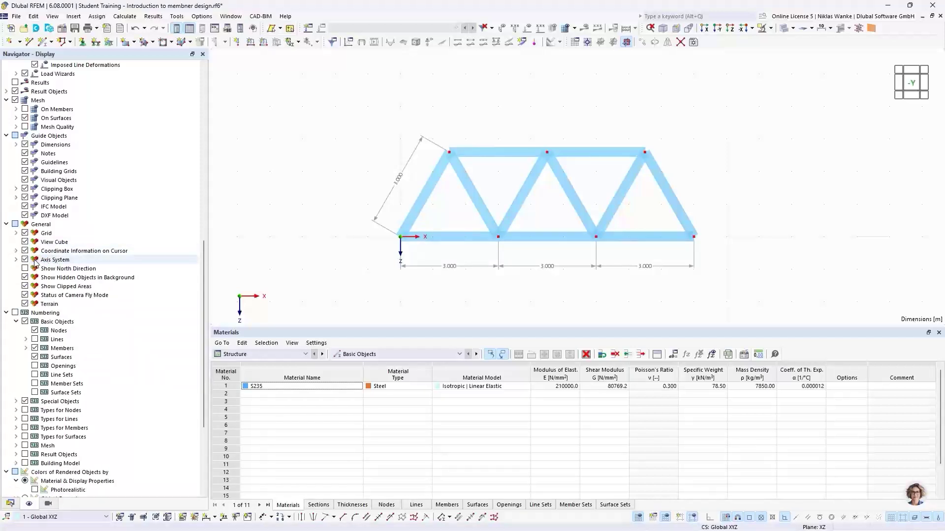
{"action": "left_click", "coordinate": [16, 260]}
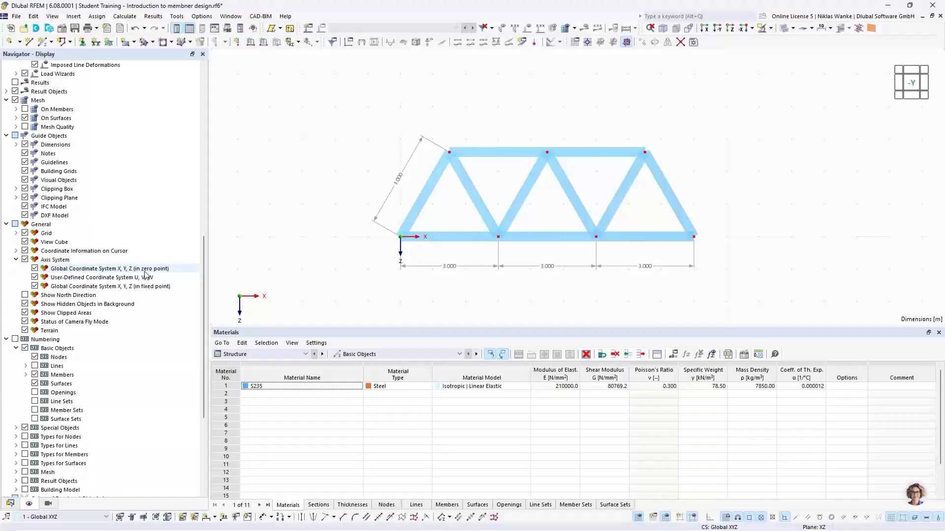
{"action": "left_click", "coordinate": [35, 268]}
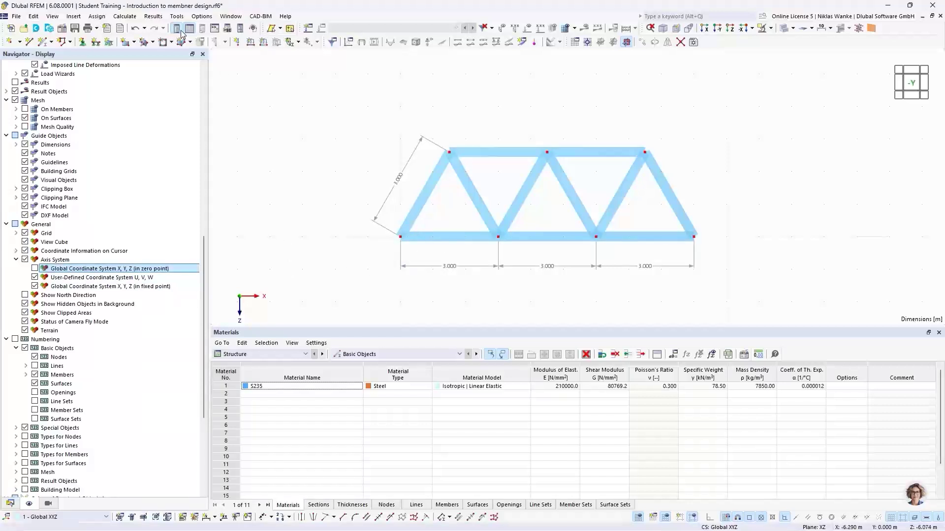
Start a nodal support assignment with the Gelenkig type and review its support conditions.
{"action": "left_click", "coordinate": [82, 43]}
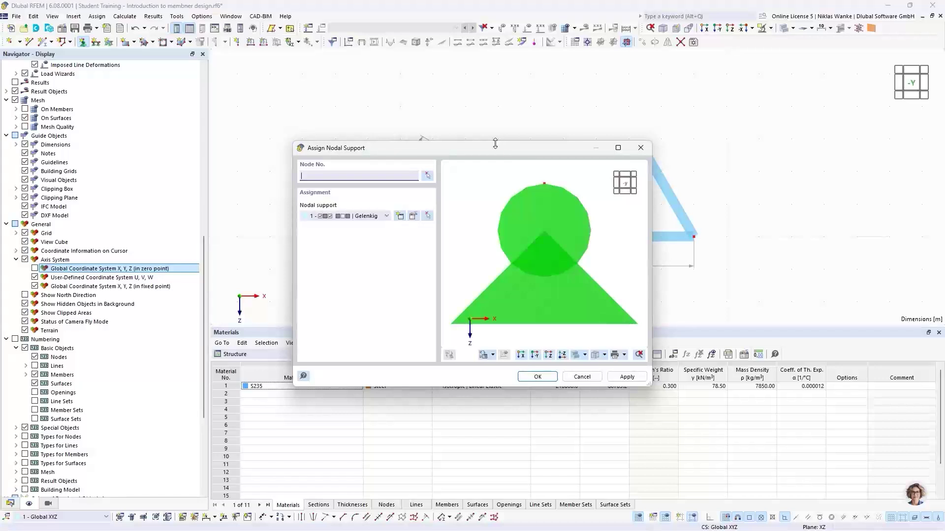
{"action": "left_click", "coordinate": [378, 217]}
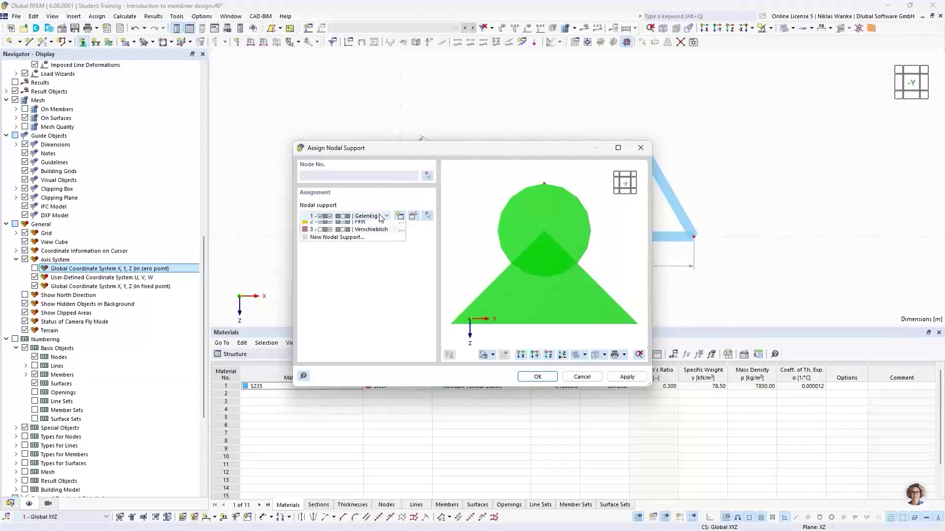
{"action": "left_click", "coordinate": [374, 233]}
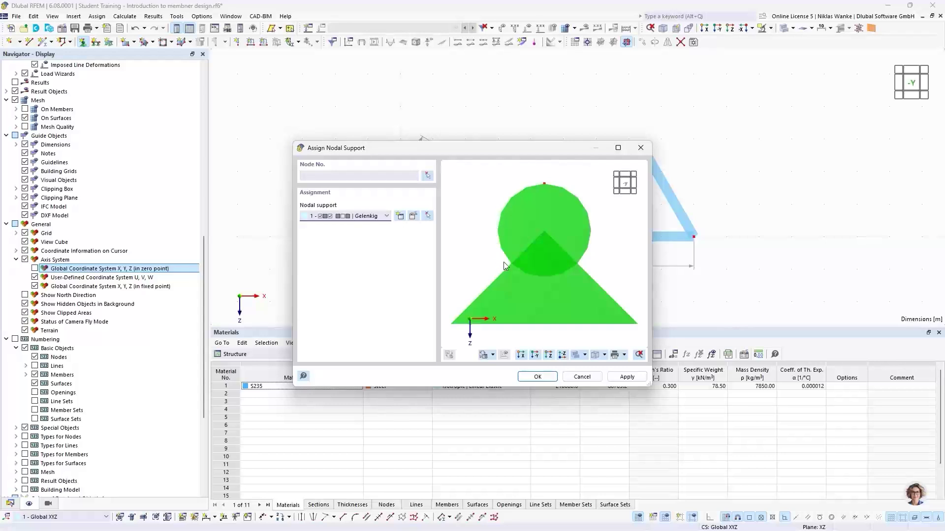
{"action": "left_click", "coordinate": [413, 219]}
{"action": "left_click", "coordinate": [413, 217]}
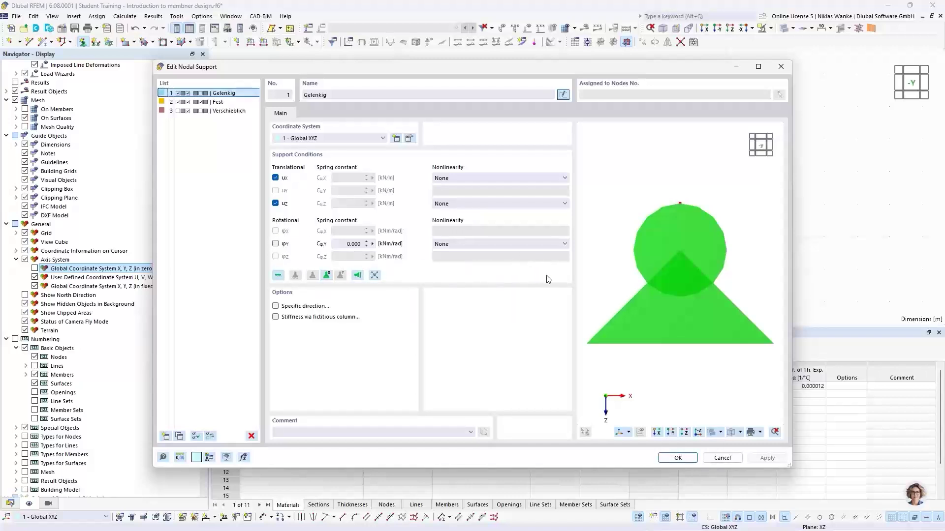
{"action": "left_click", "coordinate": [669, 459]}
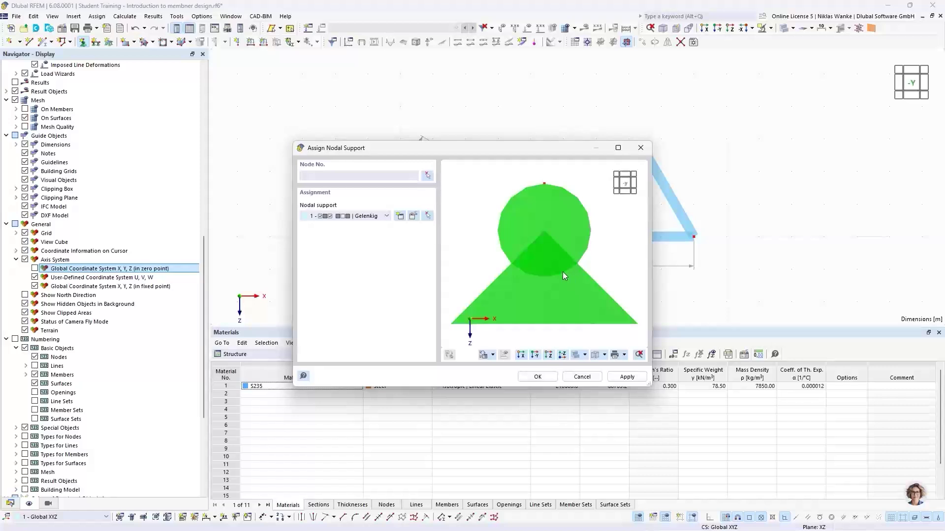
Assign the Gelenkig support to the origin node and the last base node of the truss.
{"action": "left_click", "coordinate": [546, 377]}
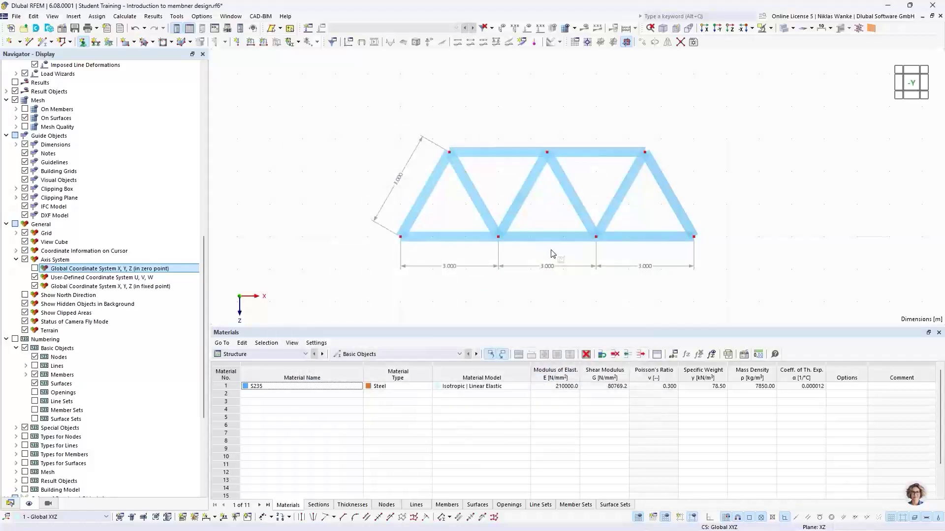
{"action": "left_click", "coordinate": [401, 236]}
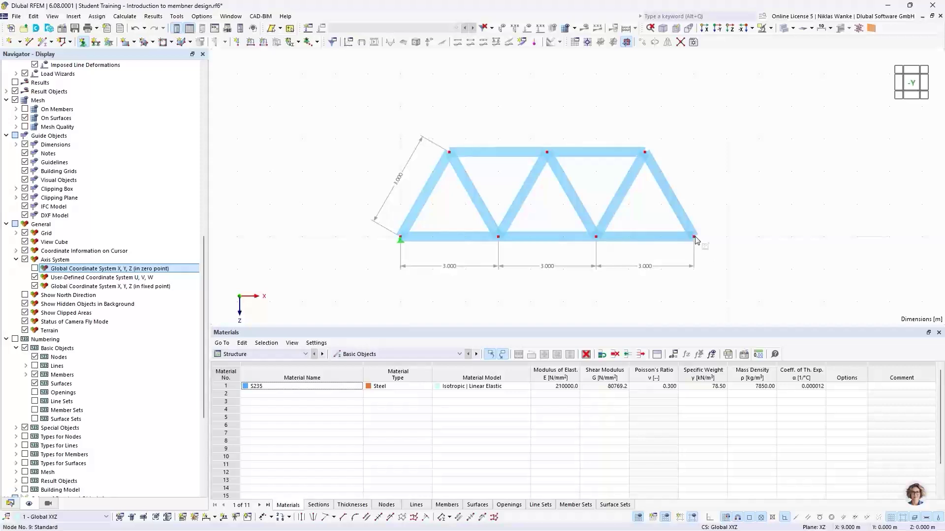
{"action": "left_click", "coordinate": [694, 237]}
{"action": "key", "text": "Escape"}
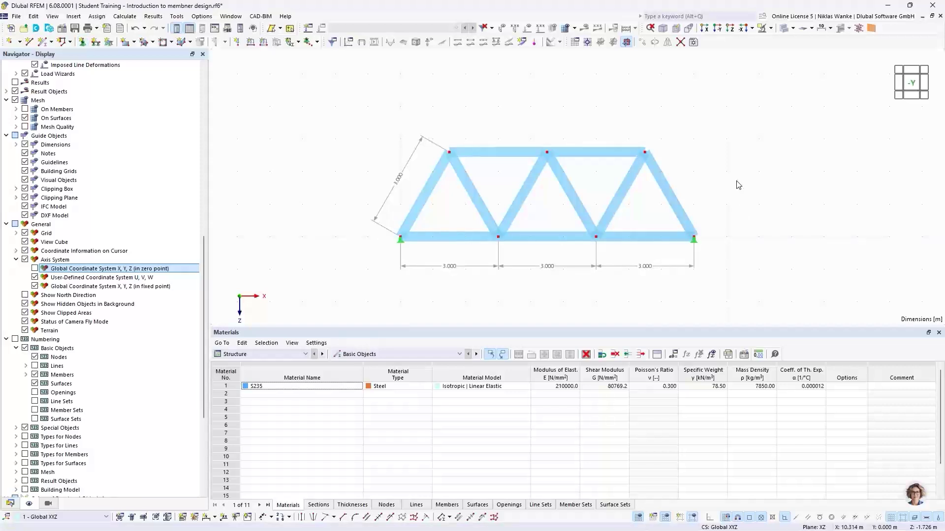
Enlarge the display size of the nodal support symbols.
{"action": "right_click", "coordinate": [698, 243]}
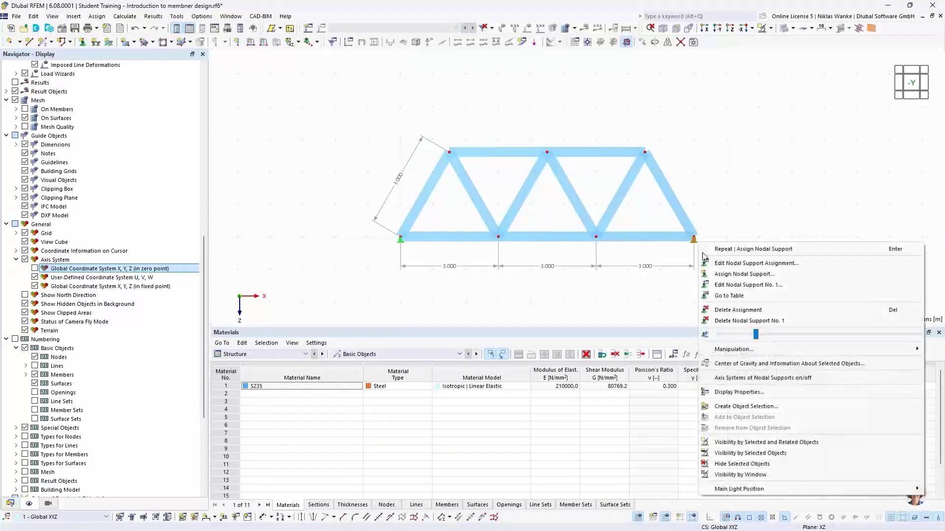
{"action": "left_click_drag", "start_coordinate": [753, 336], "coordinate": [794, 341]}
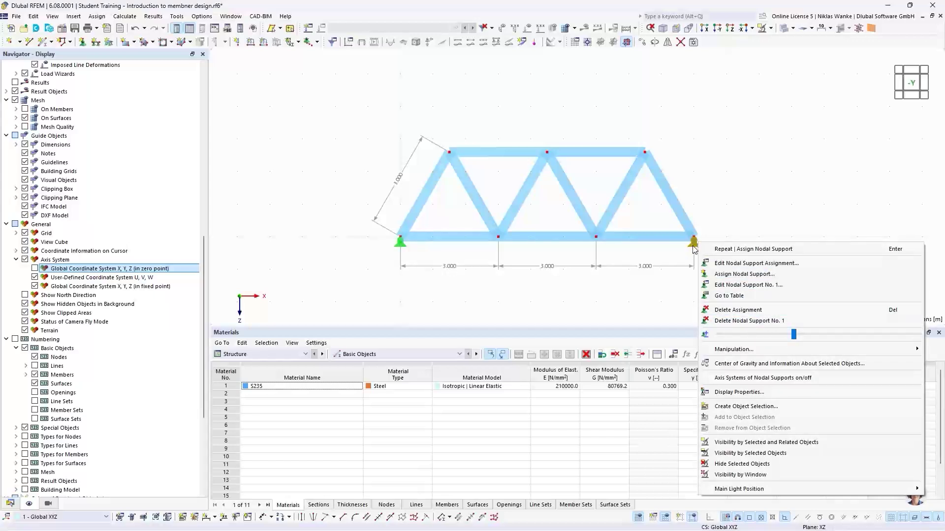
Scale the nodal support symbols up further for better visibility.
{"action": "left_click_drag", "start_coordinate": [797, 338], "coordinate": [853, 334]}
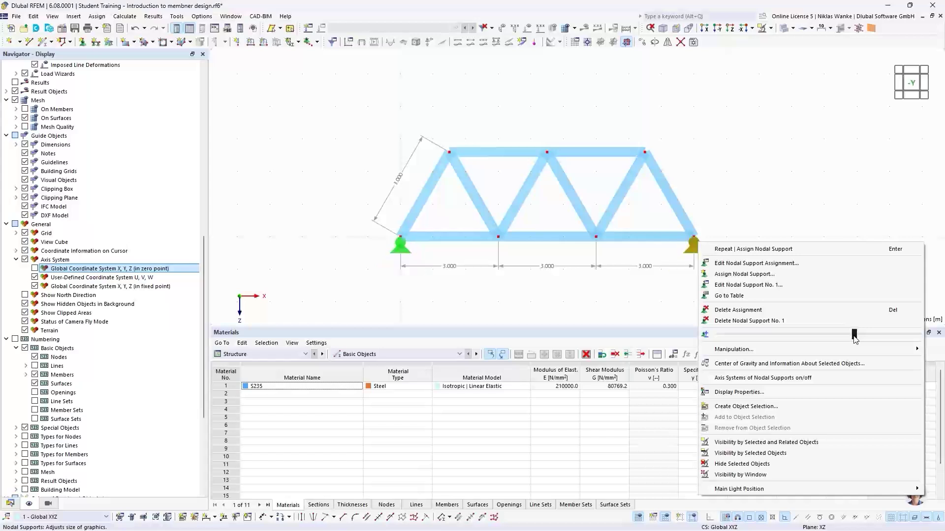
{"action": "left_click", "coordinate": [721, 192]}
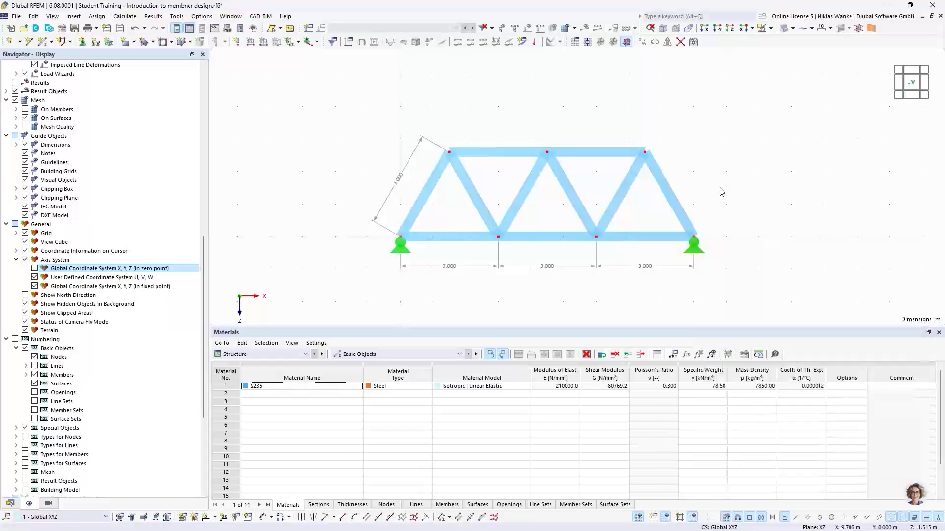
Give the last base node of the truss a new nodal support with uX released and only uZ fixed.
{"action": "double_click", "coordinate": [694, 248]}
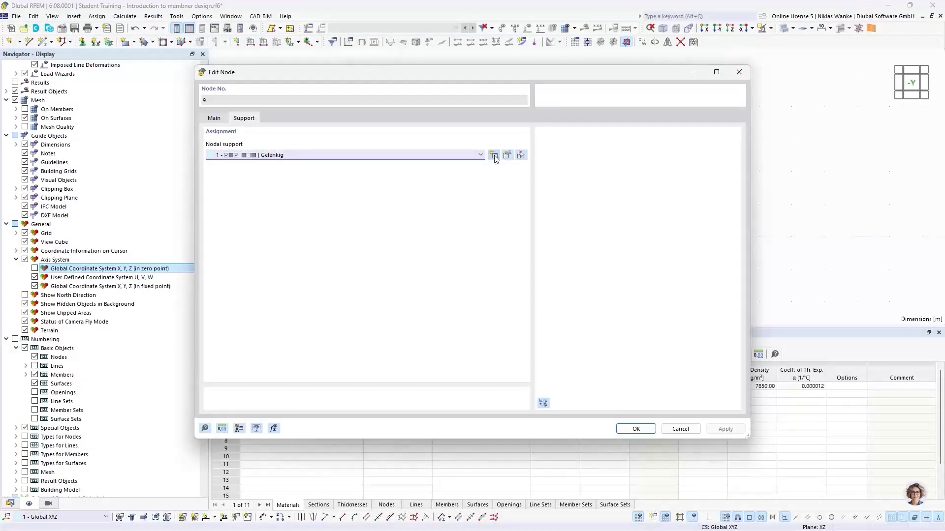
{"action": "left_click", "coordinate": [480, 156]}
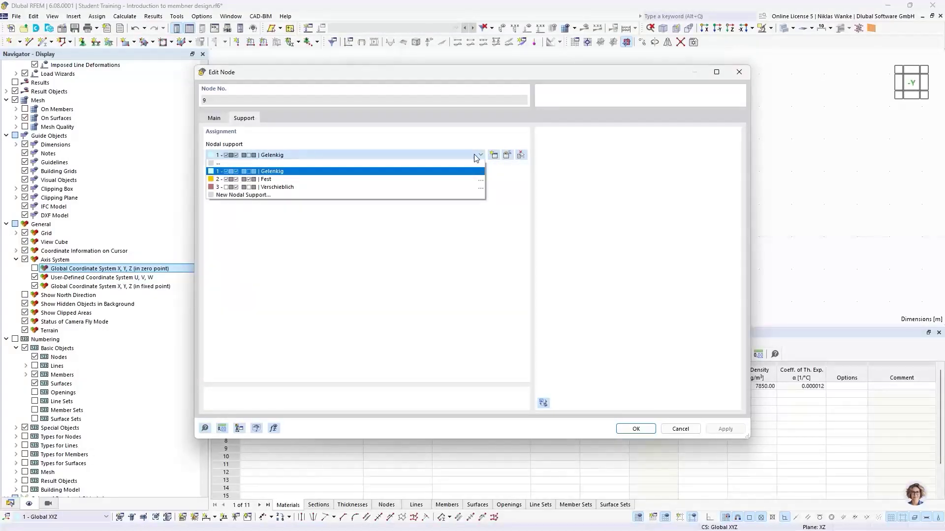
{"action": "left_click", "coordinate": [477, 156]}
{"action": "left_click", "coordinate": [494, 156]}
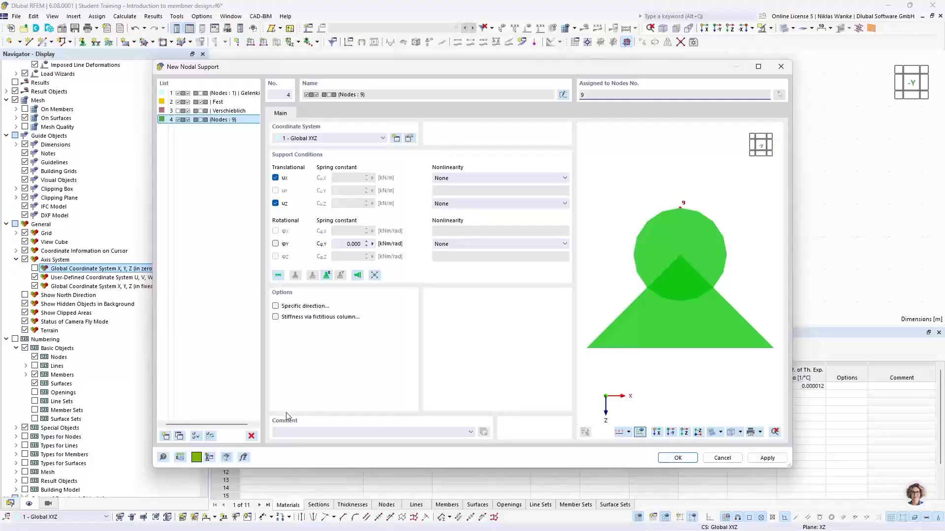
{"action": "left_click_drag", "start_coordinate": [405, 66], "coordinate": [446, 48]}
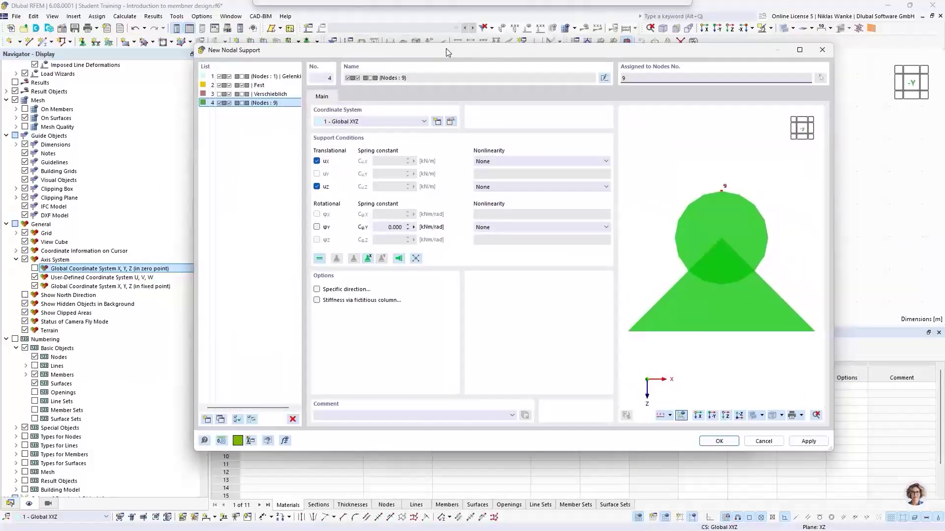
{"action": "left_click", "coordinate": [316, 161]}
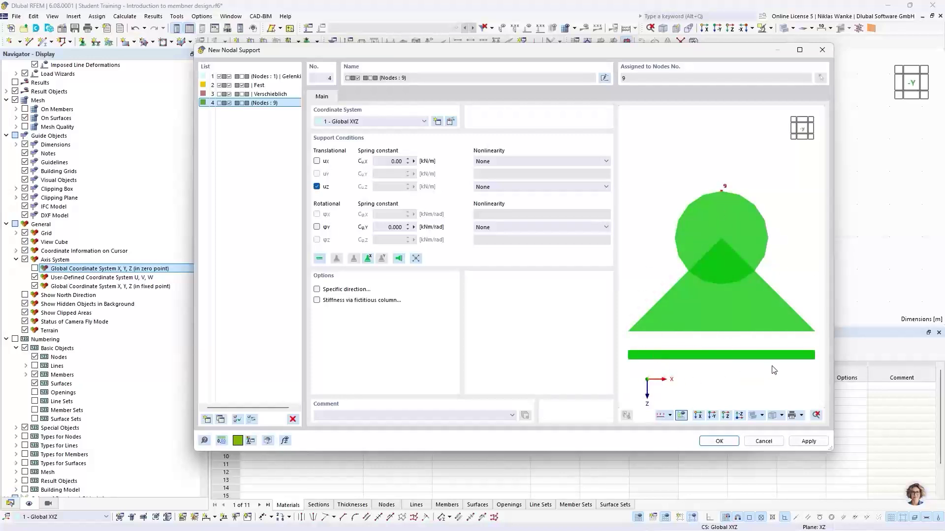
{"action": "middle_click_drag", "start_coordinate": [714, 341], "coordinate": [713, 302], "text": "ctrl"}
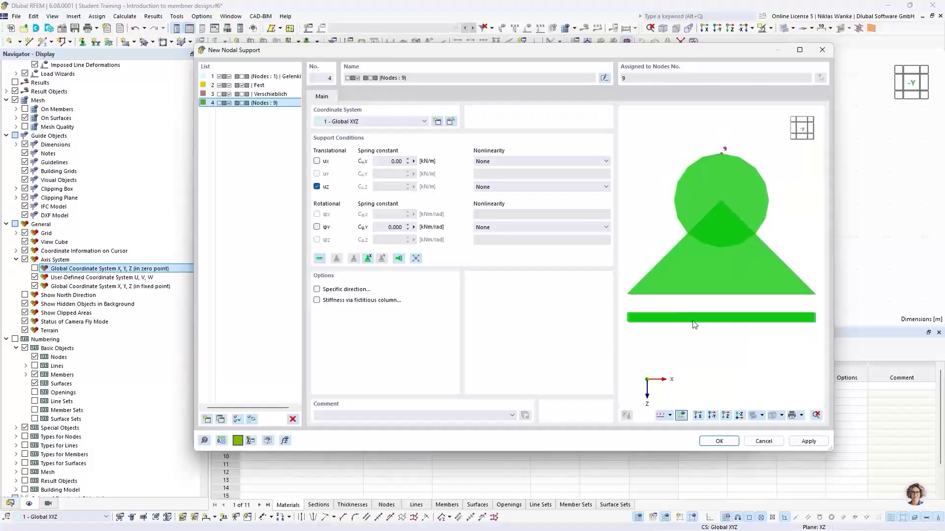
{"action": "left_click", "coordinate": [719, 441]}
{"action": "left_click", "coordinate": [634, 429]}
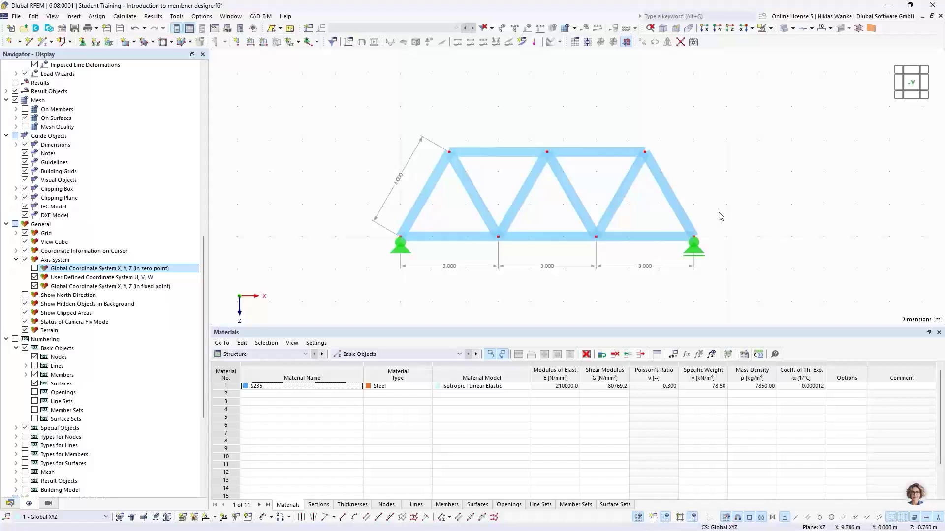
Create a new load case LC1 and name it Design Loads.
{"action": "scroll", "coordinate": [710, 236], "scroll_direction": "down", "scroll_amount": 2}
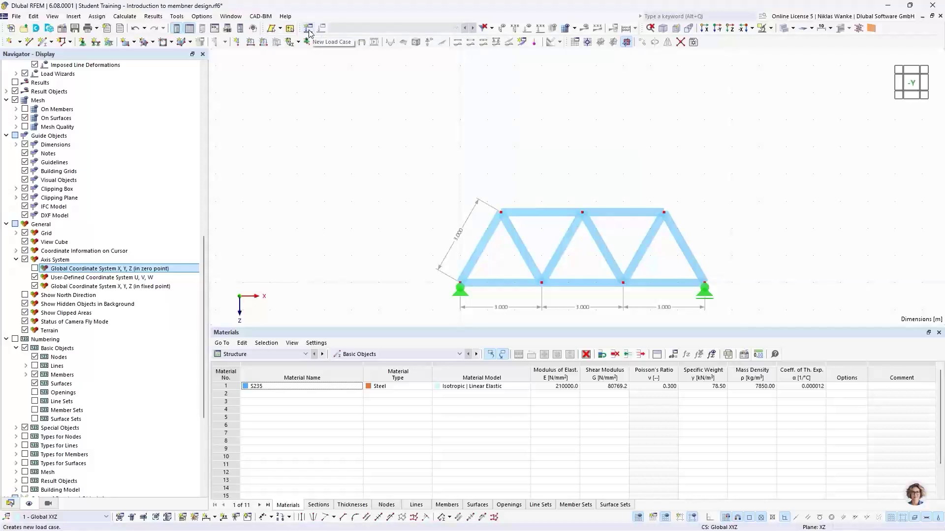
{"action": "left_click", "coordinate": [10, 504]}
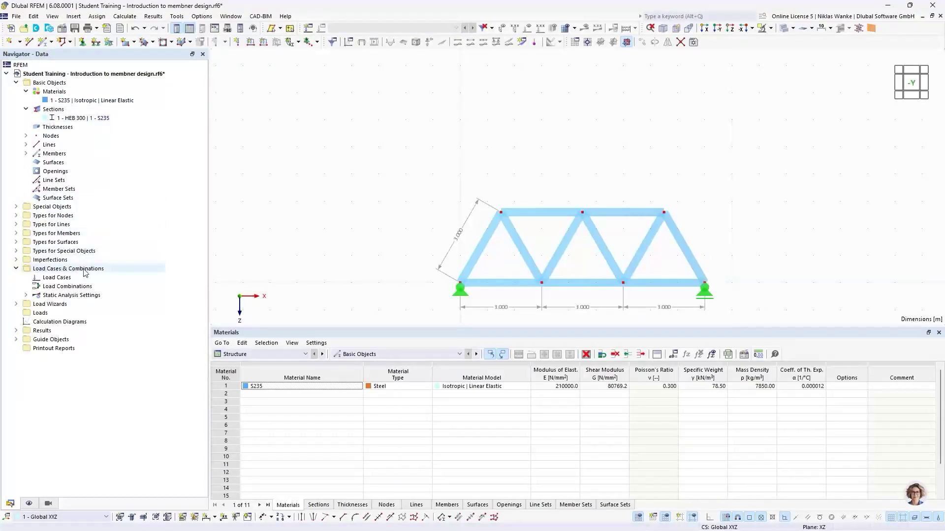
{"action": "right_click", "coordinate": [58, 279]}
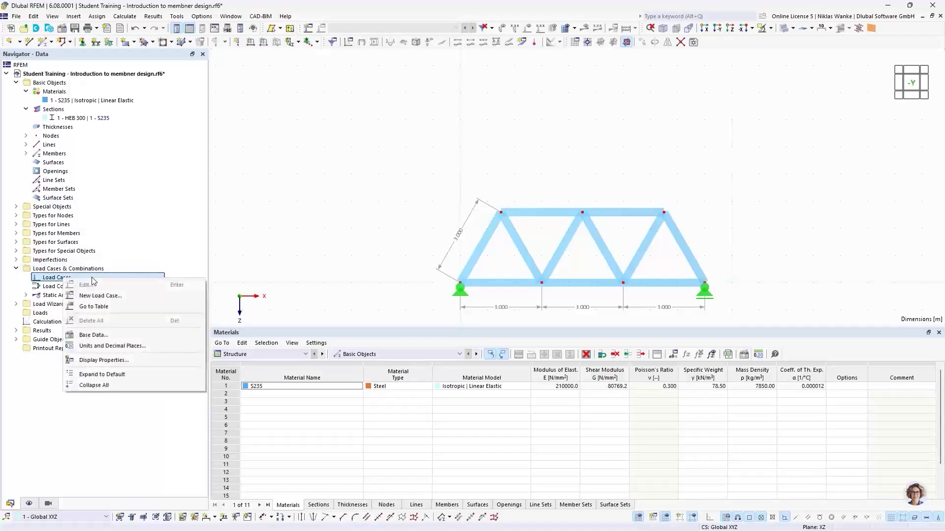
{"action": "left_click", "coordinate": [122, 297]}
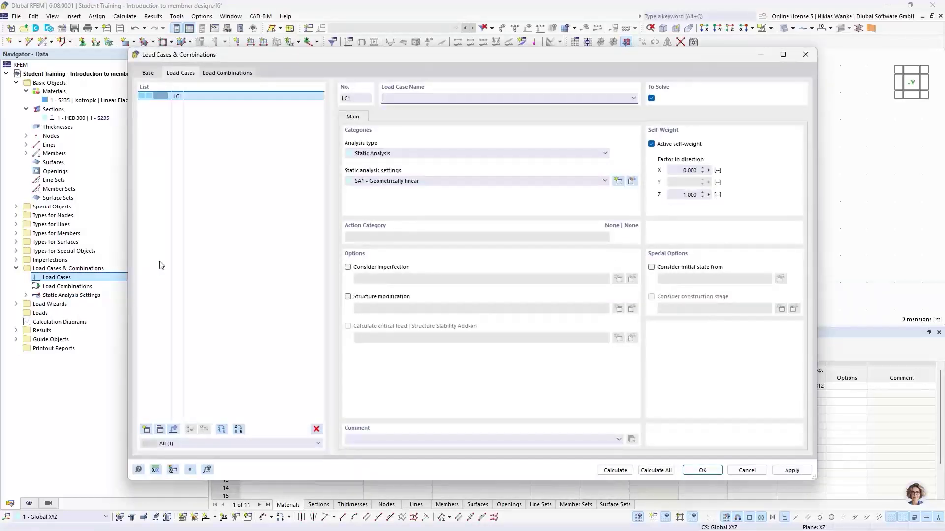
{"action": "left_click", "coordinate": [241, 132]}
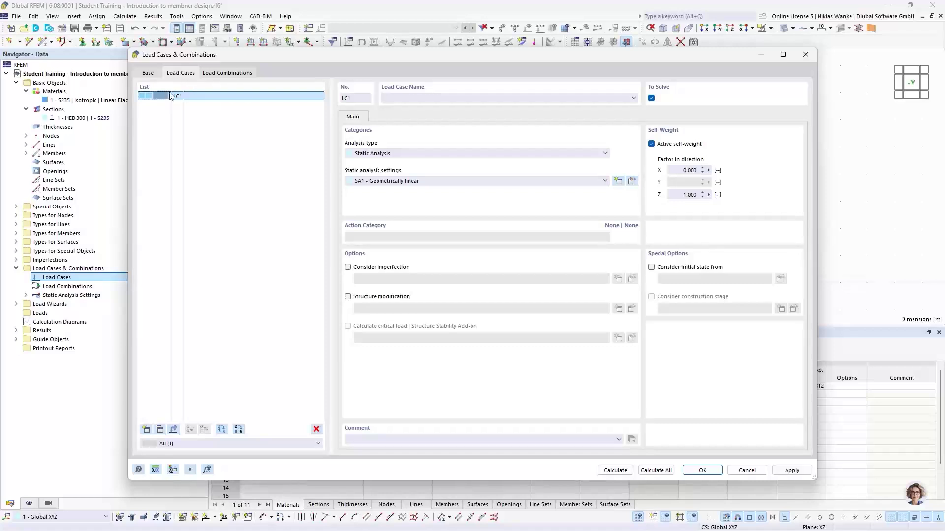
{"action": "left_click_drag", "start_coordinate": [177, 59], "coordinate": [174, 63]}
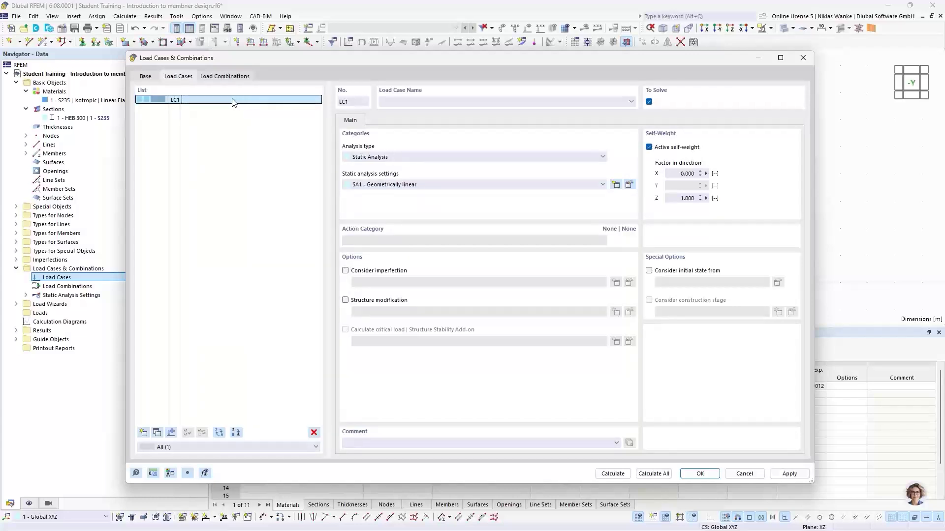
{"action": "left_click", "coordinate": [421, 101]}
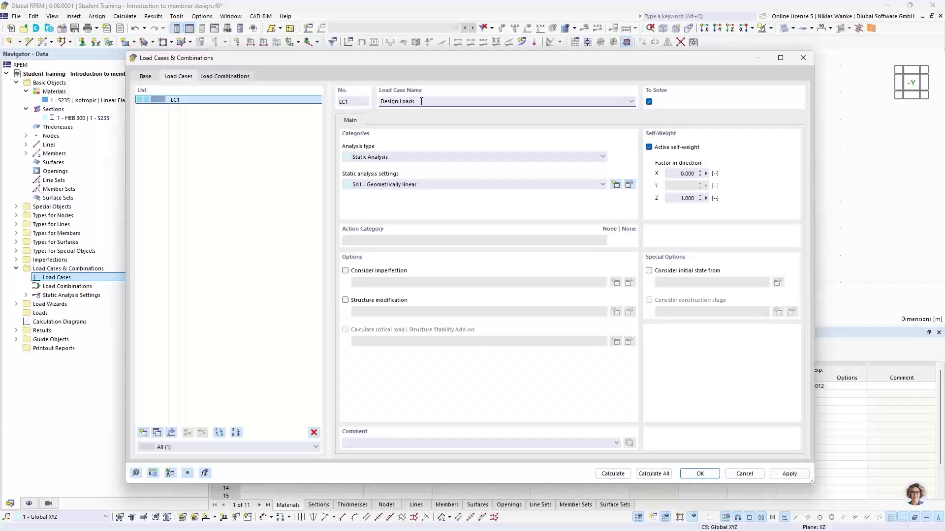
Deactivate the self-weight in the Design Loads load case and accept the load case.
{"action": "left_click_drag", "start_coordinate": [450, 60], "coordinate": [543, 66]}
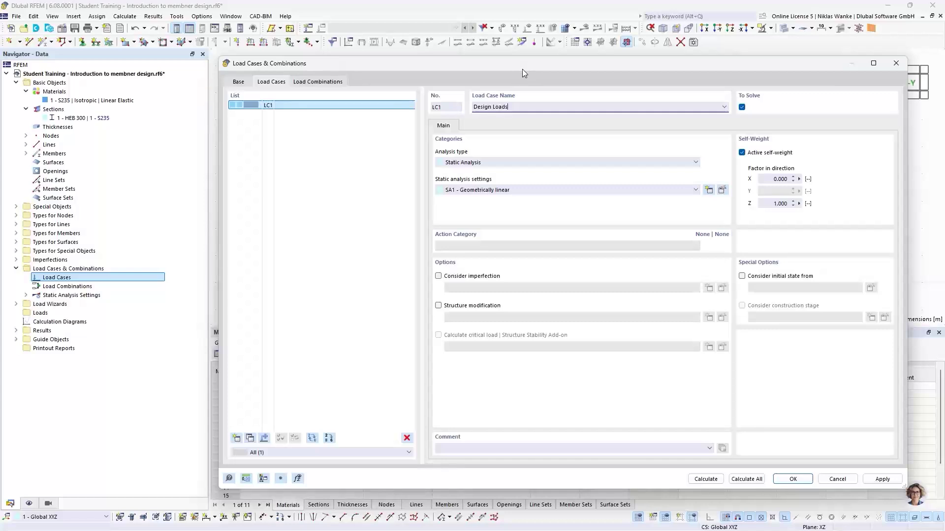
{"action": "mouse_move", "coordinate": [522, 68]}
{"action": "left_mouse_down"}
{"action": "mouse_move", "coordinate": [522, 79]}
{"action": "mouse_move", "coordinate": [521, 66]}
{"action": "left_mouse_up"}
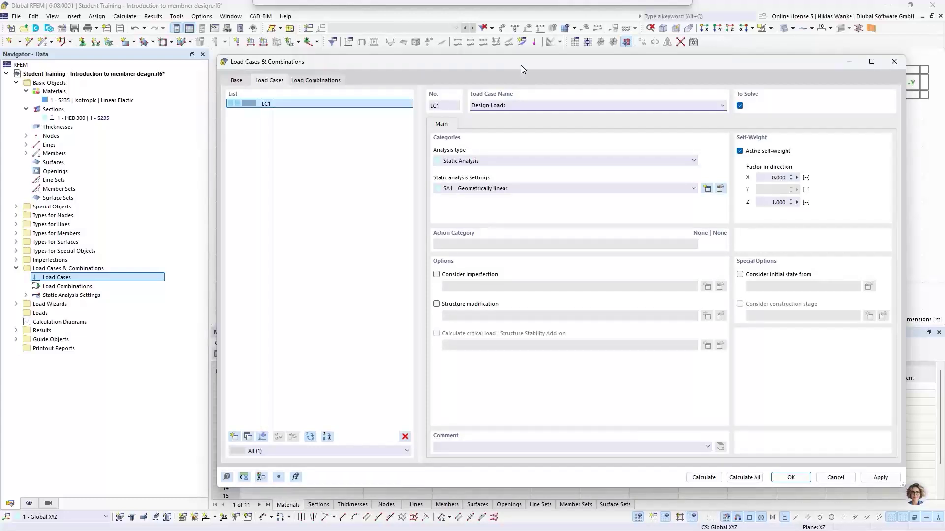
{"action": "left_click_drag", "start_coordinate": [521, 65], "coordinate": [521, 66]}
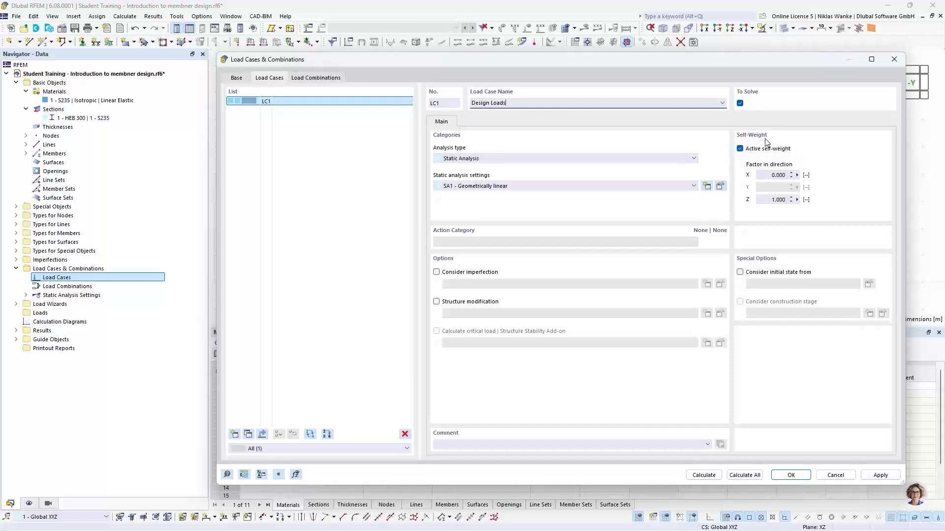
{"action": "left_click", "coordinate": [740, 149]}
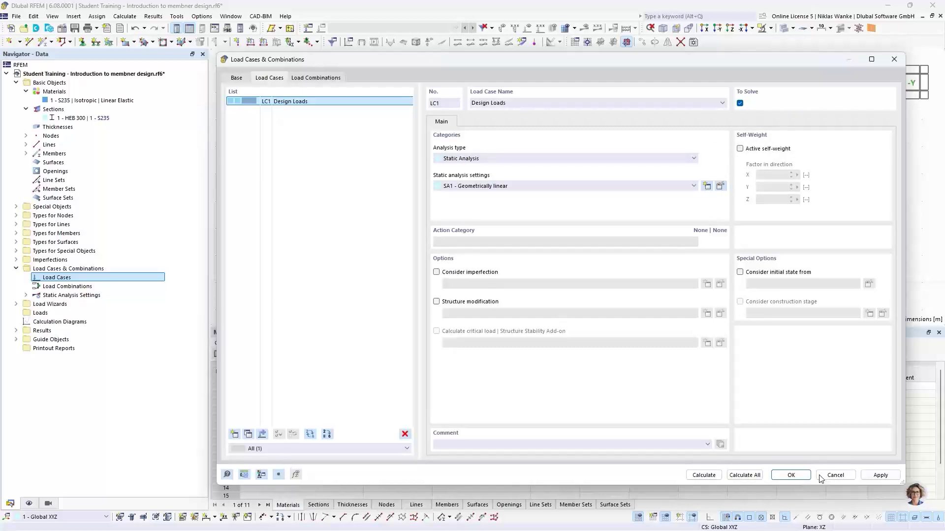
{"action": "left_click", "coordinate": [791, 475]}
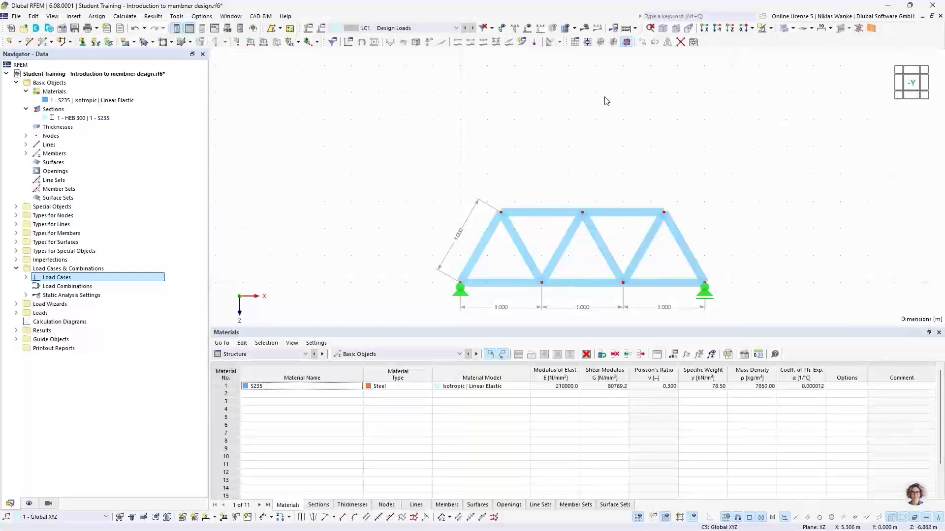
Start a new nodal load in Design Loads as a force in Z with Fz set to 10 kN.
{"action": "middle_click_drag", "start_coordinate": [606, 161], "coordinate": [574, 127]}
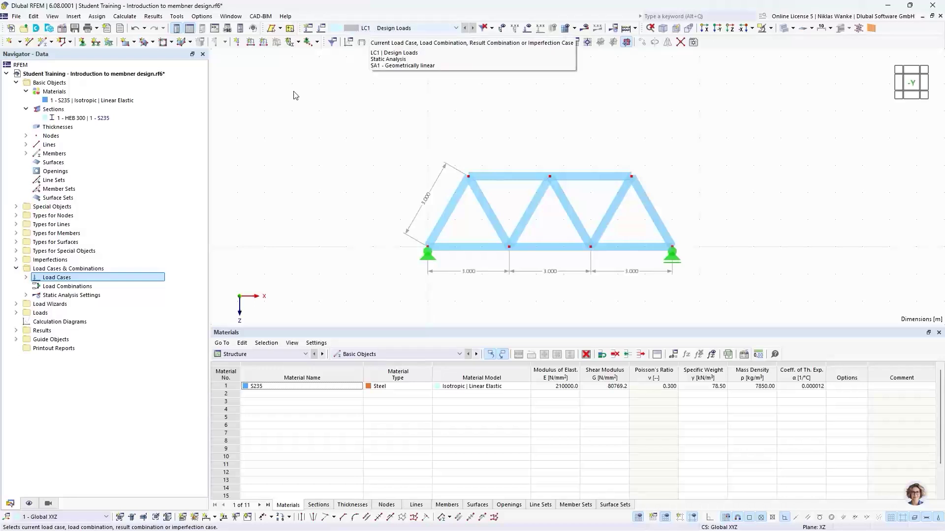
{"action": "left_click", "coordinate": [237, 43]}
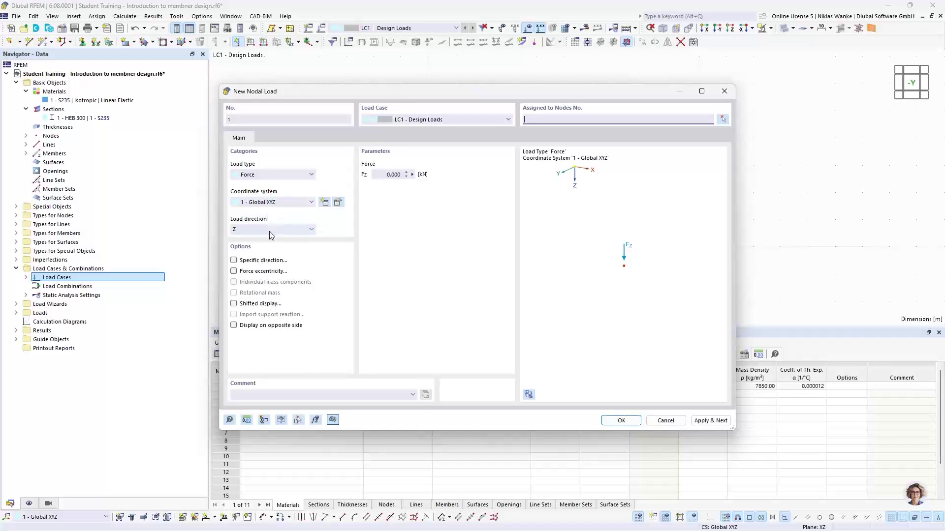
{"action": "left_click_drag", "start_coordinate": [394, 93], "coordinate": [474, 89]}
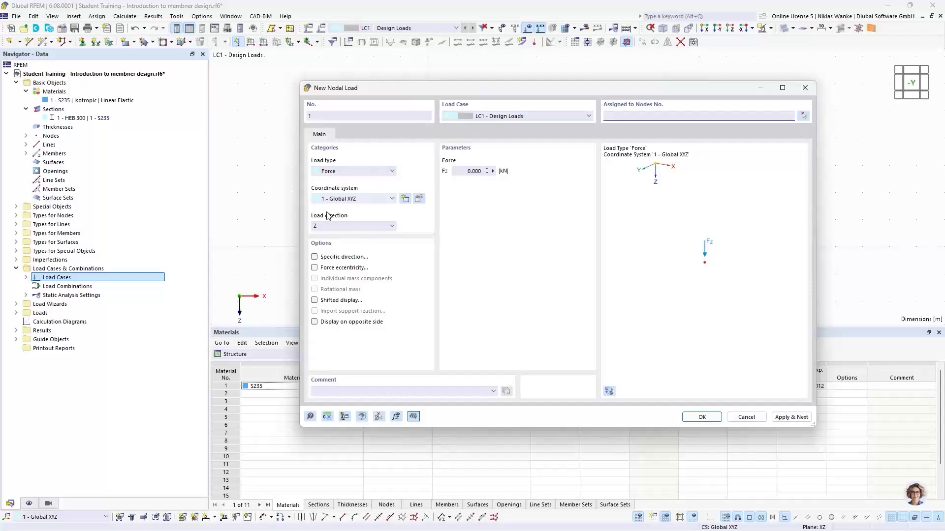
{"action": "left_click", "coordinate": [461, 170]}
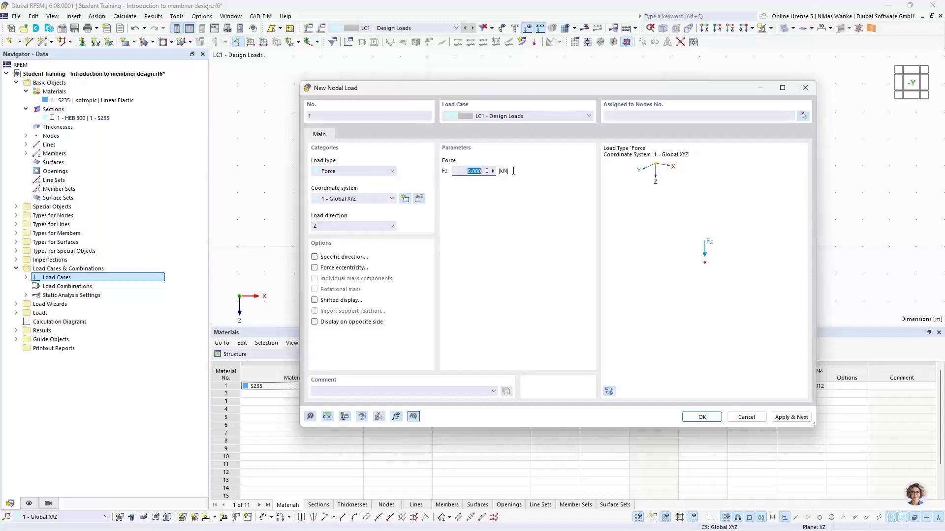
{"action": "type", "text": "10"}
{"action": "left_click_drag", "start_coordinate": [725, 98], "coordinate": [675, 110]}
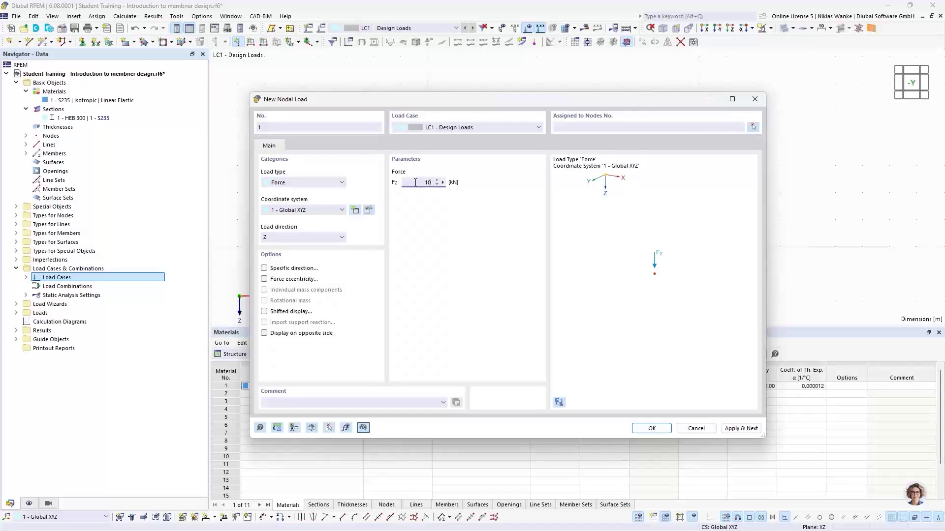
Apply the 10 kN force to the first and middle nodes of the top chord, continuing with another nodal load.
{"action": "left_click", "coordinate": [754, 128]}
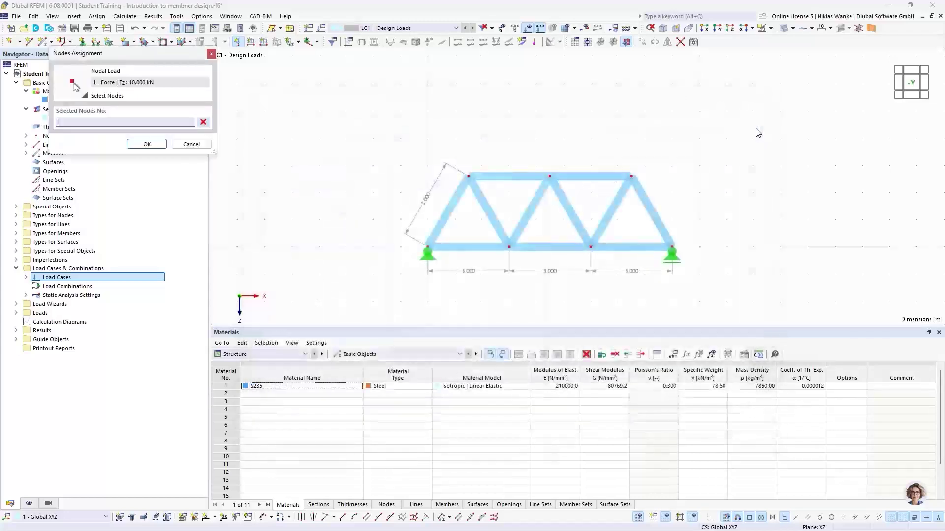
{"action": "left_click", "coordinate": [467, 177]}
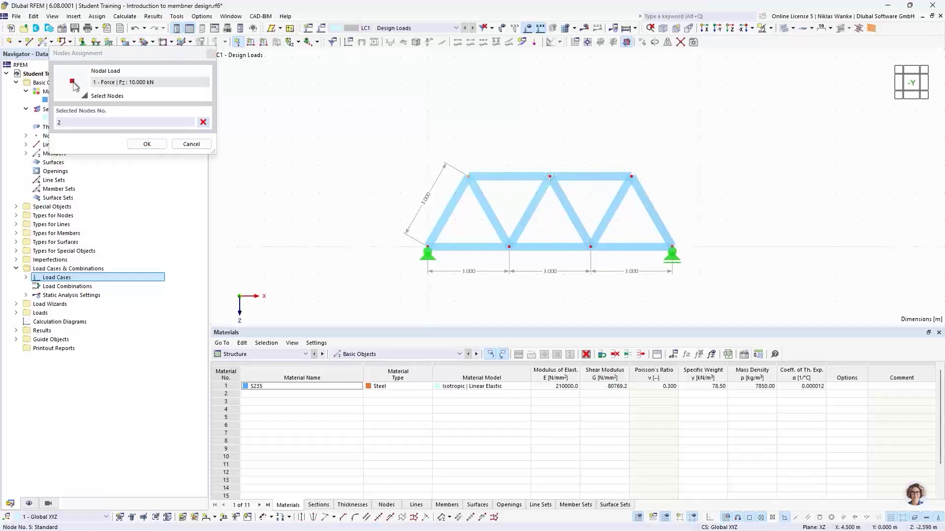
{"action": "left_click", "coordinate": [550, 176]}
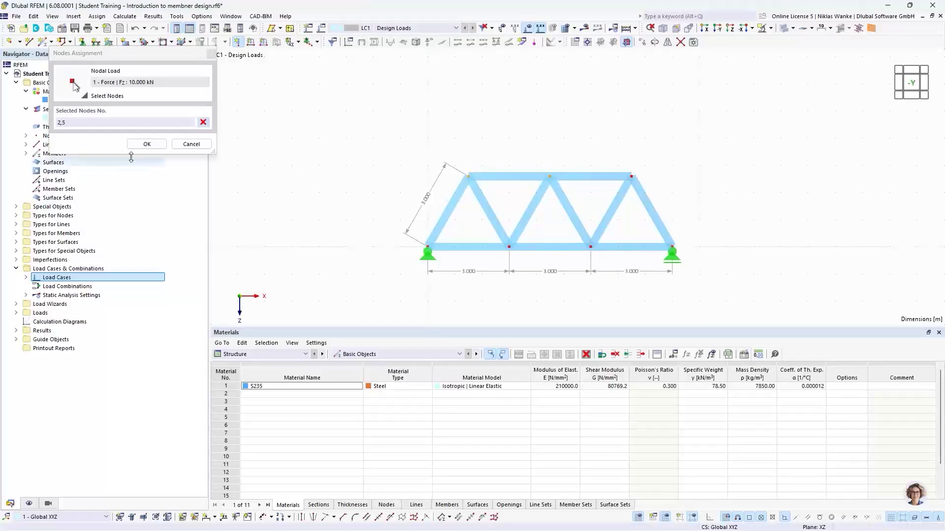
{"action": "left_click", "coordinate": [146, 144]}
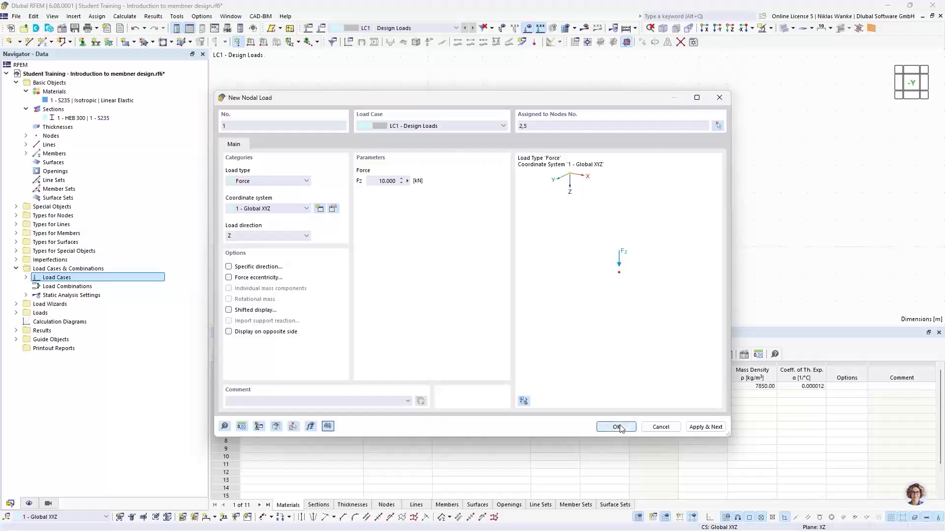
{"action": "left_click", "coordinate": [616, 427]}
{"action": "left_click", "coordinate": [707, 428]}
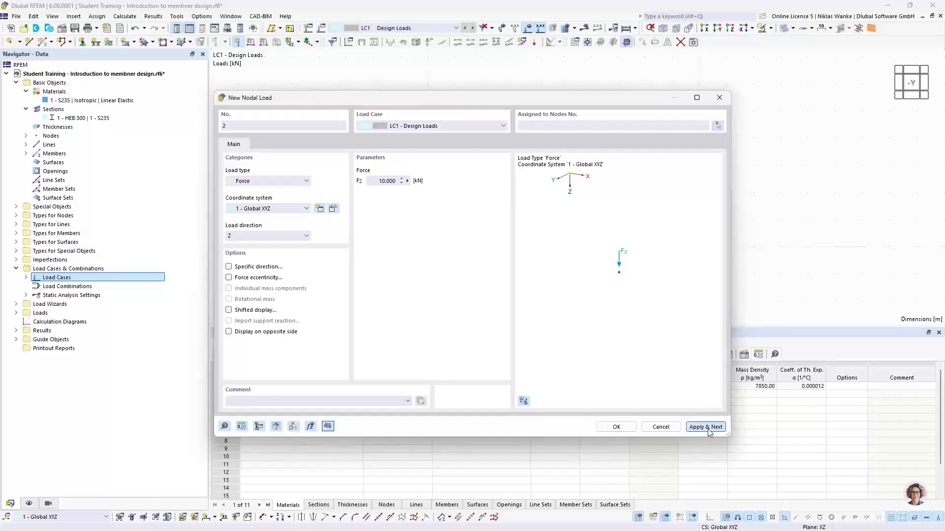
Set the new nodal load to Fz 20 kN and assign it to the last node of the top chord.
{"action": "left_click_drag", "start_coordinate": [540, 98], "coordinate": [598, 202]}
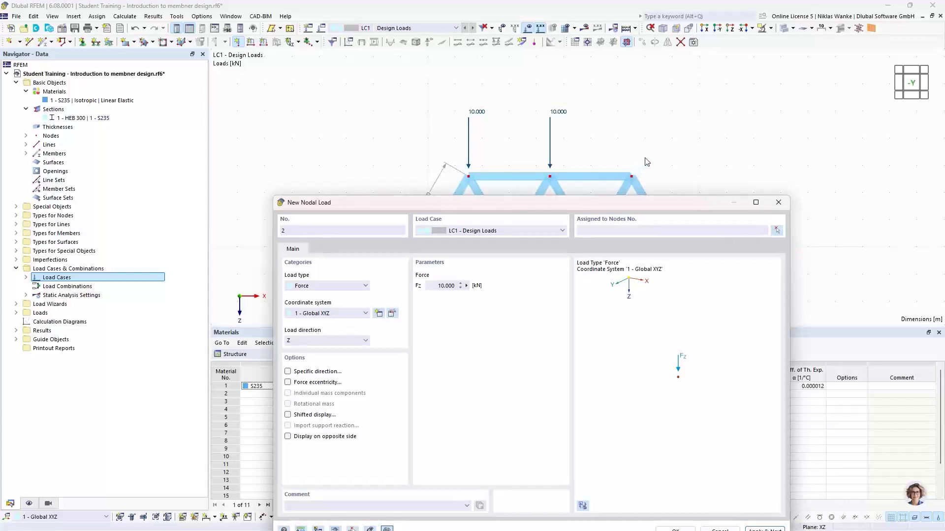
{"action": "left_click_drag", "start_coordinate": [617, 210], "coordinate": [619, 221]}
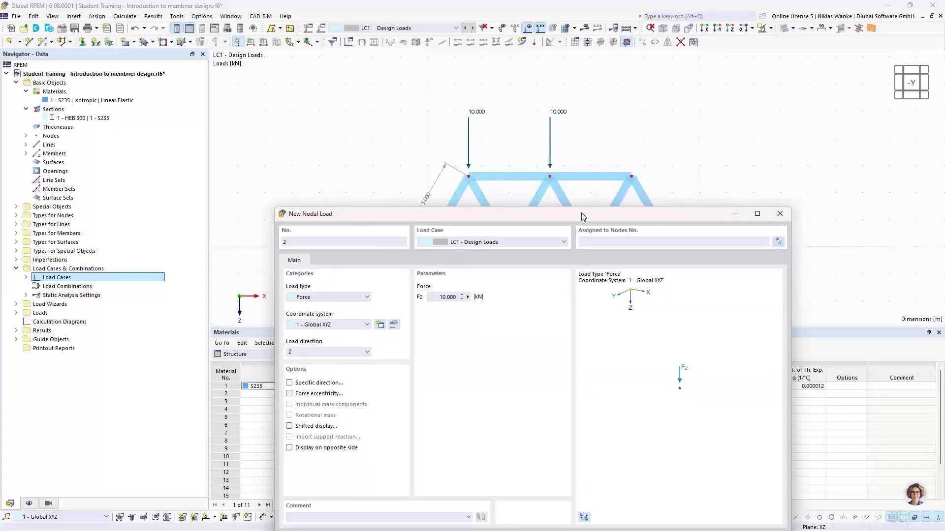
{"action": "left_click_drag", "start_coordinate": [582, 217], "coordinate": [582, 110]}
{"action": "left_click", "coordinate": [445, 190]}
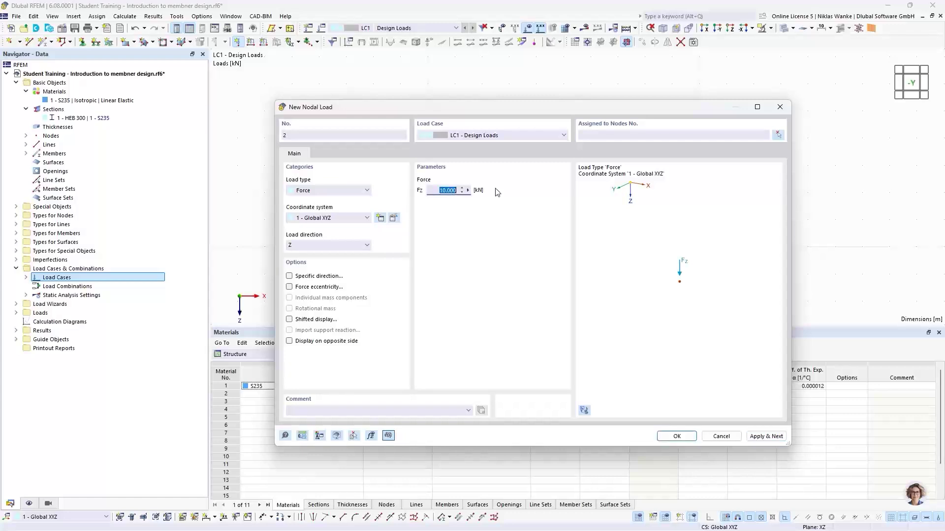
{"action": "type", "text": "20"}
{"action": "left_click_drag", "start_coordinate": [678, 105], "coordinate": [619, 105]}
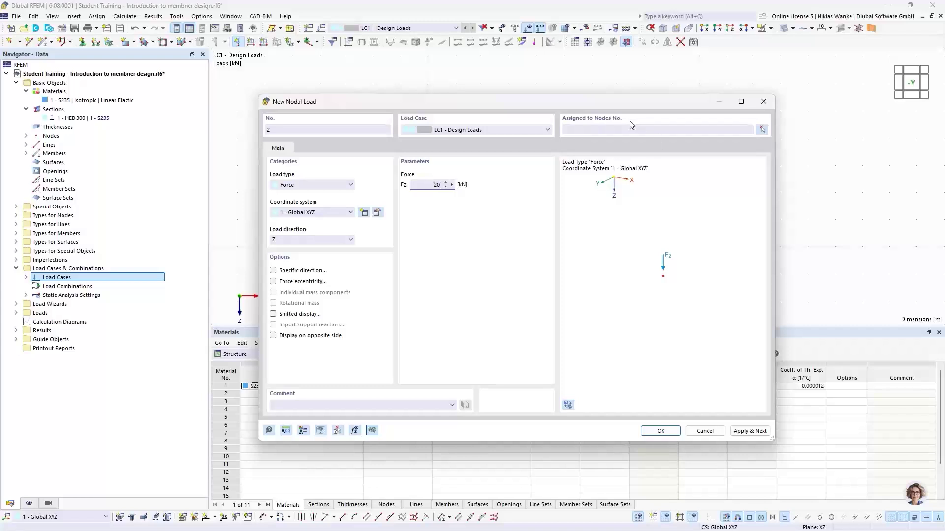
{"action": "left_click", "coordinate": [660, 431]}
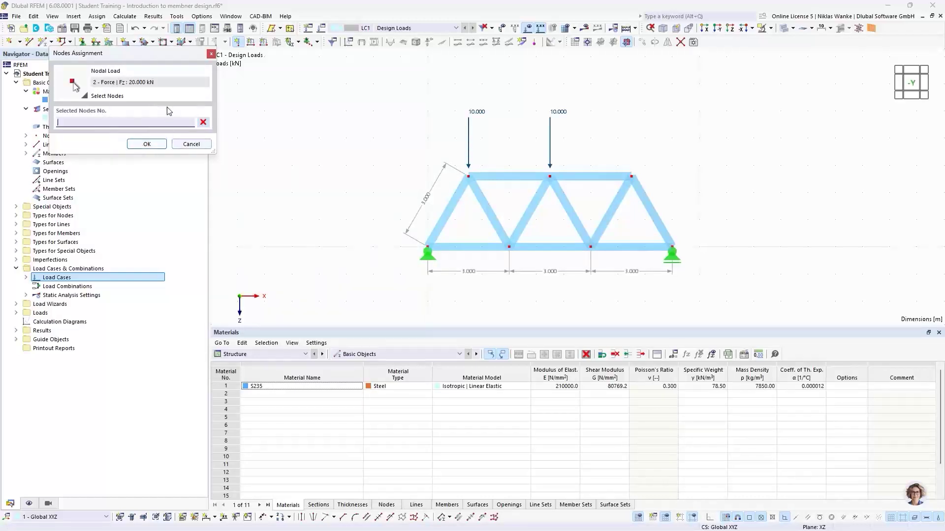
{"action": "left_click", "coordinate": [633, 176]}
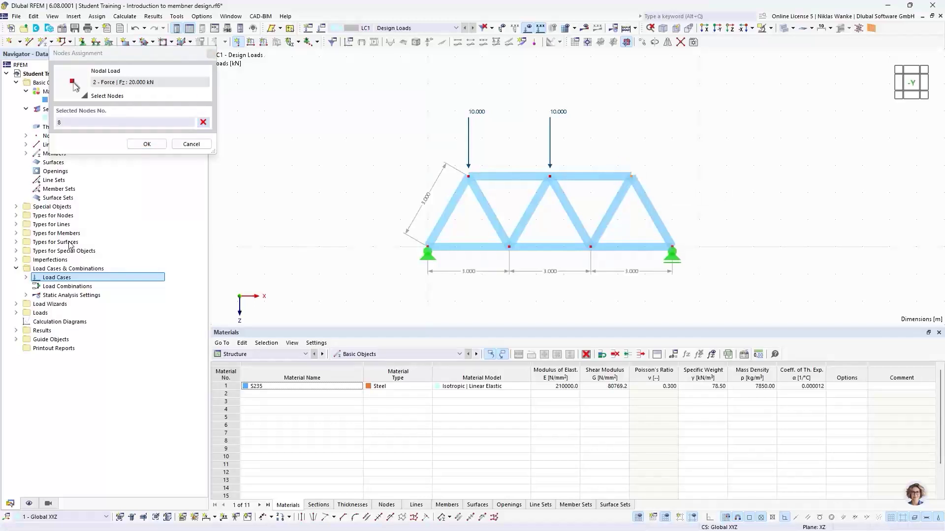
{"action": "left_click", "coordinate": [146, 144]}
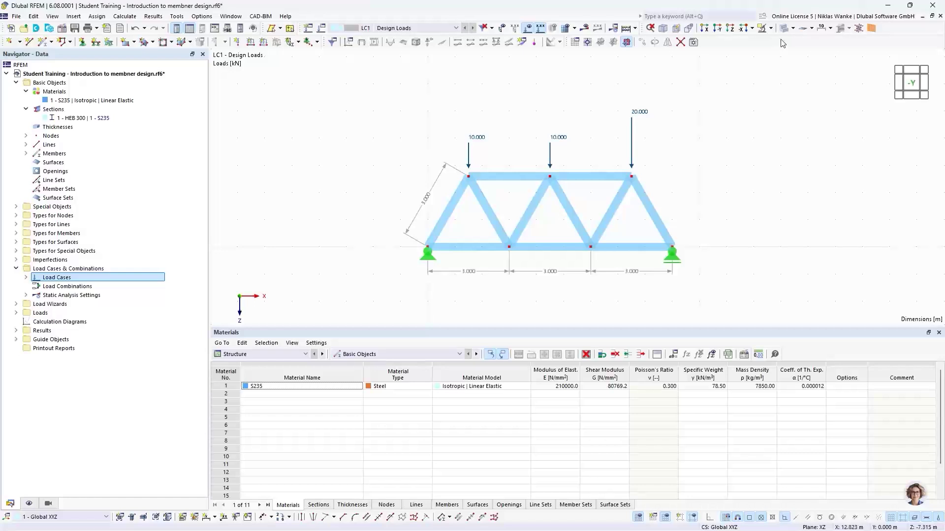
Display the truss as a wireframe model.
{"action": "left_click", "coordinate": [793, 28]}
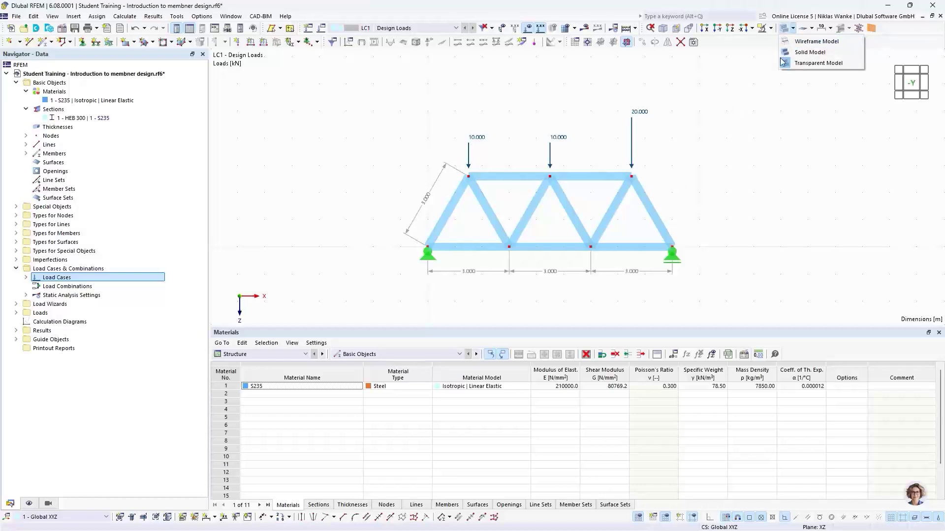
{"action": "left_click", "coordinate": [814, 42]}
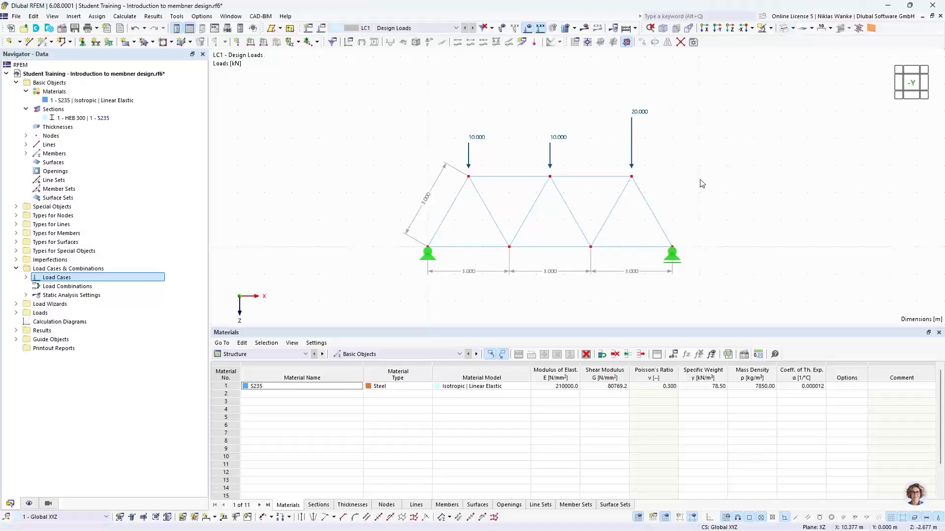
{"action": "scroll", "coordinate": [658, 222], "scroll_direction": "up", "scroll_amount": 3}
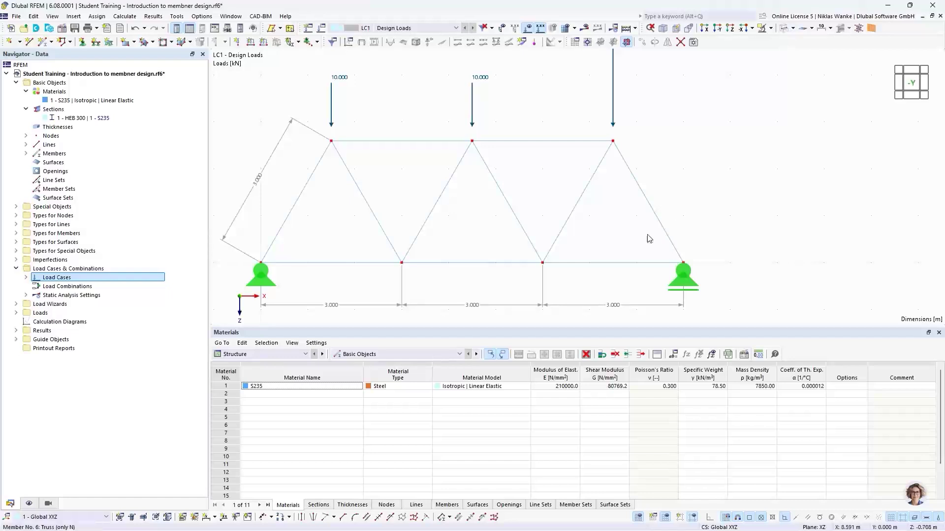
{"action": "scroll", "coordinate": [729, 182], "scroll_direction": "down", "scroll_amount": 2}
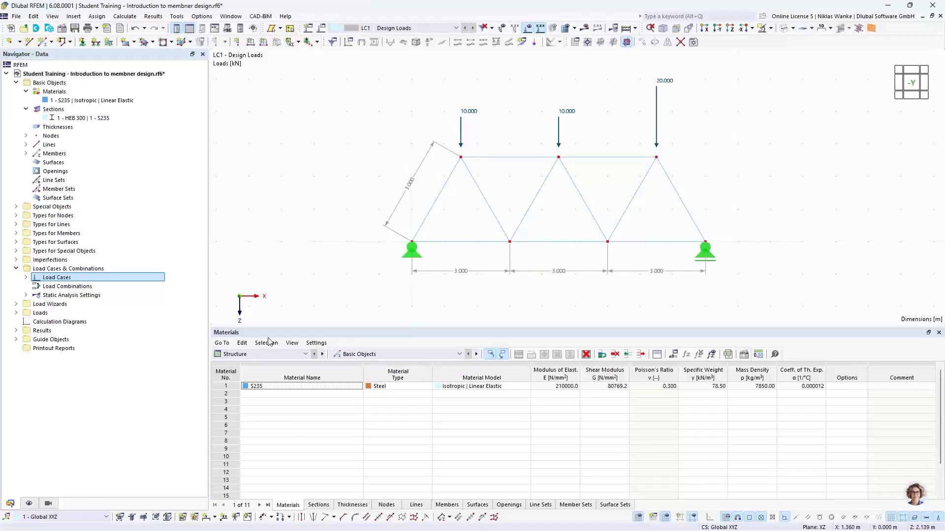
Hide the dimensions among the guide objects in the model display.
{"action": "left_click", "coordinate": [29, 504]}
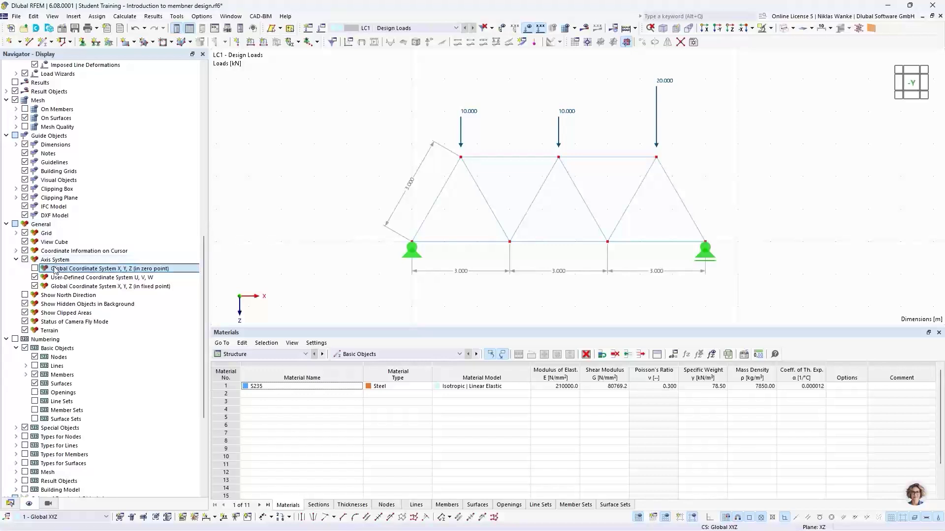
{"action": "scroll", "coordinate": [80, 315], "scroll_direction": "down", "scroll_amount": 1}
{"action": "scroll", "coordinate": [80, 313], "scroll_direction": "up", "scroll_amount": 2}
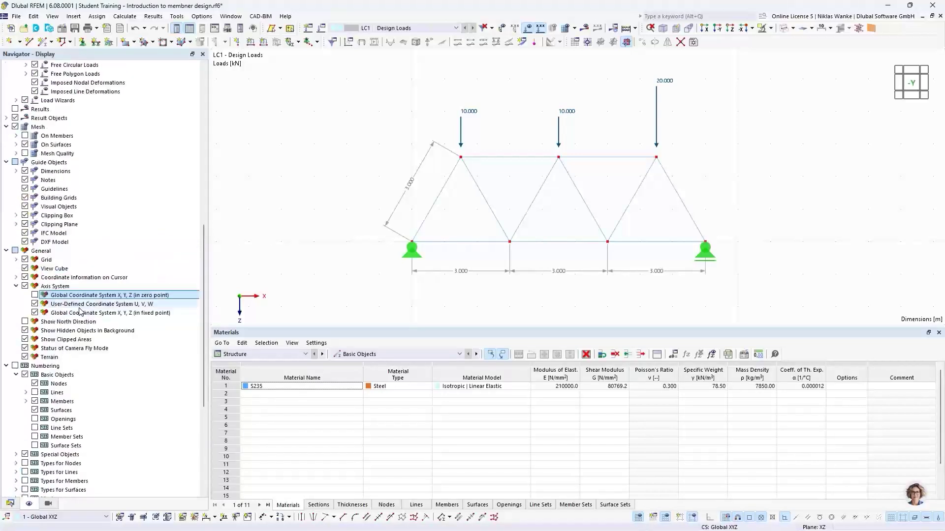
{"action": "scroll", "coordinate": [79, 307], "scroll_direction": "up", "scroll_amount": 1}
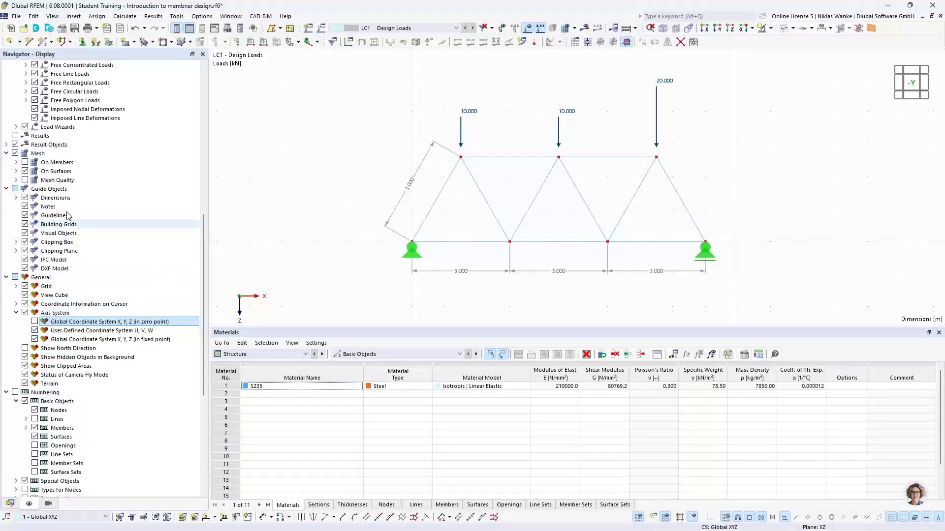
{"action": "left_click", "coordinate": [25, 198]}
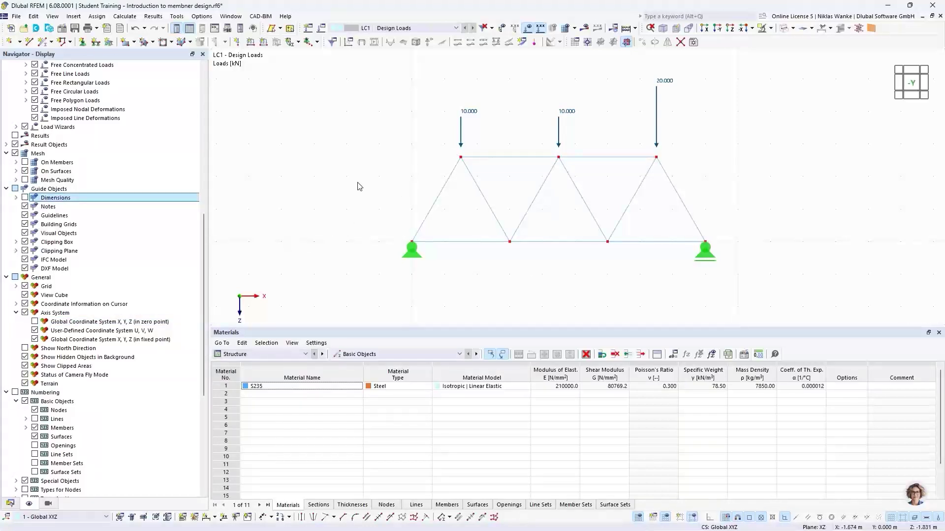
{"action": "scroll", "coordinate": [372, 198], "scroll_direction": "down", "scroll_amount": 1}
{"action": "middle_click_drag", "start_coordinate": [372, 199], "coordinate": [351, 219]}
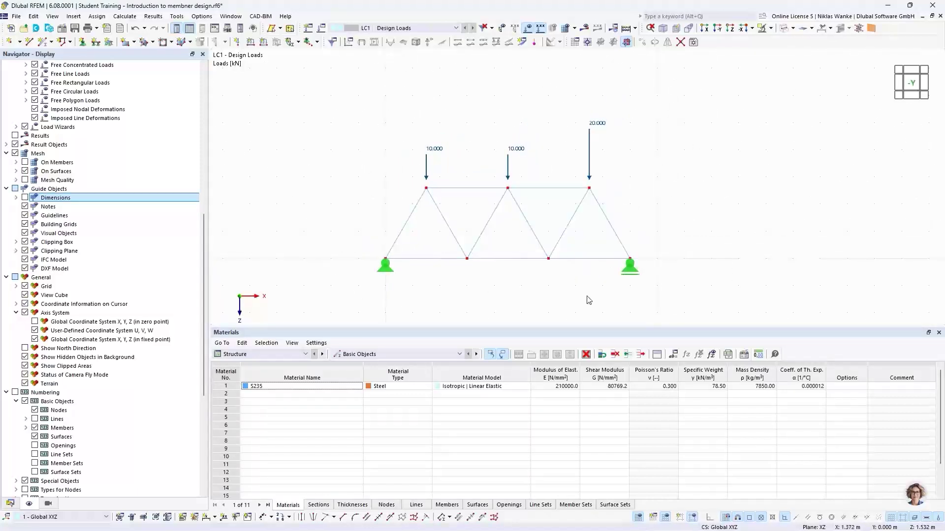
Run the calculation of all load cases for the truss.
{"action": "left_click", "coordinate": [585, 30]}
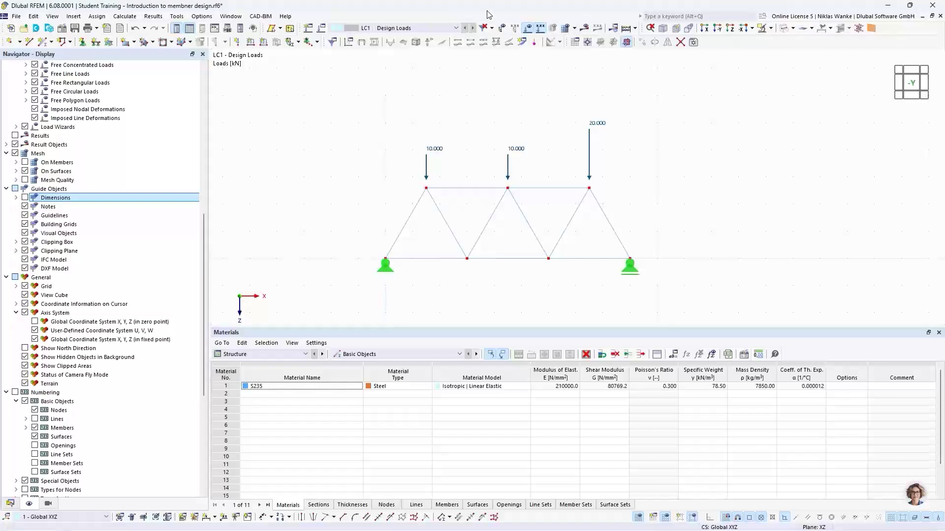
{"action": "left_click", "coordinate": [125, 16]}
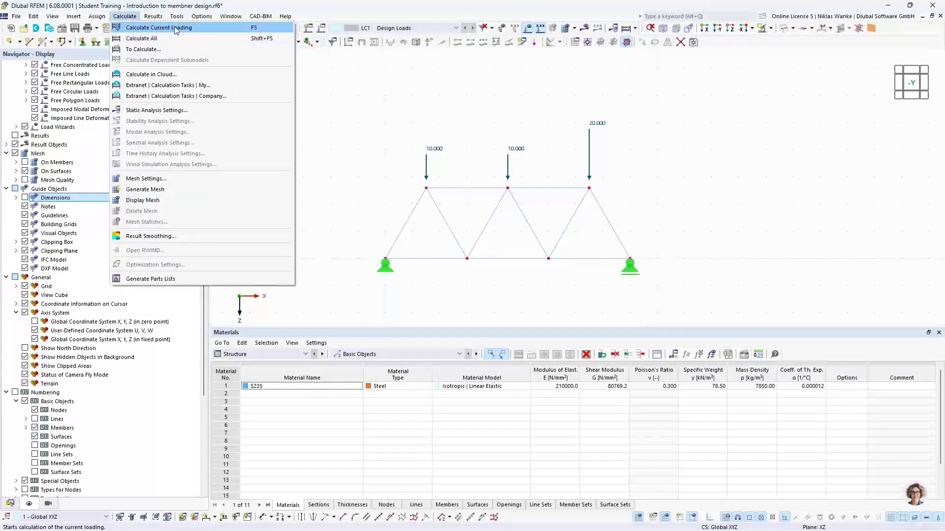
{"action": "left_click", "coordinate": [157, 40]}
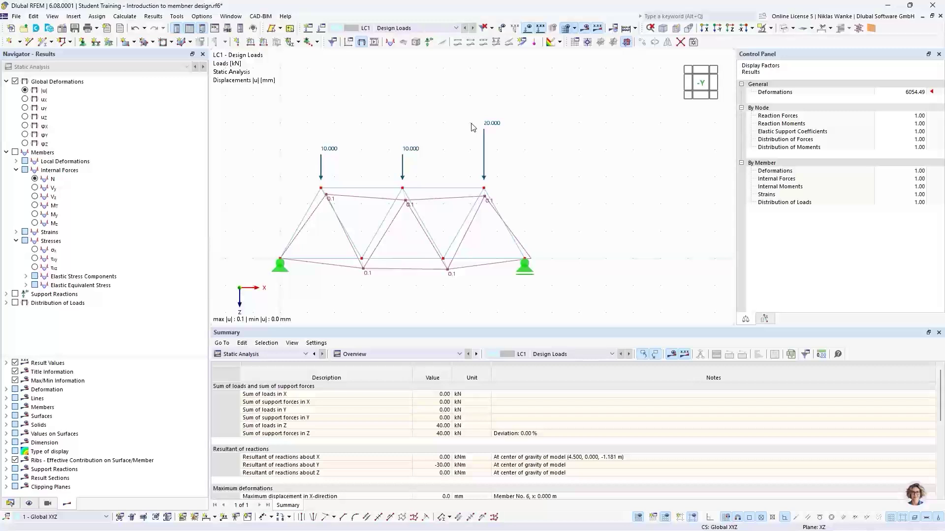
Review the static analysis overview, comparing the sum of loads with the sum of support forces for Design Loads.
{"action": "middle_click_drag", "start_coordinate": [448, 134], "coordinate": [507, 116]}
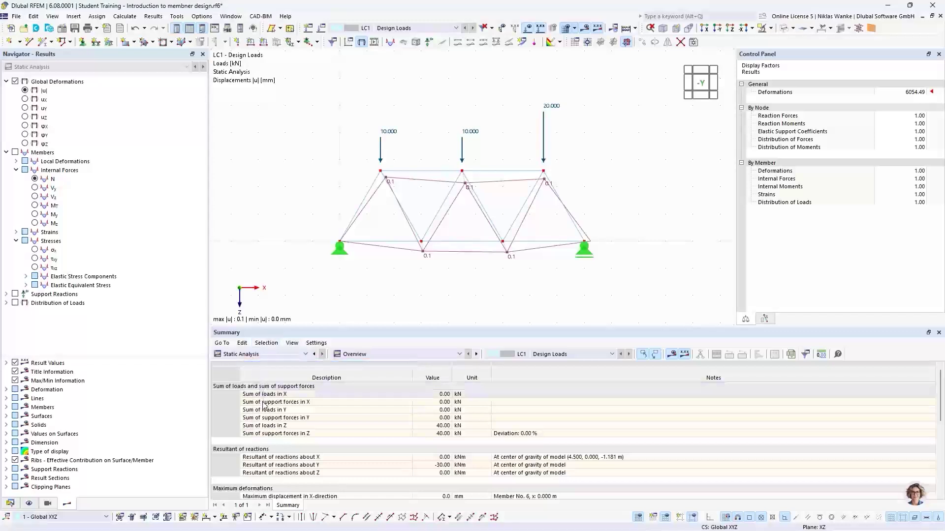
{"action": "left_click", "coordinate": [236, 355]}
{"action": "left_click", "coordinate": [231, 356]}
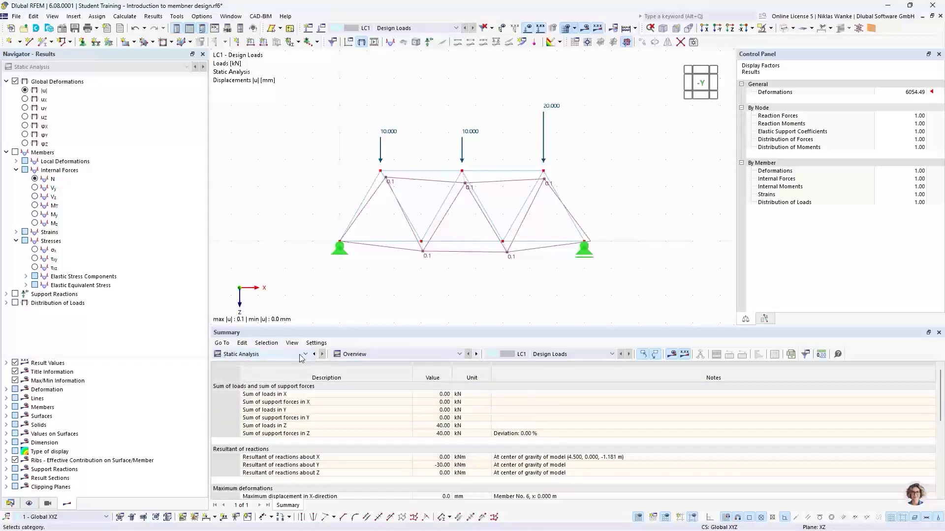
{"action": "left_click", "coordinate": [387, 354]}
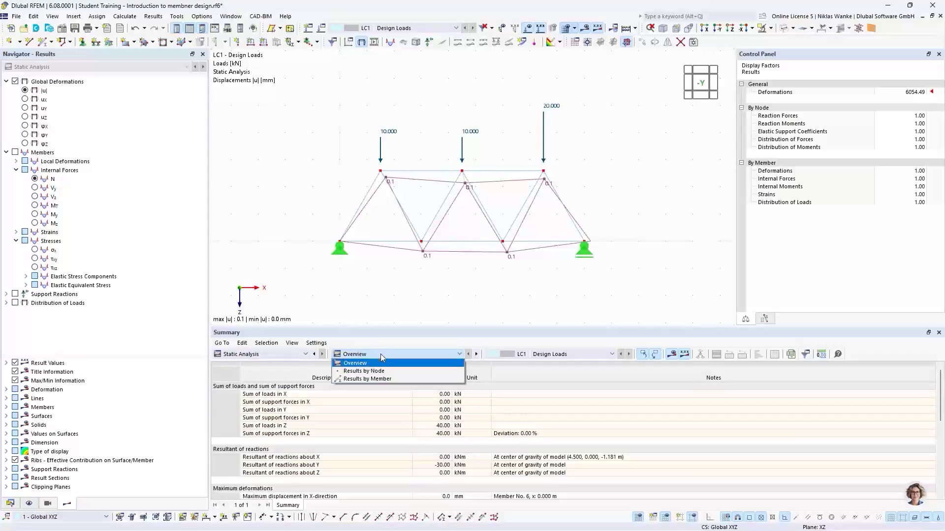
{"action": "left_click", "coordinate": [382, 355]}
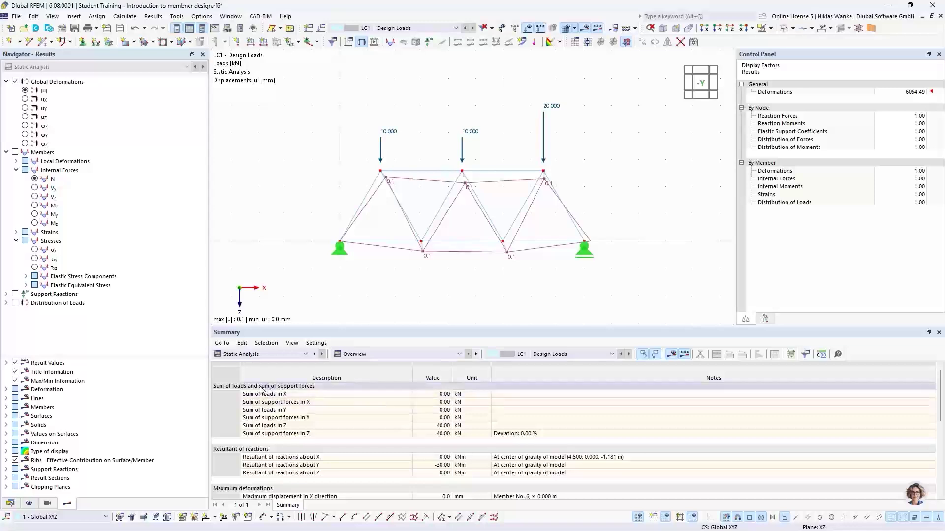
{"action": "left_click", "coordinate": [227, 388]}
{"action": "left_click", "coordinate": [242, 388]}
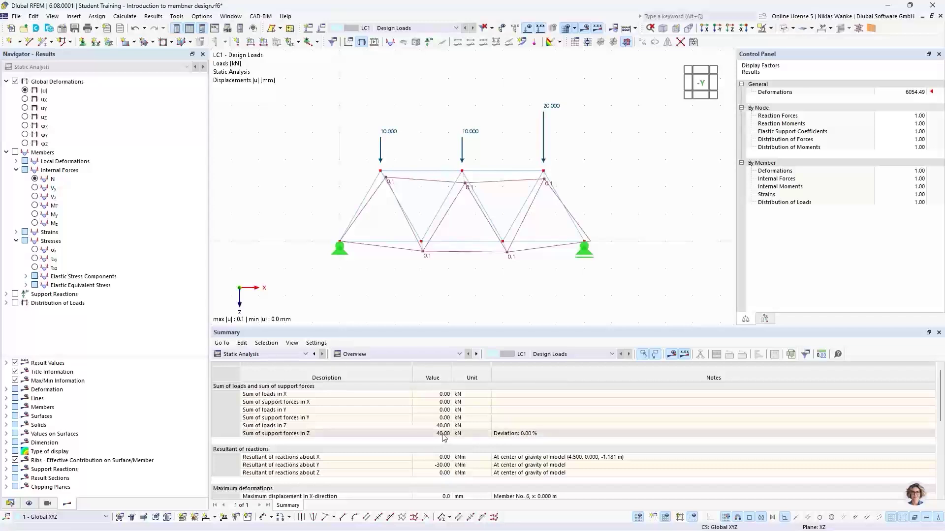
Show the support reactions in the results together with the global deformations of the truss.
{"action": "middle_click_drag", "start_coordinate": [506, 263], "coordinate": [498, 221]}
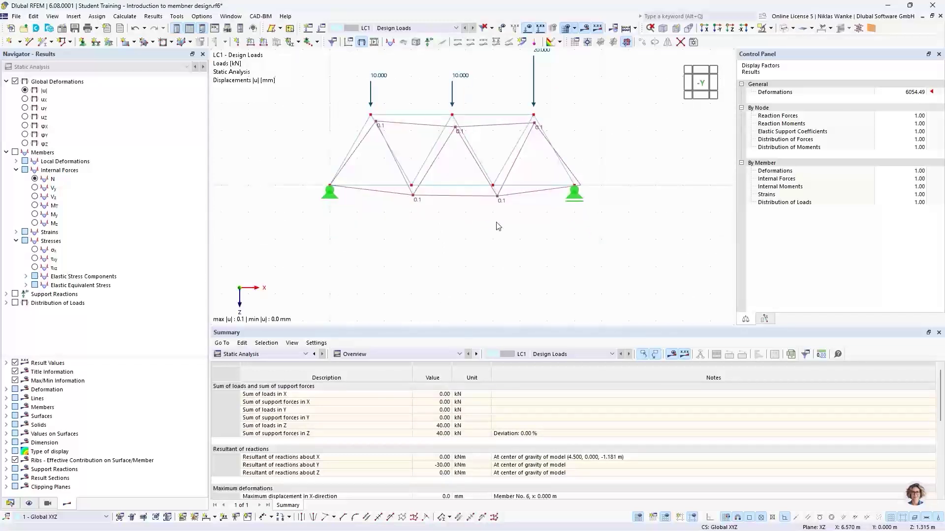
{"action": "left_click", "coordinate": [15, 294]}
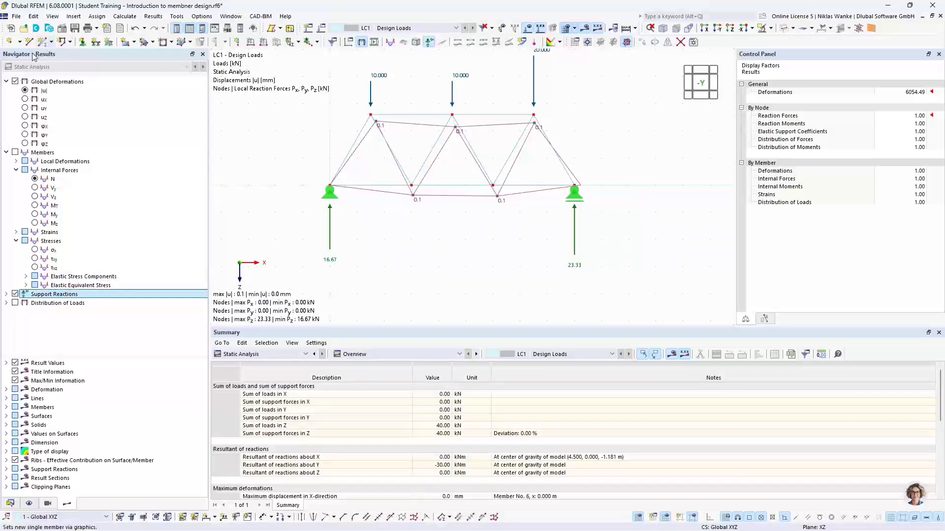
{"action": "middle_click_drag", "start_coordinate": [456, 251], "coordinate": [464, 255]}
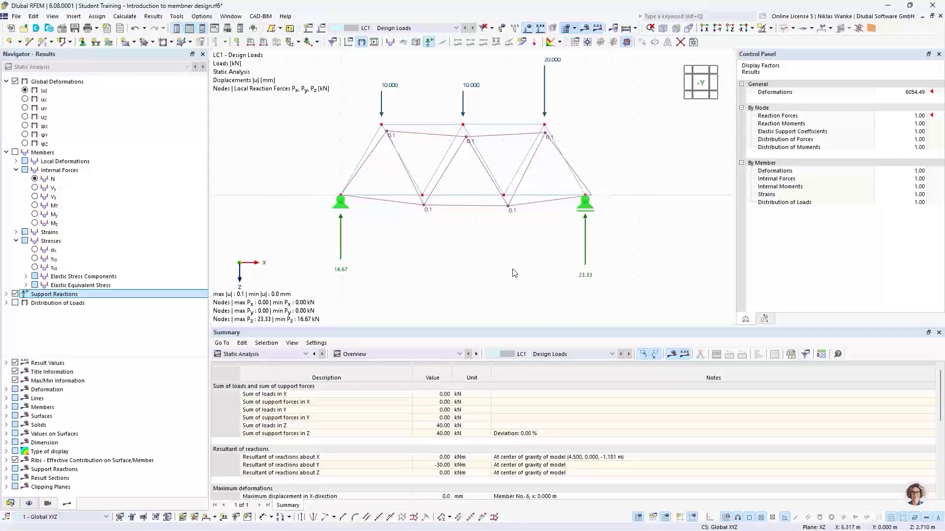
{"action": "scroll", "coordinate": [495, 266], "scroll_direction": "down", "scroll_amount": 2}
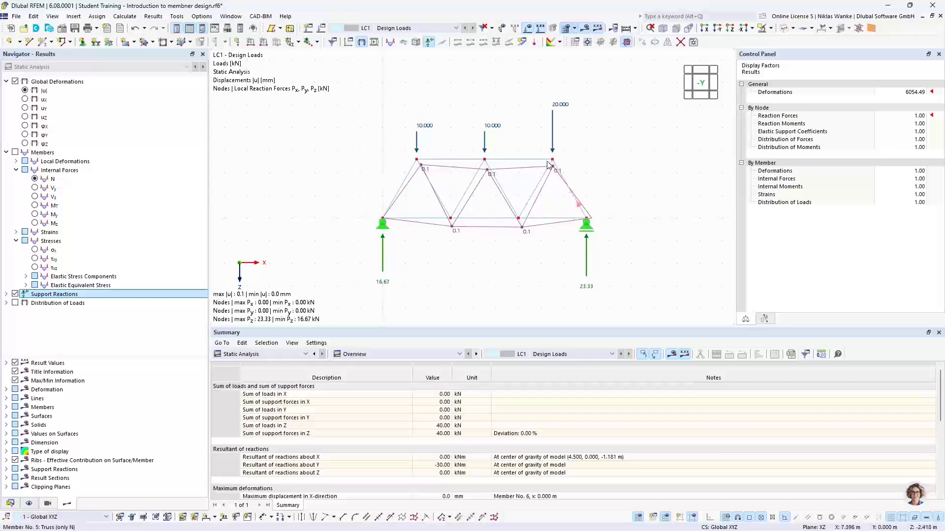
{"action": "scroll", "coordinate": [423, 172], "scroll_direction": "up", "scroll_amount": 2}
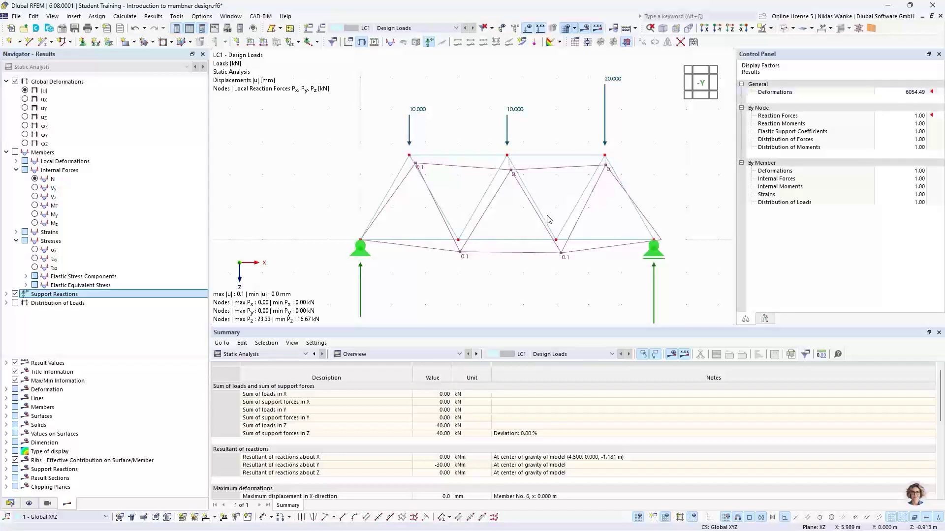
Set the display factor for deformations to 1 and inspect the displacement at the first inner bottom chord node.
{"action": "double_click", "coordinate": [901, 92]}
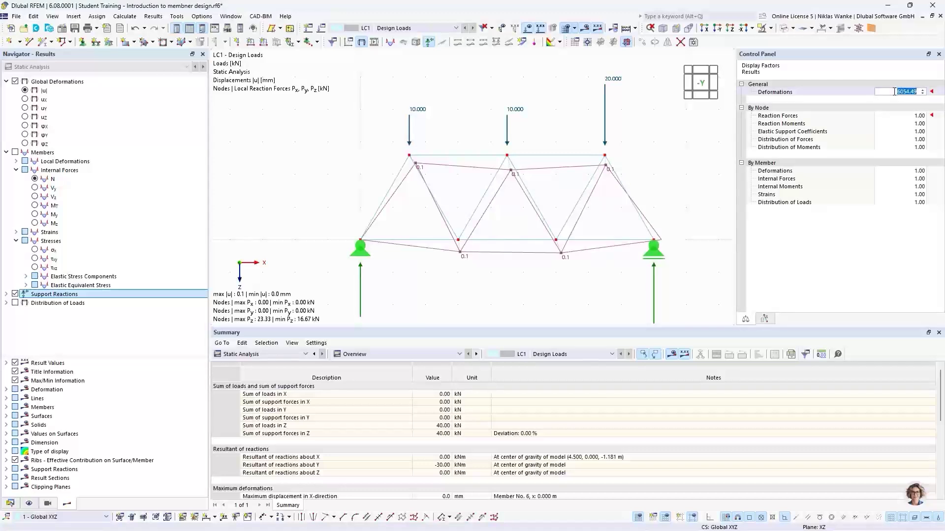
{"action": "left_click", "coordinate": [894, 92]}
{"action": "type", "text": "1"}
{"action": "key", "text": "Tab"}
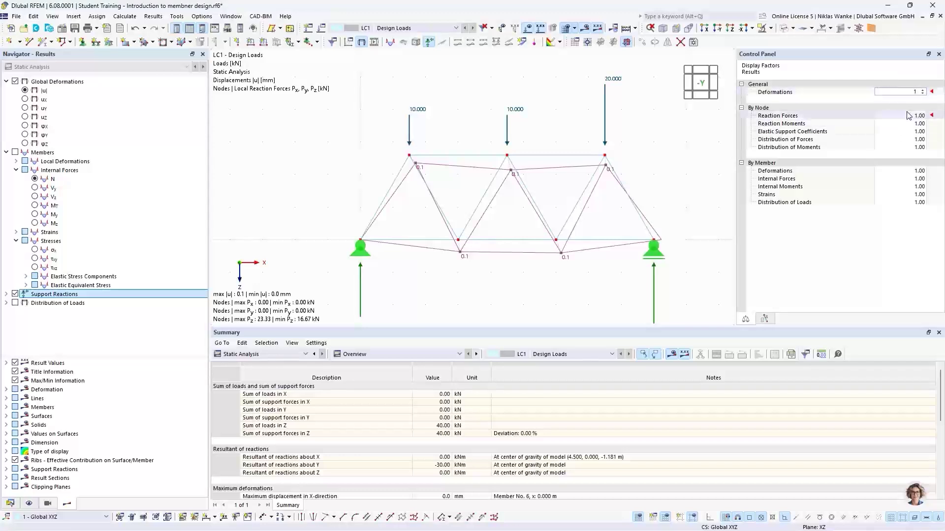
{"action": "left_click", "coordinate": [909, 93]}
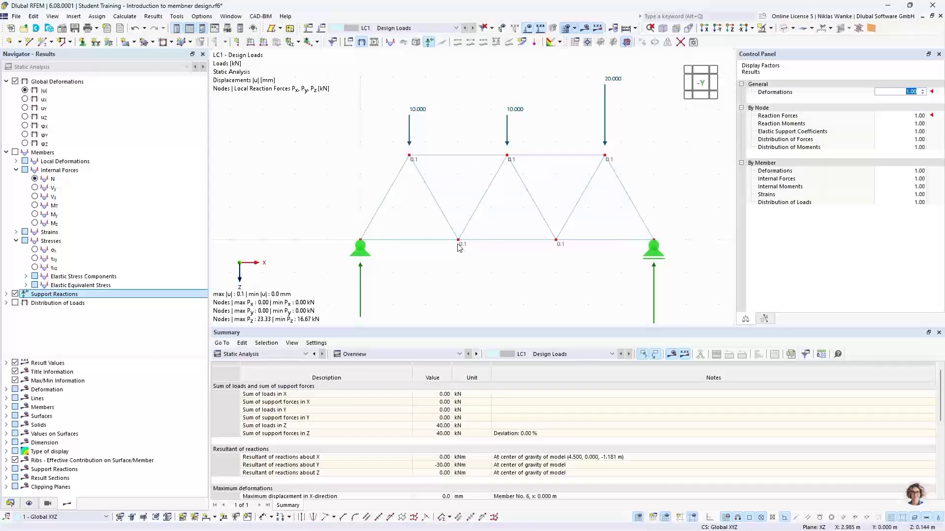
{"action": "scroll", "coordinate": [458, 246], "scroll_direction": "up", "scroll_amount": 3}
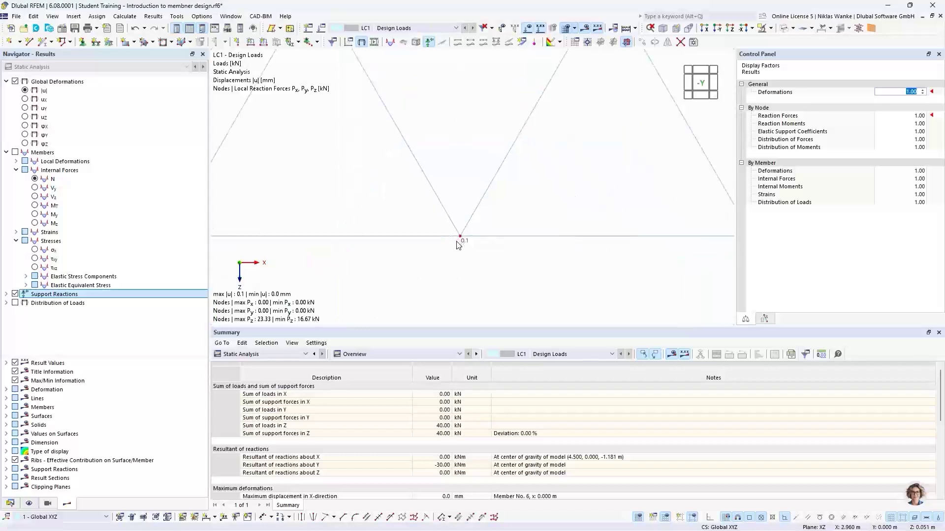
{"action": "scroll", "coordinate": [460, 238], "scroll_direction": "up", "scroll_amount": 5}
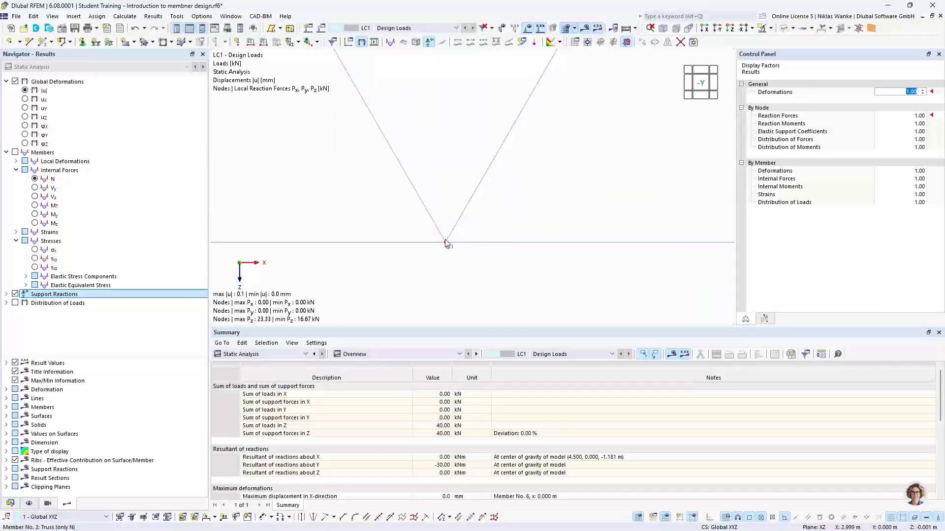
{"action": "scroll", "coordinate": [447, 247], "scroll_direction": "up", "scroll_amount": 10}
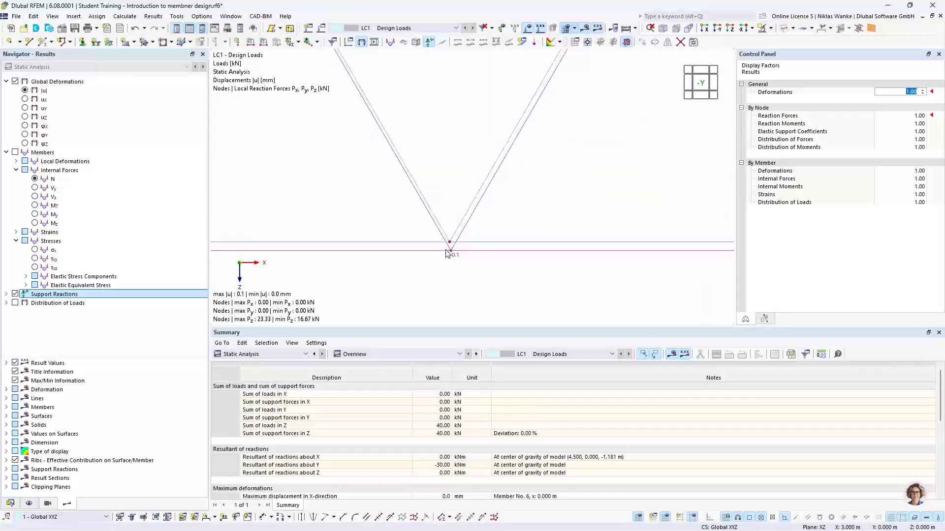
Set the display factor for the deformations to 6000.
{"action": "scroll", "coordinate": [456, 246], "scroll_direction": "up", "scroll_amount": 8}
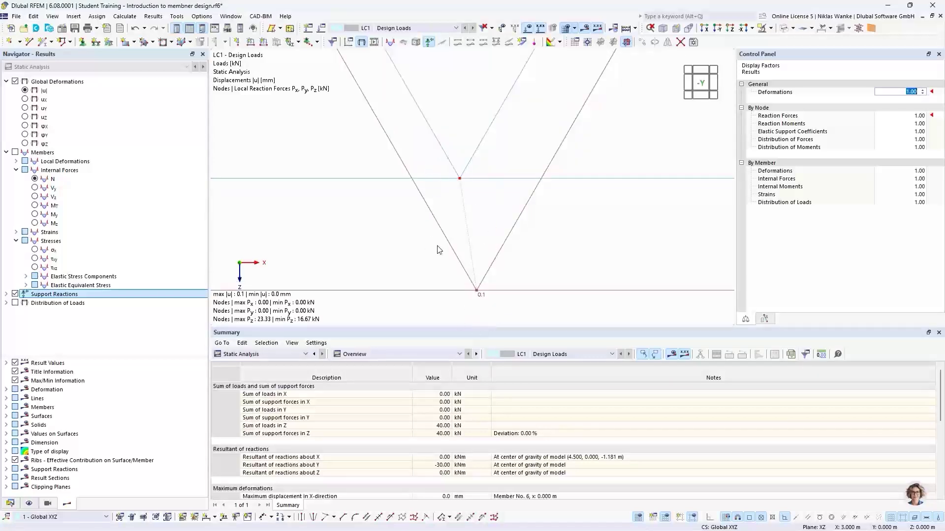
{"action": "scroll", "coordinate": [453, 267], "scroll_direction": "down", "scroll_amount": 5}
{"action": "scroll", "coordinate": [452, 267], "scroll_direction": "down", "scroll_amount": 5}
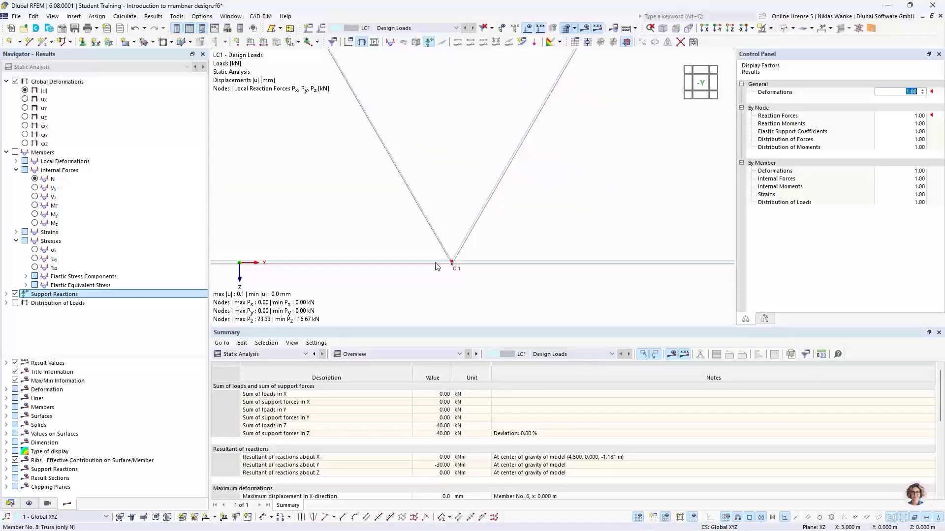
{"action": "scroll", "coordinate": [435, 265], "scroll_direction": "down", "scroll_amount": 5}
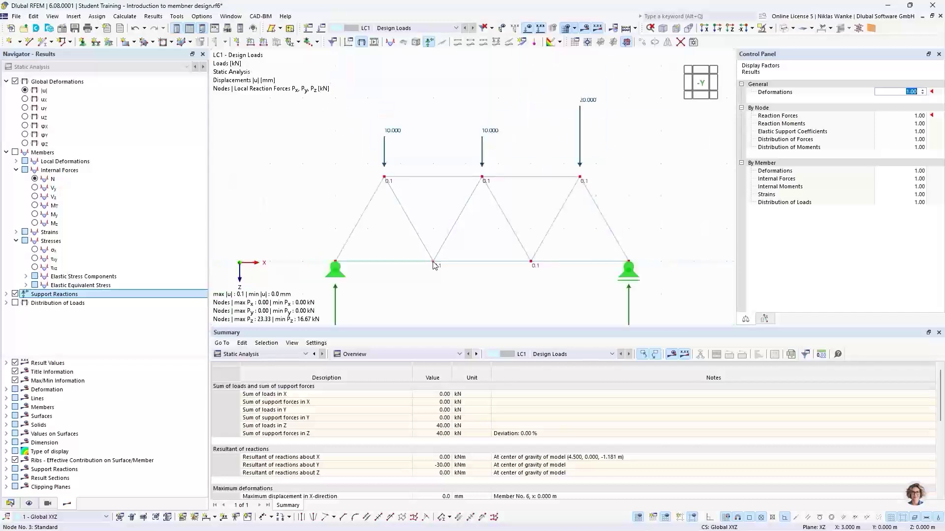
{"action": "middle_click_drag", "start_coordinate": [437, 264], "coordinate": [461, 263]}
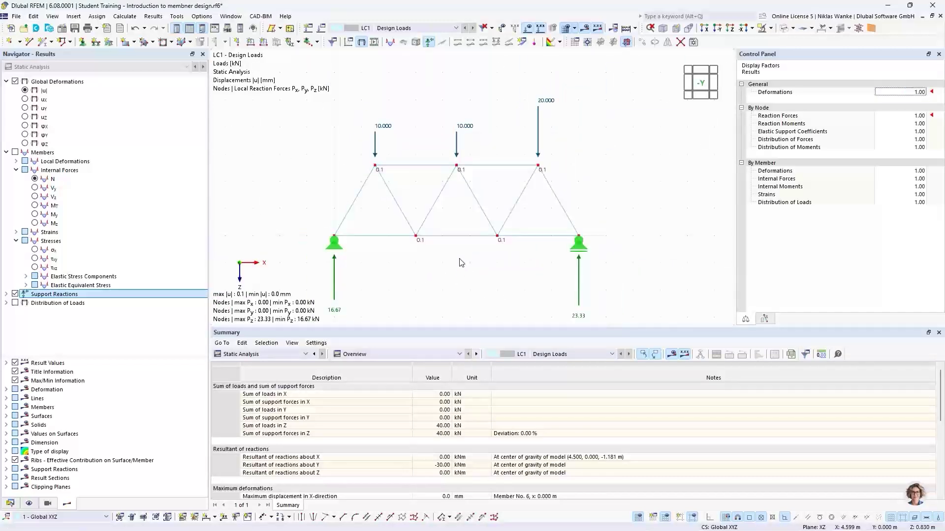
{"action": "left_click", "coordinate": [910, 92]}
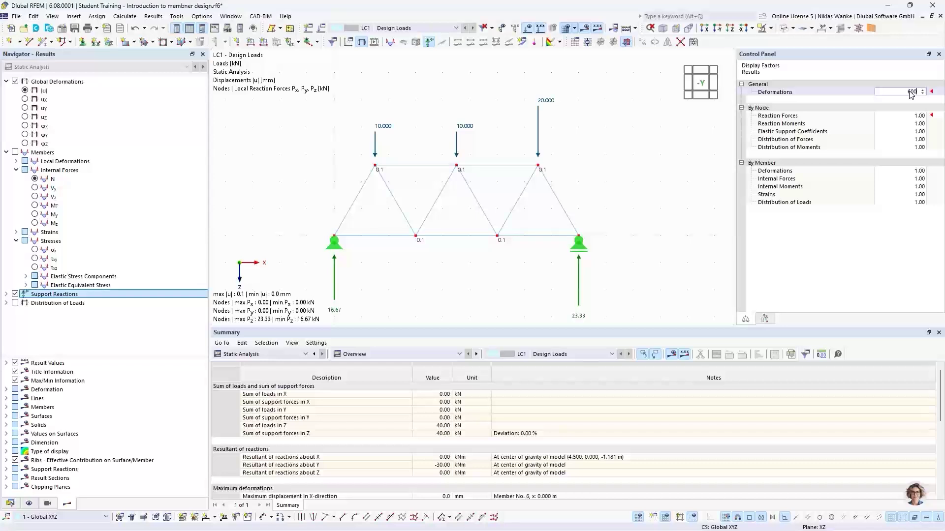
{"action": "type", "text": "6000"}
{"action": "left_click", "coordinate": [911, 116]}
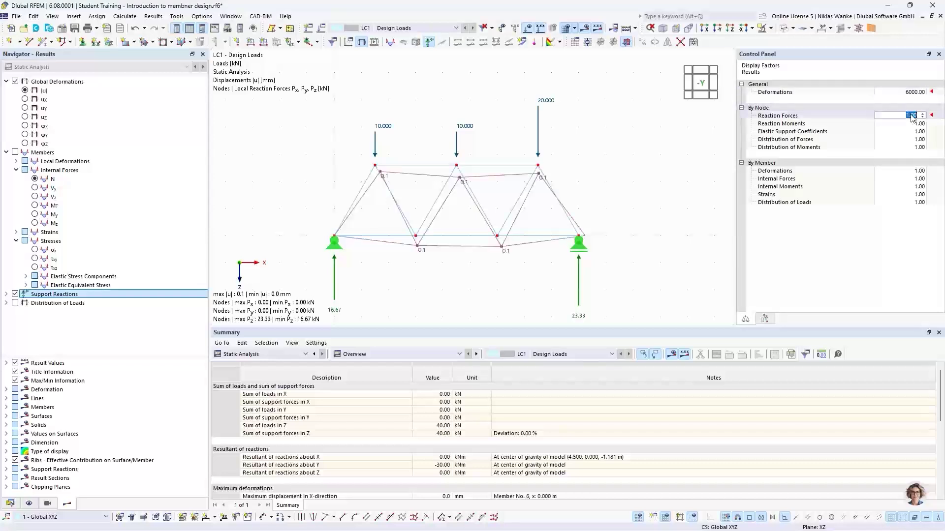
{"action": "key", "text": "Return"}
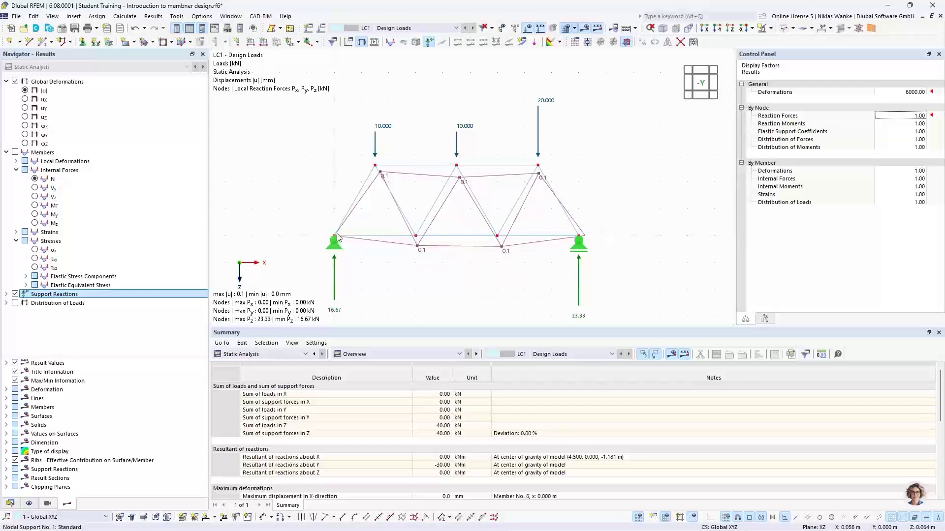
Examine the magnified deformed shape of the truss at the fixed hinged support and at the sliding support.
{"action": "scroll", "coordinate": [332, 235], "scroll_direction": "up", "scroll_amount": 6}
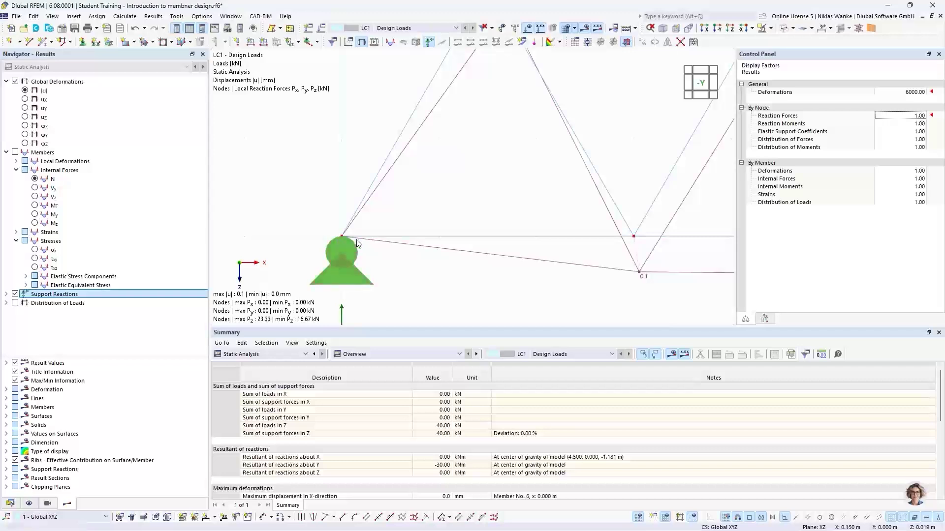
{"action": "scroll", "coordinate": [331, 235], "scroll_direction": "up", "scroll_amount": 2}
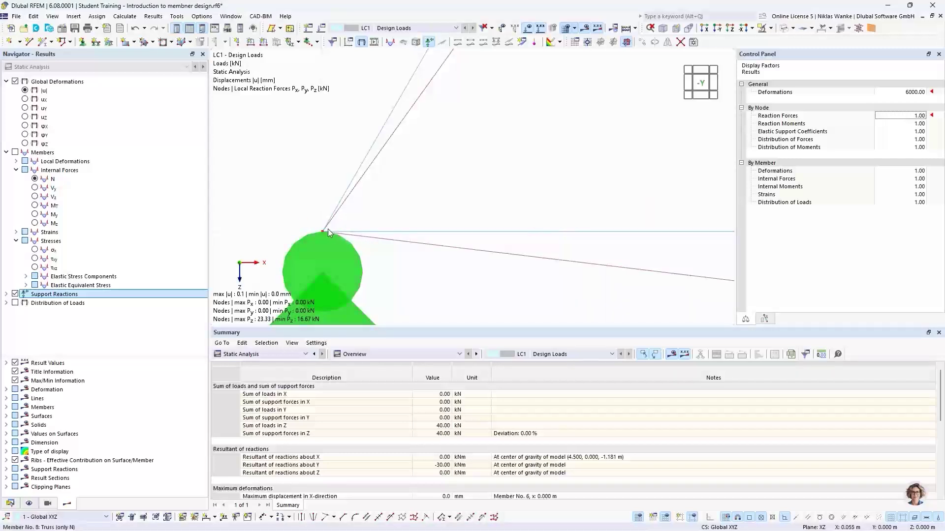
{"action": "scroll", "coordinate": [350, 215], "scroll_direction": "down", "scroll_amount": 2}
{"action": "scroll", "coordinate": [349, 215], "scroll_direction": "down", "scroll_amount": 3}
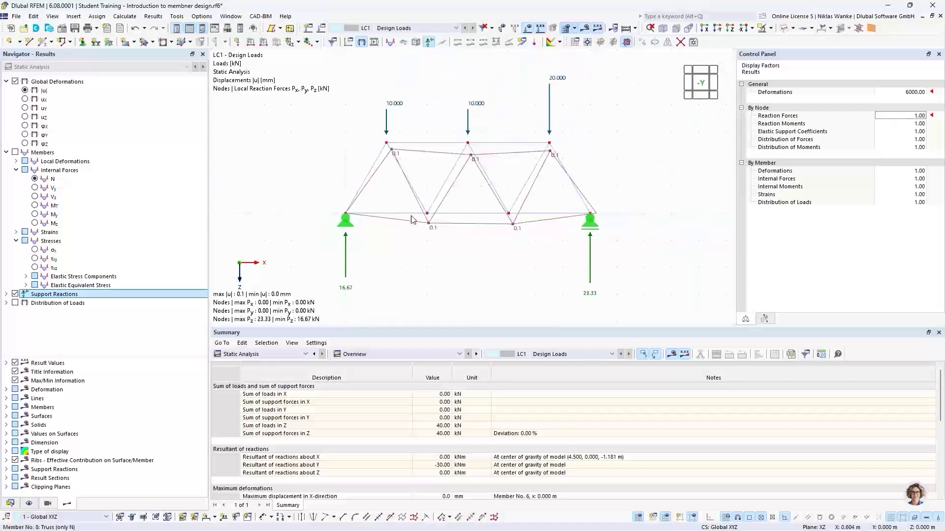
{"action": "scroll", "coordinate": [502, 224], "scroll_direction": "up", "scroll_amount": 3}
{"action": "scroll", "coordinate": [501, 220], "scroll_direction": "up", "scroll_amount": 2}
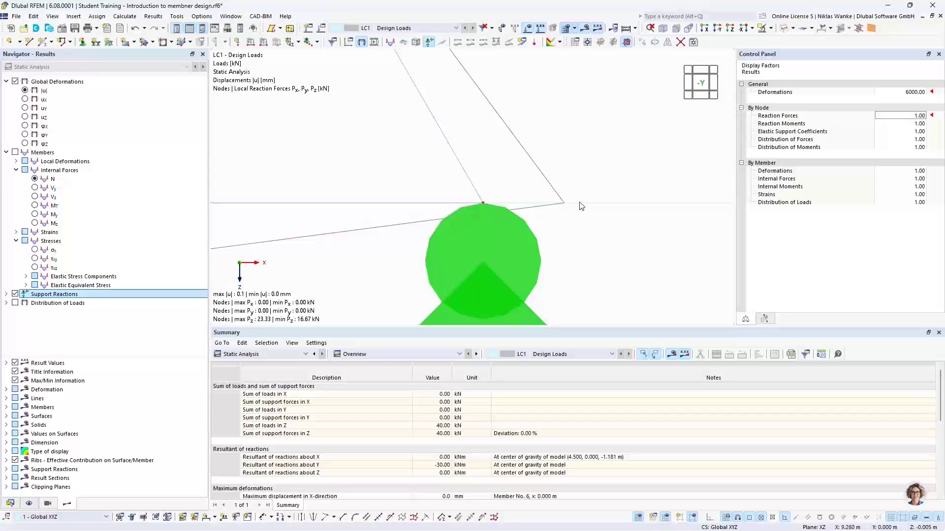
{"action": "scroll", "coordinate": [581, 205], "scroll_direction": "down", "scroll_amount": 6}
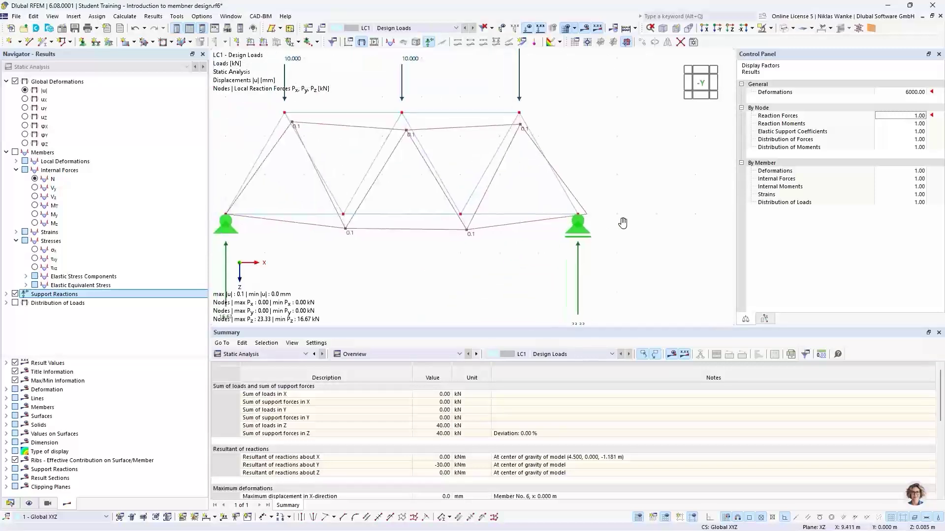
{"action": "middle_click_drag", "start_coordinate": [623, 223], "coordinate": [648, 222]}
{"action": "scroll", "coordinate": [648, 222], "scroll_direction": "down", "scroll_amount": 2}
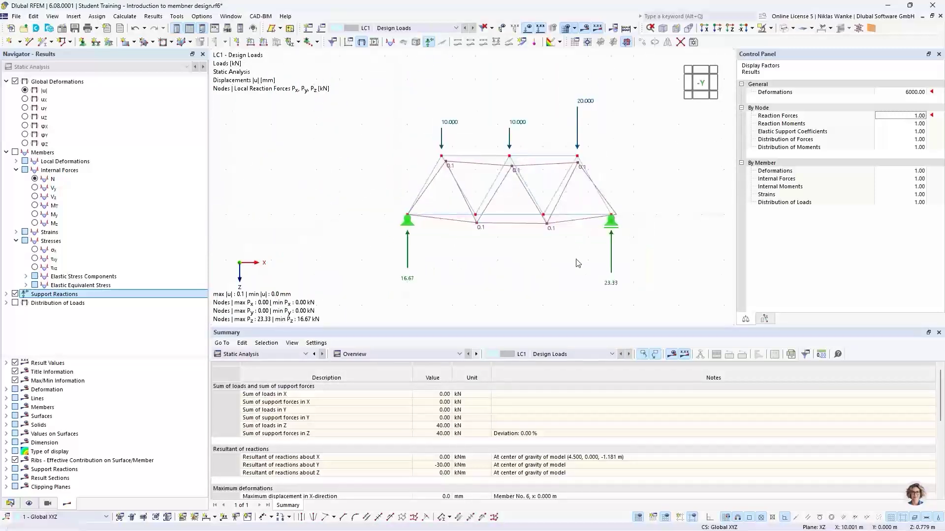
{"action": "scroll", "coordinate": [506, 242], "scroll_direction": "down", "scroll_amount": 2}
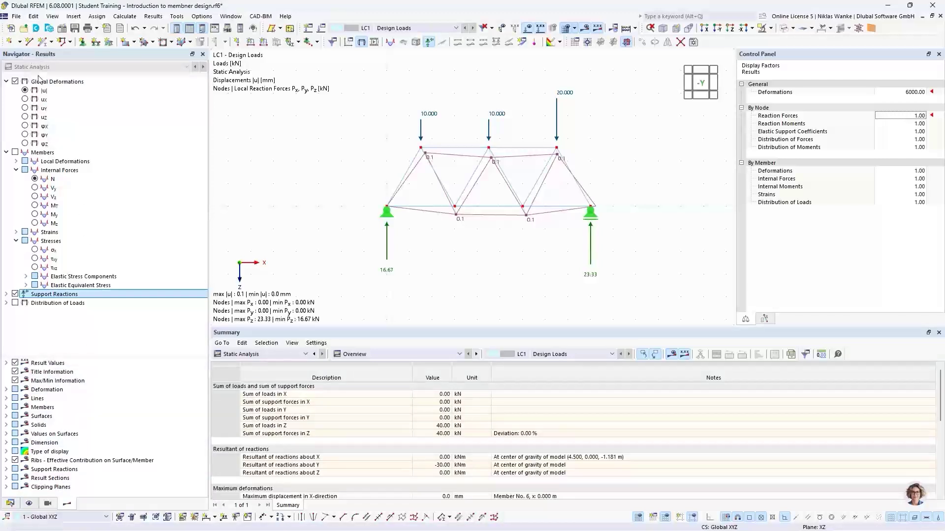
Display the member deformations as Section Colored and show the color scale for the global deformations |u|.
{"action": "left_click", "coordinate": [6, 389]}
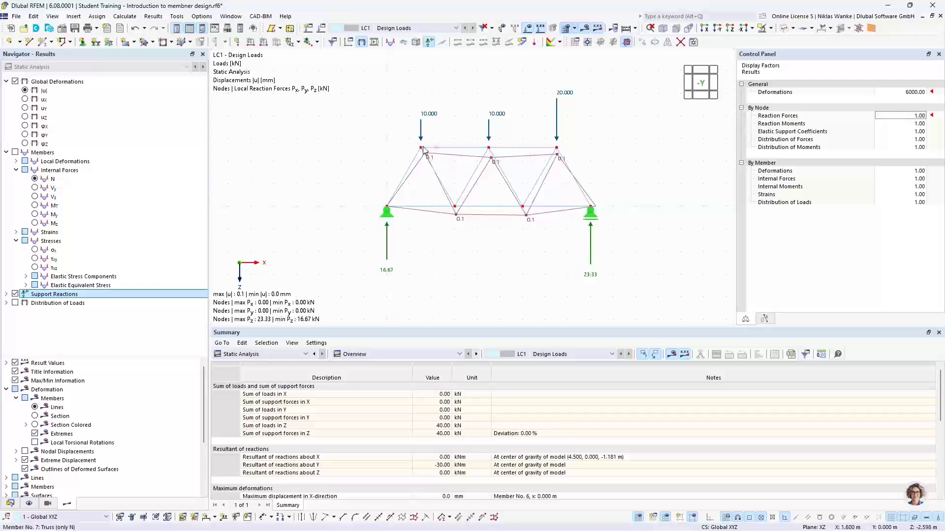
{"action": "left_click", "coordinate": [35, 426]}
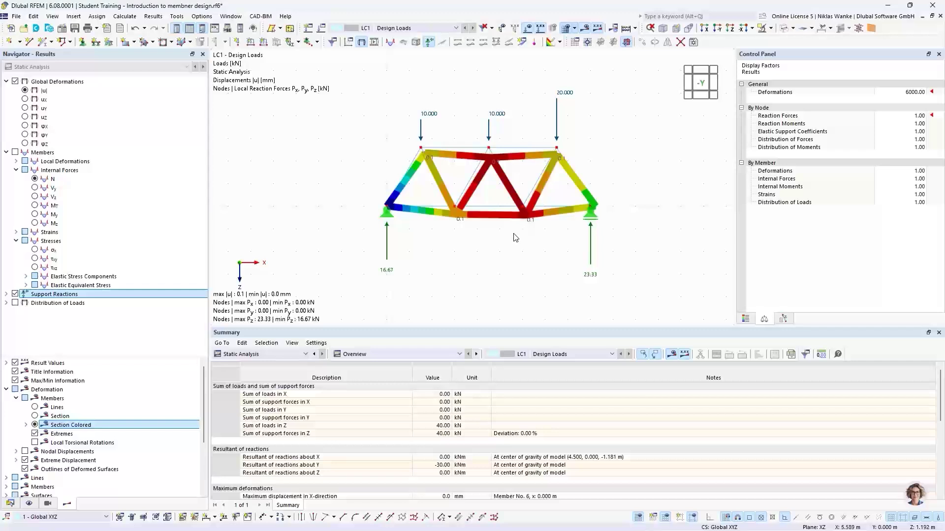
{"action": "scroll", "coordinate": [508, 190], "scroll_direction": "up", "scroll_amount": 2}
{"action": "middle_click_drag", "start_coordinate": [508, 190], "coordinate": [496, 216]}
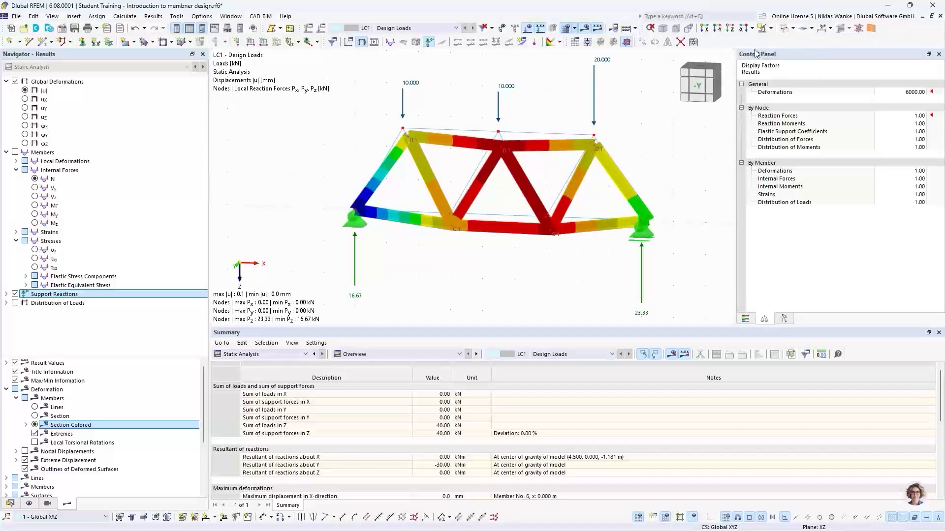
{"action": "left_click", "coordinate": [746, 320]}
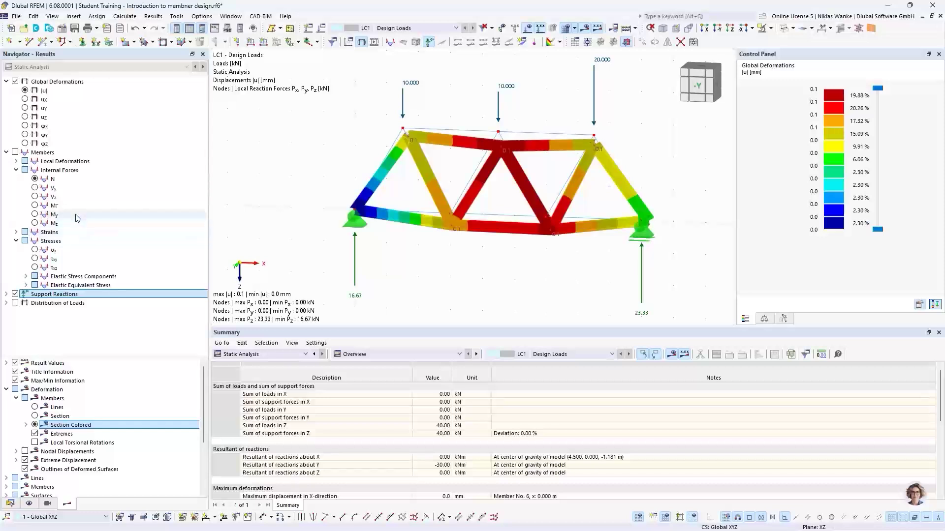
Display the axial forces N of the truss members in the -Y view.
{"action": "left_click", "coordinate": [35, 179]}
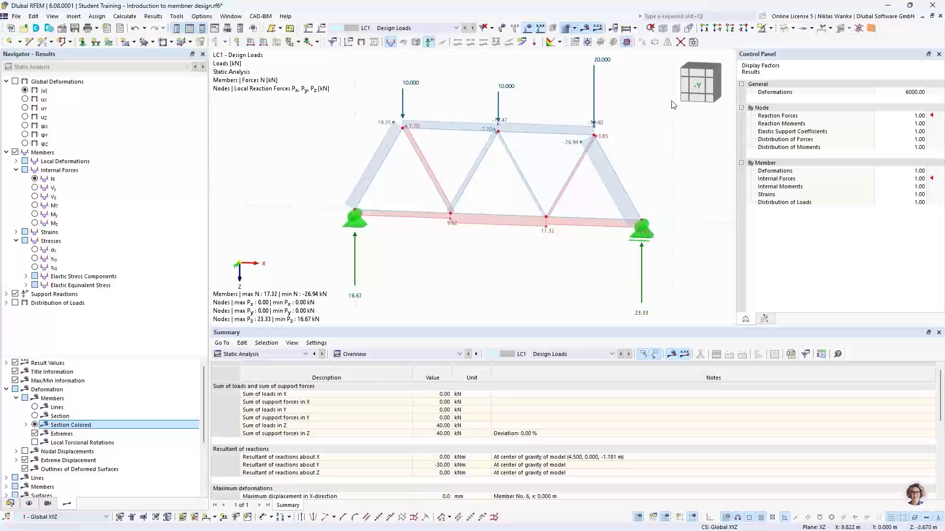
{"action": "left_click", "coordinate": [698, 87]}
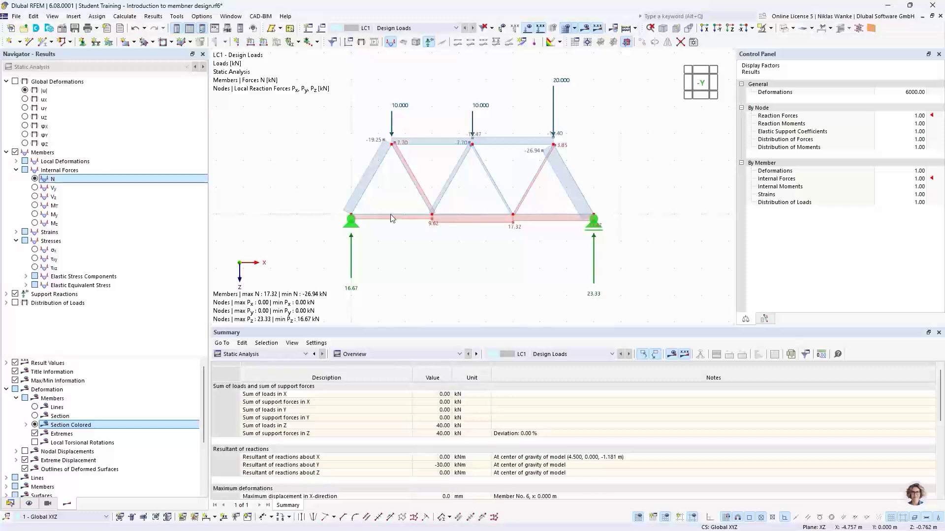
{"action": "scroll", "coordinate": [480, 195], "scroll_direction": "up", "scroll_amount": 2}
{"action": "middle_click_drag", "start_coordinate": [477, 192], "coordinate": [487, 191]}
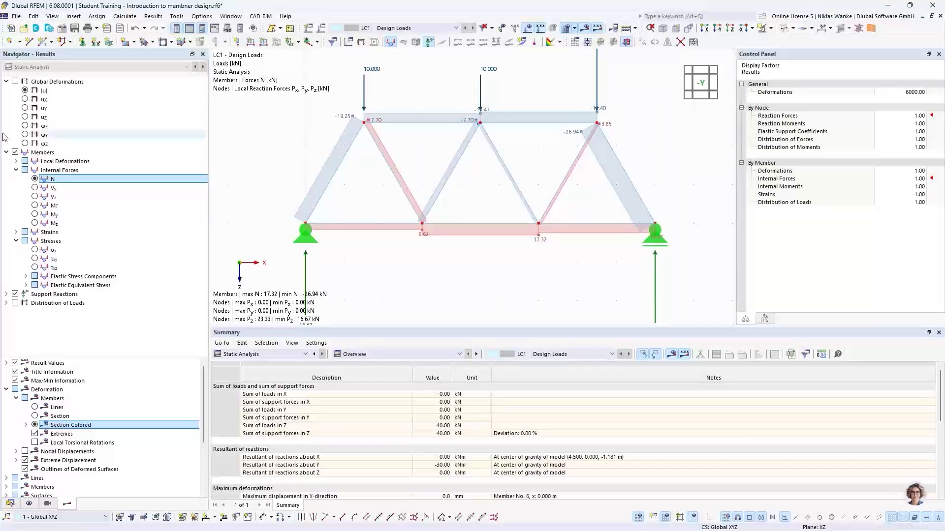
Check the member shear forces Vy and Vz, the torsional moment MT and the bending moments My and Mz in turn.
{"action": "left_click", "coordinate": [34, 188]}
{"action": "middle_click_drag", "start_coordinate": [434, 190], "coordinate": [365, 243], "text": "ctrl"}
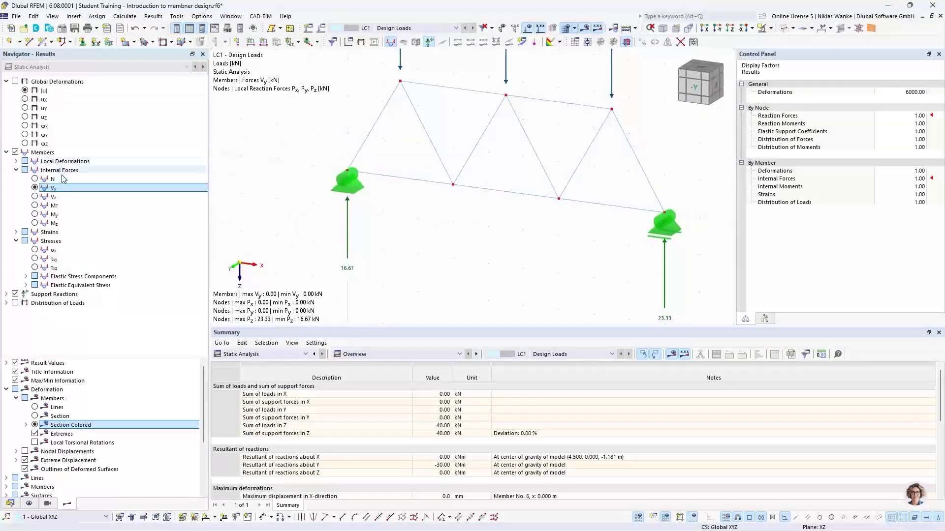
{"action": "left_click", "coordinate": [34, 197]}
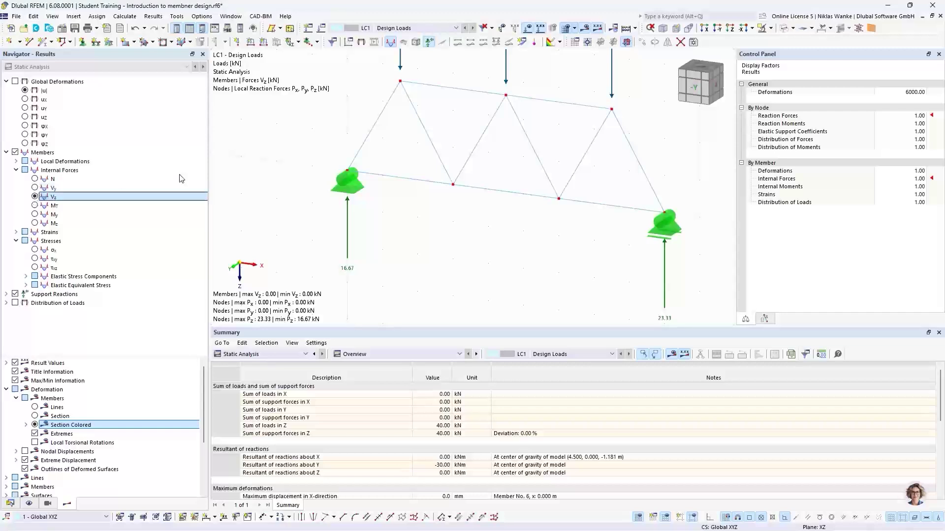
{"action": "left_click", "coordinate": [35, 206]}
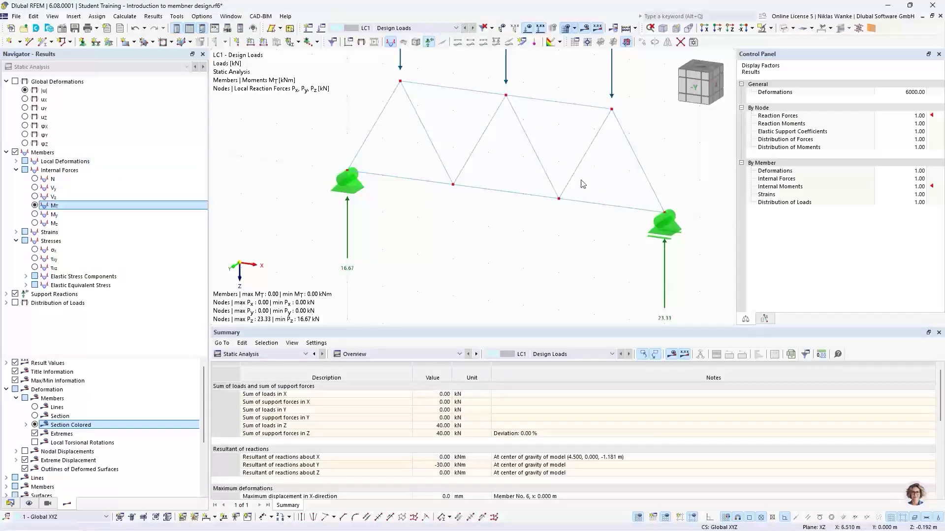
{"action": "left_click", "coordinate": [34, 214]}
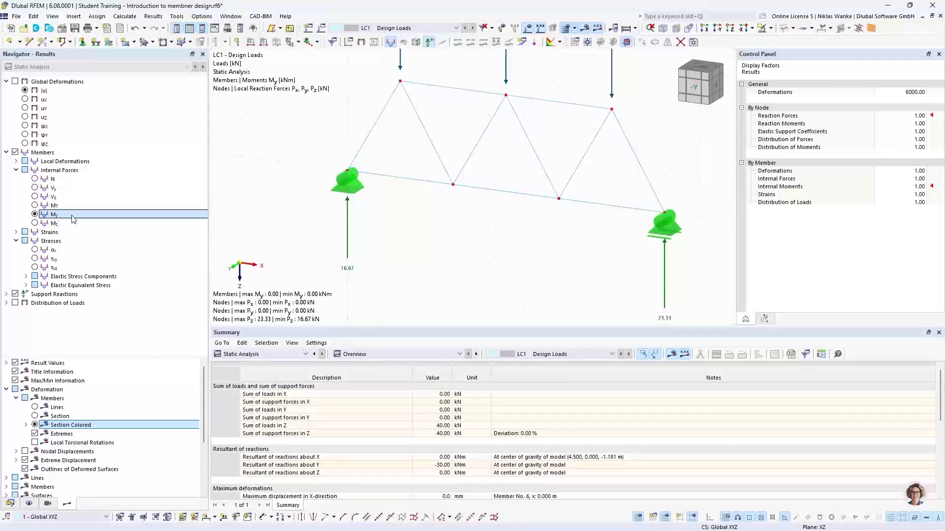
{"action": "left_click", "coordinate": [34, 223]}
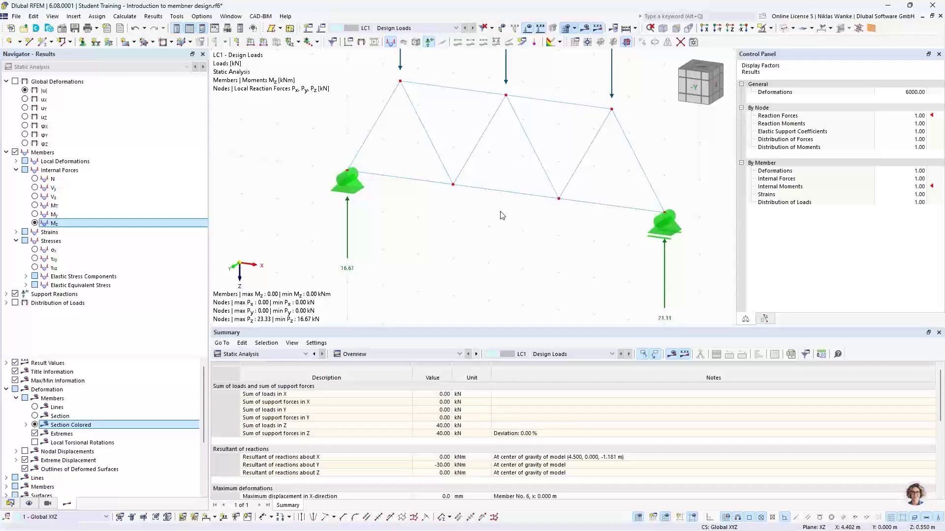
Return to the axial forces N in the -Y view and examine the values around the middle top chord node.
{"action": "left_click", "coordinate": [33, 179]}
{"action": "middle_click_drag", "start_coordinate": [659, 219], "coordinate": [569, 233], "text": "ctrl"}
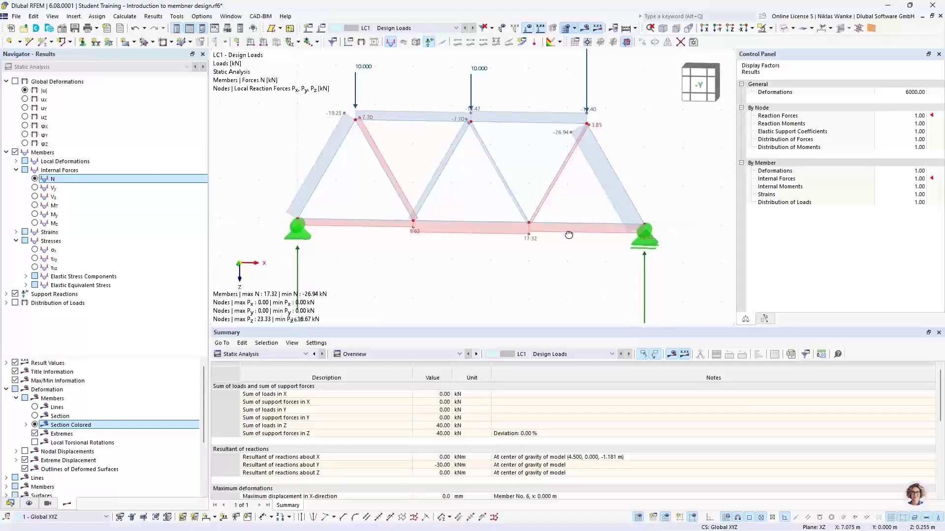
{"action": "left_click", "coordinate": [692, 89]}
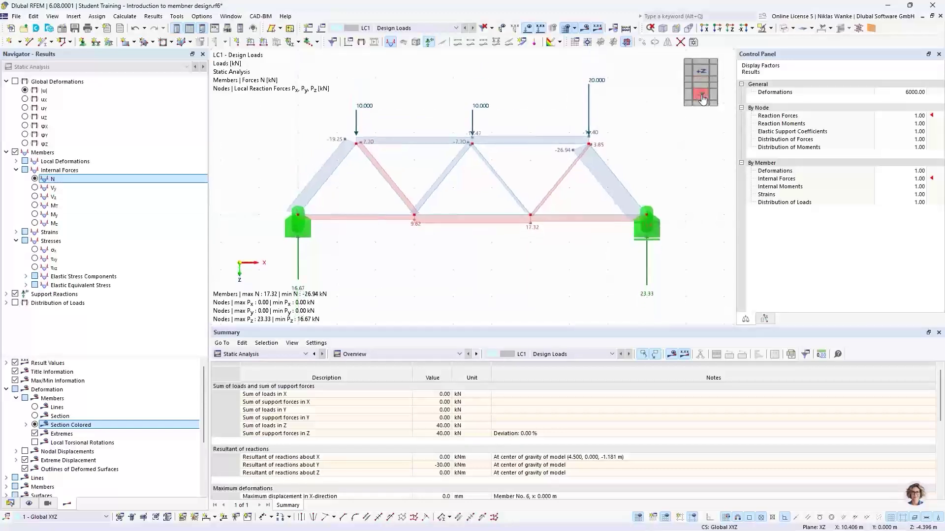
{"action": "scroll", "coordinate": [485, 185], "scroll_direction": "up", "scroll_amount": 3}
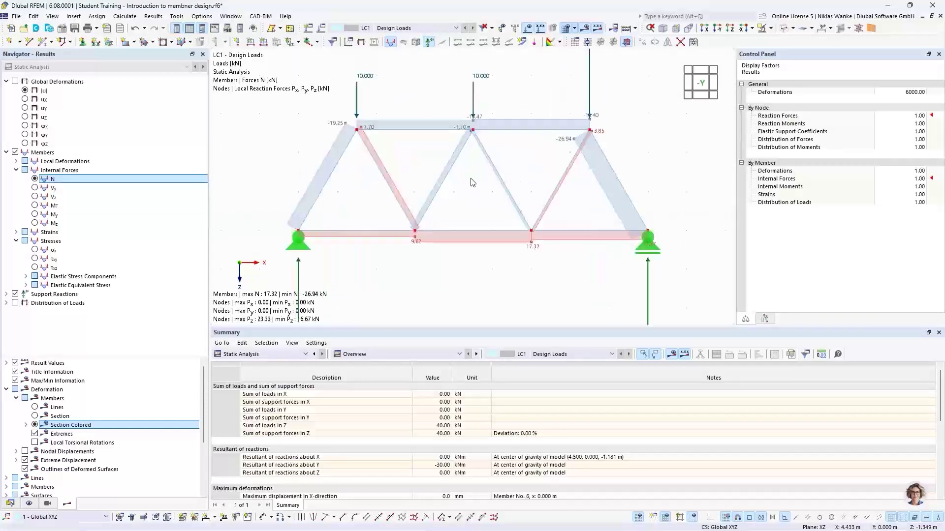
{"action": "middle_click_drag", "start_coordinate": [487, 186], "coordinate": [496, 183]}
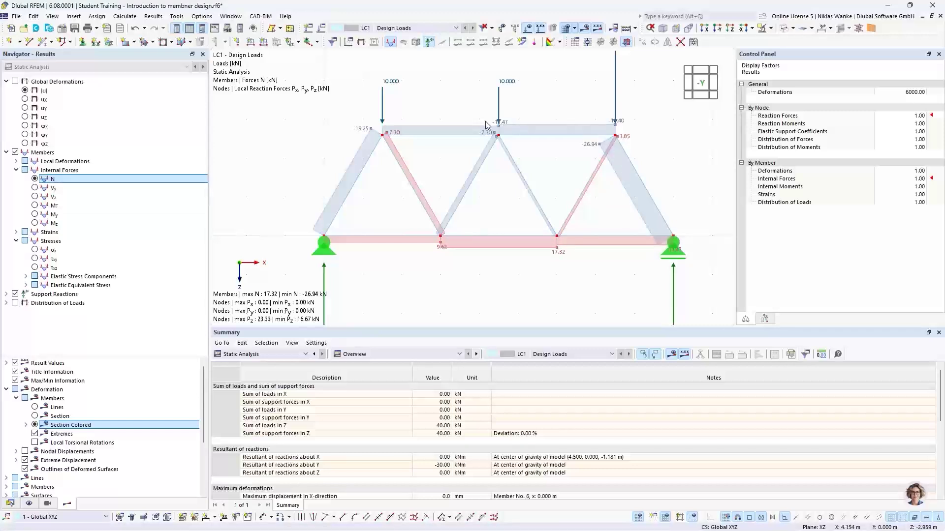
{"action": "scroll", "coordinate": [493, 127], "scroll_direction": "up", "scroll_amount": 5}
{"action": "scroll", "coordinate": [476, 150], "scroll_direction": "up", "scroll_amount": 1}
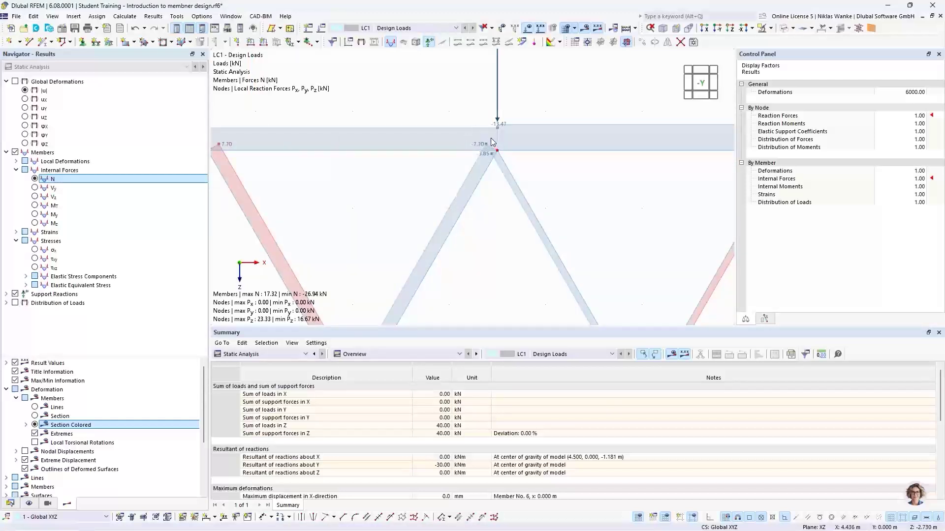
{"action": "scroll", "coordinate": [492, 141], "scroll_direction": "down", "scroll_amount": 3}
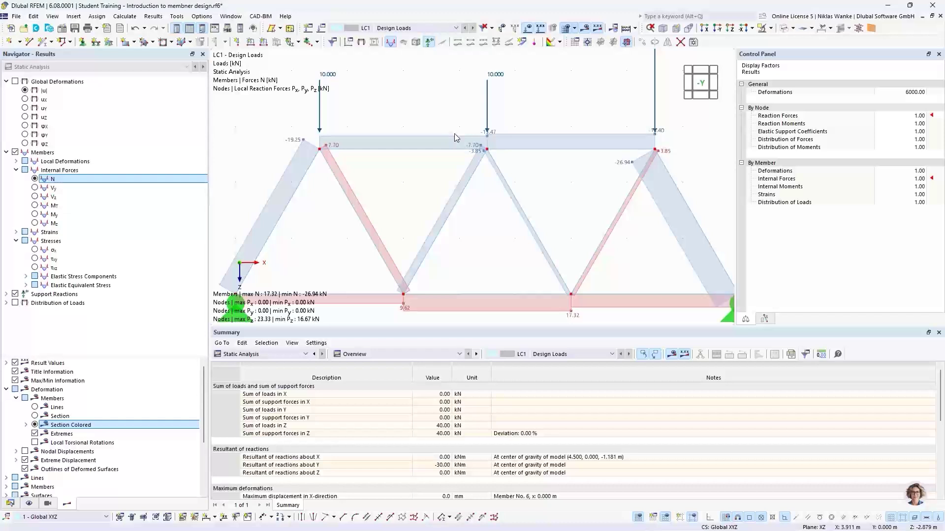
{"action": "scroll", "coordinate": [453, 134], "scroll_direction": "down", "scroll_amount": 2}
{"action": "mouse_move", "coordinate": [454, 134]}
{"action": "middle_mouse_down"}
{"action": "mouse_move", "coordinate": [466, 150]}
{"action": "mouse_move", "coordinate": [468, 143]}
{"action": "middle_mouse_up"}
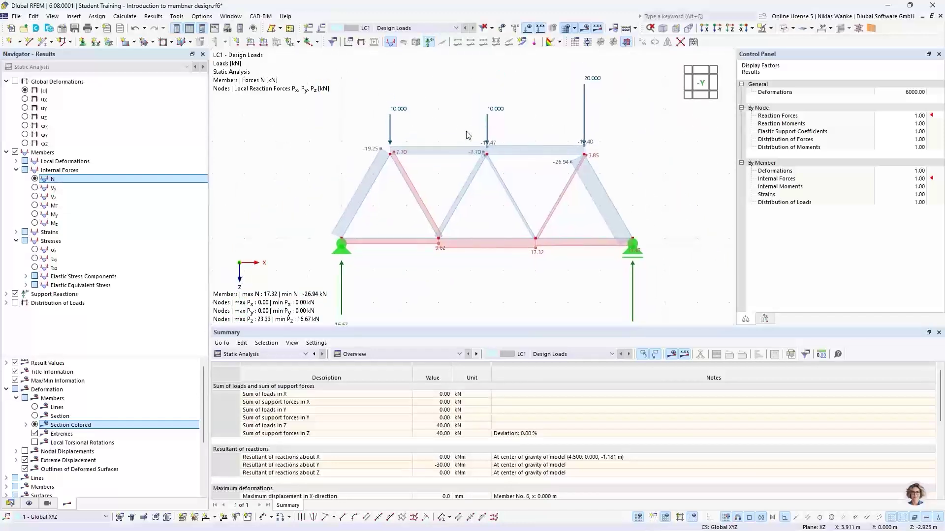
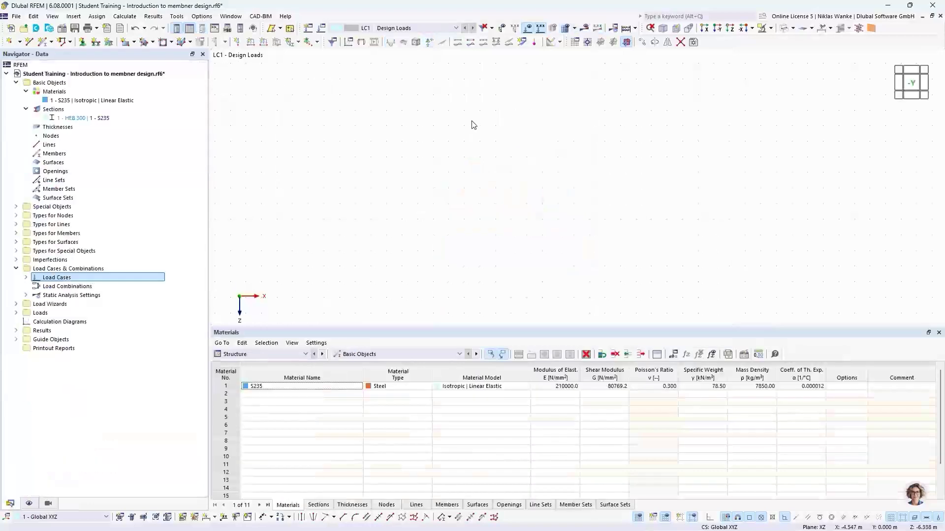
{"action": "middle_click_drag", "start_coordinate": [533, 214], "coordinate": [536, 205]}
{"action": "scroll", "coordinate": [531, 214], "scroll_direction": "down", "scroll_amount": 1}
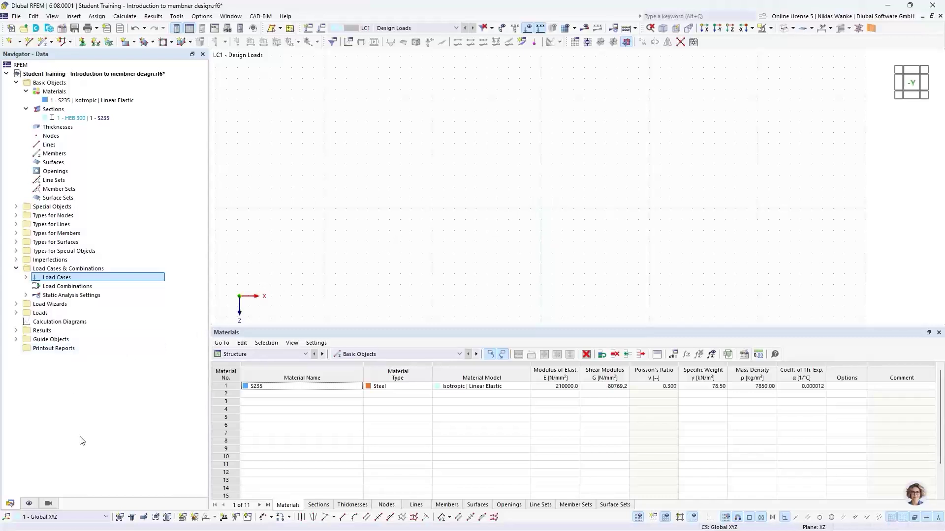
Show the global coordinate system X, Y, Z in the zero point and turn on the display of dimensions.
{"action": "left_click", "coordinate": [30, 504]}
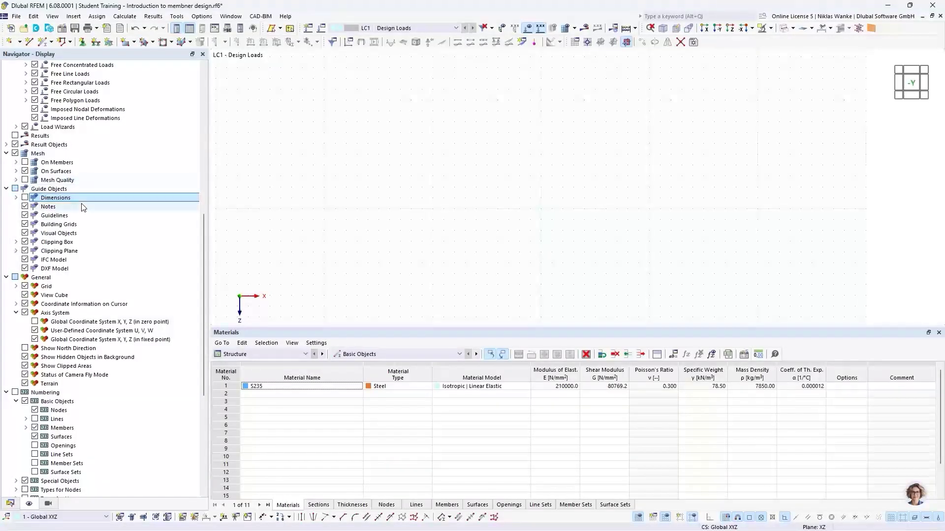
{"action": "left_click", "coordinate": [34, 322]}
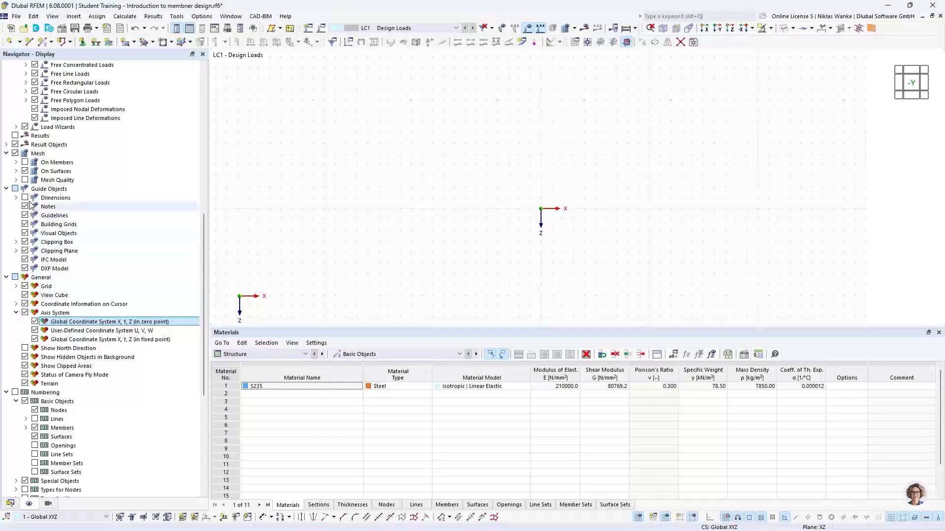
{"action": "left_click", "coordinate": [25, 198]}
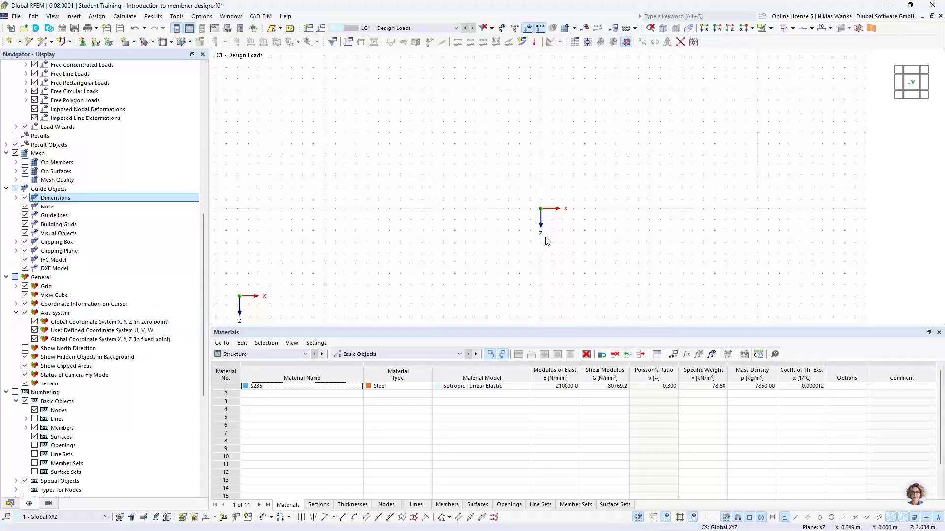
Check the grid point spacing in the Work Plane and Grid/Snap settings.
{"action": "scroll", "coordinate": [558, 229], "scroll_direction": "up", "scroll_amount": 1}
{"action": "middle_click_drag", "start_coordinate": [563, 225], "coordinate": [371, 213]}
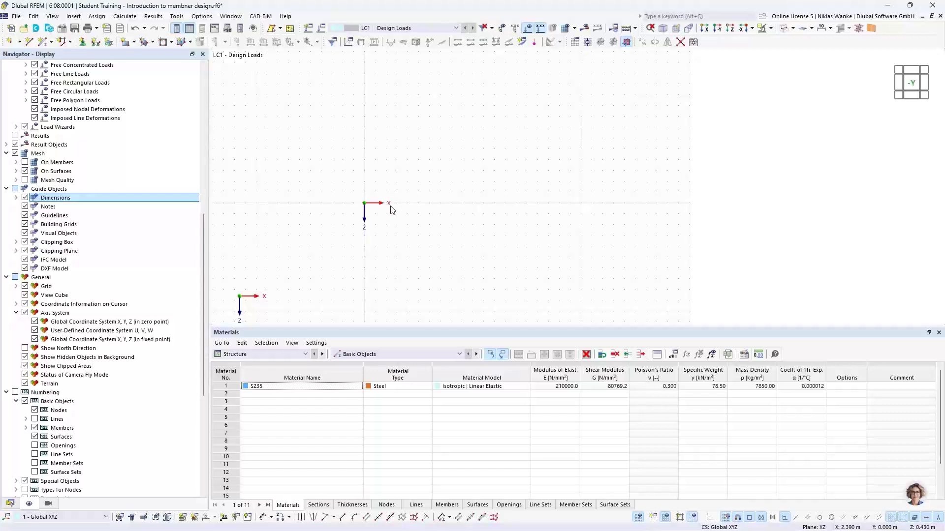
{"action": "scroll", "coordinate": [411, 209], "scroll_direction": "up", "scroll_amount": 2}
{"action": "left_click", "coordinate": [575, 41]}
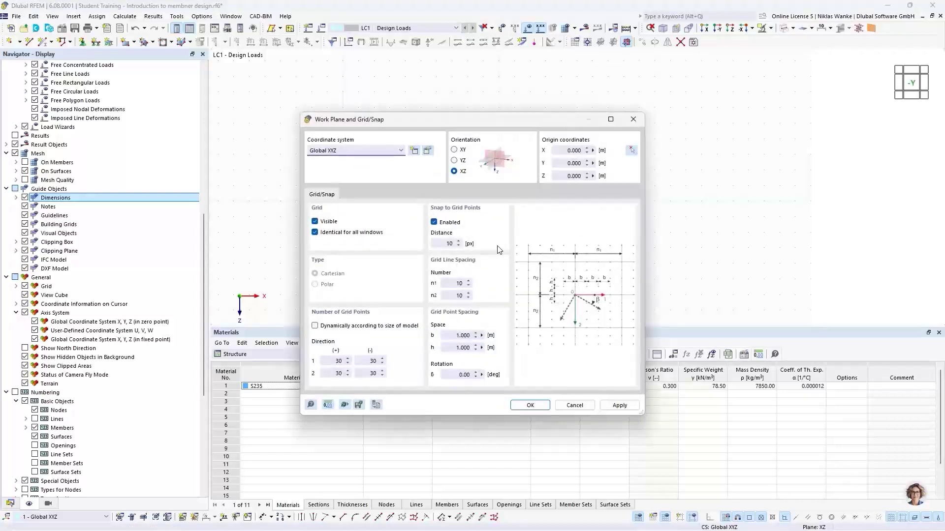
{"action": "left_click", "coordinate": [453, 335]}
{"action": "left_click", "coordinate": [633, 119]}
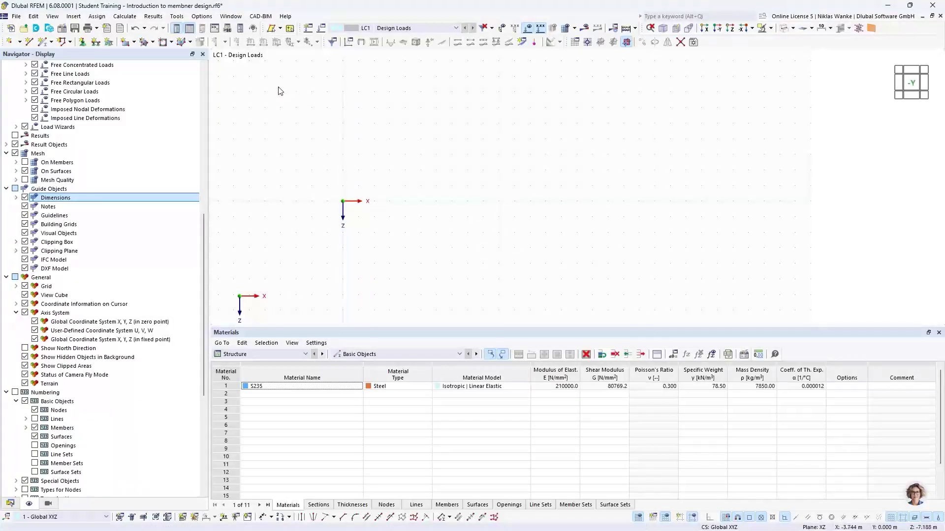
Define a new single member of type Beam with the HEB 300 section in S235 steel.
{"action": "left_click", "coordinate": [43, 43]}
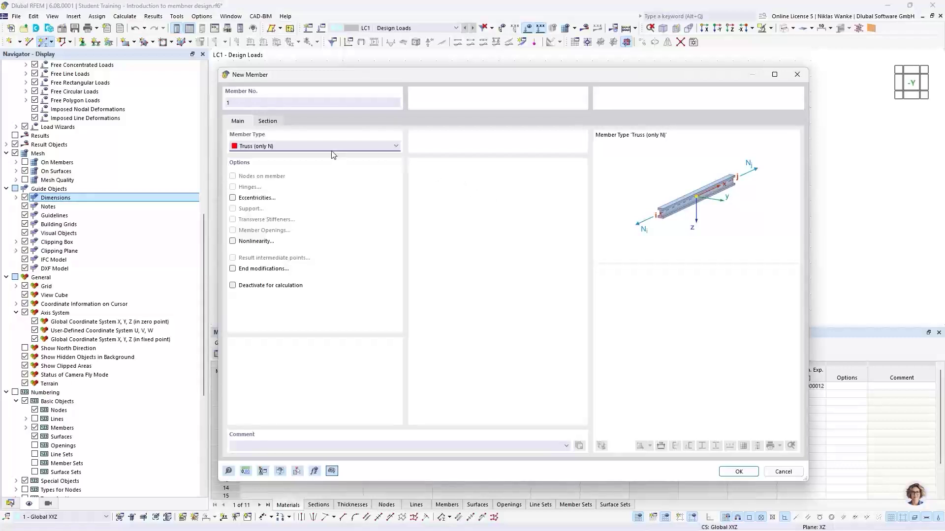
{"action": "left_click", "coordinate": [325, 148]}
{"action": "scroll", "coordinate": [324, 152], "scroll_direction": "up", "scroll_amount": 1}
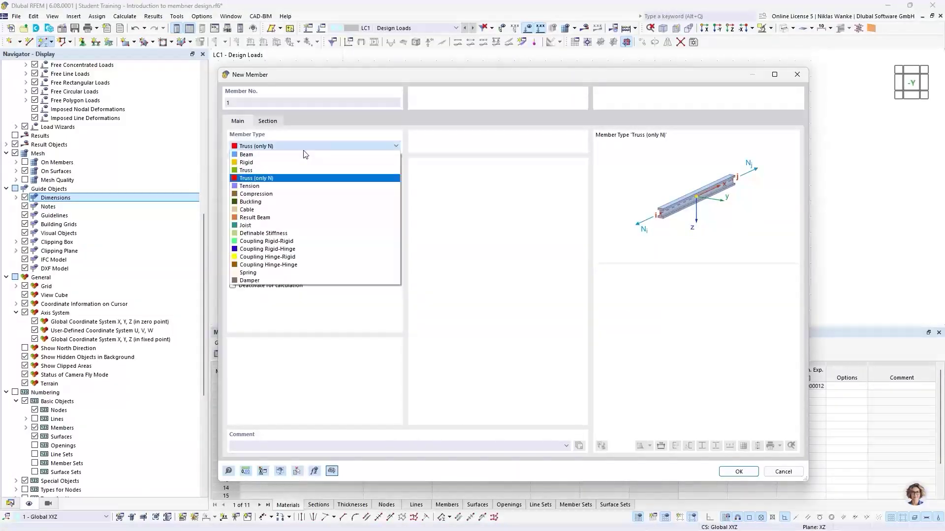
{"action": "left_click", "coordinate": [255, 154]}
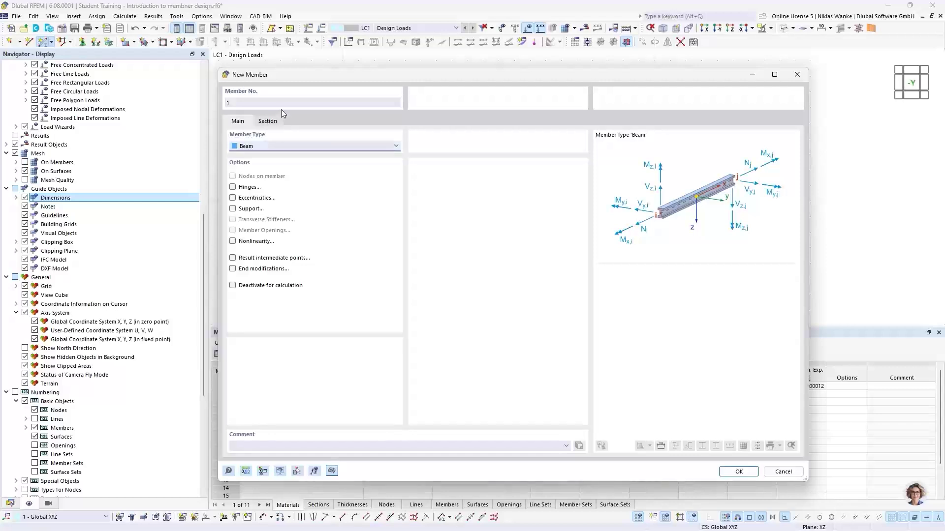
{"action": "left_click", "coordinate": [268, 121]}
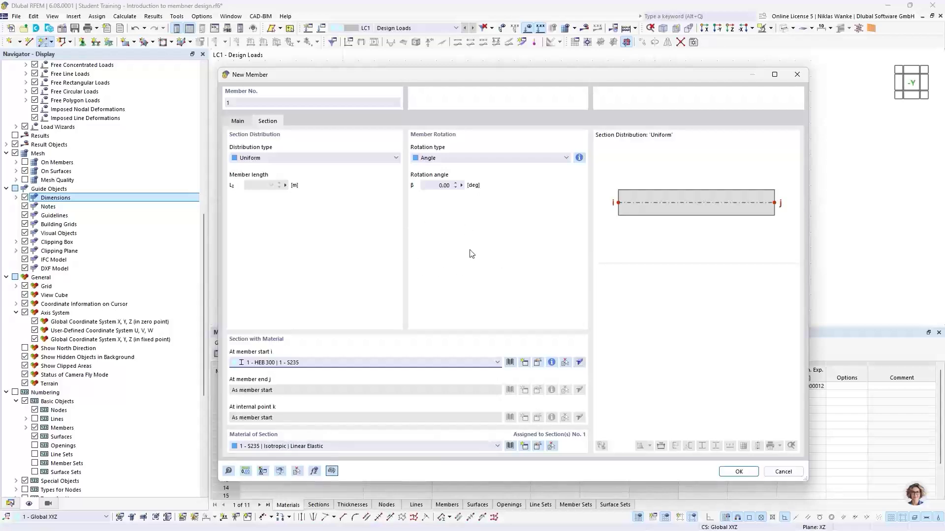
{"action": "left_click", "coordinate": [738, 472]}
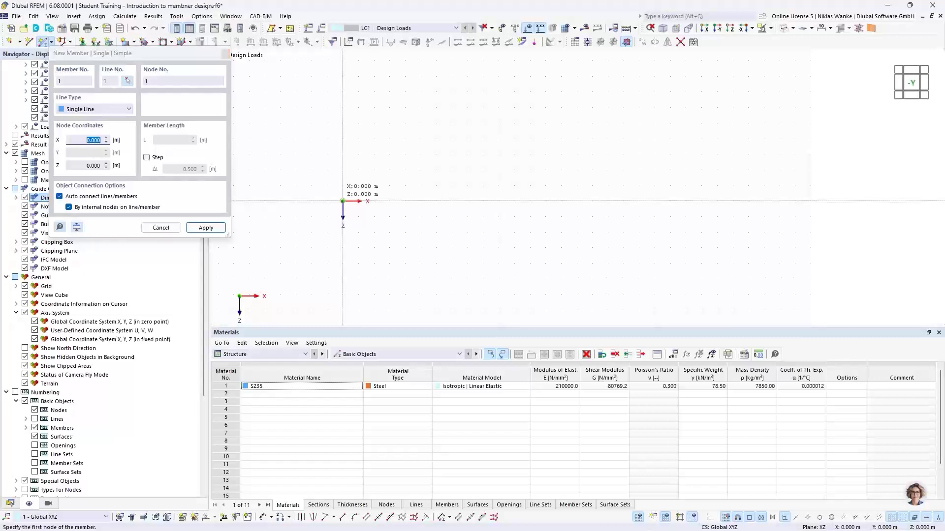
Draw the beam from the coordinate origin to X 2.000 m along the X-axis.
{"action": "left_click", "coordinate": [342, 200]}
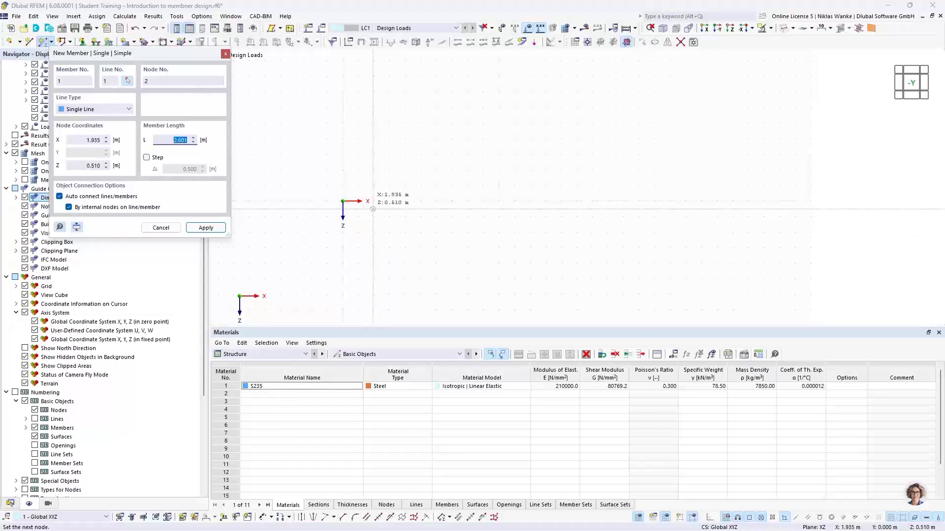
{"action": "left_click", "coordinate": [373, 209]}
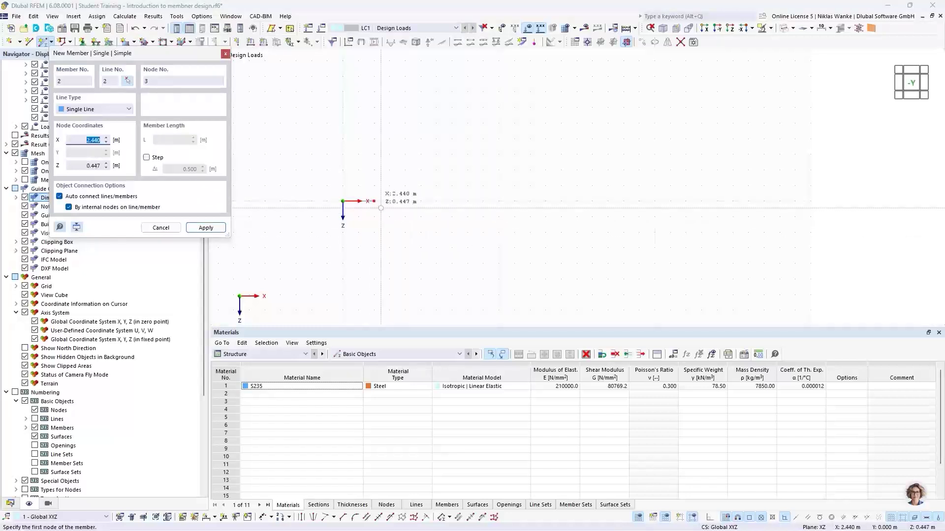
{"action": "key", "text": "Escape"}
Set the X coordinate of the beam's end node to 16.5 m.
{"action": "scroll", "coordinate": [360, 199], "scroll_direction": "up", "scroll_amount": 5}
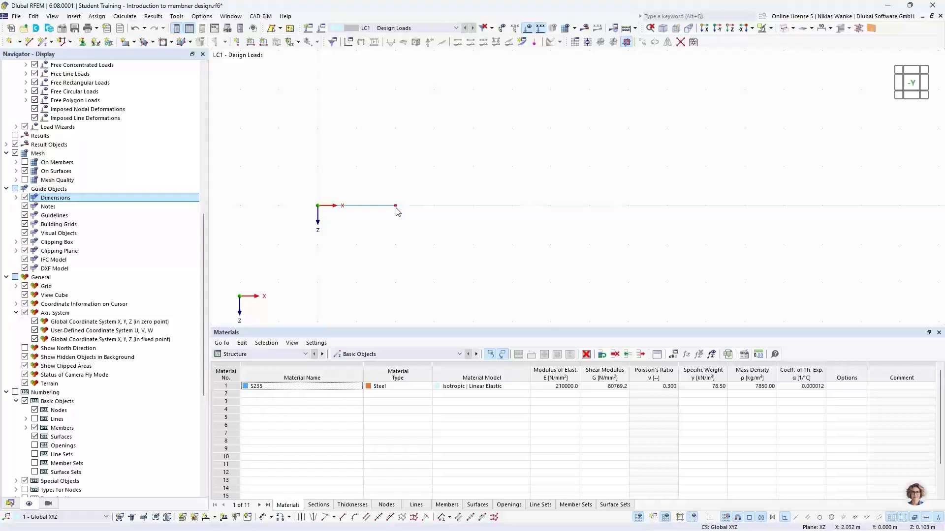
{"action": "mouse_move", "coordinate": [397, 209]}
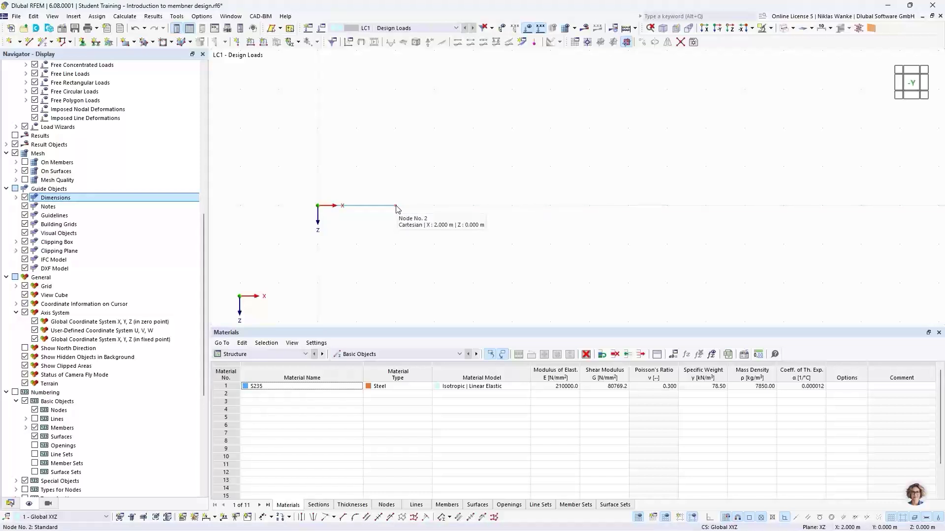
{"action": "double_click", "coordinate": [397, 209]}
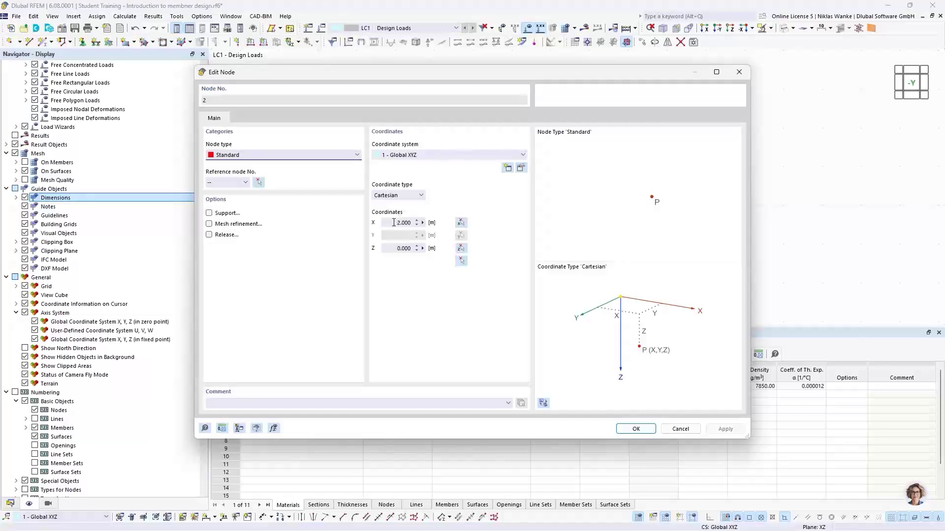
{"action": "double_click", "coordinate": [399, 223]}
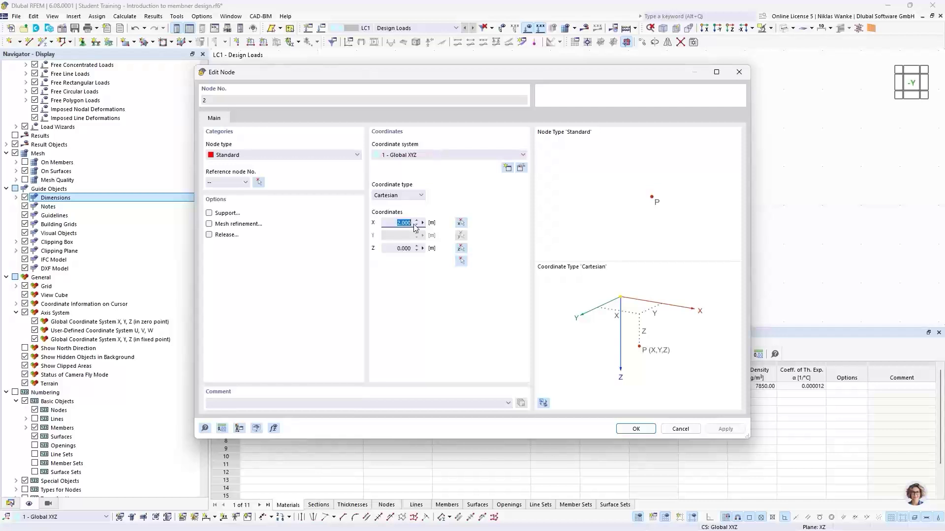
{"action": "type", "text": "16,5"}
{"action": "left_click", "coordinate": [635, 428]}
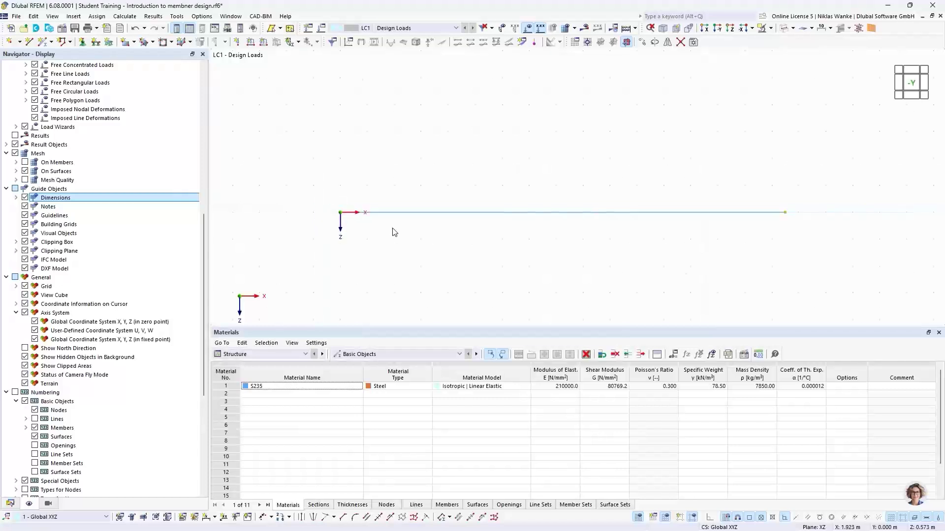
{"action": "scroll", "coordinate": [392, 229], "scroll_direction": "down", "scroll_amount": 1}
{"action": "middle_click_drag", "start_coordinate": [392, 229], "coordinate": [372, 219]}
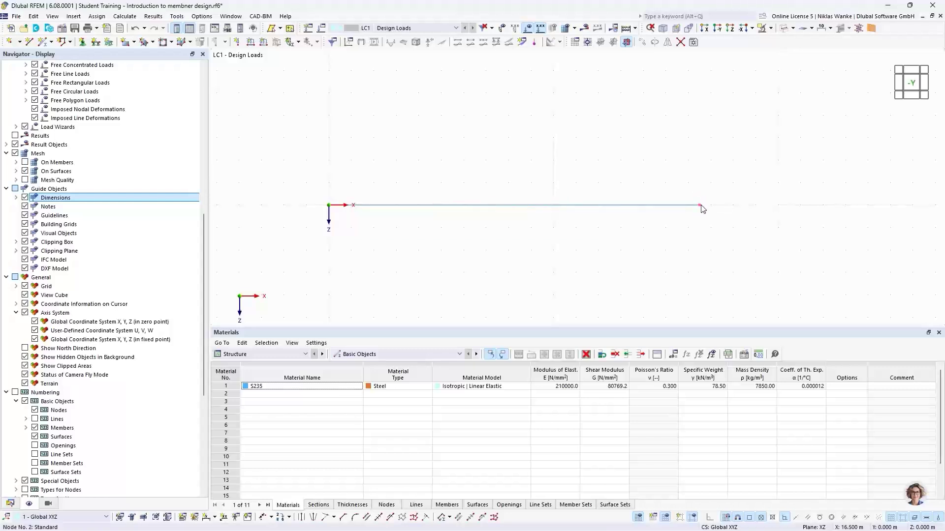
{"action": "mouse_move", "coordinate": [702, 208]}
{"action": "left_click_drag", "start_coordinate": [573, 225], "coordinate": [524, 176]}
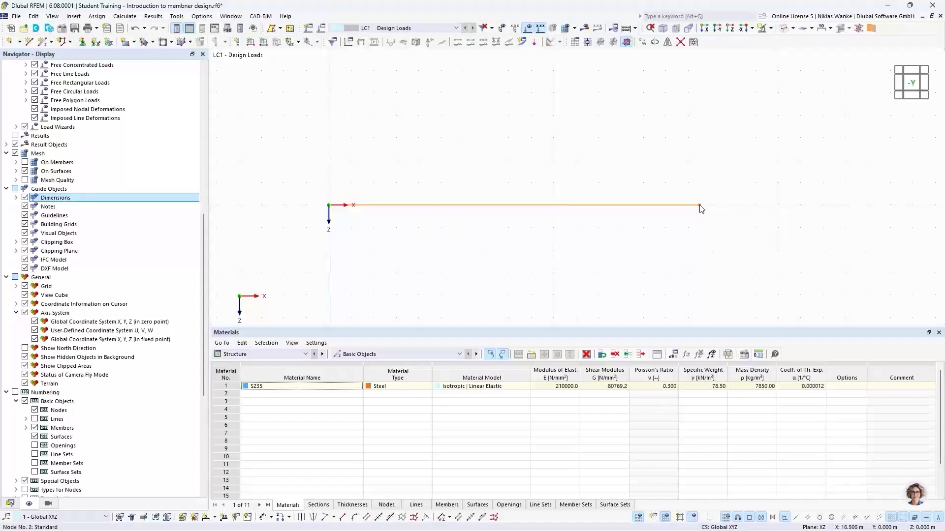
{"action": "key", "text": "Escape"}
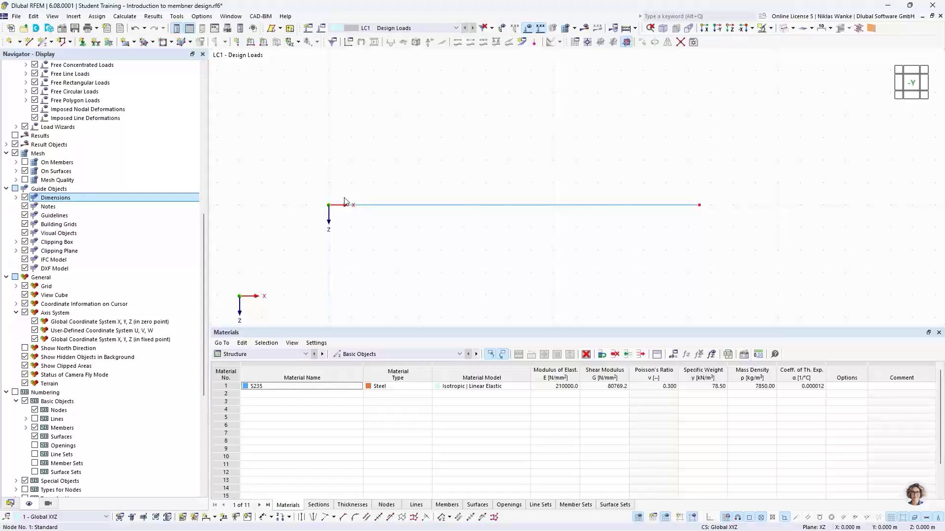
{"action": "mouse_move", "coordinate": [701, 209]}
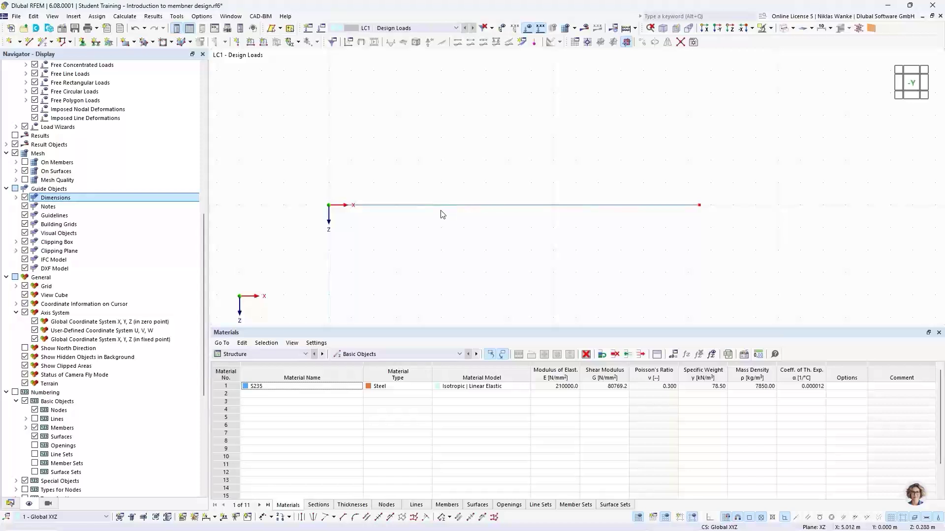
Start dividing the beam using n intermediate nodes and set the number of intermediate nodes to 2.
{"action": "right_click", "coordinate": [569, 208]}
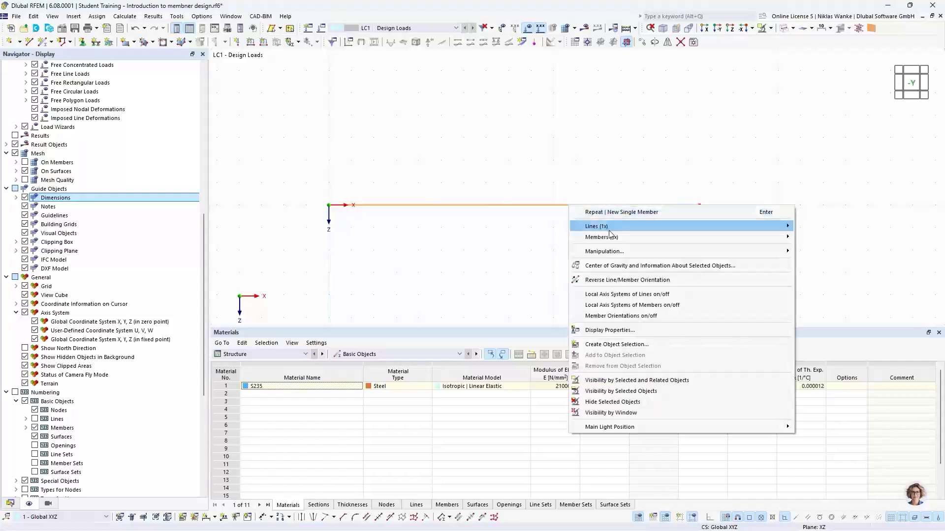
{"action": "mouse_move", "coordinate": [725, 239]}
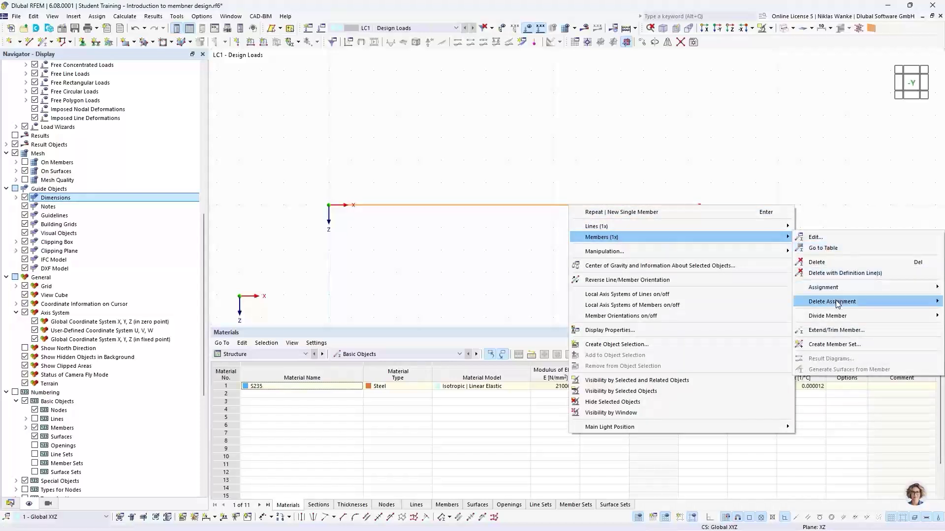
{"action": "mouse_move", "coordinate": [827, 317]}
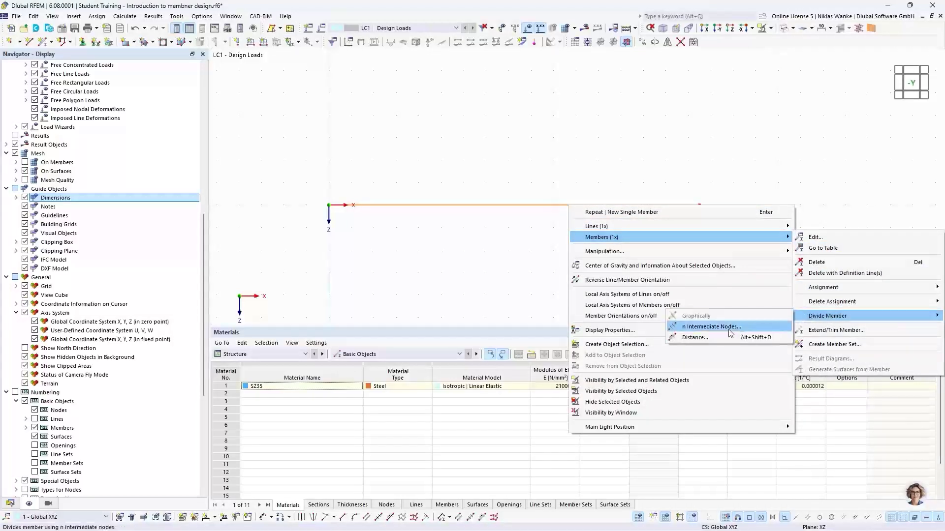
{"action": "left_click", "coordinate": [703, 328]}
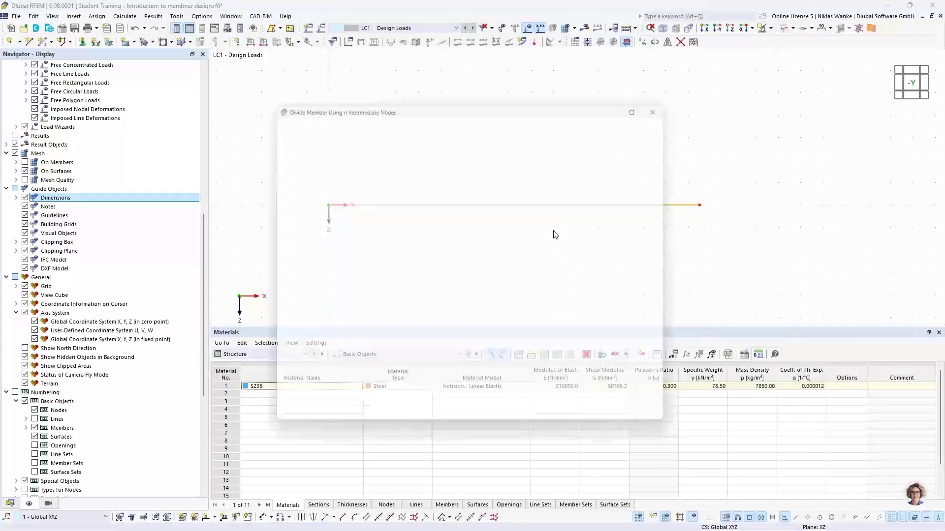
{"action": "left_click_drag", "start_coordinate": [512, 106], "coordinate": [566, 235]}
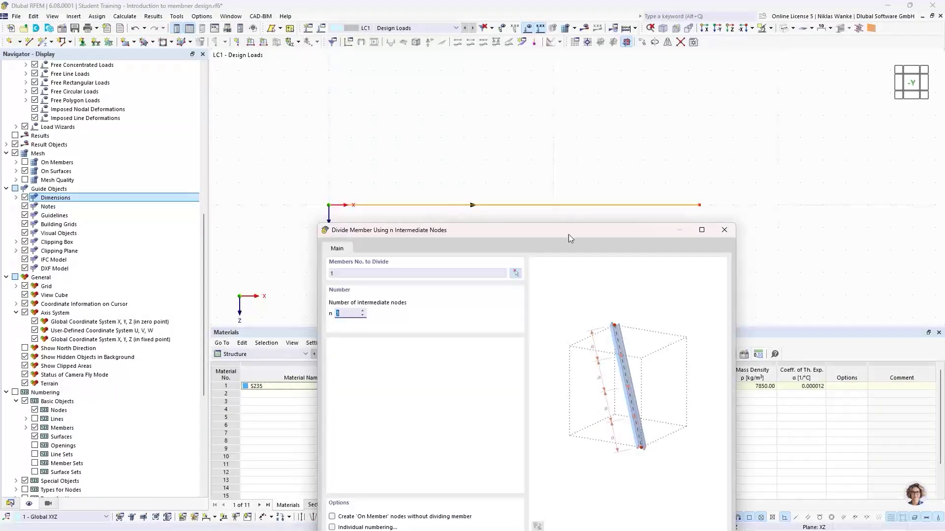
{"action": "left_click_drag", "start_coordinate": [592, 227], "coordinate": [606, 123]}
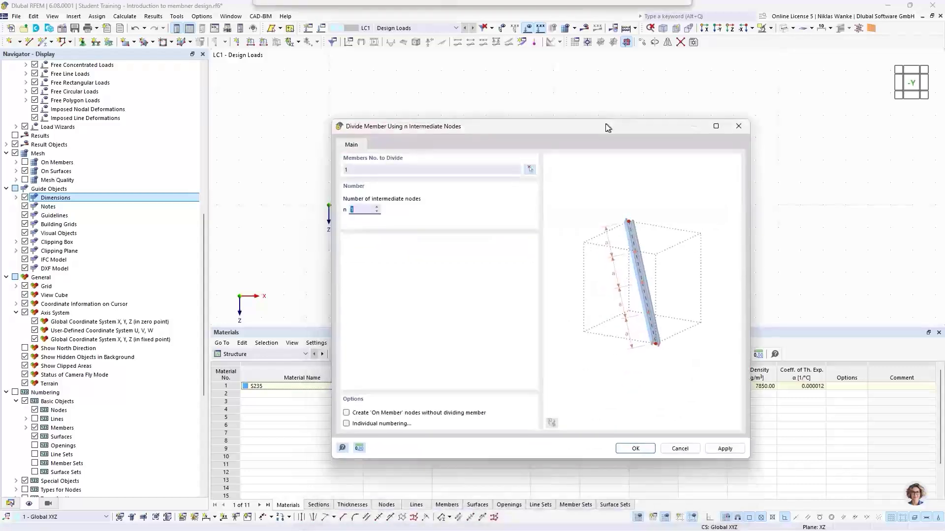
{"action": "left_click", "coordinate": [377, 207]}
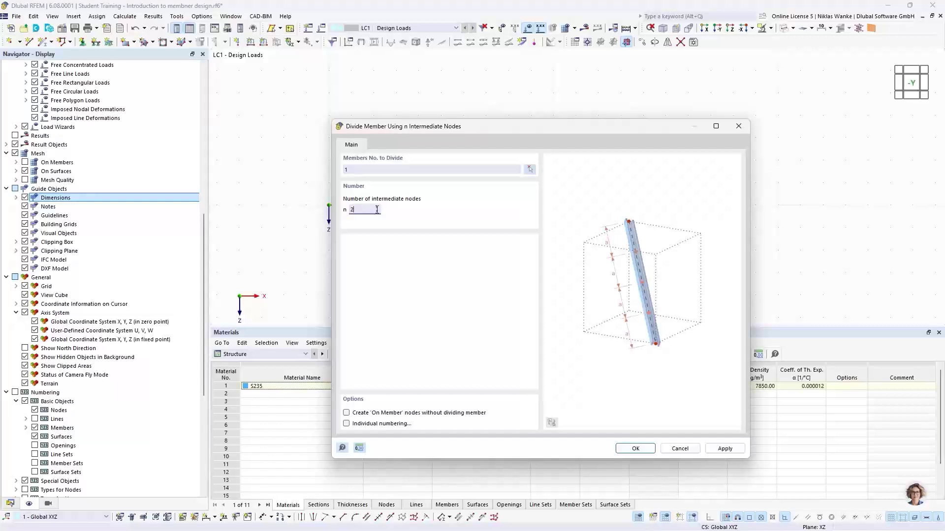
Create the intermediate nodes as 'On Member' nodes without dividing the beam.
{"action": "left_click_drag", "start_coordinate": [536, 124], "coordinate": [534, 92]}
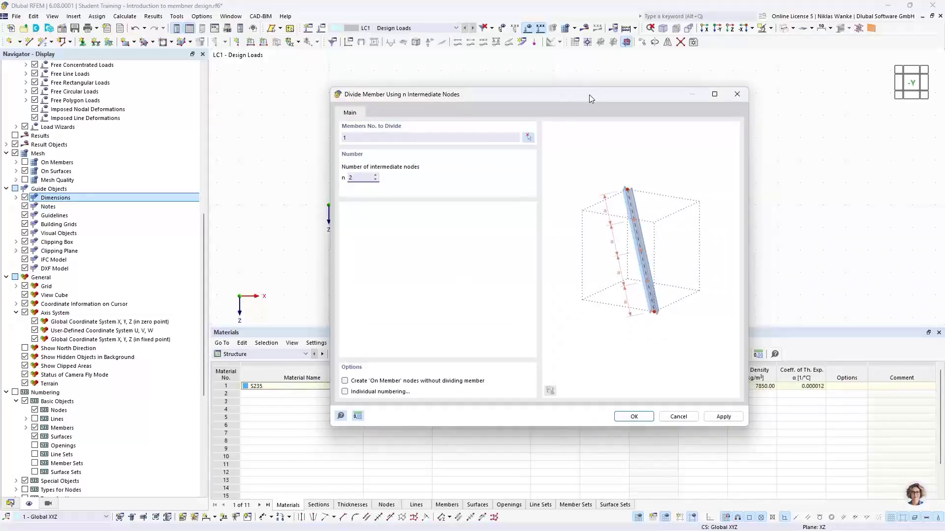
{"action": "left_click_drag", "start_coordinate": [590, 94], "coordinate": [575, 253]}
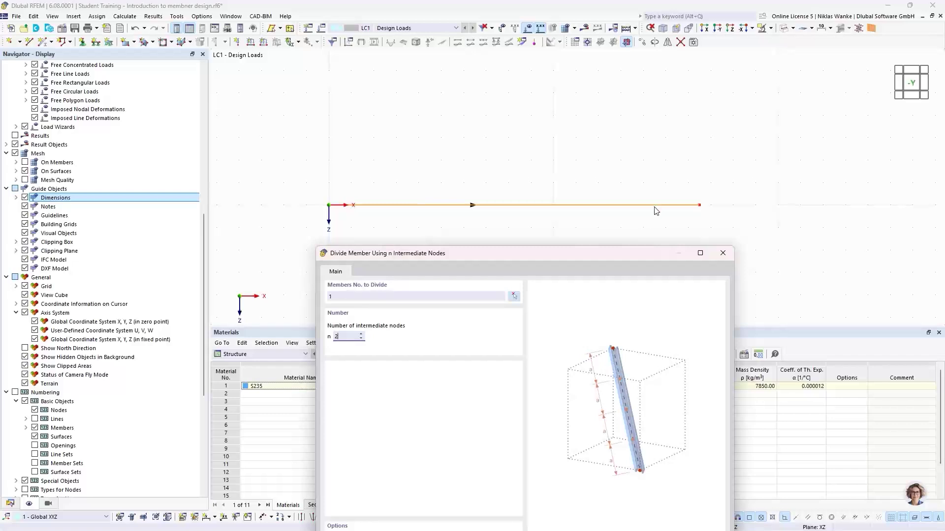
{"action": "left_click_drag", "start_coordinate": [543, 255], "coordinate": [539, 237]}
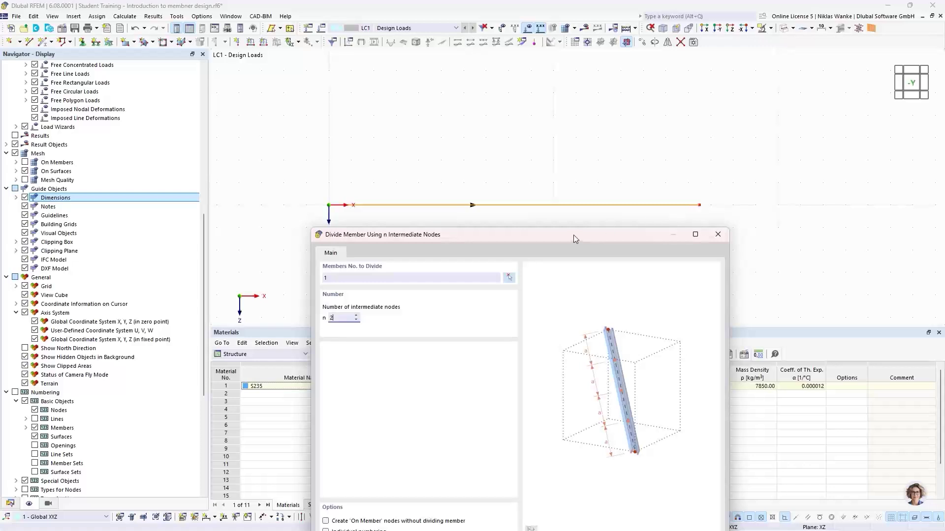
{"action": "left_click_drag", "start_coordinate": [572, 236], "coordinate": [595, 122]}
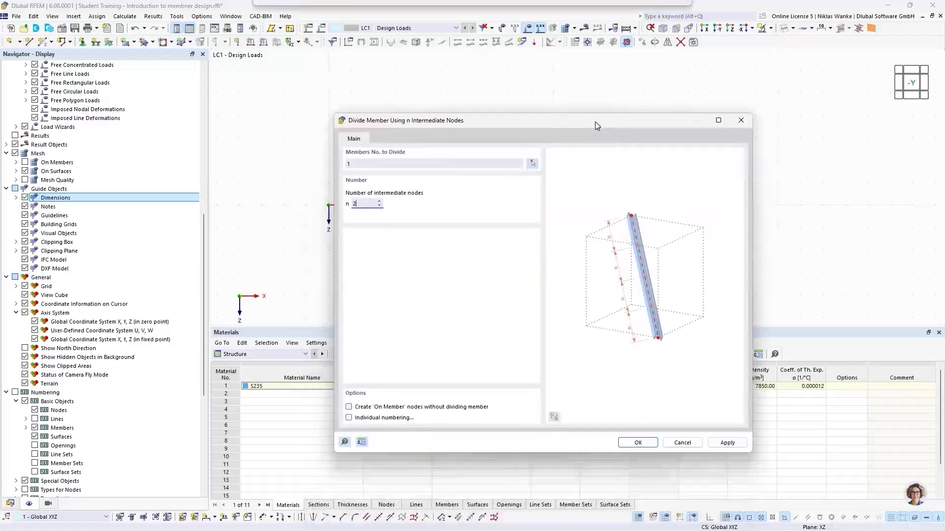
{"action": "left_click", "coordinate": [349, 408]}
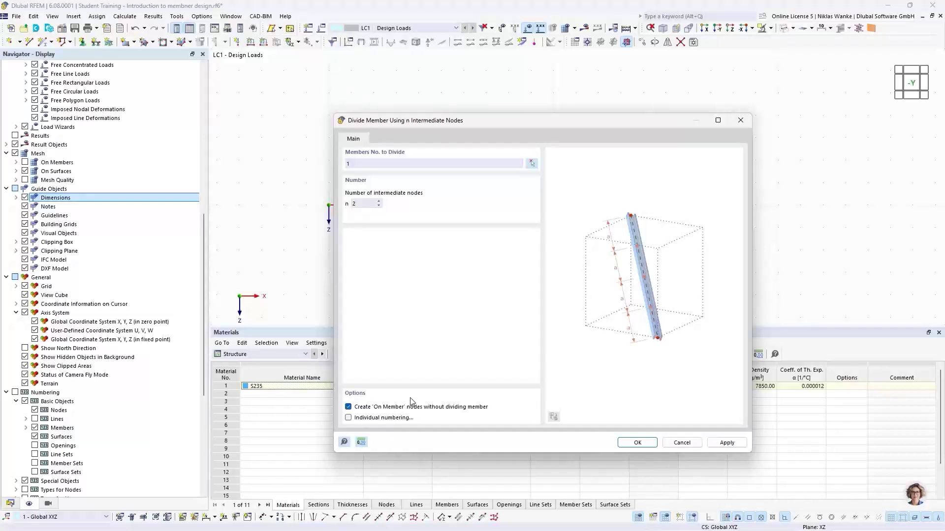
{"action": "left_click", "coordinate": [630, 445]}
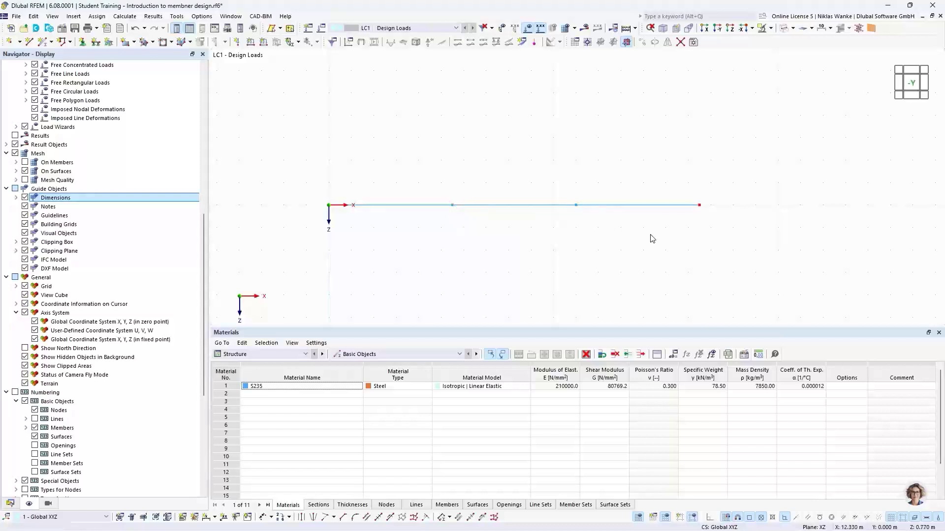
Examine the first intermediate node's member position parameters and its available node types without changing them.
{"action": "double_click", "coordinate": [453, 205]}
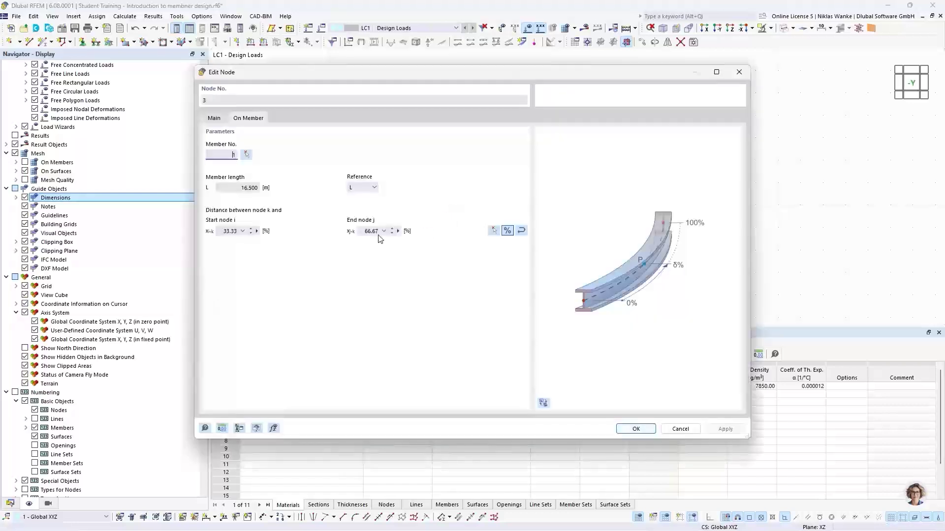
{"action": "left_click", "coordinate": [215, 119]}
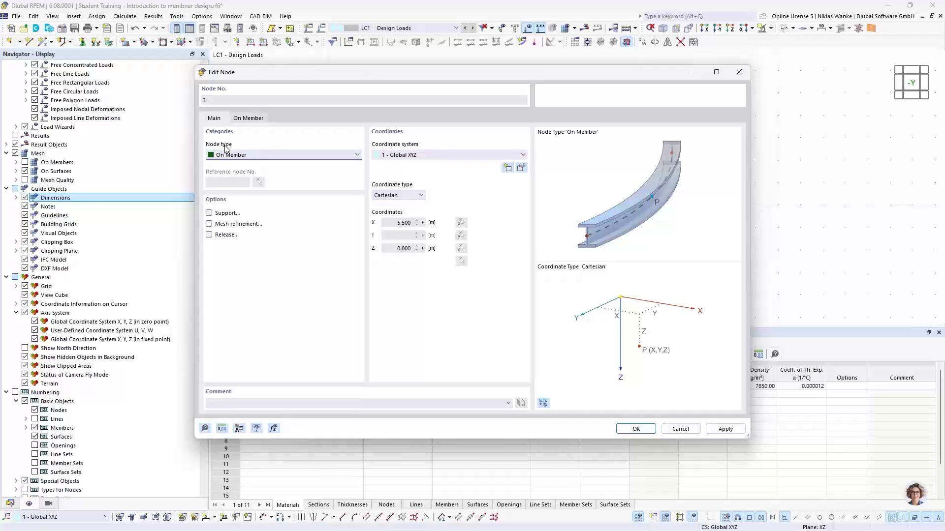
{"action": "left_click", "coordinate": [235, 157]}
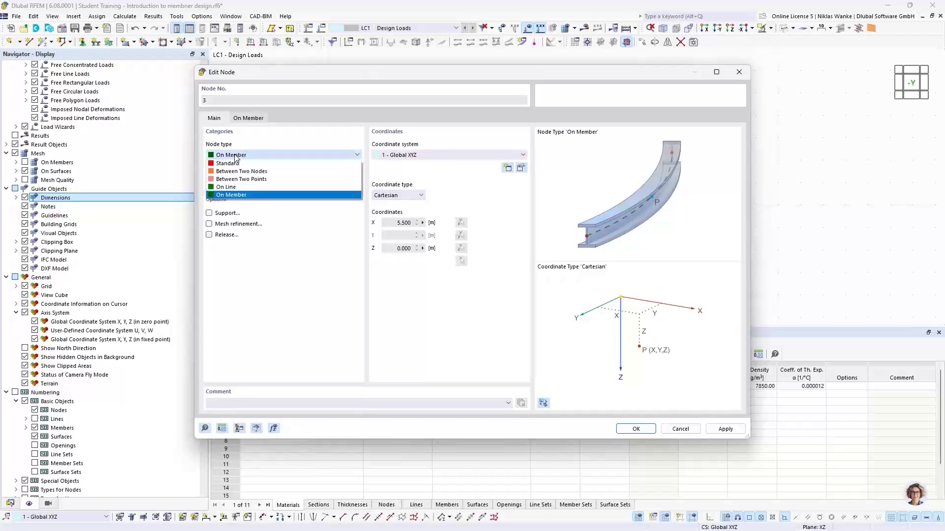
{"action": "left_click", "coordinate": [323, 144]}
{"action": "left_click", "coordinate": [739, 72]}
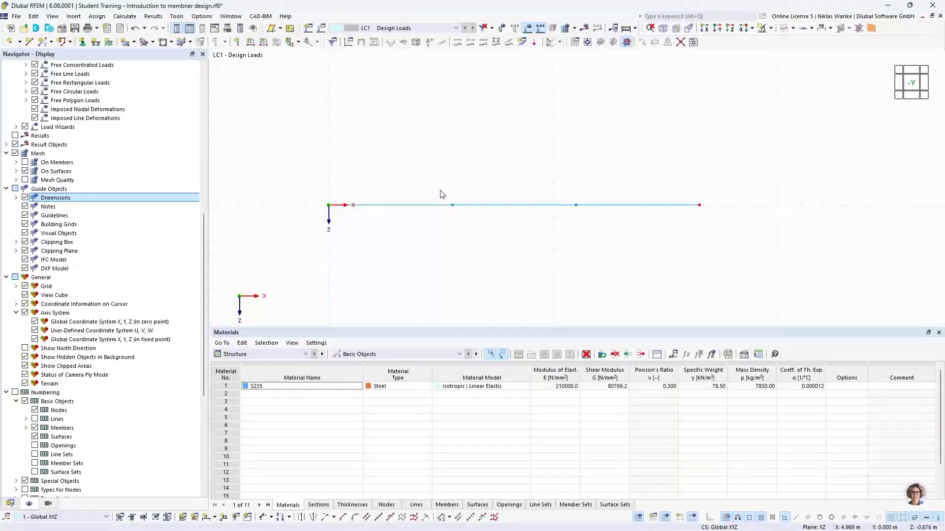
{"action": "left_click_drag", "start_coordinate": [444, 193], "coordinate": [462, 222]}
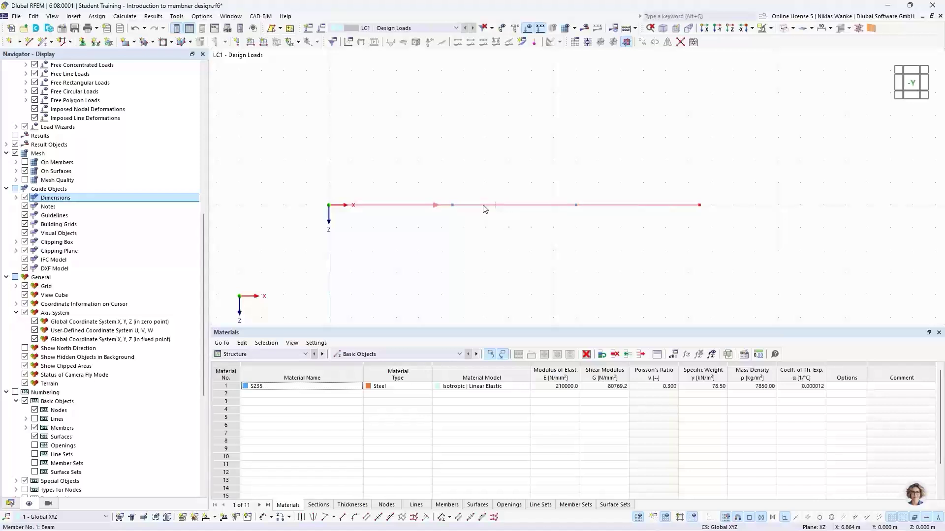
{"action": "left_click", "coordinate": [645, 206]}
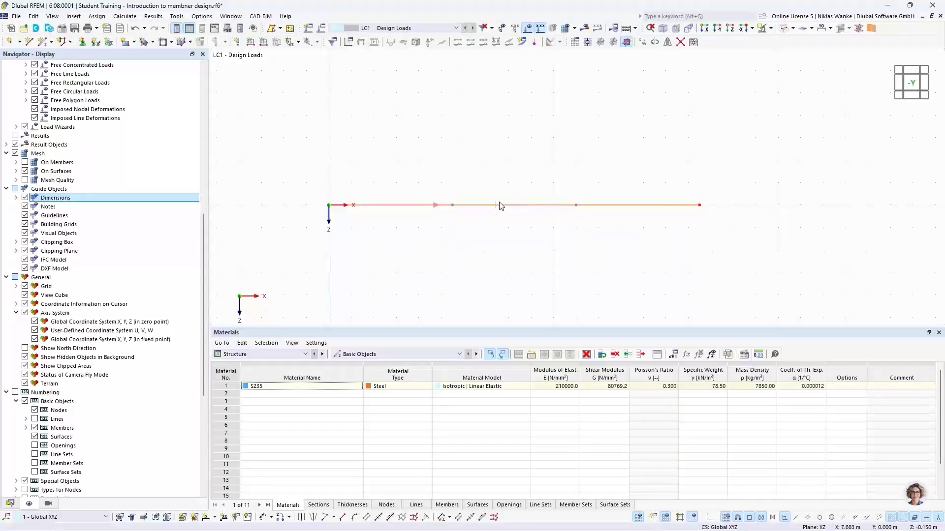
{"action": "left_click_drag", "start_coordinate": [536, 230], "coordinate": [509, 164]}
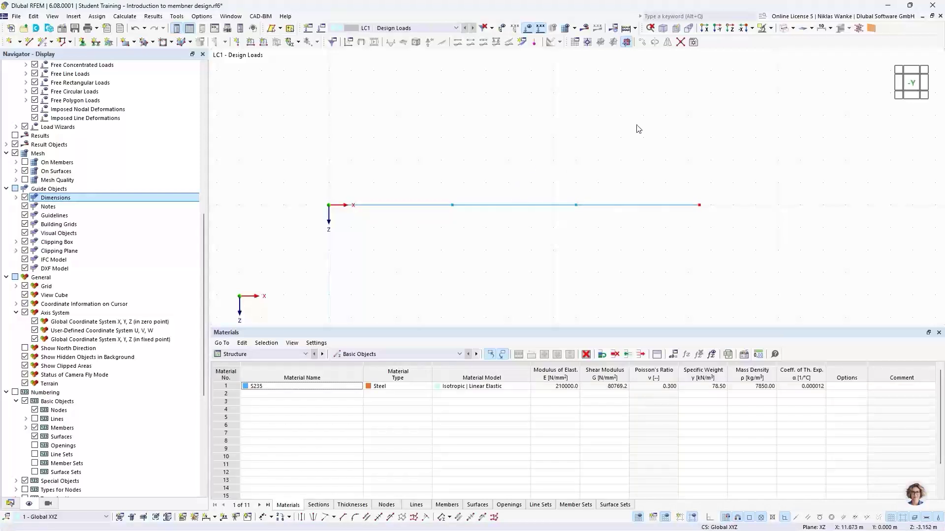
Switch the model display from wireframe to Solid Model and inspect the beam before returning to the -Y view.
{"action": "left_click", "coordinate": [793, 28]}
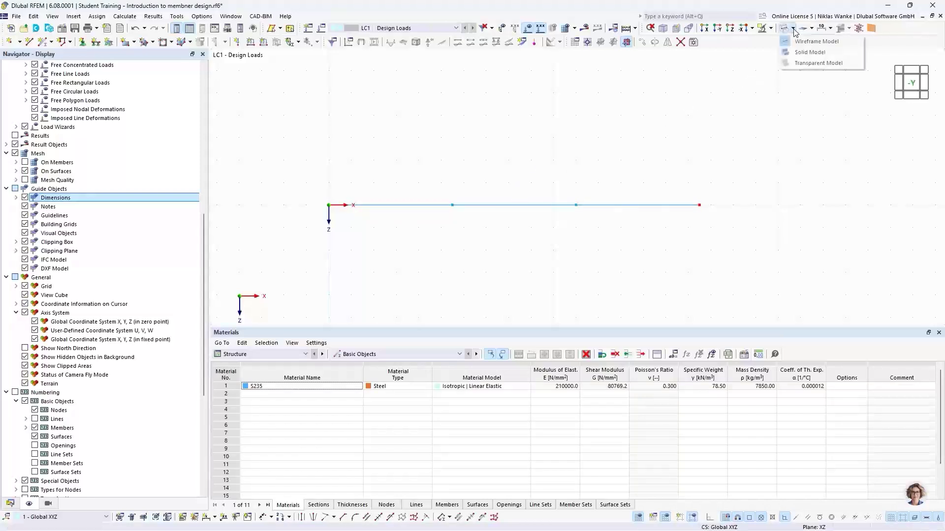
{"action": "left_click", "coordinate": [807, 52]}
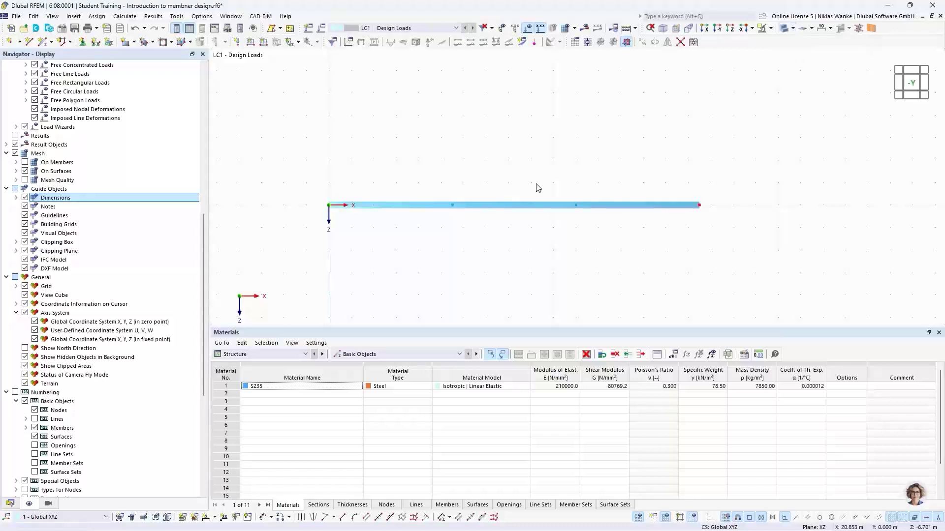
{"action": "scroll", "coordinate": [683, 217], "scroll_direction": "up", "scroll_amount": 1}
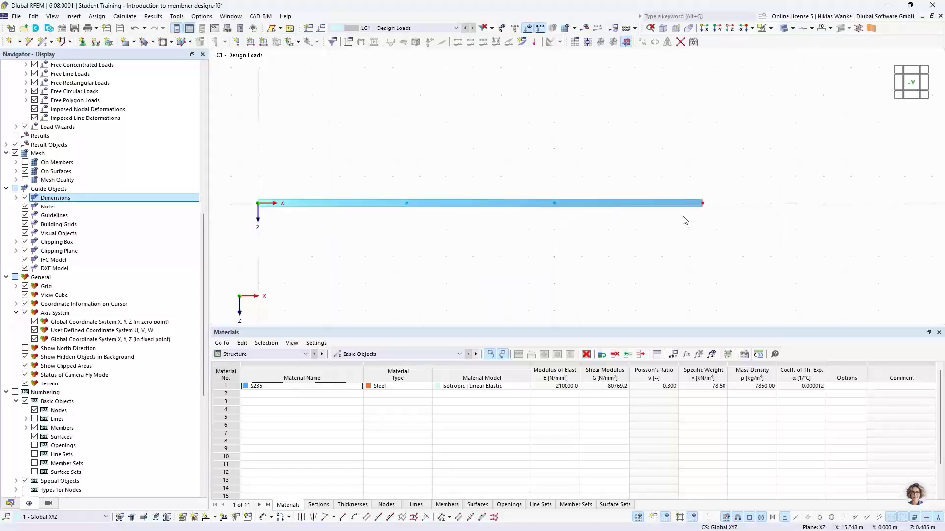
{"action": "middle_click_drag", "start_coordinate": [682, 217], "coordinate": [653, 216]}
{"action": "scroll", "coordinate": [695, 199], "scroll_direction": "up", "scroll_amount": 4}
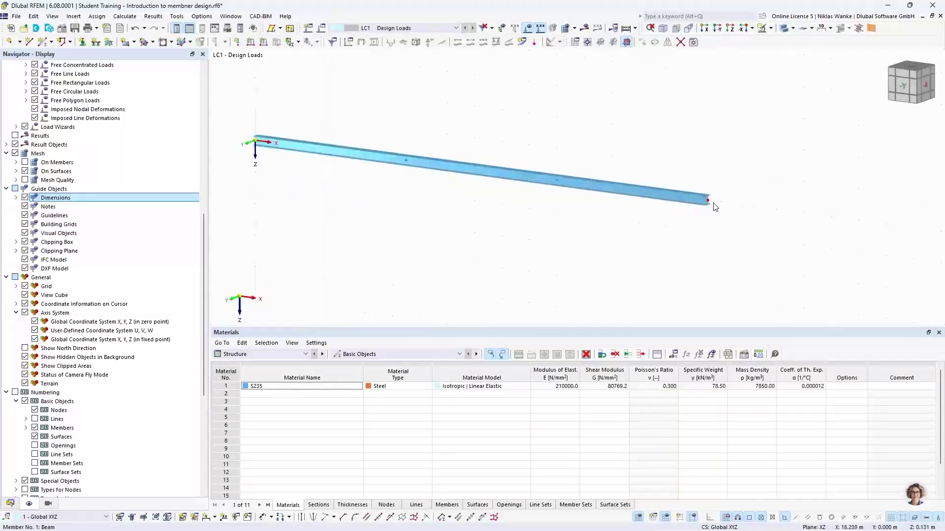
{"action": "scroll", "coordinate": [695, 199], "scroll_direction": "down", "scroll_amount": 2}
{"action": "scroll", "coordinate": [695, 199], "scroll_direction": "down", "scroll_amount": 3}
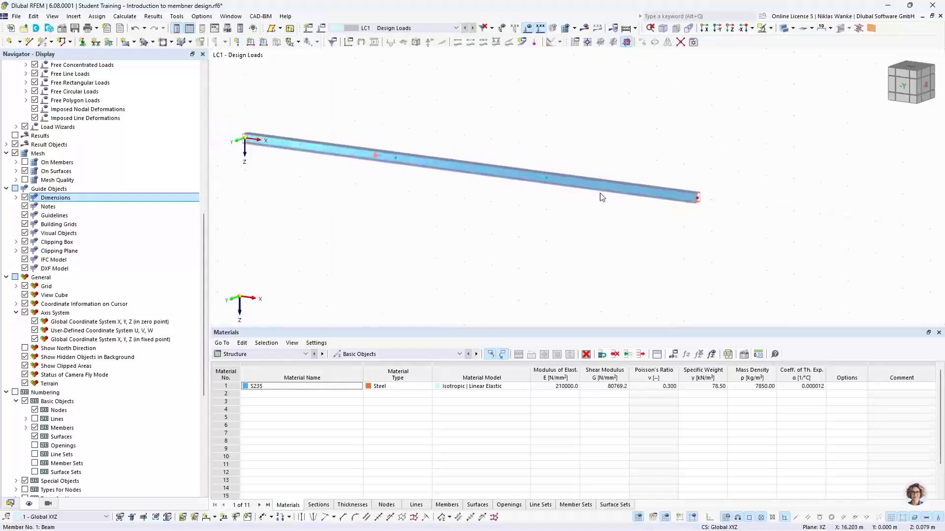
{"action": "left_click", "coordinate": [909, 89]}
{"action": "scroll", "coordinate": [596, 244], "scroll_direction": "down", "scroll_amount": 1}
{"action": "middle_click_drag", "start_coordinate": [596, 243], "coordinate": [561, 238]}
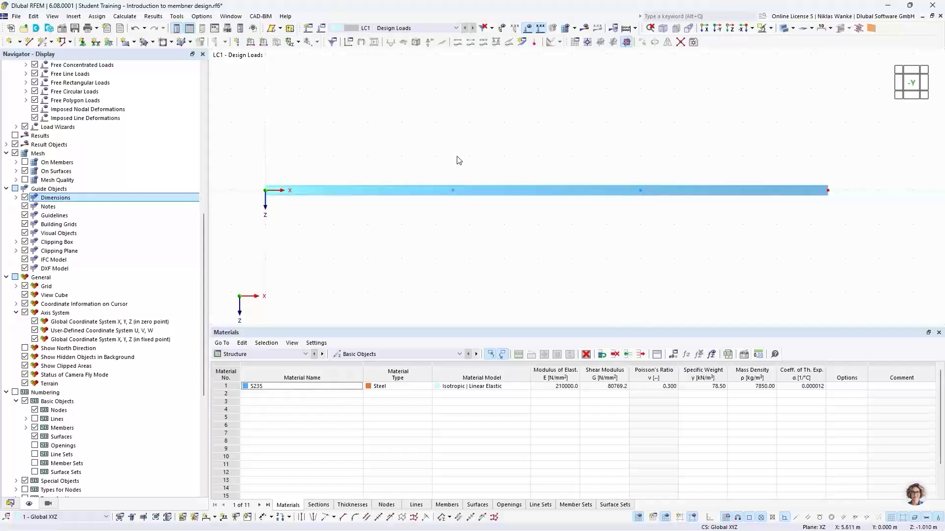
Start copying the beam's two intermediate nodes with the number of steps set to 1.
{"action": "left_click", "coordinate": [453, 190]}
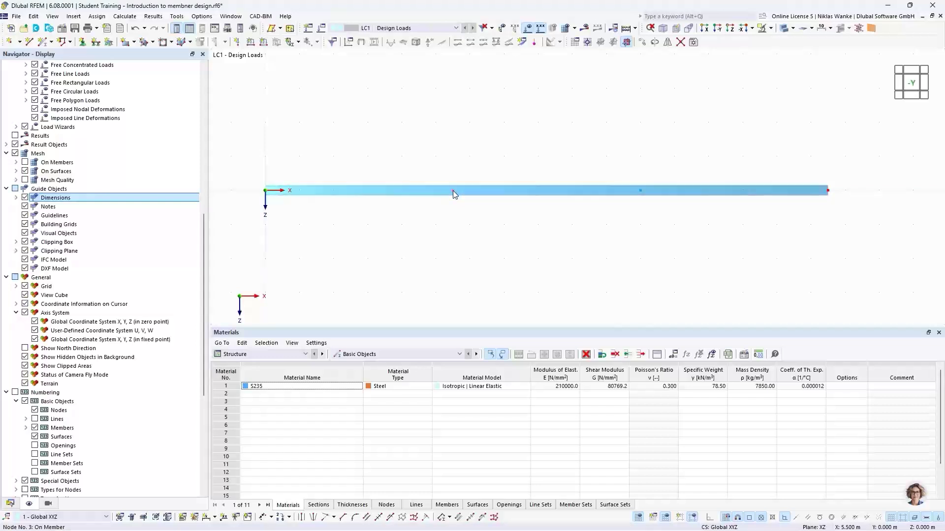
{"action": "left_click", "coordinate": [641, 191]}
{"action": "left_click", "coordinate": [642, 44]}
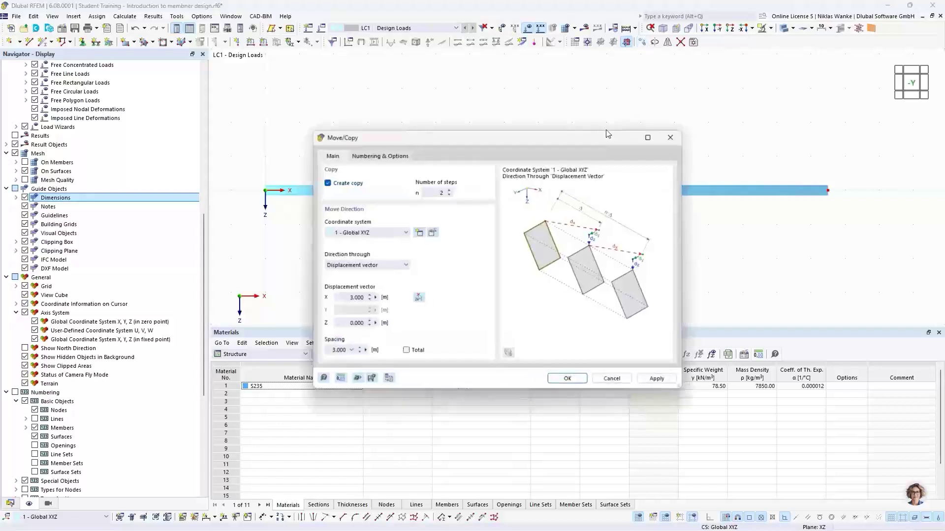
{"action": "left_click_drag", "start_coordinate": [548, 143], "coordinate": [637, 123]}
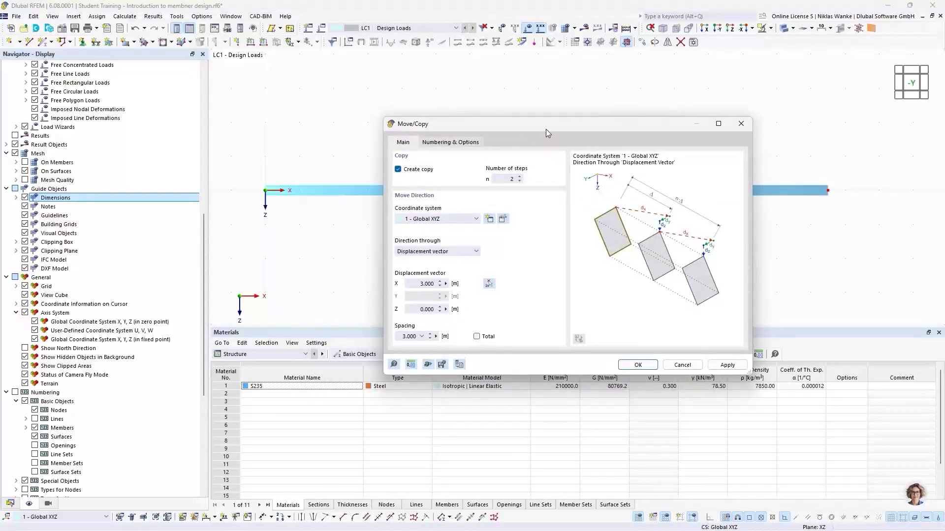
{"action": "left_click_drag", "start_coordinate": [545, 129], "coordinate": [633, 134]}
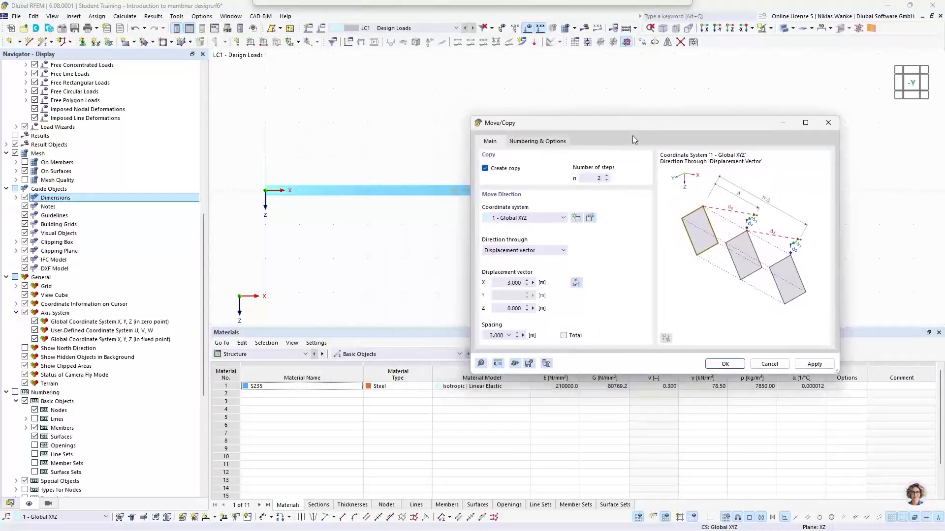
{"action": "left_click", "coordinate": [608, 180]}
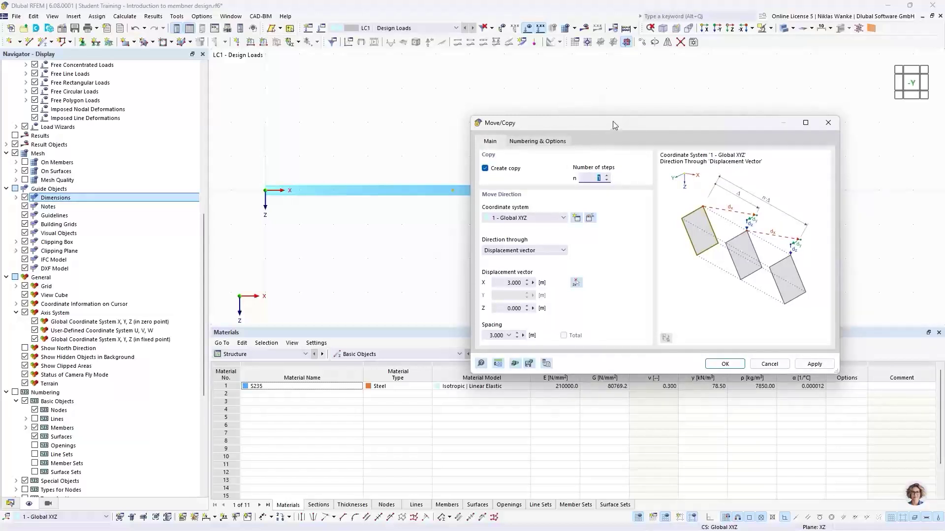
{"action": "mouse_move", "coordinate": [613, 122]}
{"action": "left_mouse_down"}
{"action": "mouse_move", "coordinate": [616, 108]}
{"action": "mouse_move", "coordinate": [613, 117]}
{"action": "left_mouse_up"}
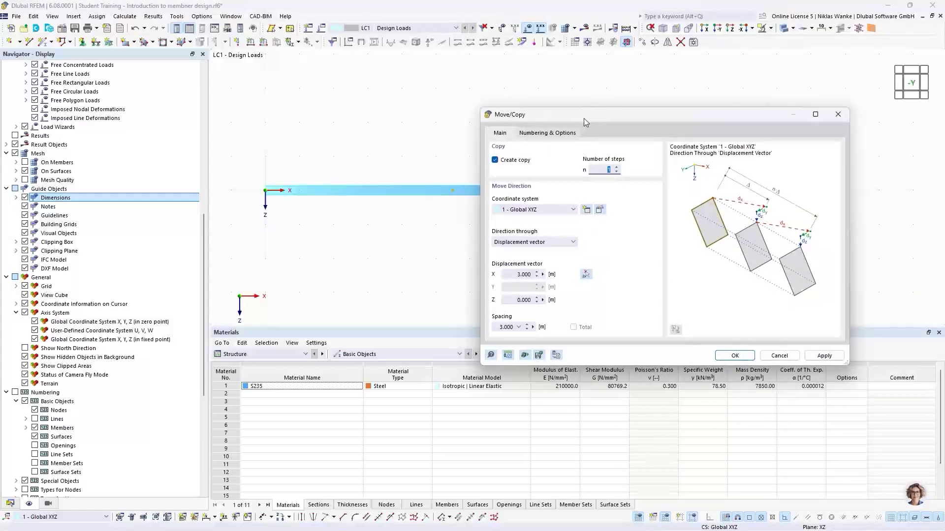
{"action": "left_click_drag", "start_coordinate": [594, 118], "coordinate": [468, 217]}
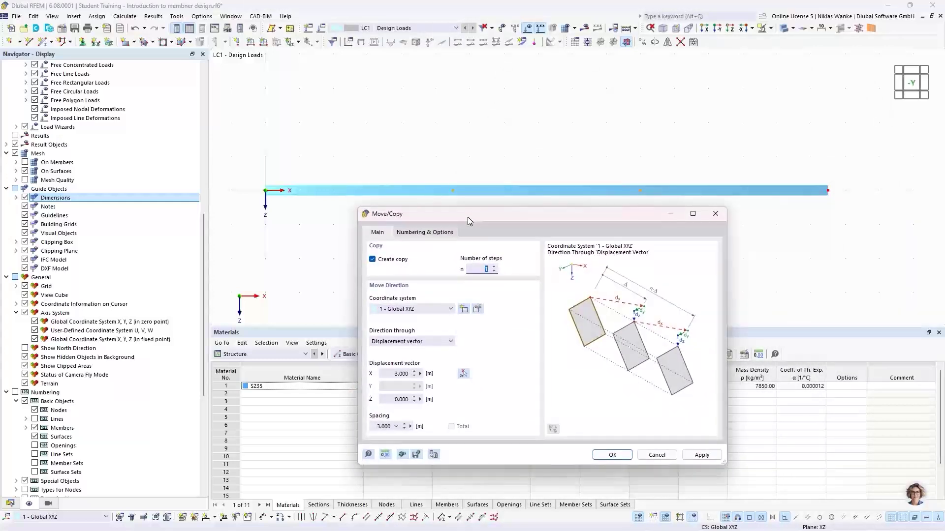
Activate step links for the copy, link the nodes with a member, and set the new template member's type to Truss.
{"action": "left_click", "coordinate": [433, 236]}
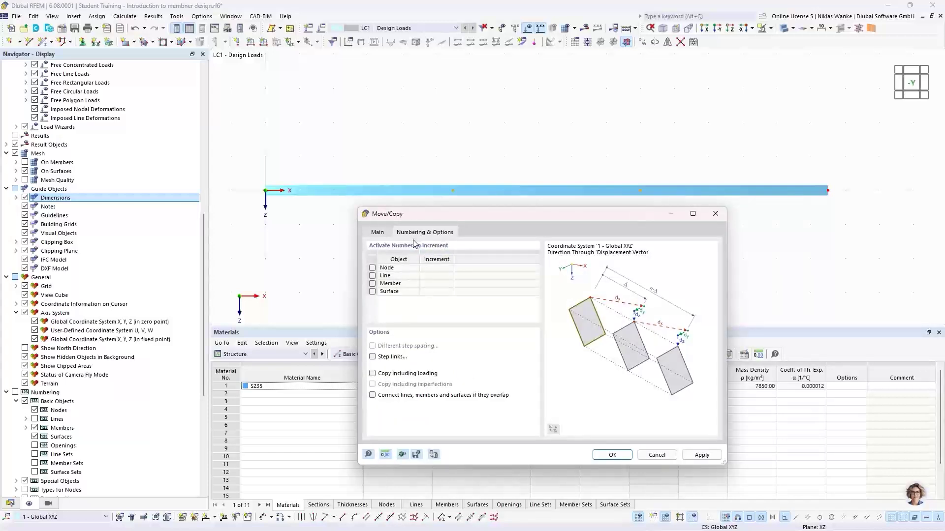
{"action": "left_click", "coordinate": [372, 357]}
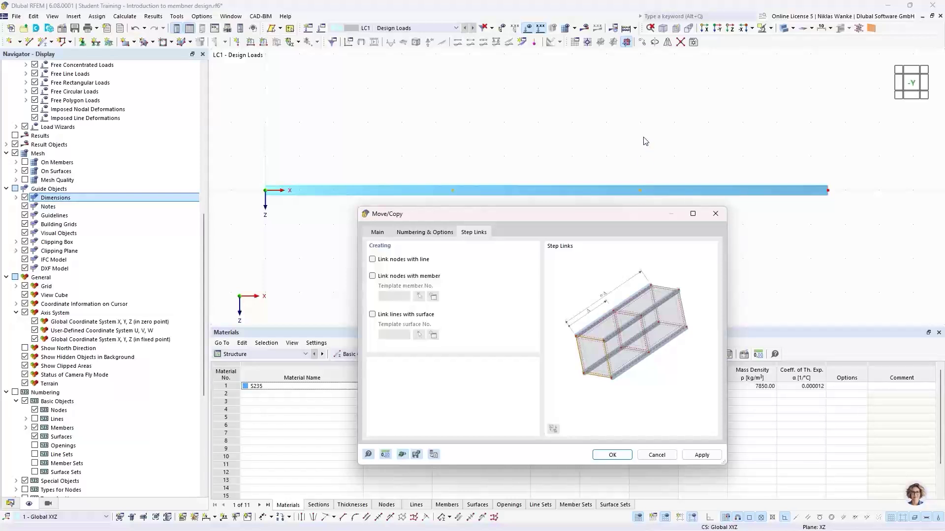
{"action": "left_click", "coordinate": [372, 276]}
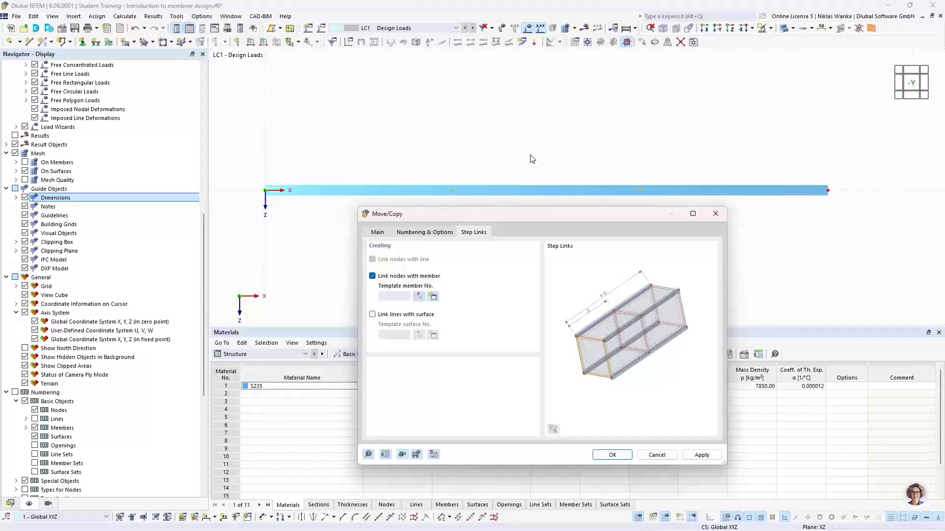
{"action": "left_click", "coordinate": [433, 296]}
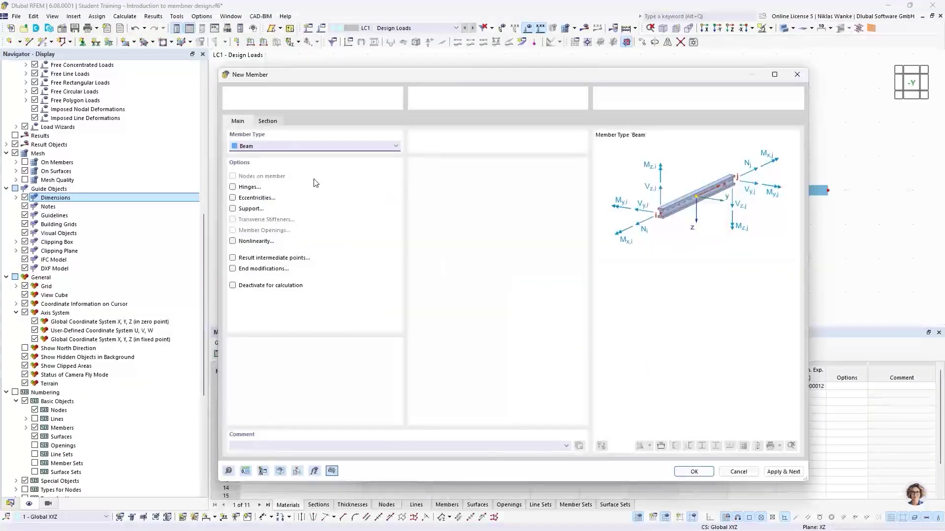
{"action": "left_click", "coordinate": [313, 148]}
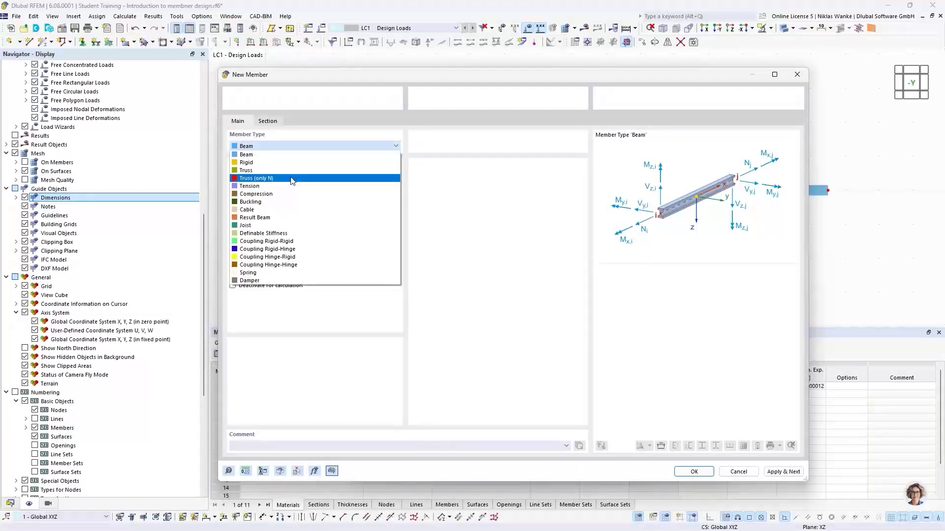
{"action": "left_click", "coordinate": [244, 171]}
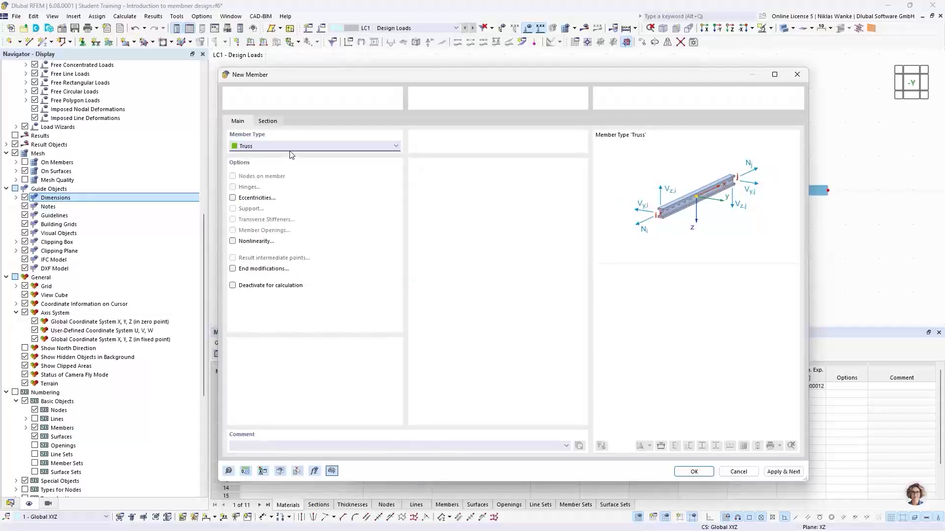
Assign a new IPE 200 British Steel section in S235 to the template truss member.
{"action": "left_click", "coordinate": [274, 124]}
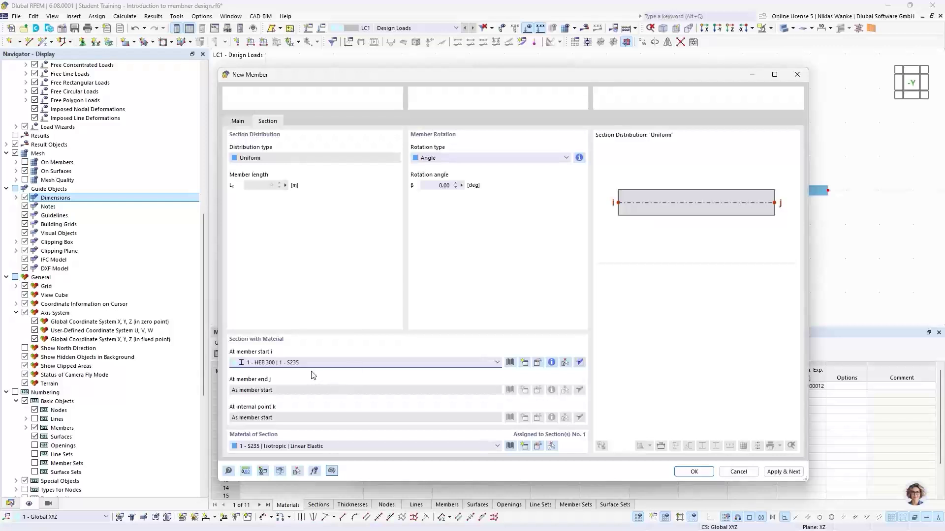
{"action": "left_click", "coordinate": [290, 361]}
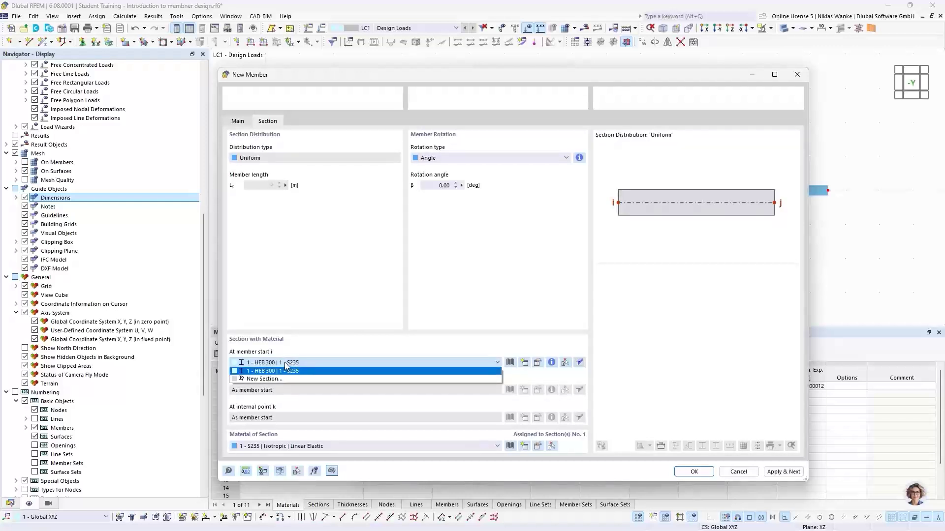
{"action": "left_click", "coordinate": [266, 379]}
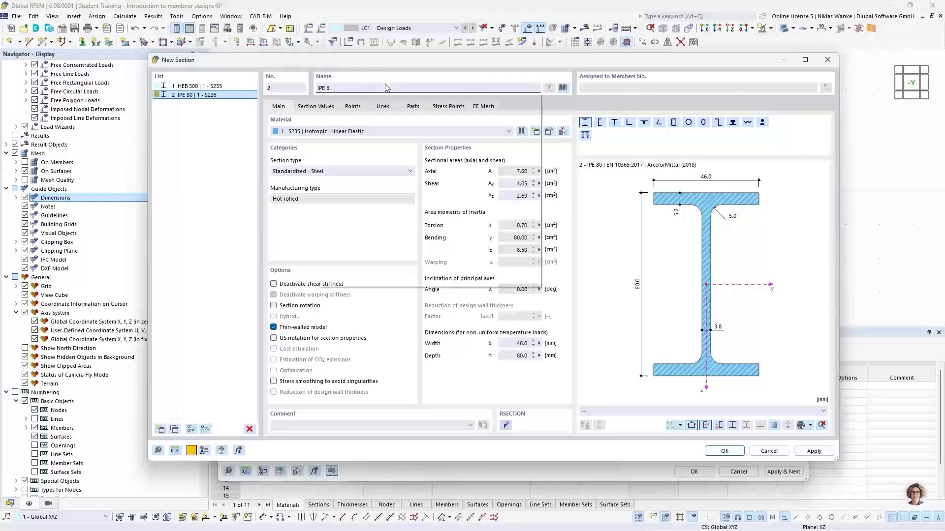
{"action": "key", "text": "BackSpace"}
{"action": "key", "text": "BackSpace"}
{"action": "key", "text": "BackSpace"}
{"action": "type", "text": "200"}
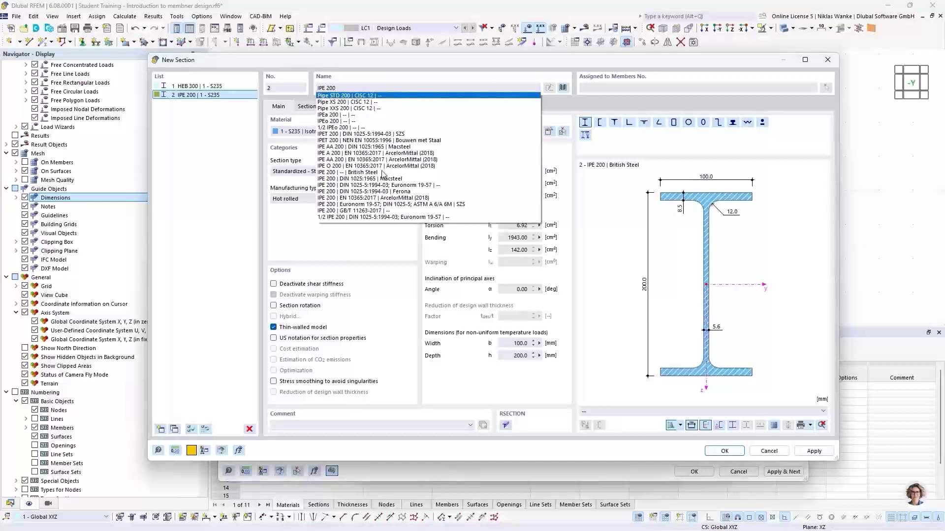
{"action": "left_click", "coordinate": [364, 172]}
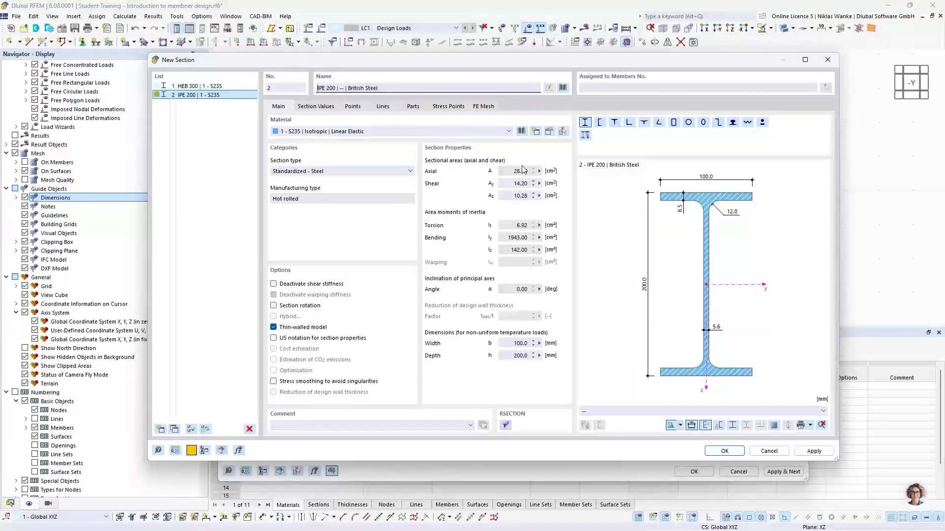
{"action": "left_click", "coordinate": [726, 452]}
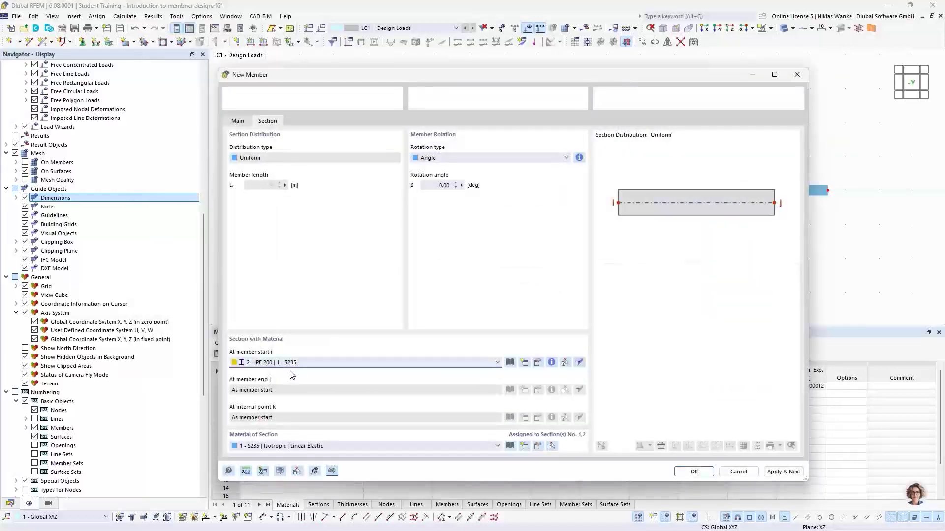
{"action": "left_click", "coordinate": [694, 471]}
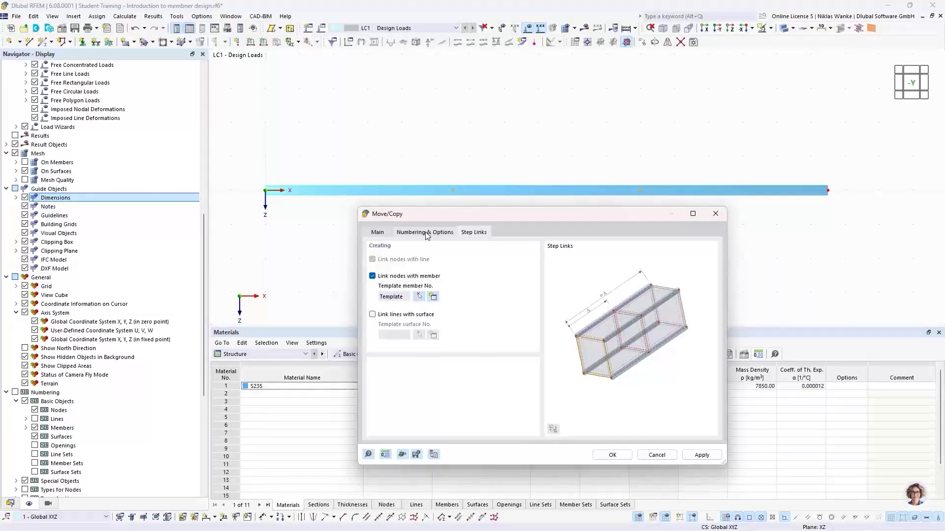
Copy the two nodes above the beam with displacement X 0 and a negative Z value, creating the linking members.
{"action": "left_click", "coordinate": [378, 233]}
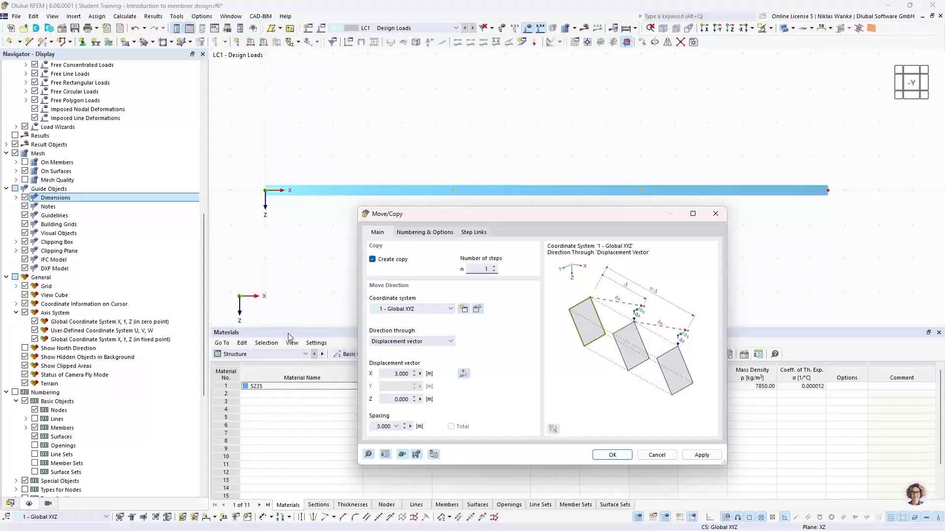
{"action": "left_click", "coordinate": [393, 373]}
{"action": "type", "text": "0"}
{"action": "key", "text": "Tab"}
{"action": "type", "text": "-"}
{"action": "left_click", "coordinate": [613, 455]}
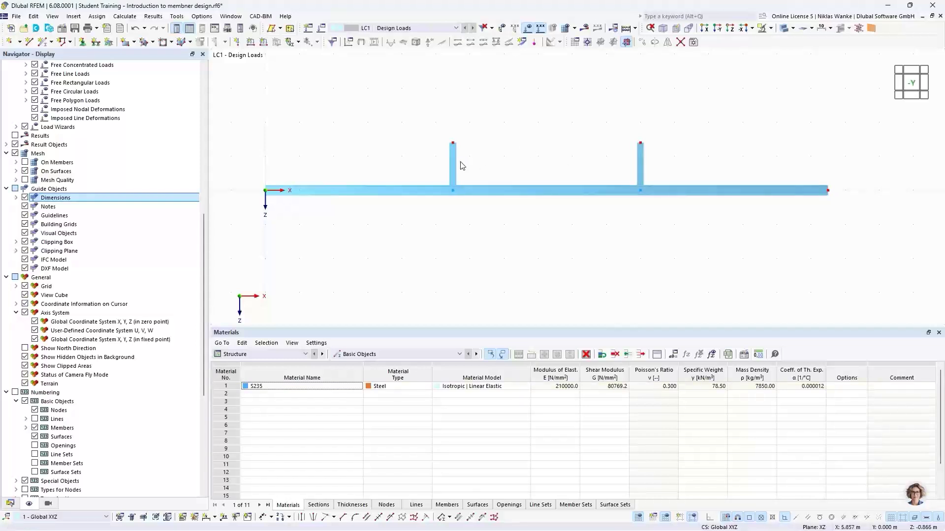
Copy the beam's two end nodes upward with a Z displacement of -2.3 m and step links turned off.
{"action": "middle_click_drag", "start_coordinate": [542, 165], "coordinate": [556, 217]}
{"action": "scroll", "coordinate": [544, 213], "scroll_direction": "down", "scroll_amount": 1}
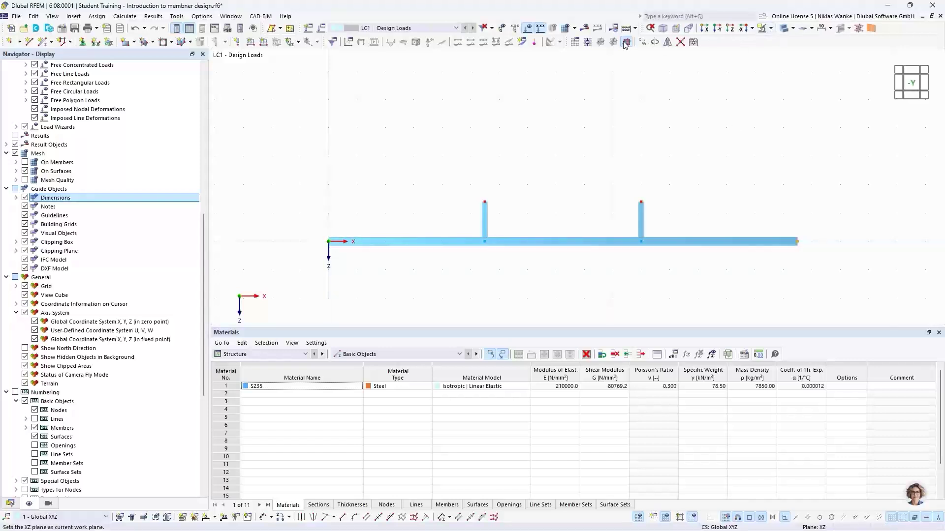
{"action": "left_click", "coordinate": [644, 42]}
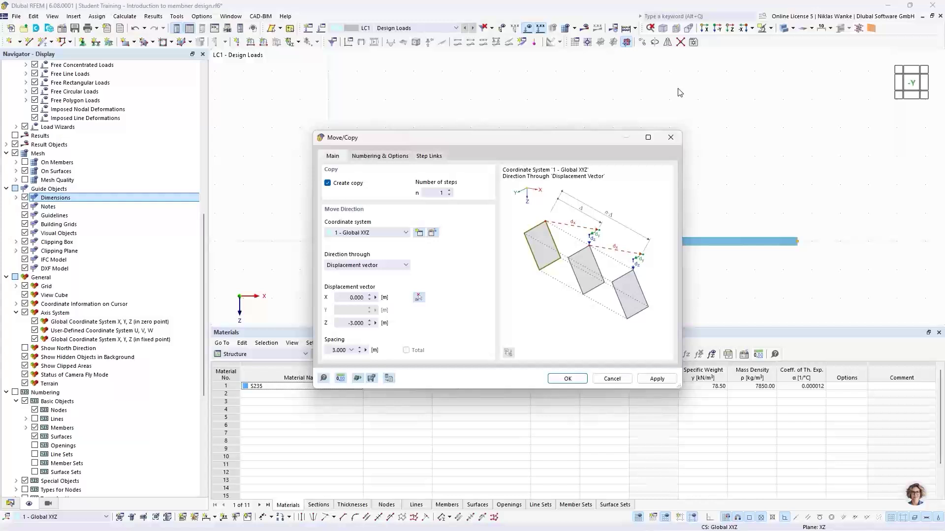
{"action": "left_click_drag", "start_coordinate": [516, 138], "coordinate": [537, 121]}
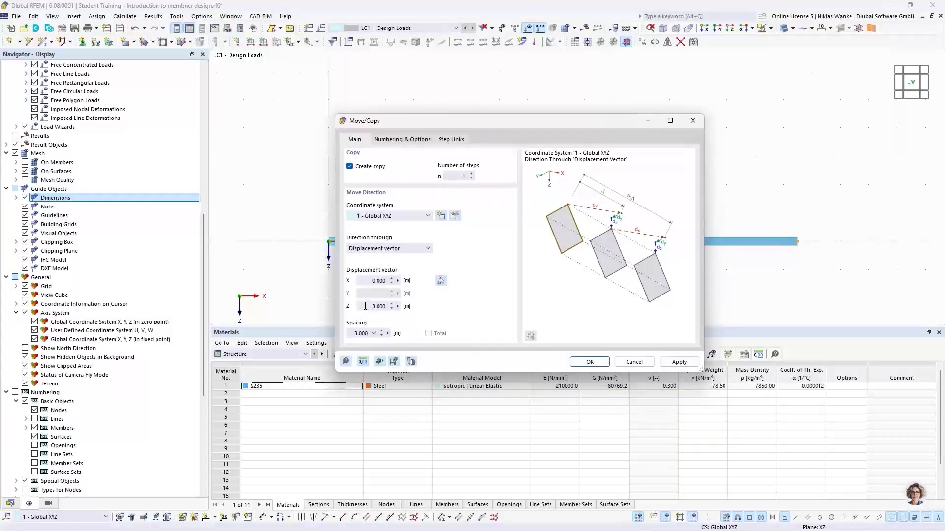
{"action": "left_click_drag", "start_coordinate": [366, 306], "coordinate": [394, 306]}
{"action": "type", "text": "2,3"}
{"action": "left_click", "coordinate": [413, 140]}
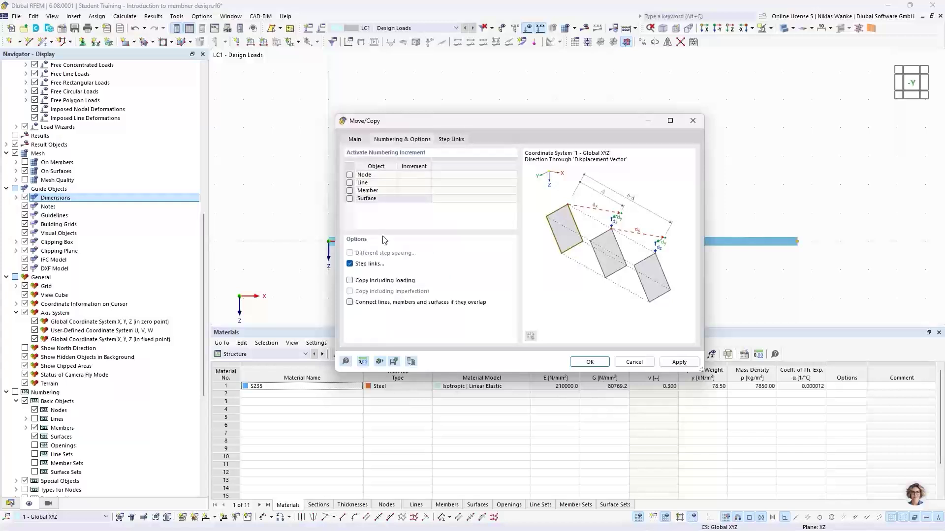
{"action": "left_click", "coordinate": [350, 265]}
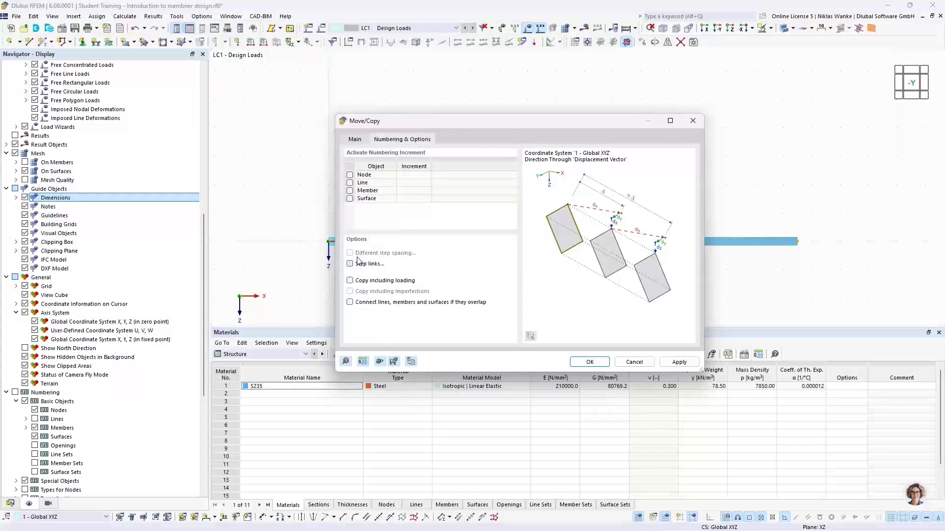
{"action": "left_click", "coordinate": [601, 363]}
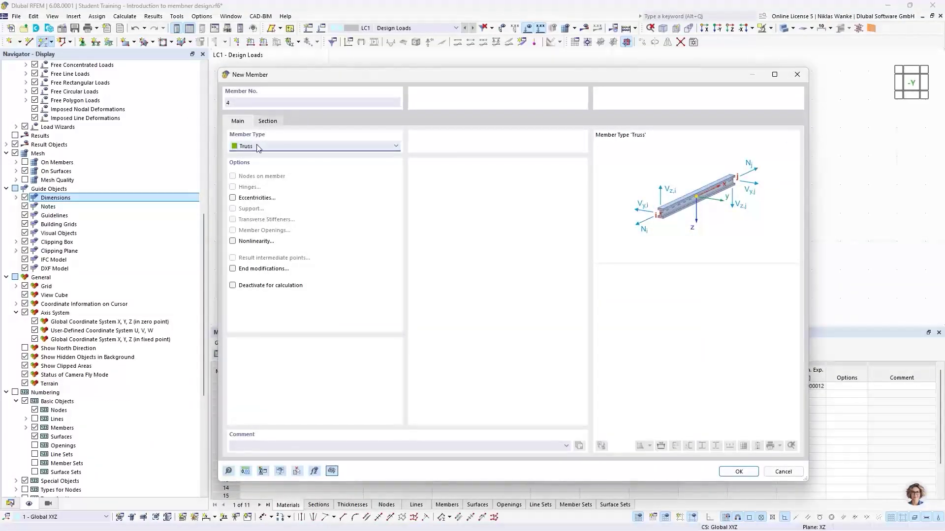
Draw three IPE 200 S235 truss members linking the upper-left node, the tops of both posts and the upper-right node.
{"action": "left_click", "coordinate": [268, 121]}
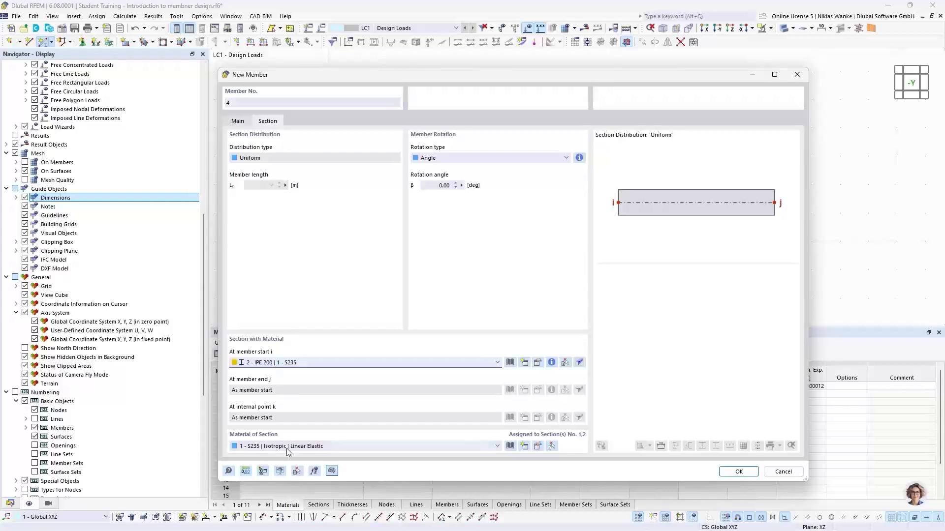
{"action": "left_click", "coordinate": [738, 472]}
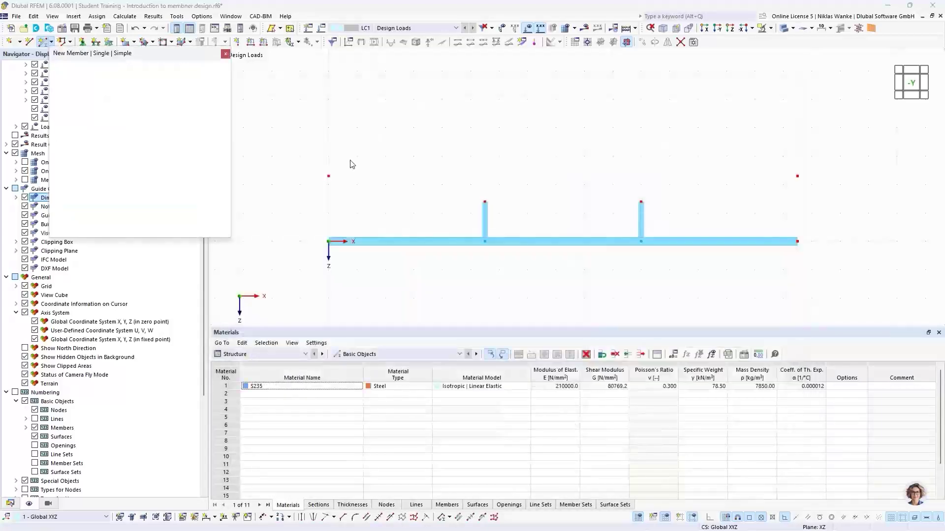
{"action": "left_click", "coordinate": [329, 176]}
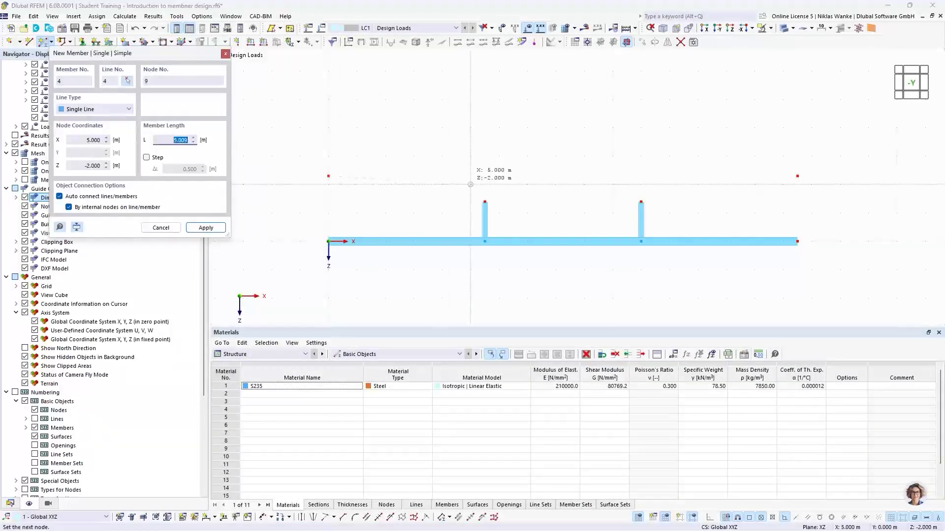
{"action": "left_click", "coordinate": [485, 202]}
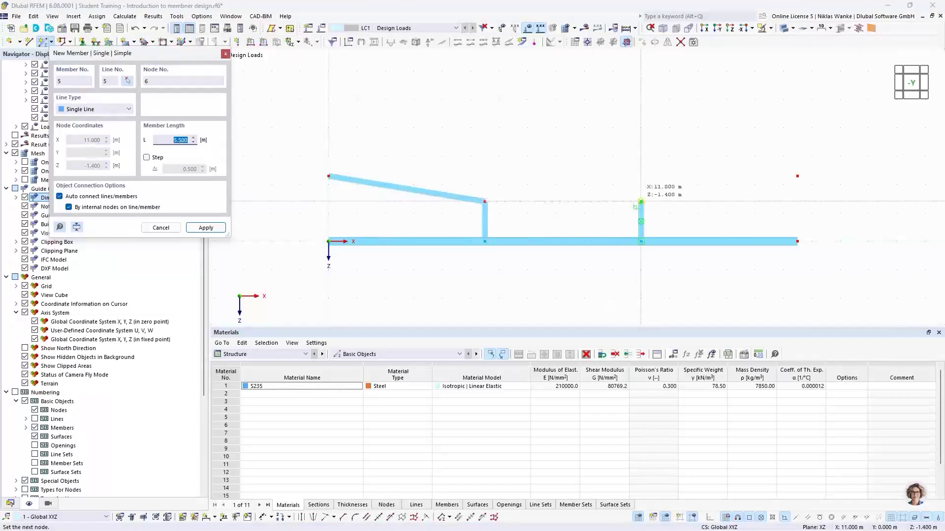
{"action": "left_click", "coordinate": [641, 202]}
{"action": "left_click", "coordinate": [641, 201]}
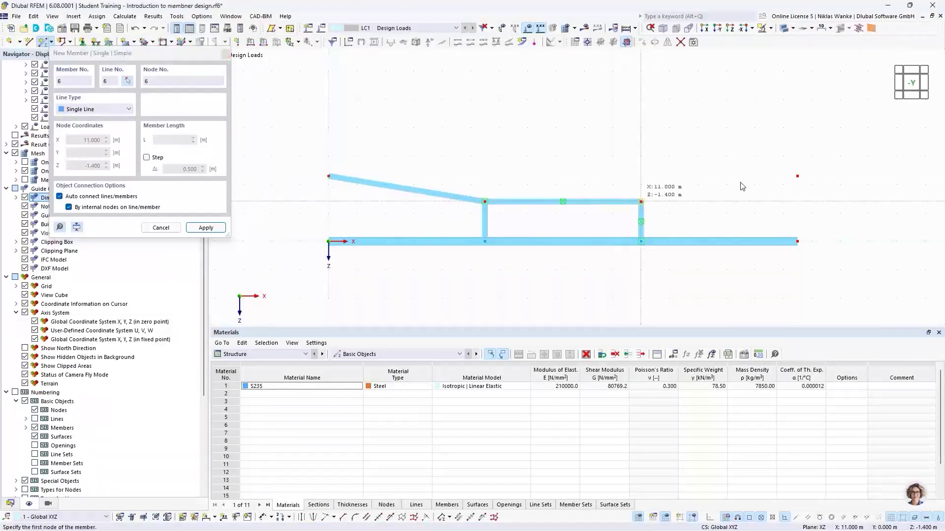
{"action": "left_click", "coordinate": [798, 176]}
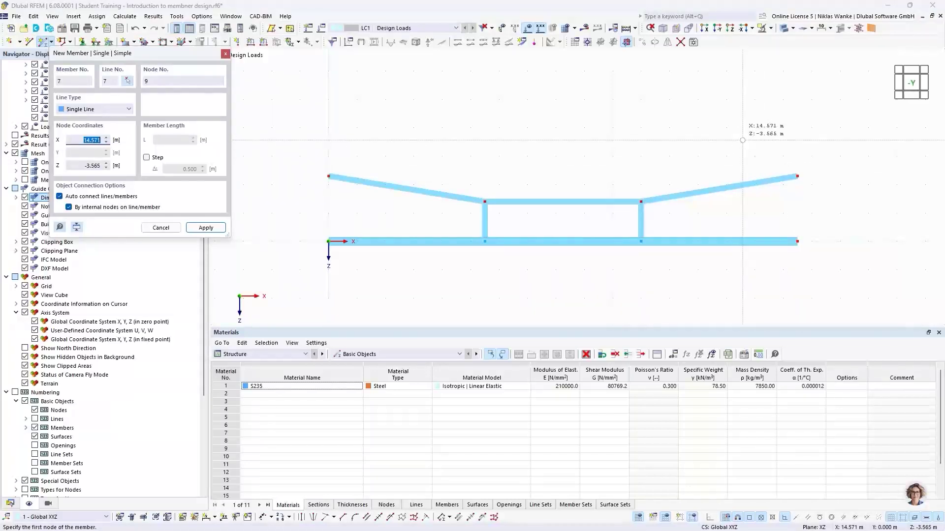
{"action": "key", "text": "Escape"}
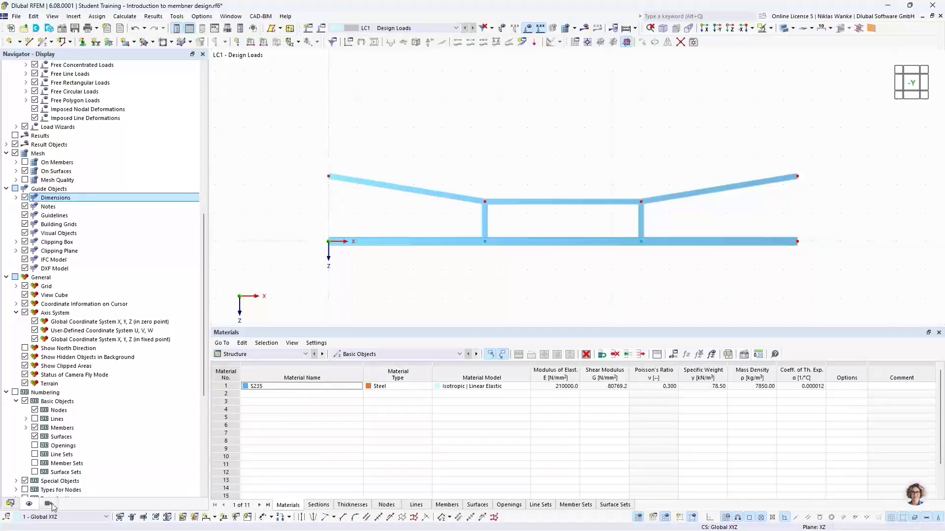
Color the rendered objects by object property, with Material as the criterion for members.
{"action": "scroll", "coordinate": [54, 465], "scroll_direction": "down", "scroll_amount": 6}
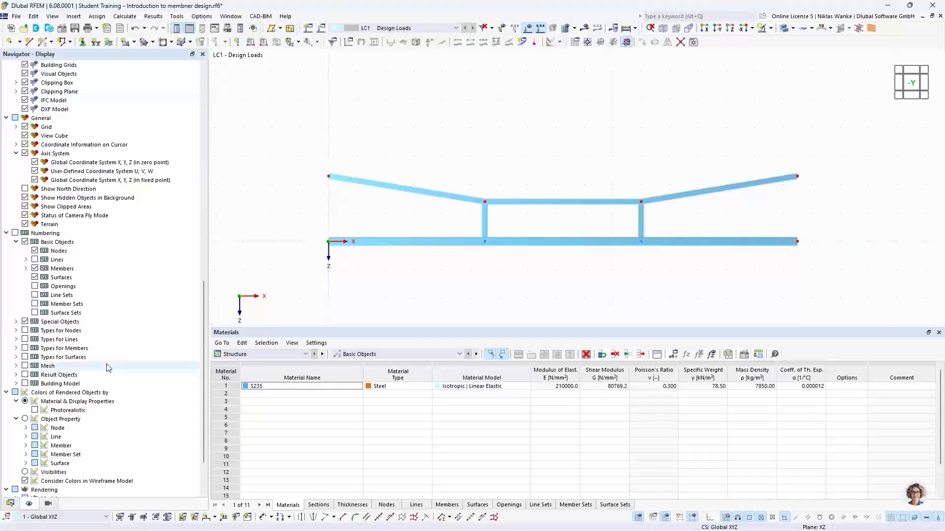
{"action": "scroll", "coordinate": [77, 384], "scroll_direction": "down", "scroll_amount": 3}
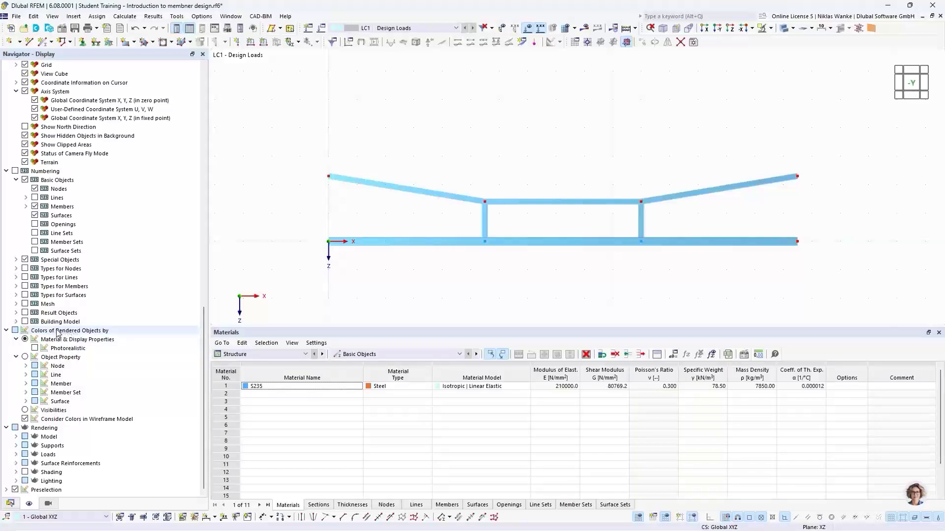
{"action": "left_click", "coordinate": [25, 339]}
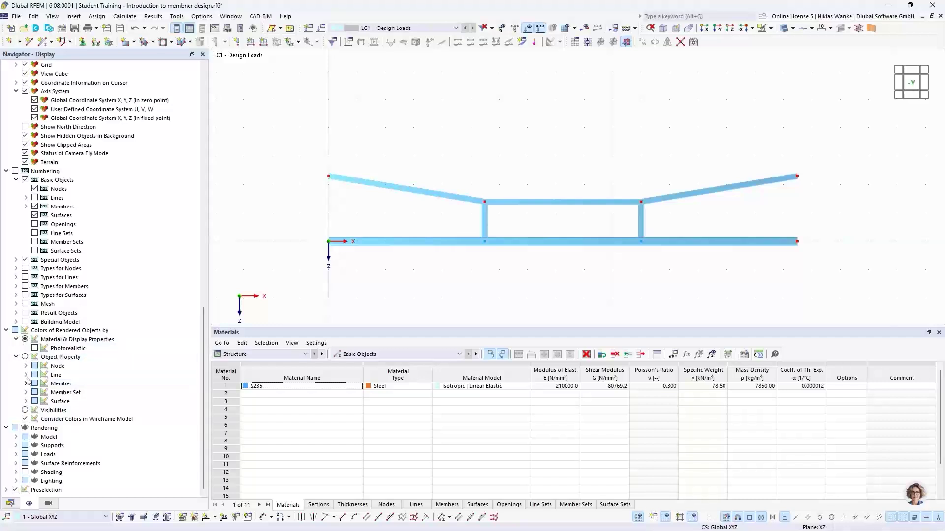
{"action": "left_click", "coordinate": [25, 358]}
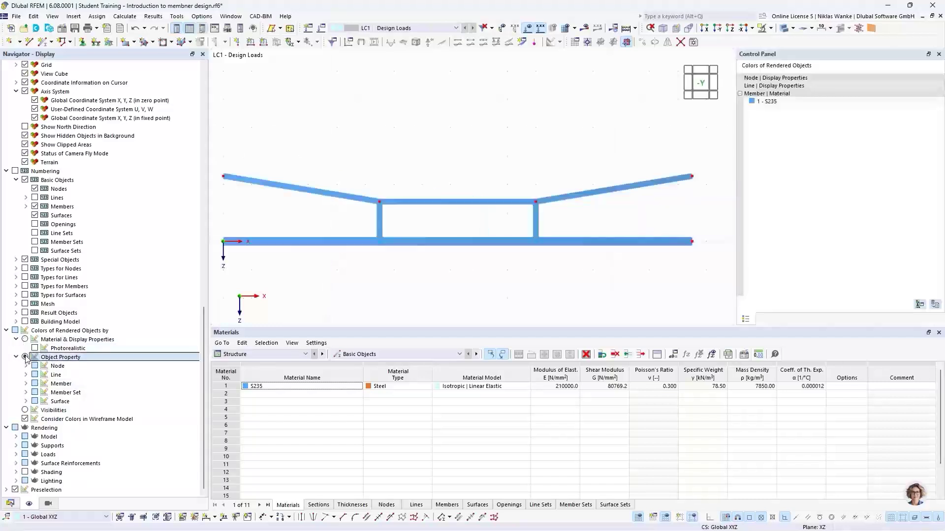
{"action": "left_click", "coordinate": [26, 384]}
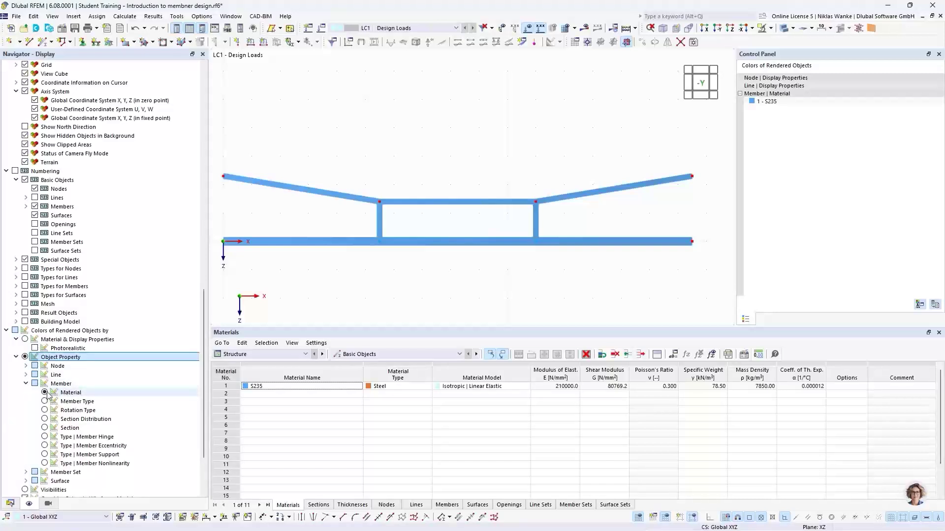
{"action": "left_click", "coordinate": [45, 393]}
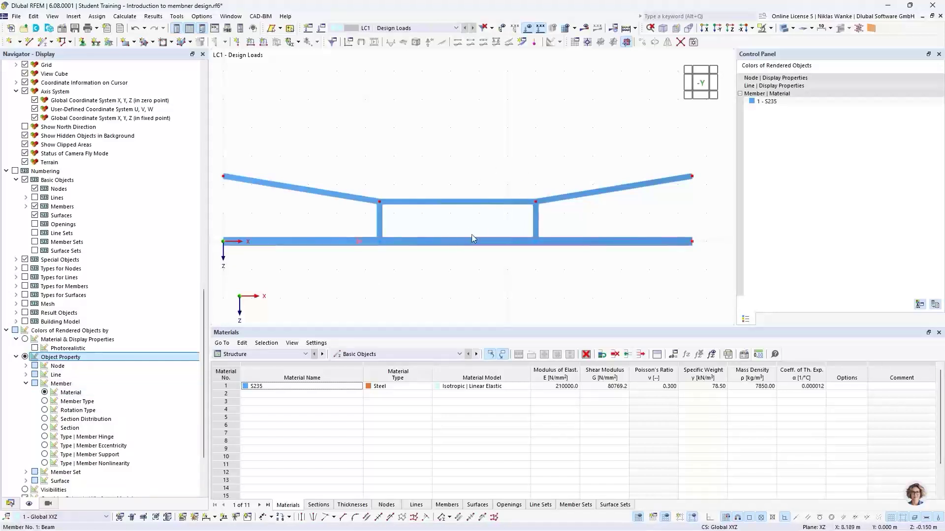
Color the members by section and highlight the HEB 300 and IPE 200 entries in the color legend.
{"action": "scroll", "coordinate": [458, 190], "scroll_direction": "down", "scroll_amount": 1}
{"action": "middle_click_drag", "start_coordinate": [459, 190], "coordinate": [477, 198]}
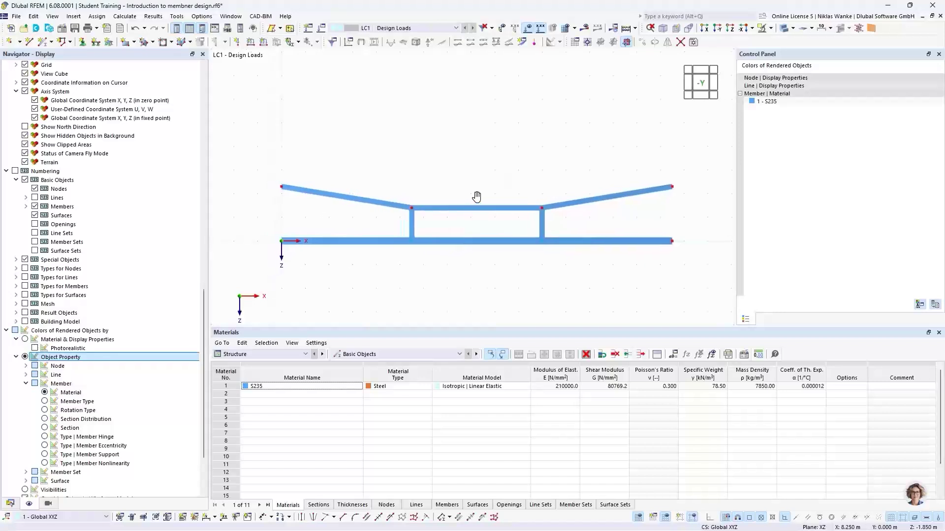
{"action": "left_click", "coordinate": [44, 428]}
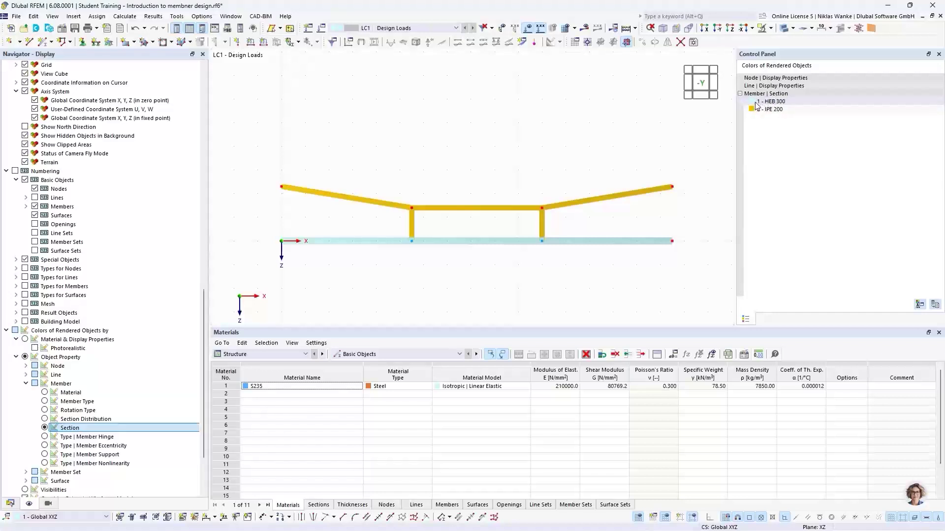
{"action": "left_click", "coordinate": [798, 104]}
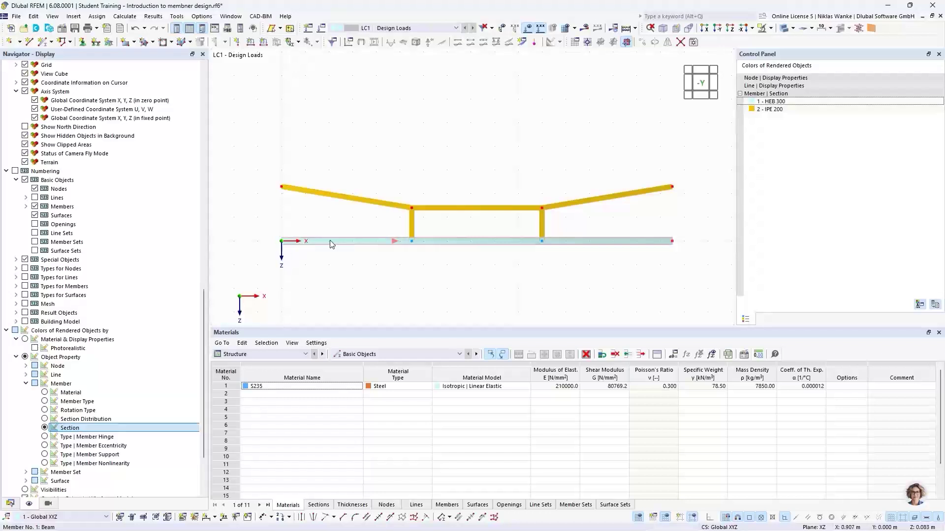
{"action": "left_click", "coordinate": [775, 110]}
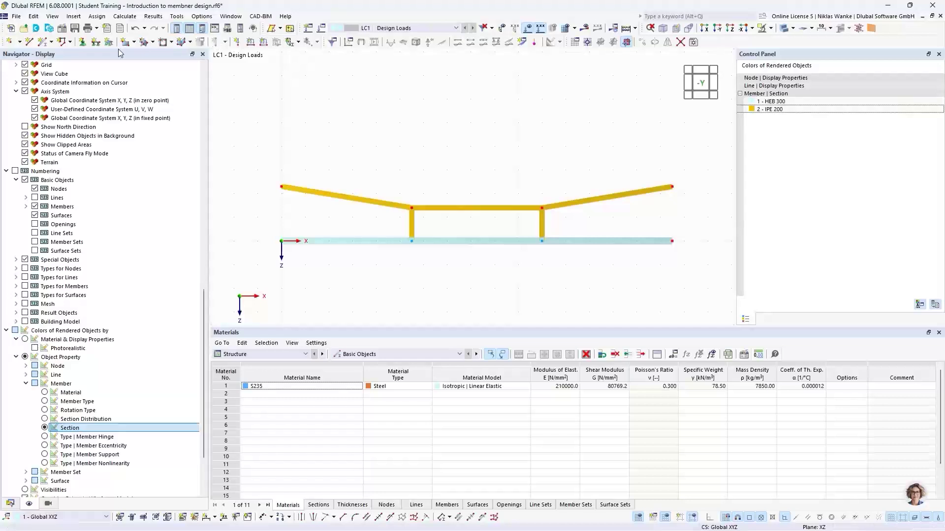
Assign the hinged nodal support Gelenkig to the beam's left end node and the two upper end nodes.
{"action": "left_click", "coordinate": [82, 42]}
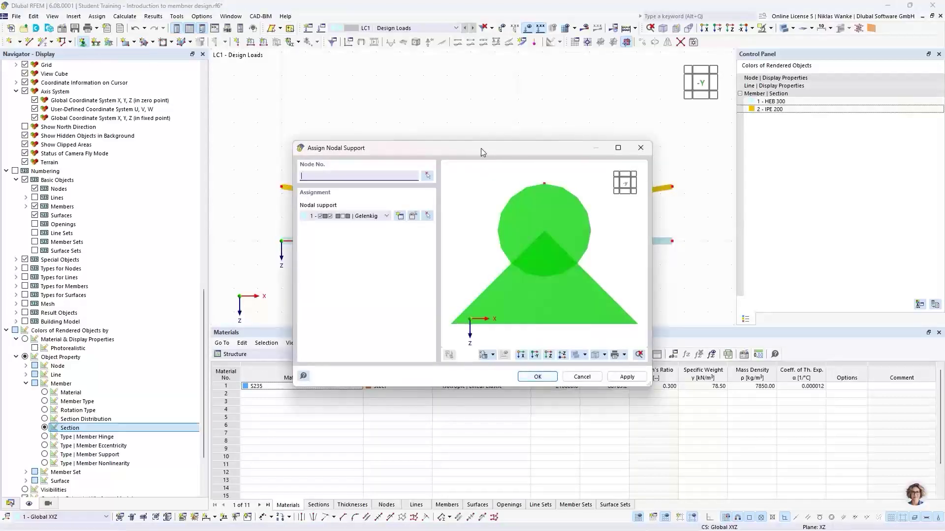
{"action": "left_click_drag", "start_coordinate": [481, 148], "coordinate": [498, 138]}
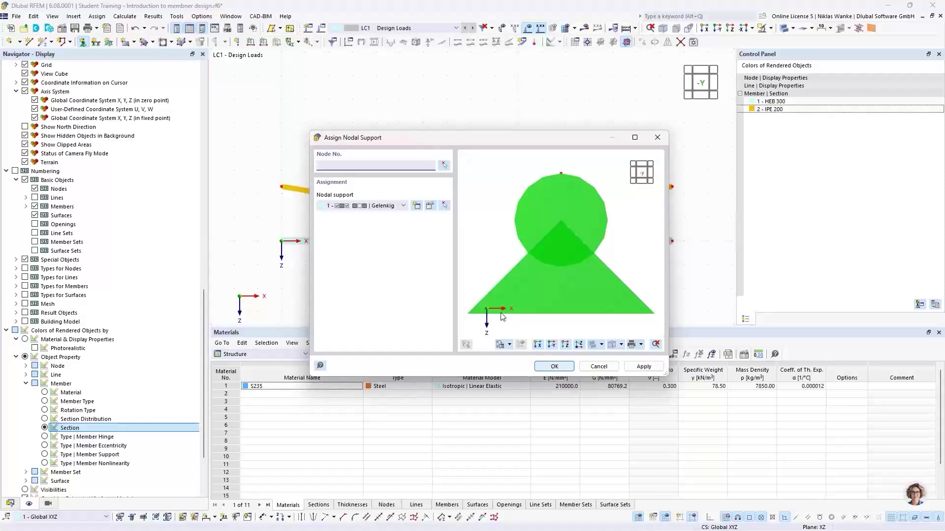
{"action": "left_click", "coordinate": [554, 367]}
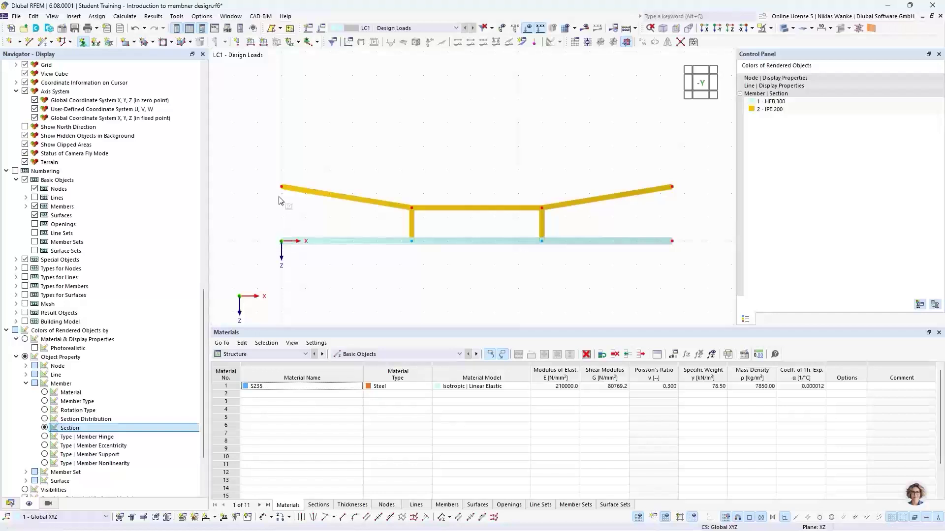
{"action": "left_click", "coordinate": [673, 187]}
{"action": "key", "text": "Escape"}
Enlarge the display size of the nodal support symbols.
{"action": "right_click", "coordinate": [673, 192]}
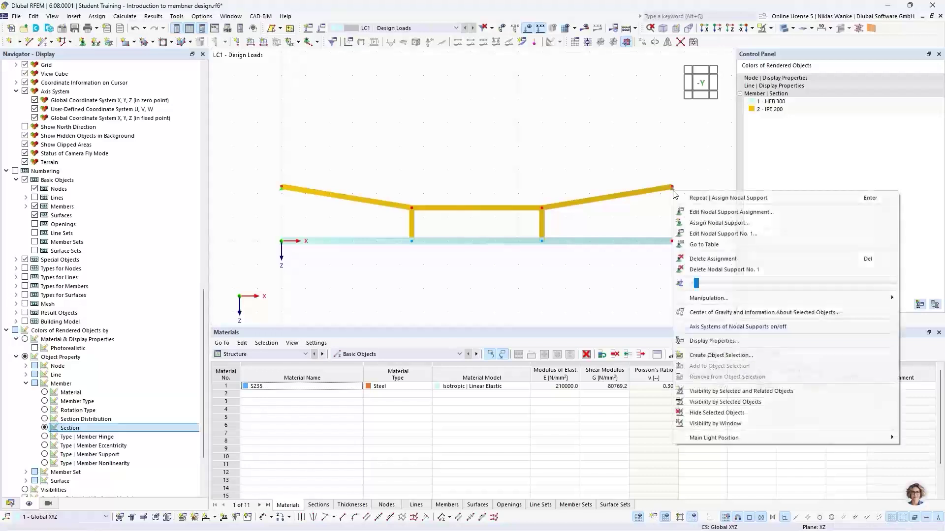
{"action": "left_click_drag", "start_coordinate": [696, 283], "coordinate": [773, 284]}
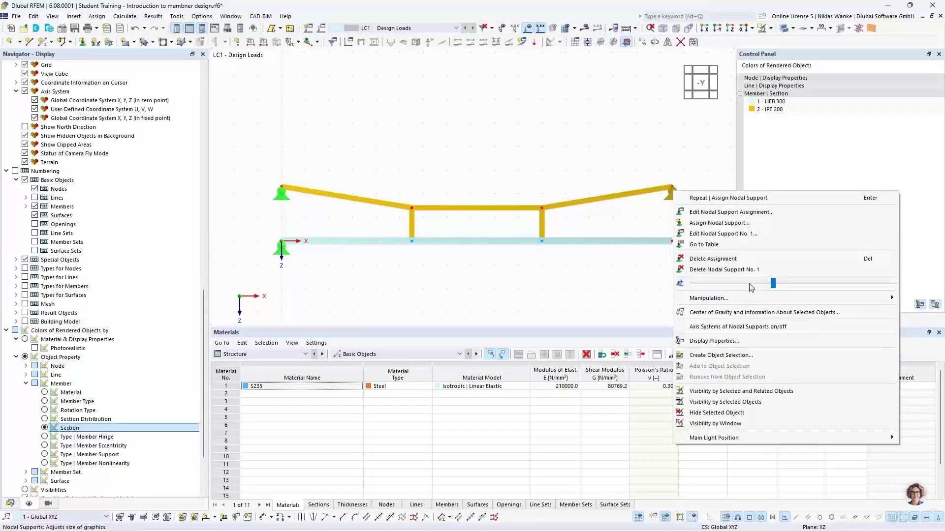
{"action": "left_click", "coordinate": [639, 126]}
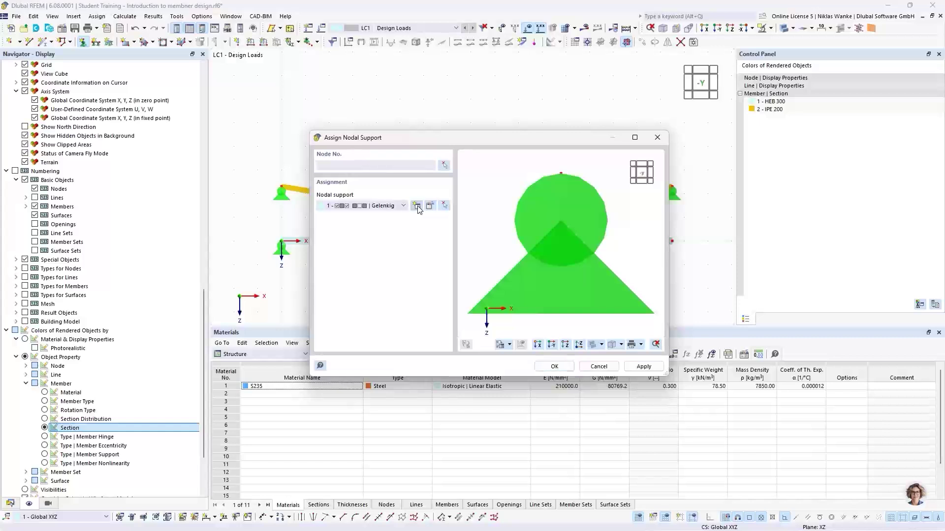
Create a sliding nodal support with uX released and uZ fixed, and assign it to the beam's right end node.
{"action": "left_click", "coordinate": [417, 206]}
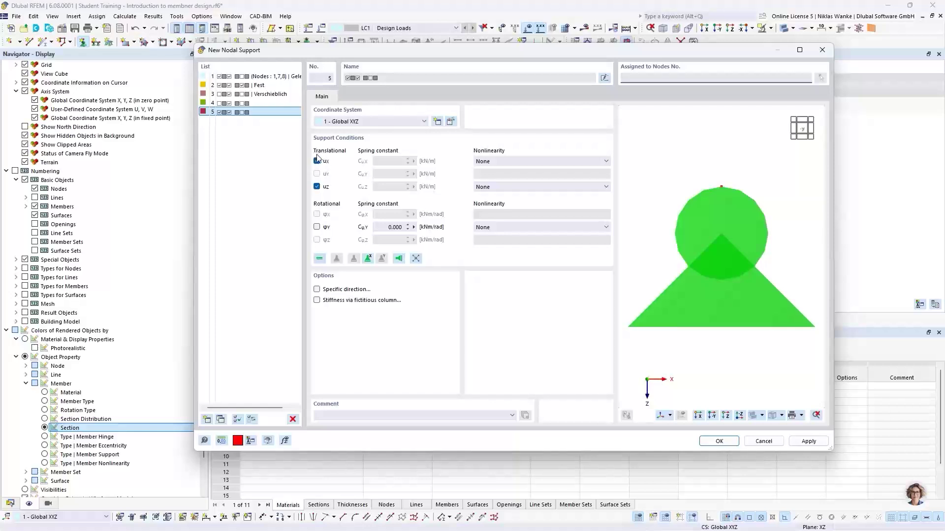
{"action": "left_click", "coordinate": [317, 162]}
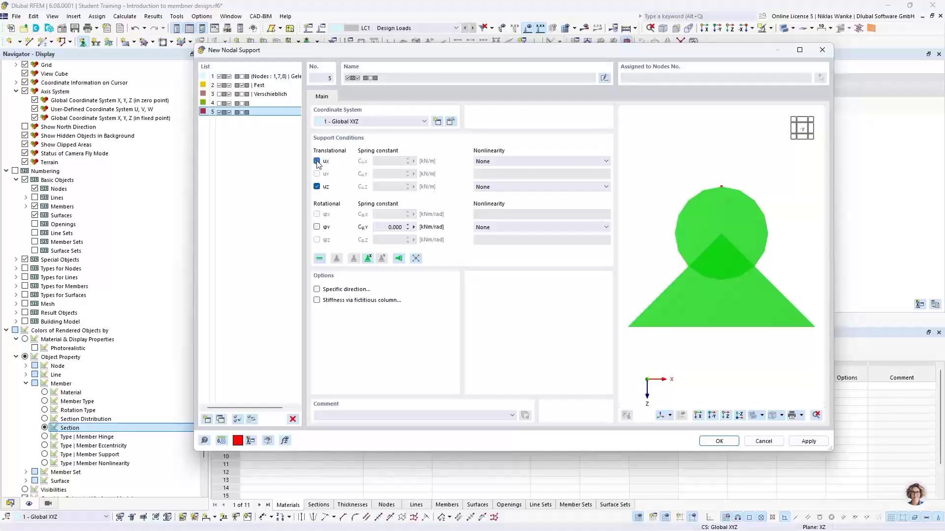
{"action": "left_click", "coordinate": [316, 161]}
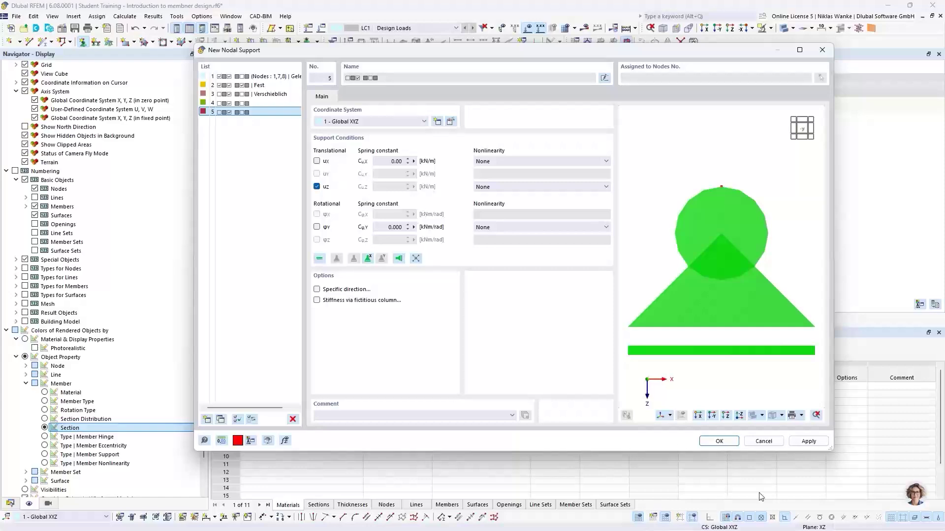
{"action": "left_click", "coordinate": [719, 440]}
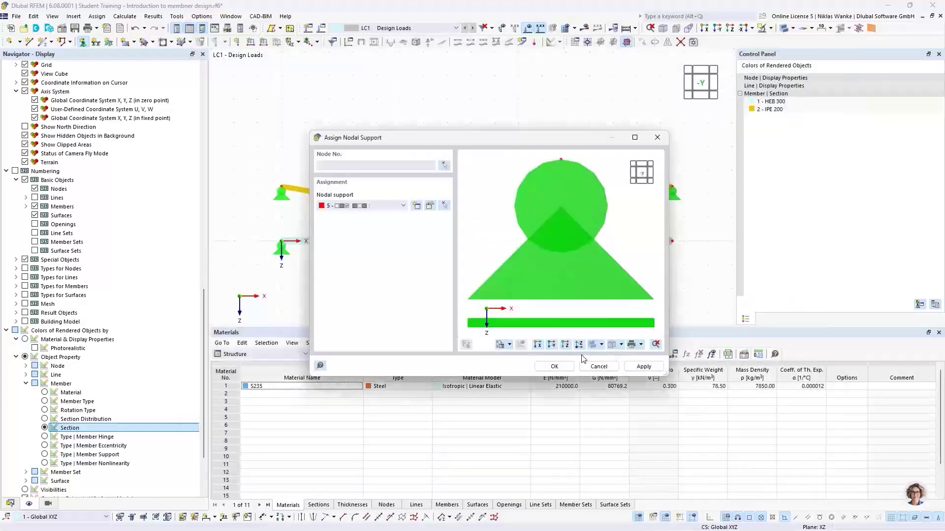
{"action": "left_click", "coordinate": [554, 367]}
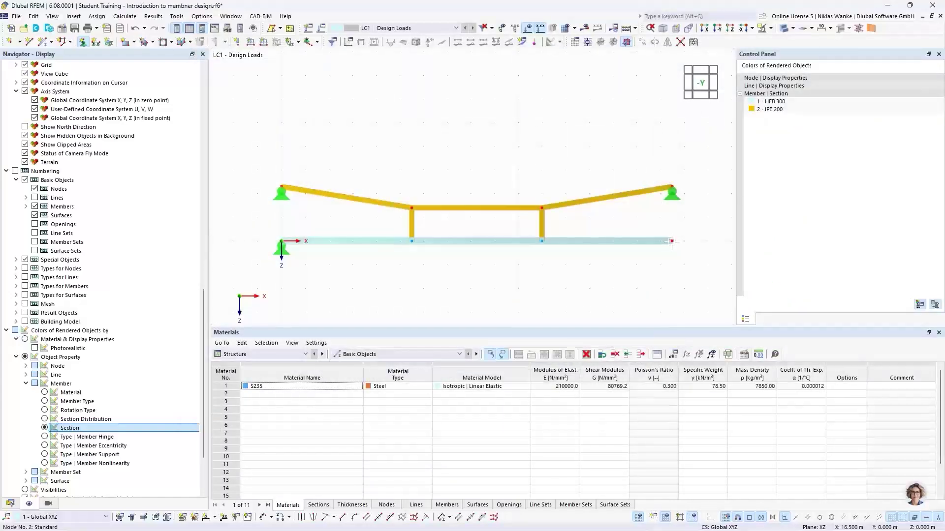
{"action": "left_click", "coordinate": [672, 241]}
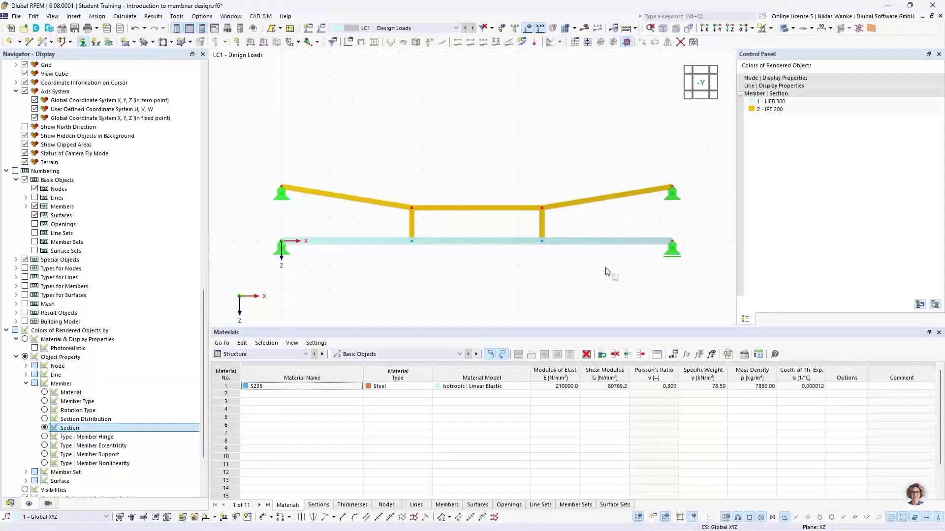
Start a new member load in load case LC1 - Design Loads and check the available load types, keeping Force.
{"action": "scroll", "coordinate": [598, 263], "scroll_direction": "down", "scroll_amount": 1}
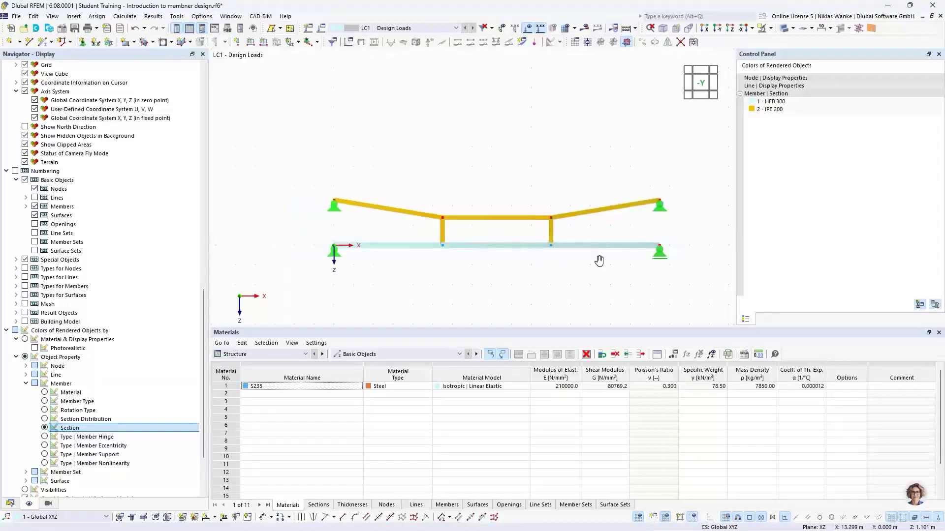
{"action": "middle_click_drag", "start_coordinate": [599, 261], "coordinate": [584, 242]}
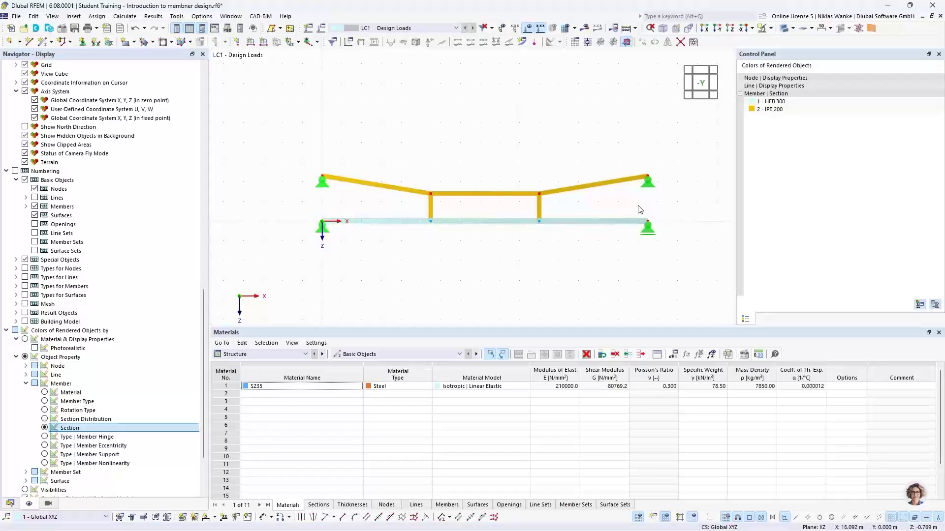
{"action": "left_click", "coordinate": [265, 46]}
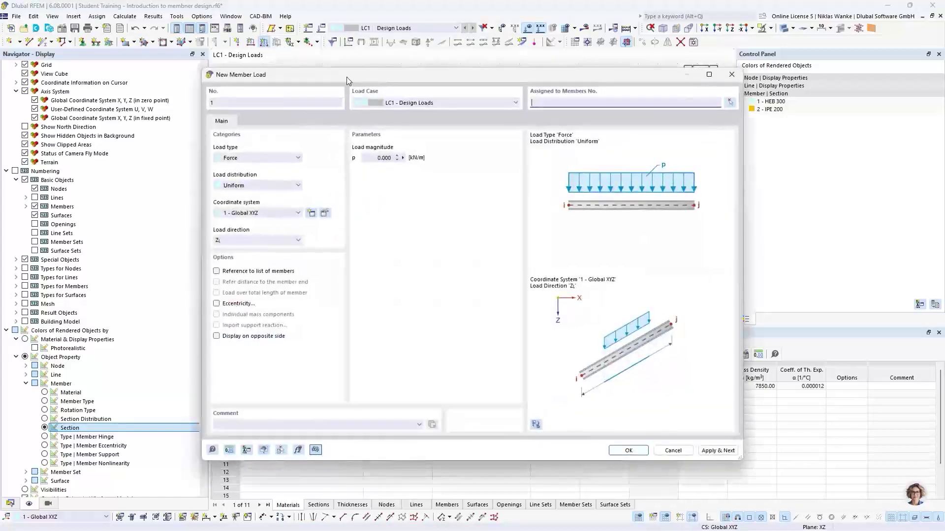
{"action": "left_click_drag", "start_coordinate": [394, 82], "coordinate": [430, 78]}
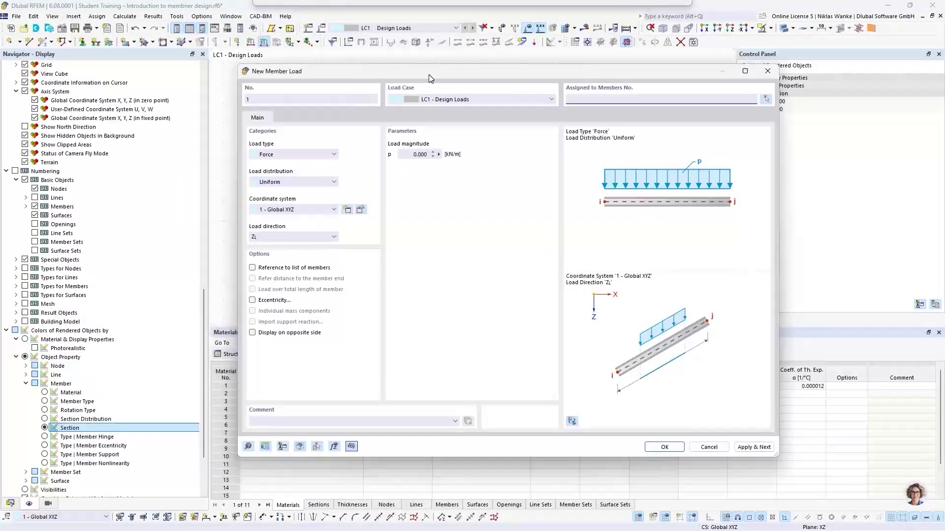
{"action": "left_click", "coordinate": [283, 156]}
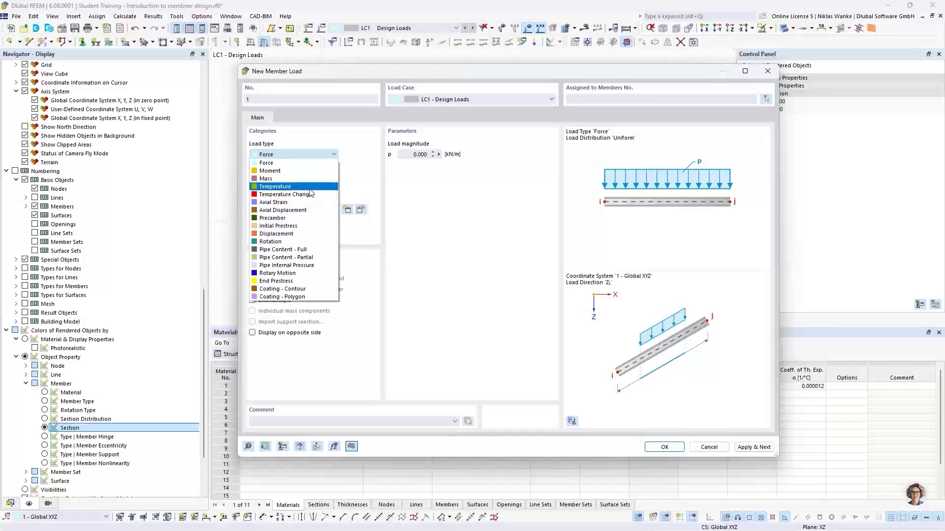
{"action": "left_click", "coordinate": [347, 145]}
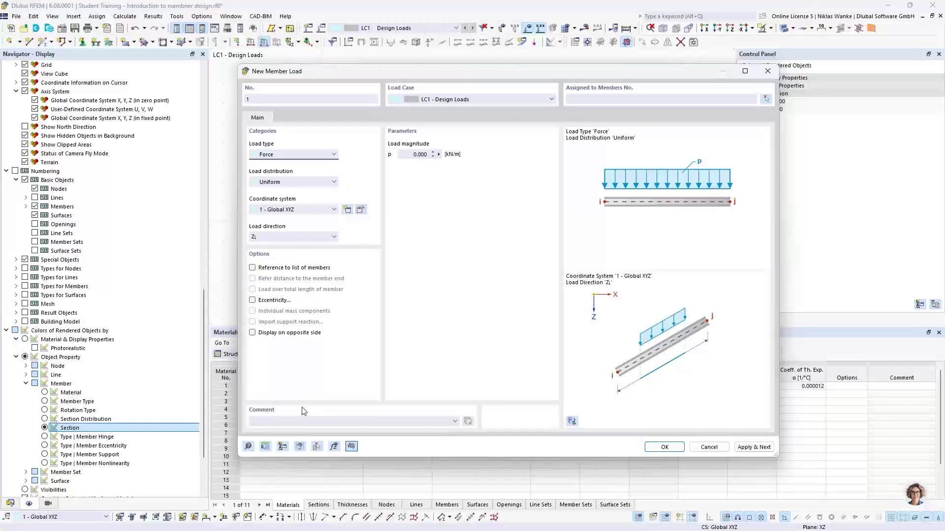
Open the online manual page on member loads, review the load type descriptions, and return to the load definition.
{"action": "left_click", "coordinate": [248, 447]}
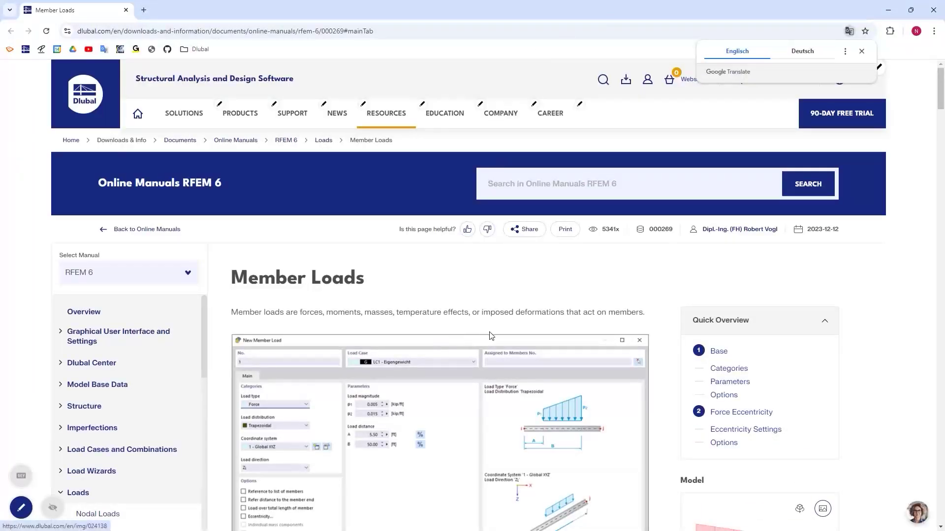
{"action": "scroll", "coordinate": [486, 334], "scroll_direction": "down", "scroll_amount": 1}
{"action": "scroll", "coordinate": [486, 334], "scroll_direction": "down", "scroll_amount": 4}
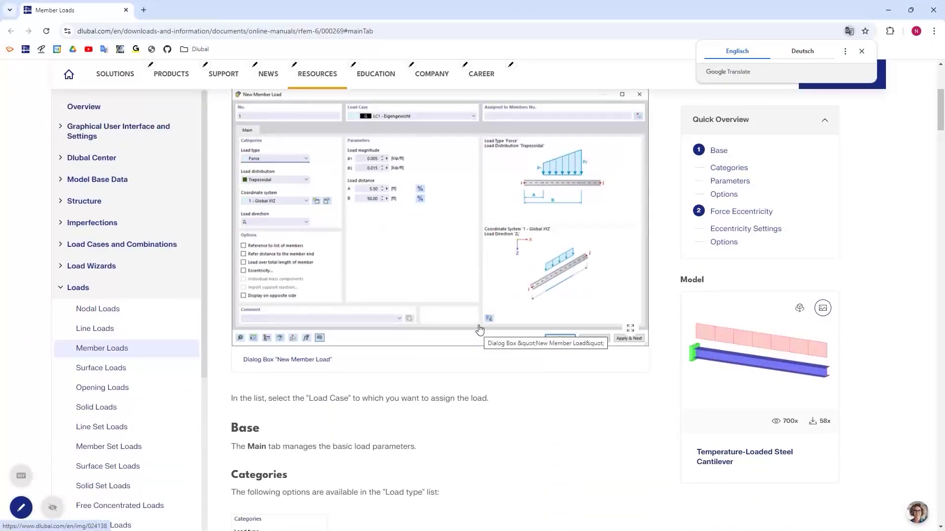
{"action": "scroll", "coordinate": [480, 330], "scroll_direction": "down", "scroll_amount": 10}
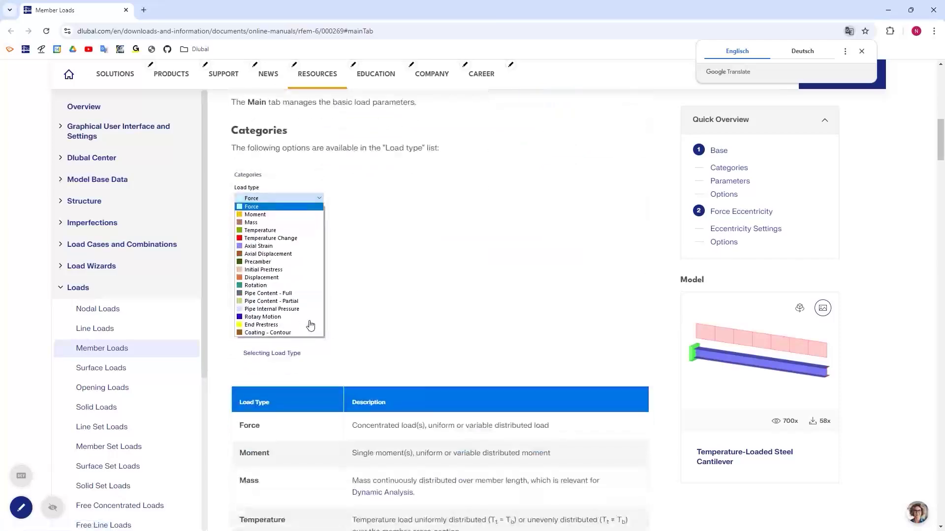
{"action": "scroll", "coordinate": [430, 301], "scroll_direction": "down", "scroll_amount": 1}
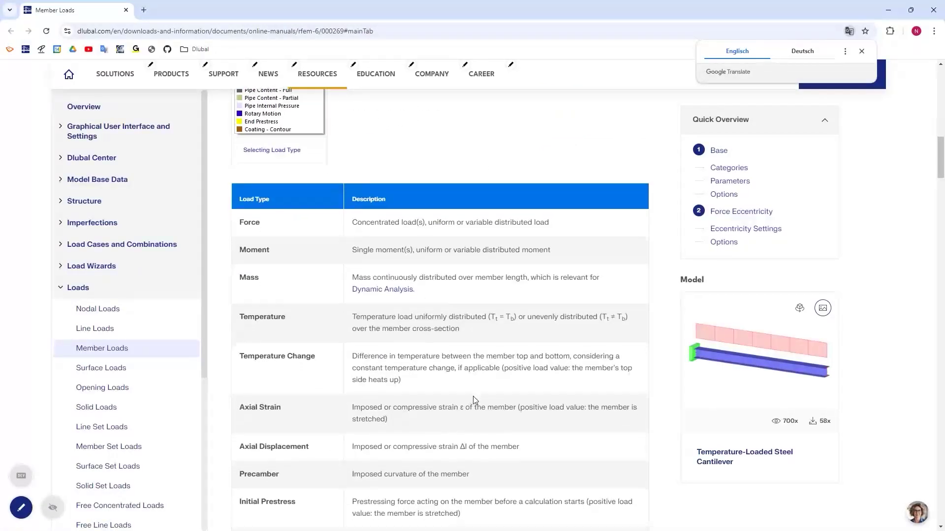
{"action": "scroll", "coordinate": [473, 399], "scroll_direction": "down", "scroll_amount": 3}
{"action": "scroll", "coordinate": [473, 397], "scroll_direction": "down", "scroll_amount": 2}
{"action": "scroll", "coordinate": [470, 386], "scroll_direction": "down", "scroll_amount": 1}
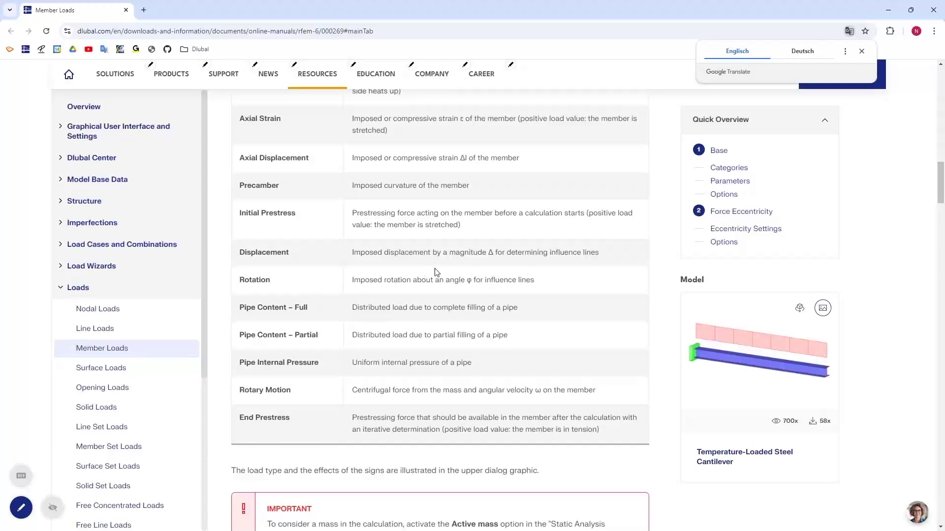
{"action": "scroll", "coordinate": [449, 270], "scroll_direction": "up", "scroll_amount": 15}
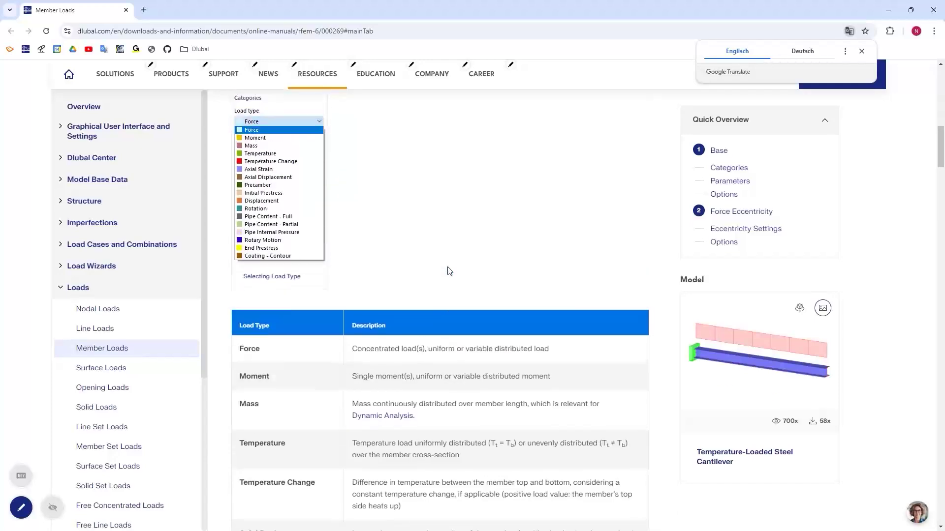
{"action": "scroll", "coordinate": [449, 271], "scroll_direction": "up", "scroll_amount": 3}
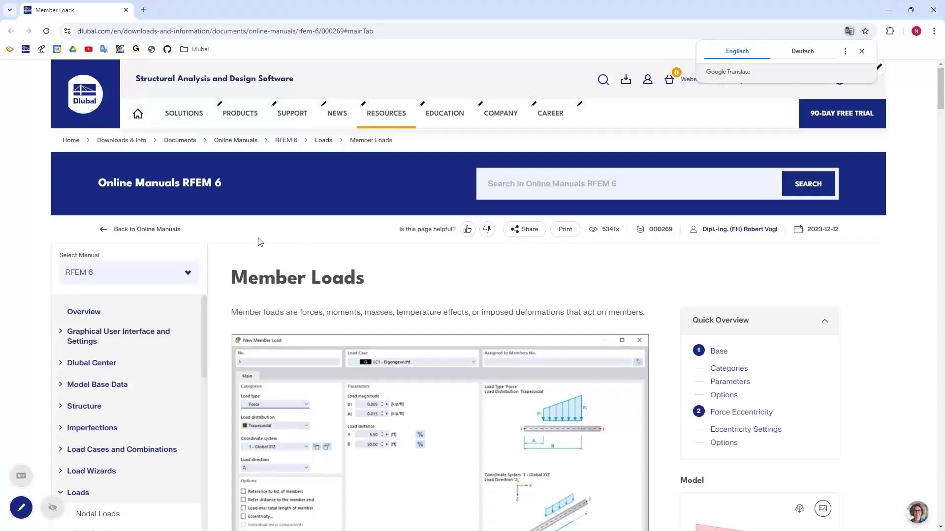
{"action": "left_click", "coordinate": [933, 14]}
{"action": "left_click", "coordinate": [934, 13]}
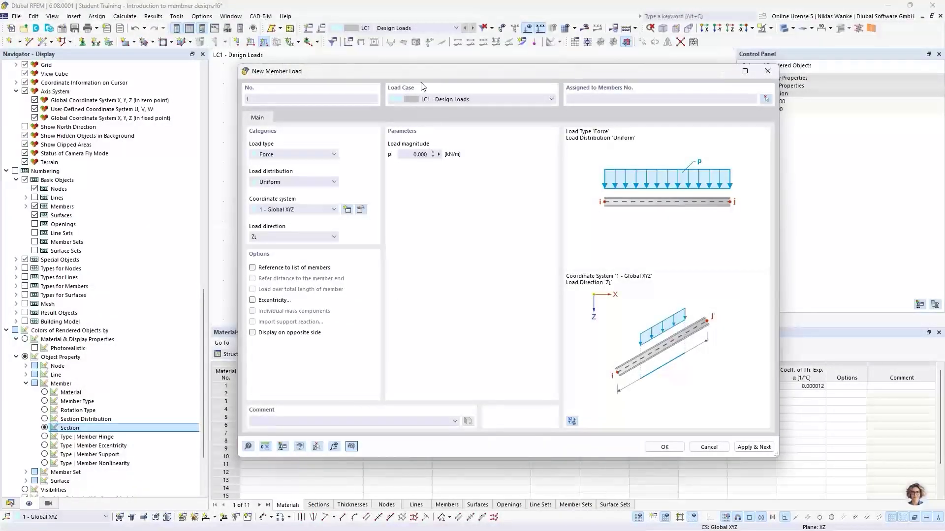
Compare the load direction options with the model's geometry, keeping the load in global Z on true length.
{"action": "left_click_drag", "start_coordinate": [409, 71], "coordinate": [484, 71]}
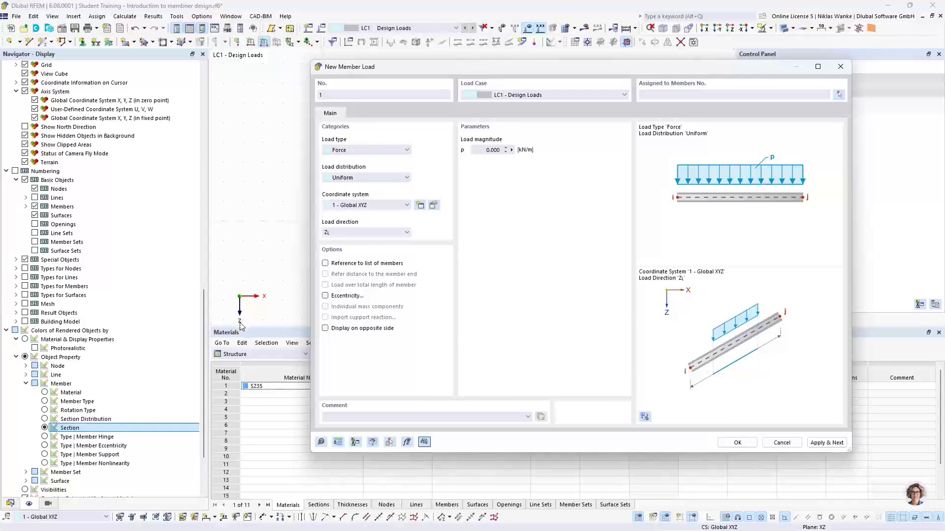
{"action": "left_click", "coordinate": [370, 233]}
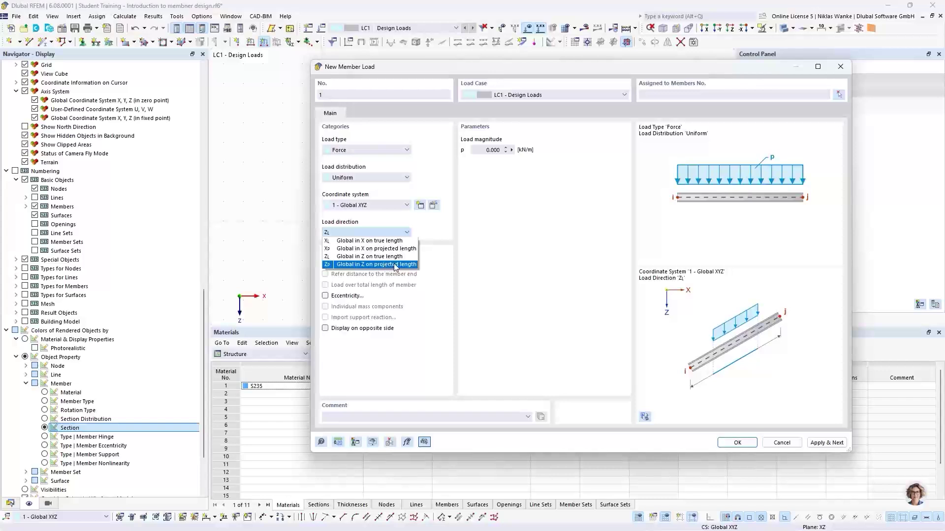
{"action": "left_click", "coordinate": [574, 69]}
{"action": "left_click_drag", "start_coordinate": [553, 67], "coordinate": [467, 257]}
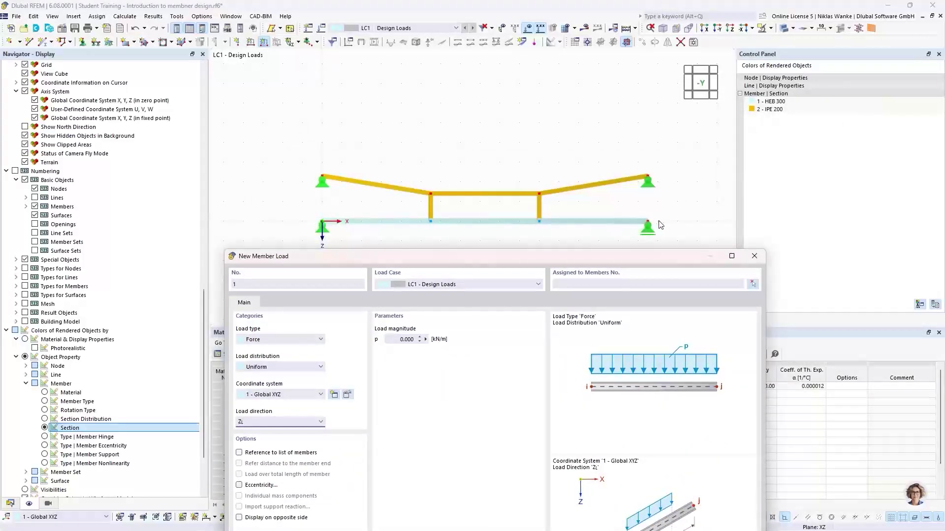
{"action": "left_click_drag", "start_coordinate": [400, 258], "coordinate": [400, 91]}
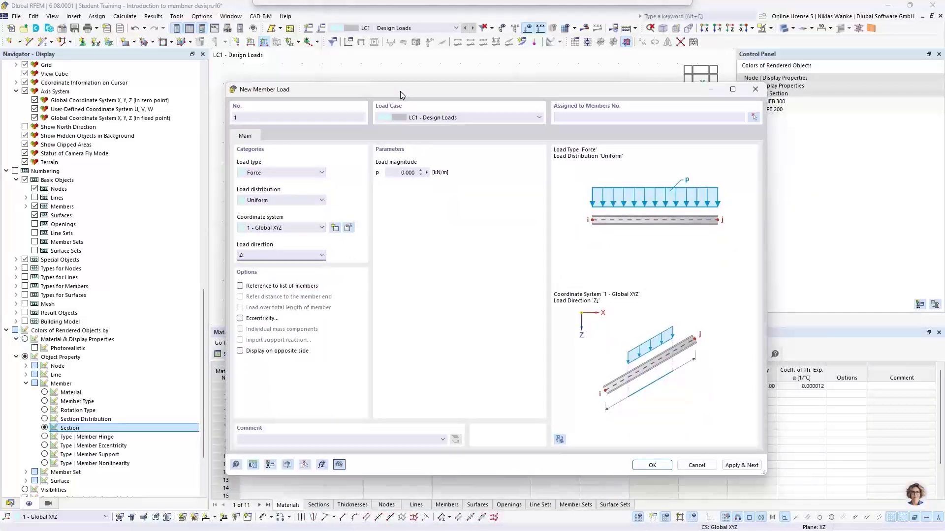
Set the uniform load magnitude to 15 kN/m and assign the load to the lower HEB 300 beam.
{"action": "left_click", "coordinate": [395, 172]}
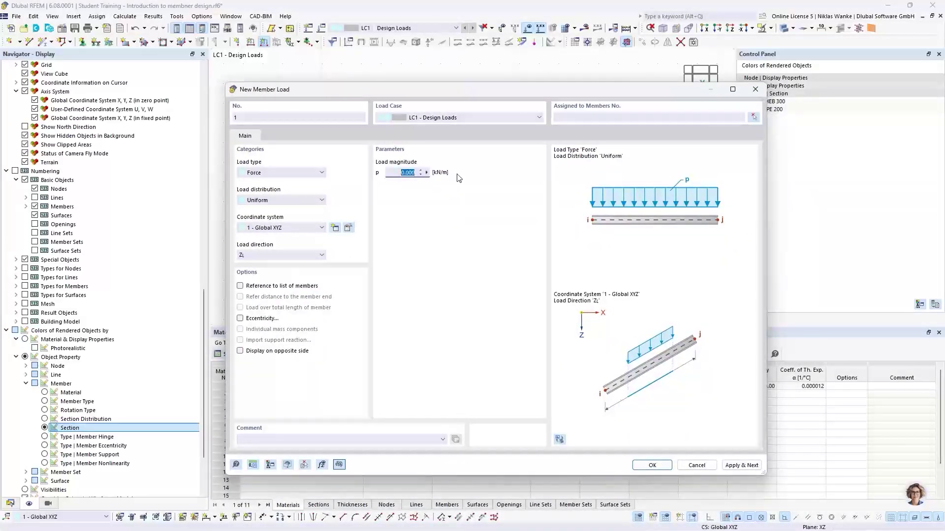
{"action": "type", "text": "15"}
{"action": "left_click", "coordinate": [754, 117]}
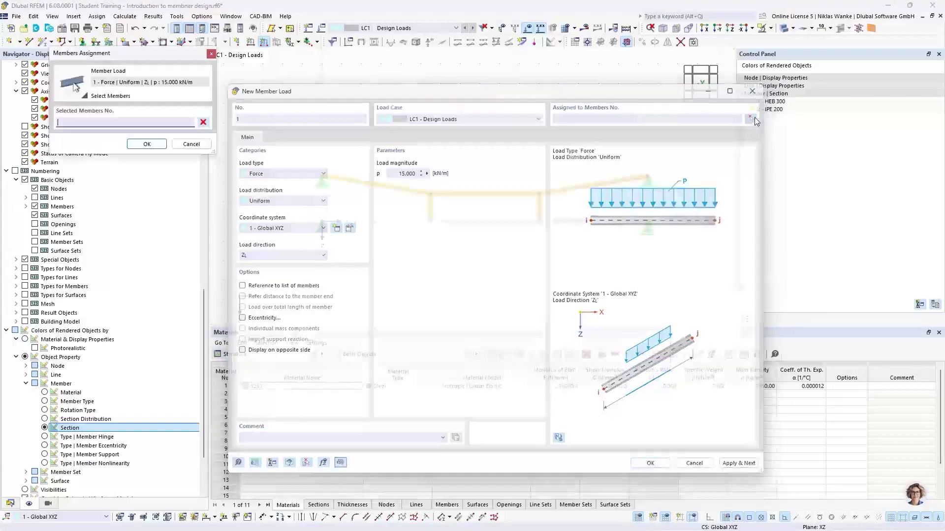
{"action": "left_click", "coordinate": [599, 221]}
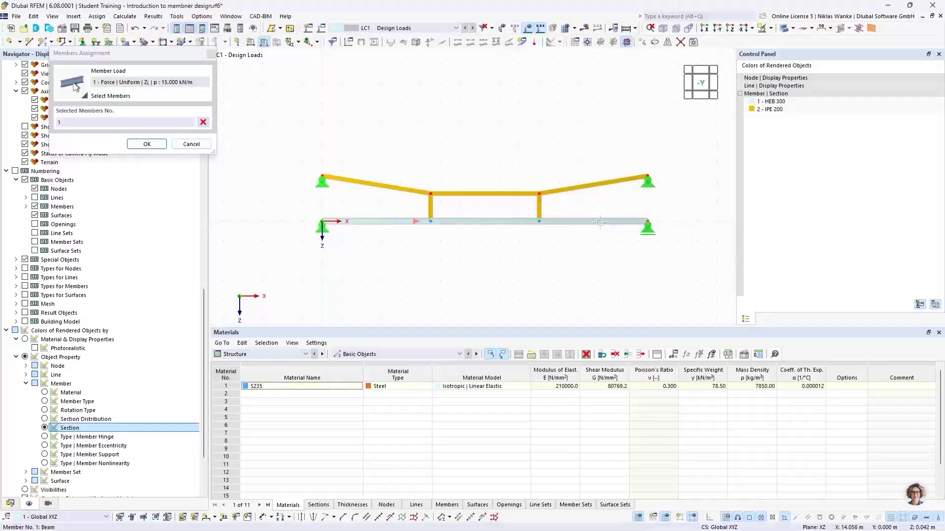
{"action": "left_click", "coordinate": [146, 144]}
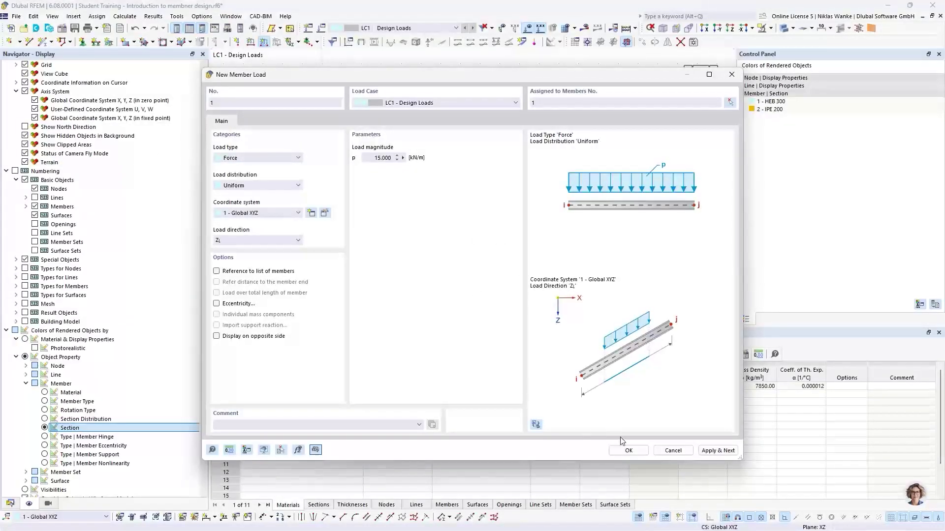
{"action": "left_click", "coordinate": [628, 450]}
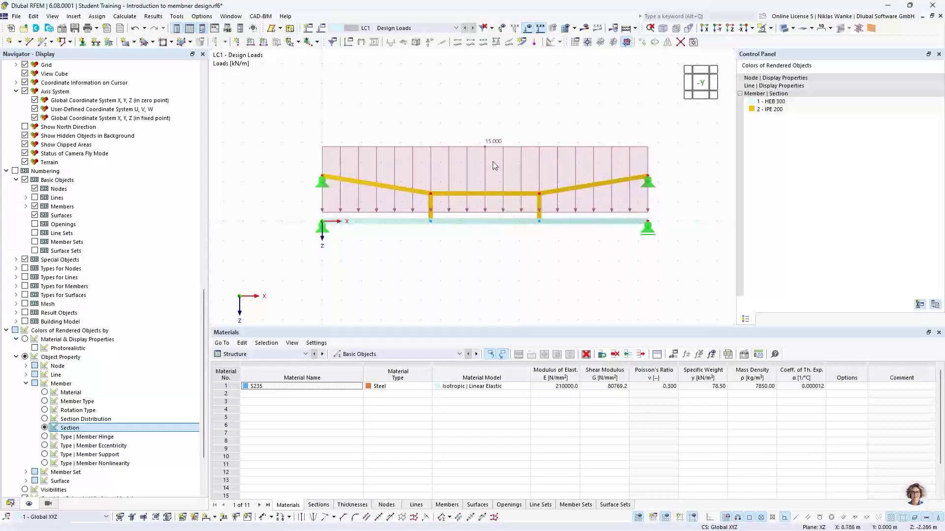
Reduce the display size of the member load on the beam.
{"action": "right_click", "coordinate": [490, 144]}
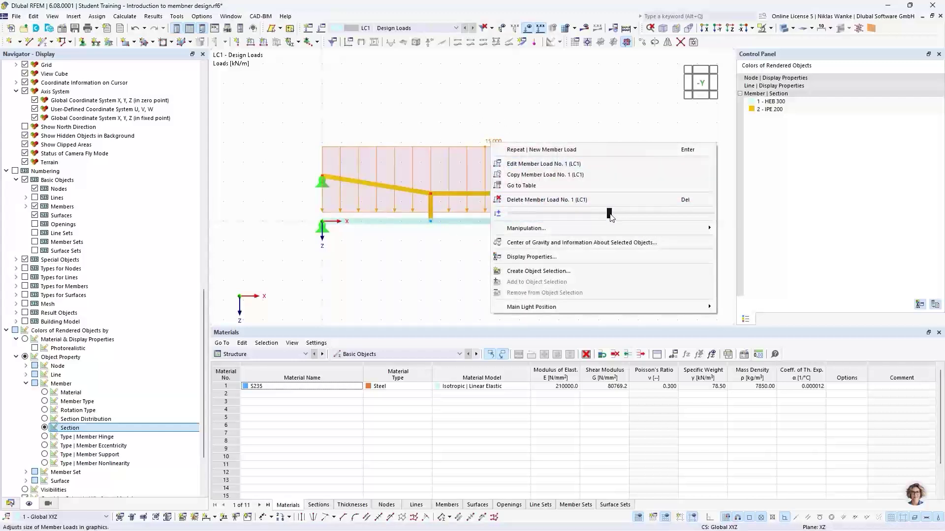
{"action": "left_click_drag", "start_coordinate": [611, 215], "coordinate": [532, 216]}
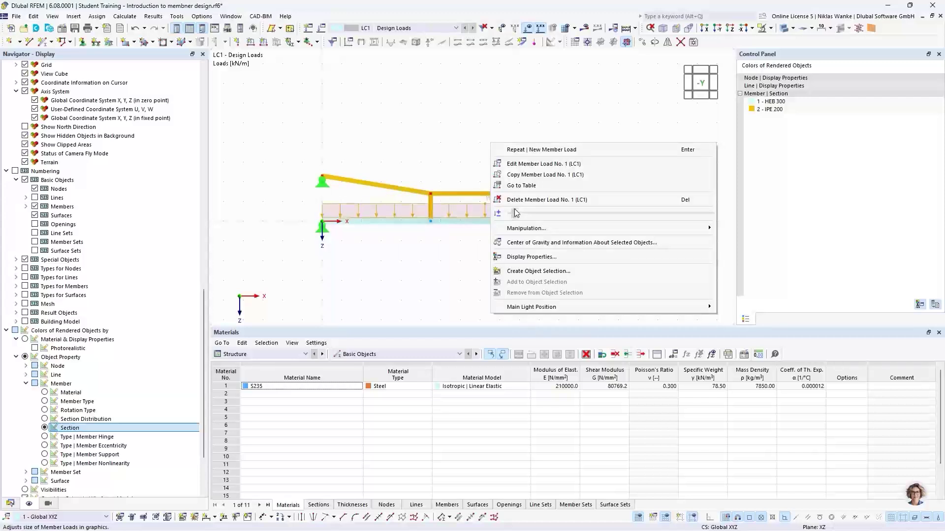
{"action": "left_click", "coordinate": [445, 260]}
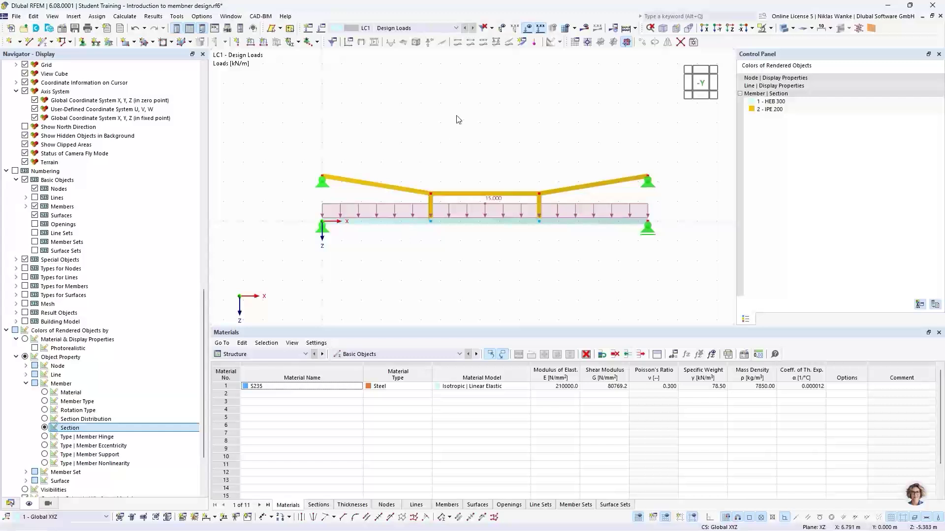
Calculate load case LC1 and show its results on the model.
{"action": "left_click_drag", "start_coordinate": [289, 131], "coordinate": [673, 266]}
{"action": "left_click", "coordinate": [585, 28]}
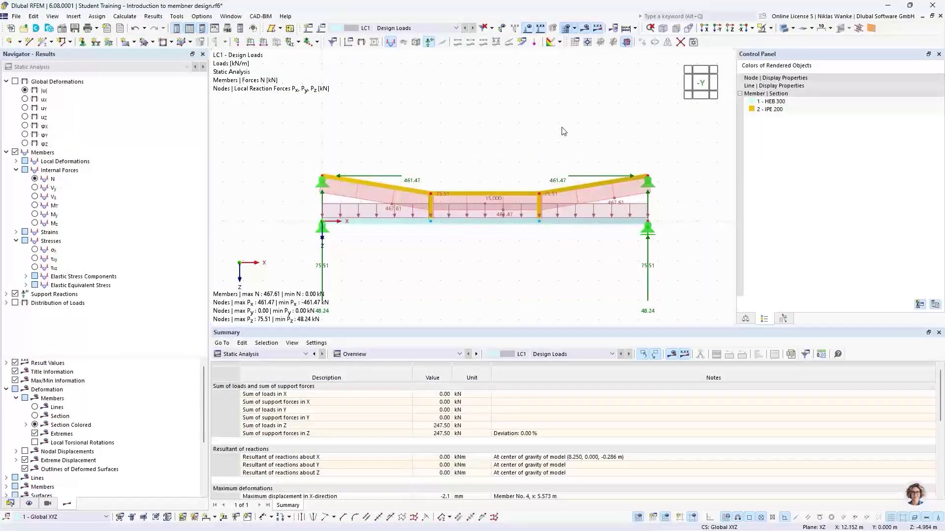
{"action": "scroll", "coordinate": [534, 169], "scroll_direction": "down", "scroll_amount": 1}
{"action": "middle_click_drag", "start_coordinate": [534, 170], "coordinate": [542, 157]}
{"action": "scroll", "coordinate": [506, 168], "scroll_direction": "up", "scroll_amount": 2}
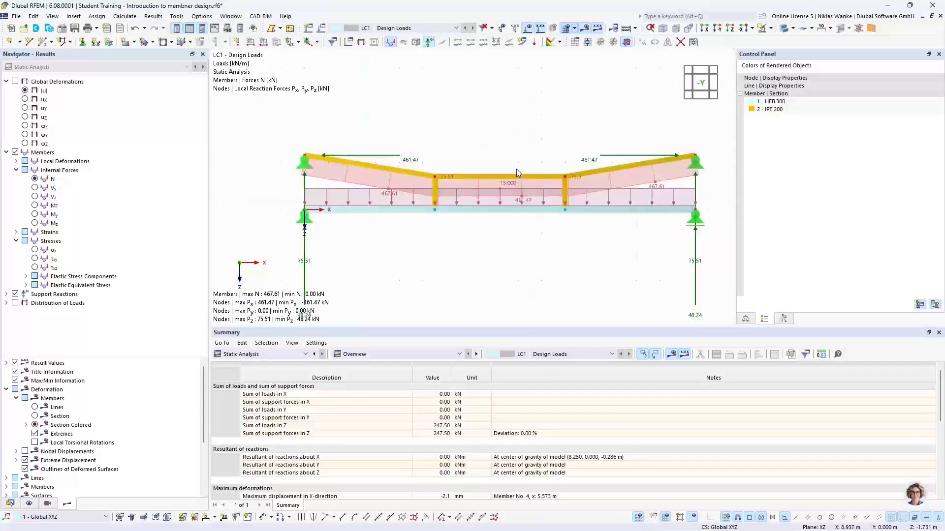
Switch the model display to wireframe and hide the loads so the normal force diagram stands out.
{"action": "left_click", "coordinate": [792, 29]}
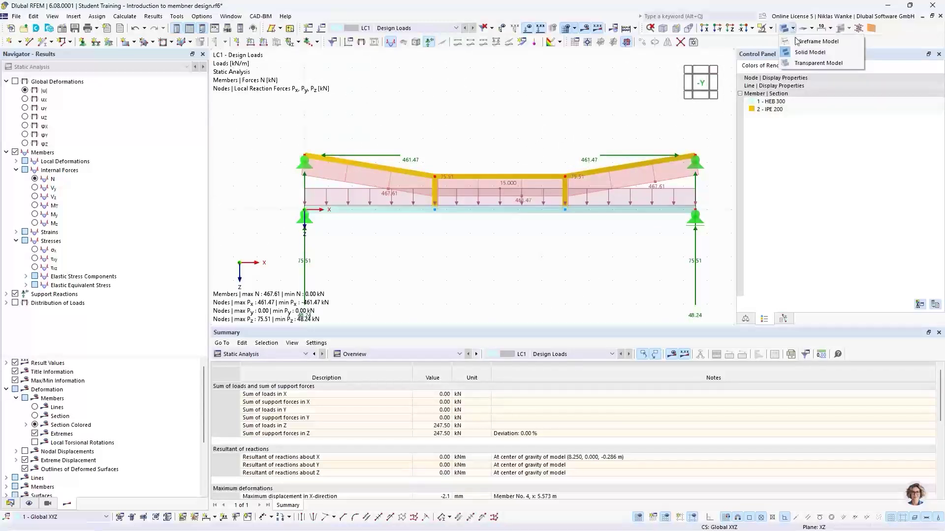
{"action": "left_click", "coordinate": [807, 39]}
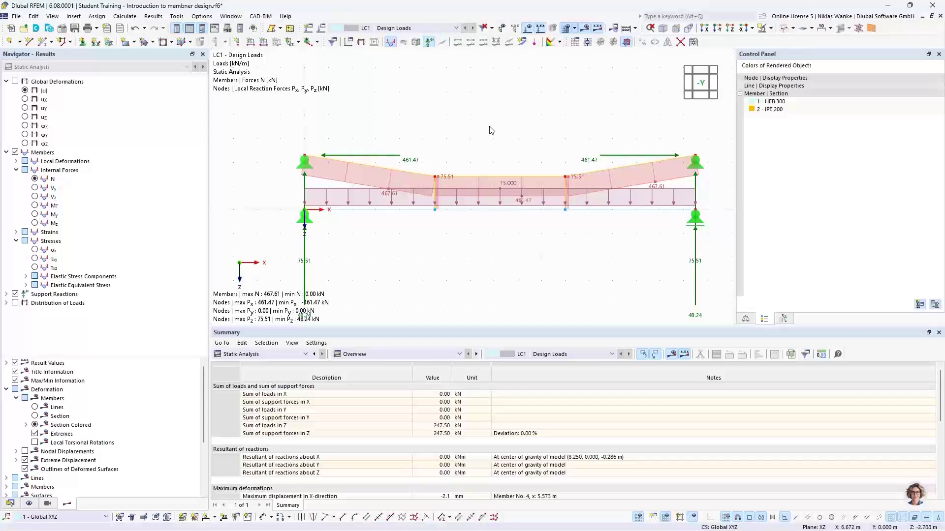
{"action": "left_click", "coordinate": [528, 31]}
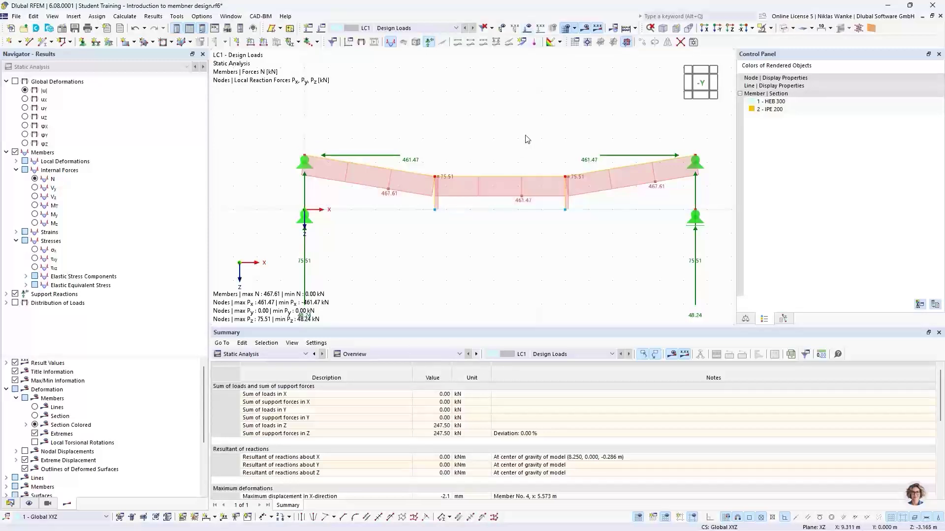
{"action": "scroll", "coordinate": [536, 157], "scroll_direction": "down", "scroll_amount": 1}
{"action": "middle_click_drag", "start_coordinate": [536, 158], "coordinate": [534, 124]}
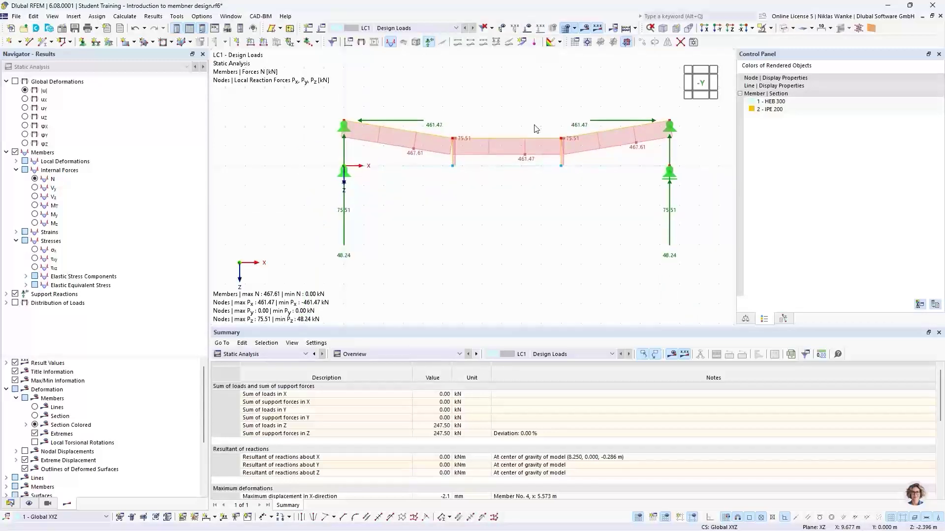
{"action": "scroll", "coordinate": [539, 129], "scroll_direction": "up", "scroll_amount": 1}
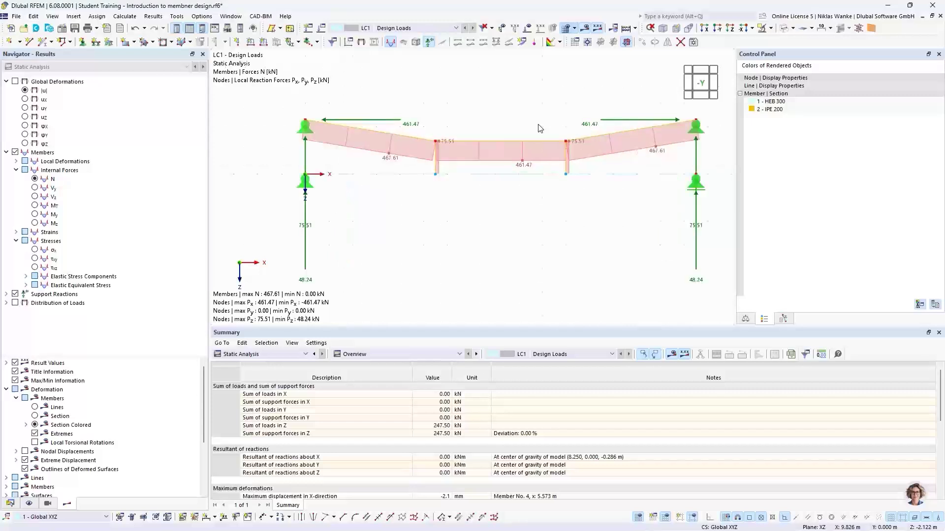
Display the global deformations |u| of the structure and examine the deformed shape.
{"action": "left_click", "coordinate": [24, 91]}
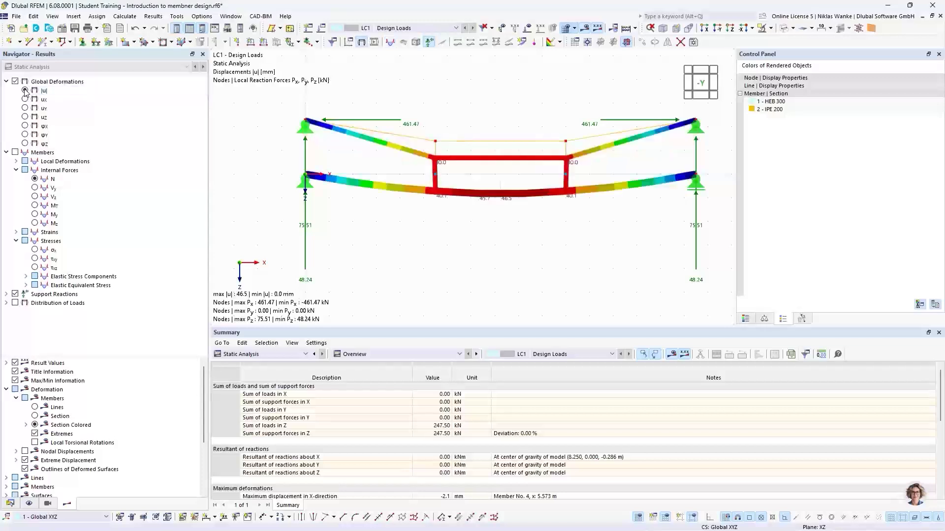
{"action": "scroll", "coordinate": [534, 222], "scroll_direction": "up", "scroll_amount": 1}
{"action": "scroll", "coordinate": [534, 221], "scroll_direction": "down", "scroll_amount": 1}
{"action": "middle_click_drag", "start_coordinate": [535, 222], "coordinate": [502, 227]}
{"action": "scroll", "coordinate": [502, 226], "scroll_direction": "down", "scroll_amount": 1}
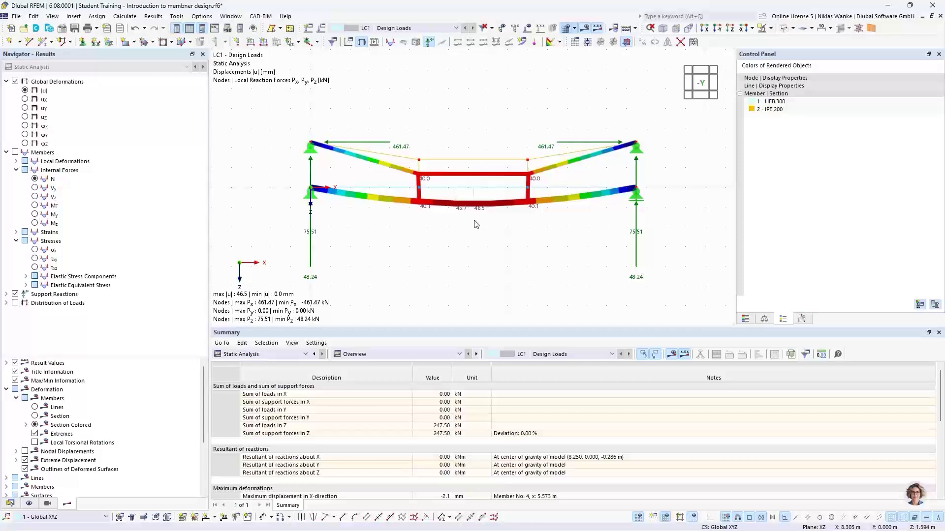
Examine the colored displacements along the beam and the truss members, including the maximum deformation at midspan.
{"action": "scroll", "coordinate": [476, 191], "scroll_direction": "up", "scroll_amount": 1}
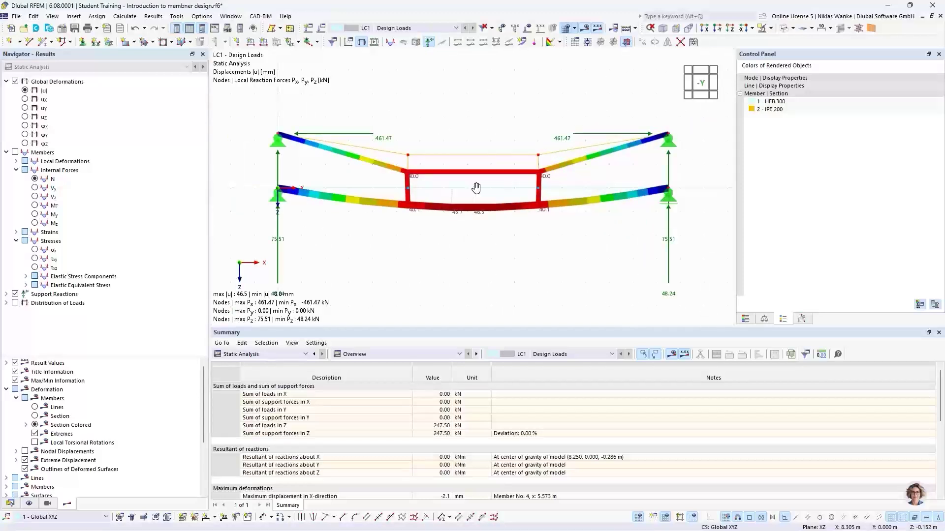
{"action": "middle_click_drag", "start_coordinate": [476, 188], "coordinate": [484, 205]}
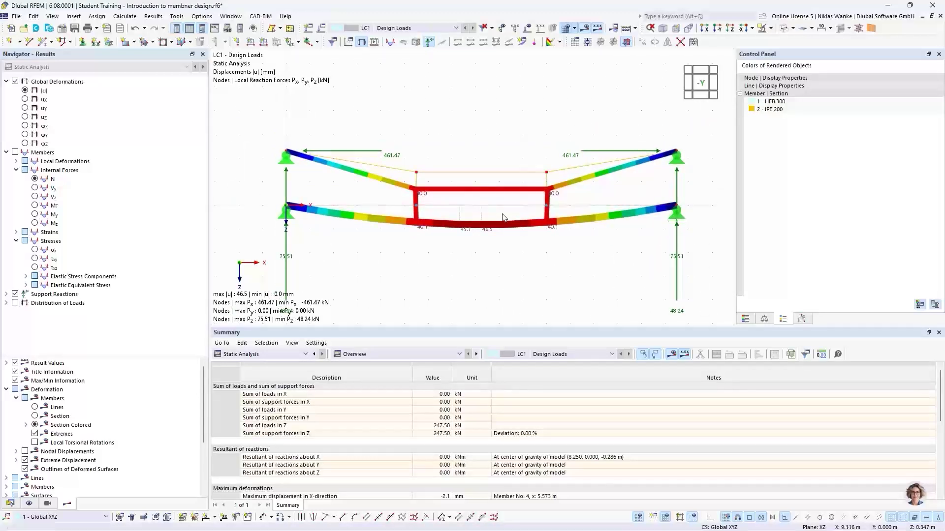
{"action": "scroll", "coordinate": [504, 218], "scroll_direction": "up", "scroll_amount": 1}
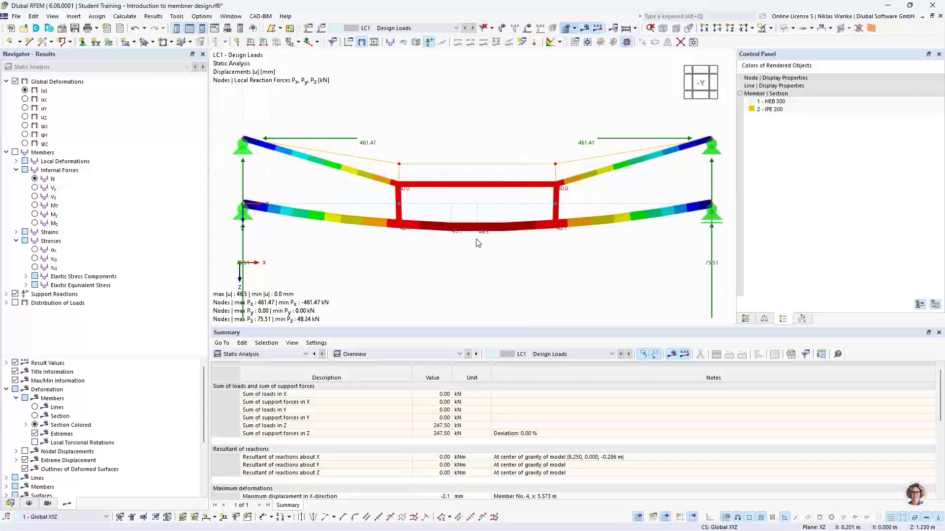
{"action": "middle_click_drag", "start_coordinate": [345, 292], "coordinate": [274, 293]}
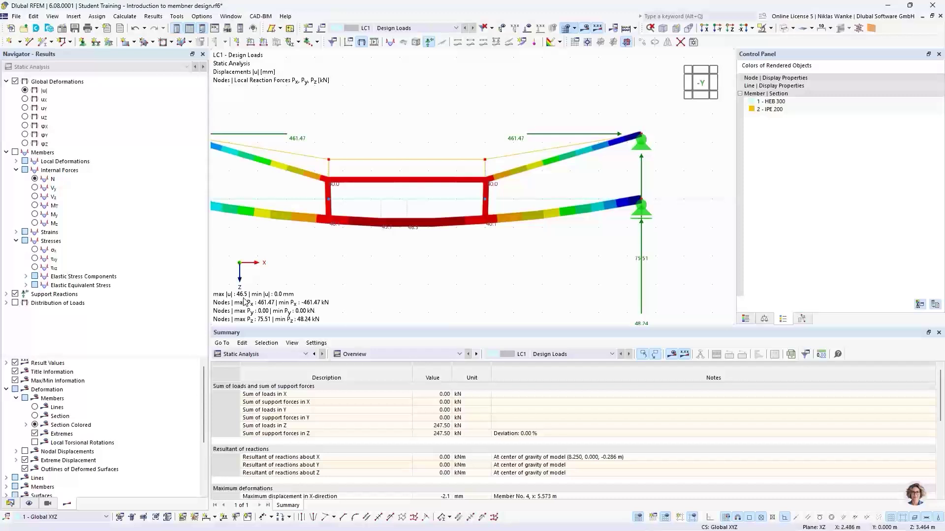
{"action": "scroll", "coordinate": [432, 253], "scroll_direction": "down", "scroll_amount": 1}
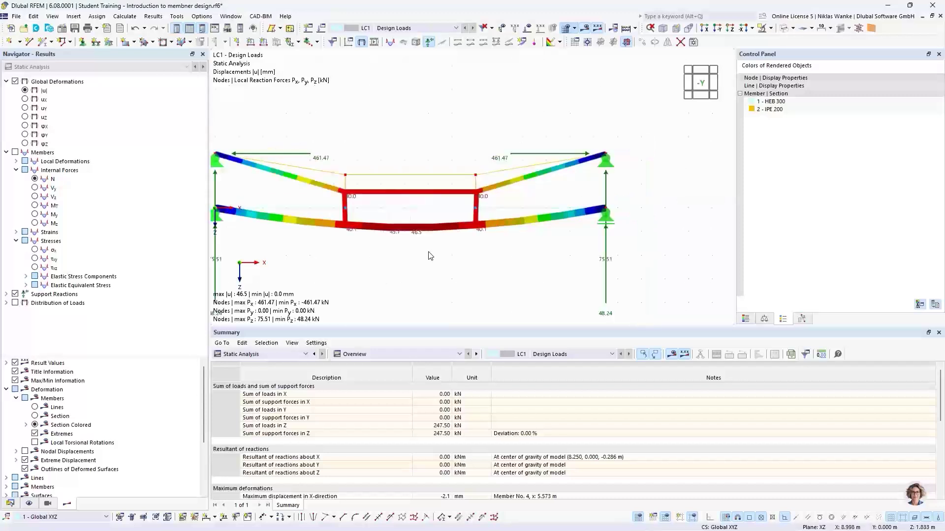
{"action": "middle_click_drag", "start_coordinate": [432, 253], "coordinate": [480, 215]}
{"action": "scroll", "coordinate": [519, 236], "scroll_direction": "down", "scroll_amount": 1}
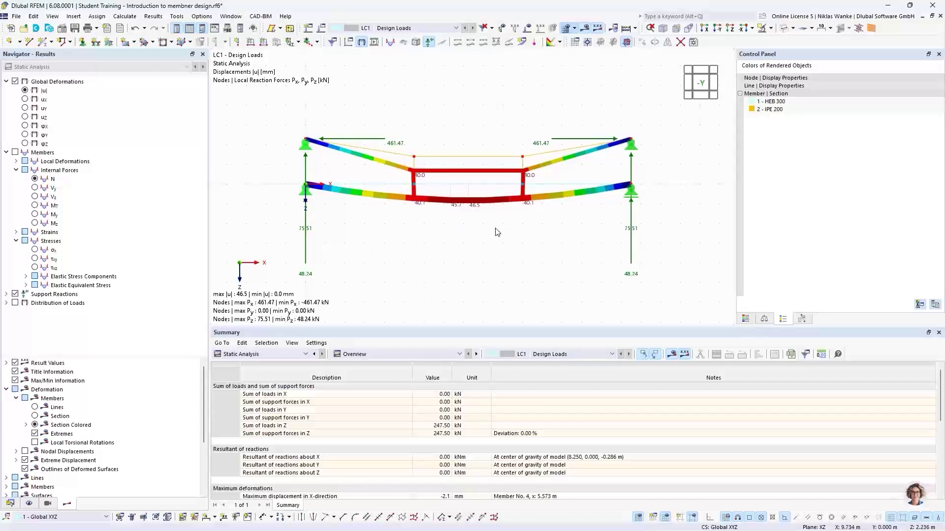
Display the member normal forces N and examine them along the truss members, the horizontal support reactions and the beam.
{"action": "left_click", "coordinate": [35, 180]}
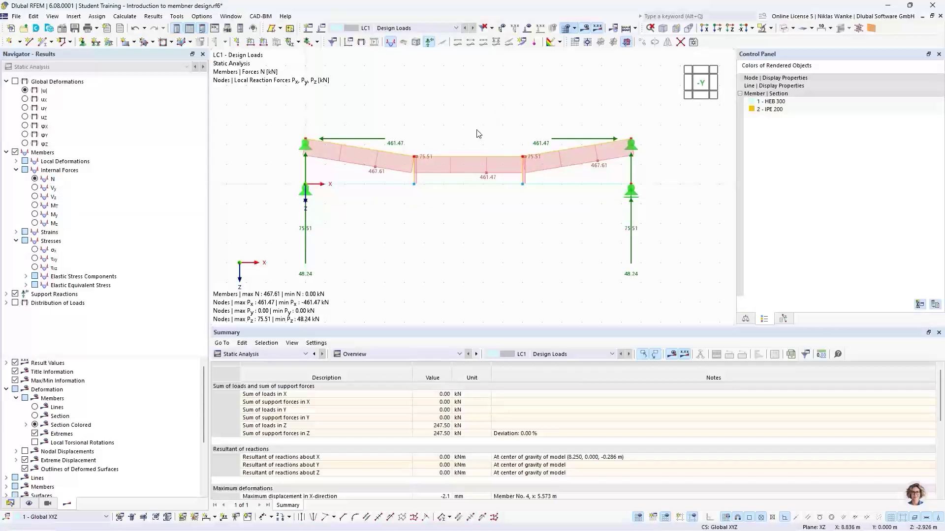
{"action": "scroll", "coordinate": [479, 133], "scroll_direction": "up", "scroll_amount": 3}
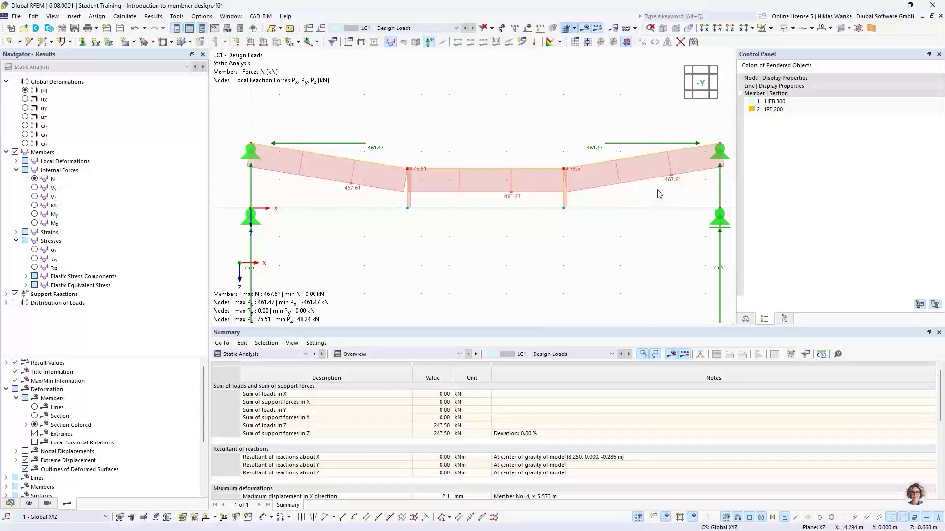
{"action": "middle_click_drag", "start_coordinate": [657, 191], "coordinate": [647, 195]}
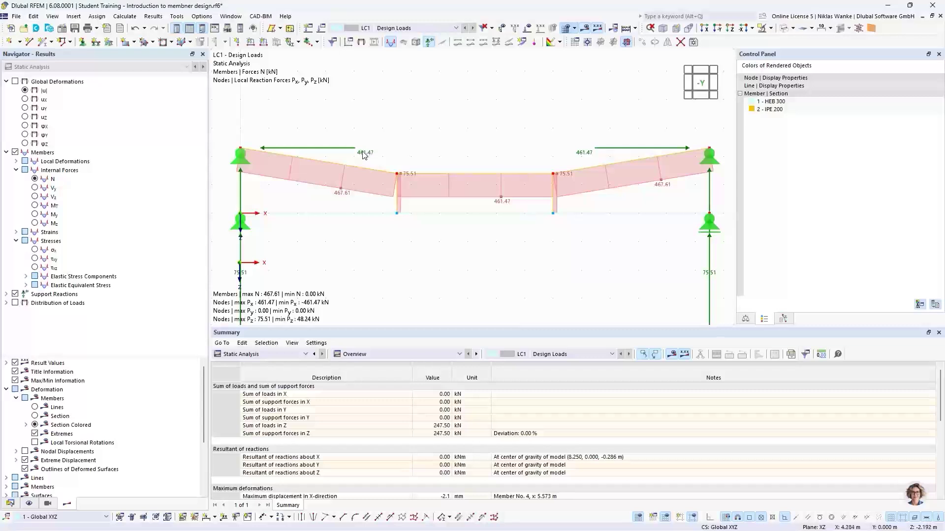
{"action": "scroll", "coordinate": [537, 139], "scroll_direction": "down", "scroll_amount": 2}
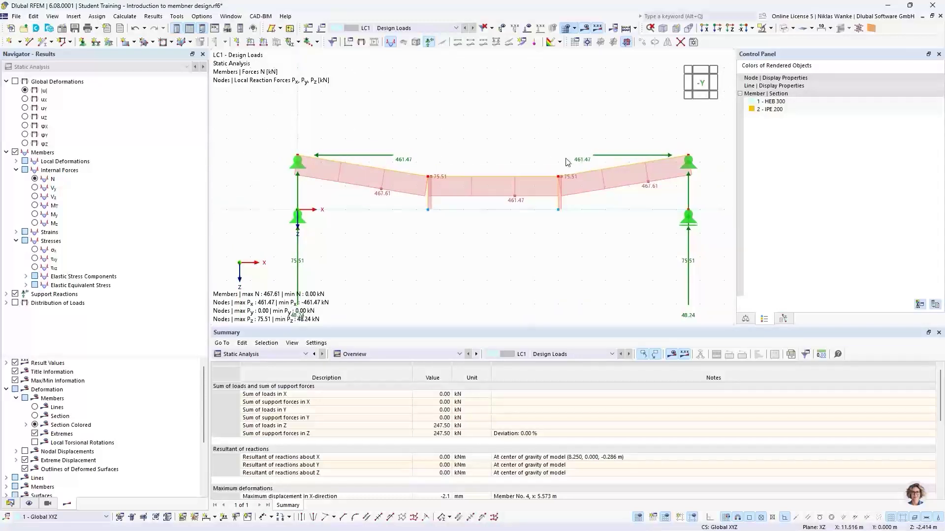
{"action": "scroll", "coordinate": [535, 152], "scroll_direction": "down", "scroll_amount": 1}
{"action": "mouse_move", "coordinate": [534, 151]}
{"action": "middle_mouse_down"}
{"action": "mouse_move", "coordinate": [541, 123]}
{"action": "mouse_move", "coordinate": [535, 141]}
{"action": "middle_mouse_up"}
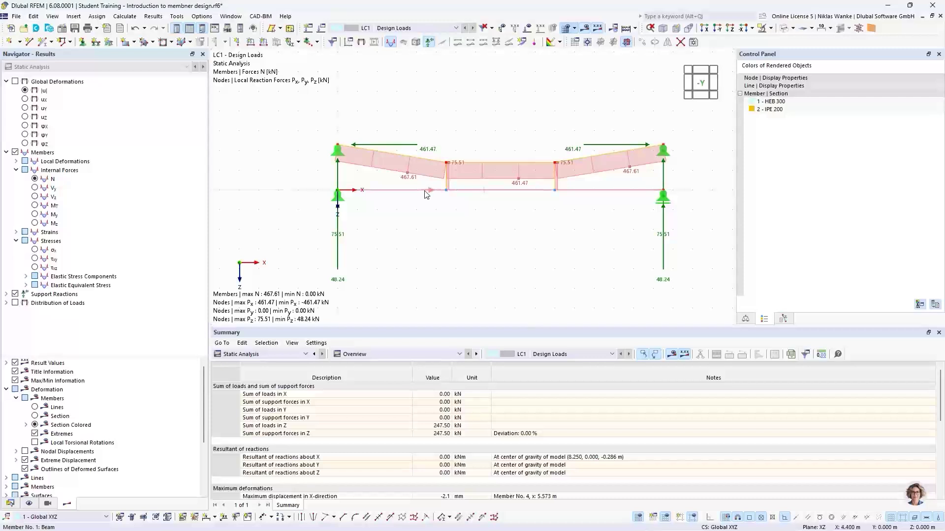
{"action": "mouse_move", "coordinate": [427, 193]}
Display the member shear forces Vz and examine the diagram along the beam, especially at the truss post connections.
{"action": "left_click", "coordinate": [36, 197]}
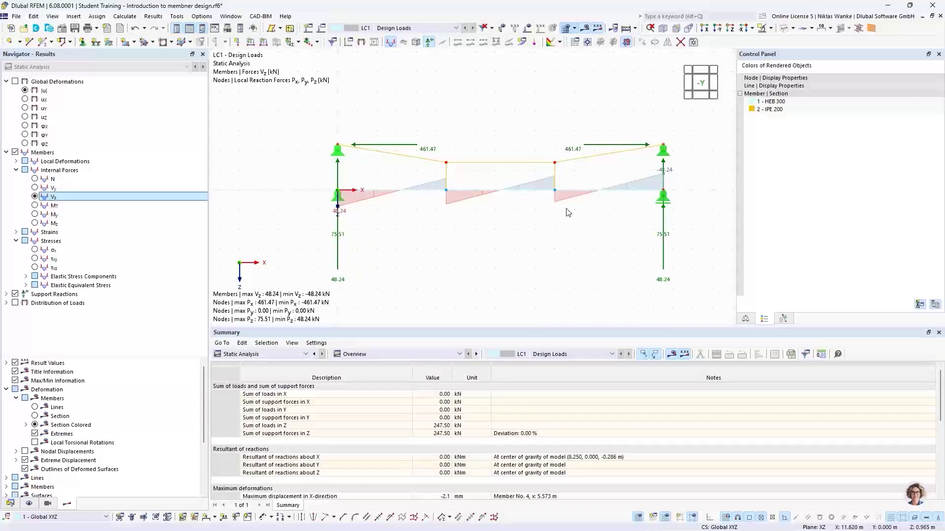
{"action": "scroll", "coordinate": [461, 206], "scroll_direction": "up", "scroll_amount": 1}
{"action": "scroll", "coordinate": [461, 203], "scroll_direction": "up", "scroll_amount": 1}
{"action": "scroll", "coordinate": [461, 203], "scroll_direction": "down", "scroll_amount": 1}
{"action": "middle_click_drag", "start_coordinate": [461, 203], "coordinate": [425, 208]}
{"action": "scroll", "coordinate": [425, 209], "scroll_direction": "down", "scroll_amount": 1}
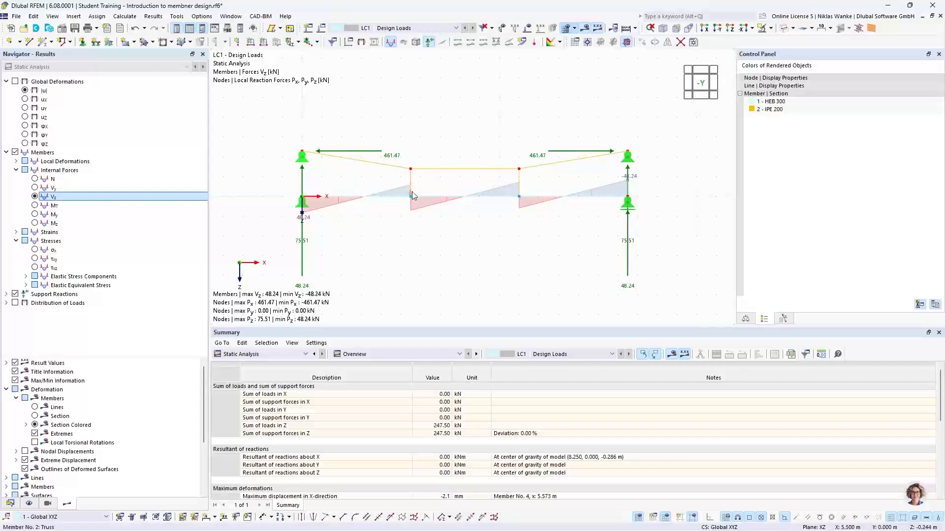
{"action": "scroll", "coordinate": [416, 183], "scroll_direction": "up", "scroll_amount": 3}
{"action": "middle_click_drag", "start_coordinate": [407, 246], "coordinate": [567, 232]}
{"action": "scroll", "coordinate": [564, 233], "scroll_direction": "down", "scroll_amount": 1}
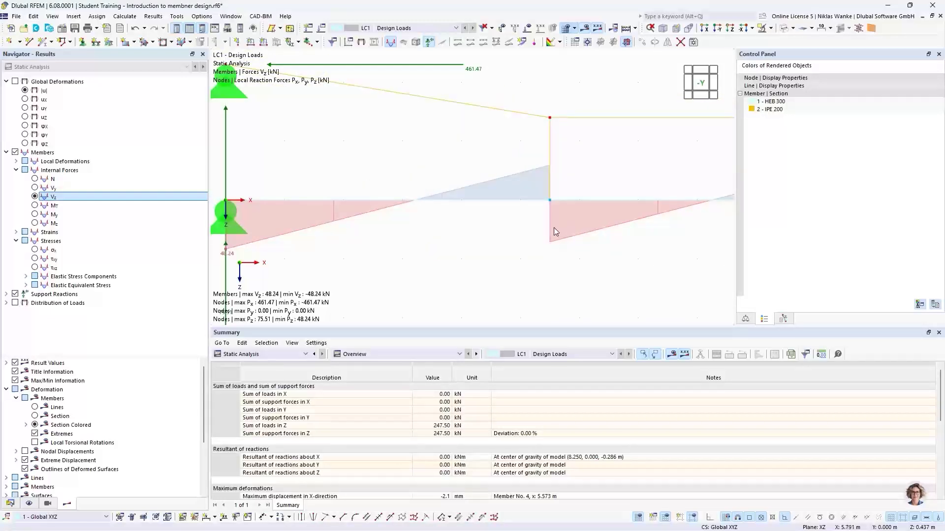
{"action": "scroll", "coordinate": [498, 245], "scroll_direction": "down", "scroll_amount": 3}
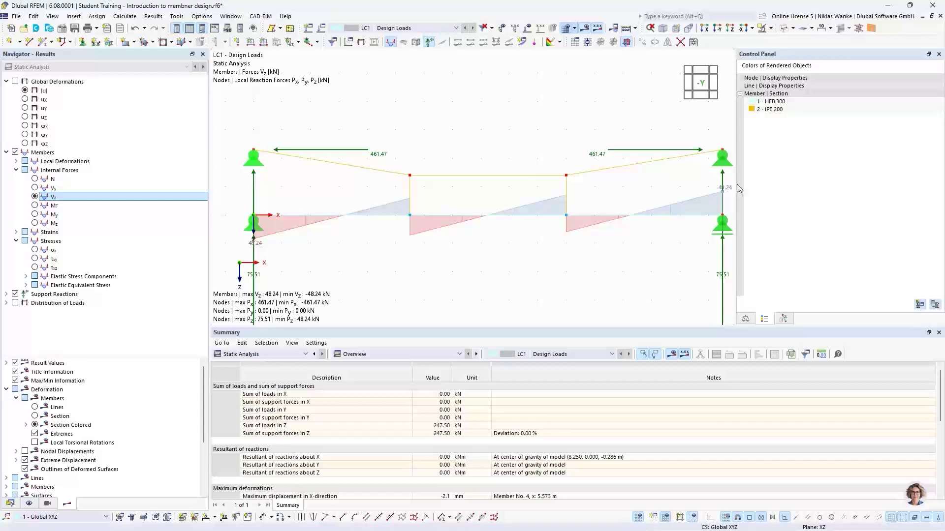
{"action": "scroll", "coordinate": [551, 232], "scroll_direction": "down", "scroll_amount": 2}
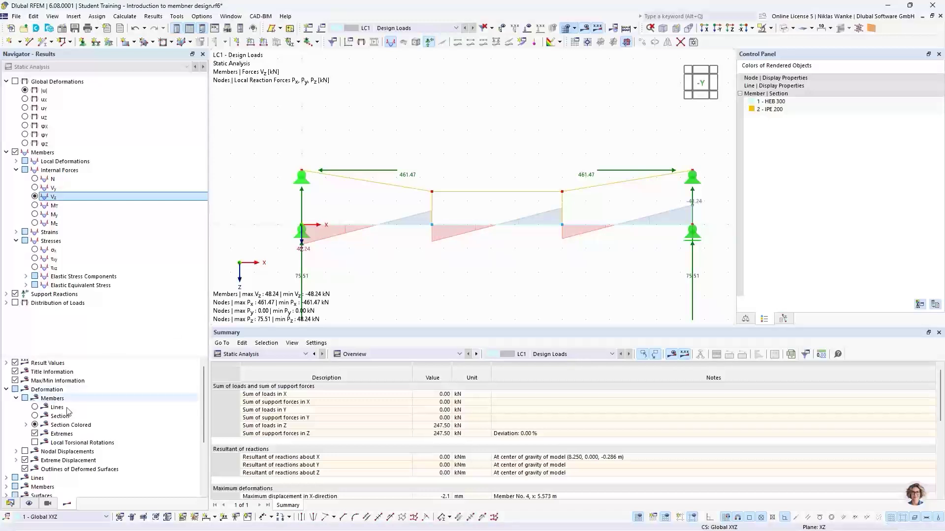
Turn on all values for the member result diagrams and examine the Vz values on both sides of the left post.
{"action": "scroll", "coordinate": [76, 411], "scroll_direction": "down", "scroll_amount": 2}
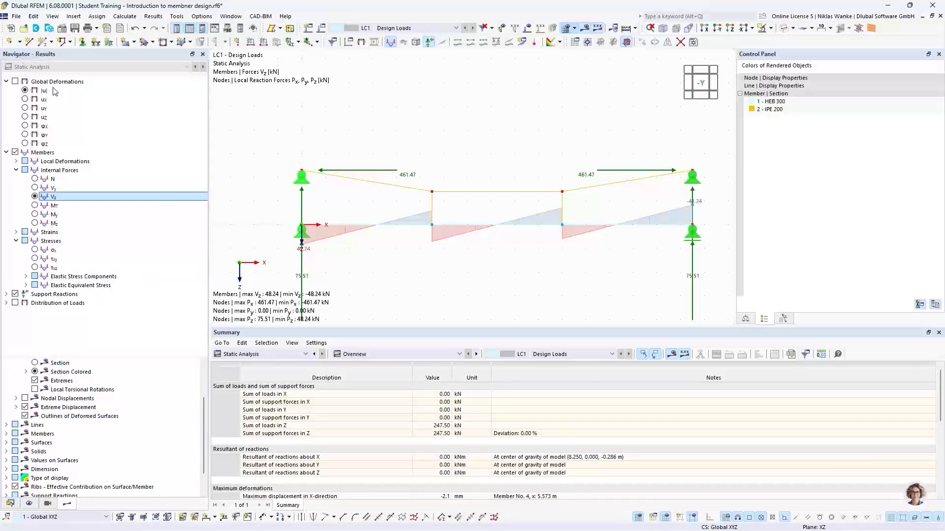
{"action": "left_click", "coordinate": [7, 434]}
{"action": "scroll", "coordinate": [20, 436], "scroll_direction": "down", "scroll_amount": 3}
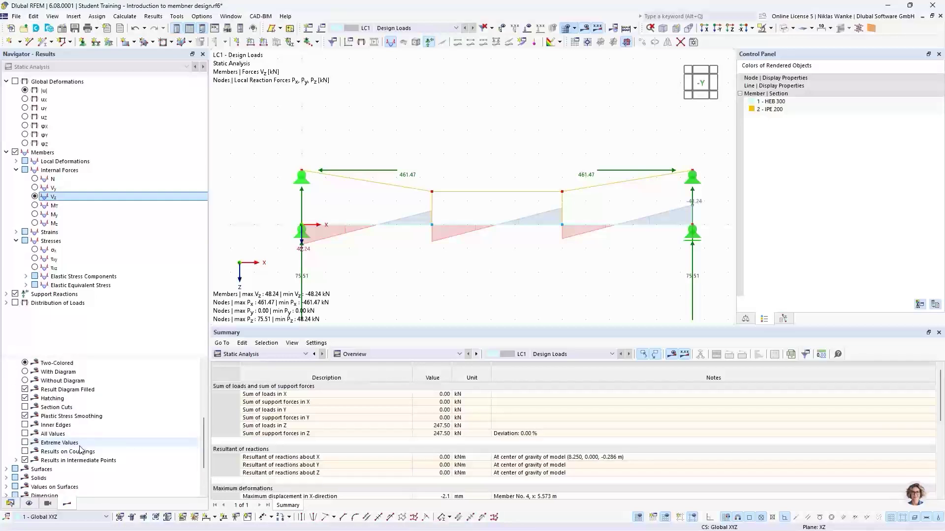
{"action": "left_click", "coordinate": [24, 435]}
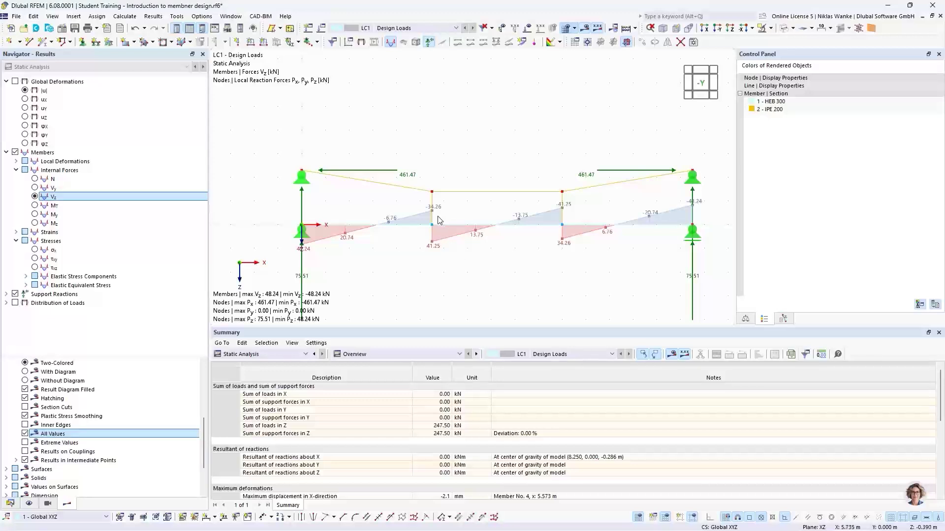
{"action": "scroll", "coordinate": [440, 223], "scroll_direction": "up", "scroll_amount": 3}
{"action": "scroll", "coordinate": [439, 223], "scroll_direction": "up", "scroll_amount": 2}
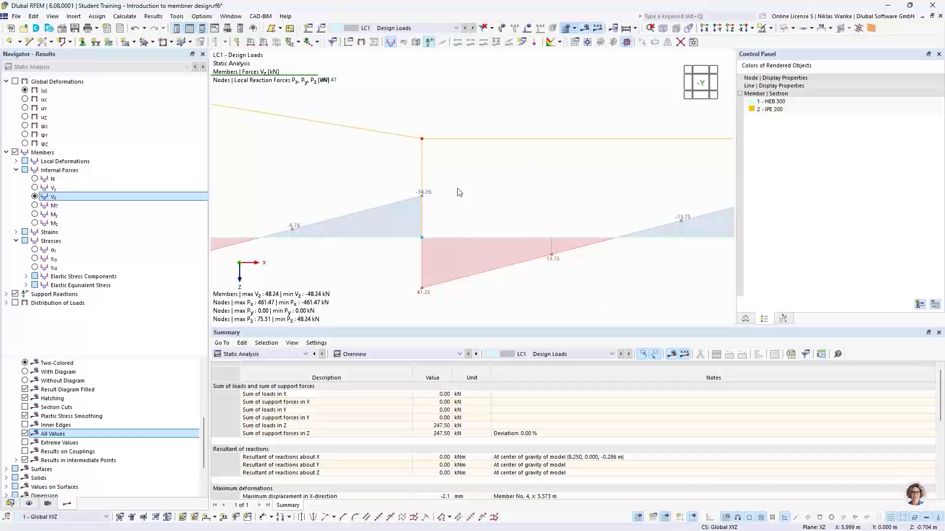
{"action": "scroll", "coordinate": [452, 193], "scroll_direction": "down", "scroll_amount": 2}
{"action": "middle_click_drag", "start_coordinate": [452, 193], "coordinate": [399, 211]}
{"action": "scroll", "coordinate": [436, 212], "scroll_direction": "down", "scroll_amount": 1}
{"action": "scroll", "coordinate": [435, 212], "scroll_direction": "down", "scroll_amount": 2}
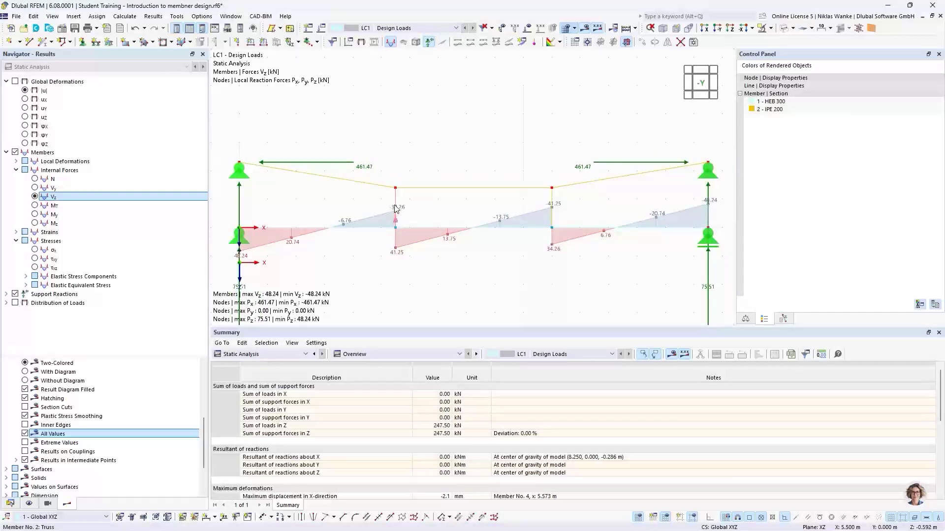
Switch the member results back to normal forces N and examine the axial force in the left truss post.
{"action": "left_click", "coordinate": [35, 180]}
{"action": "scroll", "coordinate": [396, 221], "scroll_direction": "up", "scroll_amount": 5}
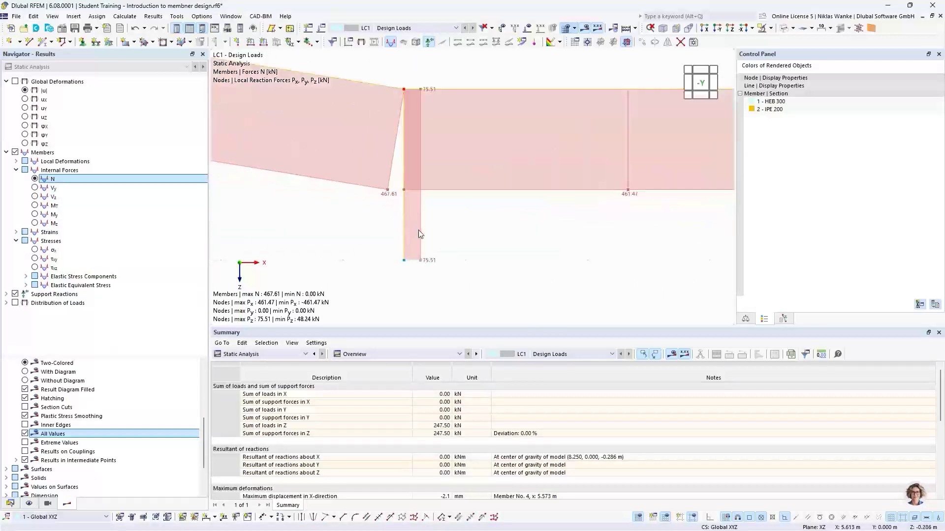
{"action": "scroll", "coordinate": [424, 263], "scroll_direction": "up", "scroll_amount": 2}
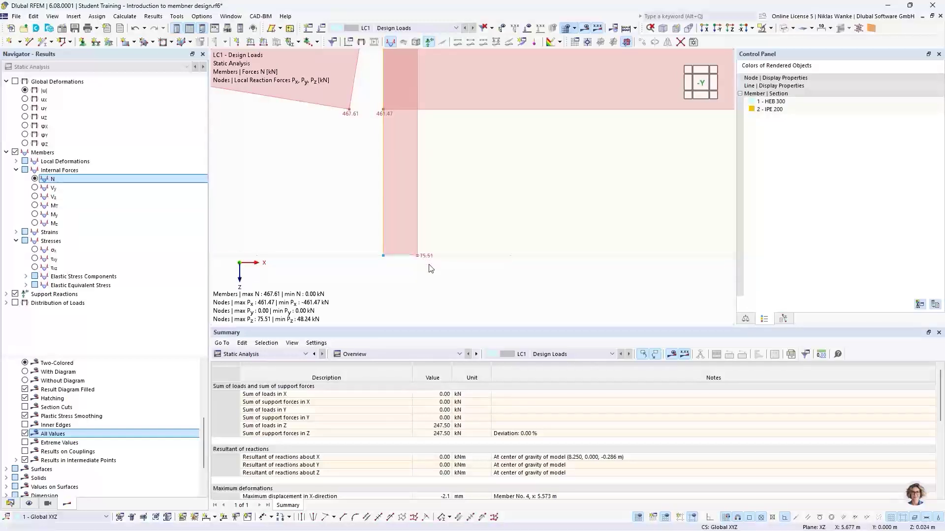
{"action": "scroll", "coordinate": [433, 202], "scroll_direction": "down", "scroll_amount": 5}
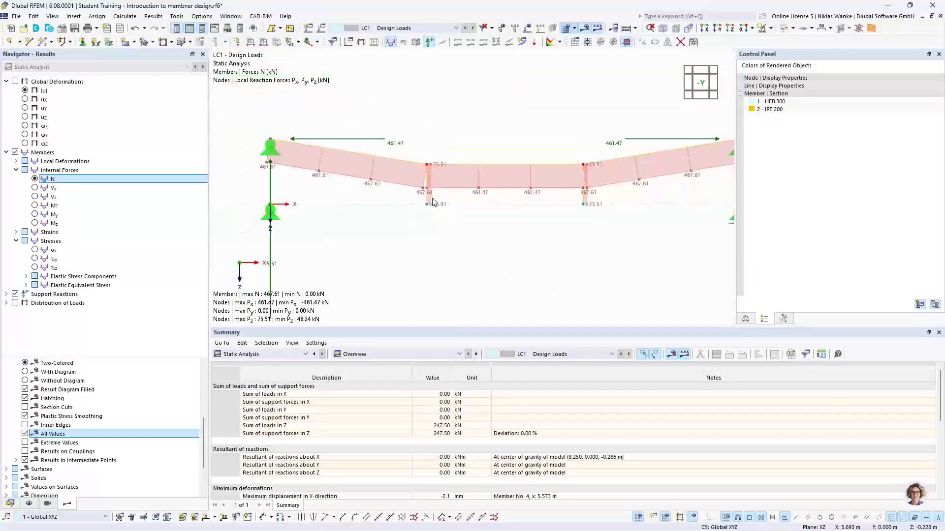
{"action": "middle_click_drag", "start_coordinate": [393, 219], "coordinate": [404, 202]}
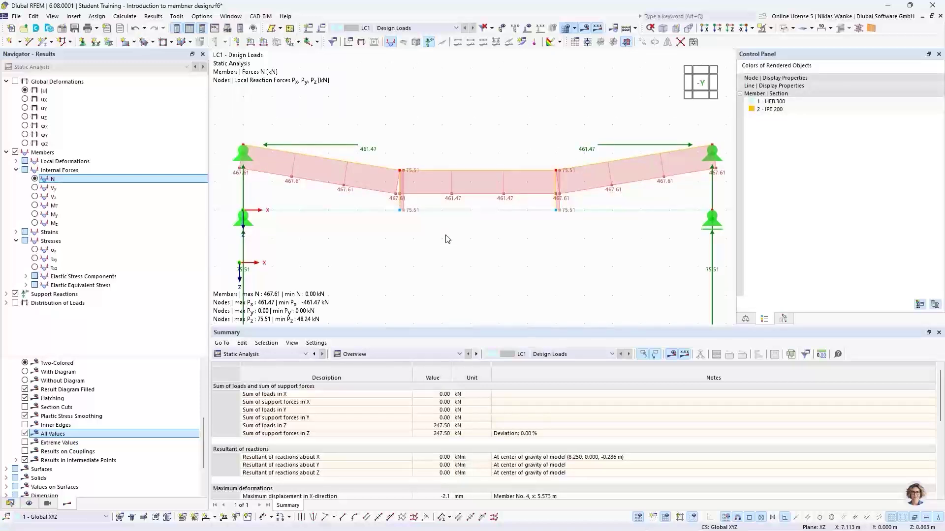
{"action": "scroll", "coordinate": [446, 238], "scroll_direction": "down", "scroll_amount": 2}
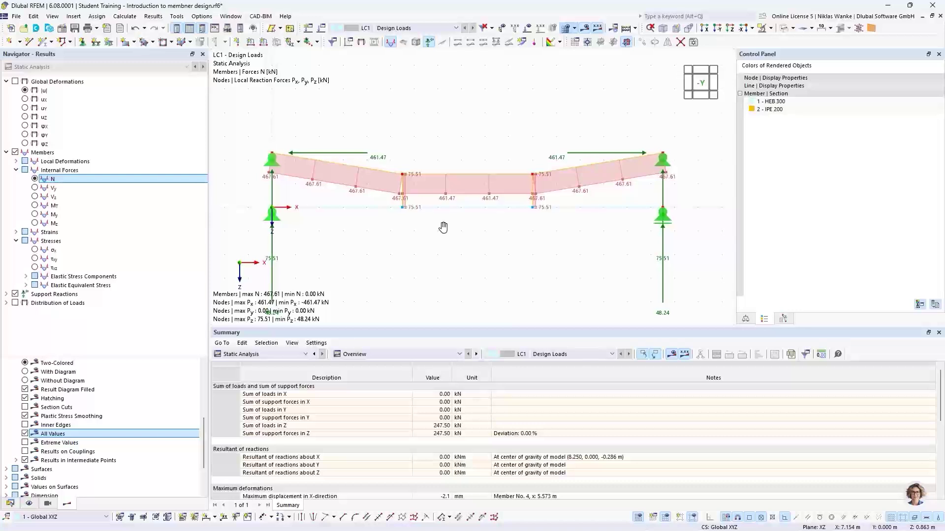
{"action": "middle_click_drag", "start_coordinate": [442, 227], "coordinate": [450, 225]}
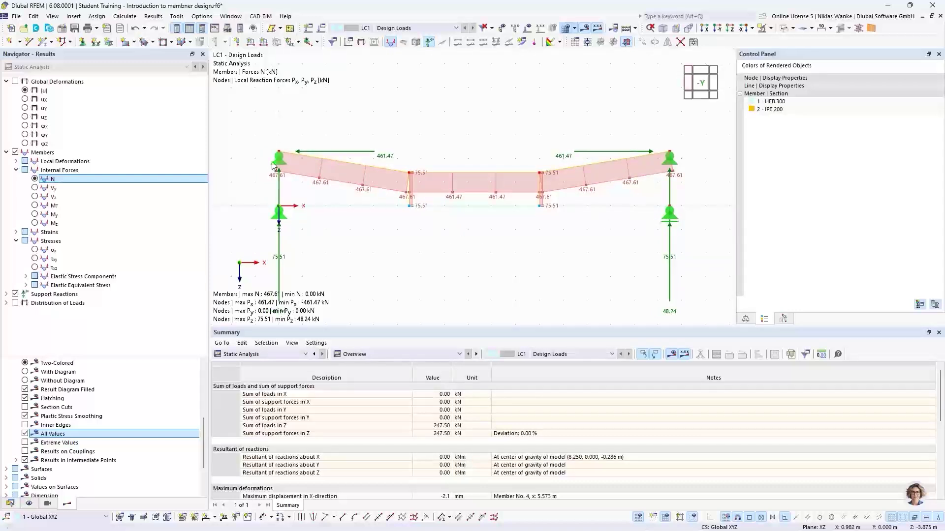
Open the result diagrams of the HEB 300 beam and move their window clear of the model.
{"action": "right_click", "coordinate": [484, 206]}
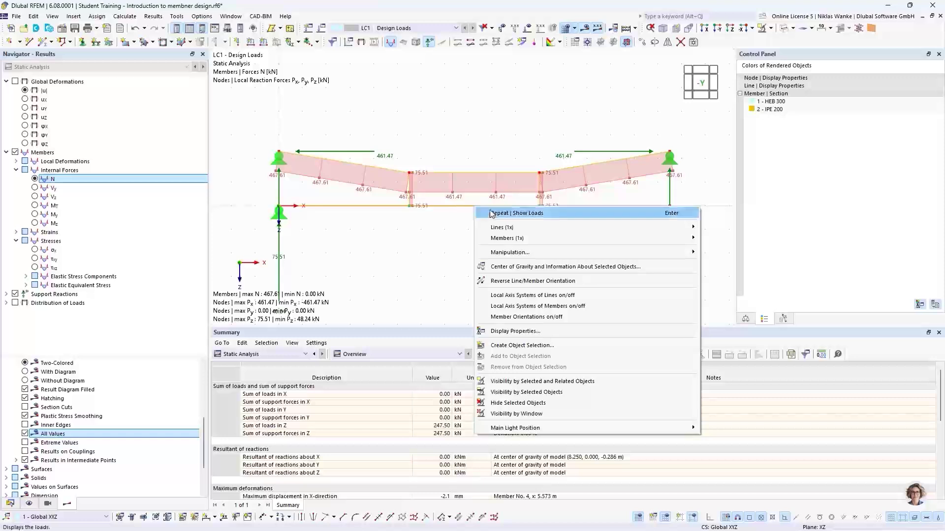
{"action": "mouse_move", "coordinate": [503, 239]}
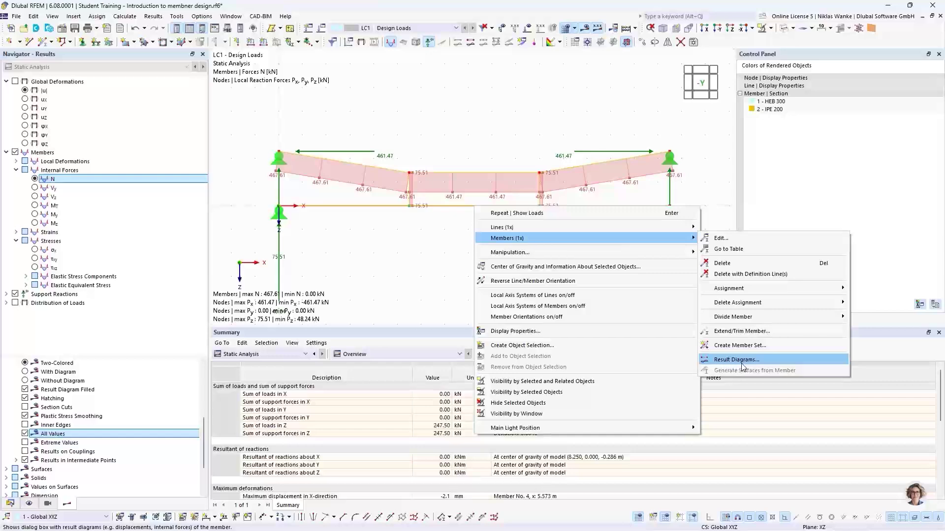
{"action": "left_click", "coordinate": [783, 358]}
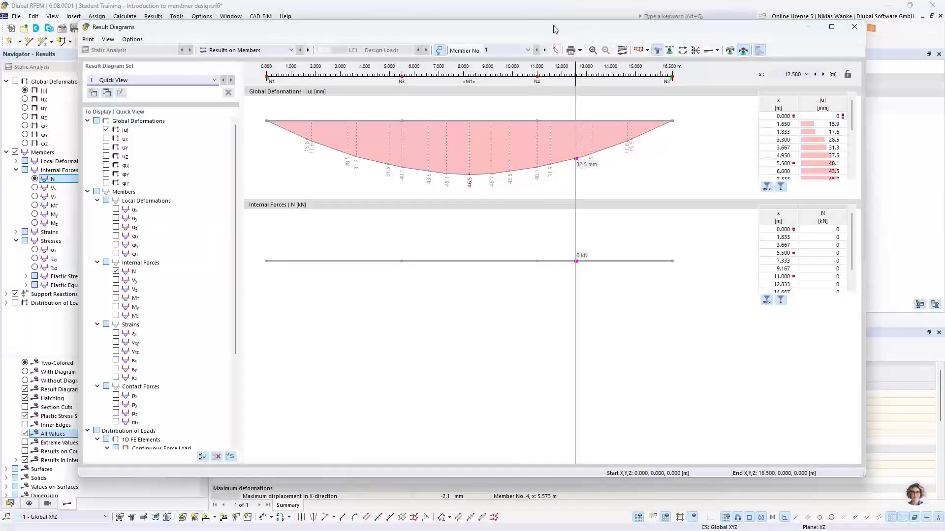
{"action": "left_click_drag", "start_coordinate": [551, 31], "coordinate": [585, 44]}
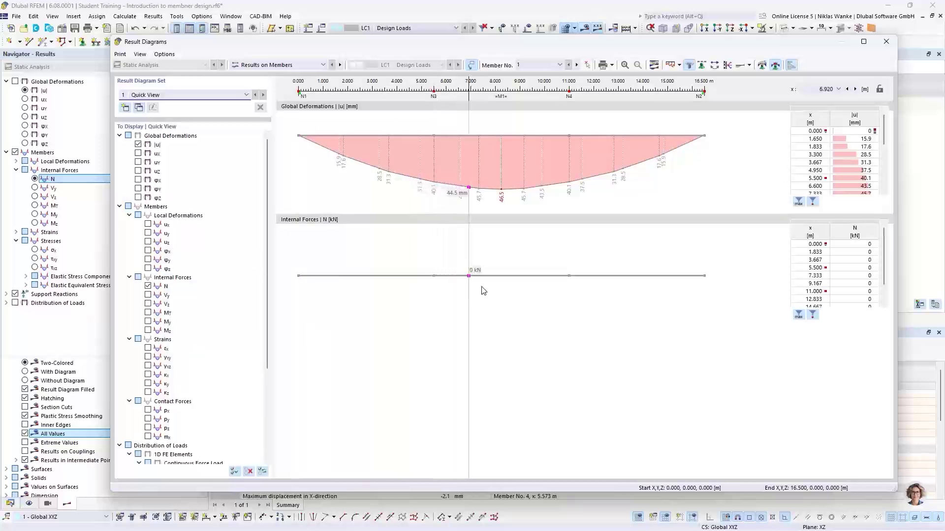
{"action": "left_click_drag", "start_coordinate": [659, 40], "coordinate": [635, 306]}
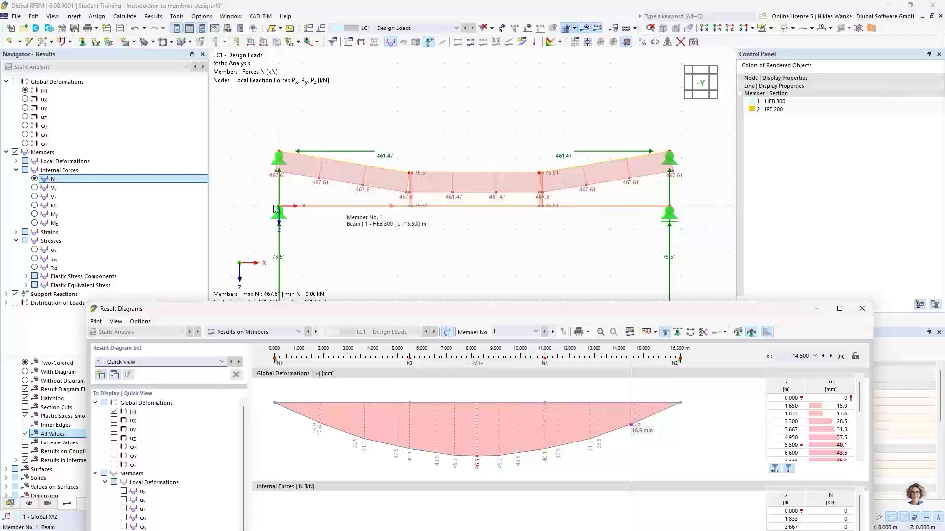
Replace the normal force N diagram with the shear force Vz in the beam's result diagrams.
{"action": "left_click_drag", "start_coordinate": [574, 312], "coordinate": [588, 43]}
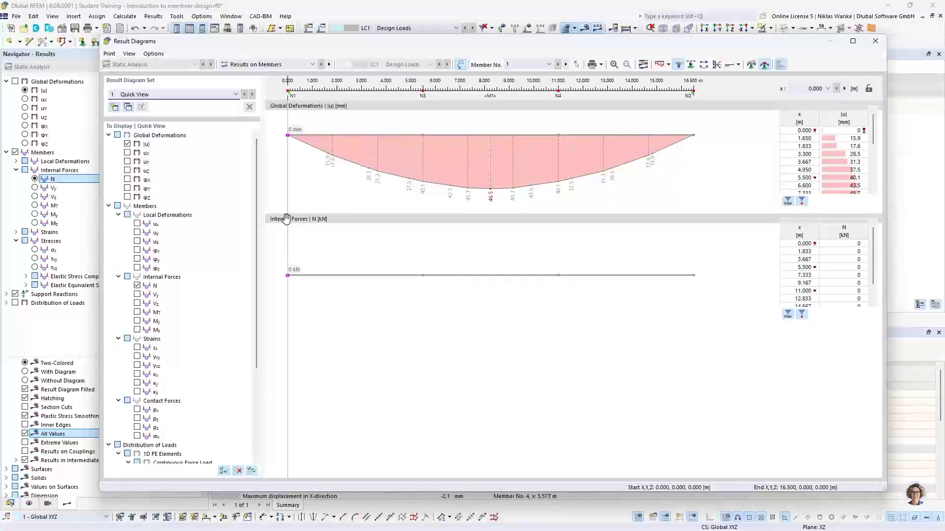
{"action": "left_click", "coordinate": [137, 286]}
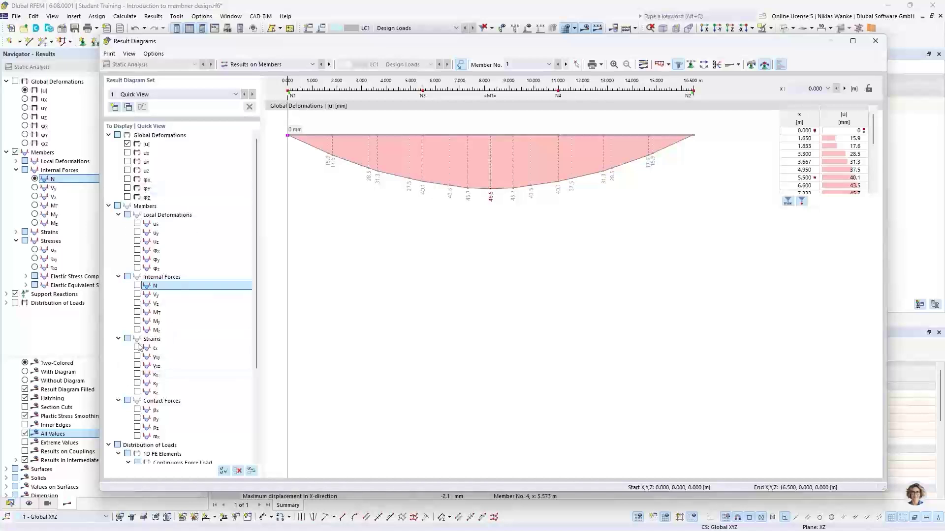
{"action": "left_click", "coordinate": [137, 304]}
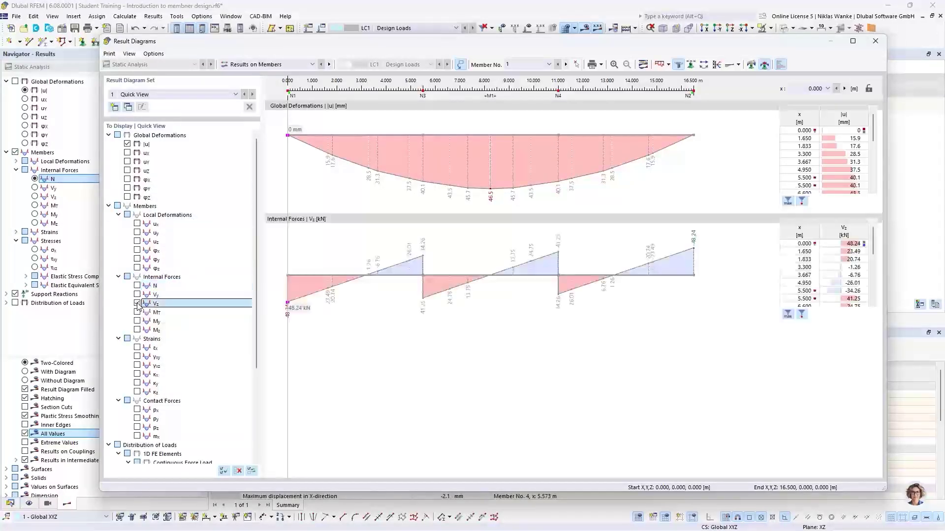
Add the bending moment My to the beam's result diagrams and move their window aside briefly to compare with the model.
{"action": "left_click", "coordinate": [137, 322]}
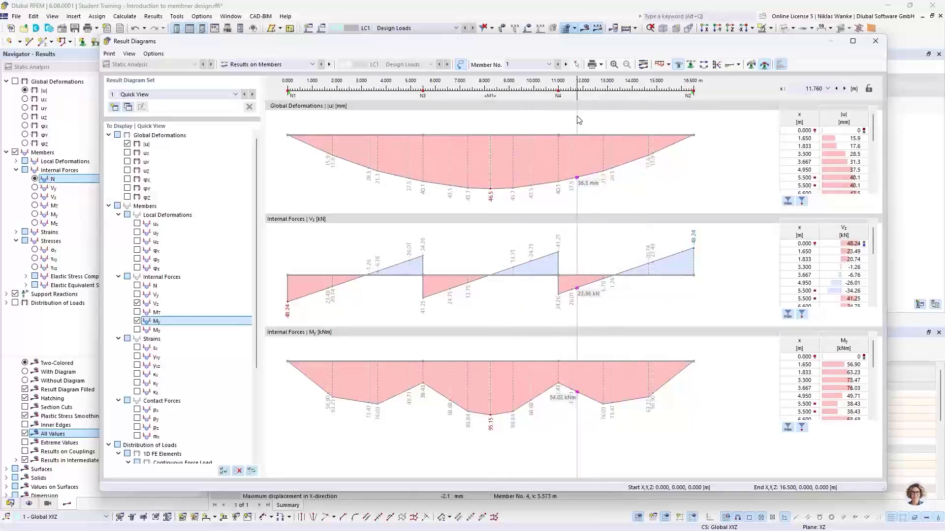
{"action": "left_click_drag", "start_coordinate": [530, 41], "coordinate": [491, 412]}
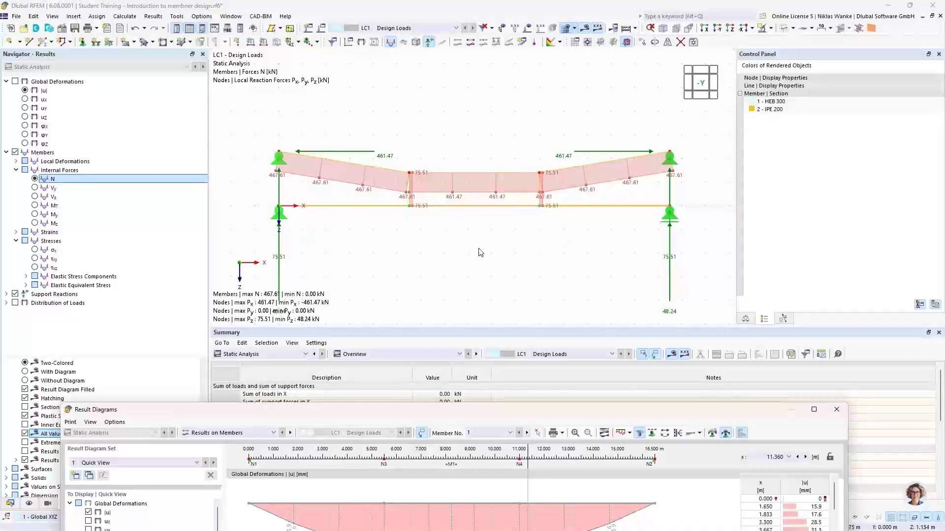
{"action": "left_click_drag", "start_coordinate": [501, 411], "coordinate": [528, 40]}
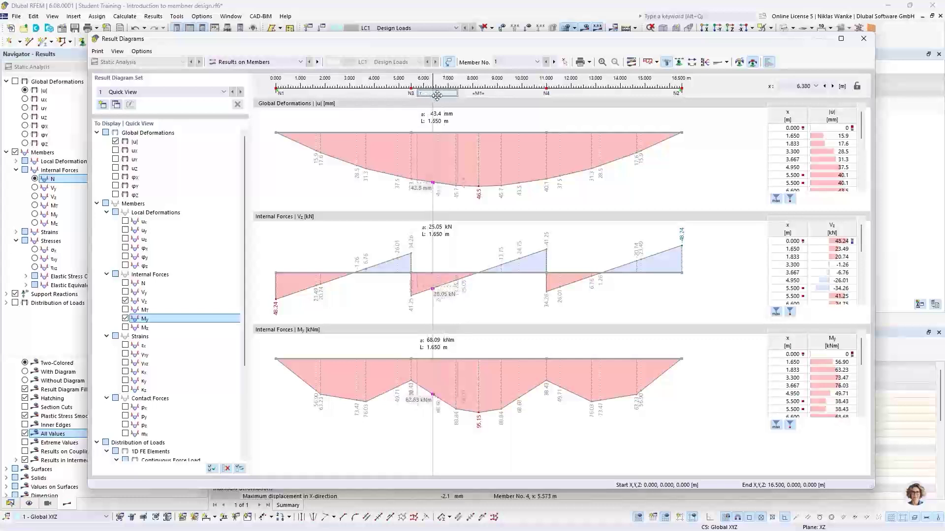
Try different extents of the smooth range over the beam's result diagrams and delete the smooth range.
{"action": "right_click", "coordinate": [439, 94]}
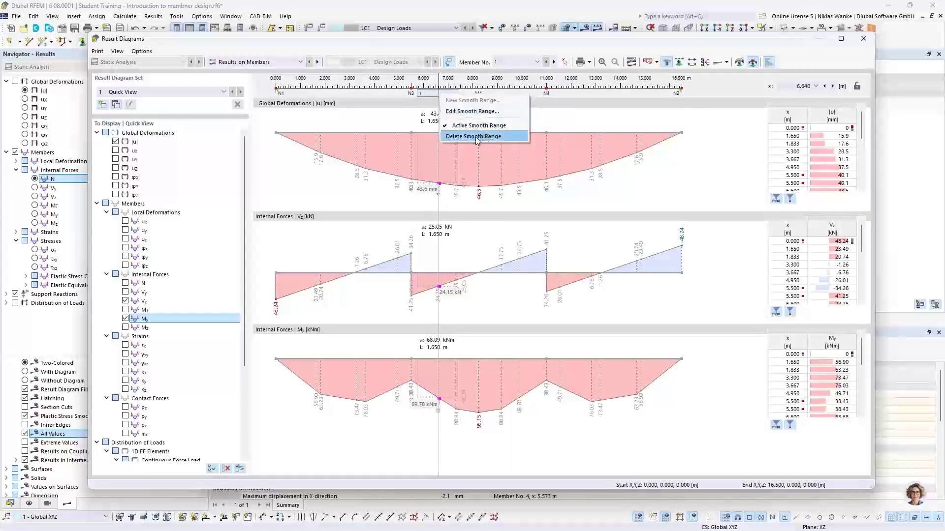
{"action": "left_click", "coordinate": [542, 104]}
{"action": "left_click_drag", "start_coordinate": [522, 101], "coordinate": [340, 95]}
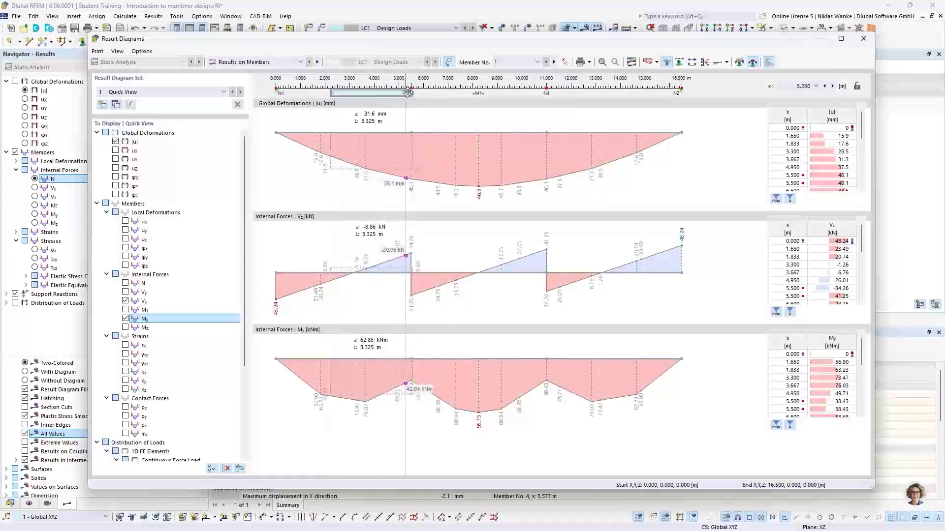
{"action": "right_click", "coordinate": [351, 94]}
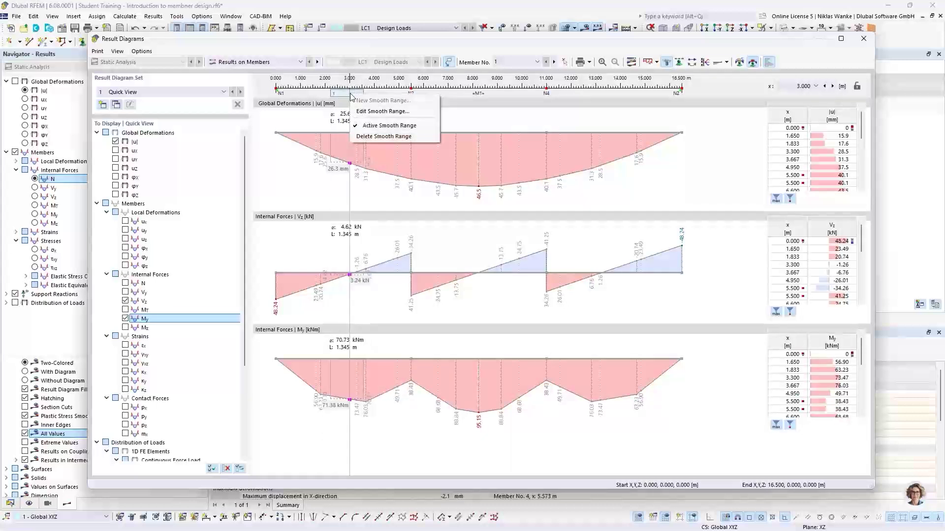
{"action": "left_click", "coordinate": [372, 136]}
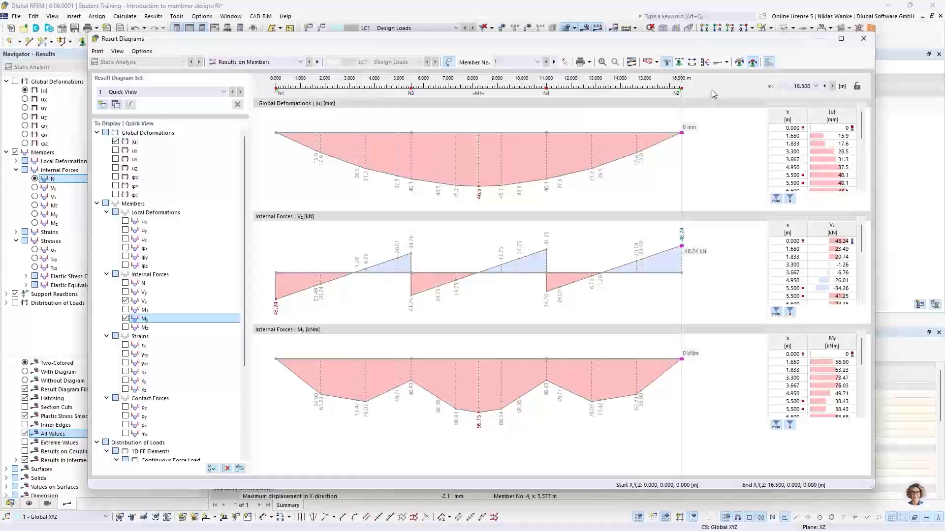
Review the graphics printing options for the beam's result diagrams and close their window.
{"action": "left_click", "coordinate": [590, 62]}
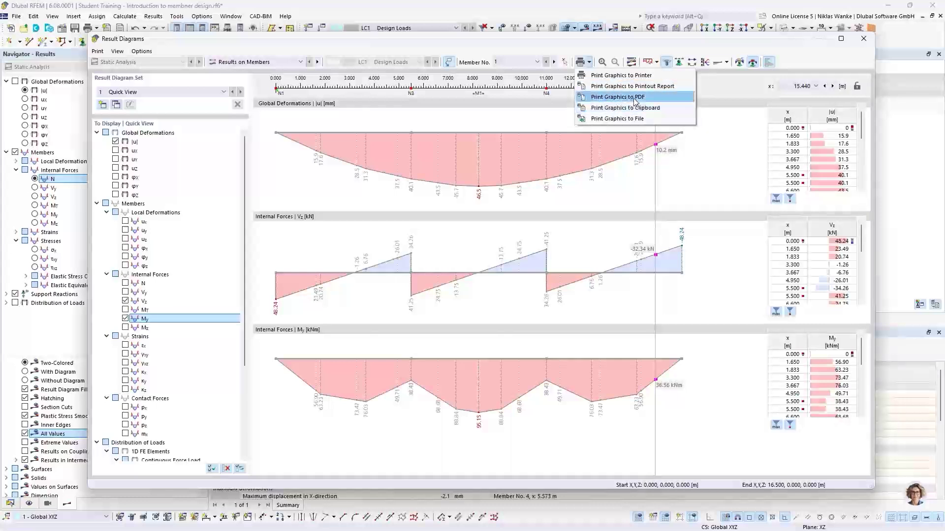
{"action": "left_click", "coordinate": [705, 42]}
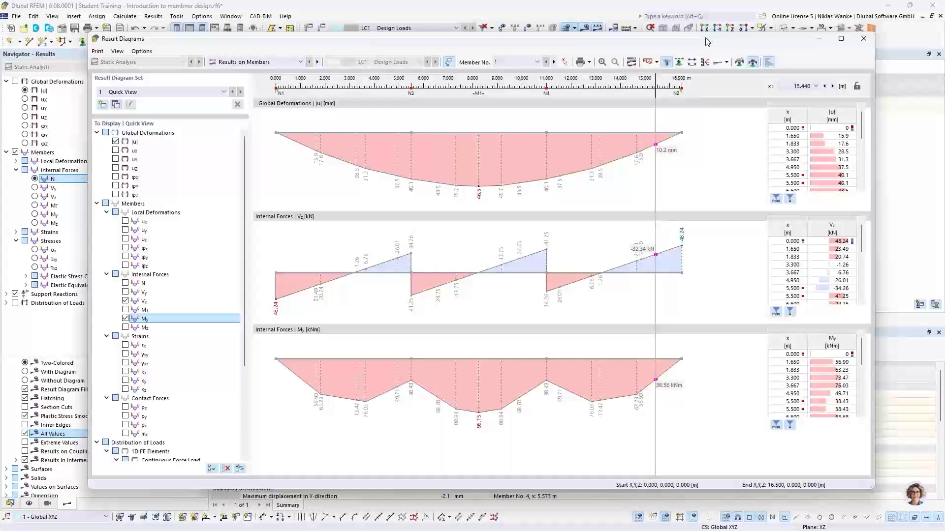
{"action": "left_click_drag", "start_coordinate": [708, 41], "coordinate": [714, 42]}
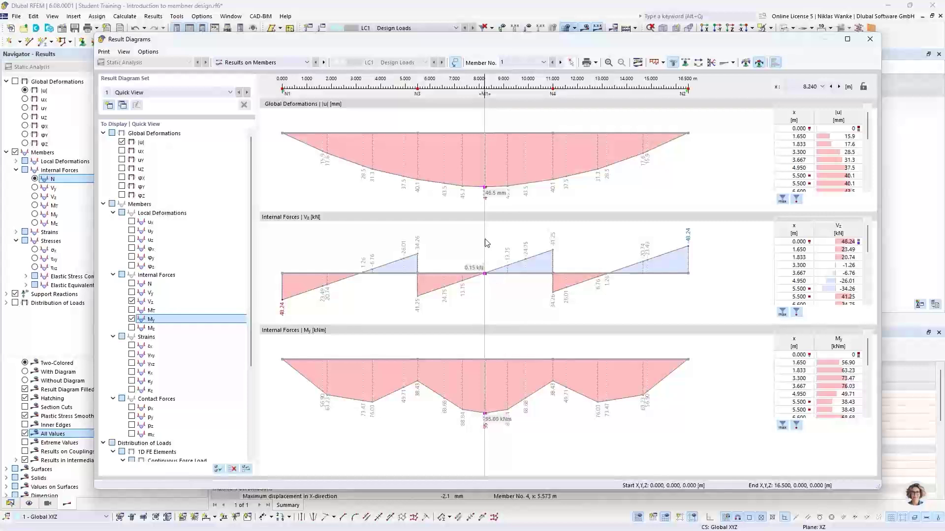
{"action": "left_click", "coordinate": [870, 40]}
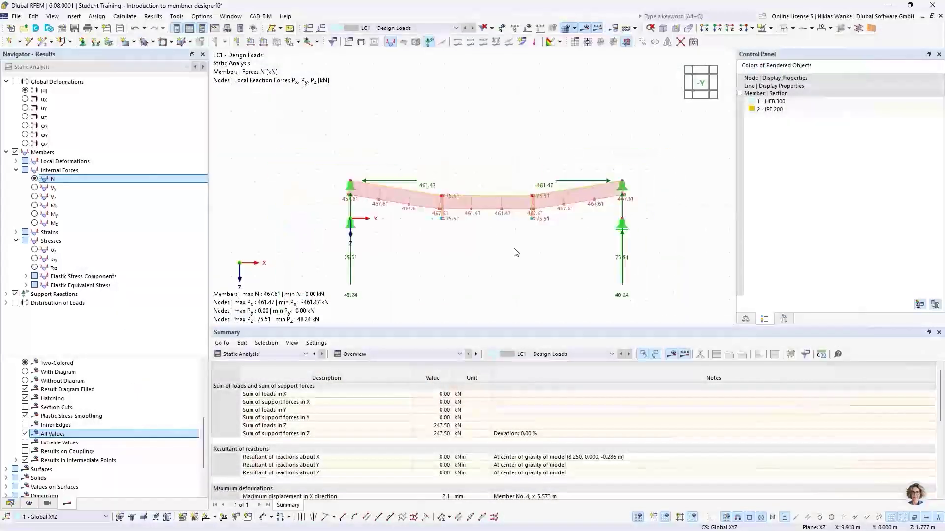
Switch to the PowerPoint presentation and advance from the suspended single-span beam to the generated truss structure slide.
{"action": "middle_click_drag", "start_coordinate": [516, 235], "coordinate": [512, 240]}
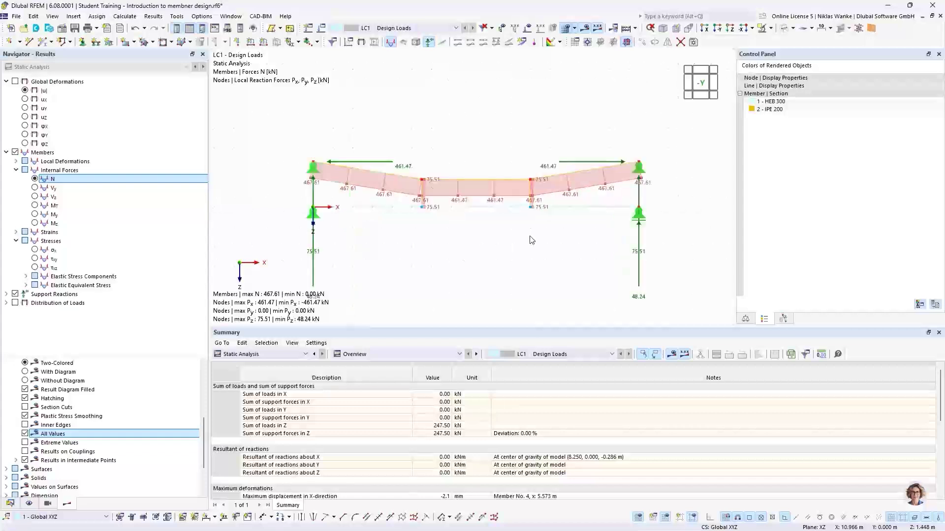
{"action": "middle_click_drag", "start_coordinate": [539, 236], "coordinate": [546, 235]}
{"action": "middle_click_drag", "start_coordinate": [542, 224], "coordinate": [542, 245]}
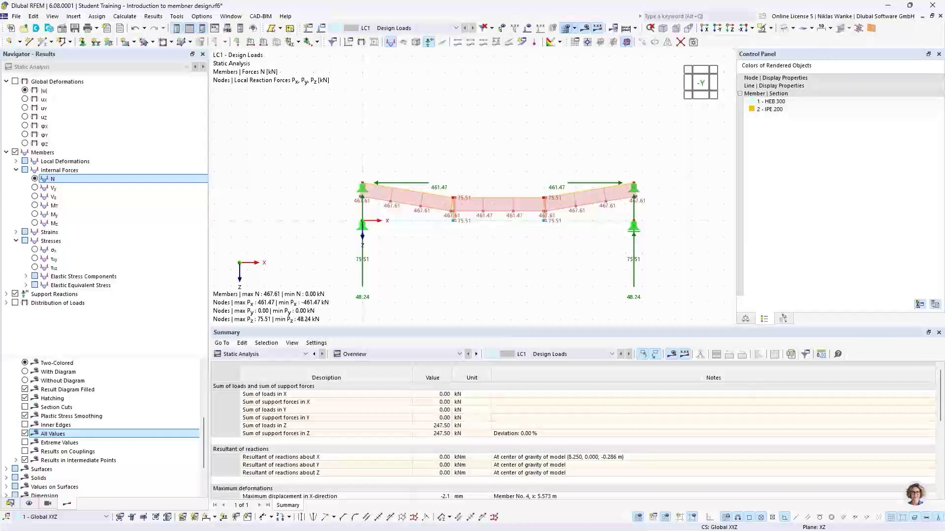
{"action": "key", "text": "alt+Tab"}
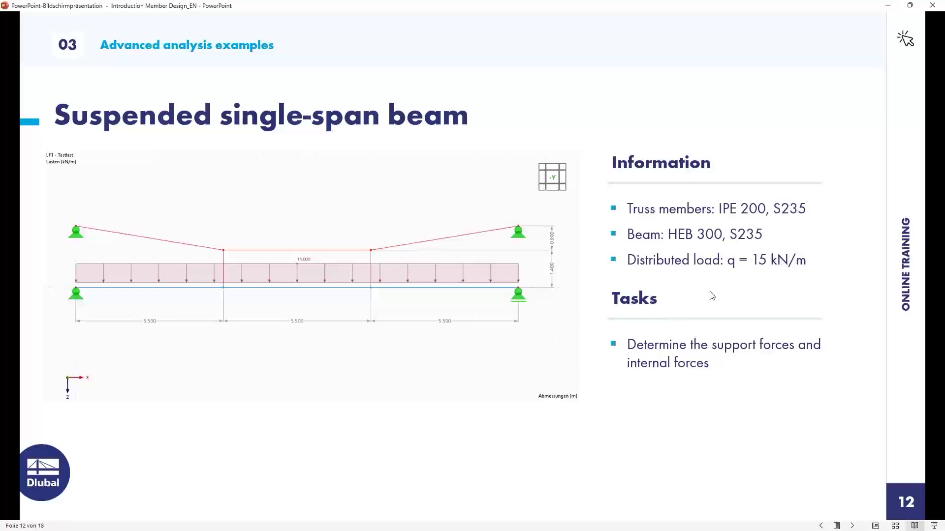
{"action": "left_click", "coordinate": [760, 297]}
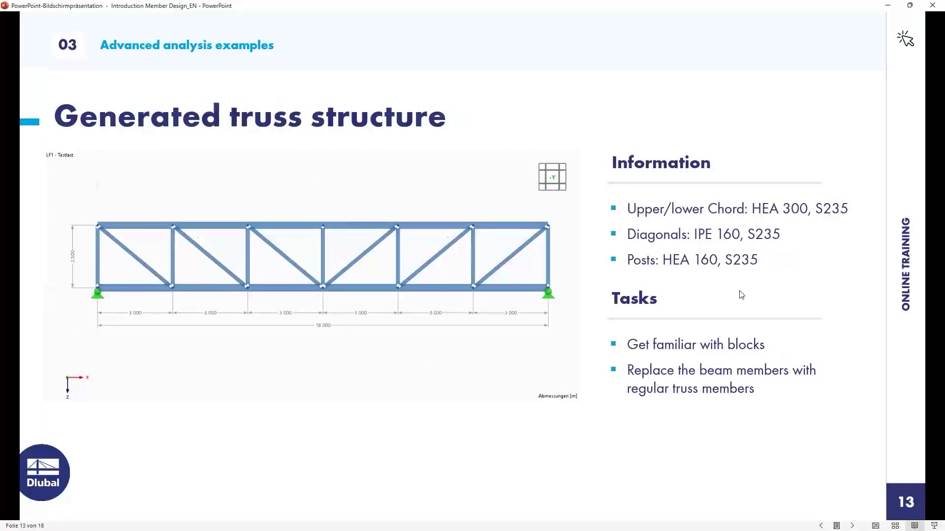
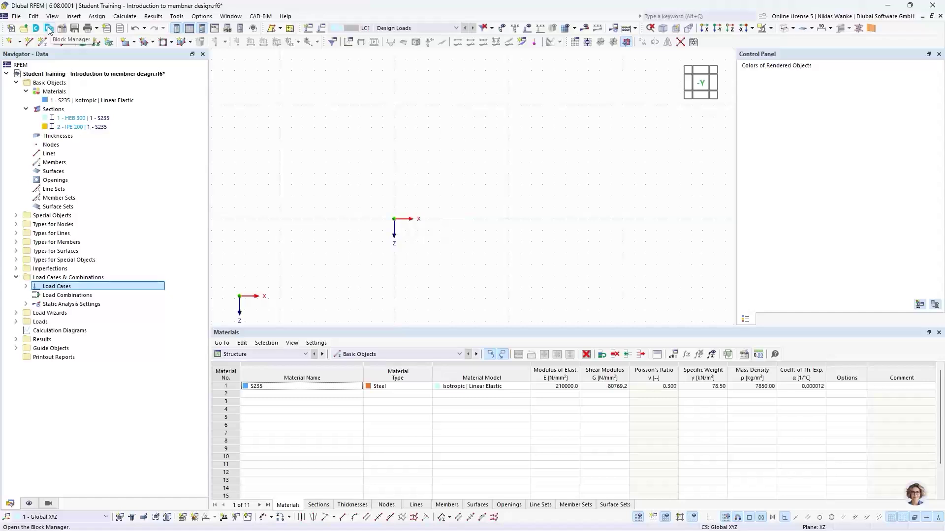
Open the Block Manager and preview the arch bridge block BRG001-a among the steel and aluminum bridges.
{"action": "left_click", "coordinate": [47, 30]}
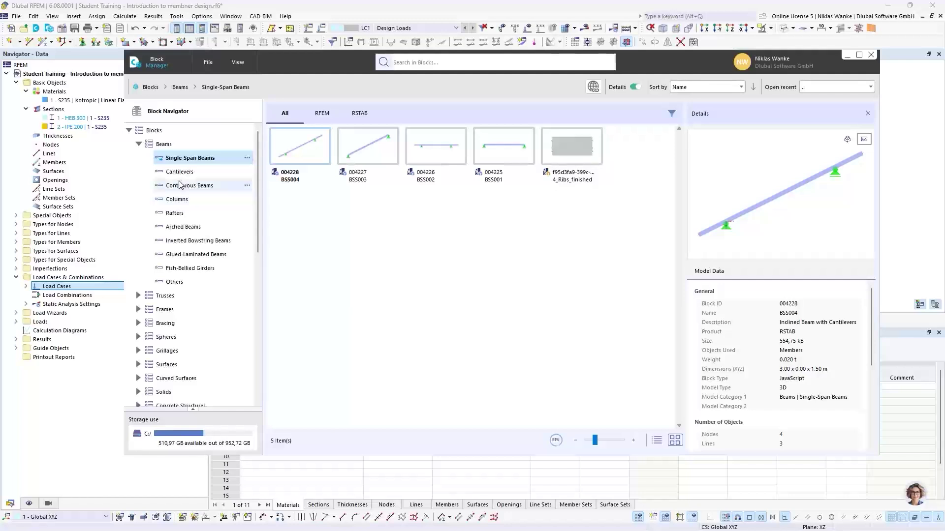
{"action": "left_click", "coordinate": [138, 144]}
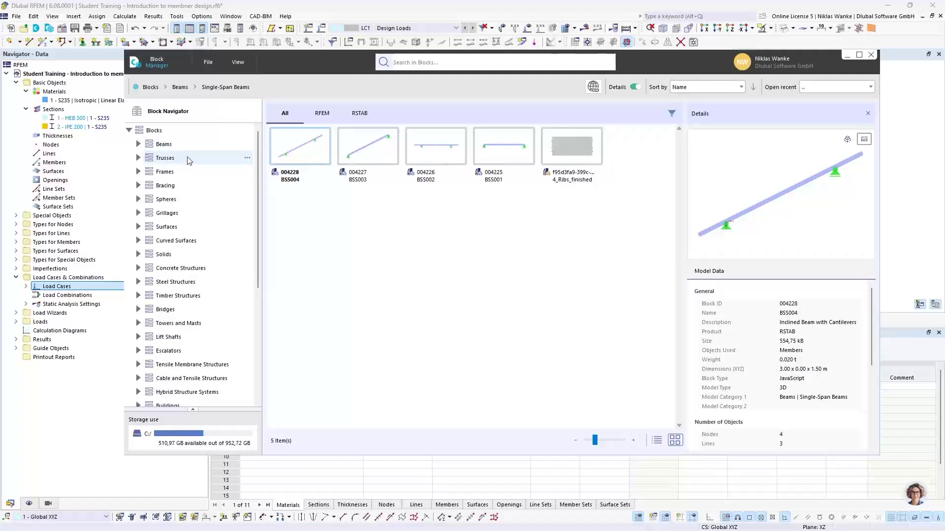
{"action": "left_click", "coordinate": [138, 310]}
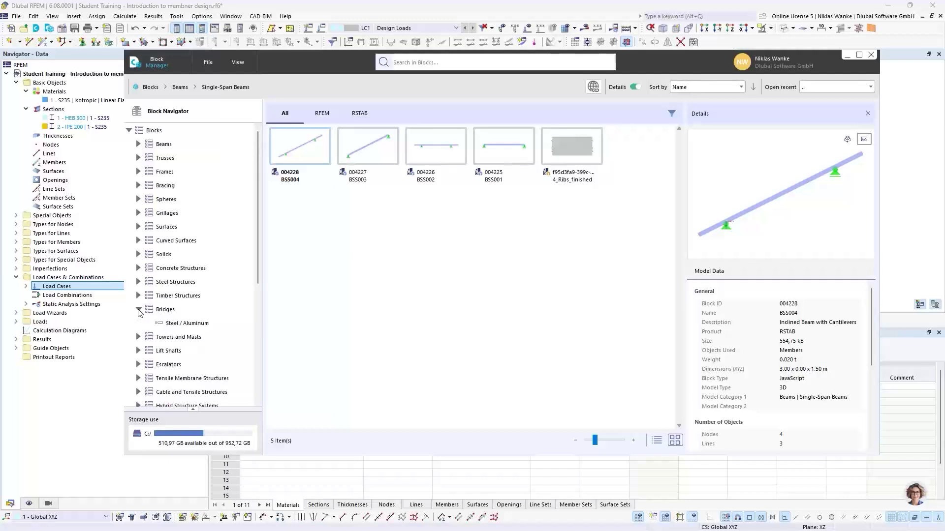
{"action": "left_click", "coordinate": [189, 324]}
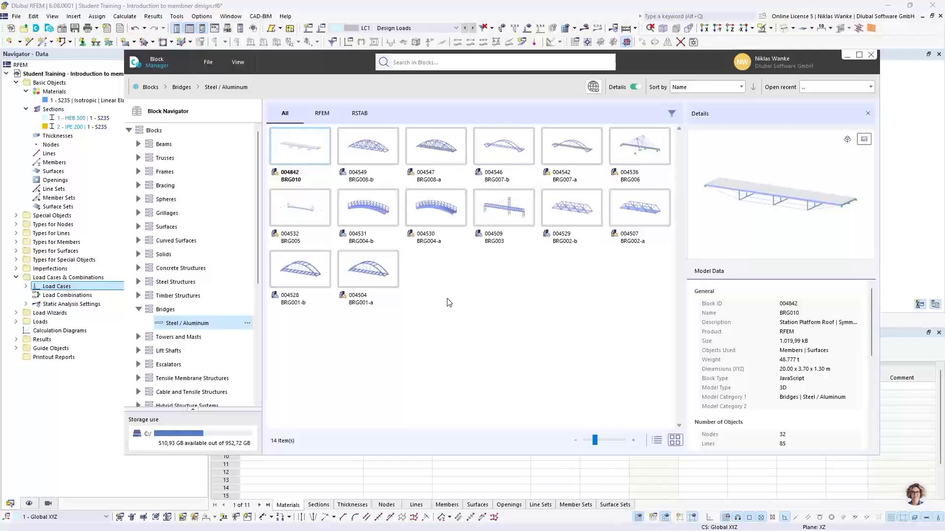
{"action": "left_click", "coordinate": [373, 276]}
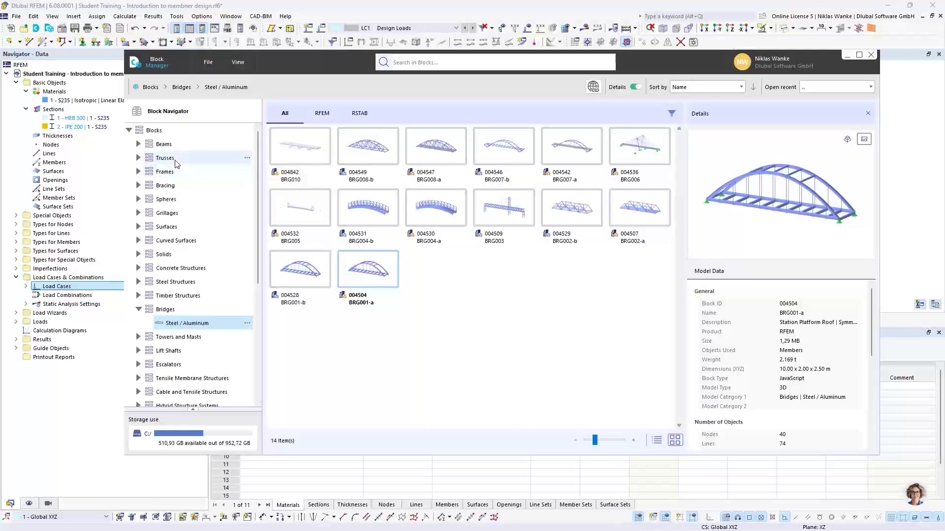
Find the parallel-chord truss block FT001-a among the 2D trusses and load it into the model.
{"action": "left_click", "coordinate": [138, 158]}
{"action": "left_click", "coordinate": [191, 160]}
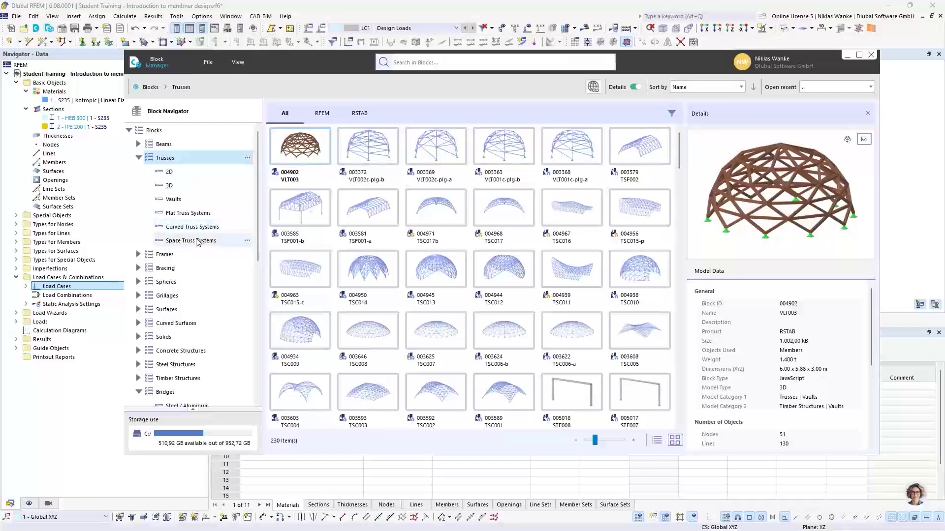
{"action": "left_click", "coordinate": [195, 174]}
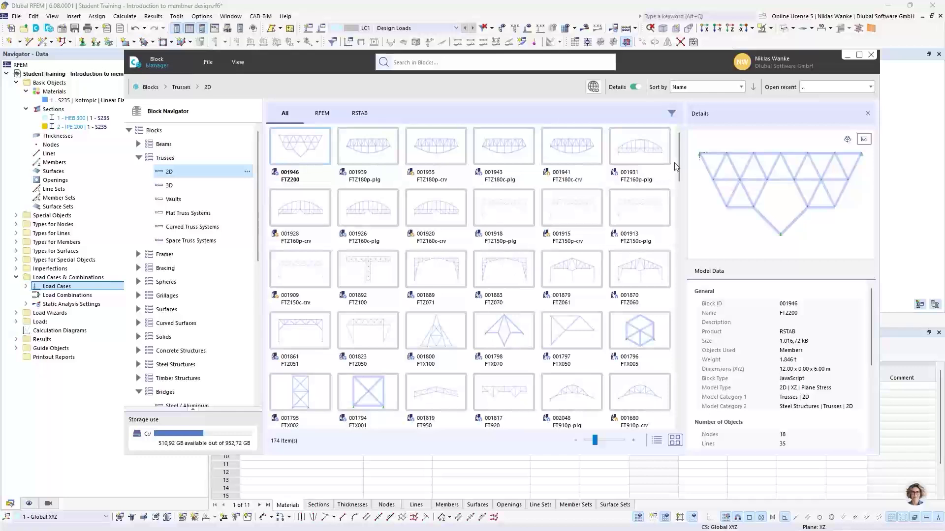
{"action": "scroll", "coordinate": [677, 156], "scroll_direction": "down", "scroll_amount": 3}
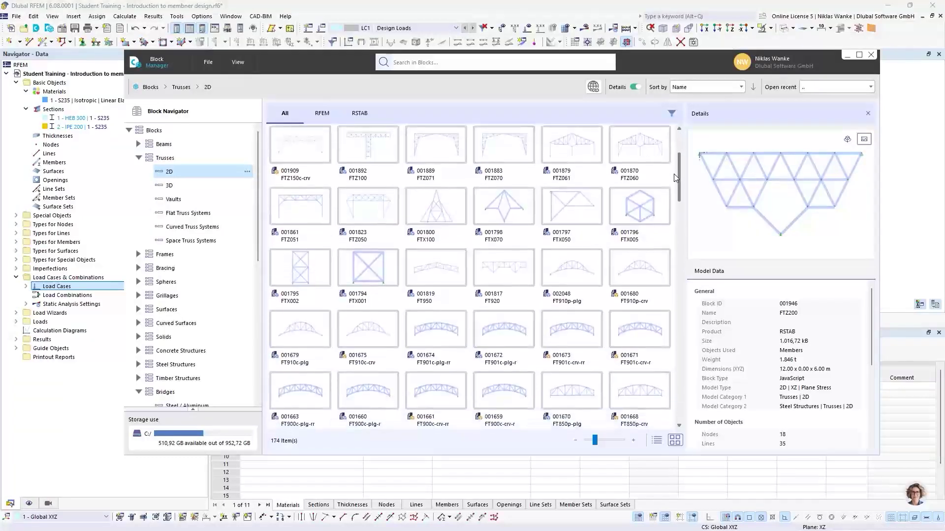
{"action": "left_click_drag", "start_coordinate": [675, 178], "coordinate": [664, 390]}
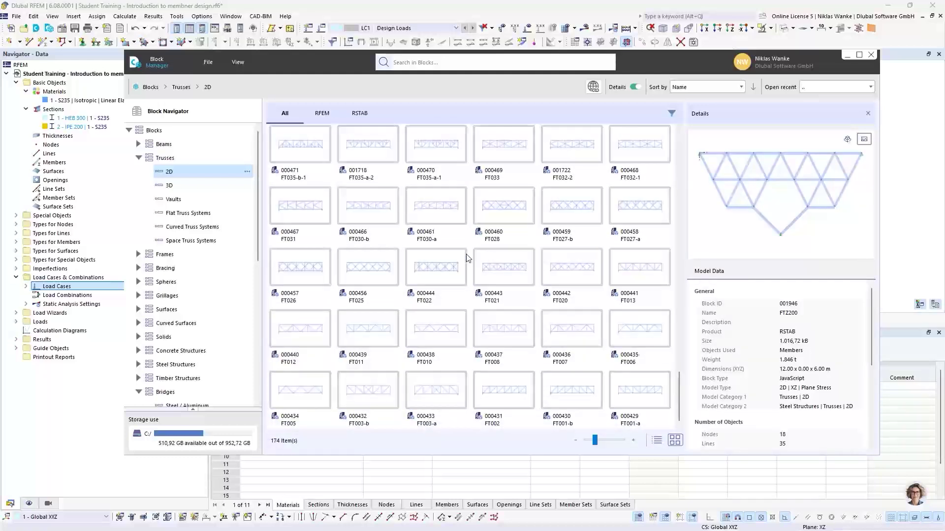
{"action": "left_click", "coordinate": [638, 394]}
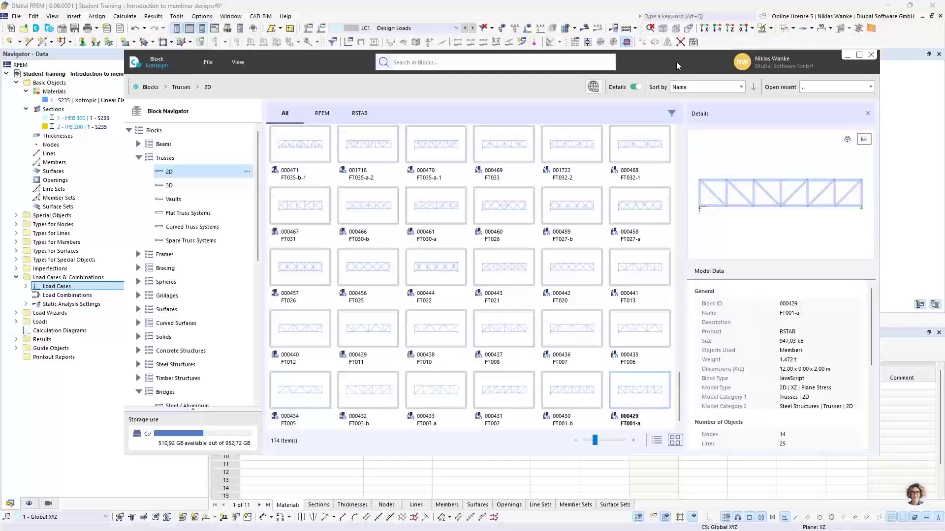
{"action": "left_click_drag", "start_coordinate": [676, 61], "coordinate": [706, 48]}
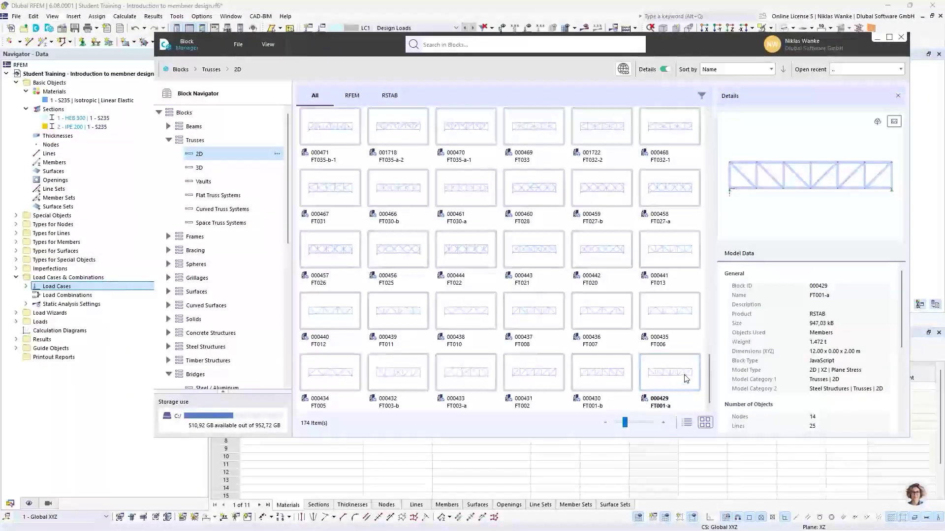
{"action": "double_click", "coordinate": [687, 379]}
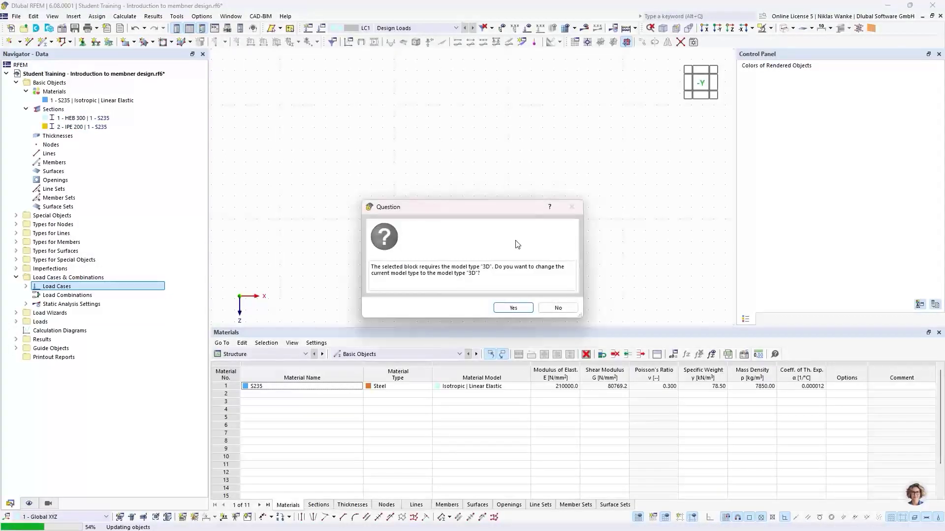
Accept changing the model type to 3D for the block and move the Edit Blocks dialog down to reveal the workspace.
{"action": "mouse_move", "coordinate": [442, 207]}
{"action": "left_mouse_down"}
{"action": "mouse_move", "coordinate": [452, 198]}
{"action": "mouse_move", "coordinate": [454, 215]}
{"action": "left_mouse_up"}
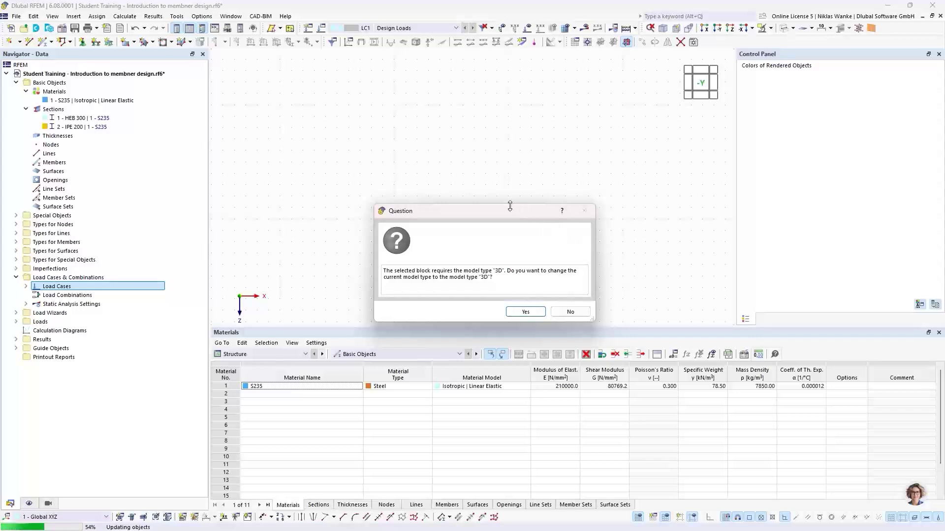
{"action": "left_click_drag", "start_coordinate": [493, 211], "coordinate": [502, 209]}
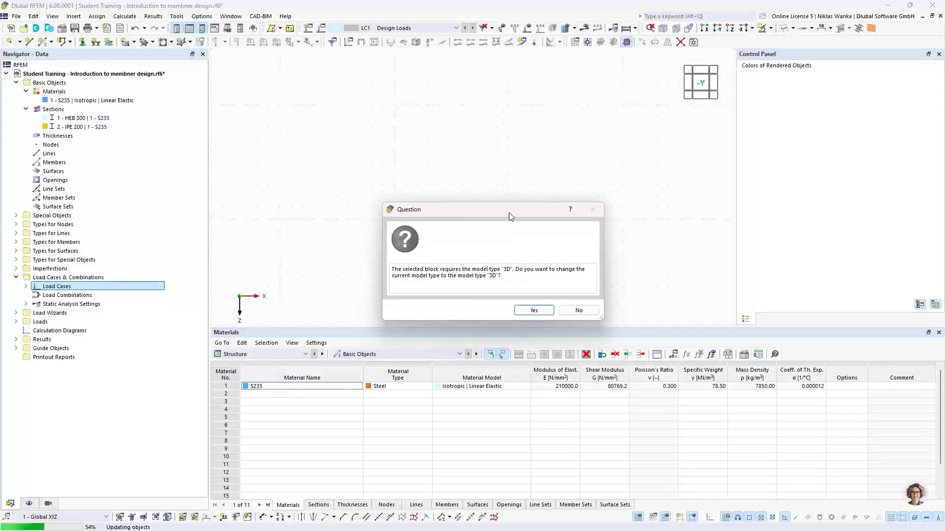
{"action": "mouse_move", "coordinate": [508, 212]}
{"action": "left_mouse_down"}
{"action": "mouse_move", "coordinate": [509, 222]}
{"action": "mouse_move", "coordinate": [508, 208]}
{"action": "mouse_move", "coordinate": [496, 214]}
{"action": "left_mouse_up"}
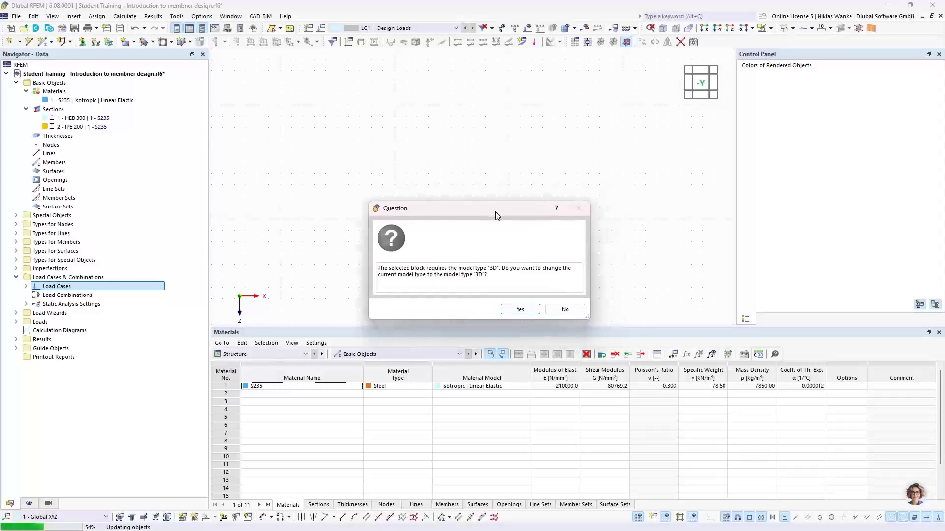
{"action": "left_click", "coordinate": [513, 309]}
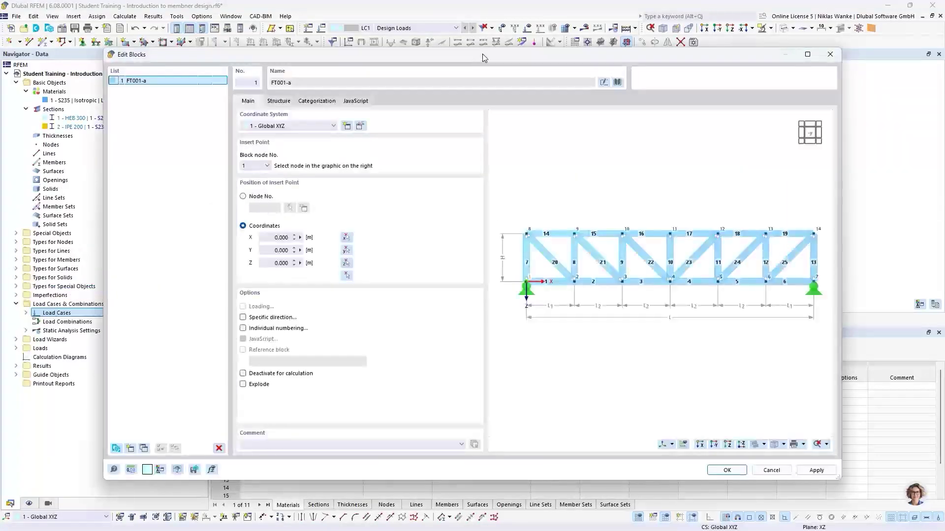
{"action": "mouse_move", "coordinate": [482, 58]}
{"action": "left_mouse_down"}
{"action": "mouse_move", "coordinate": [536, 42]}
{"action": "mouse_move", "coordinate": [481, 66]}
{"action": "mouse_move", "coordinate": [537, 51]}
{"action": "mouse_move", "coordinate": [476, 81]}
{"action": "mouse_move", "coordinate": [479, 70]}
{"action": "left_mouse_up"}
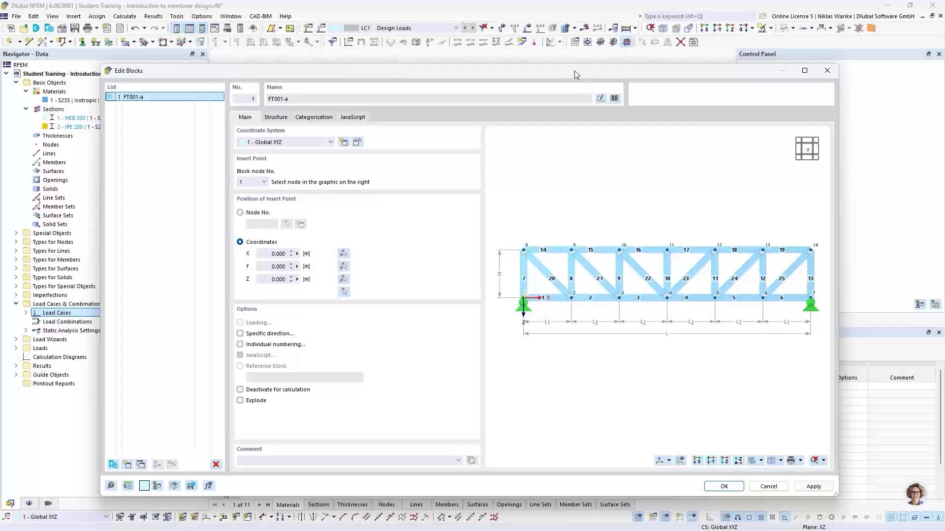
{"action": "left_click_drag", "start_coordinate": [560, 69], "coordinate": [566, 292]}
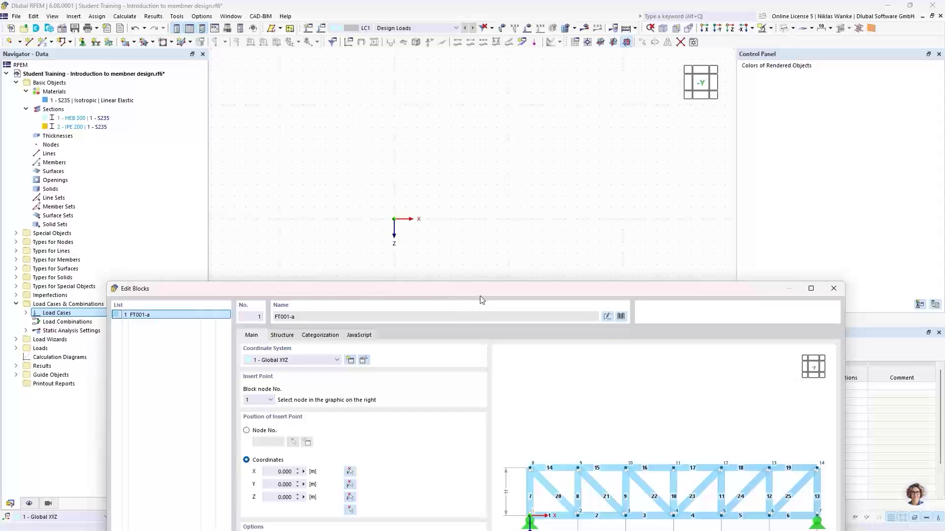
In the truss block's structure parameters, set the outer and inner bay lengths to 3 m each.
{"action": "left_click_drag", "start_coordinate": [480, 297], "coordinate": [492, 79]}
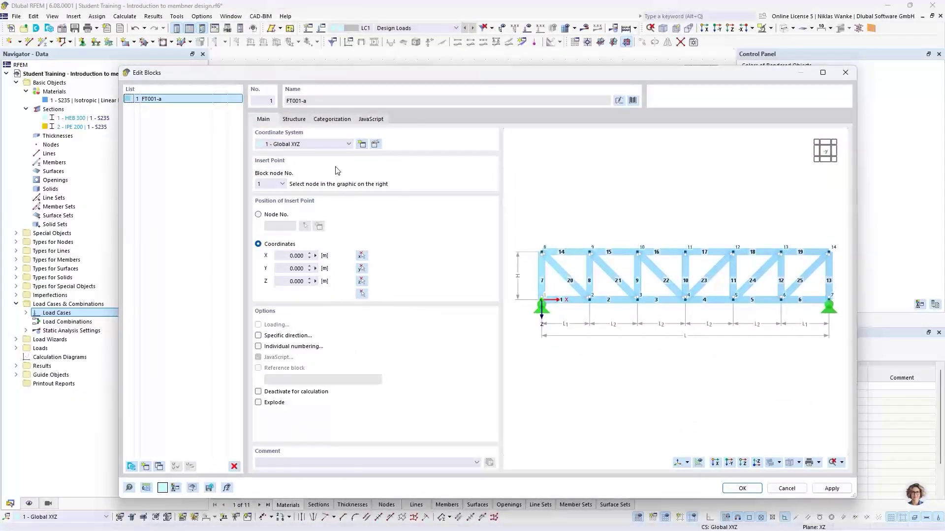
{"action": "left_click", "coordinate": [295, 120]}
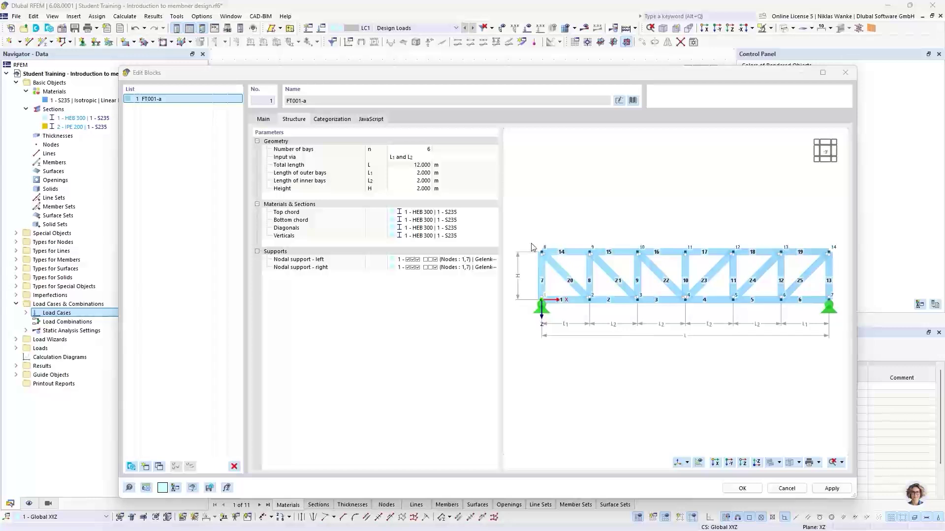
{"action": "left_click", "coordinate": [406, 174]}
{"action": "type", "text": "3"}
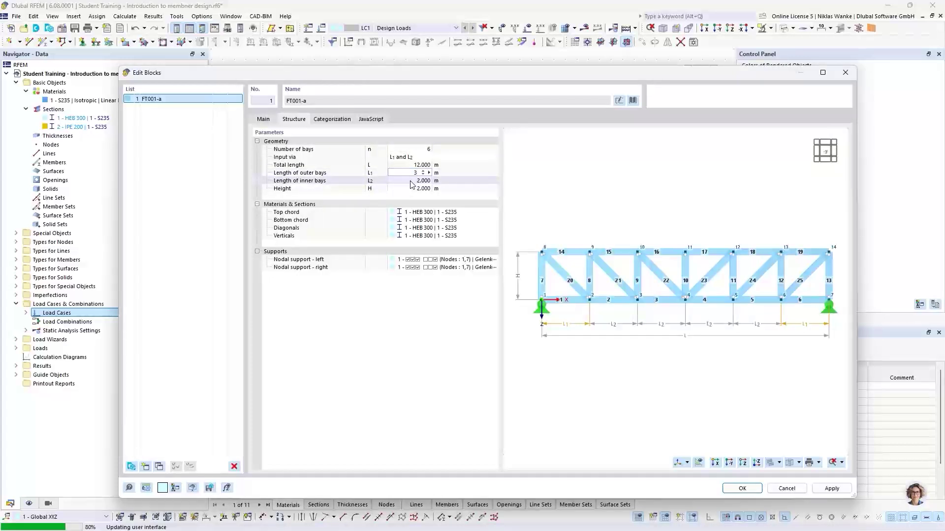
{"action": "left_click", "coordinate": [410, 182]}
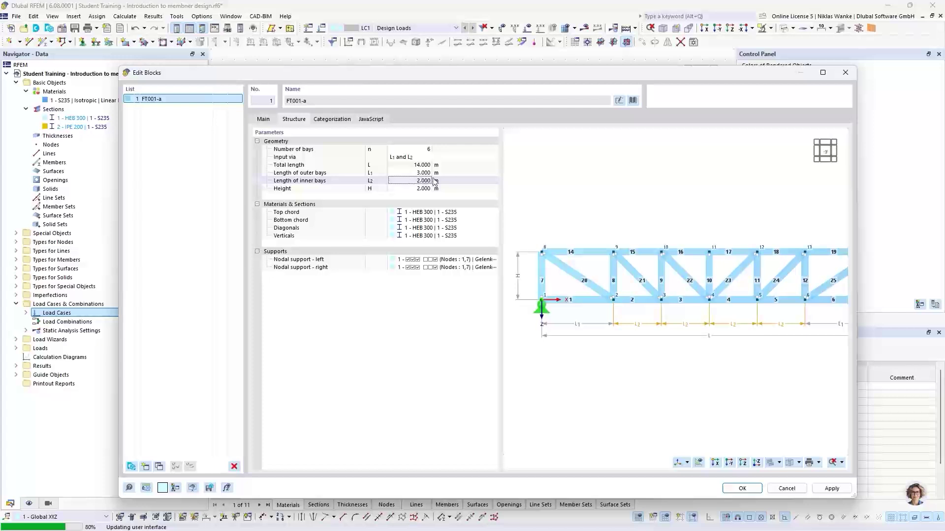
{"action": "left_click", "coordinate": [406, 174]}
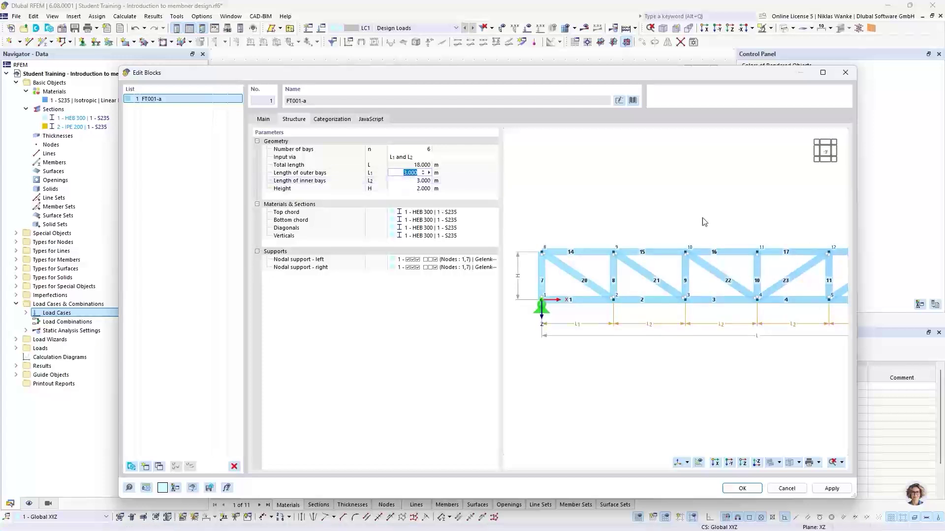
{"action": "key", "text": "Return"}
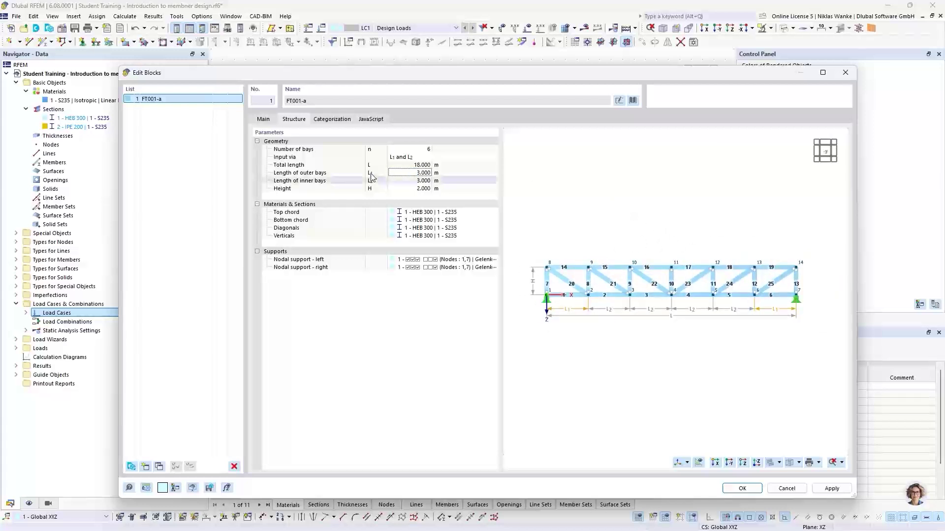
Set the truss height H to 2.5 m.
{"action": "left_click", "coordinate": [404, 188]}
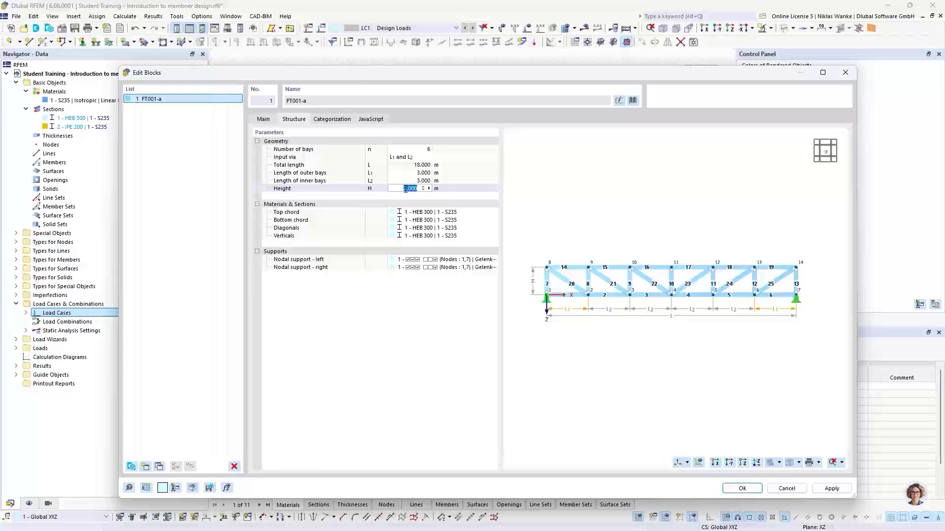
{"action": "type", "text": "2,5"}
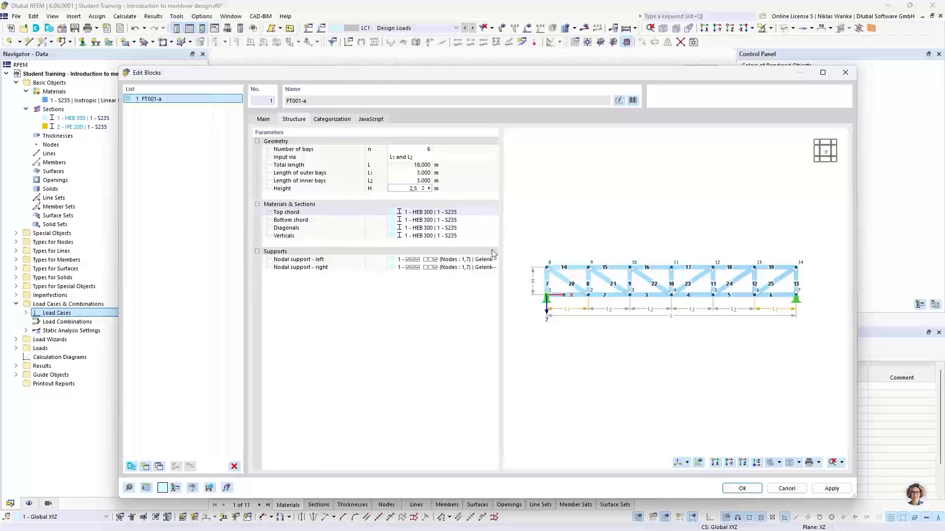
{"action": "key", "text": "Return"}
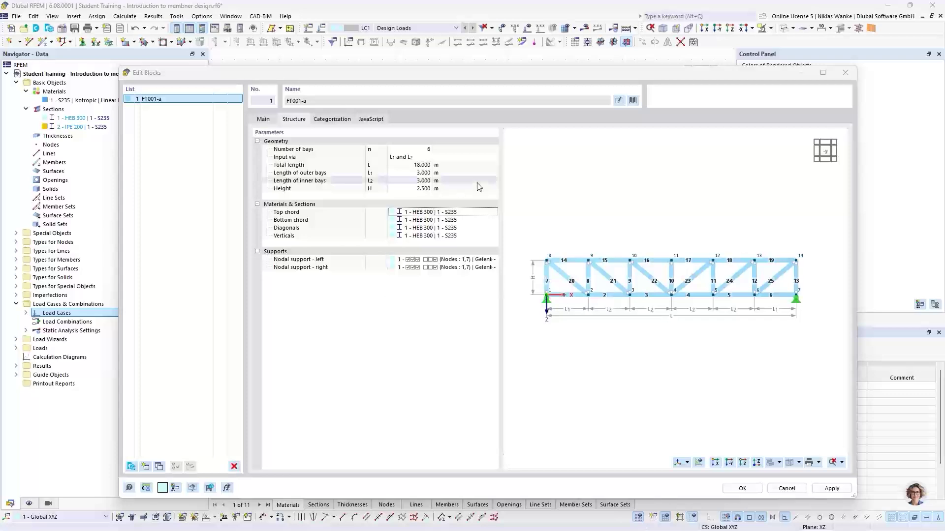
Create a new HEA 300 section (DIN 1025-3:1994-03, Ferona) in S235 and assign it to the top chord.
{"action": "left_click", "coordinate": [478, 213]}
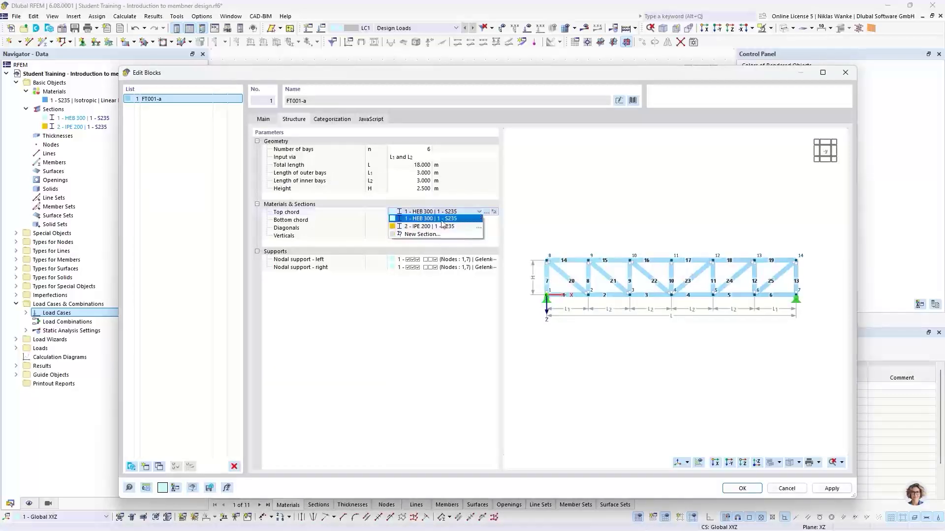
{"action": "left_click", "coordinate": [424, 235]}
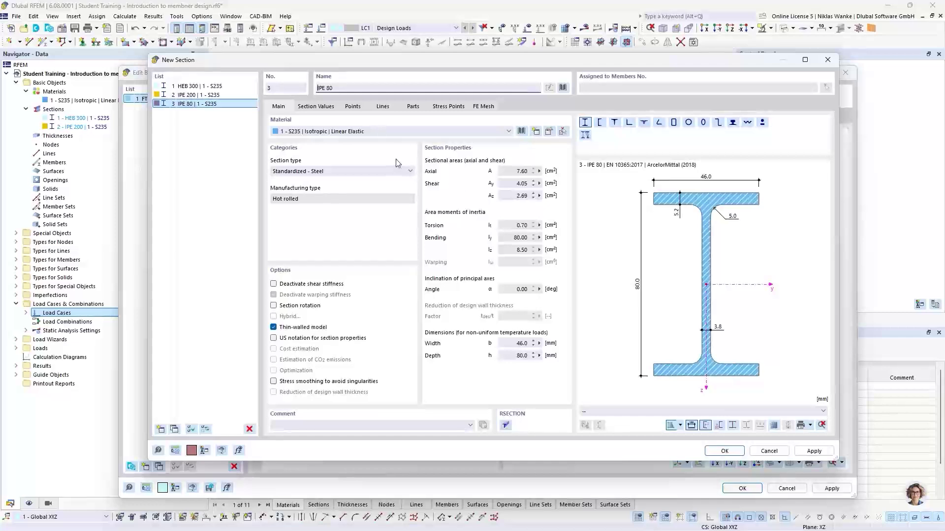
{"action": "triple_click", "coordinate": [348, 93]}
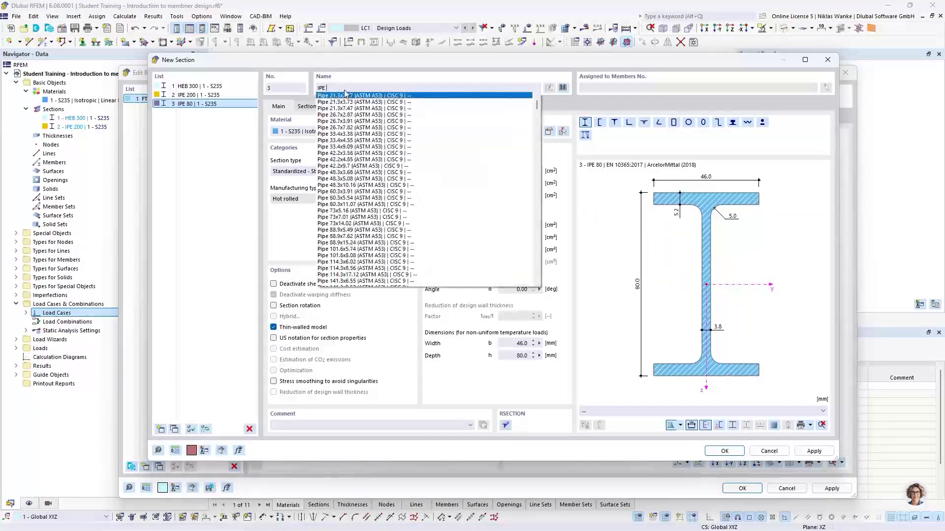
{"action": "key", "text": "BackSpace"}
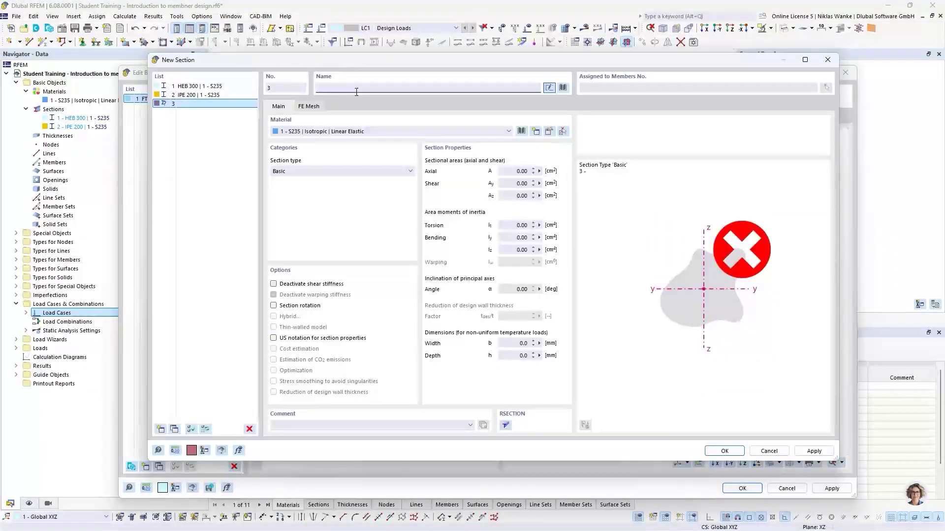
{"action": "type", "text": "HEA"}
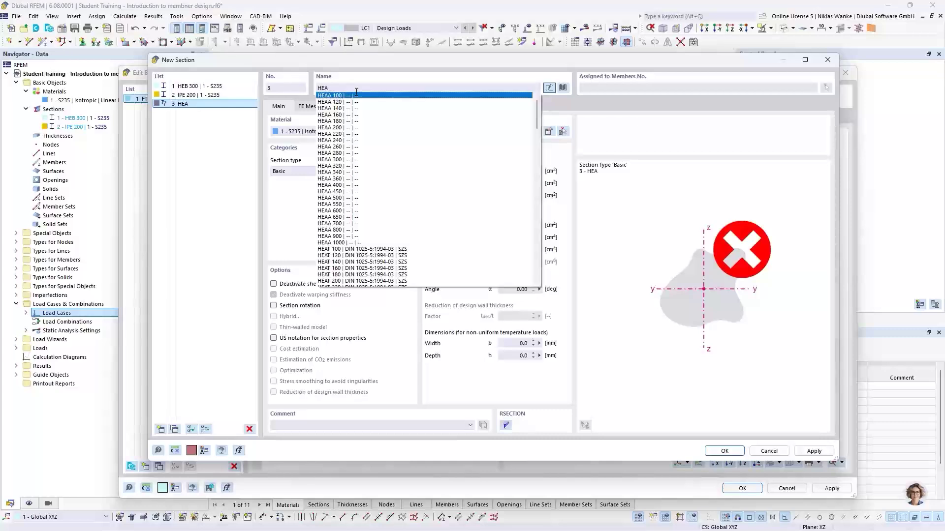
{"action": "type", "text": " 300"}
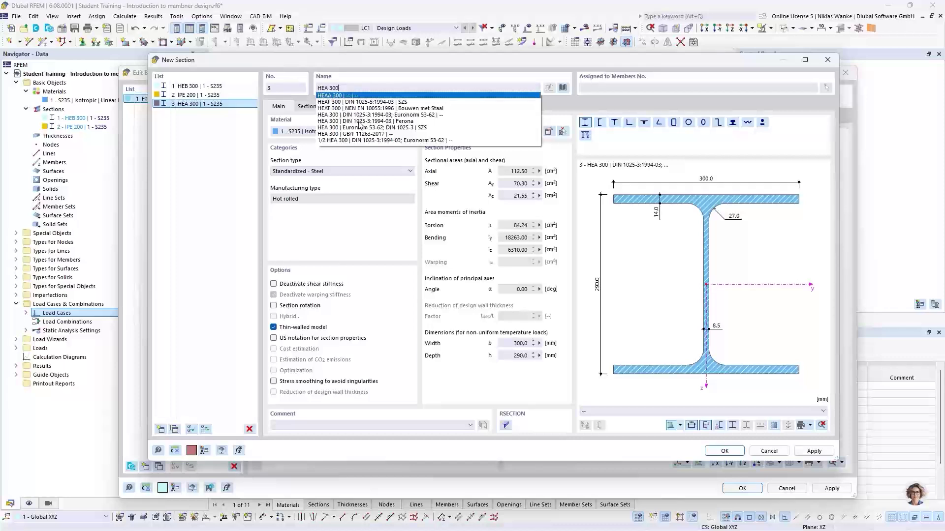
{"action": "left_click", "coordinate": [358, 121]}
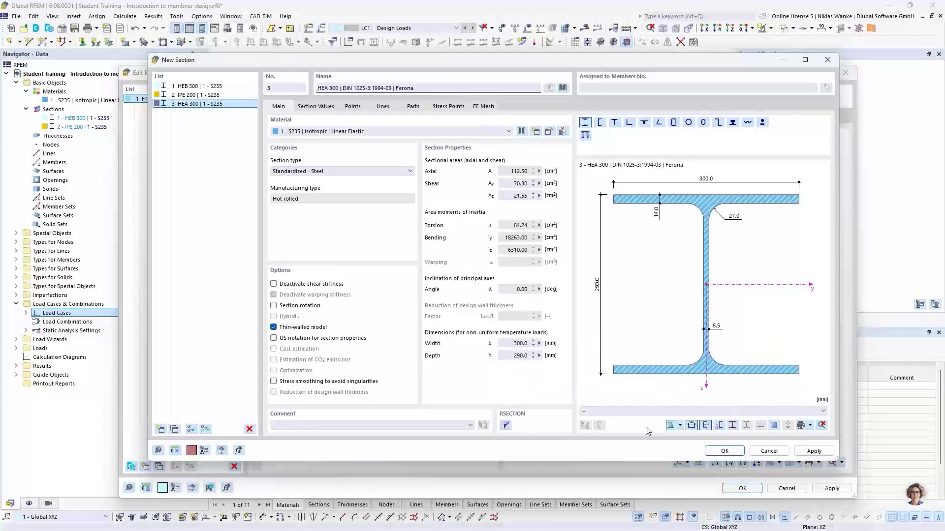
{"action": "left_click", "coordinate": [724, 452]}
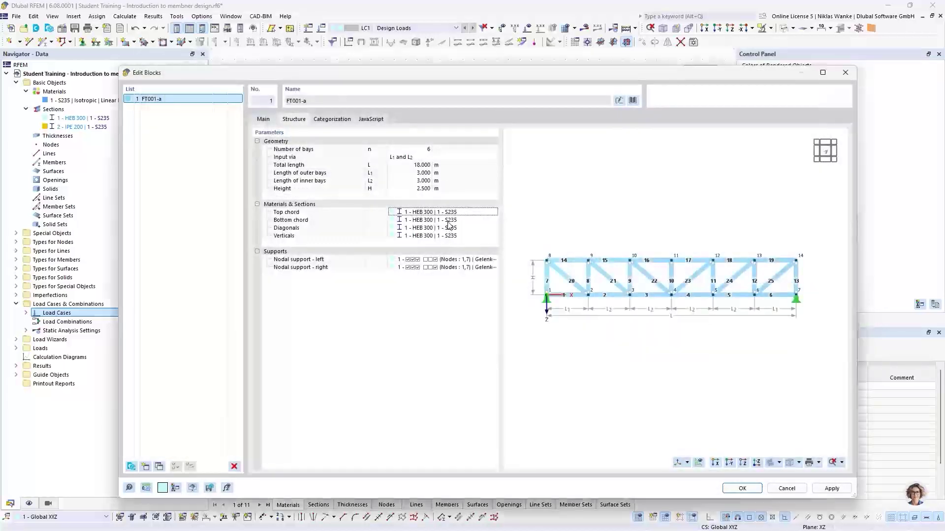
Assign the existing HEA 300 section to the truss's bottom chord.
{"action": "left_click", "coordinate": [420, 220]}
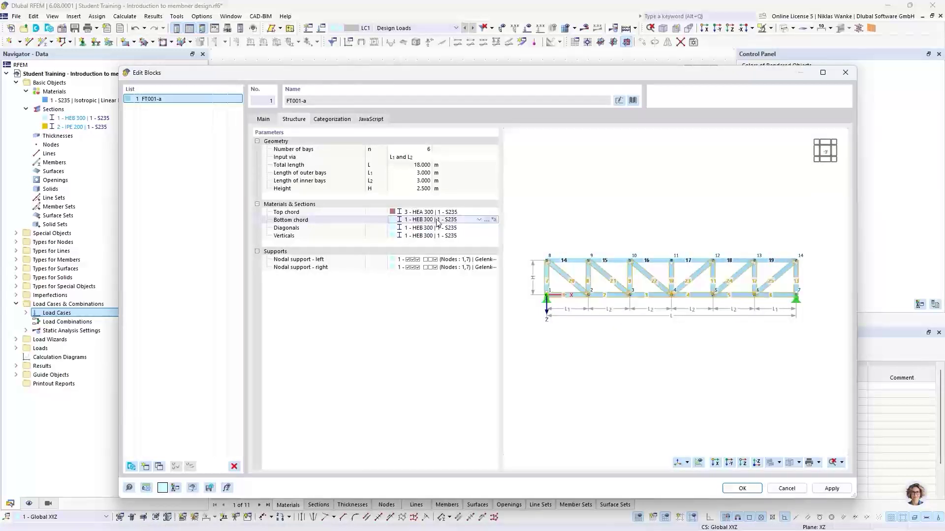
{"action": "left_click", "coordinate": [437, 222]}
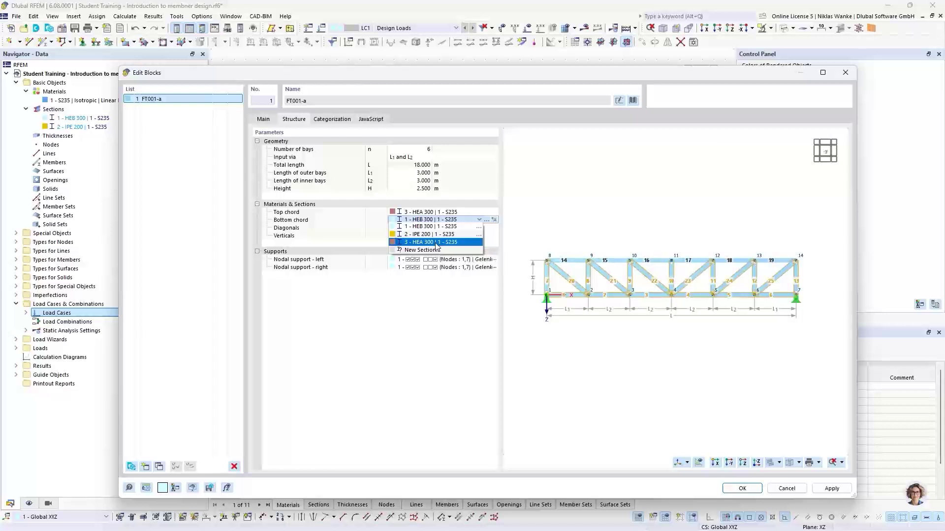
{"action": "left_click", "coordinate": [435, 243]}
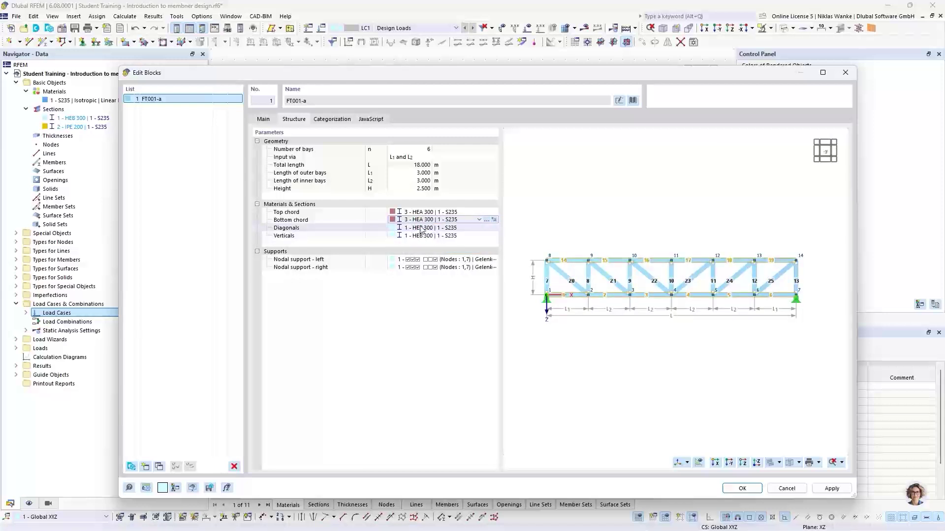
Create a new IPE 160 section (British Steel) in S235 and assign it to the truss diagonals.
{"action": "left_click", "coordinate": [451, 228]}
{"action": "left_click", "coordinate": [478, 228]}
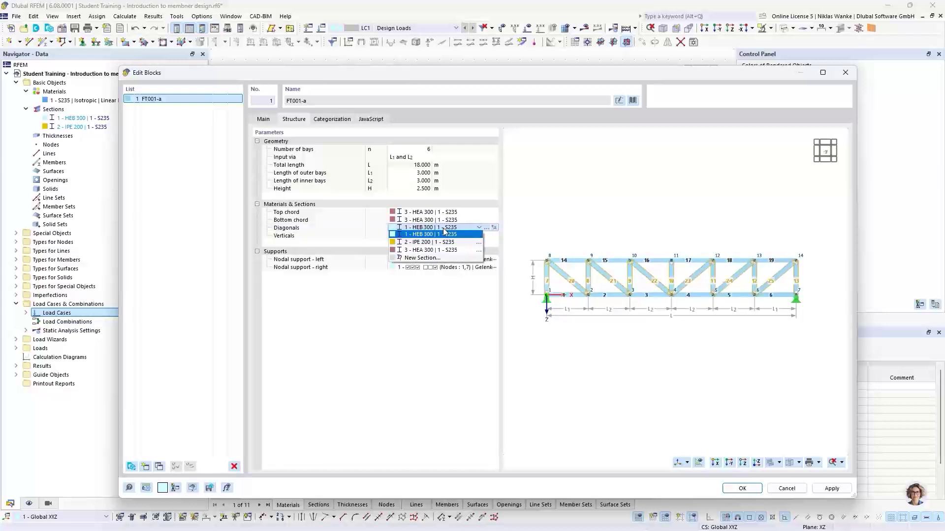
{"action": "left_click", "coordinate": [421, 258]}
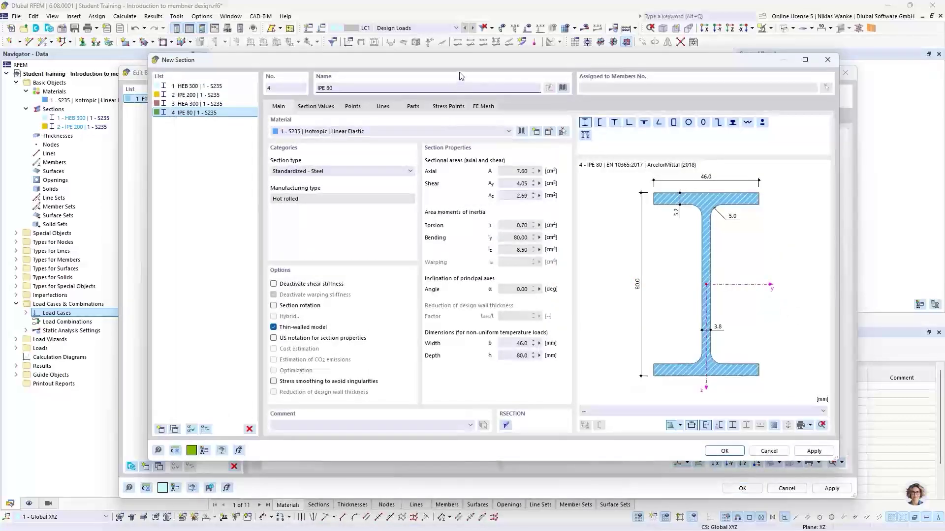
{"action": "left_click", "coordinate": [348, 87]}
{"action": "key", "text": "BackSpace"}
{"action": "key", "text": "BackSpace"}
{"action": "type", "text": "16"}
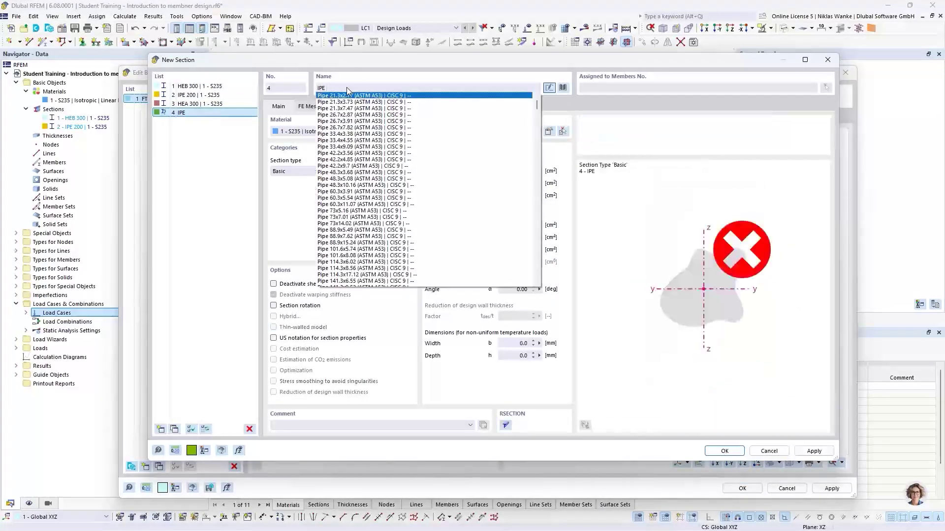
{"action": "type", "text": "0"}
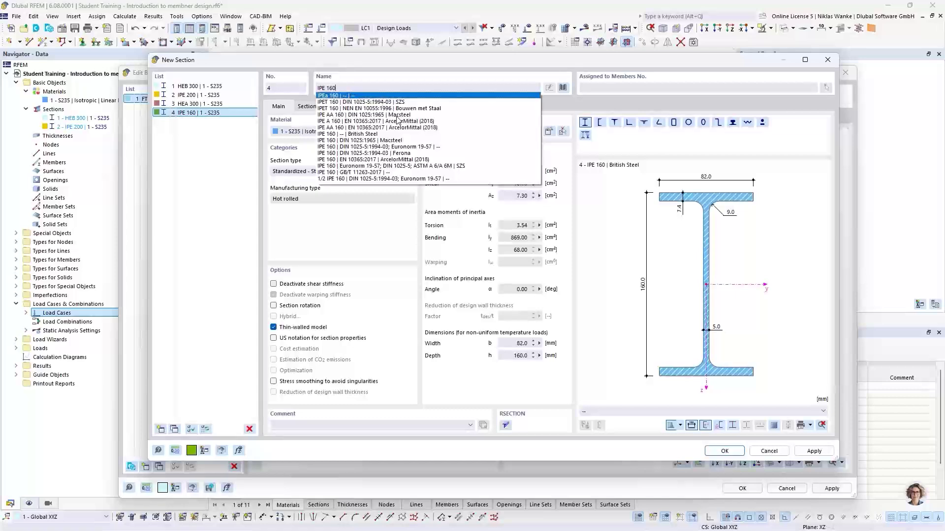
{"action": "left_click", "coordinate": [393, 142]}
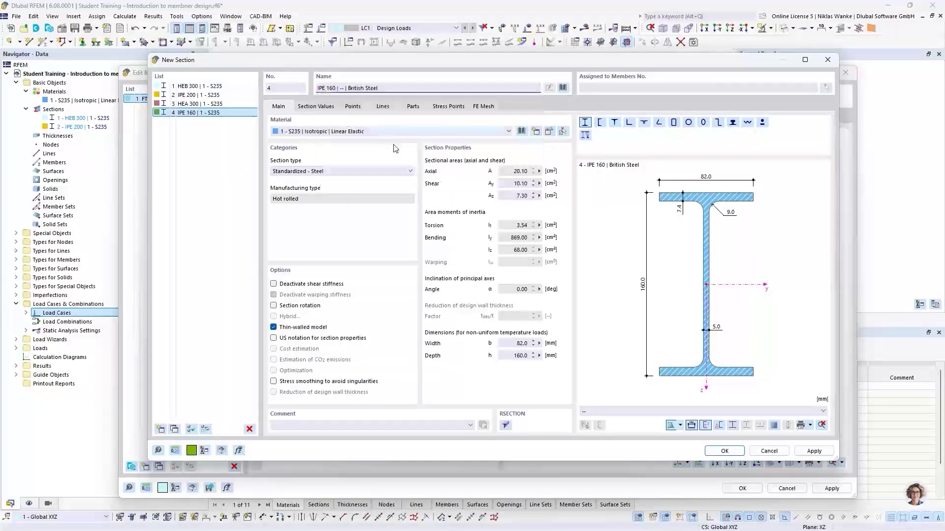
{"action": "left_click", "coordinate": [723, 451]}
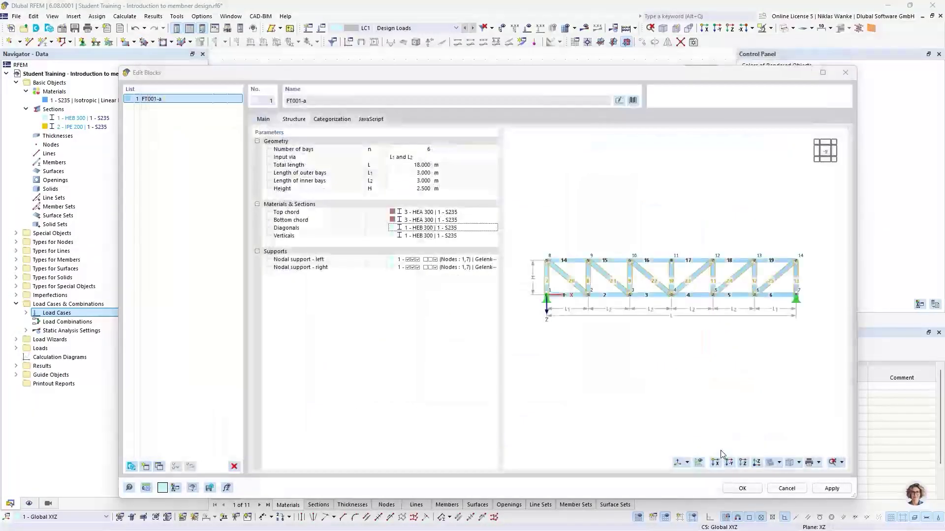
Create a new HEA 160 section (DIN 1025-3:1994-03, Ferona) in S235 and assign it to the truss verticals.
{"action": "left_click", "coordinate": [437, 236]}
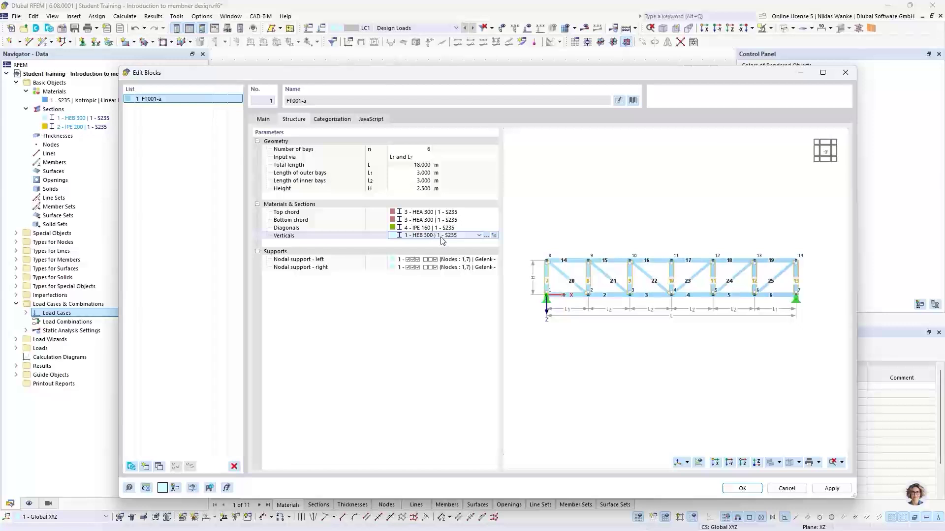
{"action": "left_click", "coordinate": [479, 236]}
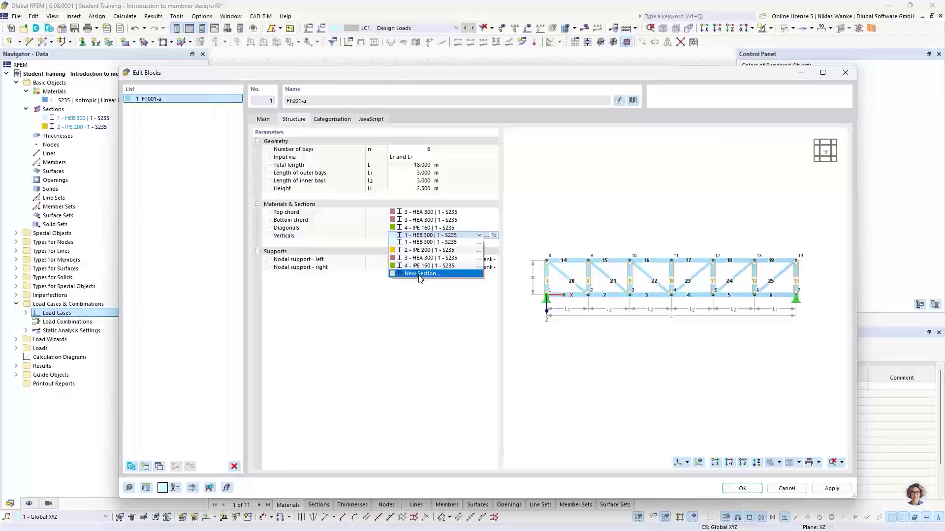
{"action": "left_click", "coordinate": [421, 275]}
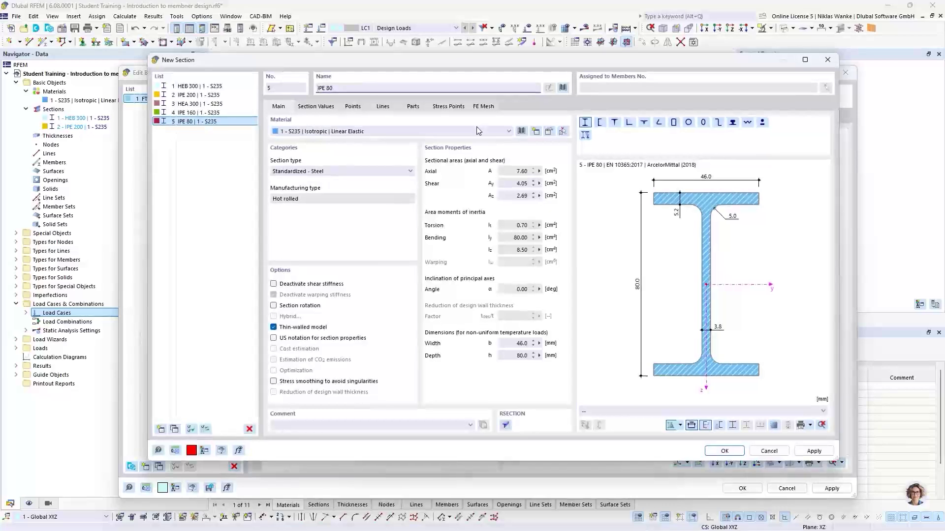
{"action": "key", "text": "BackSpace"}
{"action": "key", "text": "BackSpace"}
{"action": "key", "text": "BackSpace"}
{"action": "key", "text": "BackSpace"}
{"action": "key", "text": "BackSpace"}
{"action": "key", "text": "BackSpace"}
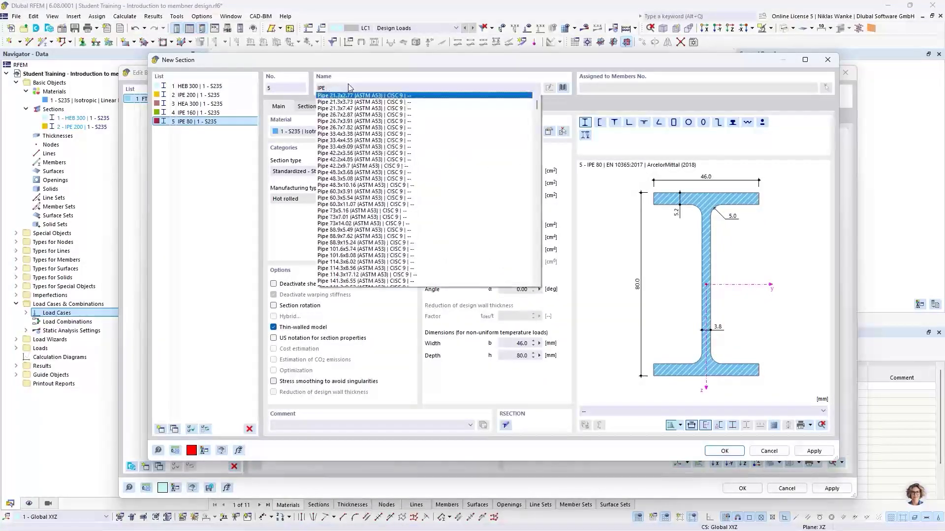
{"action": "type", "text": "H"}
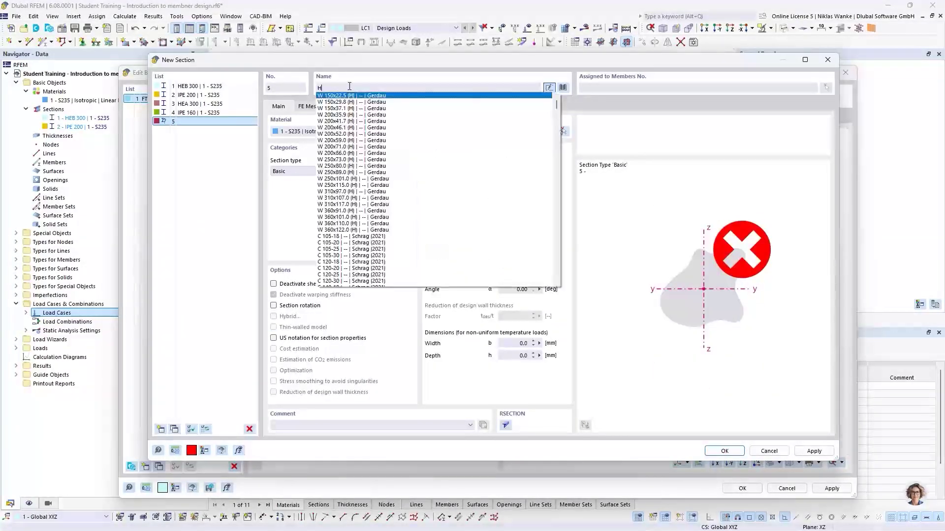
{"action": "type", "text": "EA 1"}
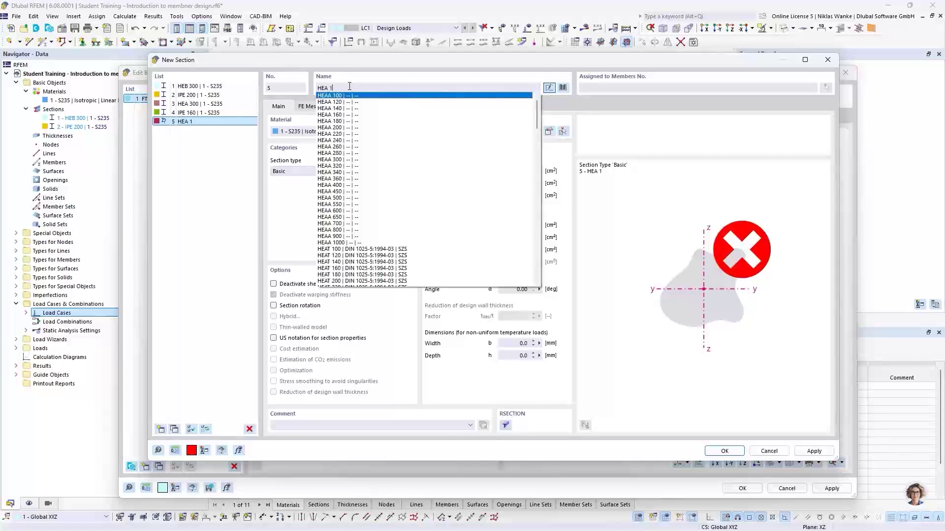
{"action": "type", "text": "60"}
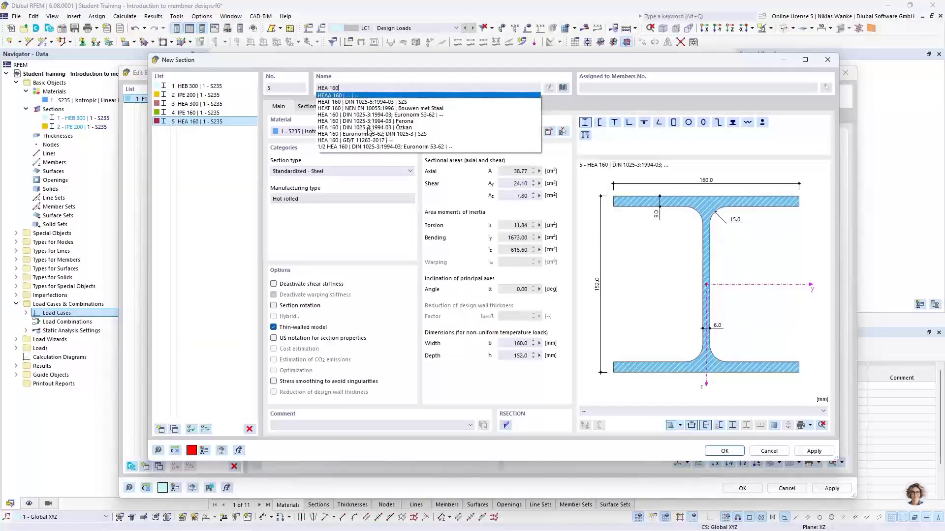
{"action": "left_click", "coordinate": [374, 122]}
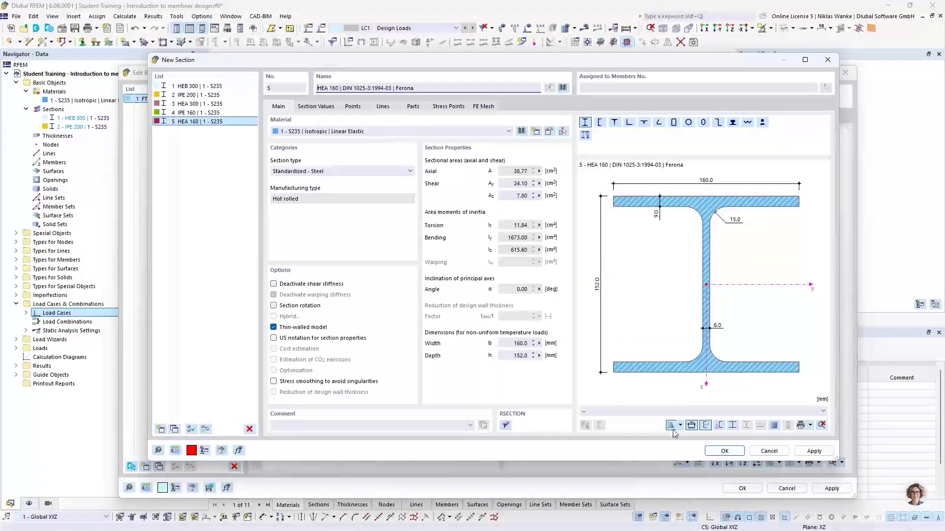
{"action": "left_click", "coordinate": [725, 452]}
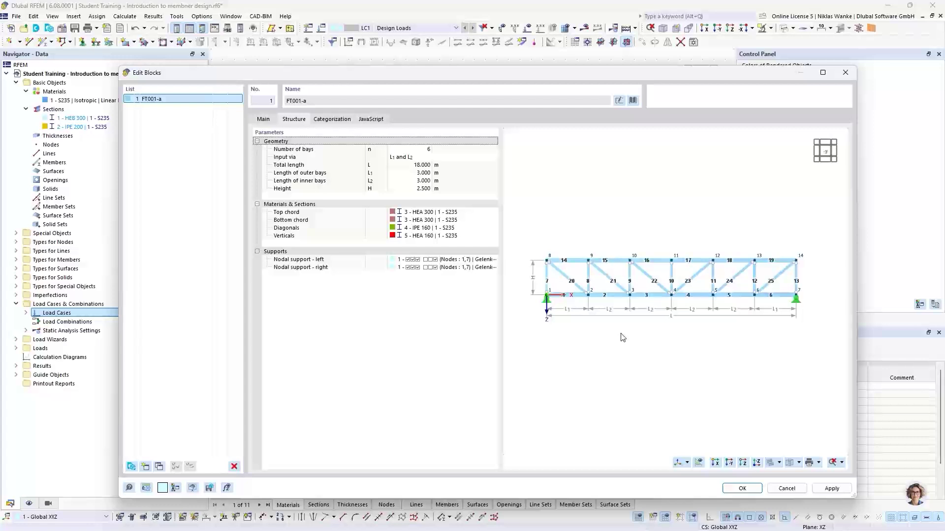
Edit the truss's hinged nodal support (Gelenkig) so that rotation about the X axis (φX) is also restrained.
{"action": "middle_click_drag", "start_coordinate": [621, 335], "coordinate": [625, 333]}
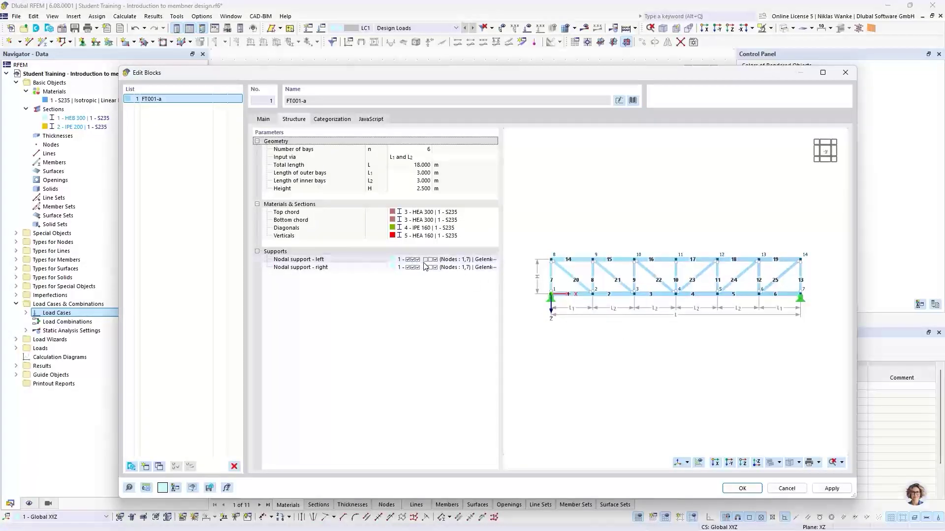
{"action": "left_click", "coordinate": [426, 260]}
{"action": "left_click", "coordinate": [479, 260]}
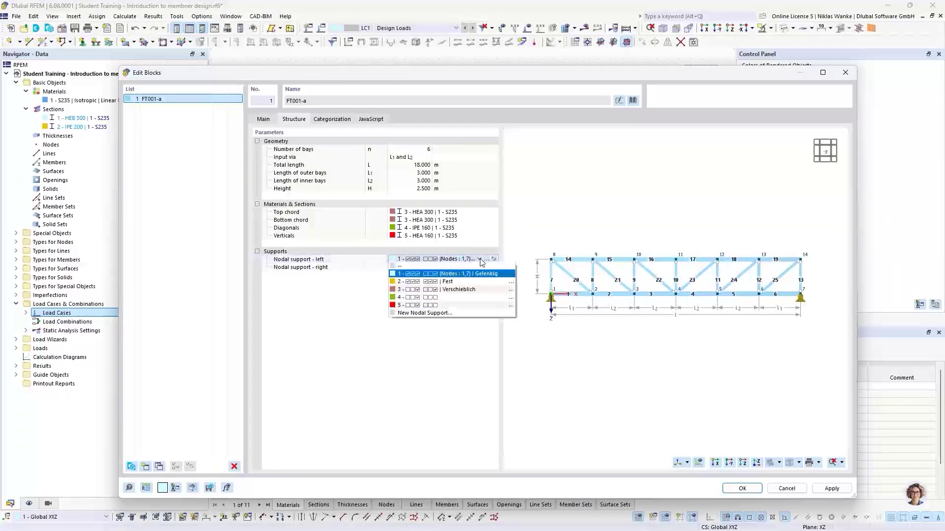
{"action": "left_click", "coordinate": [480, 260]}
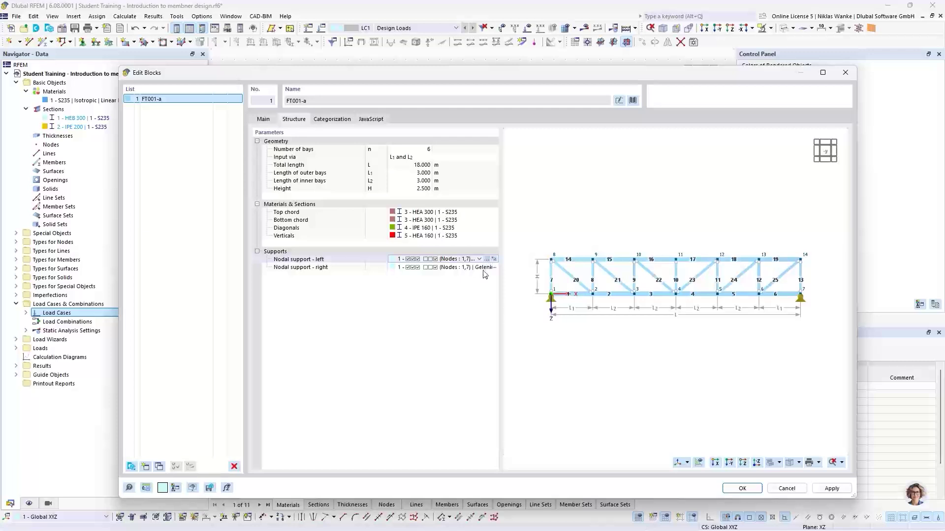
{"action": "left_click", "coordinate": [487, 260]}
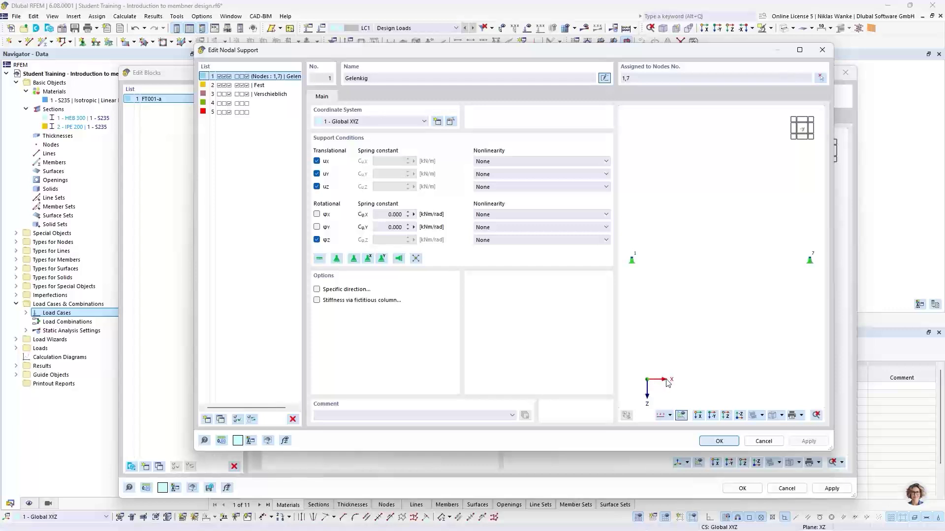
{"action": "left_click", "coordinate": [317, 214]}
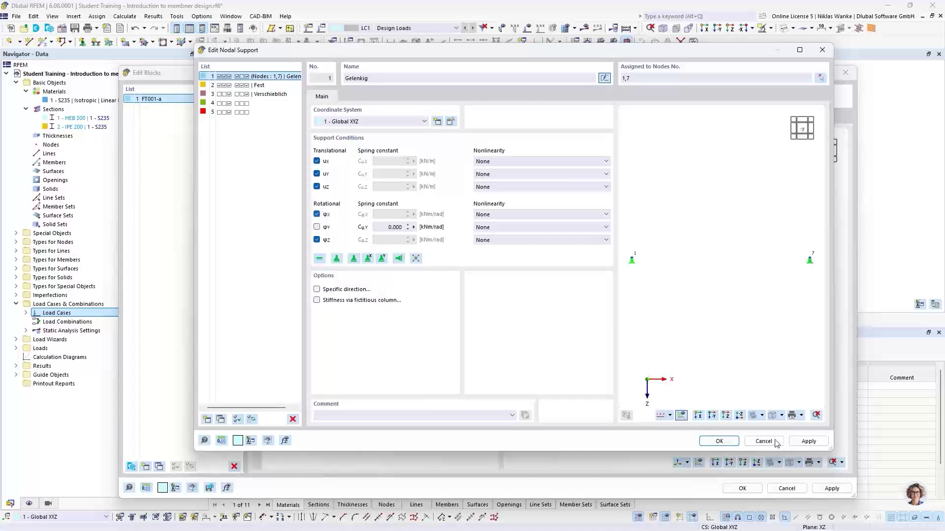
{"action": "left_click", "coordinate": [725, 441]}
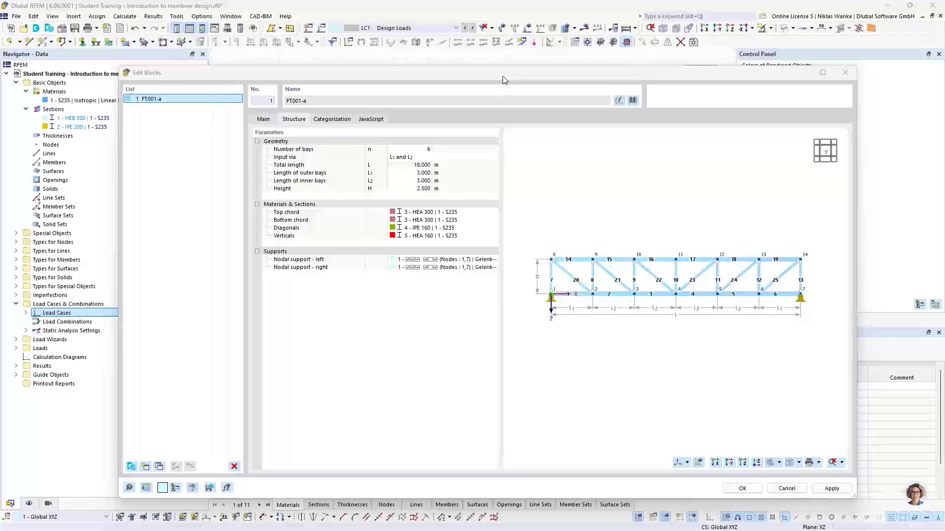
Examine the block's JavaScript code, unlock it for editing, and compare its input definitions with the structure parameters.
{"action": "left_click_drag", "start_coordinate": [505, 73], "coordinate": [469, 67]}
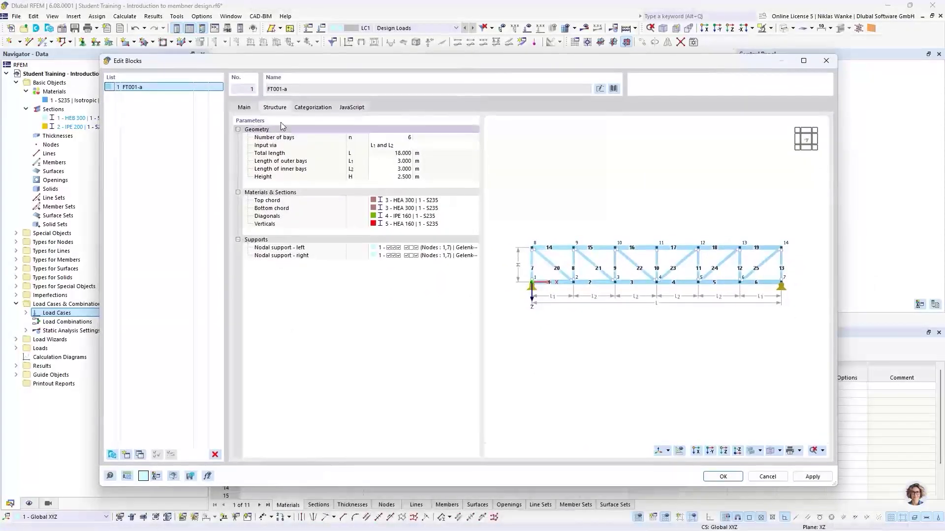
{"action": "left_click_drag", "start_coordinate": [352, 66], "coordinate": [367, 66]}
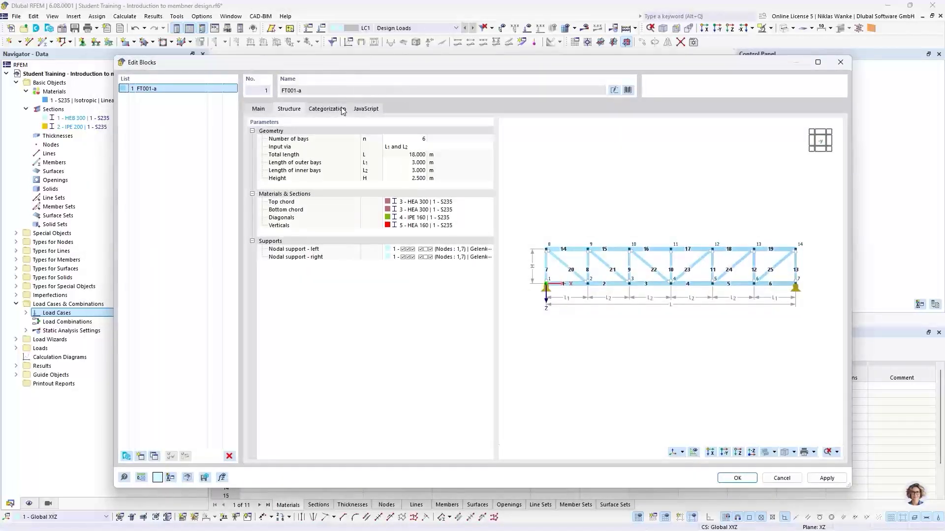
{"action": "left_click", "coordinate": [366, 110]}
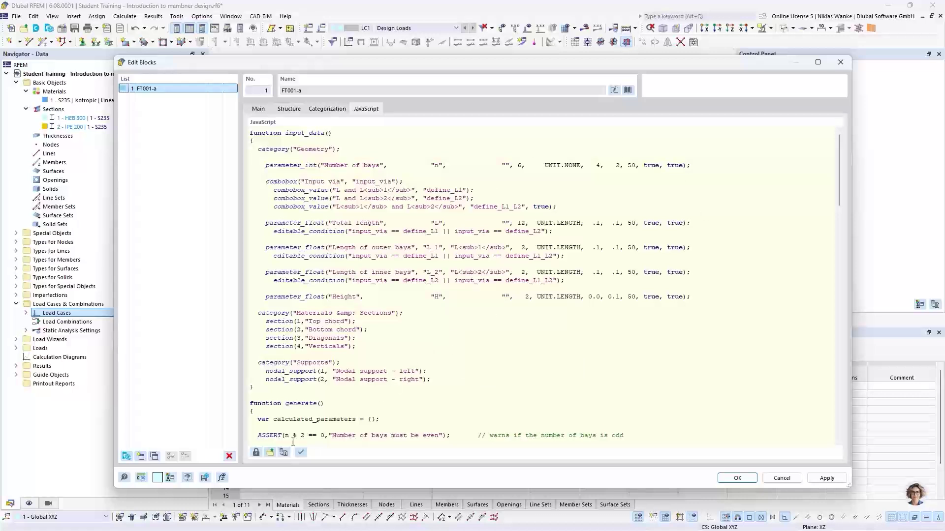
{"action": "left_click", "coordinate": [256, 452]}
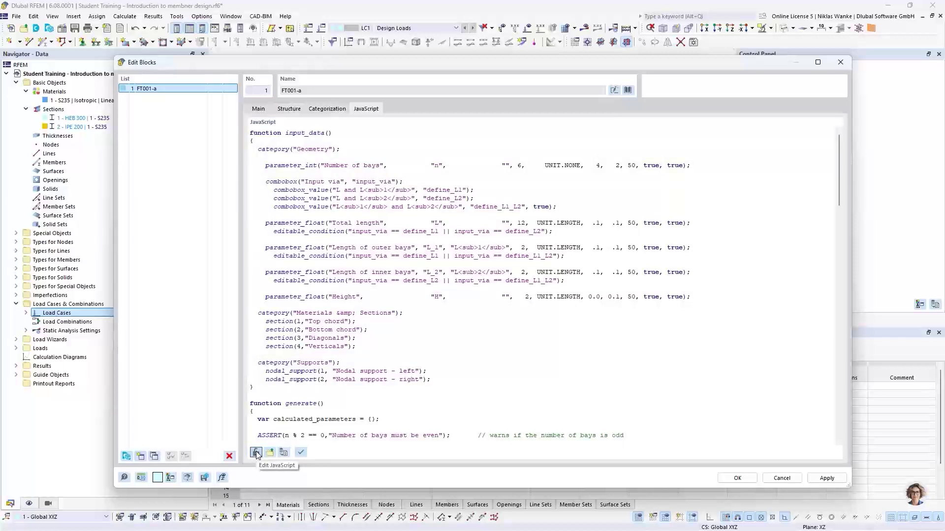
{"action": "left_click", "coordinate": [256, 452]}
{"action": "scroll", "coordinate": [677, 326], "scroll_direction": "down", "scroll_amount": 12}
{"action": "scroll", "coordinate": [422, 265], "scroll_direction": "up", "scroll_amount": 12}
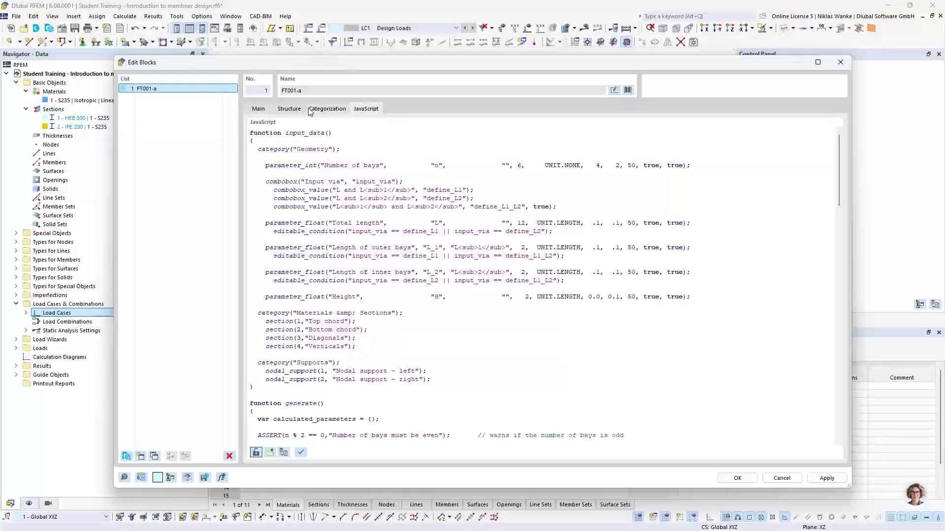
{"action": "left_click", "coordinate": [291, 109]}
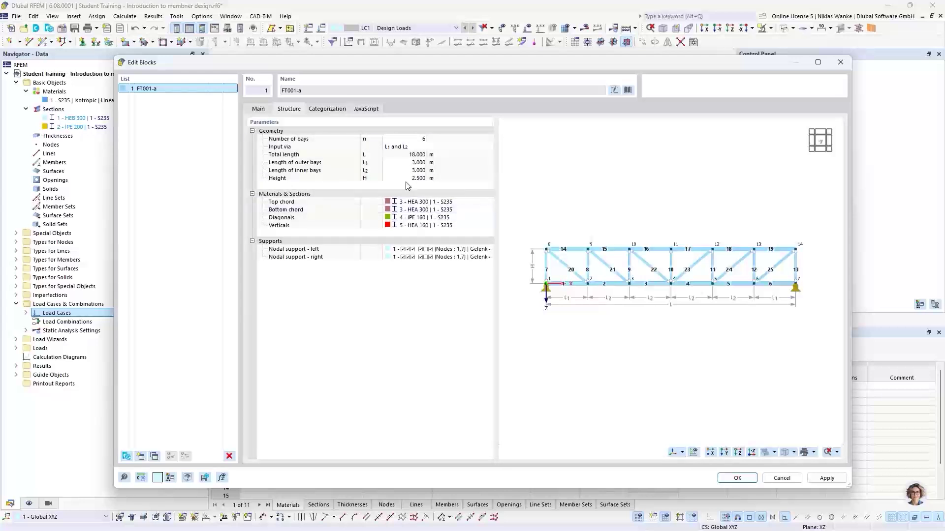
{"action": "left_click", "coordinate": [368, 109]}
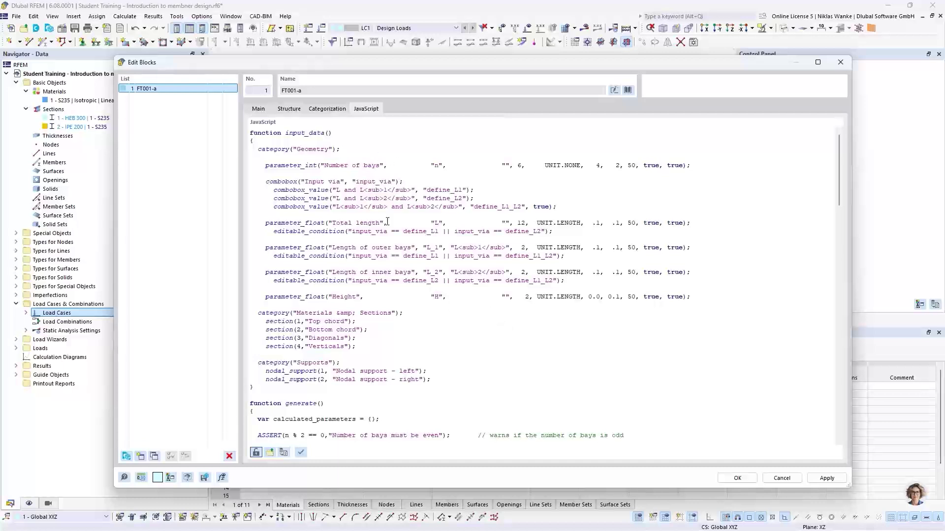
{"action": "left_click", "coordinate": [289, 109]}
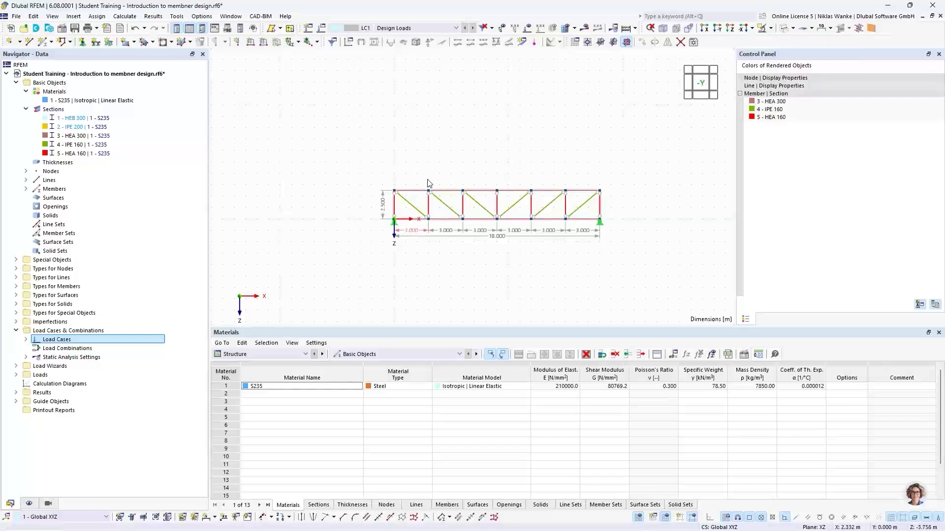
Display the generated truss as a solid model.
{"action": "scroll", "coordinate": [468, 202], "scroll_direction": "up", "scroll_amount": 3}
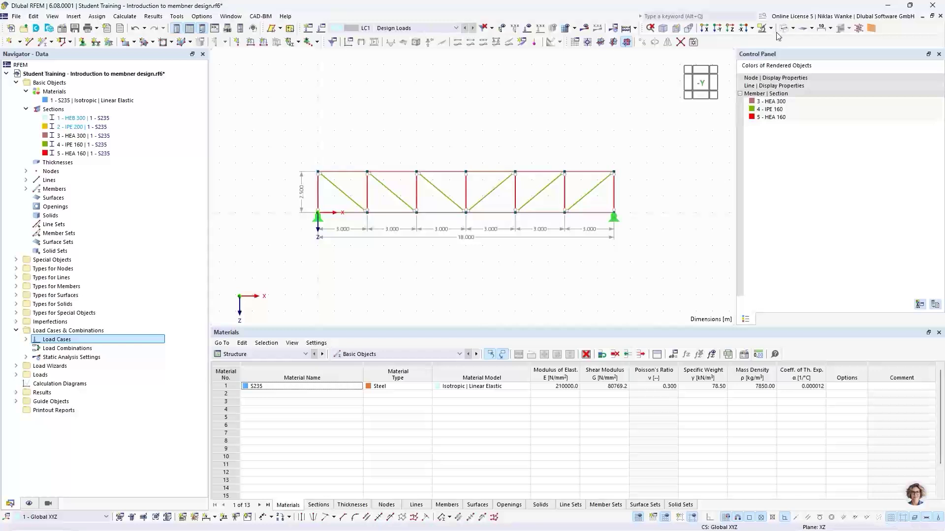
{"action": "left_click", "coordinate": [794, 29]}
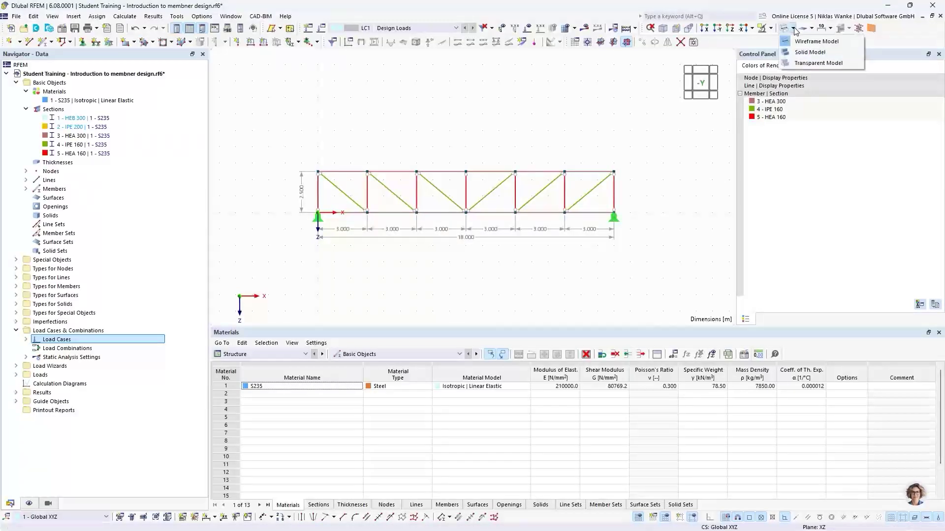
{"action": "left_click", "coordinate": [802, 53]}
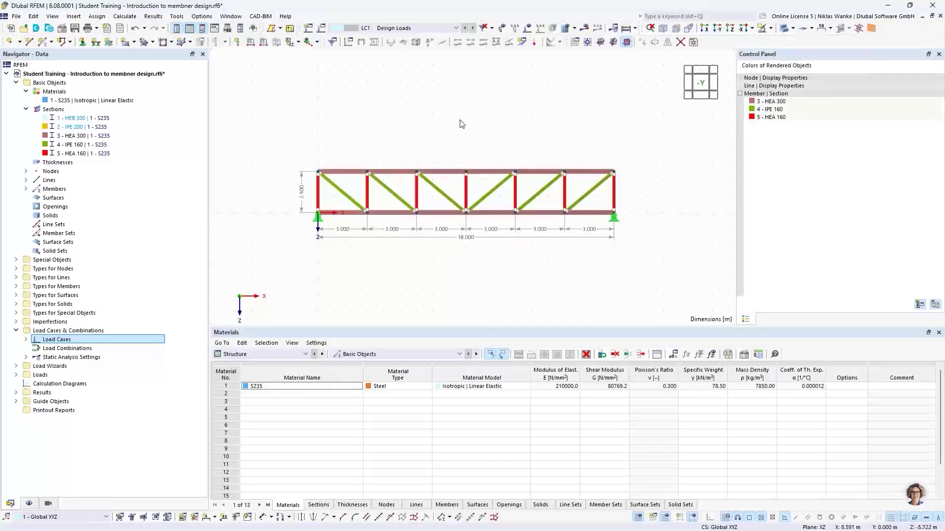
Inspect the member type and hinge settings of the diagonal just before midspan, leaving them unedited.
{"action": "scroll", "coordinate": [426, 215], "scroll_direction": "up", "scroll_amount": 1}
{"action": "middle_click_drag", "start_coordinate": [426, 215], "coordinate": [381, 209], "text": "ctrl"}
{"action": "scroll", "coordinate": [442, 165], "scroll_direction": "up", "scroll_amount": 2}
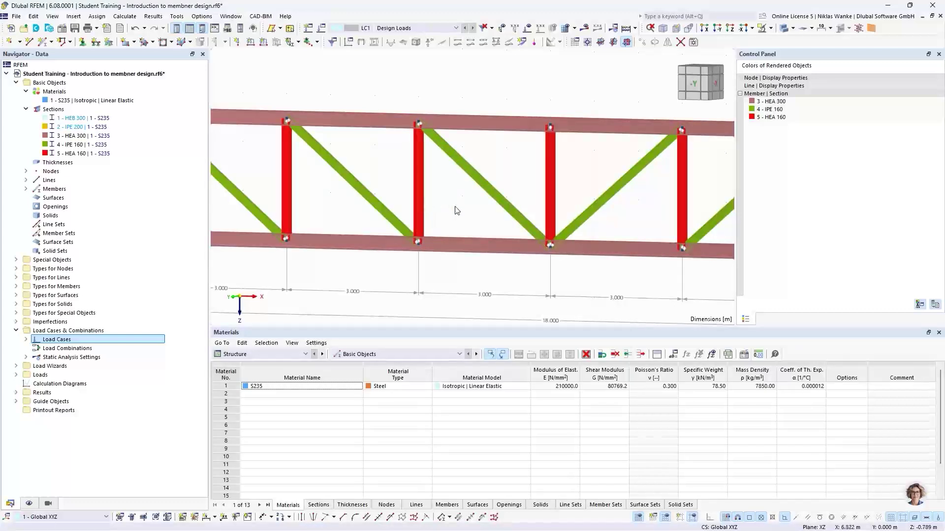
{"action": "double_click", "coordinate": [465, 164]}
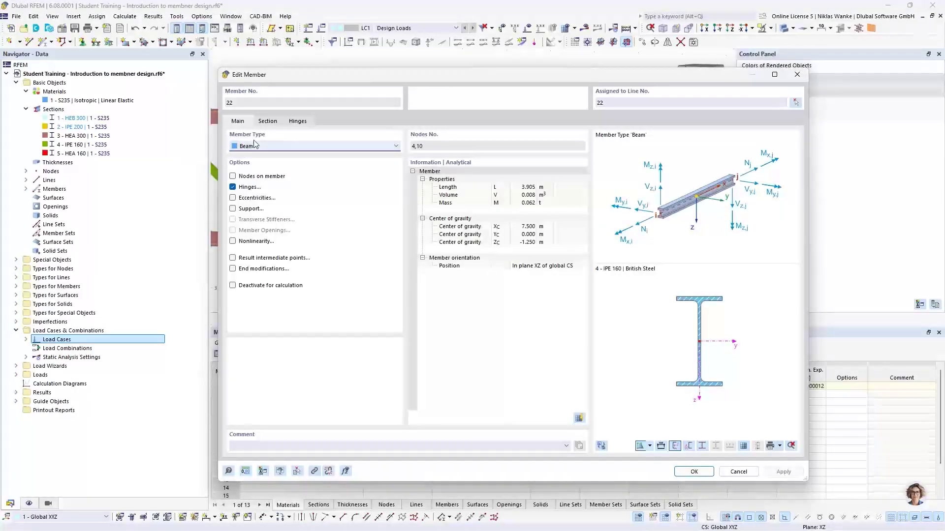
{"action": "left_click", "coordinate": [797, 75]}
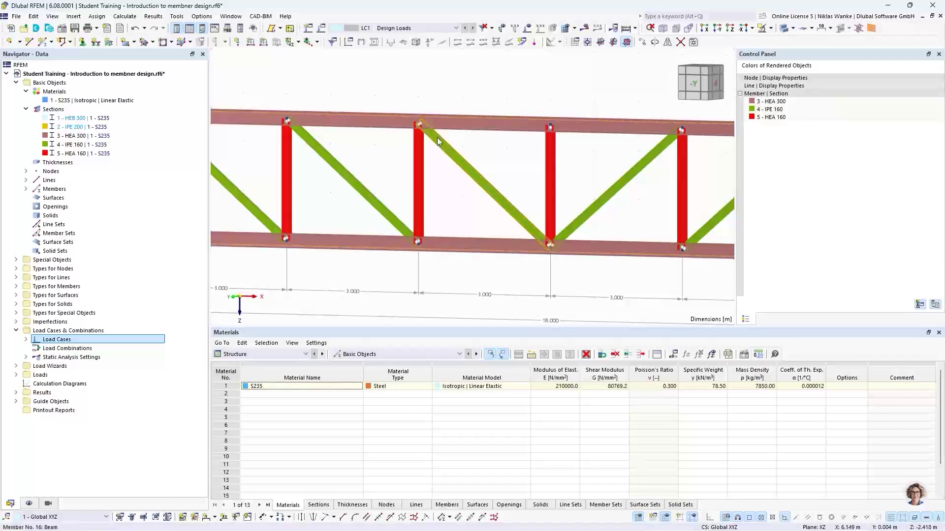
{"action": "double_click", "coordinate": [458, 157]}
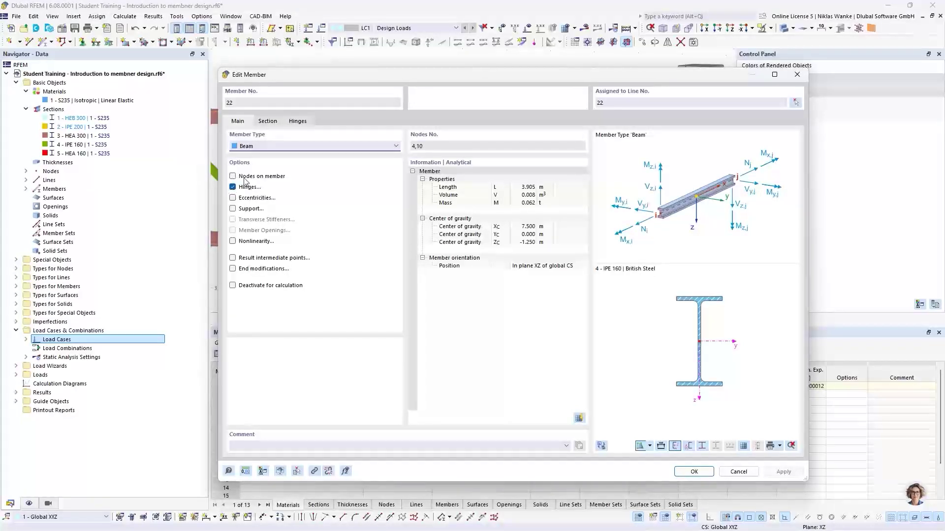
{"action": "left_click", "coordinate": [797, 75]}
Activate the visibility mode by section and show only the IPE 160 diagonals and HEA 160 verticals.
{"action": "scroll", "coordinate": [444, 187], "scroll_direction": "down", "scroll_amount": 5}
{"action": "mouse_move", "coordinate": [444, 187]}
{"action": "middle_mouse_down"}
{"action": "mouse_move", "coordinate": [426, 178]}
{"action": "mouse_move", "coordinate": [438, 172]}
{"action": "middle_mouse_up"}
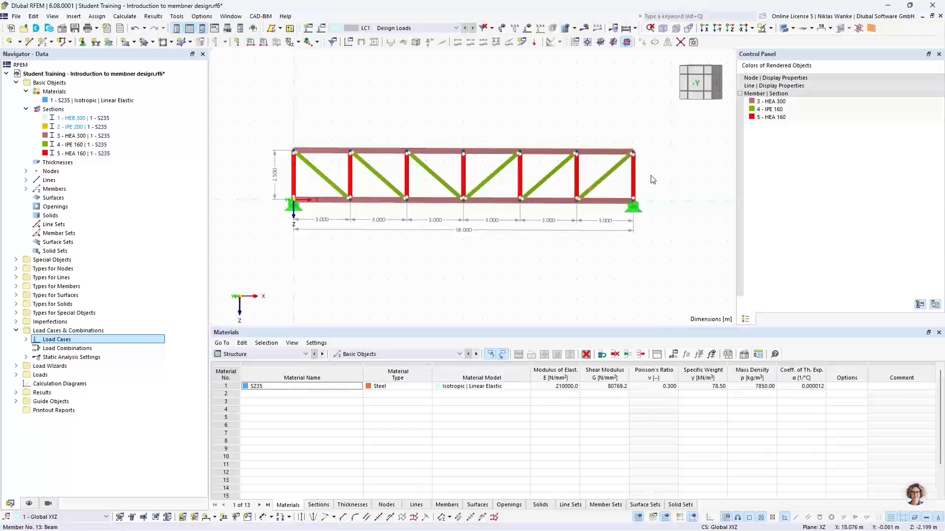
{"action": "scroll", "coordinate": [659, 182], "scroll_direction": "down", "scroll_amount": 1}
{"action": "mouse_move", "coordinate": [660, 181]}
{"action": "middle_mouse_down"}
{"action": "mouse_move", "coordinate": [679, 188]}
{"action": "mouse_move", "coordinate": [670, 194]}
{"action": "middle_mouse_up"}
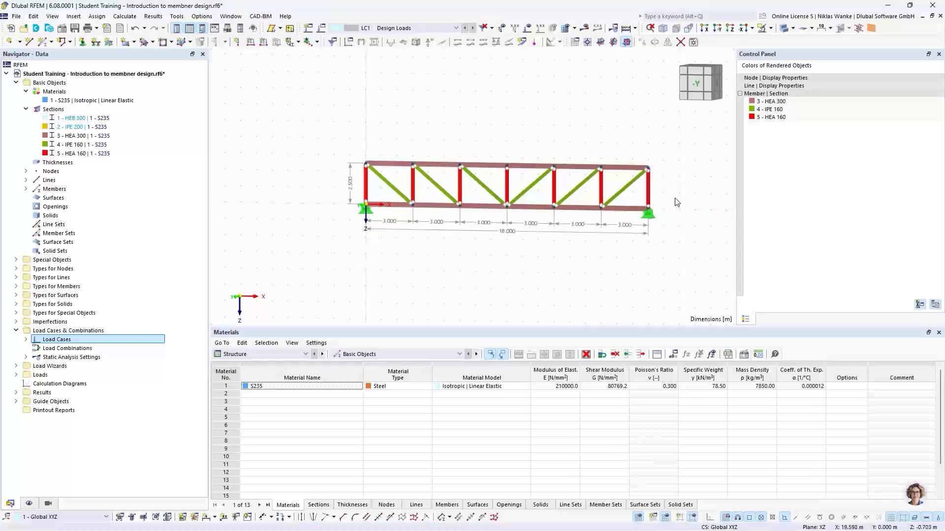
{"action": "mouse_move", "coordinate": [677, 193]}
{"action": "middle_mouse_down"}
{"action": "mouse_move", "coordinate": [643, 194]}
{"action": "mouse_move", "coordinate": [677, 199]}
{"action": "middle_mouse_up"}
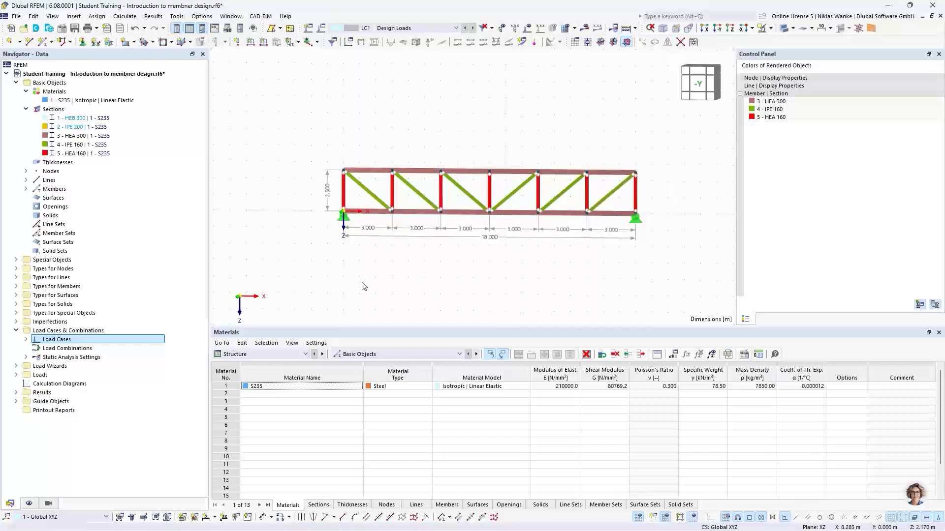
{"action": "left_click", "coordinate": [50, 503]}
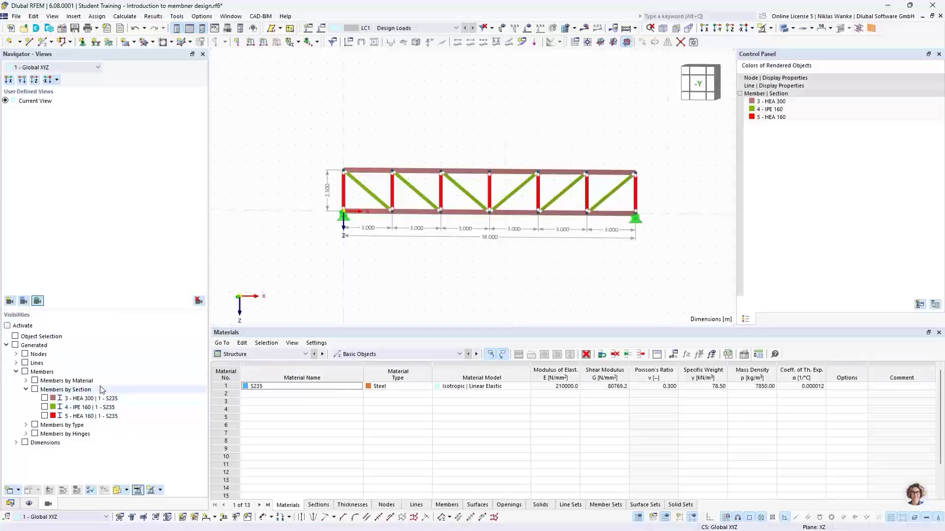
{"action": "left_click", "coordinate": [7, 325]}
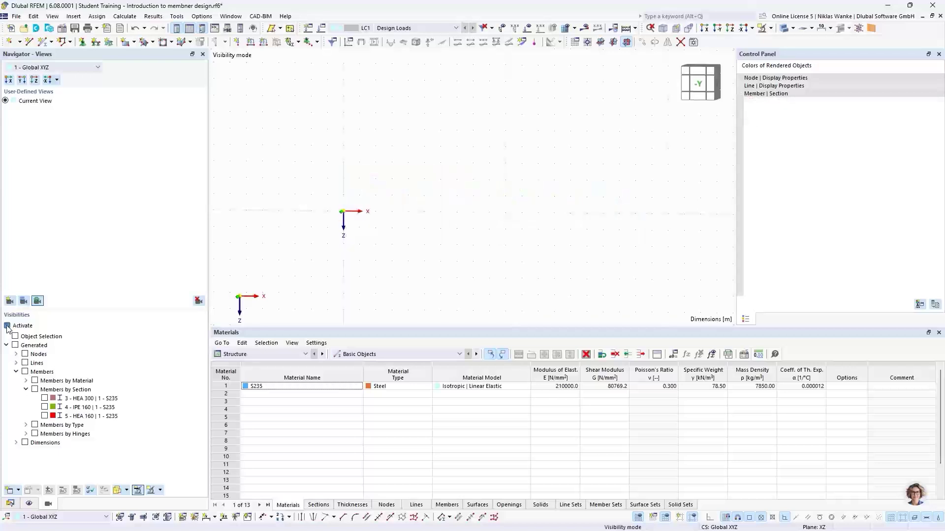
{"action": "left_click", "coordinate": [44, 407]}
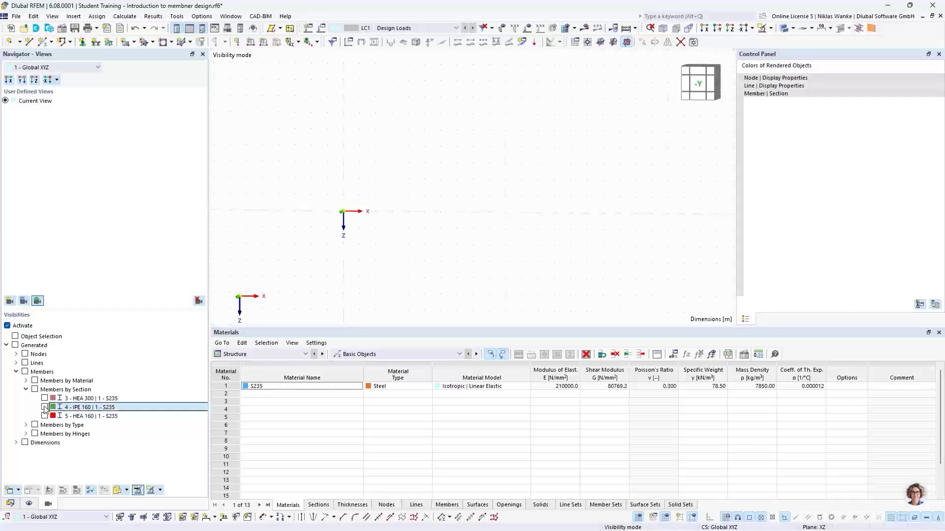
{"action": "left_click", "coordinate": [45, 415]}
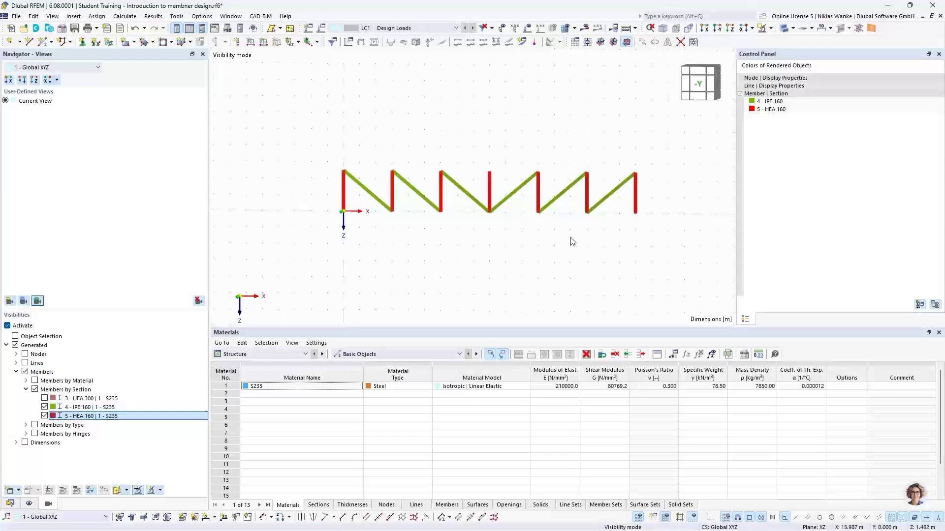
Select all visible diagonals and verticals together and change their member type to Truss.
{"action": "left_click_drag", "start_coordinate": [275, 115], "coordinate": [696, 280]}
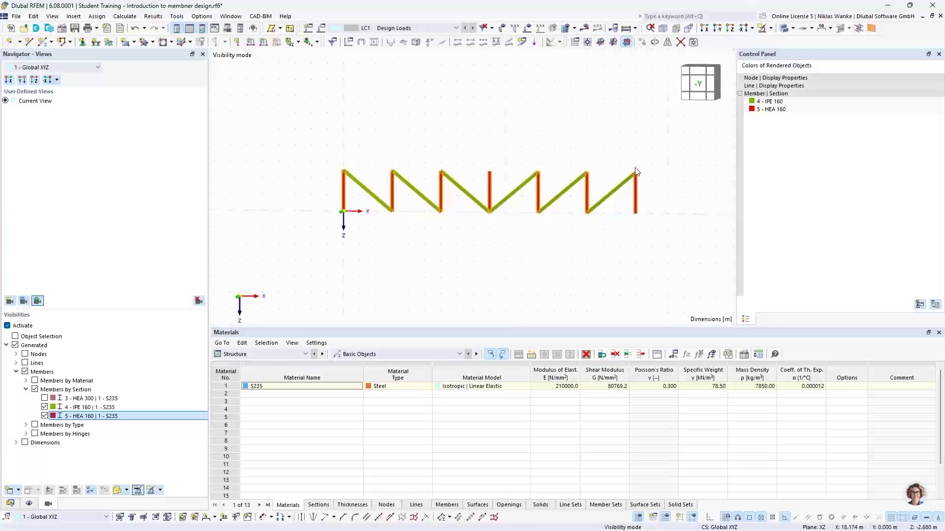
{"action": "right_click", "coordinate": [636, 195]}
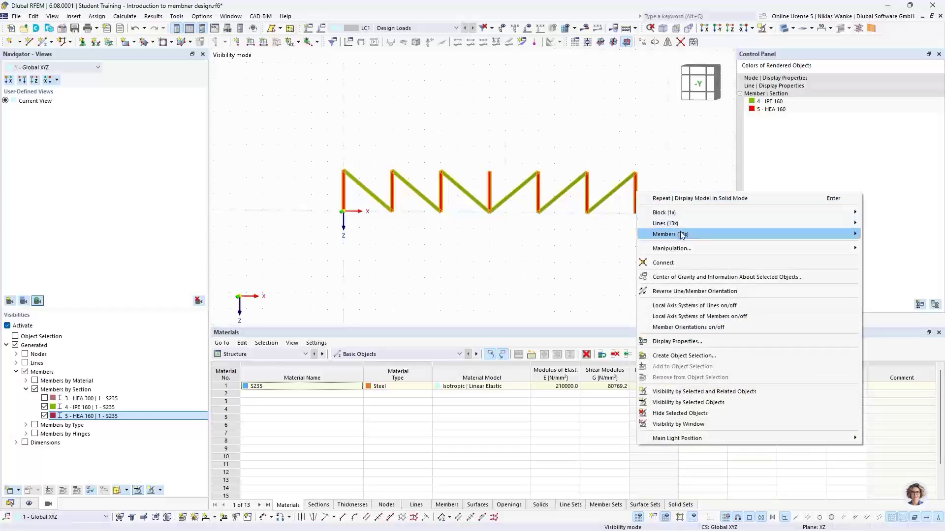
{"action": "mouse_move", "coordinate": [681, 234]}
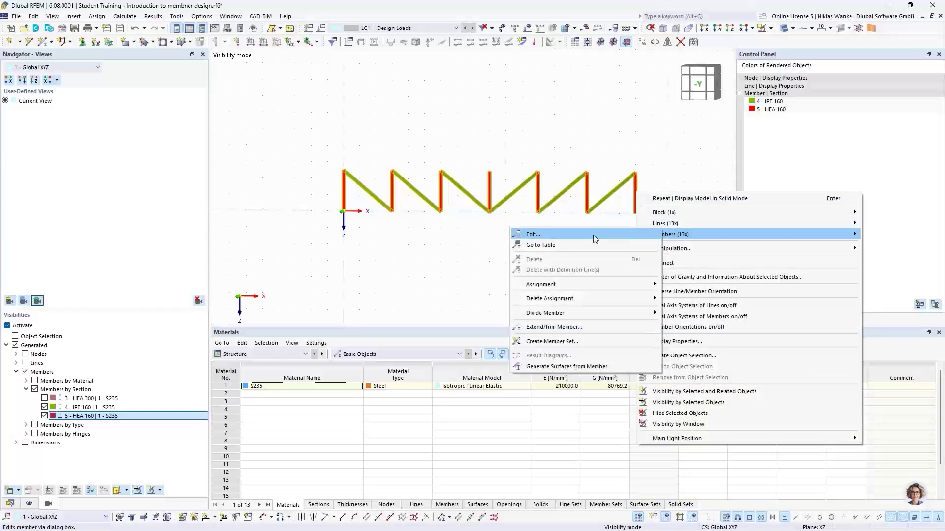
{"action": "left_click", "coordinate": [554, 234]}
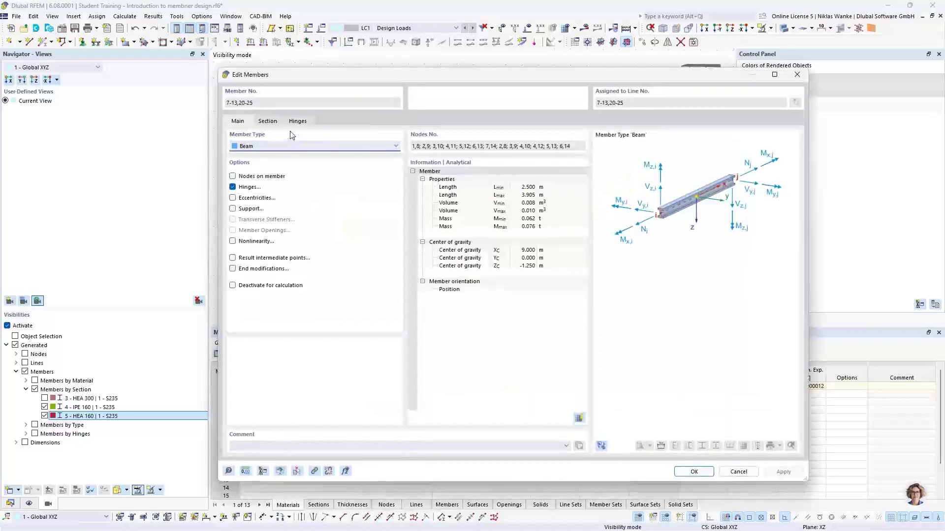
{"action": "left_click", "coordinate": [245, 147]}
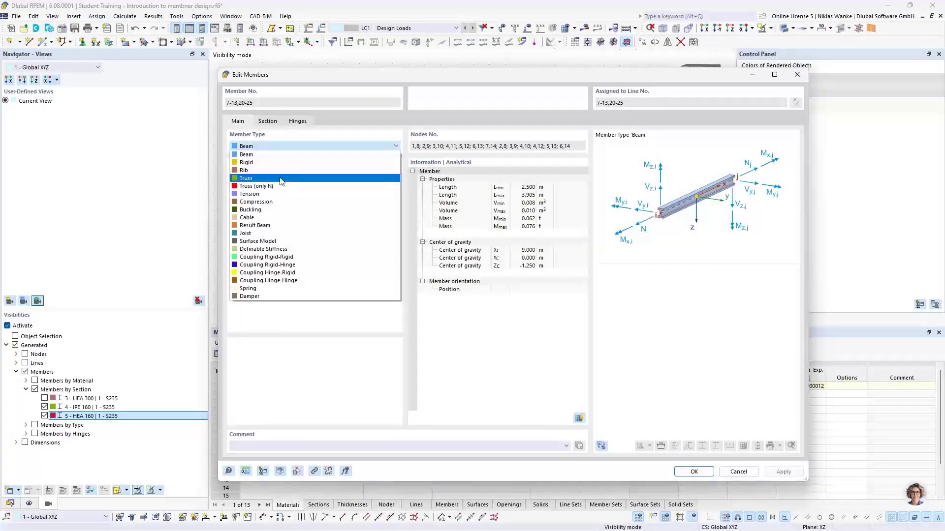
{"action": "left_click", "coordinate": [280, 178]}
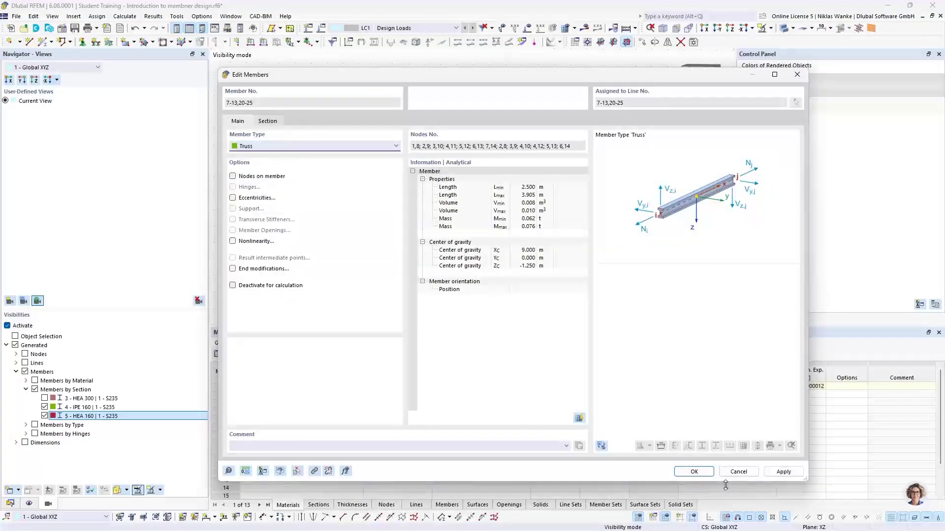
{"action": "left_click", "coordinate": [690, 472]}
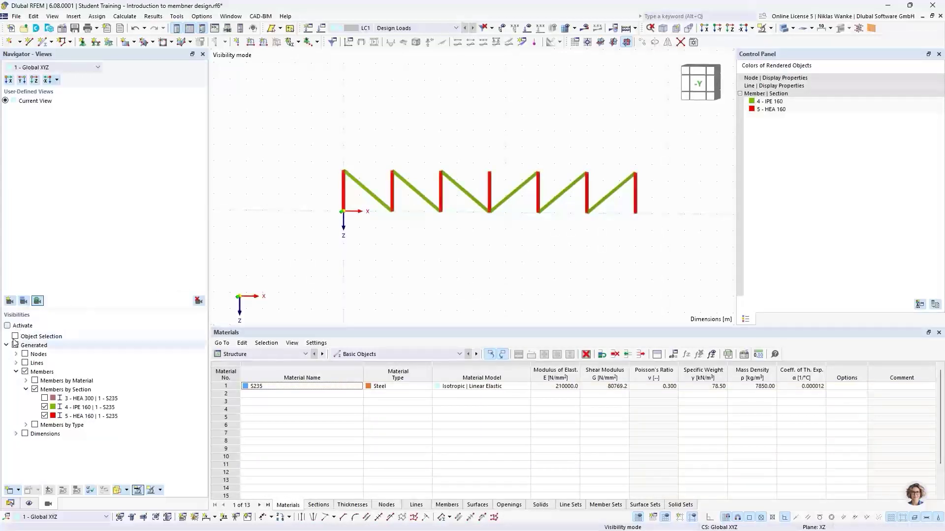
Show the HEA 300 chords together with the IPE 160 diagonals and HEA 160 verticals in the visibility mode.
{"action": "left_click", "coordinate": [7, 326]}
{"action": "left_click", "coordinate": [44, 398]}
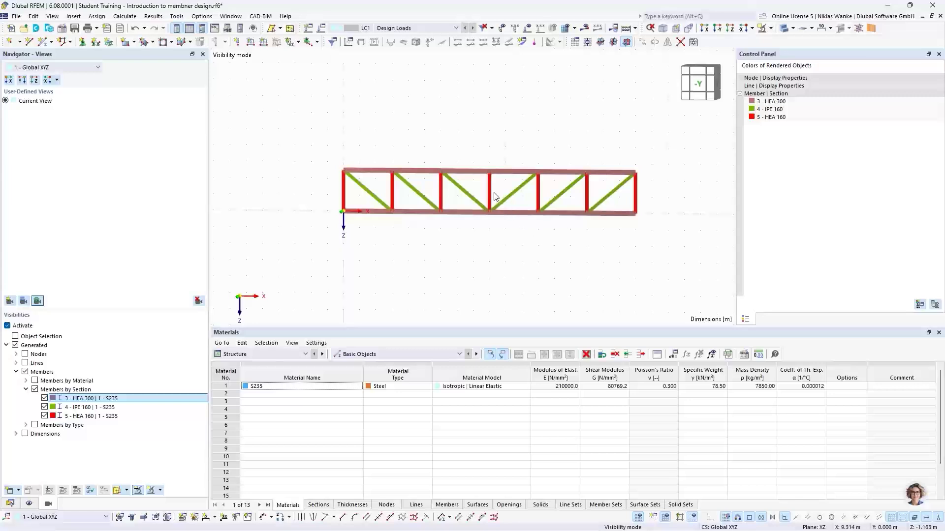
{"action": "scroll", "coordinate": [495, 196], "scroll_direction": "up", "scroll_amount": 1}
{"action": "scroll", "coordinate": [522, 242], "scroll_direction": "up", "scroll_amount": 1}
{"action": "middle_click_drag", "start_coordinate": [523, 239], "coordinate": [512, 248]}
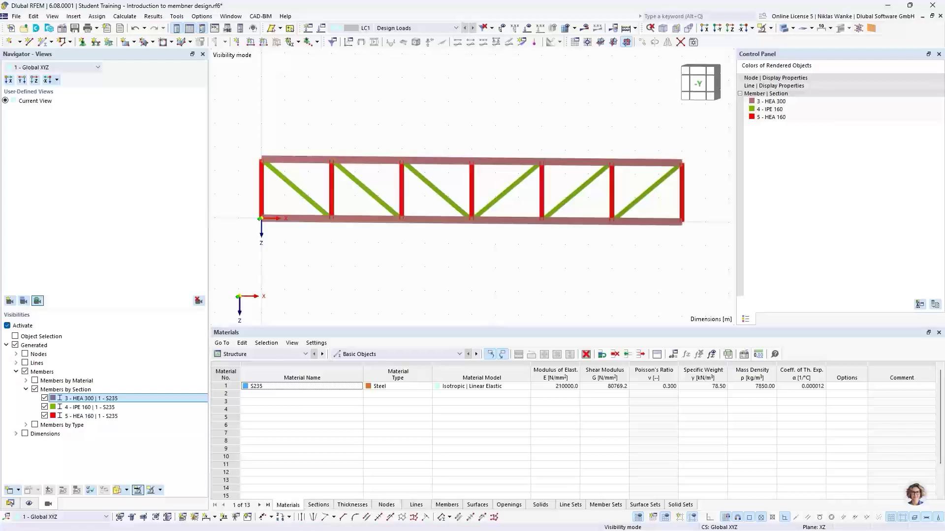
Switch to the PowerPoint presentation and advance to the fixed column example on 1st and 2nd order theory.
{"action": "key", "text": "alt+Tab"}
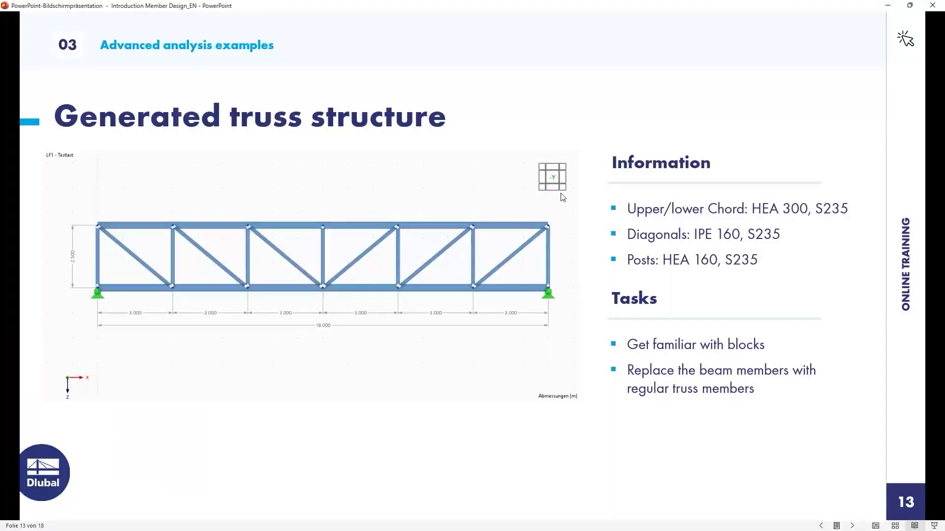
{"action": "key", "text": "Right"}
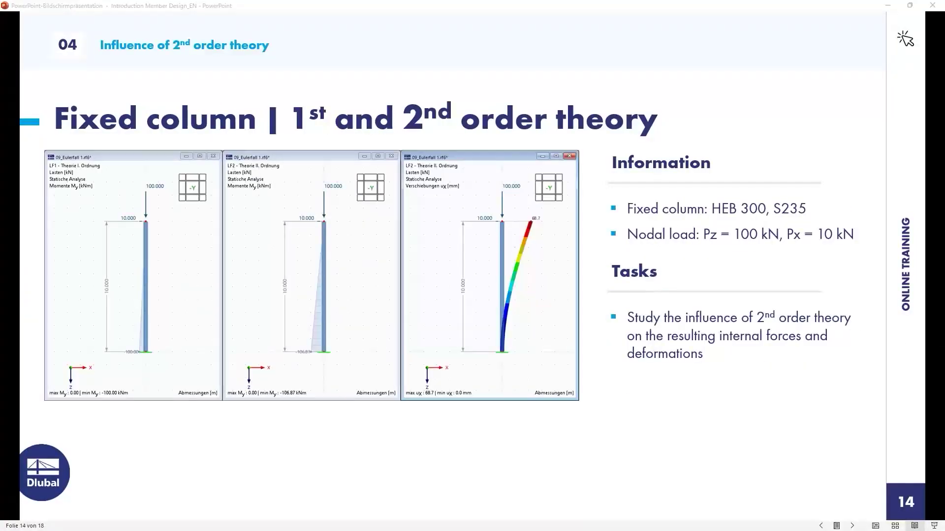
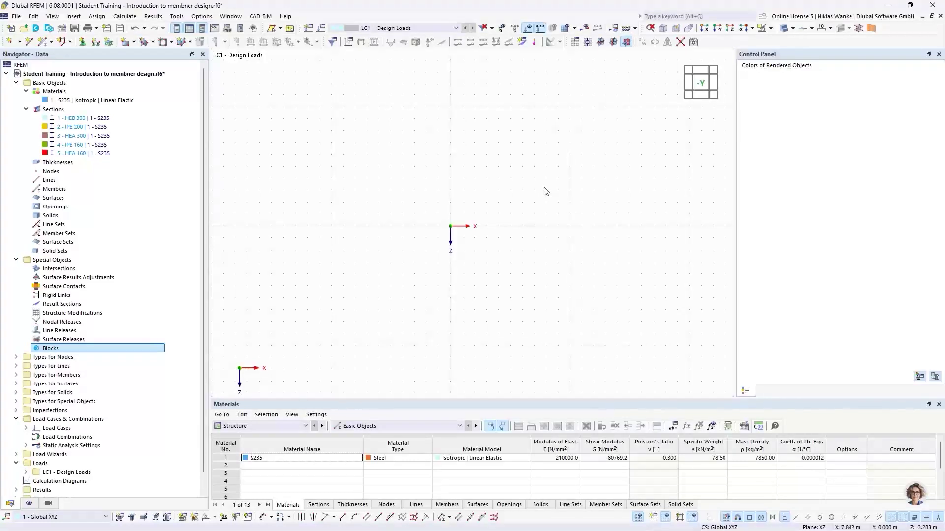
Close the control panel and create a vertical HEB 300 beam member in S235, running 10 m upward from the origin.
{"action": "left_click", "coordinate": [939, 56]}
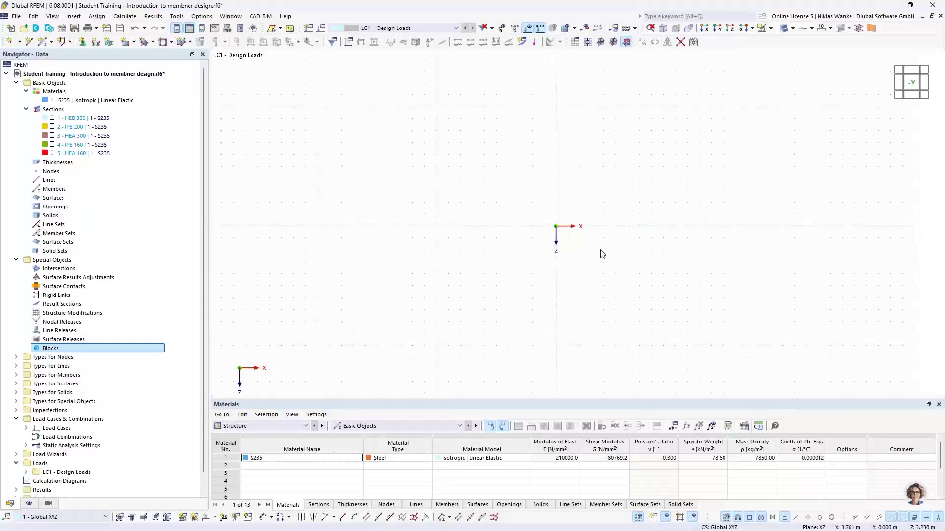
{"action": "middle_click_drag", "start_coordinate": [592, 243], "coordinate": [480, 264]}
{"action": "middle_click_drag", "start_coordinate": [416, 288], "coordinate": [467, 281]}
{"action": "left_click", "coordinate": [43, 42]}
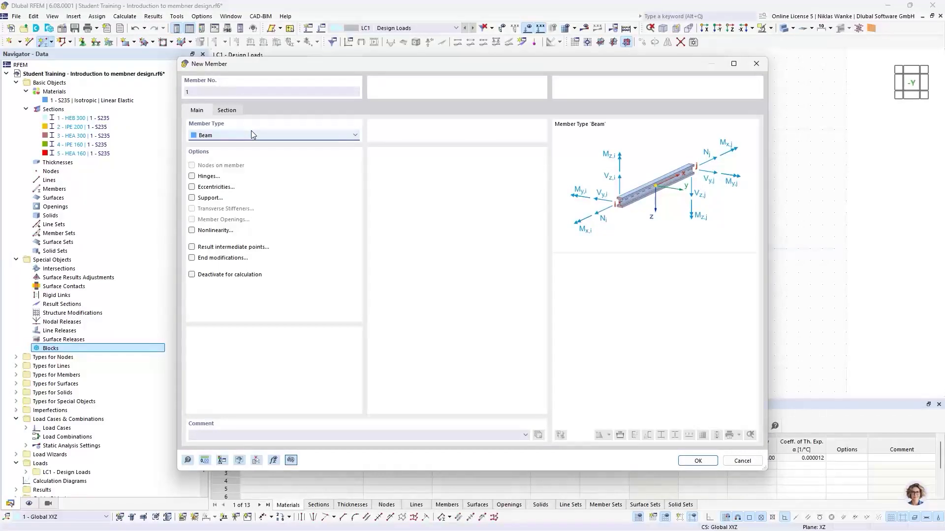
{"action": "left_click", "coordinate": [228, 111]}
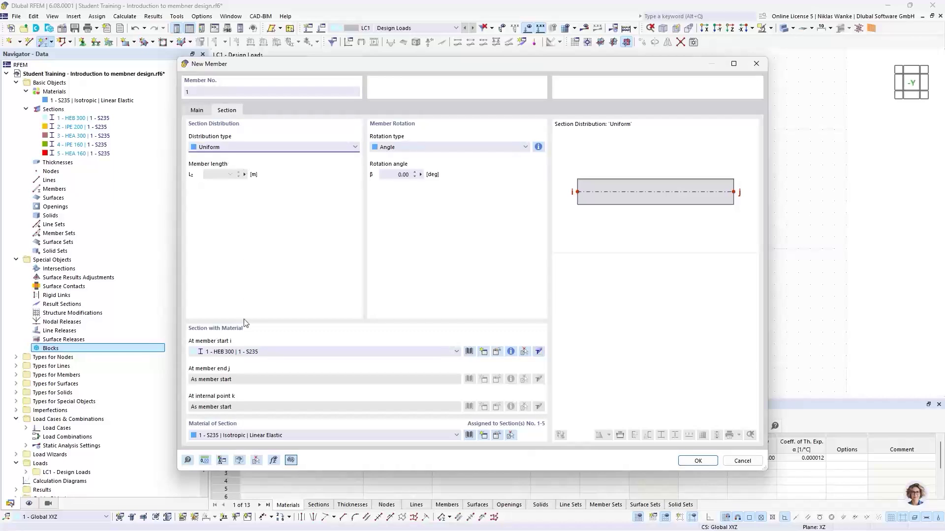
{"action": "left_click", "coordinate": [694, 462]}
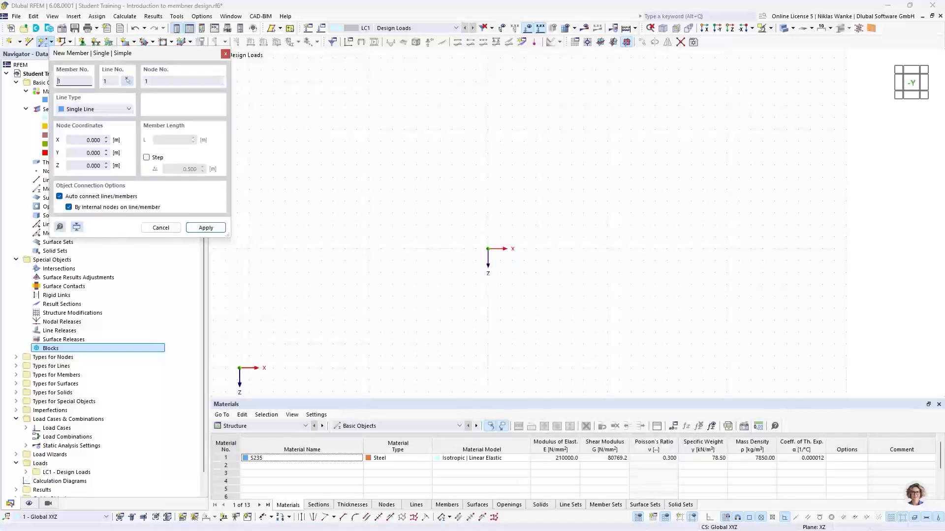
{"action": "left_click", "coordinate": [488, 249]}
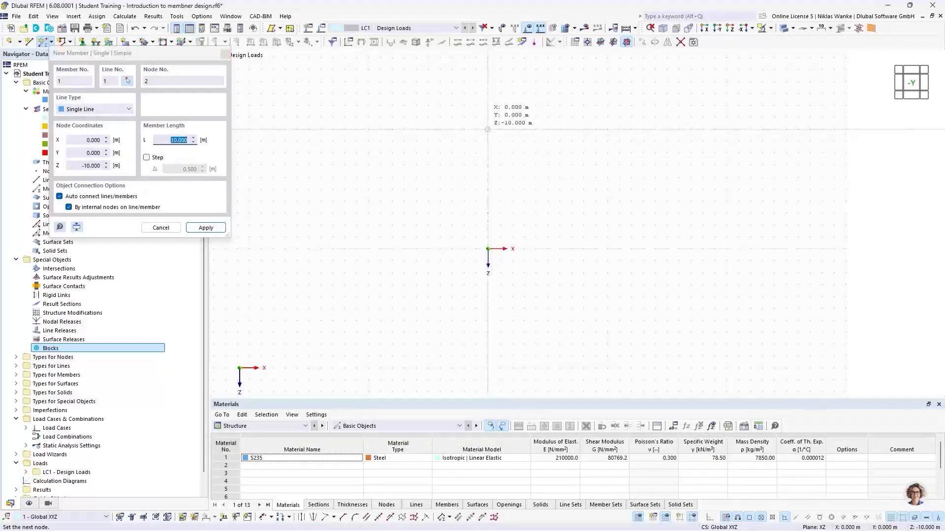
{"action": "left_click", "coordinate": [490, 136]}
{"action": "key", "text": "Escape"}
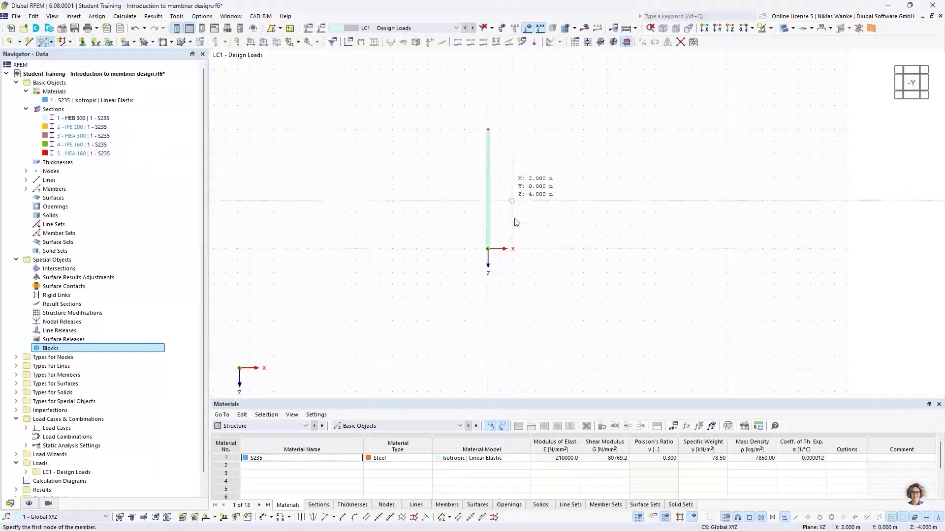
Add a linear length dimension to the column in the second plane, offset about 2.3 m from the member.
{"action": "left_click", "coordinate": [214, 517]}
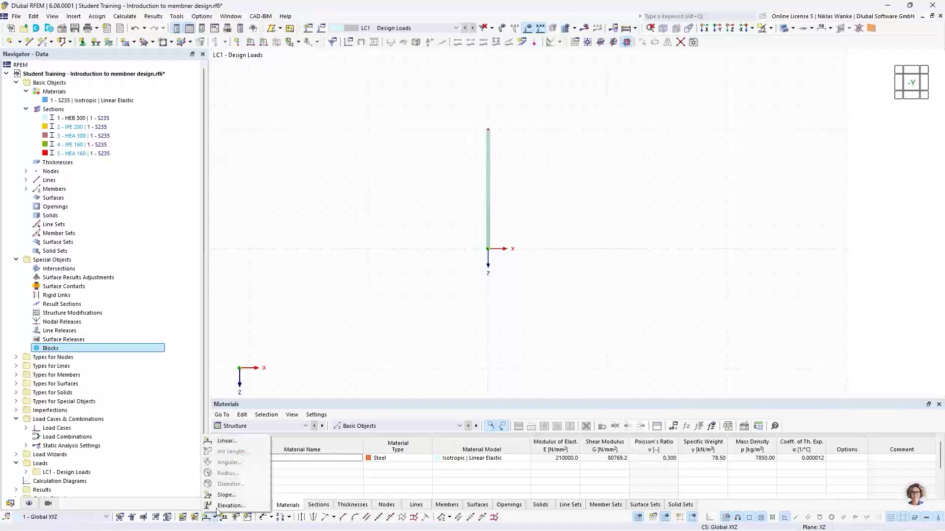
{"action": "left_click", "coordinate": [221, 441]}
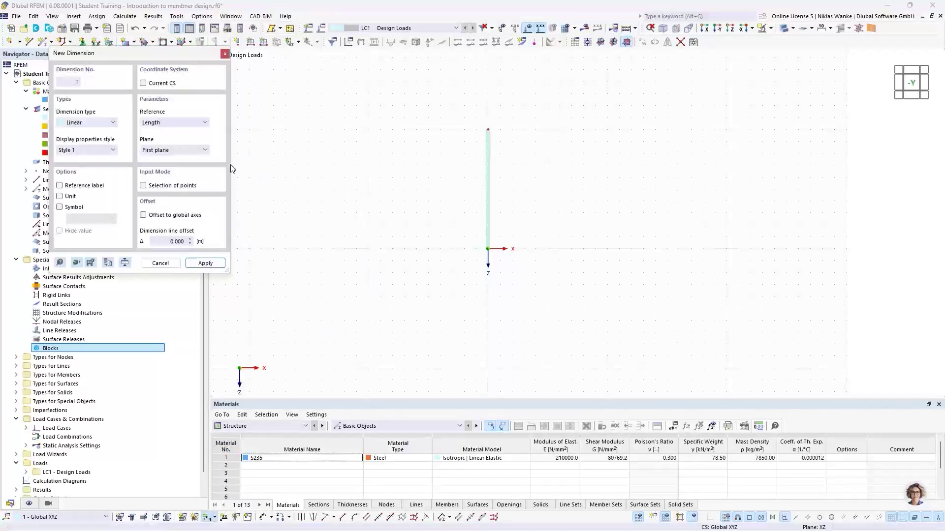
{"action": "left_click", "coordinate": [194, 150]}
{"action": "left_click", "coordinate": [191, 161]}
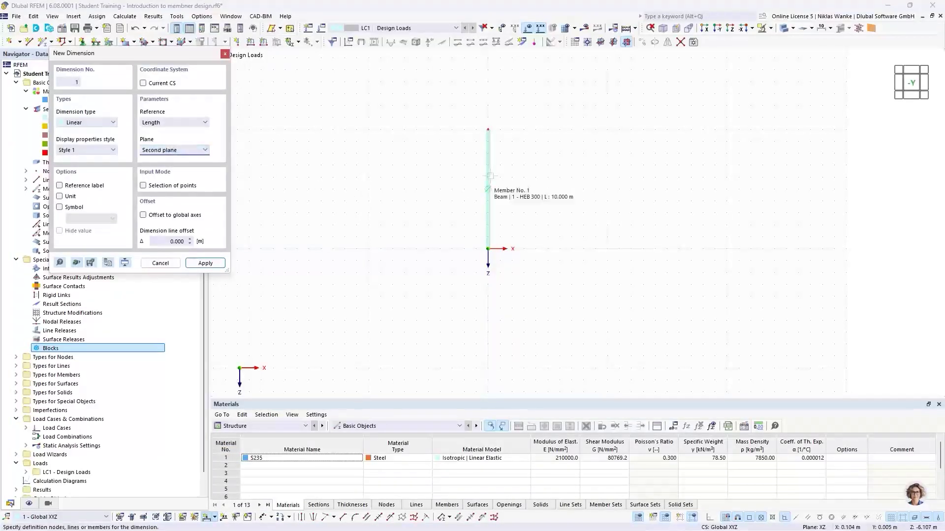
{"action": "left_click", "coordinate": [490, 176]}
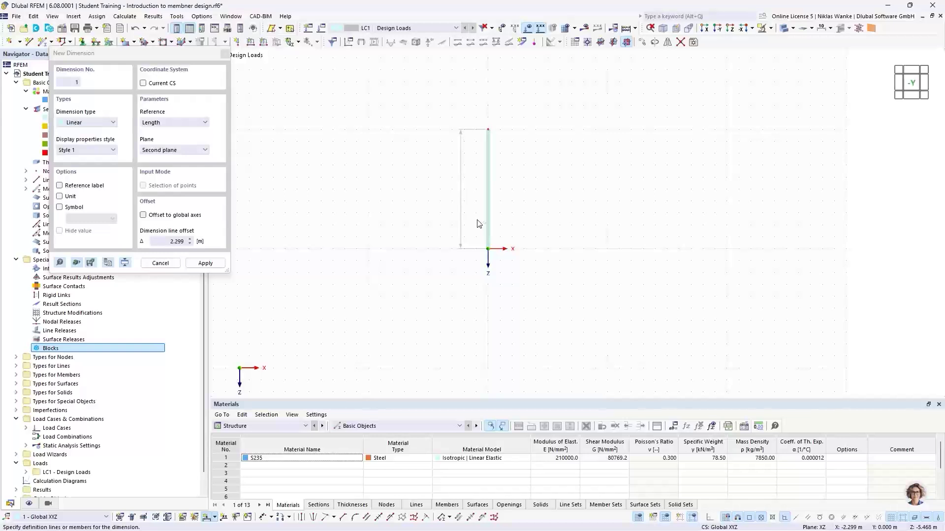
{"action": "left_click", "coordinate": [459, 187]}
{"action": "key", "text": "Escape"}
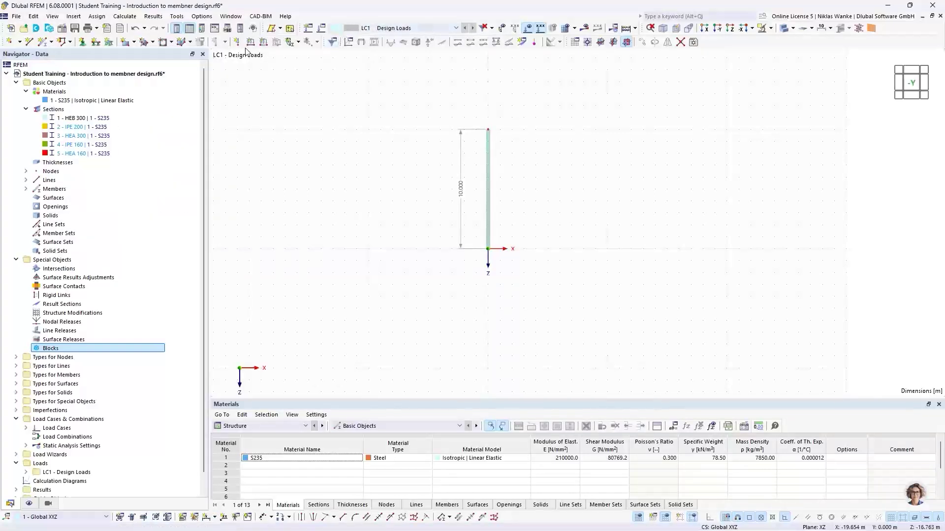
Assign the fixed nodal support "Fest" to the column's base node.
{"action": "left_click", "coordinate": [82, 42]}
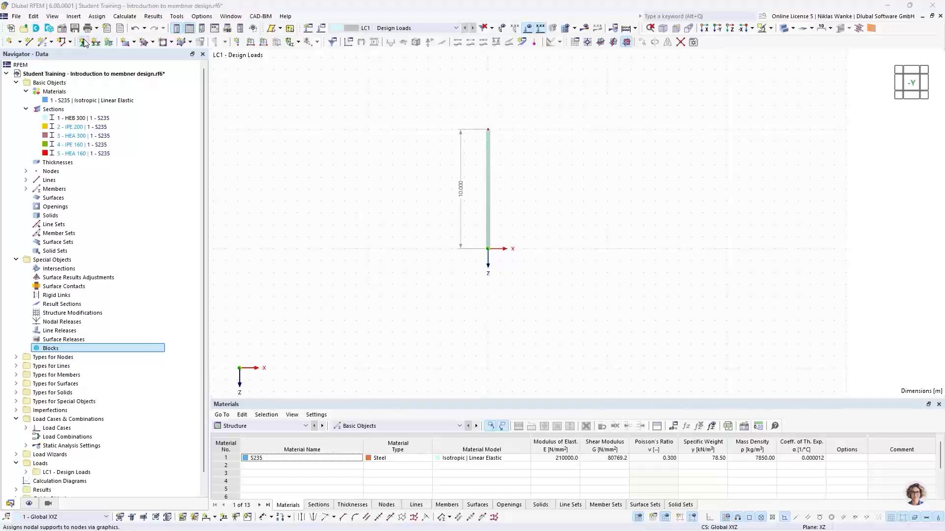
{"action": "left_click", "coordinate": [370, 218]}
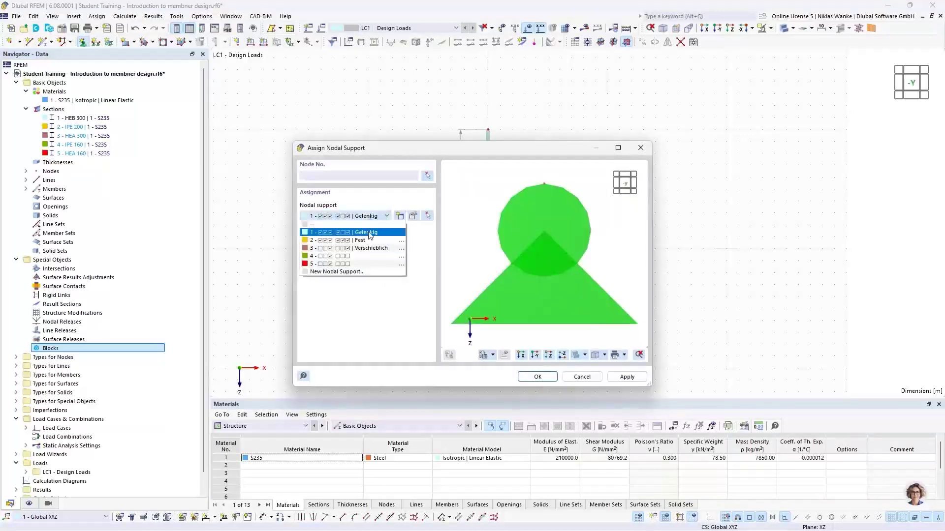
{"action": "left_click", "coordinate": [354, 235]}
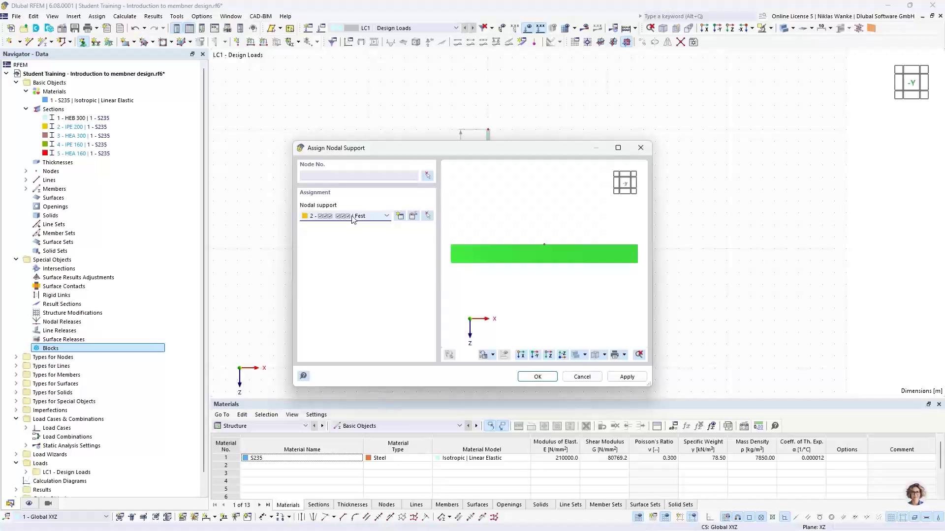
{"action": "left_click", "coordinate": [537, 377]}
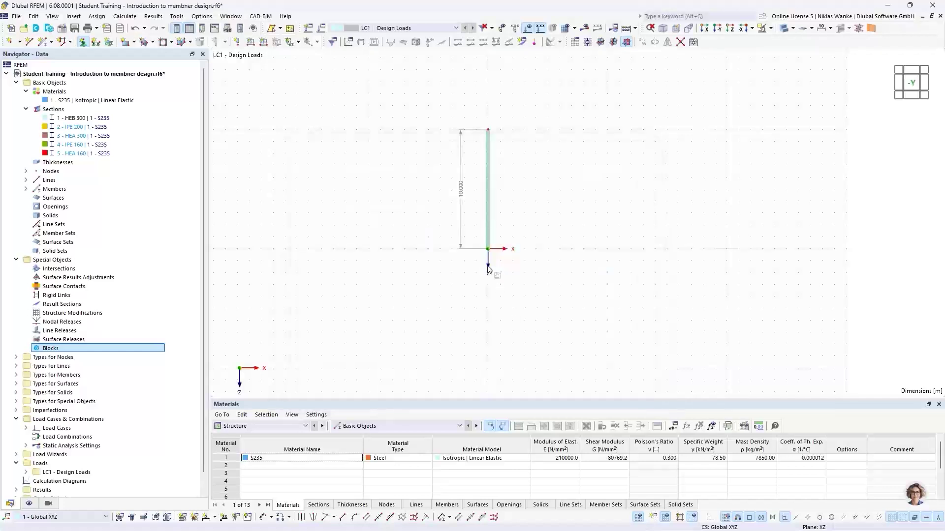
{"action": "scroll", "coordinate": [496, 247], "scroll_direction": "up", "scroll_amount": 4}
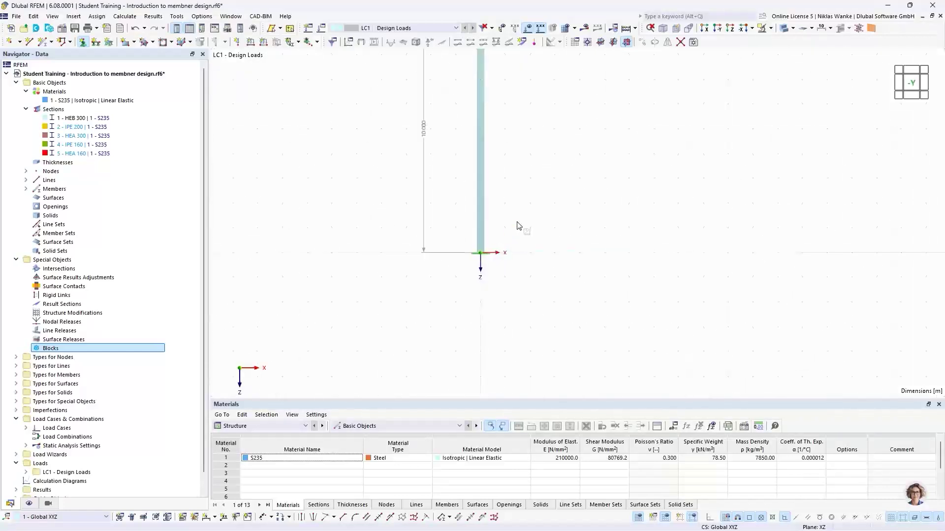
Apply a nodal load of type Components with Fx = 10 kN and Fz = 100 kN to the column's top node in LC1.
{"action": "middle_click_drag", "start_coordinate": [515, 228], "coordinate": [497, 322]}
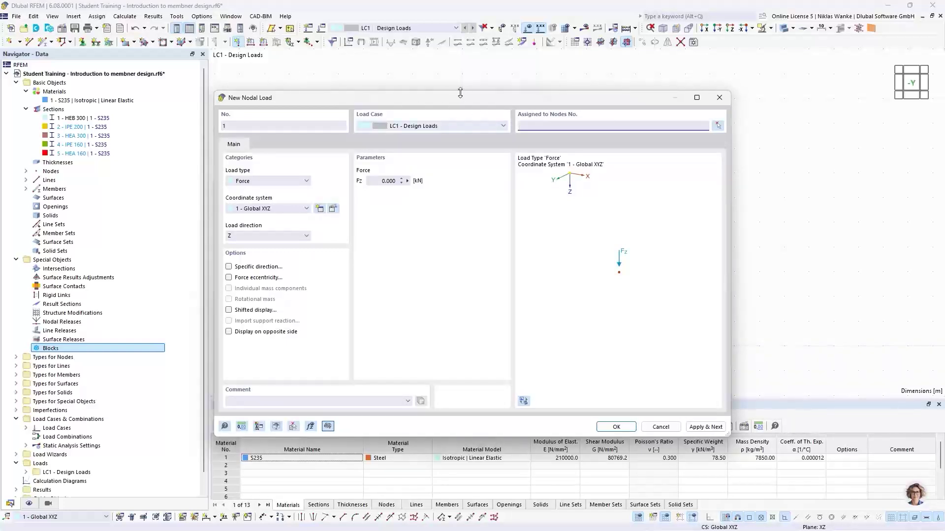
{"action": "left_click", "coordinate": [246, 181]}
{"action": "left_click", "coordinate": [251, 206]}
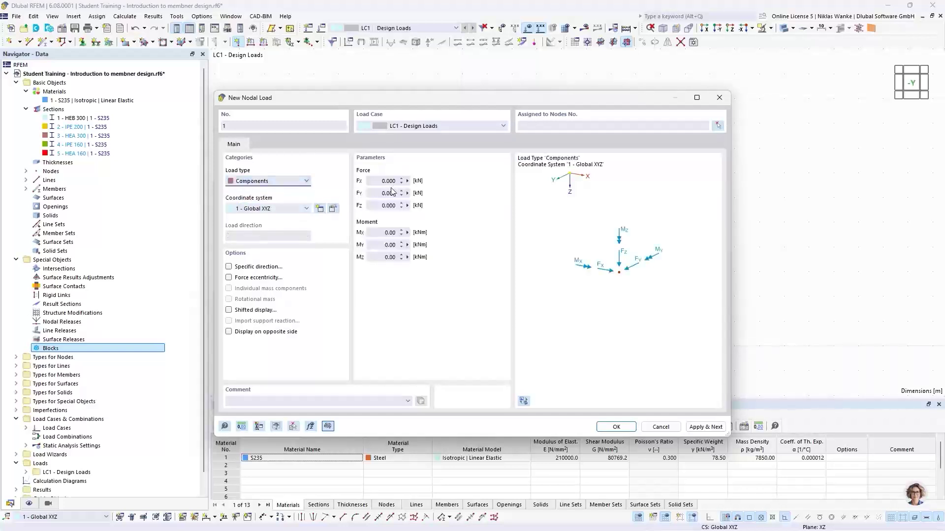
{"action": "left_click", "coordinate": [379, 181]}
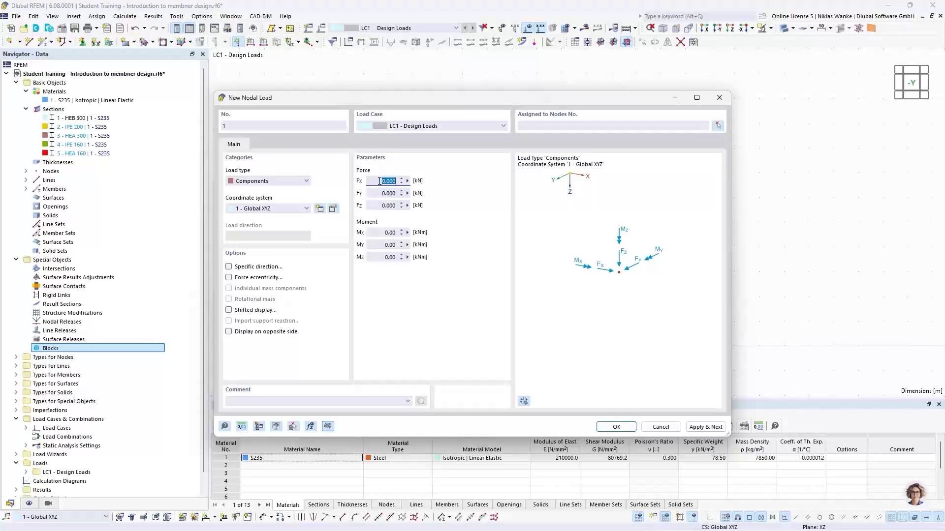
{"action": "type", "text": "10"}
{"action": "left_click", "coordinate": [376, 206]}
{"action": "type", "text": "100"}
{"action": "left_click", "coordinate": [715, 127]}
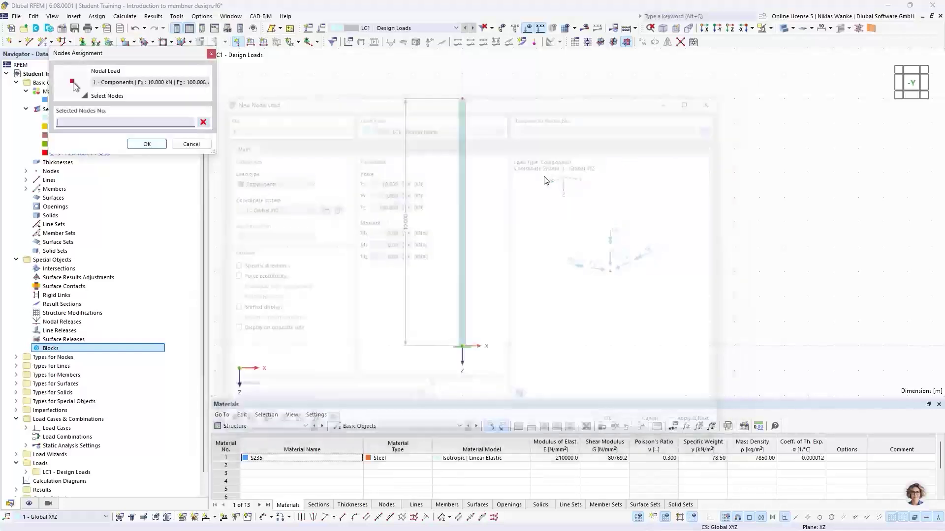
{"action": "left_click", "coordinate": [463, 99]}
{"action": "left_click", "coordinate": [147, 144]}
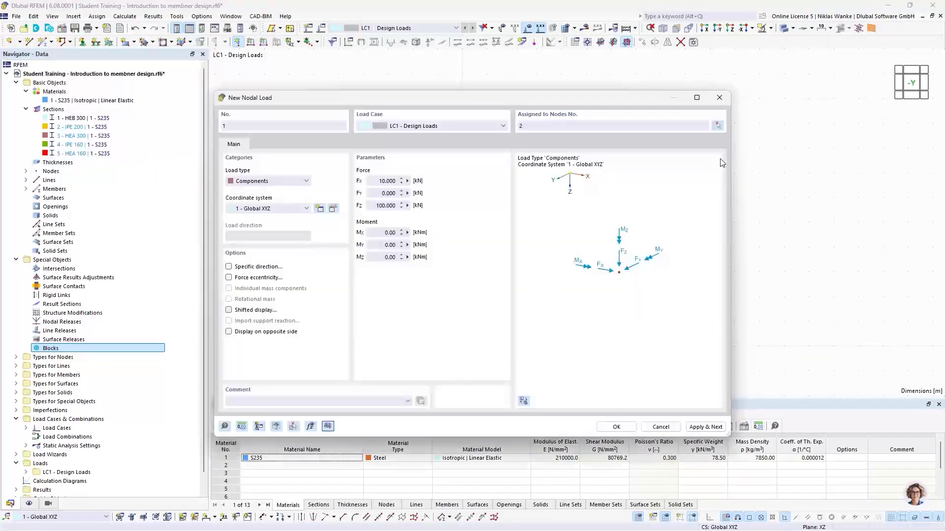
{"action": "left_click", "coordinate": [616, 427]}
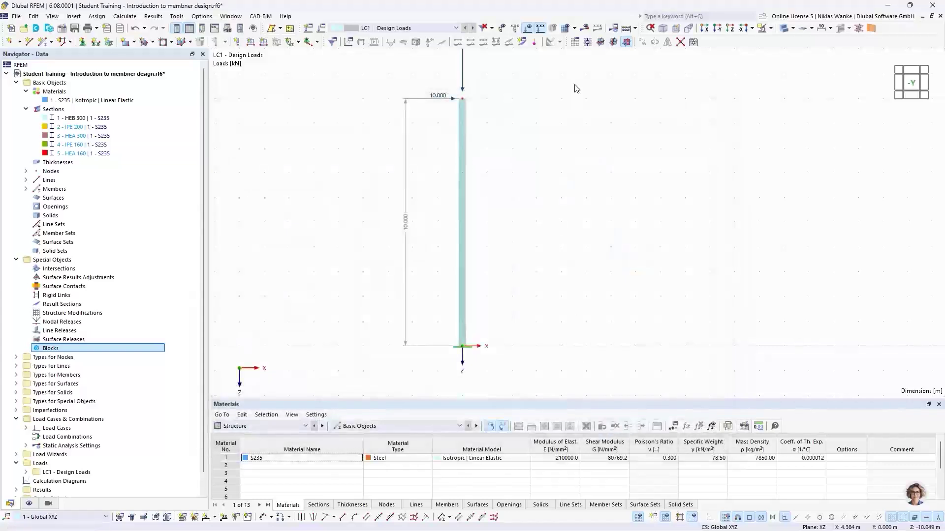
Copy load case LC1 as LC2 and name the copy "Design Loads (2nd order theory)".
{"action": "scroll", "coordinate": [508, 249], "scroll_direction": "down", "scroll_amount": 2}
{"action": "middle_click_drag", "start_coordinate": [481, 276], "coordinate": [482, 267]}
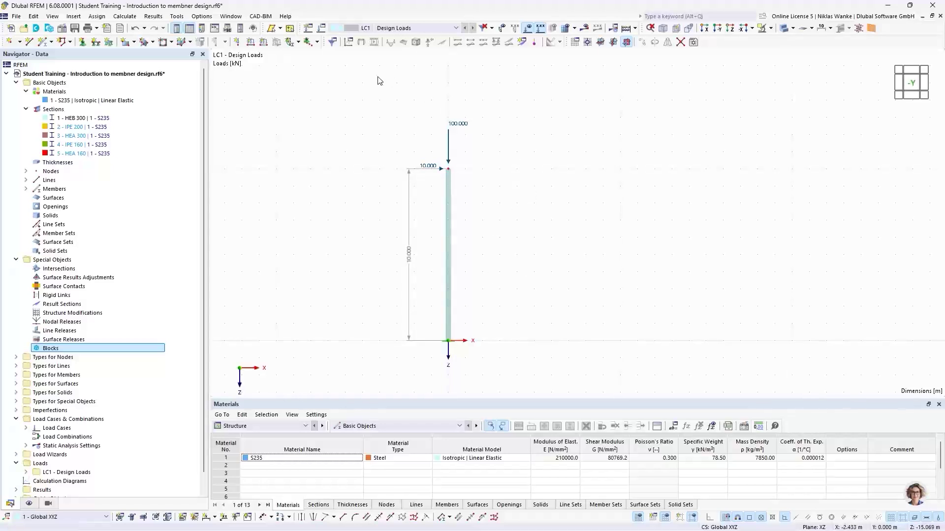
{"action": "left_click", "coordinate": [322, 29]}
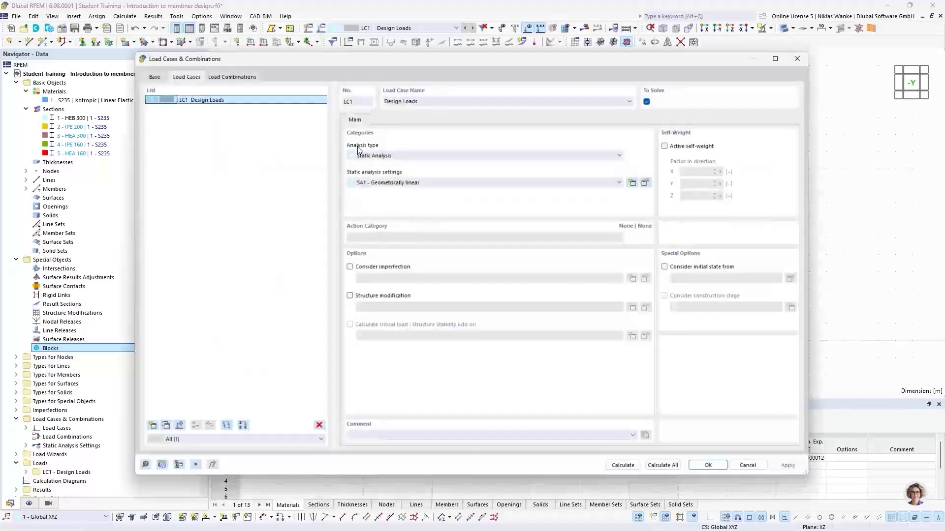
{"action": "left_click_drag", "start_coordinate": [434, 58], "coordinate": [463, 51]}
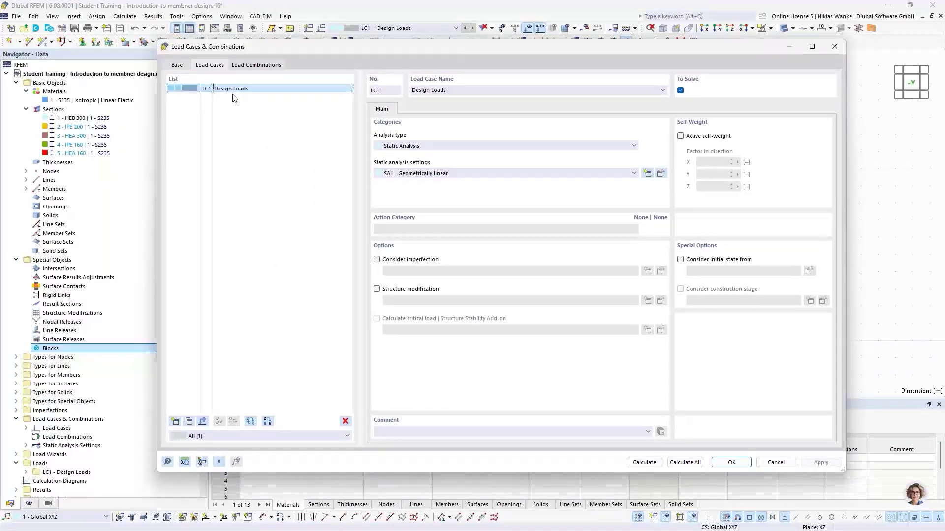
{"action": "left_click", "coordinate": [188, 422]}
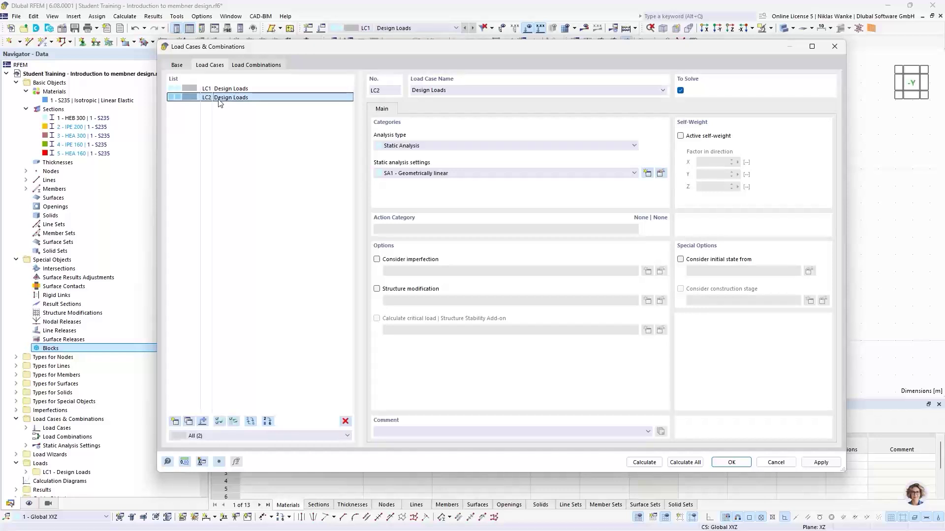
{"action": "left_click", "coordinate": [450, 90]}
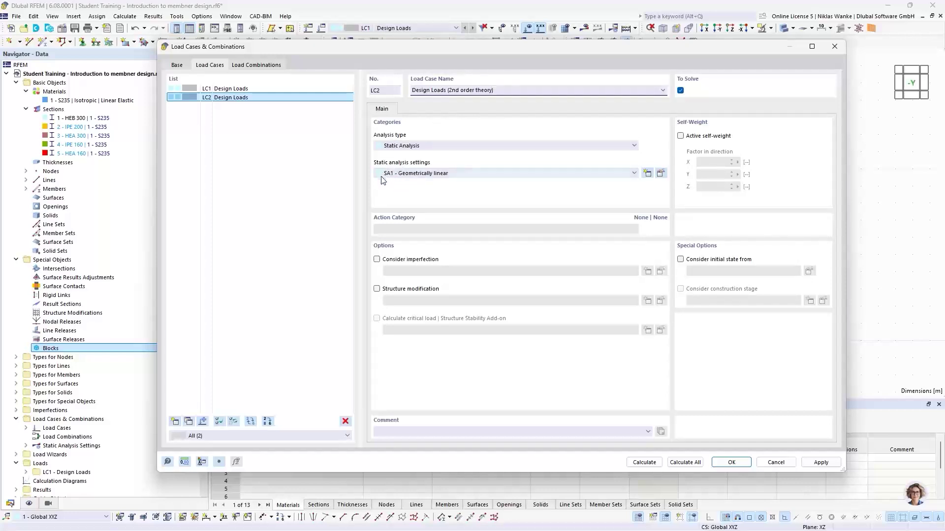
Assign the static analysis settings SA2 - Second-order (P-Δ) | Newton-Raphson to load case LC2.
{"action": "left_click", "coordinate": [423, 174]}
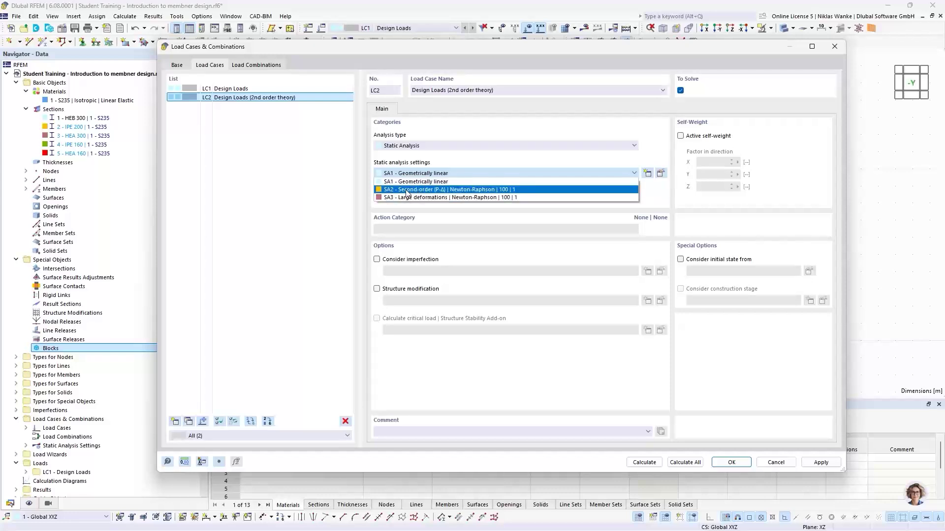
{"action": "left_click", "coordinate": [406, 190]}
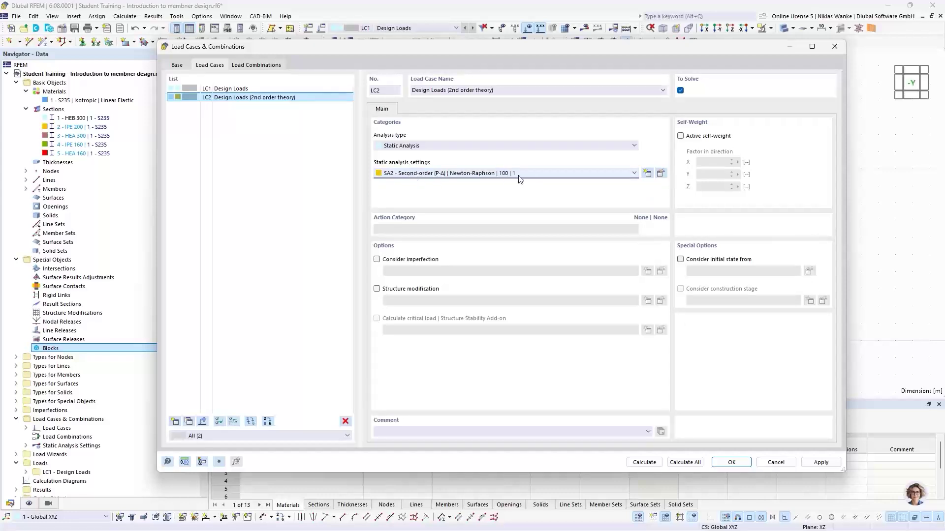
Examine the second-order settings of SA2: analysis type choices, iterative methods, maximum number of iterations and number of load increments.
{"action": "left_click", "coordinate": [660, 175]}
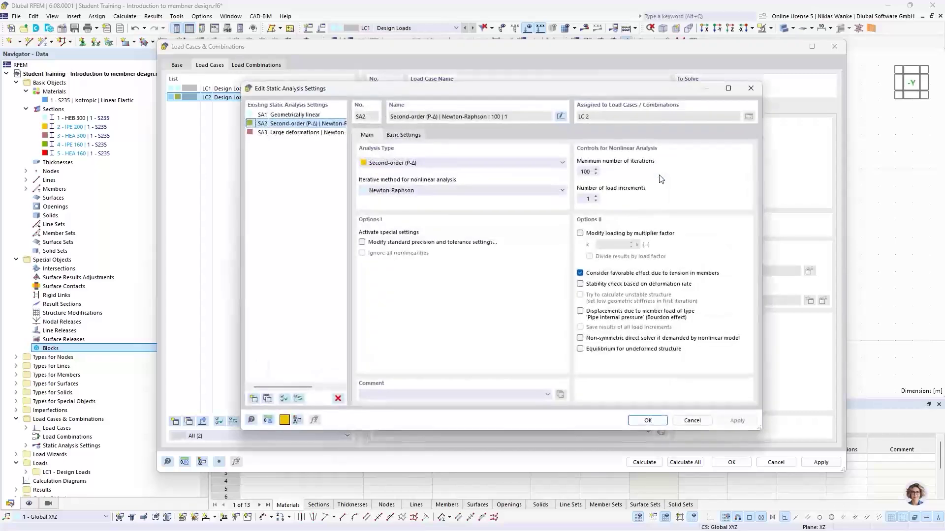
{"action": "left_click_drag", "start_coordinate": [542, 87], "coordinate": [552, 82]}
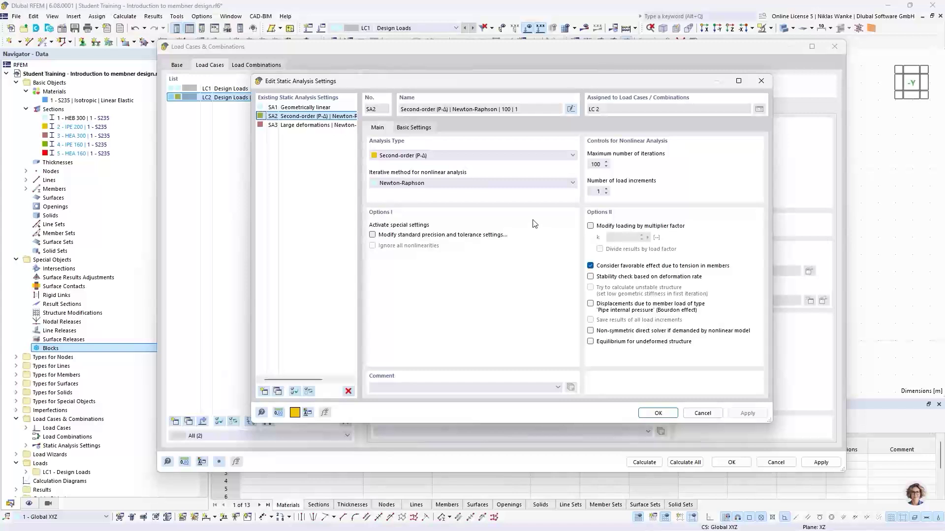
{"action": "left_click", "coordinate": [484, 157]}
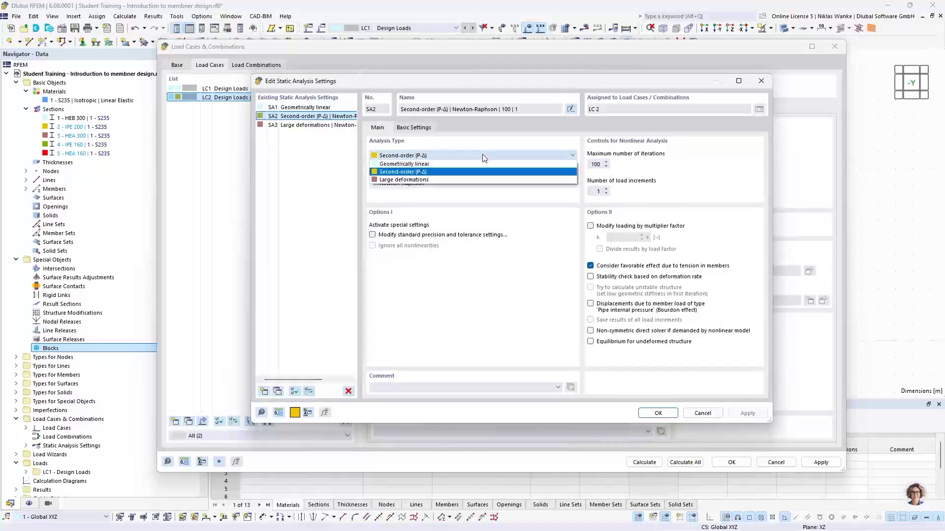
{"action": "left_click", "coordinate": [413, 155]}
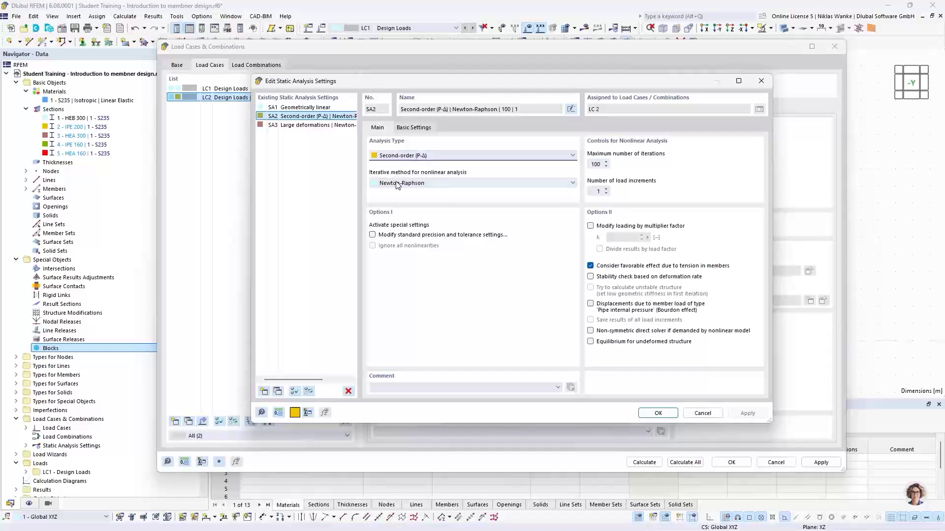
{"action": "left_click", "coordinate": [396, 186]}
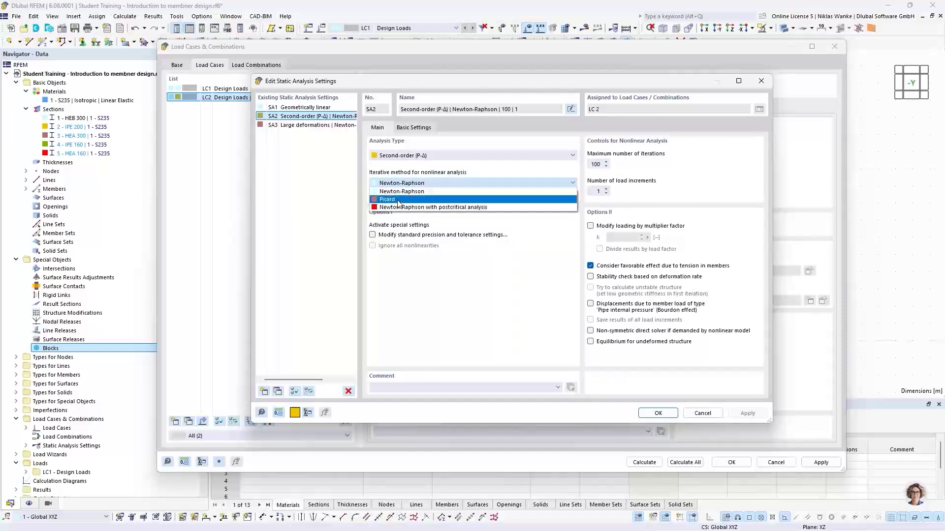
{"action": "left_click", "coordinate": [425, 183]}
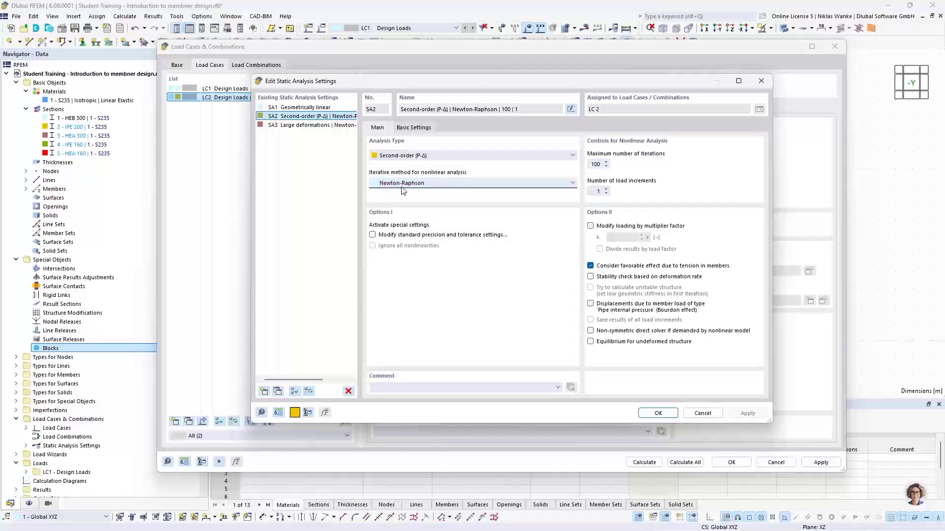
{"action": "left_click", "coordinate": [591, 165]}
{"action": "left_click", "coordinate": [596, 191]}
{"action": "left_click", "coordinate": [402, 156]}
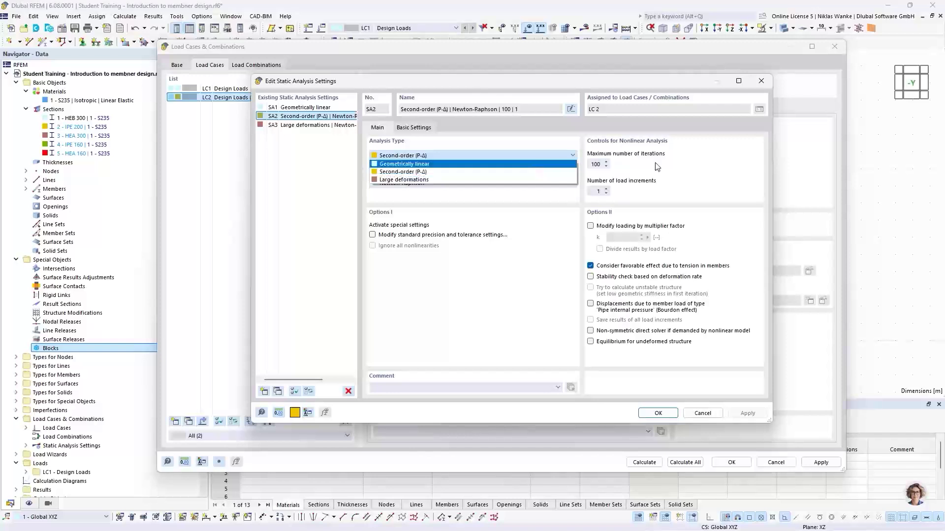
{"action": "left_click", "coordinate": [741, 163]}
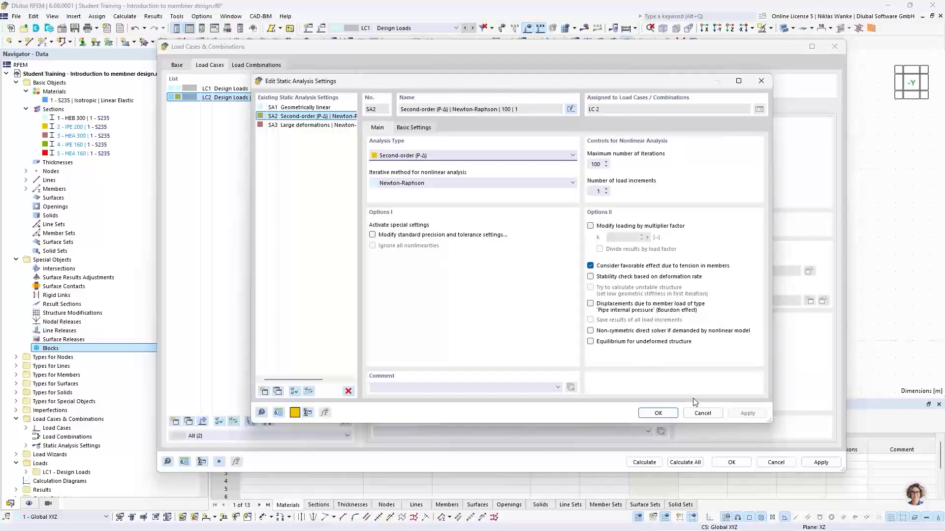
{"action": "left_click", "coordinate": [656, 414]}
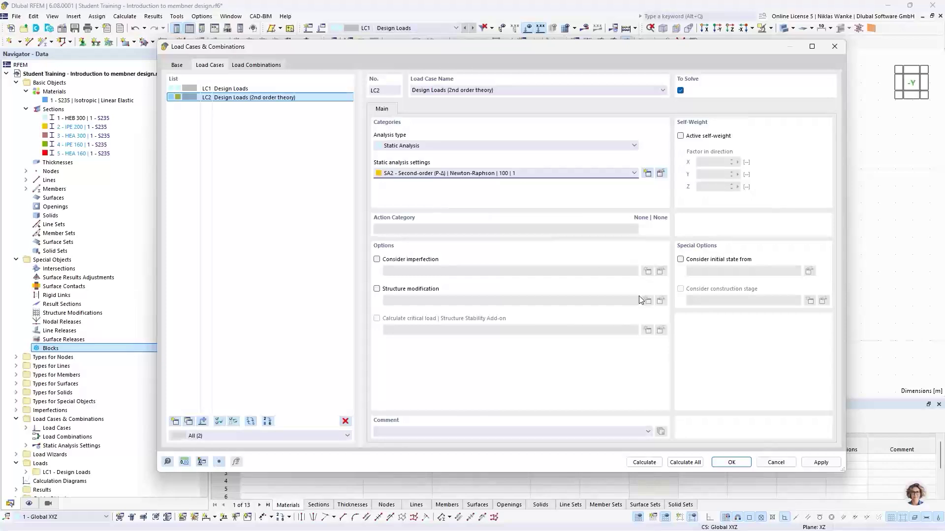
Accept the load case definitions and display the loads of LC1 and LC2 in turn on the column.
{"action": "left_click", "coordinate": [732, 462]}
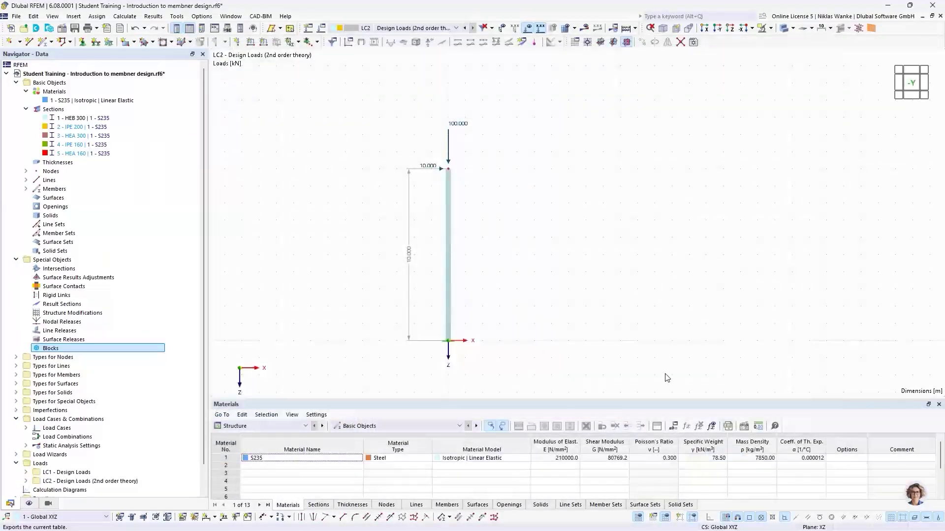
{"action": "left_click", "coordinate": [426, 28]}
{"action": "left_click", "coordinate": [423, 38]}
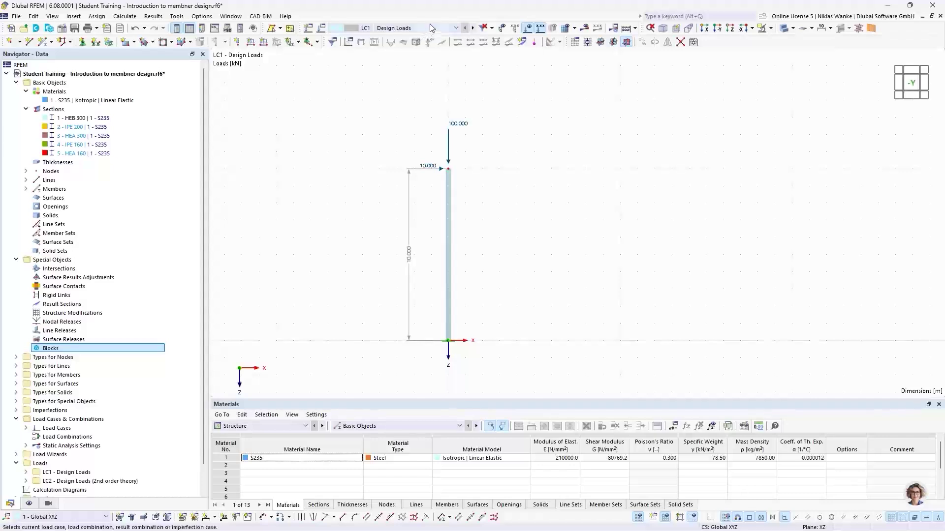
{"action": "left_click", "coordinate": [429, 28]}
{"action": "left_click", "coordinate": [426, 45]}
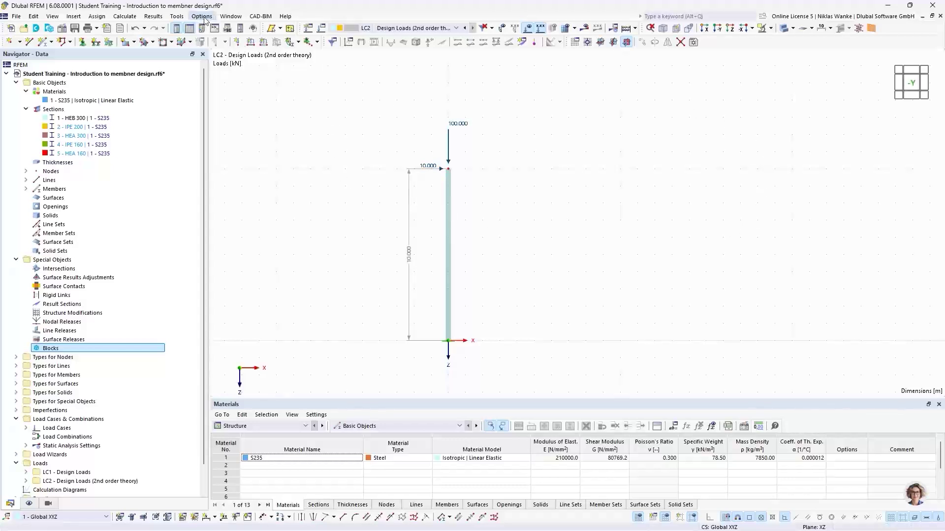
Open a second window of the model, tile both windows vertically and centre the column in each.
{"action": "left_click", "coordinate": [231, 17]}
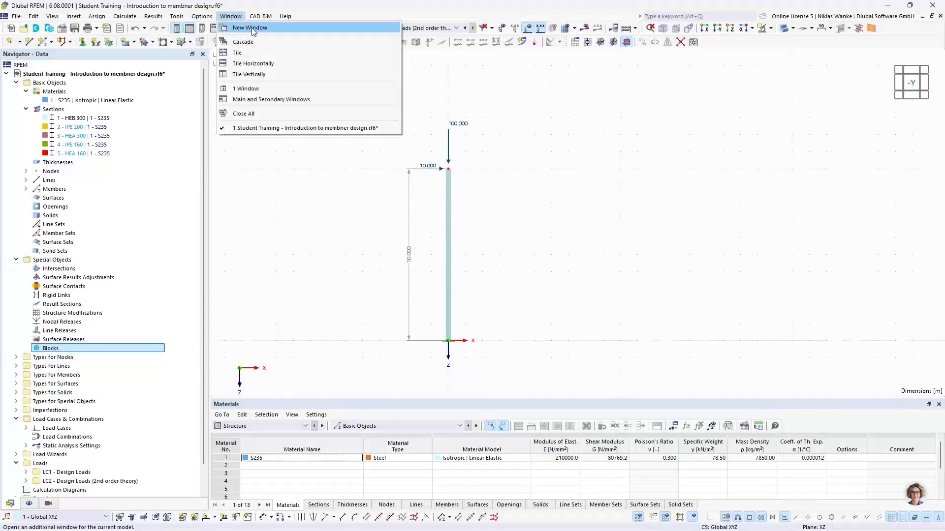
{"action": "left_click", "coordinate": [252, 27]}
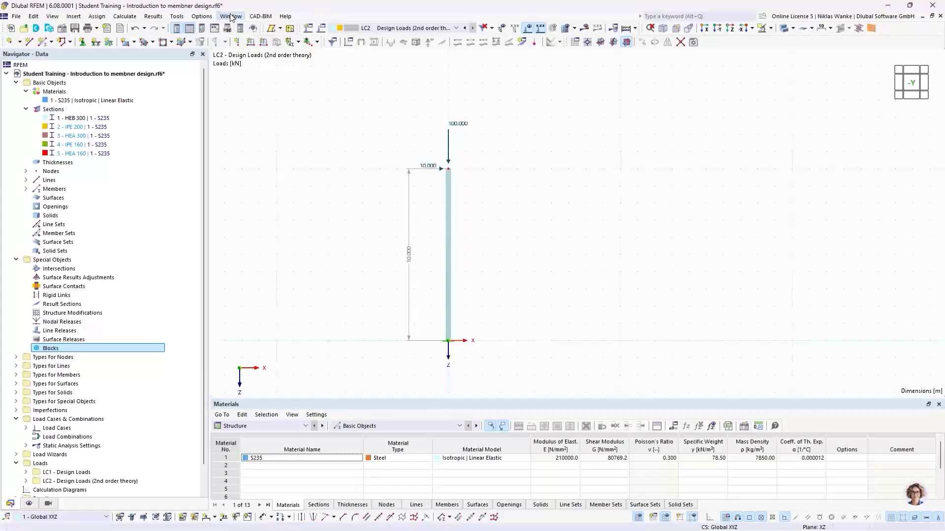
{"action": "left_click", "coordinate": [230, 16]}
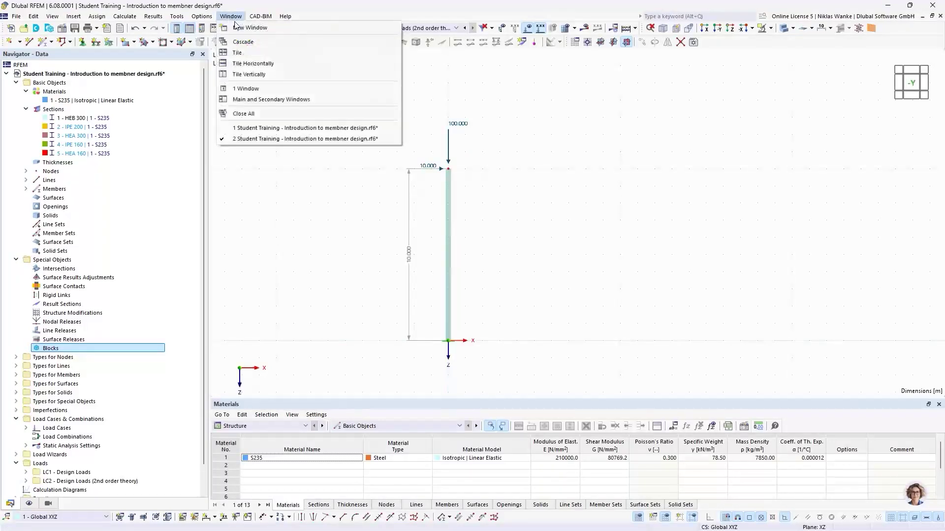
{"action": "left_click", "coordinate": [248, 75]}
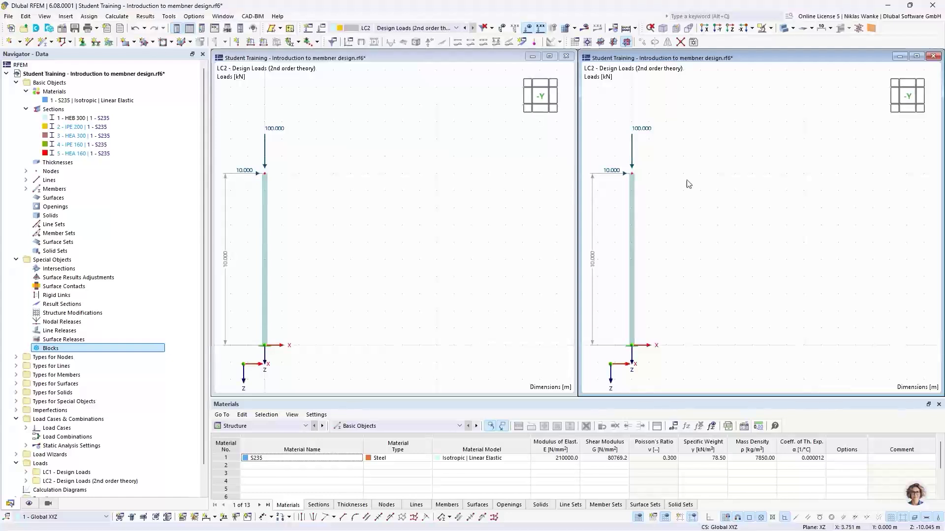
{"action": "middle_click_drag", "start_coordinate": [368, 205], "coordinate": [460, 192]}
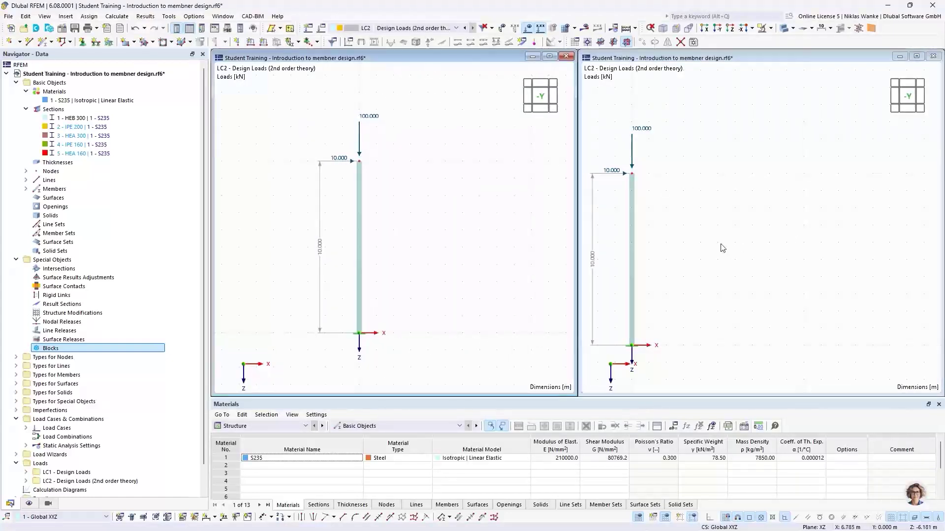
{"action": "middle_click_drag", "start_coordinate": [761, 236], "coordinate": [828, 204]}
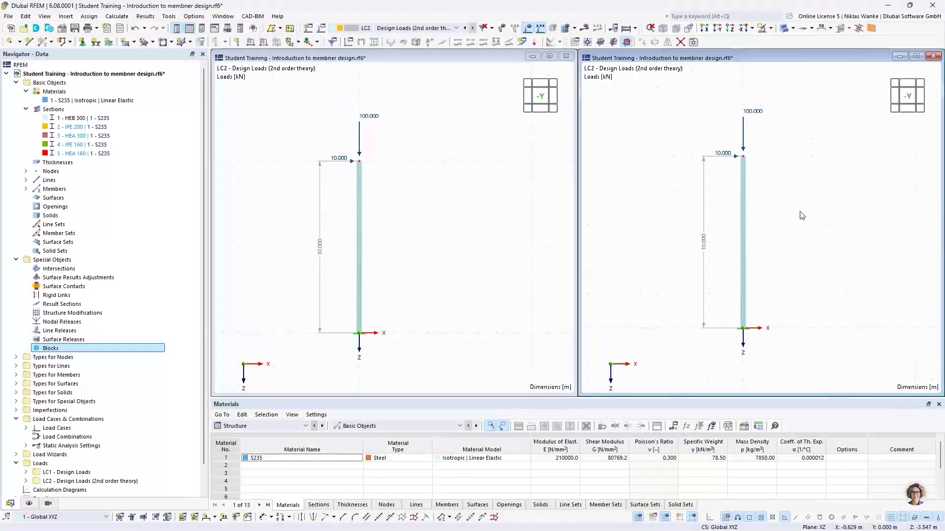
Show load case LC1 in the first model window while keeping LC2 in the second one.
{"action": "left_click", "coordinate": [423, 178]}
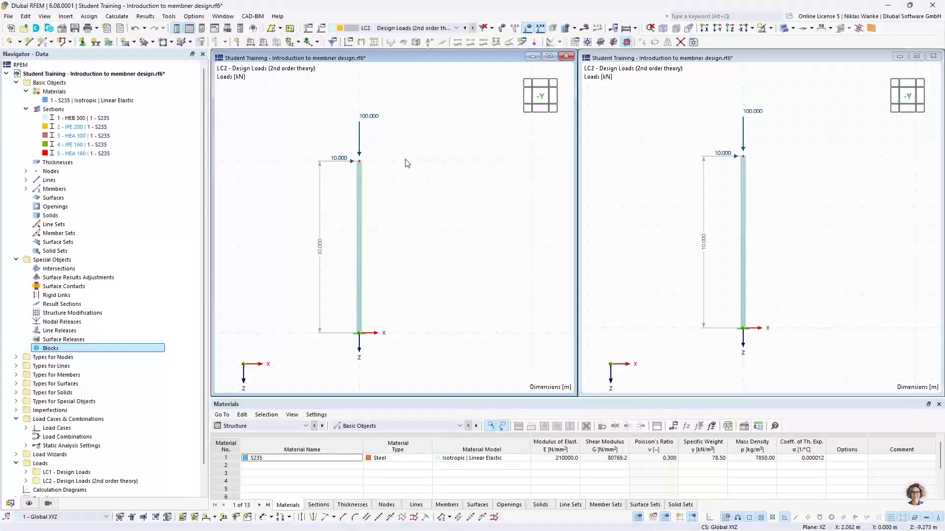
{"action": "left_click", "coordinate": [398, 28]}
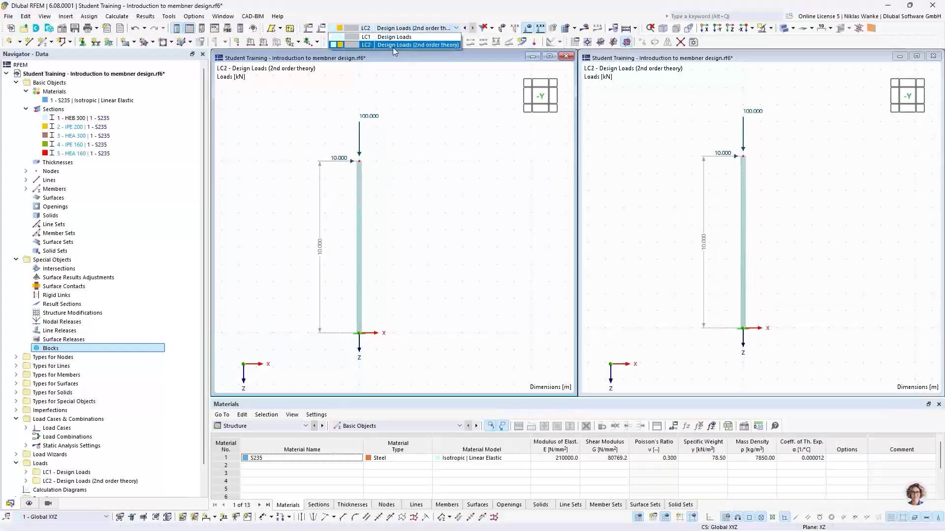
{"action": "left_click", "coordinate": [375, 38]}
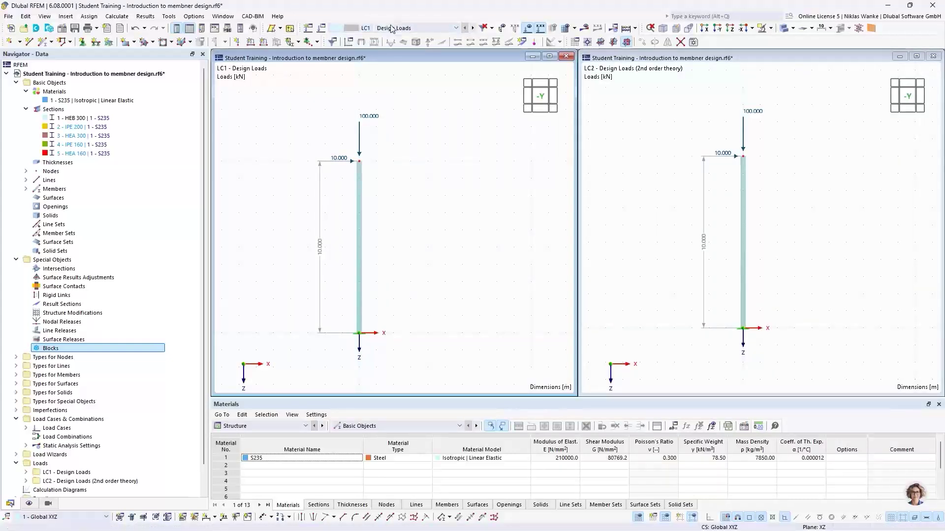
{"action": "left_click", "coordinate": [794, 153]}
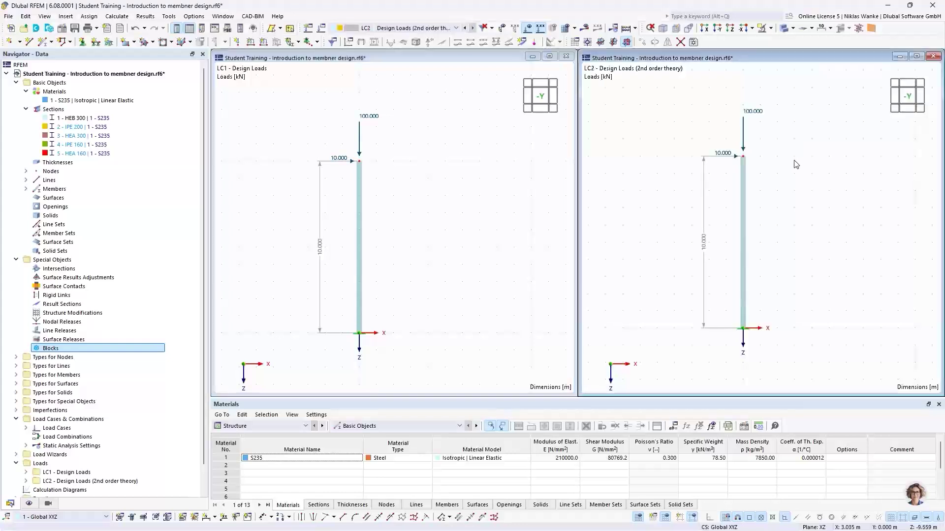
{"action": "left_click", "coordinate": [410, 28]}
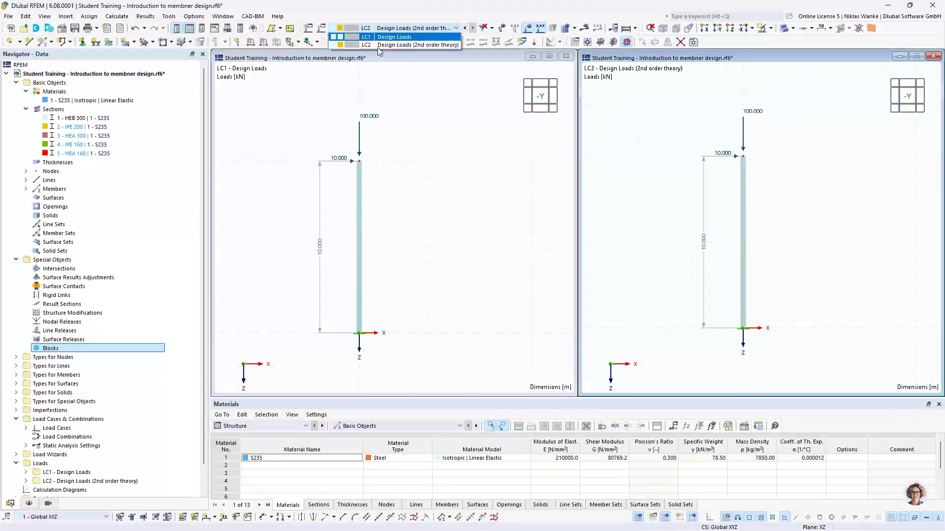
{"action": "left_click", "coordinate": [470, 110]}
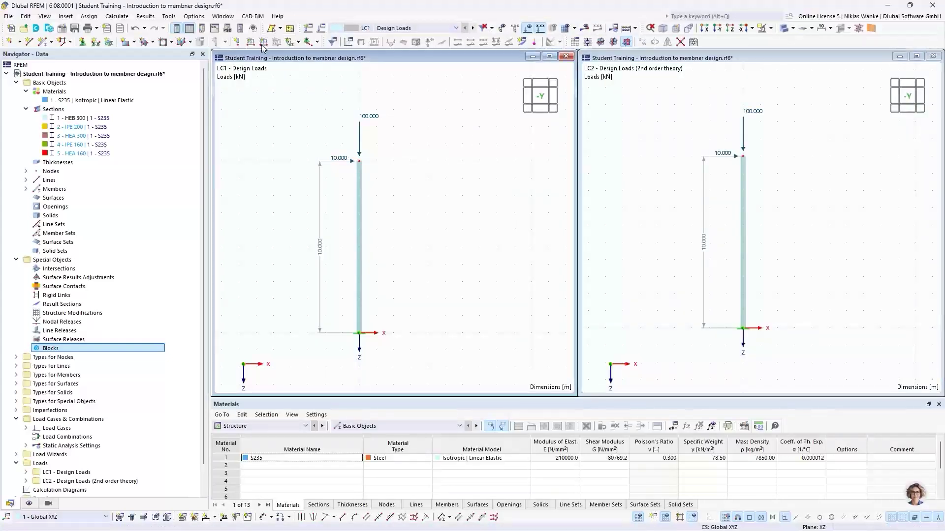
Calculate all load cases and display the global deformation |u| in both the LC1 and LC2 windows.
{"action": "left_click", "coordinate": [117, 16]}
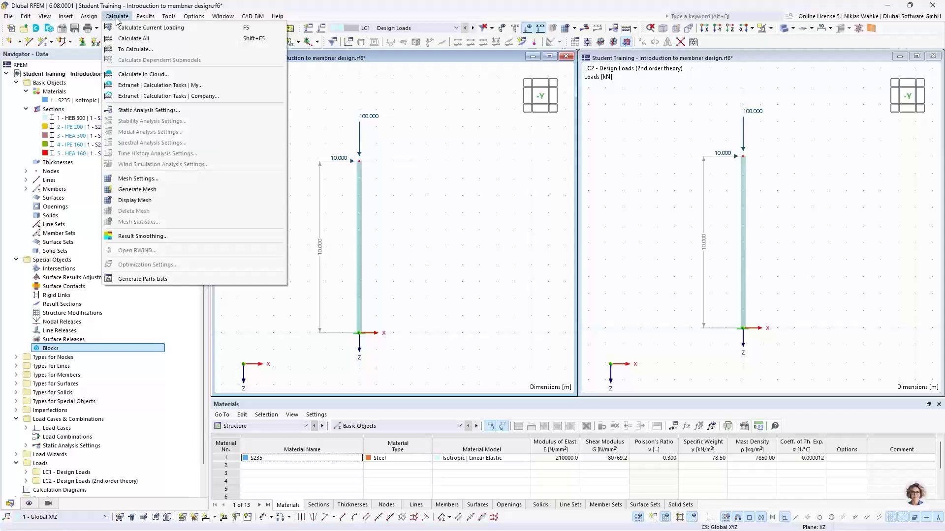
{"action": "left_click", "coordinate": [132, 38]}
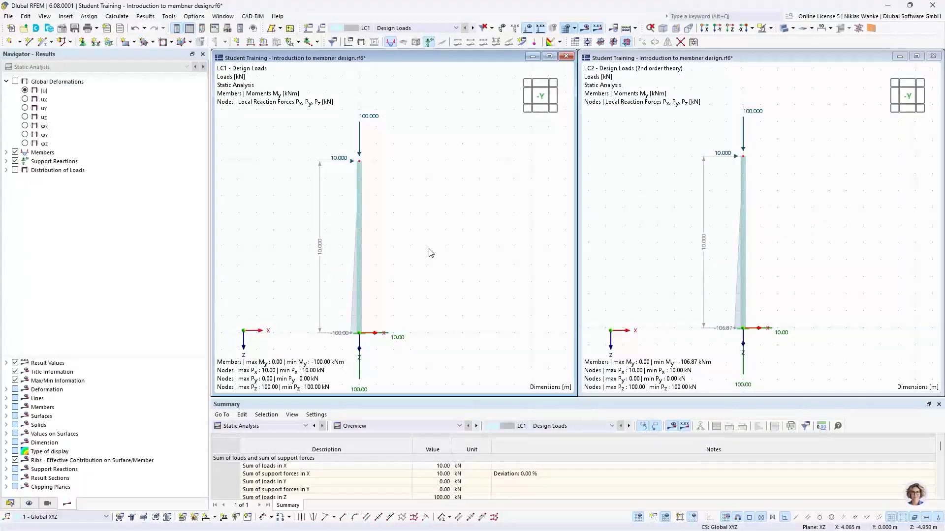
{"action": "left_click", "coordinate": [25, 90]}
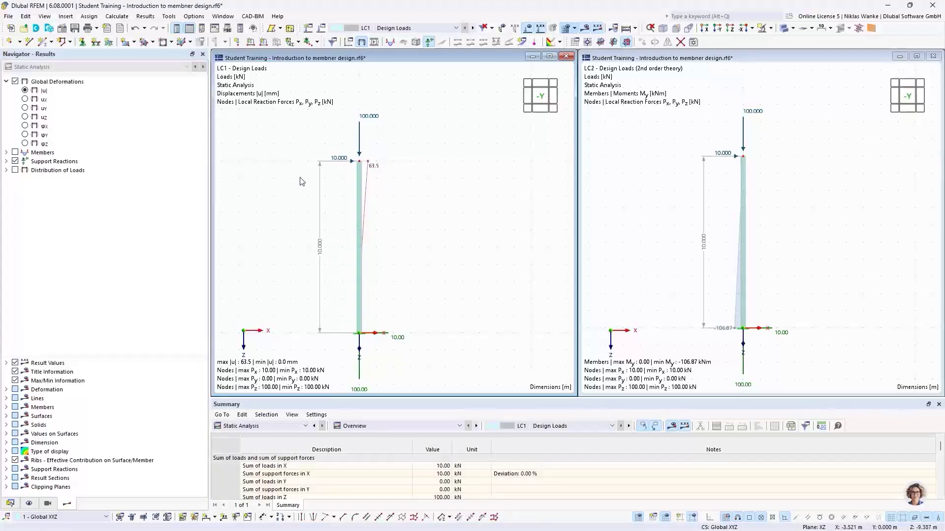
{"action": "left_click", "coordinate": [785, 161]}
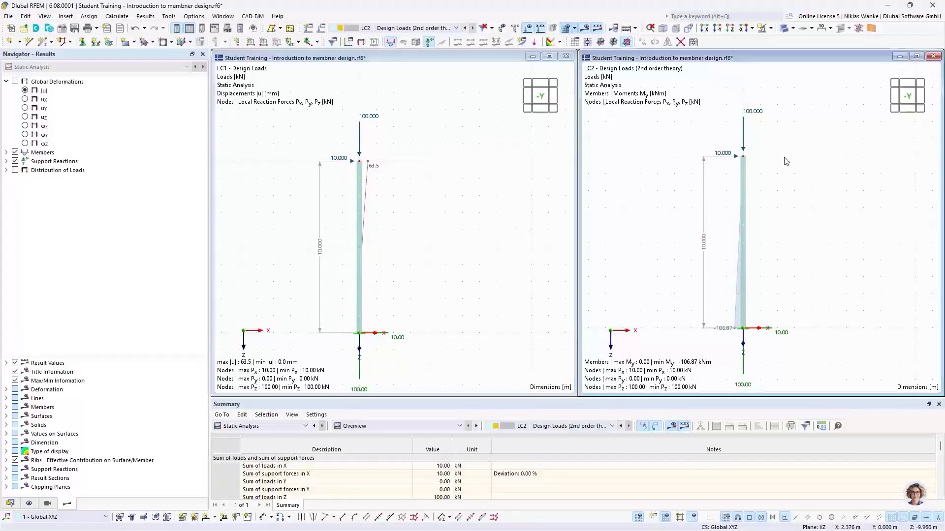
{"action": "left_click", "coordinate": [25, 90]}
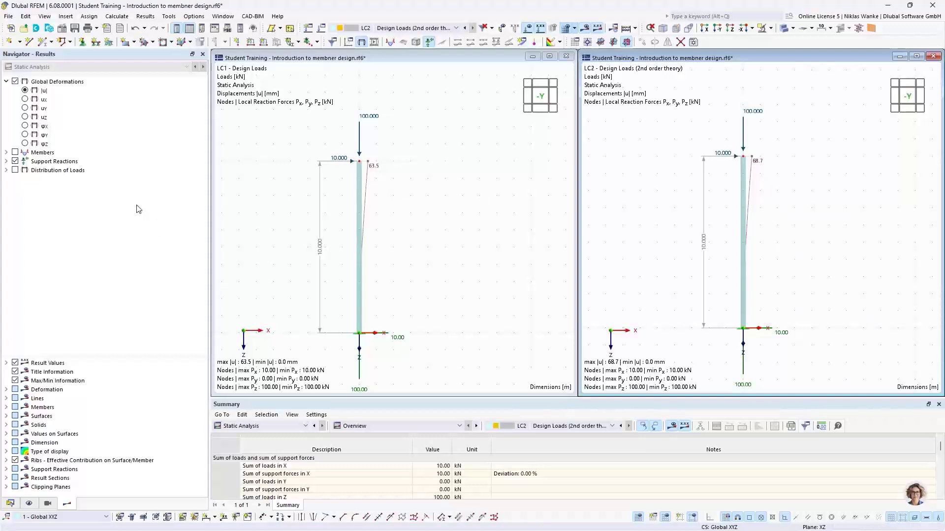
Expand the member internal forces results and examine the support reactions at the column base in both windows.
{"action": "left_click", "coordinate": [6, 152]}
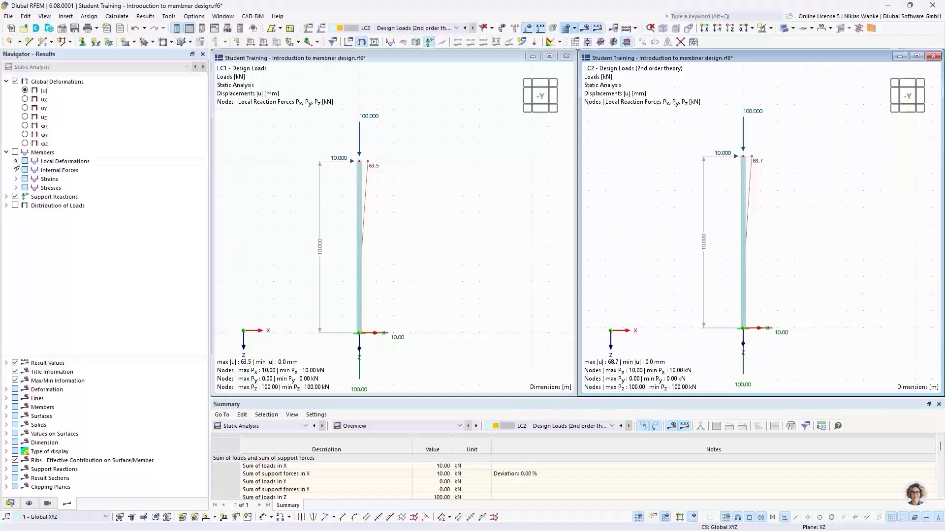
{"action": "left_click", "coordinate": [16, 170]}
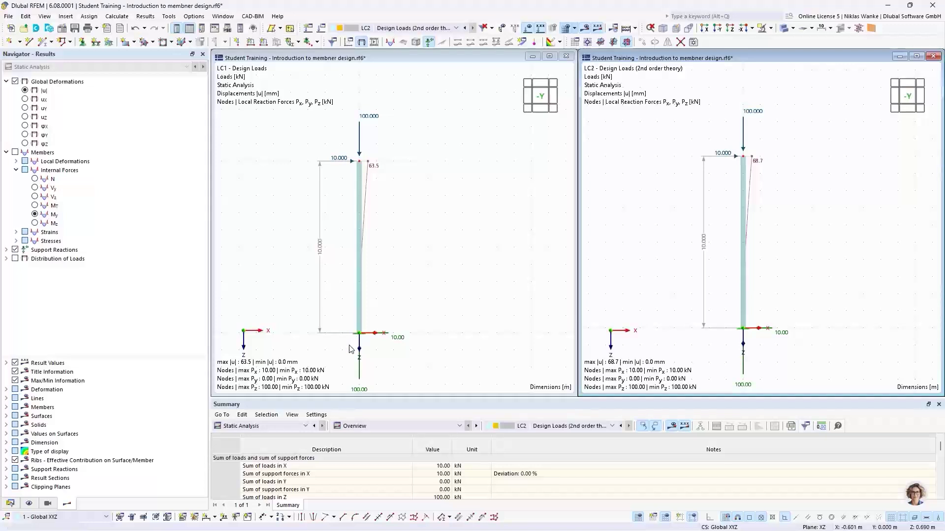
{"action": "scroll", "coordinate": [351, 349], "scroll_direction": "up", "scroll_amount": 1}
{"action": "middle_click_drag", "start_coordinate": [351, 350], "coordinate": [404, 318]}
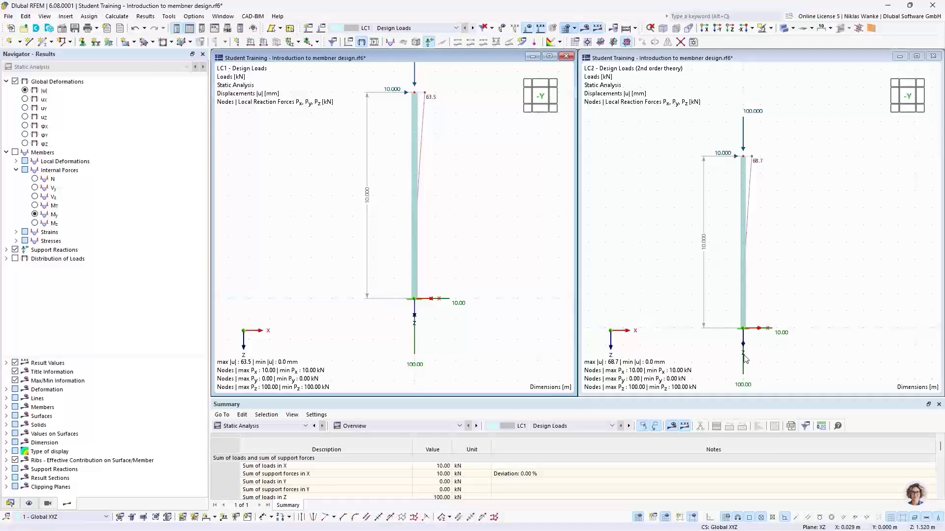
{"action": "scroll", "coordinate": [743, 353], "scroll_direction": "up", "scroll_amount": 3}
{"action": "middle_click_drag", "start_coordinate": [743, 346], "coordinate": [758, 315]}
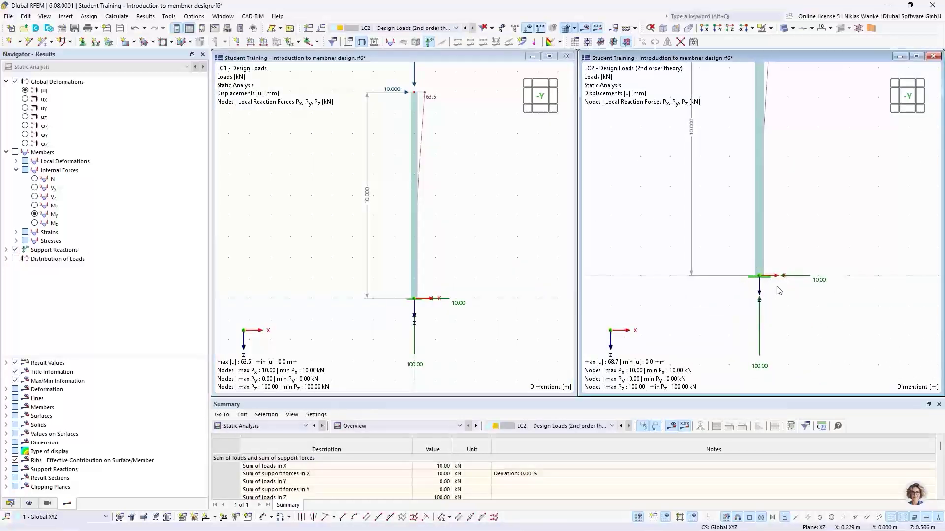
Display the member bending moments My in both the LC1 and LC2 windows.
{"action": "left_click", "coordinate": [350, 230]}
{"action": "left_click", "coordinate": [35, 215]}
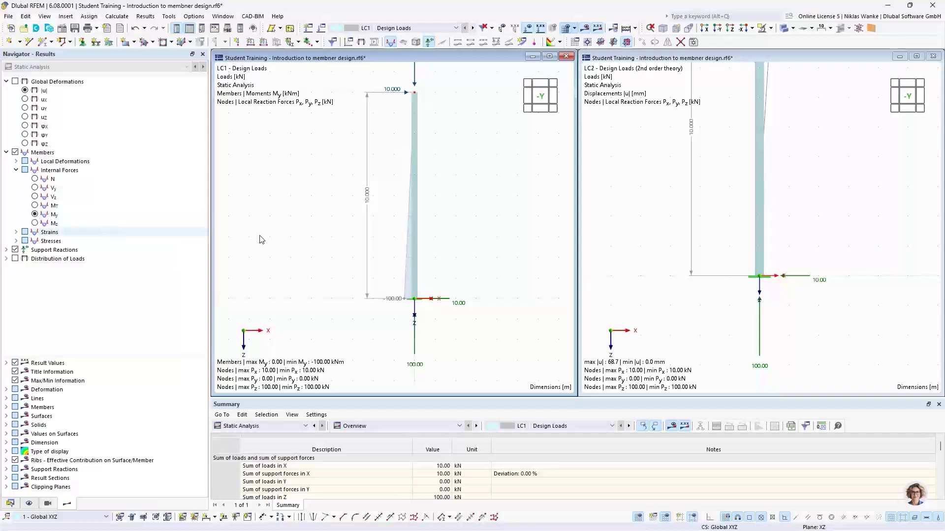
{"action": "left_click", "coordinate": [657, 261]}
{"action": "left_click", "coordinate": [35, 214]}
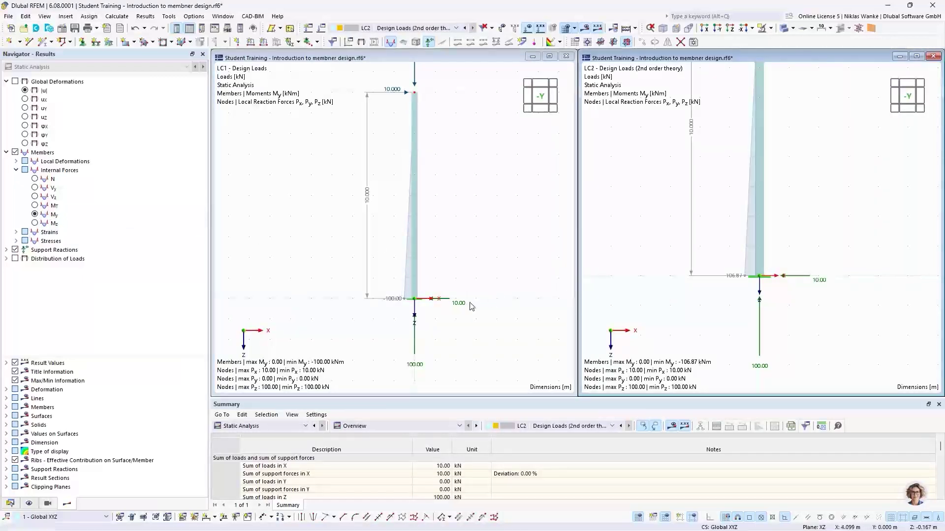
Examine the bending moment My at the column base in both the LC1 and LC2 windows.
{"action": "scroll", "coordinate": [417, 301], "scroll_direction": "up", "scroll_amount": 2}
{"action": "scroll", "coordinate": [426, 314], "scroll_direction": "down", "scroll_amount": 1}
{"action": "middle_click_drag", "start_coordinate": [405, 314], "coordinate": [366, 312]}
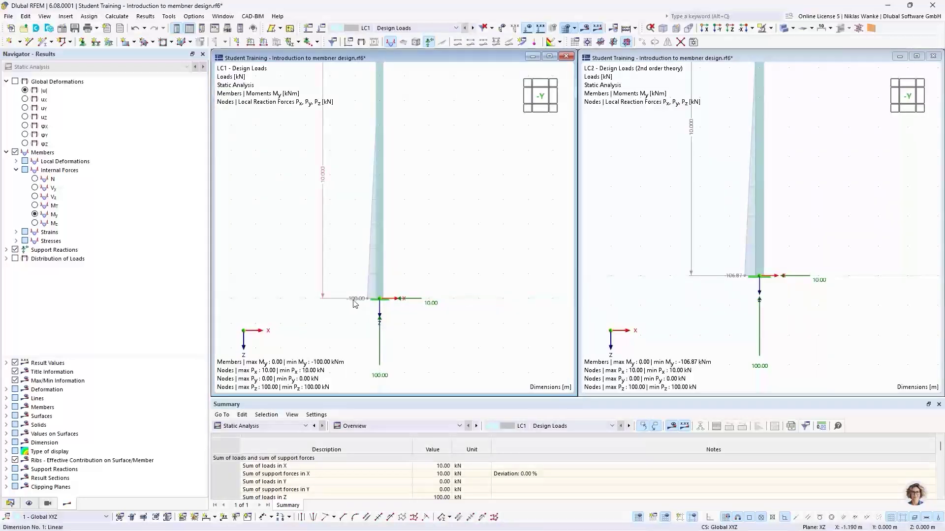
{"action": "scroll", "coordinate": [367, 312], "scroll_direction": "down", "scroll_amount": 1}
{"action": "scroll", "coordinate": [366, 312], "scroll_direction": "down", "scroll_amount": 2}
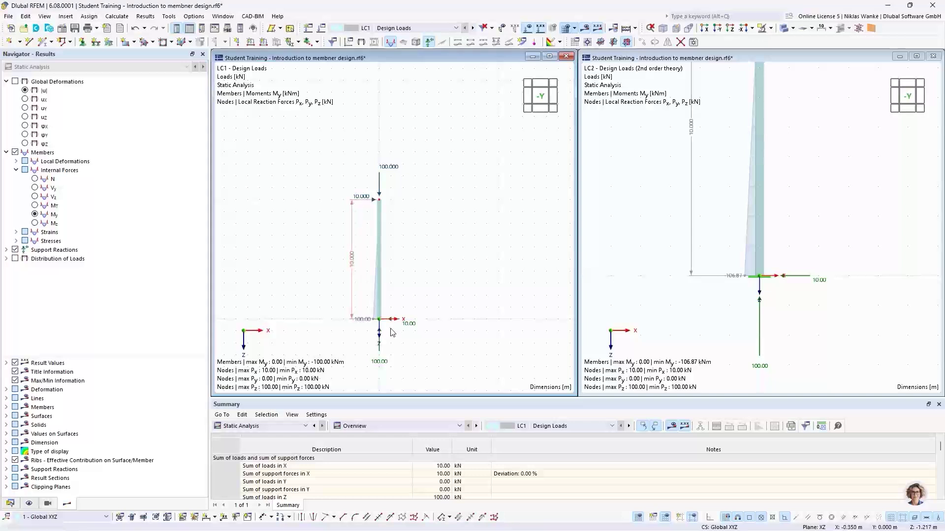
{"action": "scroll", "coordinate": [386, 331], "scroll_direction": "up", "scroll_amount": 2}
{"action": "middle_click_drag", "start_coordinate": [385, 331], "coordinate": [405, 318]}
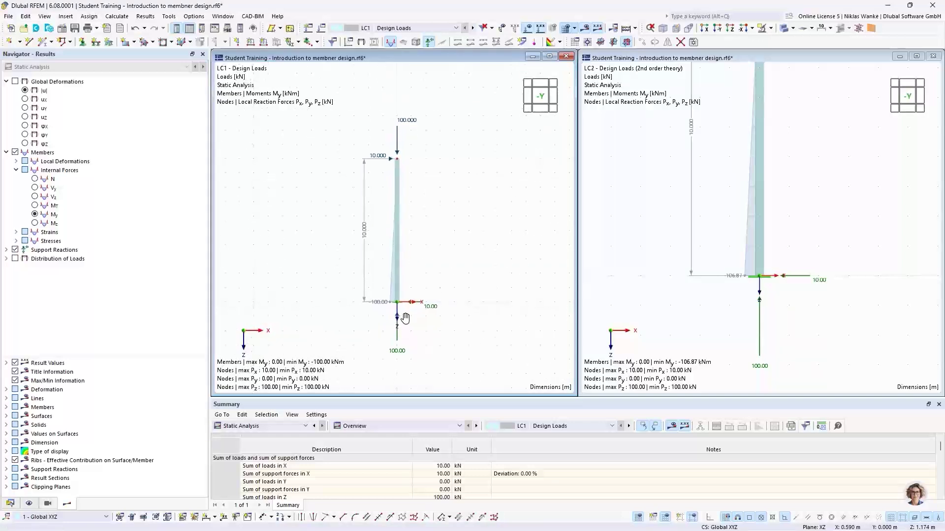
{"action": "scroll", "coordinate": [406, 315], "scroll_direction": "up", "scroll_amount": 1}
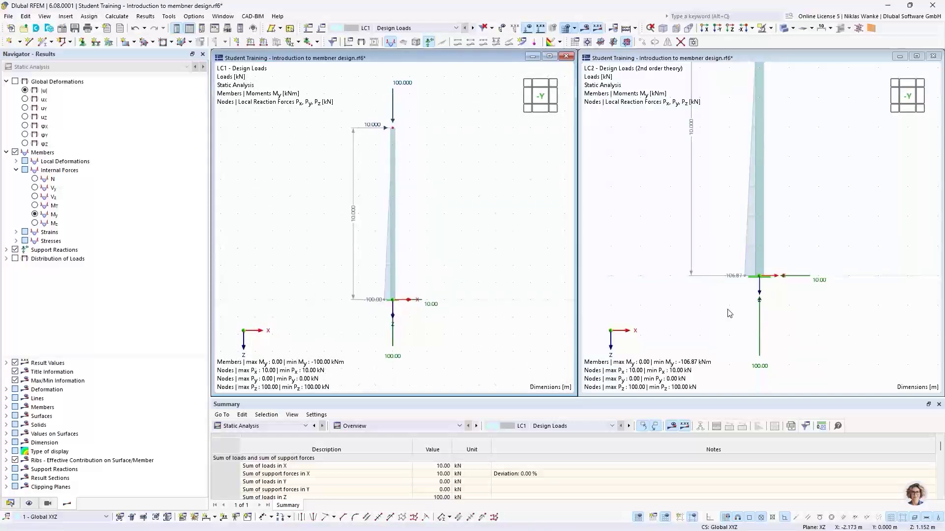
{"action": "middle_click_drag", "start_coordinate": [730, 308], "coordinate": [733, 327]}
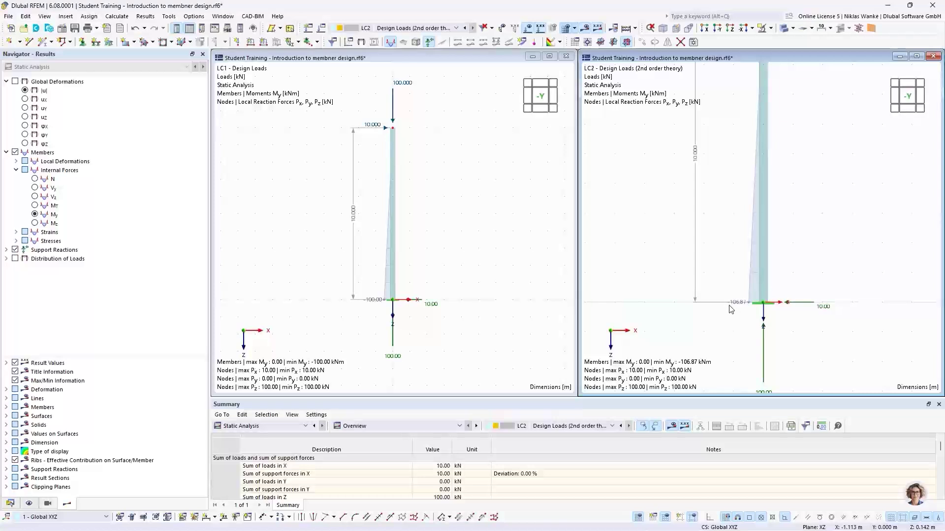
{"action": "scroll", "coordinate": [741, 329], "scroll_direction": "down", "scroll_amount": 1}
{"action": "middle_click_drag", "start_coordinate": [735, 314], "coordinate": [739, 320]}
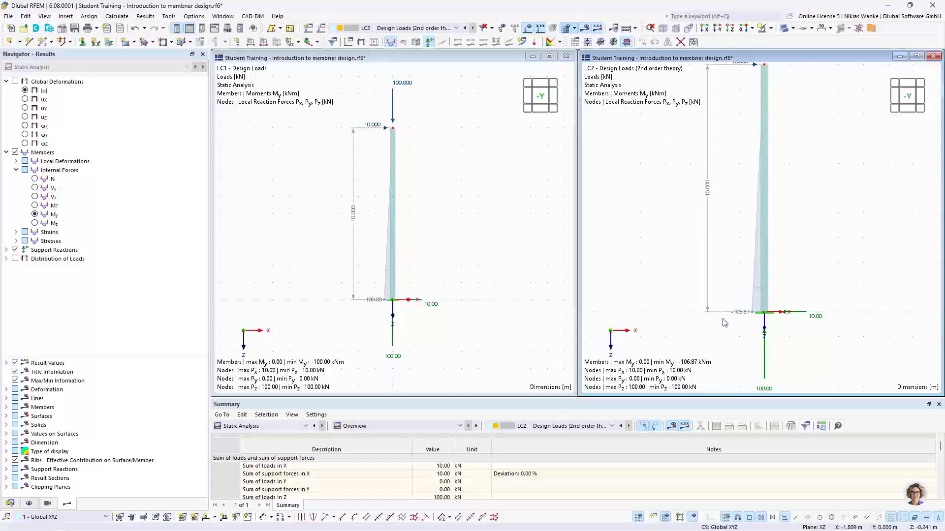
{"action": "scroll", "coordinate": [776, 321], "scroll_direction": "down", "scroll_amount": 3}
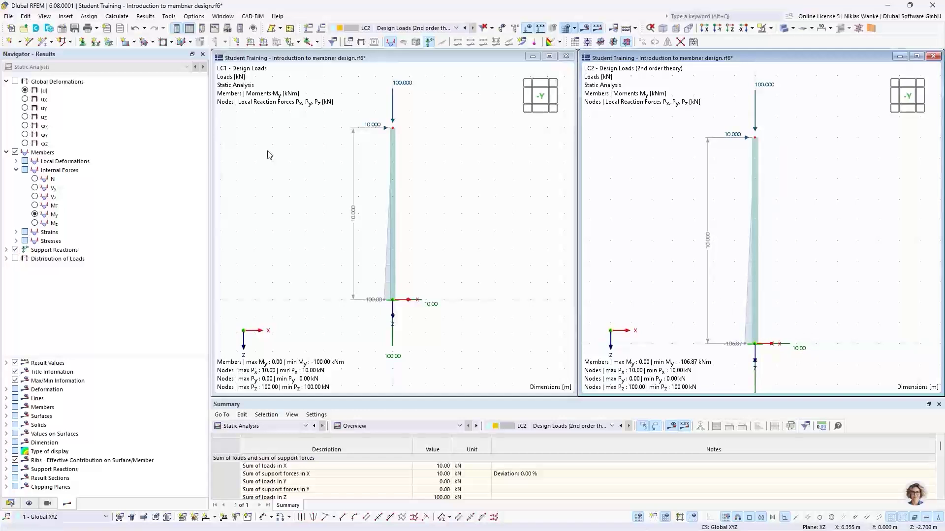
View the global deformation |u| of LC2, return to moments My, and compare the moment diagrams in both windows.
{"action": "left_click", "coordinate": [25, 90]}
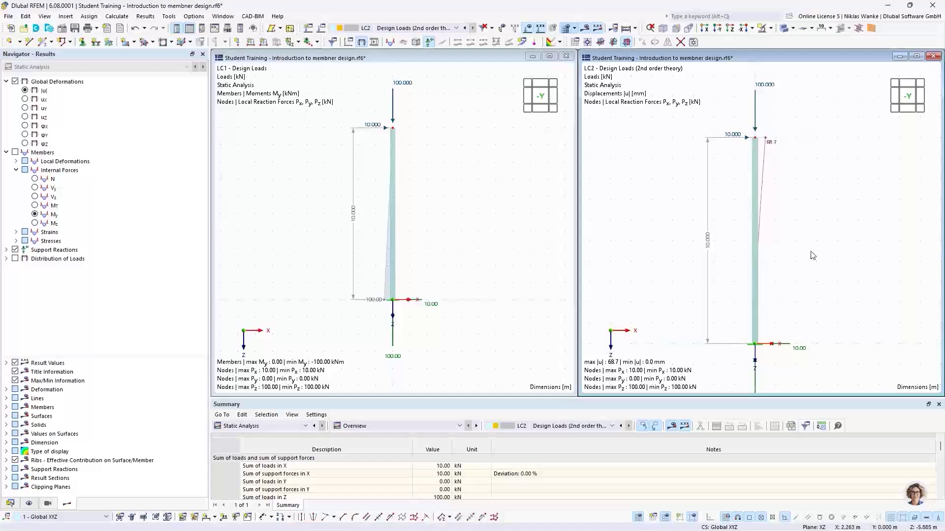
{"action": "left_click", "coordinate": [35, 215]}
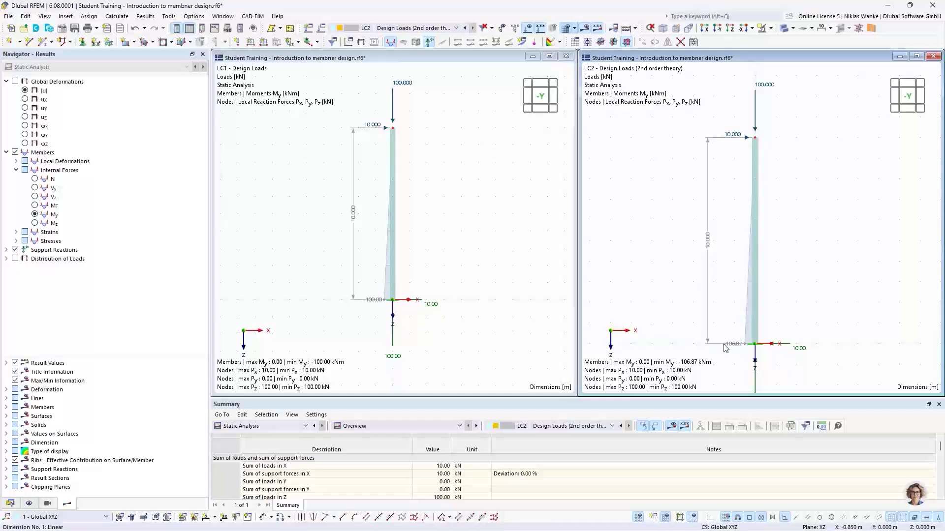
{"action": "left_click", "coordinate": [367, 323]}
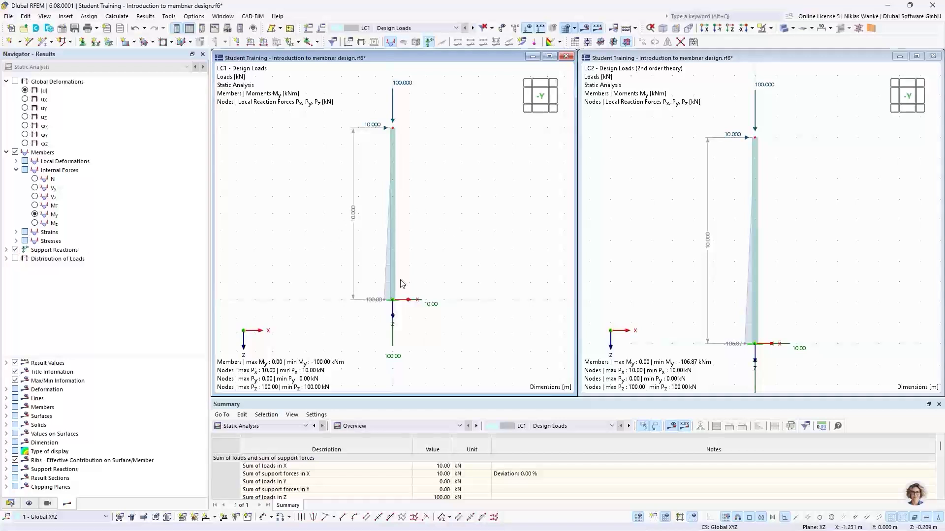
{"action": "left_click", "coordinate": [679, 228]}
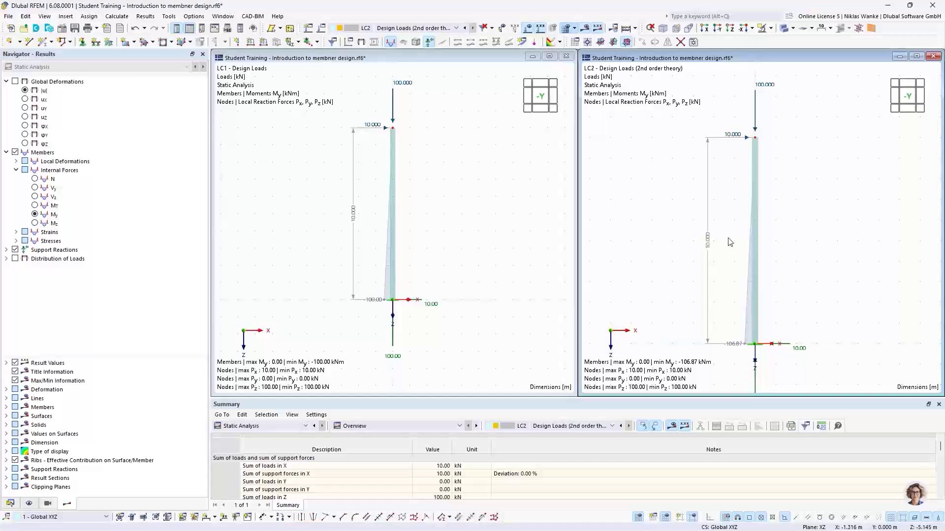
{"action": "scroll", "coordinate": [728, 239], "scroll_direction": "down", "scroll_amount": 1}
{"action": "middle_click_drag", "start_coordinate": [729, 239], "coordinate": [739, 249]}
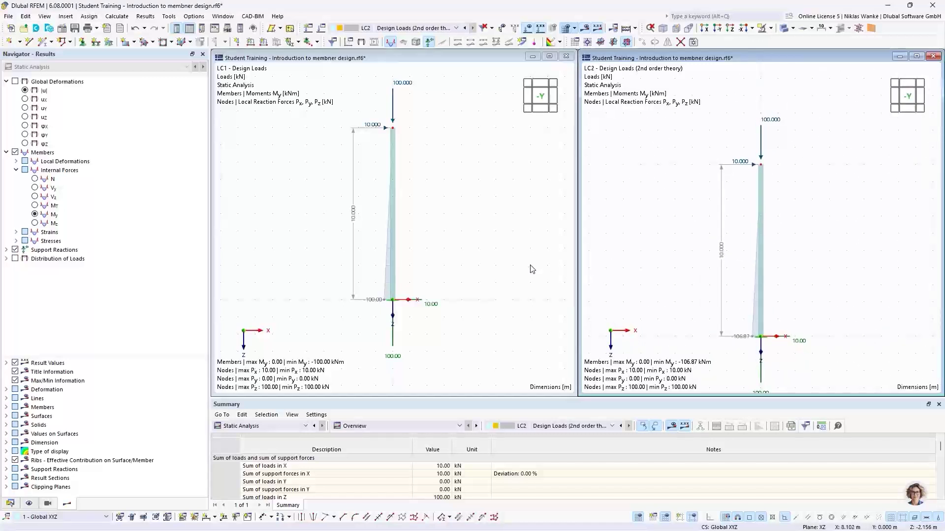
{"action": "middle_click_drag", "start_coordinate": [494, 194], "coordinate": [491, 218]}
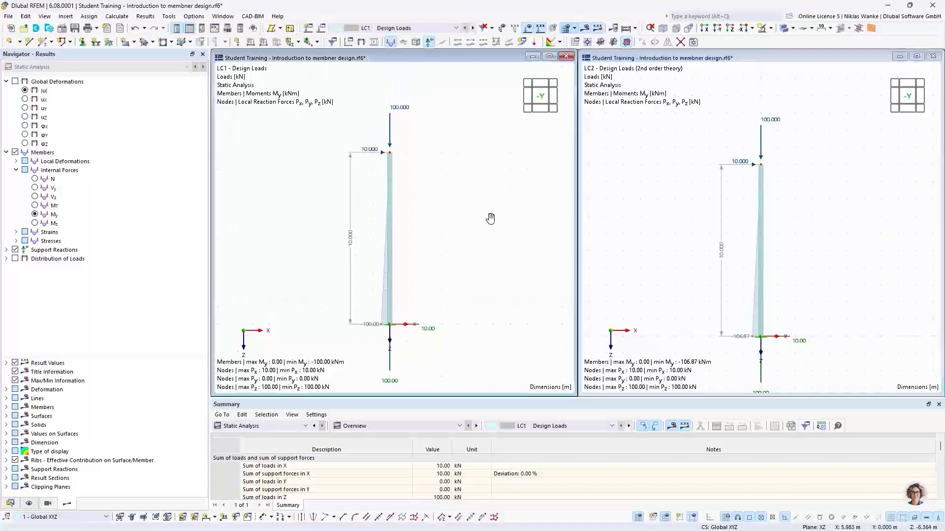
Set the LC2 nodal load at the column top to Fx 20 kN and Fz 200 kN.
{"action": "double_click", "coordinate": [772, 122]}
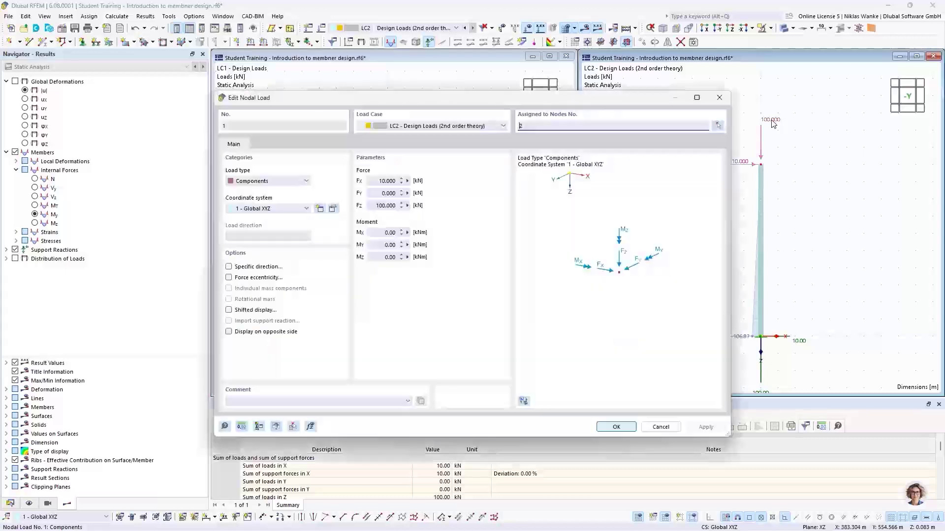
{"action": "double_click", "coordinate": [384, 181]}
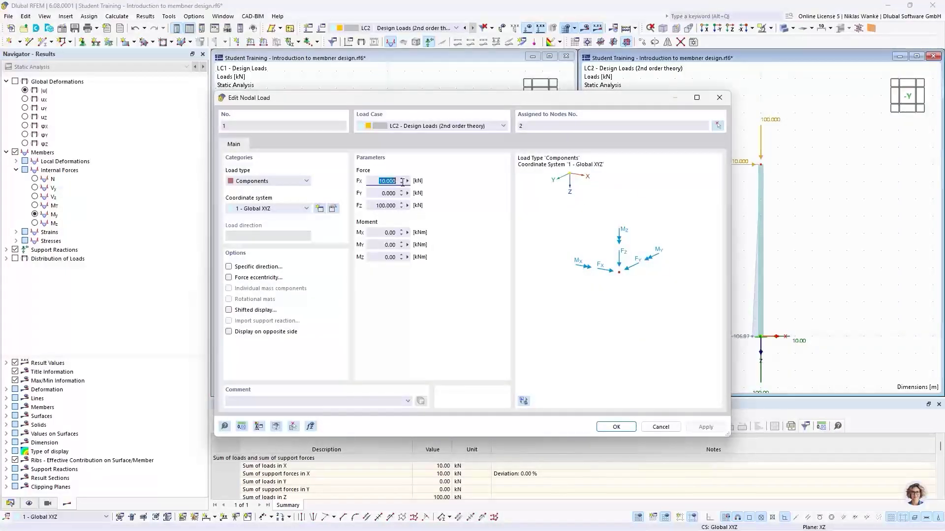
{"action": "type", "text": "20"}
{"action": "double_click", "coordinate": [377, 205]}
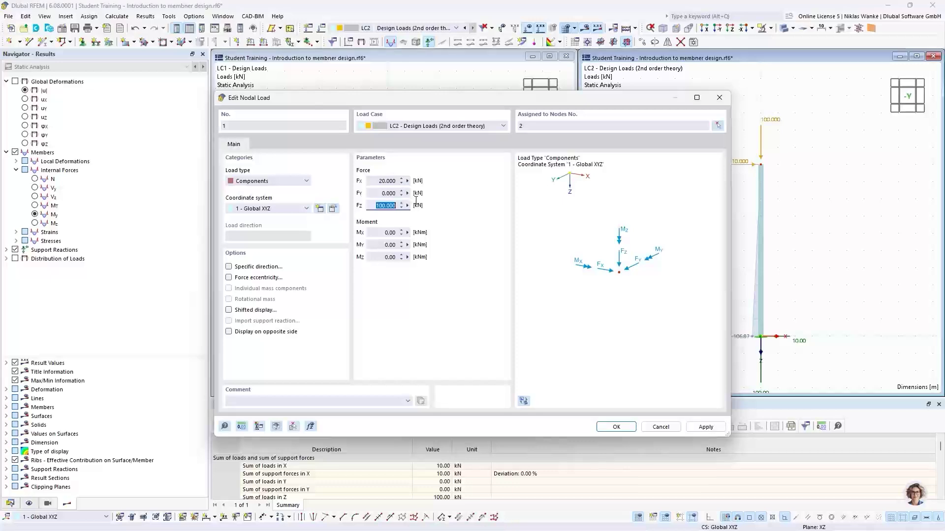
{"action": "type", "text": "200"}
{"action": "left_click", "coordinate": [616, 427]}
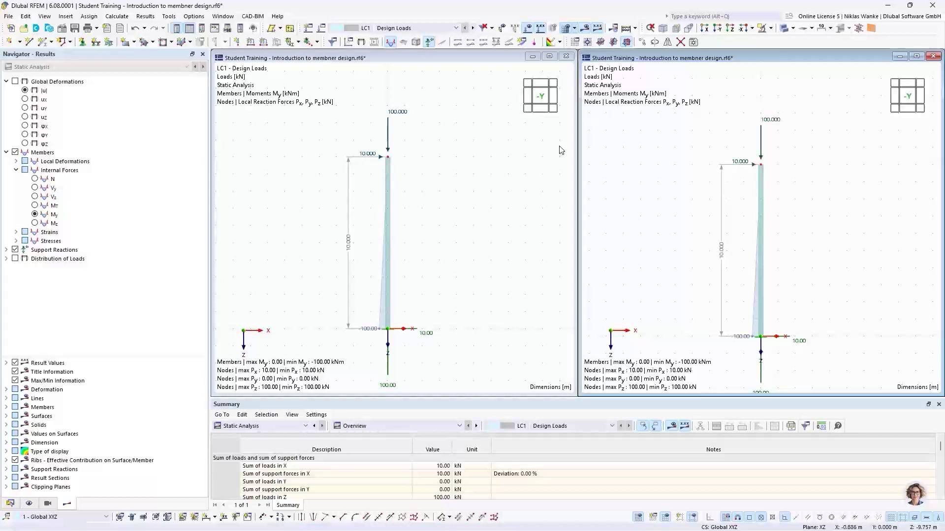
Set the LC1 nodal load at the column top to Fx 20 kN and Fz 200 kN.
{"action": "double_click", "coordinate": [771, 123]}
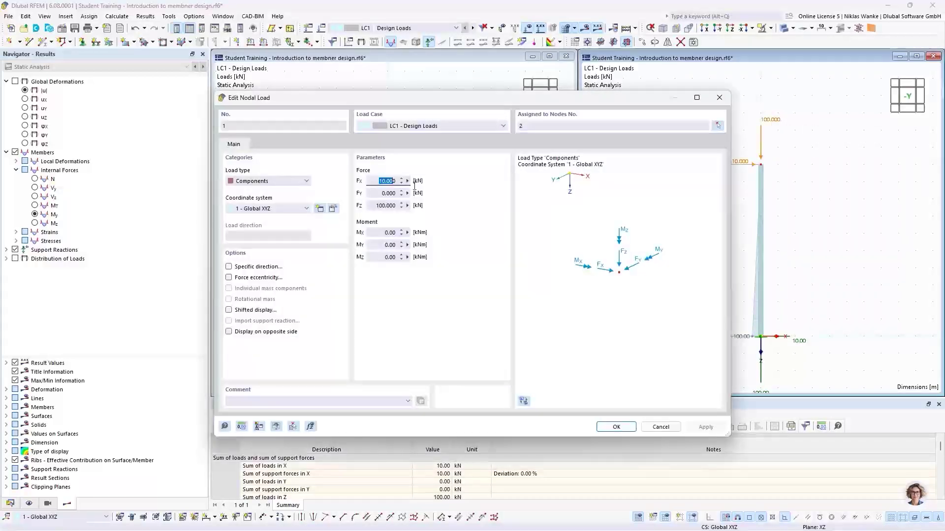
{"action": "type", "text": "20"}
{"action": "left_click", "coordinate": [379, 205]}
{"action": "type", "text": "200"}
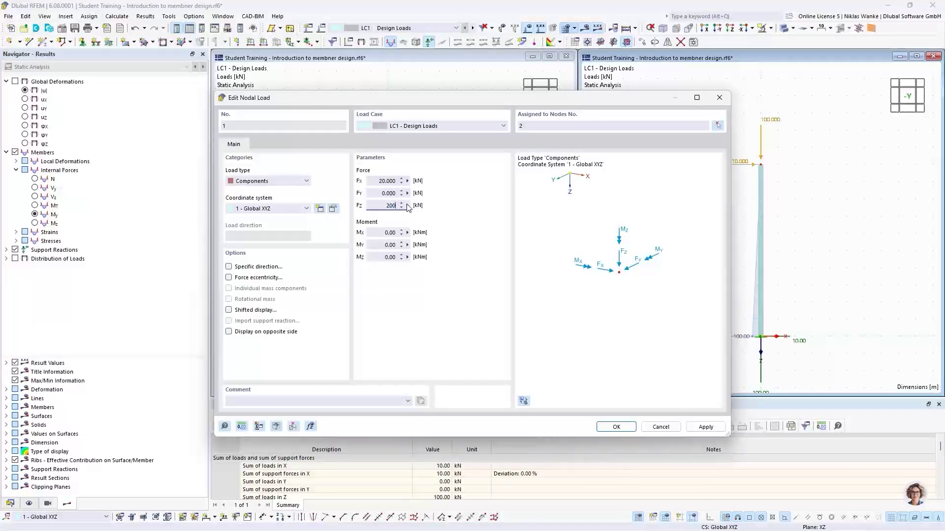
{"action": "left_click", "coordinate": [387, 194]}
{"action": "left_click", "coordinate": [616, 427]}
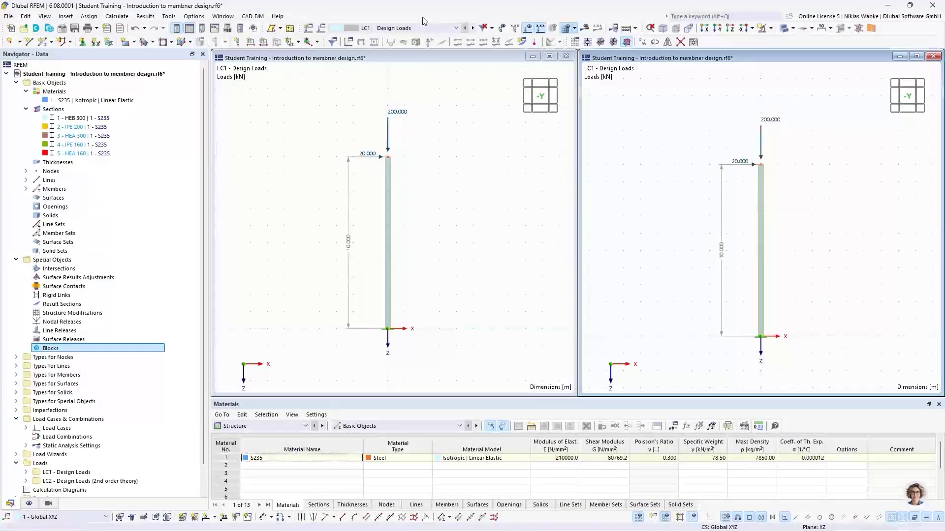
Show load case LC2 in the second model window beside LC1.
{"action": "left_click", "coordinate": [411, 29]}
{"action": "left_click", "coordinate": [406, 28]}
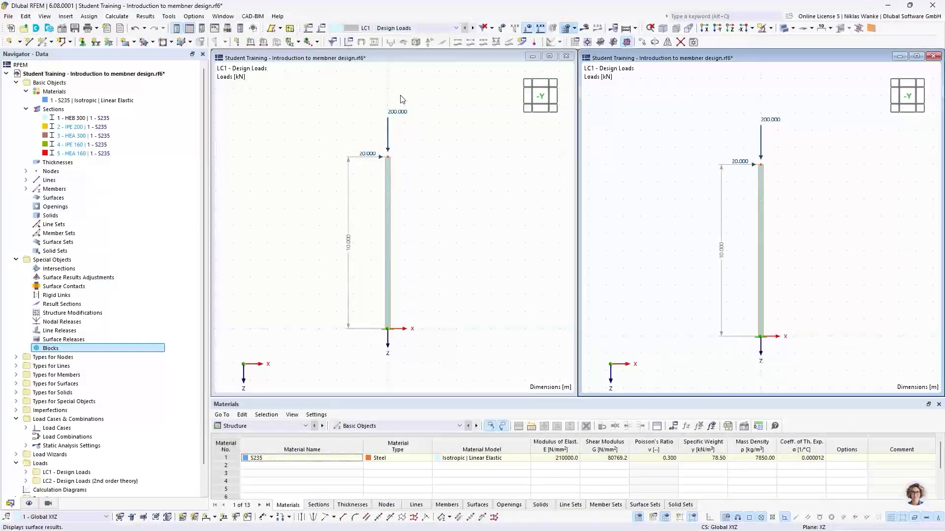
{"action": "left_click", "coordinate": [416, 28]}
{"action": "left_click", "coordinate": [417, 46]}
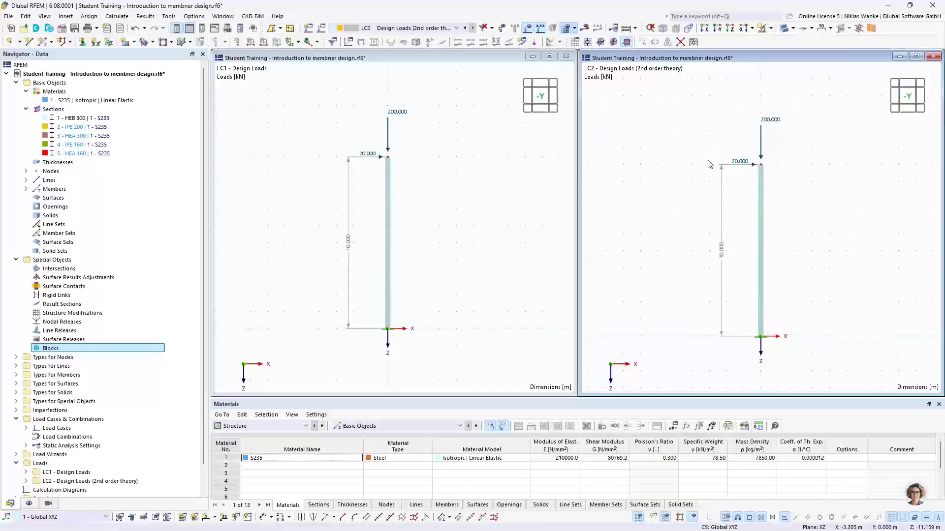
Calculate all load cases and compare the resulting moments My of LC1 and LC2.
{"action": "left_click", "coordinate": [449, 153]}
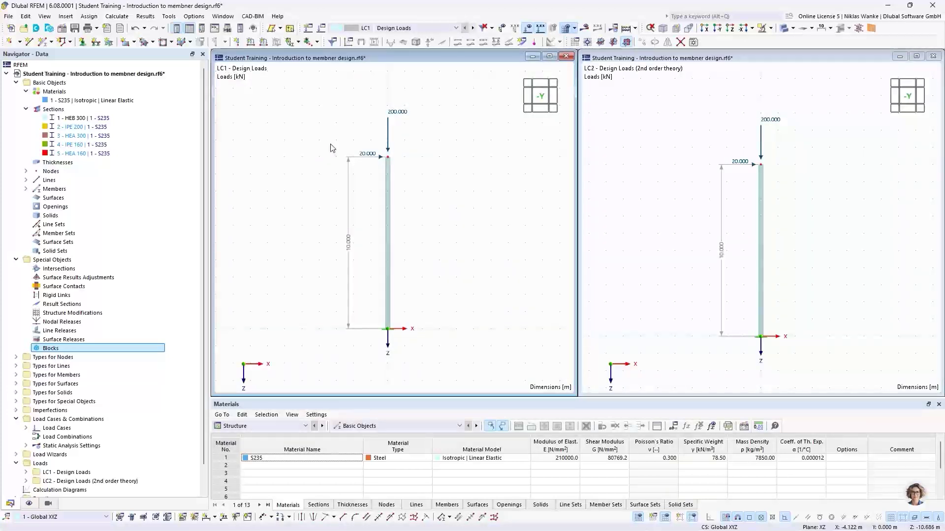
{"action": "left_click", "coordinate": [145, 16]}
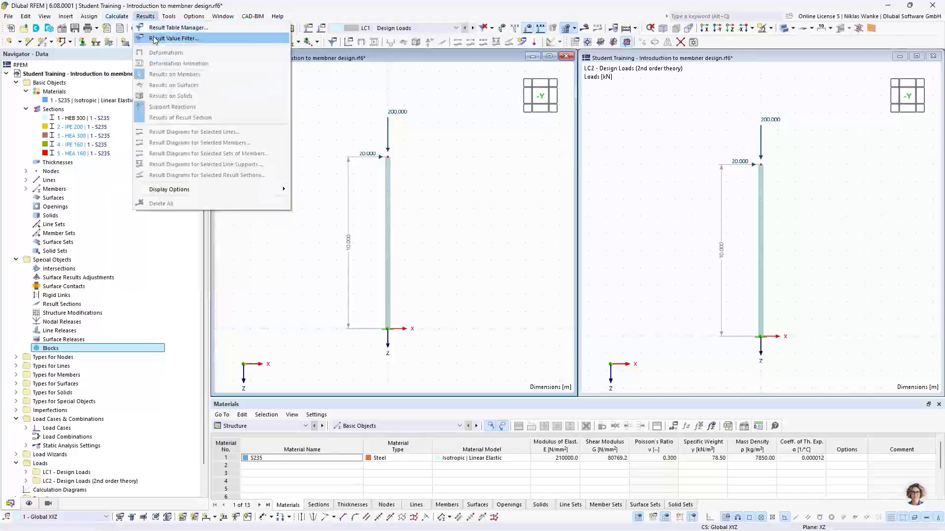
{"action": "left_click", "coordinate": [131, 38]}
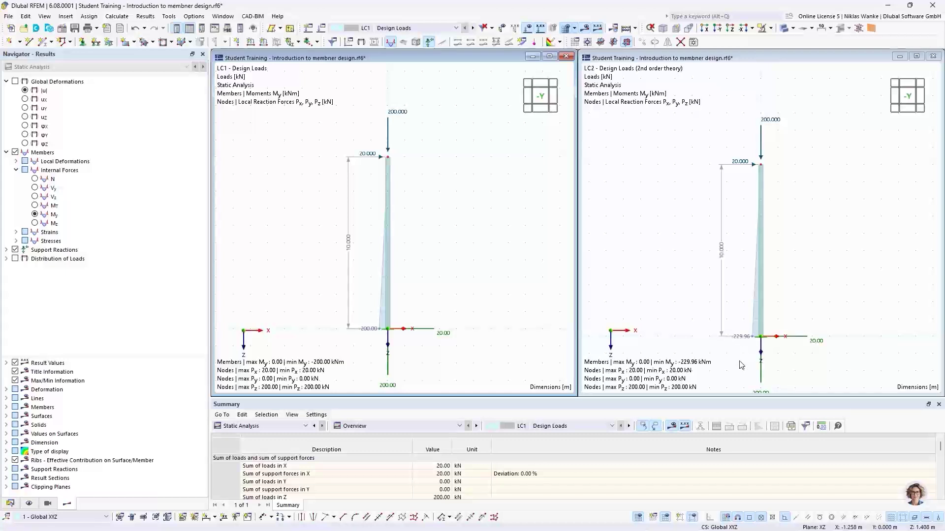
Set the LC2 nodal load to Fx 50 kN and Fz 500 kN, and show LC2 in the second window again.
{"action": "left_click", "coordinate": [798, 108]}
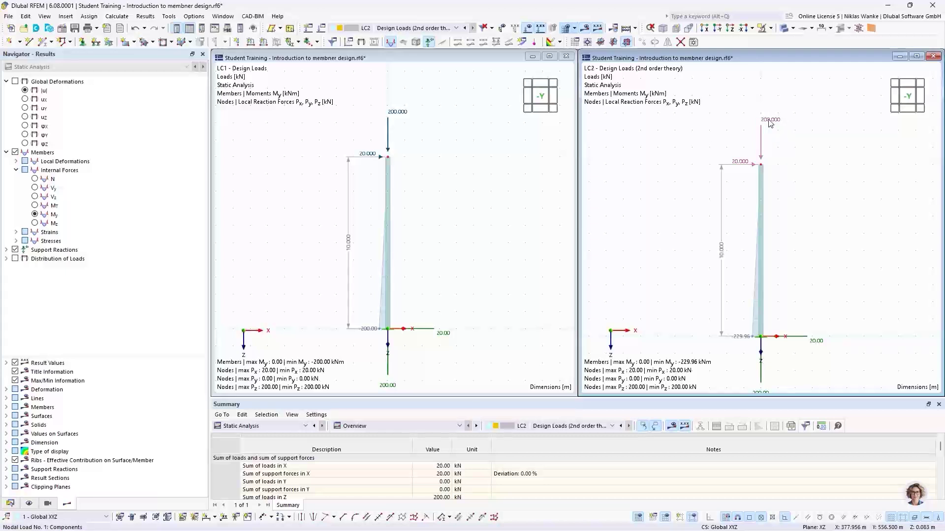
{"action": "mouse_move", "coordinate": [770, 123]}
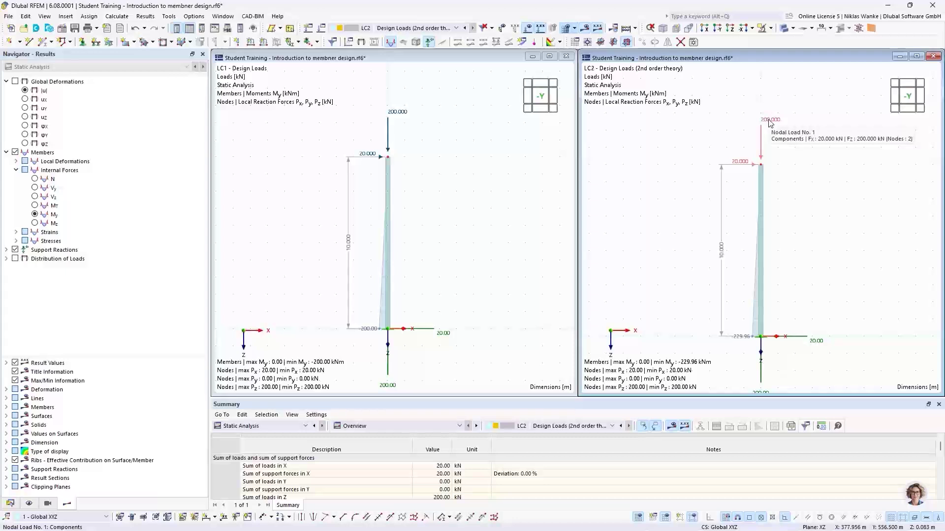
{"action": "double_click", "coordinate": [771, 123]}
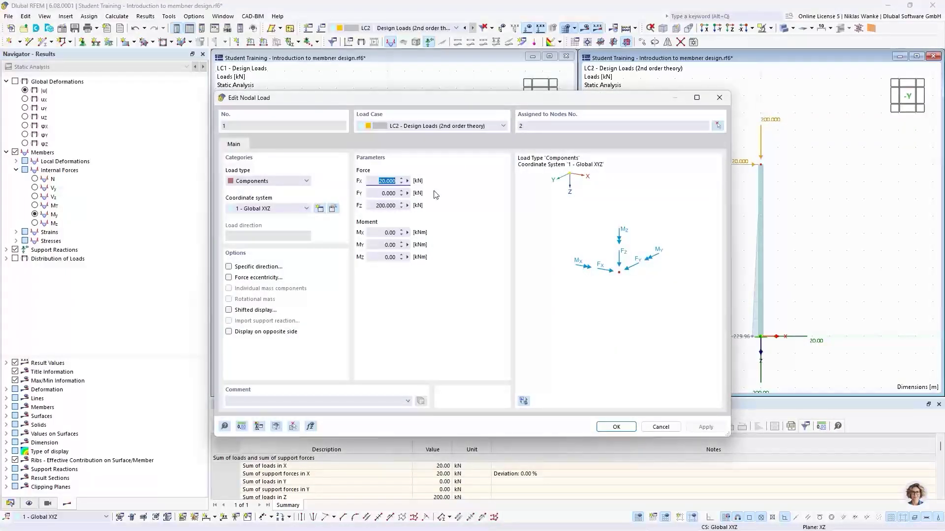
{"action": "type", "text": "50"}
{"action": "left_click", "coordinate": [371, 204]}
{"action": "type", "text": "50"}
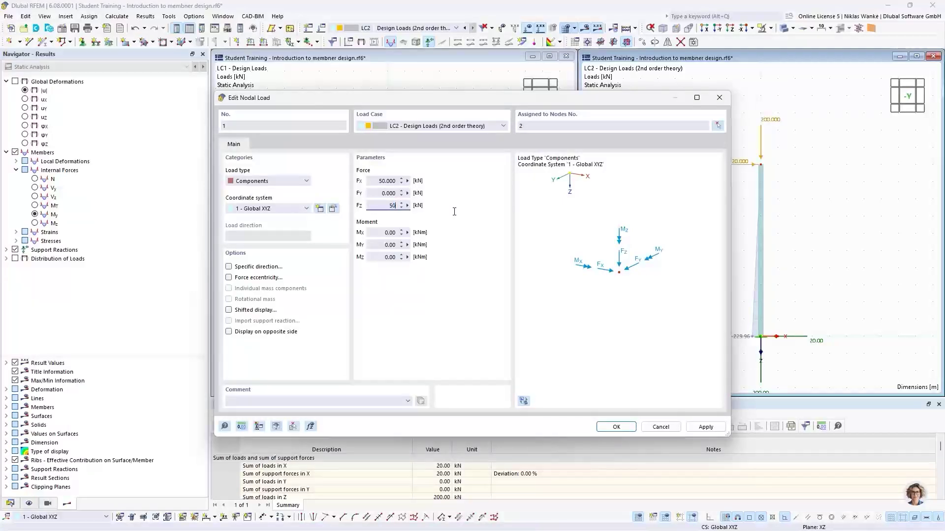
{"action": "left_click", "coordinate": [617, 427]}
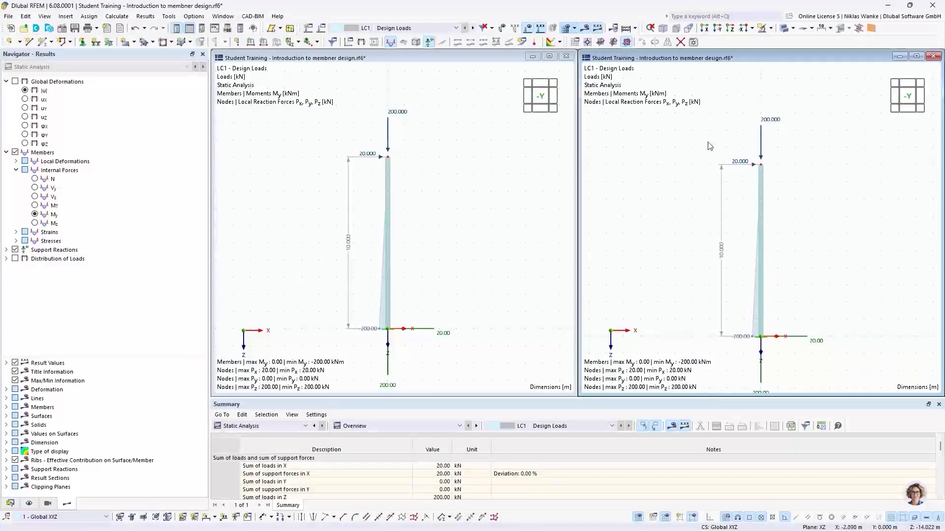
{"action": "left_click", "coordinate": [410, 28]}
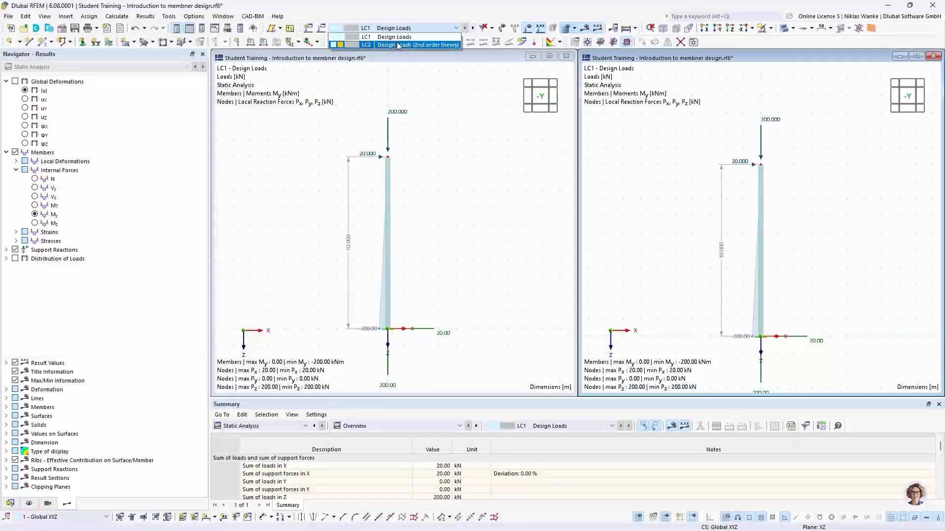
{"action": "left_click", "coordinate": [393, 45]}
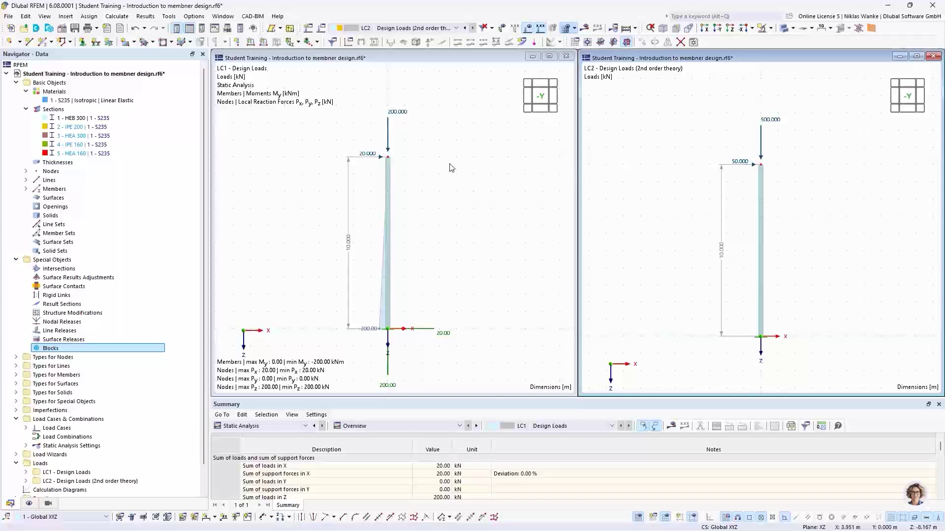
Set the LC1 nodal load at the column top to Fx 50 kN and Fz 500 kN.
{"action": "double_click", "coordinate": [421, 131]}
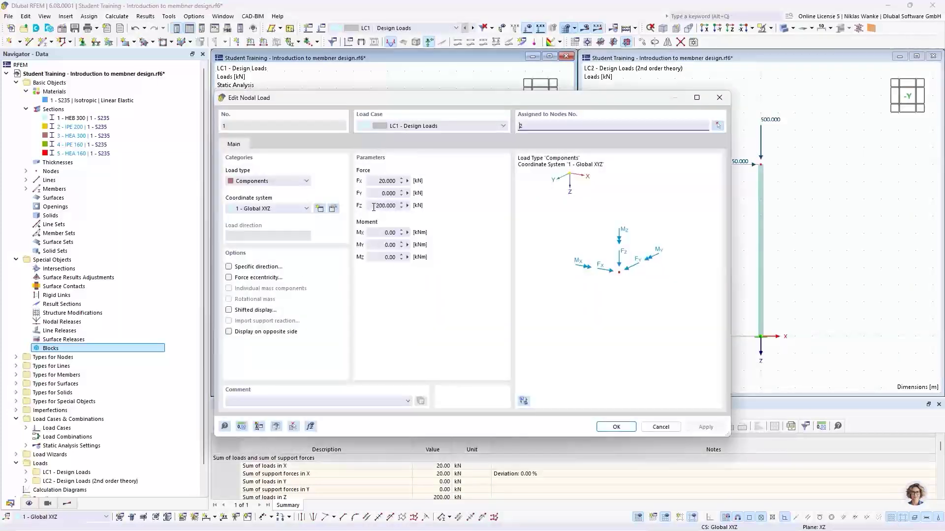
{"action": "double_click", "coordinate": [389, 181]}
{"action": "type", "text": "50"}
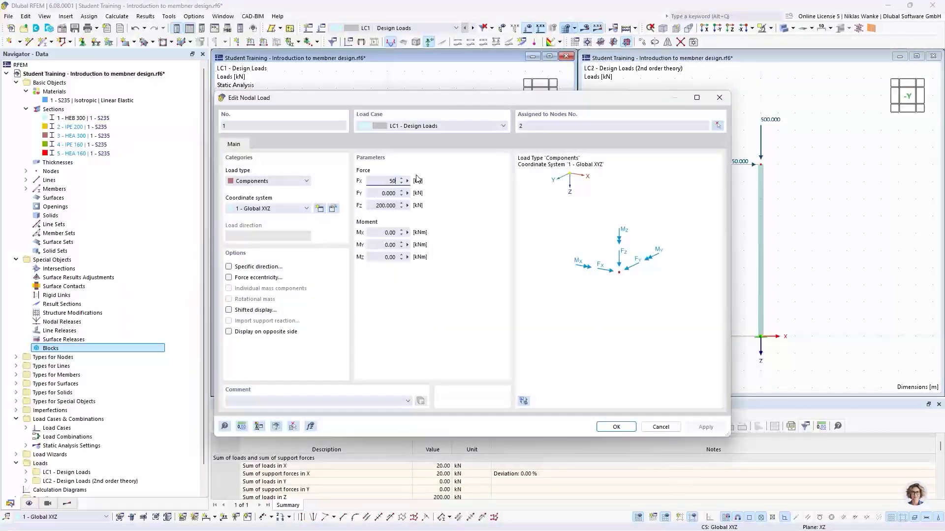
{"action": "double_click", "coordinate": [399, 204]}
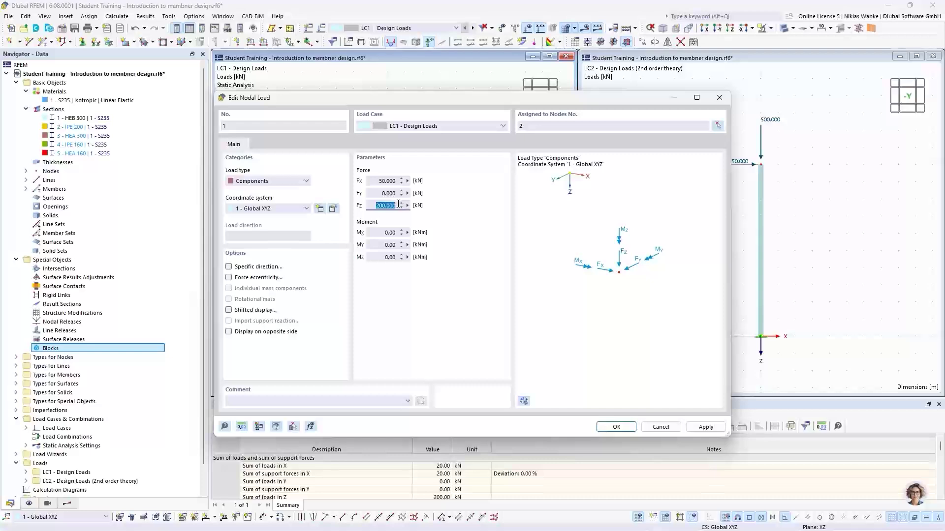
{"action": "type", "text": "500"}
{"action": "left_click", "coordinate": [610, 427]}
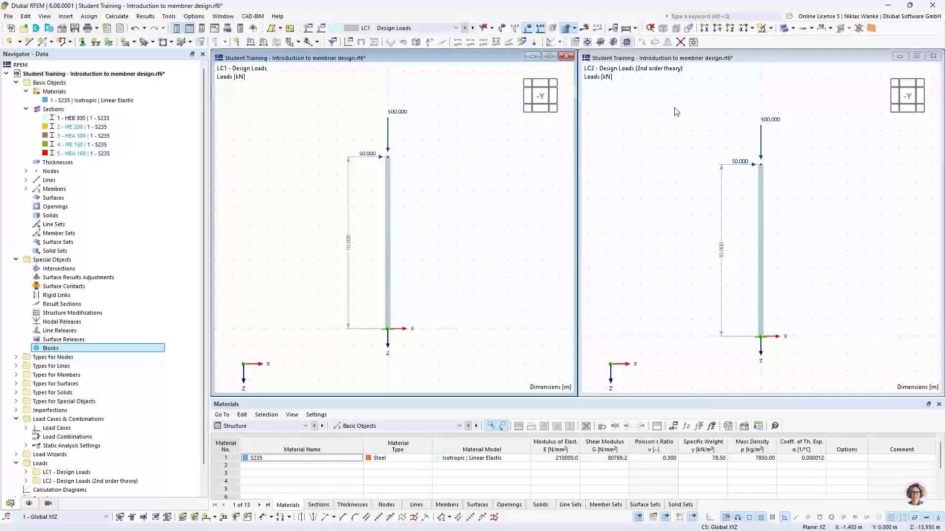
Calculate all load cases and inspect the entry in the calculation errors and warnings table.
{"action": "left_click", "coordinate": [698, 213]}
{"action": "left_click", "coordinate": [469, 226]}
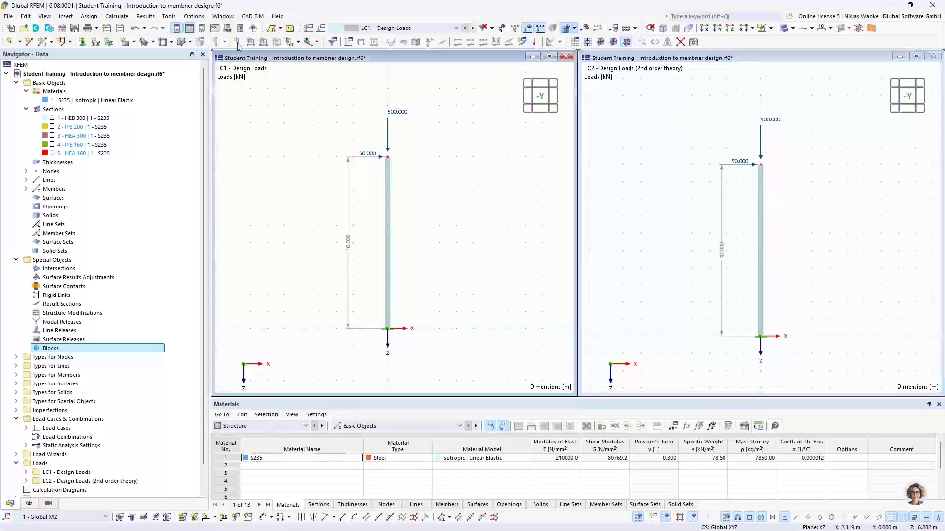
{"action": "left_click", "coordinate": [117, 16]}
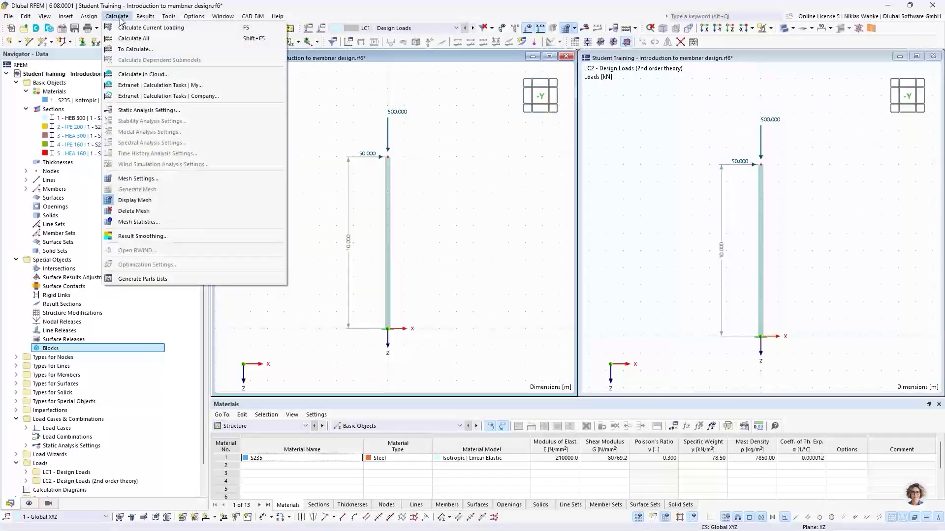
{"action": "left_click", "coordinate": [133, 40]}
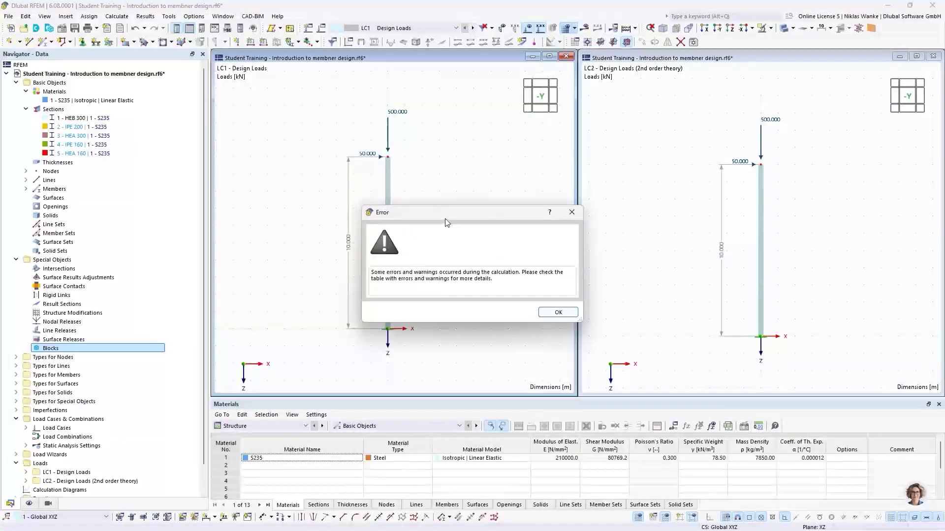
{"action": "left_click_drag", "start_coordinate": [469, 214], "coordinate": [528, 204]}
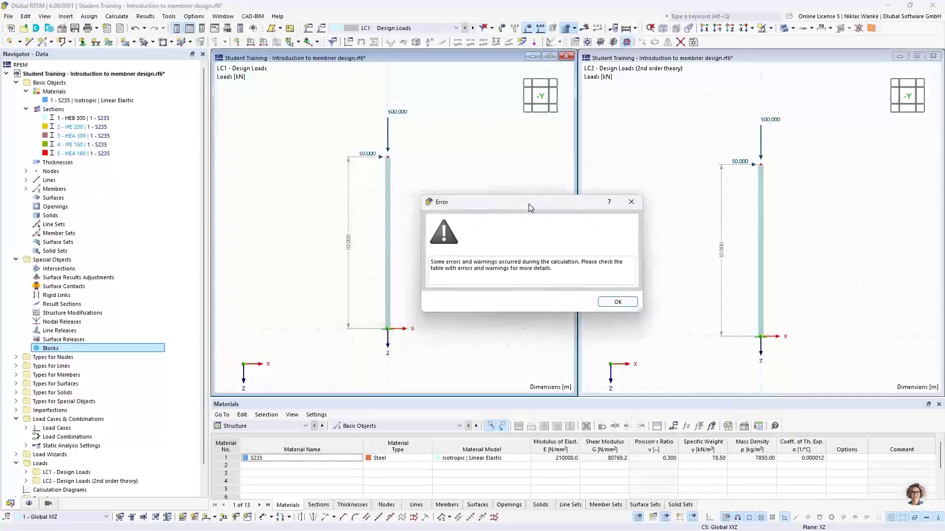
{"action": "left_click", "coordinate": [618, 302]}
{"action": "left_click", "coordinate": [497, 460]}
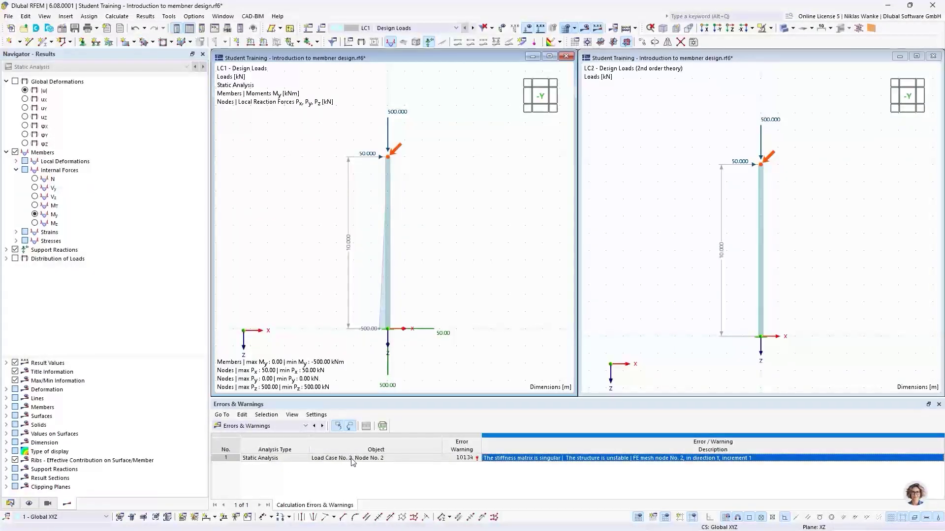
Check the LC2 and LC1 model windows, and display the global deformations |u| for LC1.
{"action": "left_click", "coordinate": [667, 182]}
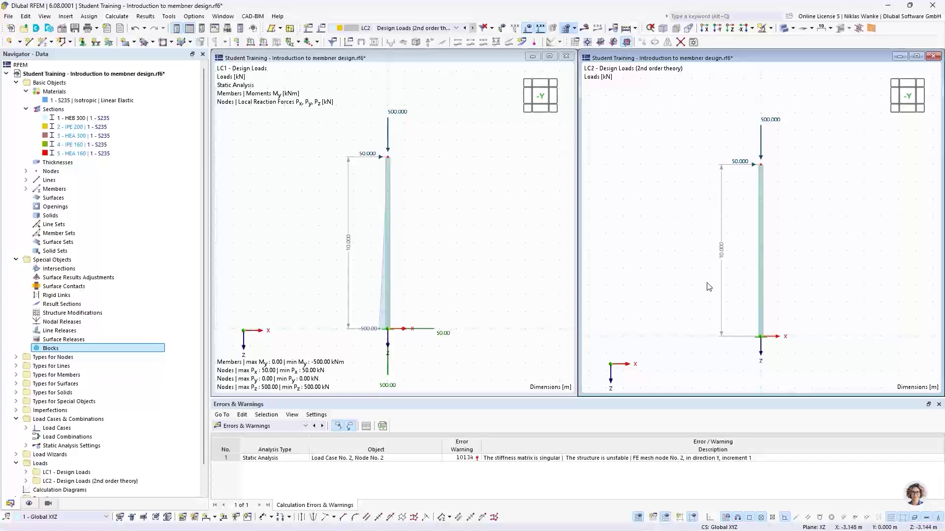
{"action": "left_click", "coordinate": [463, 144]}
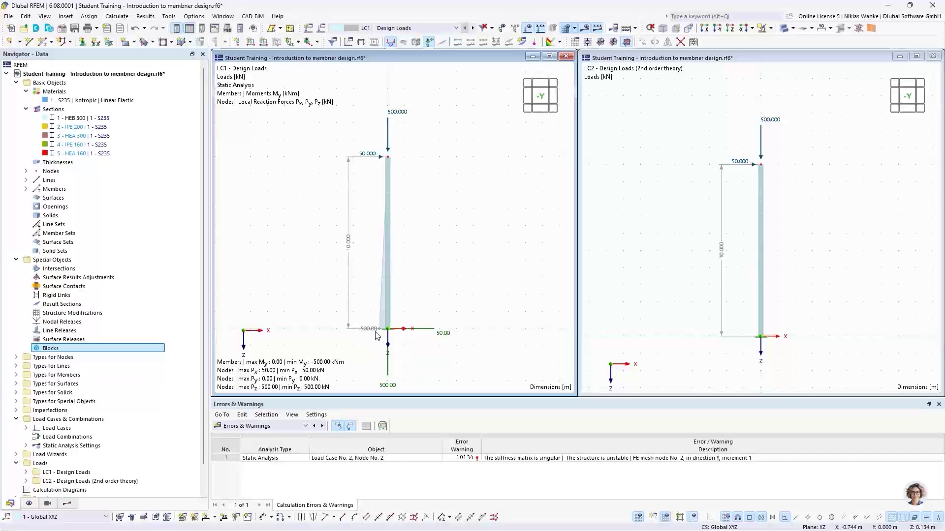
{"action": "left_click", "coordinate": [68, 503]}
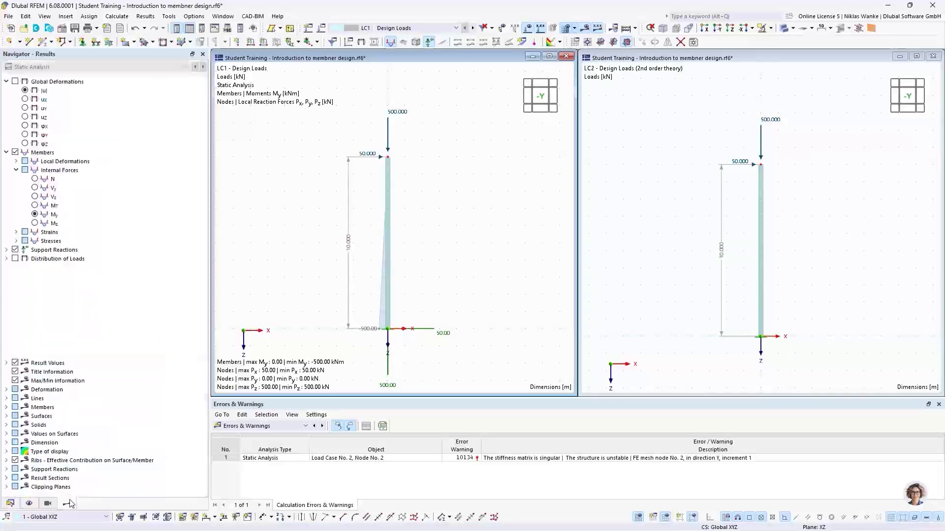
{"action": "left_click", "coordinate": [26, 91]}
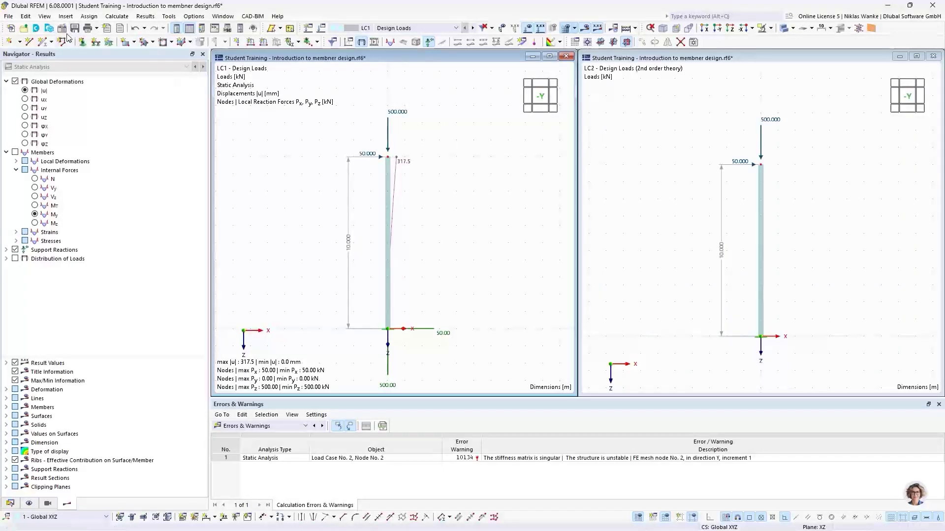
Review the available add-ons in the model's base data and close it without changes.
{"action": "double_click", "coordinate": [391, 123]}
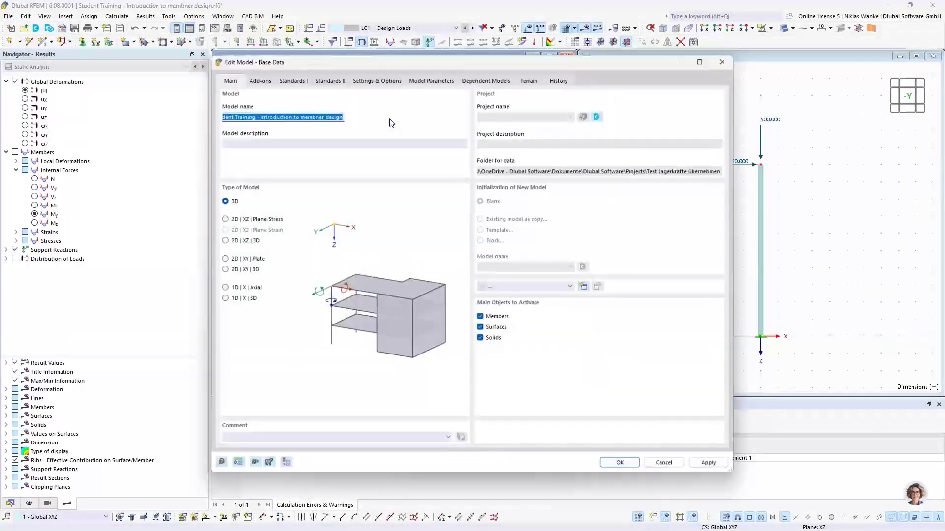
{"action": "left_click", "coordinate": [259, 80]}
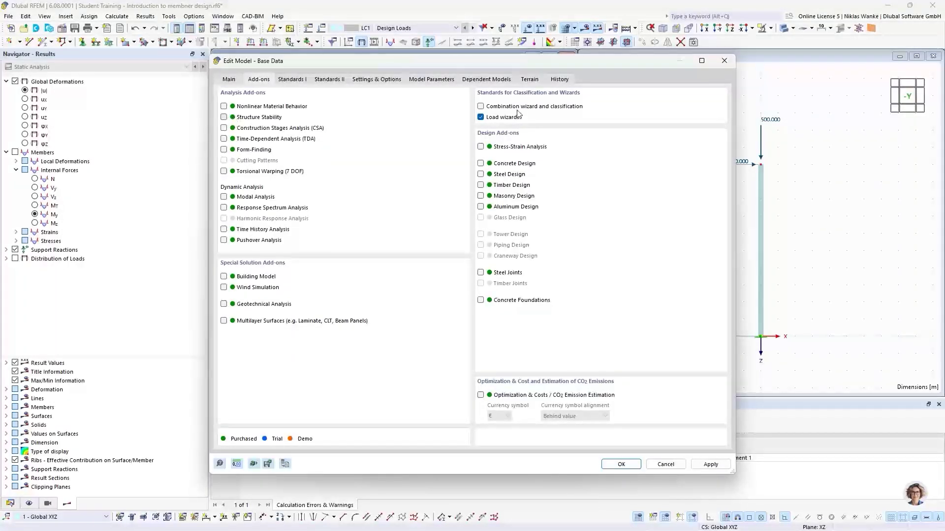
{"action": "left_click", "coordinate": [725, 60]}
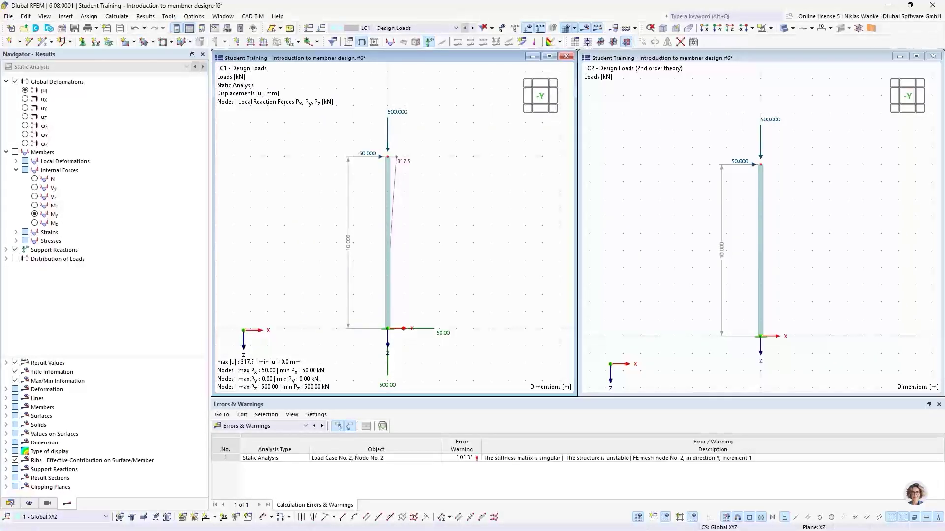
Switch to the PowerPoint presentation and advance to the Euler-Case 1 mode shapes slide.
{"action": "key", "text": "alt+Tab"}
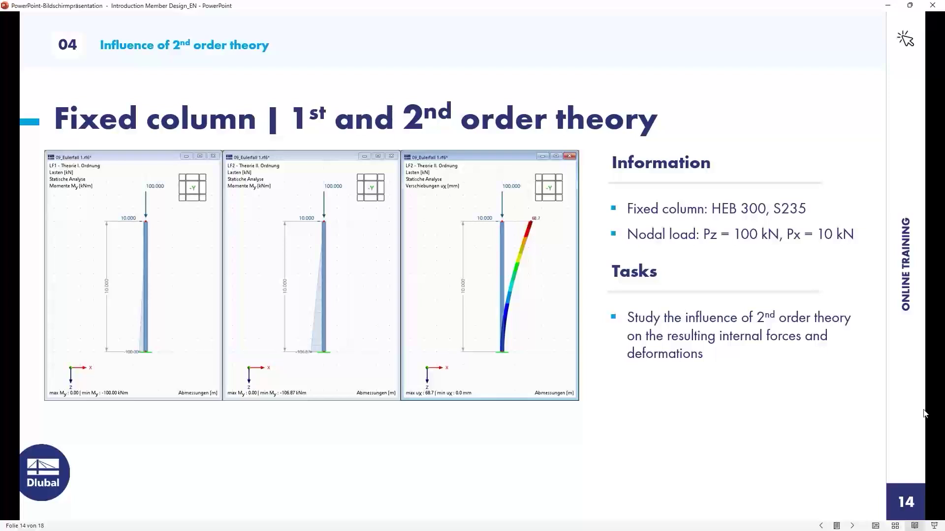
{"action": "left_click", "coordinate": [752, 408]}
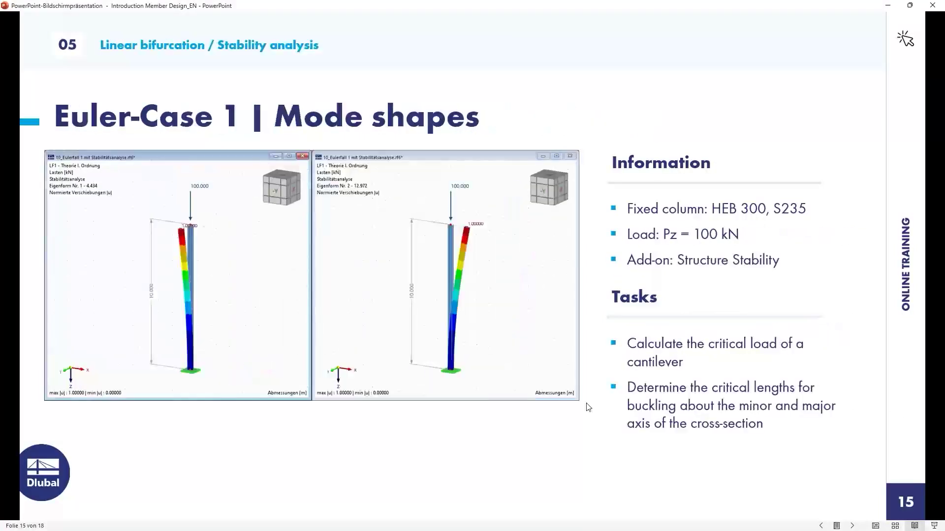
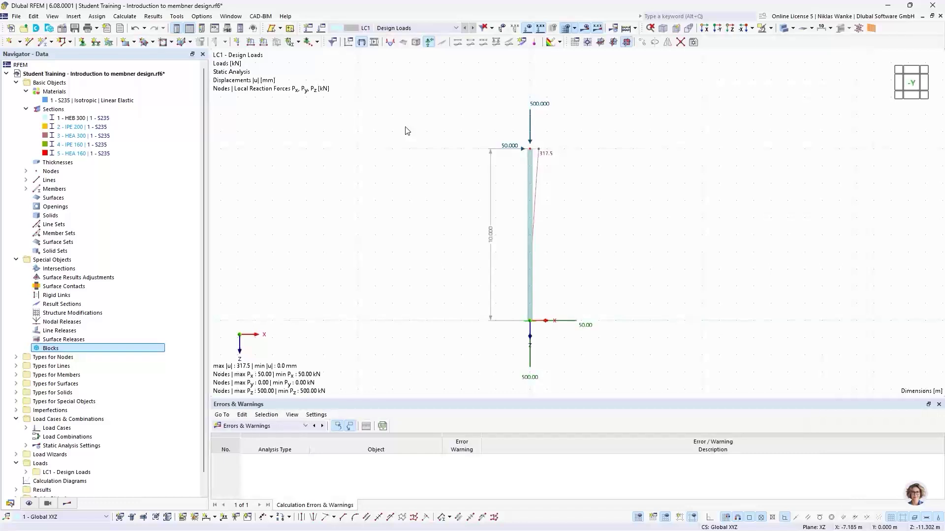
Set the LC1 nodal load at the column top to Fx 0 kN and Fz 100 kN.
{"action": "double_click", "coordinate": [538, 107]}
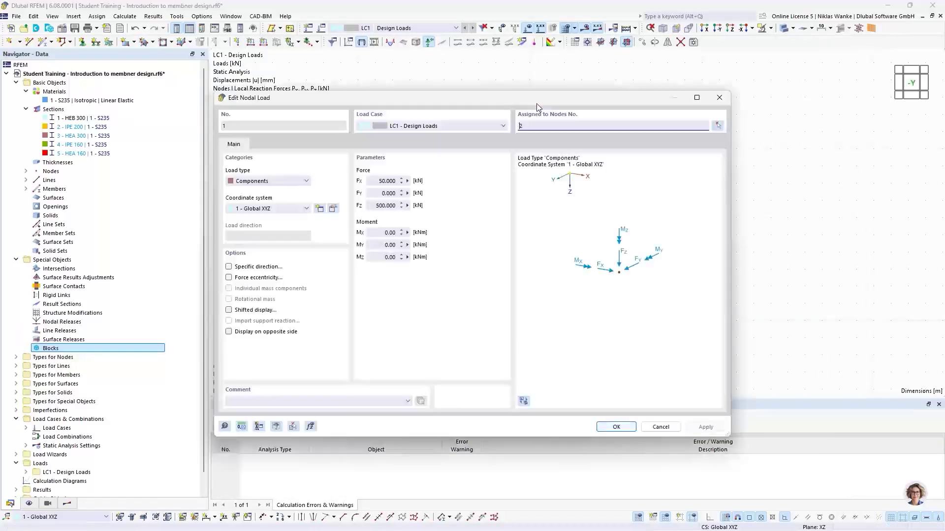
{"action": "left_click", "coordinate": [375, 180]}
{"action": "left_click_drag", "start_coordinate": [375, 206], "coordinate": [415, 206]}
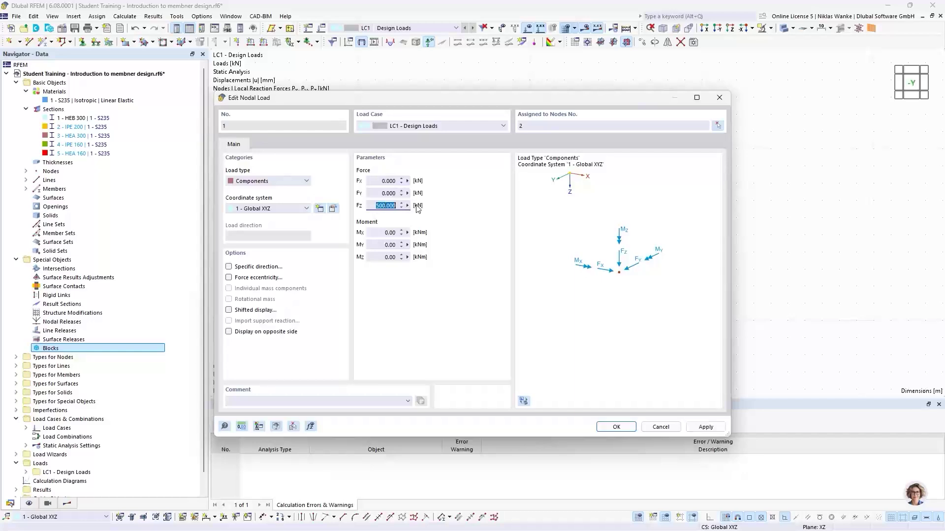
{"action": "type", "text": "100"}
{"action": "left_click", "coordinate": [626, 431]}
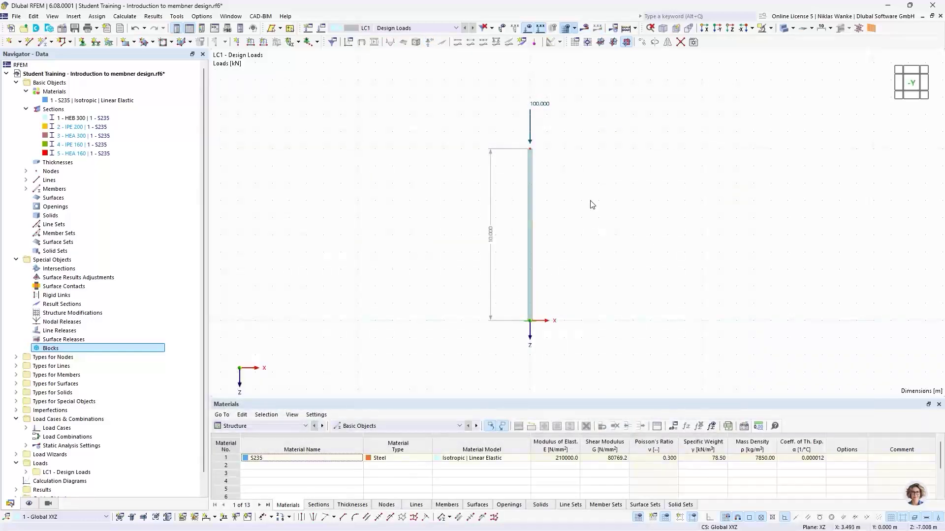
Activate the Structure Stability add-on in the model's base data.
{"action": "middle_click_drag", "start_coordinate": [583, 233], "coordinate": [589, 233]}
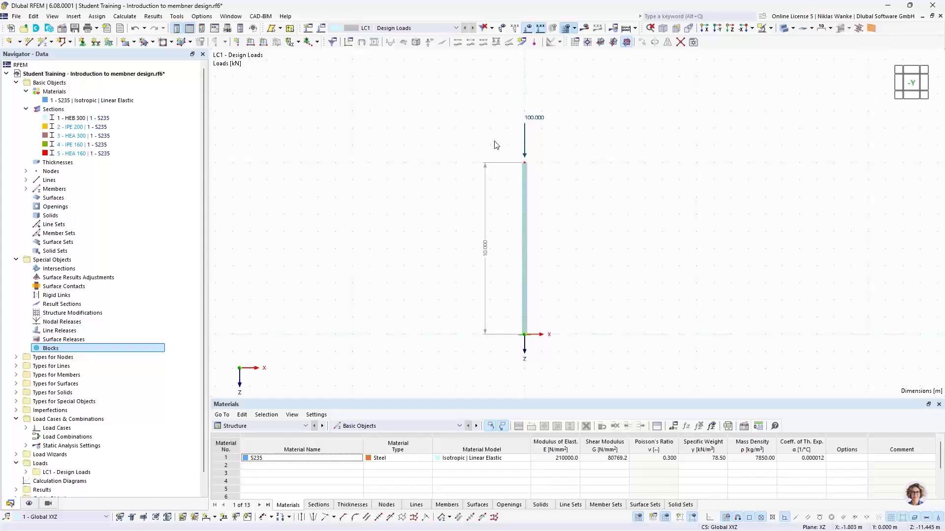
{"action": "left_click", "coordinate": [63, 29]}
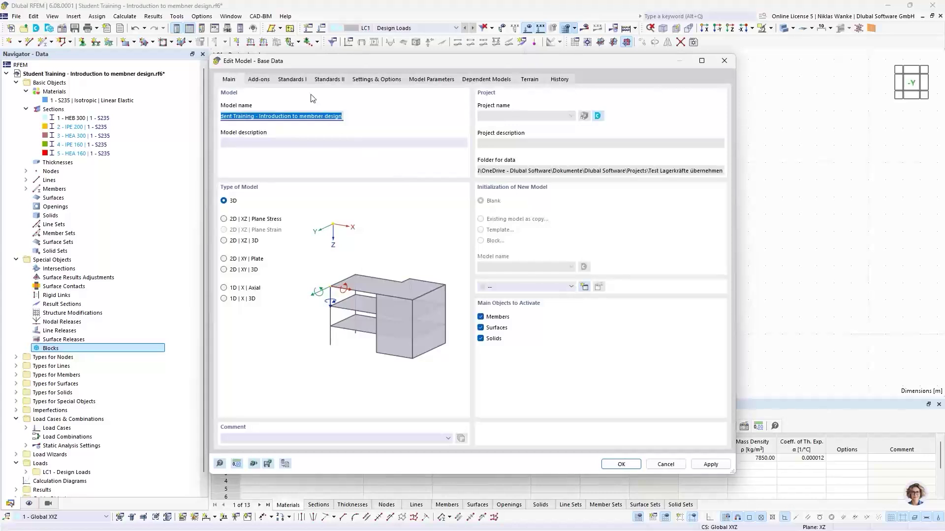
{"action": "left_click", "coordinate": [260, 81]}
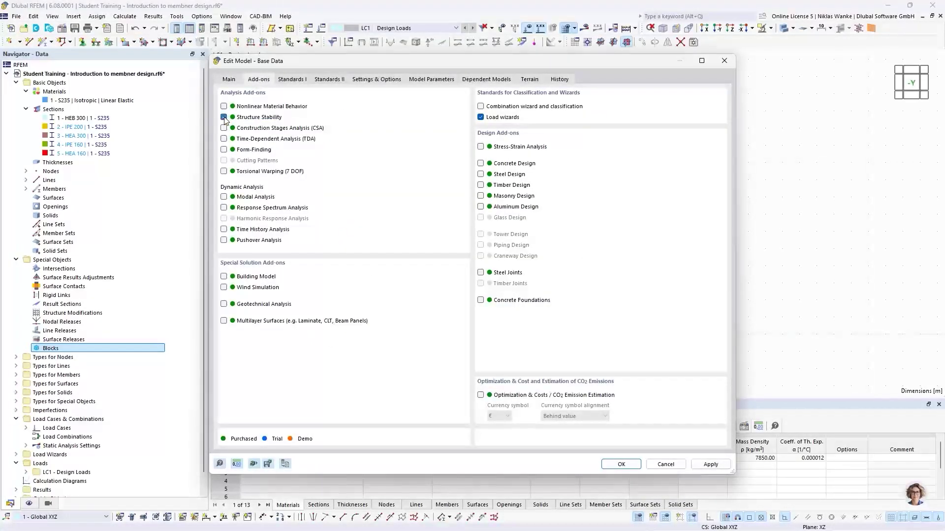
{"action": "left_click", "coordinate": [620, 465]}
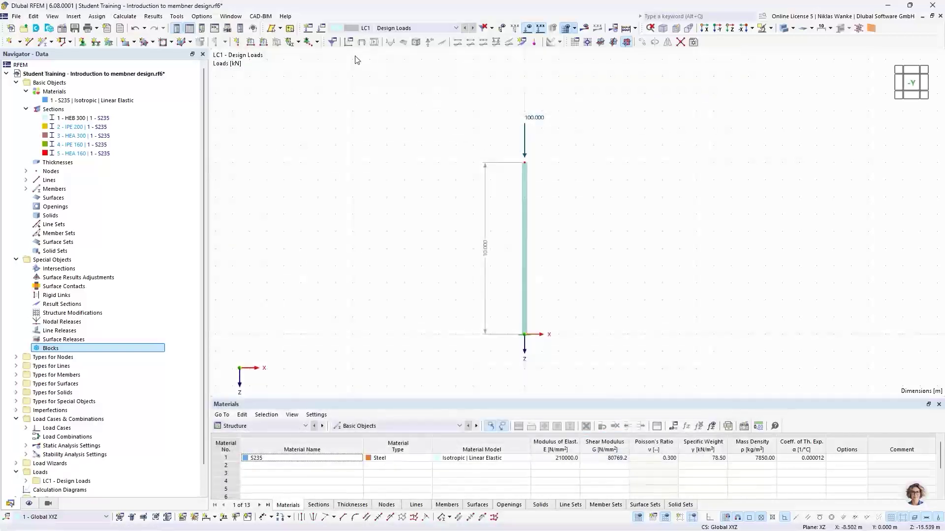
Enable the critical load calculation for load case LC1, keeping stability settings ST1 with the linear eigenvalue method and Lanczos.
{"action": "left_click", "coordinate": [321, 29]}
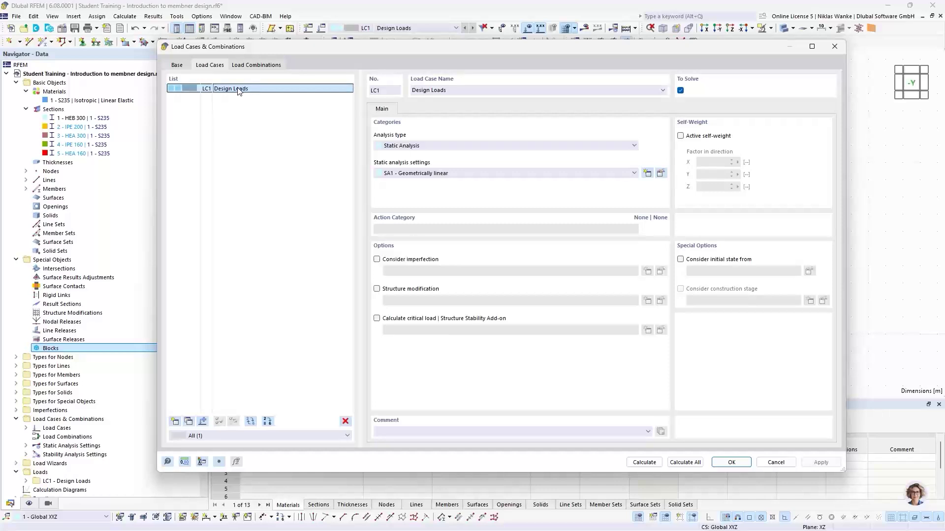
{"action": "left_click", "coordinate": [377, 319]}
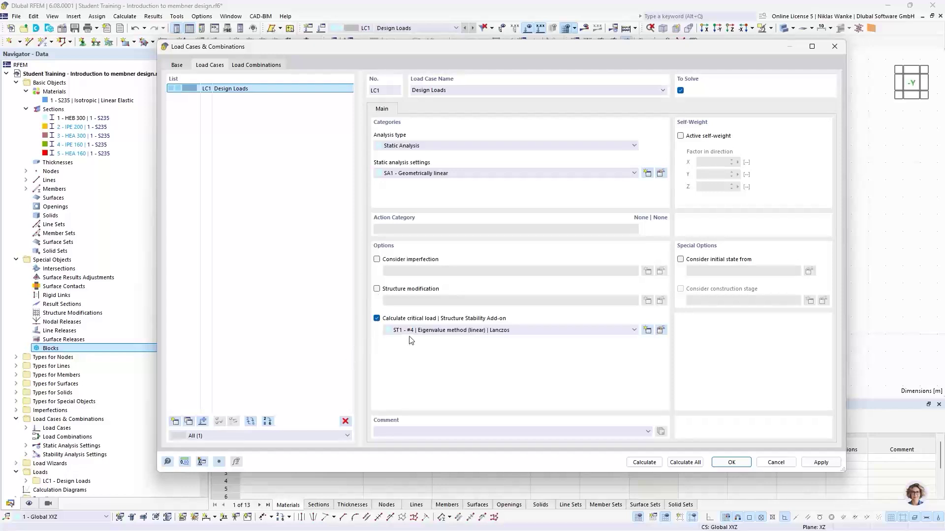
{"action": "left_click", "coordinate": [454, 331]}
{"action": "left_click", "coordinate": [455, 330]}
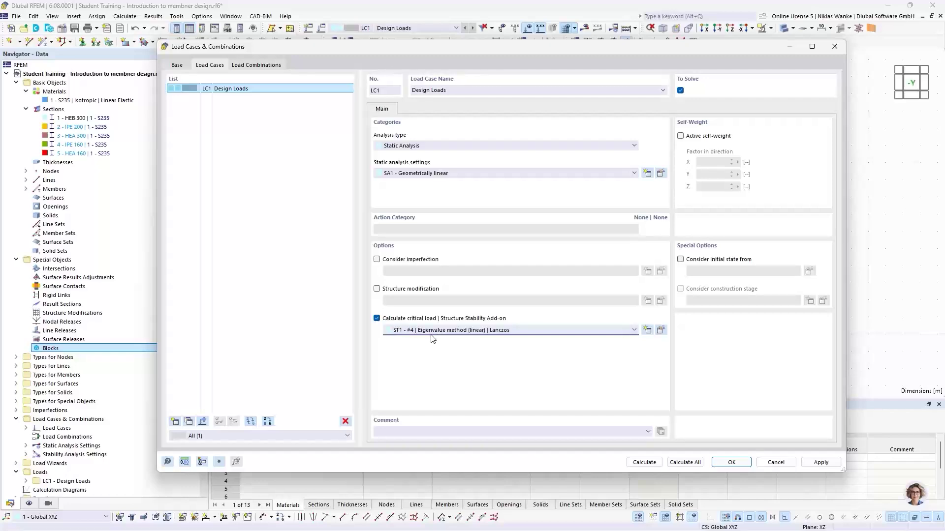
Open the ST1 stability analysis settings and check the available analysis types and the number of lowest eigenvalues.
{"action": "left_click", "coordinate": [661, 330]}
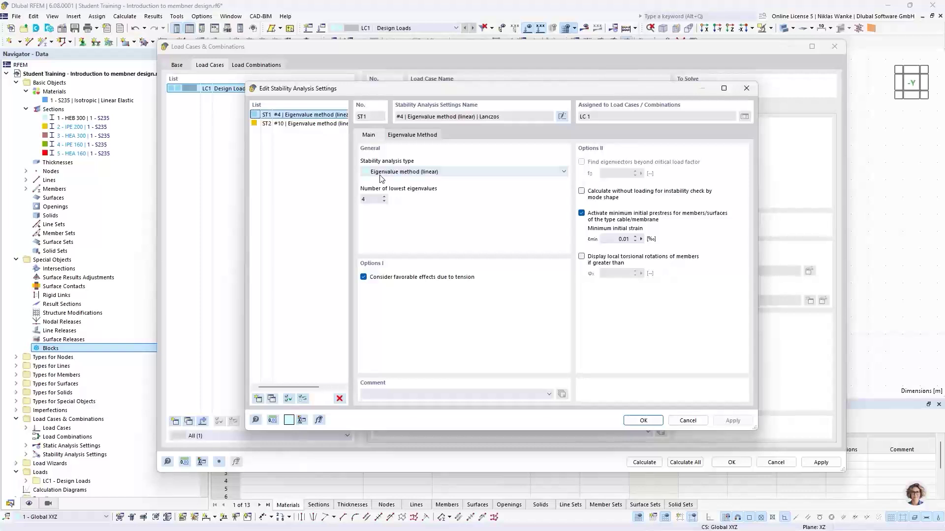
{"action": "left_click", "coordinate": [481, 173]}
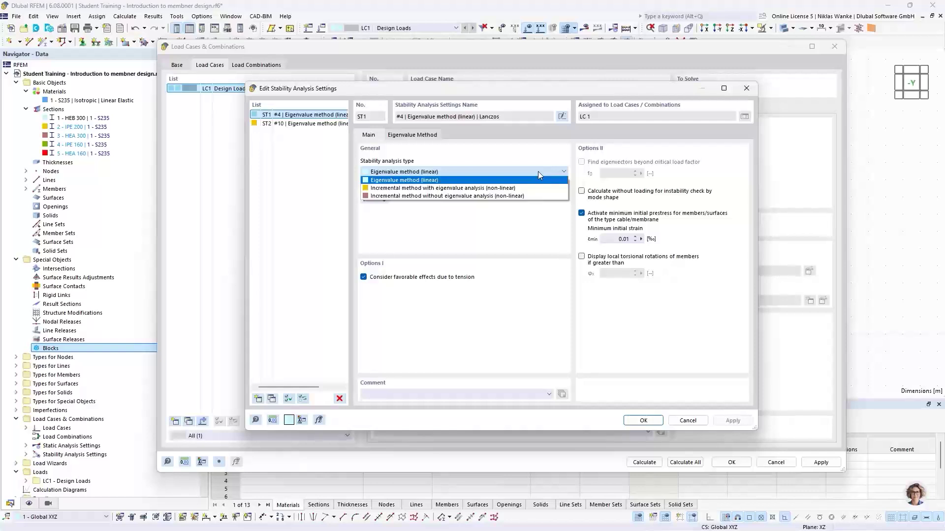
{"action": "left_click", "coordinate": [451, 171]}
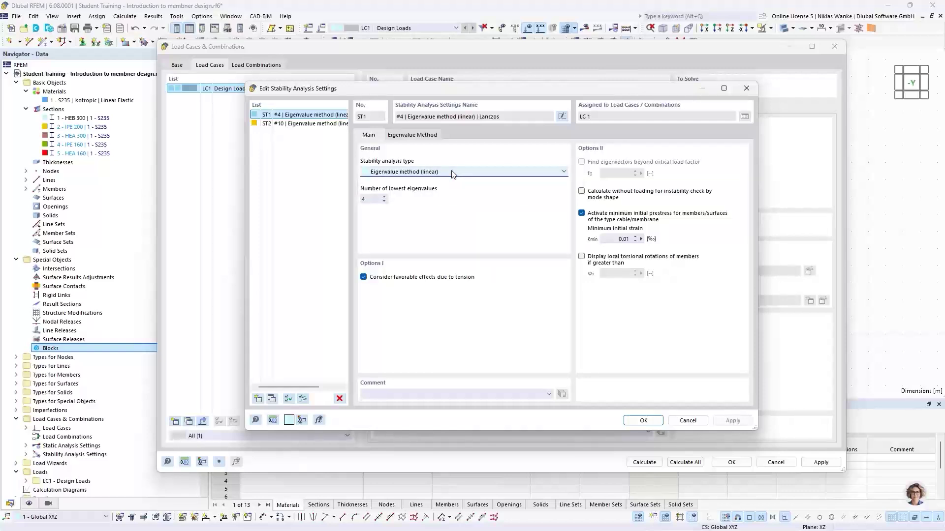
{"action": "left_click", "coordinate": [375, 200]}
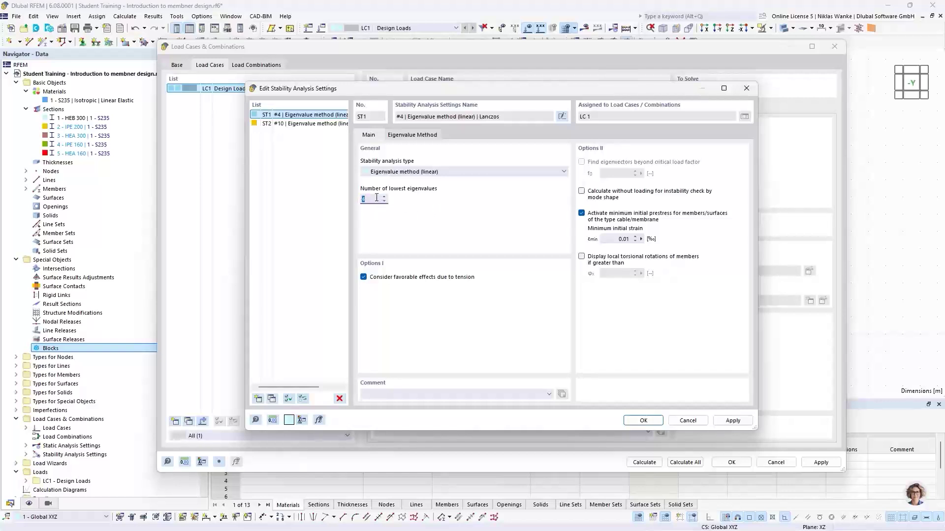
Review the eigenvalue method options, keep Lanczos, and accept the ST1 settings and the load case definition.
{"action": "left_click", "coordinate": [421, 136]}
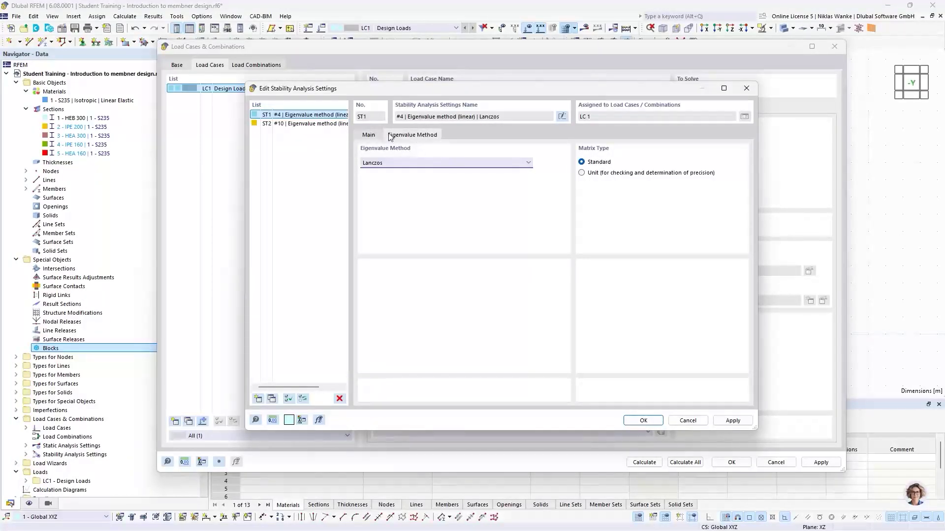
{"action": "left_click", "coordinate": [405, 165]}
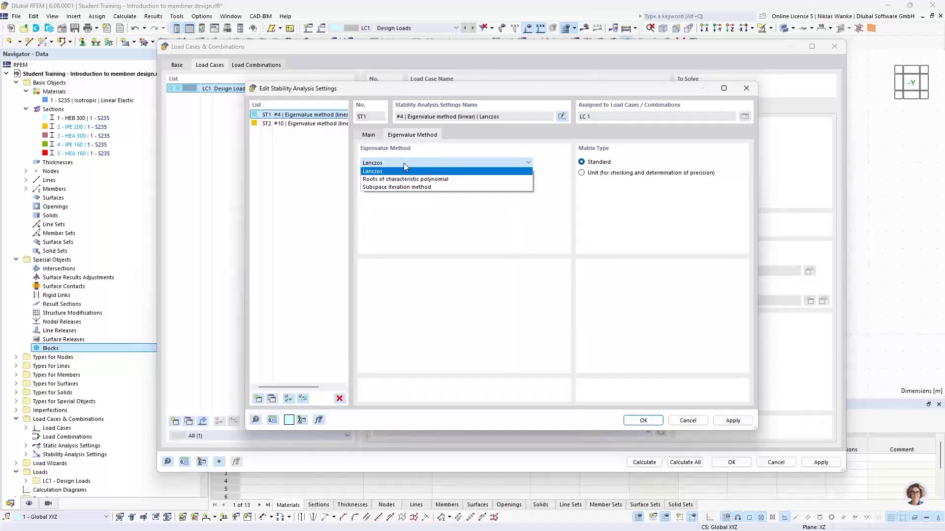
{"action": "left_click", "coordinate": [404, 164]}
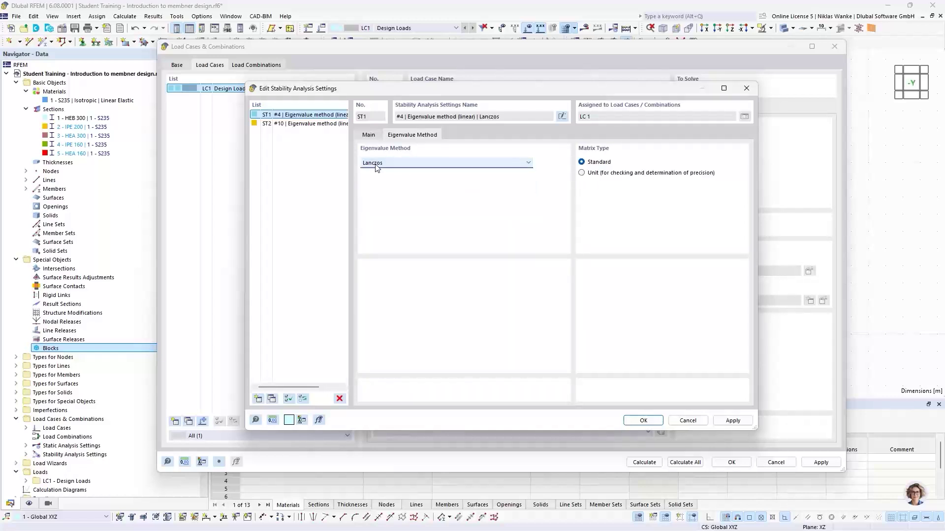
{"action": "left_click", "coordinate": [368, 135]}
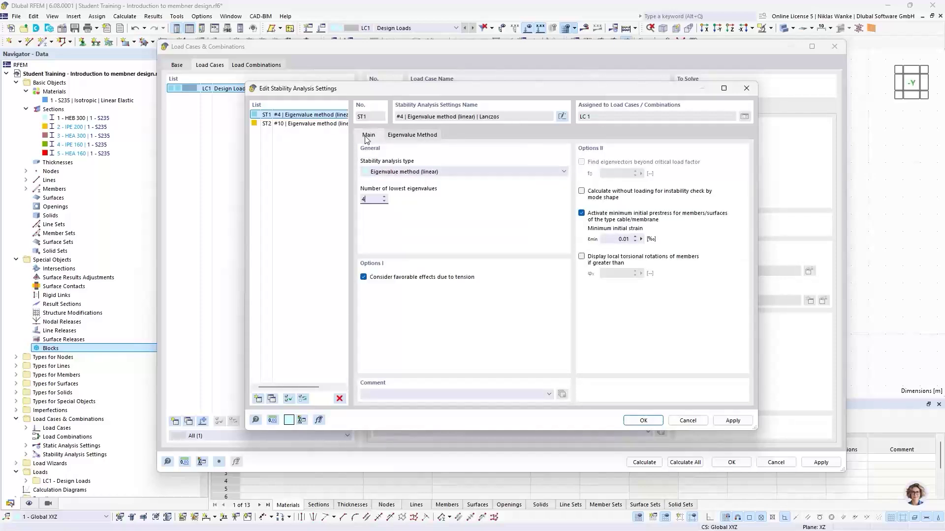
{"action": "left_click", "coordinate": [642, 421]}
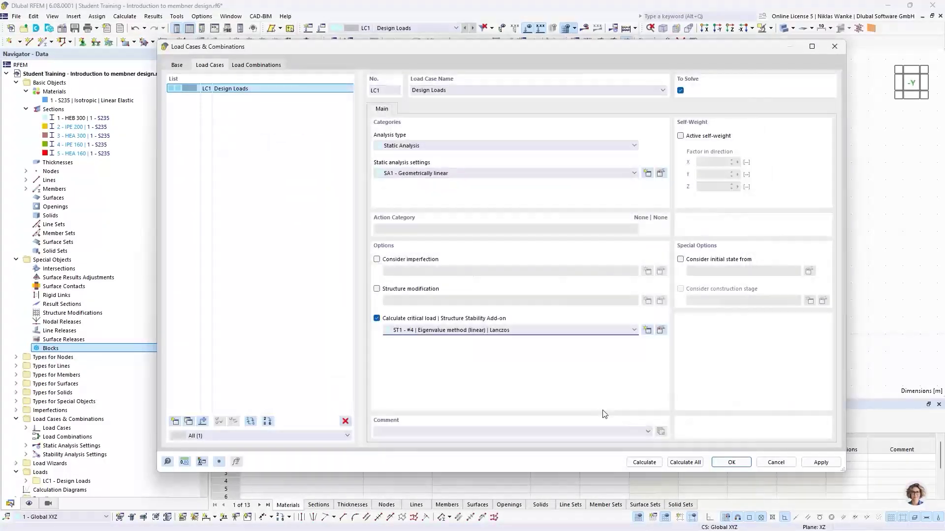
{"action": "left_click", "coordinate": [732, 462]}
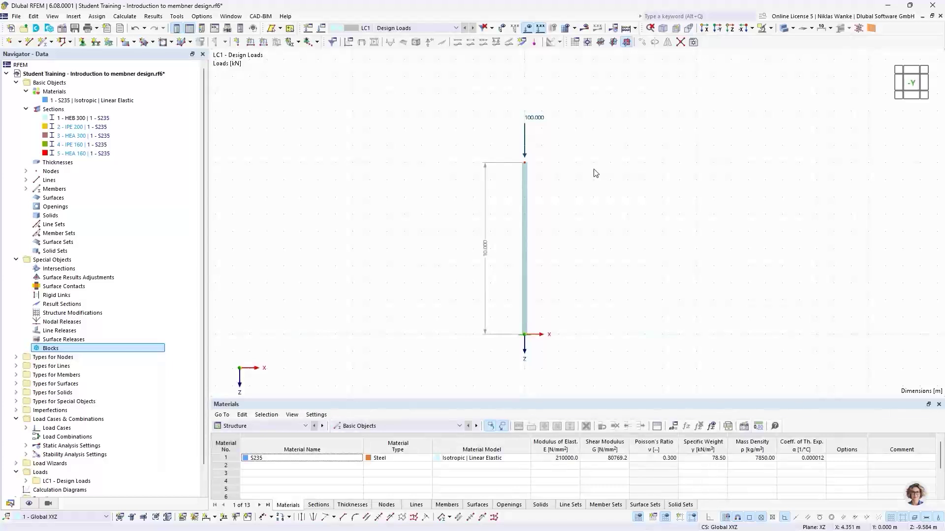
Calculate and show the results for LC1, displaying mode shape 1 of the Stability Analysis.
{"action": "left_click", "coordinate": [585, 28]}
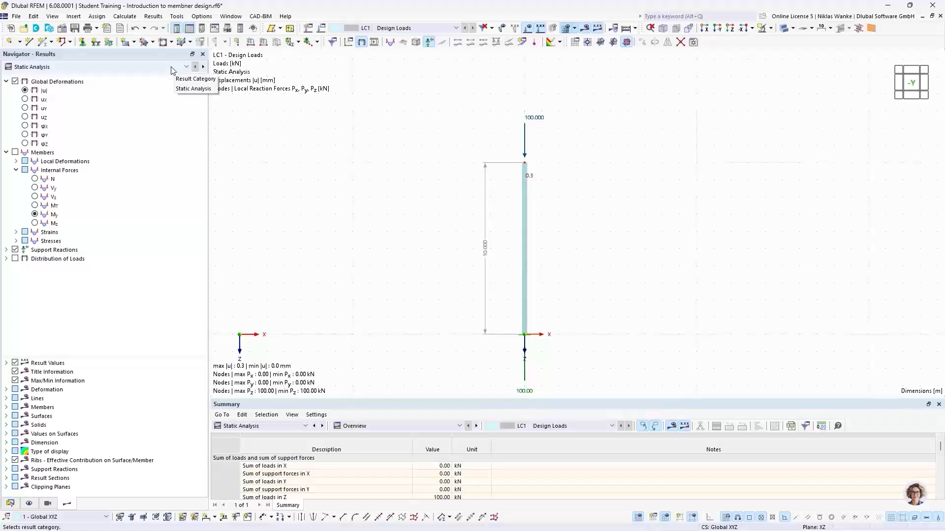
{"action": "left_click", "coordinate": [137, 69]}
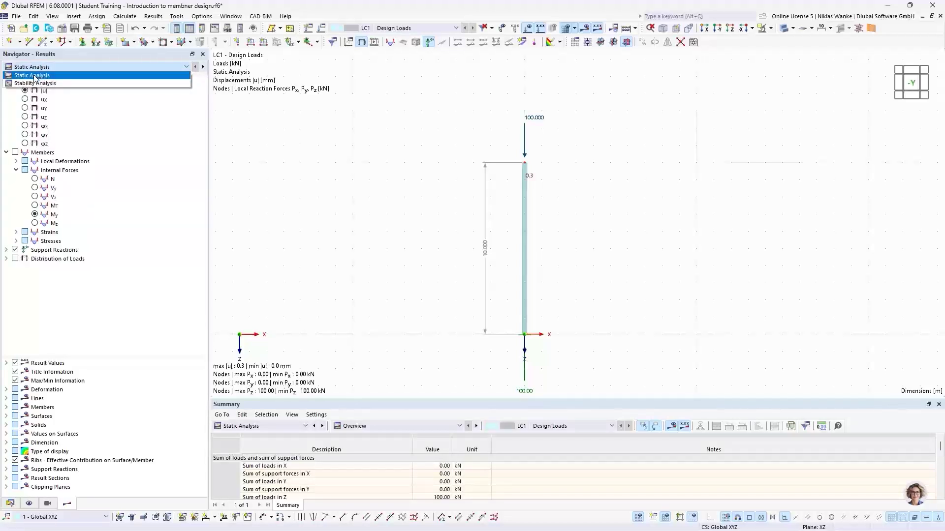
{"action": "left_click", "coordinate": [142, 69]}
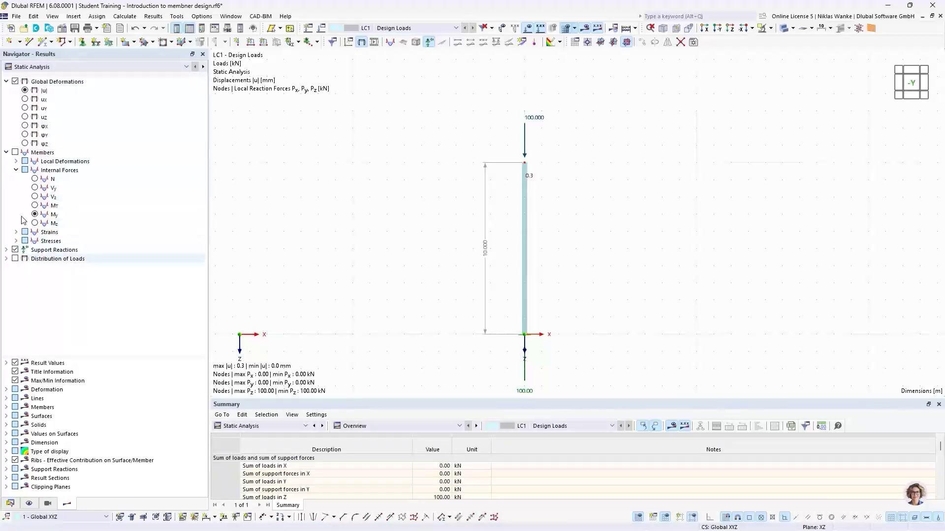
{"action": "left_click", "coordinate": [68, 67]}
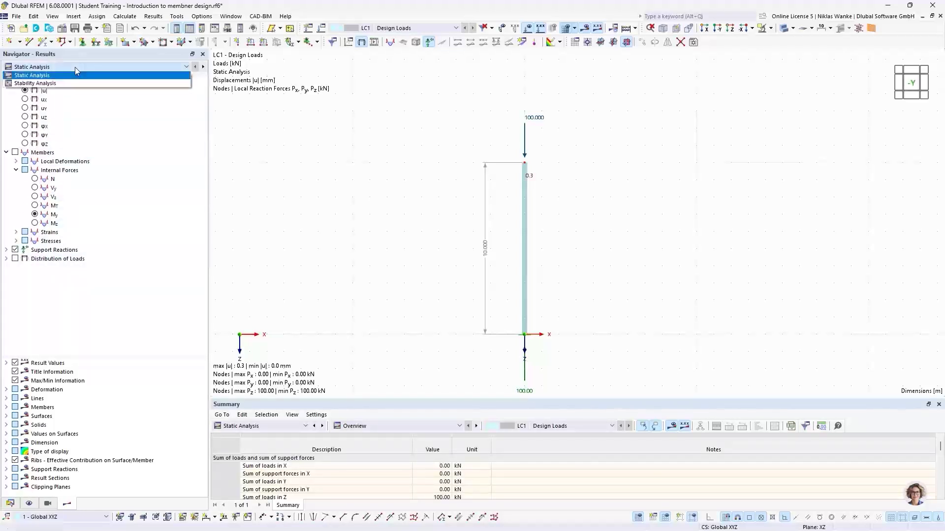
{"action": "left_click", "coordinate": [47, 87]}
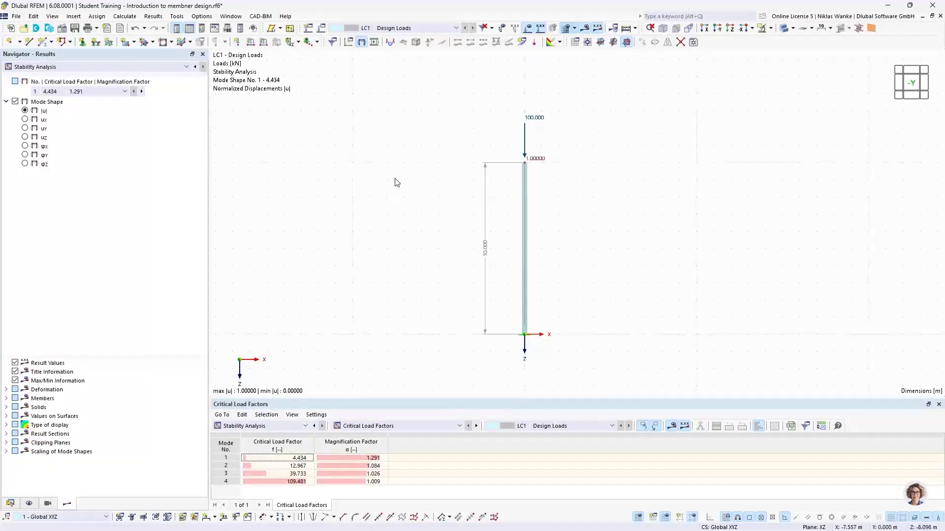
{"action": "left_click", "coordinate": [93, 92]}
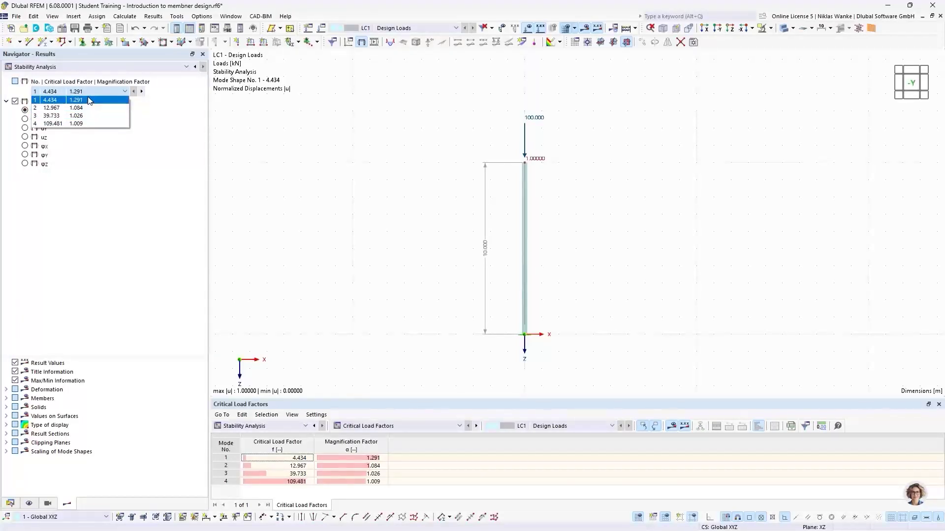
{"action": "left_click", "coordinate": [94, 99]}
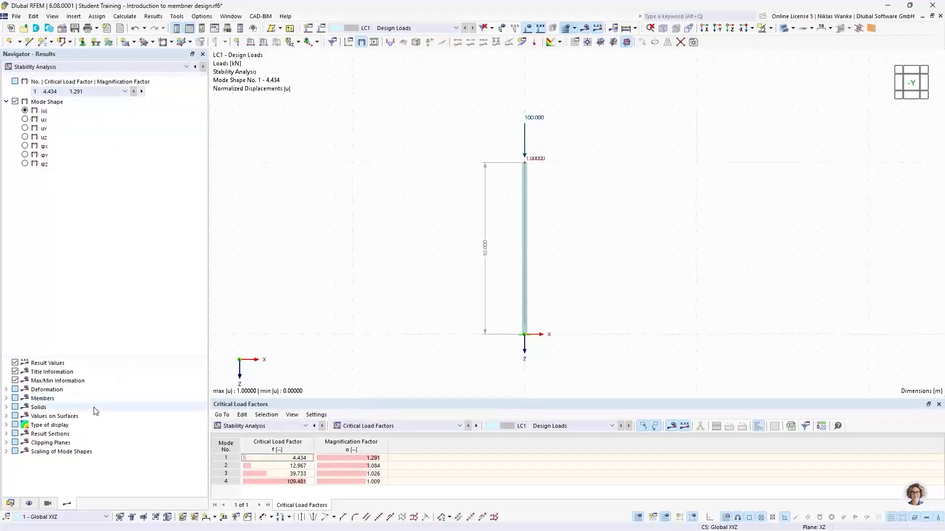
Set the member deformation display to Section Colored for the mode shape on the column.
{"action": "left_click", "coordinate": [6, 389]}
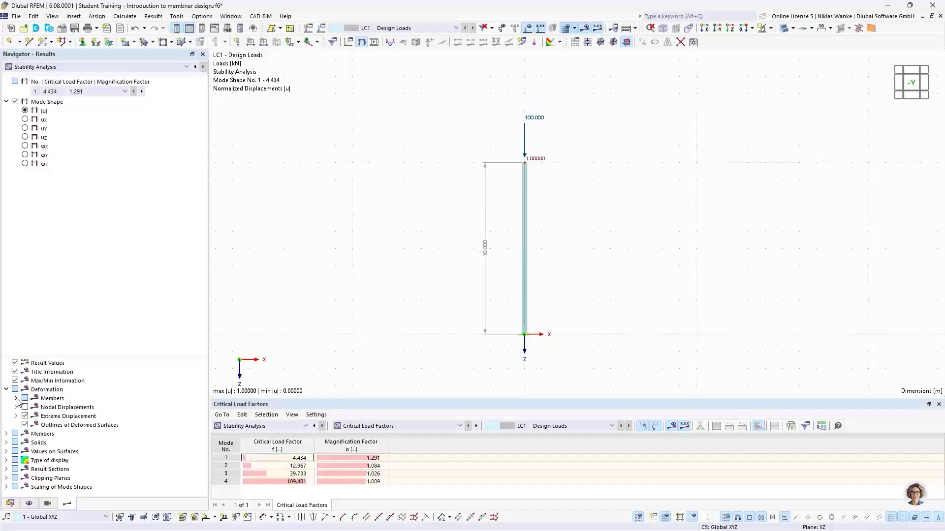
{"action": "left_click", "coordinate": [16, 399]}
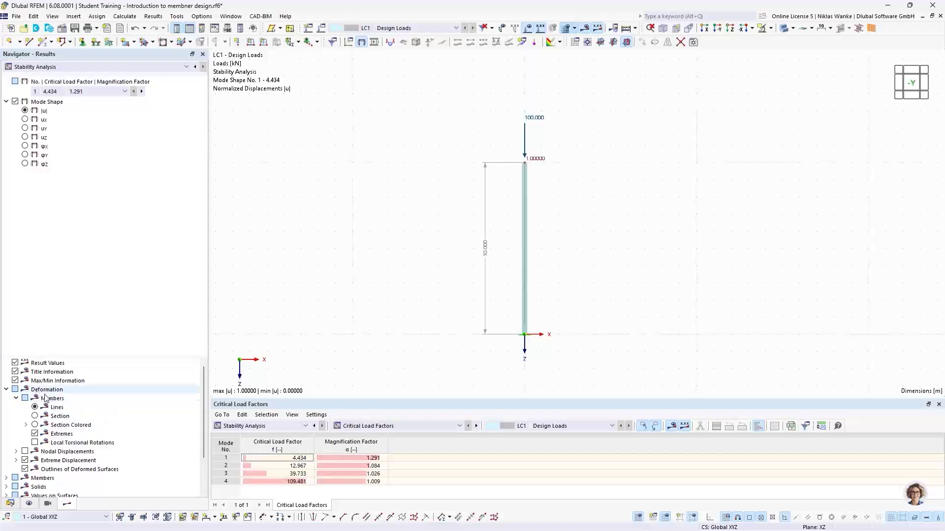
{"action": "left_click", "coordinate": [34, 425]}
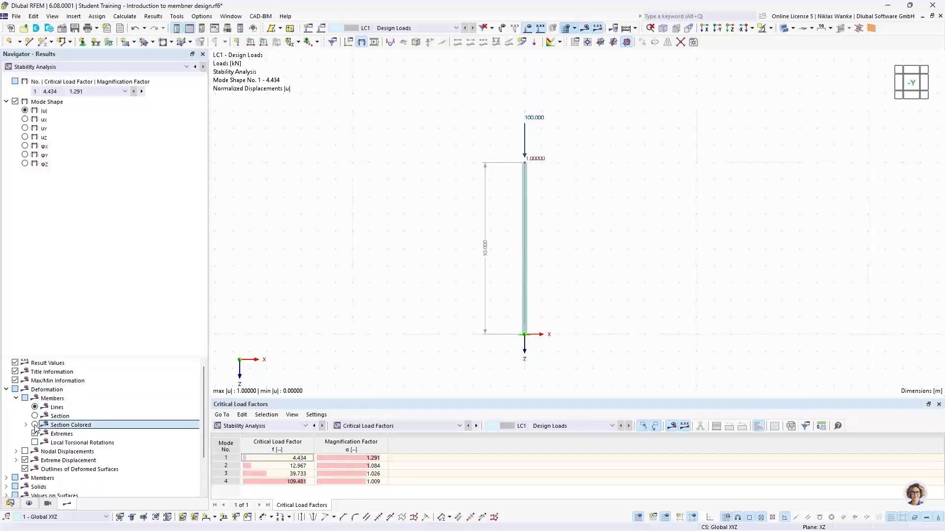
{"action": "scroll", "coordinate": [565, 296], "scroll_direction": "up", "scroll_amount": 1}
{"action": "scroll", "coordinate": [564, 296], "scroll_direction": "up", "scroll_amount": 1}
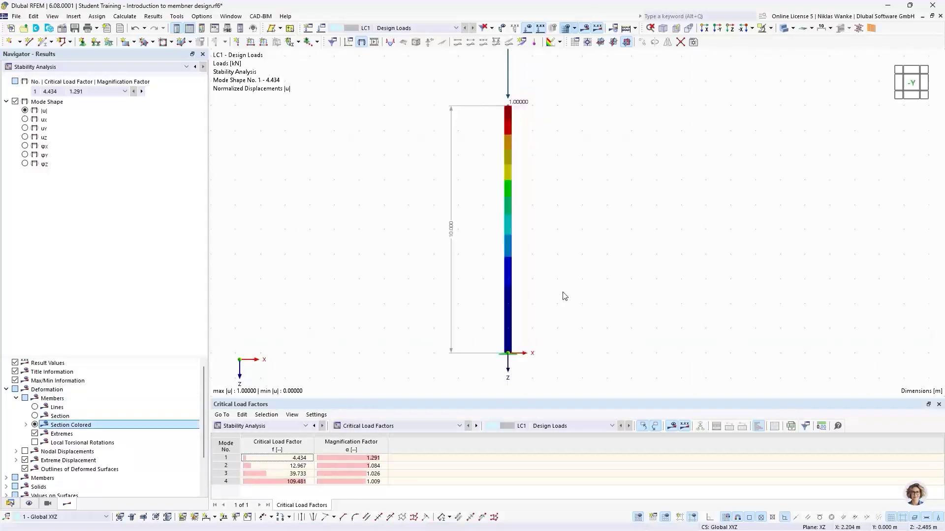
{"action": "middle_click_drag", "start_coordinate": [563, 283], "coordinate": [525, 291]}
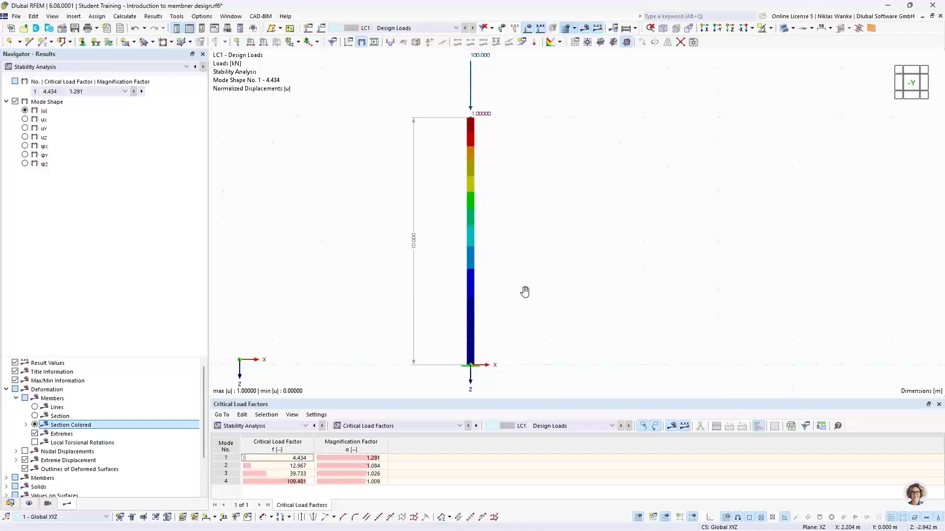
Examine mode shape 1 in 3D, comparing the displaced column top with the original HEB section and its buckling direction.
{"action": "left_click", "coordinate": [76, 91]}
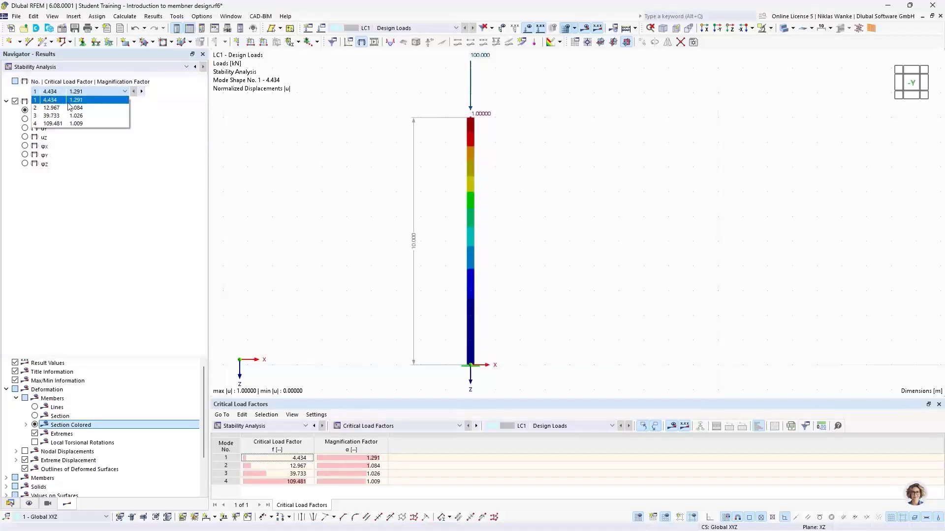
{"action": "left_click", "coordinate": [70, 101]}
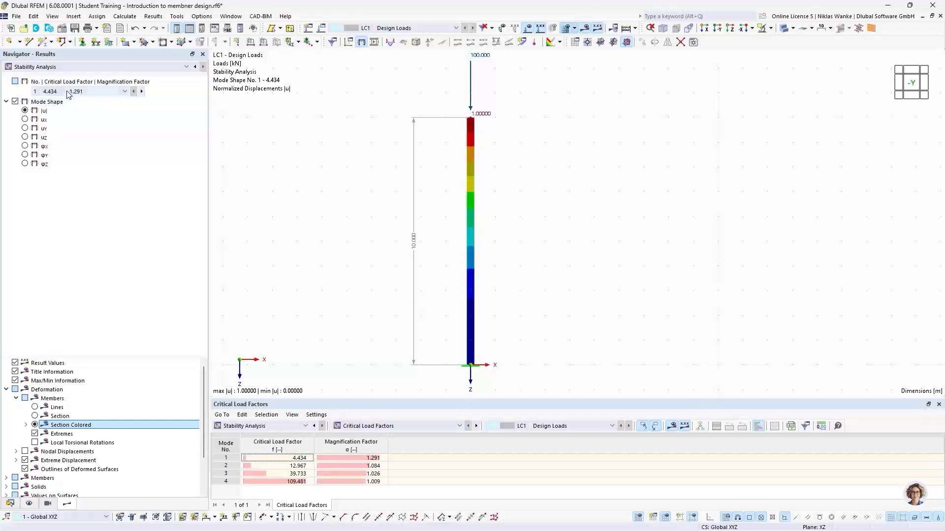
{"action": "middle_click_drag", "start_coordinate": [386, 236], "coordinate": [552, 238], "text": "ctrl"}
{"action": "scroll", "coordinate": [443, 138], "scroll_direction": "up", "scroll_amount": 5}
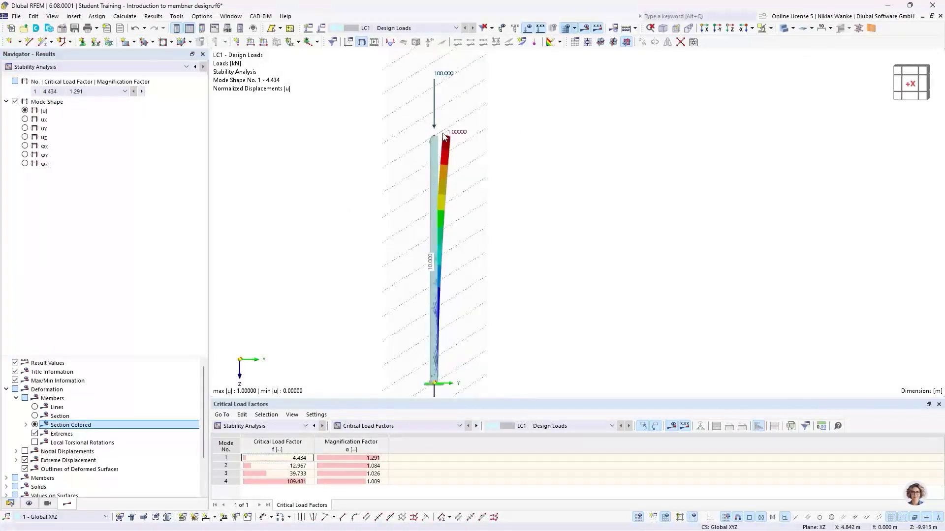
{"action": "middle_click_drag", "start_coordinate": [451, 153], "coordinate": [480, 245], "text": "ctrl"}
{"action": "scroll", "coordinate": [471, 177], "scroll_direction": "up", "scroll_amount": 5}
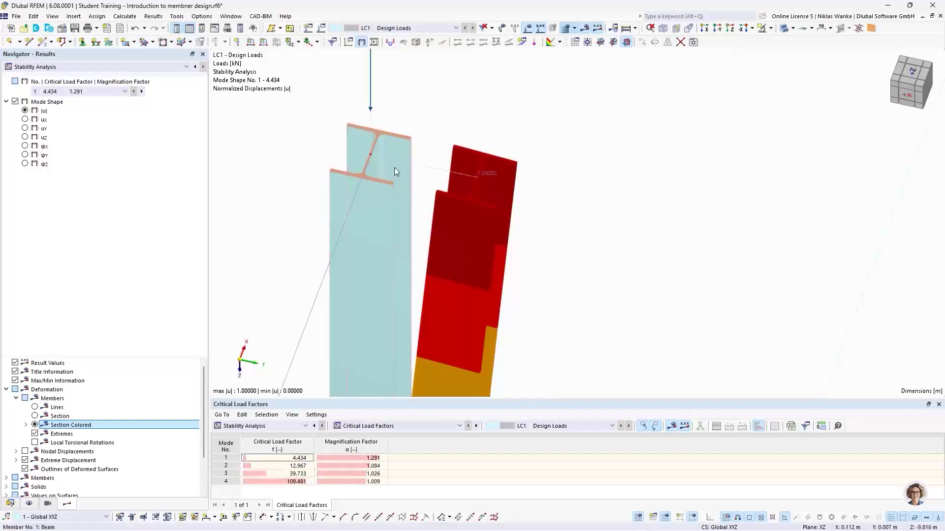
{"action": "scroll", "coordinate": [403, 224], "scroll_direction": "down", "scroll_amount": 2}
{"action": "middle_click_drag", "start_coordinate": [404, 223], "coordinate": [417, 157]}
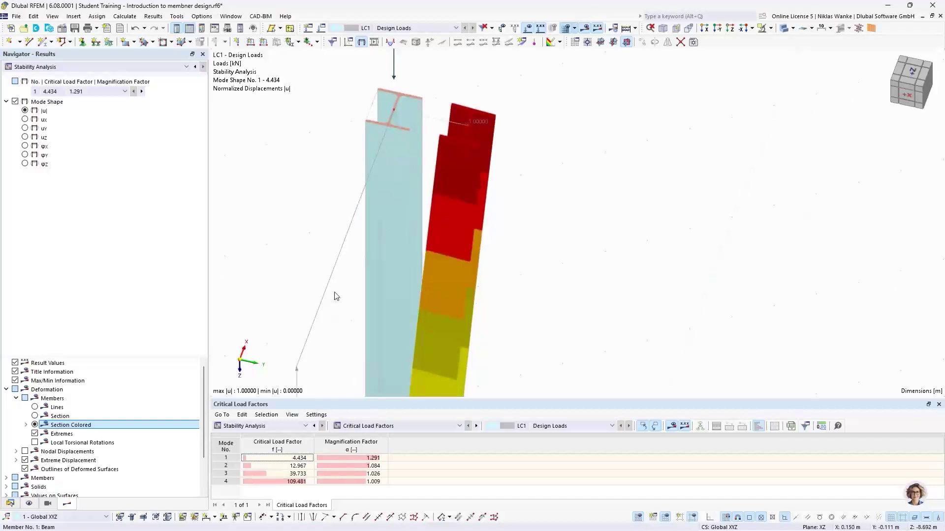
{"action": "scroll", "coordinate": [386, 157], "scroll_direction": "down", "scroll_amount": 1}
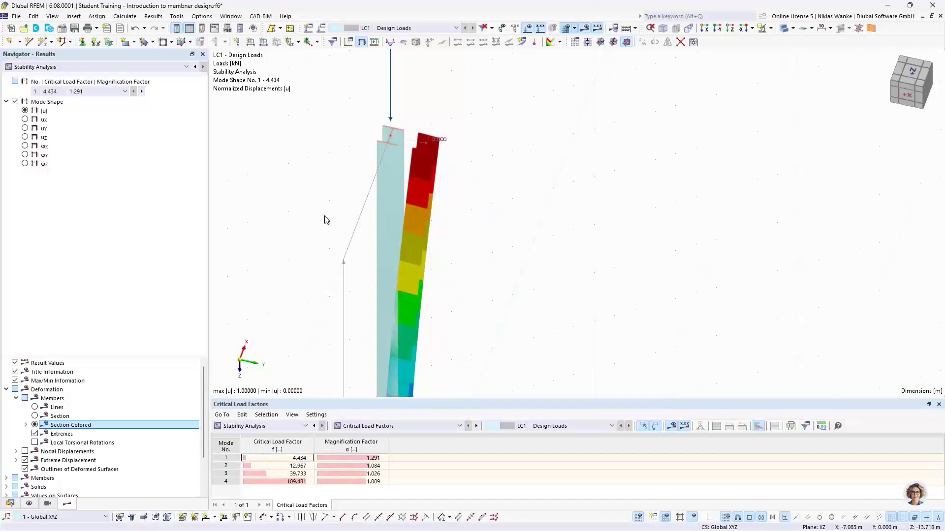
{"action": "scroll", "coordinate": [403, 138], "scroll_direction": "up", "scroll_amount": 4}
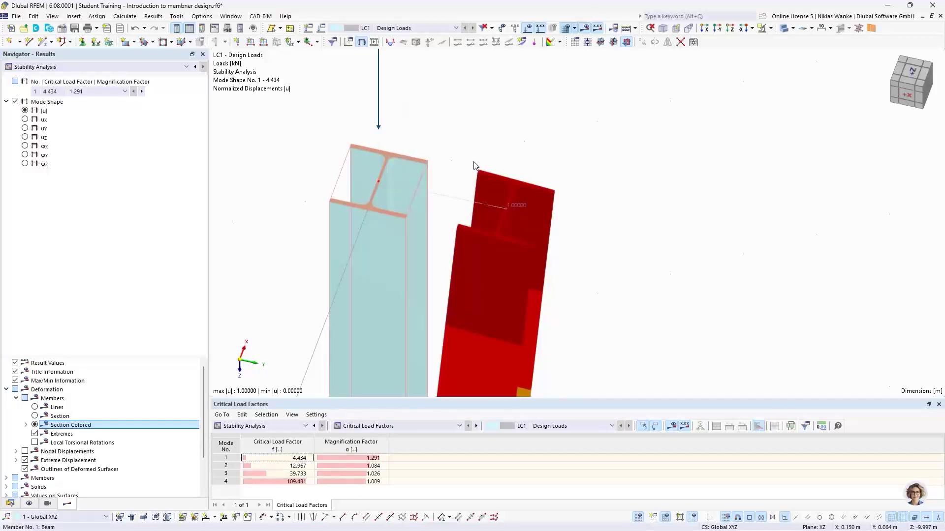
{"action": "middle_click_drag", "start_coordinate": [388, 150], "coordinate": [491, 207], "text": "ctrl"}
Display mode shape 2 and examine the buckling direction at the column top.
{"action": "left_click", "coordinate": [141, 91]}
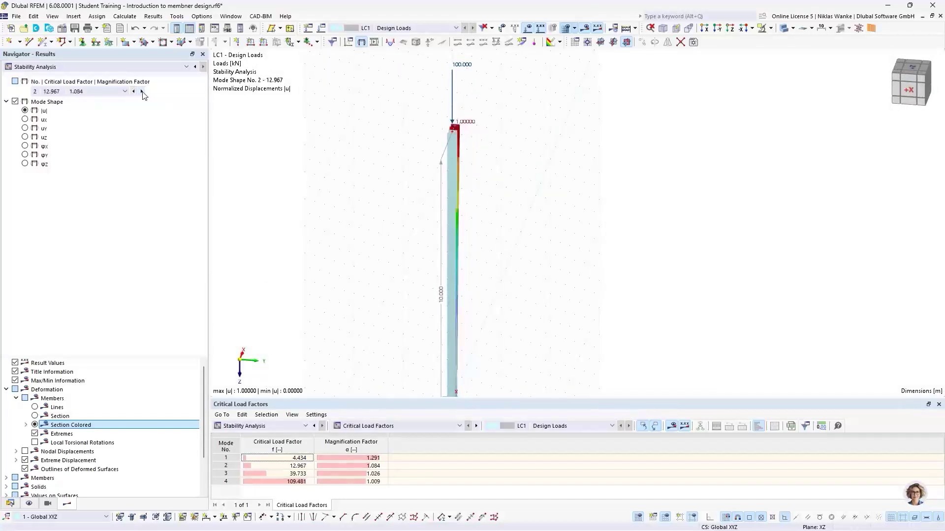
{"action": "middle_click_drag", "start_coordinate": [555, 177], "coordinate": [450, 278], "text": "ctrl"}
{"action": "scroll", "coordinate": [482, 134], "scroll_direction": "up", "scroll_amount": 5}
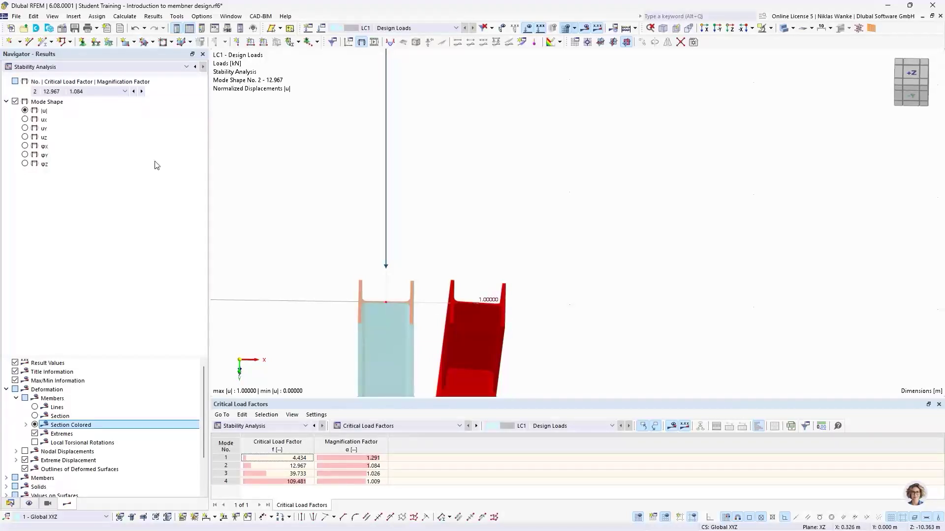
Display mode shape 3 and examine the buckled shape over the column's full height.
{"action": "left_click", "coordinate": [142, 91]}
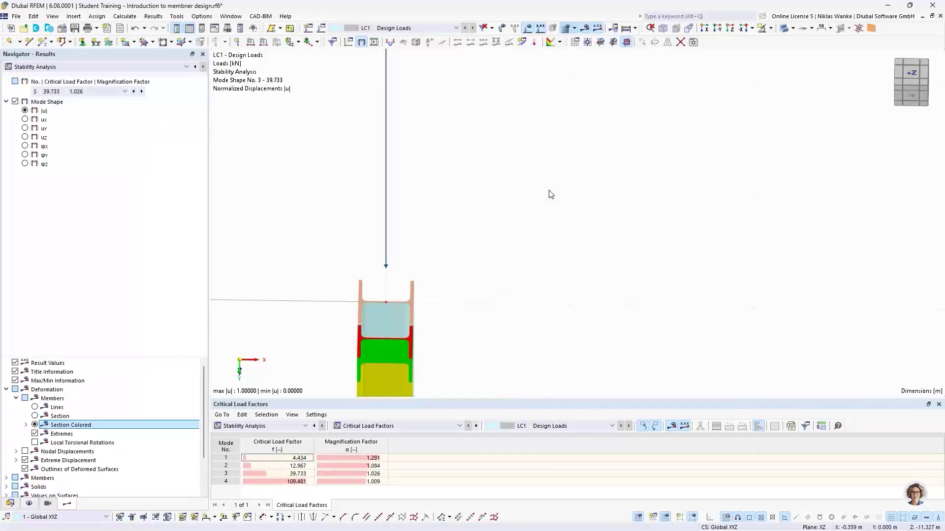
{"action": "scroll", "coordinate": [627, 245], "scroll_direction": "down", "scroll_amount": 5}
{"action": "middle_click_drag", "start_coordinate": [627, 244], "coordinate": [452, 369]}
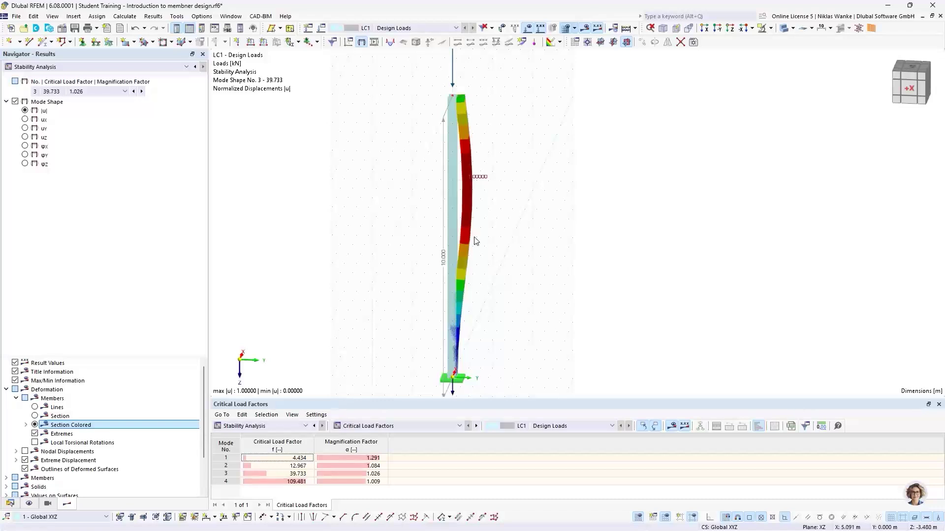
{"action": "middle_click_drag", "start_coordinate": [480, 252], "coordinate": [460, 249], "text": "ctrl"}
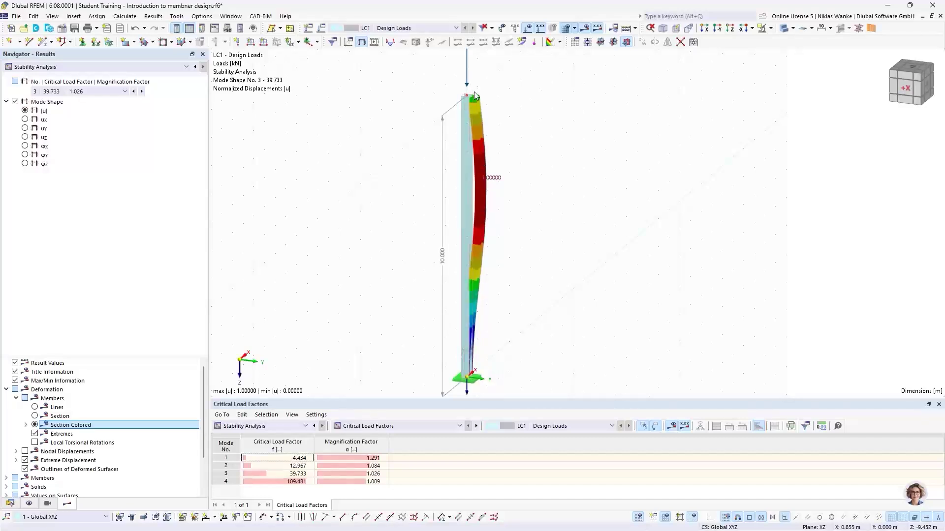
Display mode shape 1 on the column and enlarge the Critical Load Factors table.
{"action": "left_click", "coordinate": [125, 91]}
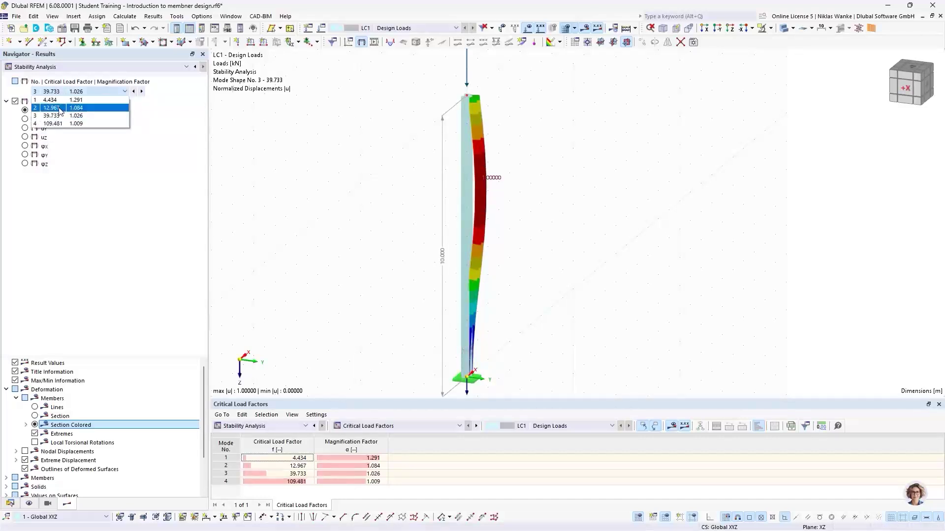
{"action": "left_click", "coordinate": [63, 105]}
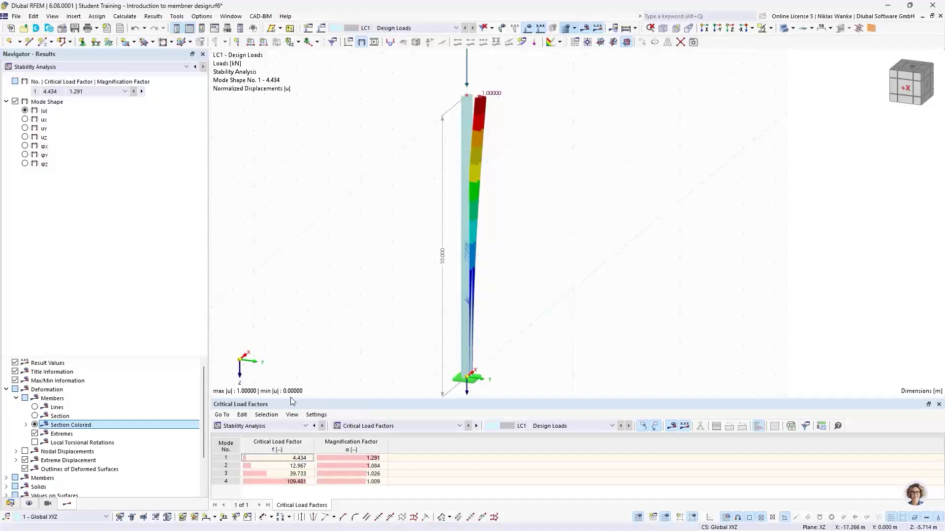
{"action": "left_click_drag", "start_coordinate": [340, 398], "coordinate": [339, 374]}
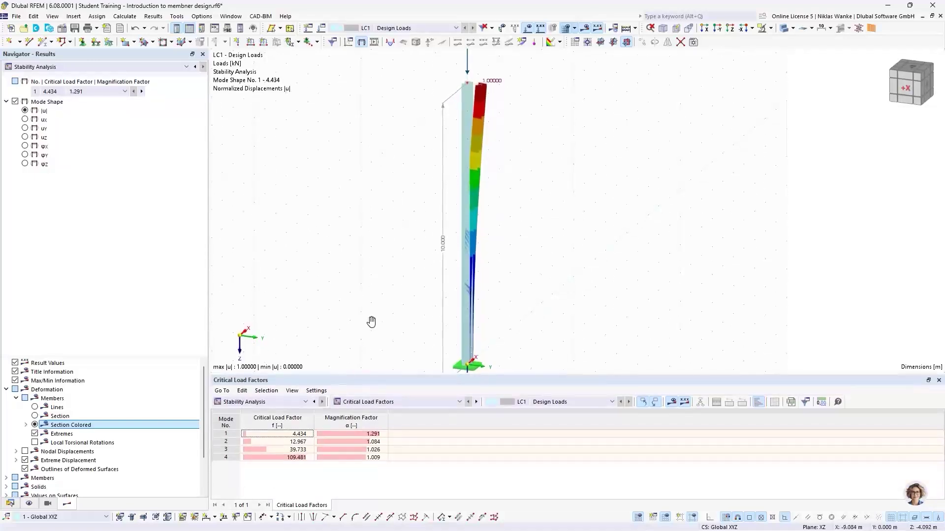
{"action": "scroll", "coordinate": [371, 315], "scroll_direction": "down", "scroll_amount": 3}
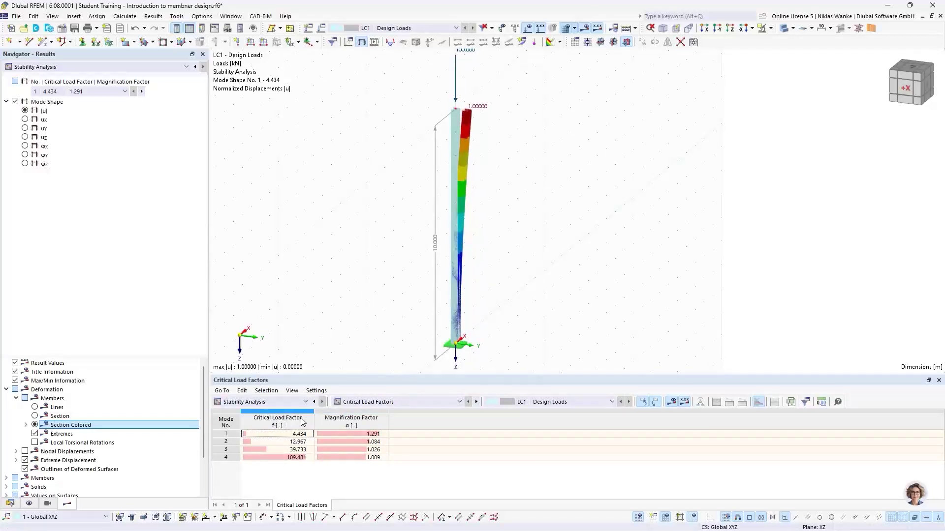
Step through mode shapes 1 to 4 from the Critical Load Factors table and return to mode 1.
{"action": "left_click", "coordinate": [230, 435]}
{"action": "left_click", "coordinate": [231, 443]}
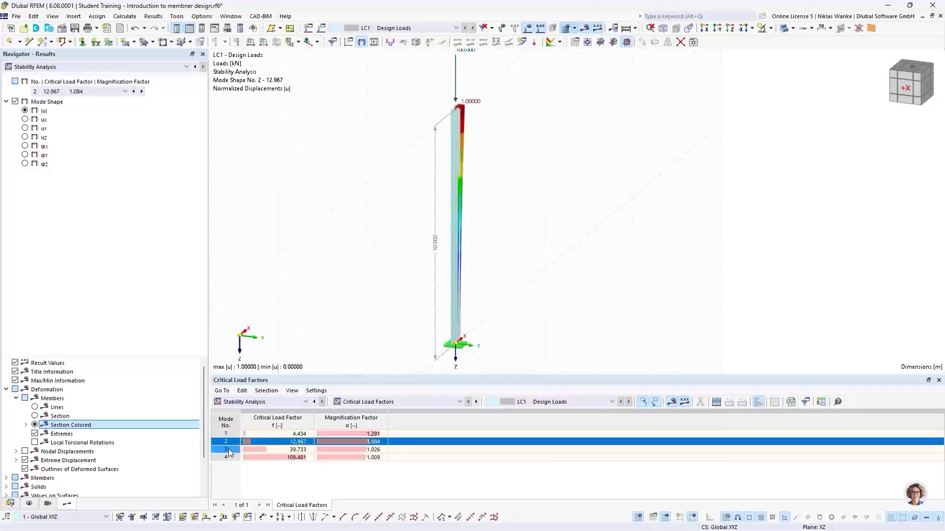
{"action": "left_click", "coordinate": [229, 450]}
{"action": "left_click", "coordinate": [229, 458]}
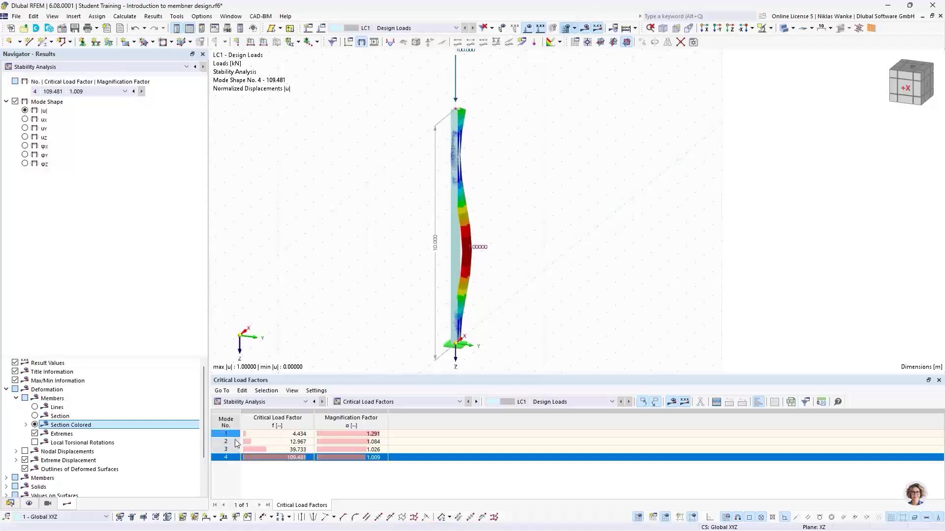
{"action": "left_click", "coordinate": [229, 434]}
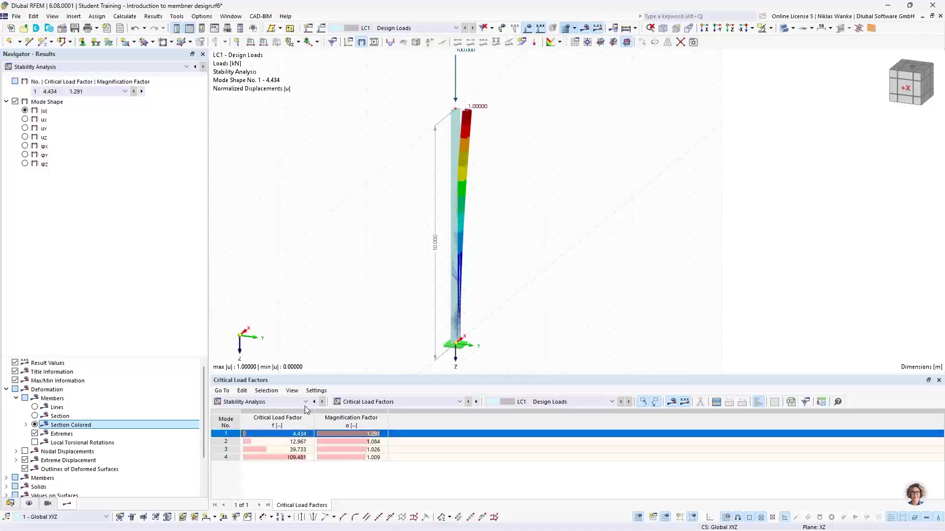
Examine mode 1's critical load factor alongside the 100 kN load and the buckled column, including its displaced top.
{"action": "middle_click_drag", "start_coordinate": [379, 218], "coordinate": [380, 229]}
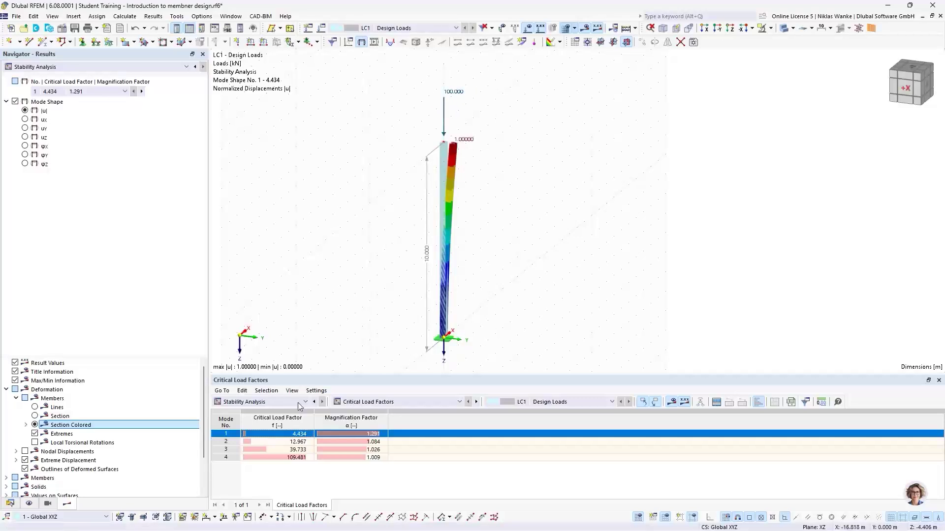
{"action": "left_click", "coordinate": [287, 434]}
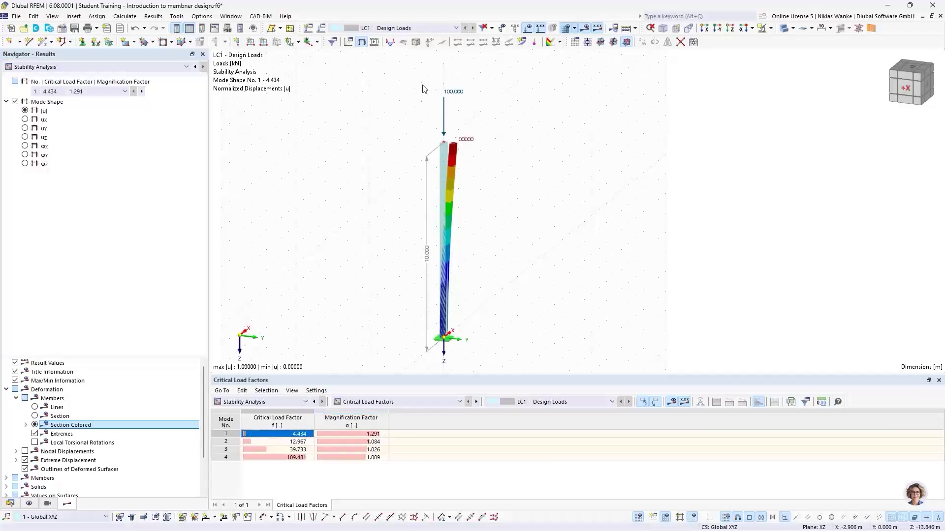
{"action": "scroll", "coordinate": [448, 122], "scroll_direction": "up", "scroll_amount": 3}
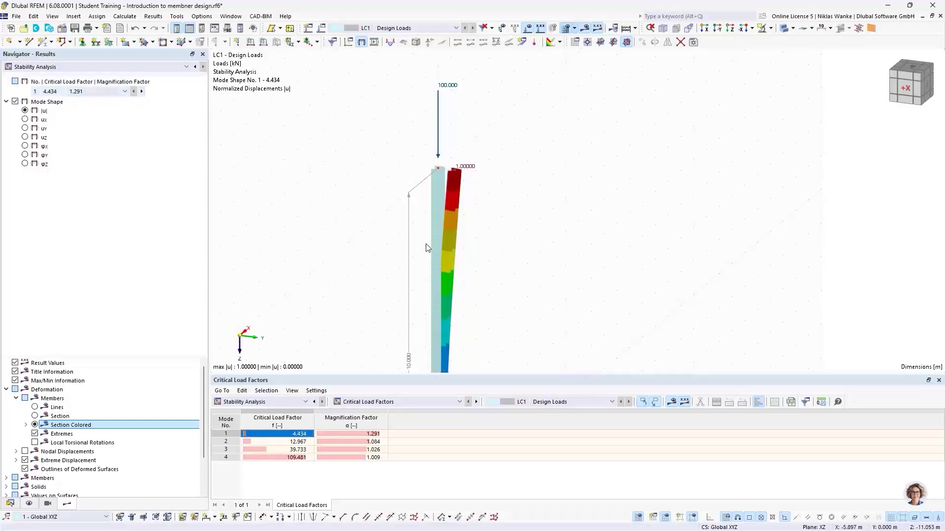
{"action": "scroll", "coordinate": [424, 308], "scroll_direction": "down", "scroll_amount": 2}
{"action": "middle_click_drag", "start_coordinate": [424, 305], "coordinate": [413, 243]}
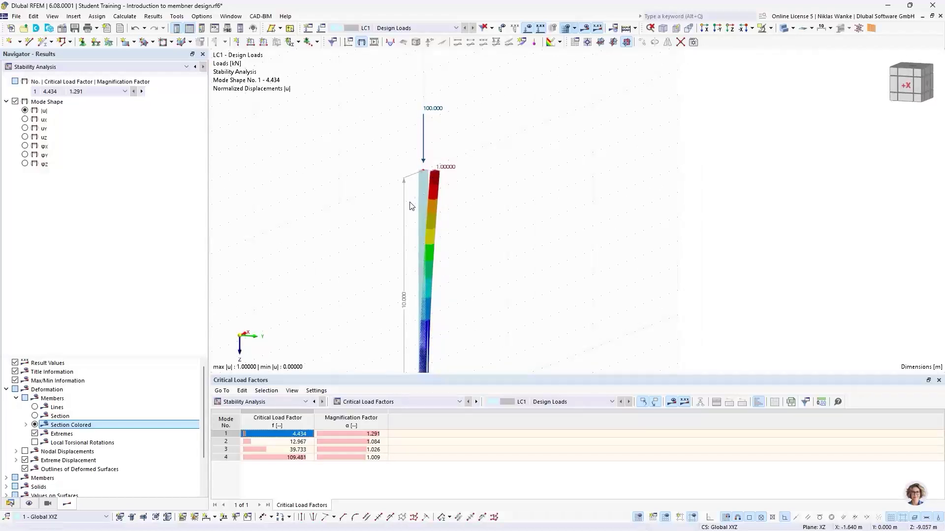
{"action": "scroll", "coordinate": [414, 261], "scroll_direction": "down", "scroll_amount": 3}
{"action": "middle_click_drag", "start_coordinate": [415, 260], "coordinate": [403, 241]}
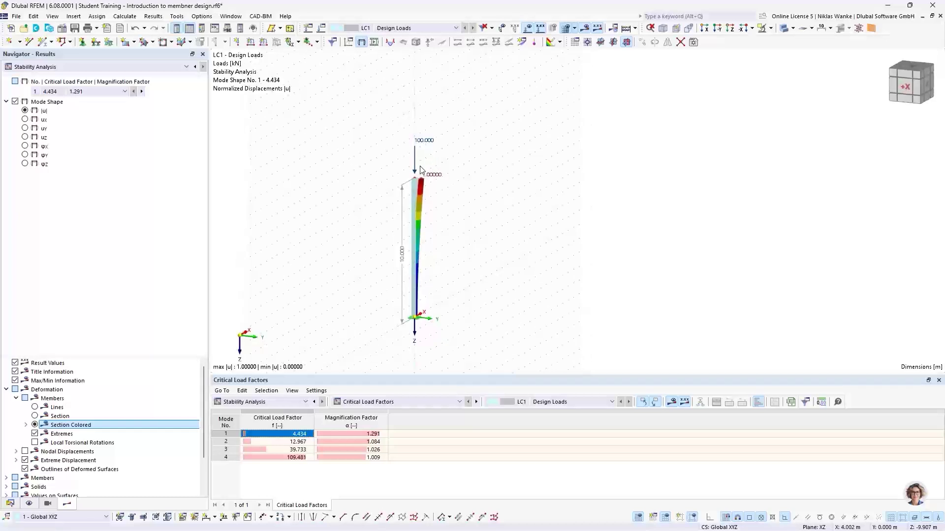
{"action": "scroll", "coordinate": [423, 171], "scroll_direction": "up", "scroll_amount": 3}
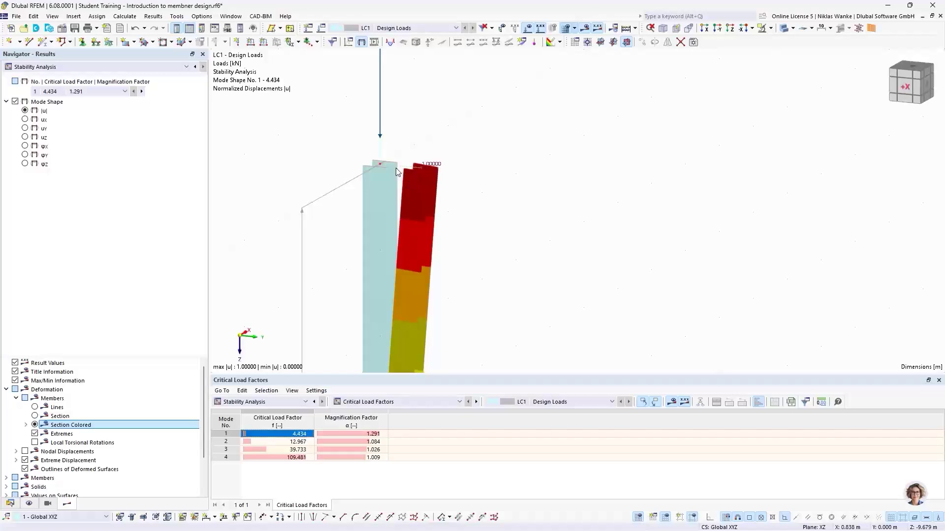
Examine the magnification factors, especially that of mode 1, alongside the full buckled column.
{"action": "left_click", "coordinate": [350, 423]}
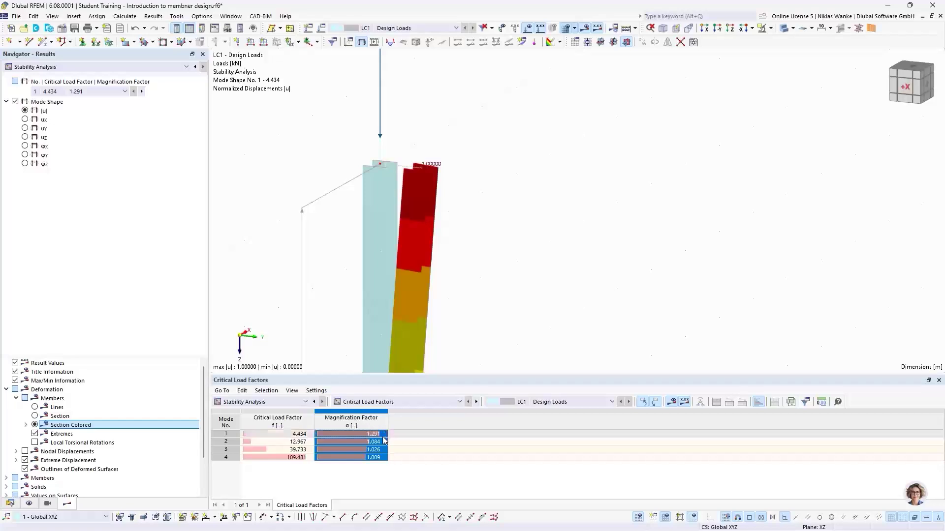
{"action": "left_click", "coordinate": [366, 434]}
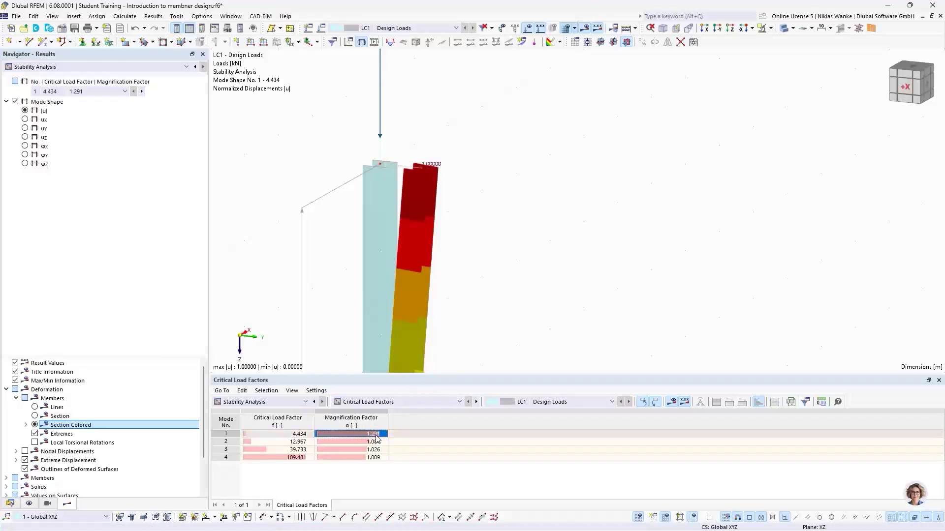
{"action": "scroll", "coordinate": [468, 251], "scroll_direction": "down", "scroll_amount": 3}
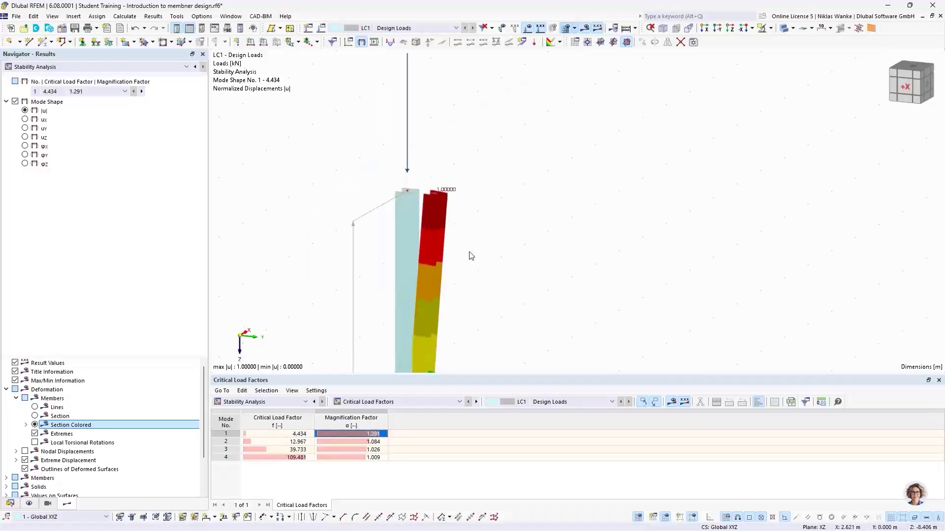
{"action": "middle_click_drag", "start_coordinate": [468, 251], "coordinate": [449, 122]}
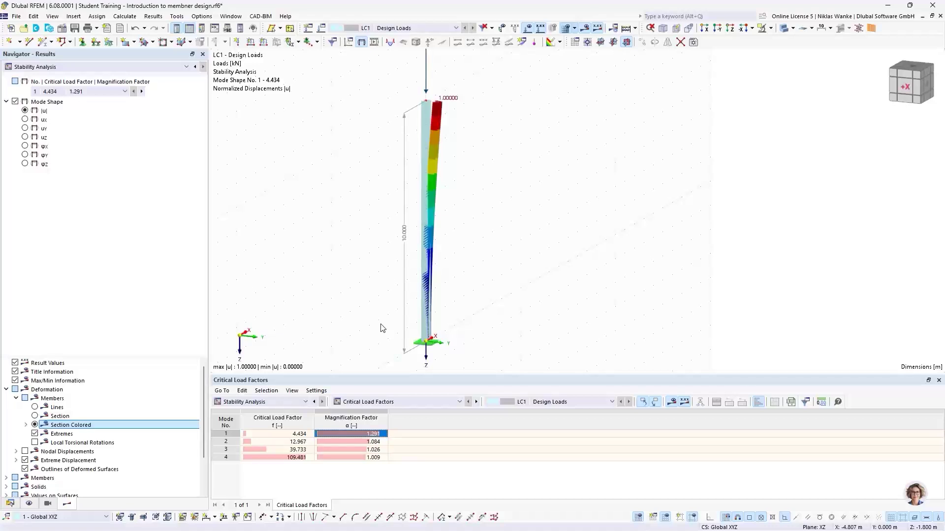
Show the stability results by member with the Effective Lengths and Critical Loads by Member table.
{"action": "left_click", "coordinate": [390, 403]}
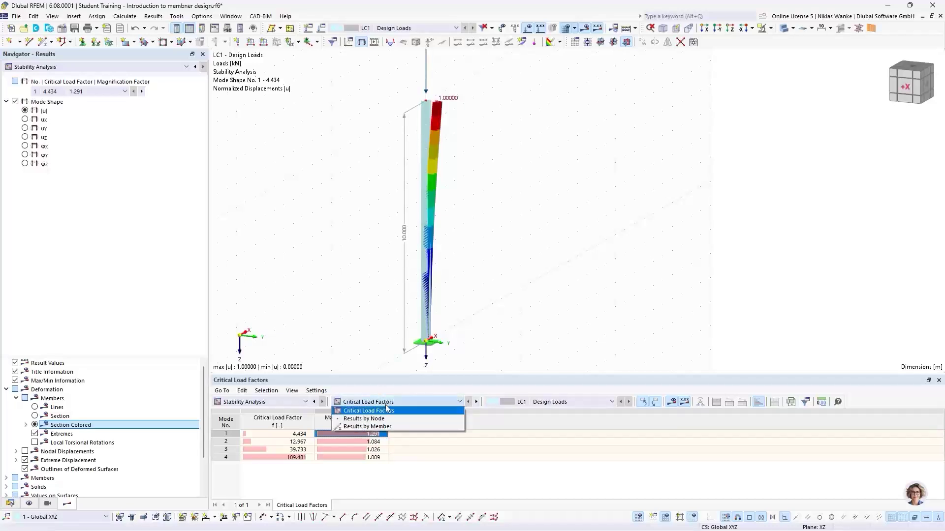
{"action": "left_click", "coordinate": [361, 427]}
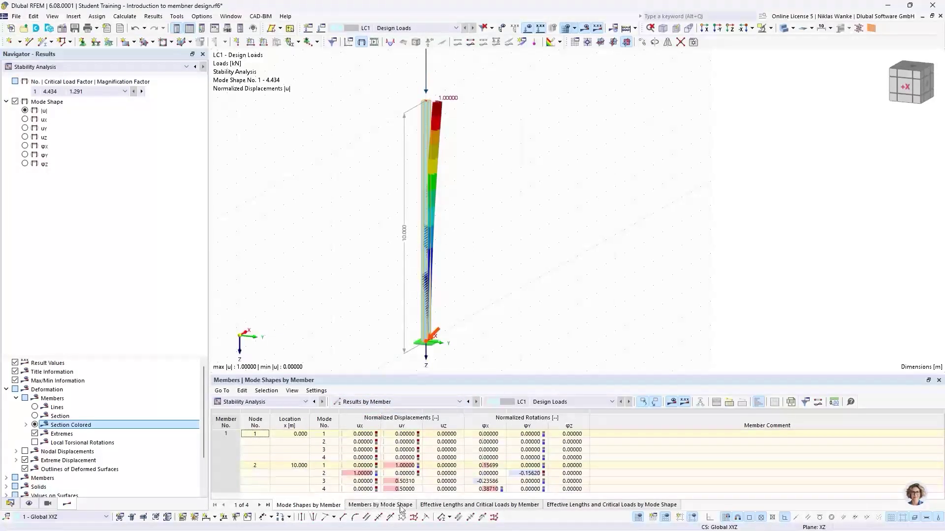
{"action": "left_click", "coordinate": [477, 507]}
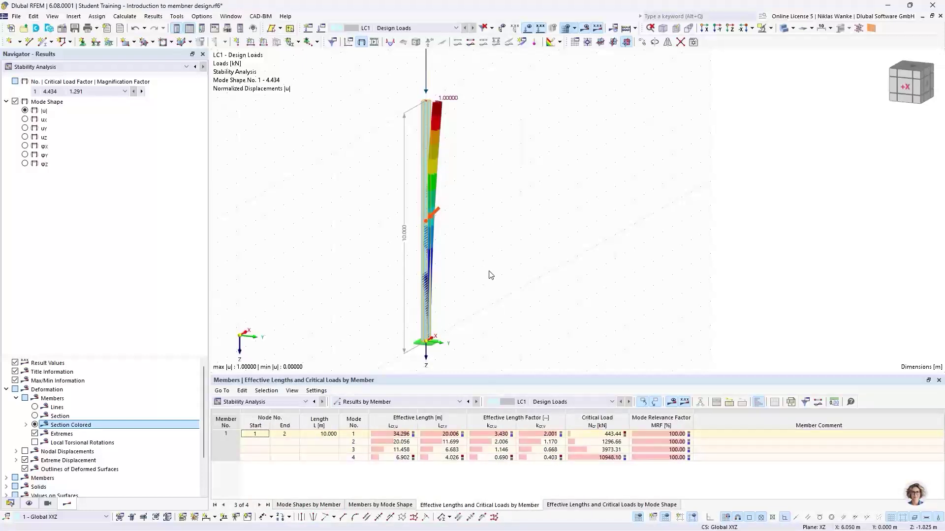
Compare the effective lengths, length factors and buckled shapes of the column for modes 1 to 4.
{"action": "left_click", "coordinate": [347, 436]}
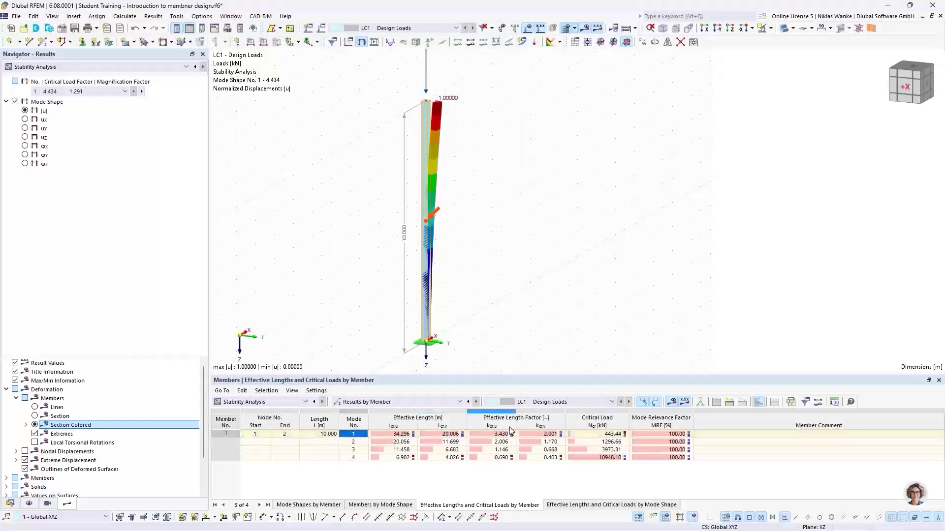
{"action": "left_click", "coordinate": [358, 443]}
{"action": "left_click", "coordinate": [359, 451]}
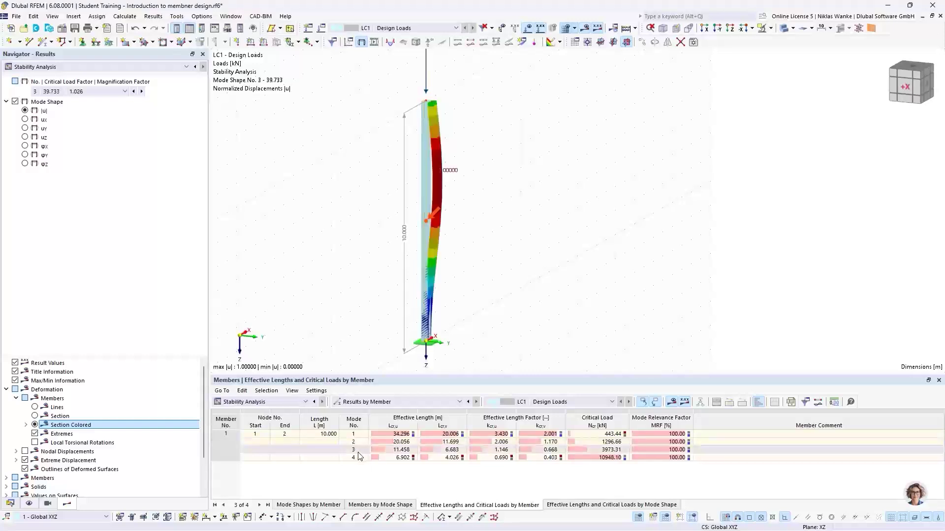
{"action": "left_click", "coordinate": [358, 458]}
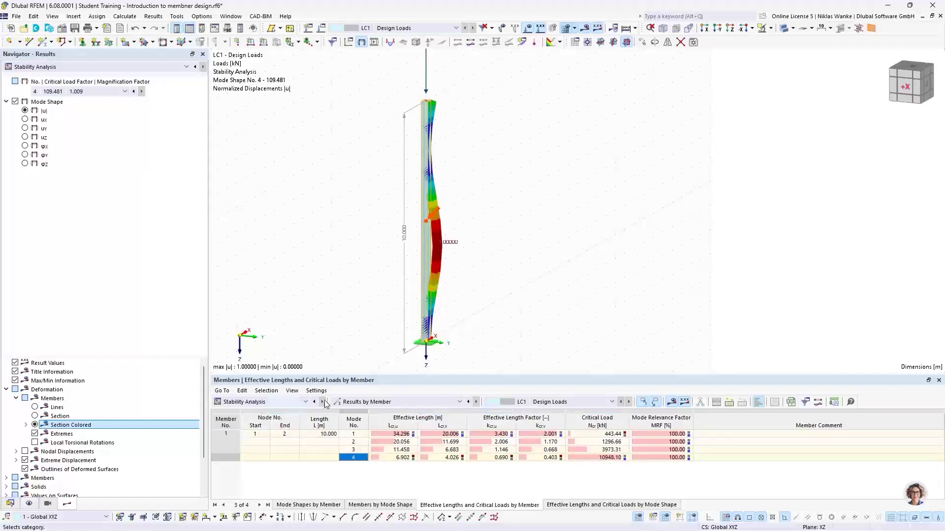
{"action": "middle_click_drag", "start_coordinate": [440, 116], "coordinate": [433, 182]}
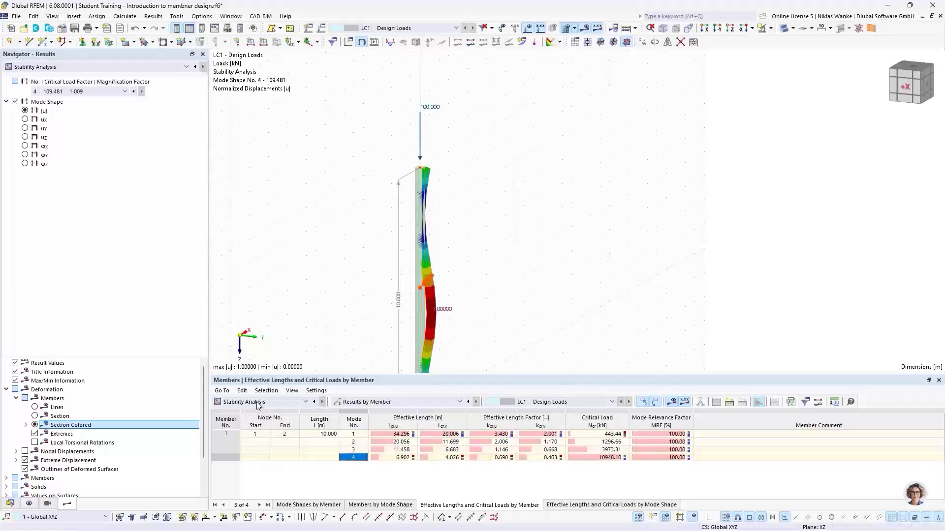
Compare the Critical Load Factors table with the member's critical loads and display mode shape 1 again.
{"action": "left_click", "coordinate": [357, 402]}
{"action": "left_click", "coordinate": [361, 415]}
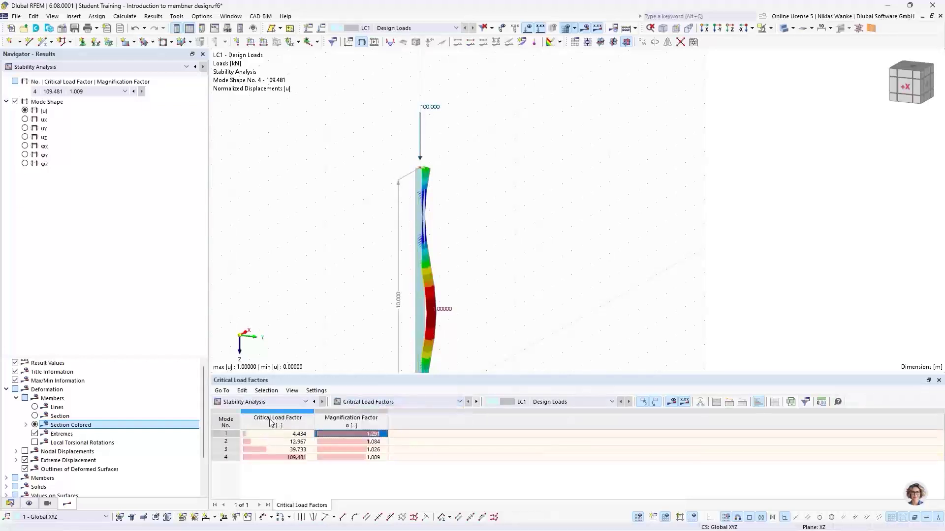
{"action": "left_click", "coordinate": [368, 402]}
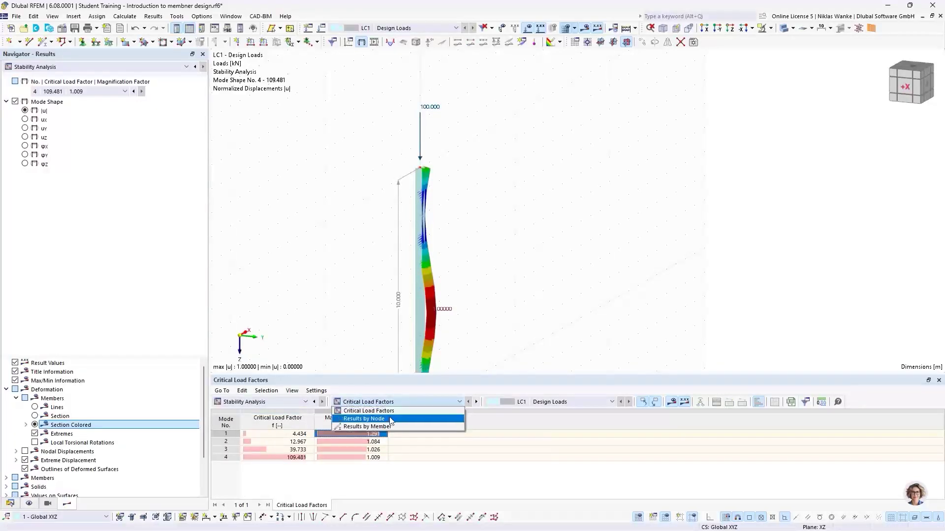
{"action": "left_click", "coordinate": [388, 426]}
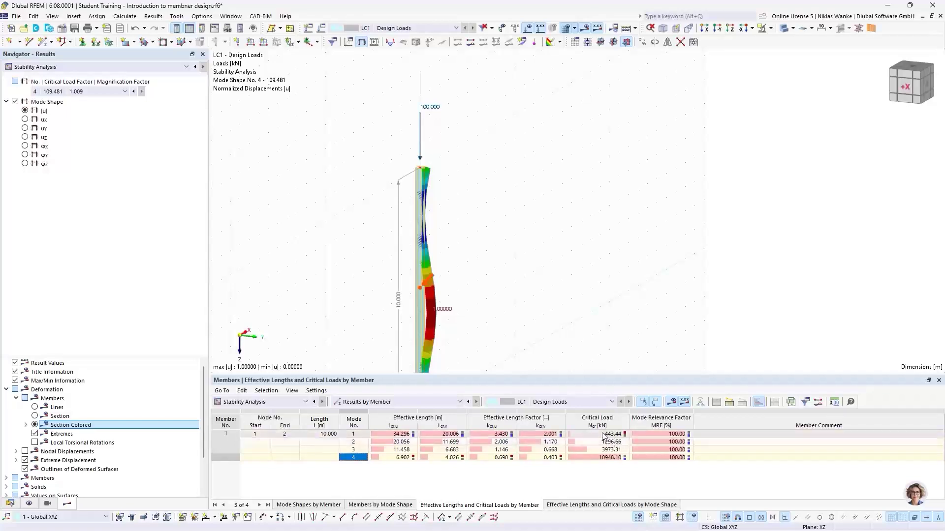
{"action": "left_click", "coordinate": [361, 435]}
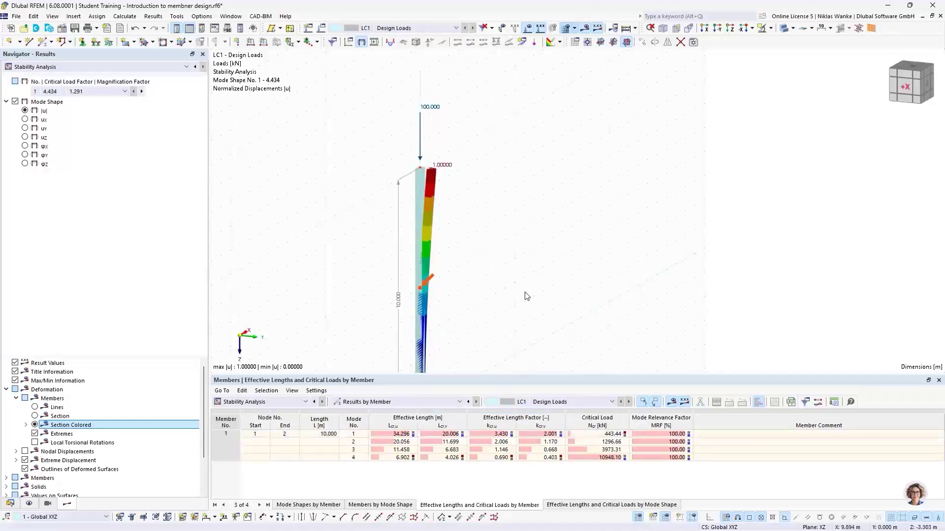
Examine mode shape 1's buckling direction at the column top and its effective length factor about the v-axis.
{"action": "middle_click_drag", "start_coordinate": [532, 295], "coordinate": [564, 338], "text": "ctrl"}
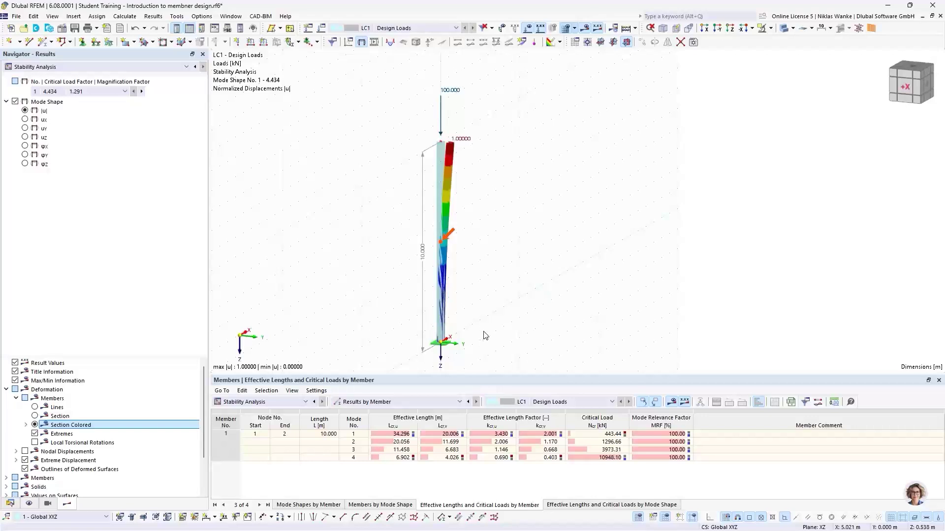
{"action": "scroll", "coordinate": [485, 344], "scroll_direction": "down", "scroll_amount": 1}
{"action": "mouse_move", "coordinate": [485, 343]}
{"action": "middle_mouse_down"}
{"action": "mouse_move", "coordinate": [497, 334]}
{"action": "mouse_move", "coordinate": [488, 337]}
{"action": "middle_mouse_up"}
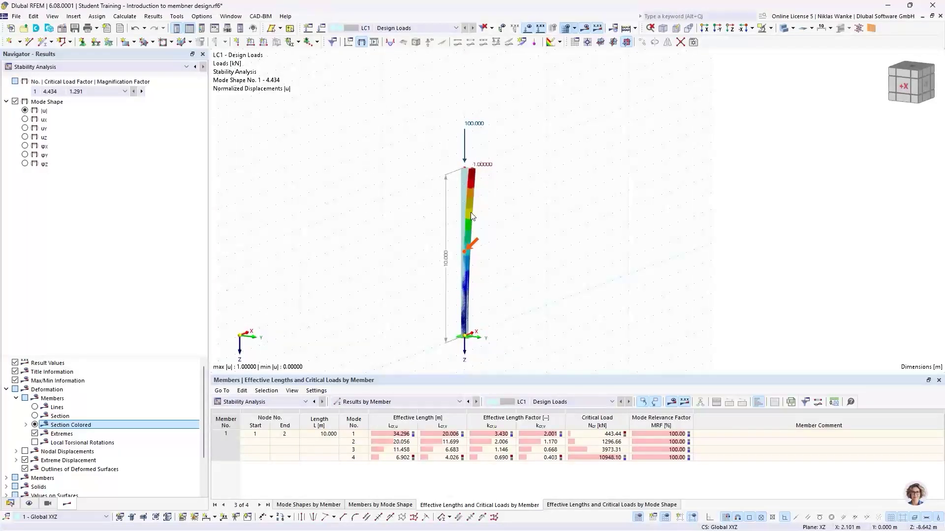
{"action": "scroll", "coordinate": [467, 178], "scroll_direction": "up", "scroll_amount": 4}
{"action": "mouse_move", "coordinate": [461, 168]}
{"action": "middle_mouse_down", "text": "ctrl"}
{"action": "mouse_move", "coordinate": [476, 208]}
{"action": "mouse_move", "coordinate": [484, 207]}
{"action": "mouse_move", "coordinate": [451, 177]}
{"action": "mouse_move", "coordinate": [468, 177]}
{"action": "middle_mouse_up", "text": "ctrl"}
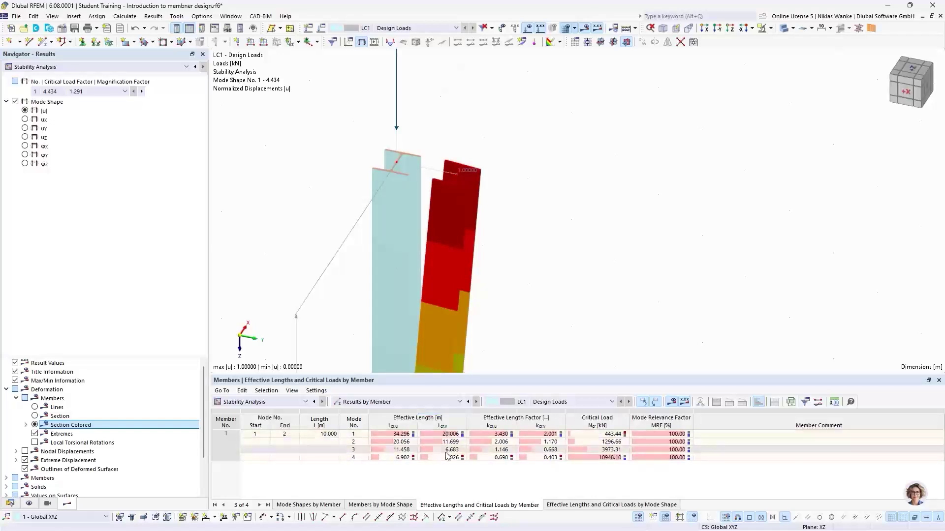
{"action": "left_click", "coordinate": [538, 434]}
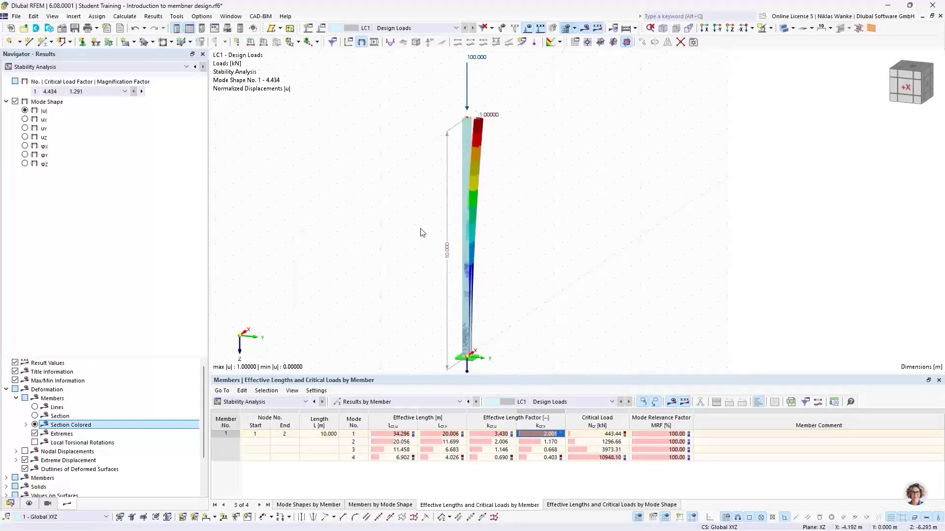
Display mode shape 2 and examine its buckling direction along the X-axis, viewing the column from the -Y side.
{"action": "left_click", "coordinate": [142, 91]}
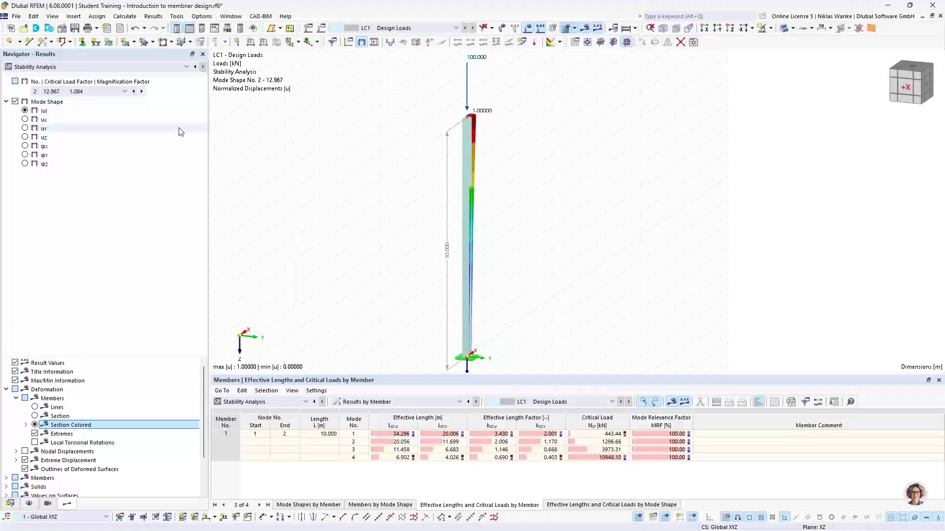
{"action": "scroll", "coordinate": [418, 250], "scroll_direction": "down", "scroll_amount": 1}
{"action": "middle_click_drag", "start_coordinate": [418, 249], "coordinate": [272, 239], "text": "ctrl"}
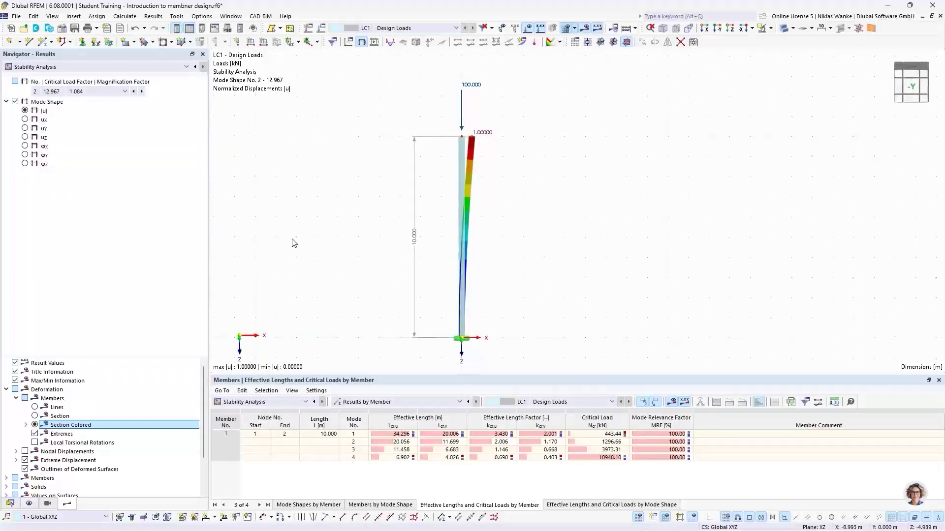
{"action": "scroll", "coordinate": [415, 229], "scroll_direction": "up", "scroll_amount": 1}
{"action": "middle_click_drag", "start_coordinate": [414, 221], "coordinate": [413, 220]}
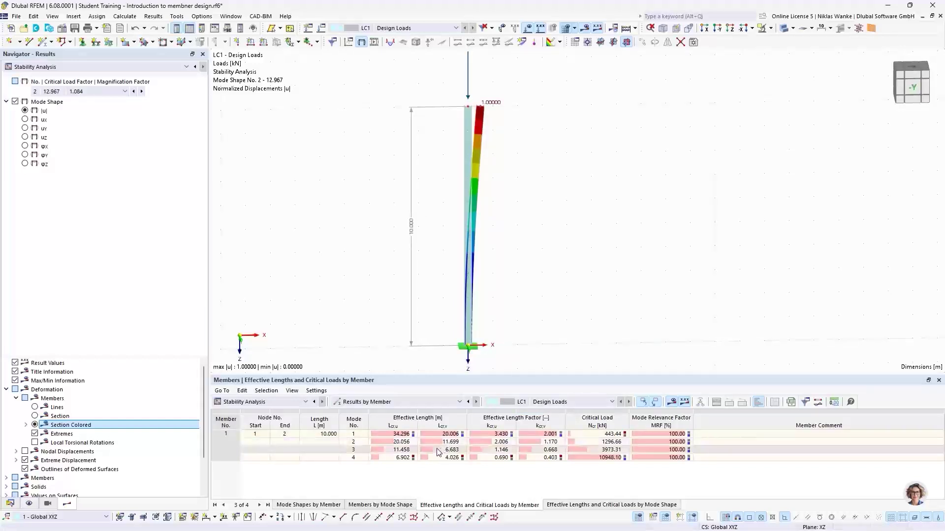
Examine mode 2's effective length factor about the u-axis and its buckling direction at the column top.
{"action": "left_click", "coordinate": [498, 442]}
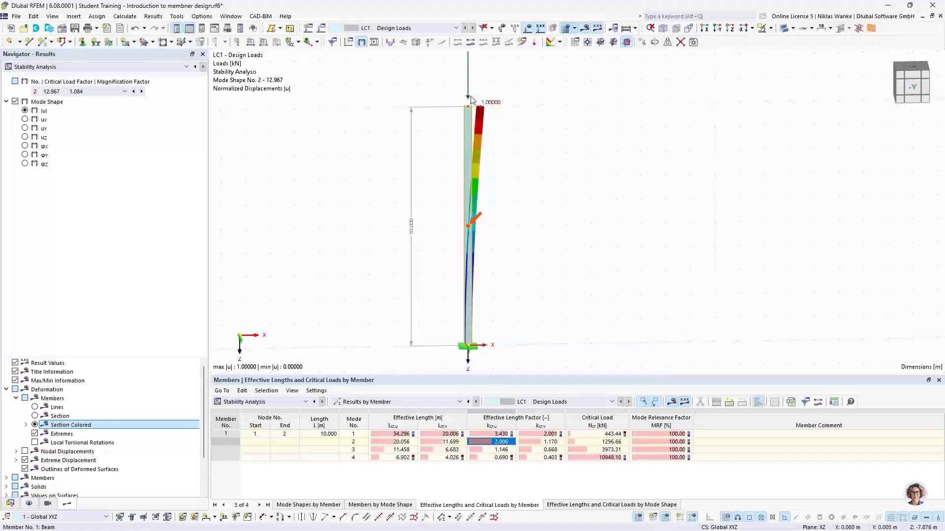
{"action": "scroll", "coordinate": [477, 138], "scroll_direction": "up", "scroll_amount": 5}
{"action": "middle_click_drag", "start_coordinate": [477, 137], "coordinate": [489, 179], "text": "ctrl"}
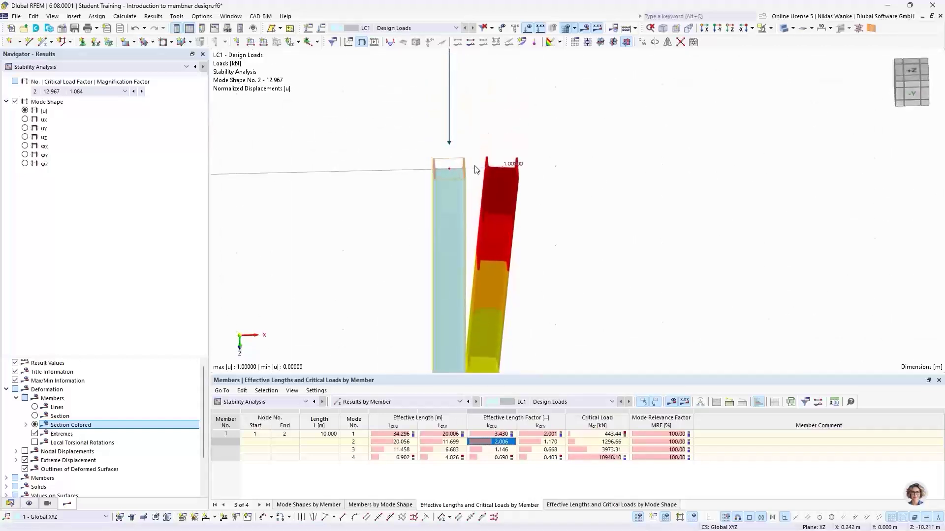
{"action": "scroll", "coordinate": [490, 179], "scroll_direction": "up", "scroll_amount": 3}
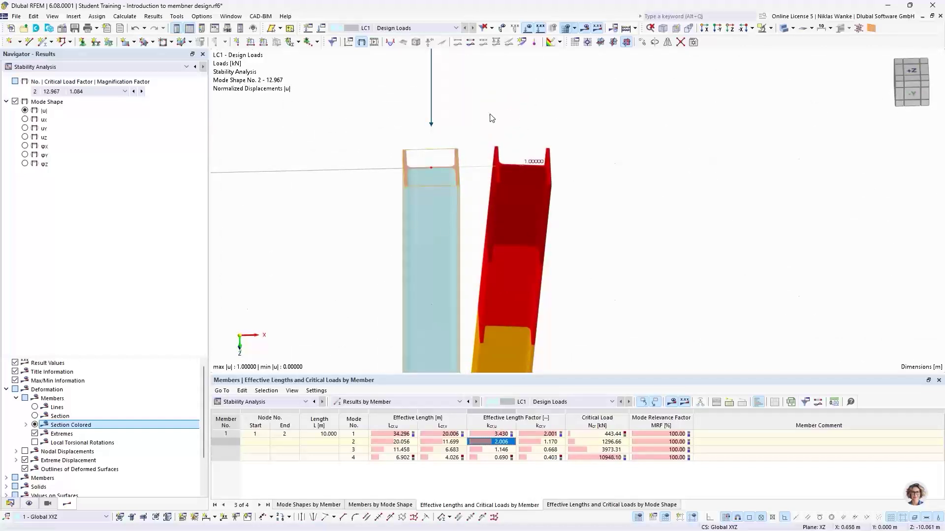
{"action": "scroll", "coordinate": [429, 220], "scroll_direction": "down", "scroll_amount": 4}
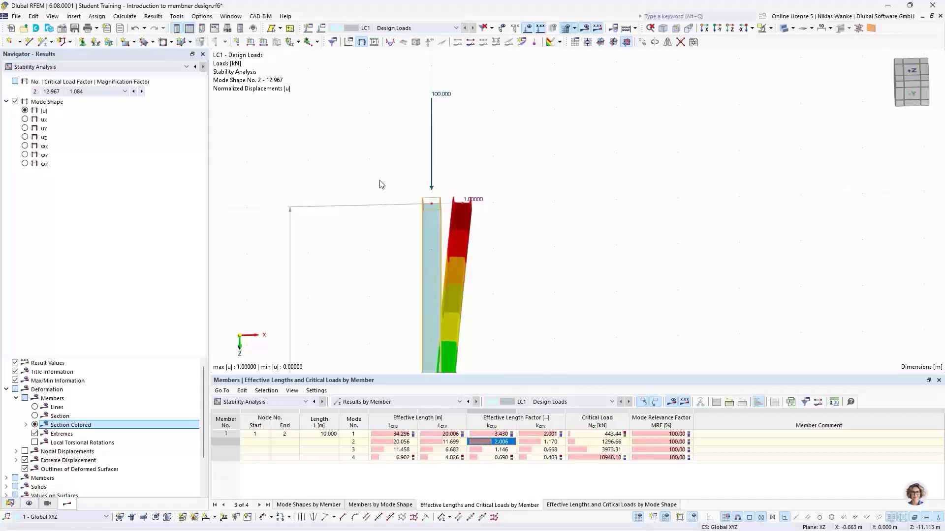
{"action": "scroll", "coordinate": [446, 216], "scroll_direction": "up", "scroll_amount": 5}
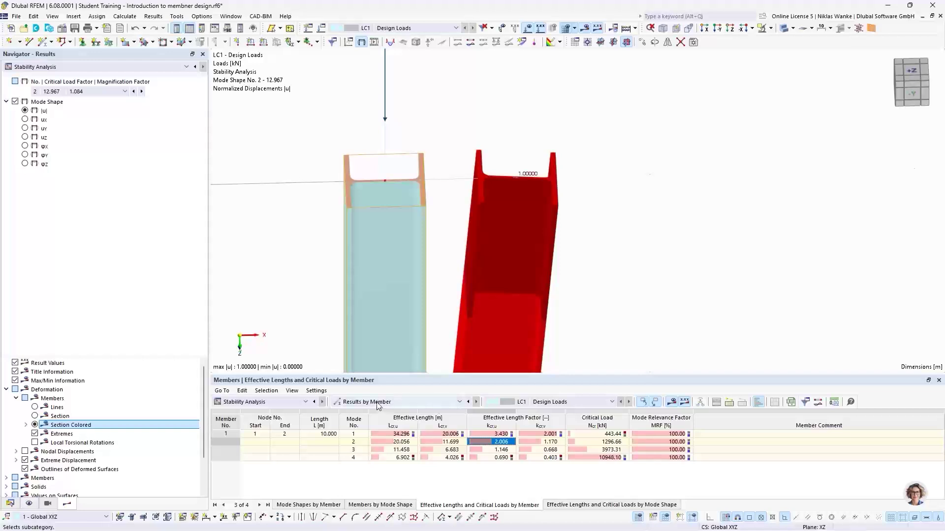
{"action": "scroll", "coordinate": [436, 194], "scroll_direction": "down", "scroll_amount": 5}
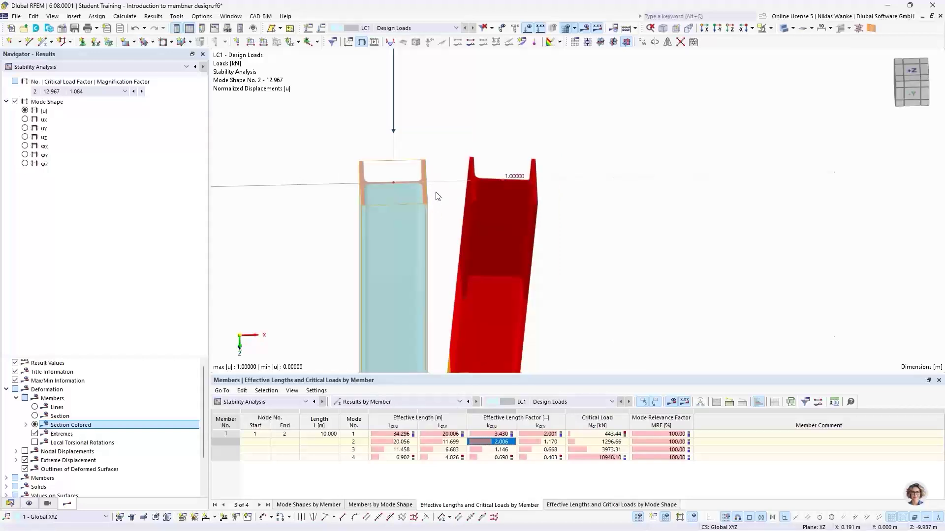
Display the Critical Load Factors table and compare mode 2's factor with the nodal load and the buckled column shape.
{"action": "left_click", "coordinate": [379, 402]}
{"action": "left_click", "coordinate": [380, 413]}
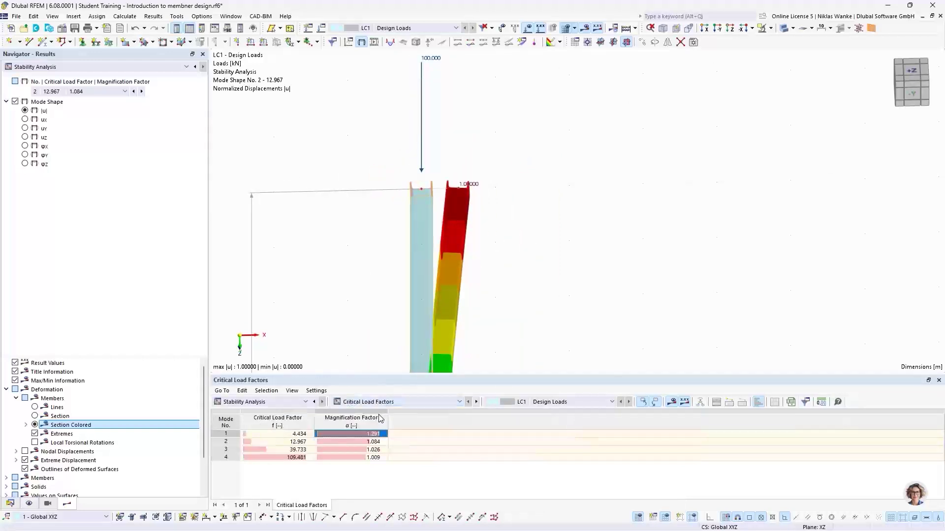
{"action": "left_click", "coordinate": [285, 442]}
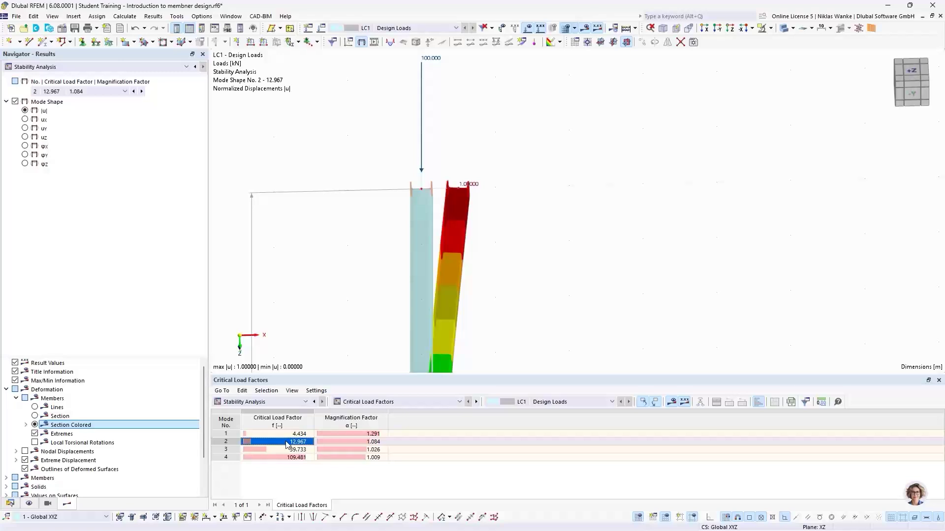
{"action": "scroll", "coordinate": [350, 285], "scroll_direction": "down", "scroll_amount": 3}
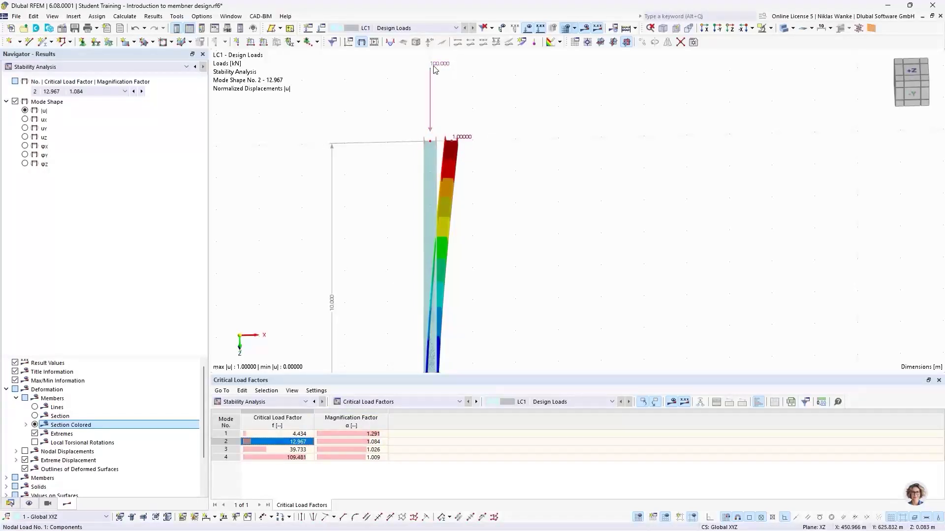
{"action": "mouse_move", "coordinate": [434, 69]}
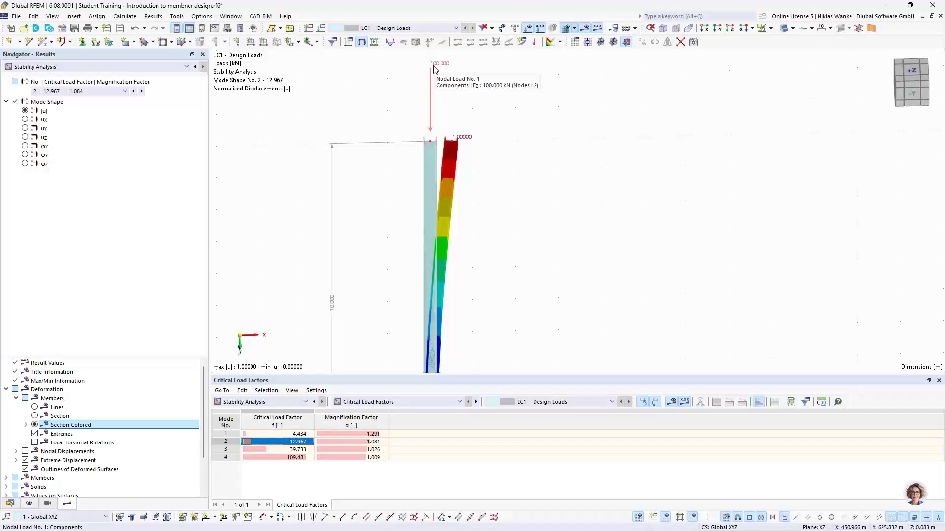
{"action": "scroll", "coordinate": [495, 132], "scroll_direction": "down", "scroll_amount": 2}
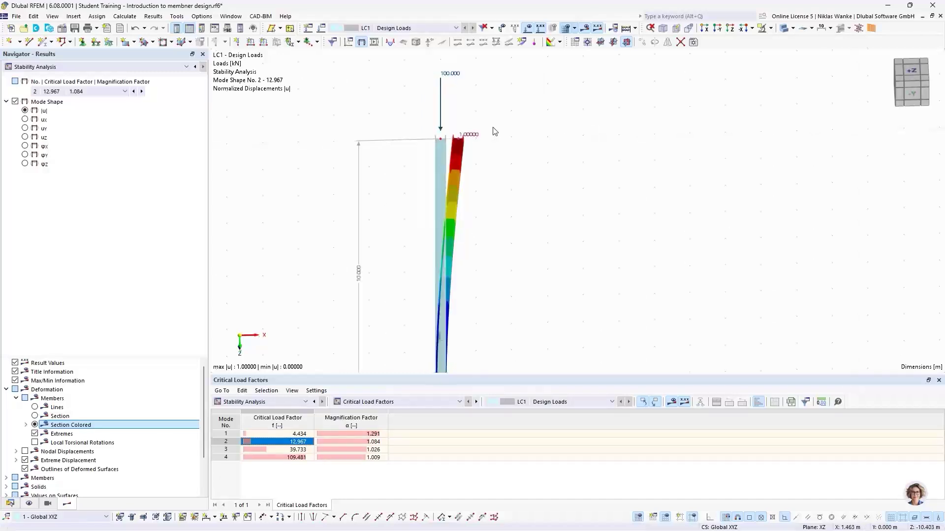
{"action": "middle_click_drag", "start_coordinate": [529, 215], "coordinate": [524, 180]}
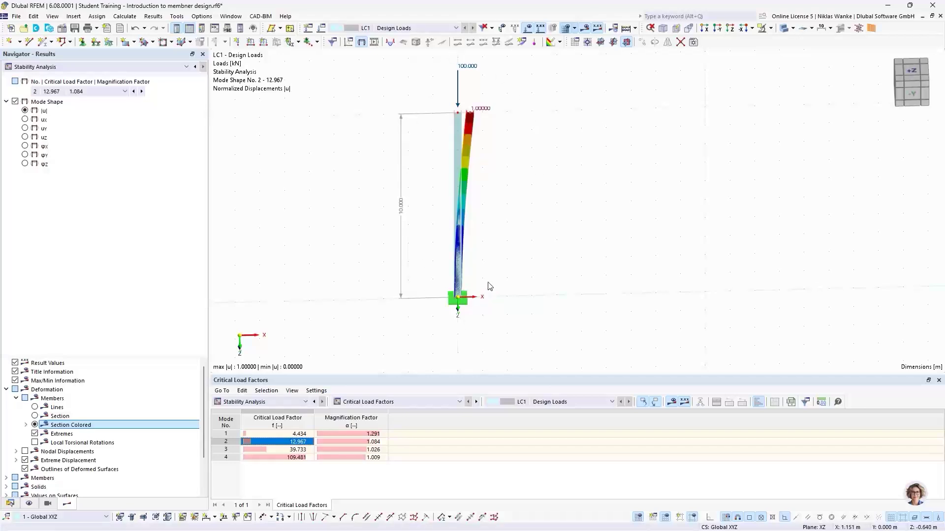
{"action": "middle_click_drag", "start_coordinate": [489, 283], "coordinate": [497, 259]}
{"action": "left_click_drag", "start_coordinate": [497, 259], "coordinate": [498, 255], "text": "ctrl"}
{"action": "middle_click_drag", "start_coordinate": [498, 256], "coordinate": [497, 261], "text": "ctrl"}
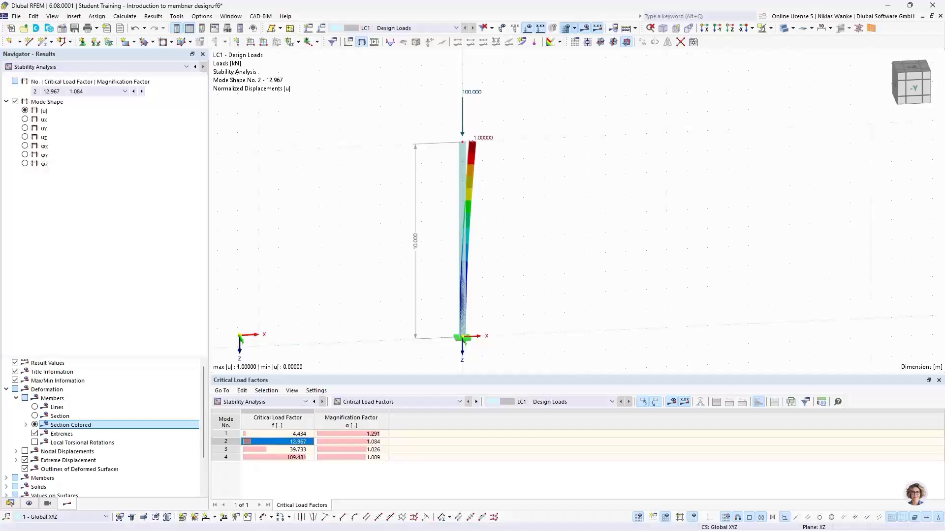
Switch to the PowerPoint presentation and advance to the "Fixed frame | Mode shapes" slide.
{"action": "key", "text": "alt+Tab"}
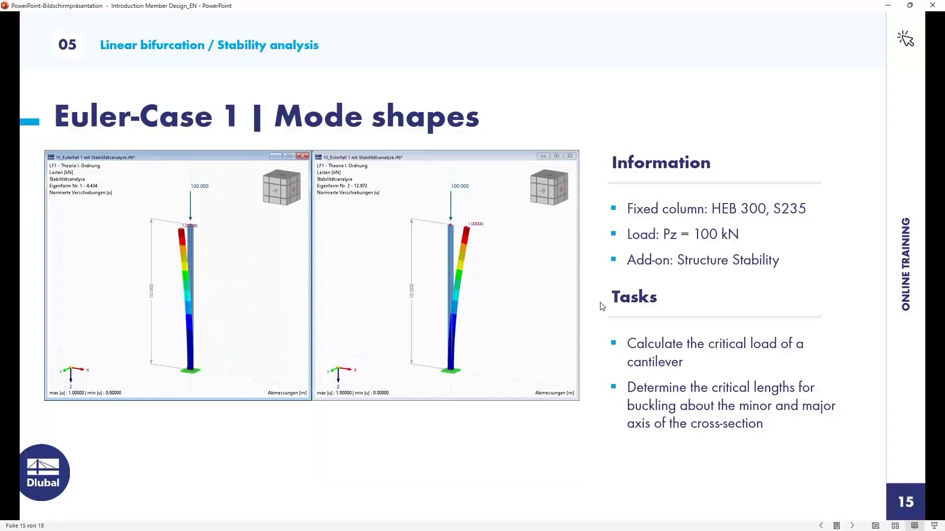
{"action": "key", "text": "Right"}
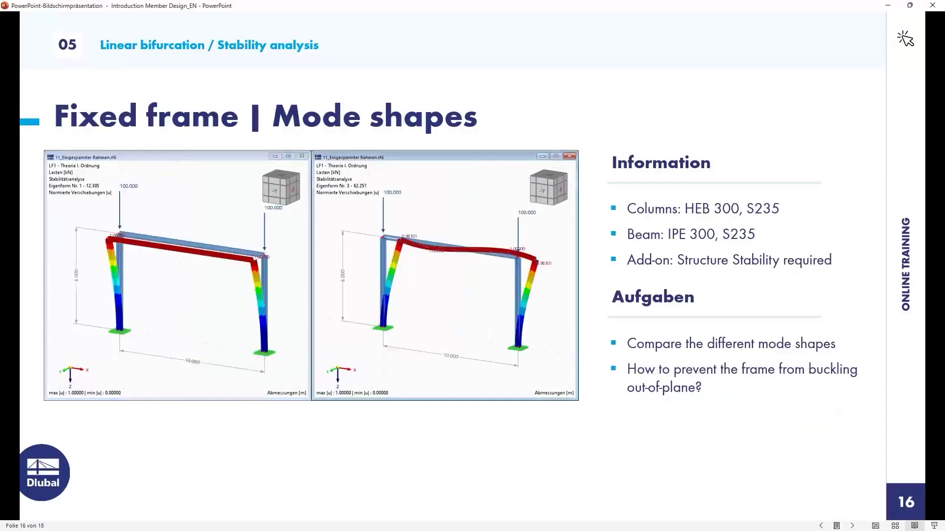
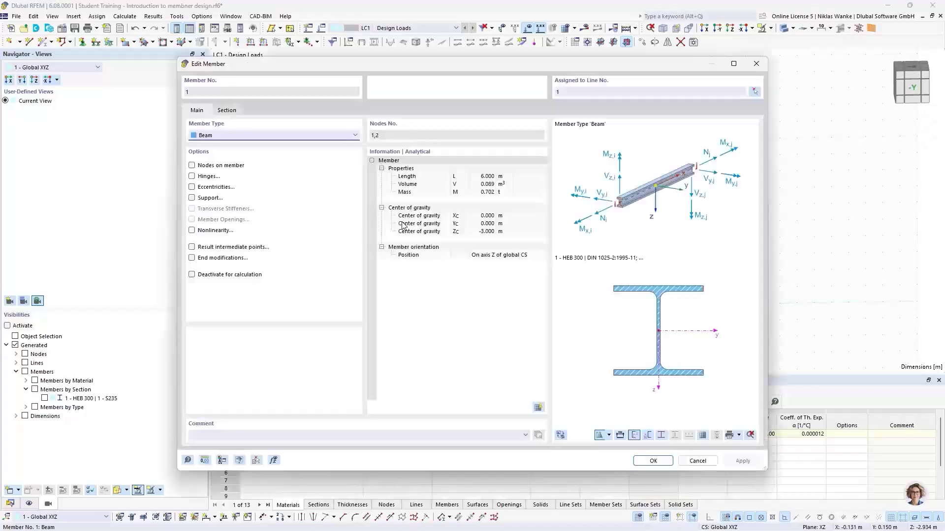
Check the column's section in its member properties, close them, and show the model's data tree with the section list.
{"action": "left_click", "coordinate": [226, 111]}
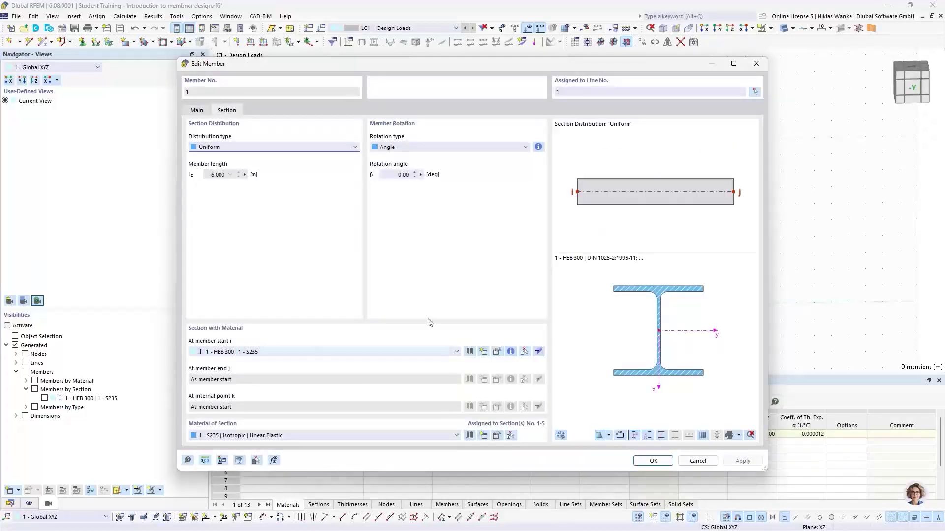
{"action": "left_click", "coordinate": [756, 64]}
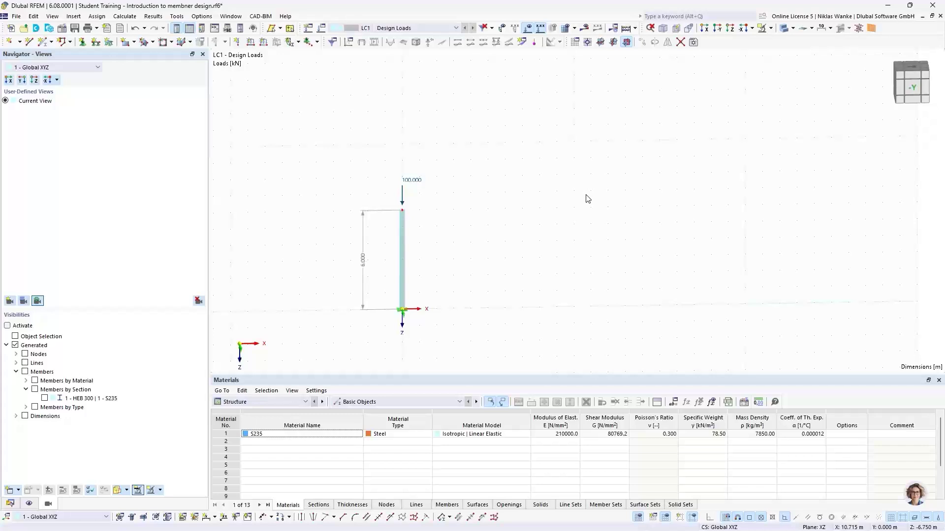
{"action": "left_click", "coordinate": [11, 503]}
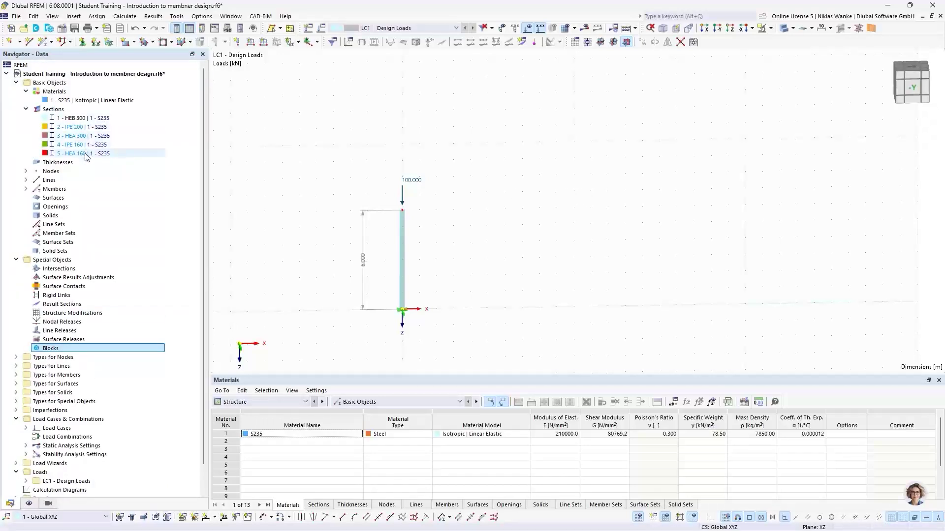
Start a new beam member and create the section IPE 300 | British Steel in S235 for it.
{"action": "left_click", "coordinate": [43, 43]}
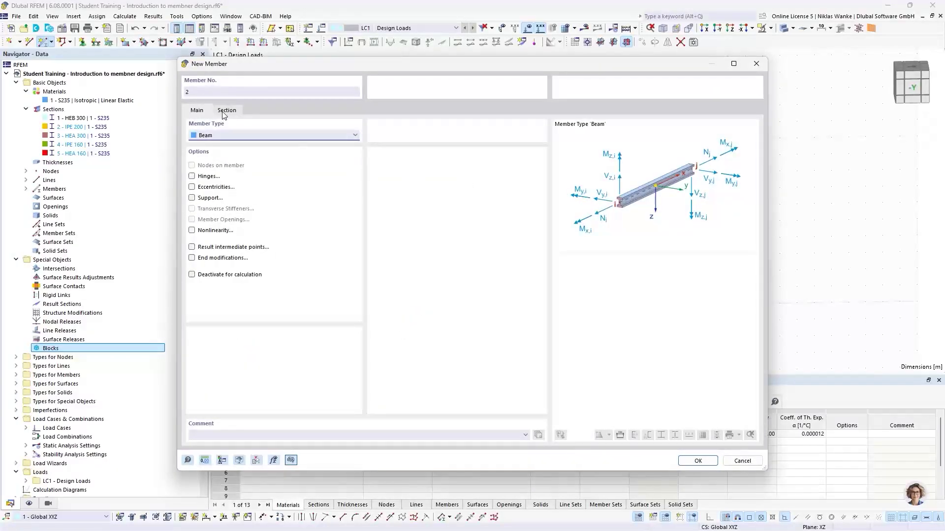
{"action": "left_click", "coordinate": [225, 111]}
{"action": "left_click", "coordinate": [207, 111]}
{"action": "left_click", "coordinate": [226, 111]}
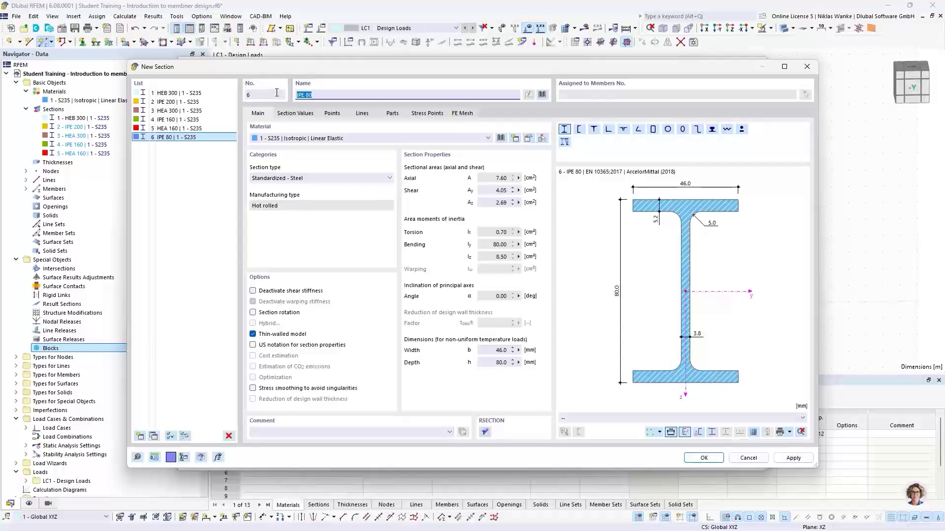
{"action": "type", "text": "IPE"}
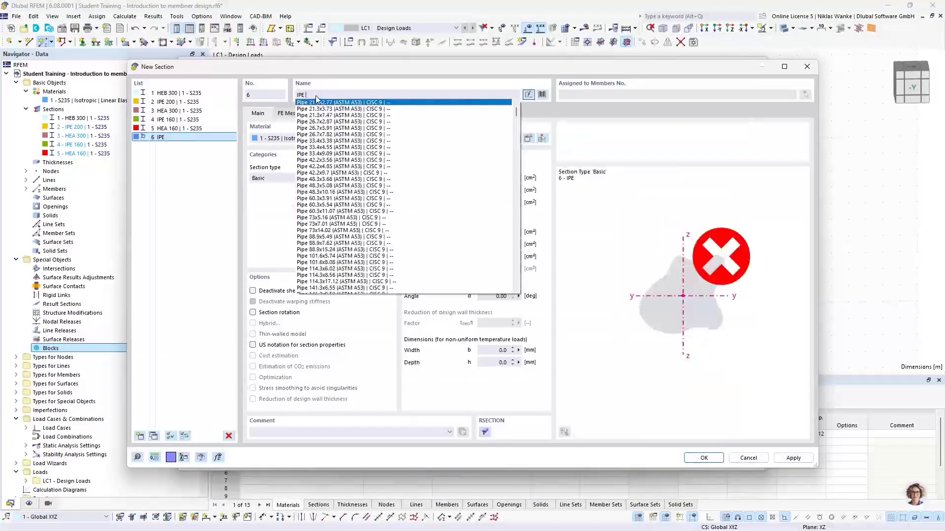
{"action": "type", "text": " 300"}
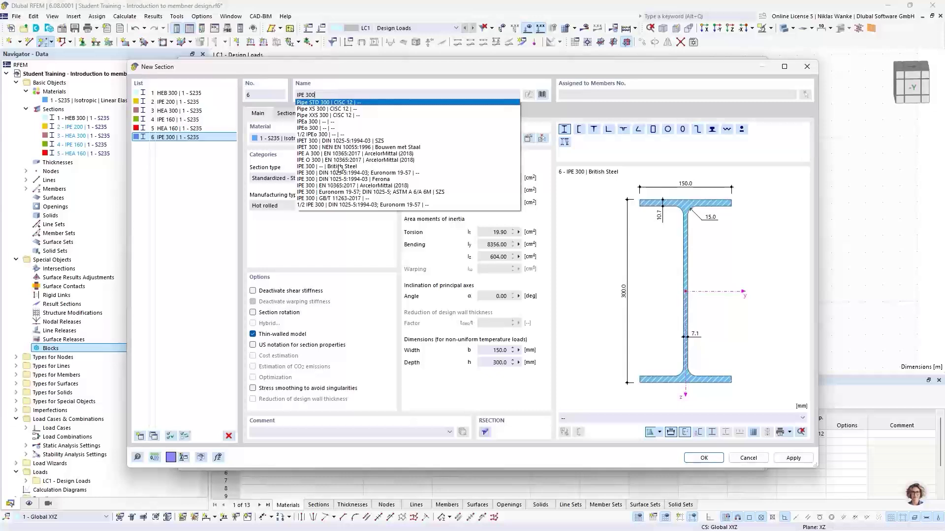
{"action": "left_click", "coordinate": [339, 167]}
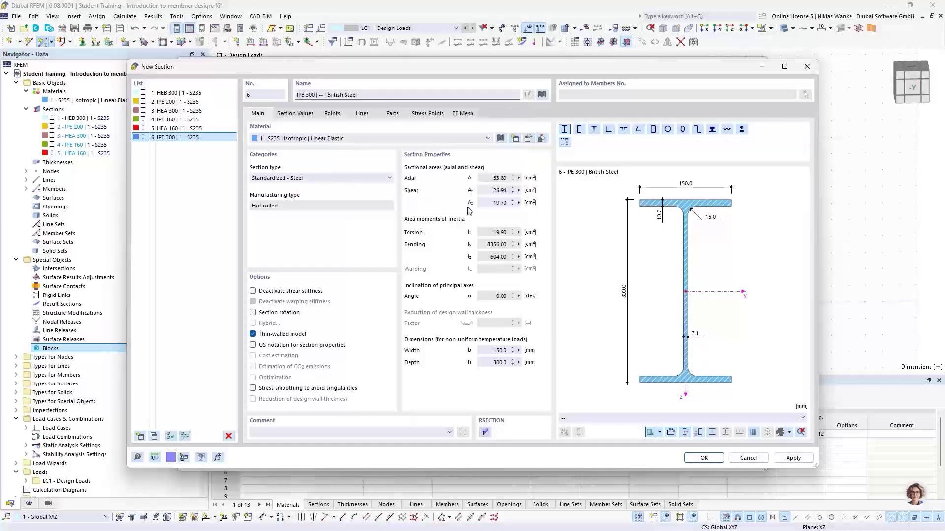
{"action": "left_click", "coordinate": [704, 458]}
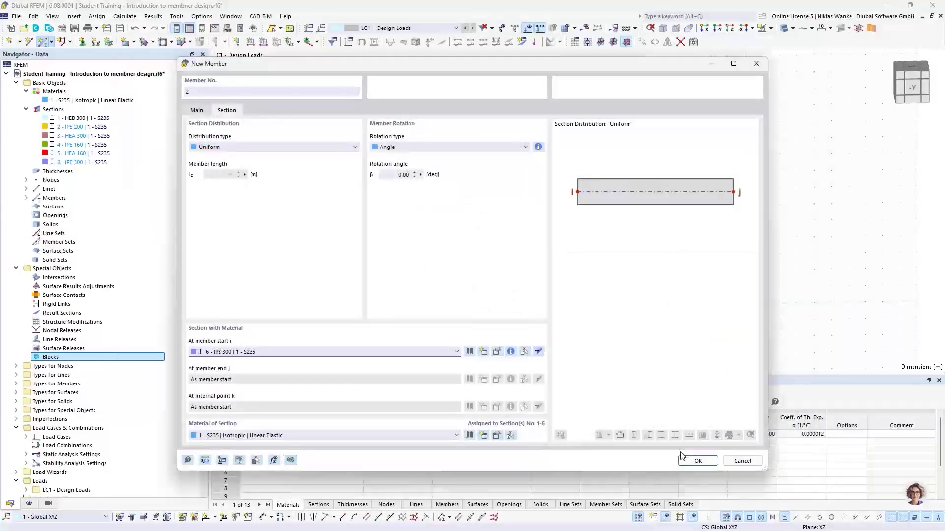
Place the IPE 300 beam horizontally from the column top to X 10.000, Y 0.000, Z -6.000 m.
{"action": "left_click", "coordinate": [699, 461]}
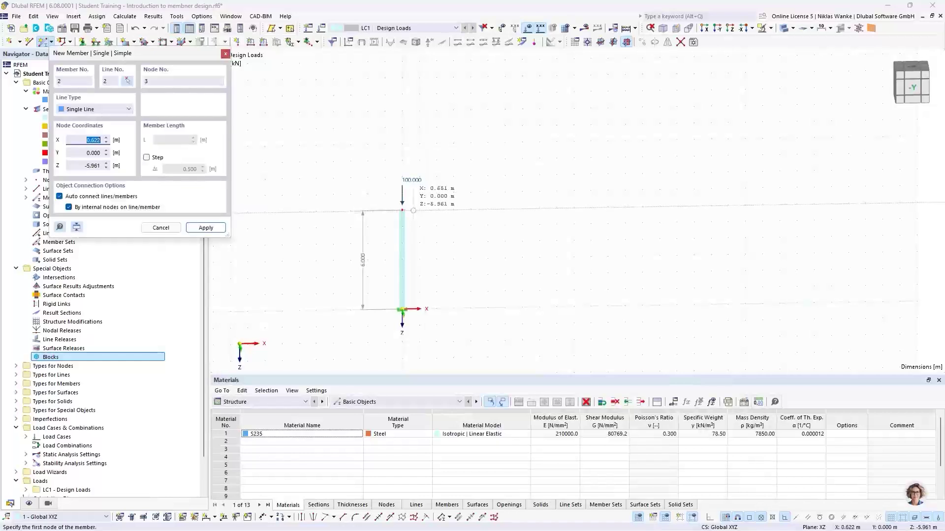
{"action": "left_click", "coordinate": [402, 210]}
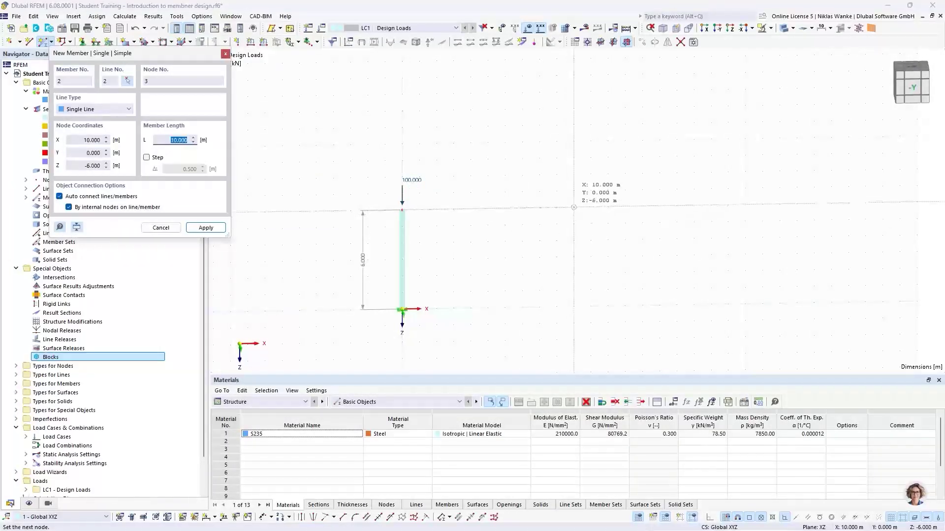
{"action": "left_click", "coordinate": [573, 209]}
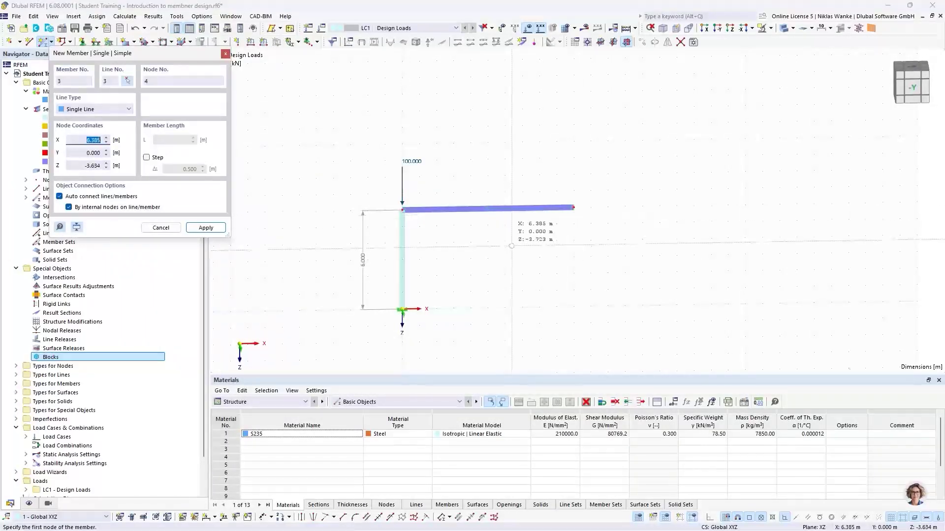
{"action": "key", "text": "Escape"}
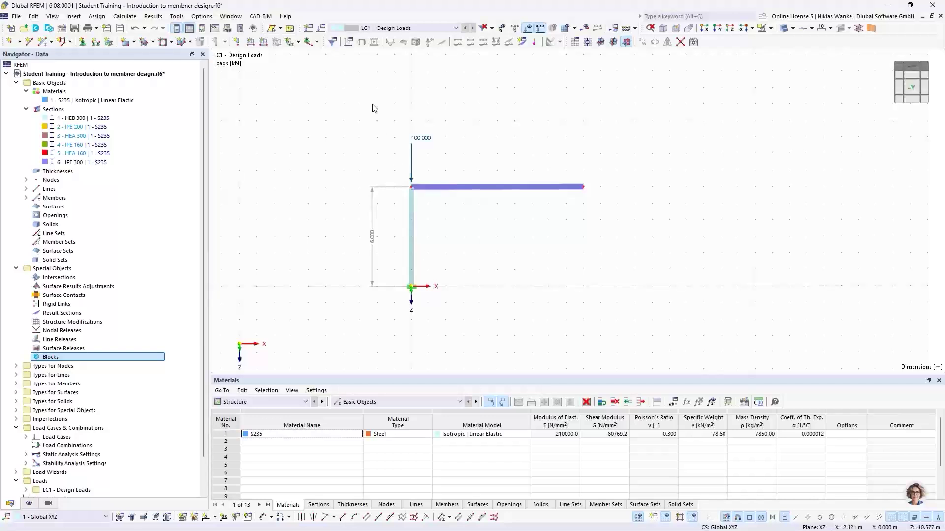
Copy the column with its base support and nodal load 10 m along X to the beam's free end.
{"action": "left_click_drag", "start_coordinate": [383, 96], "coordinate": [440, 308]}
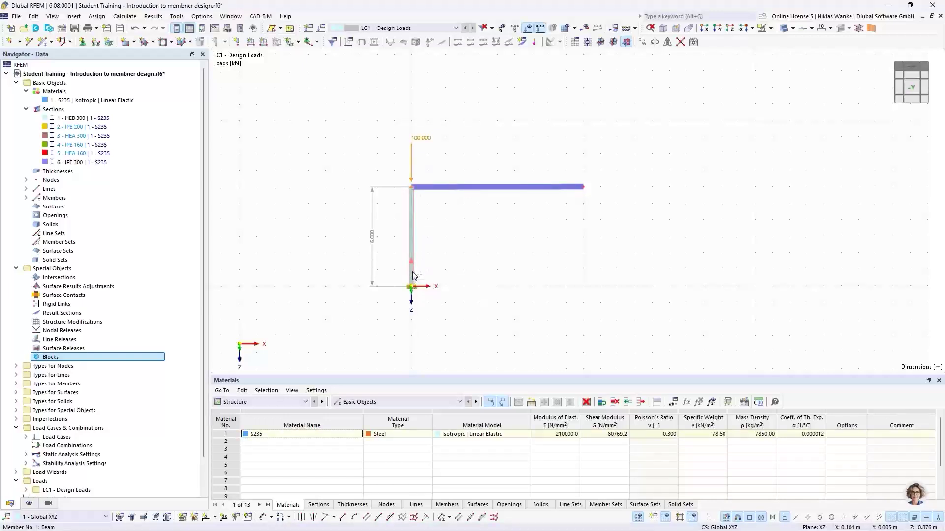
{"action": "left_click_drag", "start_coordinate": [413, 284], "coordinate": [583, 287]}
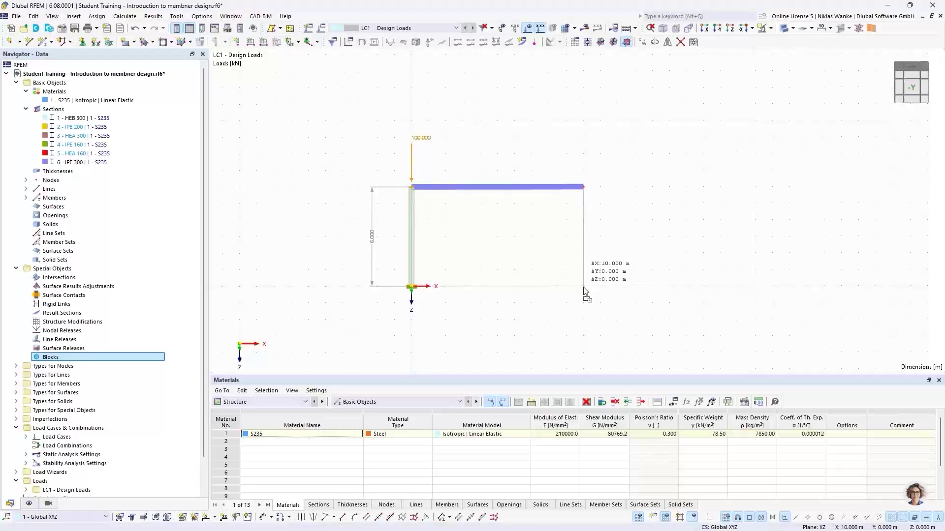
{"action": "left_click_drag", "start_coordinate": [584, 290], "coordinate": [584, 287]}
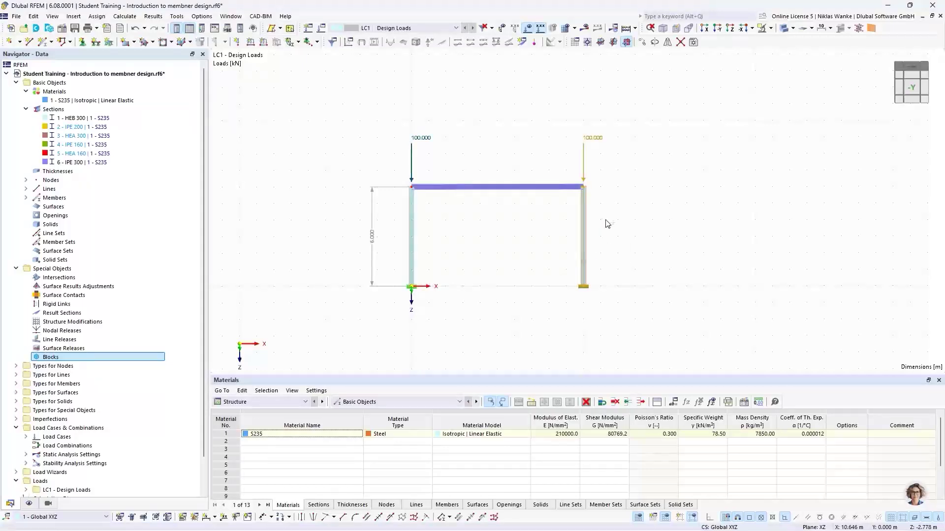
{"action": "left_click", "coordinate": [660, 160]}
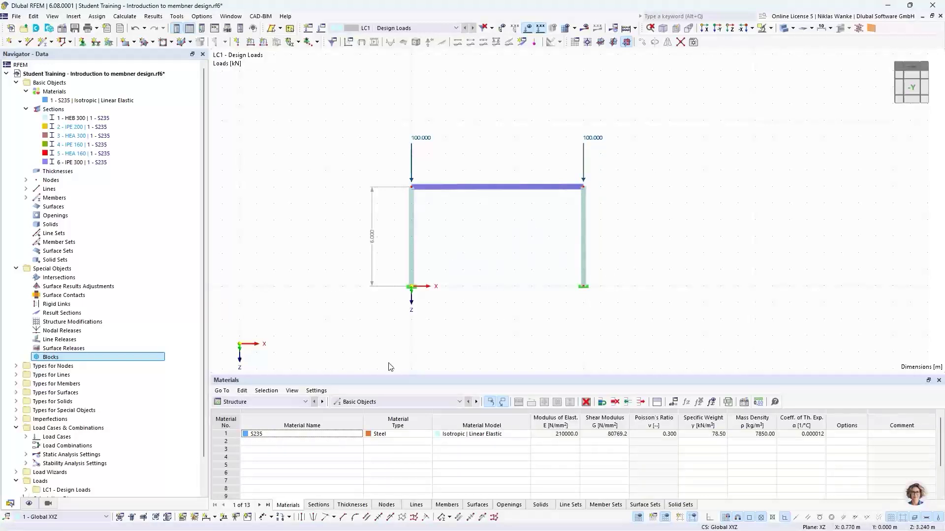
Add a linear dimension between the two column bases, placed below the frame.
{"action": "left_click", "coordinate": [214, 518]}
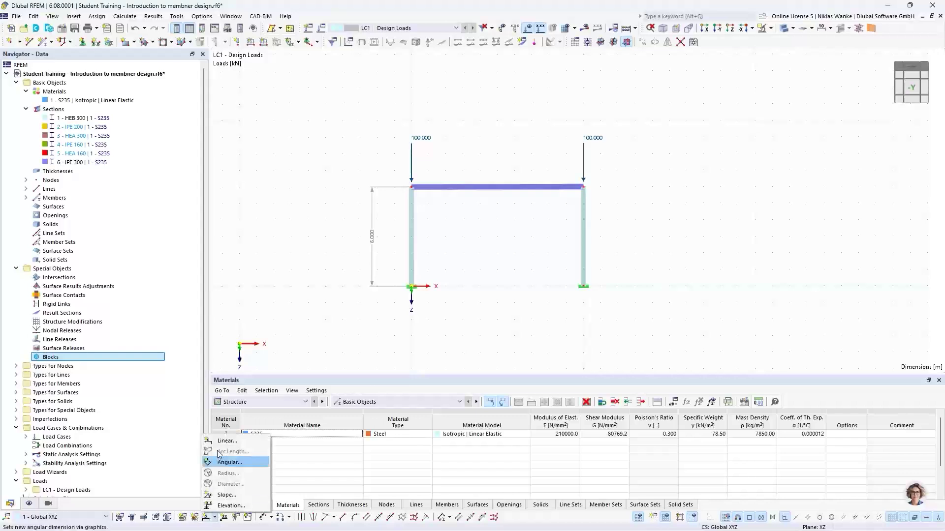
{"action": "left_click", "coordinate": [224, 439]}
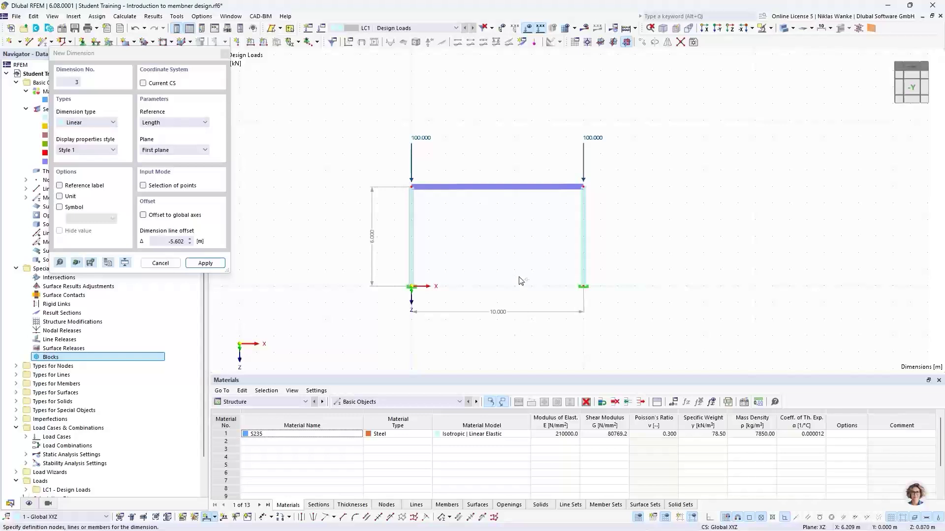
Calculate the frame under LC1 and switch the results display from static analysis to stability analysis.
{"action": "left_click", "coordinate": [524, 250]}
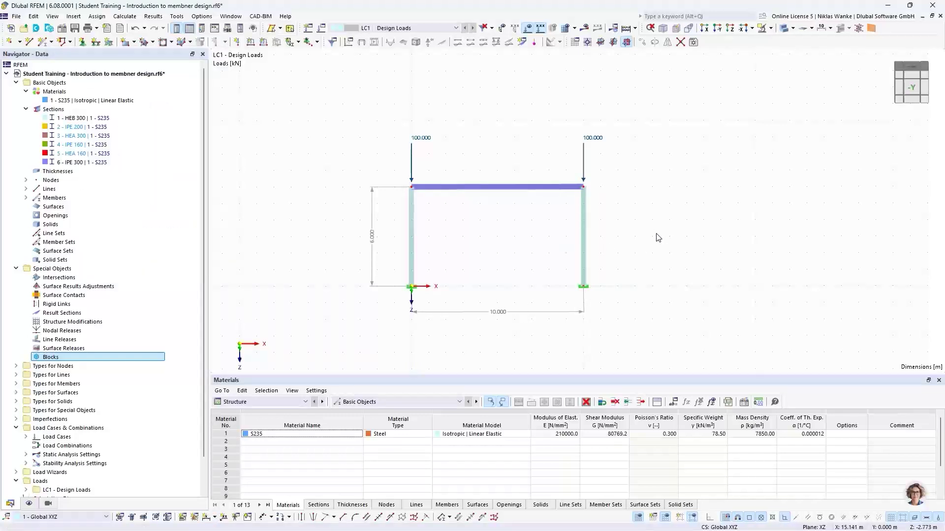
{"action": "middle_click_drag", "start_coordinate": [489, 245], "coordinate": [492, 248]}
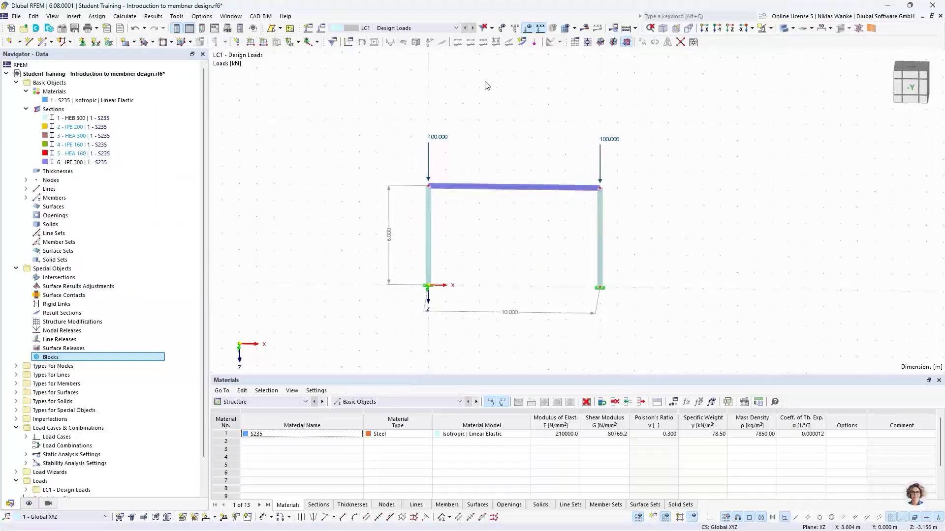
{"action": "left_click", "coordinate": [587, 28]}
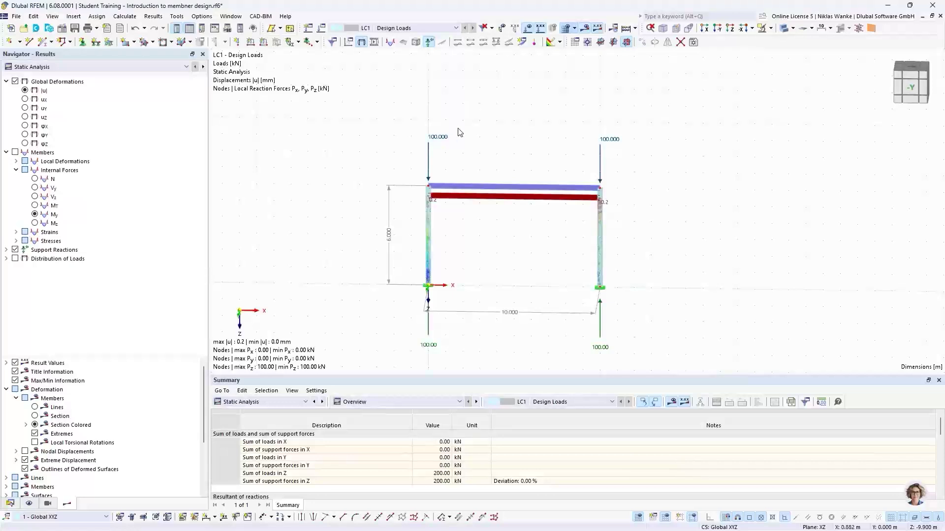
{"action": "scroll", "coordinate": [518, 280], "scroll_direction": "up", "scroll_amount": 2}
{"action": "middle_click_drag", "start_coordinate": [518, 279], "coordinate": [480, 249]}
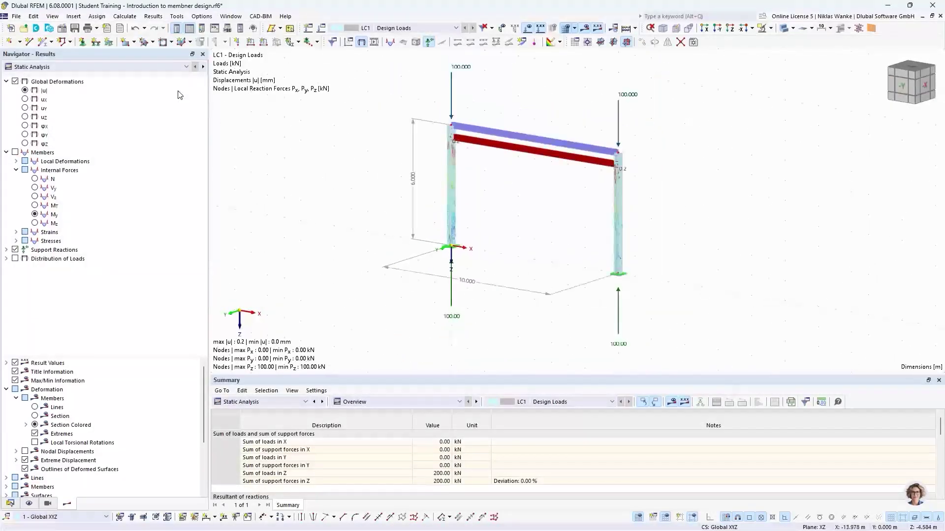
{"action": "left_click", "coordinate": [144, 67]}
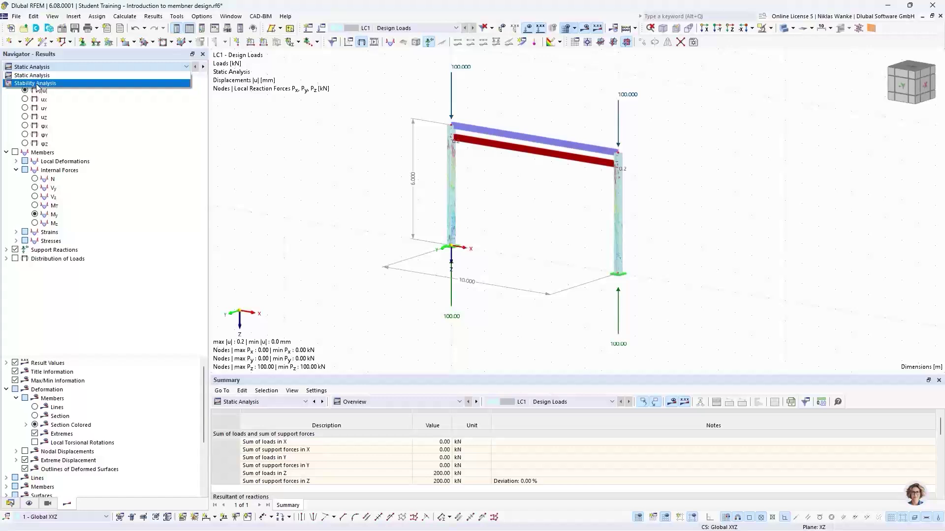
{"action": "left_click", "coordinate": [36, 86]}
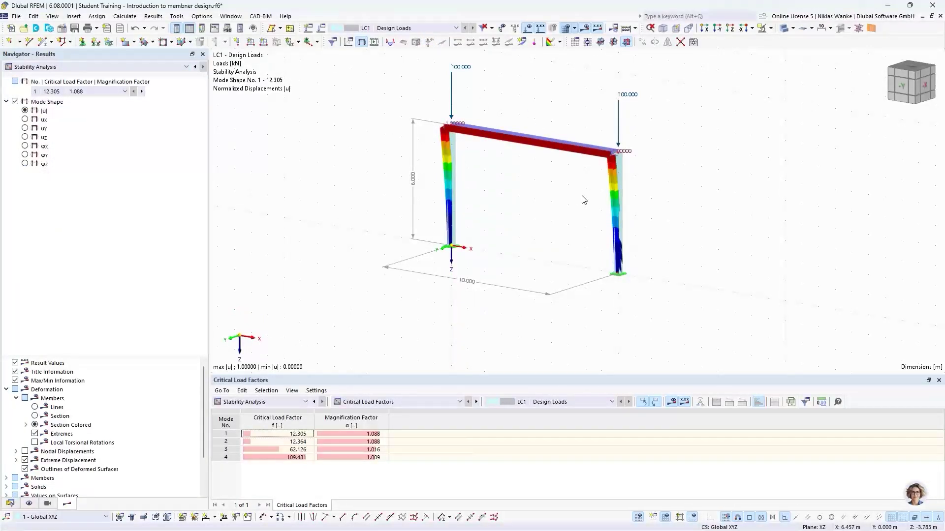
Examine mode shape 1 of the frame, including the deformation at the beam-to-column connection and the orientation of the columns.
{"action": "scroll", "coordinate": [576, 197], "scroll_direction": "up", "scroll_amount": 2}
{"action": "scroll", "coordinate": [576, 197], "scroll_direction": "down", "scroll_amount": 1}
{"action": "middle_click_drag", "start_coordinate": [579, 196], "coordinate": [601, 225]}
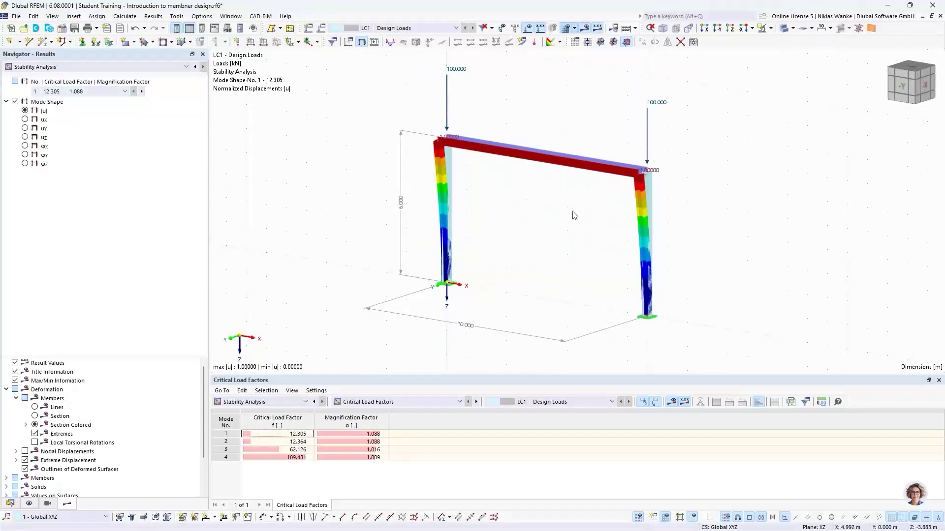
{"action": "scroll", "coordinate": [593, 221], "scroll_direction": "up", "scroll_amount": 1}
{"action": "middle_click_drag", "start_coordinate": [593, 194], "coordinate": [581, 246]}
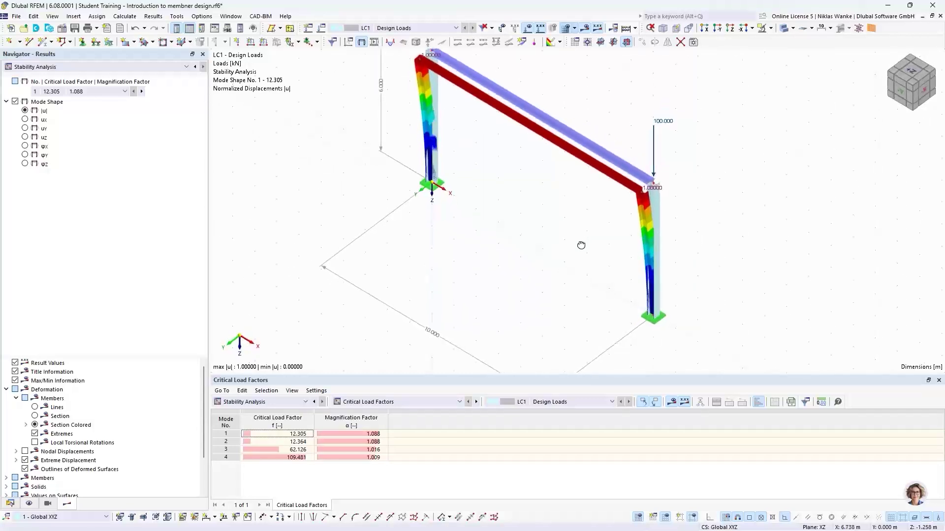
{"action": "scroll", "coordinate": [643, 190], "scroll_direction": "up", "scroll_amount": 5}
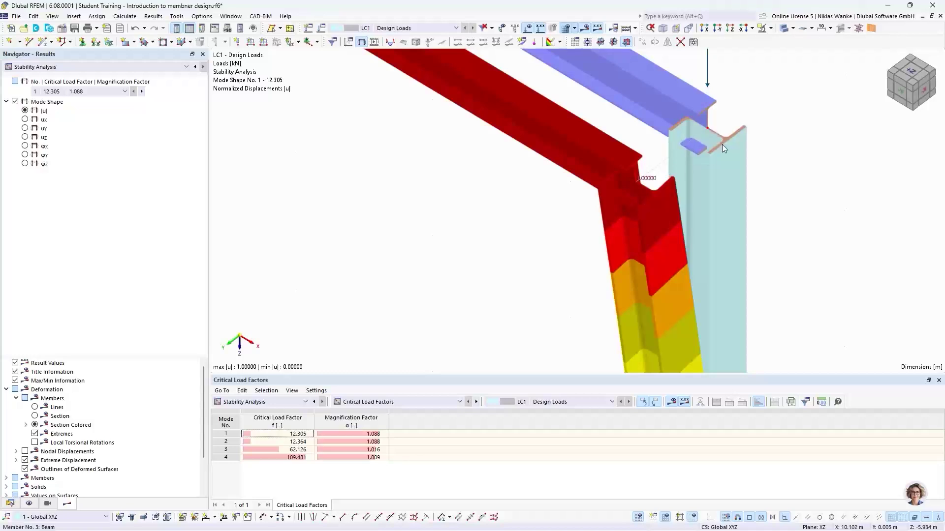
{"action": "scroll", "coordinate": [613, 186], "scroll_direction": "down", "scroll_amount": 5}
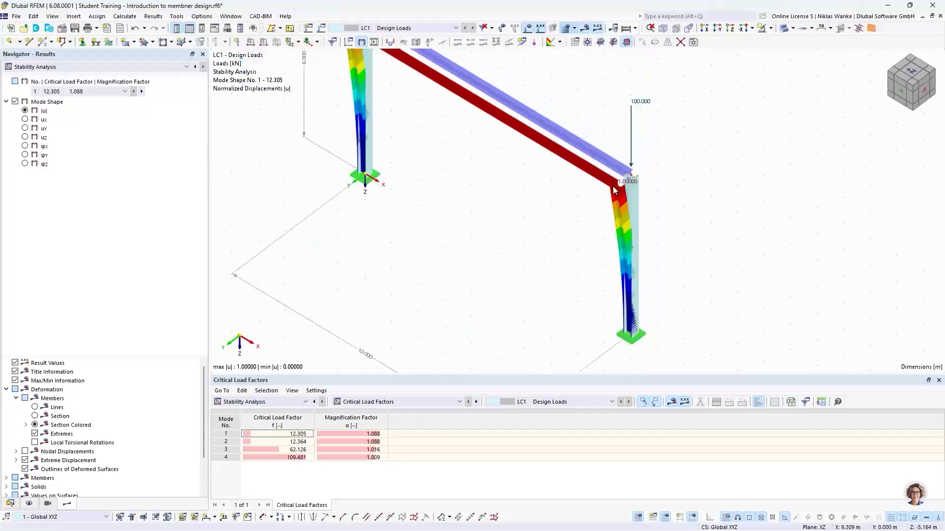
{"action": "scroll", "coordinate": [613, 186], "scroll_direction": "down", "scroll_amount": 2}
{"action": "middle_click_drag", "start_coordinate": [567, 236], "coordinate": [582, 215], "text": "ctrl"}
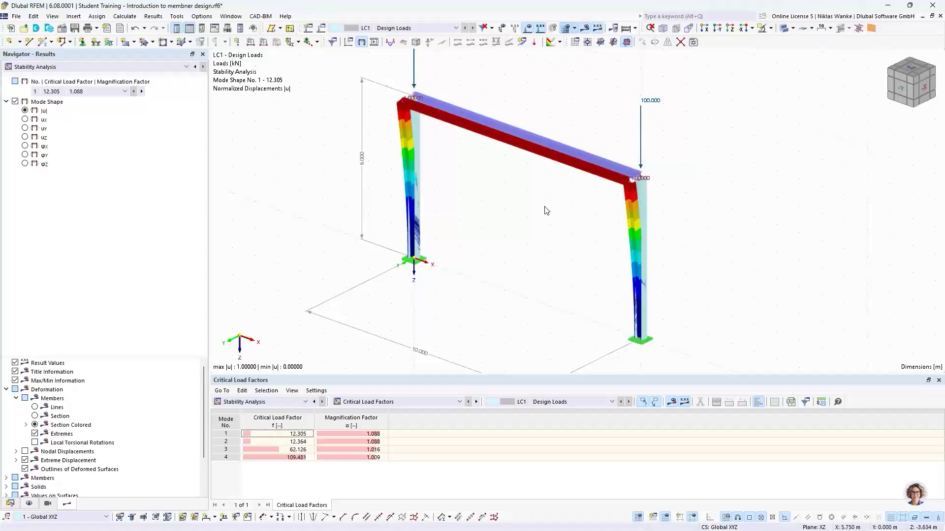
{"action": "middle_click_drag", "start_coordinate": [546, 209], "coordinate": [545, 256], "text": "ctrl"}
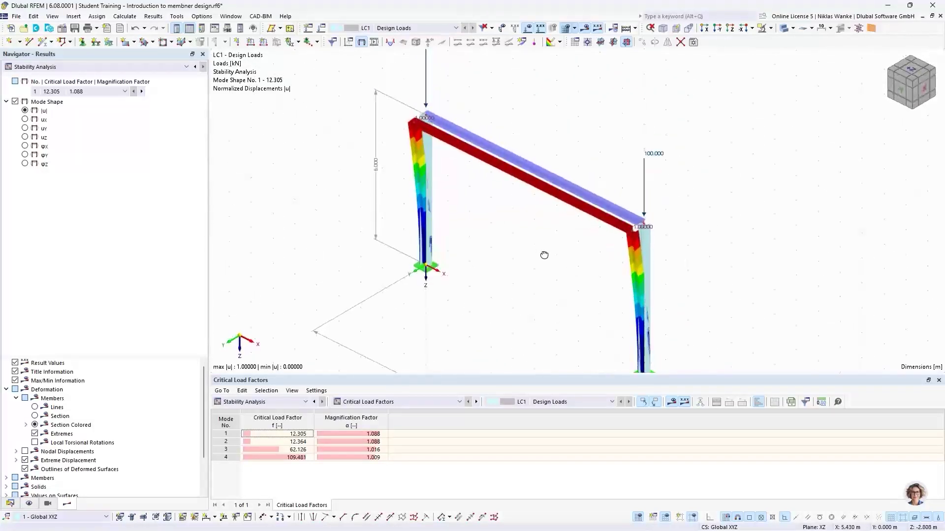
List the stability results by member and check the first column's minor-axis effective length factor for mode 1.
{"action": "left_click", "coordinate": [389, 402]}
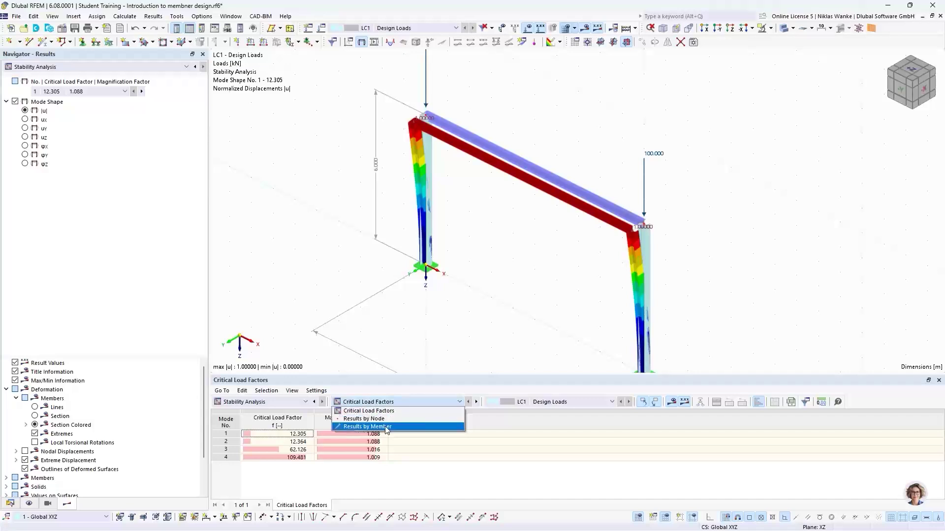
{"action": "left_click", "coordinate": [390, 419]}
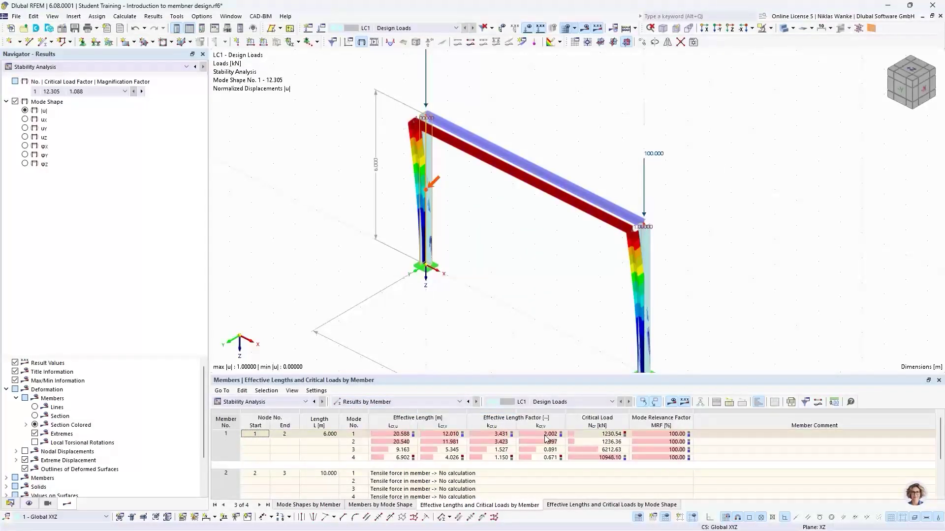
{"action": "left_click", "coordinate": [355, 435]}
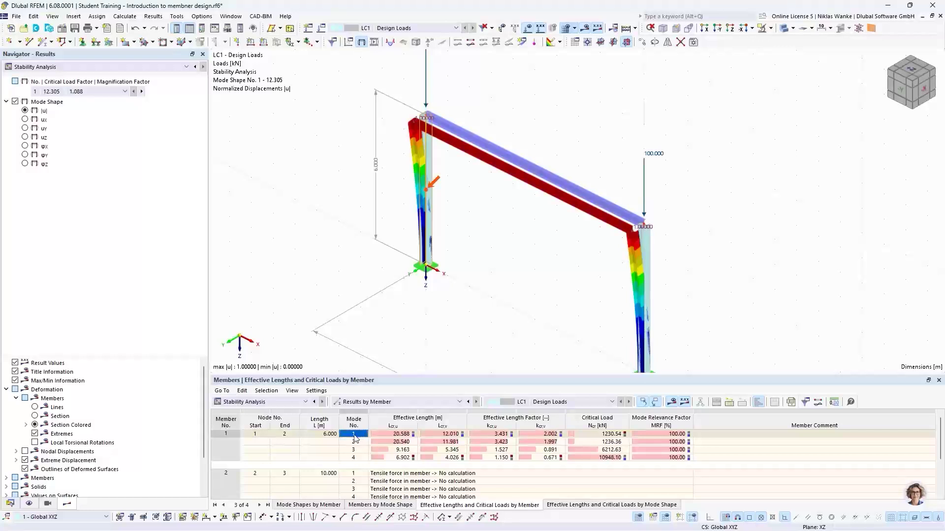
{"action": "left_click", "coordinate": [551, 435]}
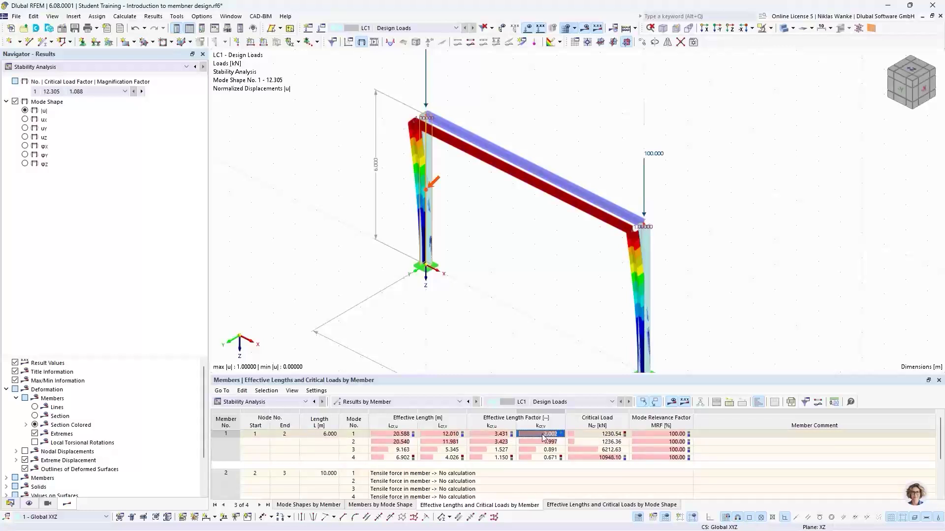
Compare the first column's mode 1 effective length factor with that of the second column, member 3.
{"action": "scroll", "coordinate": [577, 451], "scroll_direction": "down", "scroll_amount": 1}
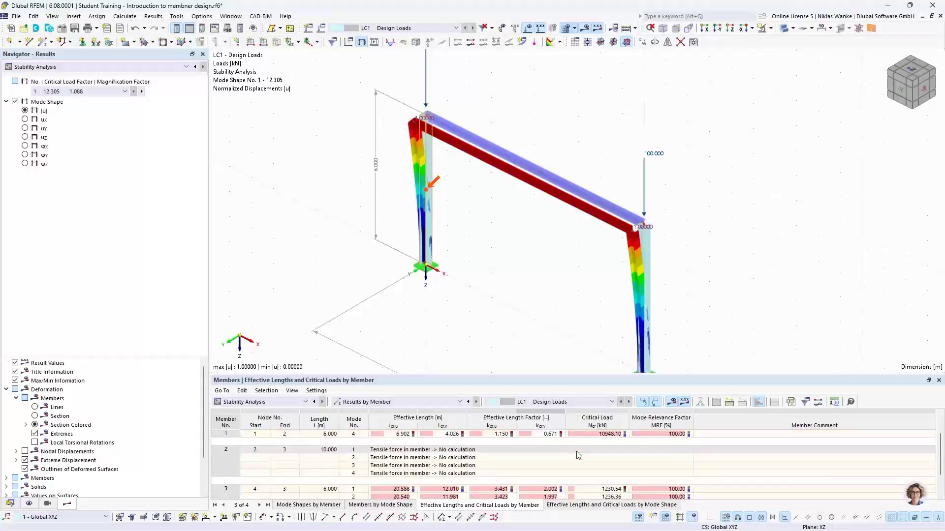
{"action": "scroll", "coordinate": [577, 455], "scroll_direction": "up", "scroll_amount": 1}
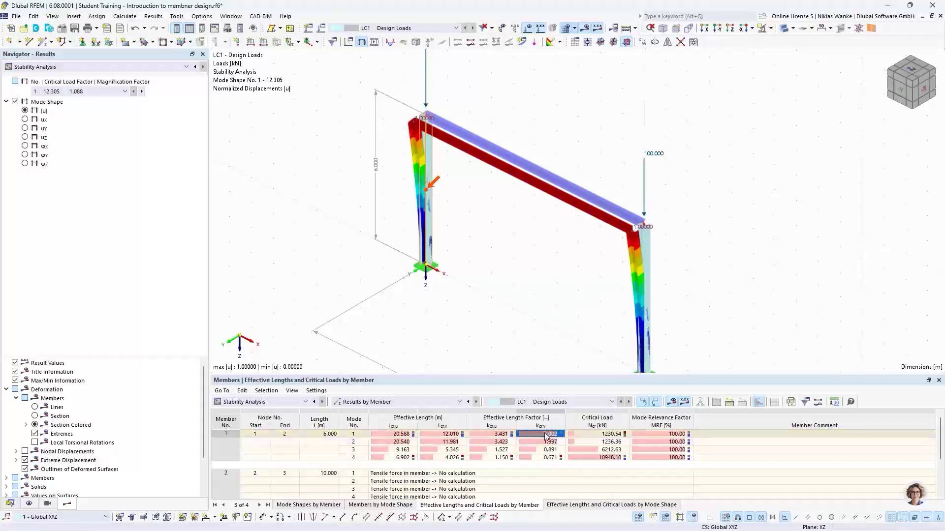
{"action": "scroll", "coordinate": [542, 436], "scroll_direction": "down", "scroll_amount": 2}
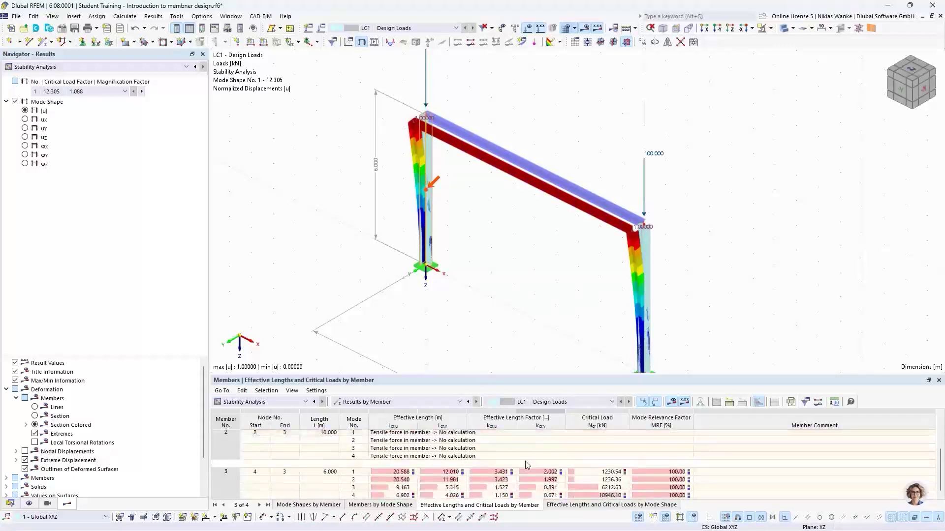
{"action": "left_click", "coordinate": [536, 473]}
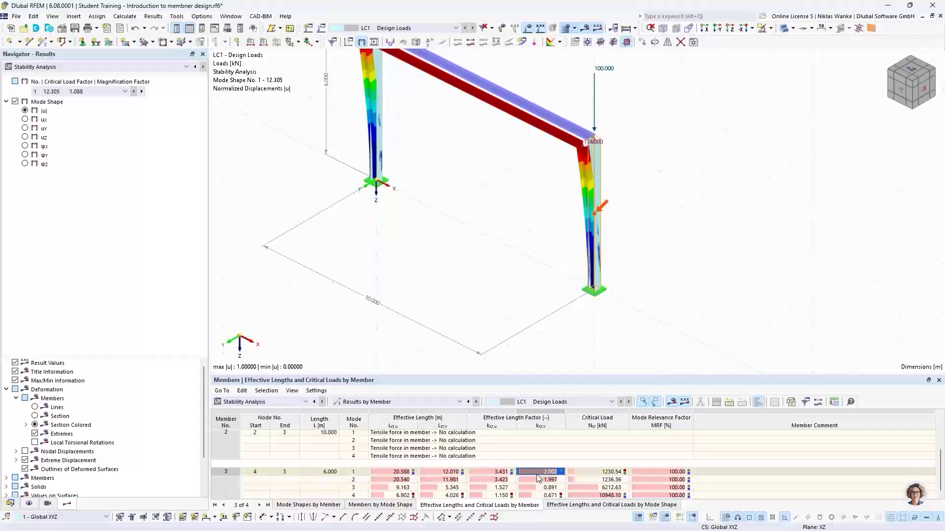
{"action": "scroll", "coordinate": [539, 465], "scroll_direction": "up", "scroll_amount": 1}
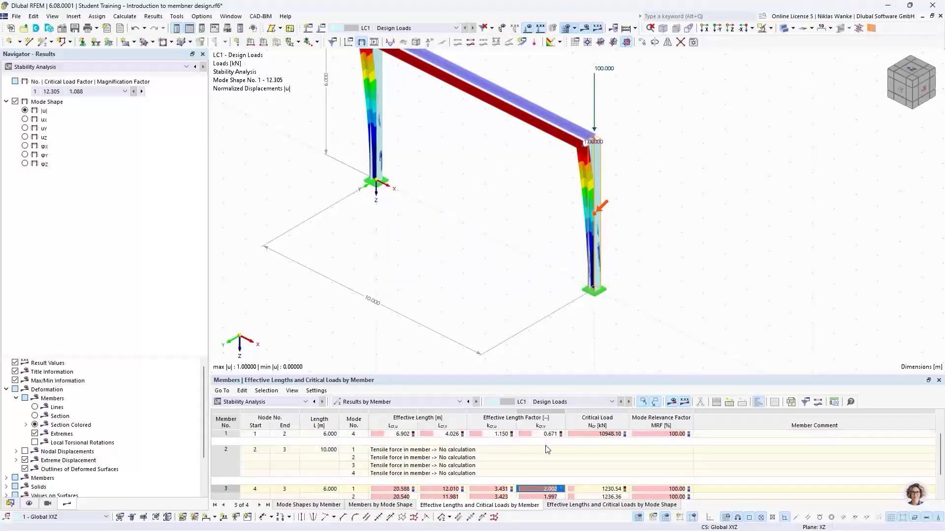
{"action": "scroll", "coordinate": [545, 444], "scroll_direction": "up", "scroll_amount": 1}
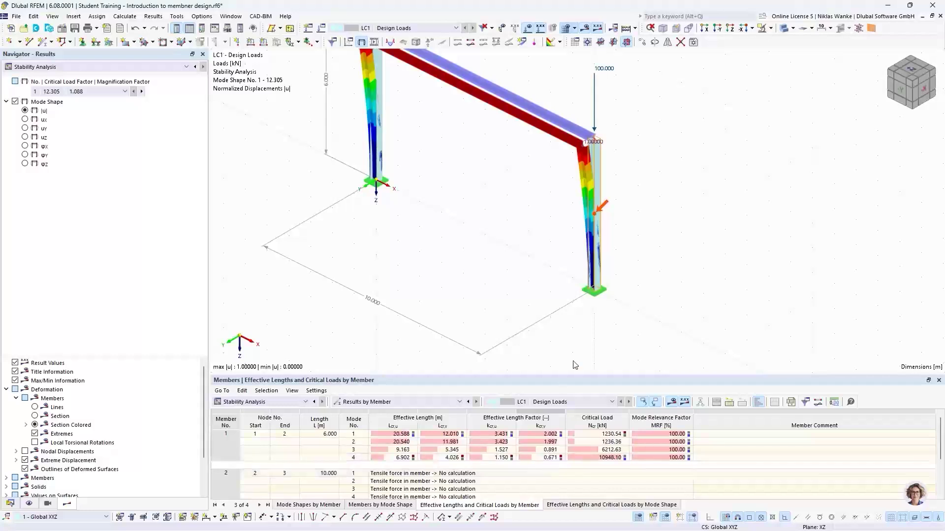
Return the stability results table from the member results to the critical load factors.
{"action": "middle_click_drag", "start_coordinate": [455, 231], "coordinate": [485, 304]}
{"action": "middle_click_drag", "start_coordinate": [476, 267], "coordinate": [470, 243], "text": "ctrl"}
{"action": "left_click", "coordinate": [278, 403]}
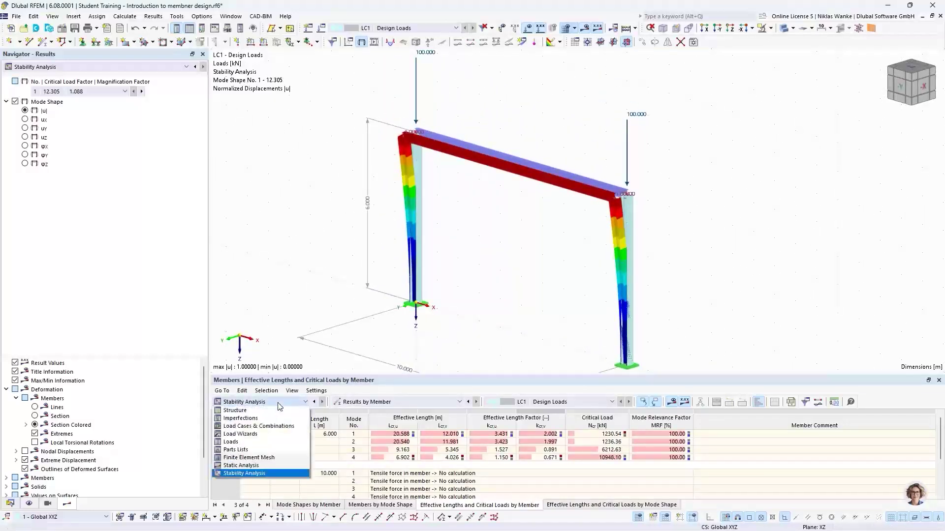
{"action": "left_click", "coordinate": [279, 403]}
{"action": "left_click", "coordinate": [361, 402]}
{"action": "left_click", "coordinate": [367, 411]}
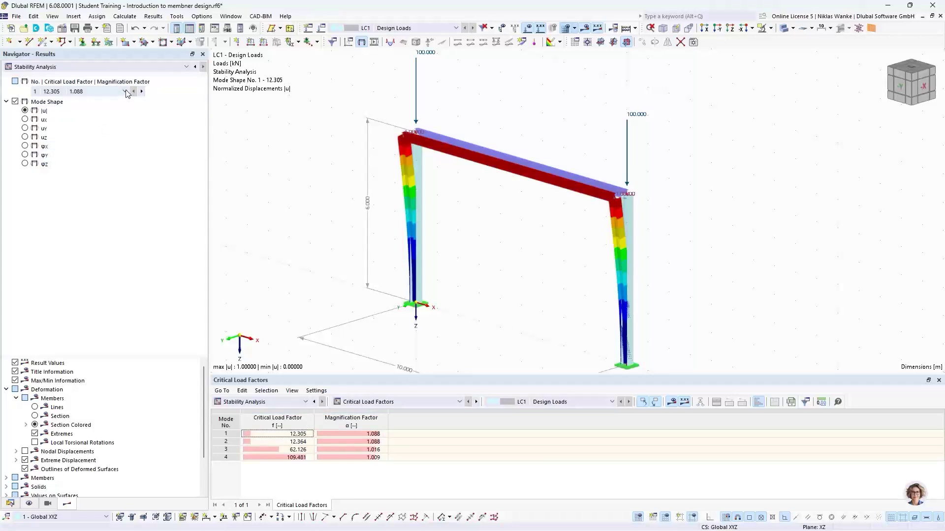
Display mode shape 2 and examine the opposing sway of the columns from above and at the beam connection.
{"action": "left_click", "coordinate": [142, 92]}
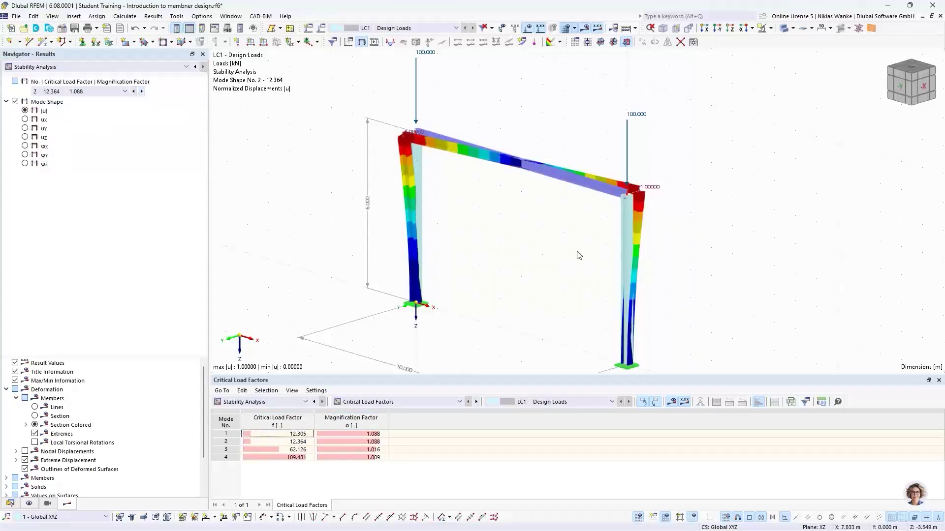
{"action": "middle_click_drag", "start_coordinate": [576, 255], "coordinate": [550, 292], "text": "ctrl"}
{"action": "scroll", "coordinate": [639, 228], "scroll_direction": "up", "scroll_amount": 5}
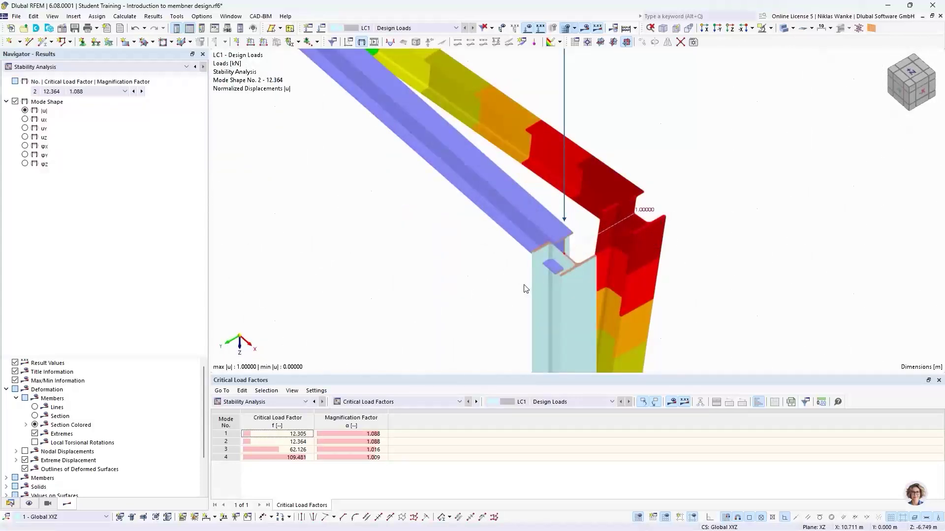
{"action": "scroll", "coordinate": [601, 254], "scroll_direction": "down", "scroll_amount": 7}
{"action": "middle_click_drag", "start_coordinate": [512, 233], "coordinate": [536, 276]}
{"action": "scroll", "coordinate": [526, 314], "scroll_direction": "down", "scroll_amount": 1}
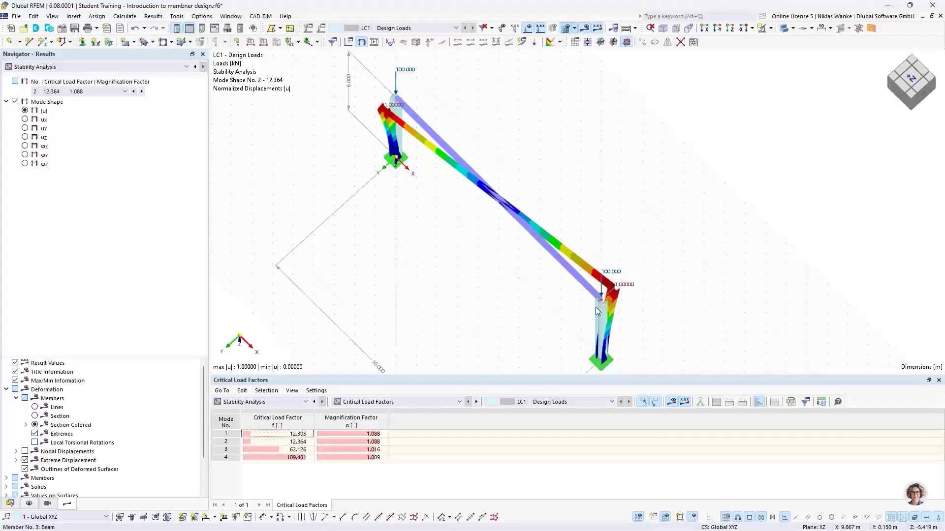
{"action": "middle_click_drag", "start_coordinate": [581, 312], "coordinate": [585, 304], "text": "ctrl"}
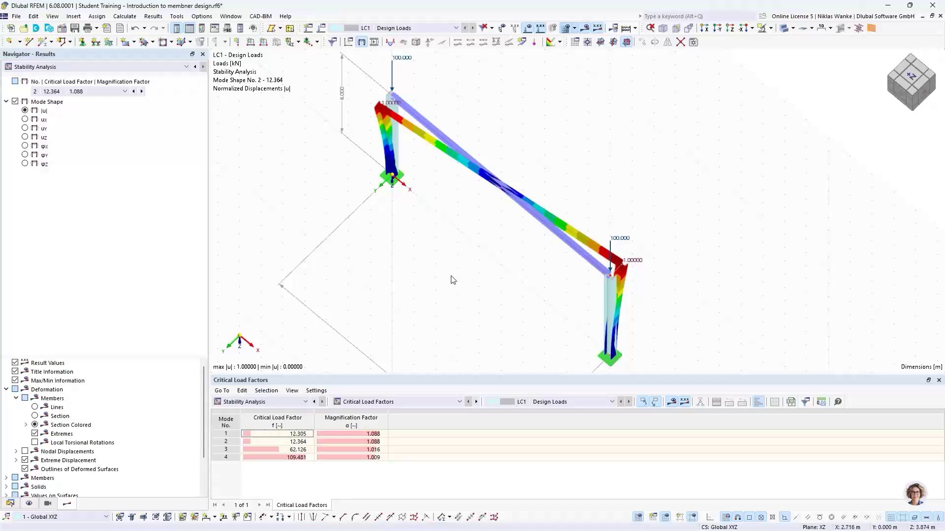
Display mode shape 3 and examine the in-plane frame sway, beam bending and corner connection from the front.
{"action": "left_click", "coordinate": [141, 91]}
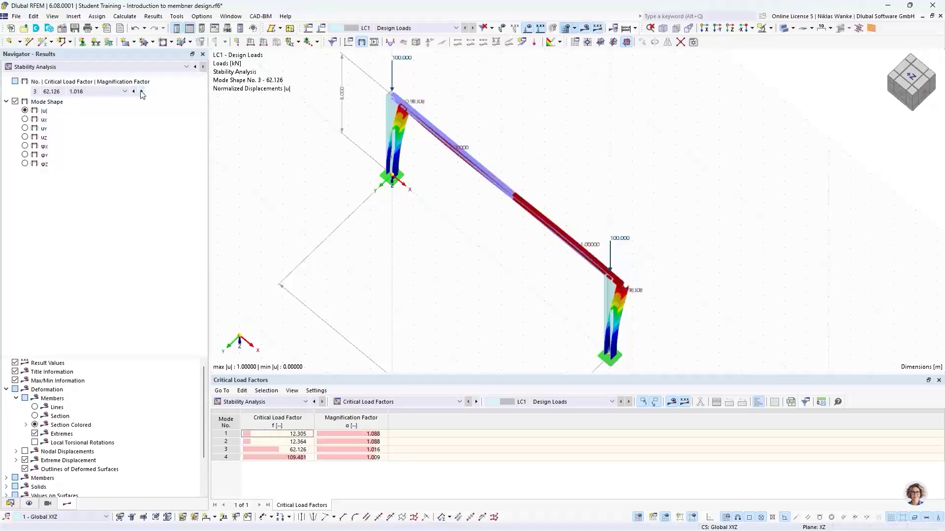
{"action": "middle_click_drag", "start_coordinate": [480, 299], "coordinate": [555, 206], "text": "ctrl"}
{"action": "middle_click_drag", "start_coordinate": [495, 250], "coordinate": [535, 224]}
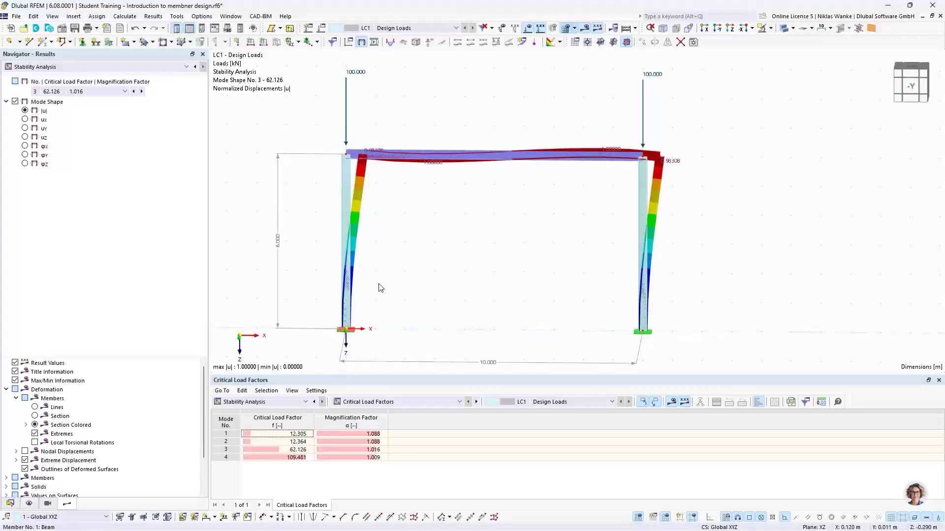
{"action": "scroll", "coordinate": [353, 210], "scroll_direction": "up", "scroll_amount": 5}
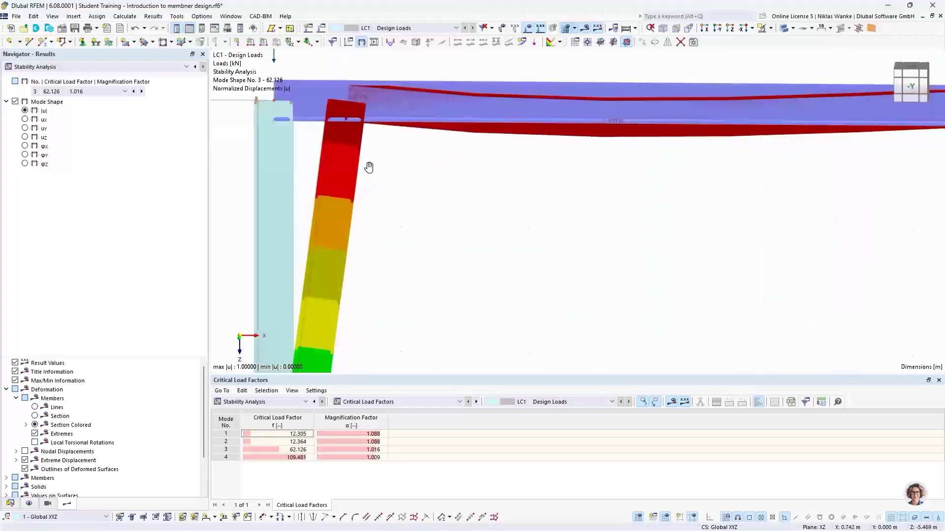
{"action": "scroll", "coordinate": [368, 216], "scroll_direction": "up", "scroll_amount": 3}
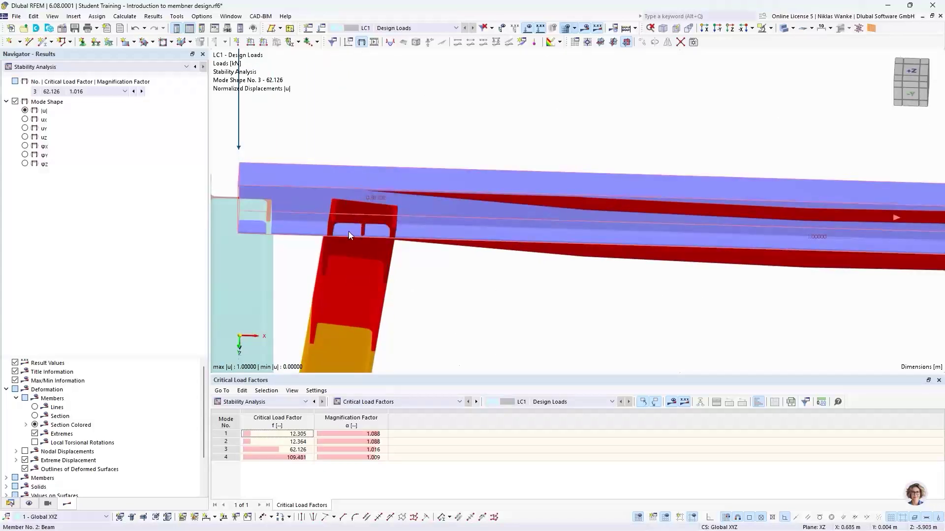
{"action": "scroll", "coordinate": [347, 217], "scroll_direction": "down", "scroll_amount": 8}
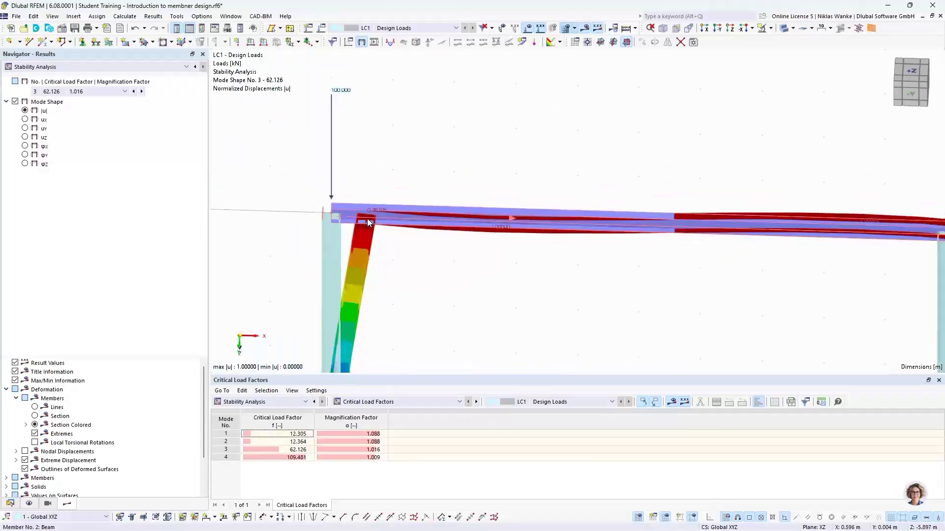
{"action": "middle_click_drag", "start_coordinate": [364, 215], "coordinate": [363, 178], "text": "ctrl"}
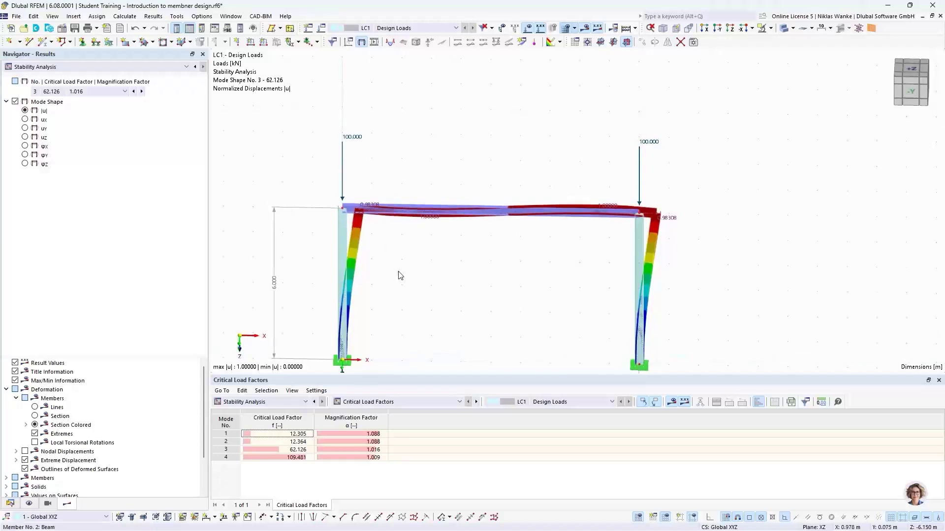
{"action": "middle_click_drag", "start_coordinate": [398, 272], "coordinate": [407, 148]}
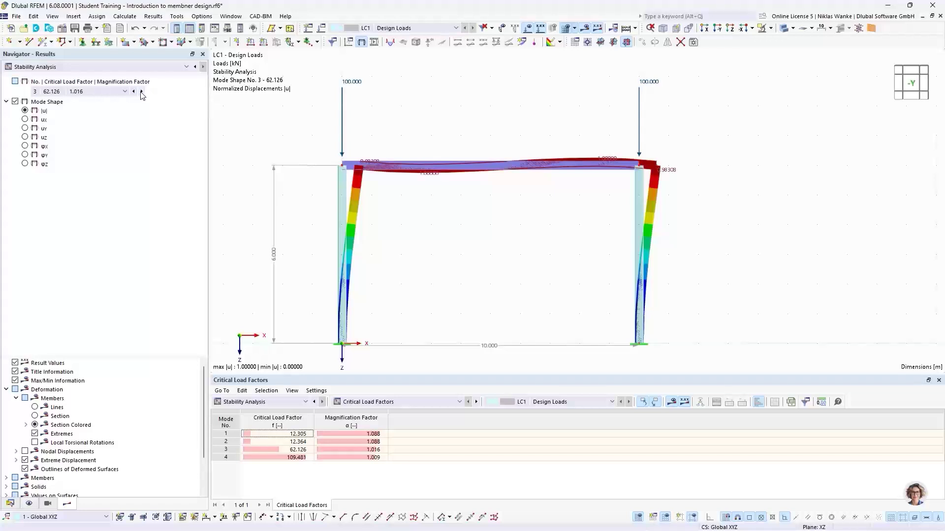
Check the critical load factor of mode 3 against the loads on the column heads.
{"action": "left_click", "coordinate": [291, 451]}
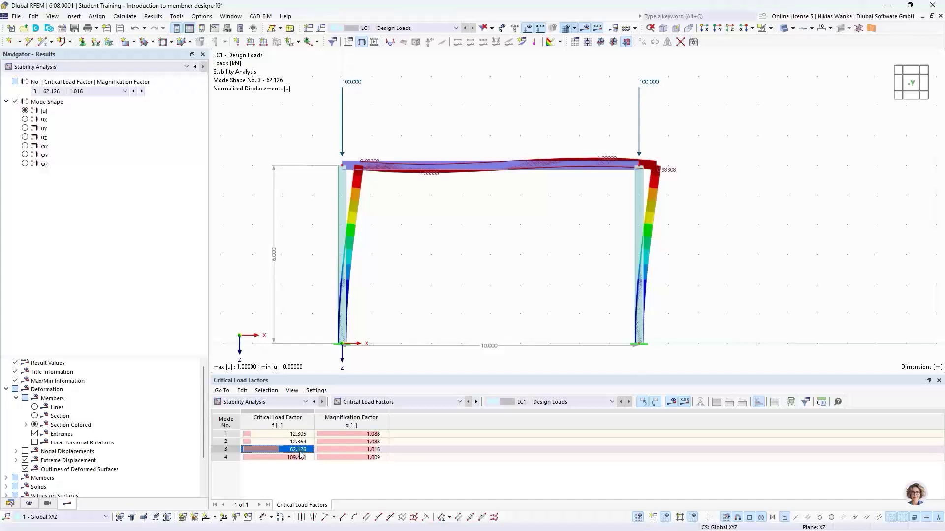
{"action": "left_click", "coordinate": [352, 82]}
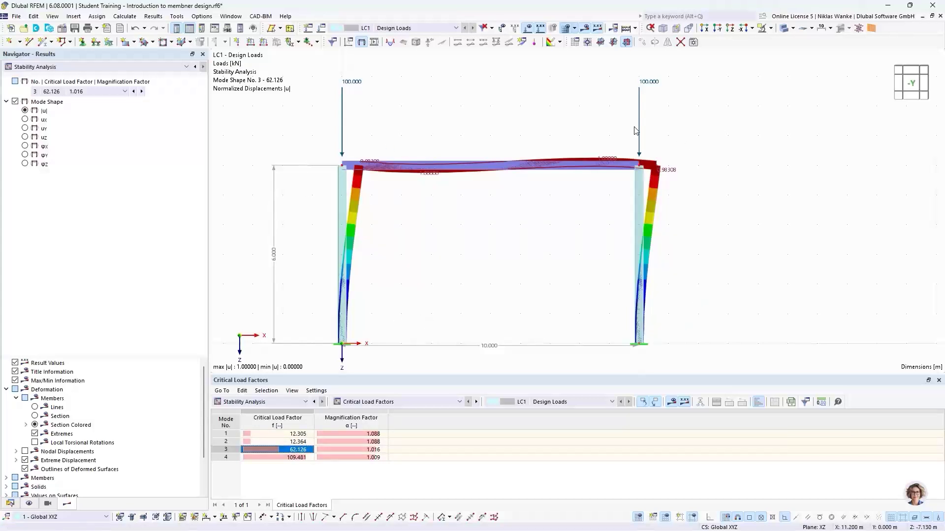
{"action": "middle_click_drag", "start_coordinate": [407, 264], "coordinate": [419, 283], "text": "ctrl"}
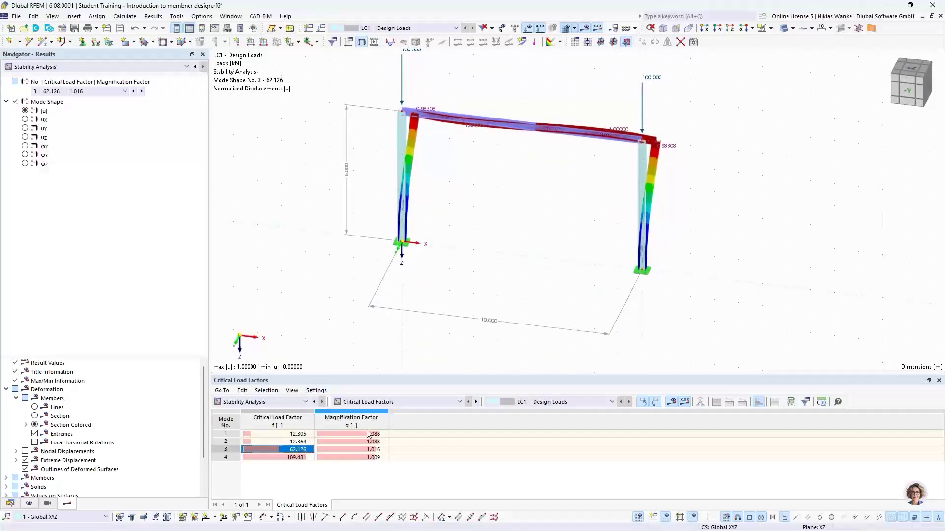
Switch the stability results table to the results by member and display mode shape 3 on the frame.
{"action": "left_click", "coordinate": [382, 407]}
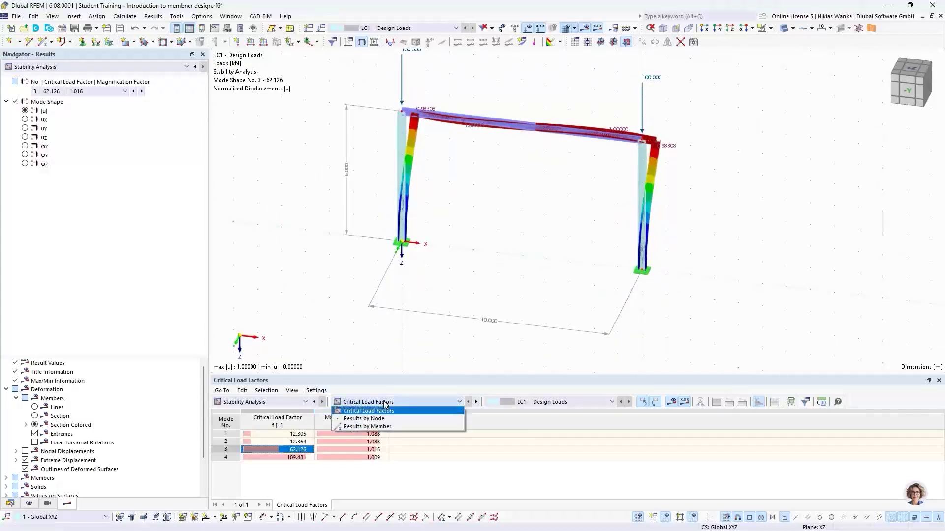
{"action": "left_click", "coordinate": [384, 428]}
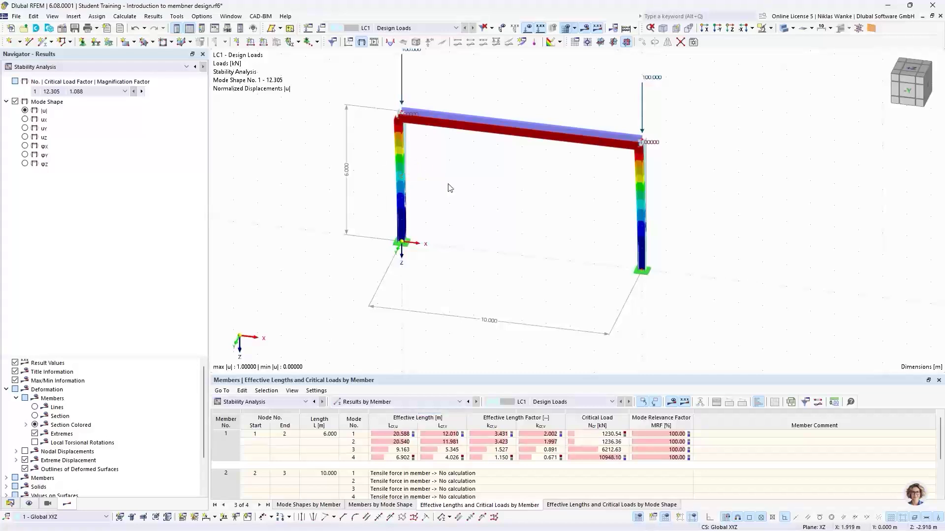
{"action": "scroll", "coordinate": [435, 171], "scroll_direction": "up", "scroll_amount": 2}
{"action": "middle_click_drag", "start_coordinate": [436, 171], "coordinate": [435, 223]}
{"action": "scroll", "coordinate": [435, 231], "scroll_direction": "down", "scroll_amount": 2}
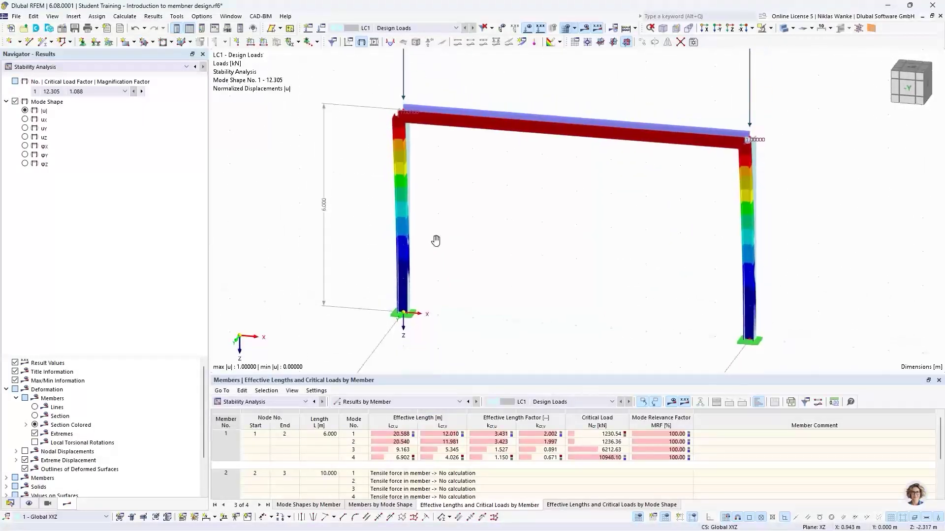
{"action": "left_click", "coordinate": [141, 91]}
{"action": "left_click", "coordinate": [141, 91]}
{"action": "scroll", "coordinate": [448, 246], "scroll_direction": "up", "scroll_amount": 3}
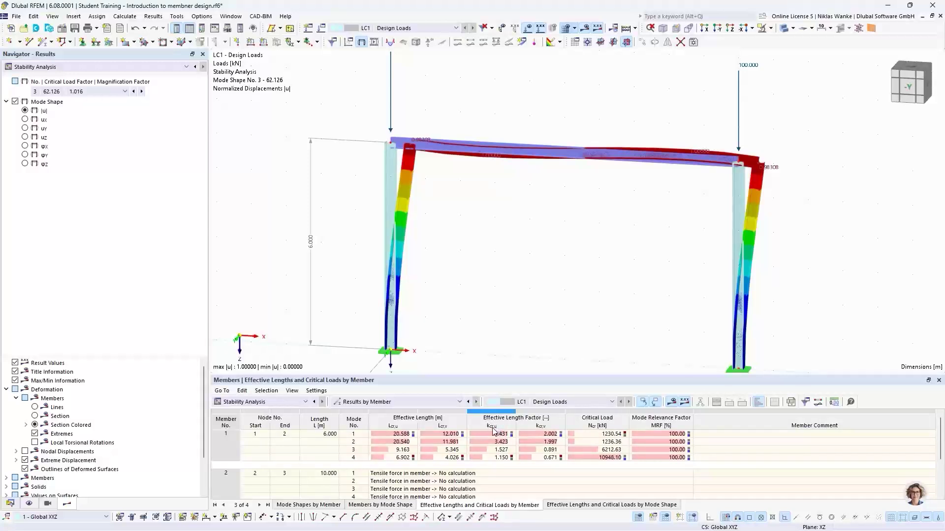
Examine the first column's mode 3 effective length factor k_cr,u together with the in-plane frame sway.
{"action": "left_click", "coordinate": [349, 450]}
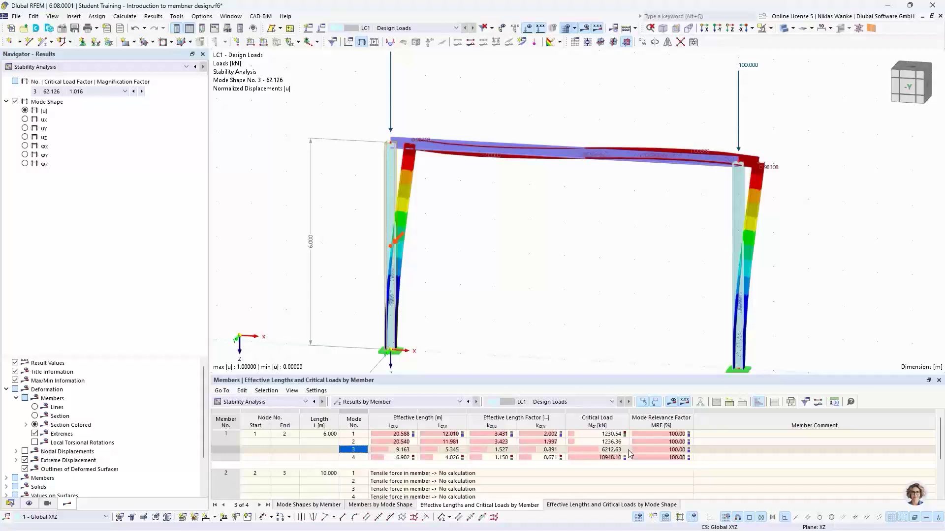
{"action": "left_click", "coordinate": [494, 449]}
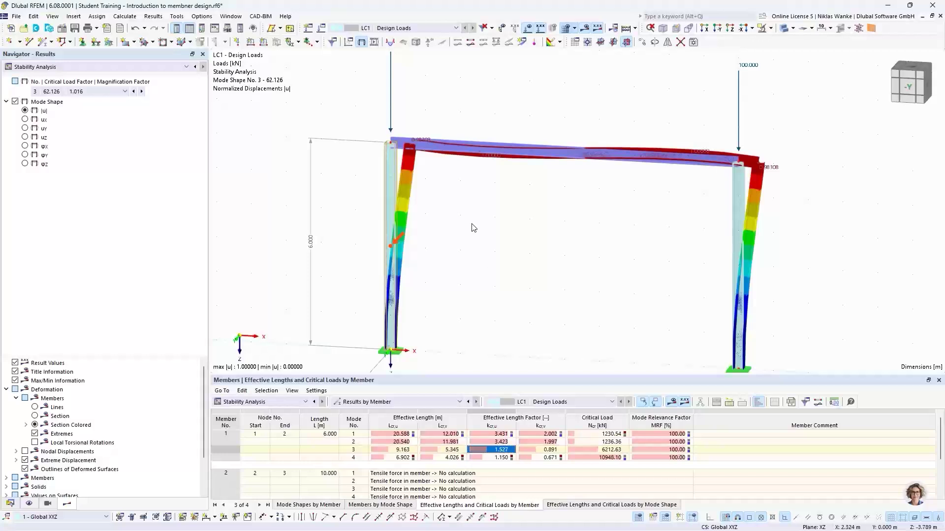
{"action": "mouse_move", "coordinate": [473, 225]}
{"action": "middle_mouse_down"}
{"action": "mouse_move", "coordinate": [462, 236]}
{"action": "mouse_move", "coordinate": [488, 230]}
{"action": "mouse_move", "coordinate": [483, 219]}
{"action": "mouse_move", "coordinate": [462, 253]}
{"action": "mouse_move", "coordinate": [460, 226]}
{"action": "mouse_move", "coordinate": [460, 247]}
{"action": "mouse_move", "coordinate": [469, 227]}
{"action": "middle_mouse_up"}
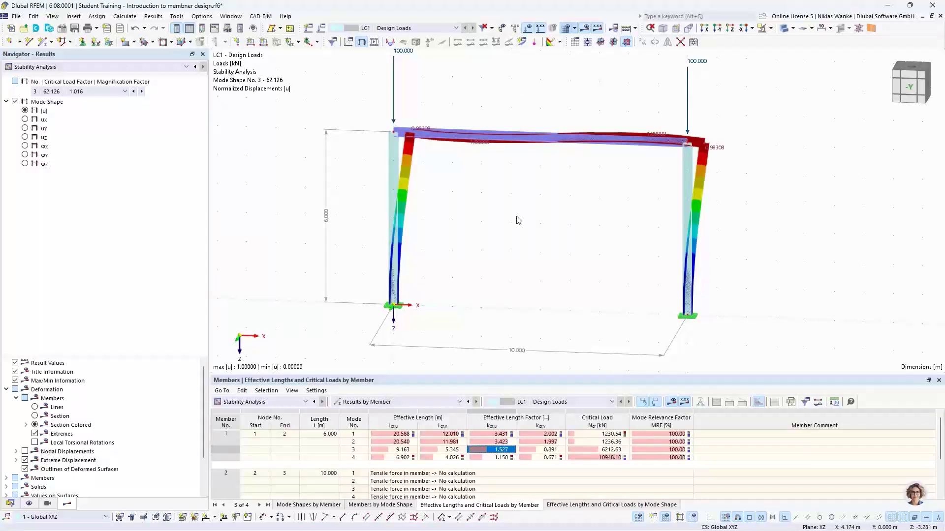
{"action": "middle_click_drag", "start_coordinate": [519, 220], "coordinate": [524, 289], "text": "ctrl"}
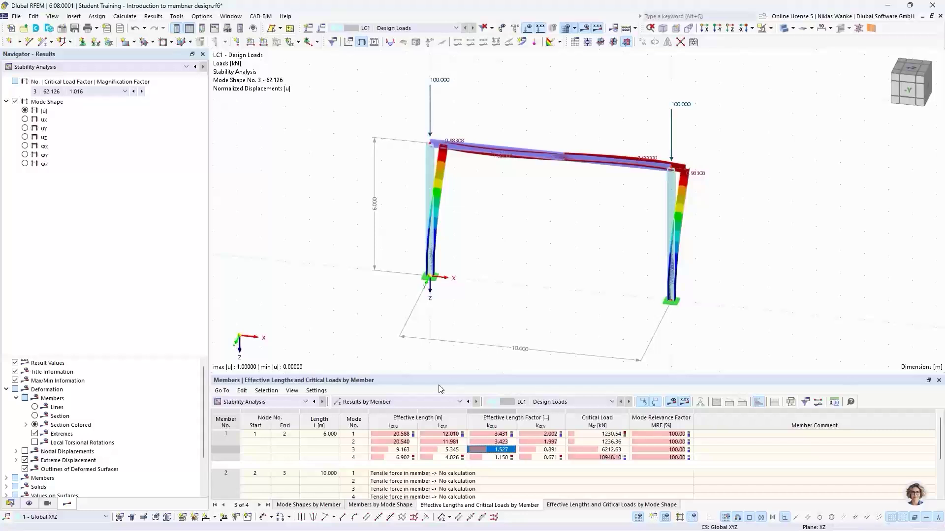
Return the results table to the critical load factors, display mode shape 1 and examine the frame's out-of-plane sway.
{"action": "left_click", "coordinate": [373, 402]}
{"action": "left_click", "coordinate": [373, 414]}
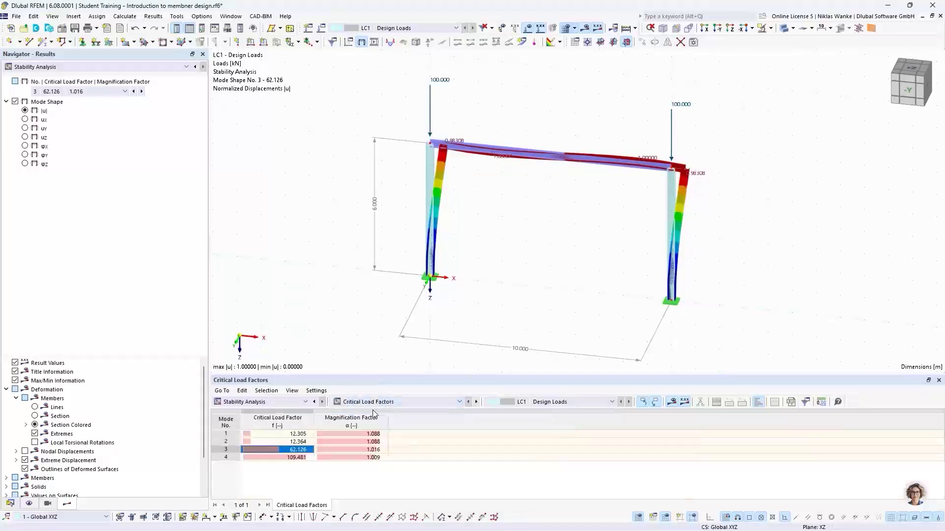
{"action": "left_click", "coordinate": [289, 433]}
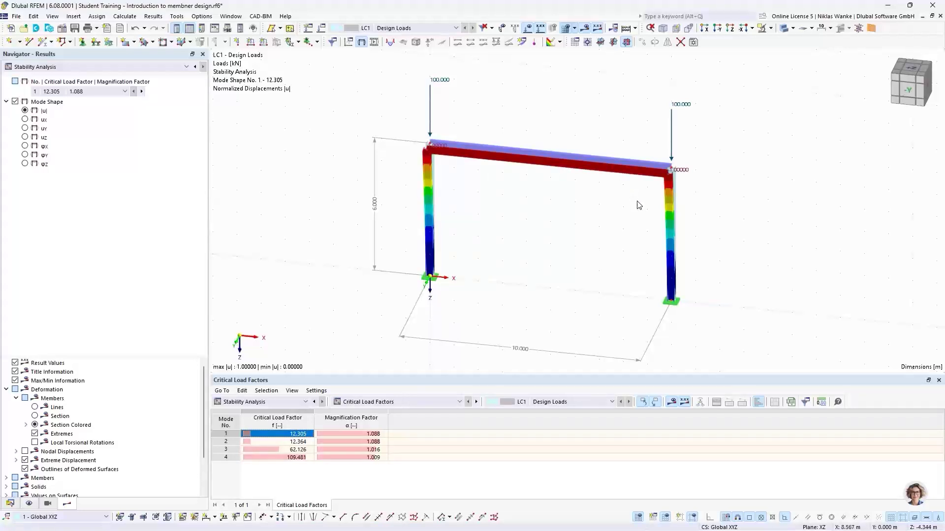
{"action": "middle_click_drag", "start_coordinate": [638, 199], "coordinate": [526, 187], "text": "ctrl"}
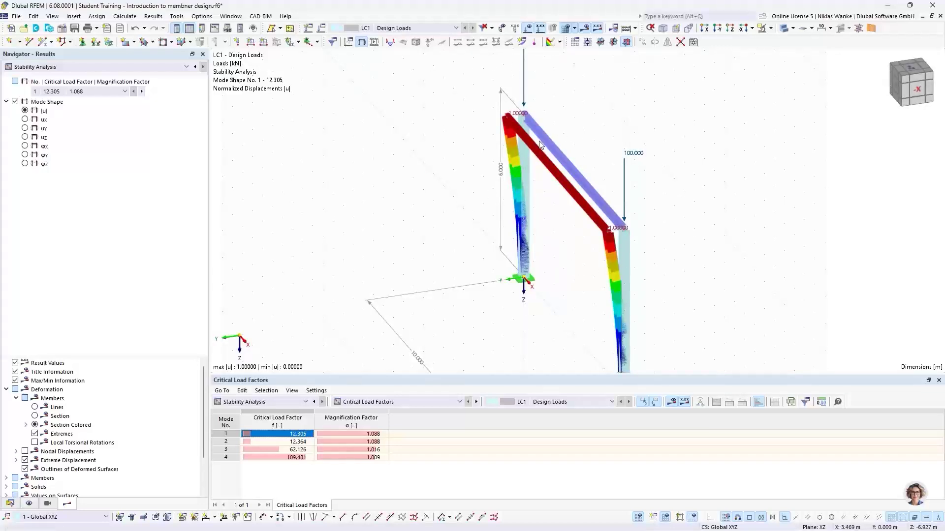
{"action": "middle_click_drag", "start_coordinate": [551, 251], "coordinate": [580, 237], "text": "ctrl"}
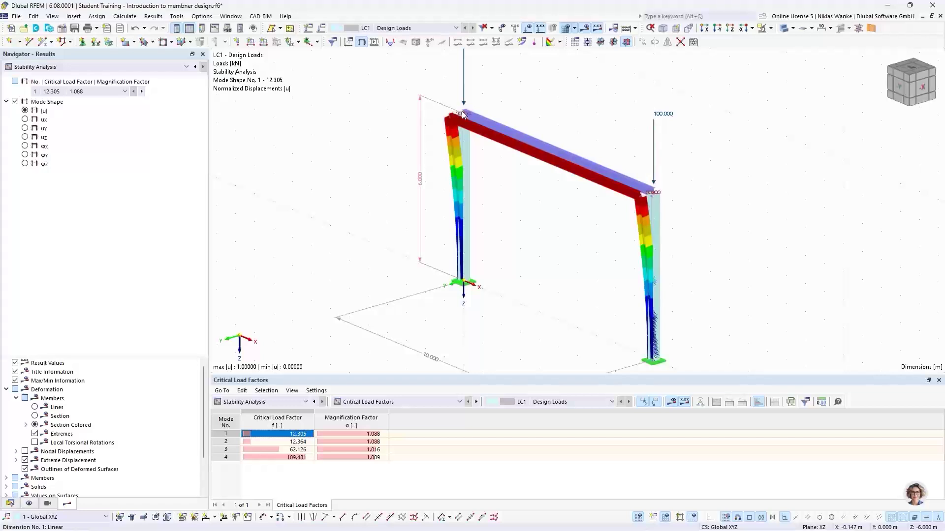
Create a new nodal support that restrains only the translation uY, leaving all other translations and rotations free.
{"action": "left_click", "coordinate": [82, 43]}
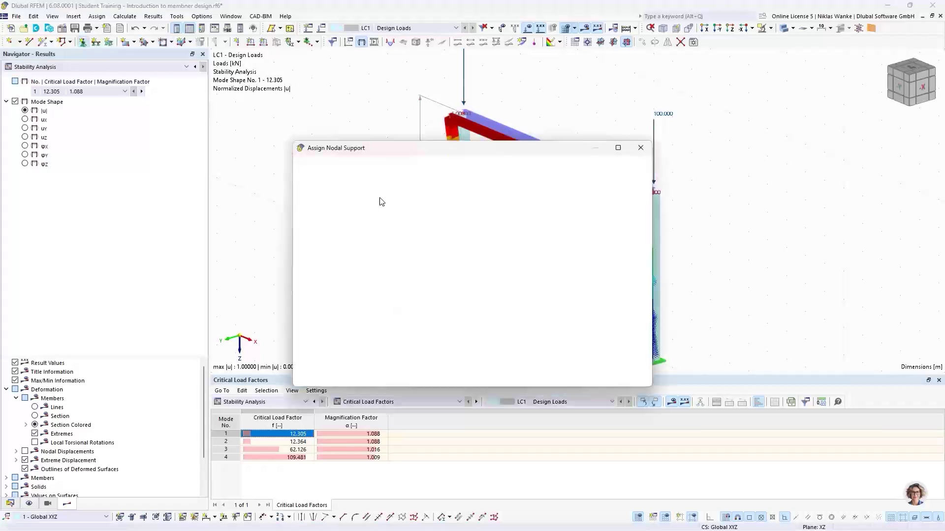
{"action": "left_click", "coordinate": [401, 217]}
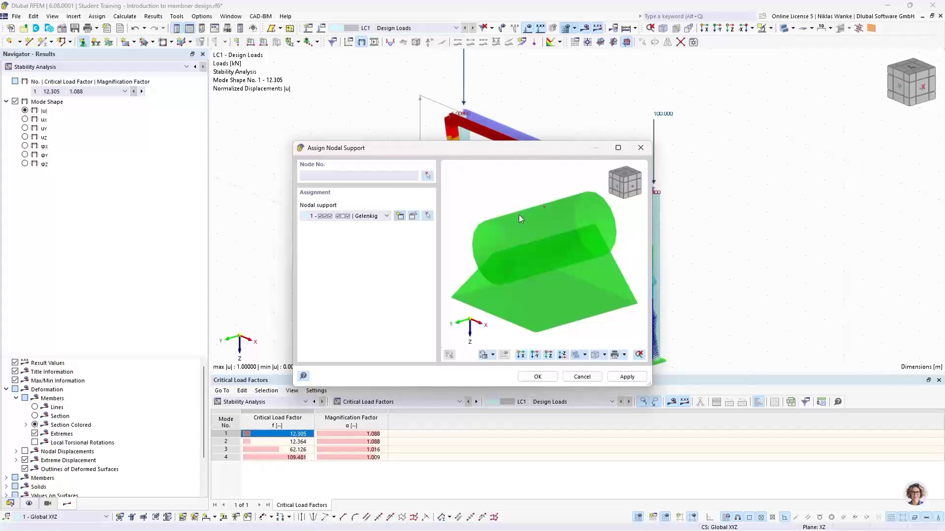
{"action": "left_click", "coordinate": [400, 217]}
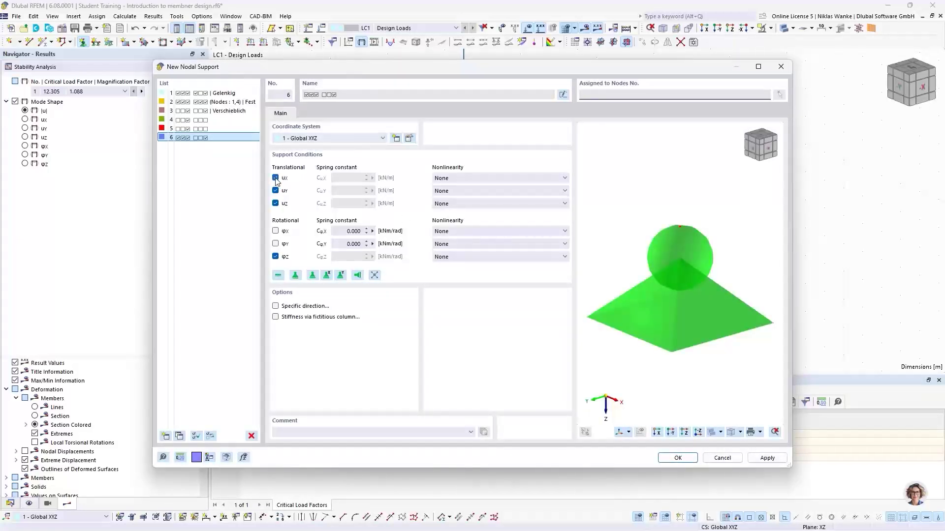
{"action": "left_click", "coordinate": [276, 179]}
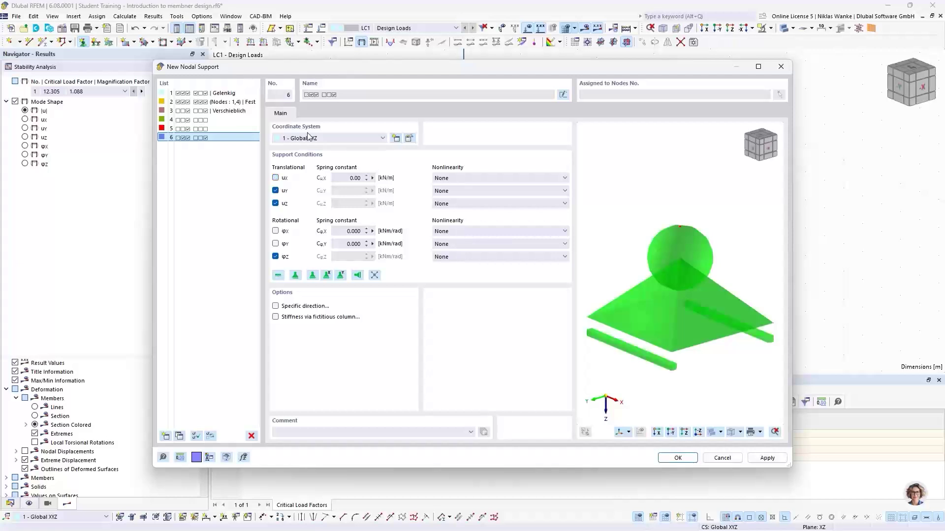
{"action": "left_click", "coordinate": [276, 203]}
{"action": "left_click", "coordinate": [275, 256]}
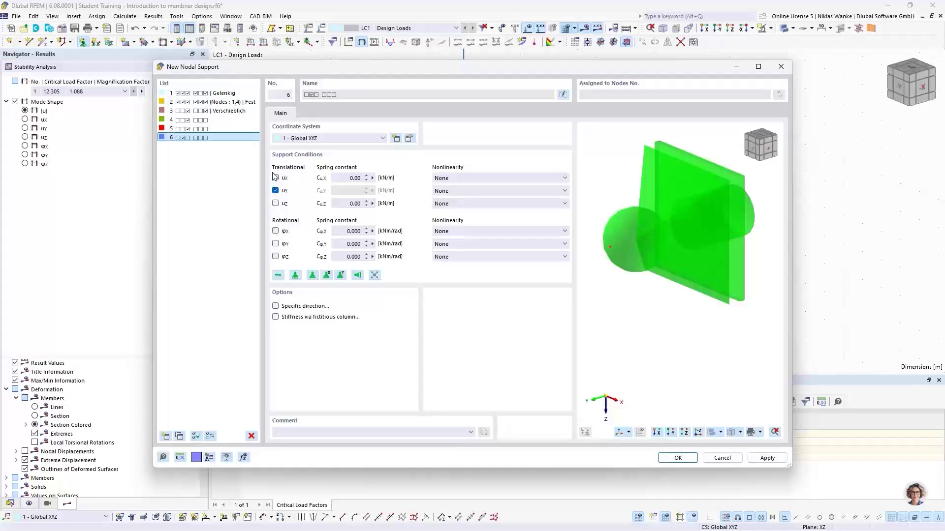
{"action": "left_click", "coordinate": [677, 458]}
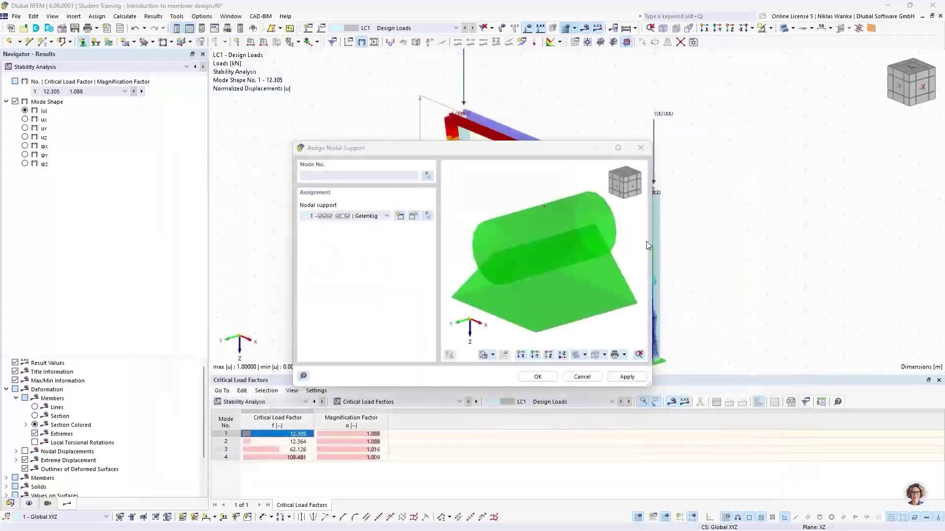
Assign the new lateral support to the nodes at both column heads and inspect the supports.
{"action": "left_click", "coordinate": [538, 380]}
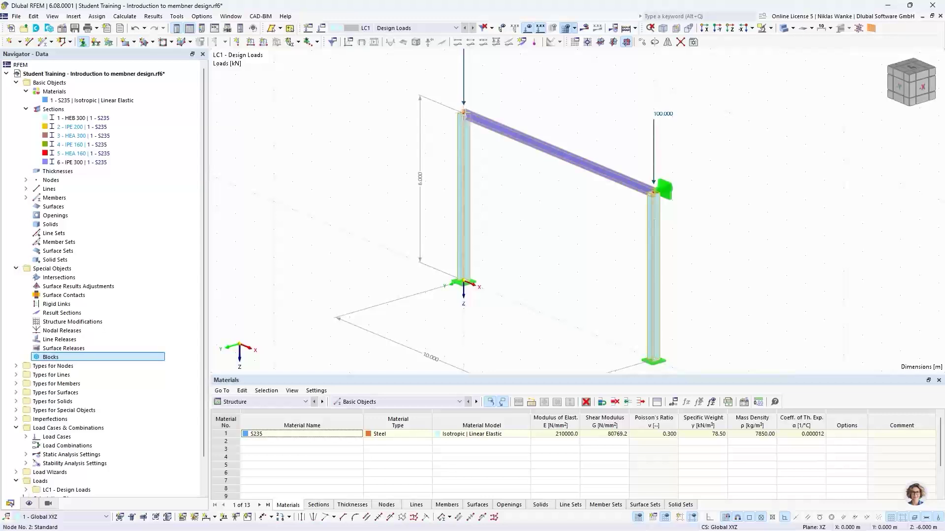
{"action": "left_click", "coordinate": [465, 115]}
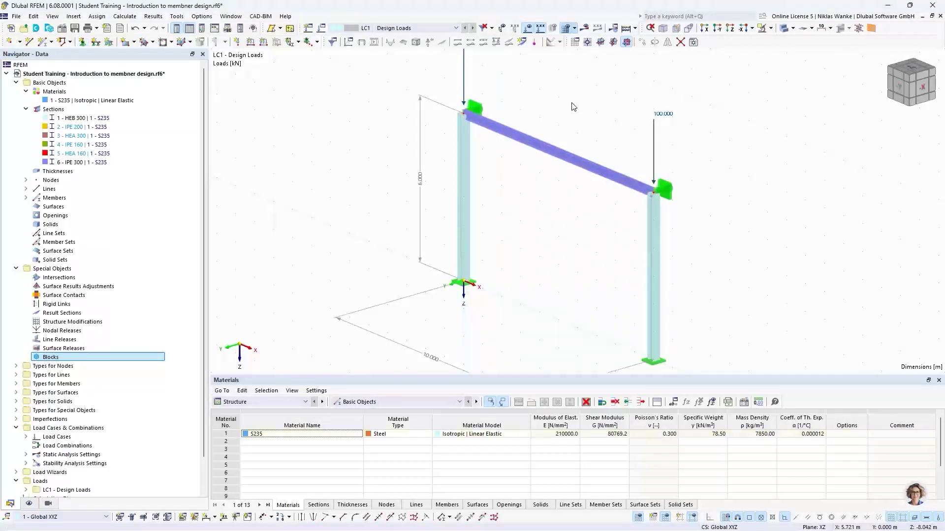
{"action": "scroll", "coordinate": [572, 108], "scroll_direction": "down", "scroll_amount": 1}
{"action": "middle_click_drag", "start_coordinate": [573, 111], "coordinate": [576, 156]}
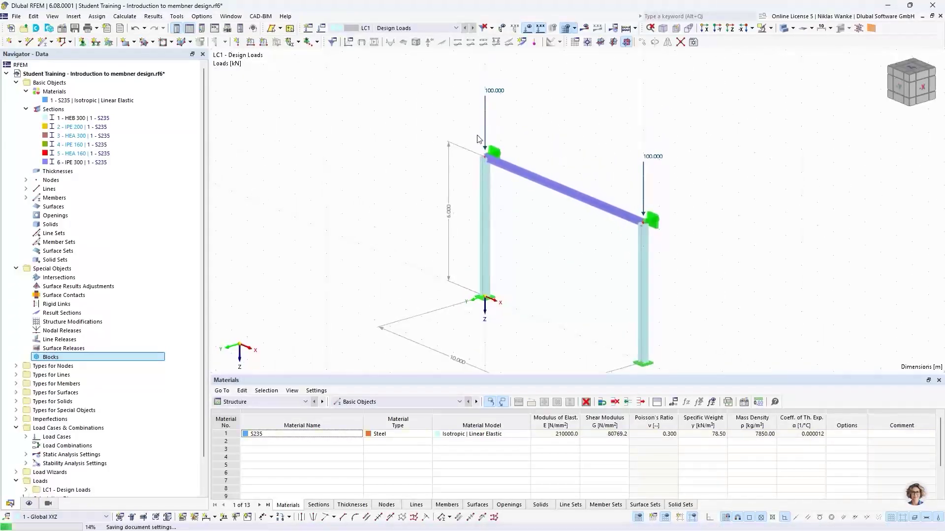
{"action": "scroll", "coordinate": [579, 164], "scroll_direction": "down", "scroll_amount": 1}
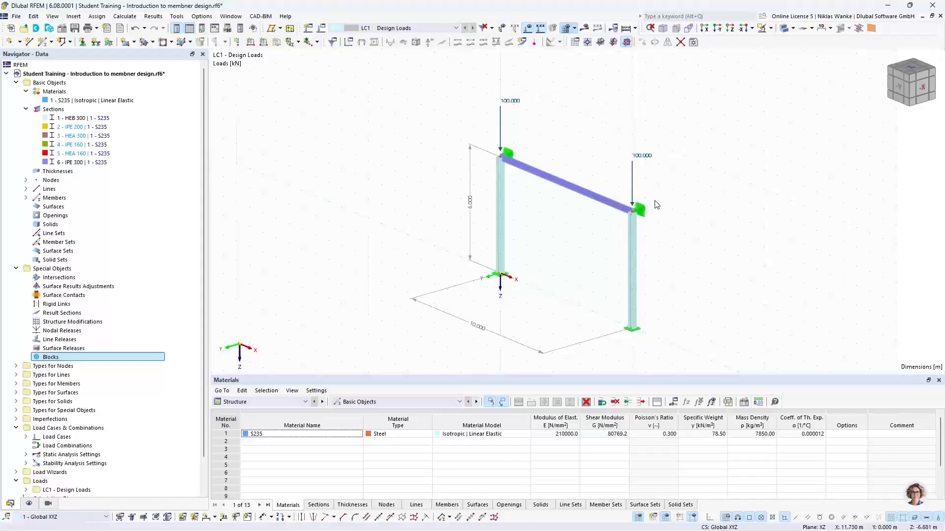
{"action": "middle_click_drag", "start_coordinate": [660, 233], "coordinate": [581, 241]}
{"action": "scroll", "coordinate": [620, 235], "scroll_direction": "down", "scroll_amount": 1}
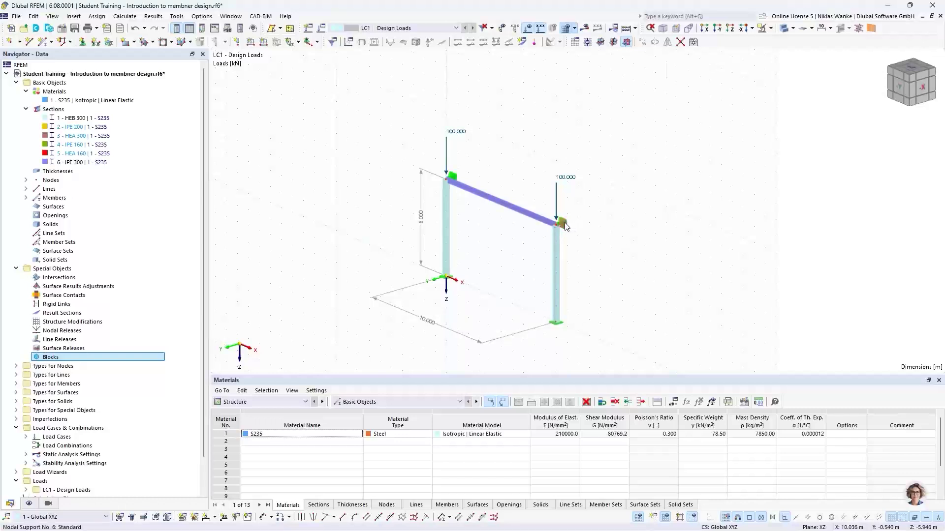
{"action": "scroll", "coordinate": [561, 225], "scroll_direction": "up", "scroll_amount": 5}
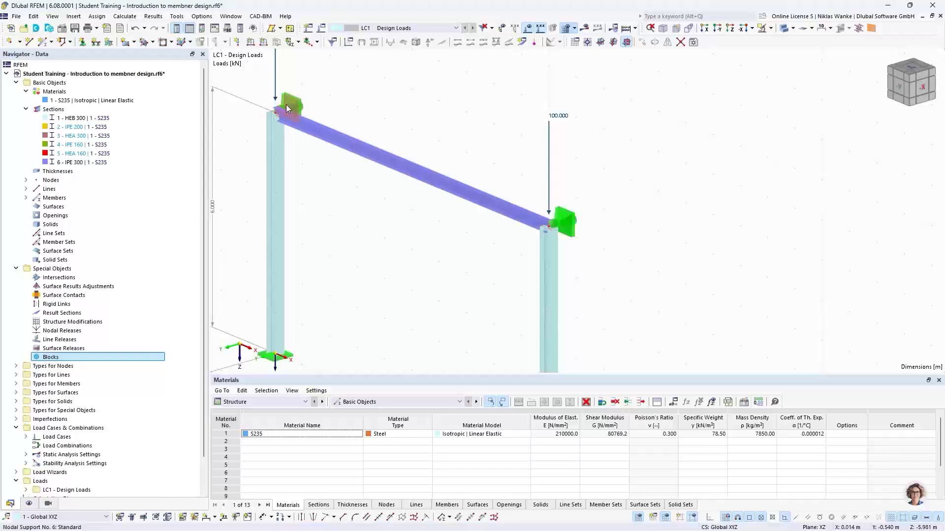
Calculate the laterally supported frame and display its first stability analysis mode shape from the front.
{"action": "left_click", "coordinate": [584, 29]}
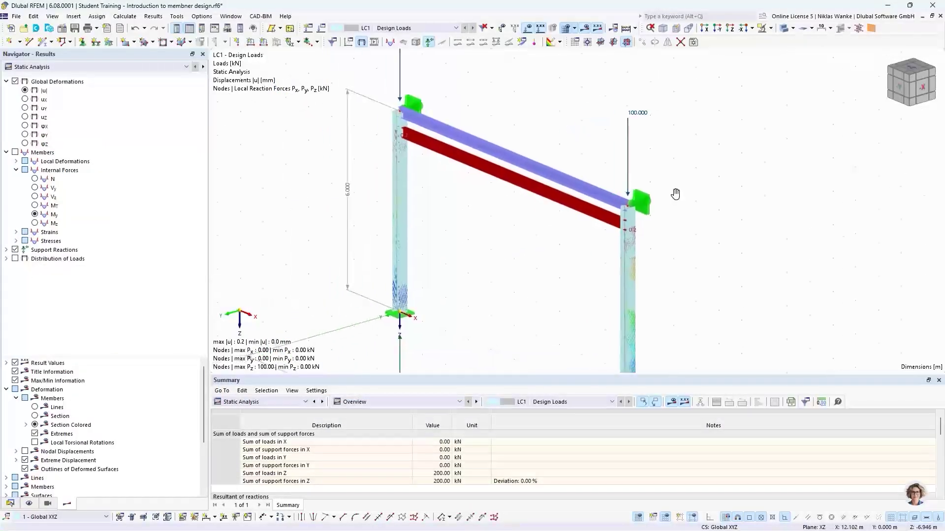
{"action": "left_click", "coordinate": [80, 69]}
{"action": "left_click", "coordinate": [79, 80]}
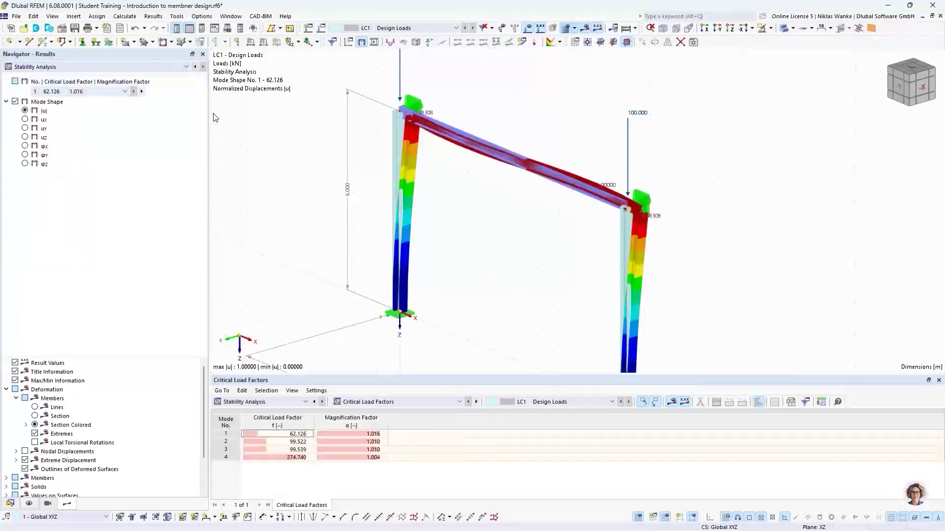
{"action": "middle_click_drag", "start_coordinate": [515, 231], "coordinate": [618, 205], "text": "ctrl"}
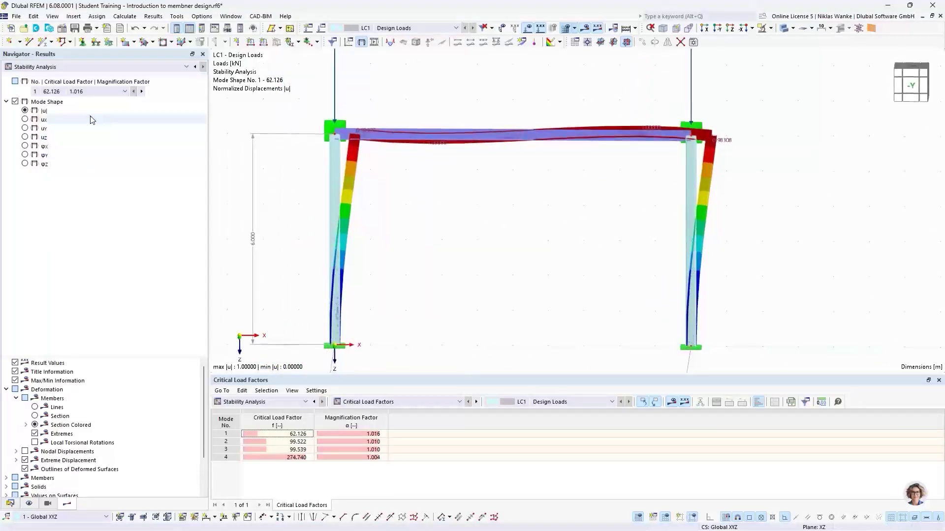
Examine the critical load factor of mode 1 and the in-plane sway of the laterally supported frame.
{"action": "left_click", "coordinate": [47, 91]}
{"action": "left_click", "coordinate": [48, 99]}
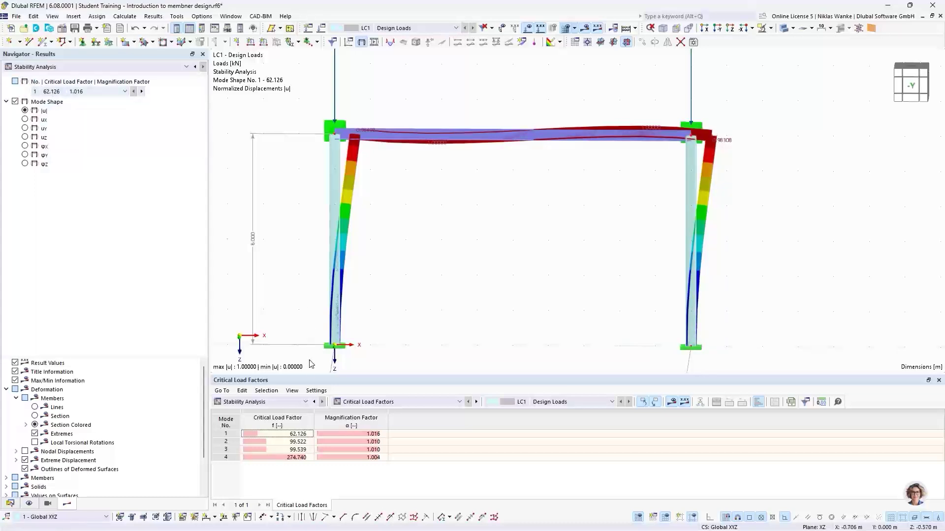
{"action": "left_click", "coordinate": [261, 434]}
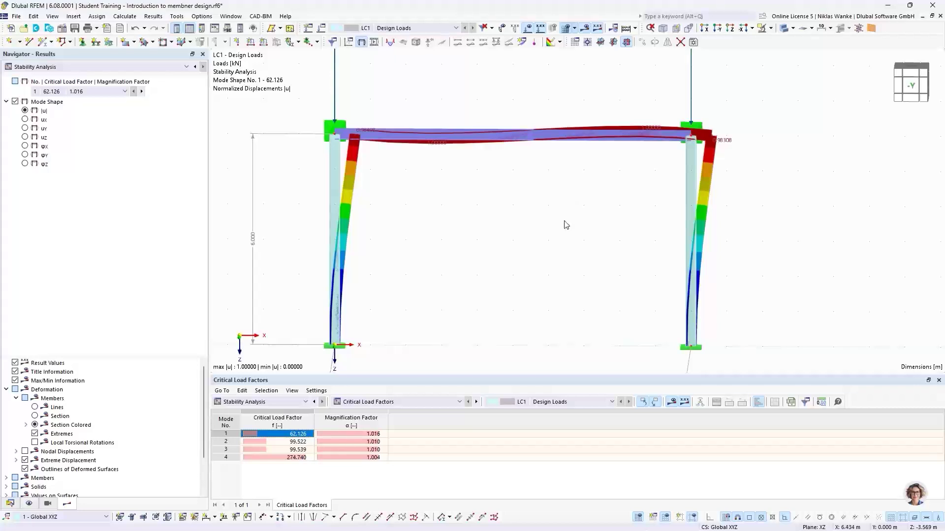
{"action": "middle_click_drag", "start_coordinate": [565, 224], "coordinate": [586, 232], "text": "ctrl"}
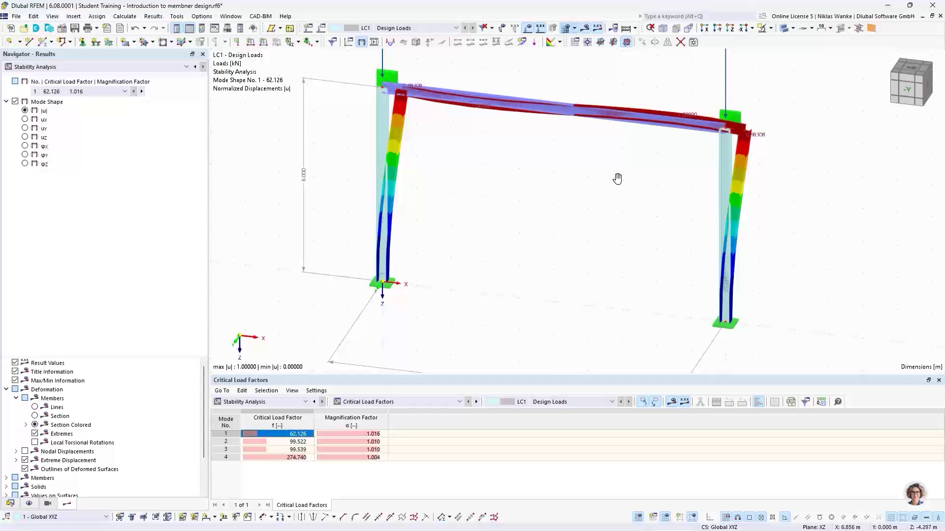
{"action": "middle_click_drag", "start_coordinate": [618, 178], "coordinate": [640, 190], "text": "ctrl"}
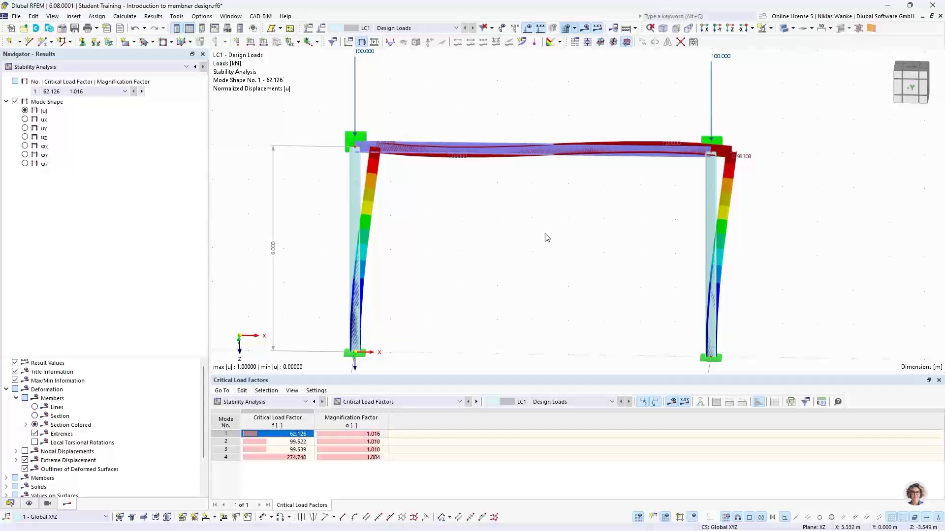
{"action": "scroll", "coordinate": [531, 244], "scroll_direction": "down", "scroll_amount": 1}
{"action": "middle_click_drag", "start_coordinate": [532, 244], "coordinate": [532, 258]}
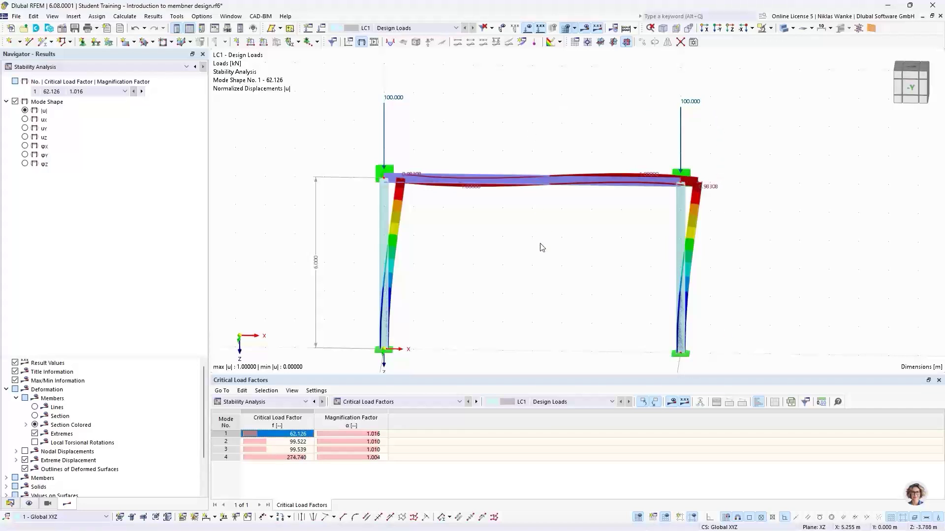
{"action": "middle_click_drag", "start_coordinate": [526, 249], "coordinate": [539, 238]}
{"action": "scroll", "coordinate": [538, 244], "scroll_direction": "down", "scroll_amount": 1}
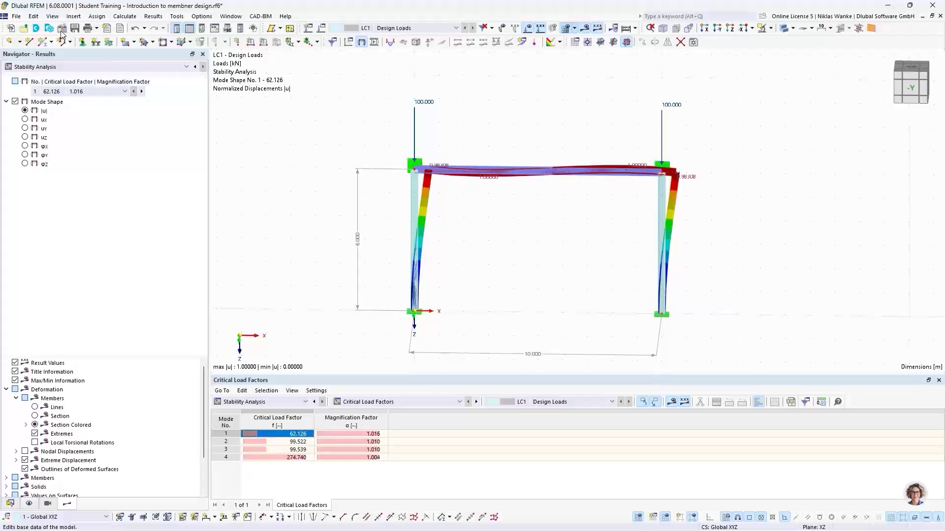
Open the add-ons in the model's base data and enable Torsional Warping (7 DOF).
{"action": "double_click", "coordinate": [310, 126]}
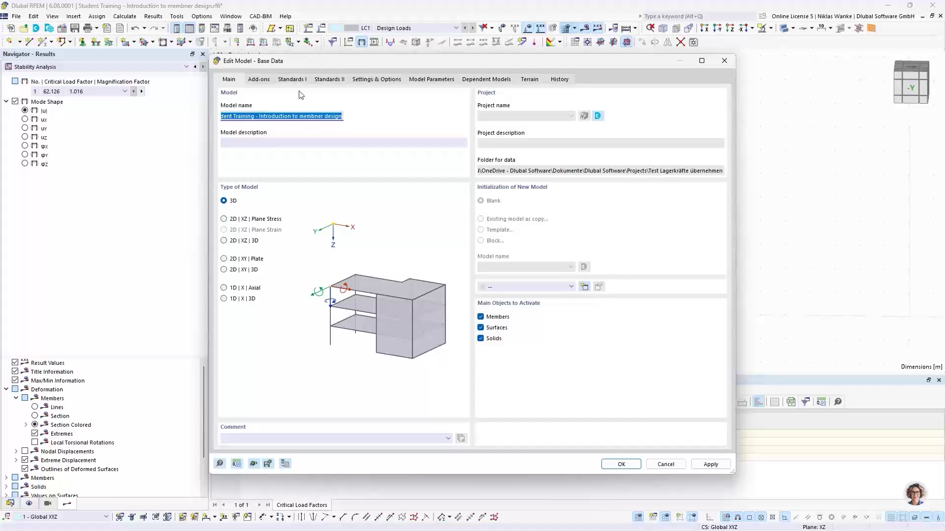
{"action": "left_click", "coordinate": [266, 81]}
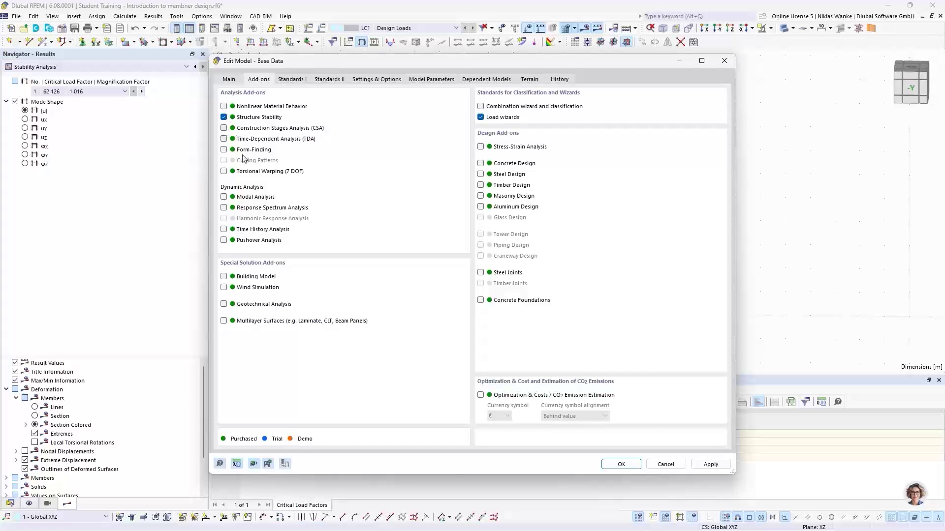
{"action": "left_click", "coordinate": [224, 172]}
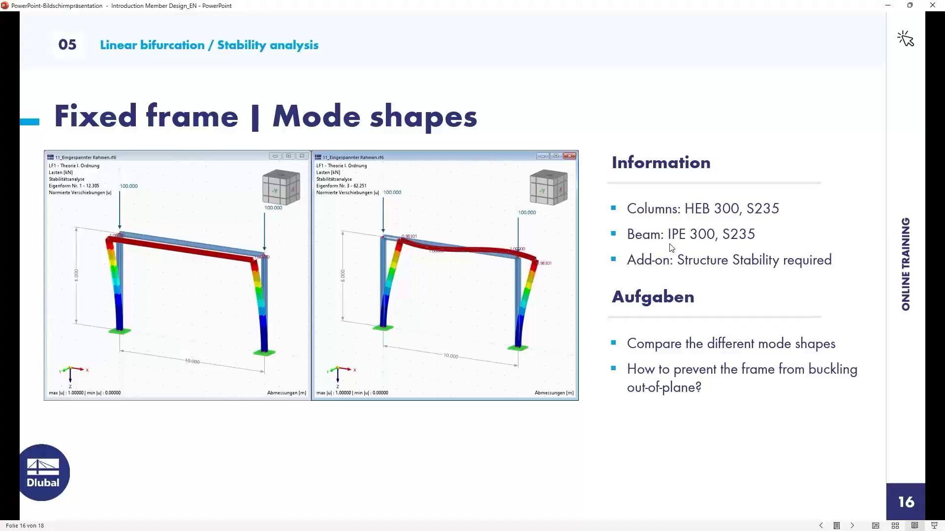
{"action": "key", "text": "Right"}
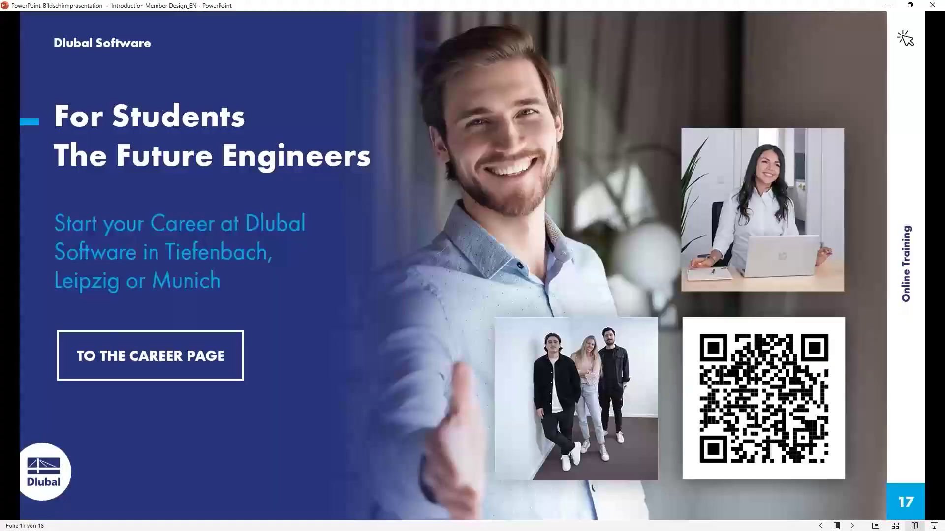